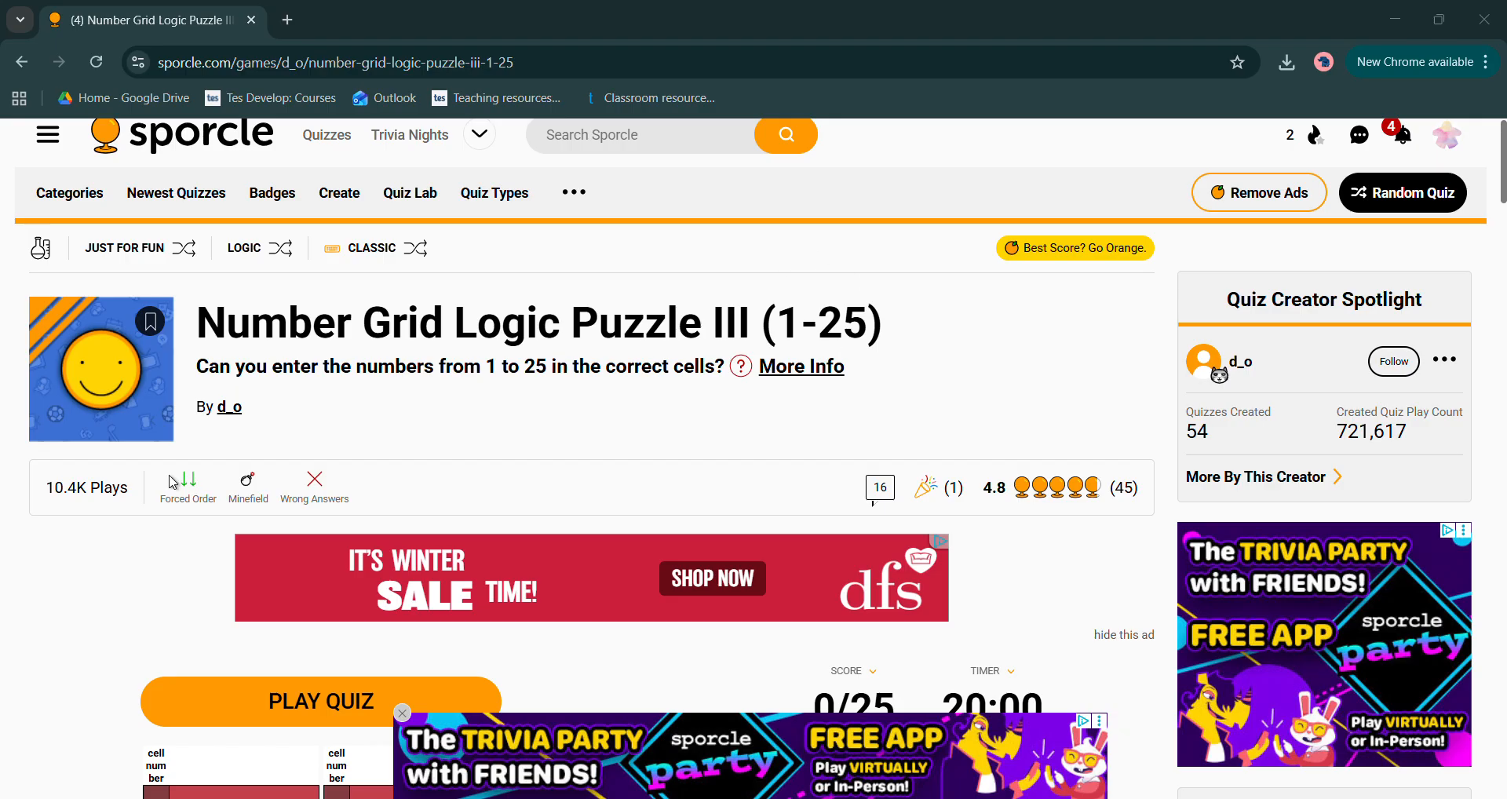
- Examine the empty number grid and read the quiz's rules in the Details section, including the two-digit entry format
scroll(173, 482, "down", 8)
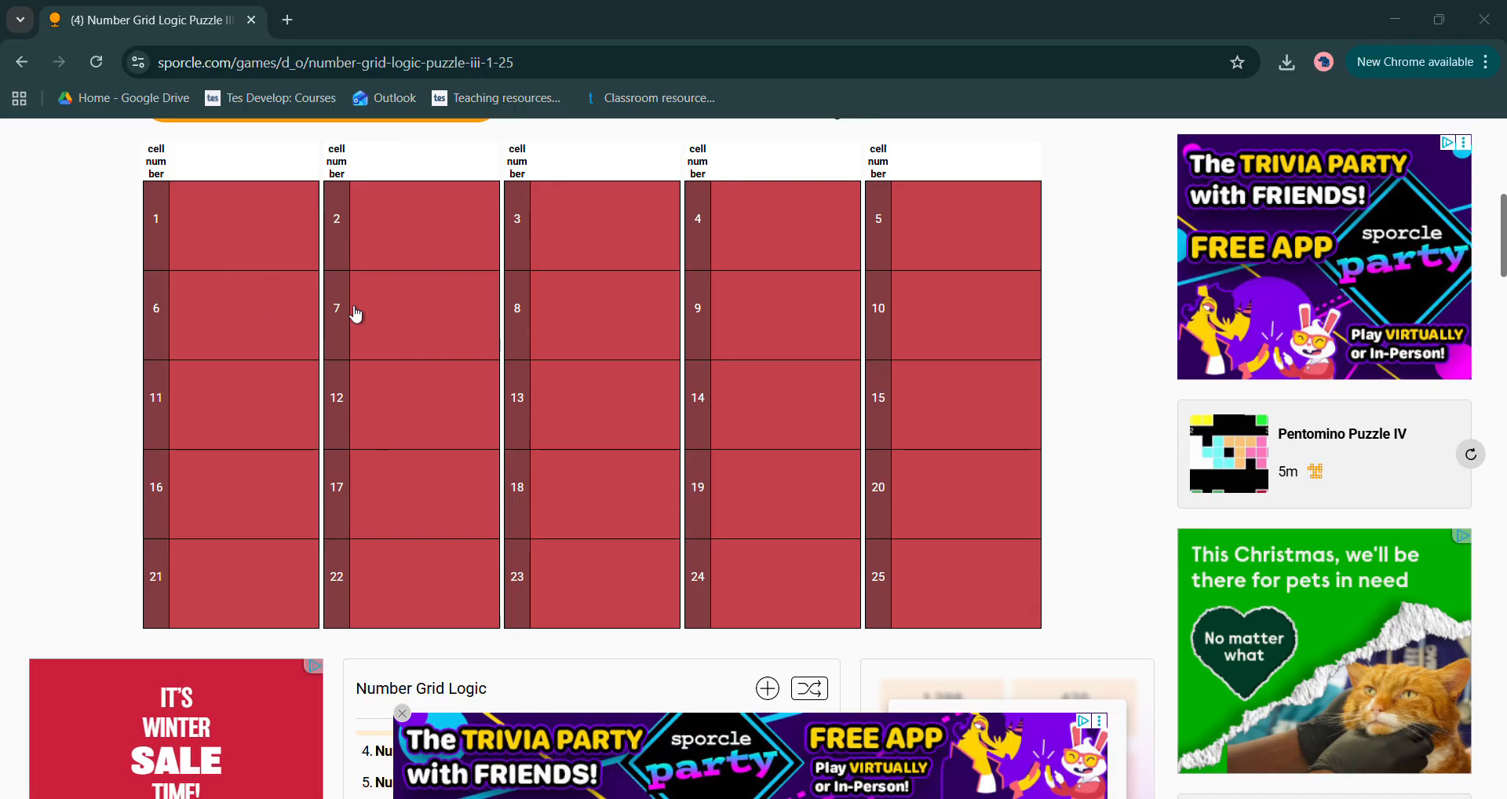
scroll(43, 442, "down", 7)
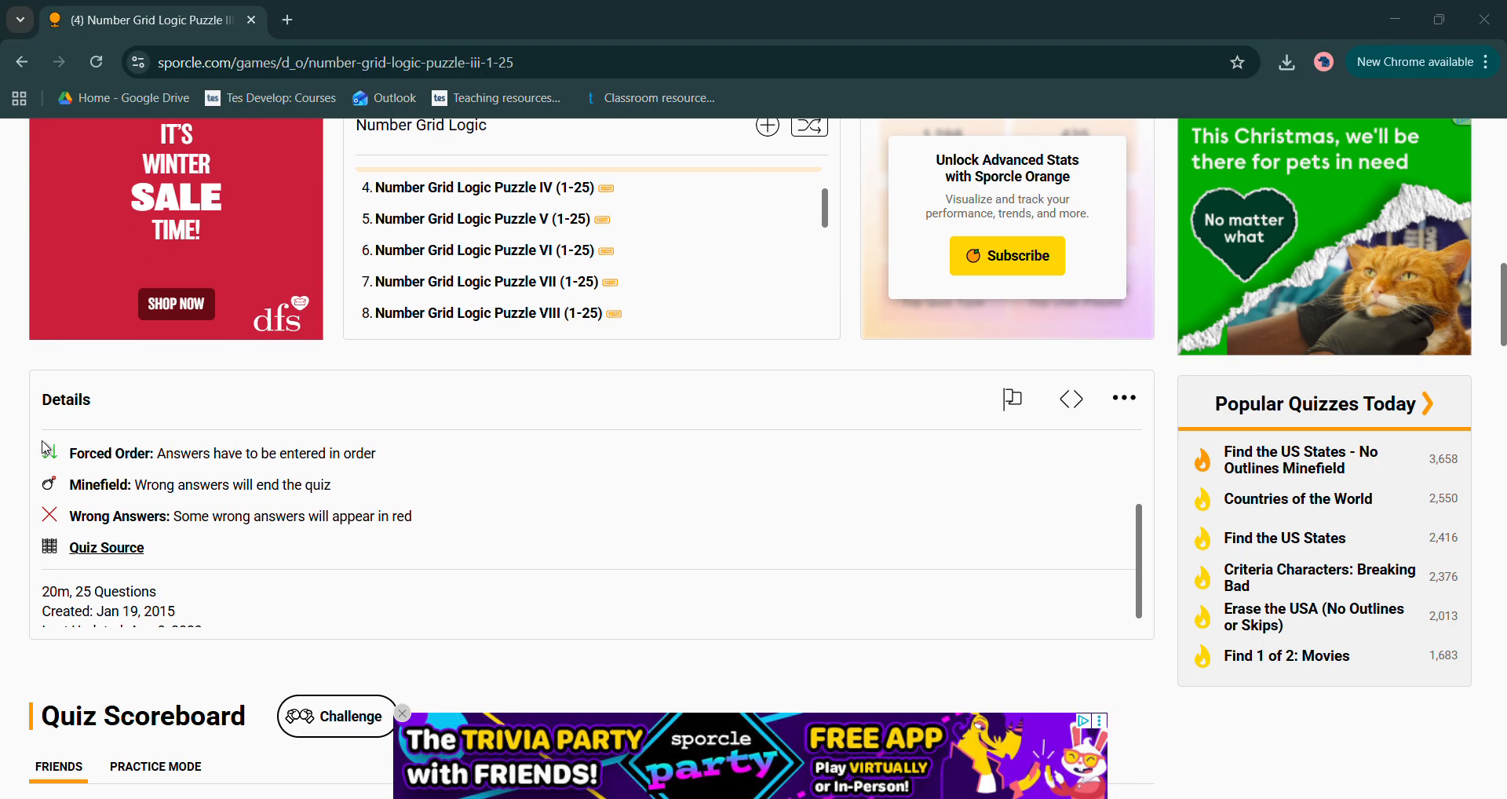
scroll(274, 472, "up", 2)
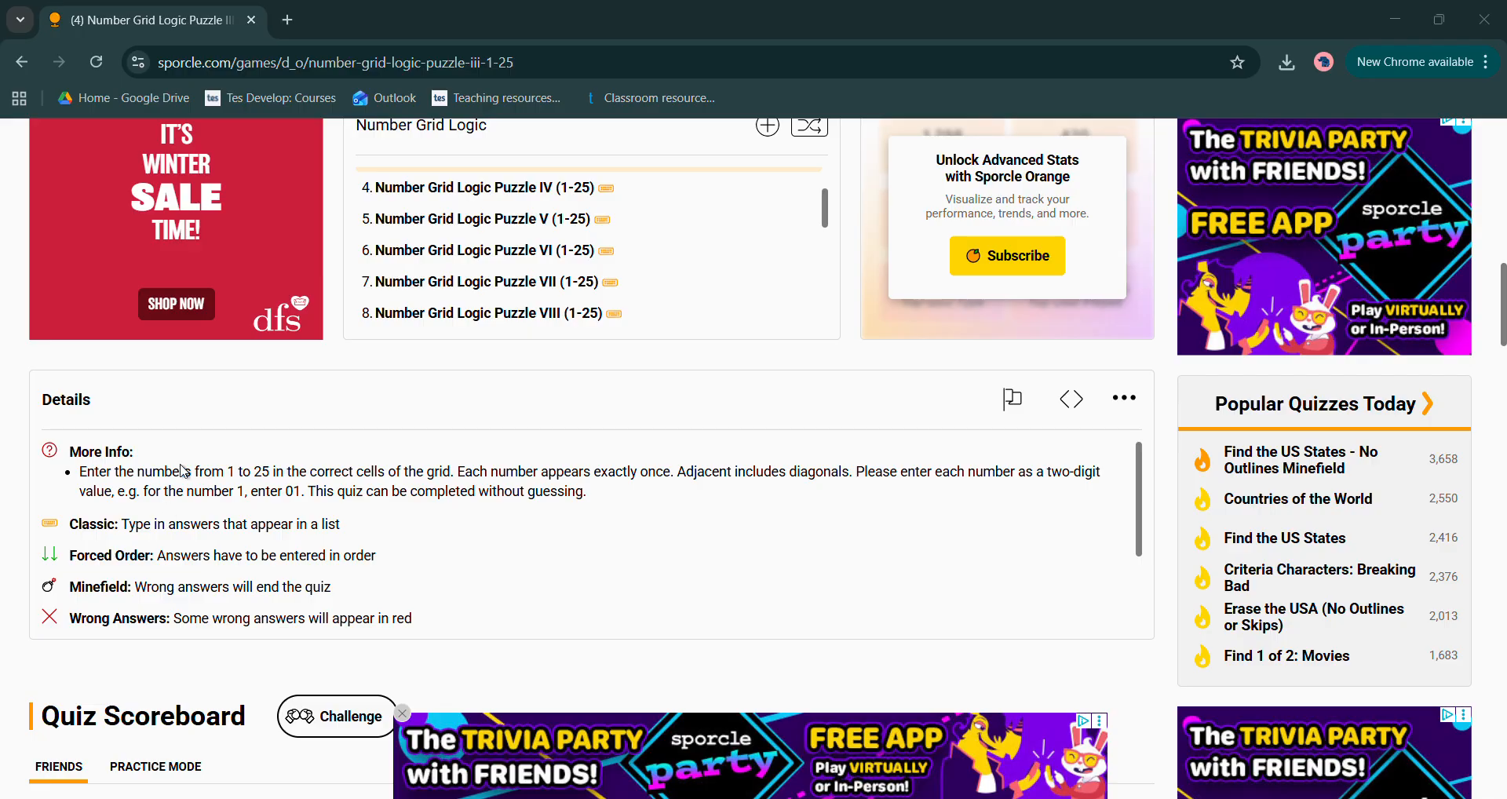
left_click_drag(230, 474, 316, 472)
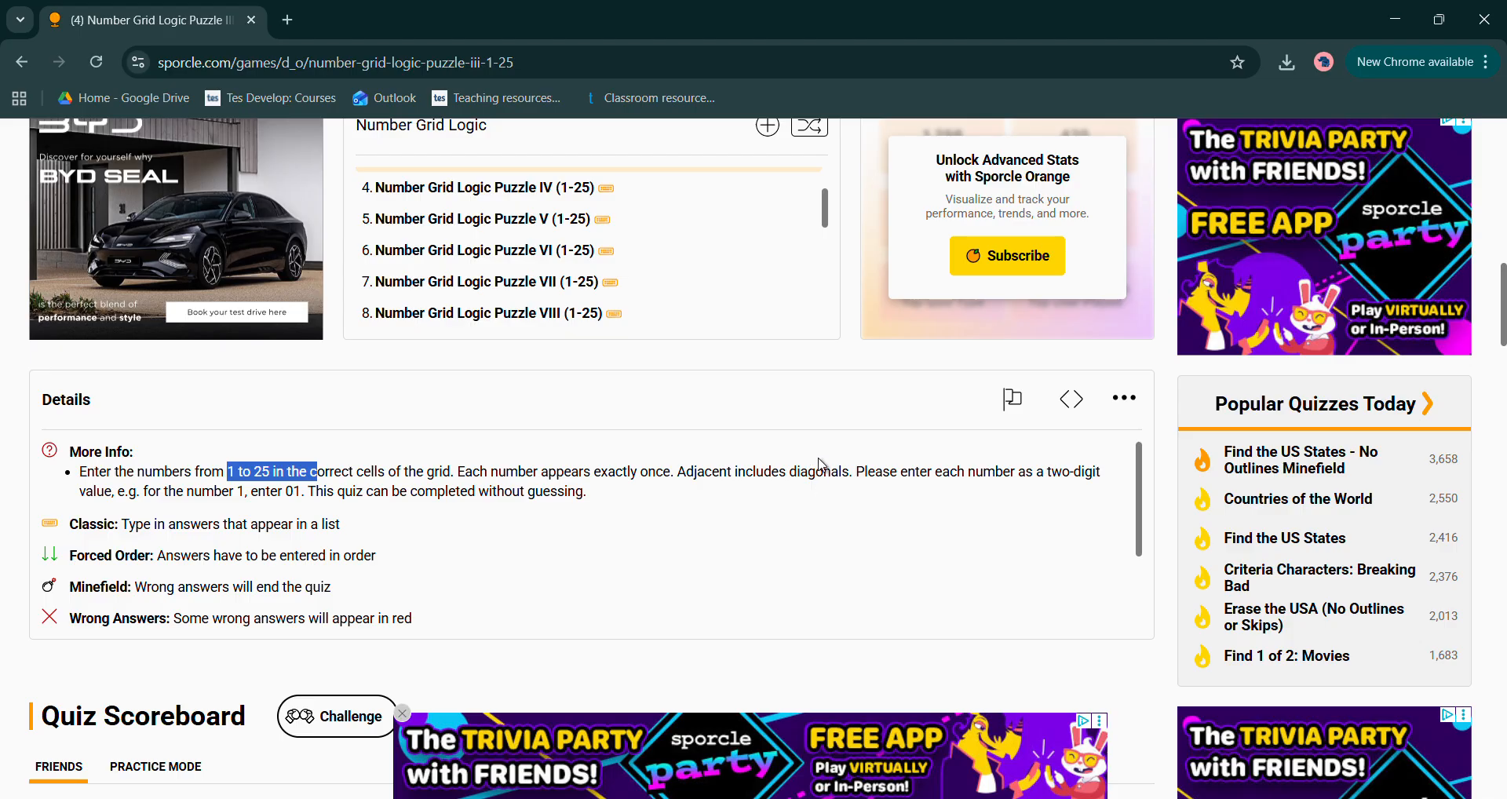
scroll(877, 537, "up", 5)
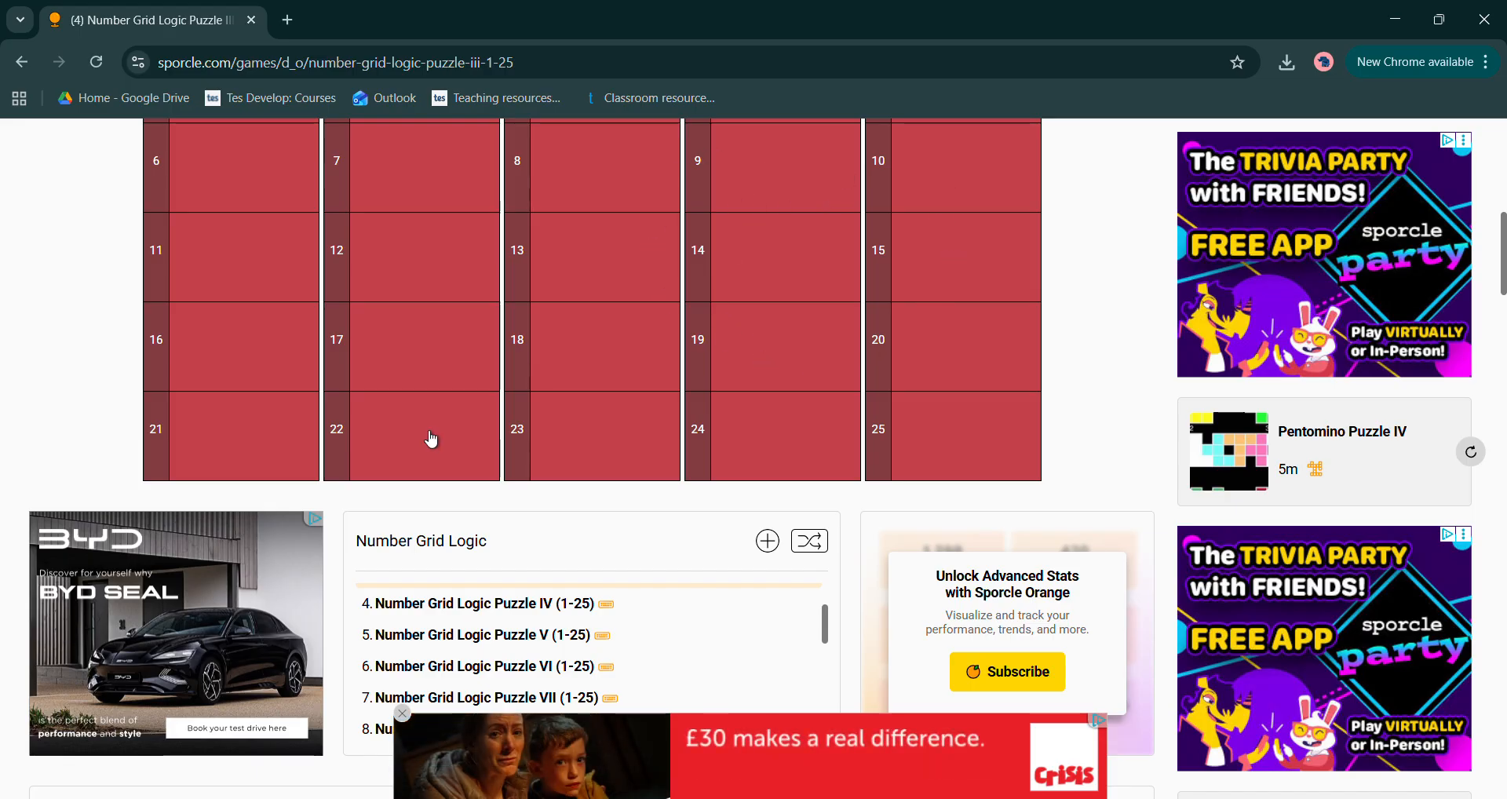
scroll(431, 441, "down", 5)
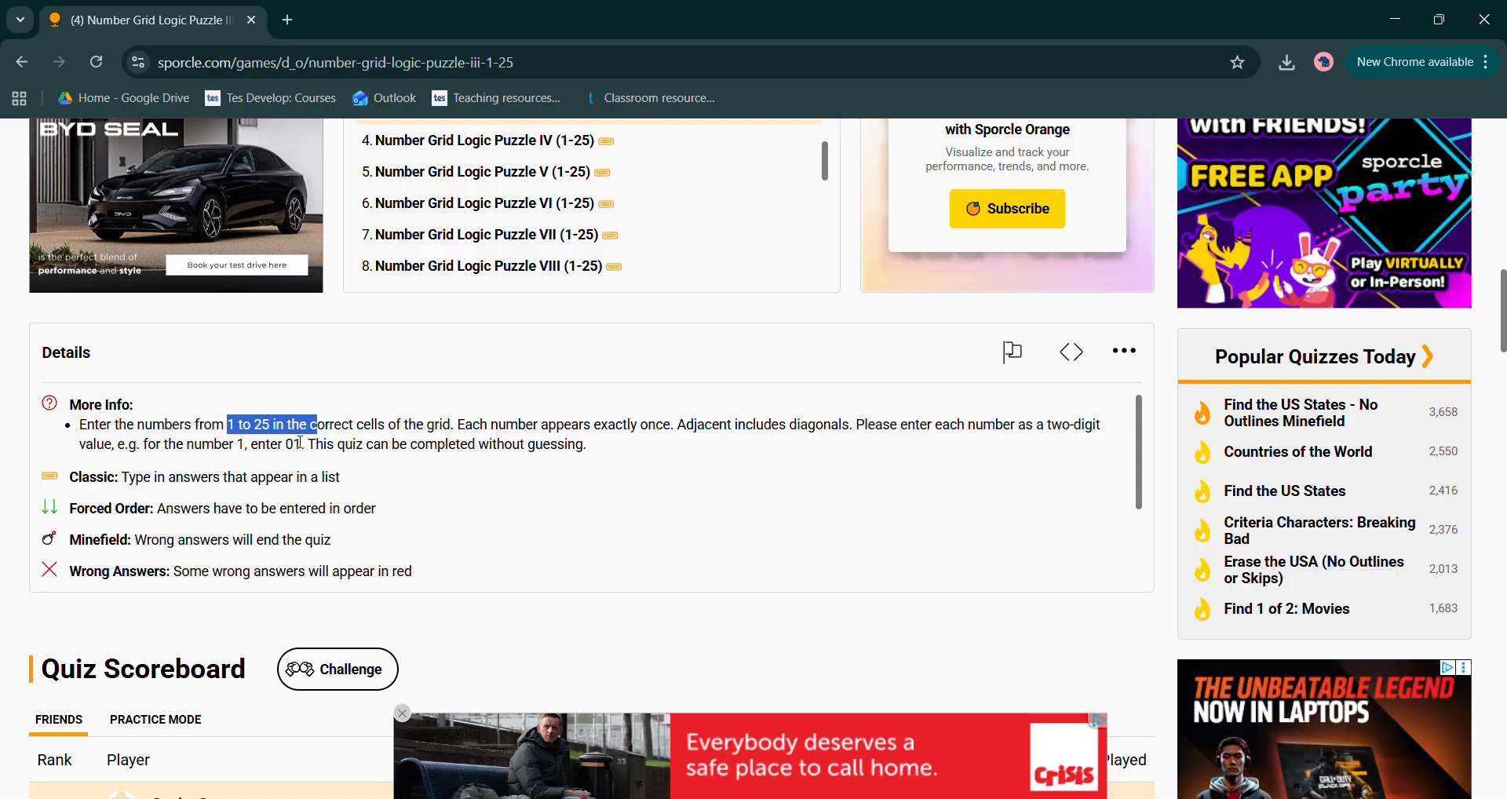
left_click_drag(301, 444, 267, 444)
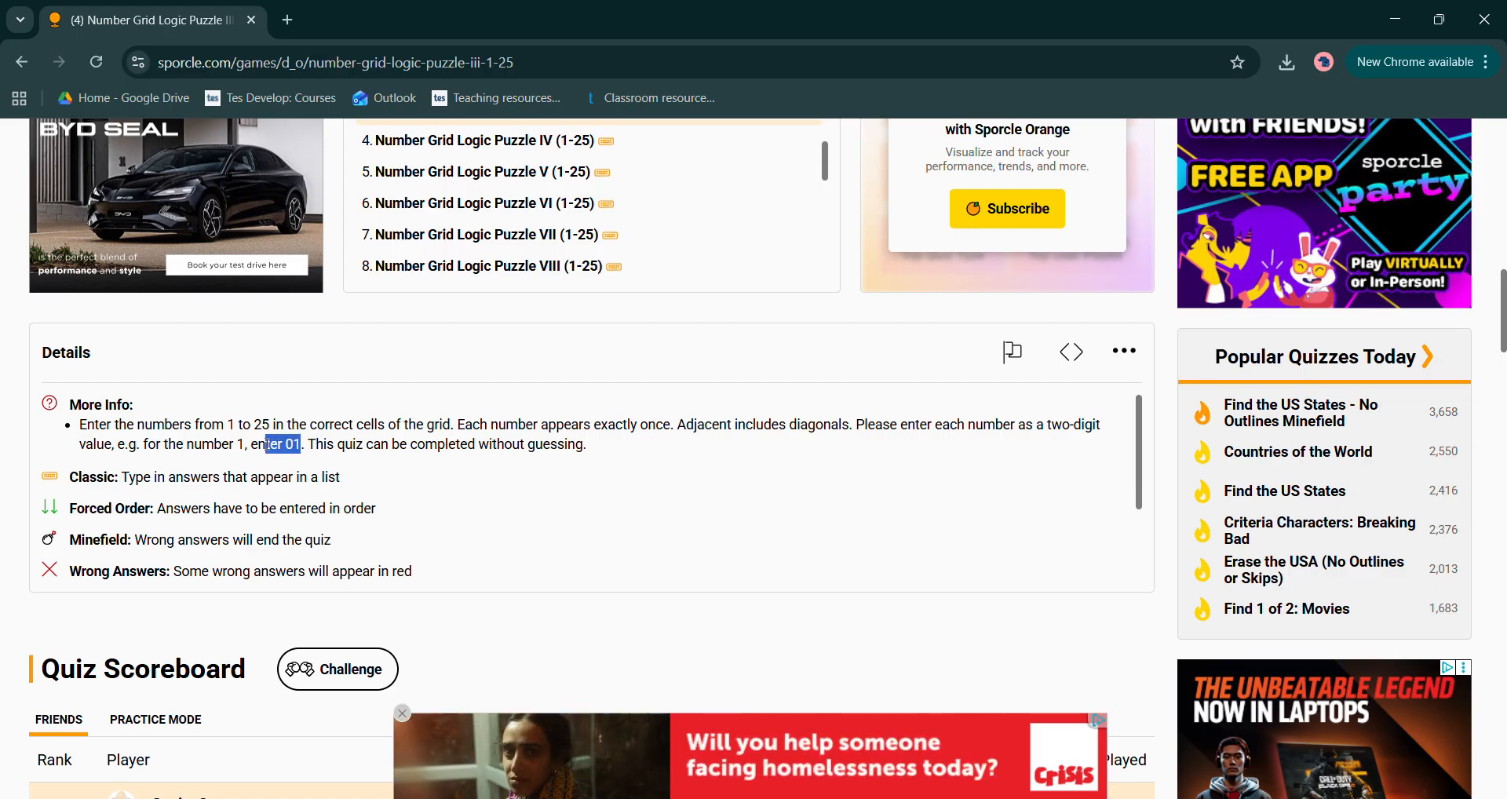
left_click(425, 446)
scroll(408, 449, "down", 2)
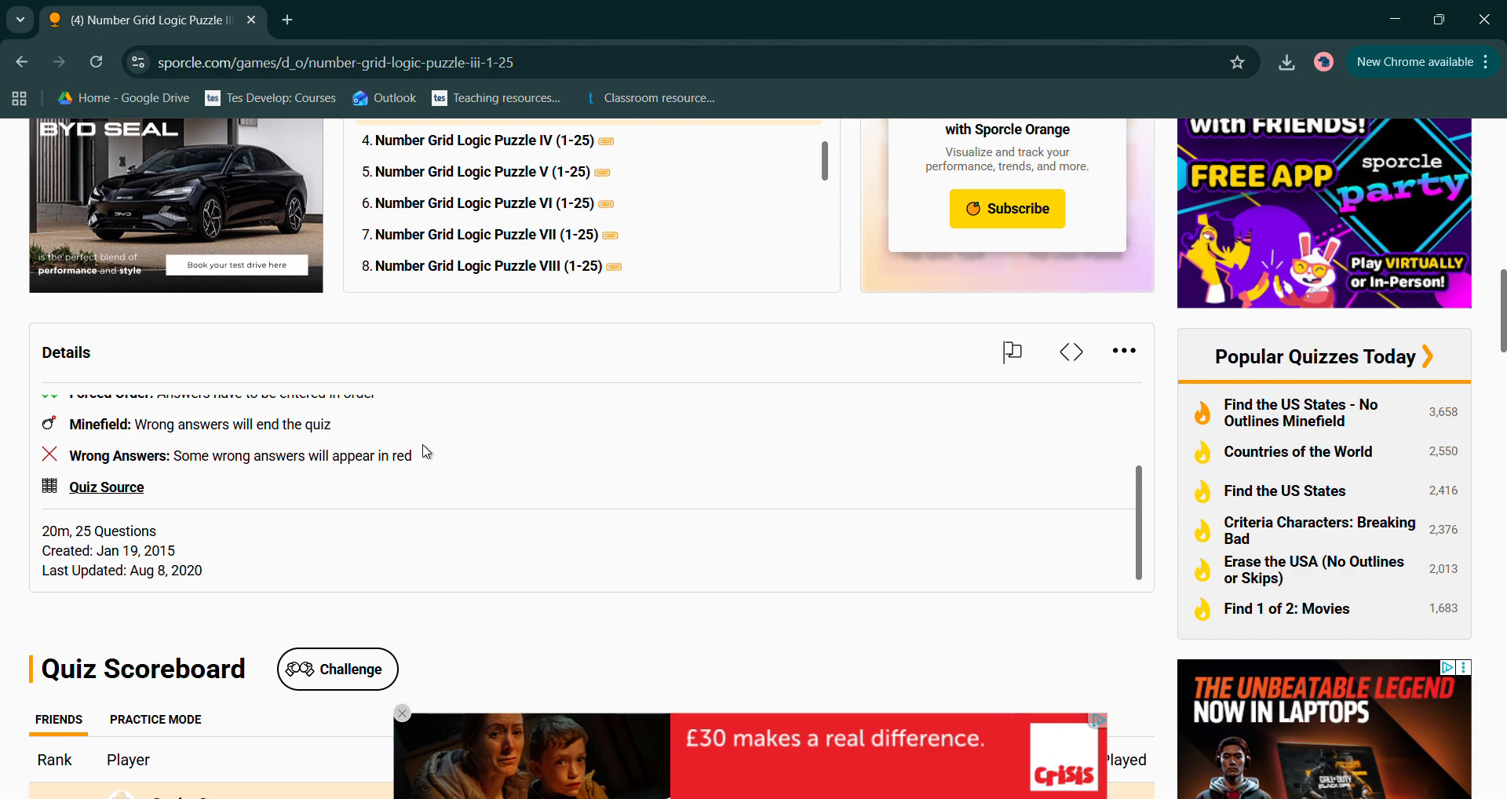
- Open the linked Quiz Source page from the quiz details, read it and close it
left_click(107, 488)
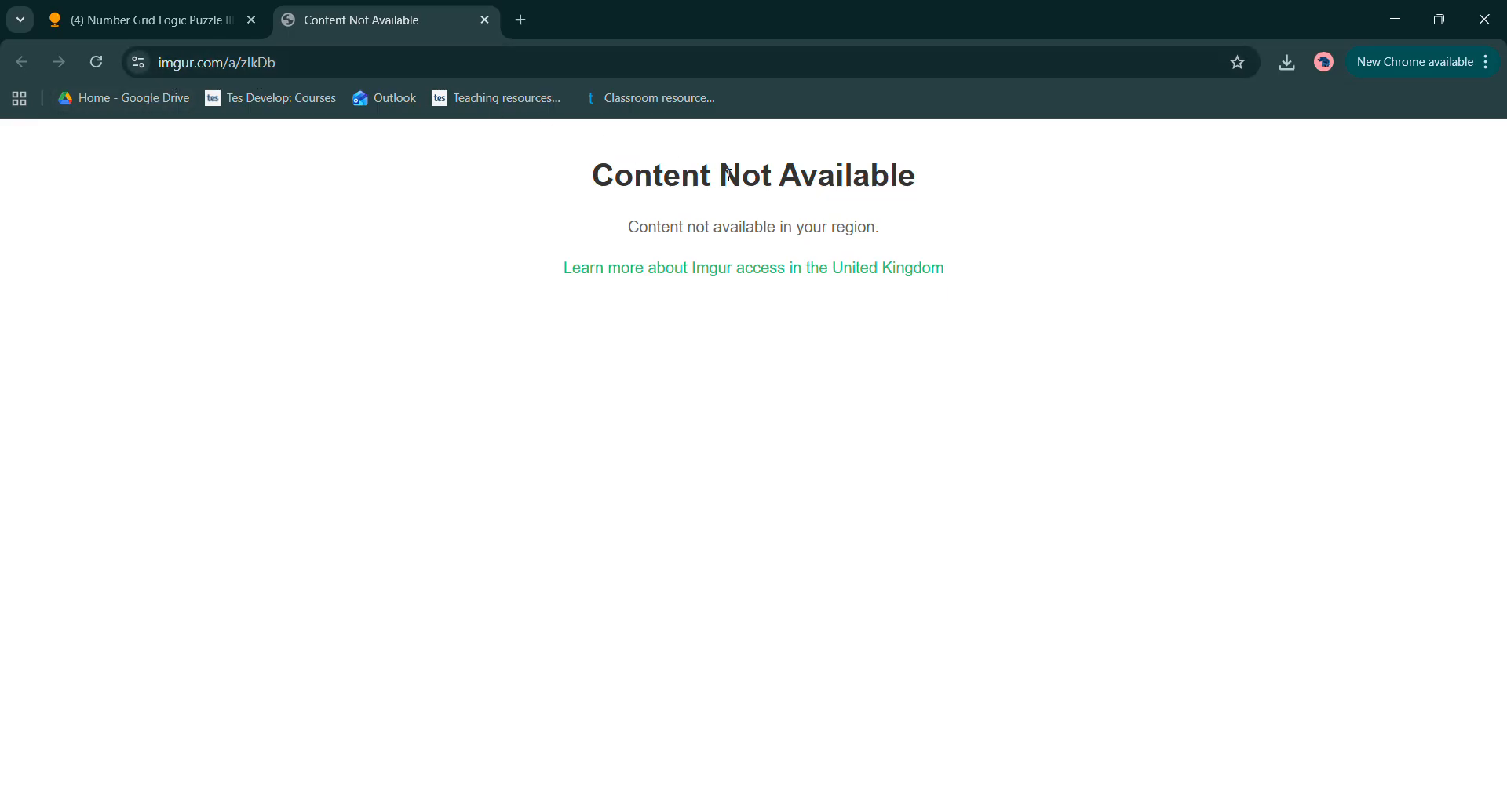
left_click_drag(909, 230, 784, 230)
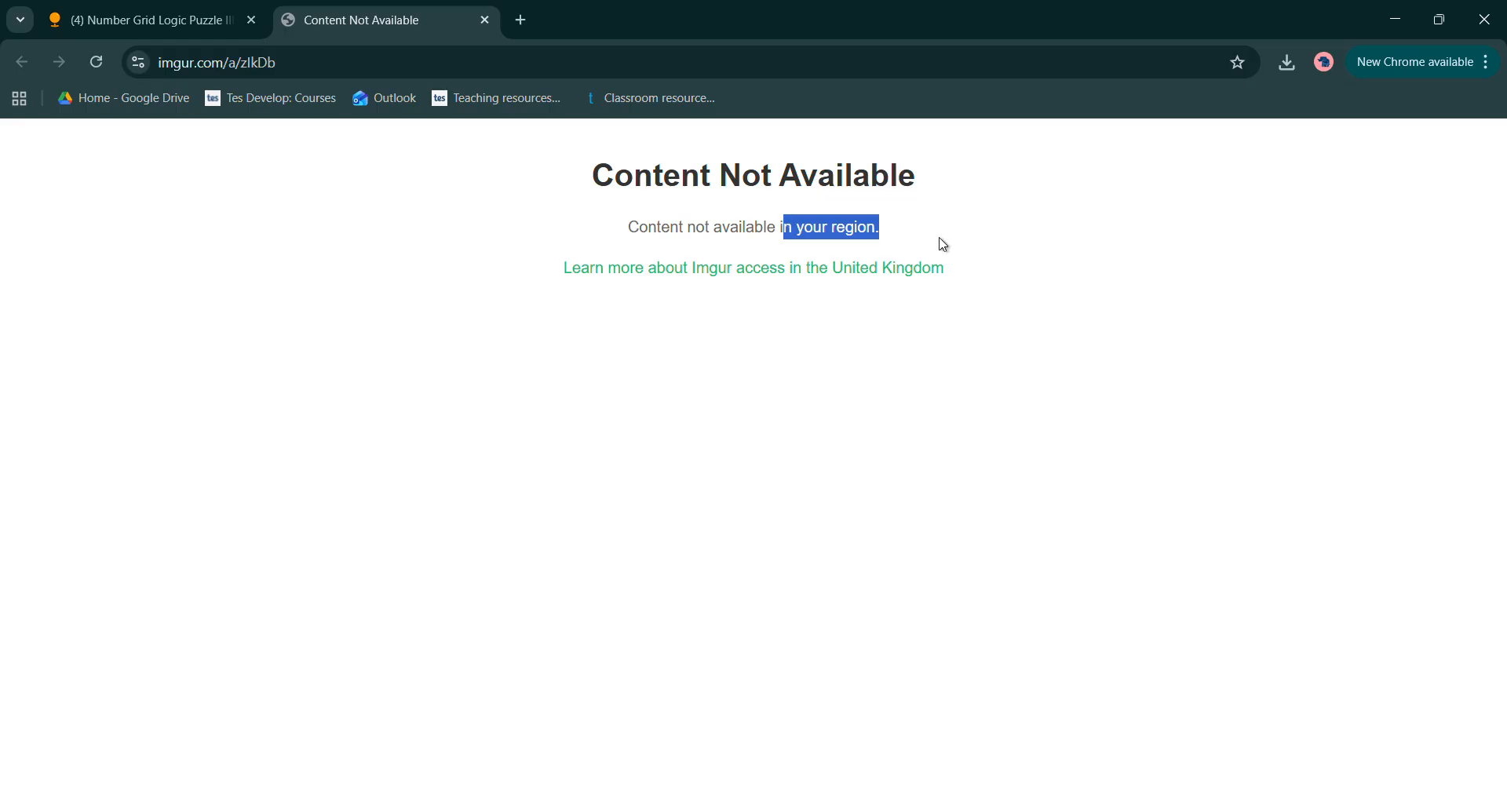
left_click(945, 245)
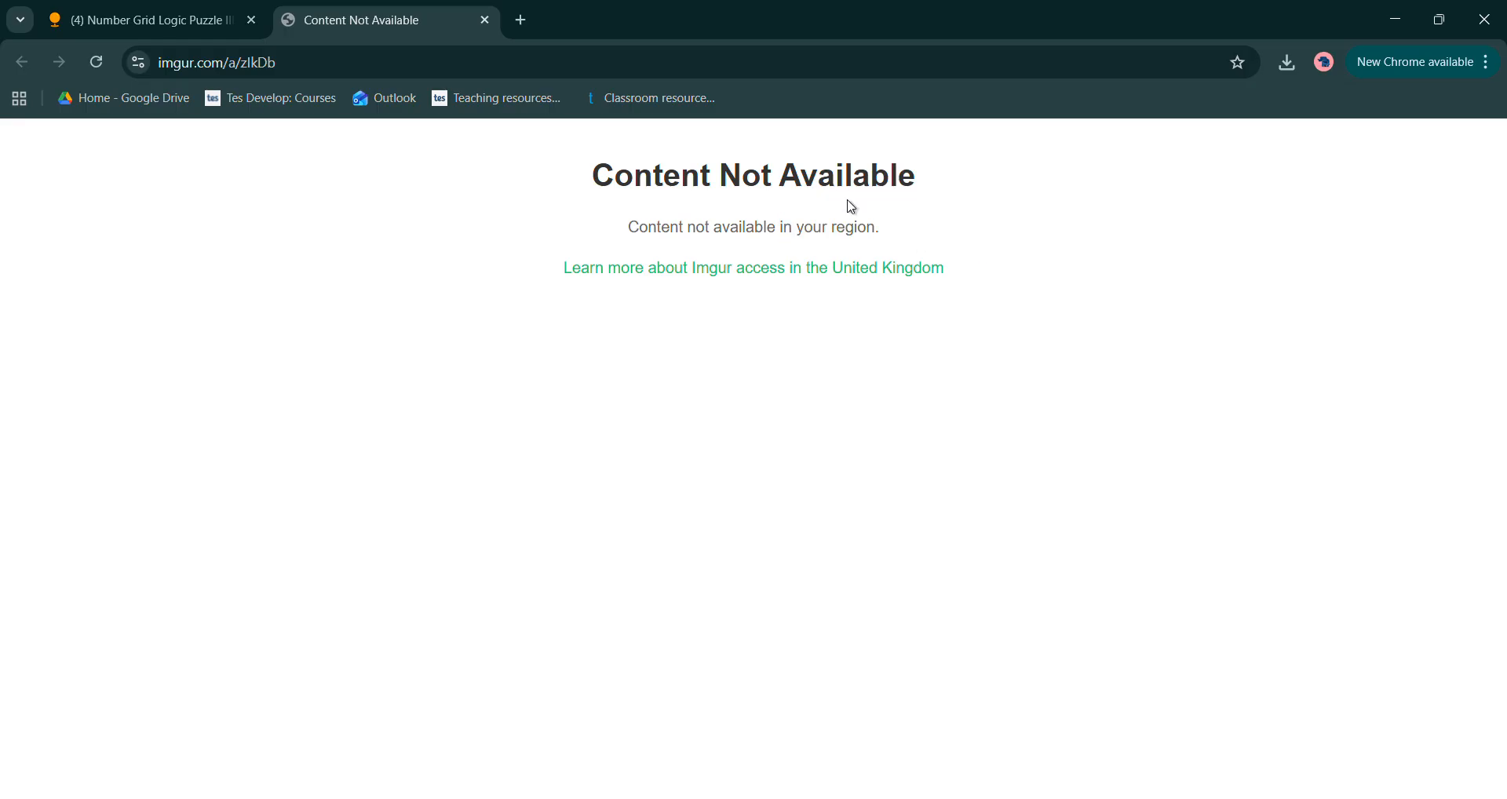
left_click(485, 19)
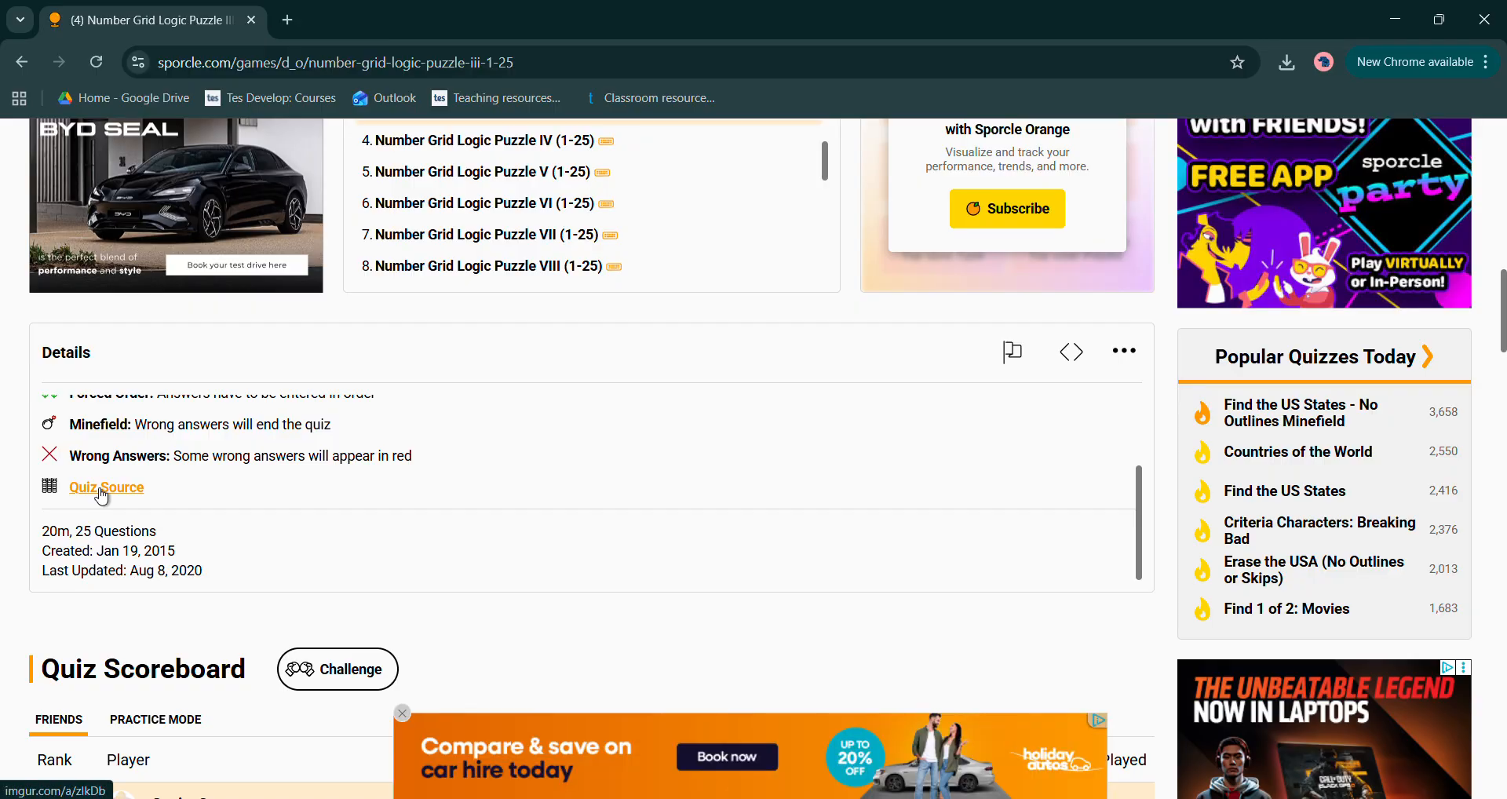
- Look over the quiz scoreboard and the comments section, and return to the puzzle grid
scroll(102, 496, "up", 2)
scroll(4, 518, "down", 4)
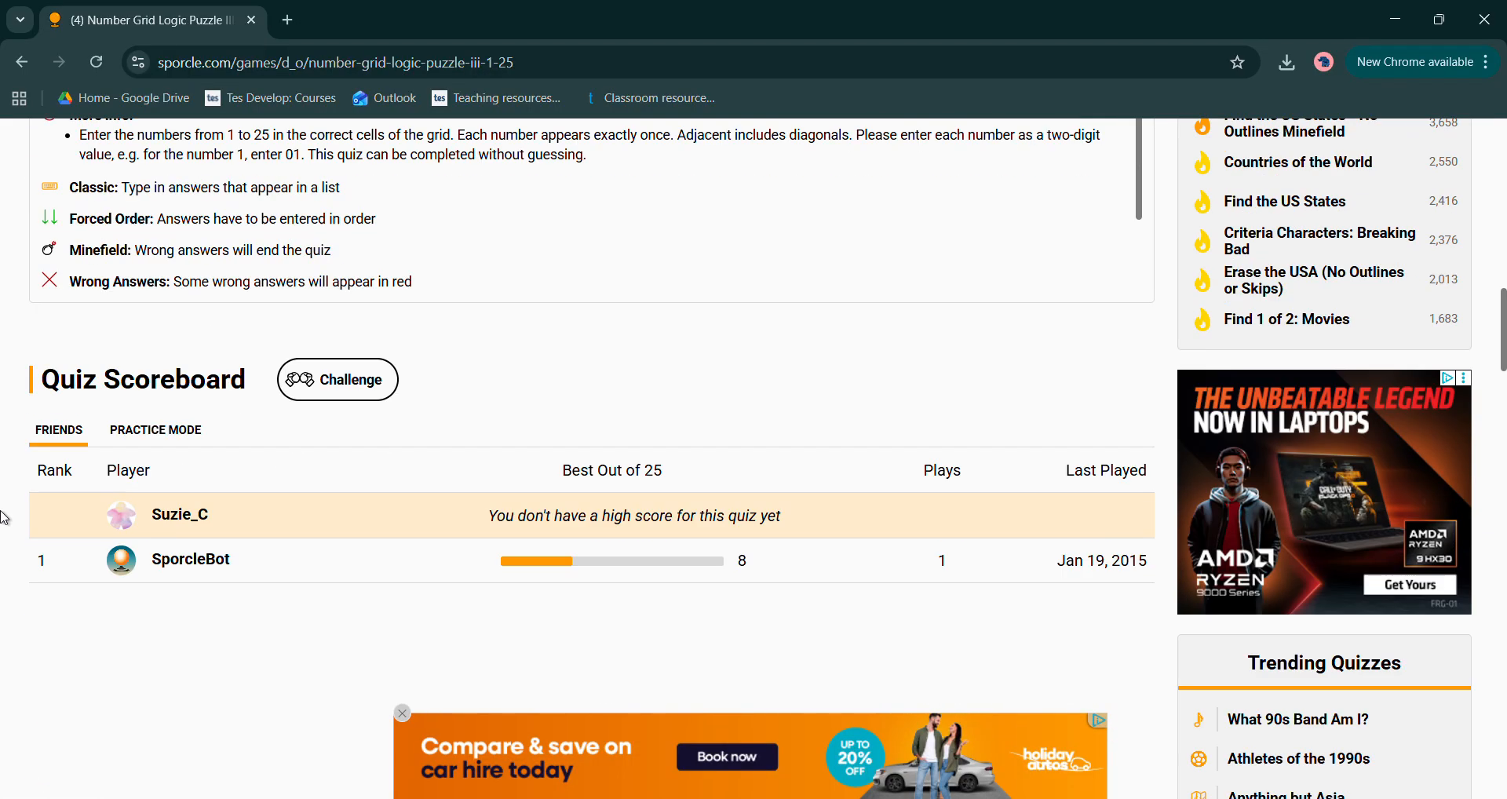
scroll(4, 518, "down", 8)
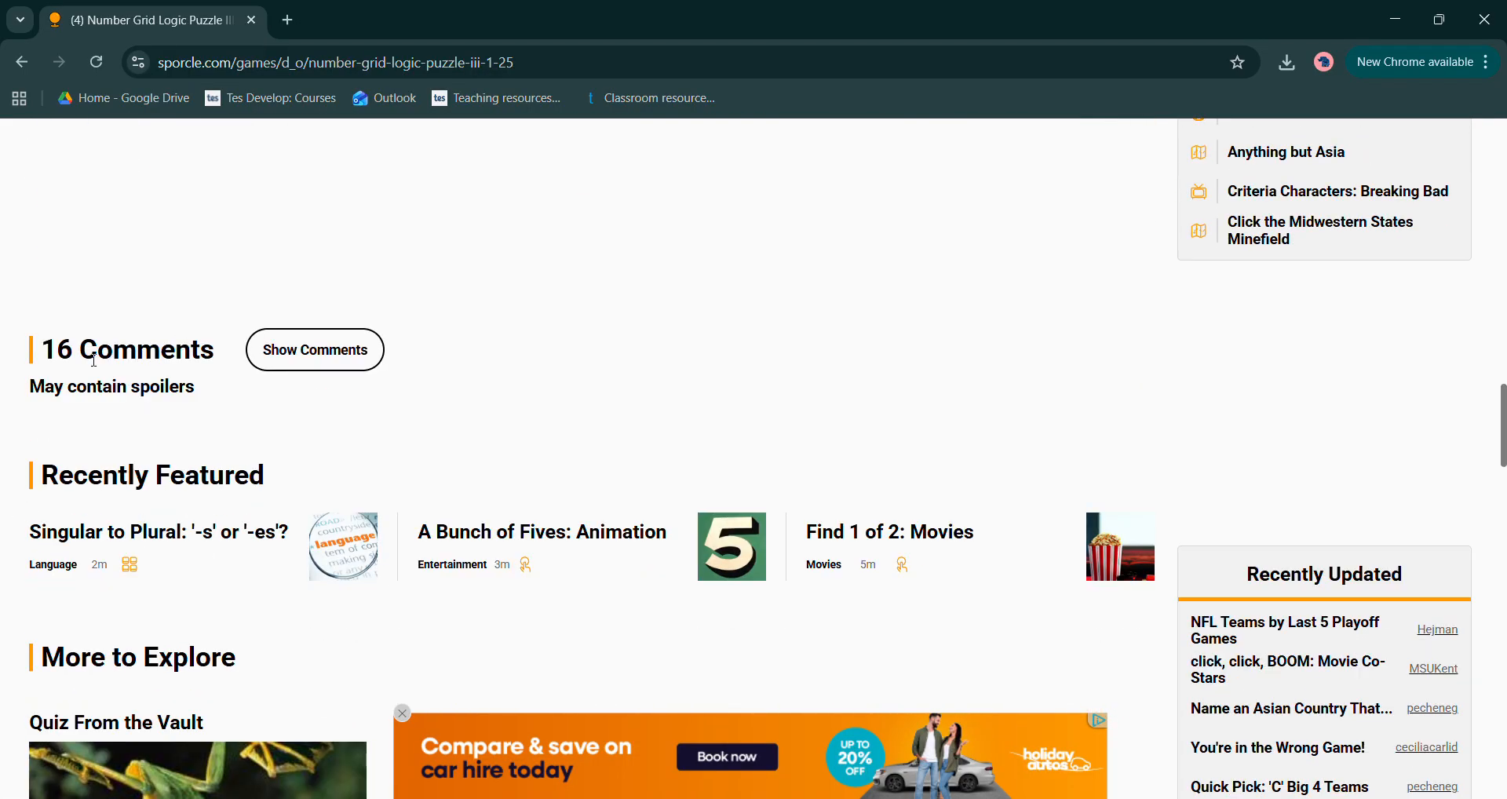
scroll(94, 360, "up", 10)
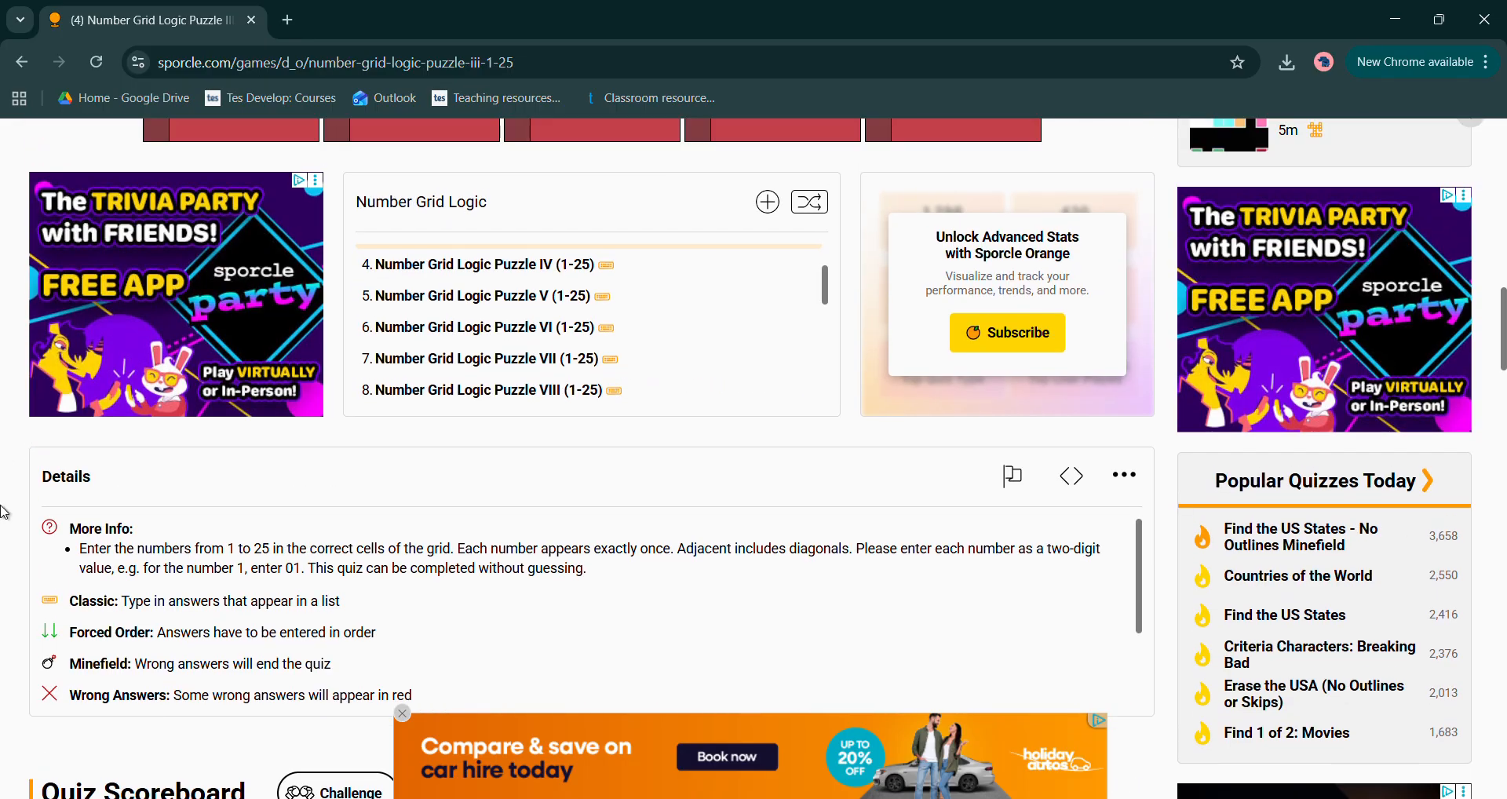
scroll(4, 511, "up", 7)
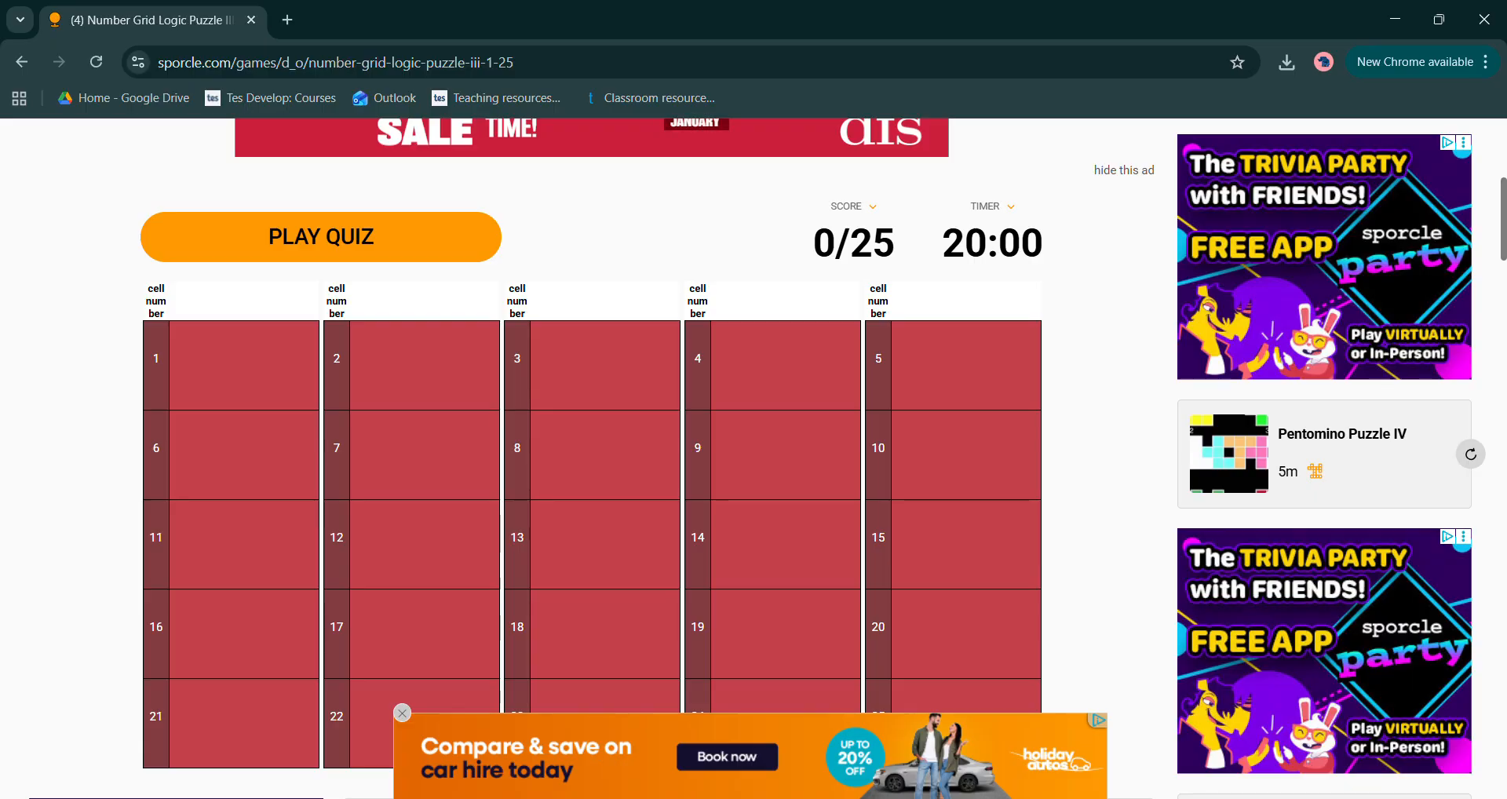
- Switch to the logic puzzle workbook in Excel to view the prepared blank grid, and return to the quiz in Chrome
key("alt+Tab")
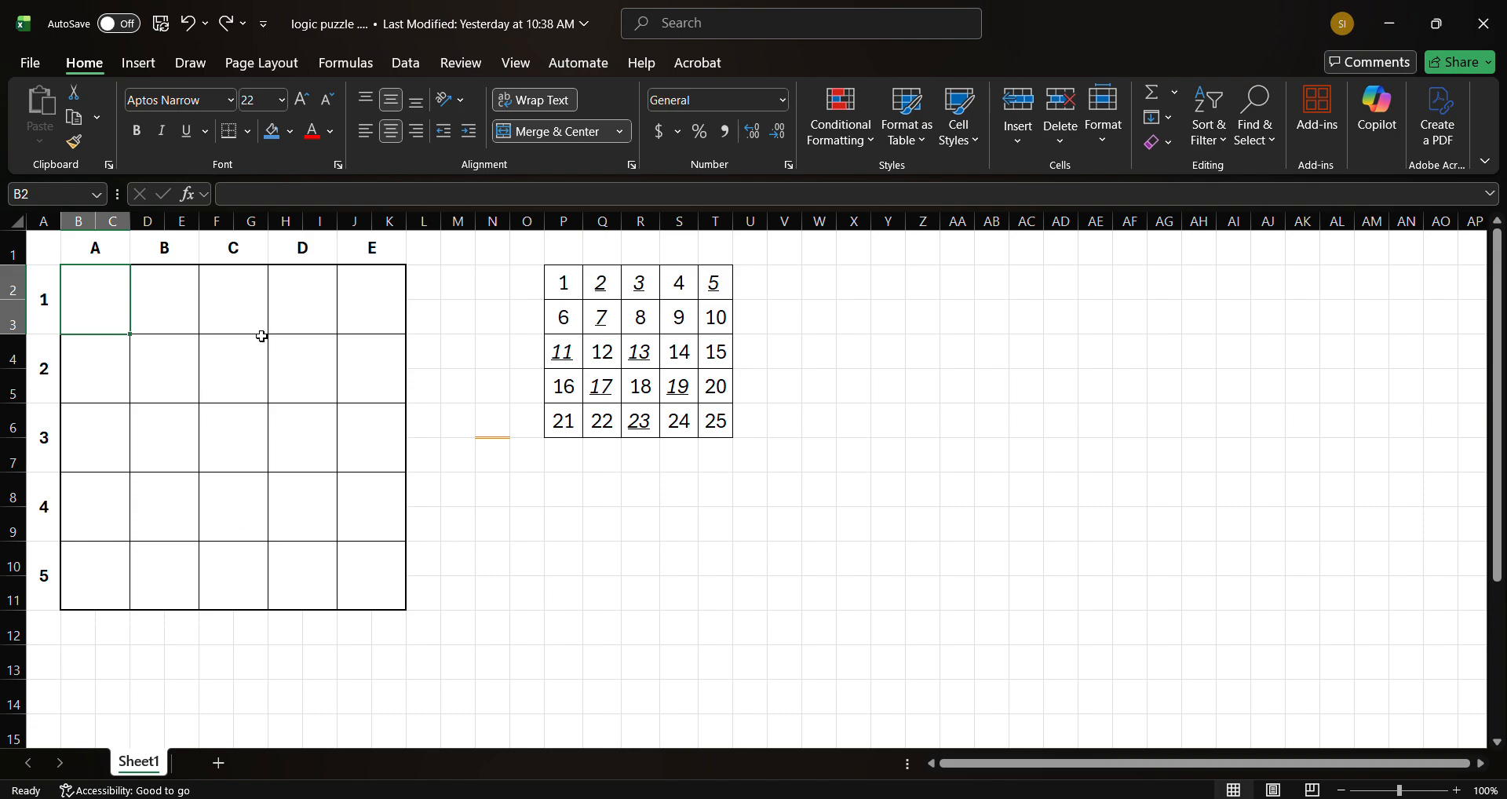
left_click(244, 291)
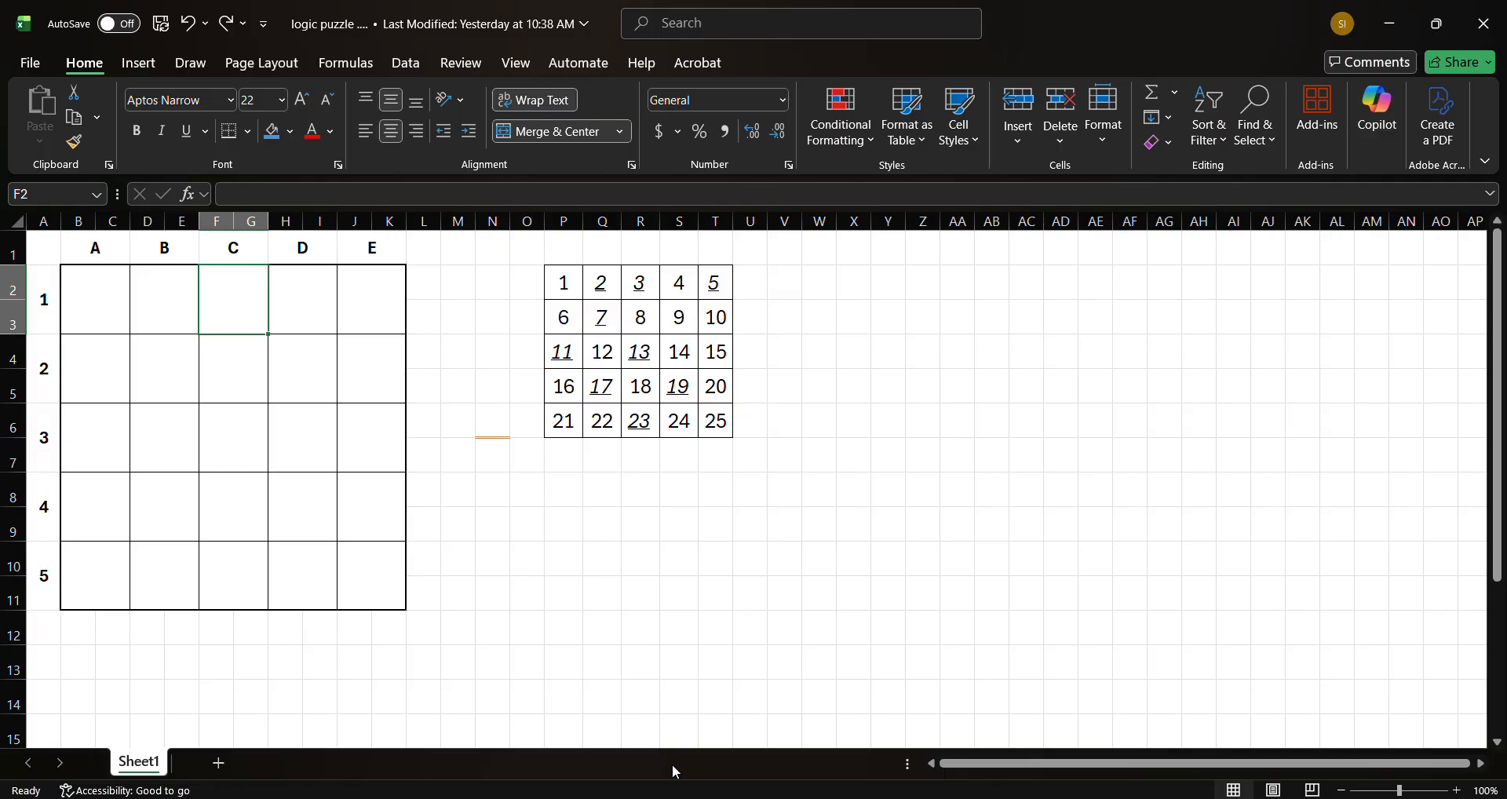
left_click(681, 798)
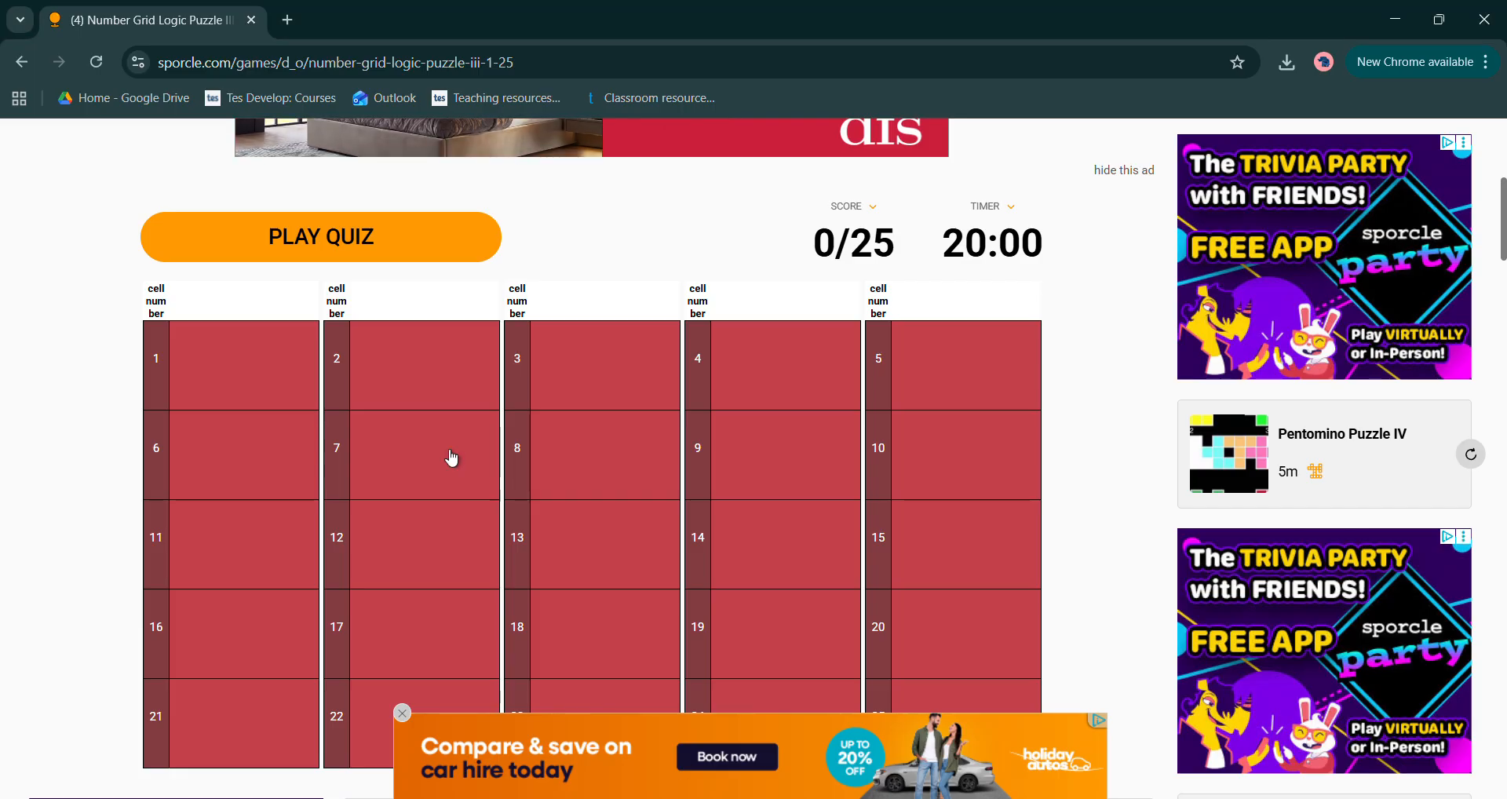
- Start the quiz and place its browser window side by side with the logic puzzle workbook in Excel
scroll(288, 487, "down", 1)
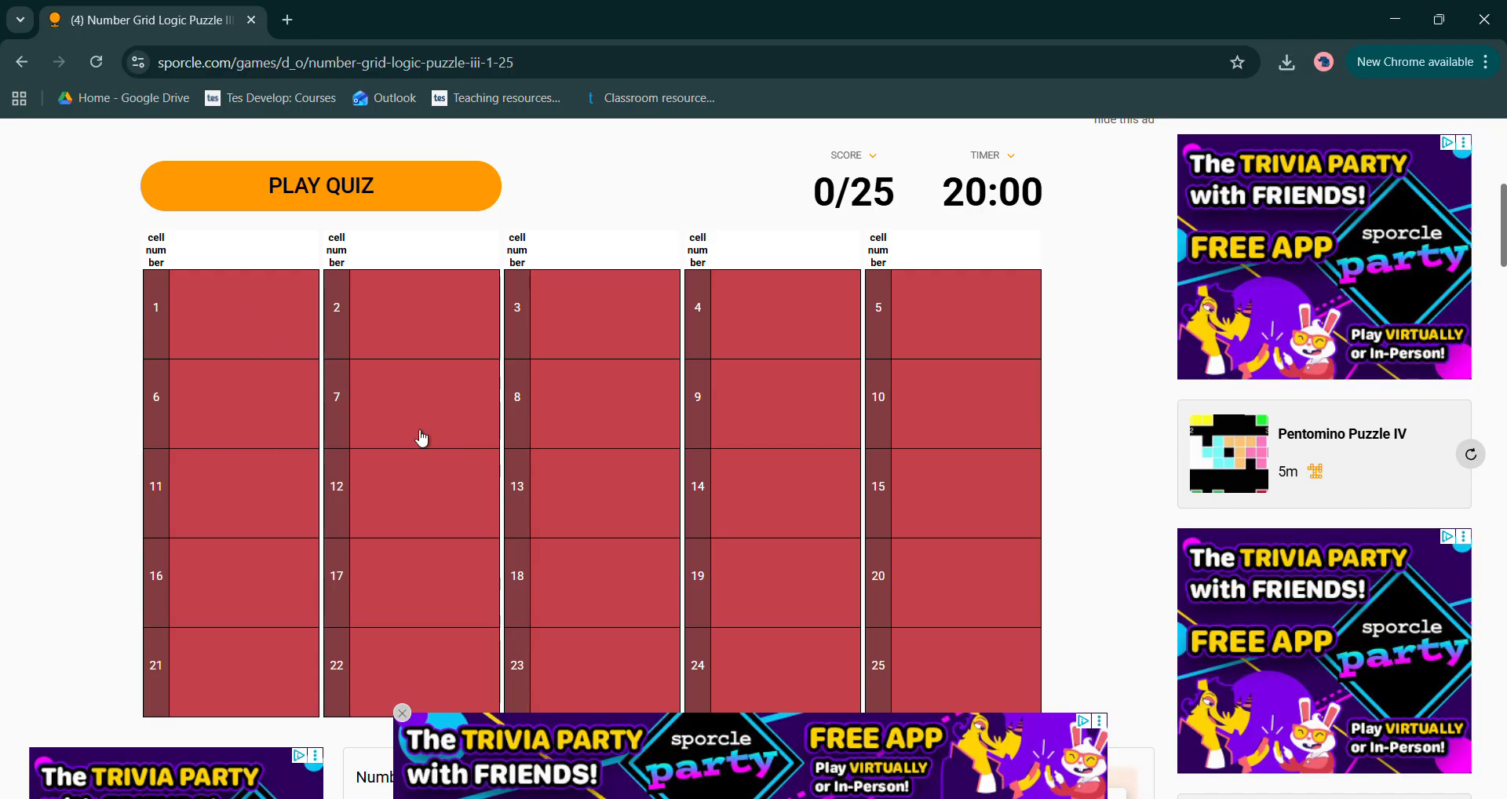
left_click(361, 191)
mouse_move(546, 446)
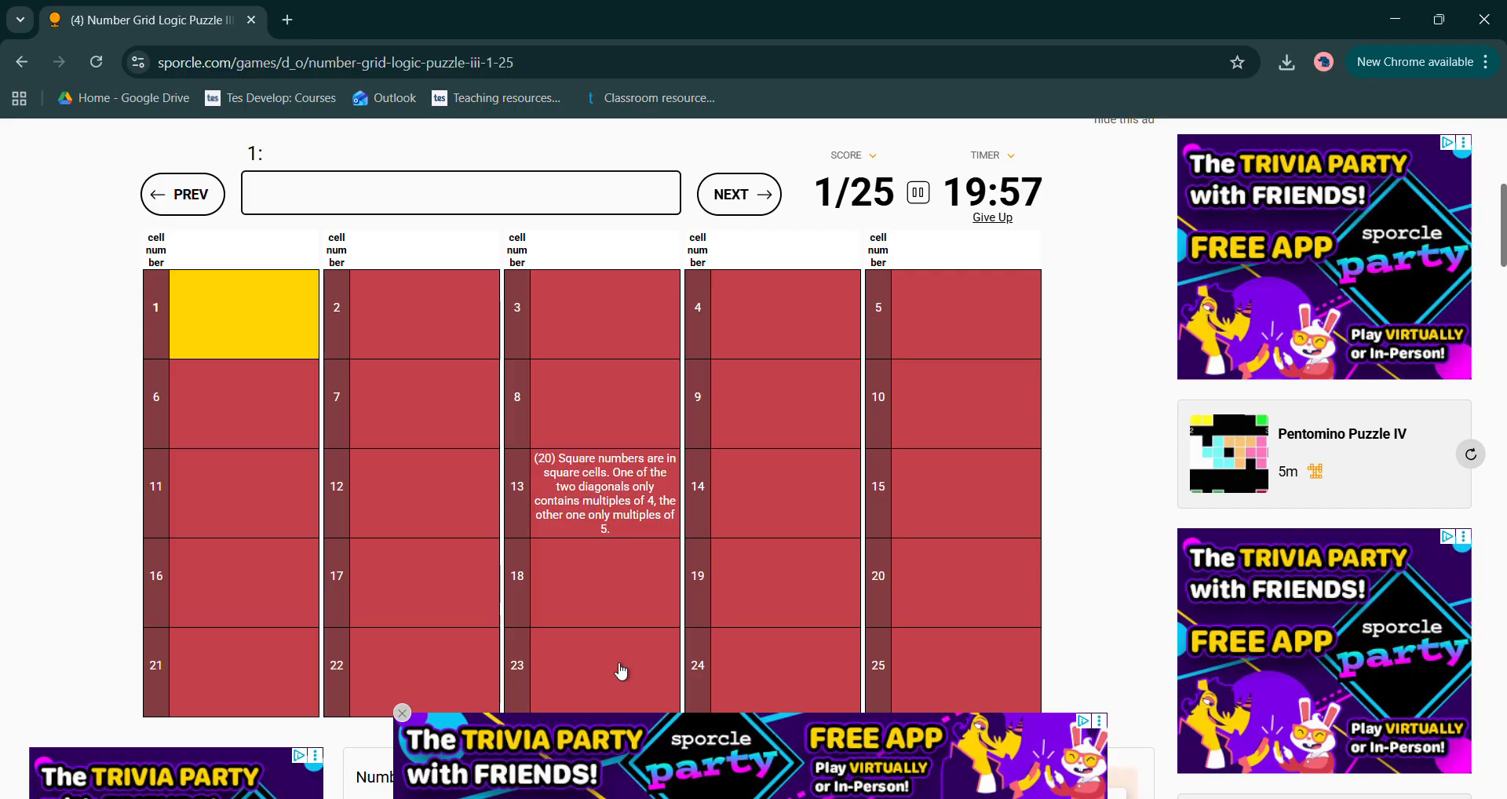
left_click_drag(1112, 18, 1, 216)
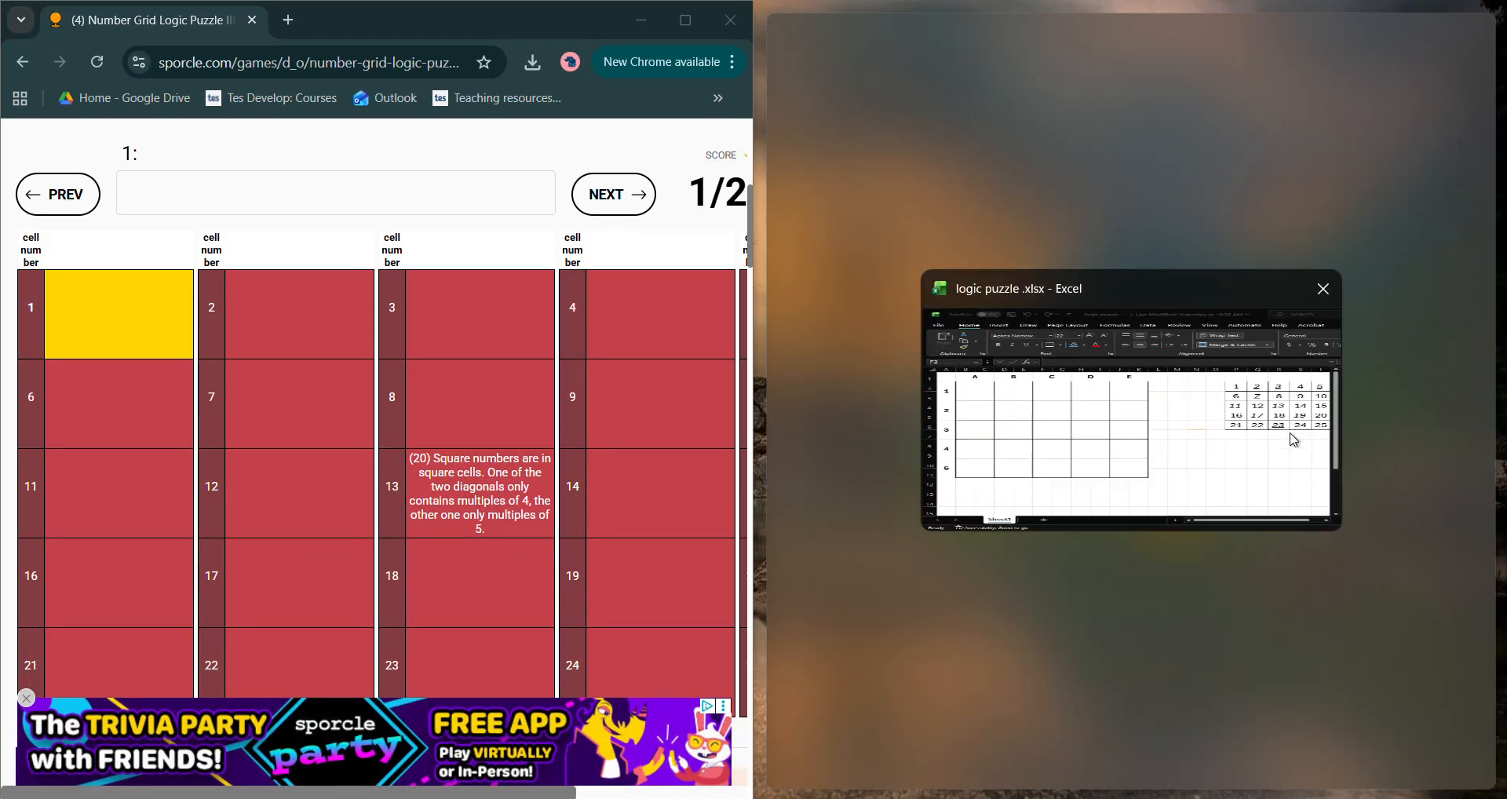
left_click(1275, 441)
- Enter 20 in the centre square of the workbook's puzzle grid, column C, row 3
left_click(967, 436)
type("2")
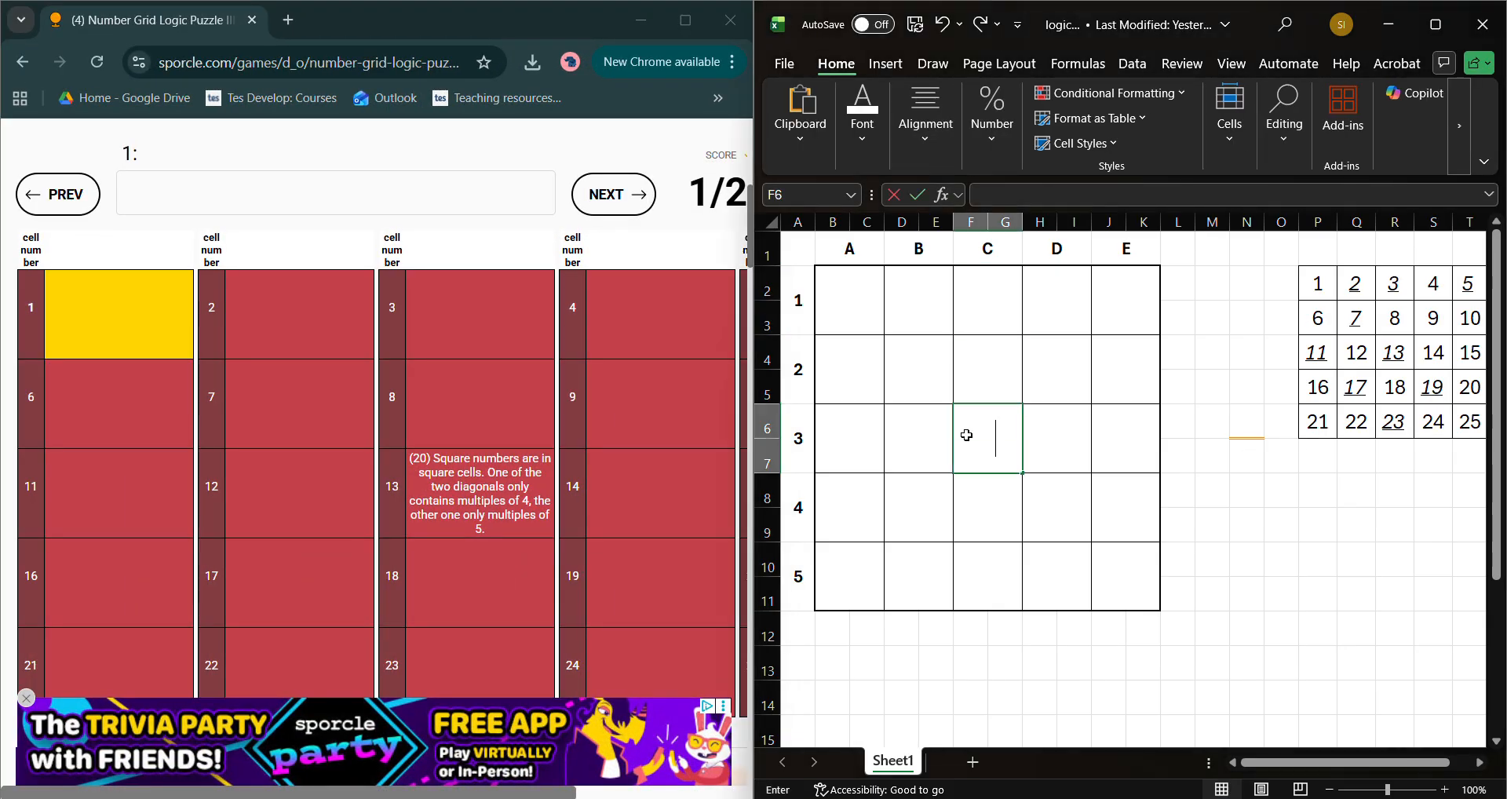
type("20")
key("Return")
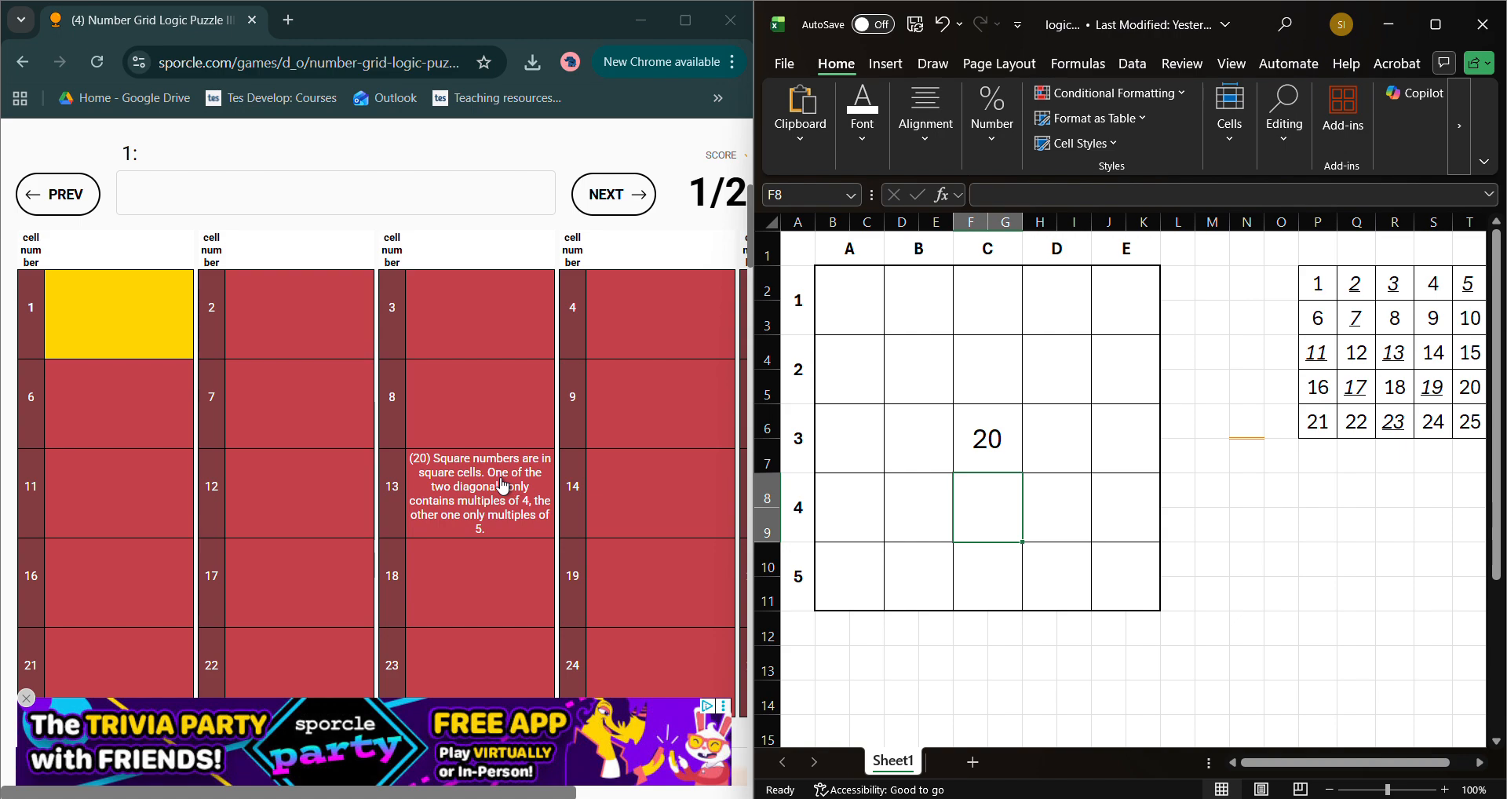
left_click(1282, 494)
key("Home")
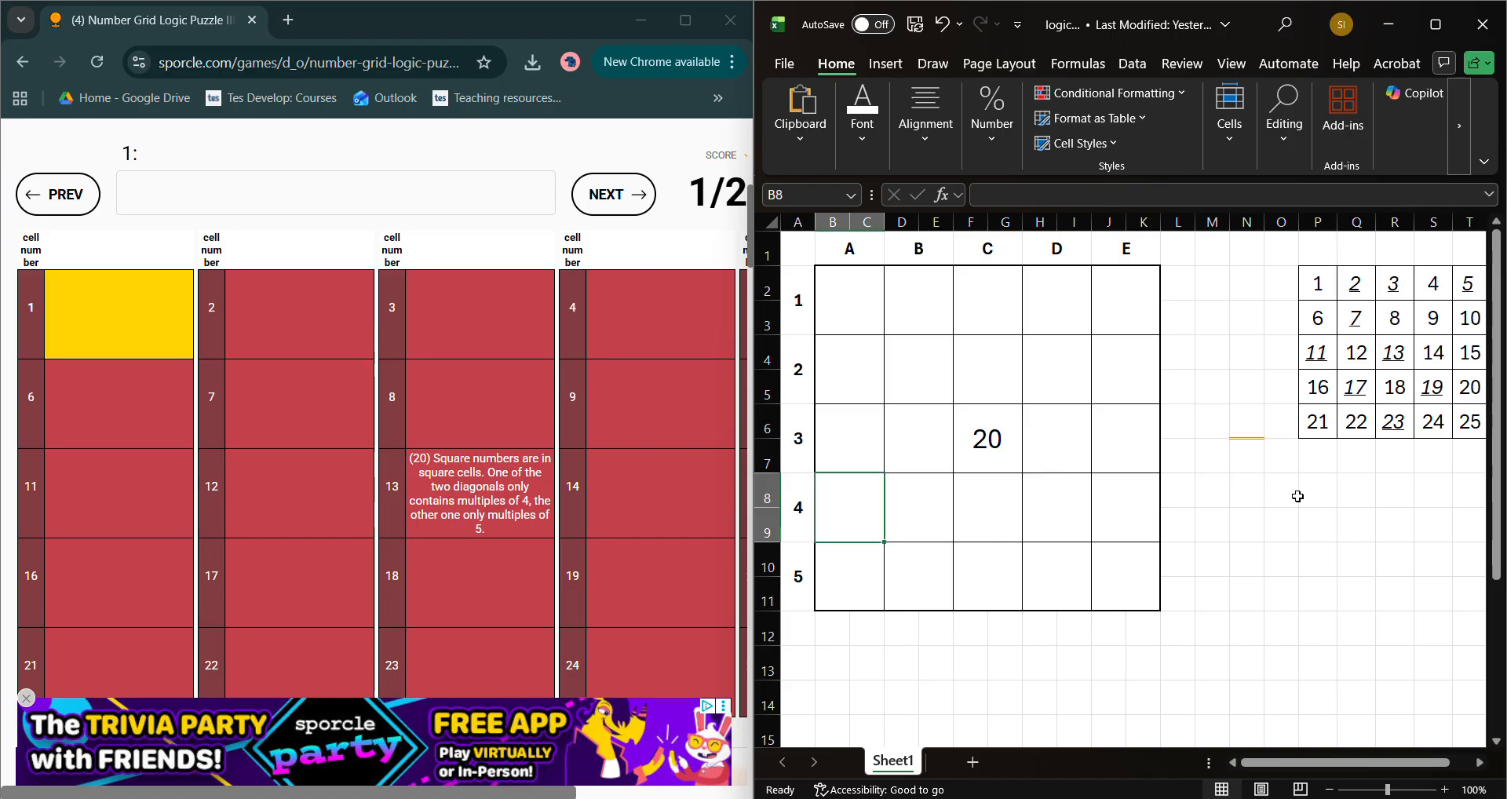
type("squ")
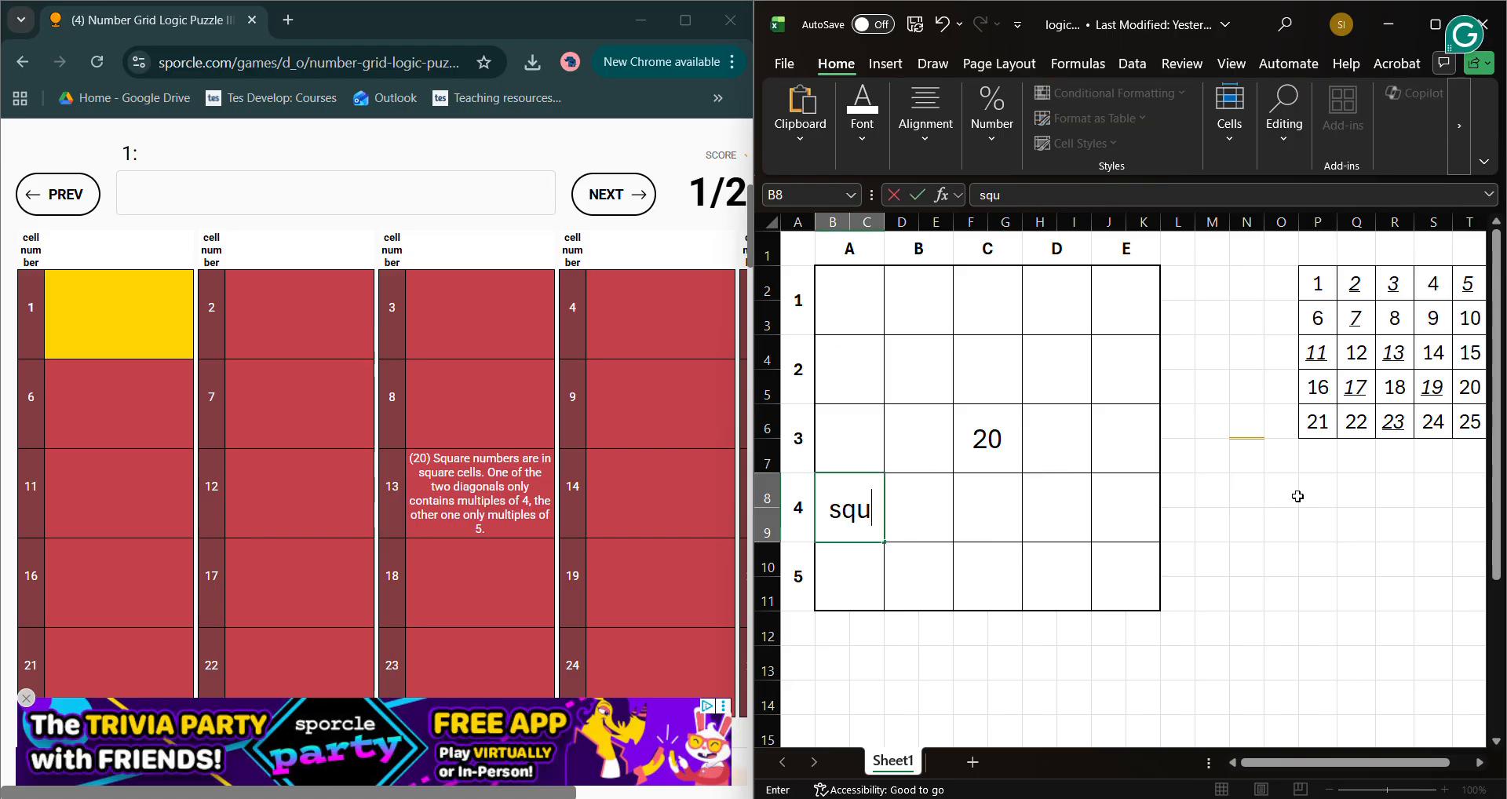
key("BackSpace")
key("BackSpace")
key("BackSpace")
- Add the clue note "squ are in squ cells:" in cell O8 below the number list
left_click(1298, 498)
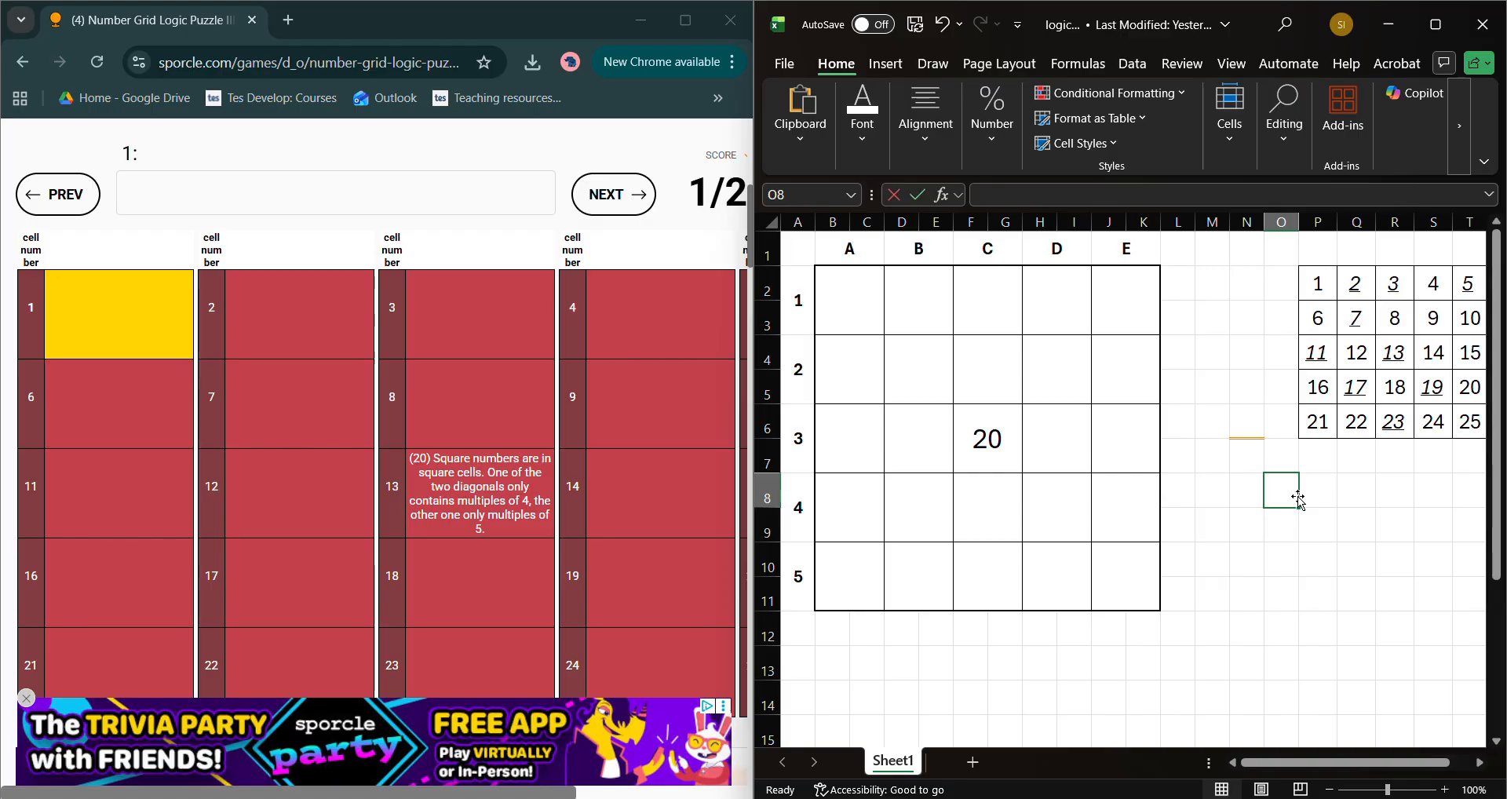
type("squ a")
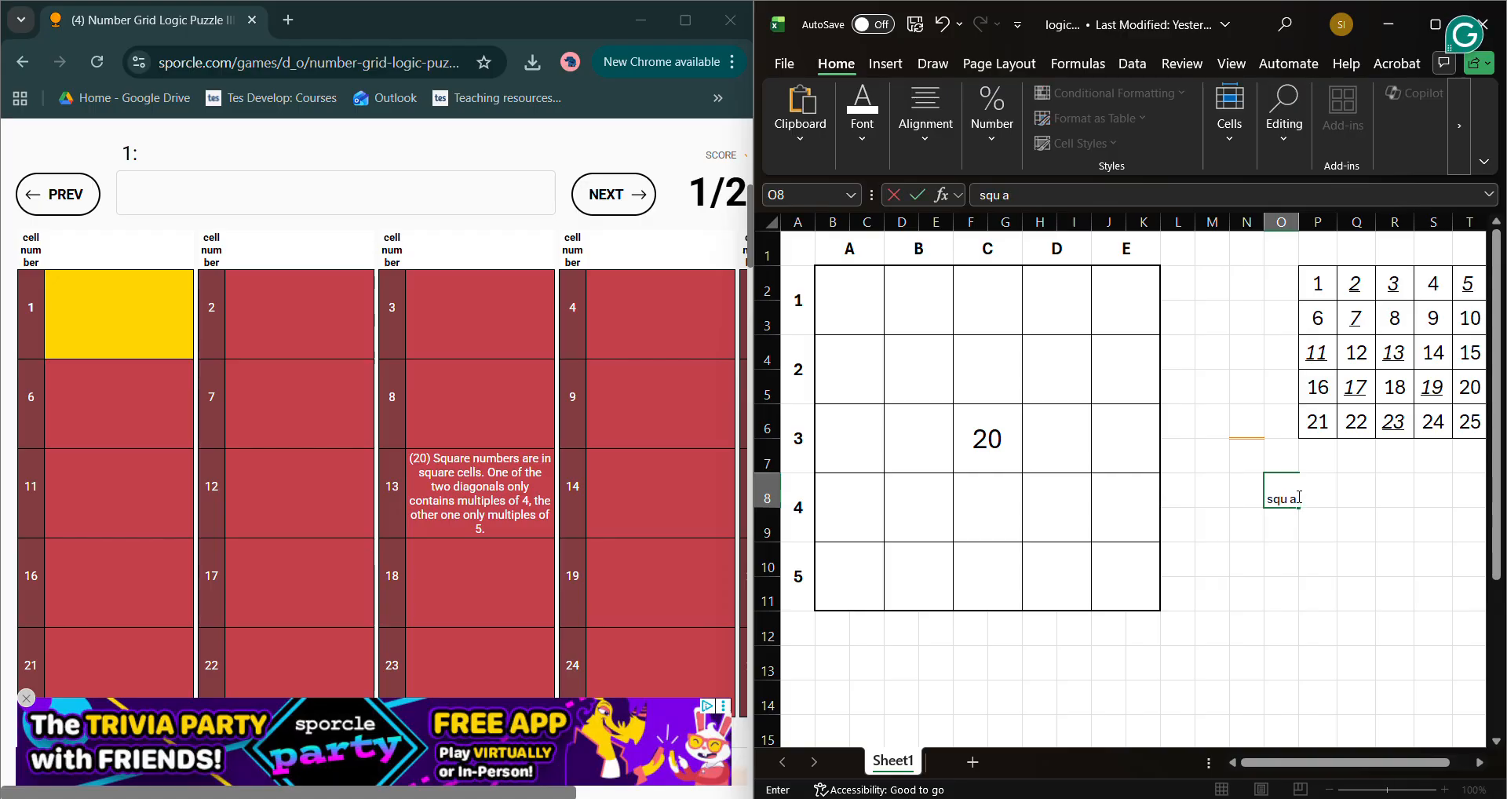
type("re in squ c")
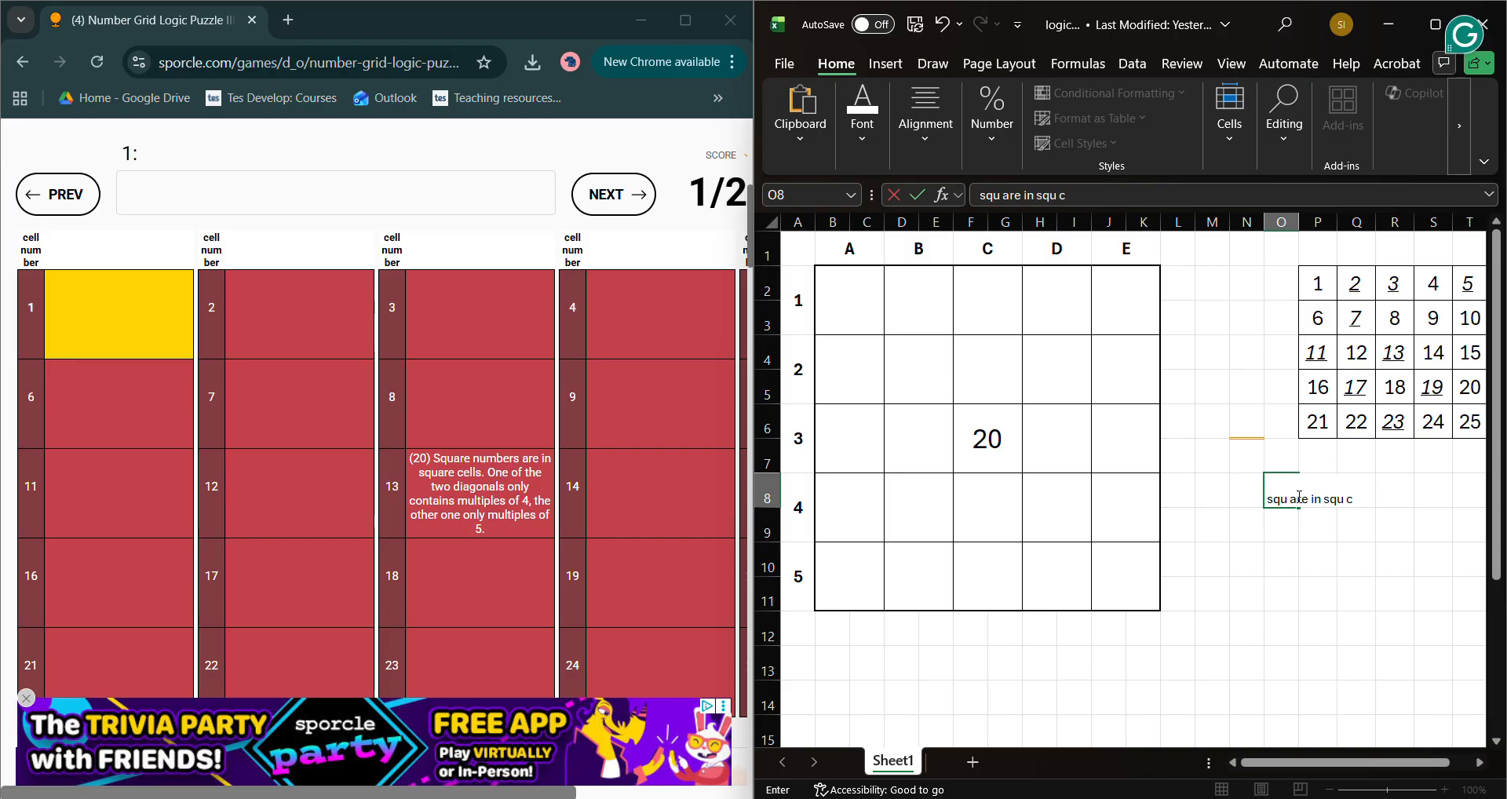
type("ells:")
key("Return")
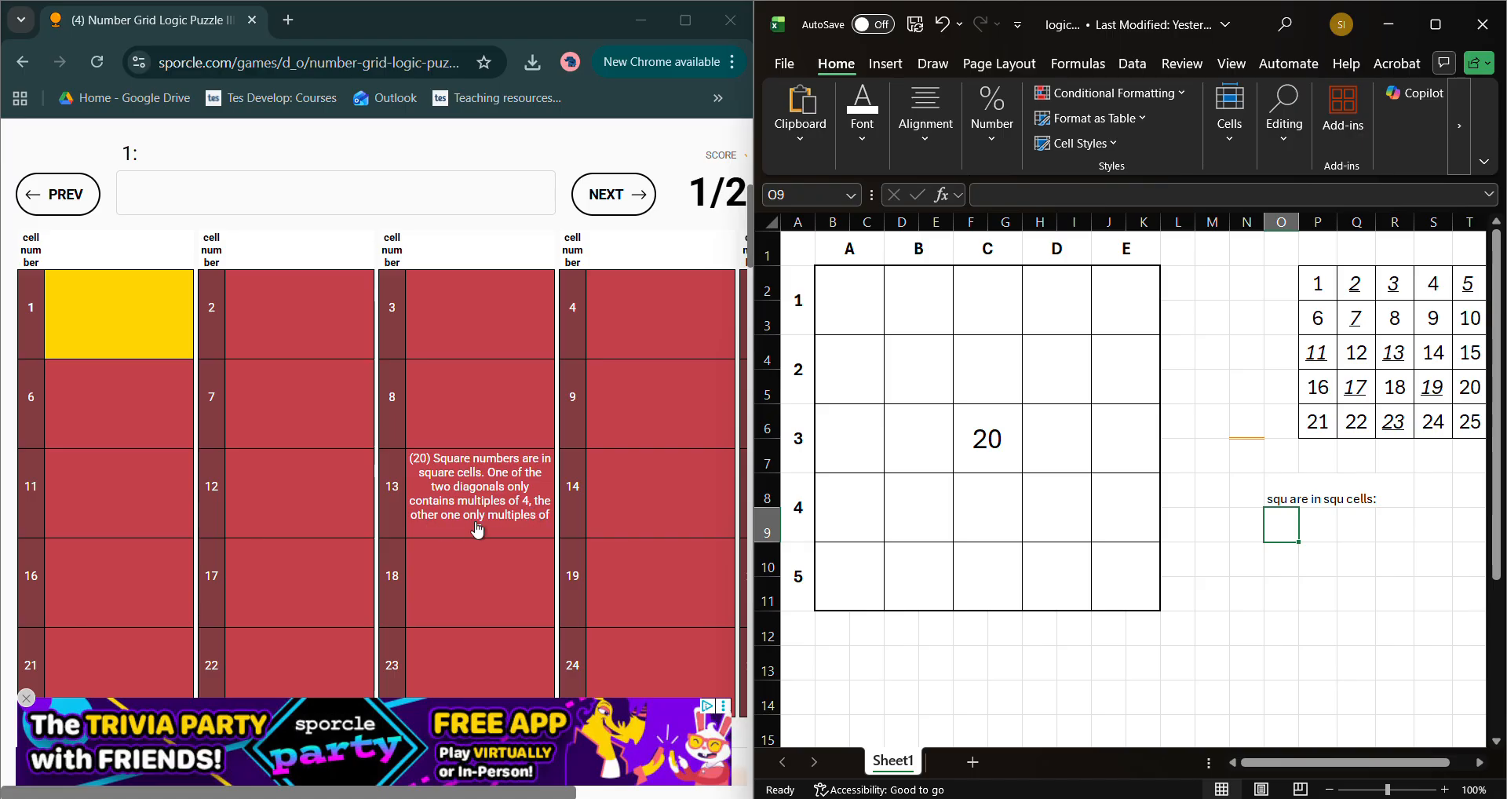
- Mark out the puzzle grid's diagonal from E1 through the centre to A5 by selecting its squares, and clear the selection
left_click(1152, 278)
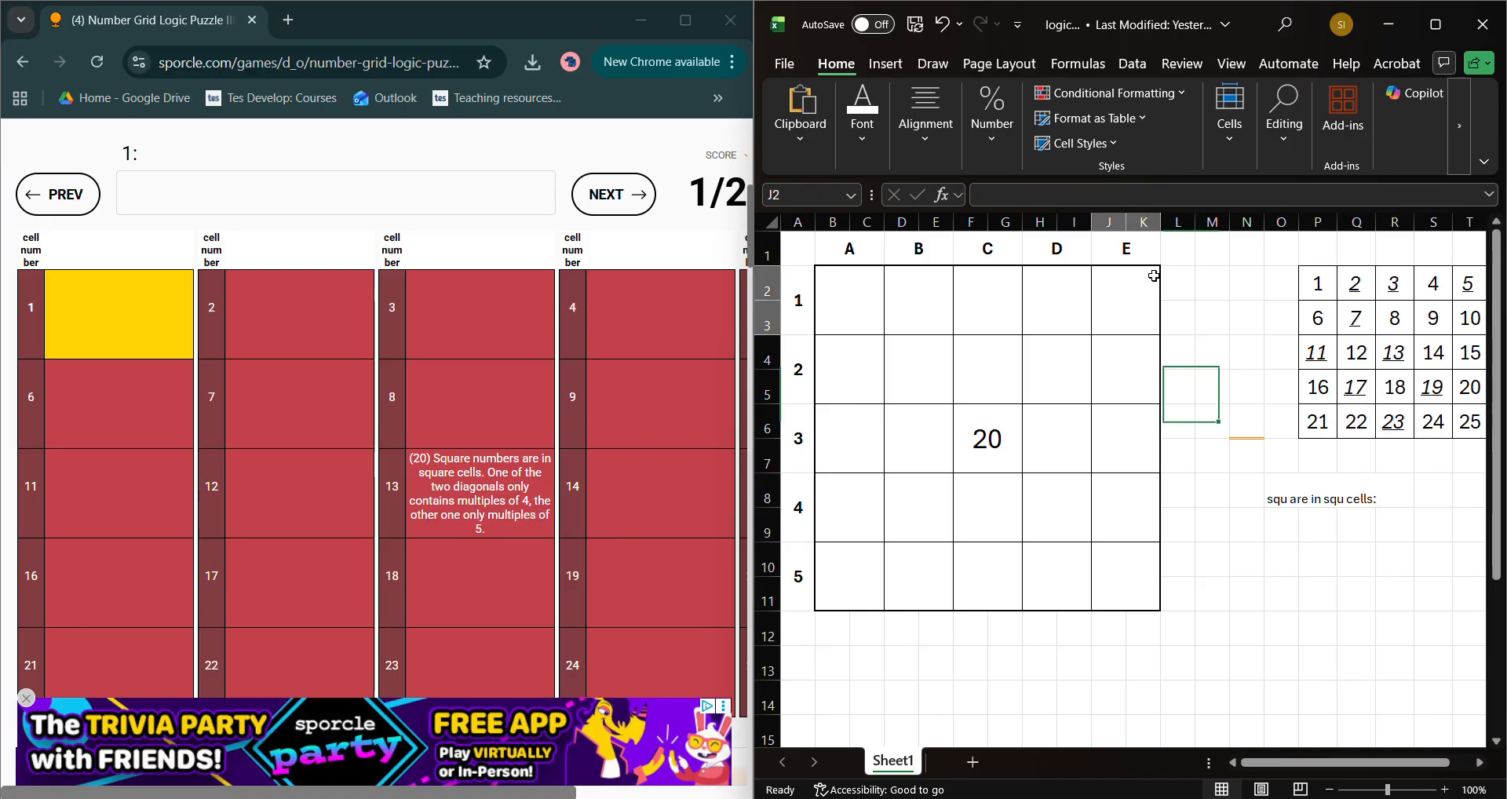
key("F4")
left_click(1057, 364)
key("F4")
left_click(984, 414)
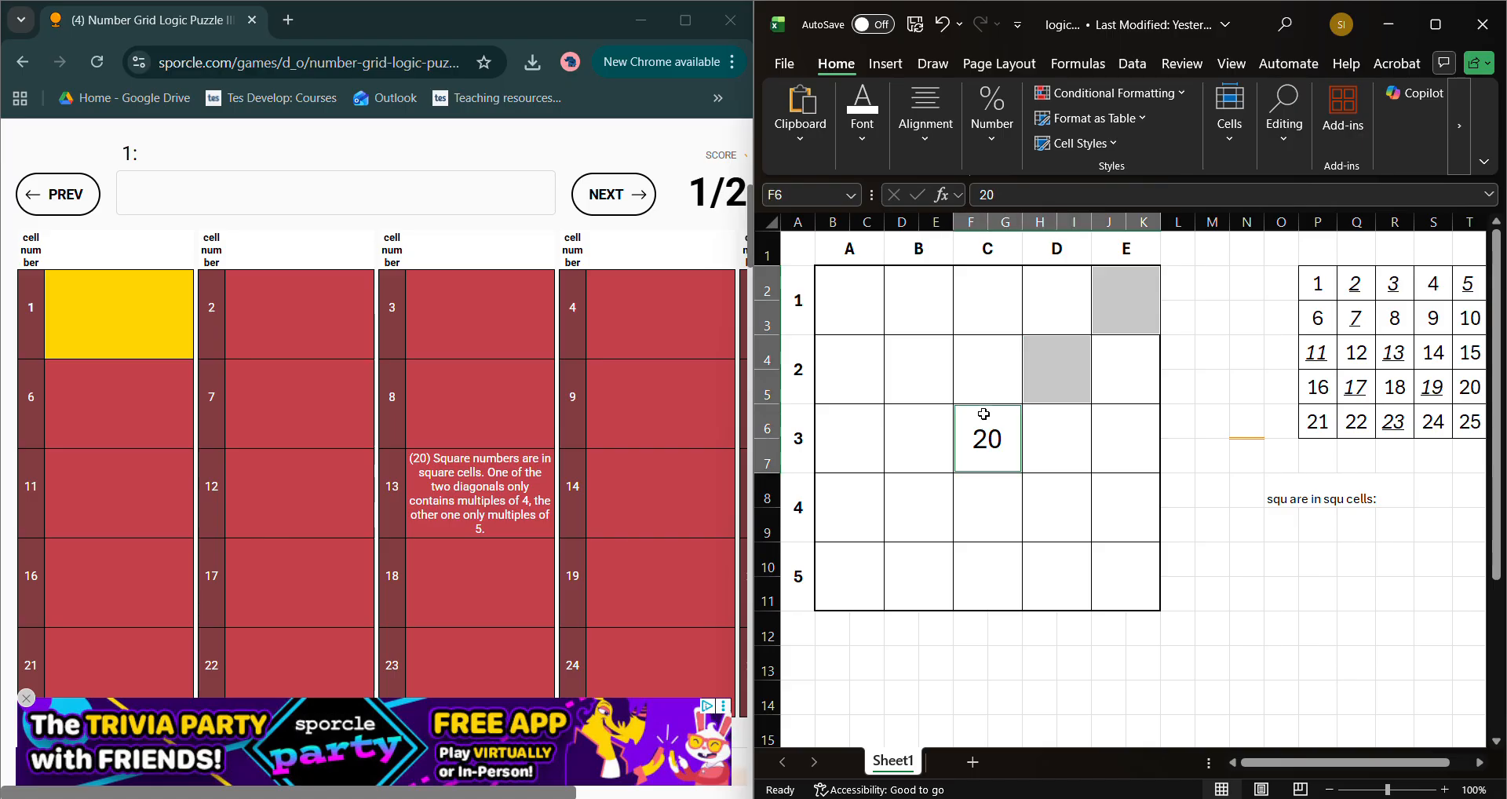
key("F4")
left_click(891, 509)
key("F4")
left_click(854, 538)
key("F4")
left_click(850, 569)
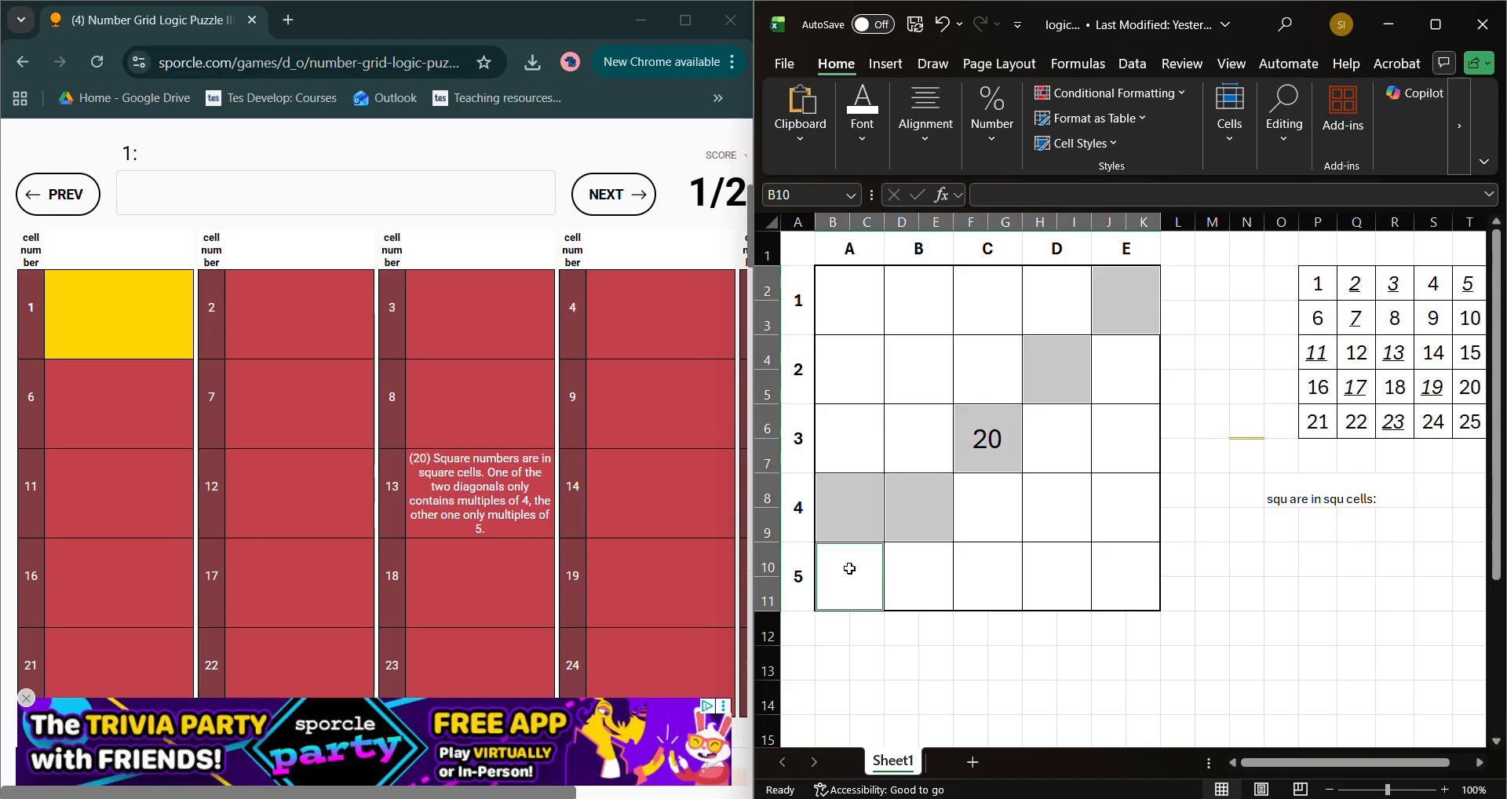
left_click(853, 527, "ctrl")
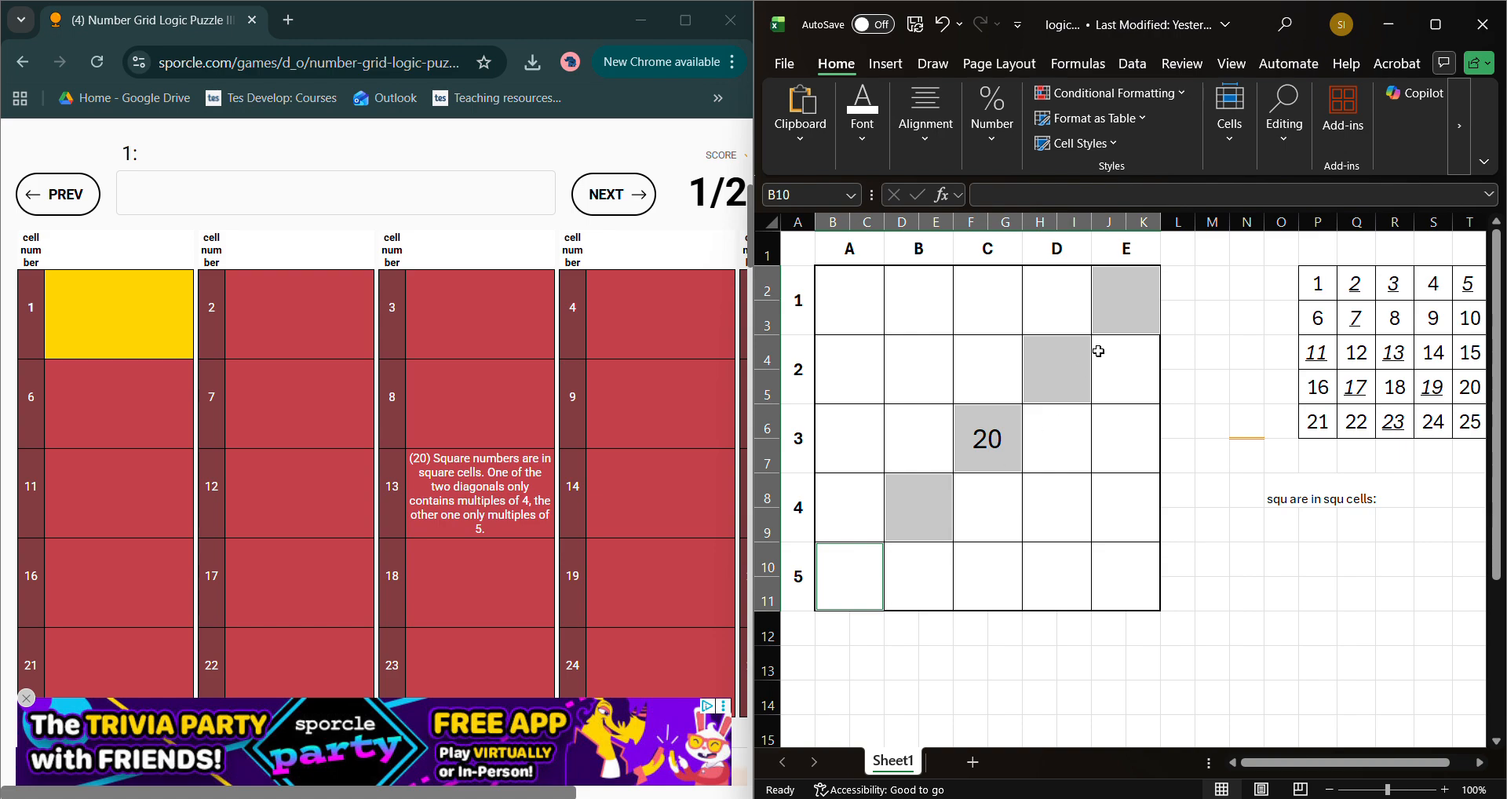
left_click(1185, 259)
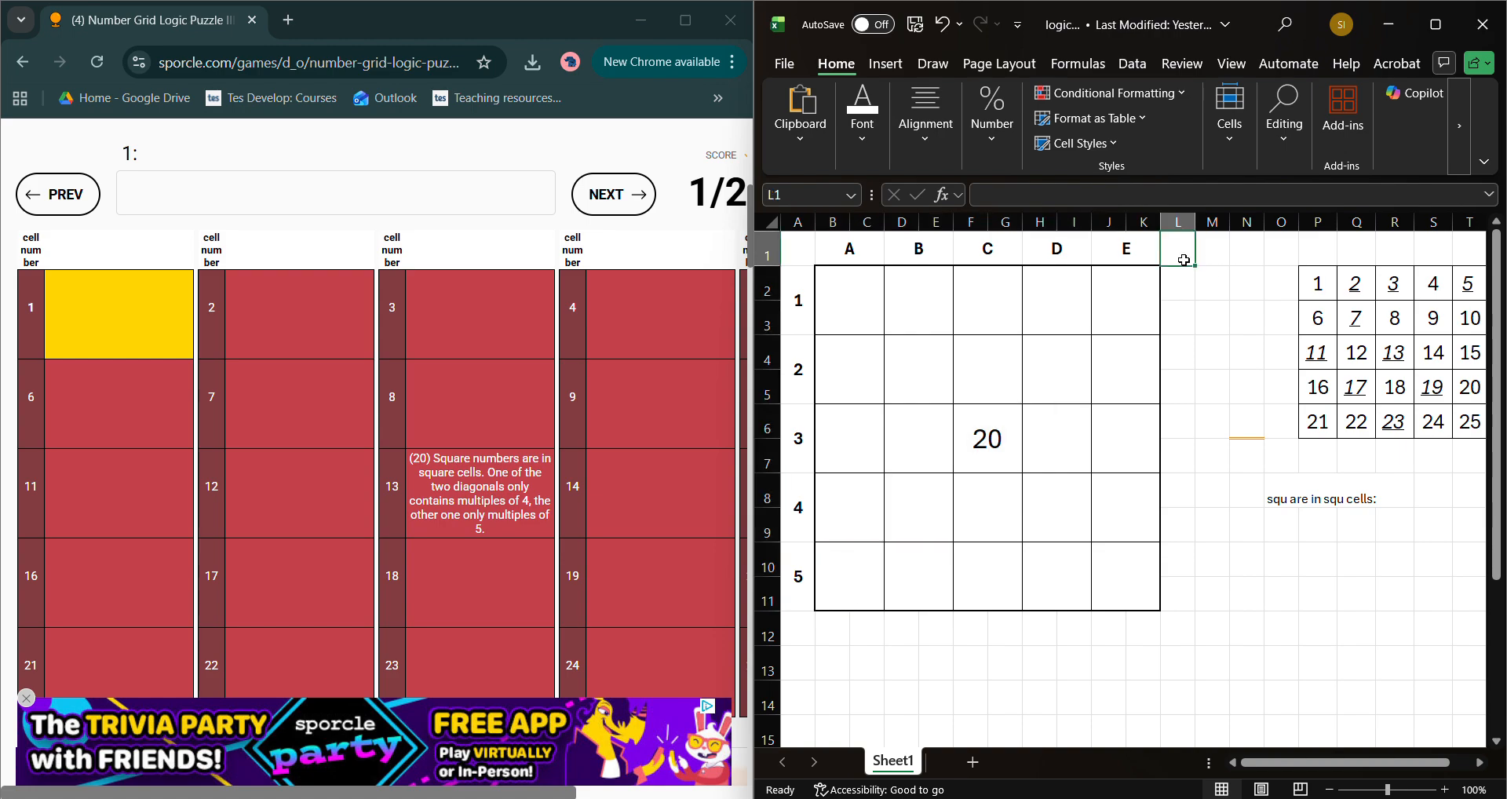
- Label both diagonals of the puzzle grid with the note "x4,5" in cells L1 and L12
type("x4,5")
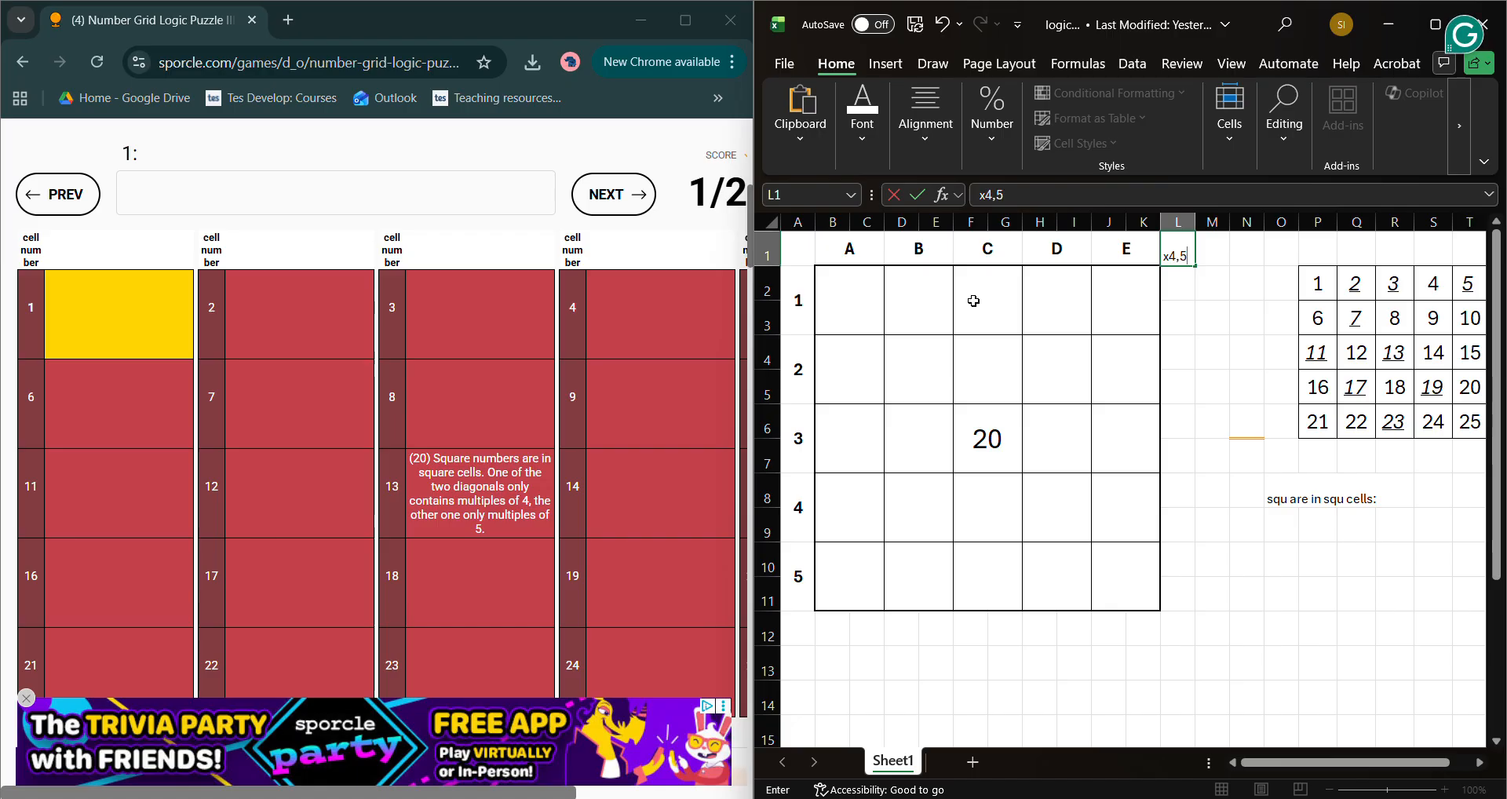
left_click(856, 316)
left_click(930, 381, "ctrl")
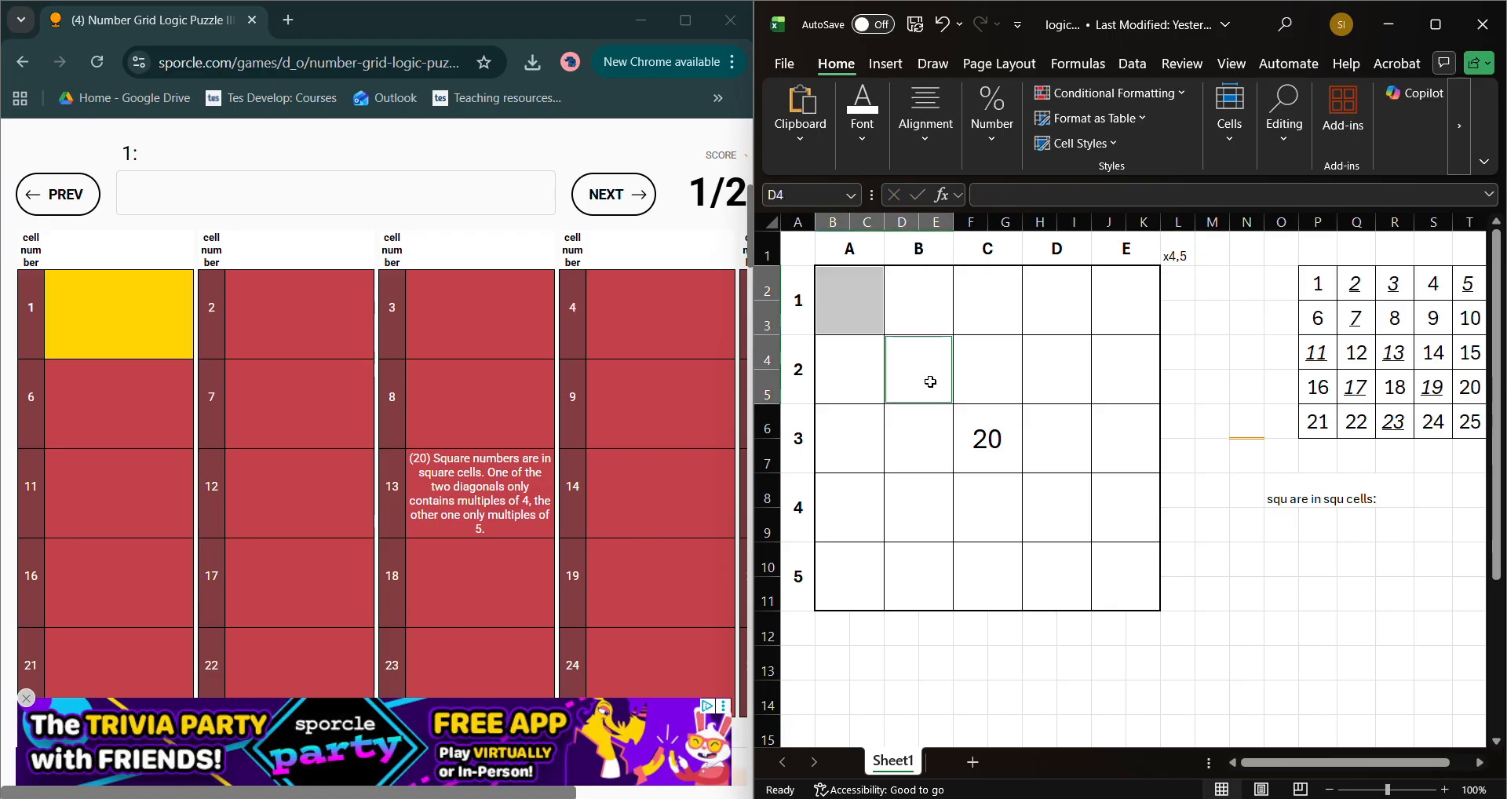
left_click(972, 428, "ctrl")
left_click(1056, 504, "ctrl")
left_click(1110, 574, "ctrl")
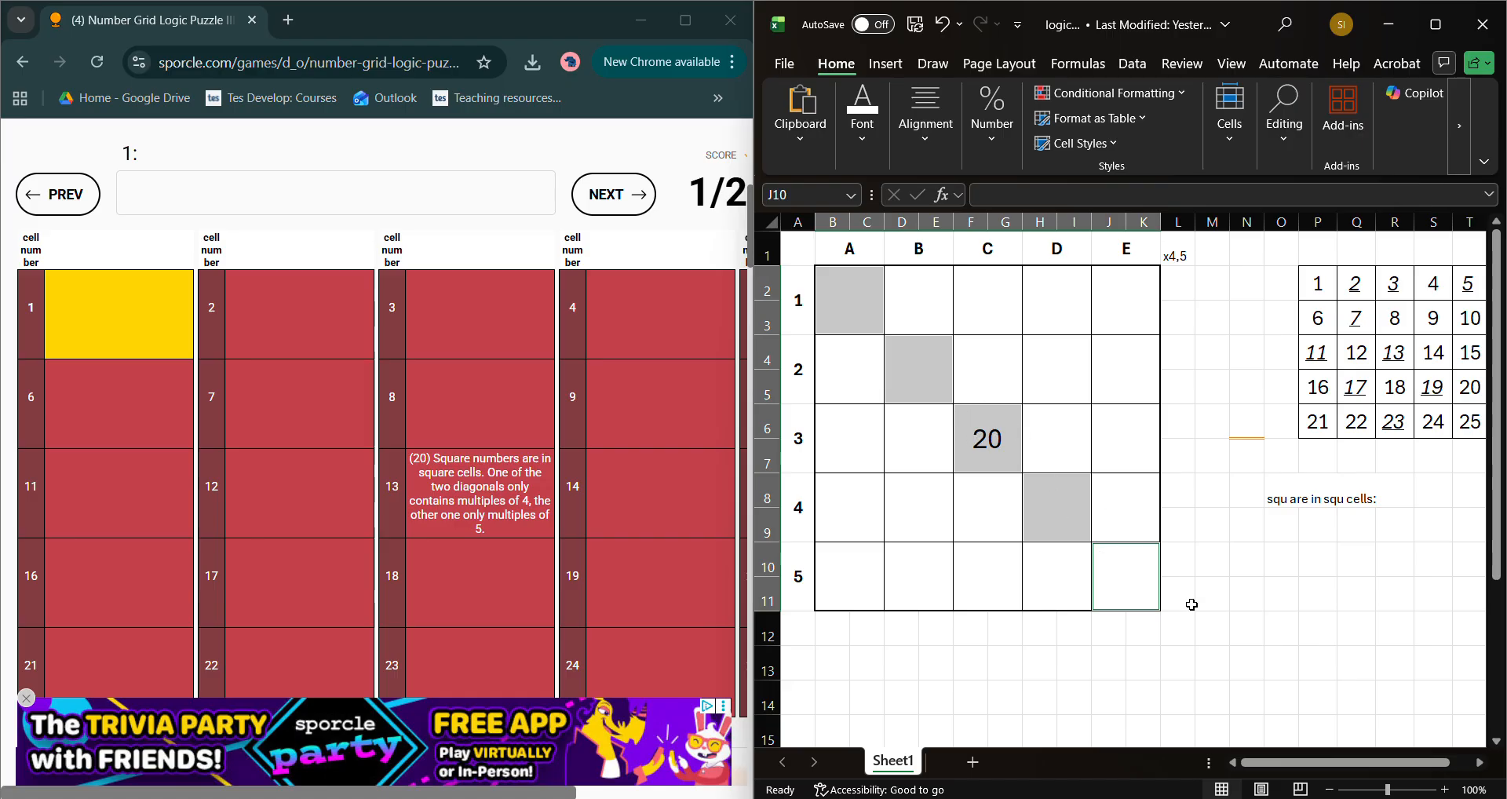
left_click(1180, 625)
type("x")
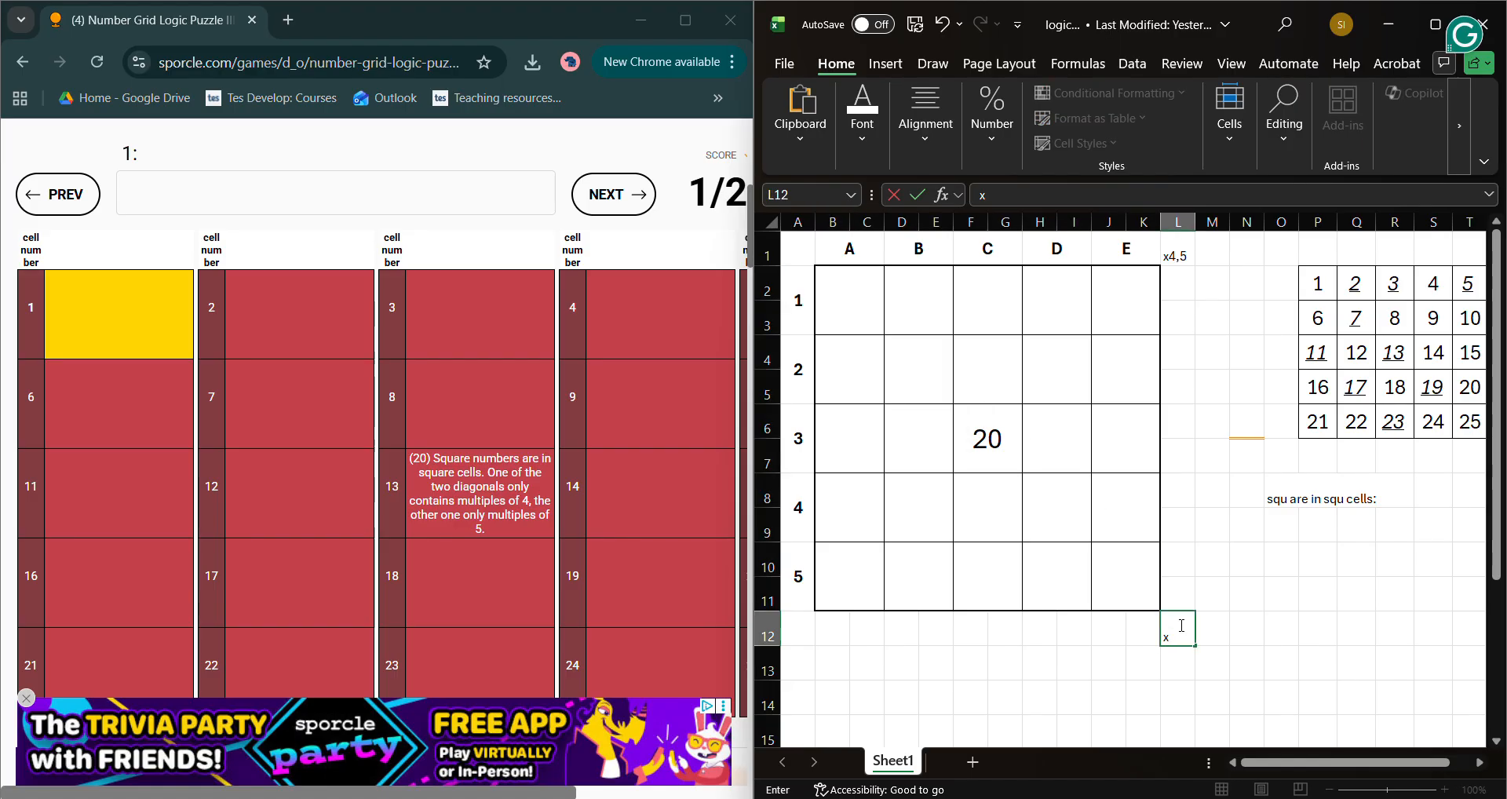
type("4,5")
left_click(714, 299)
scroll(699, 275, "right", 3)
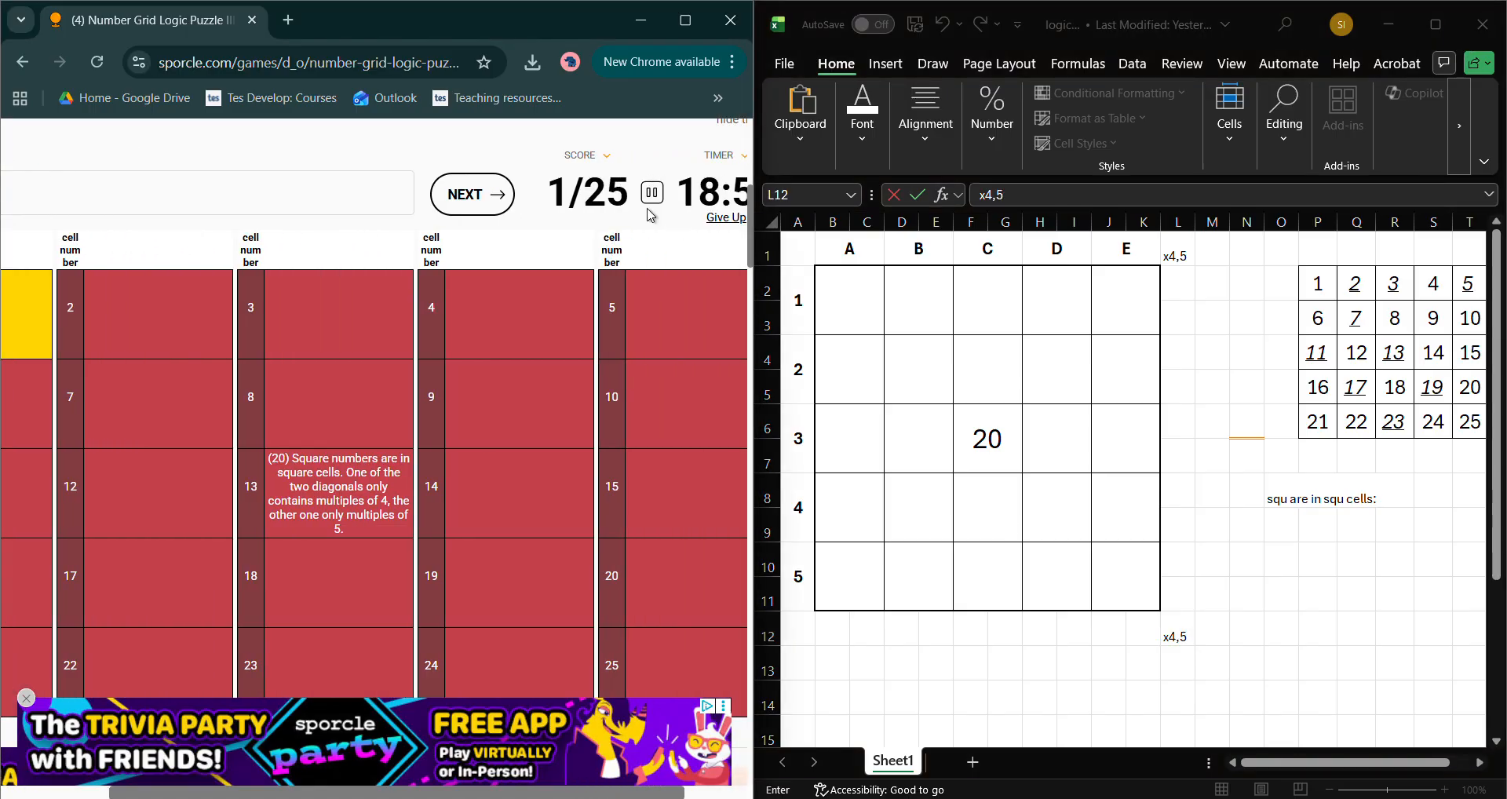
left_click(652, 192)
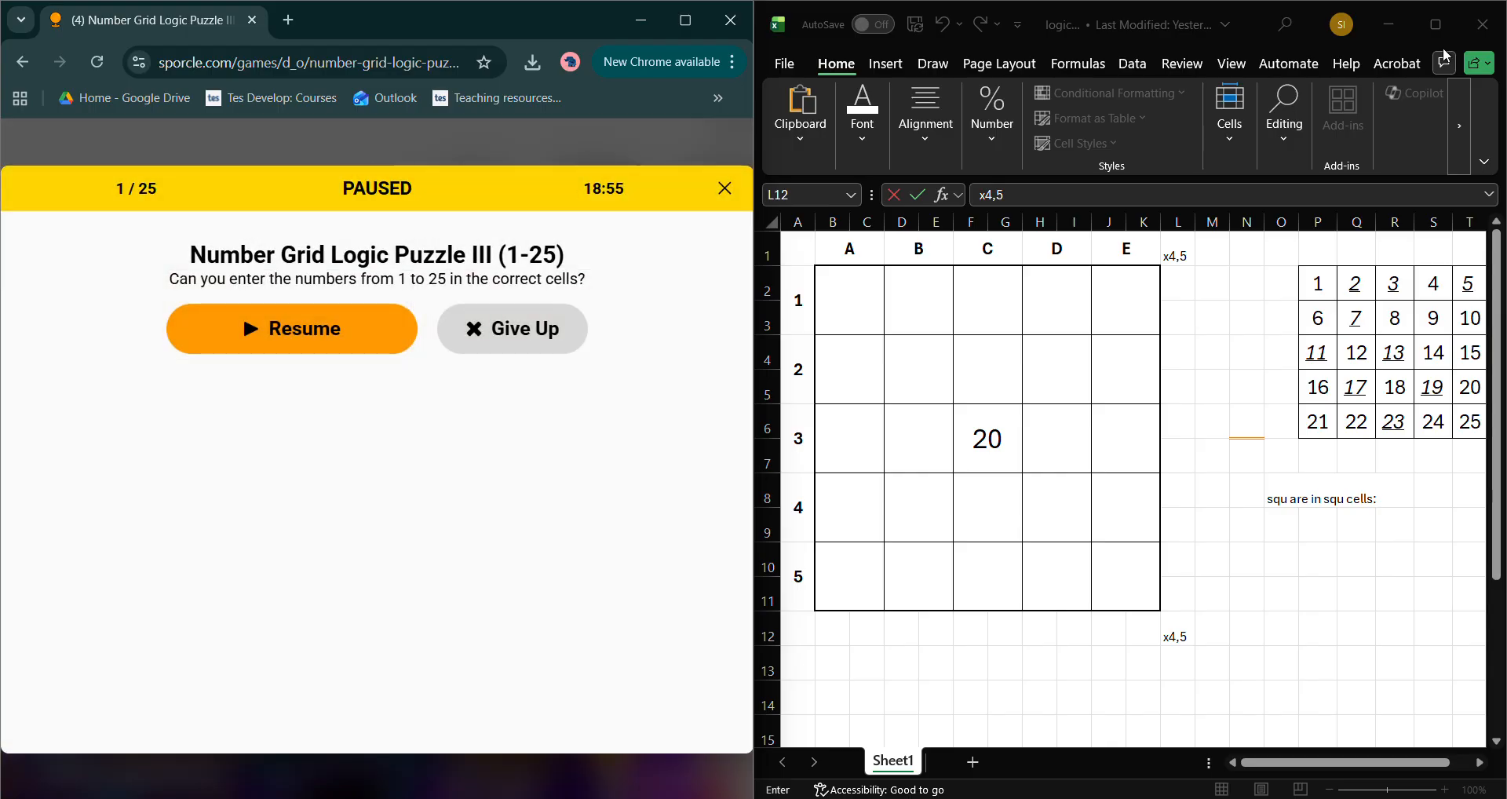
left_click(1435, 24)
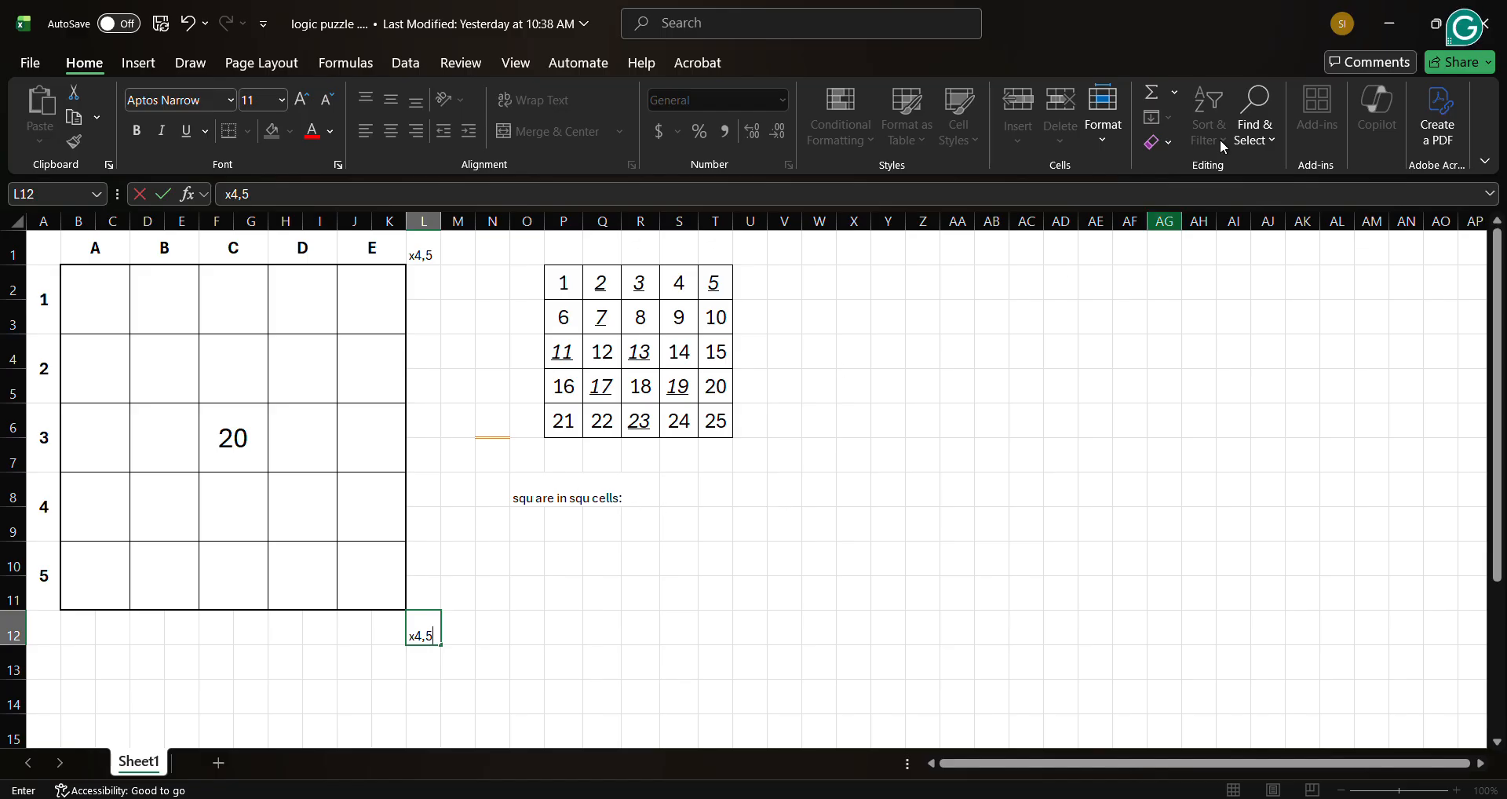
left_click_drag(1196, 27, 1505, 281)
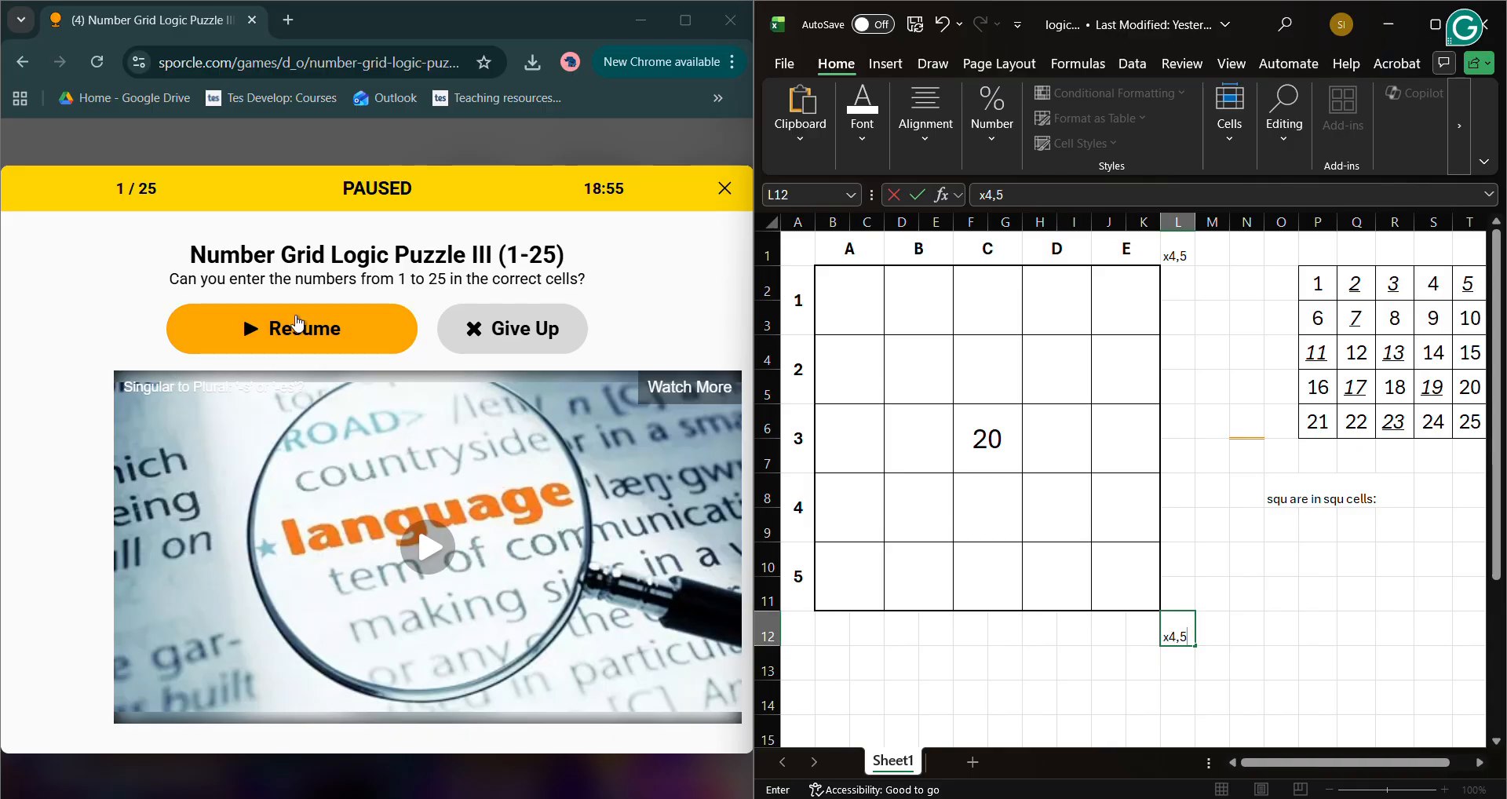
left_click(278, 331)
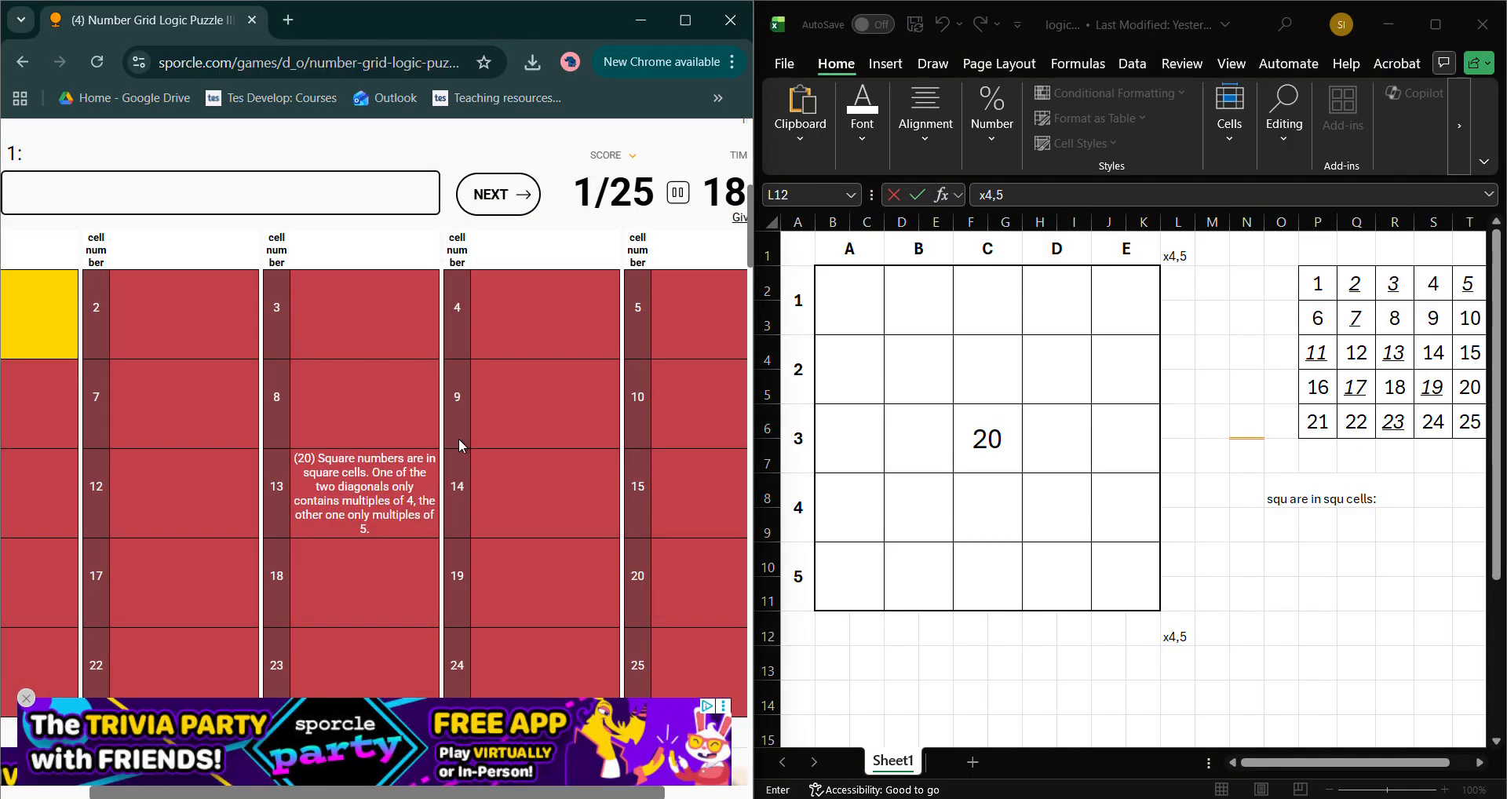
- Mark the puzzle grid's square-numbered cells with an x in squares A1, D1, D2, A4 and E5
scroll(167, 344, "left", 2)
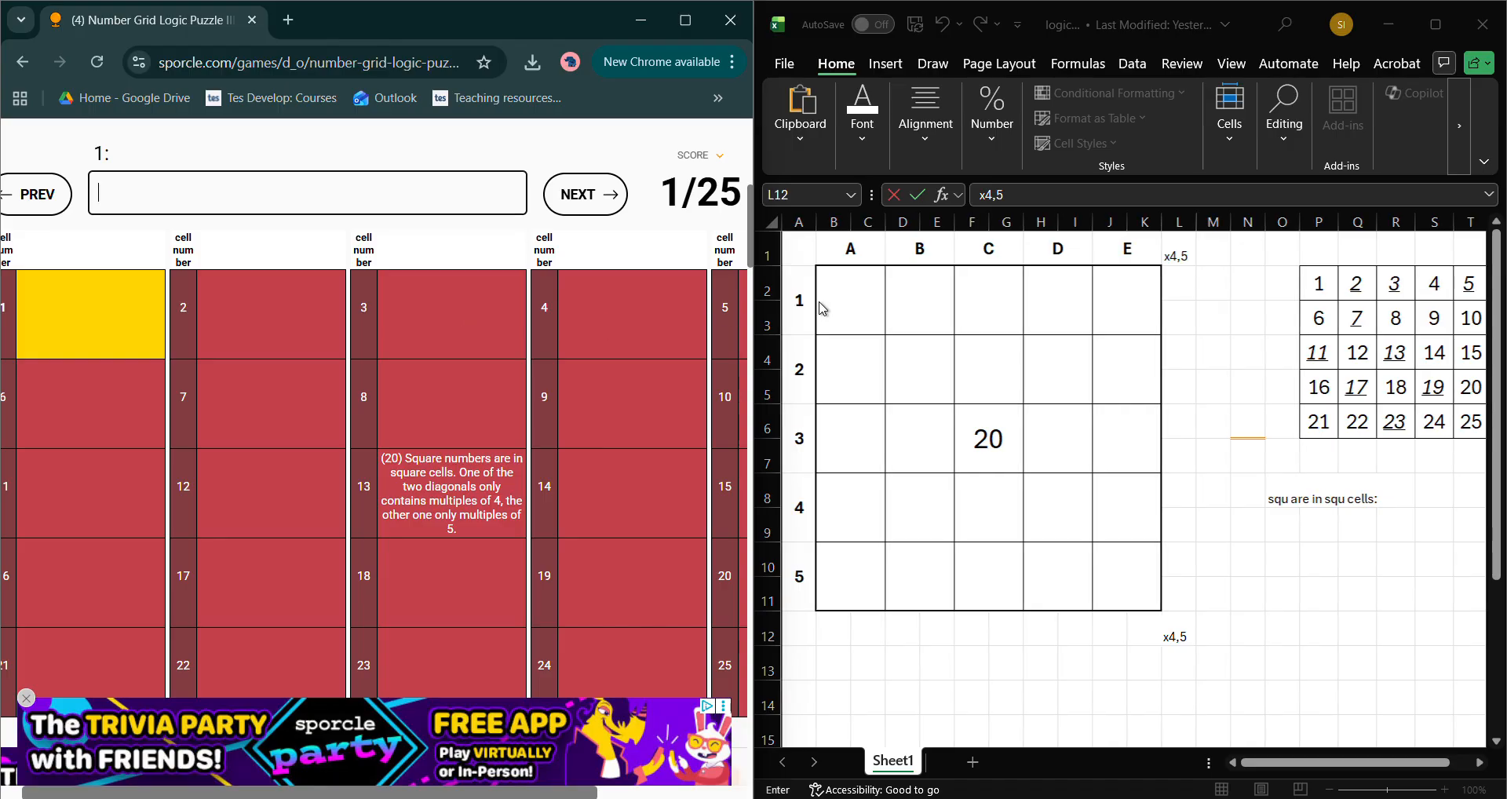
left_click(850, 303)
double_click(849, 303)
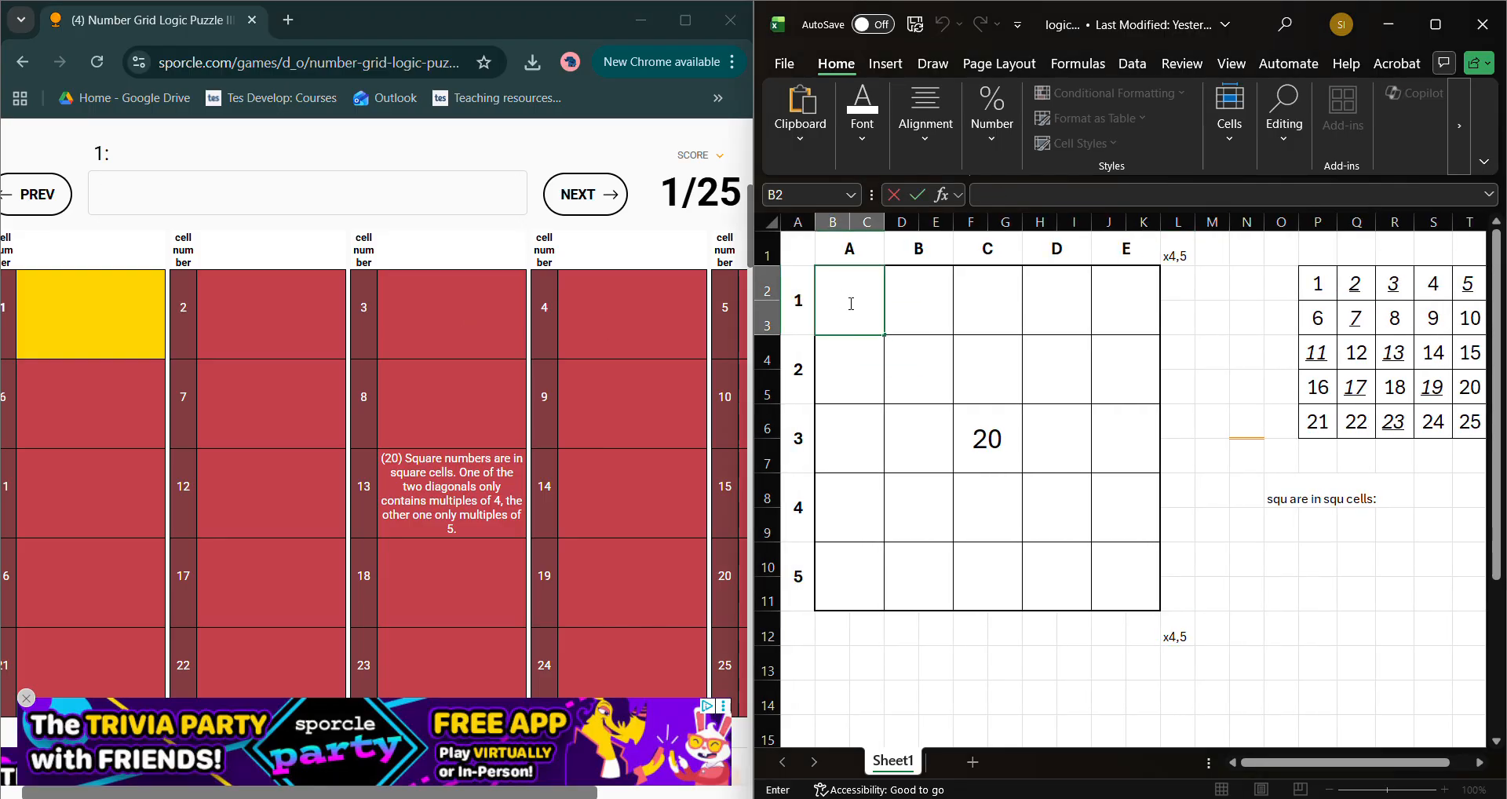
type("X")
key("Return")
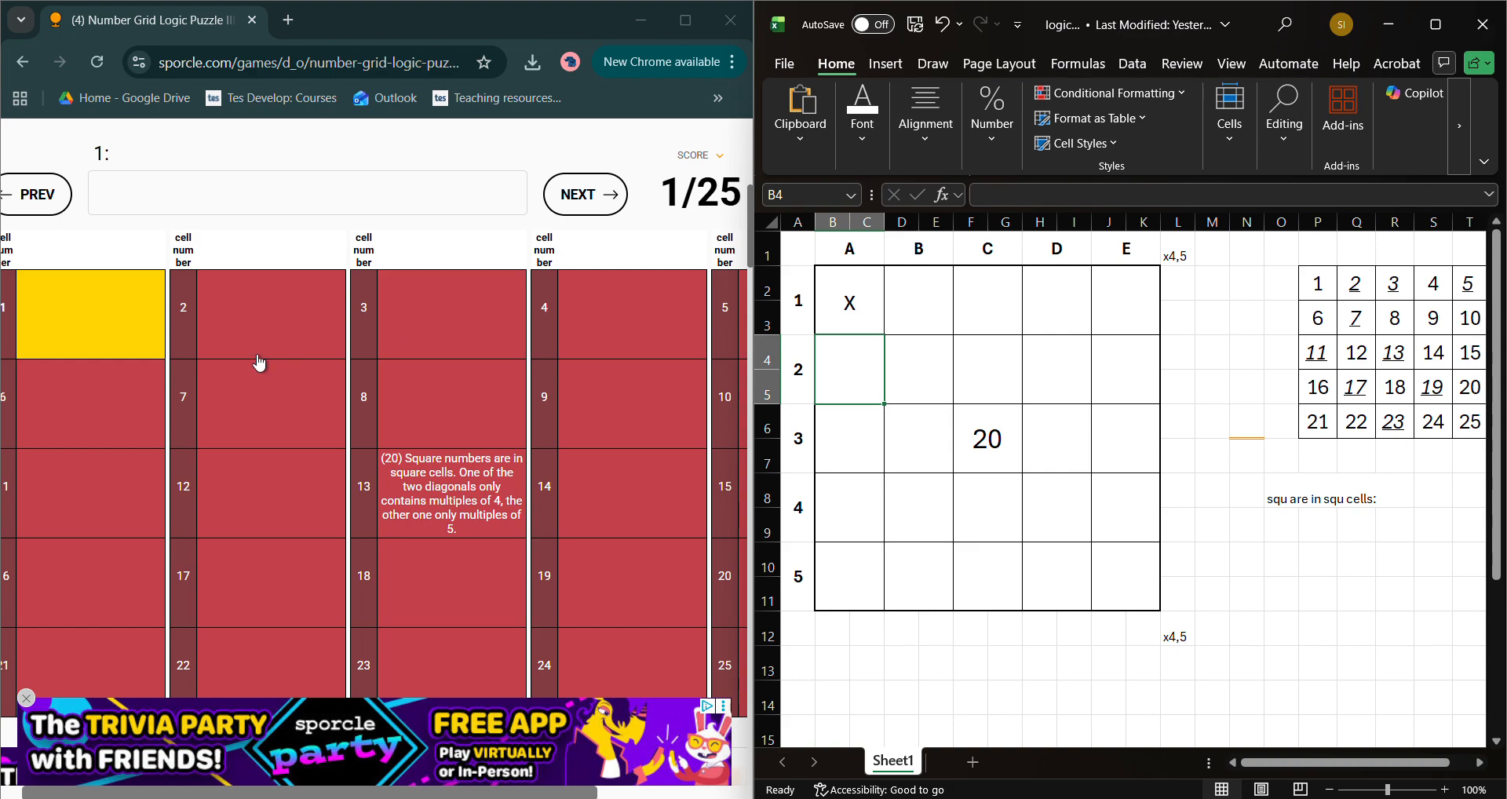
left_click(1029, 297)
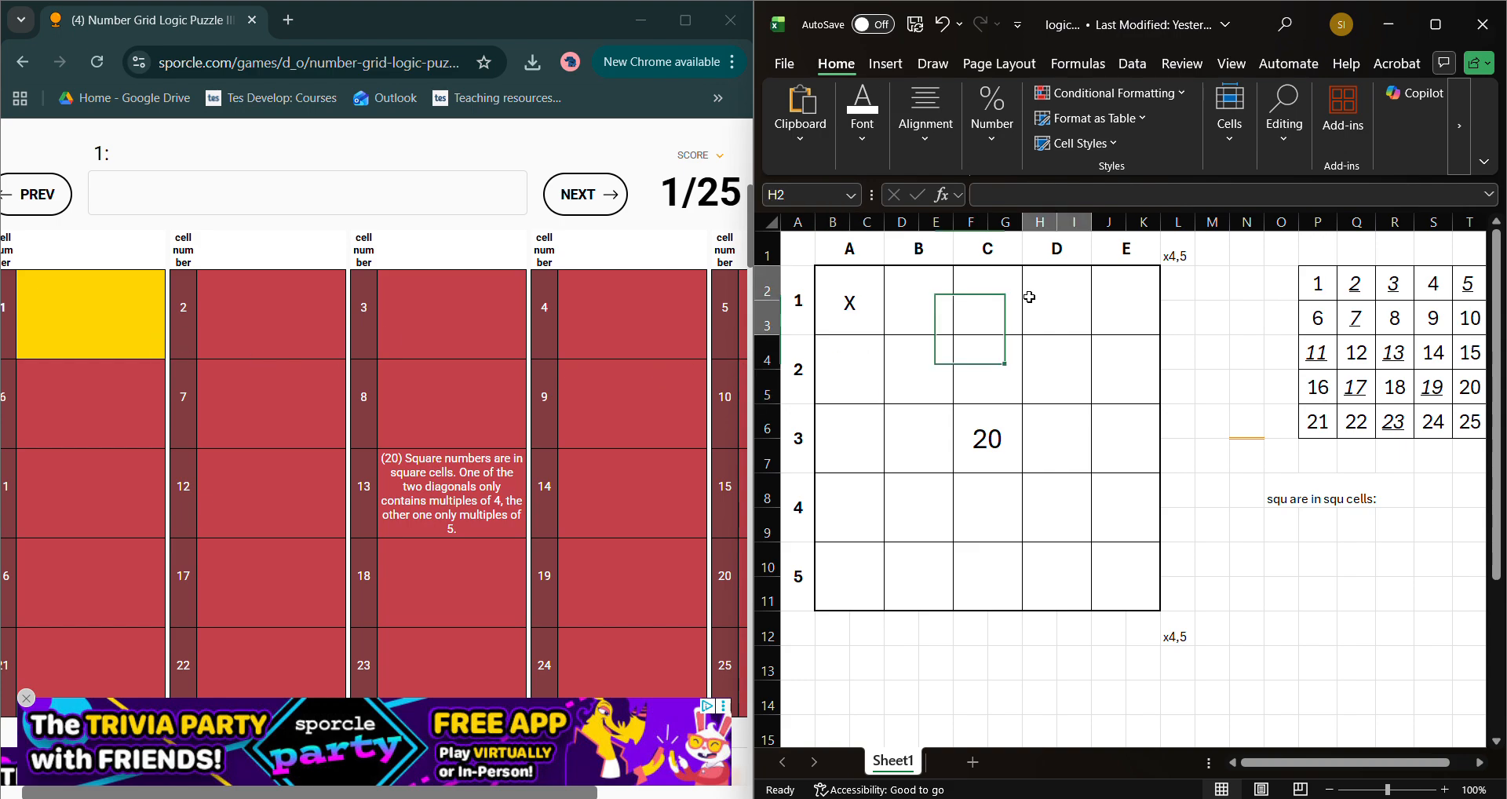
type("x")
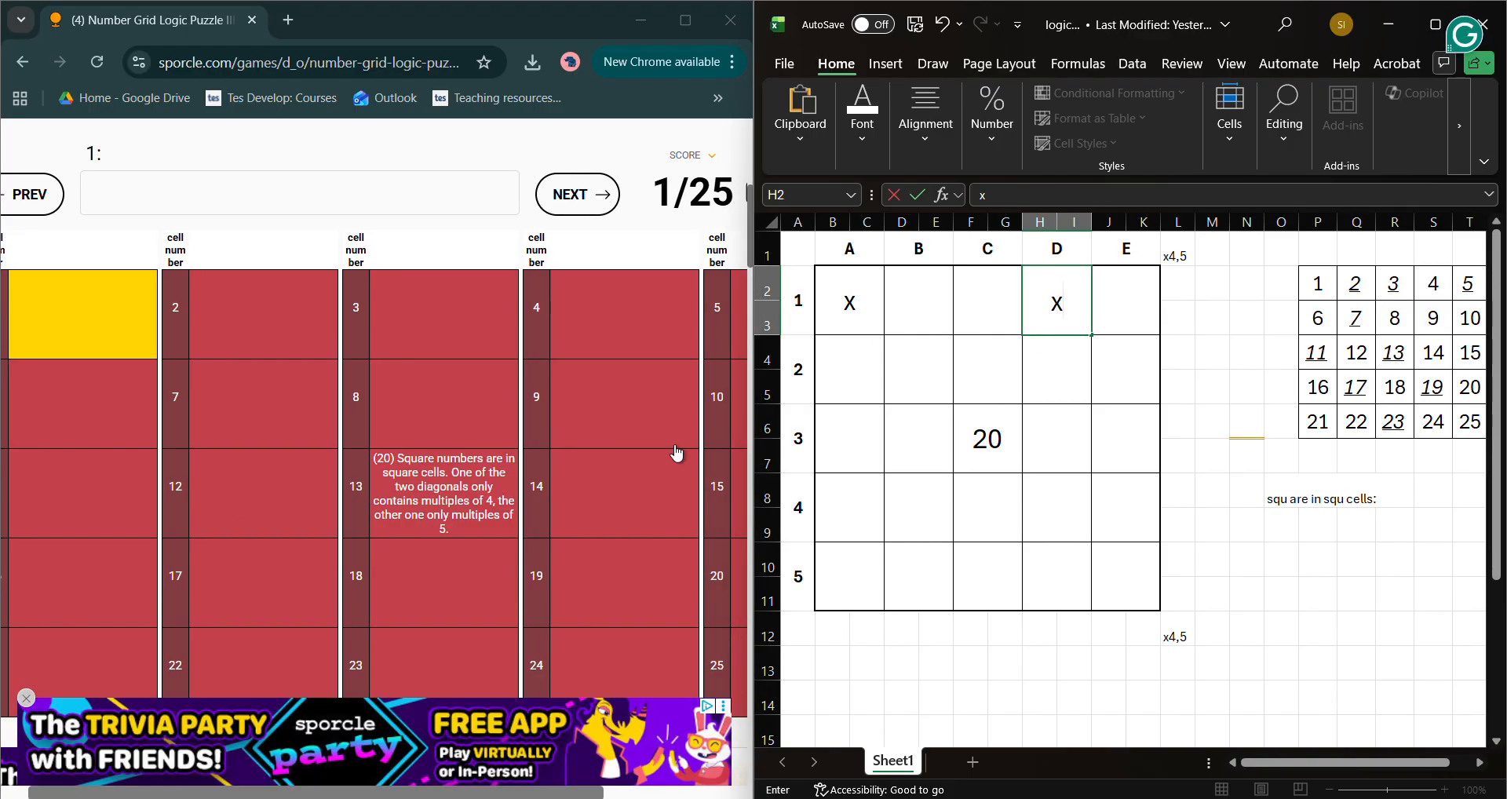
left_click(1077, 363)
type("x")
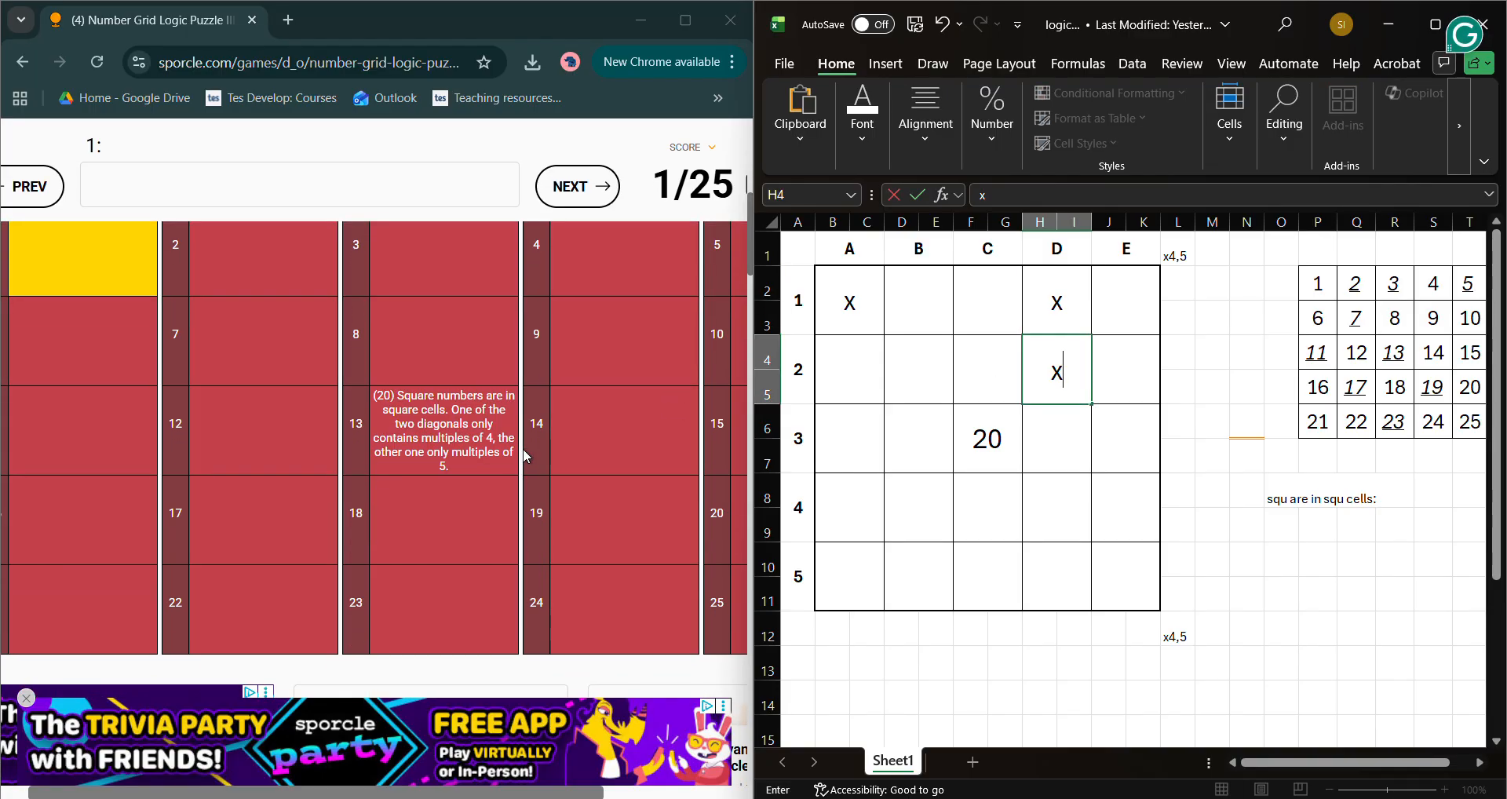
left_click(840, 497)
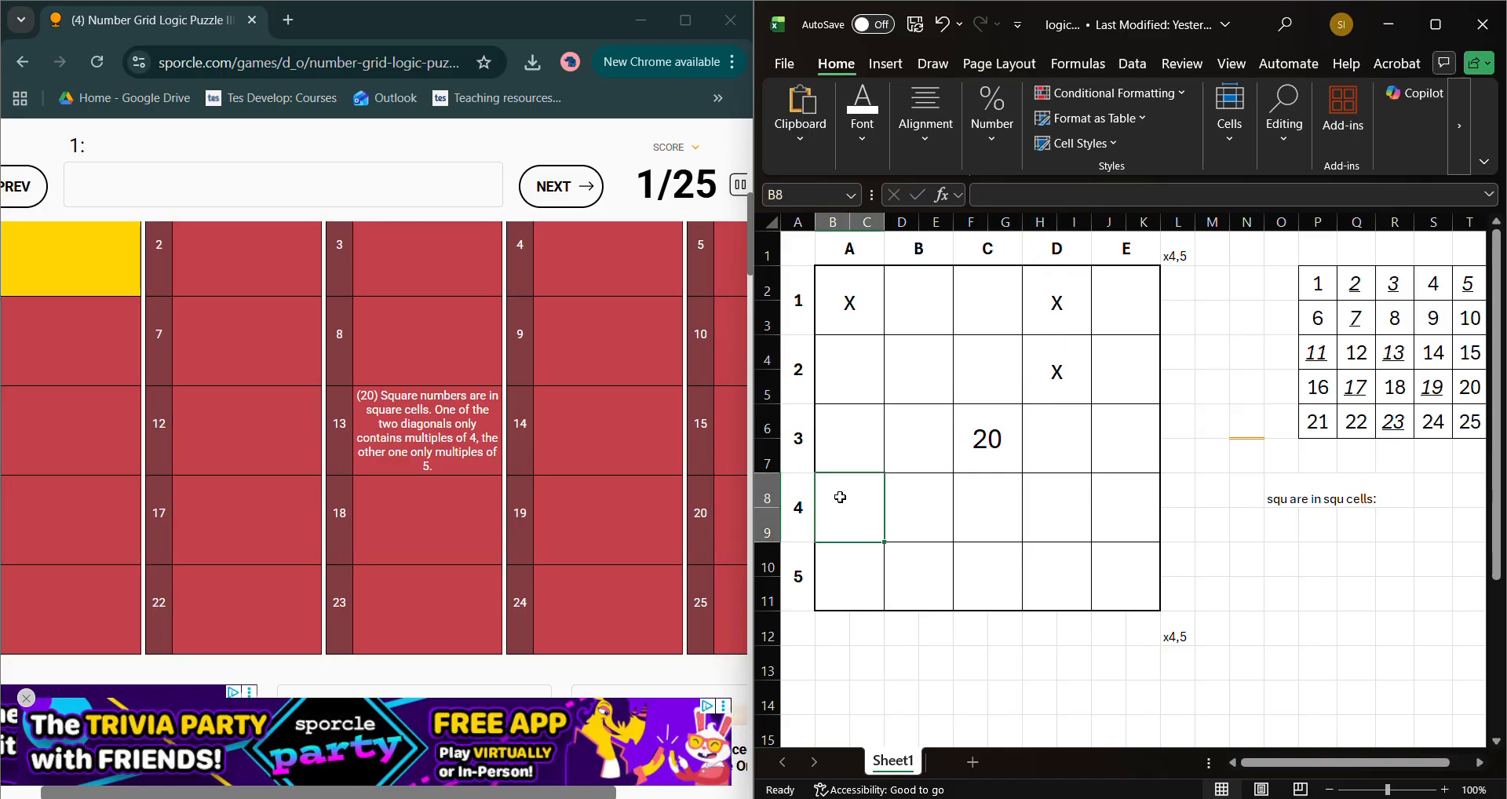
type("x")
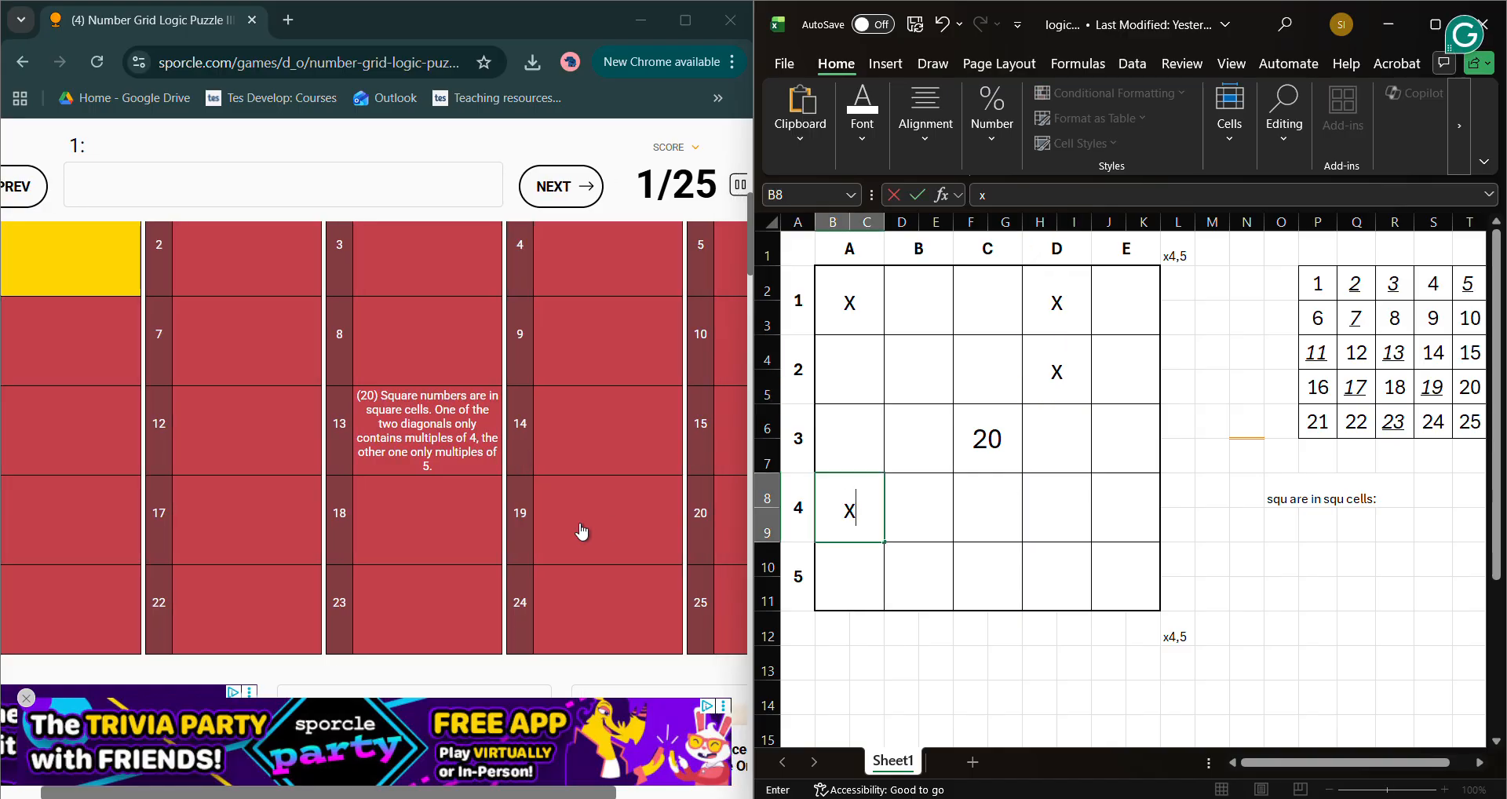
left_click(1095, 579)
type("x")
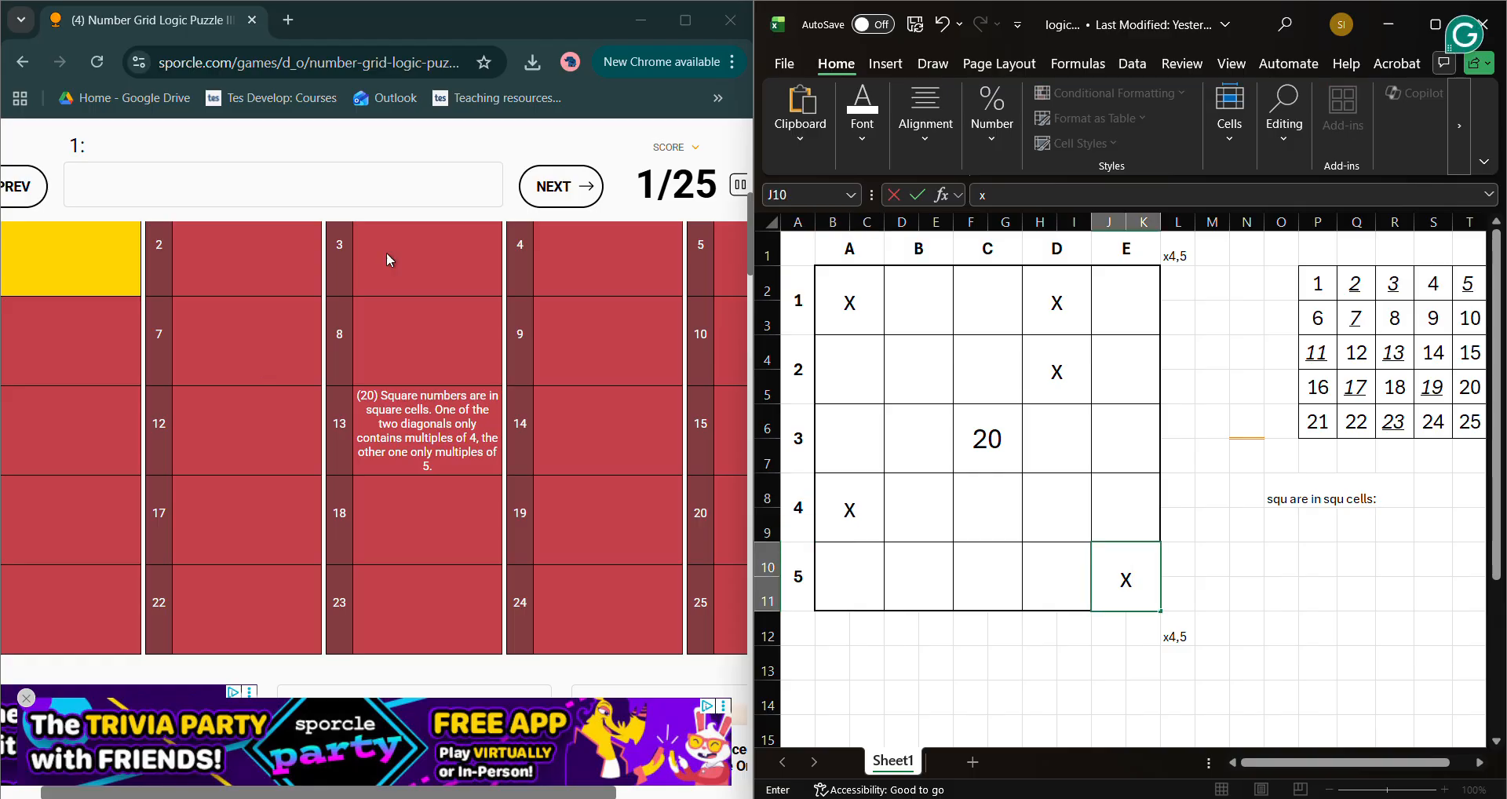
- Pause the quiz and, in the maximised workbook, list the square numbers 1,4,9,16,25 in cell R8 beside the clue note
left_click(739, 185)
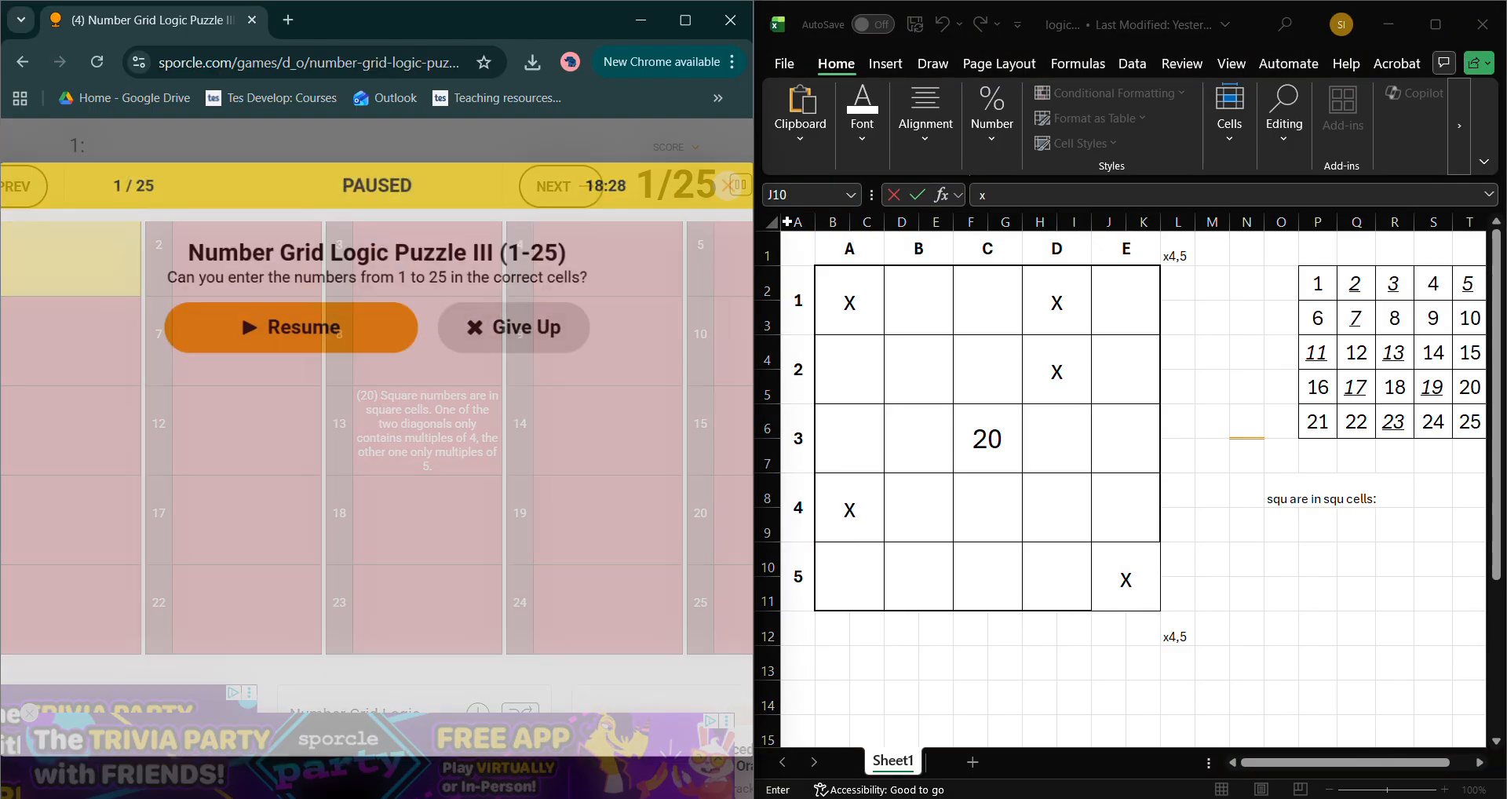
left_click(1436, 25)
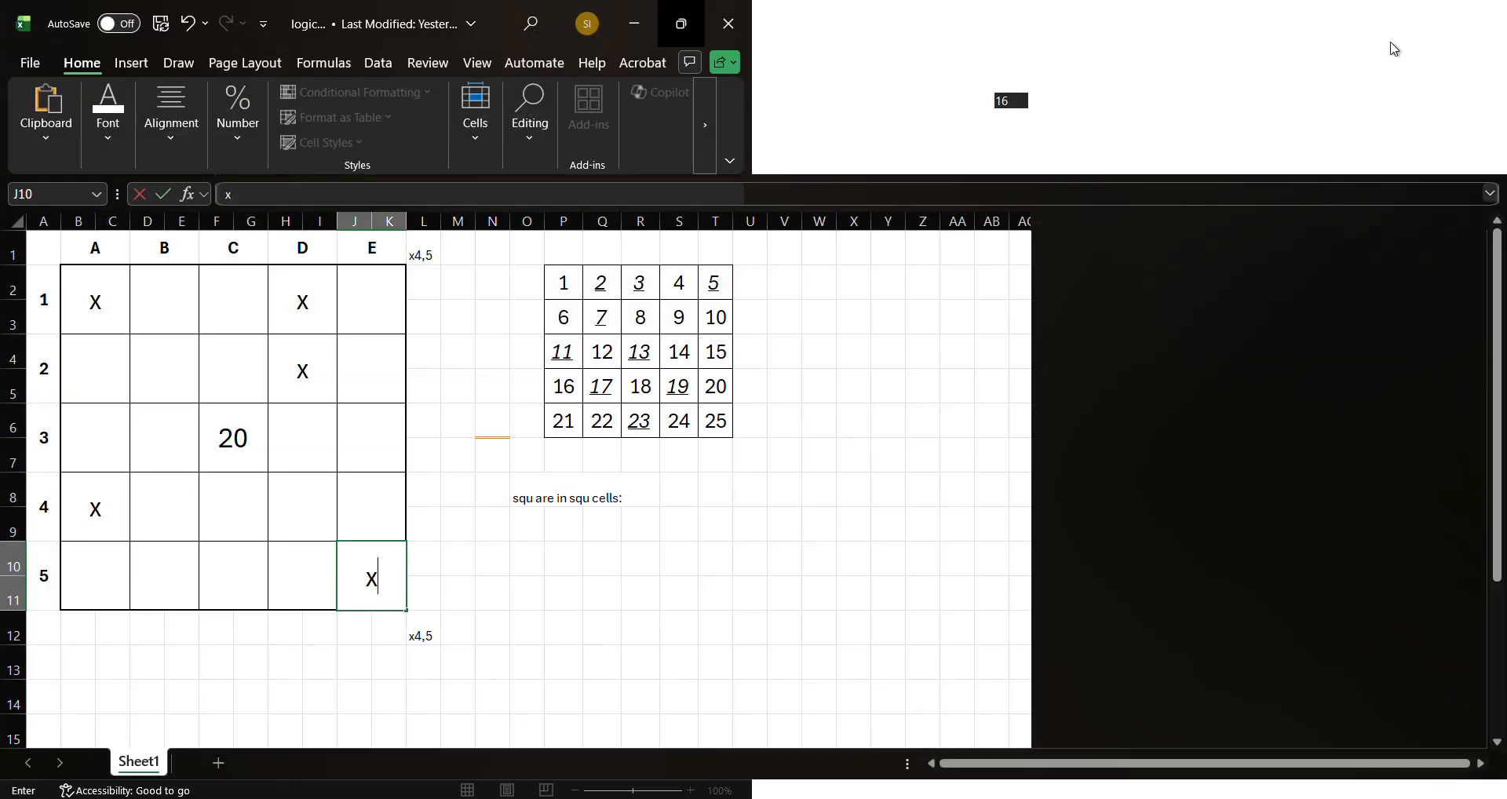
left_click(643, 497)
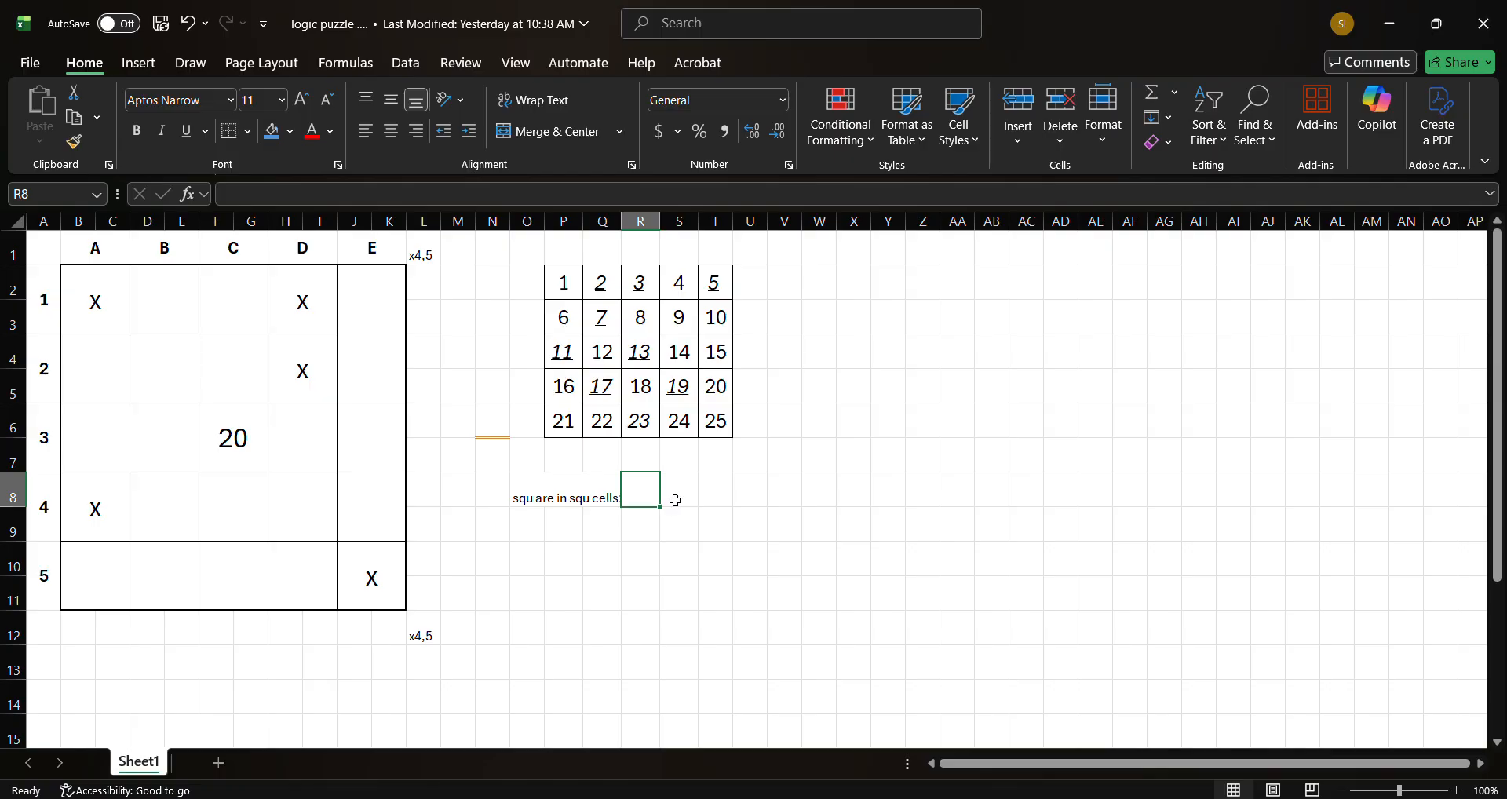
type("1,")
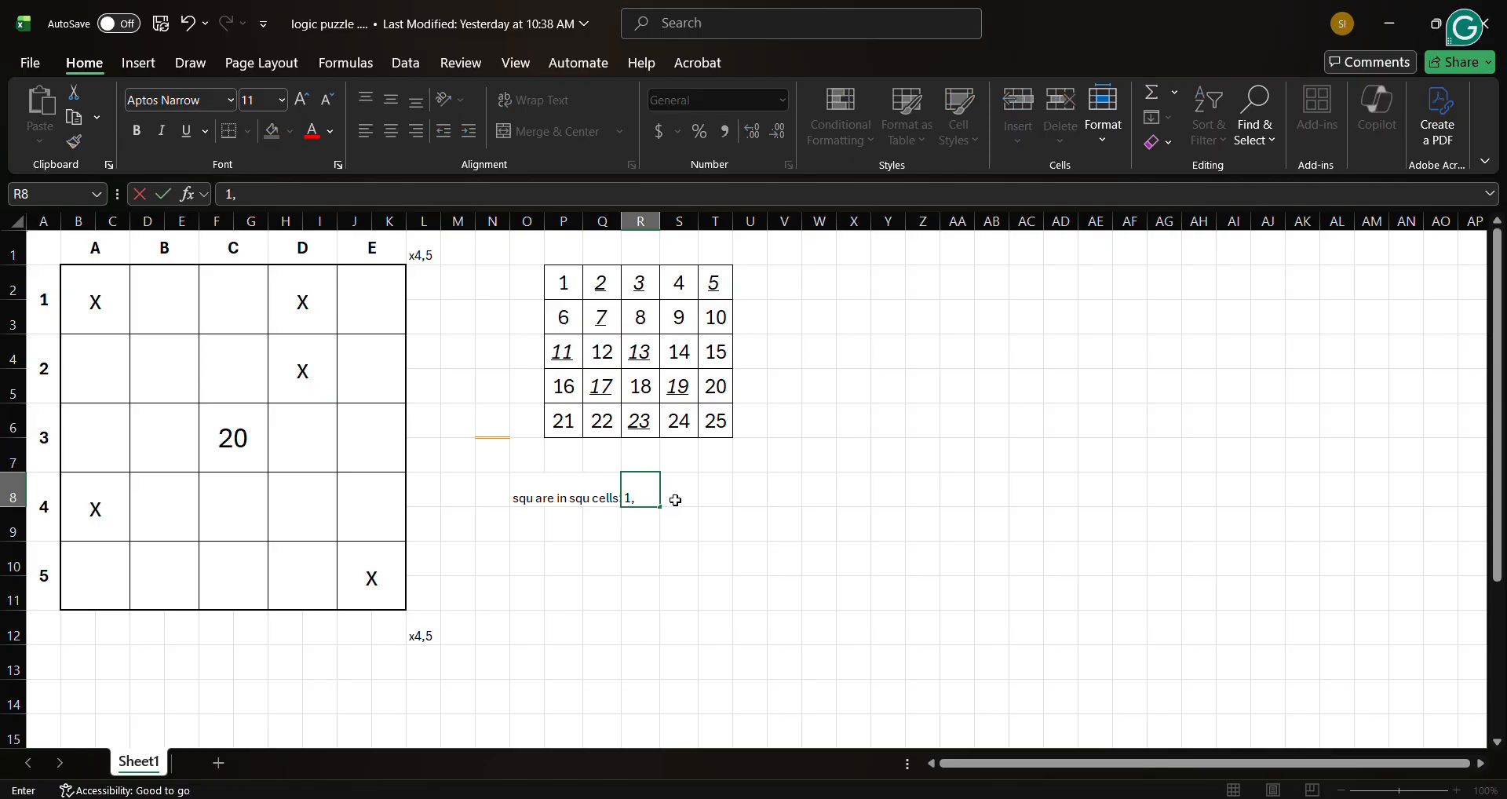
type("4,9,1")
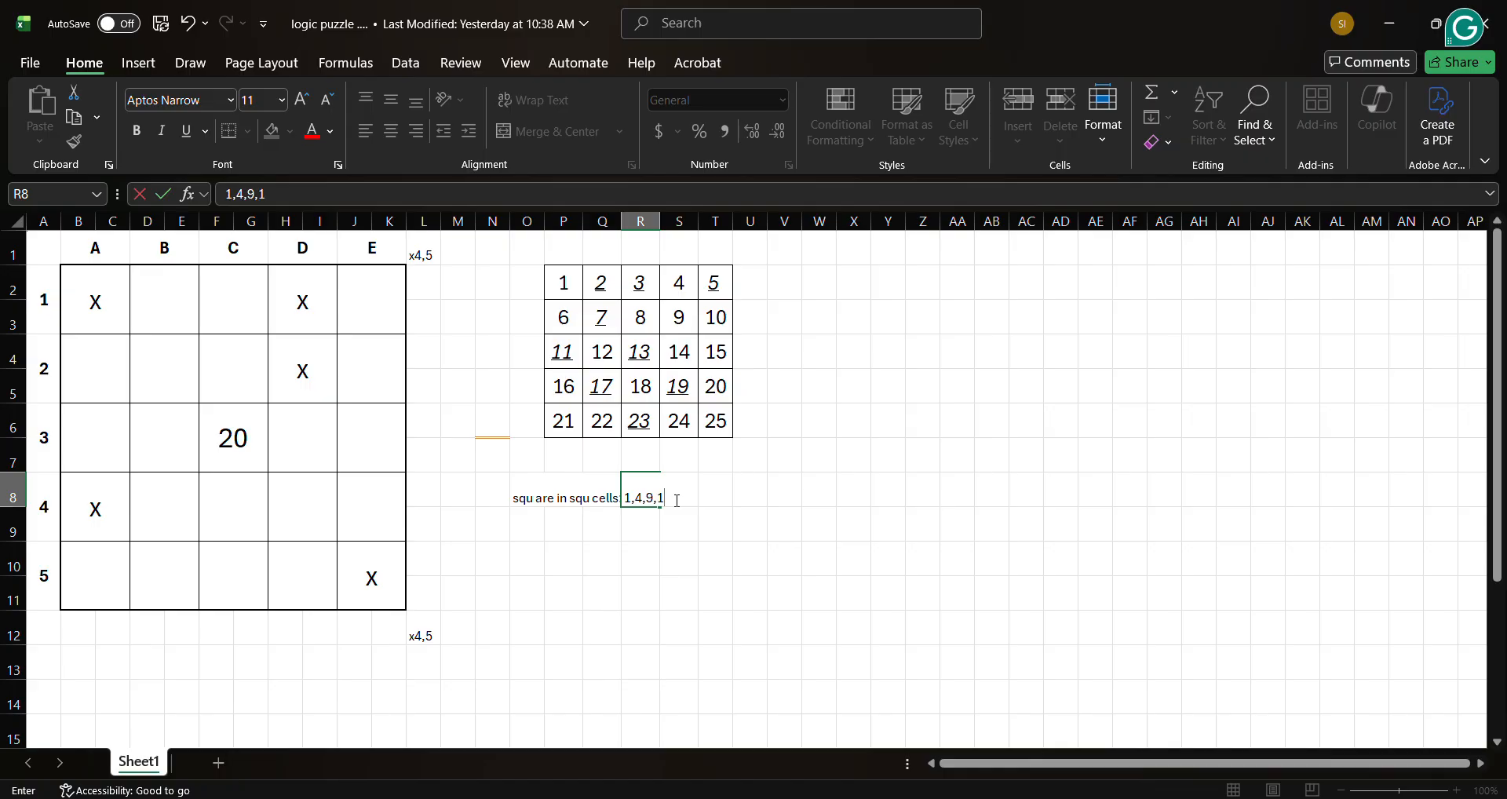
type("6,25")
key("Return")
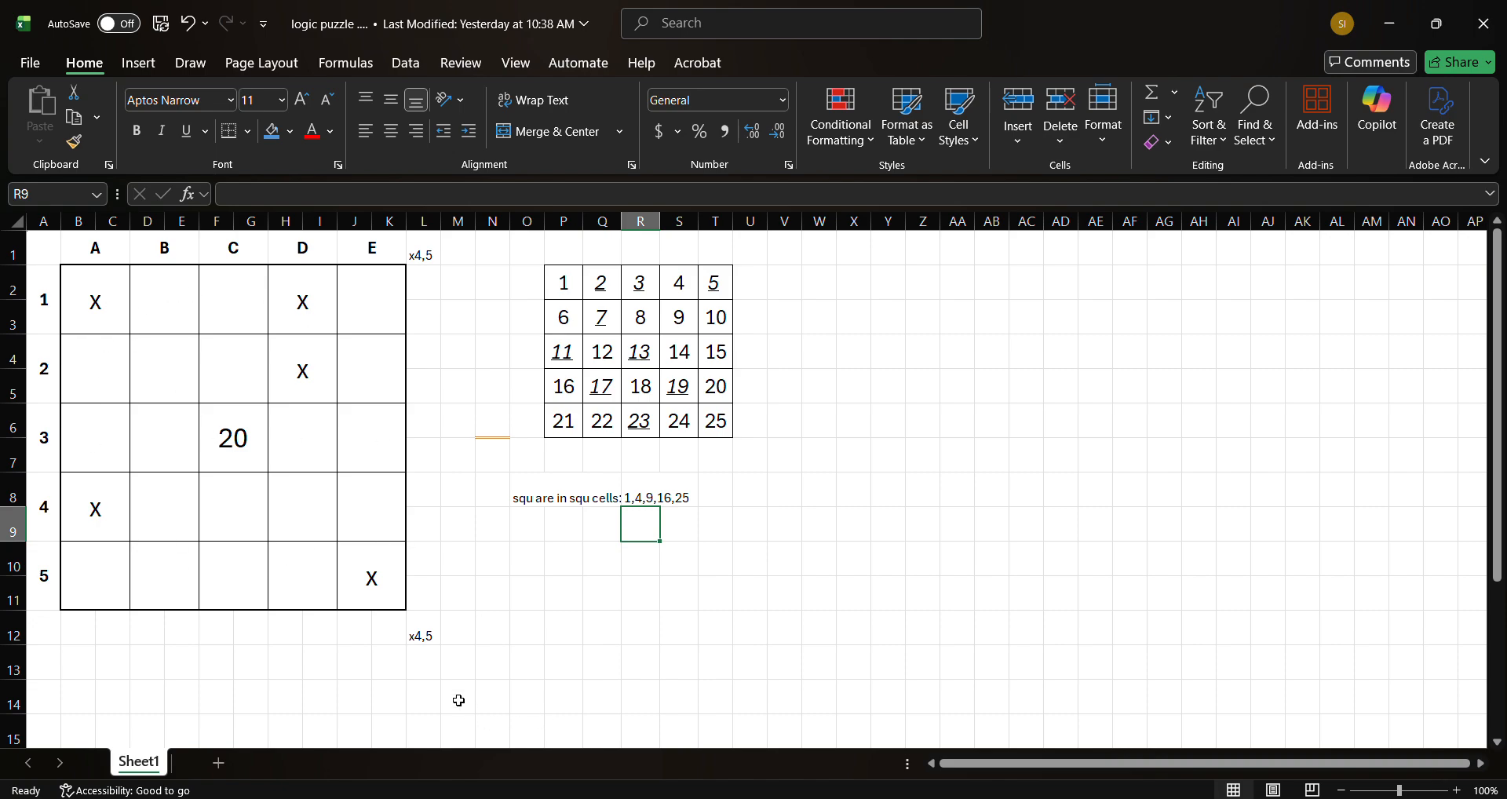
- Change the diagonal note in cell L12, below the grid's E5 corner, to "x4"
left_click(375, 573)
left_click(84, 300, "ctrl")
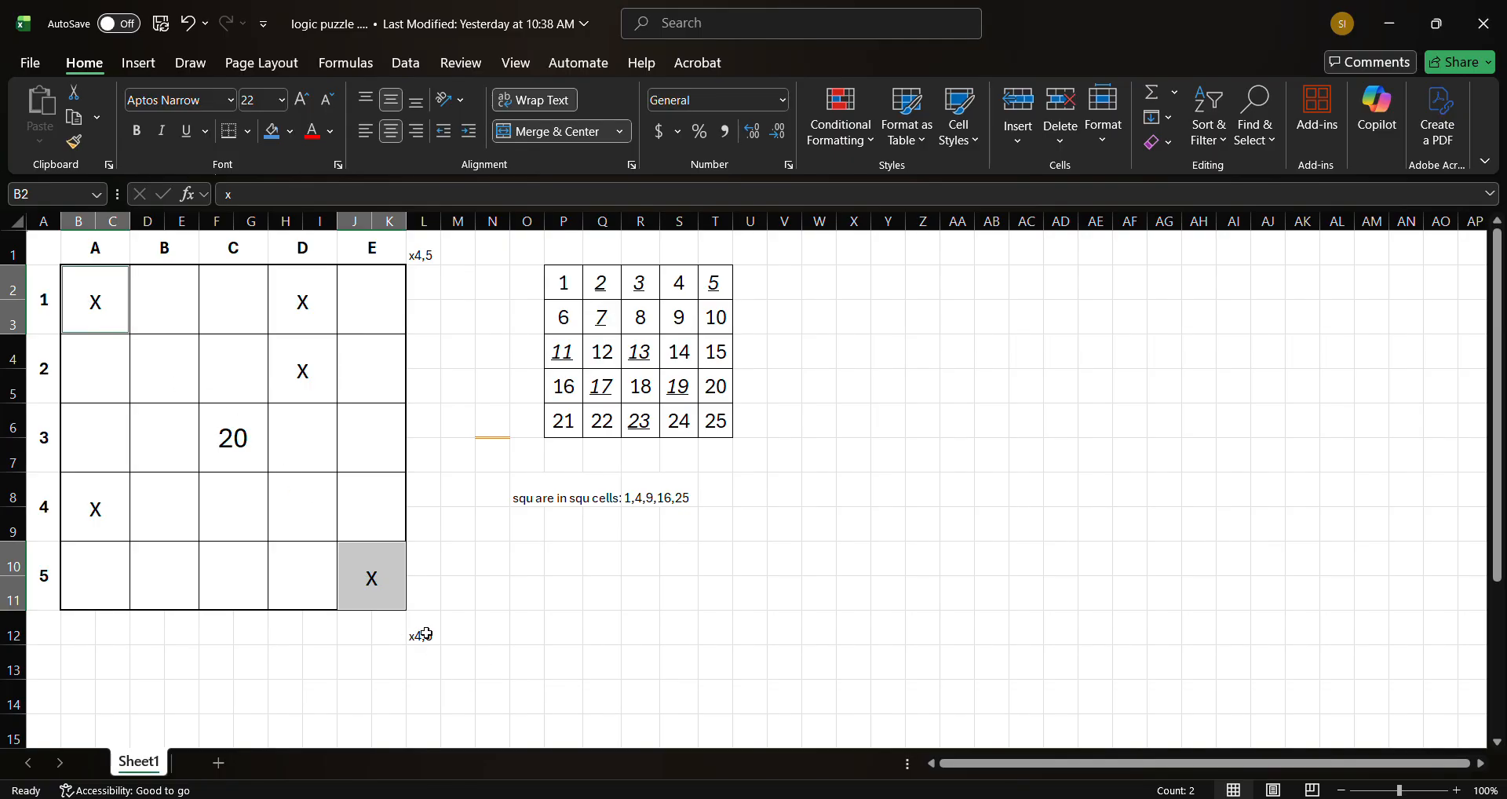
left_click(640, 522)
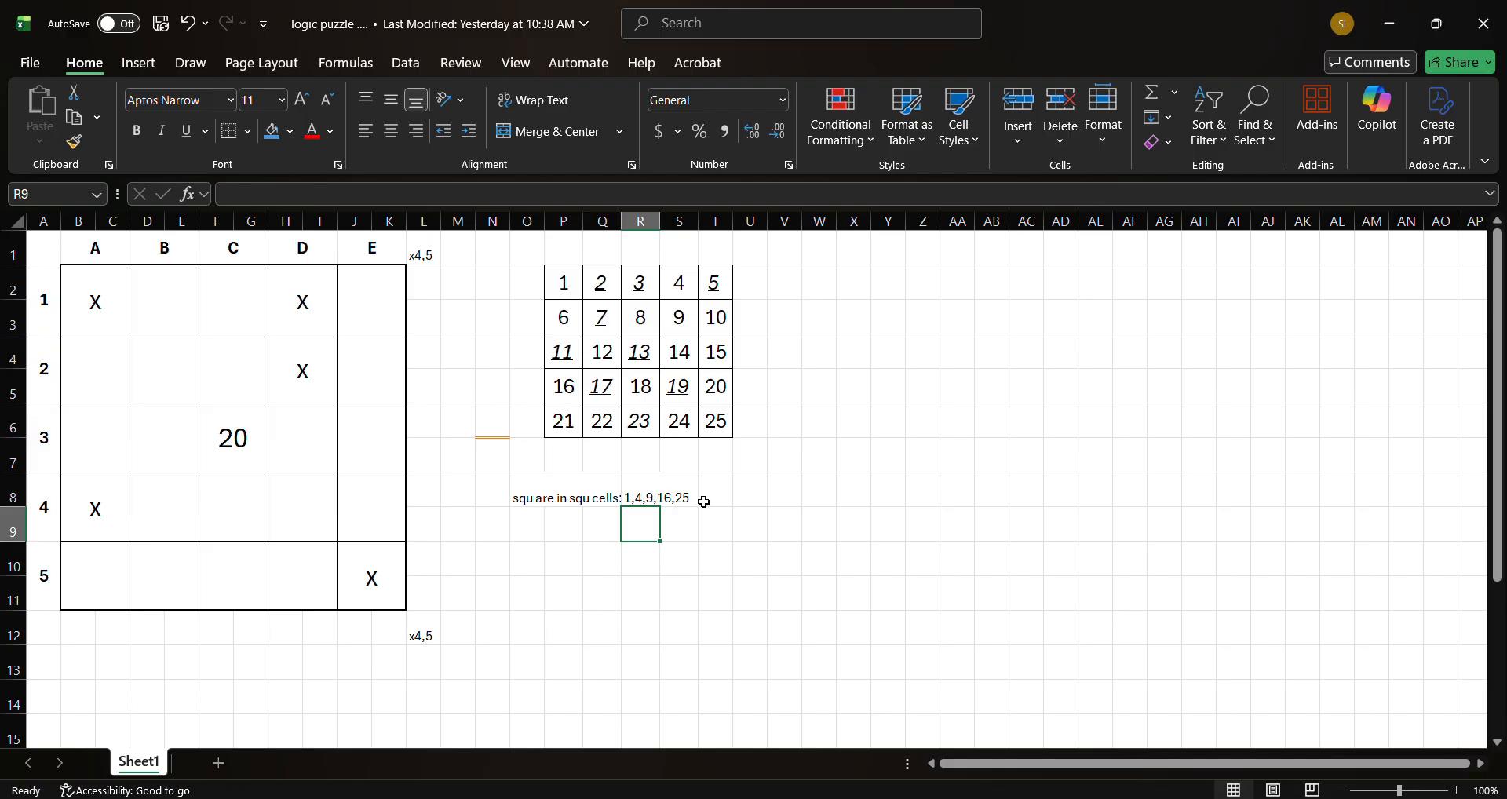
left_click(680, 493)
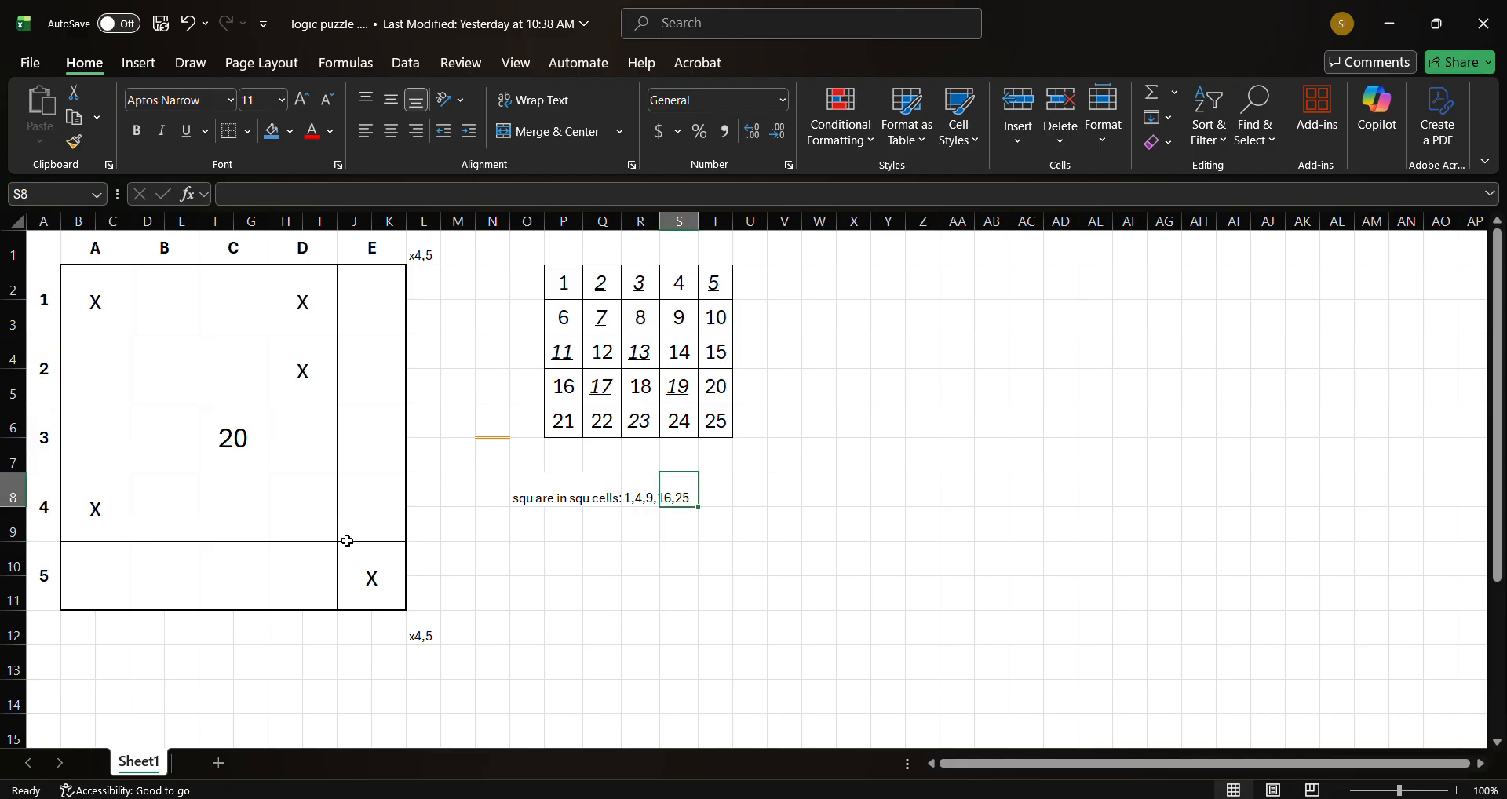
left_click(424, 629)
type("x")
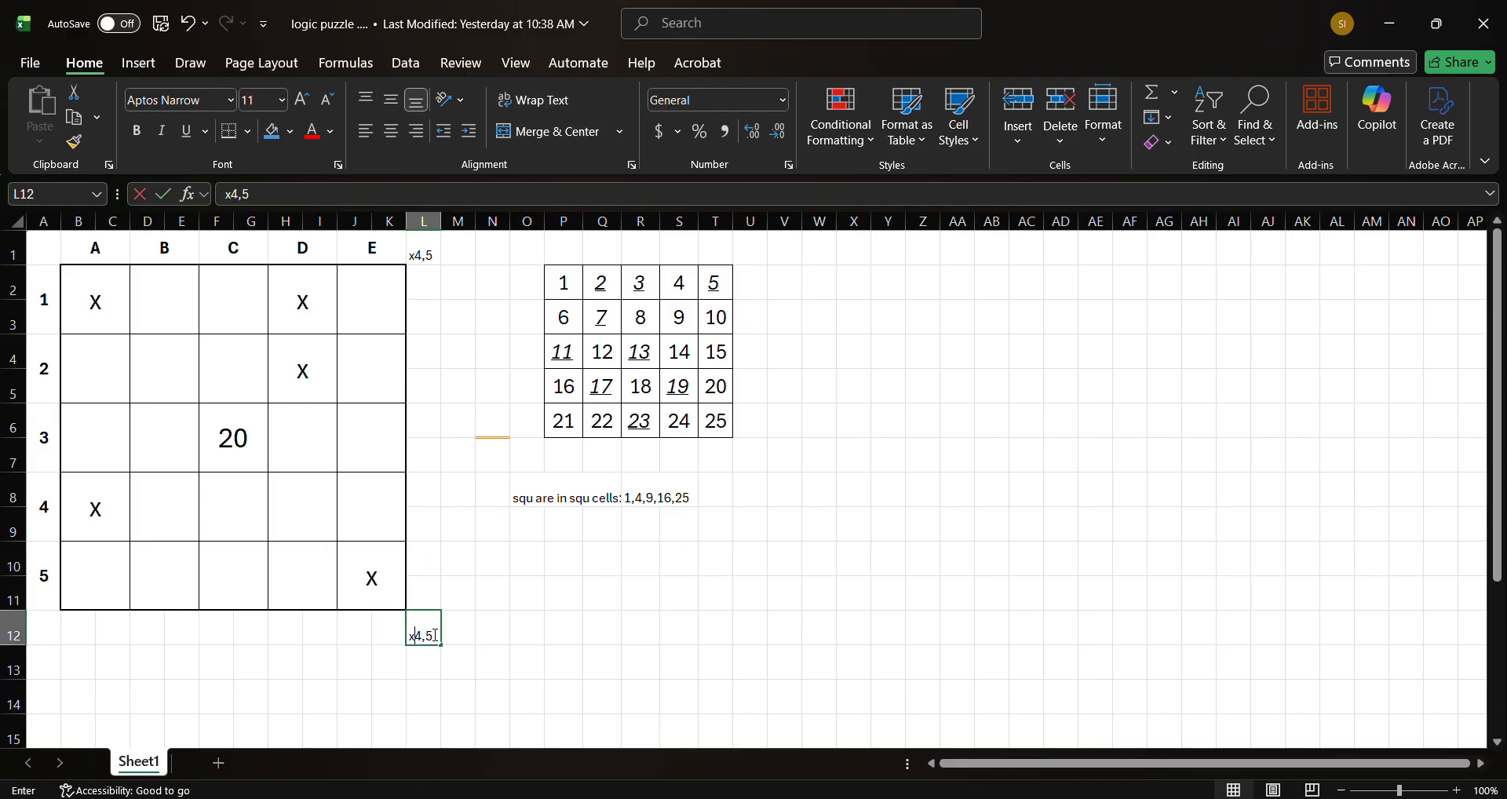
type("4")
key("Return")
- Replace the x marks in grid squares A1 and E5 with the candidates 4,16
left_click(357, 563)
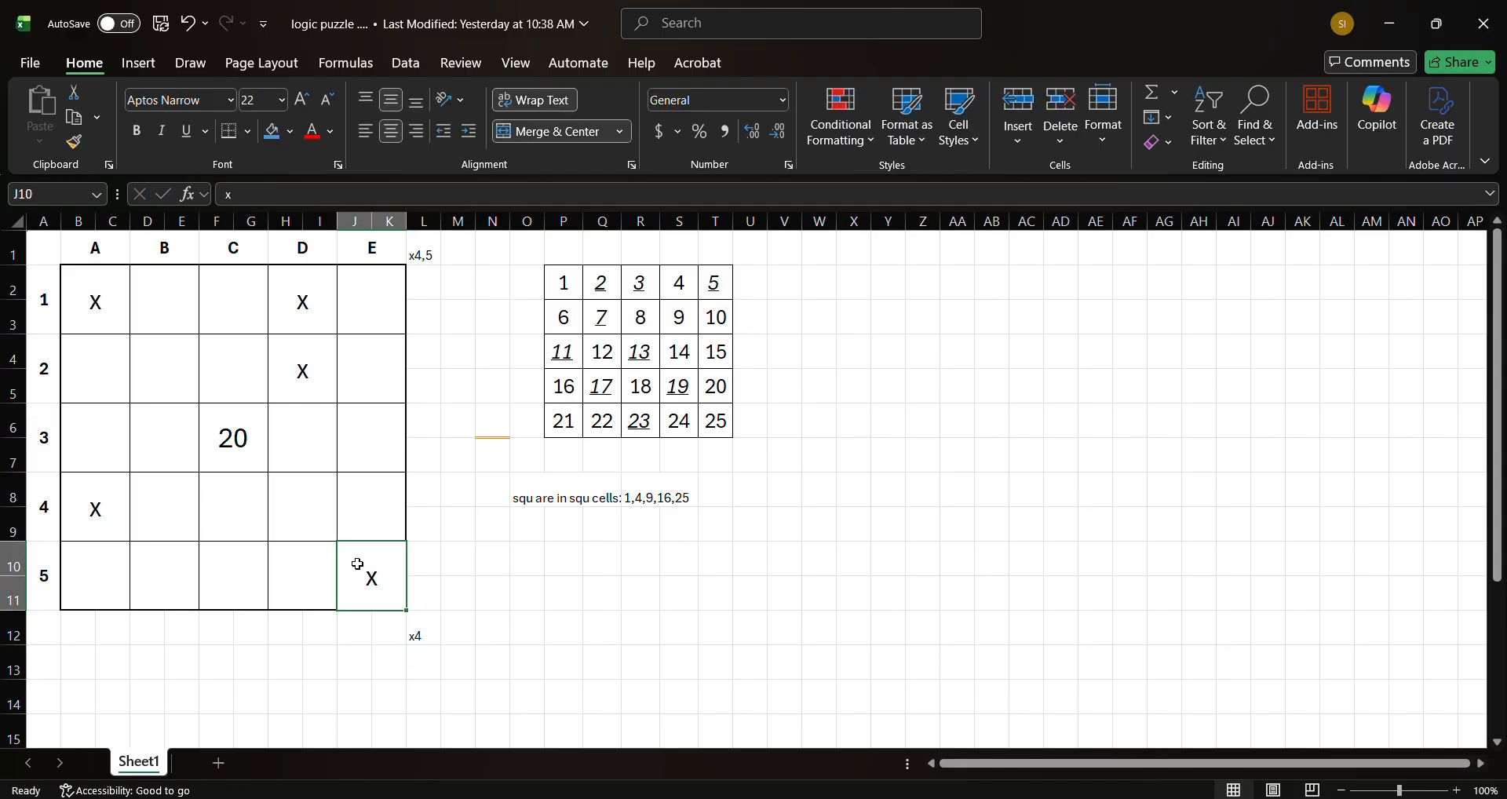
left_click(84, 285, "ctrl")
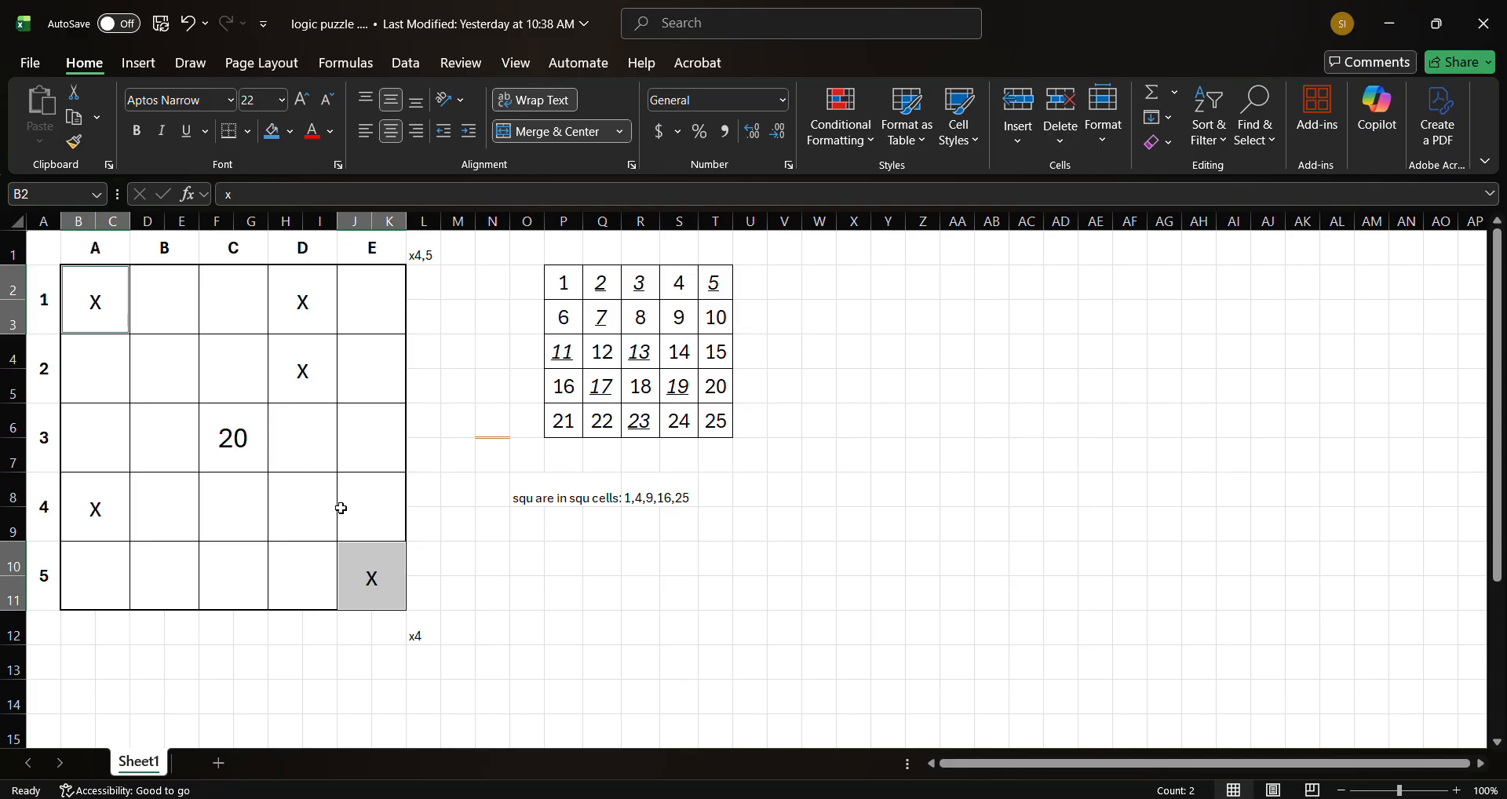
left_click(175, 391, "ctrl")
left_click(305, 512, "ctrl")
left_click(262, 460, "ctrl")
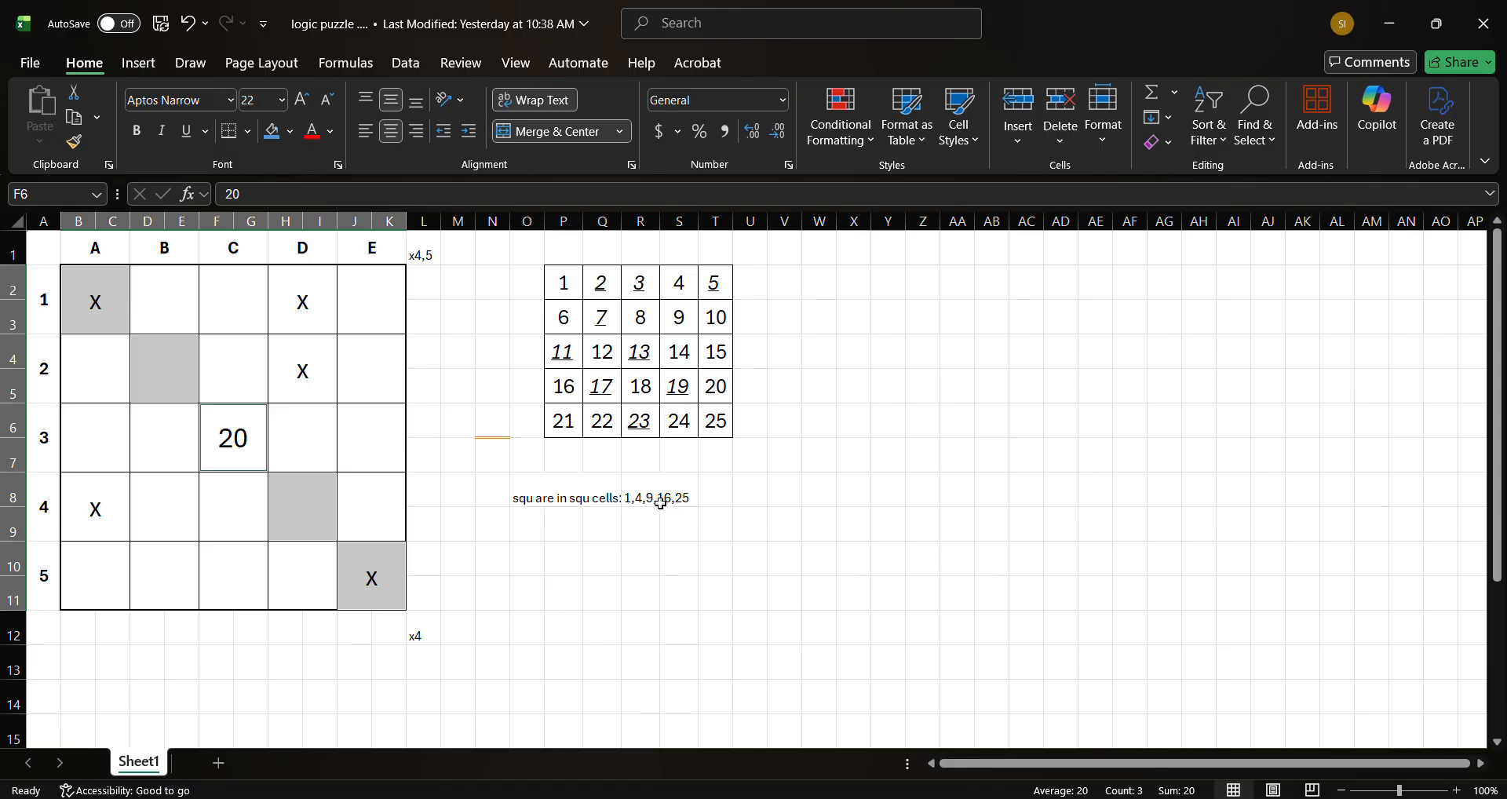
left_click(114, 313)
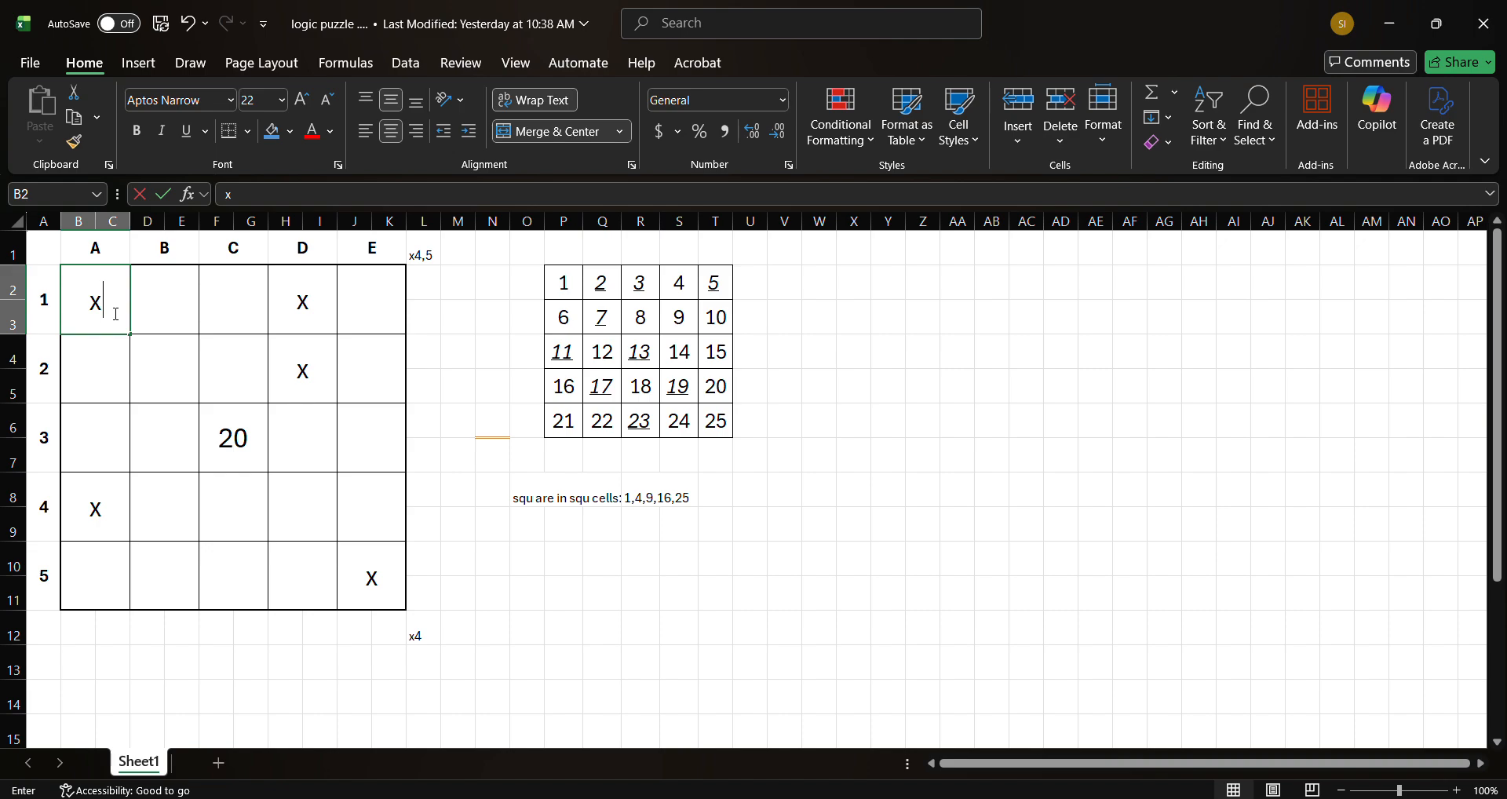
type("4,16")
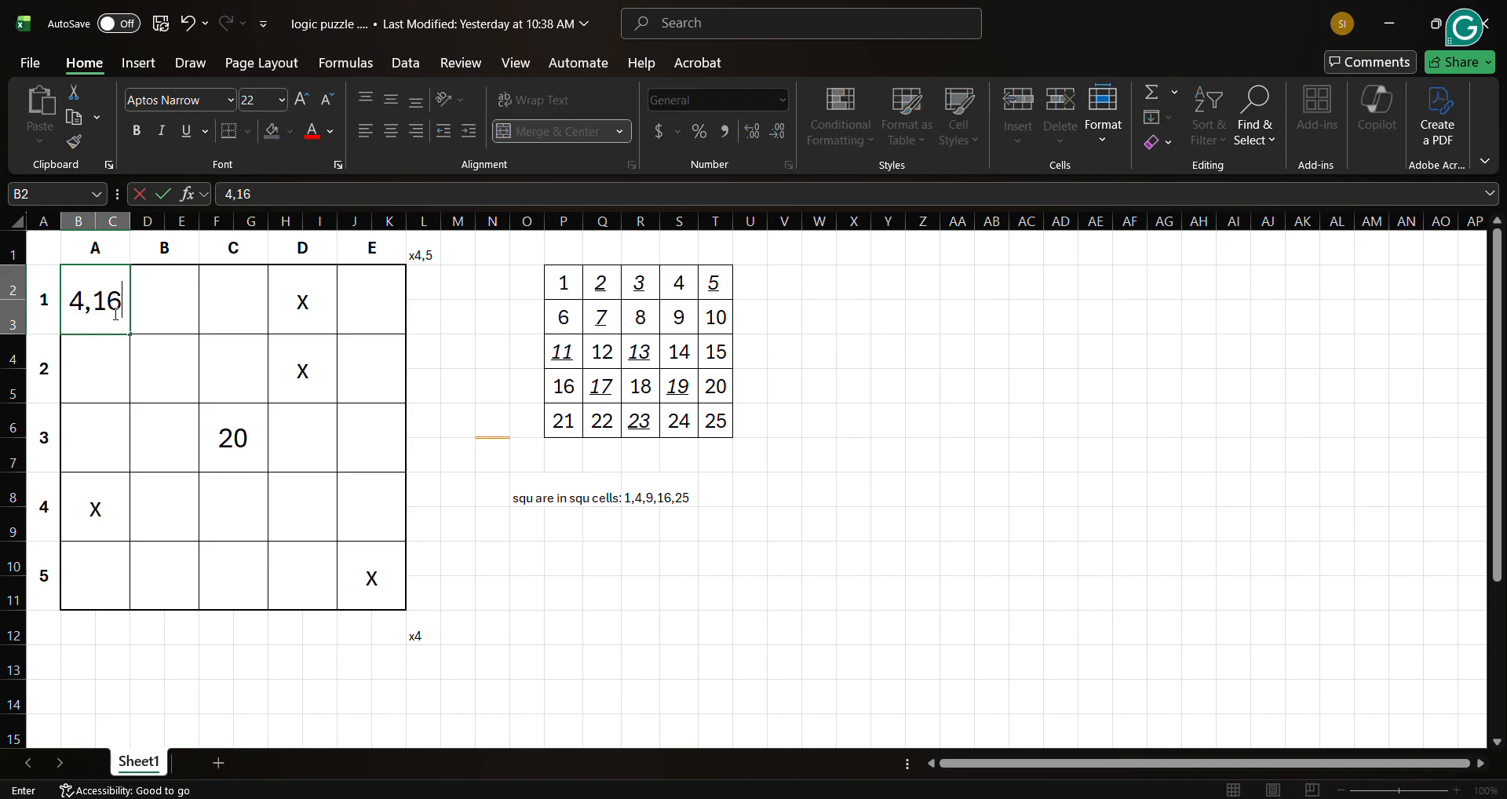
left_click(364, 571)
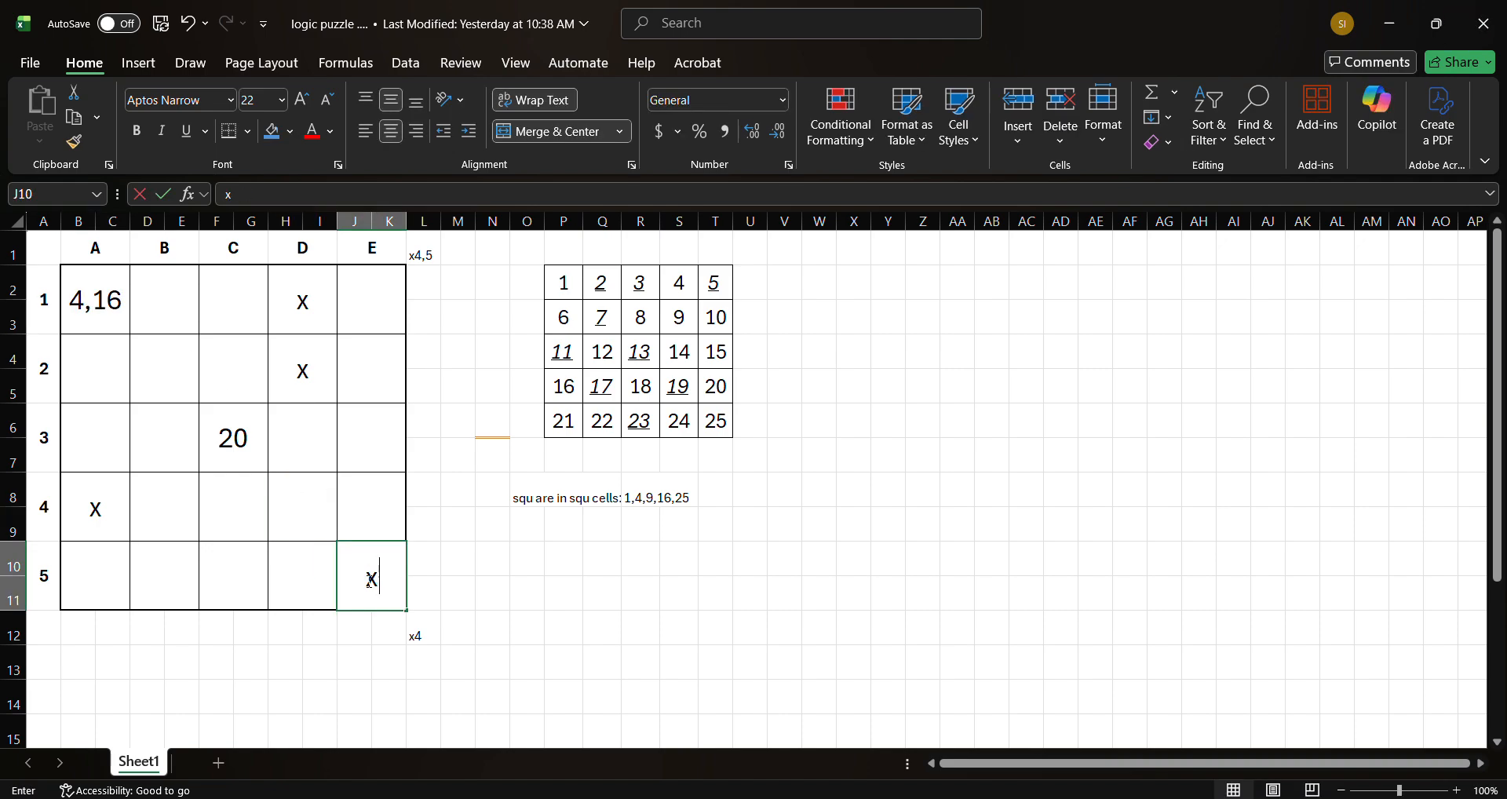
type("4,16")
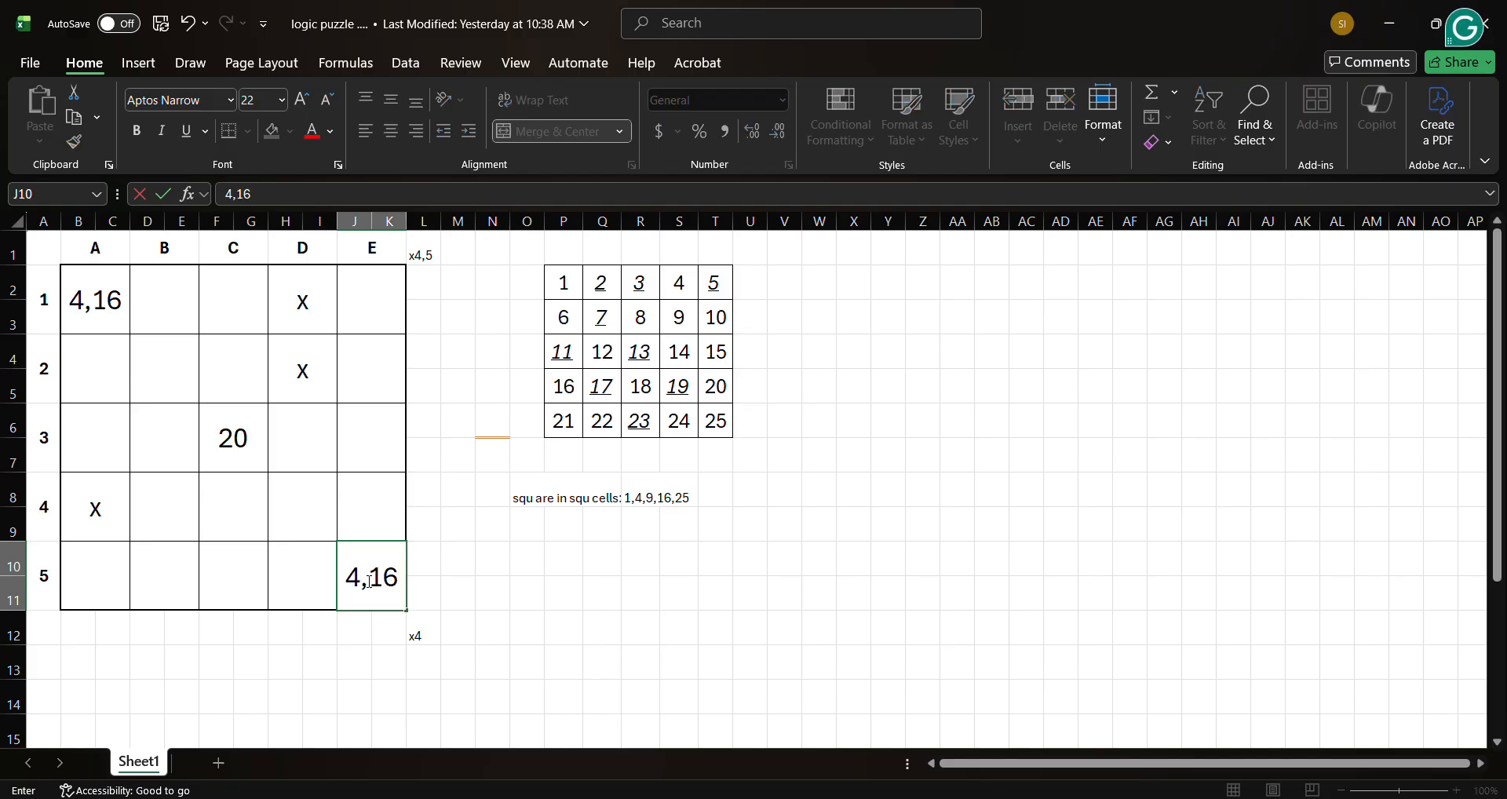
- Shade the solved 20 blue in grid square C3 and in the 1-25 number list
key("Return")
left_click(267, 454)
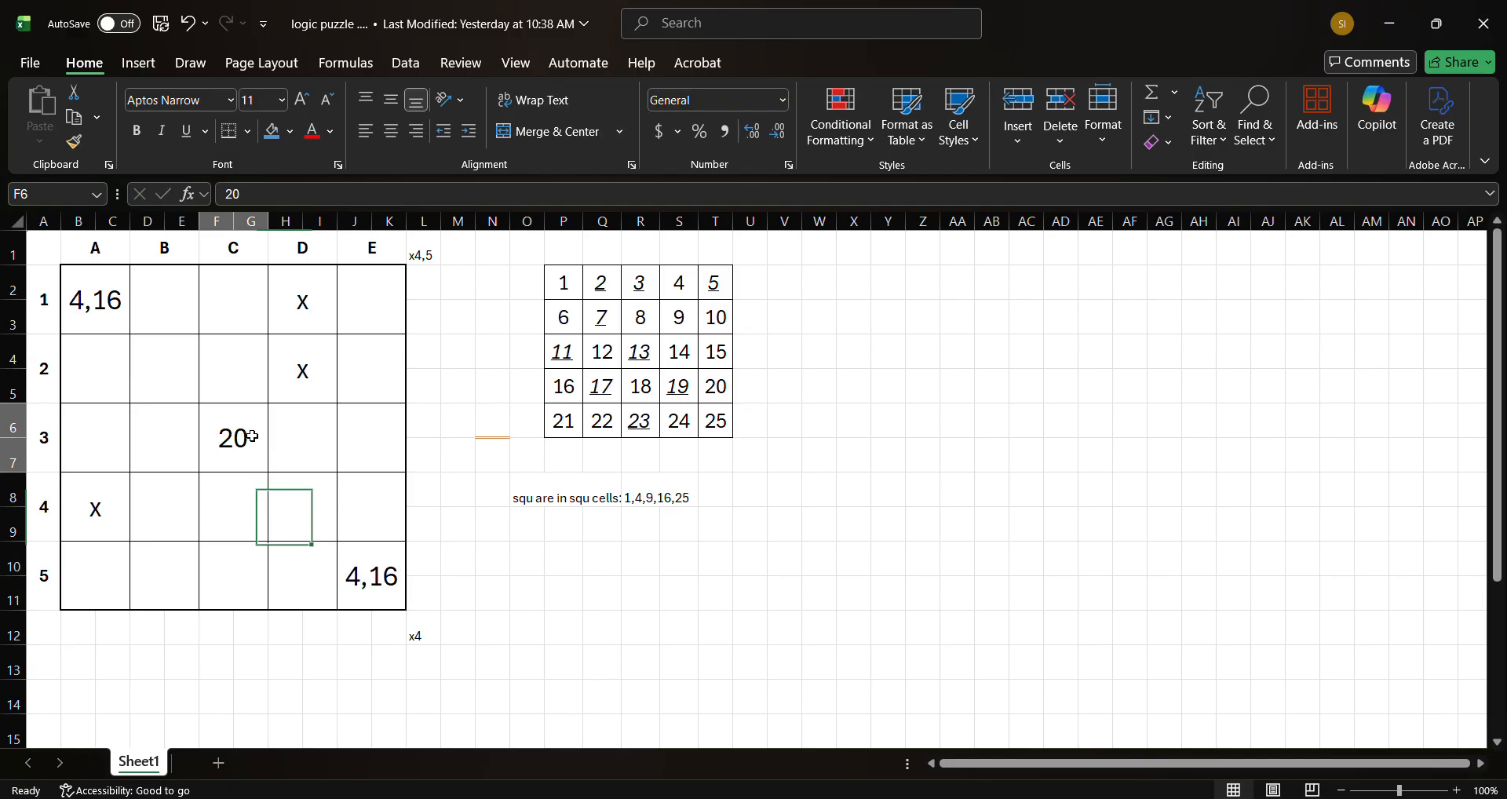
left_click(713, 387, "ctrl")
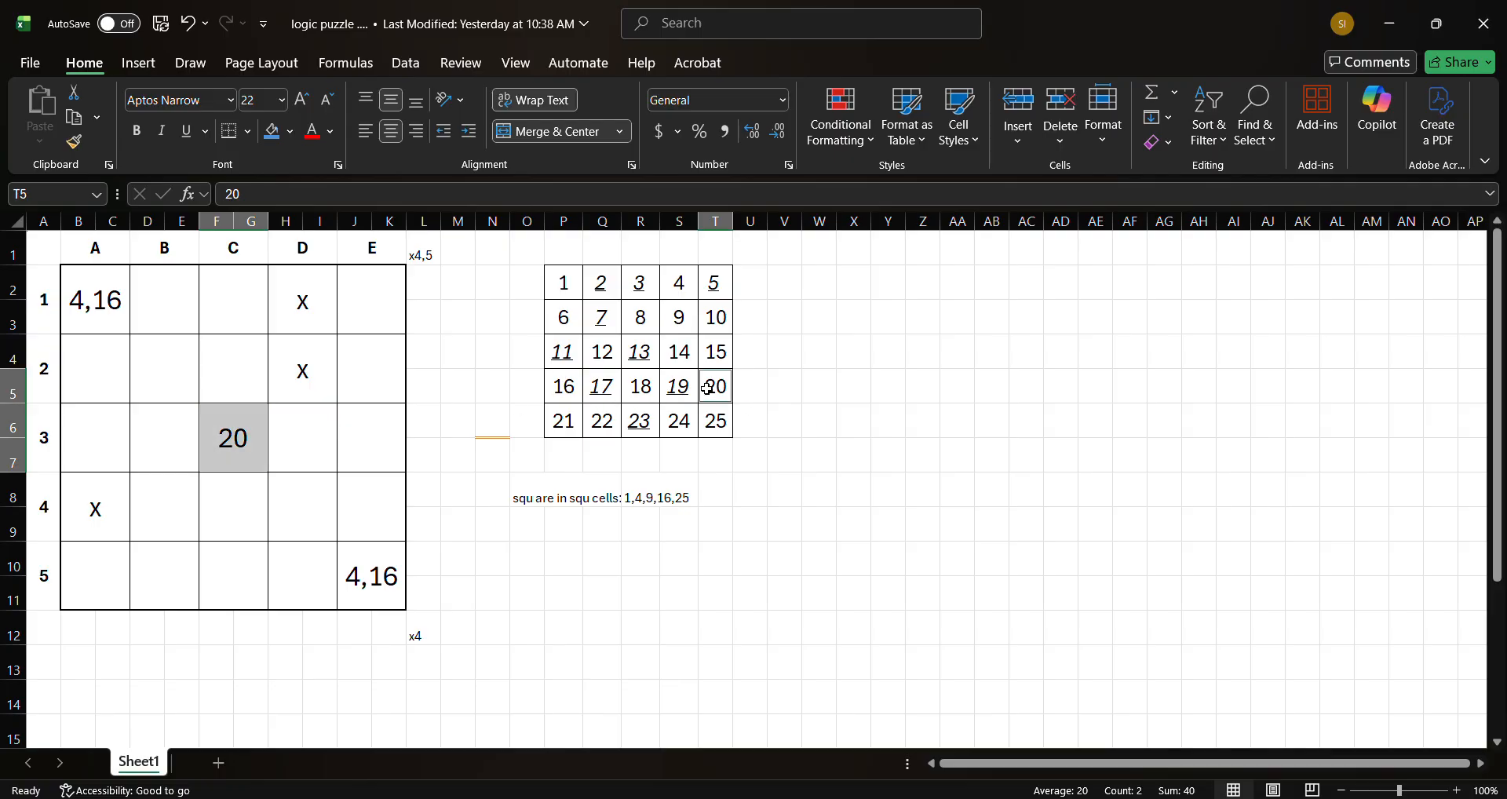
left_click(272, 132)
left_click(549, 525)
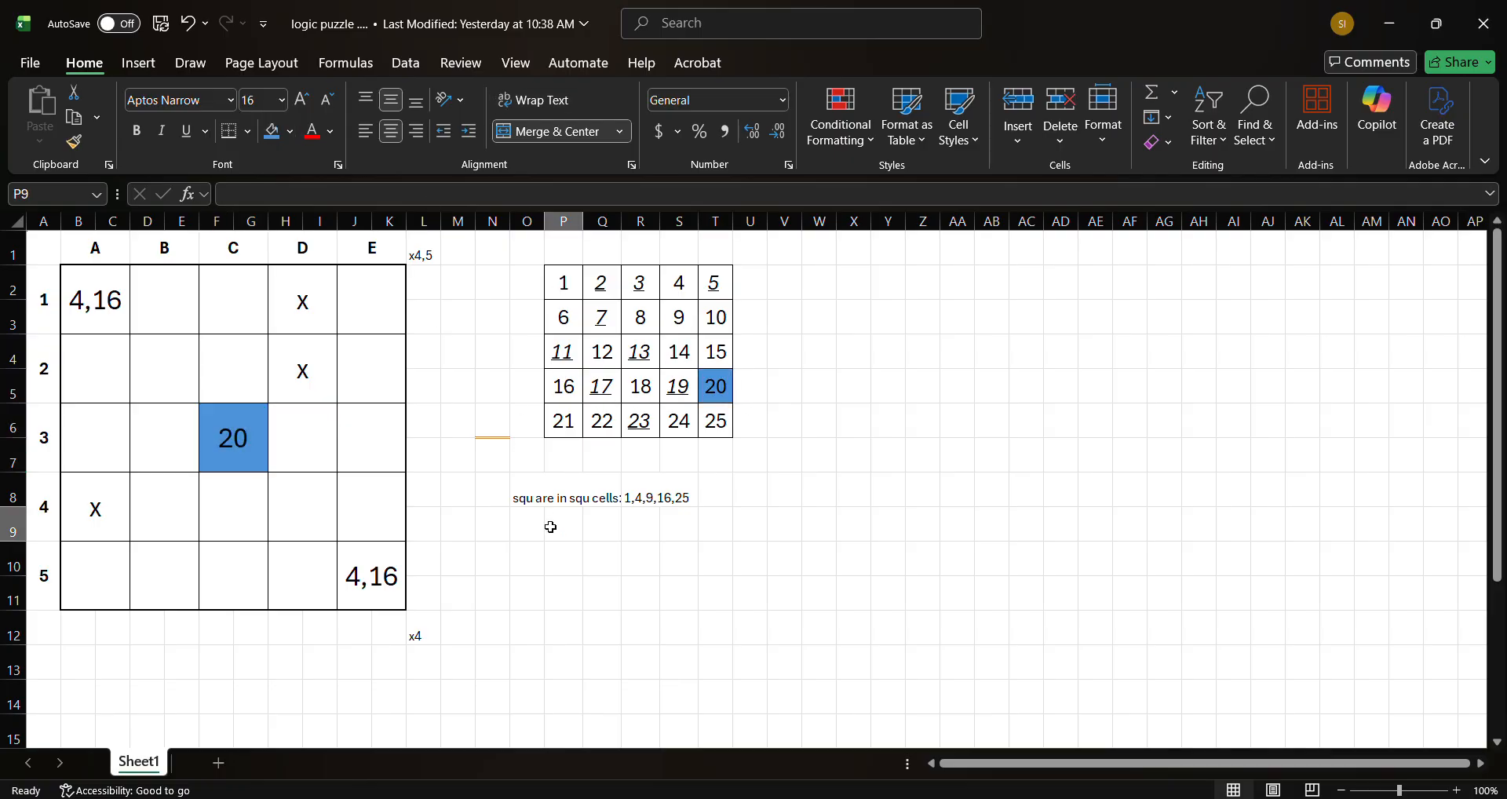
- Check the diagonal from E1 to A5 and change its note in cell L1 to "x5"
left_click(397, 314)
left_click(320, 362, "ctrl")
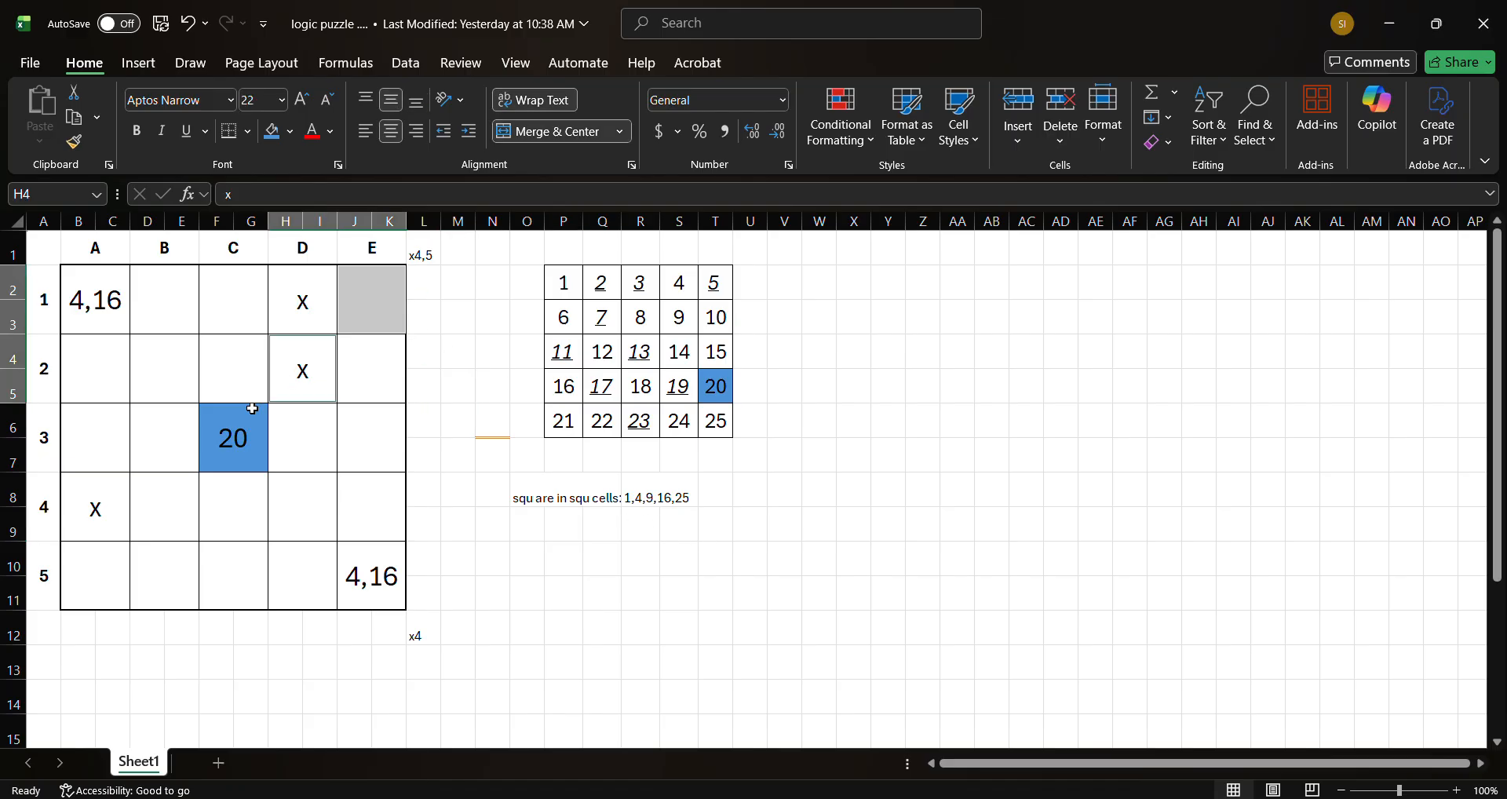
left_click(228, 424, "ctrl")
left_click(172, 495, "ctrl")
left_click(104, 558, "ctrl")
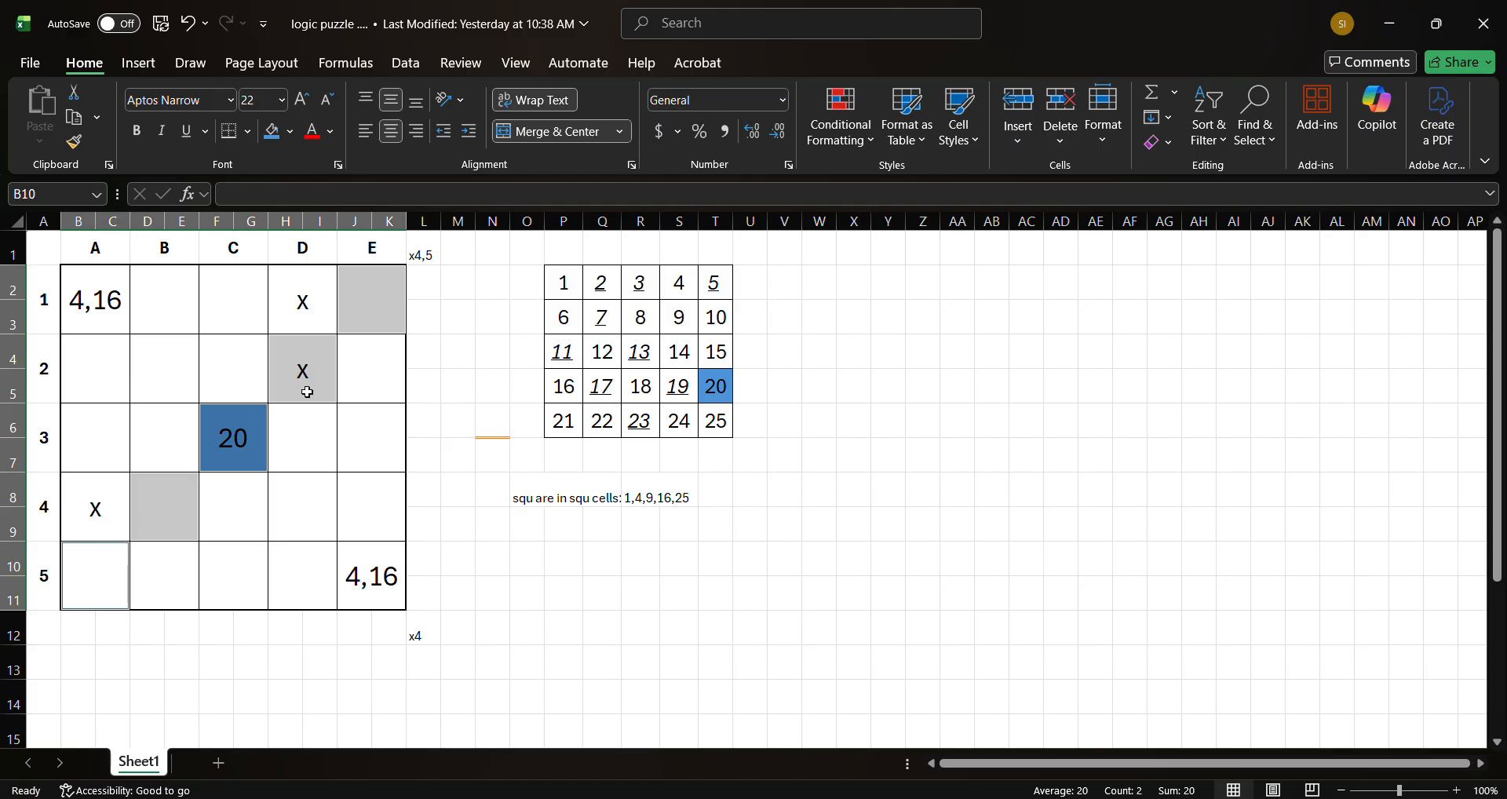
left_click(415, 257)
double_click(416, 256)
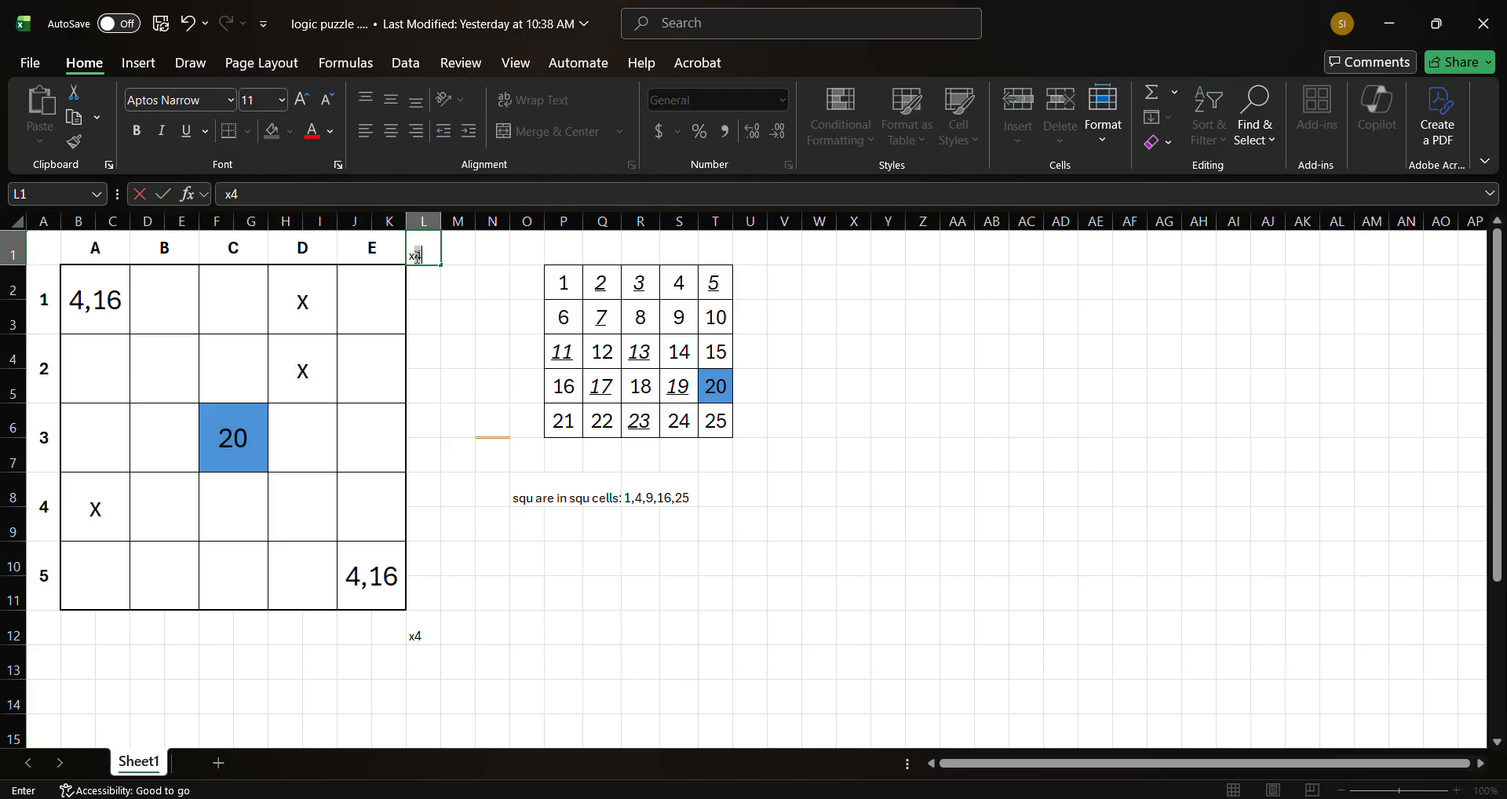
key("Delete")
key("Delete")
key("Return")
- Enter 25 in grid square D2 and shade it and the number list's 25 blue
left_click(292, 368)
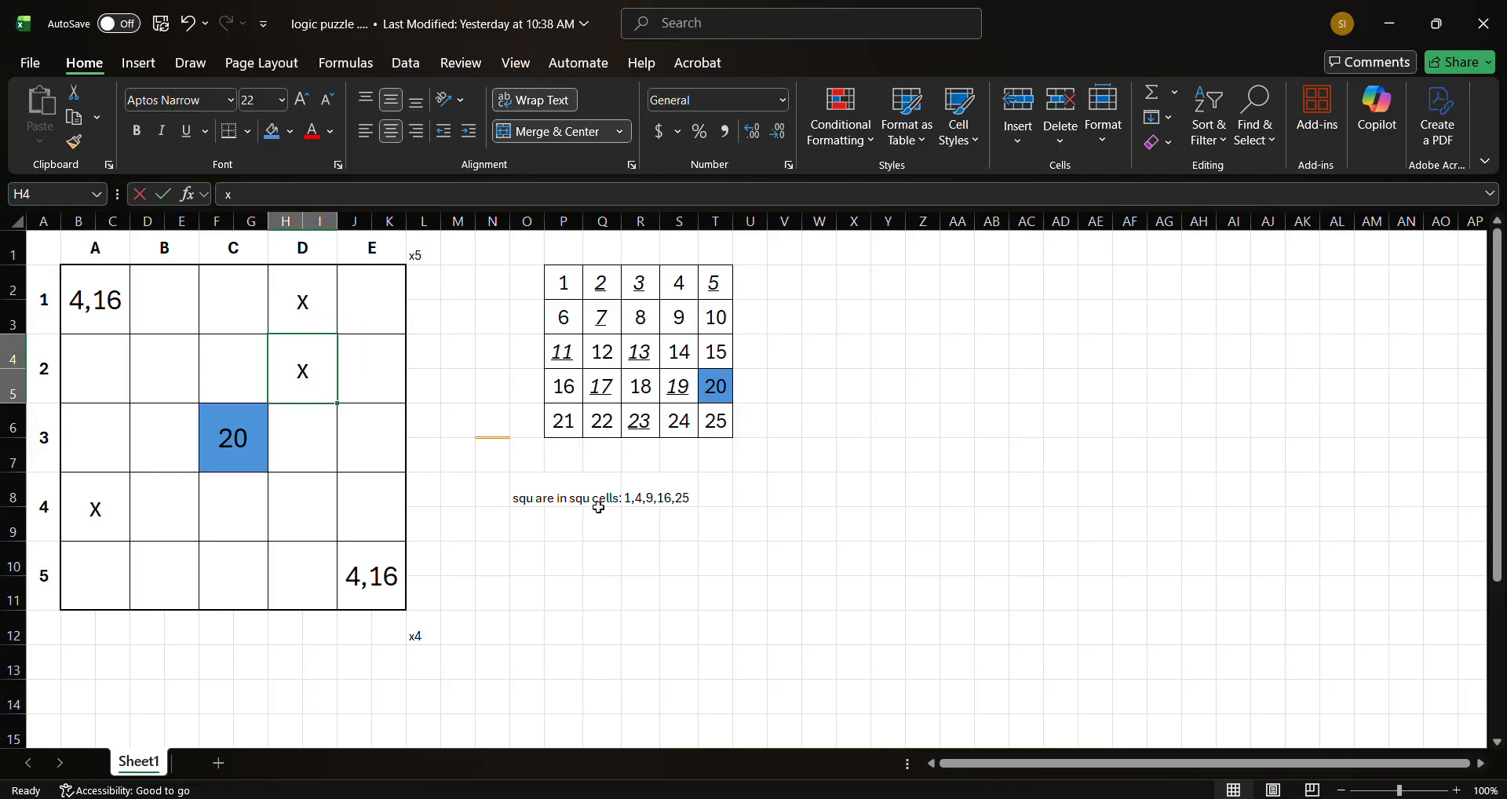
type("25")
key("Return")
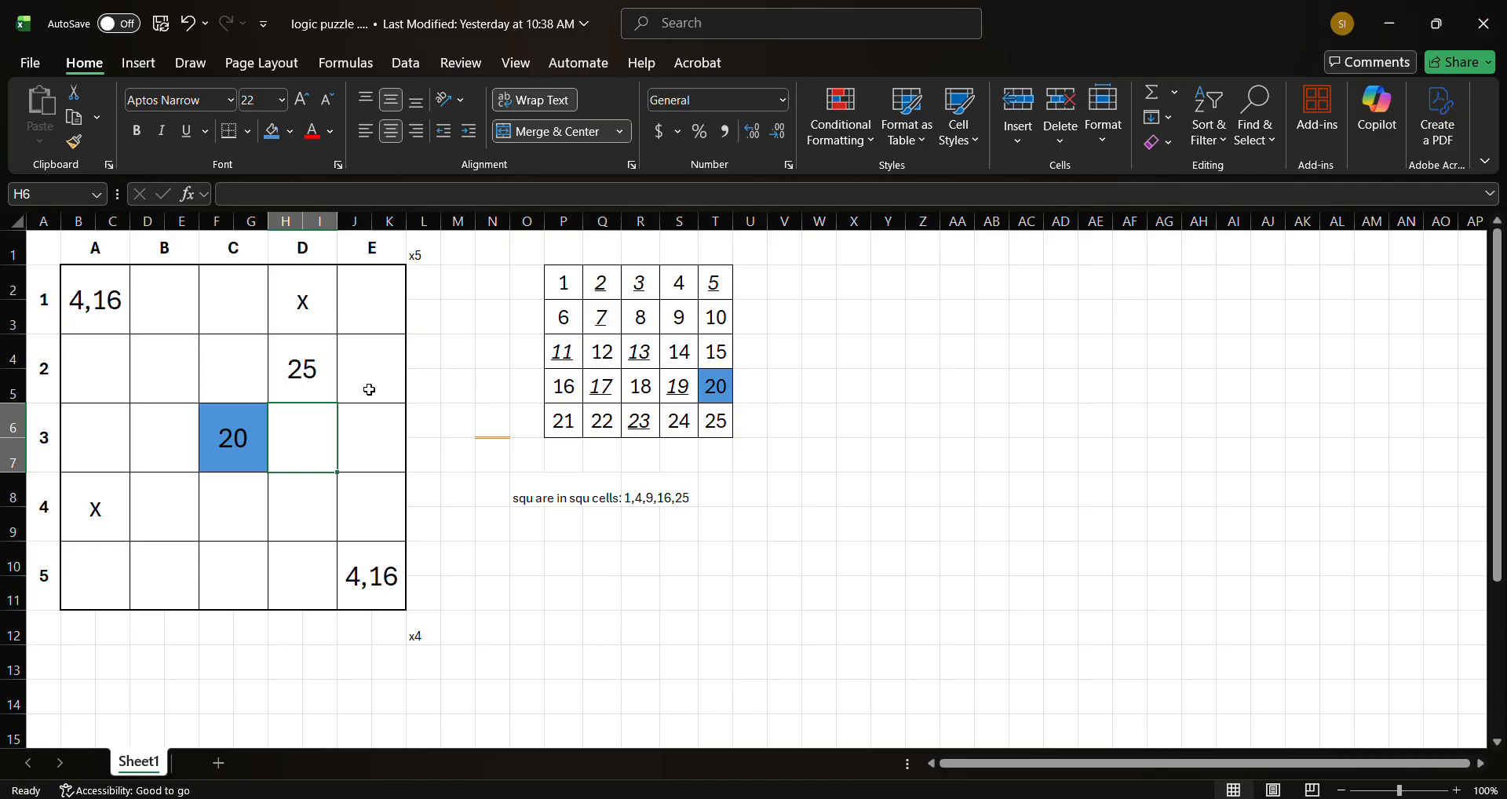
left_click(306, 390)
left_click(734, 424, "ctrl")
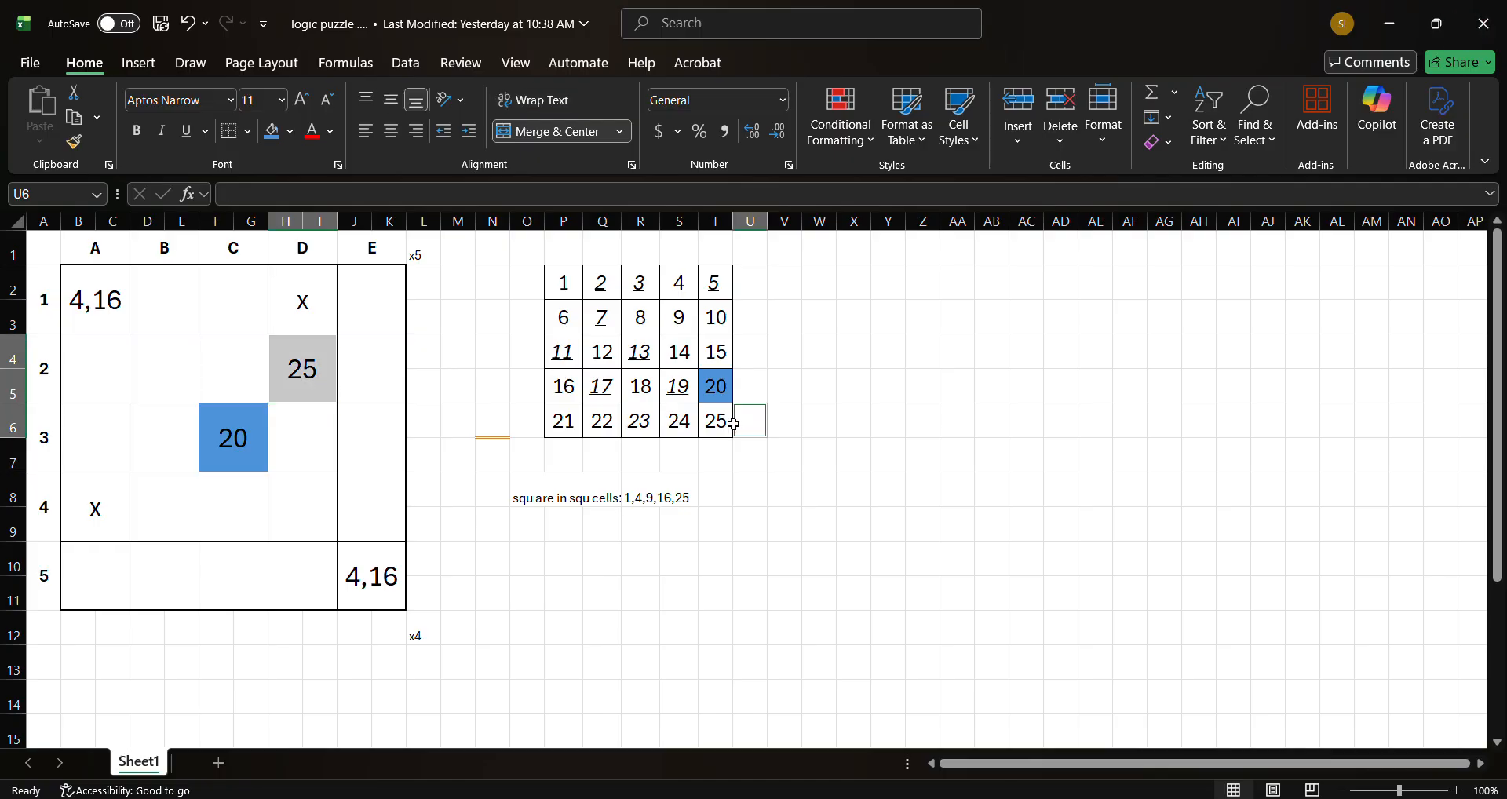
left_click(718, 417, "ctrl")
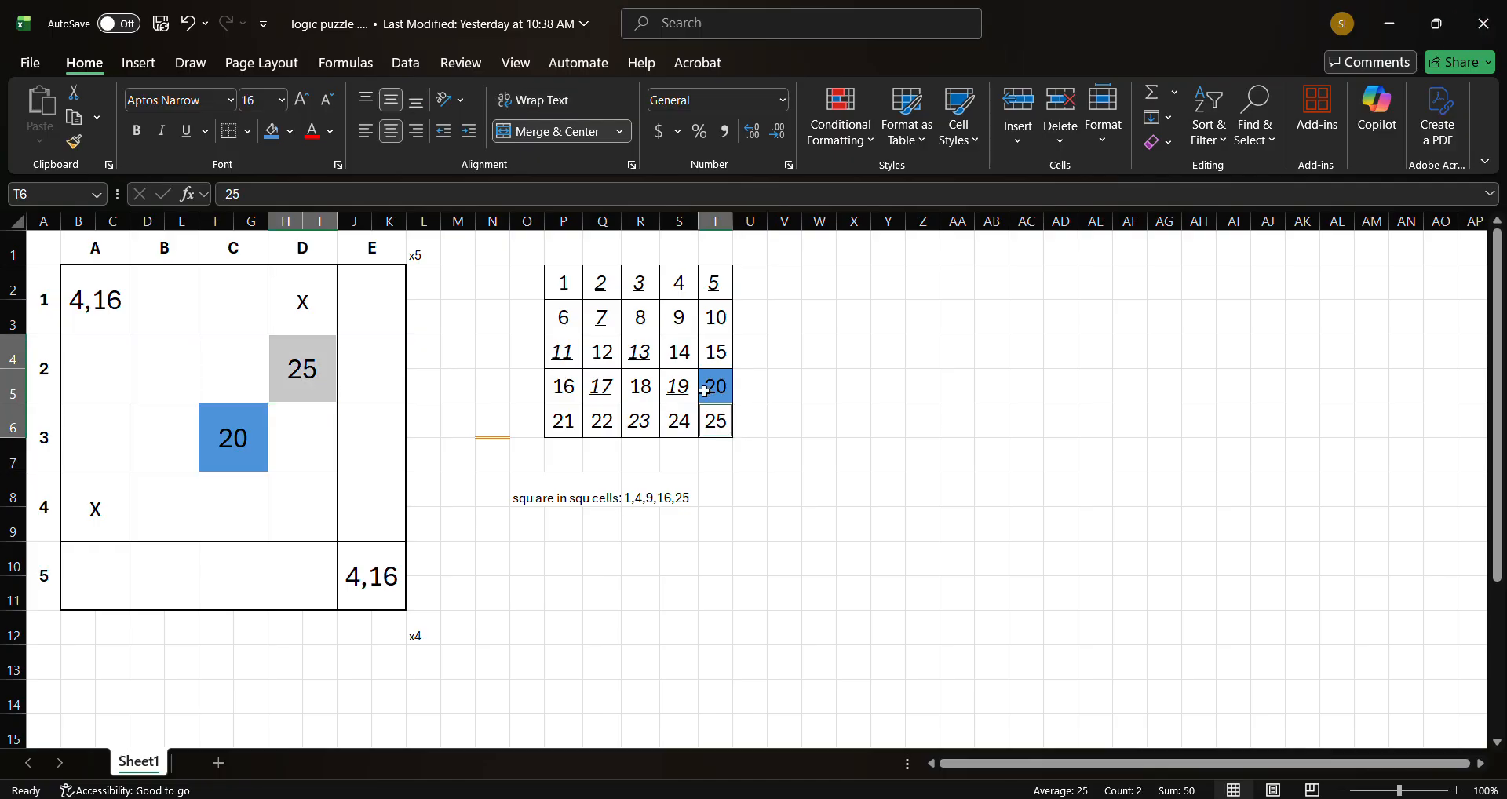
left_click(272, 132)
- Replace the x marks in grid squares D1 and A4 with the candidates 1,9
left_click(314, 316)
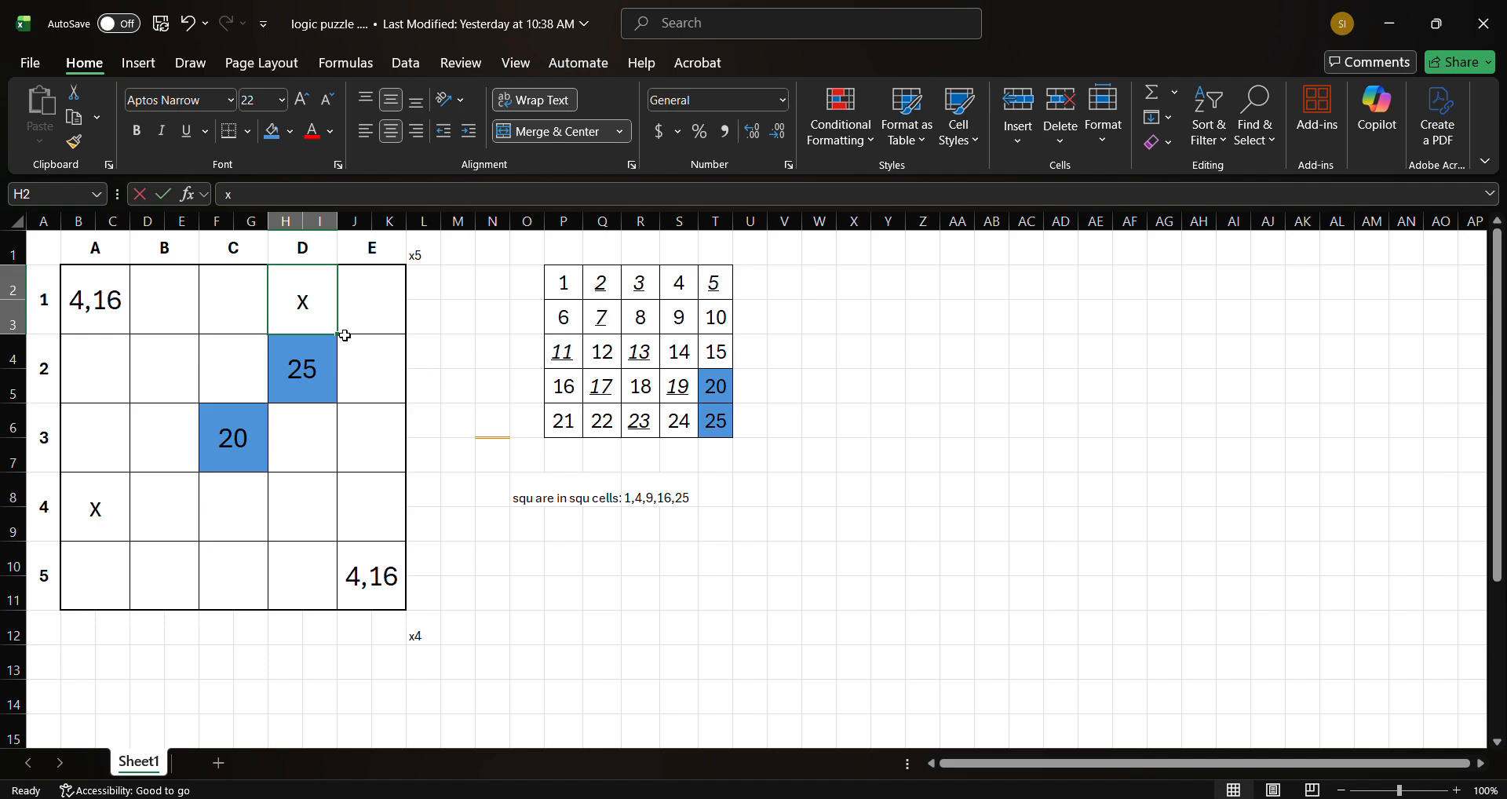
type("1,9")
key("Return")
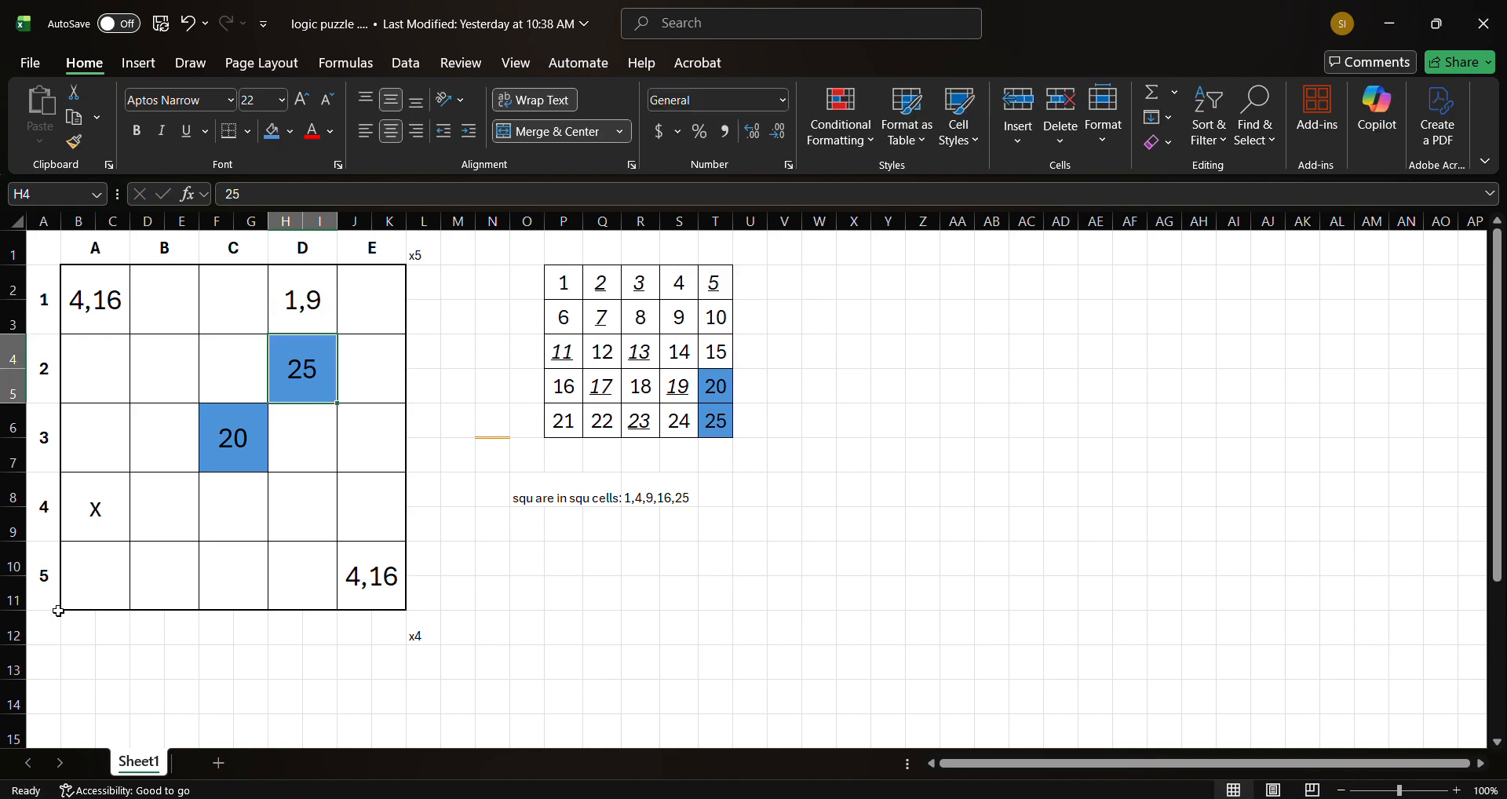
double_click(77, 521)
key("BackSpace")
type("1,9")
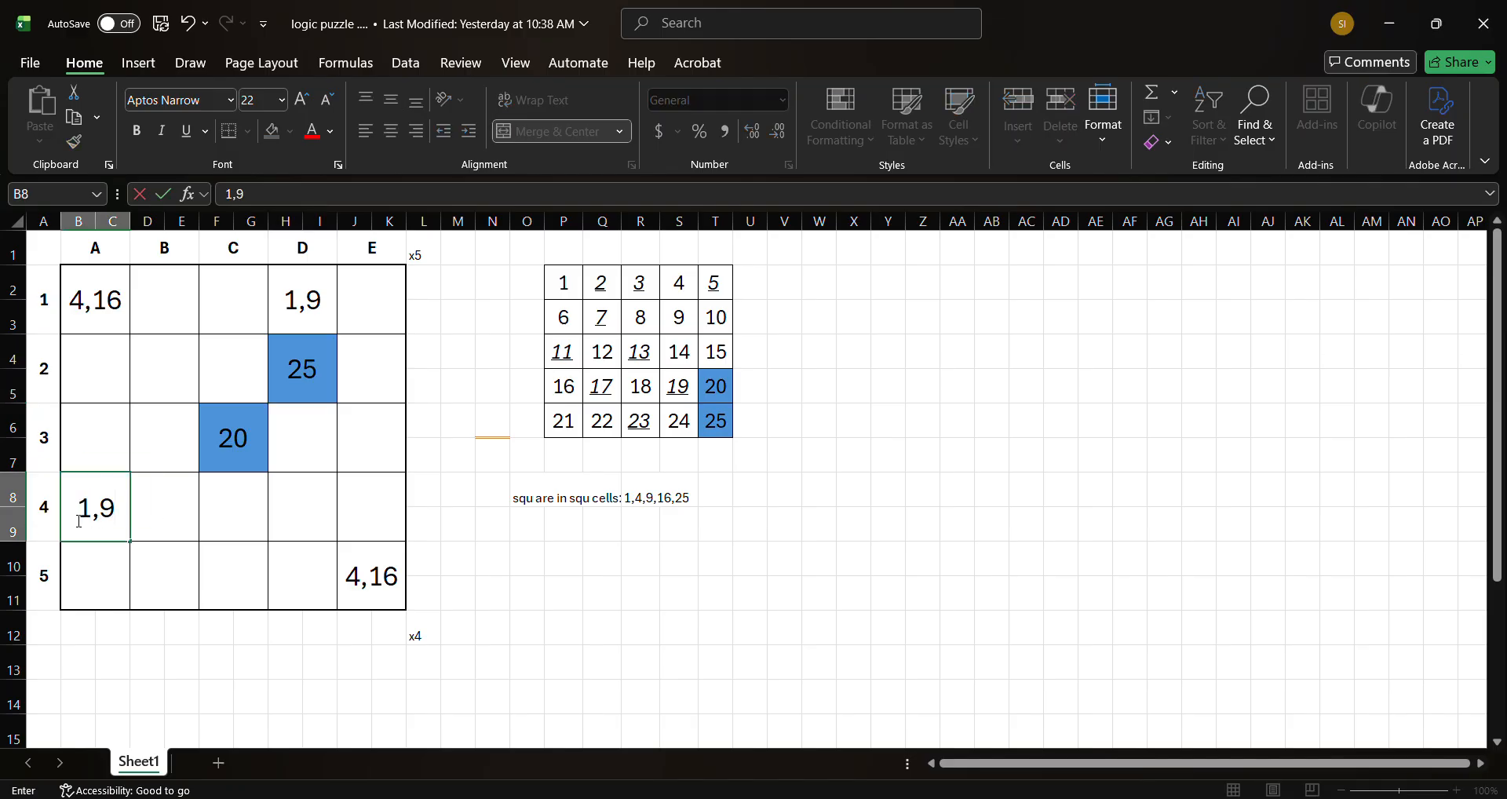
key("Return")
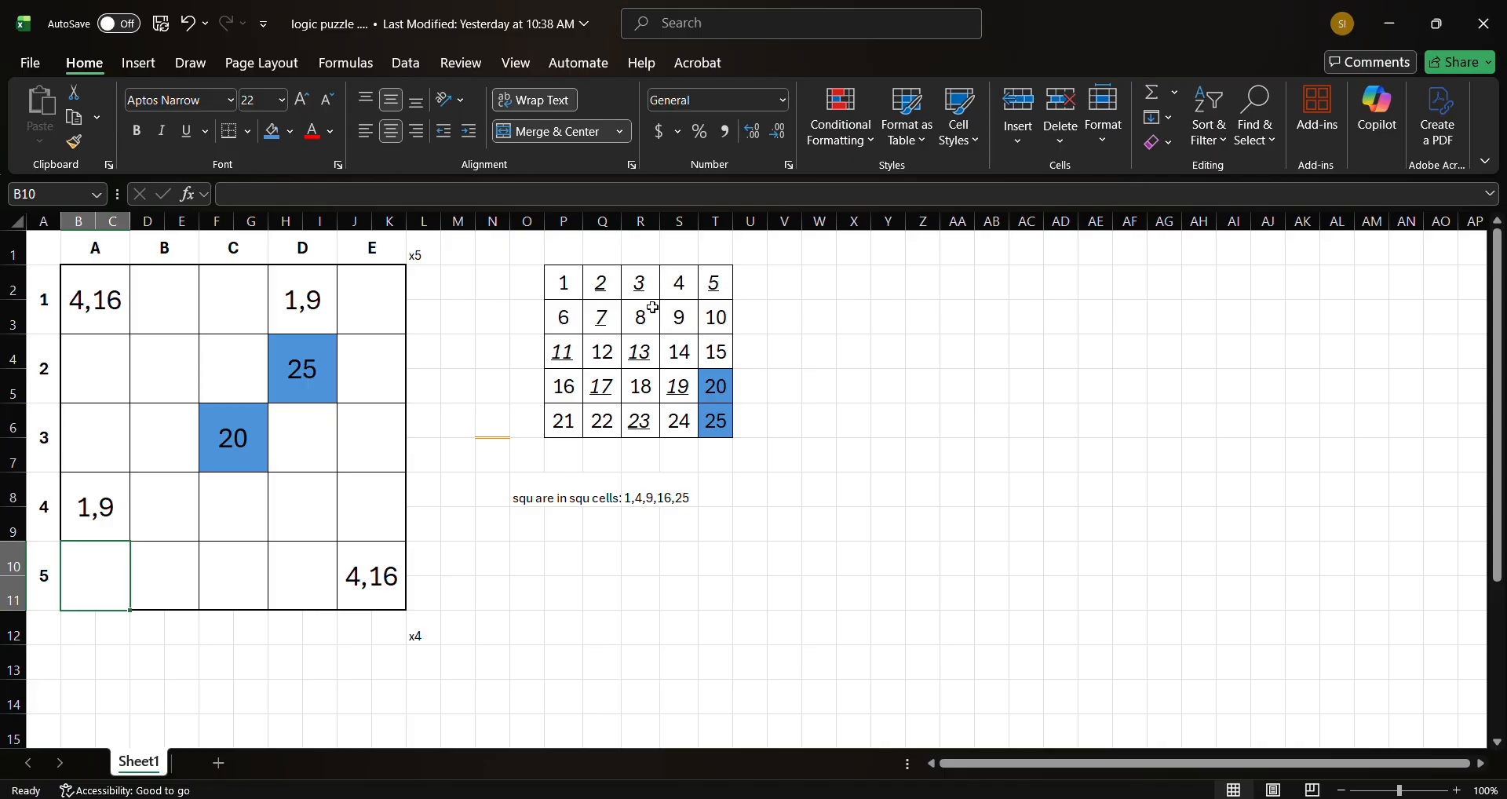
- Shade the square numbers 1, 4, 9 and 16 light blue in the number list
left_click(675, 289)
key("ctrl+i")
key("ctrl+u")
left_click(567, 286, "ctrl")
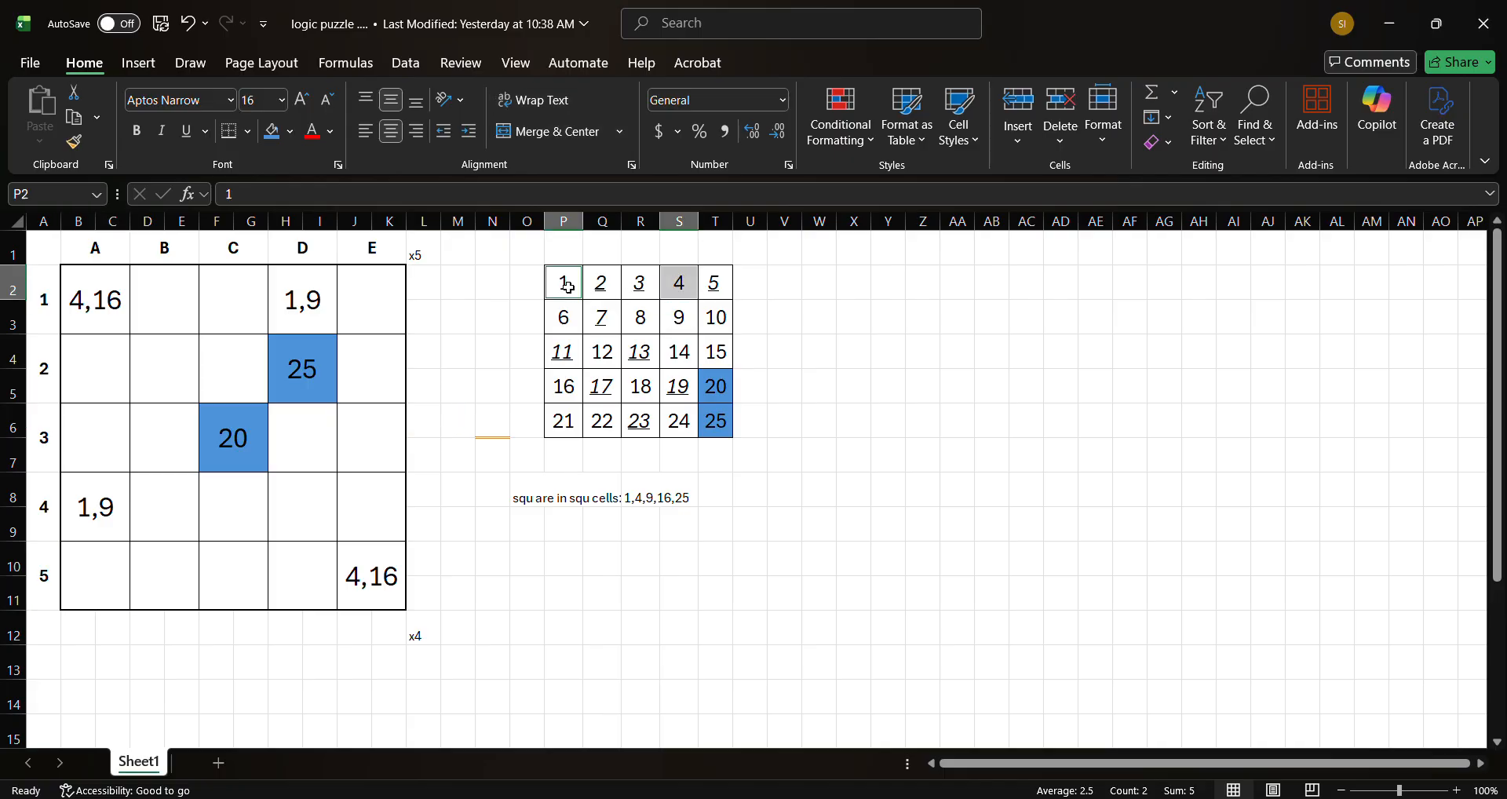
left_click(678, 320, "ctrl")
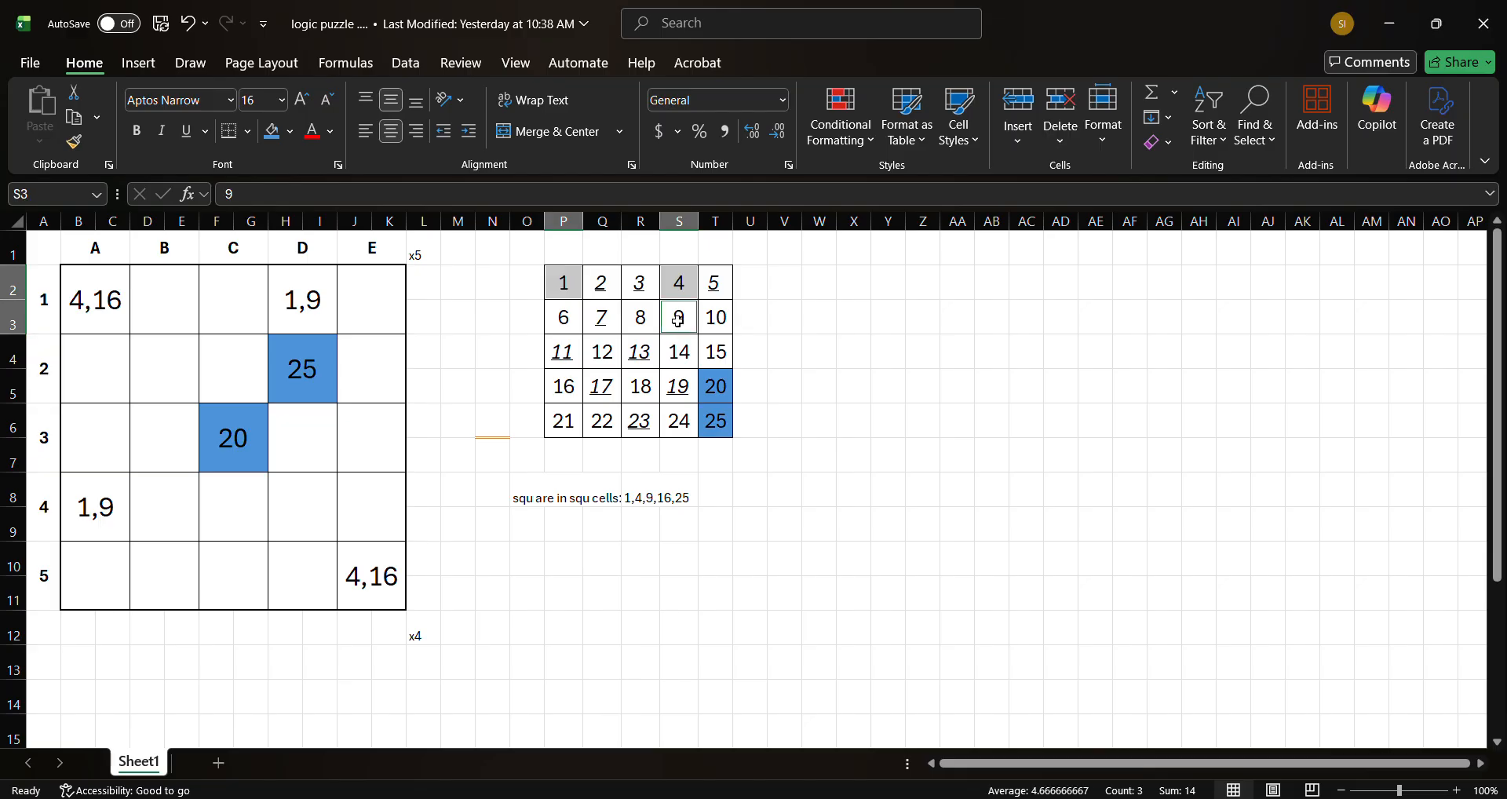
left_click(568, 393, "ctrl")
left_click(289, 131)
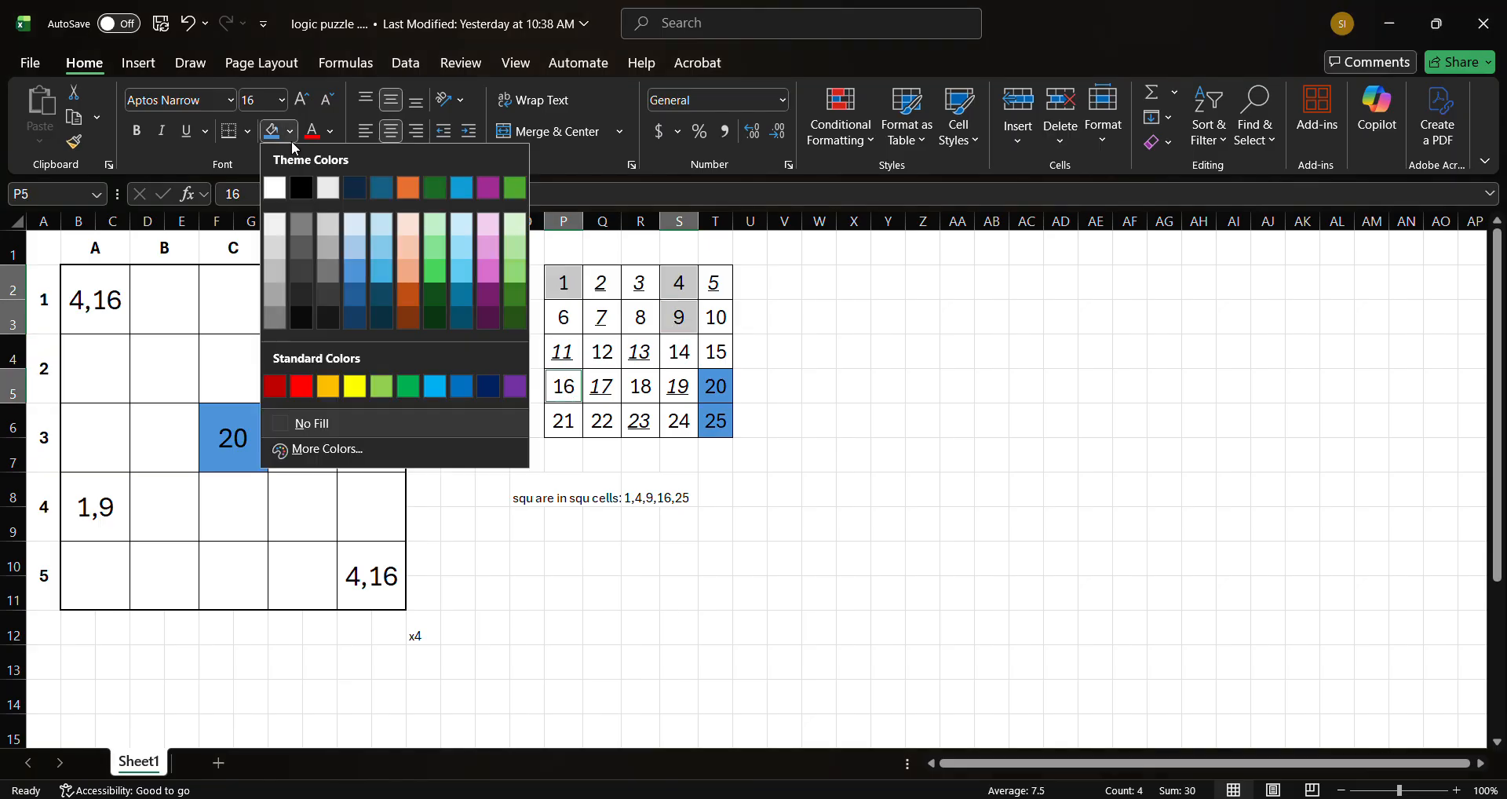
left_click(382, 224)
left_click(753, 569)
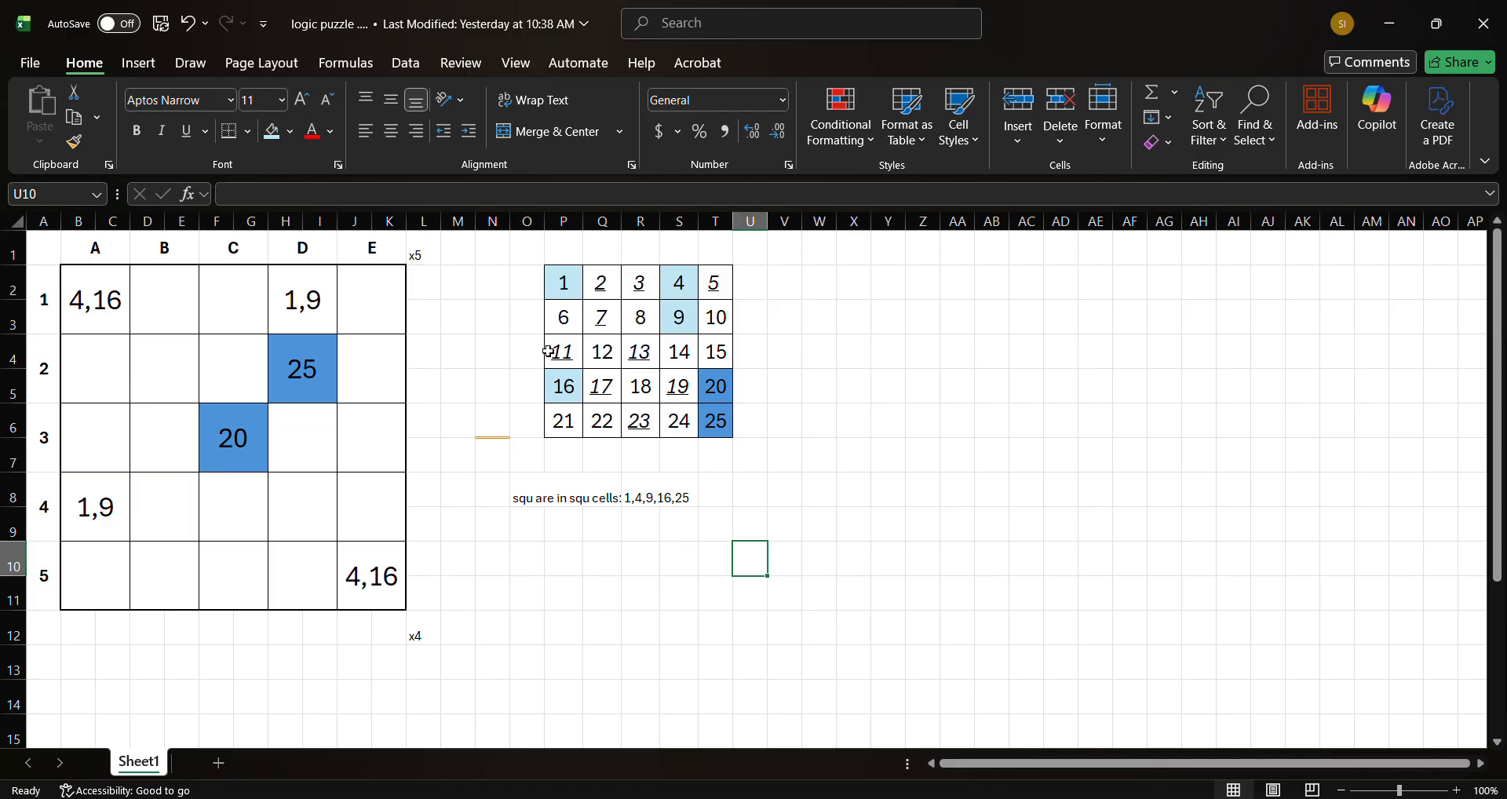
- Shade the candidate squares A1, D1, A4 and E5 of the puzzle grid light blue
left_click(392, 572)
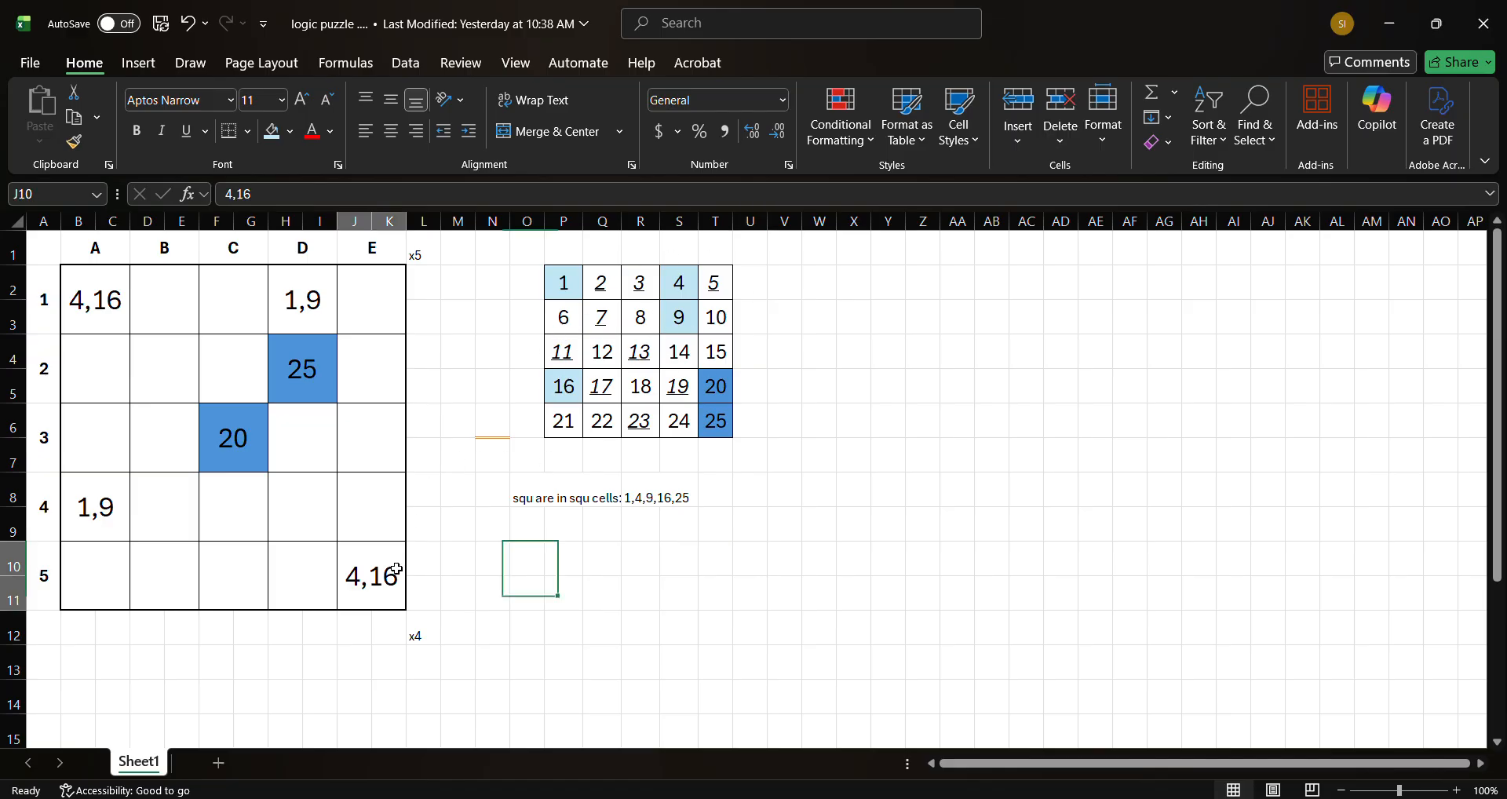
left_click(94, 496, "ctrl")
left_click(98, 293, "ctrl")
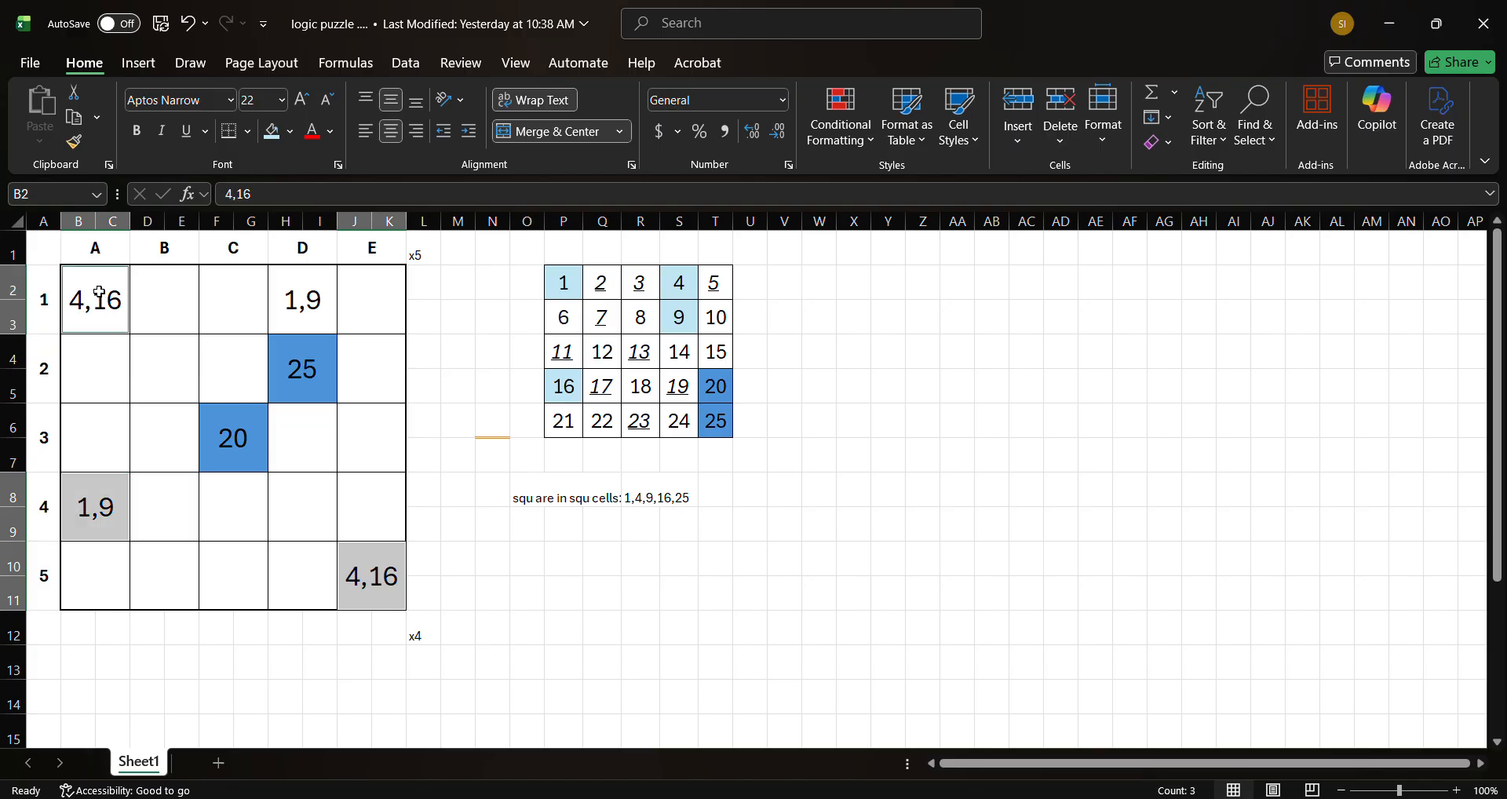
left_click(270, 289, "ctrl")
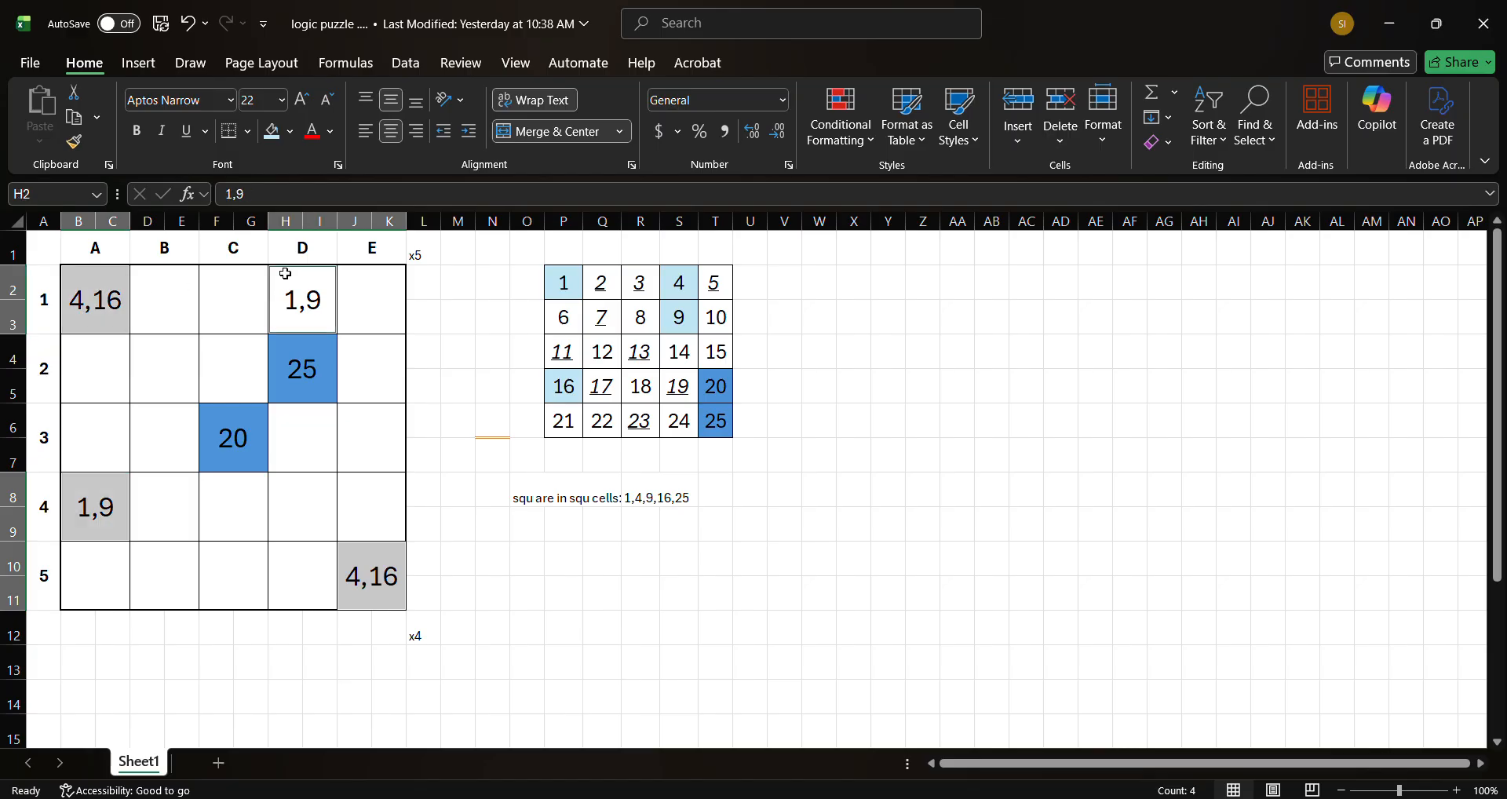
left_click(272, 132)
left_click(526, 524)
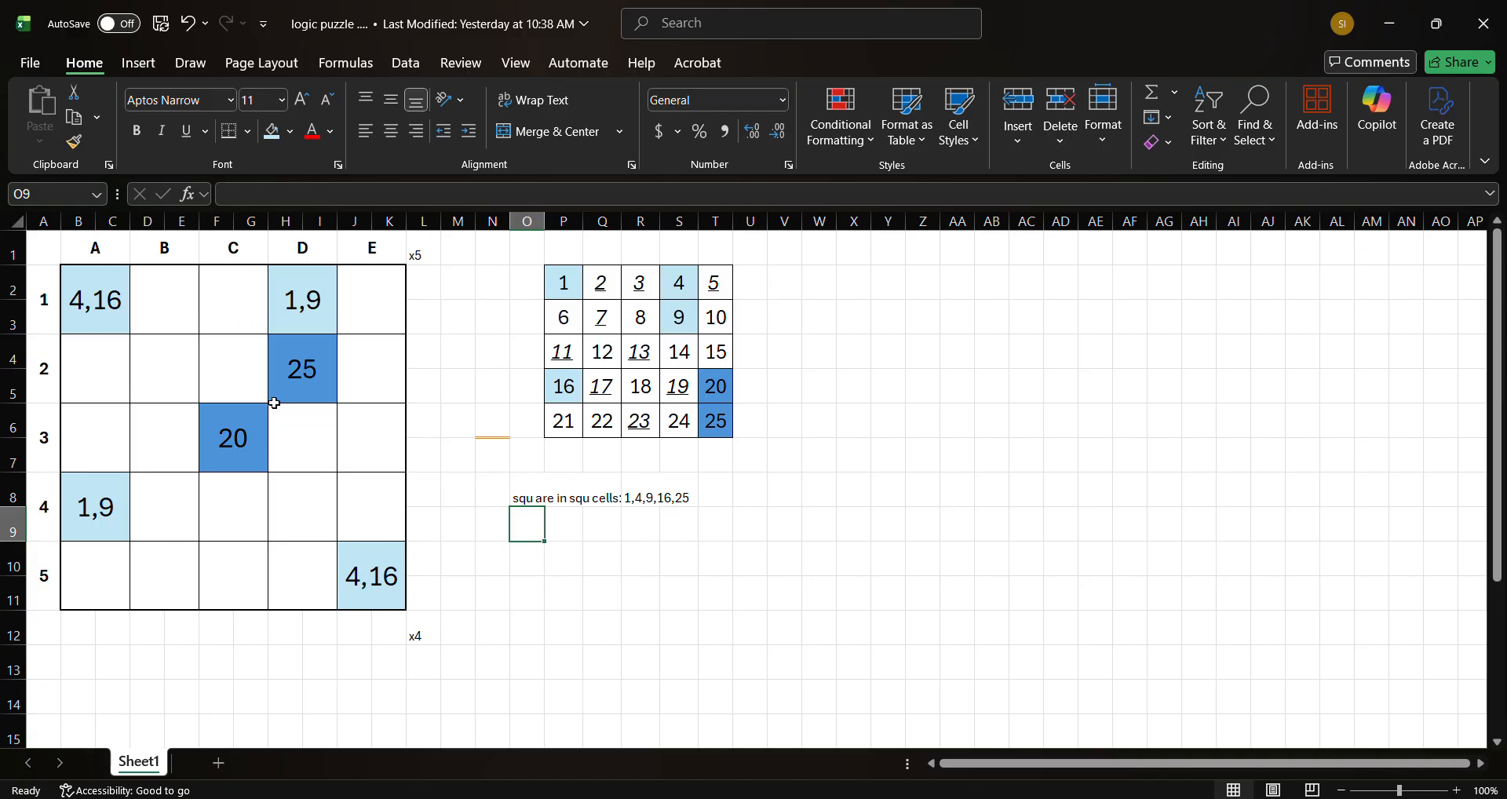
- Delete the square-number clue note in cell O8 and its list of squares in R8
left_click(388, 578)
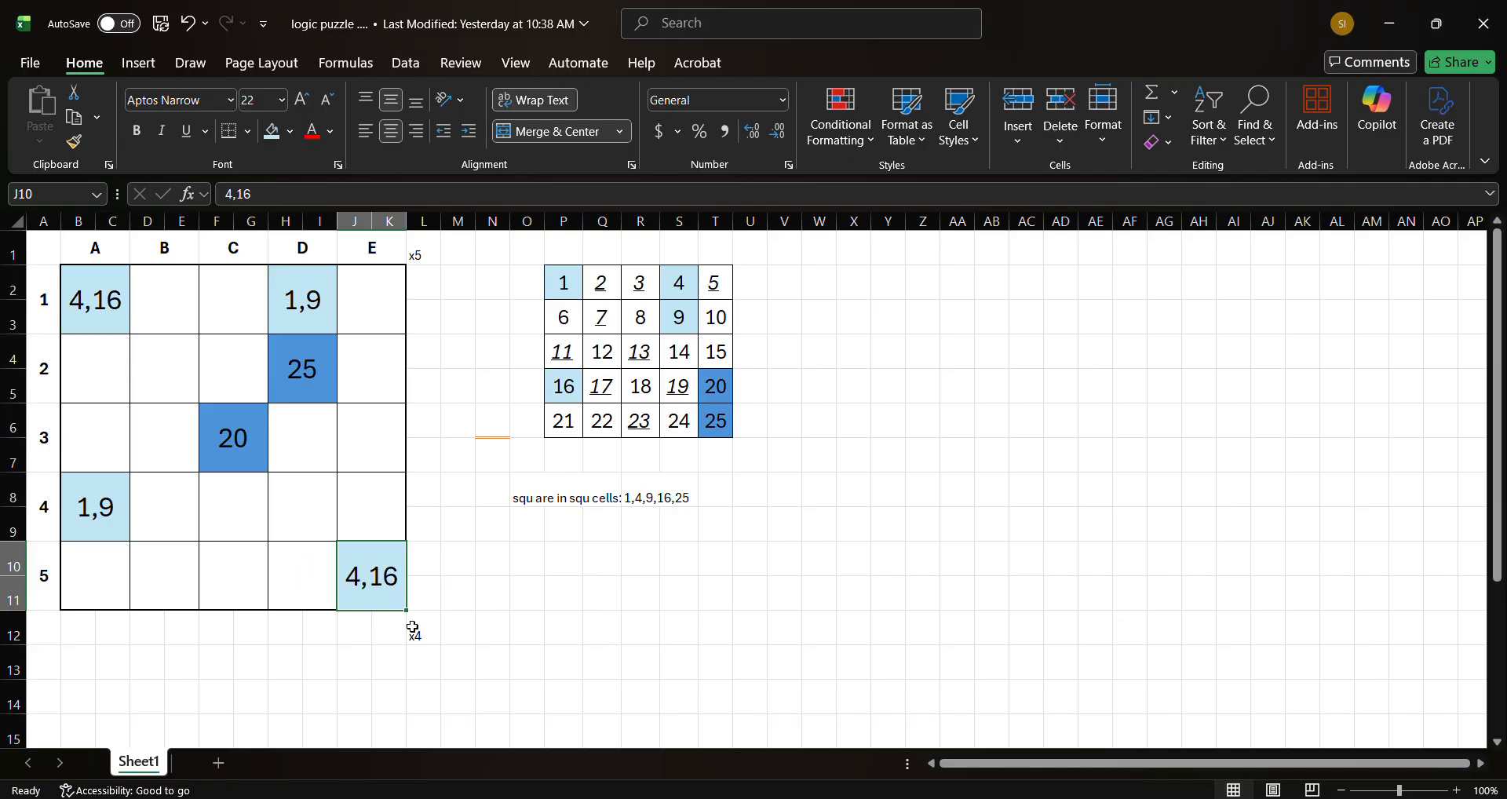
left_click(395, 415)
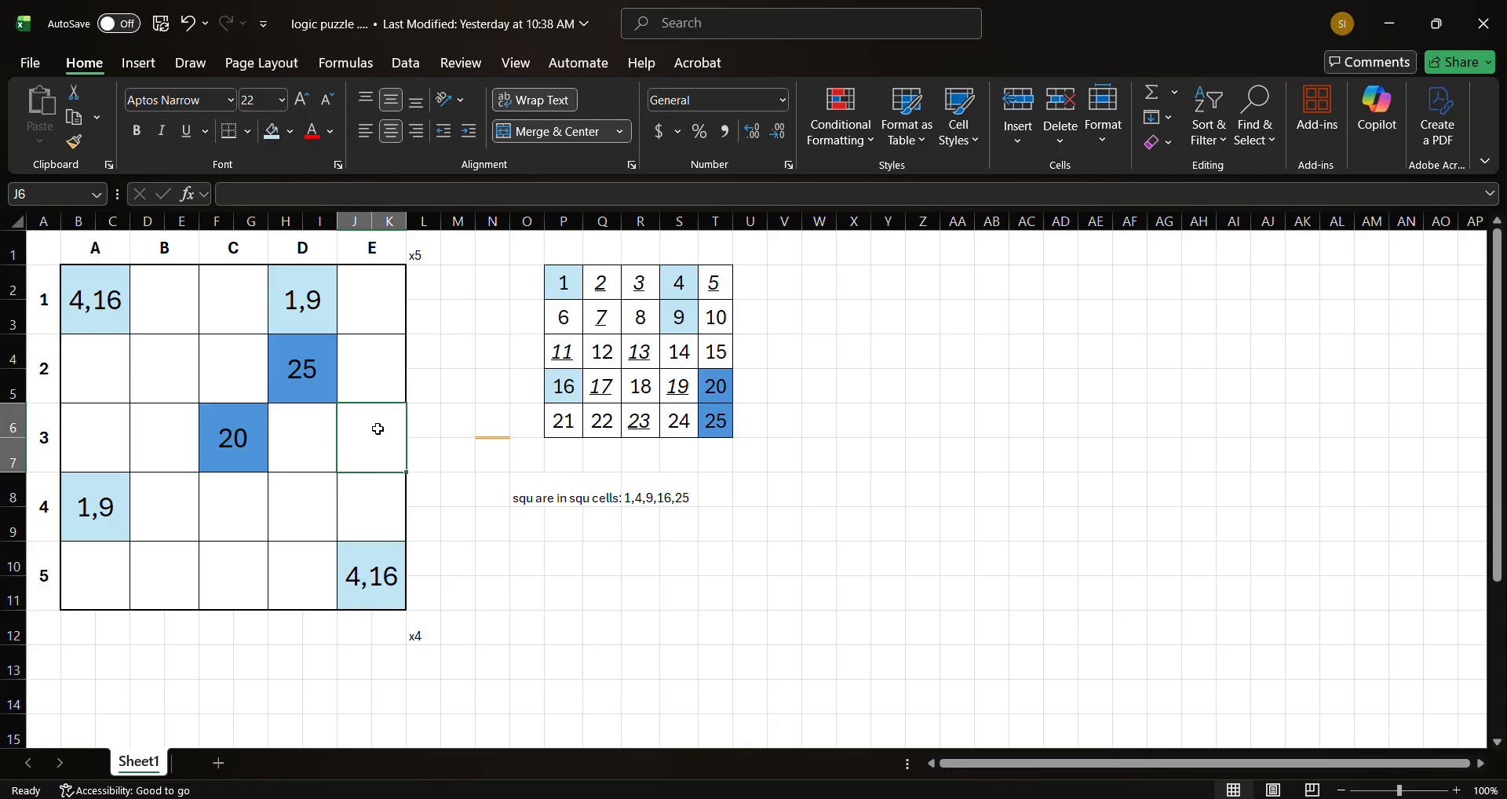
left_click(525, 496)
key("Delete")
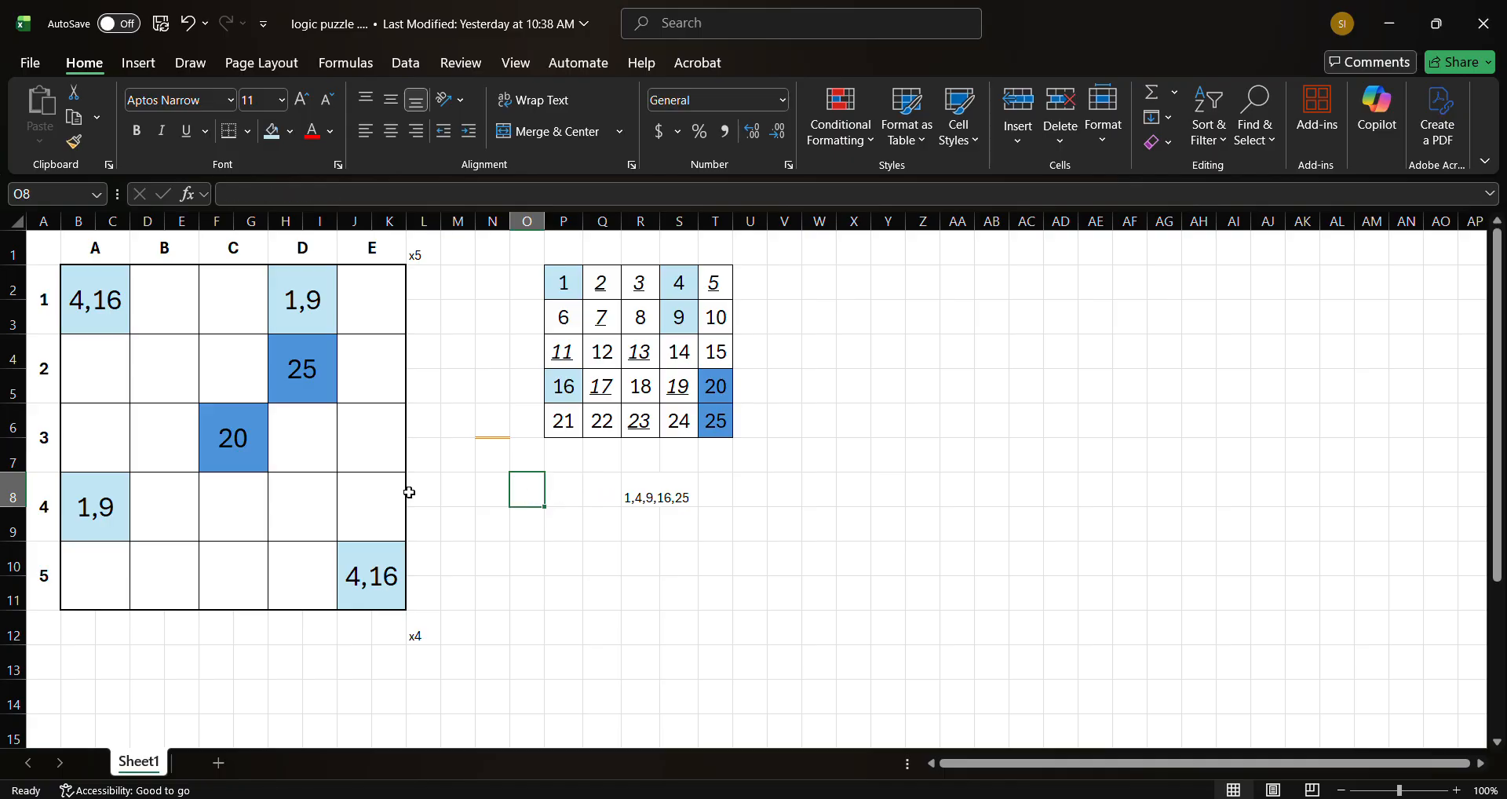
left_click(644, 498)
key("Delete")
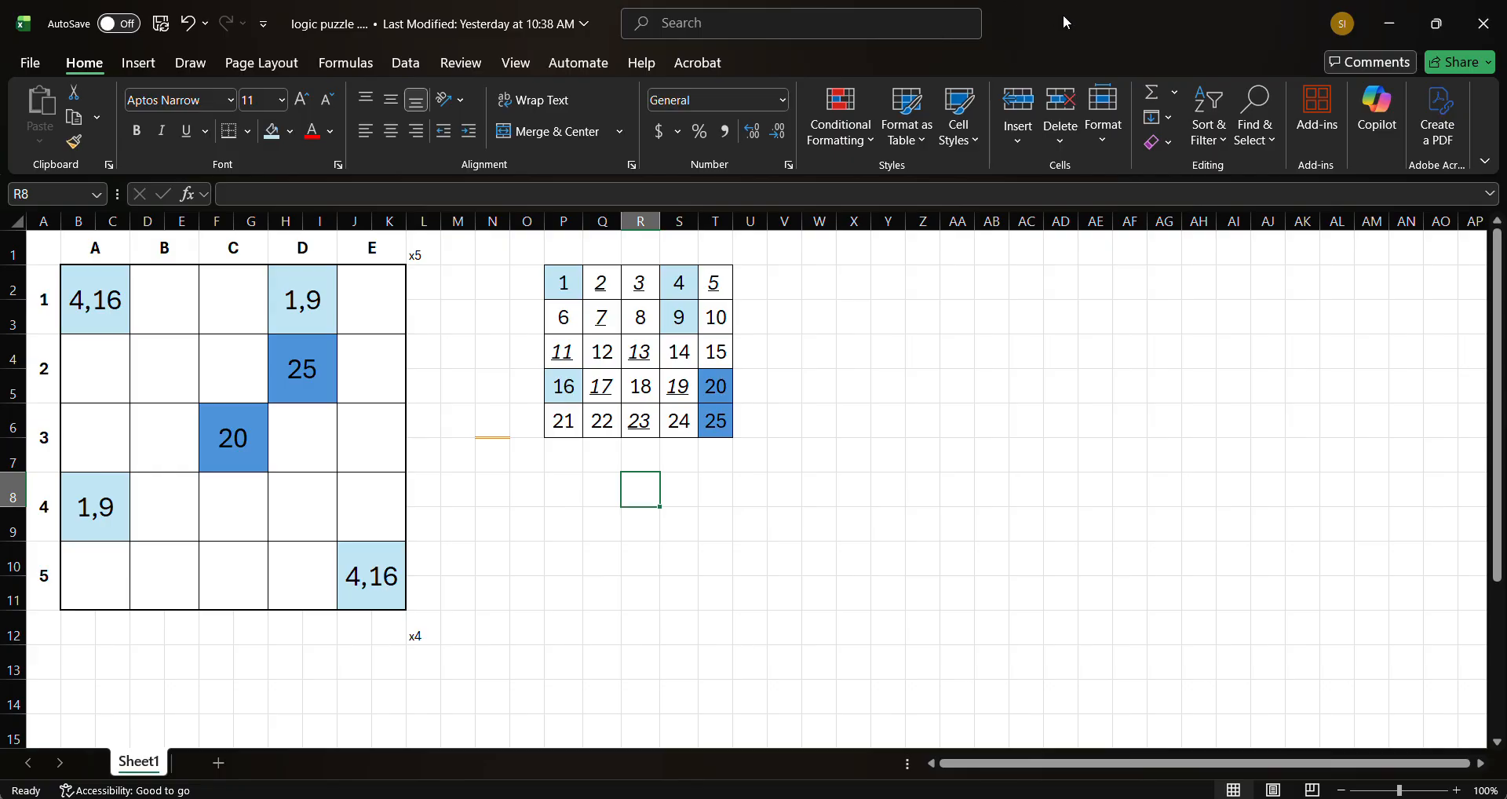
- Resume the Sporcle quiz in the browser beside the workbook, enter 25 in quiz cell 9 and pause again
left_click_drag(1066, 22, 1506, 253)
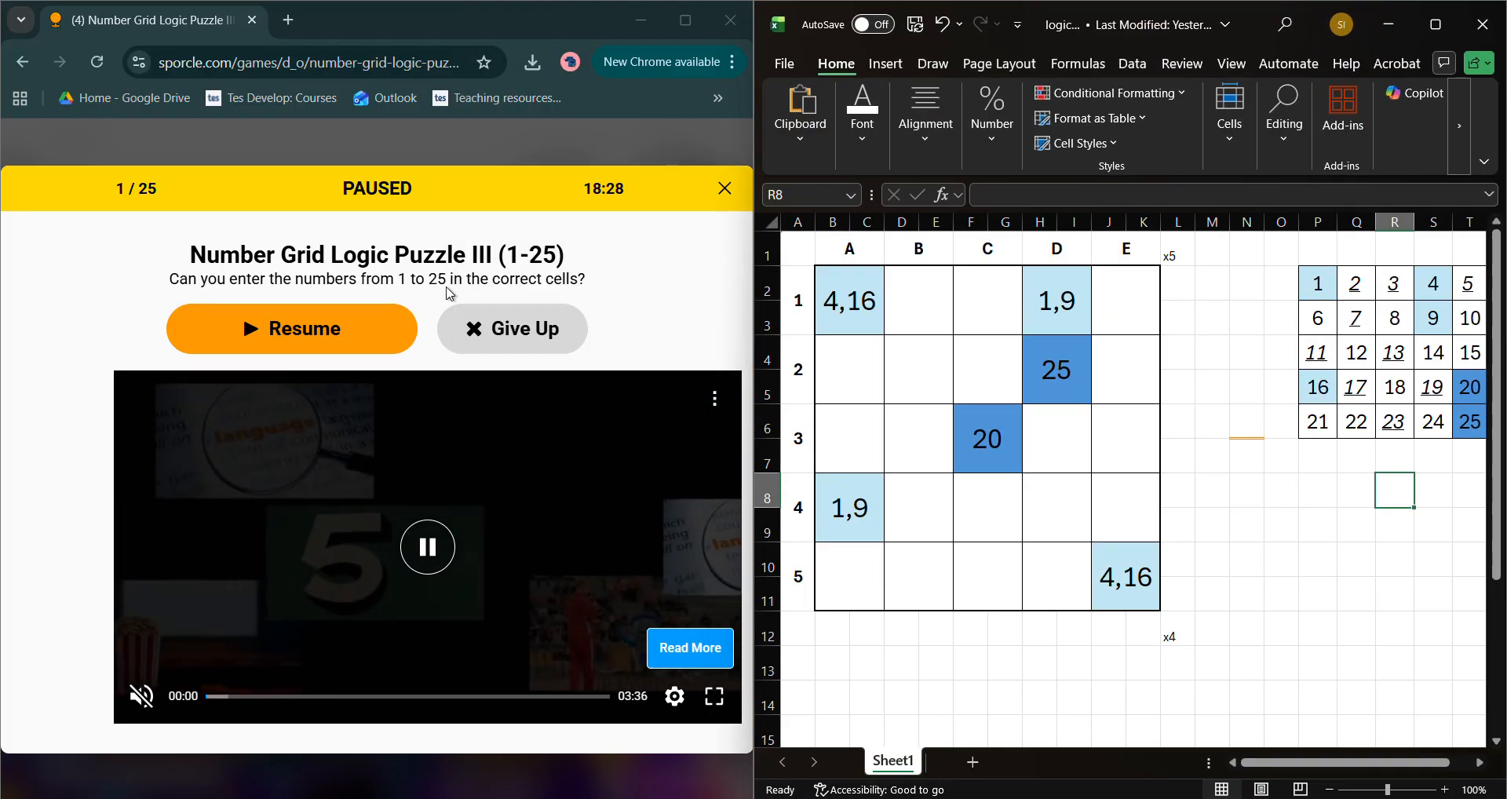
left_click(394, 326)
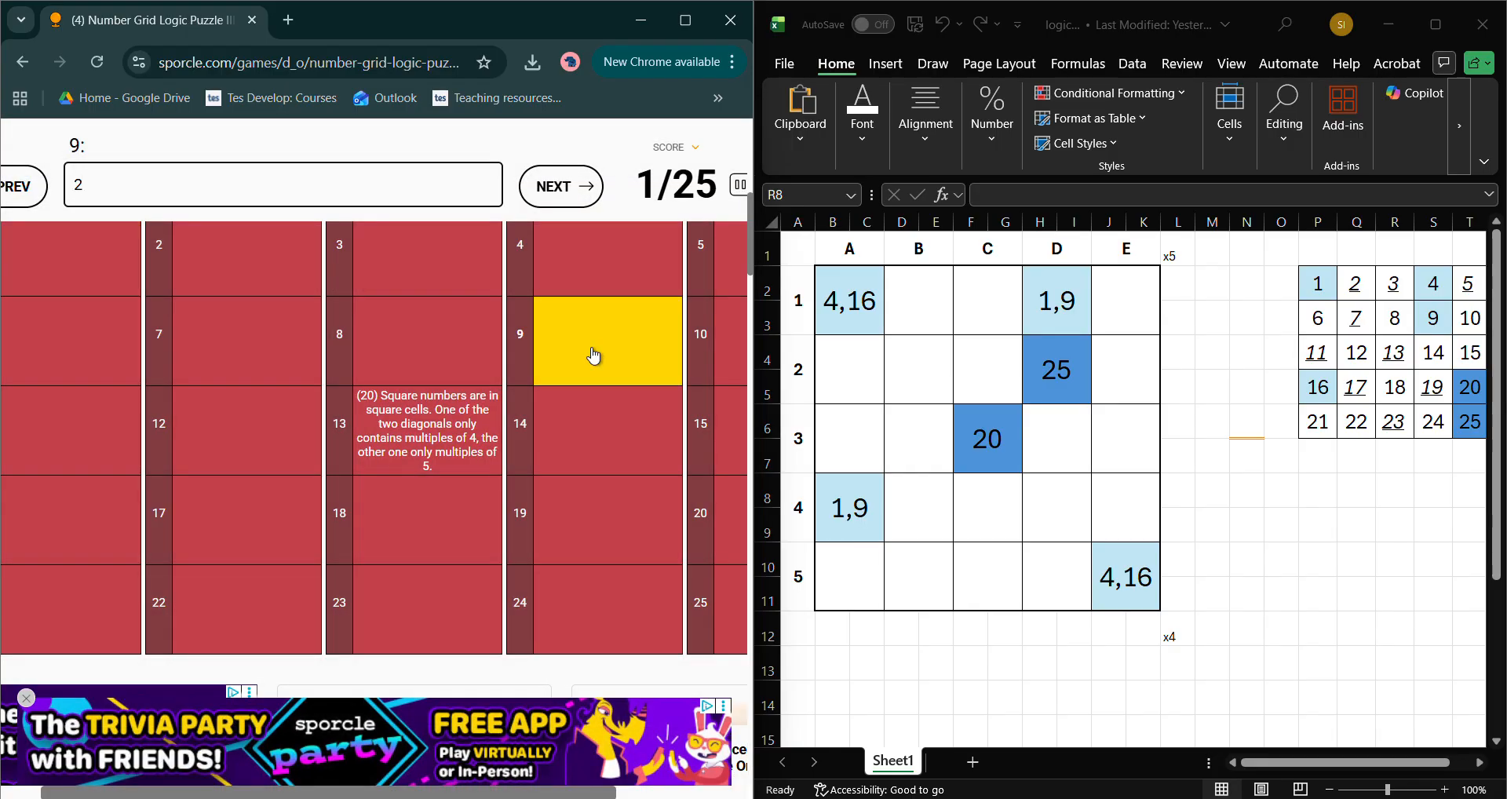
left_click(594, 355)
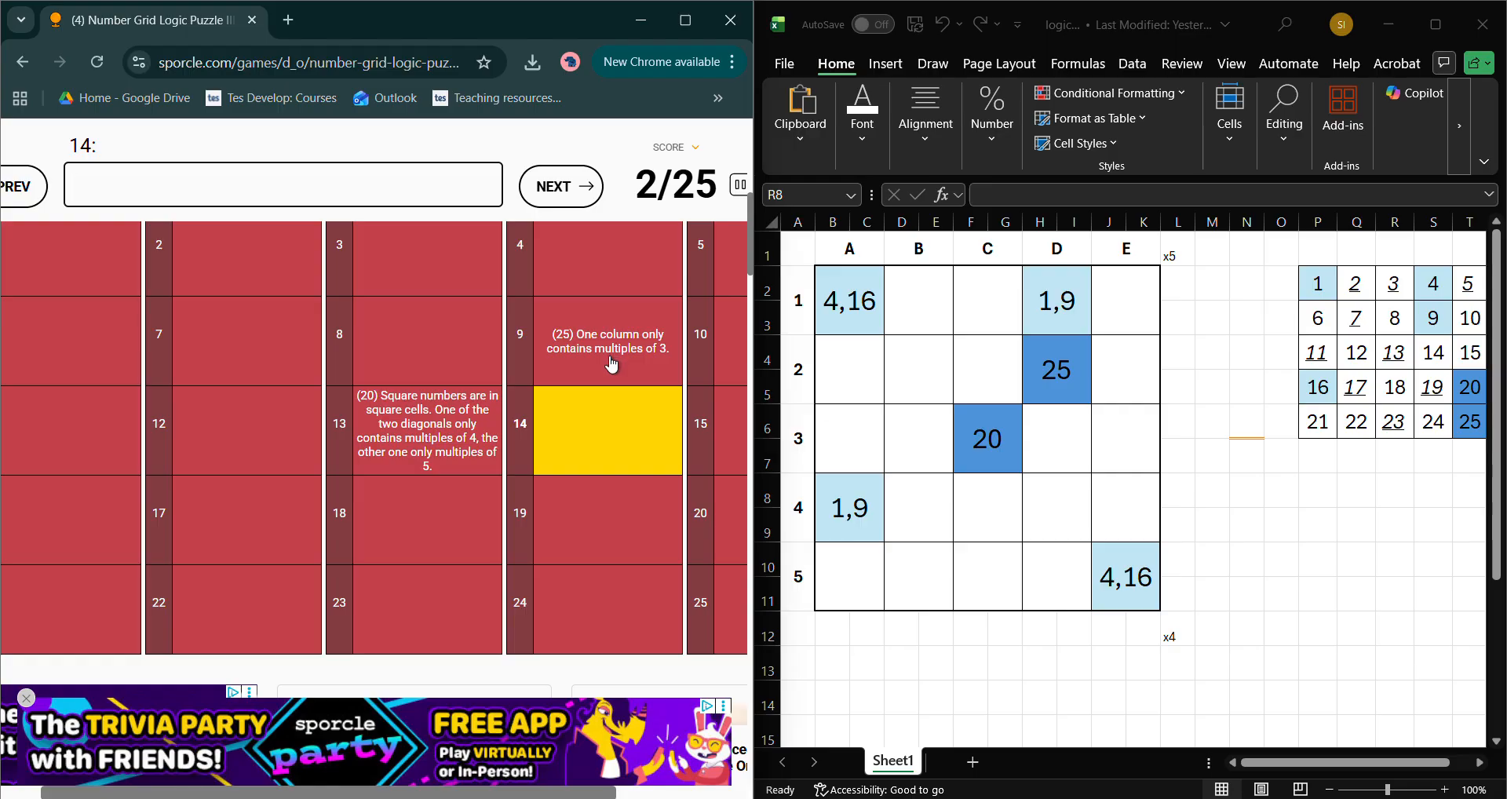
scroll(655, 291, "right", 1)
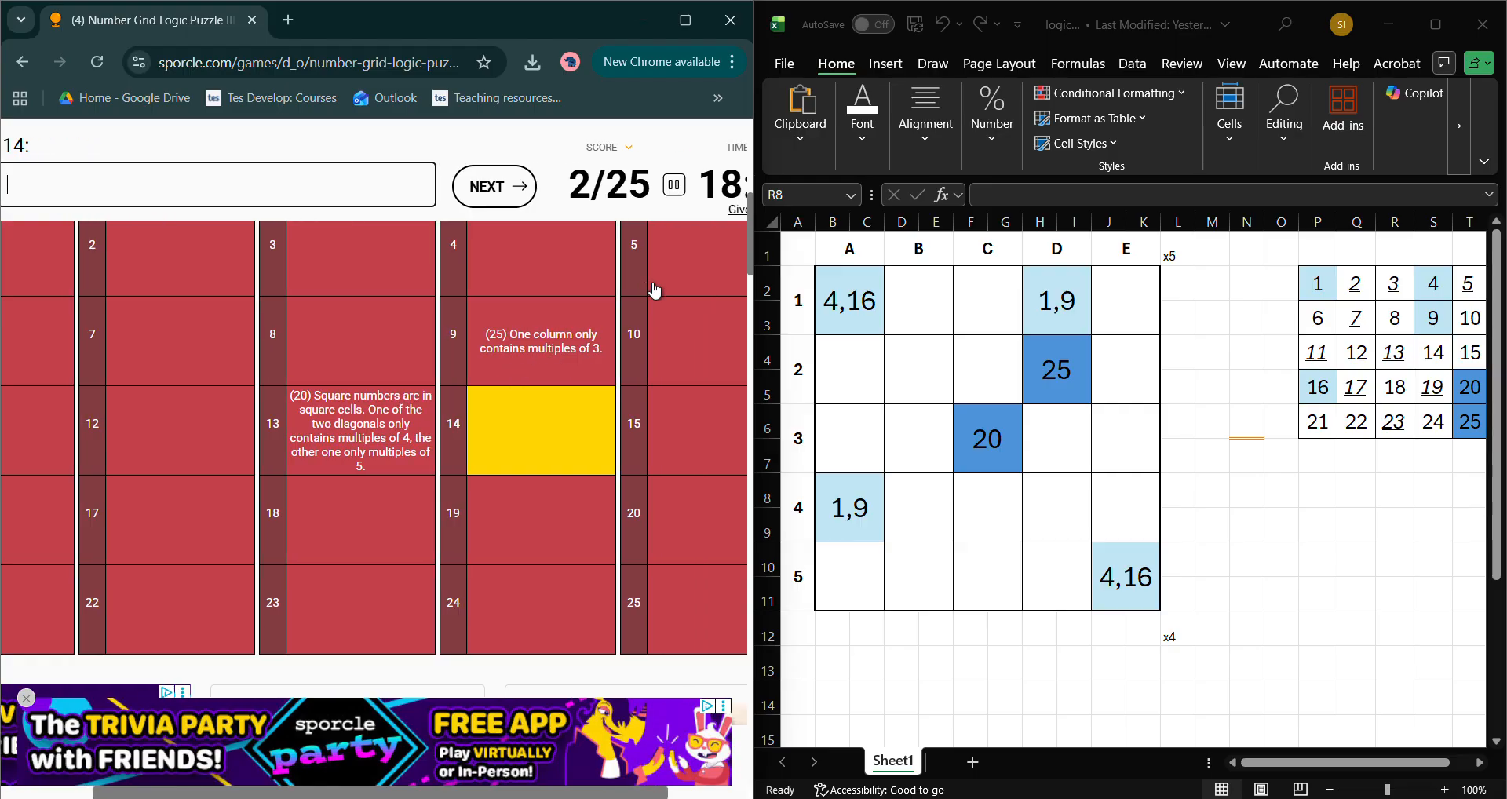
left_click(673, 184)
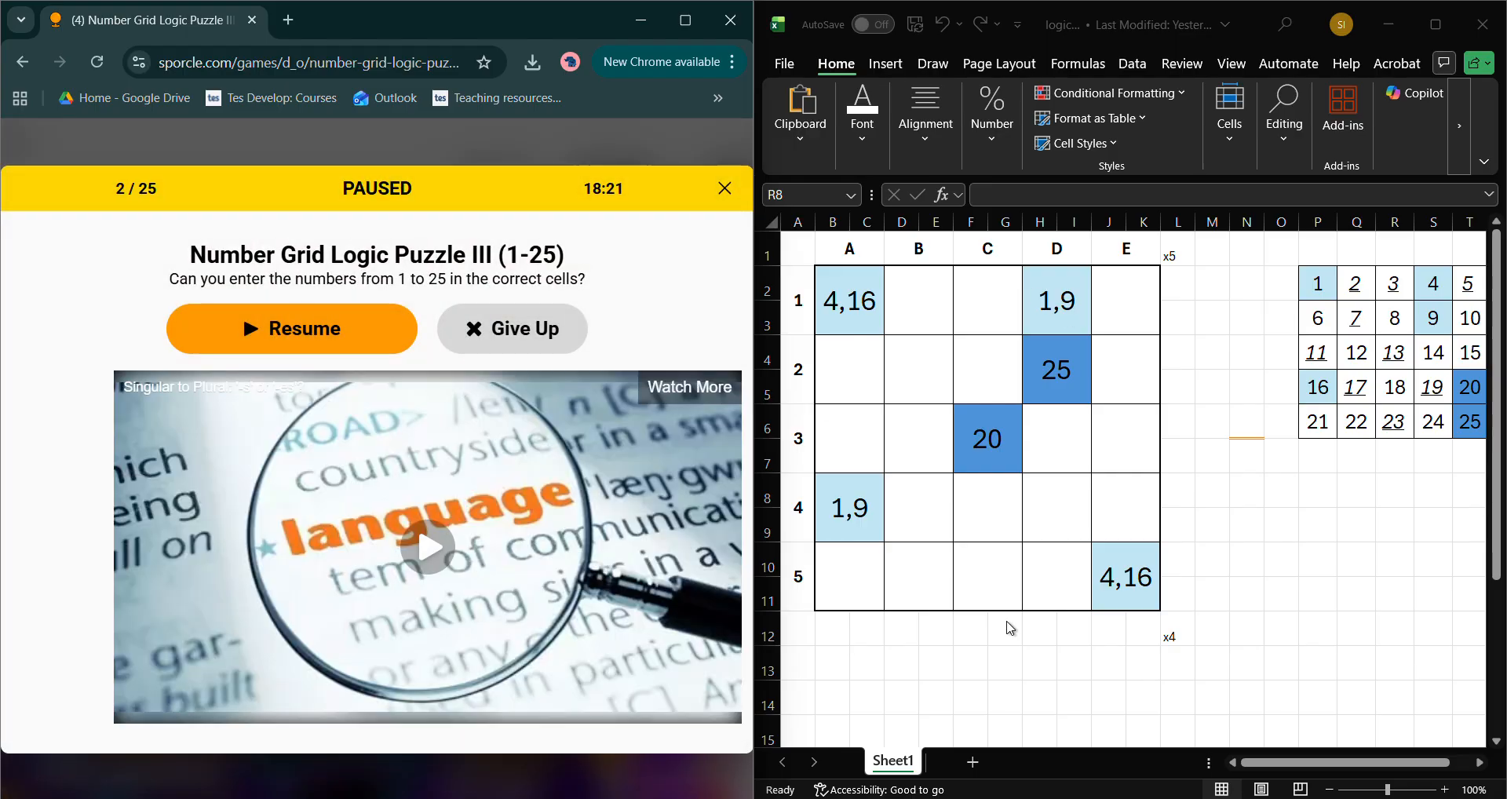
left_click(985, 632)
left_click(980, 629)
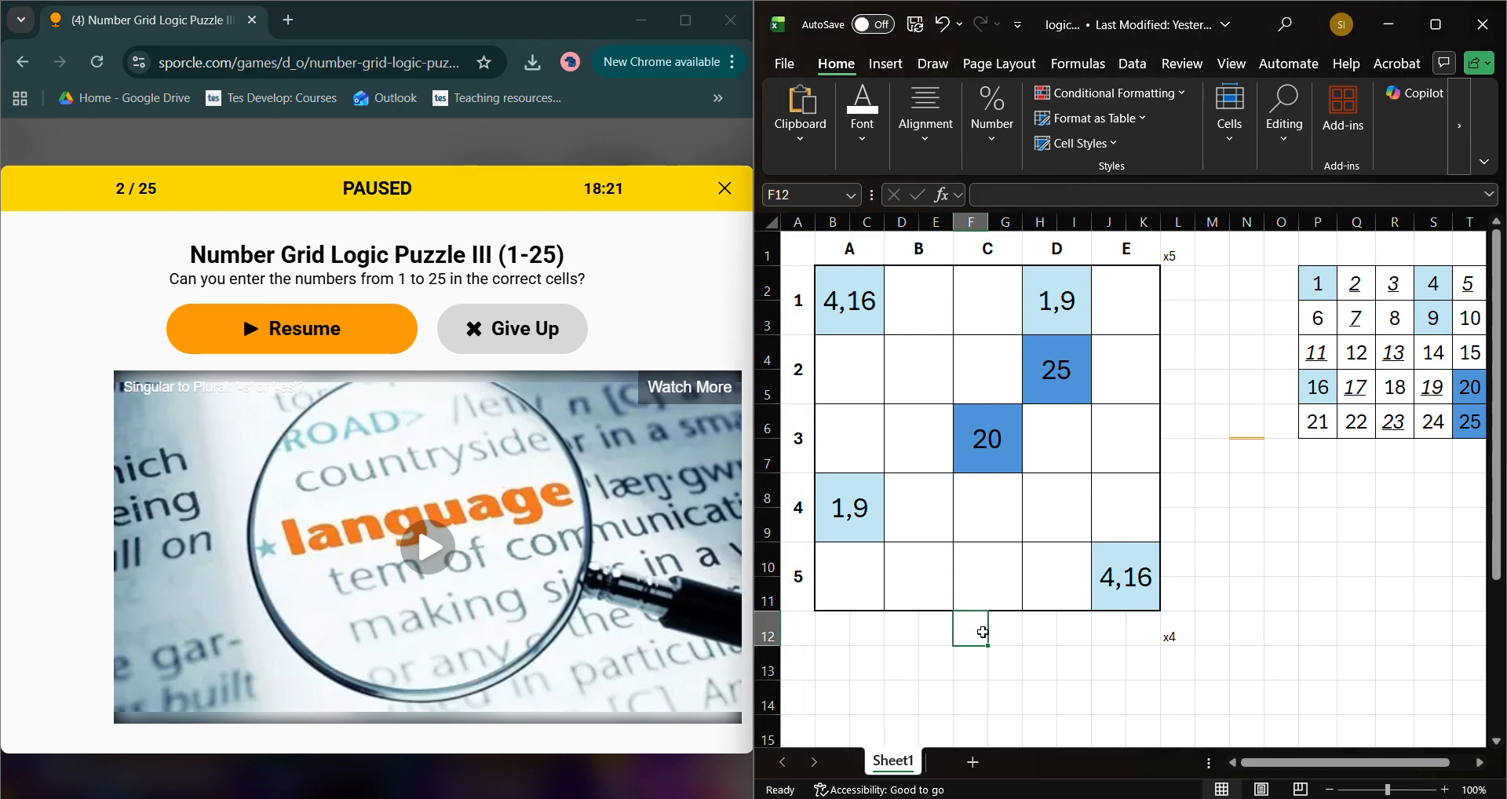
left_click_drag(850, 301, 867, 577)
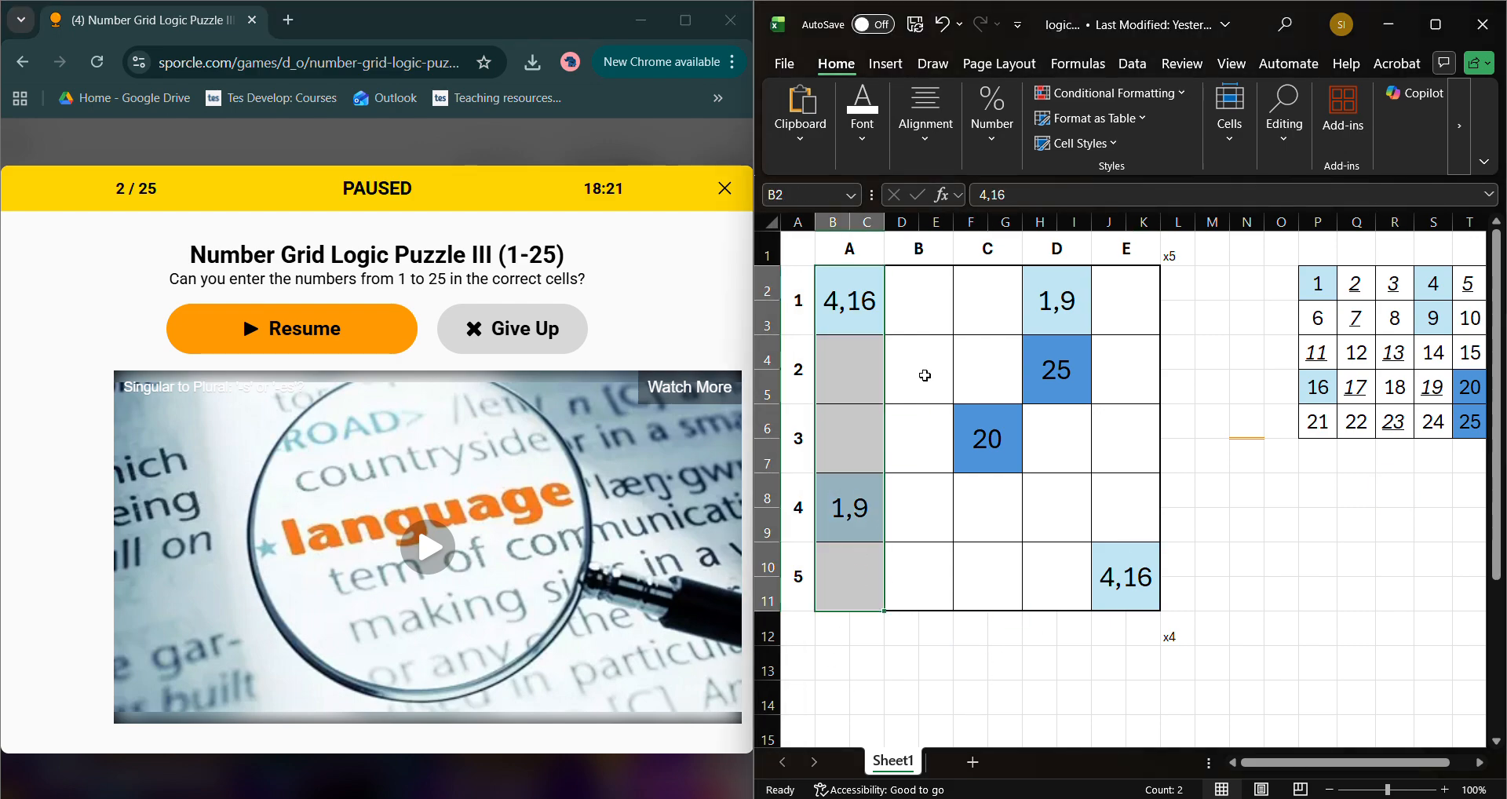
left_click_drag(919, 332, 924, 543)
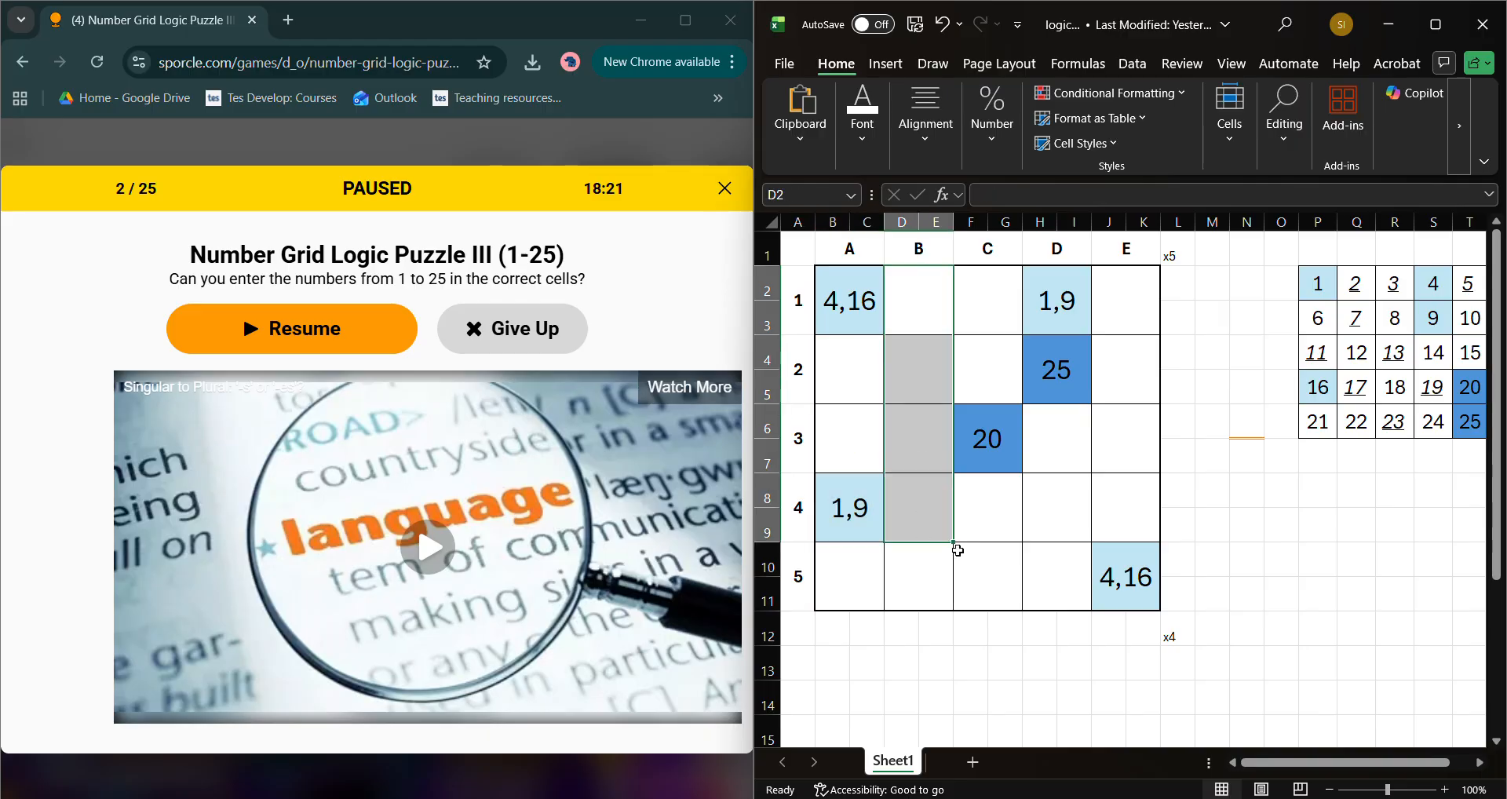
left_click(975, 554)
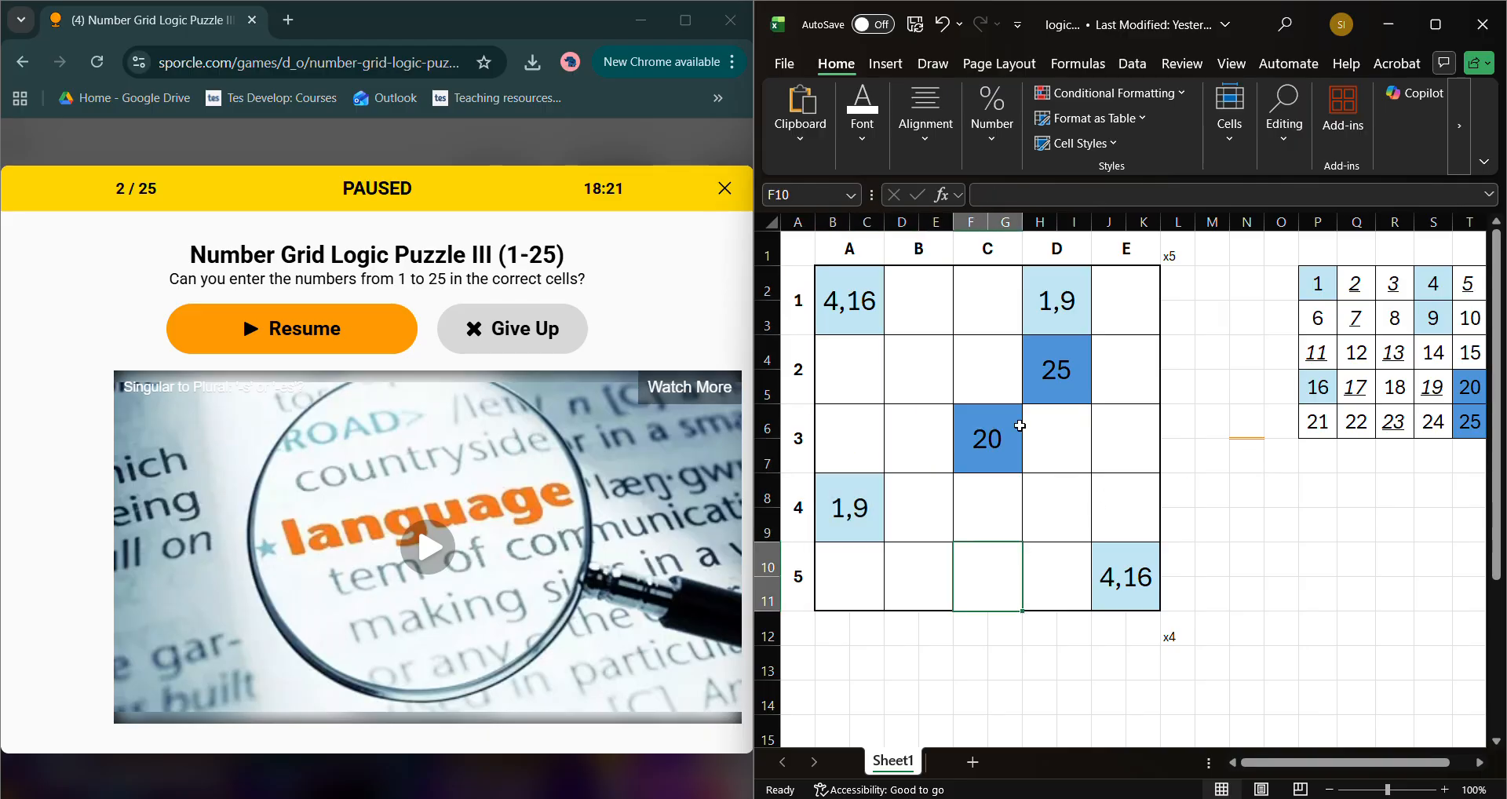
left_click(1018, 425)
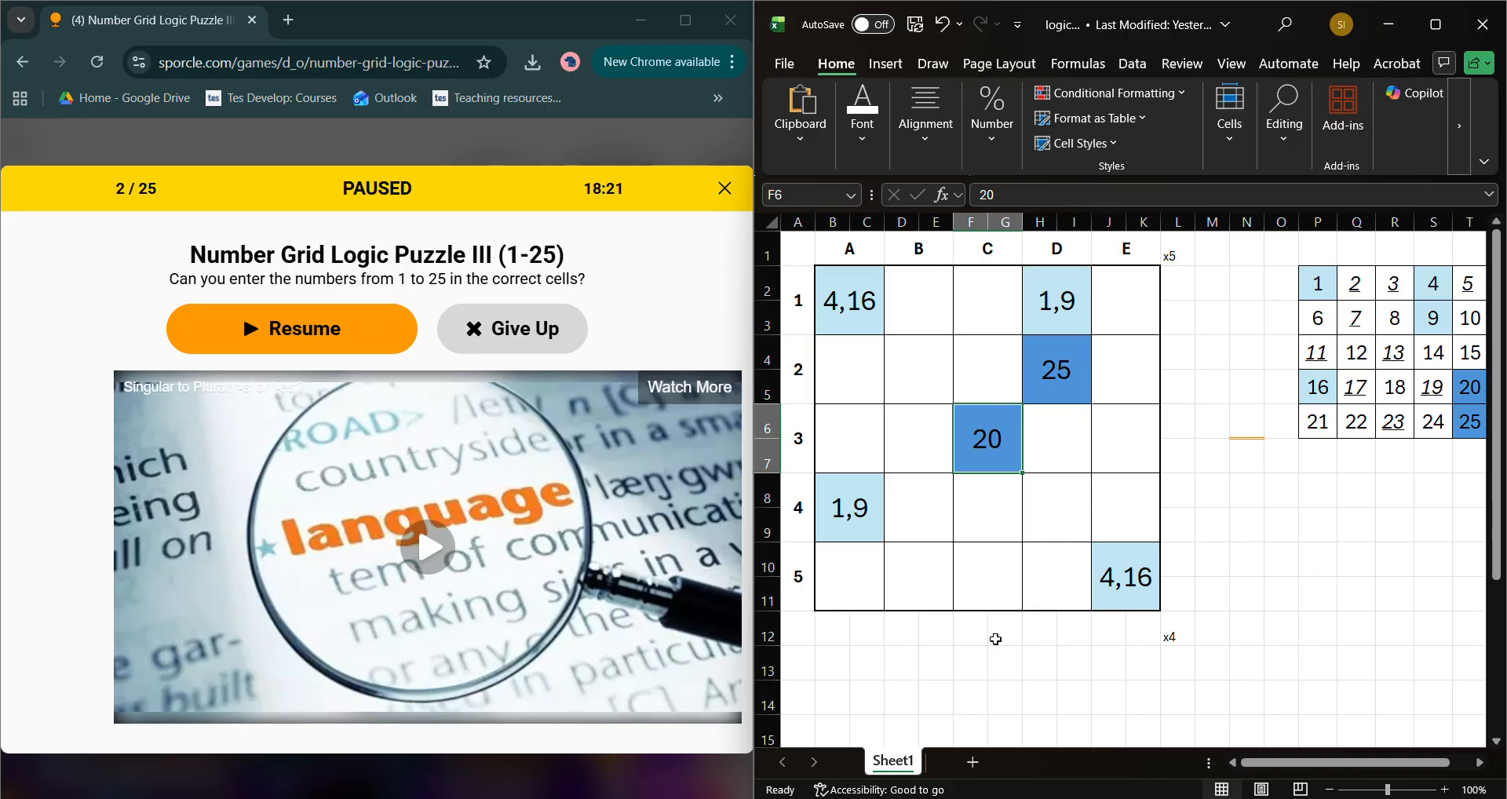
- Mark an x beneath puzzle columns D and C in cells H12 and F12
left_click(995, 639)
key("Right")
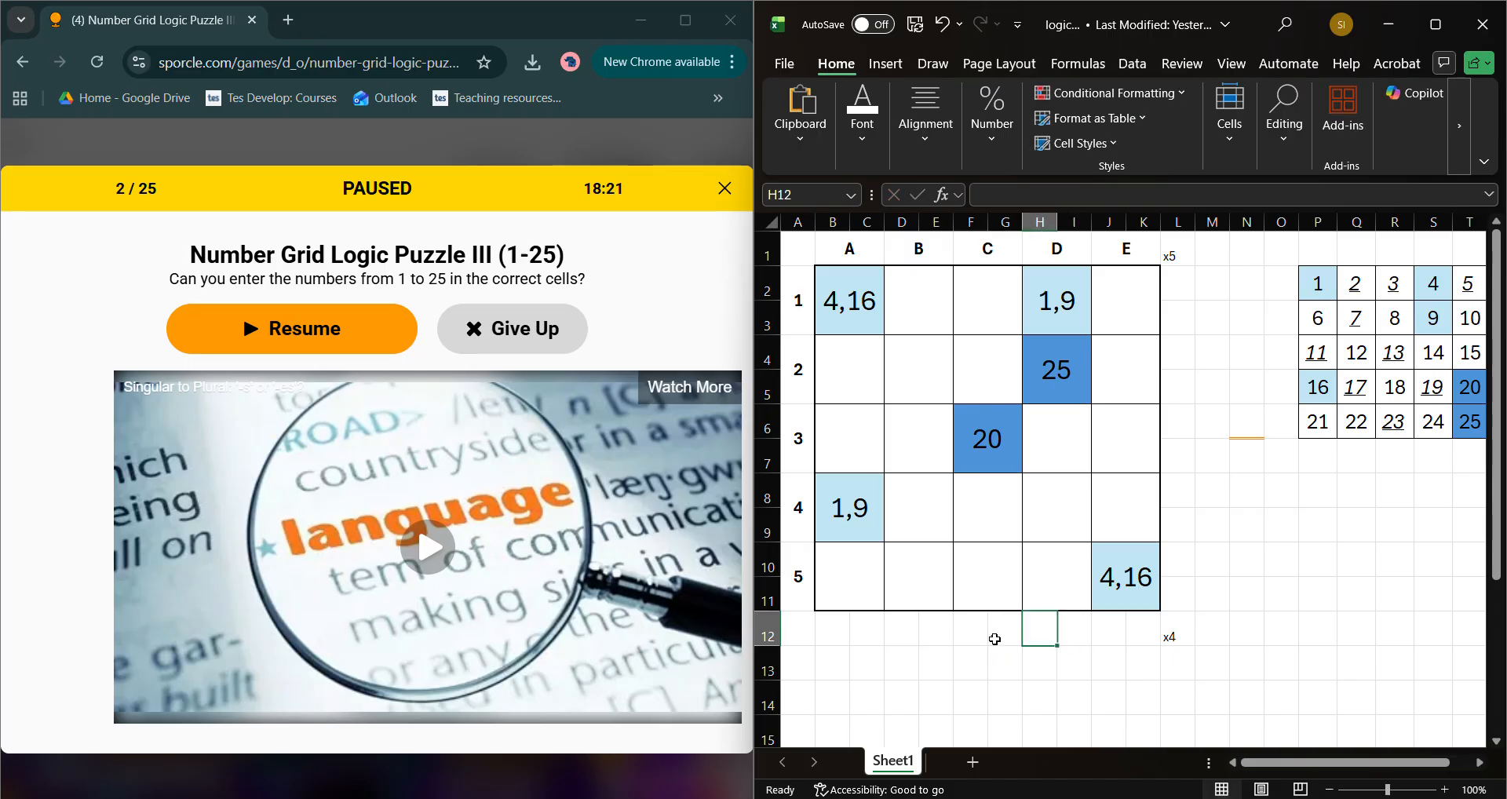
type("x")
key("Left")
key("Left")
type("x")
key("Right")
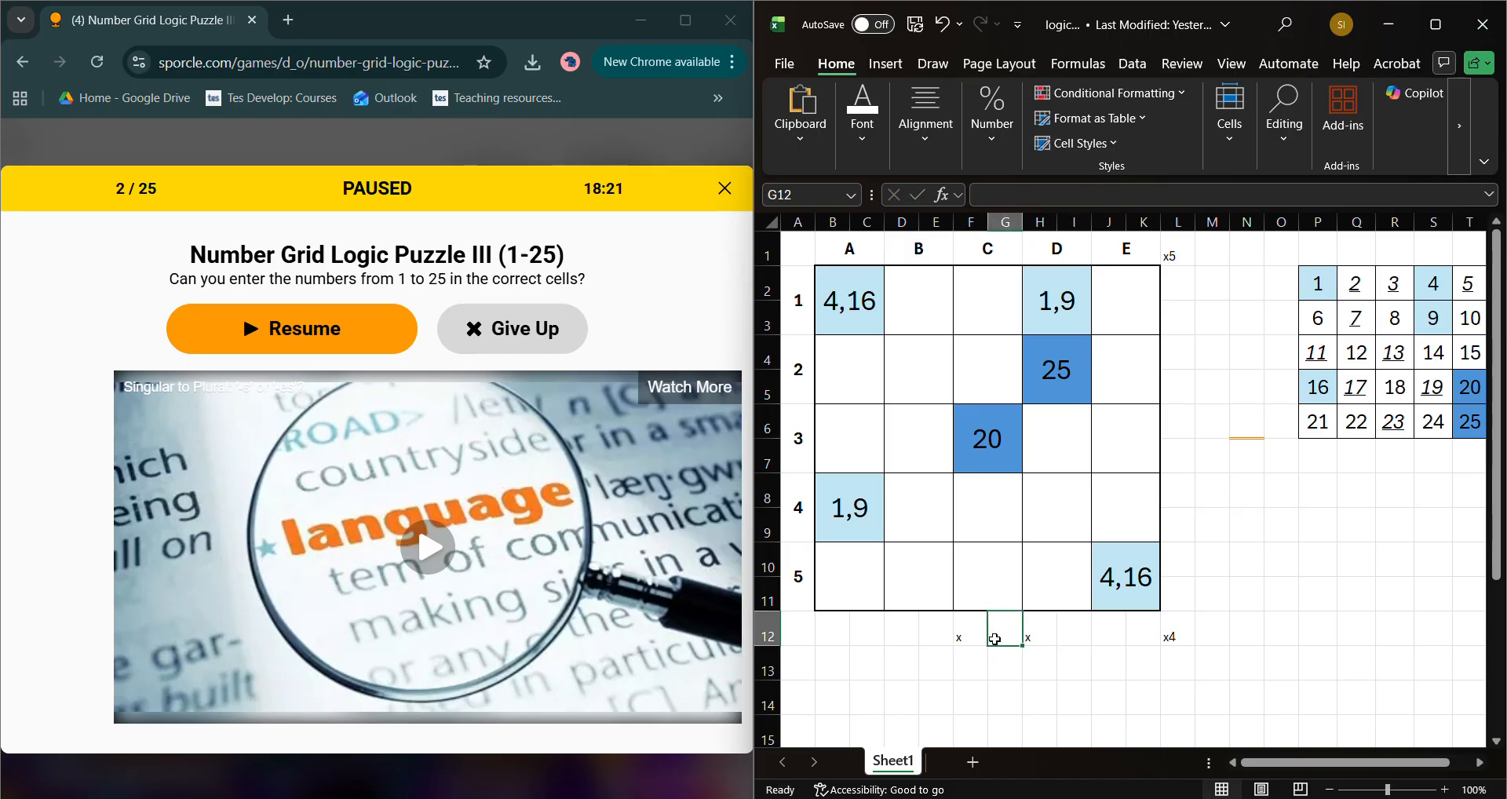
- Maximise the Excel window so the puzzle grid and the whole number list fit in view
left_click(1436, 24)
left_click(515, 588)
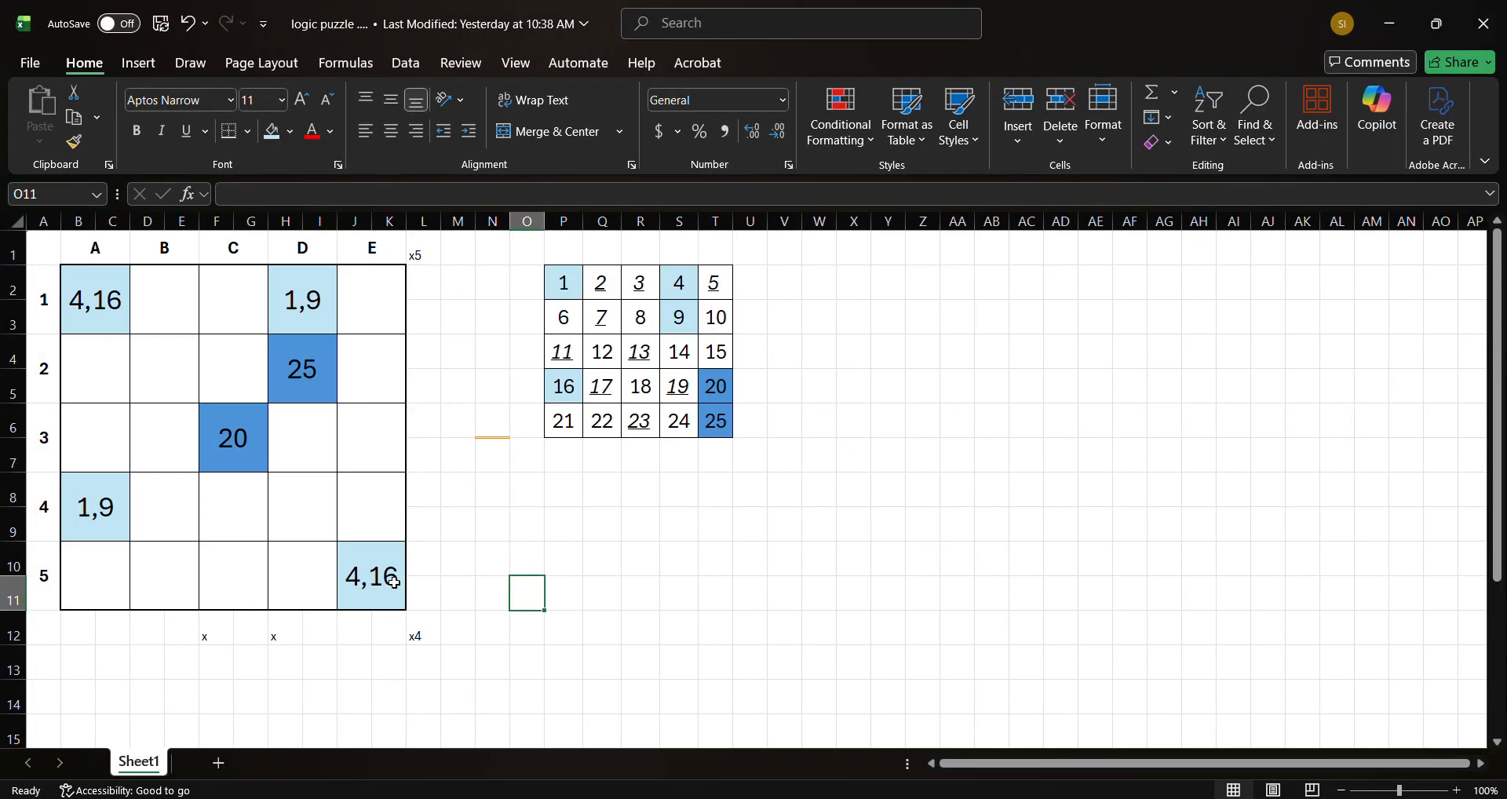
- Mark an x beneath puzzle columns E and A in cells J12 and B12
left_click(369, 631)
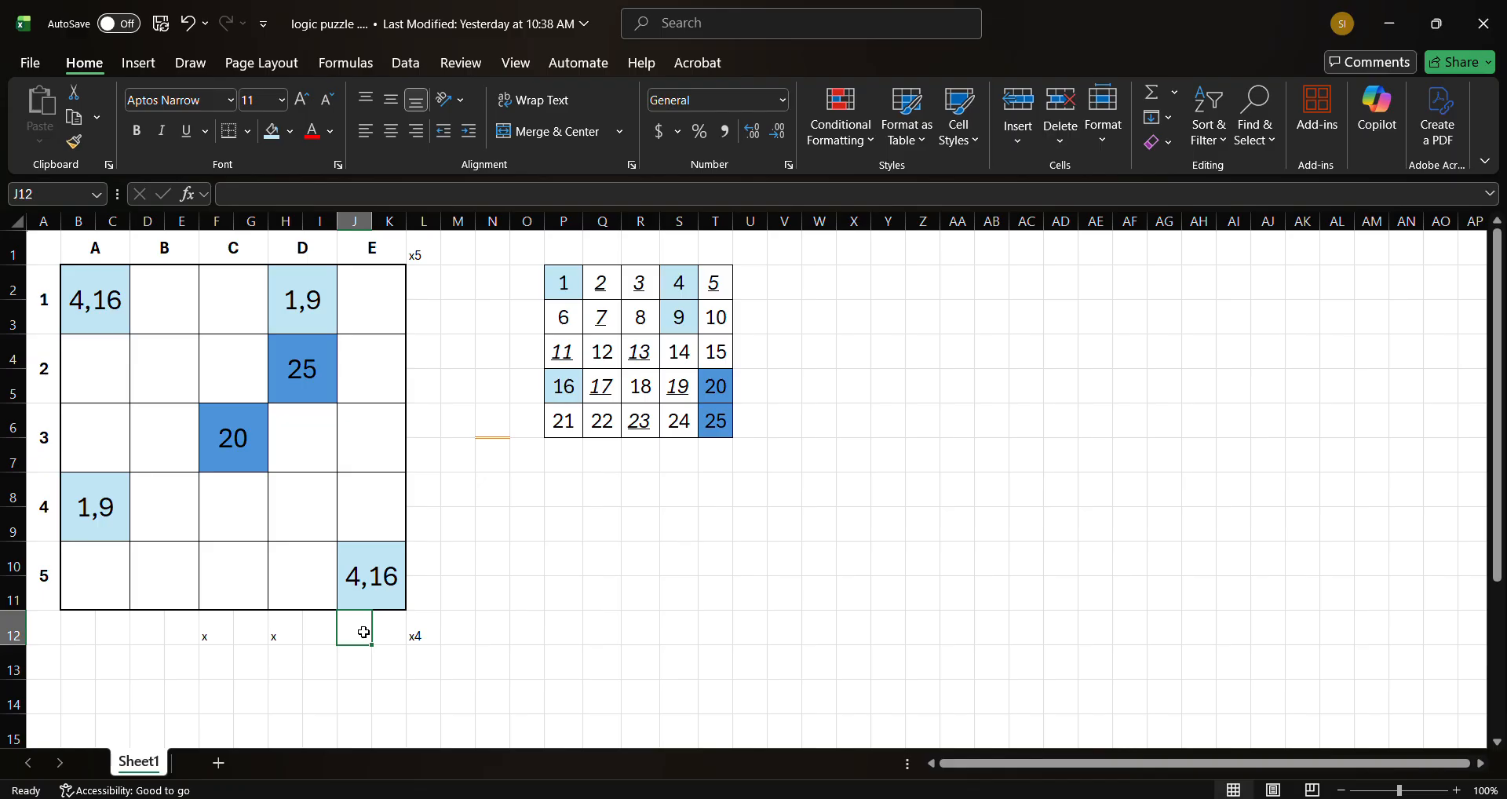
type("x")
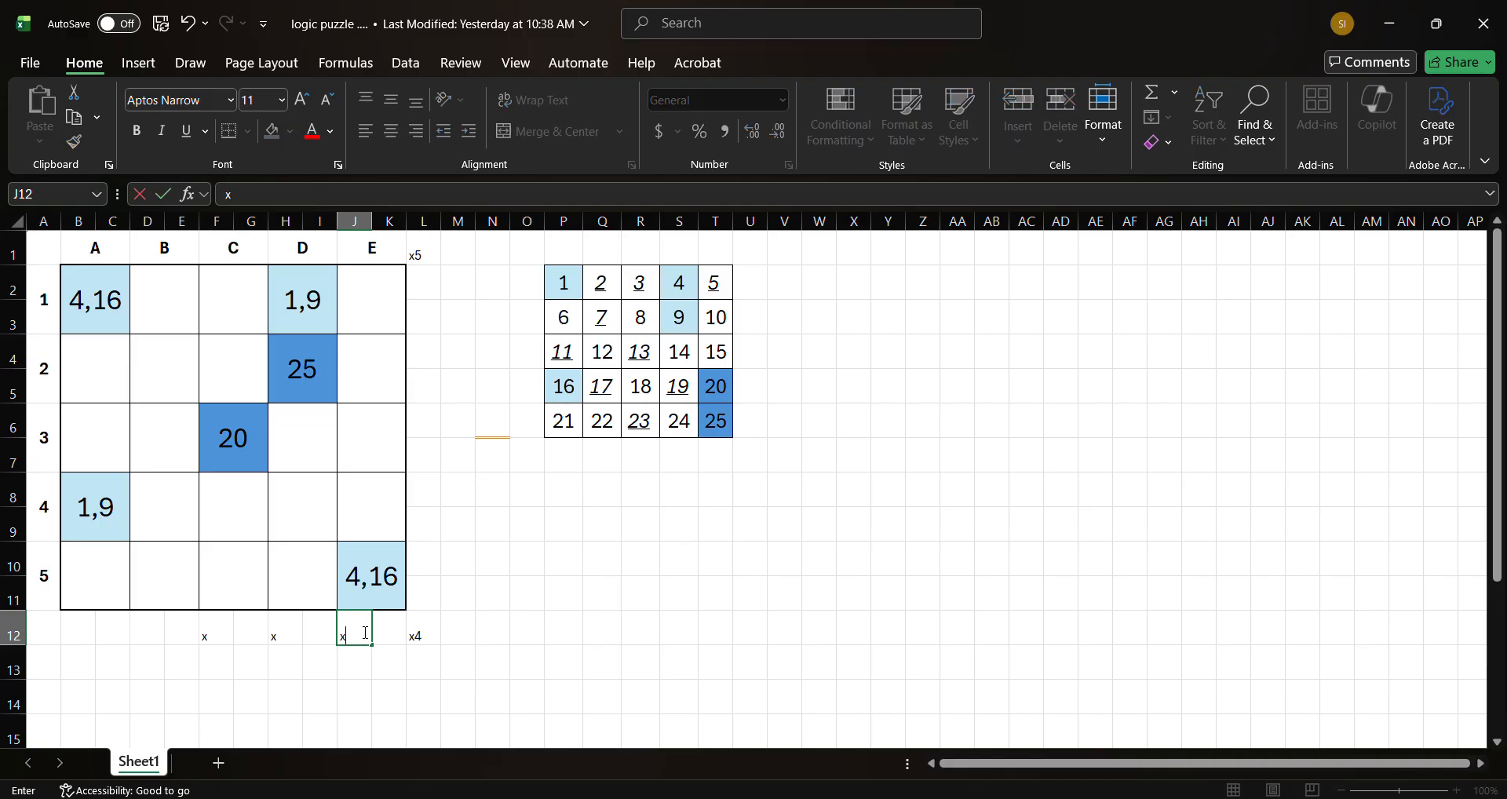
left_click(72, 619)
type("x")
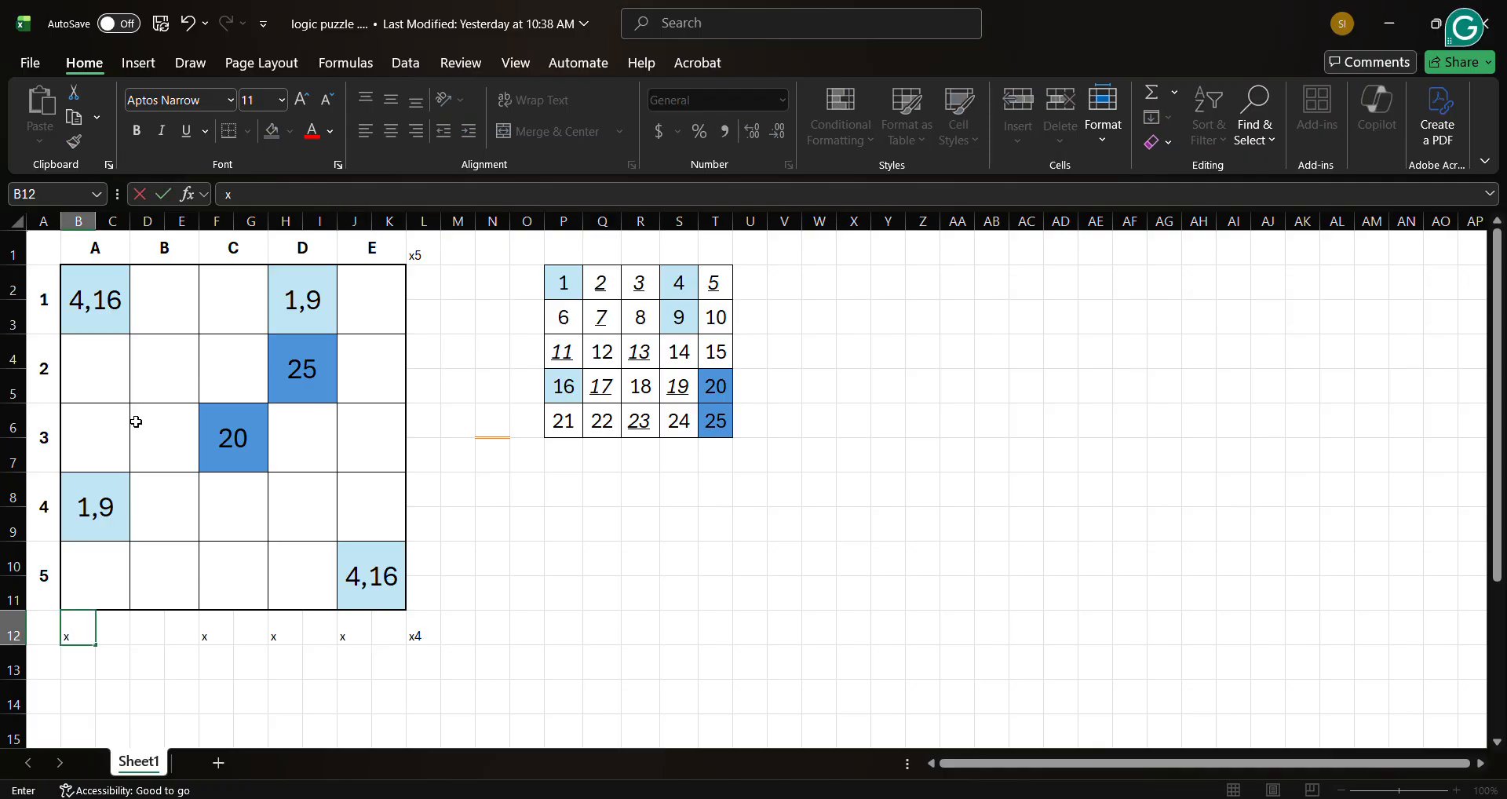
- Enter the note 3x in cell D12 beneath puzzle column B
left_click(148, 634)
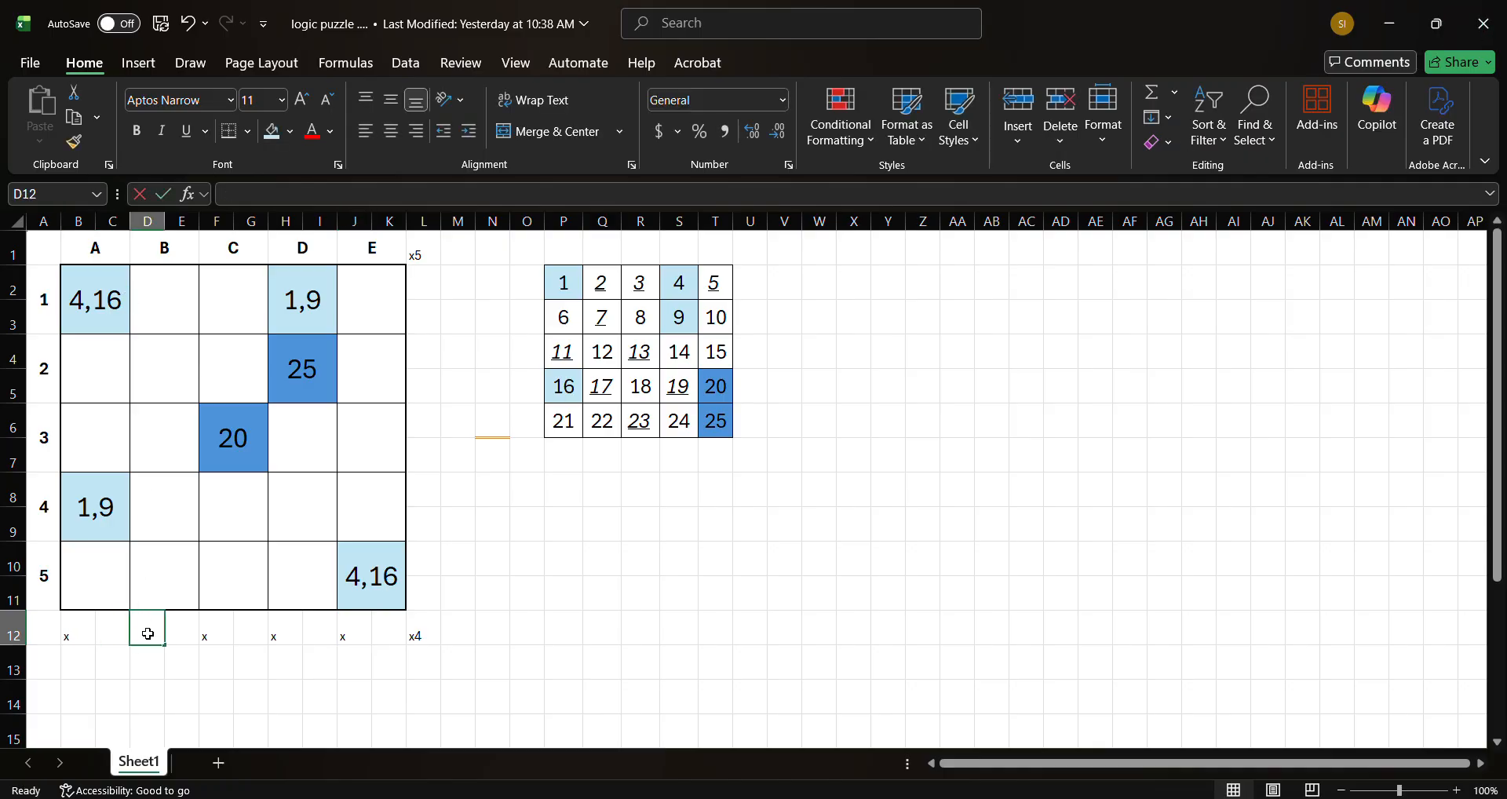
type("3x")
key("Return")
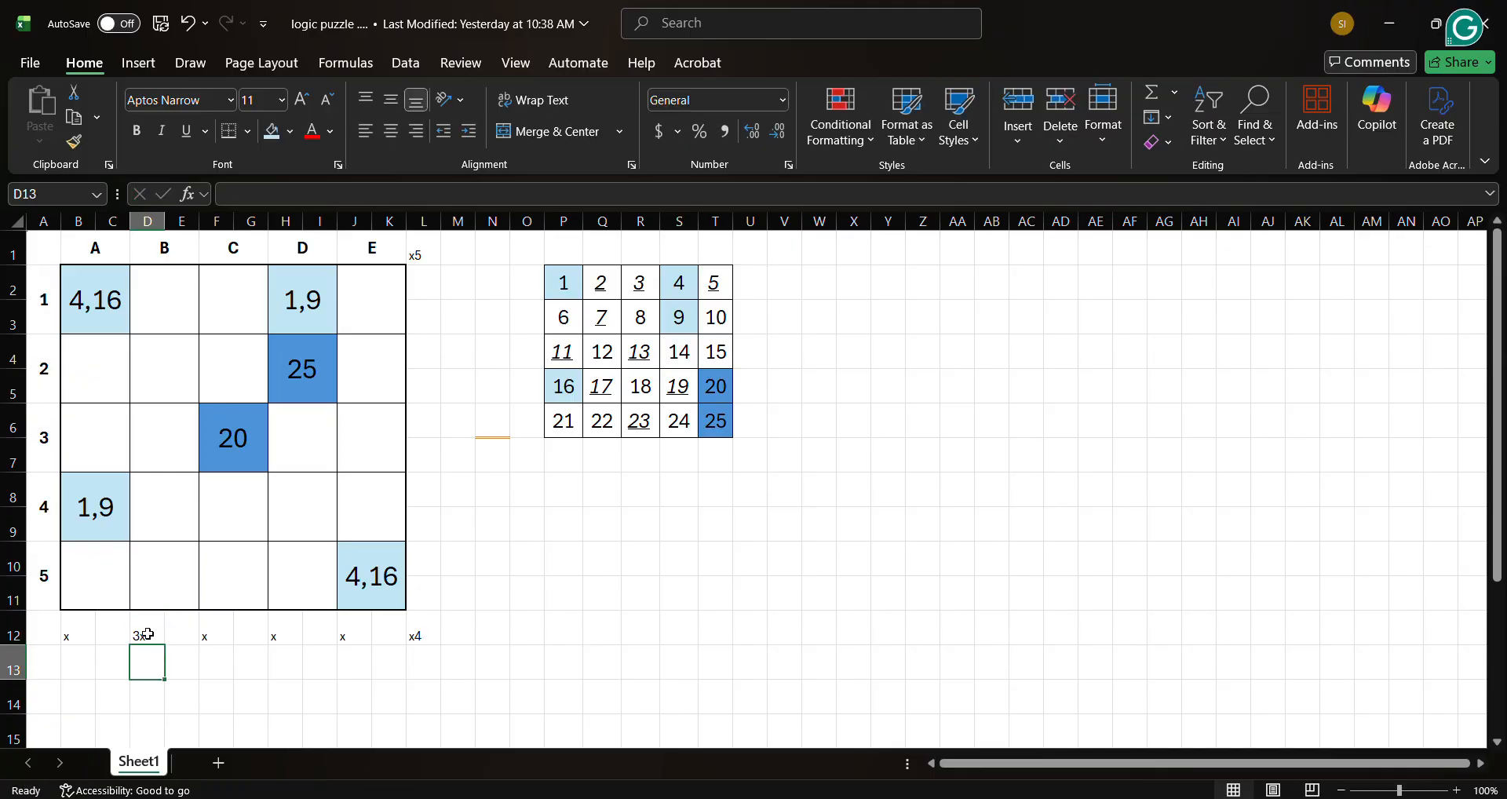
- Delete the x marks in cells B12, F12, H12 and J12 beneath the puzzle grid
left_click(93, 634)
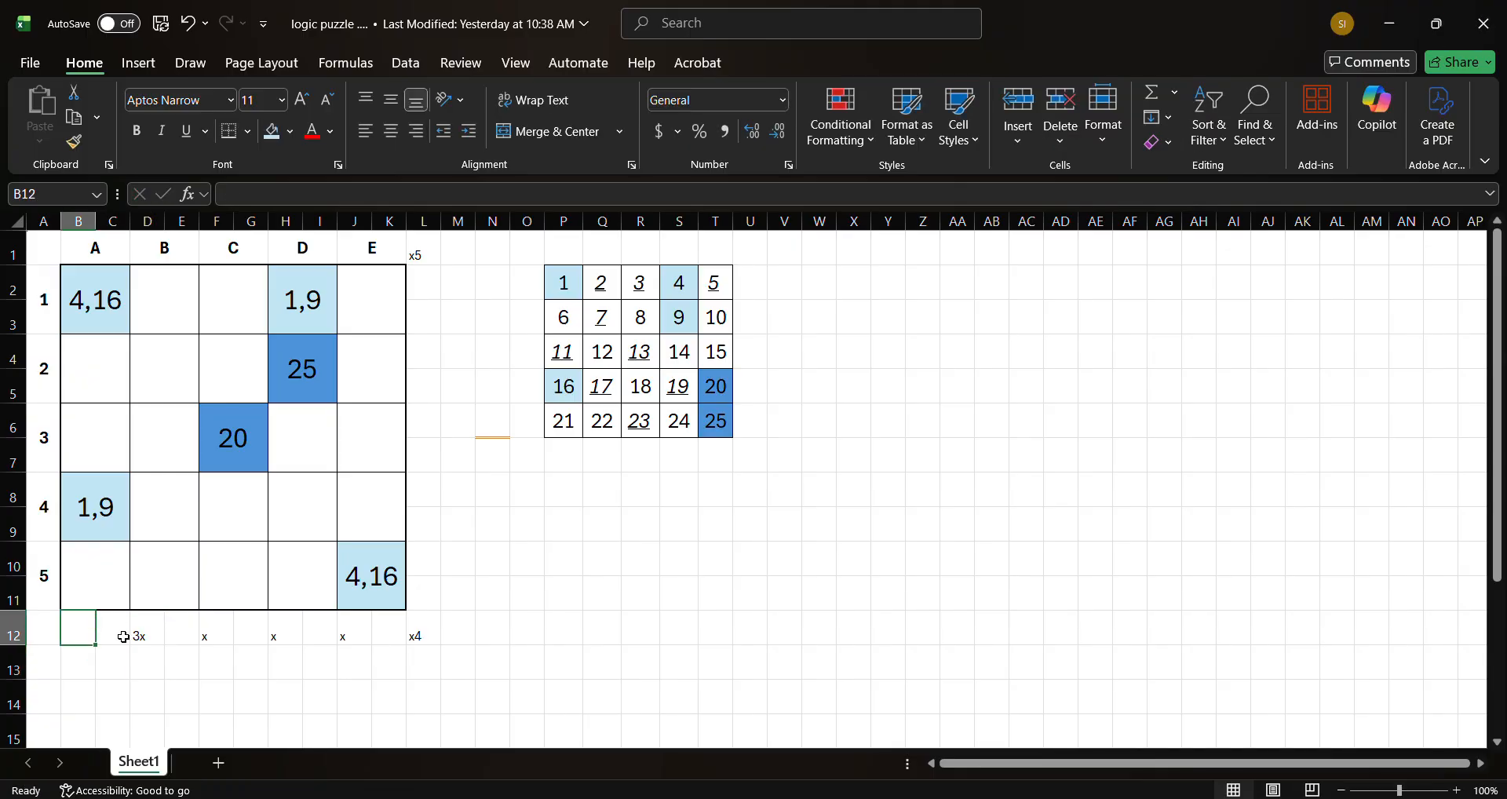
left_click(207, 633)
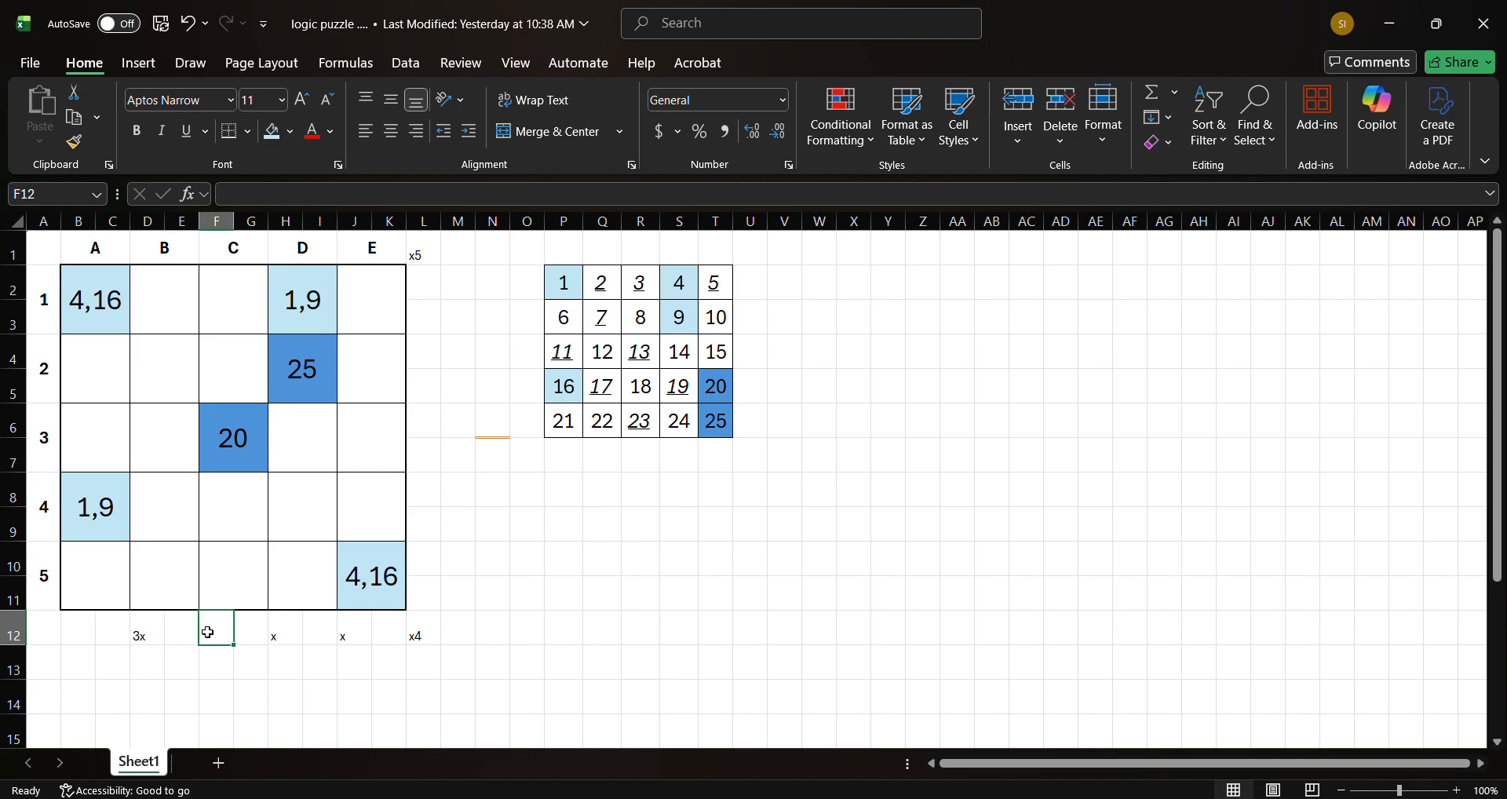
key("Right")
key("Right")
key("Right")
key("Delete")
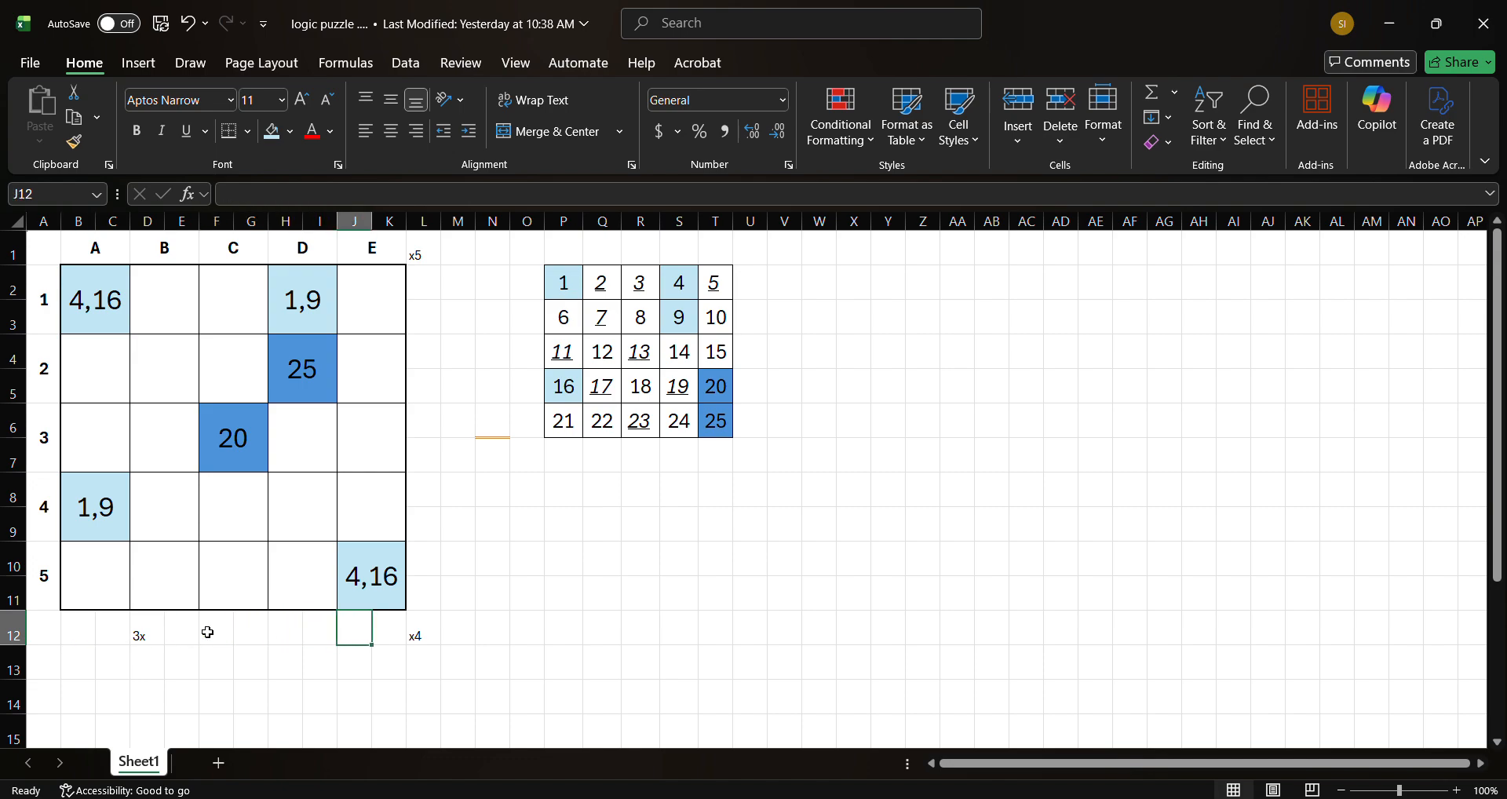
- List the multiples of three as 3,6,9,12,15,18,21,24 in cell P8 below the number list
left_click(562, 492)
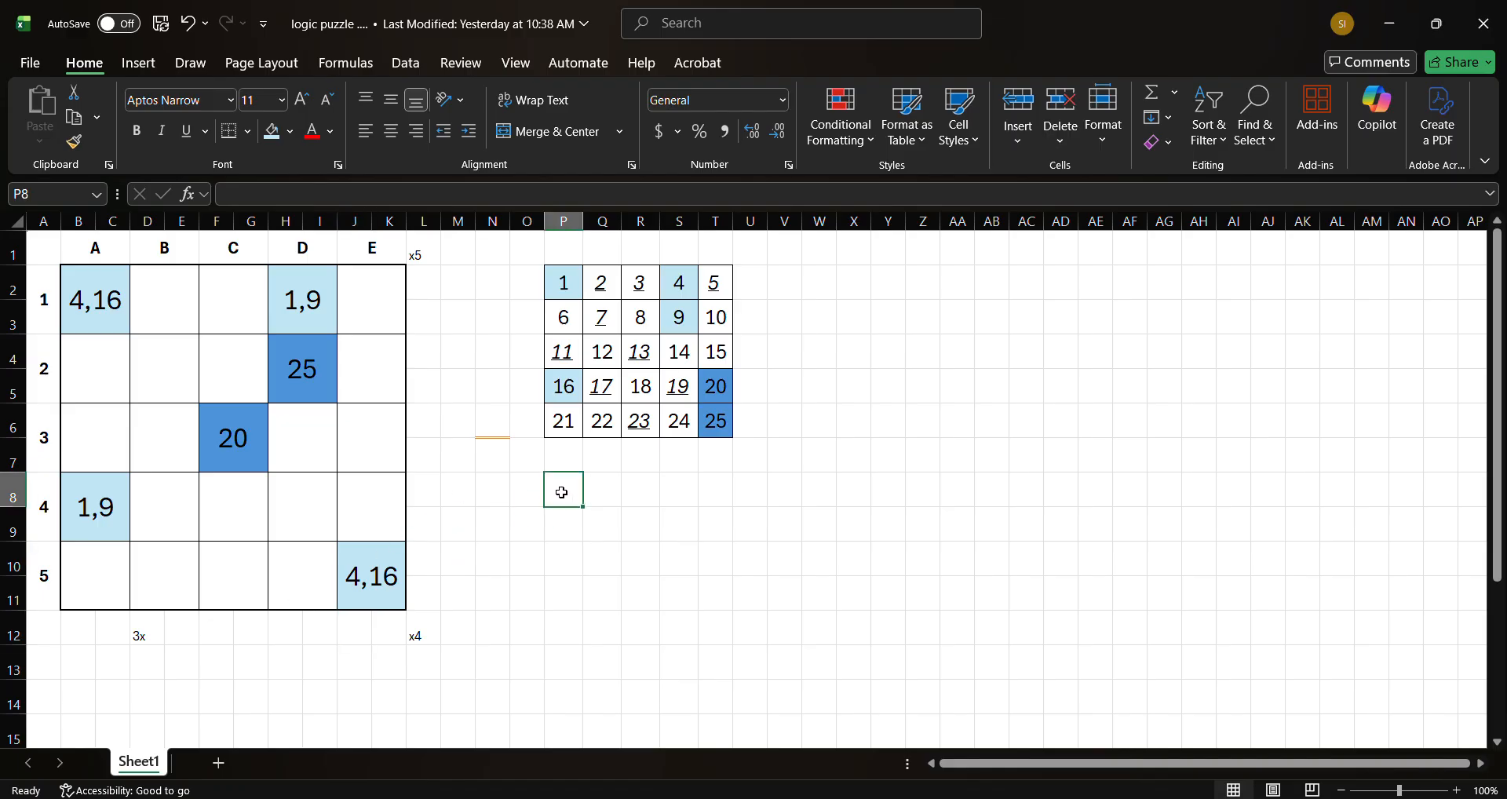
type("3,6,9,12,15,18,21,24")
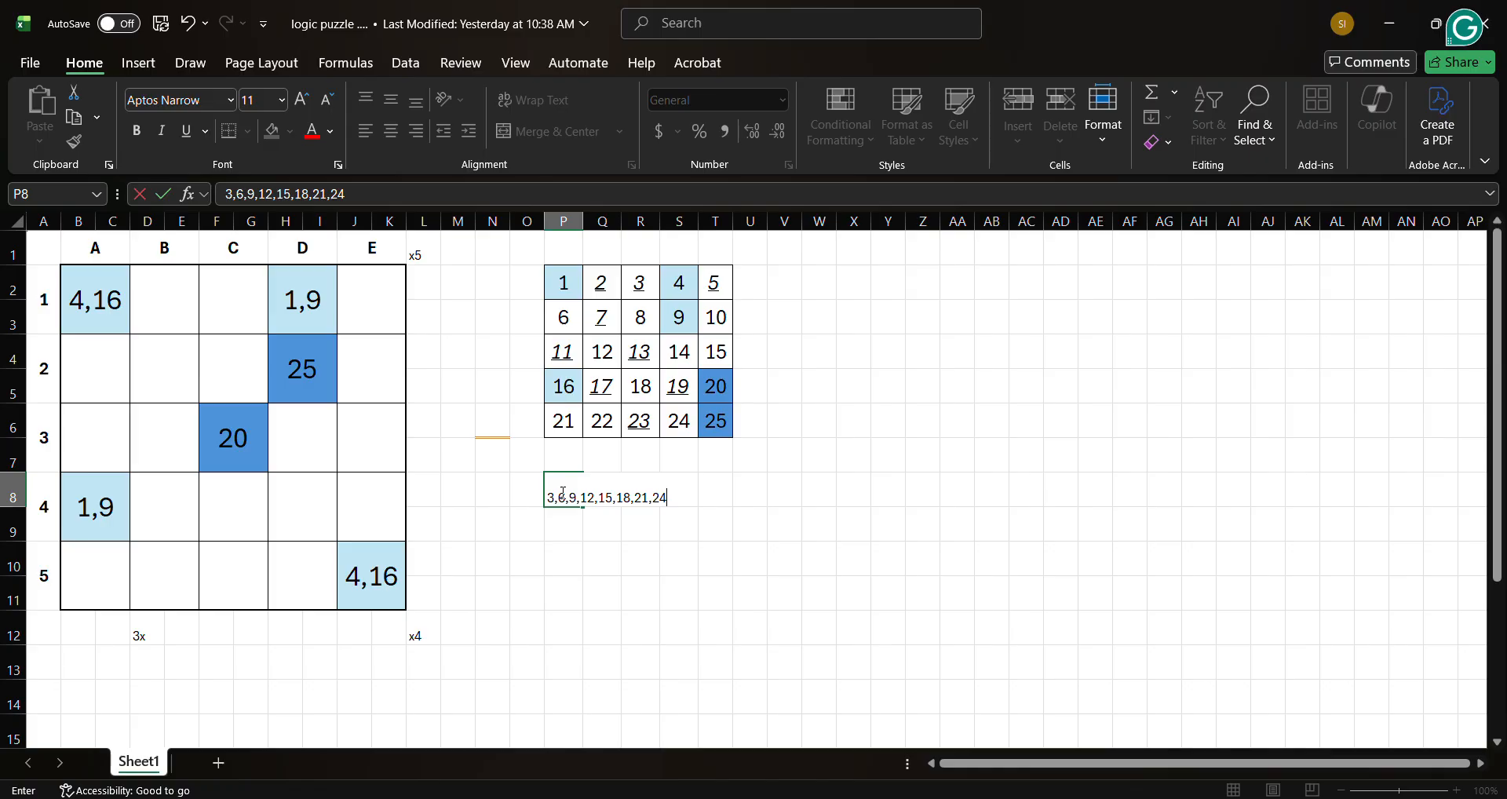
key("Return")
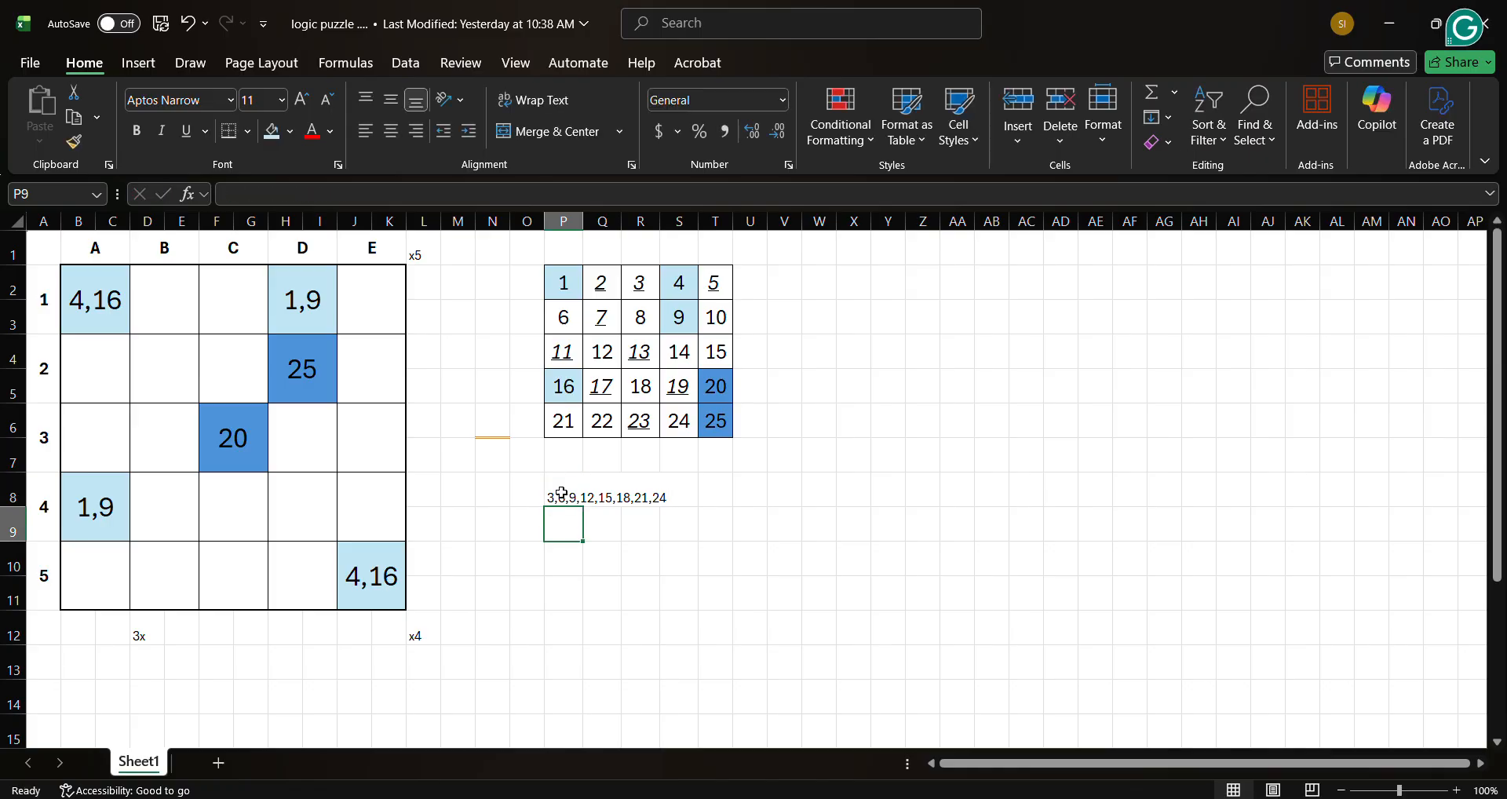
- List the multiples of four as 4,8,12,16,20,24 in cell P9
type("4")
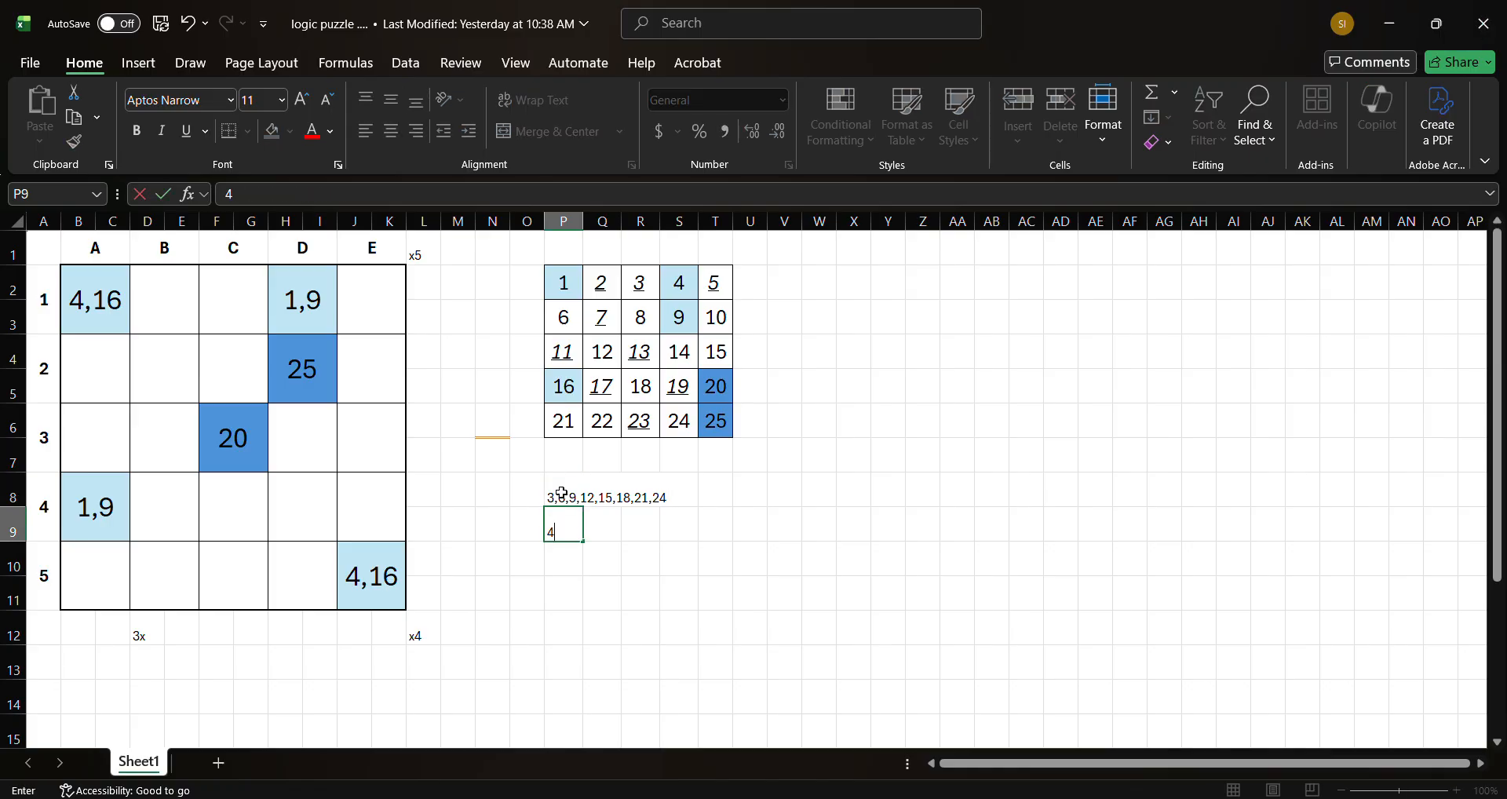
type(",8,12,16,20,24")
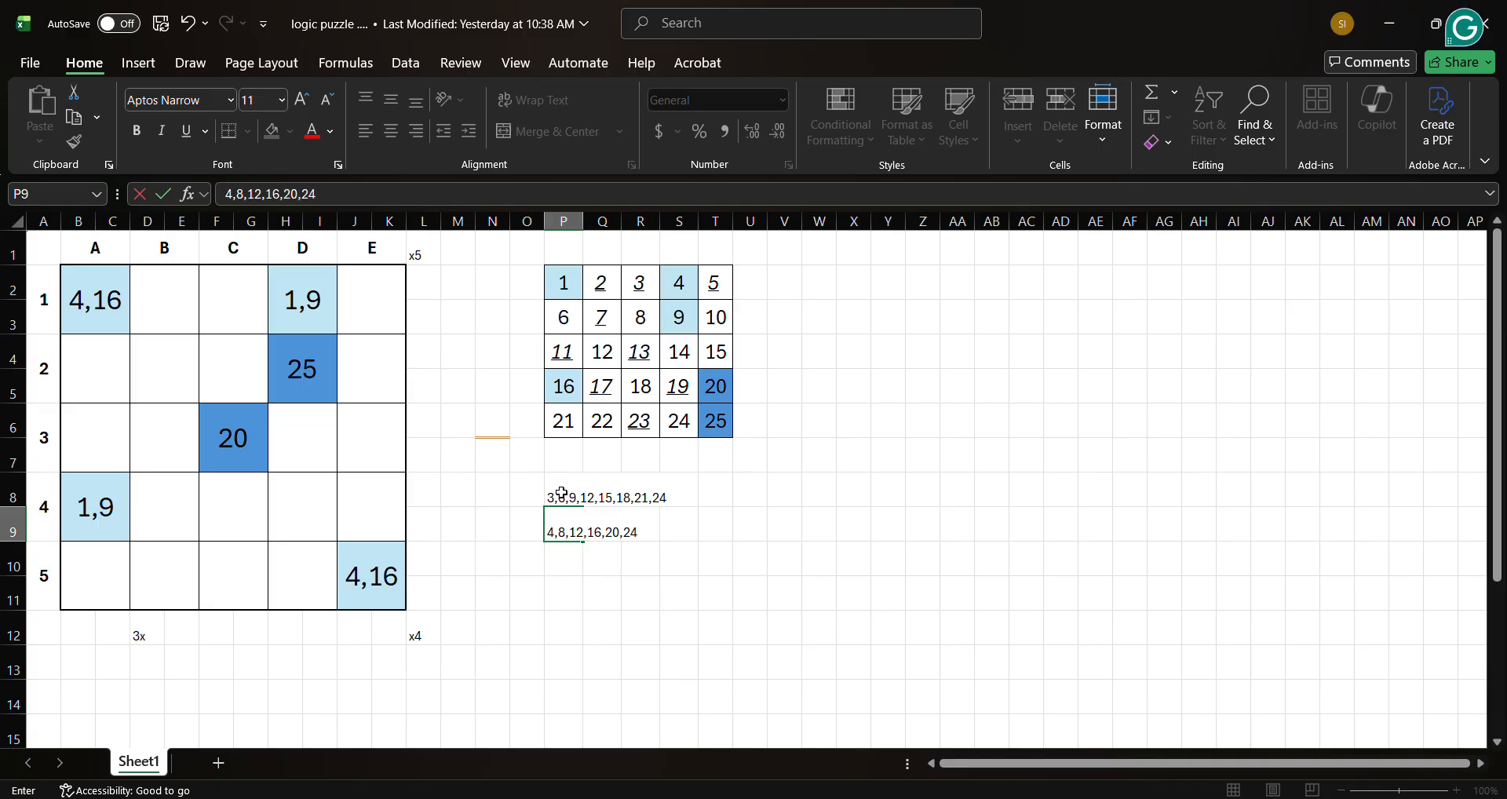
key("Return")
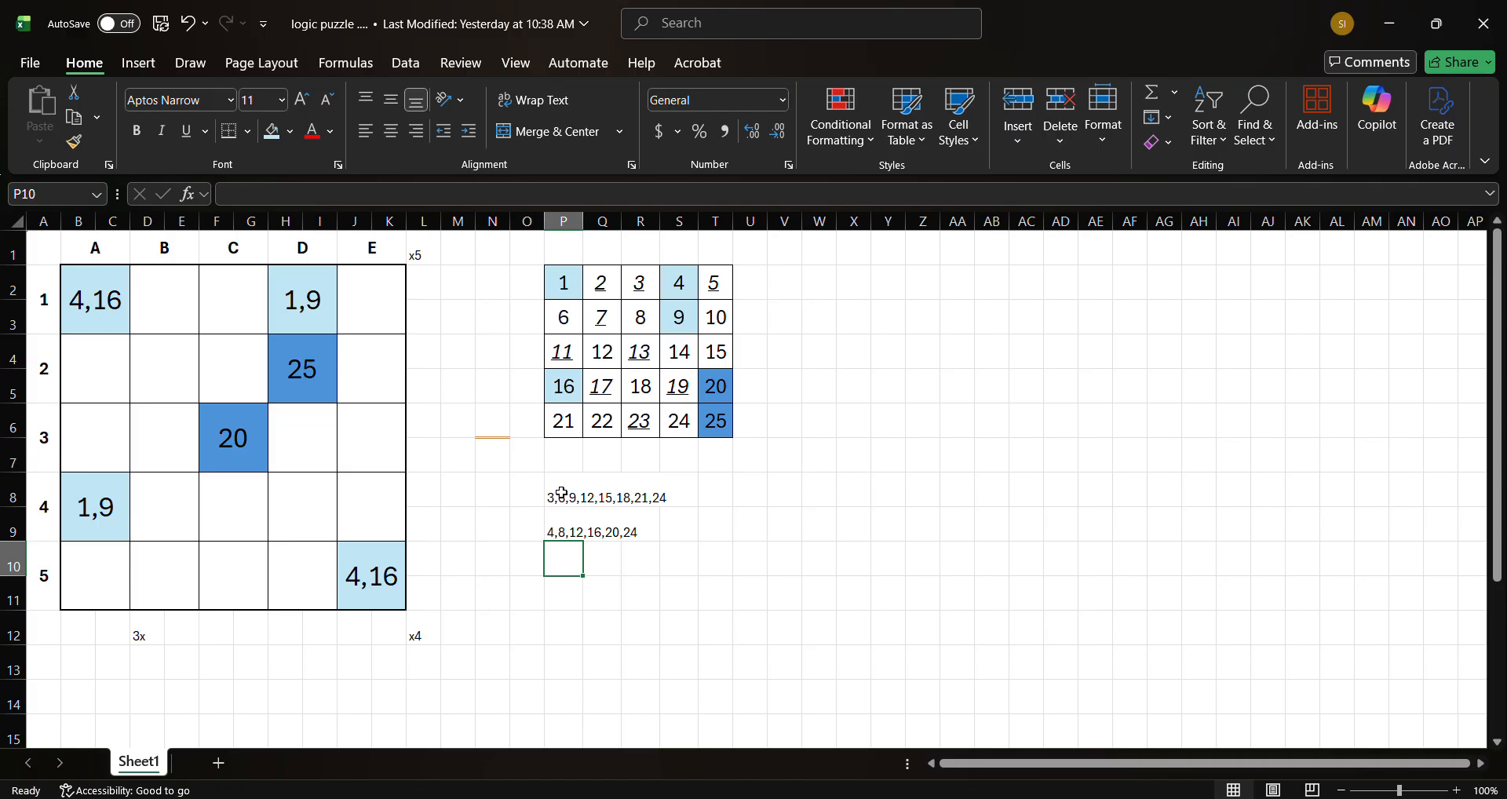
- List the multiples of five as 5,10,15,20,25 in cell P10
type("5,")
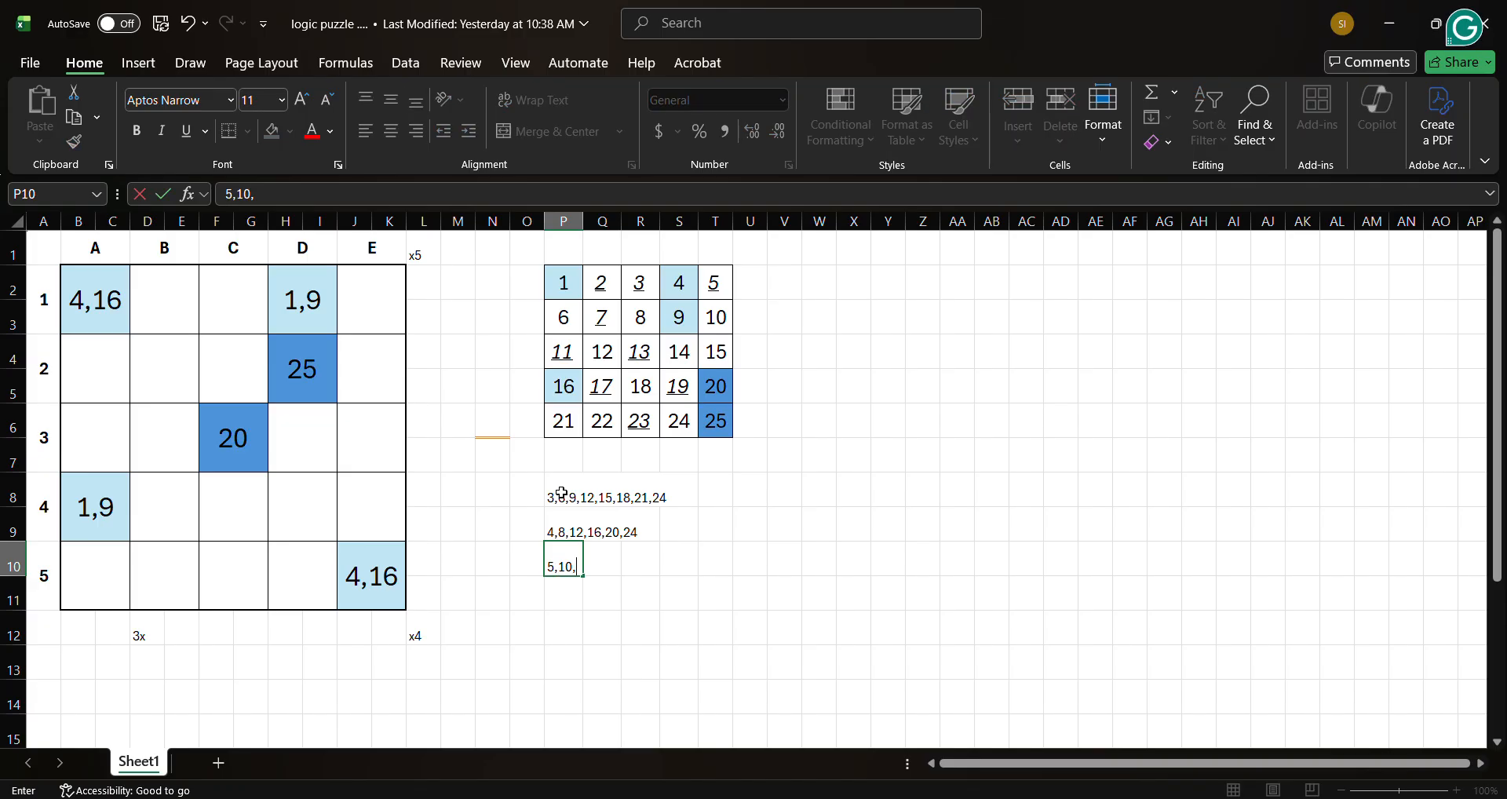
type("10,15,20,")
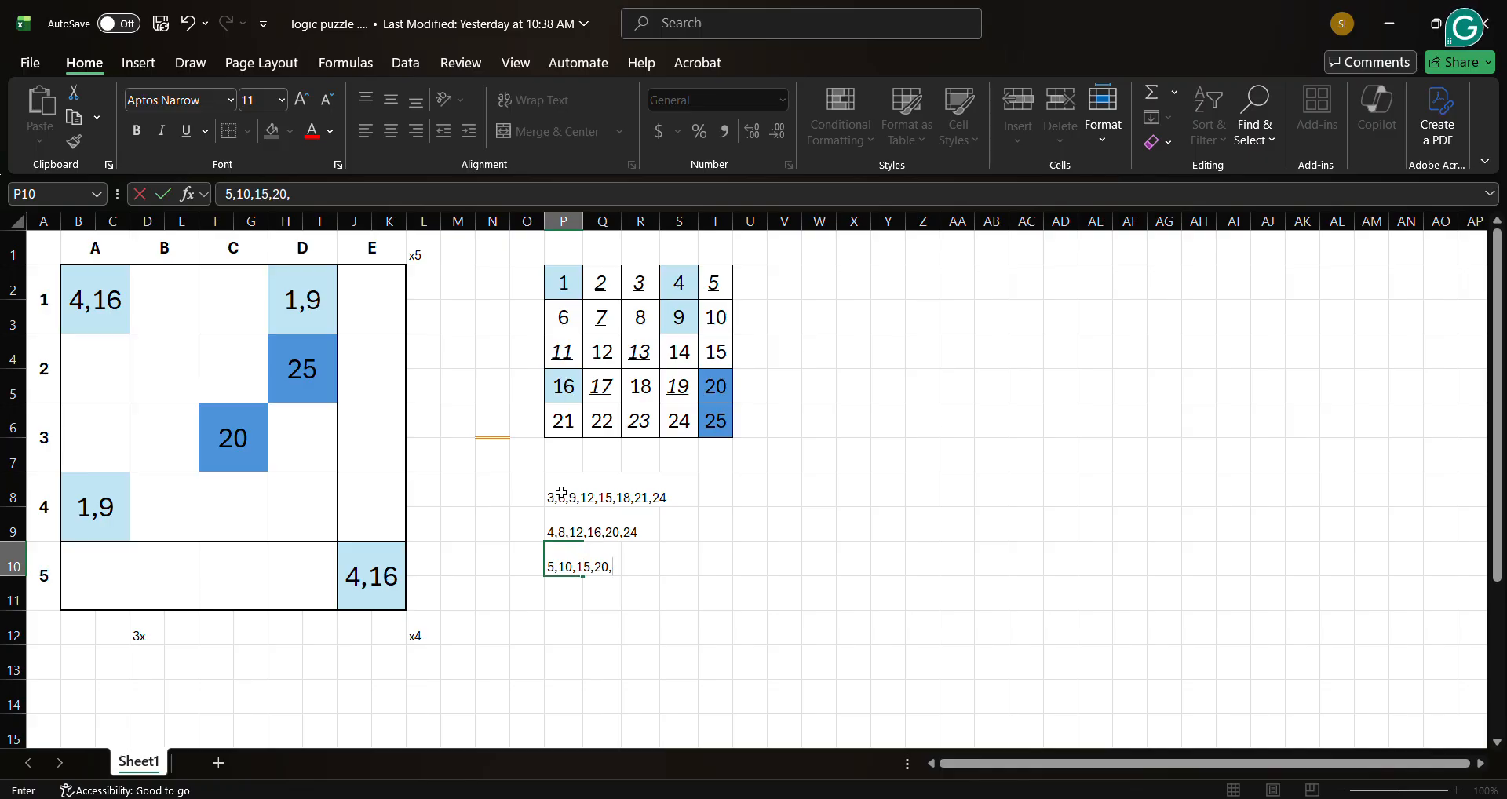
type("25")
key("Return")
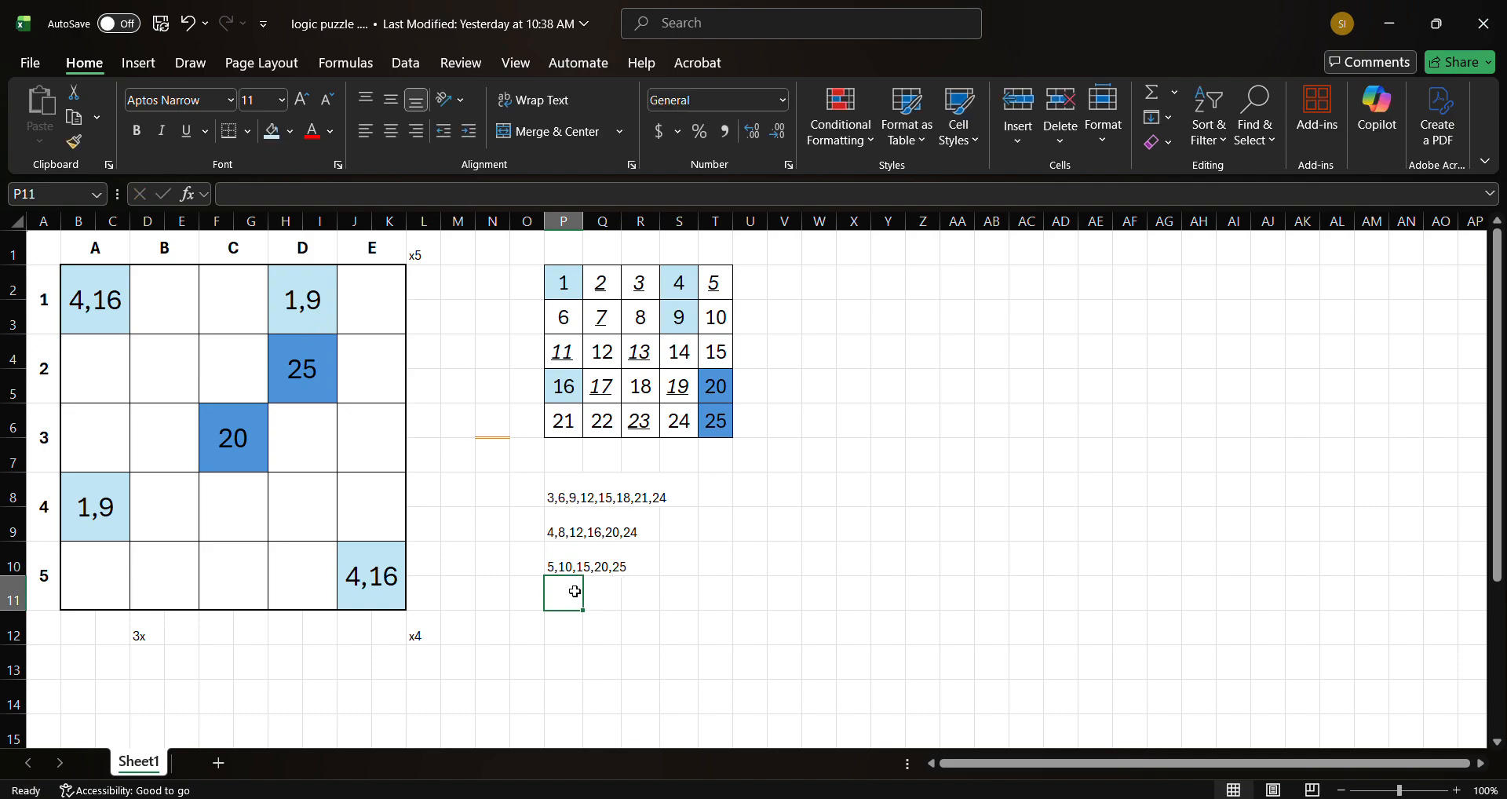
- Enter the candidates 5,10,15 in puzzle cell E1 and shade it light blue
left_click(365, 294)
left_click(88, 567)
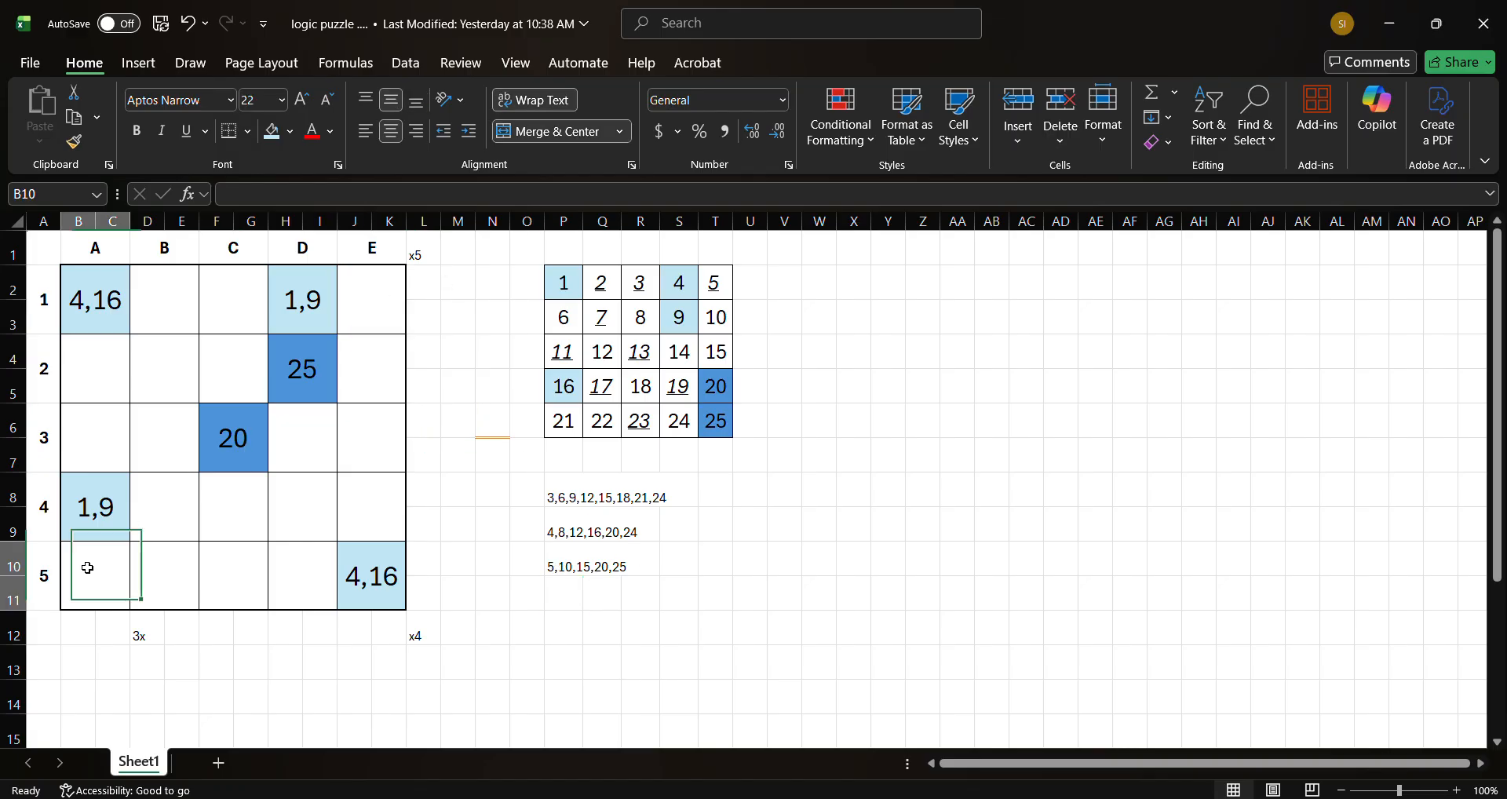
left_click(149, 521)
left_click(381, 306)
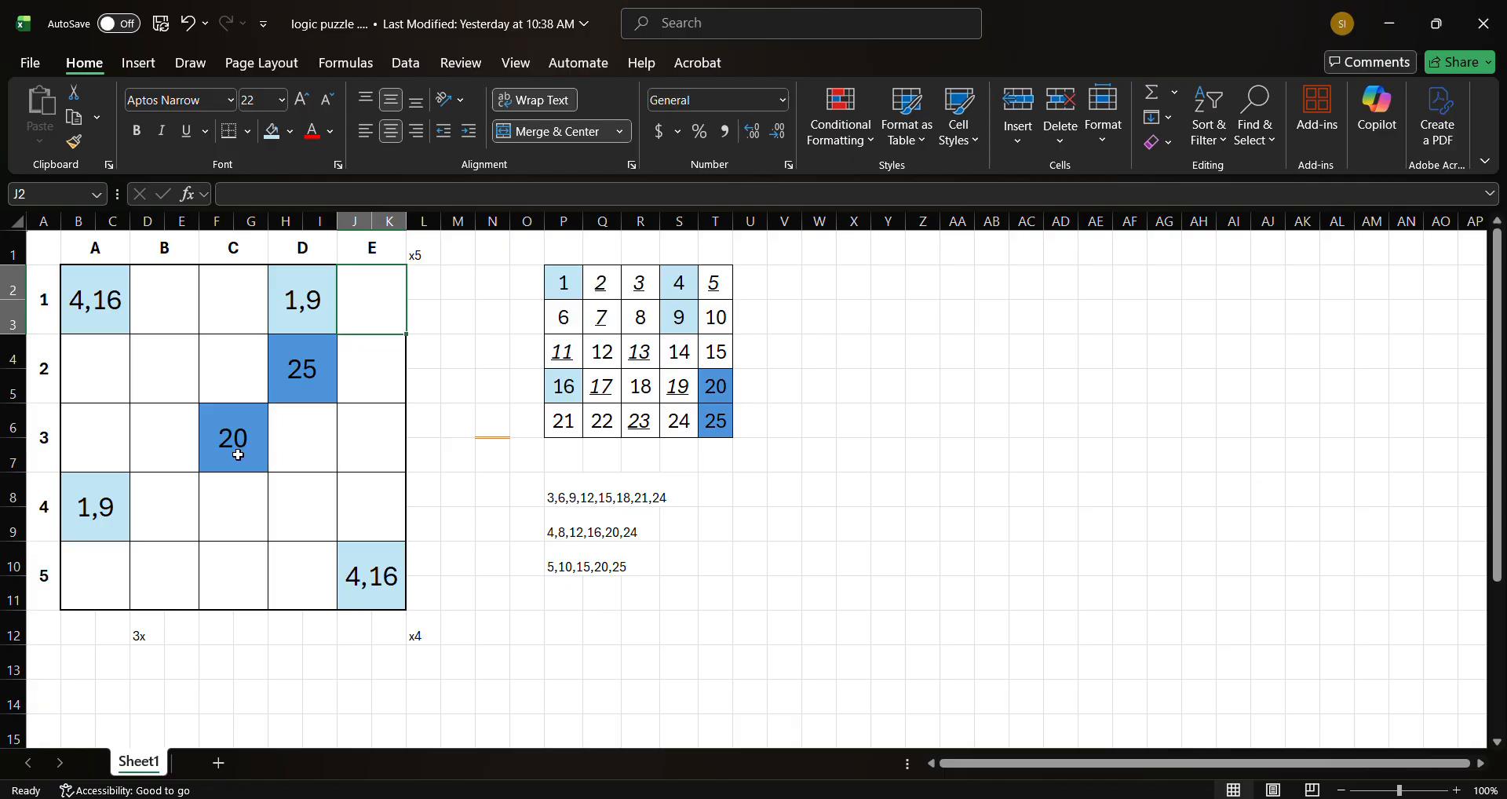
type("5,")
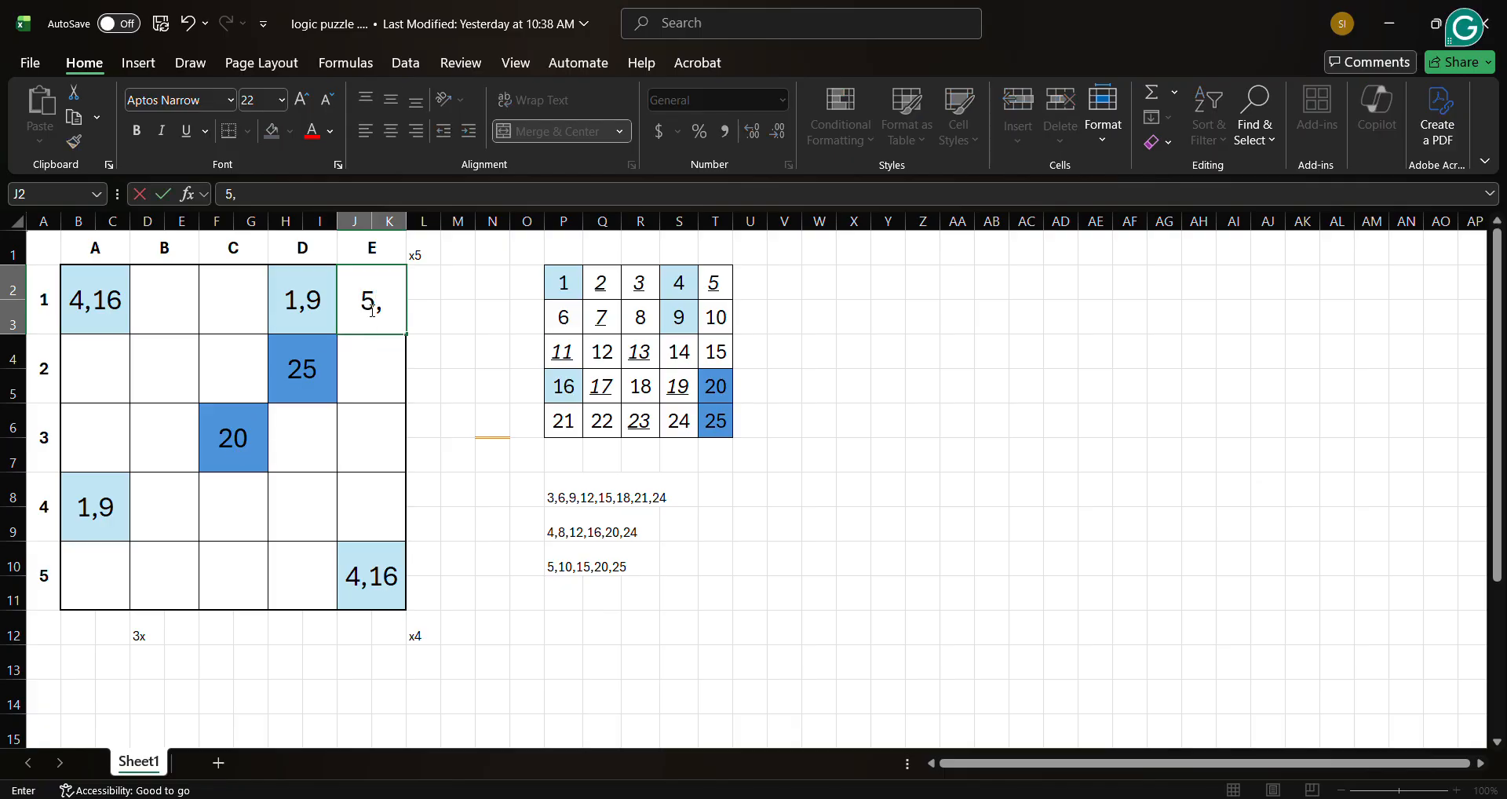
type("10,15")
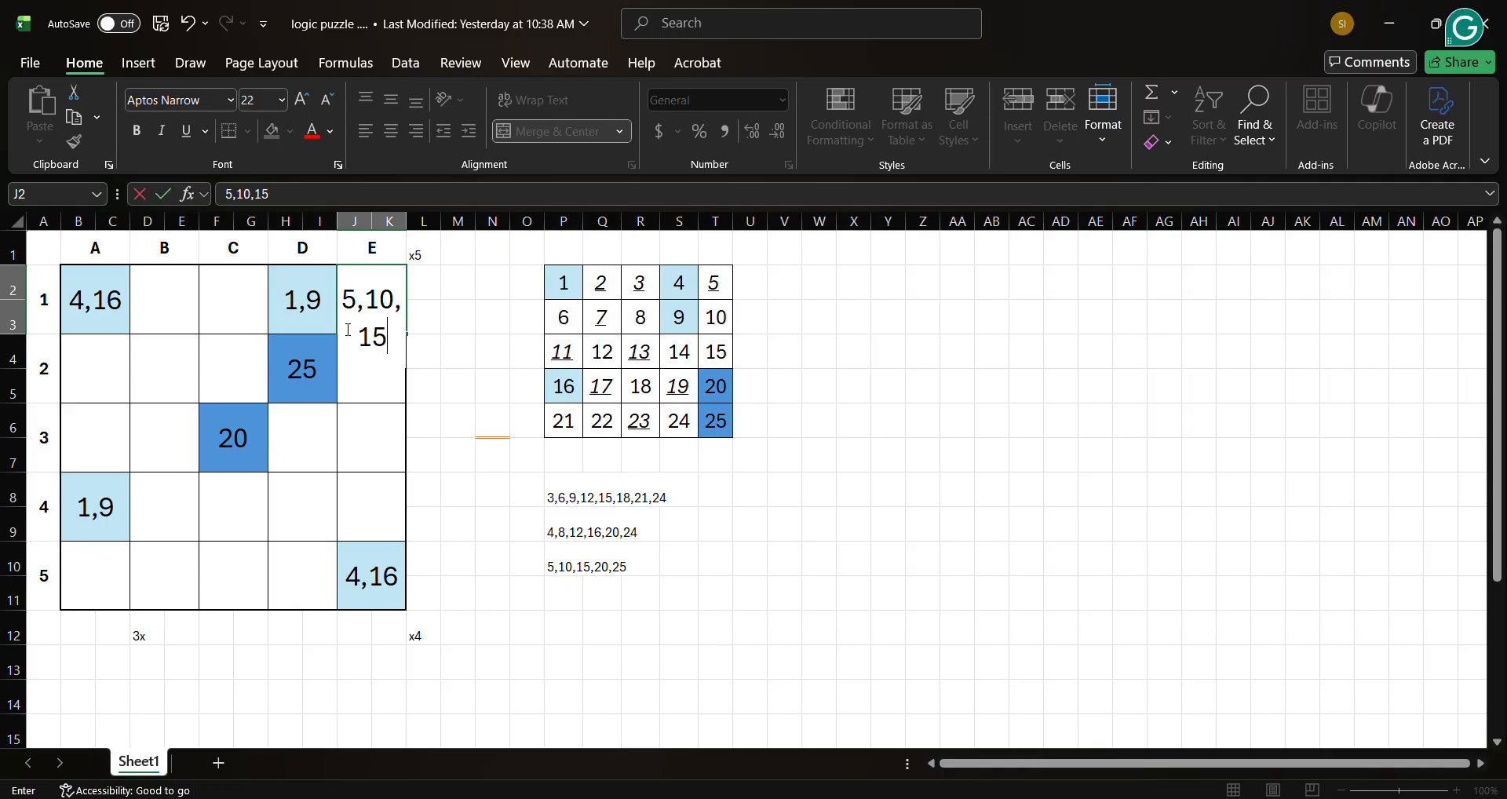
key("Return")
left_click(390, 285)
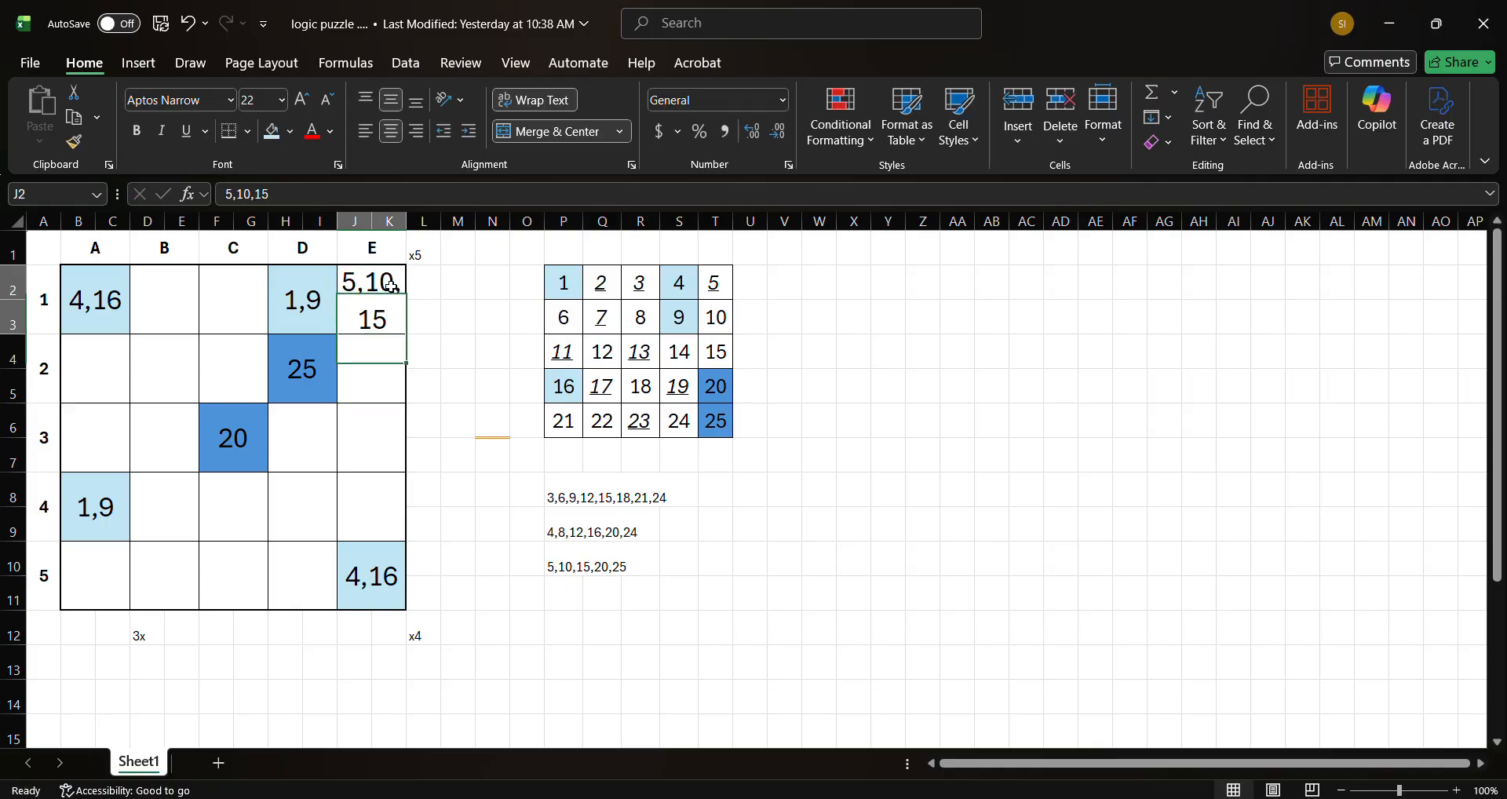
left_click(271, 131)
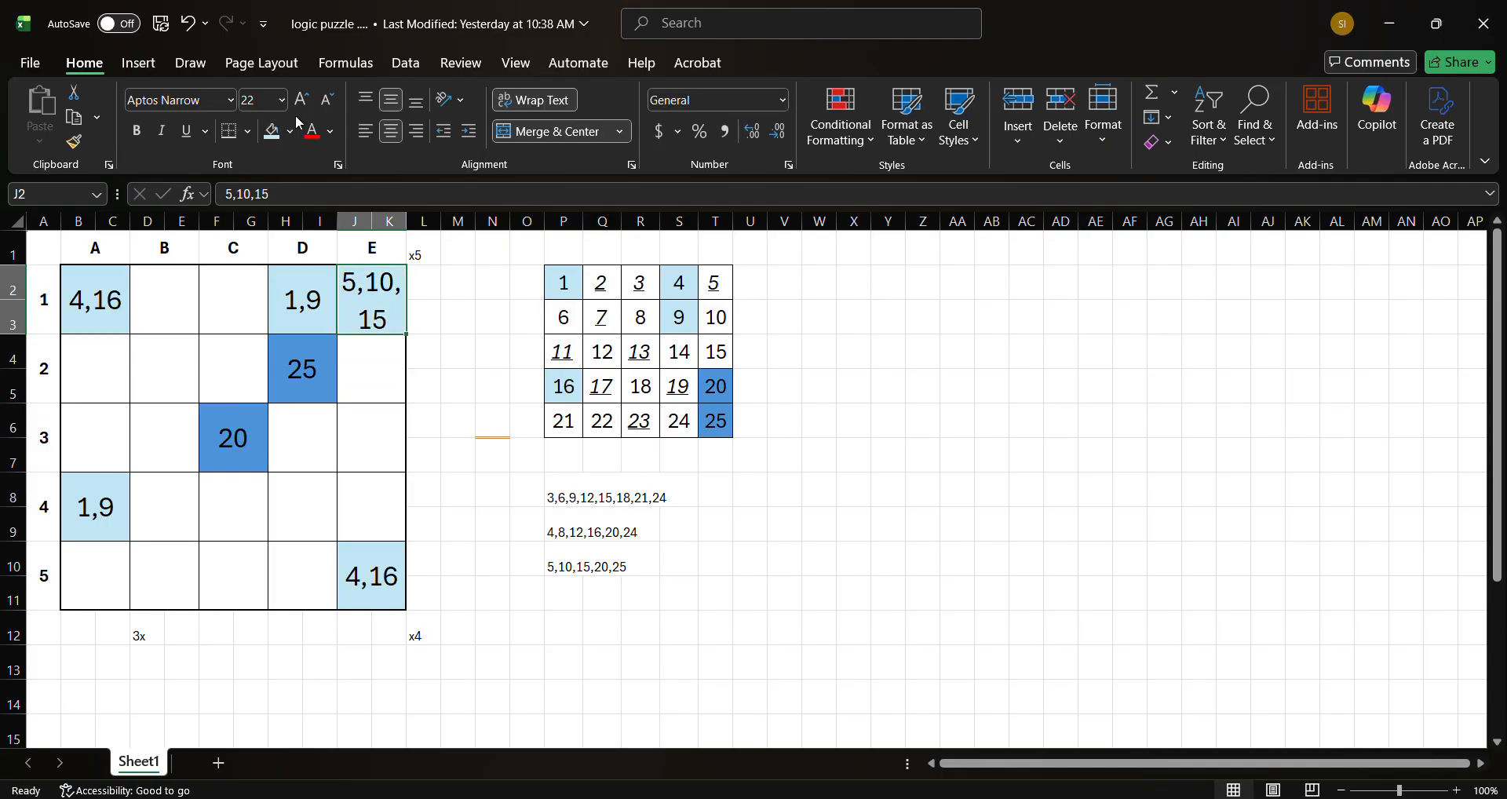
- Copy the shaded 5,10,15 candidates from puzzle cell E1 into puzzle cells B4 and A5
key("ctrl+c")
left_click(142, 526)
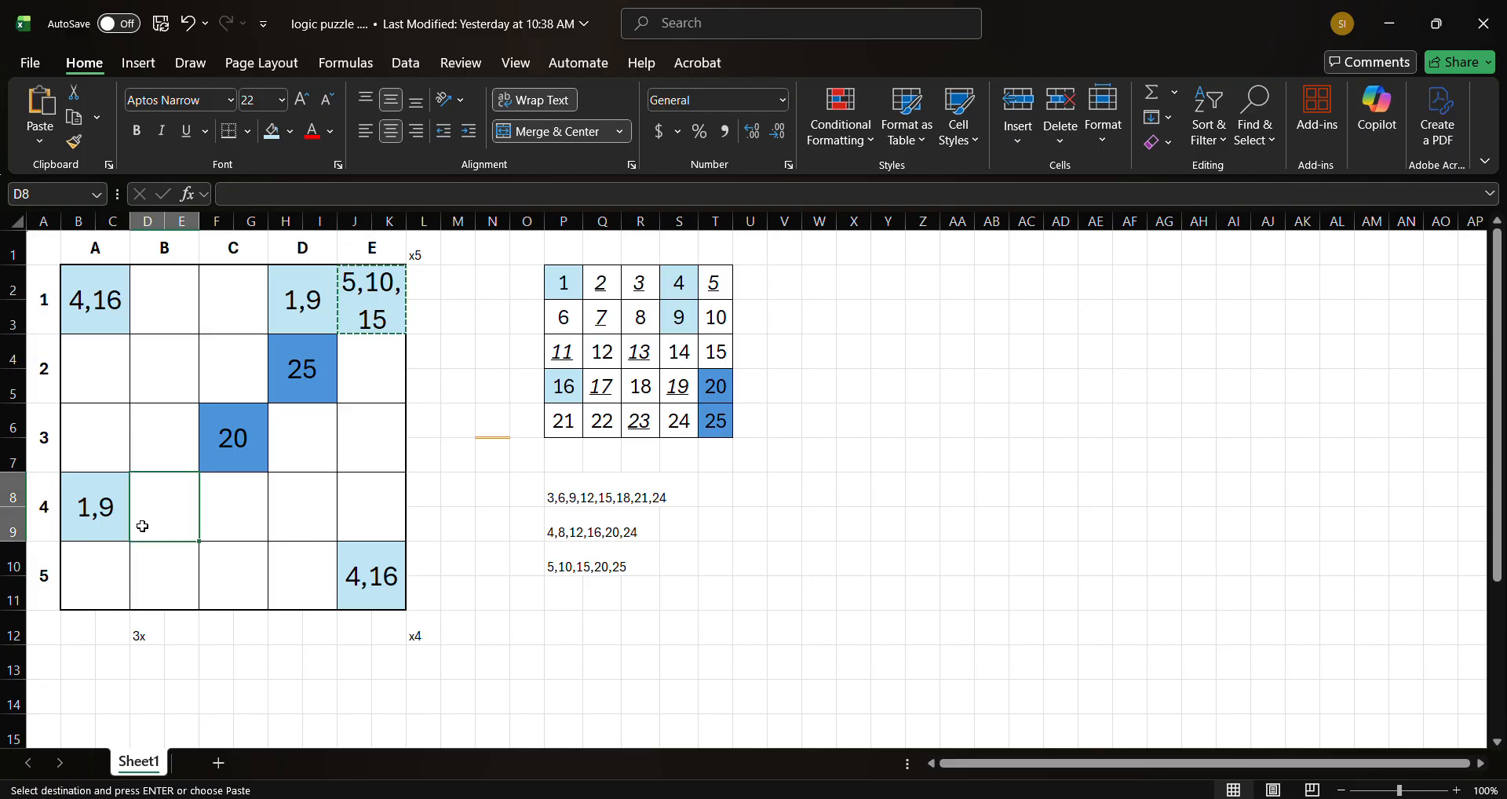
key("ctrl+v")
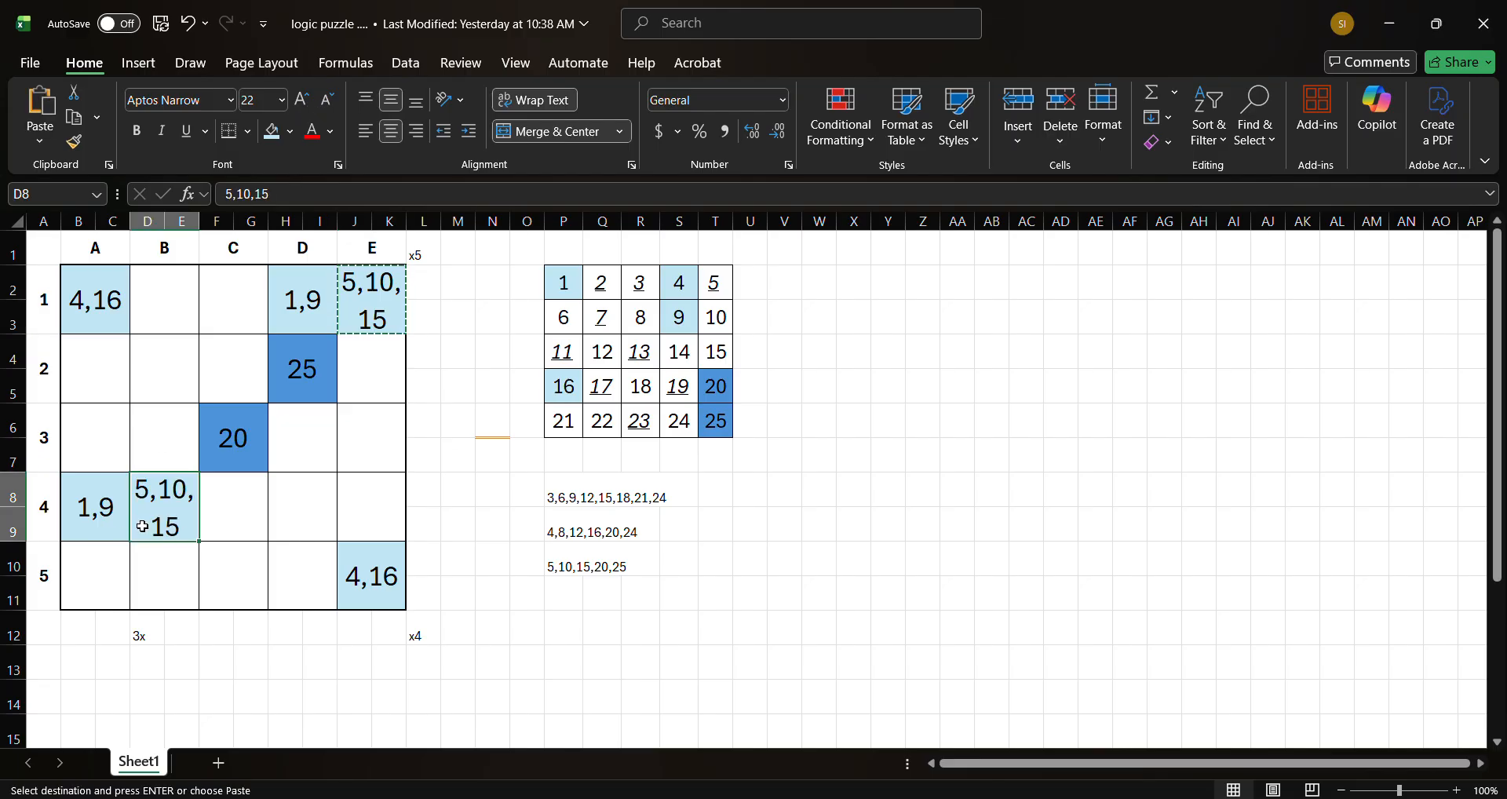
left_click(93, 570)
key("ctrl+v")
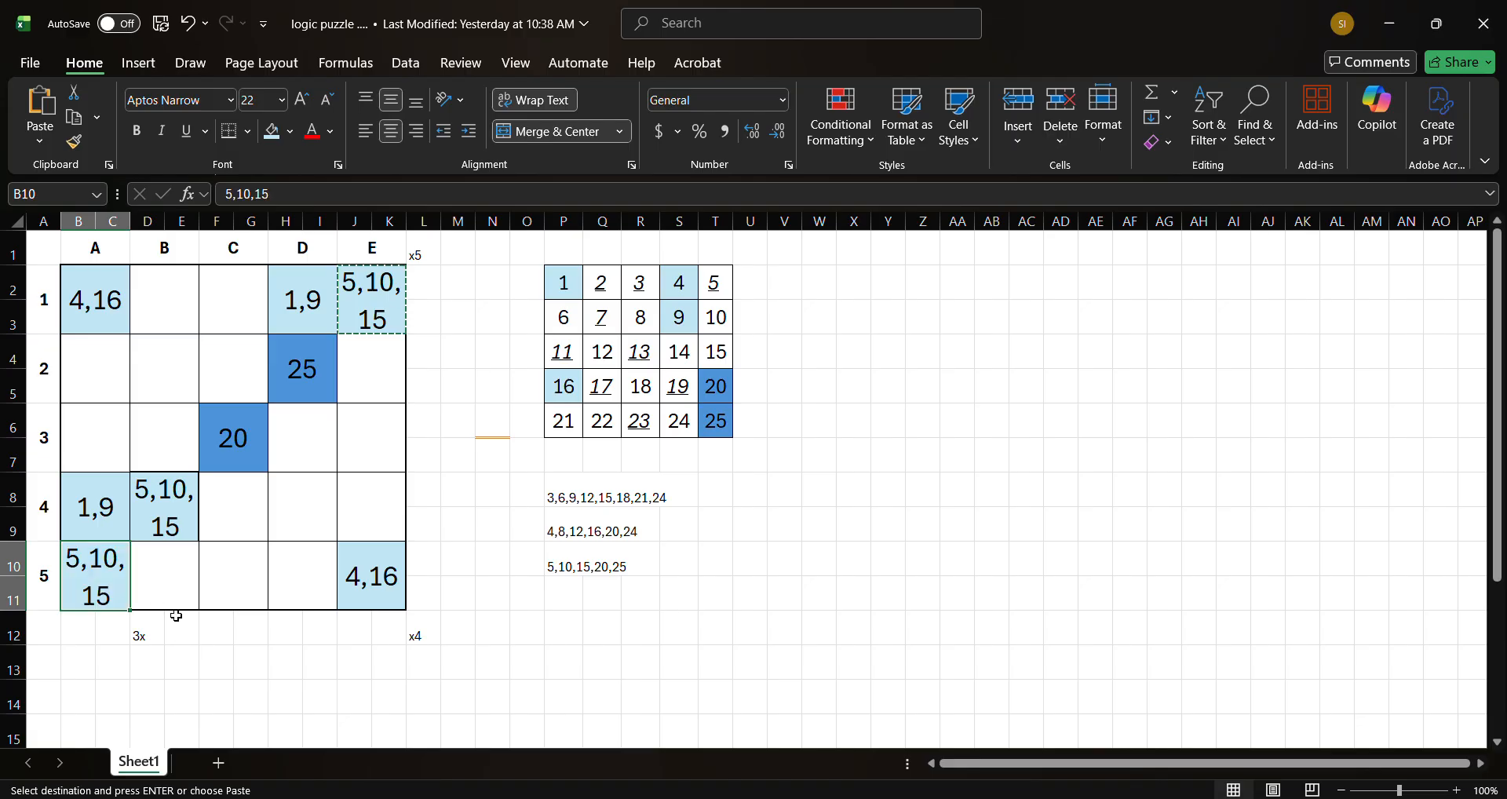
left_click(171, 520)
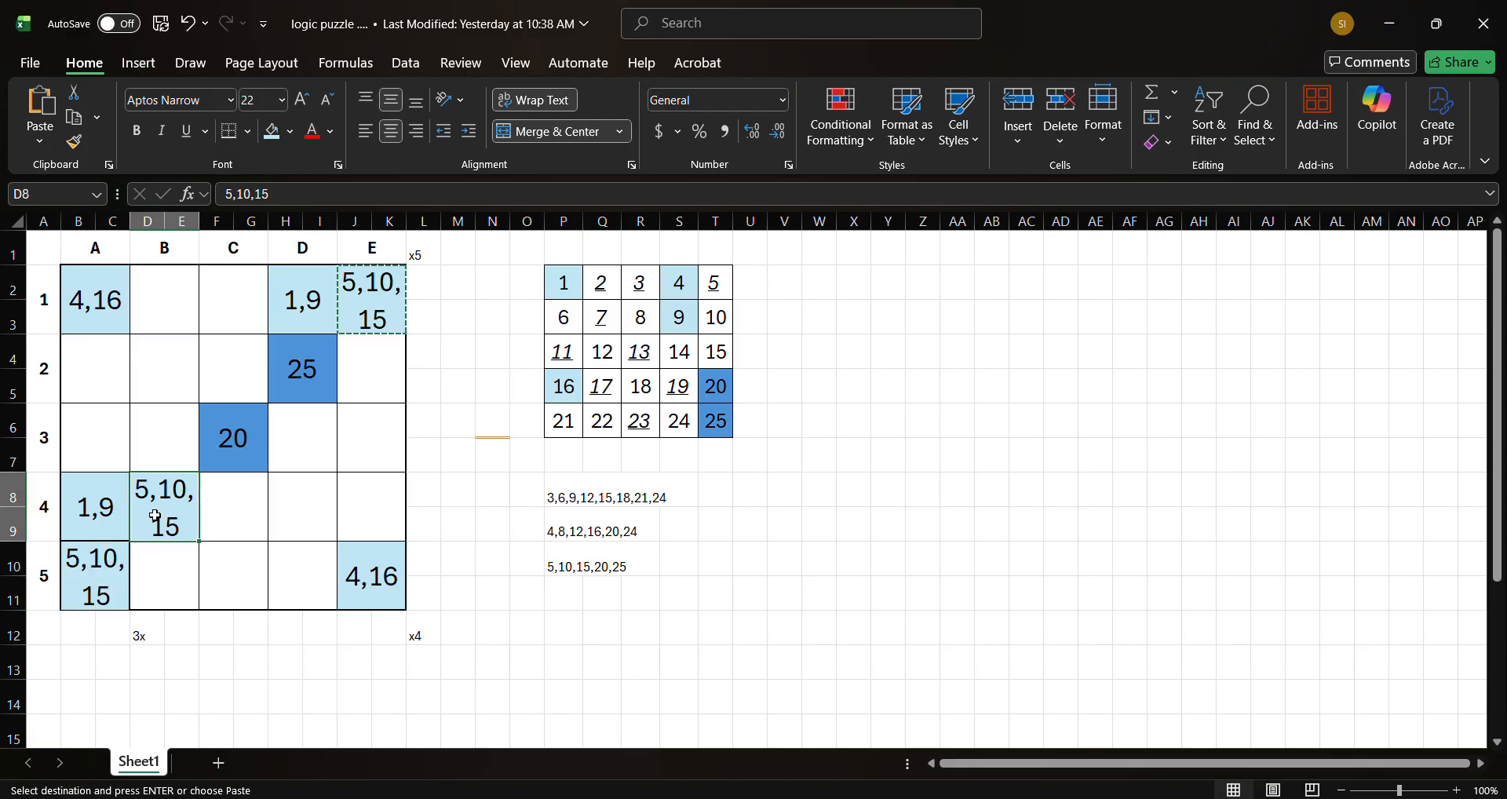
- Replace the candidates in puzzle cell B4 with the single value 15
left_click_drag(140, 645, 158, 246)
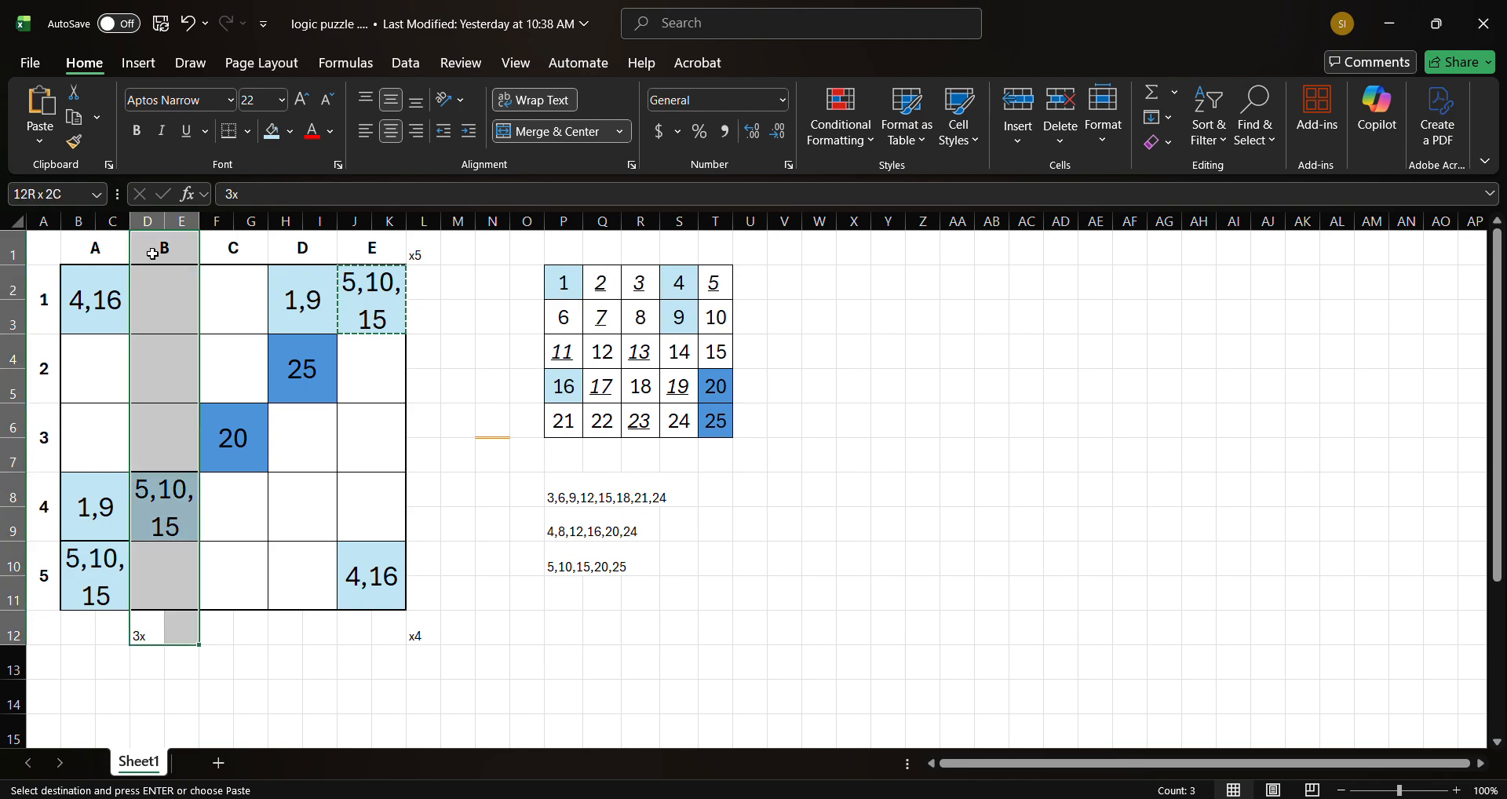
left_click(184, 567)
left_click(176, 518)
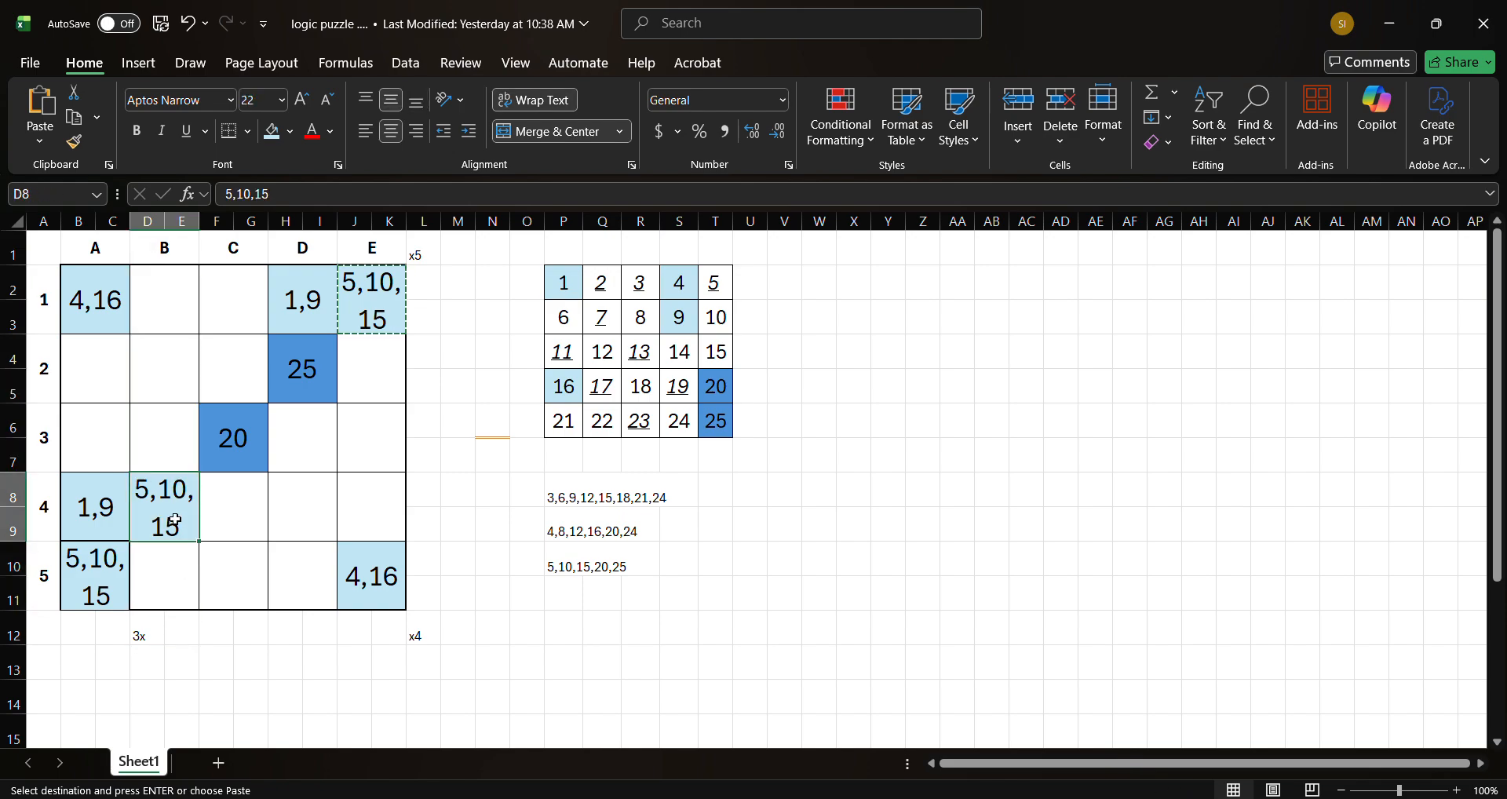
type("15")
key("Return")
left_click(157, 506)
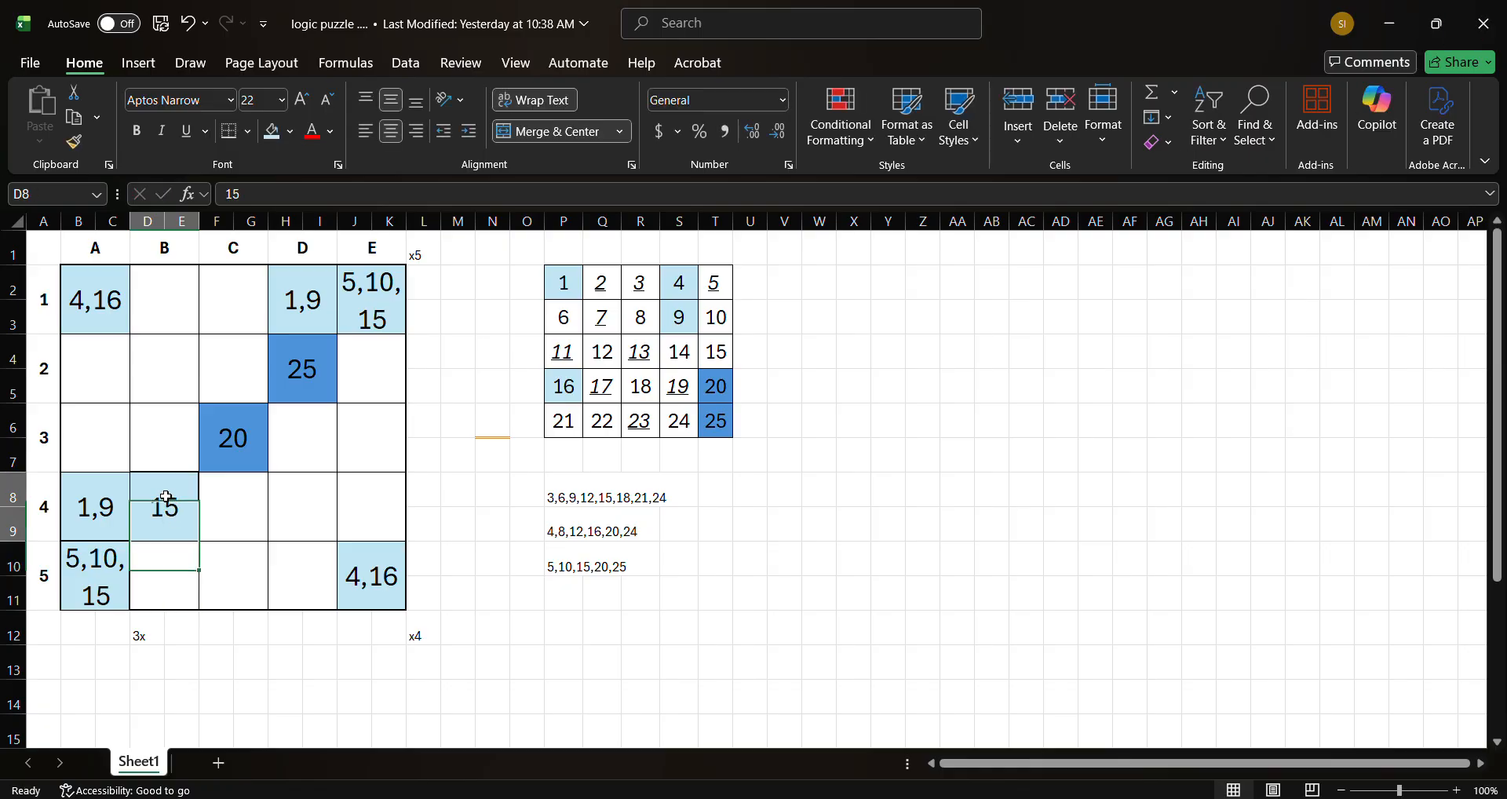
- Remove 15 from the candidates in puzzle cells A5 and E1, leaving 5,10 in each
double_click(115, 585)
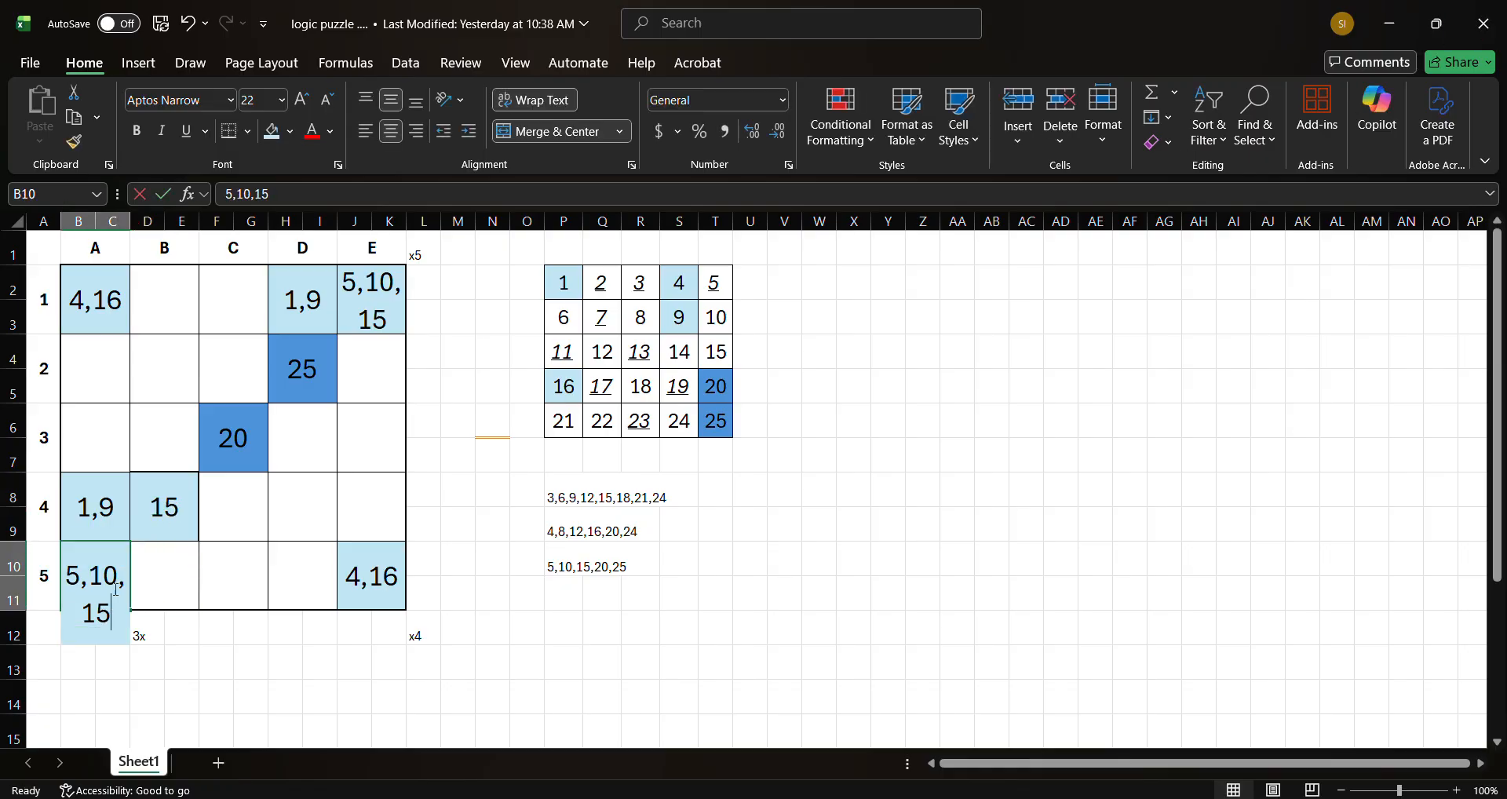
key("Delete")
key("Delete")
key("Delete")
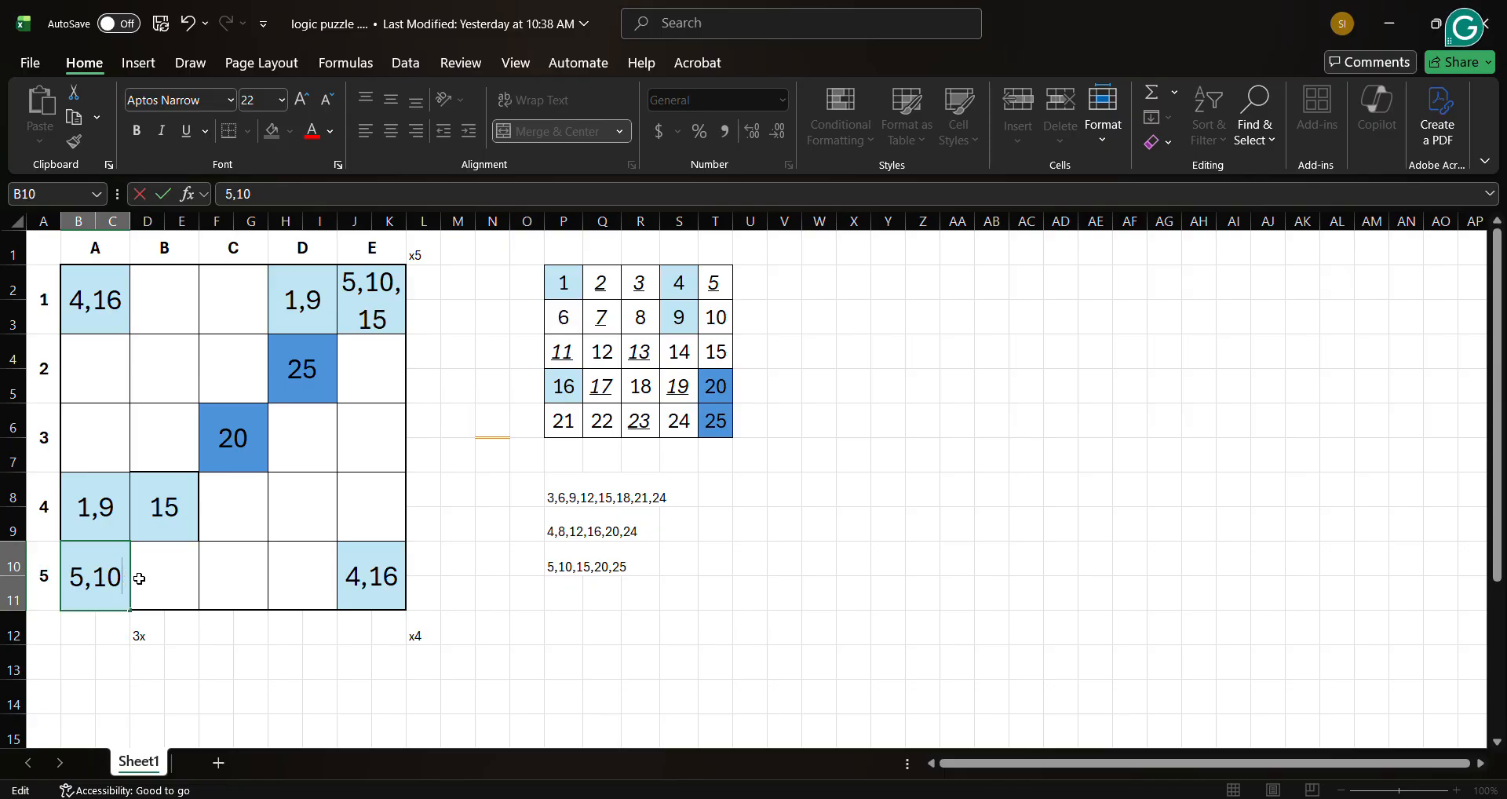
key("Return")
double_click(395, 303)
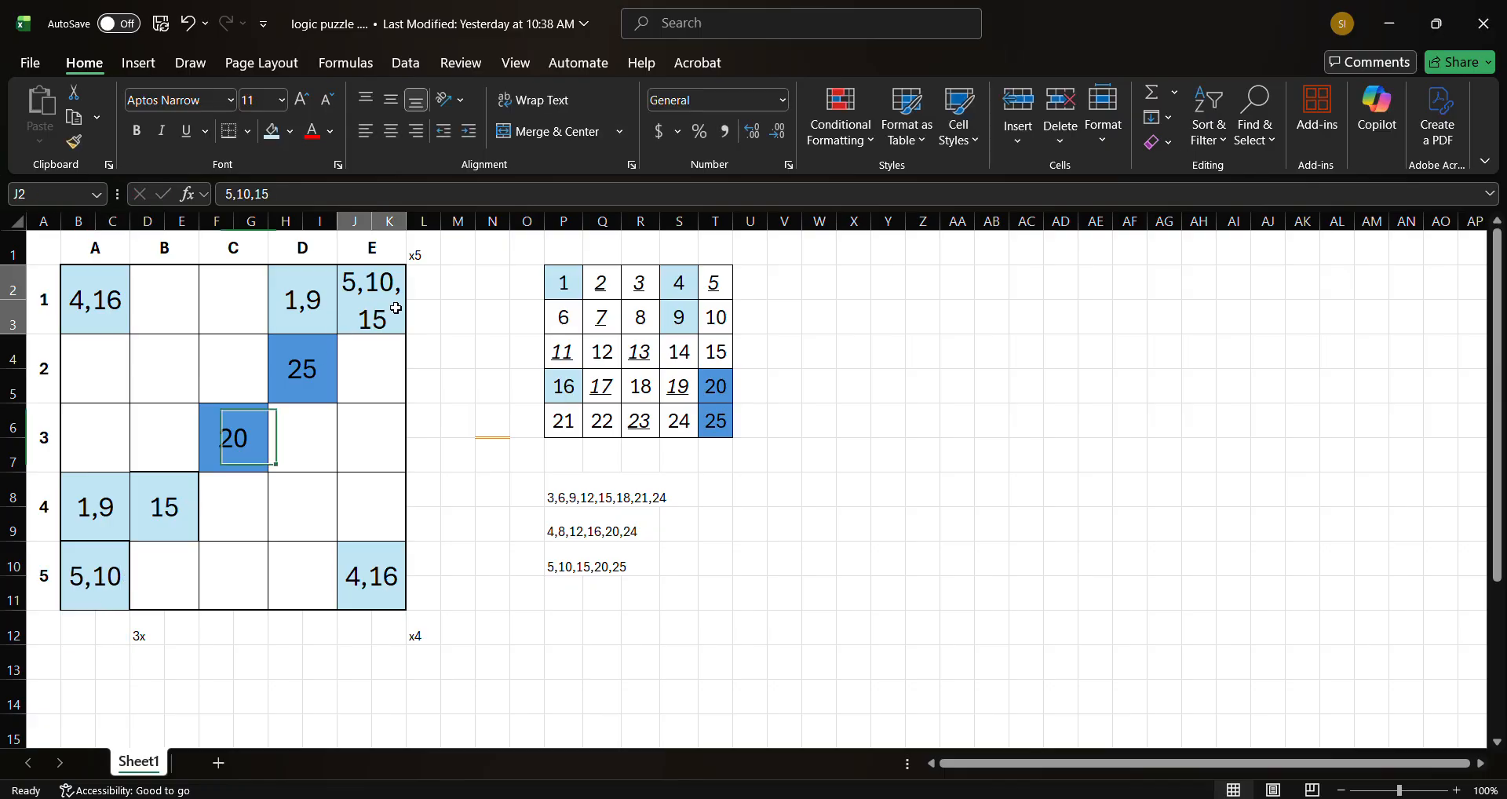
key("Delete")
key("Delete")
key("Delete")
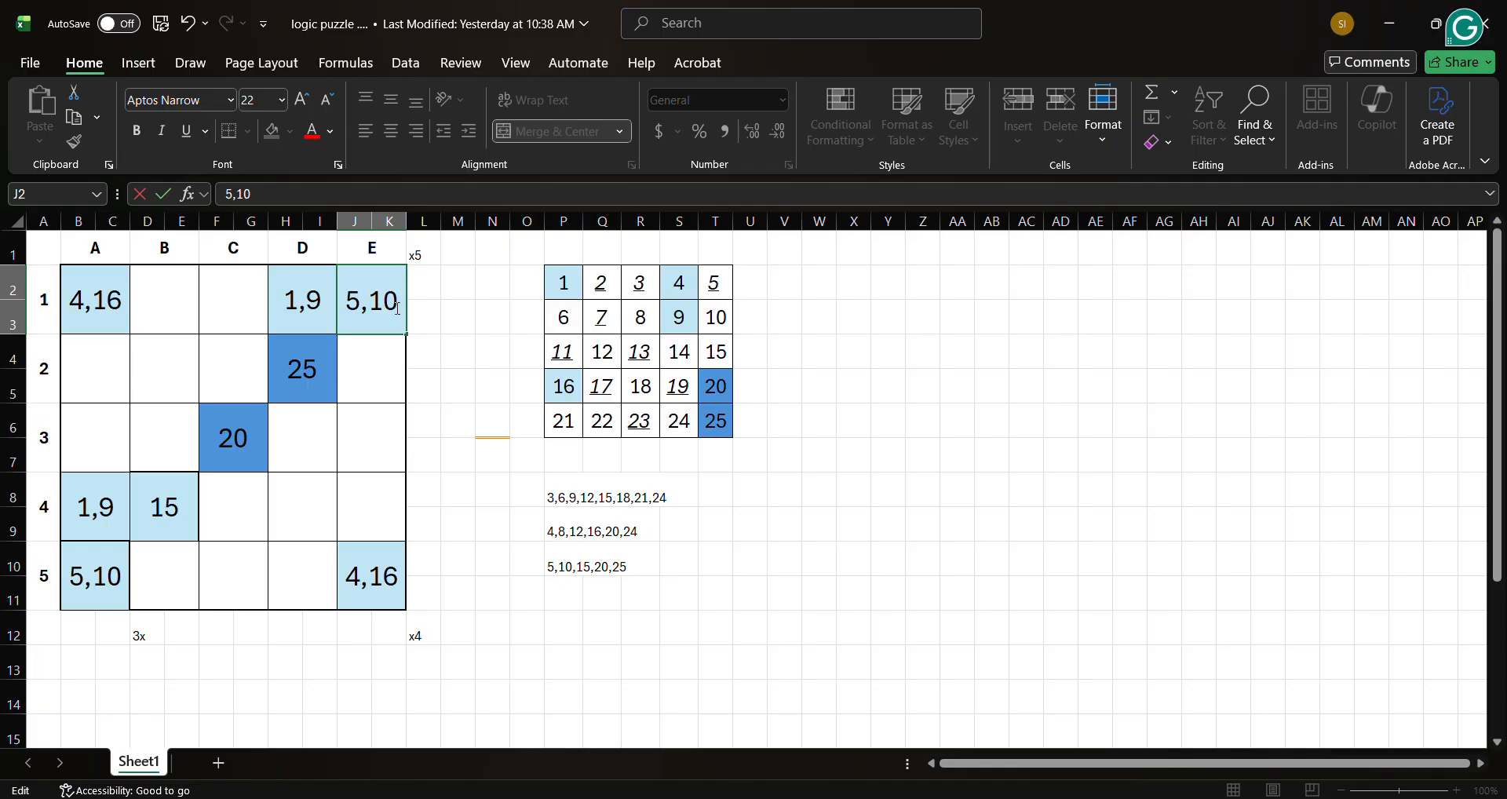
key("Return")
- Shade puzzle cell B4 and the number 15 in the 1–25 reference grid the solved medium blue used for 20 and 25
left_click(166, 511)
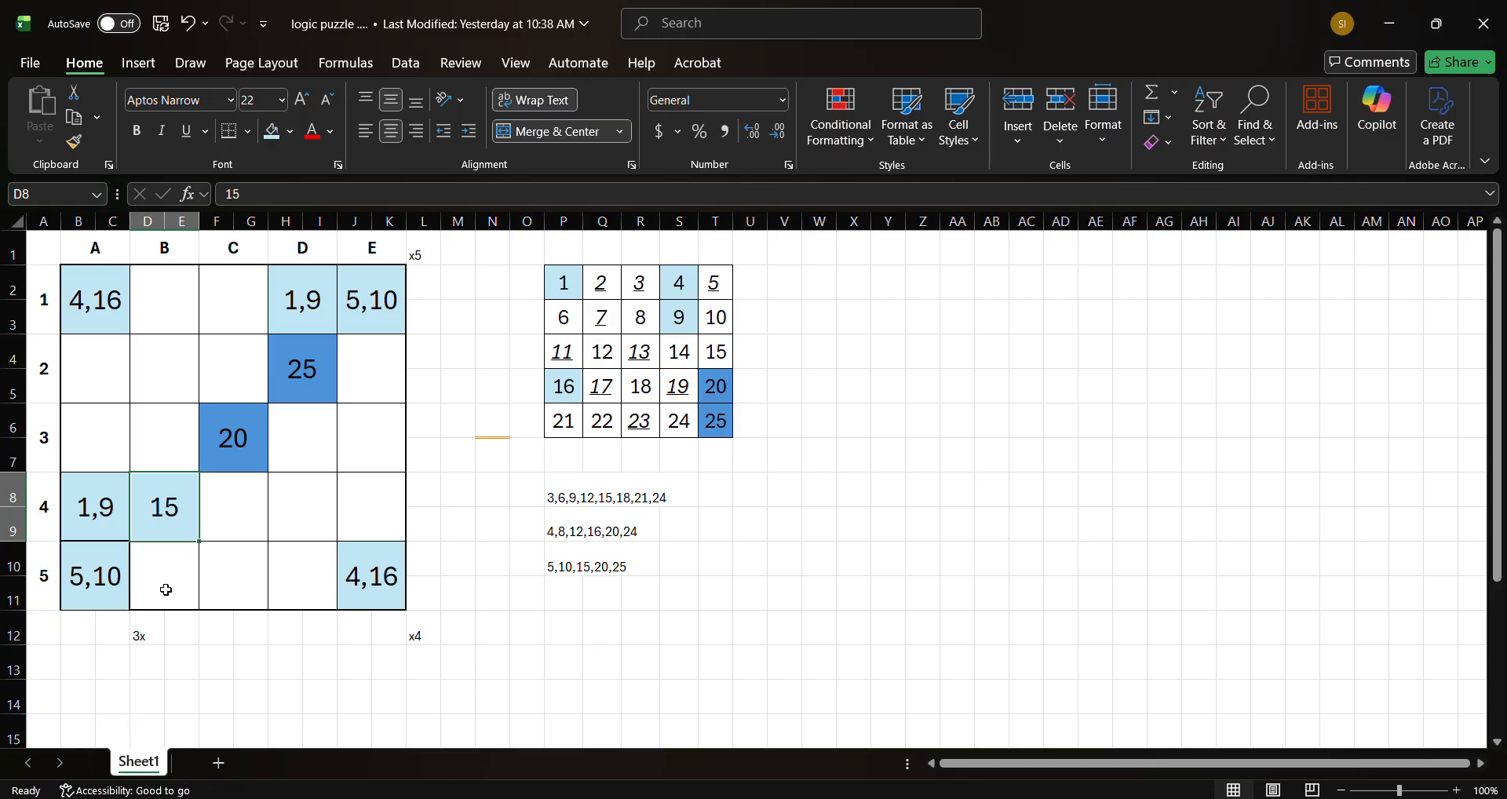
left_click(289, 131)
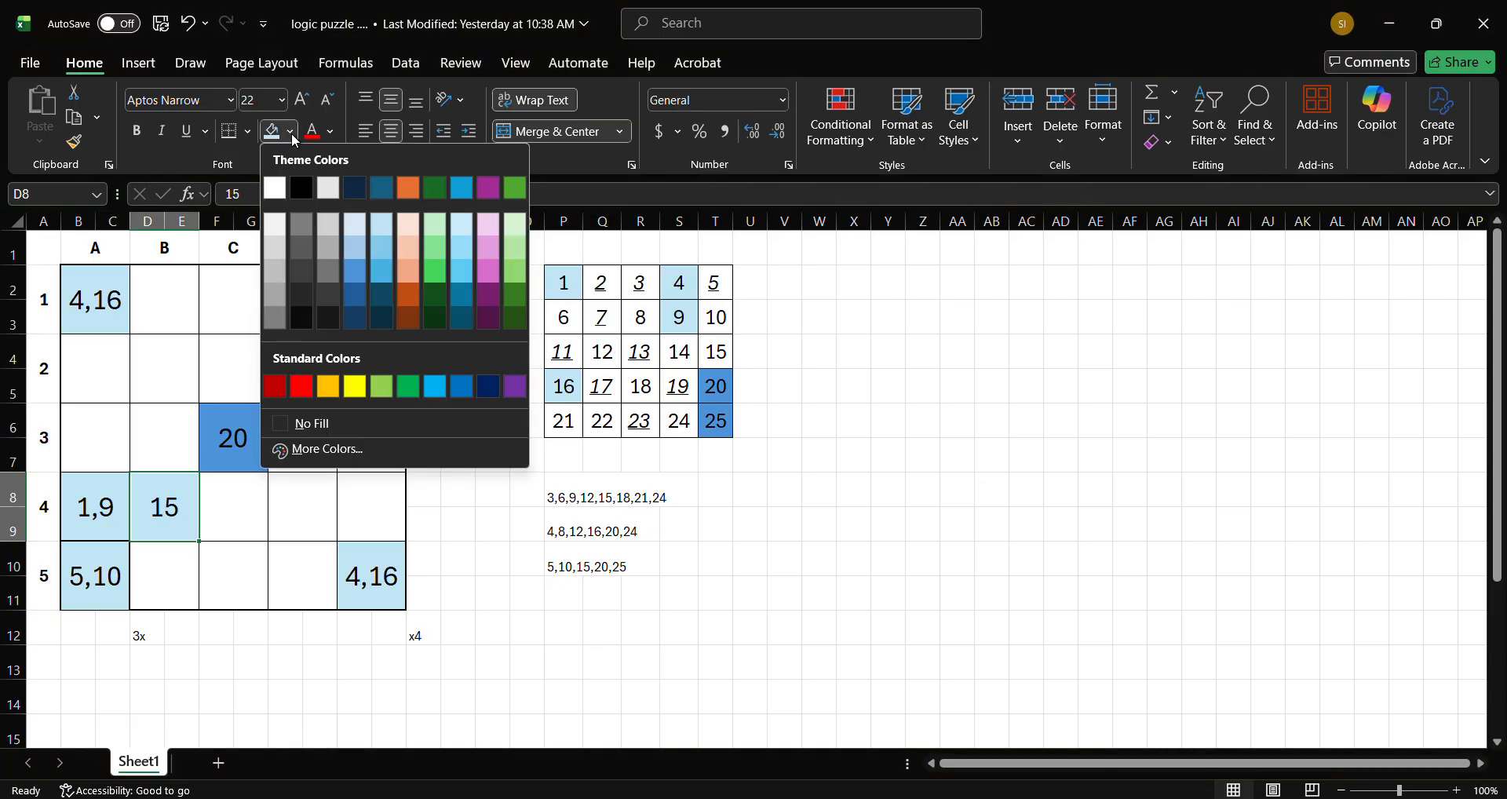
left_click(360, 275)
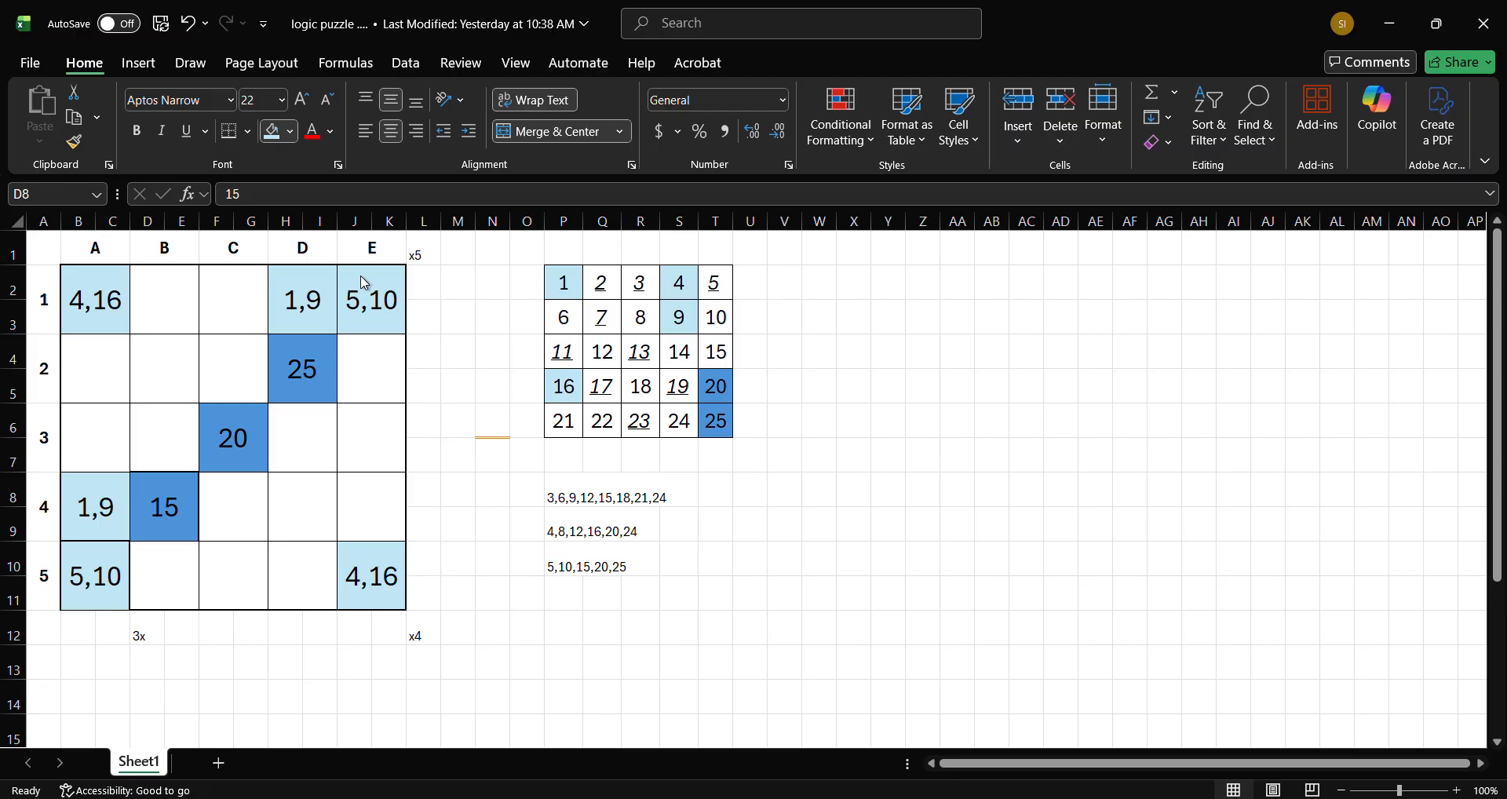
left_click(699, 353)
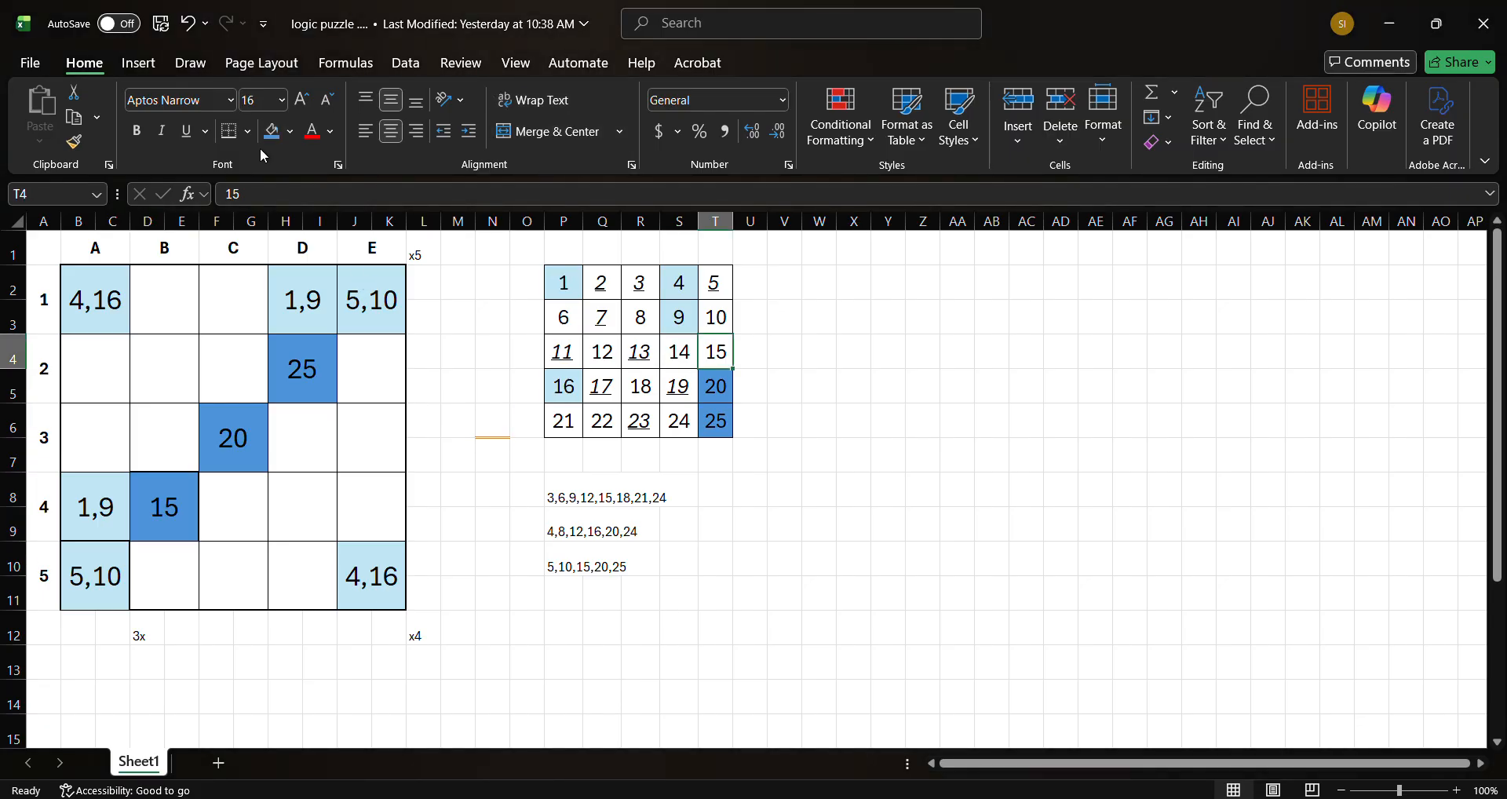
left_click(272, 131)
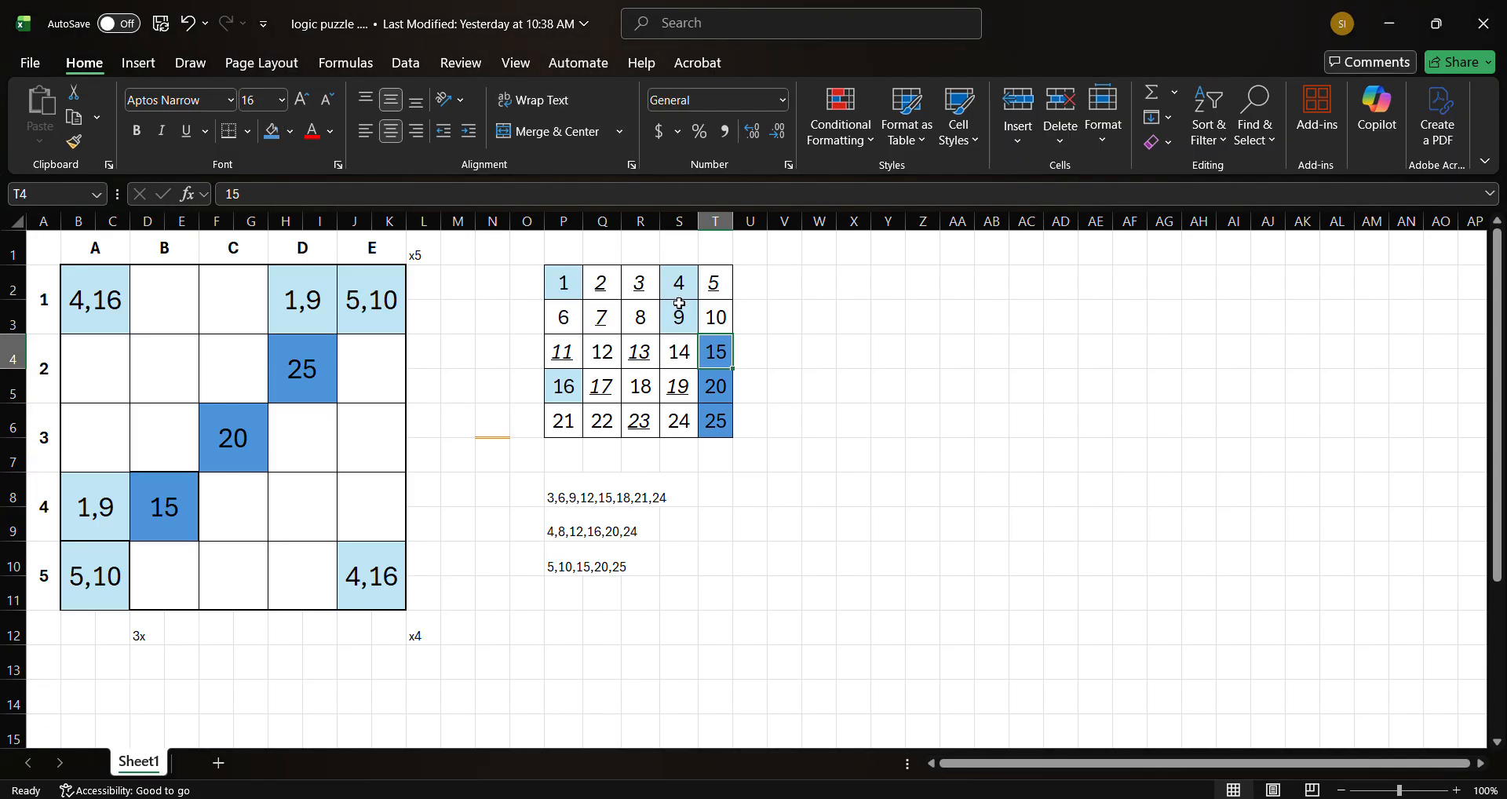
- Shade the numbers 5 and 10 in the 1–25 reference grid light blue
left_click(703, 325)
left_click(710, 294, "ctrl")
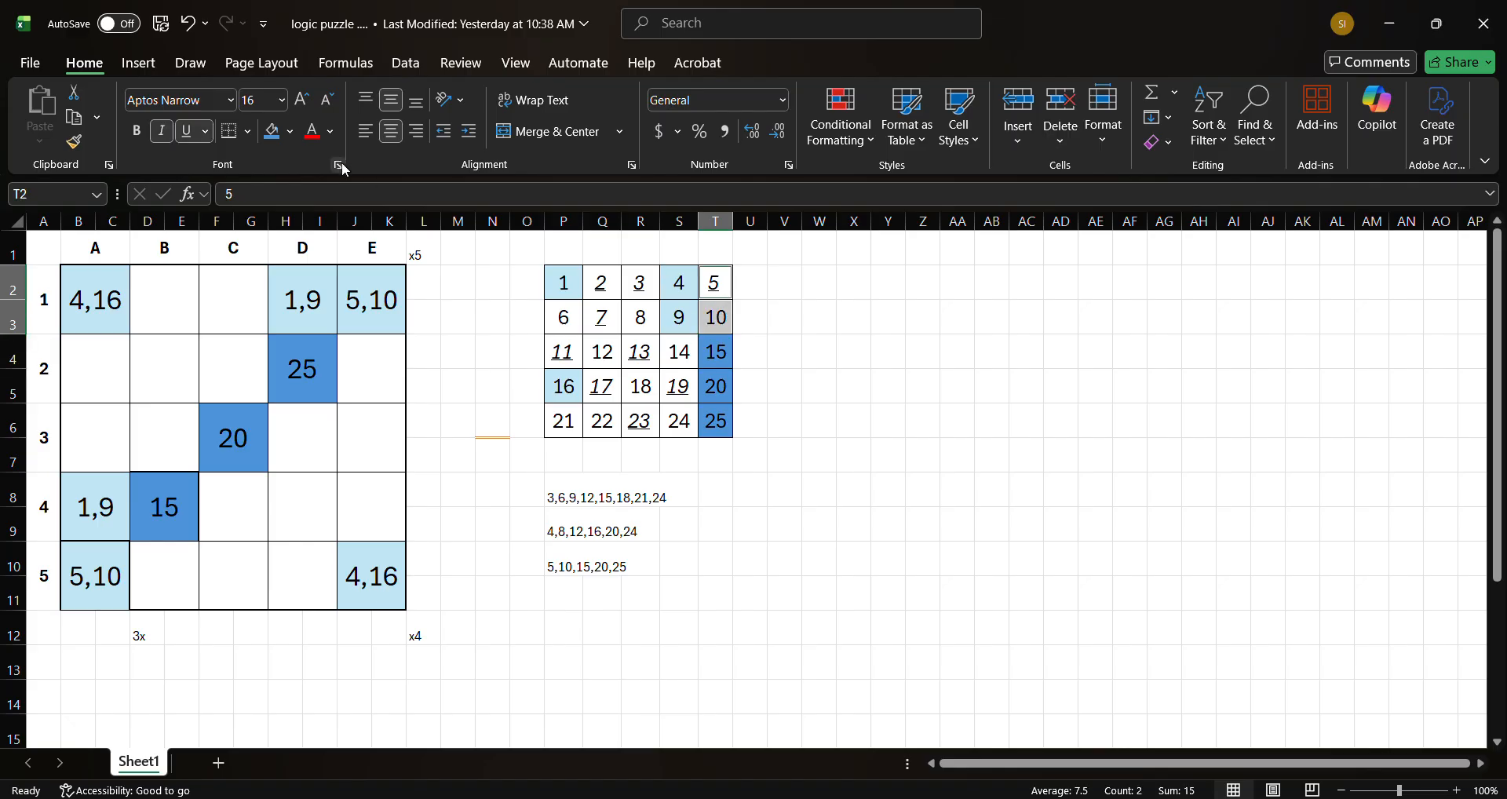
left_click(275, 134)
left_click(289, 134)
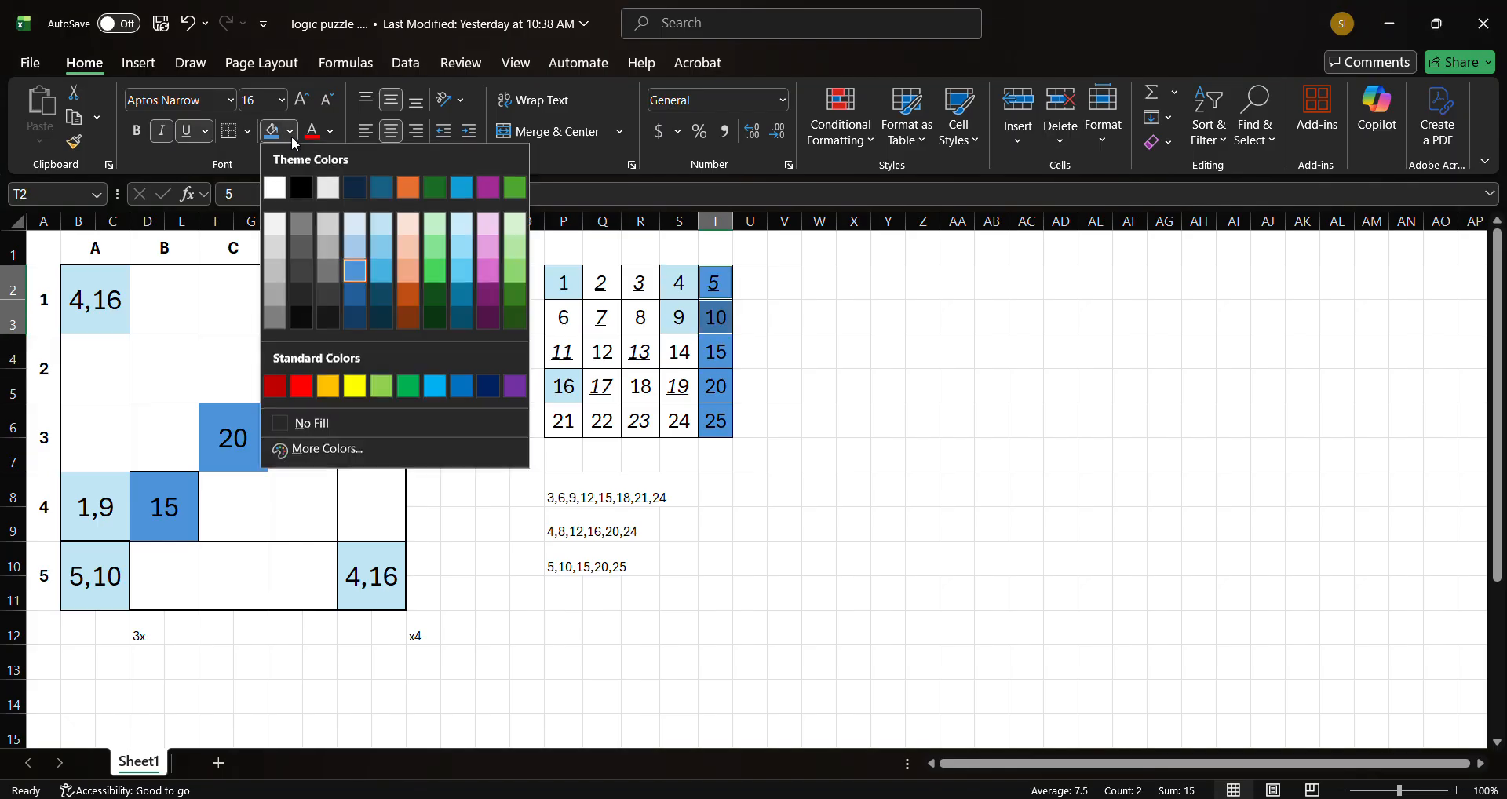
left_click(383, 232)
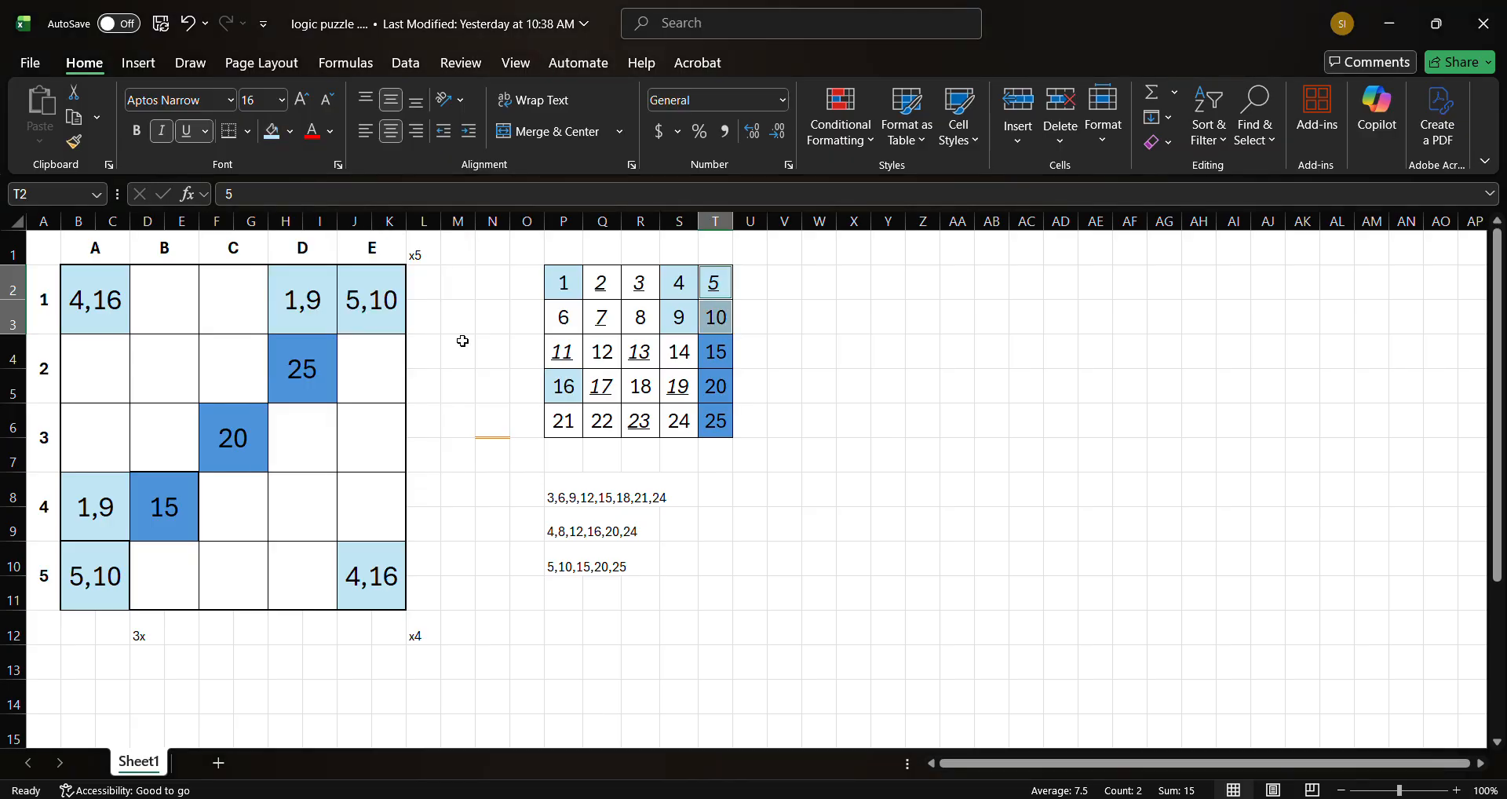
- Clear the list of multiples of five from cell P10
left_click(684, 555)
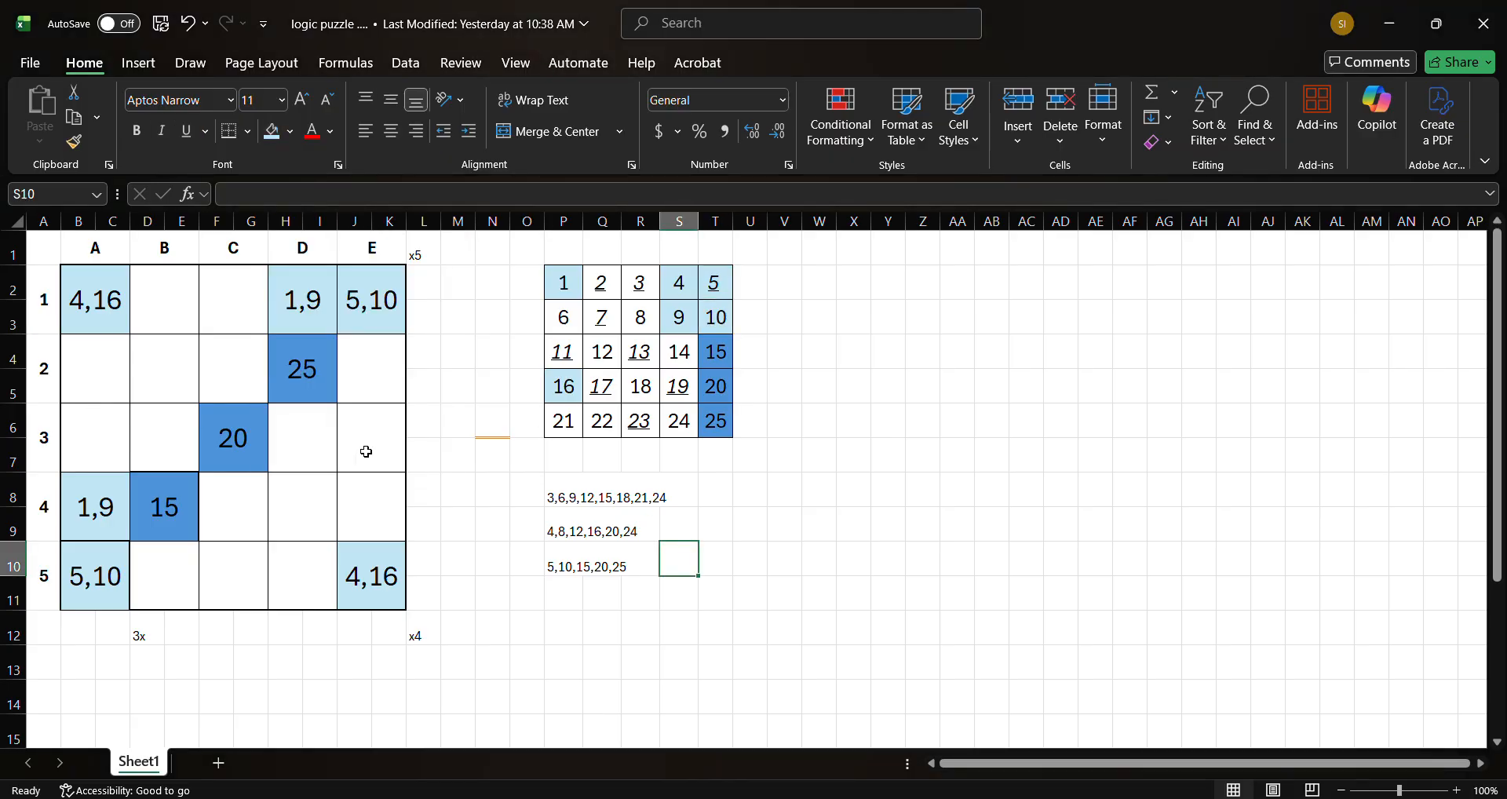
left_click(561, 570)
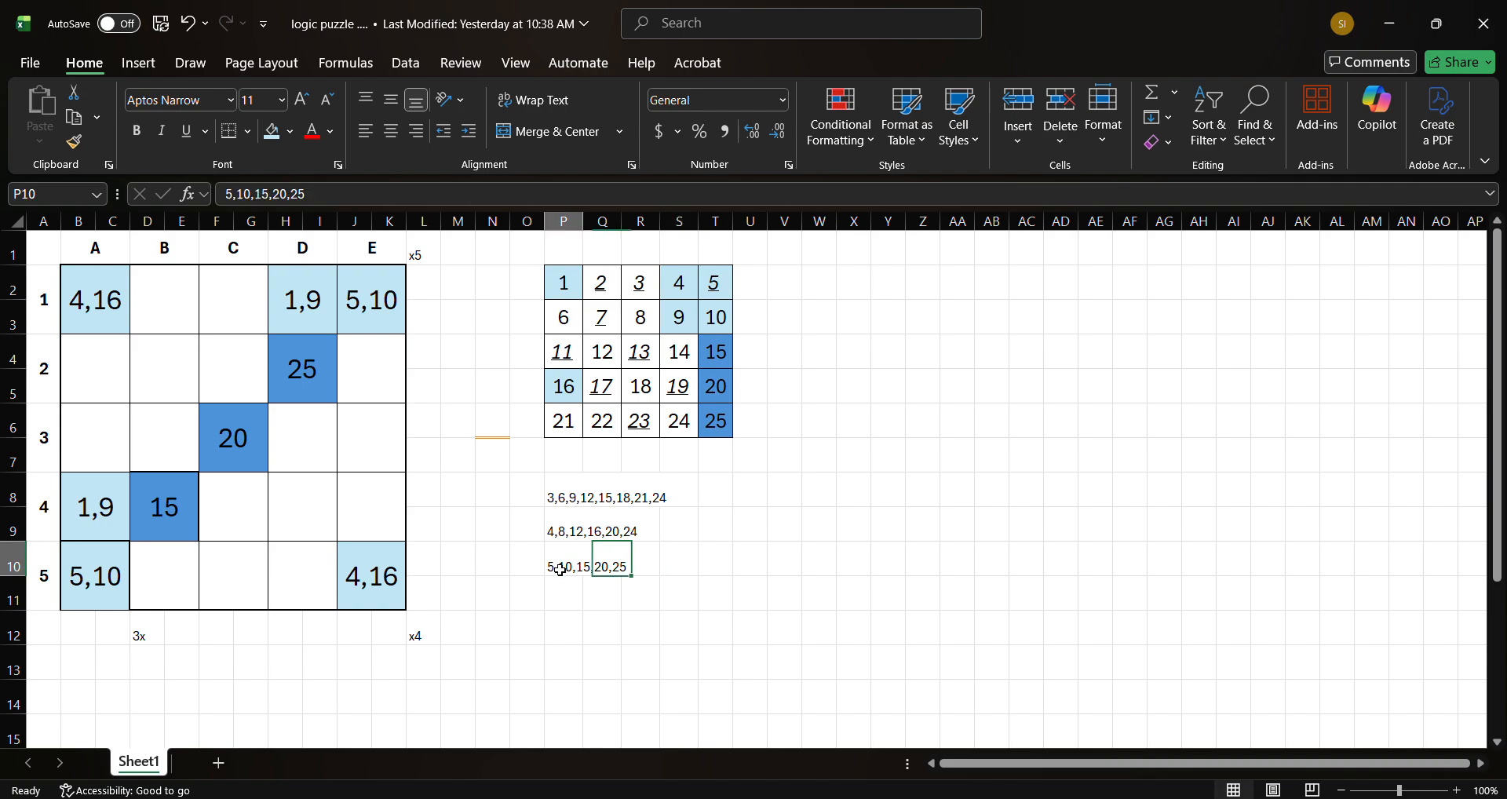
key("Delete")
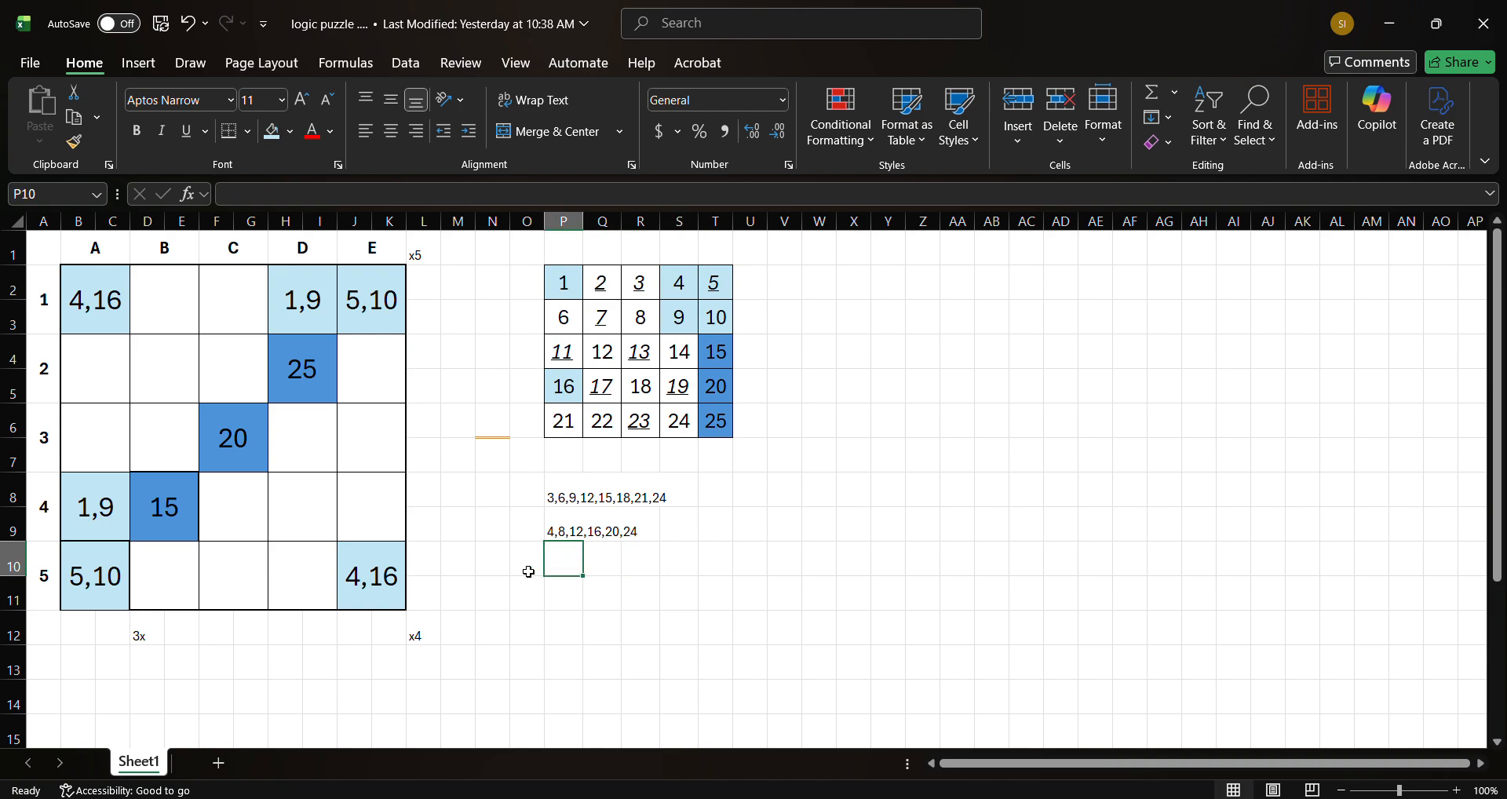
- Shorten the list of multiples of four in cell P9 to 8,12,24 by removing 4, 16 and 20
left_click(563, 522)
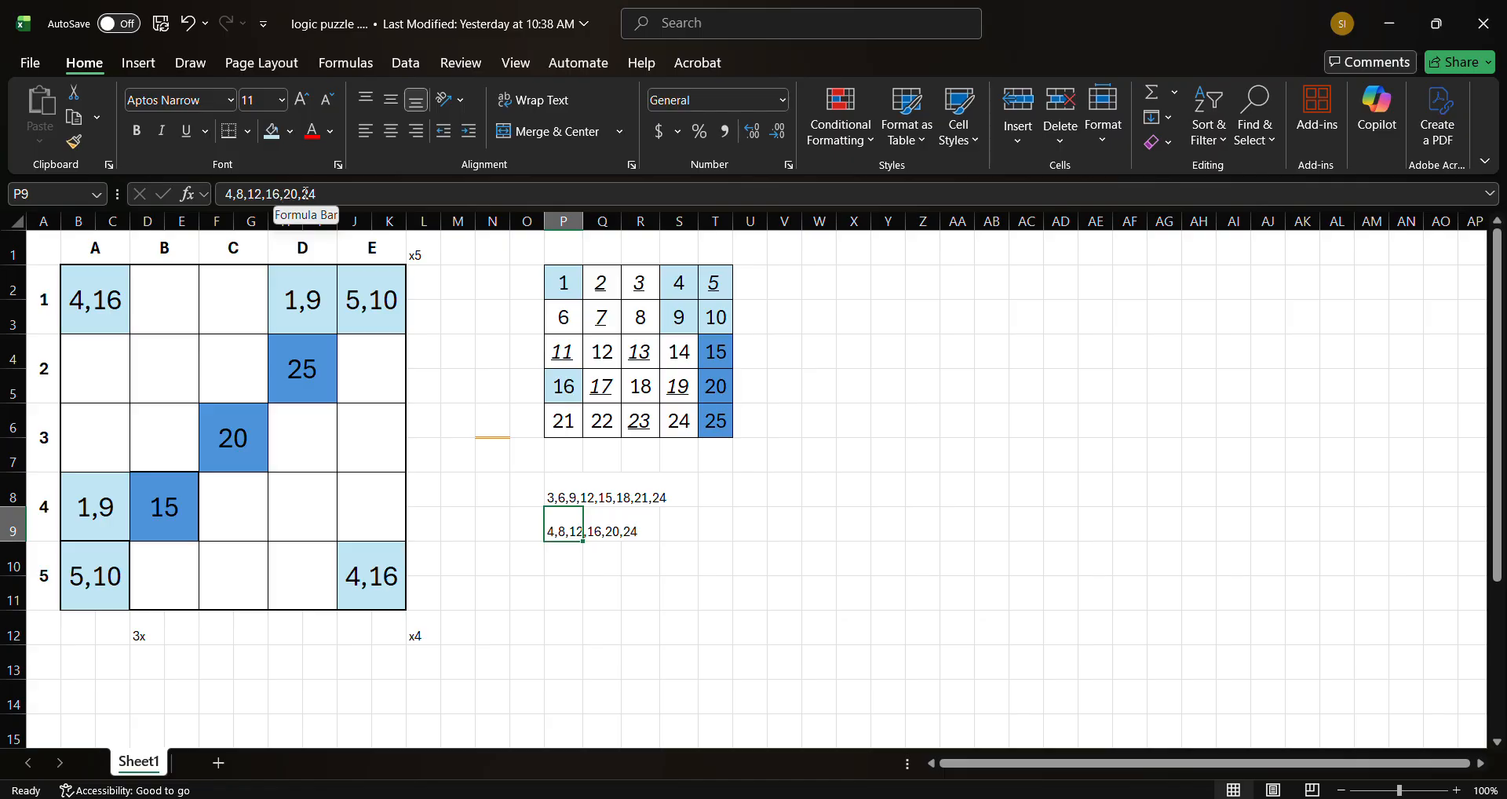
left_click(303, 194)
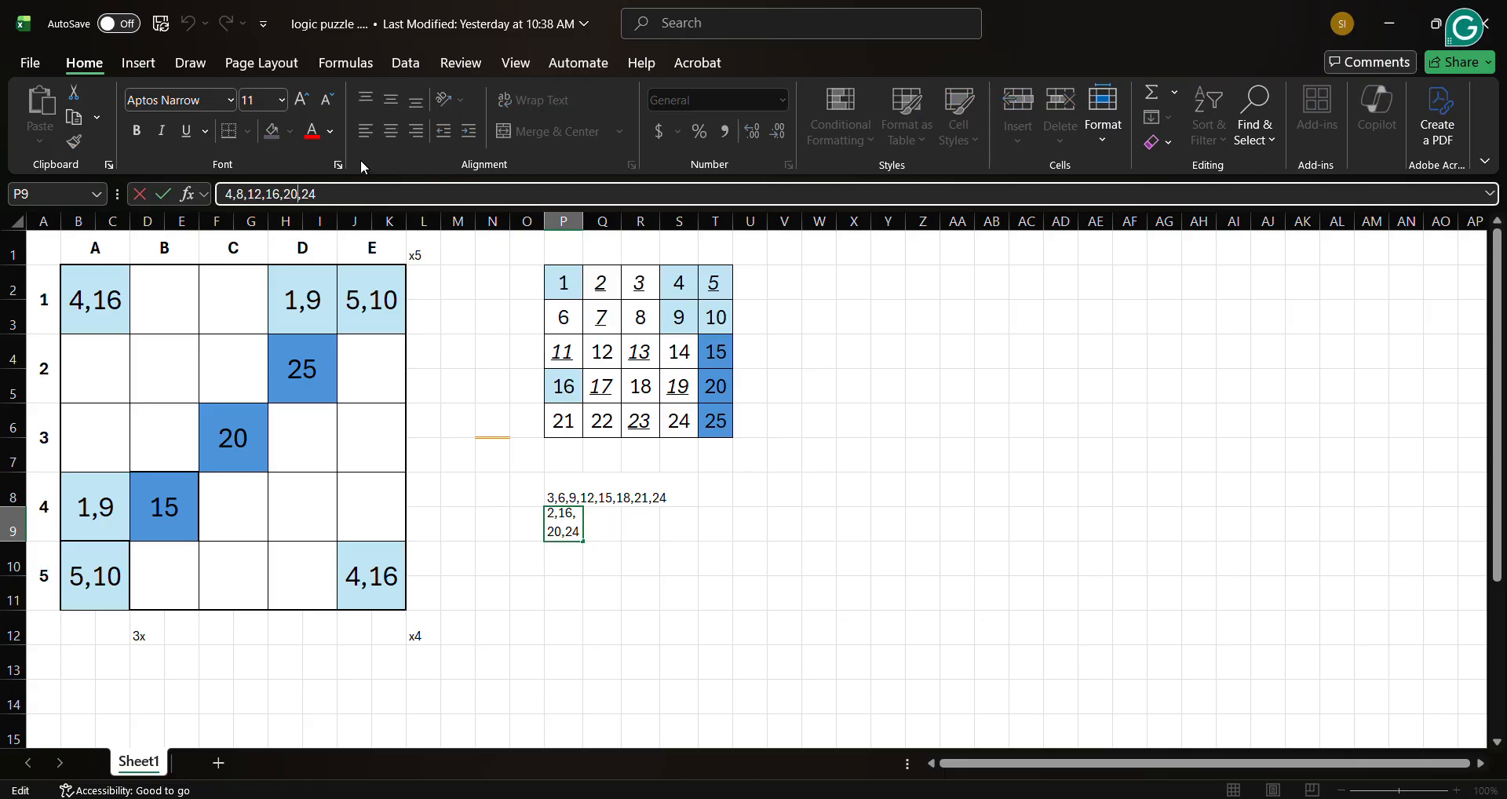
key("BackSpace")
key("BackSpace")
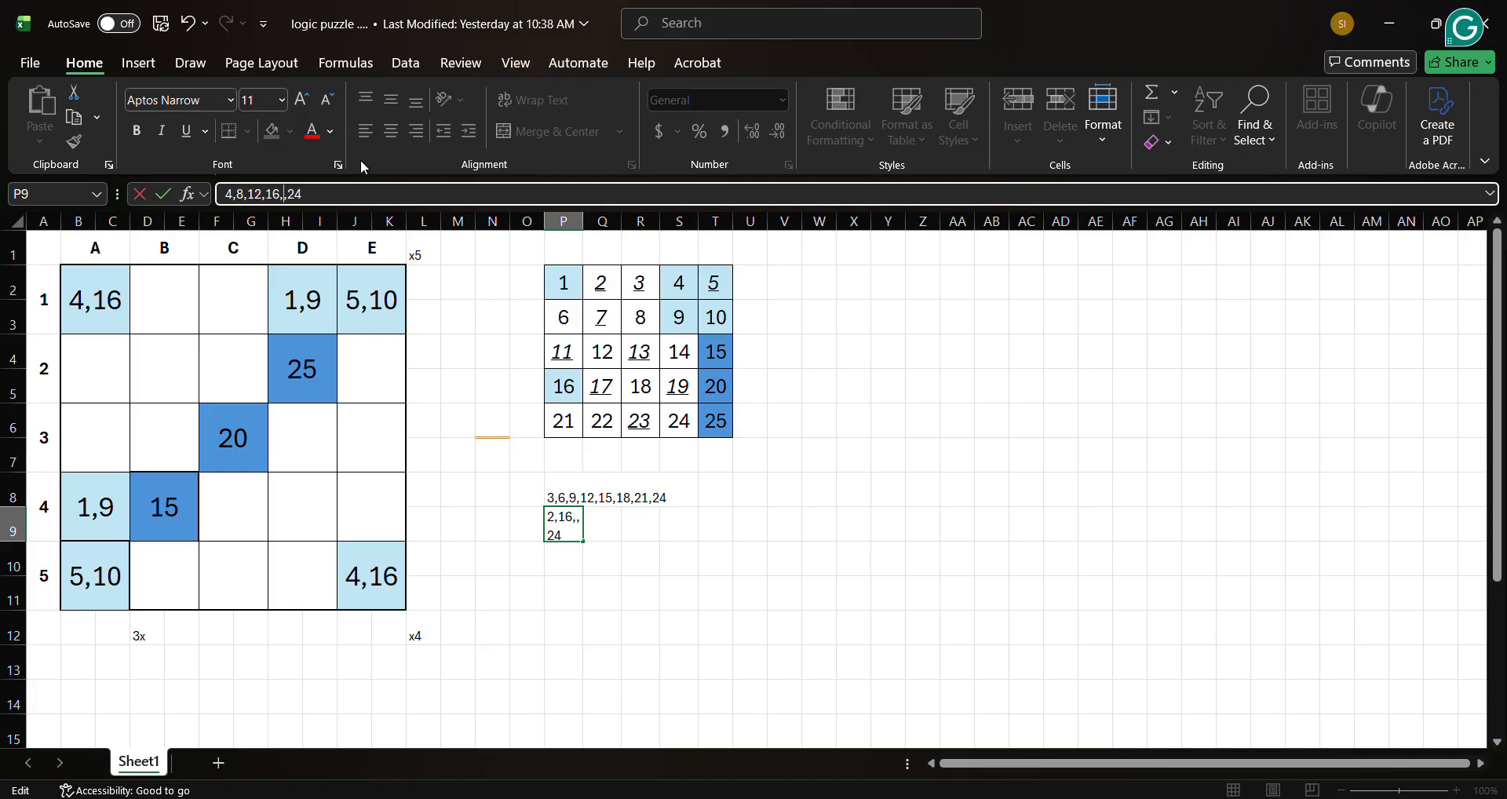
key("BackSpace")
key("BackSpace")
key("BackSpace")
key("BackSpace")
key("Left")
key("Left")
key("Left")
key("Left")
key("BackSpace")
key("BackSpace")
key("Return")
- Enter the candidates 8,12,24 in puzzle cell B2
left_click(194, 382)
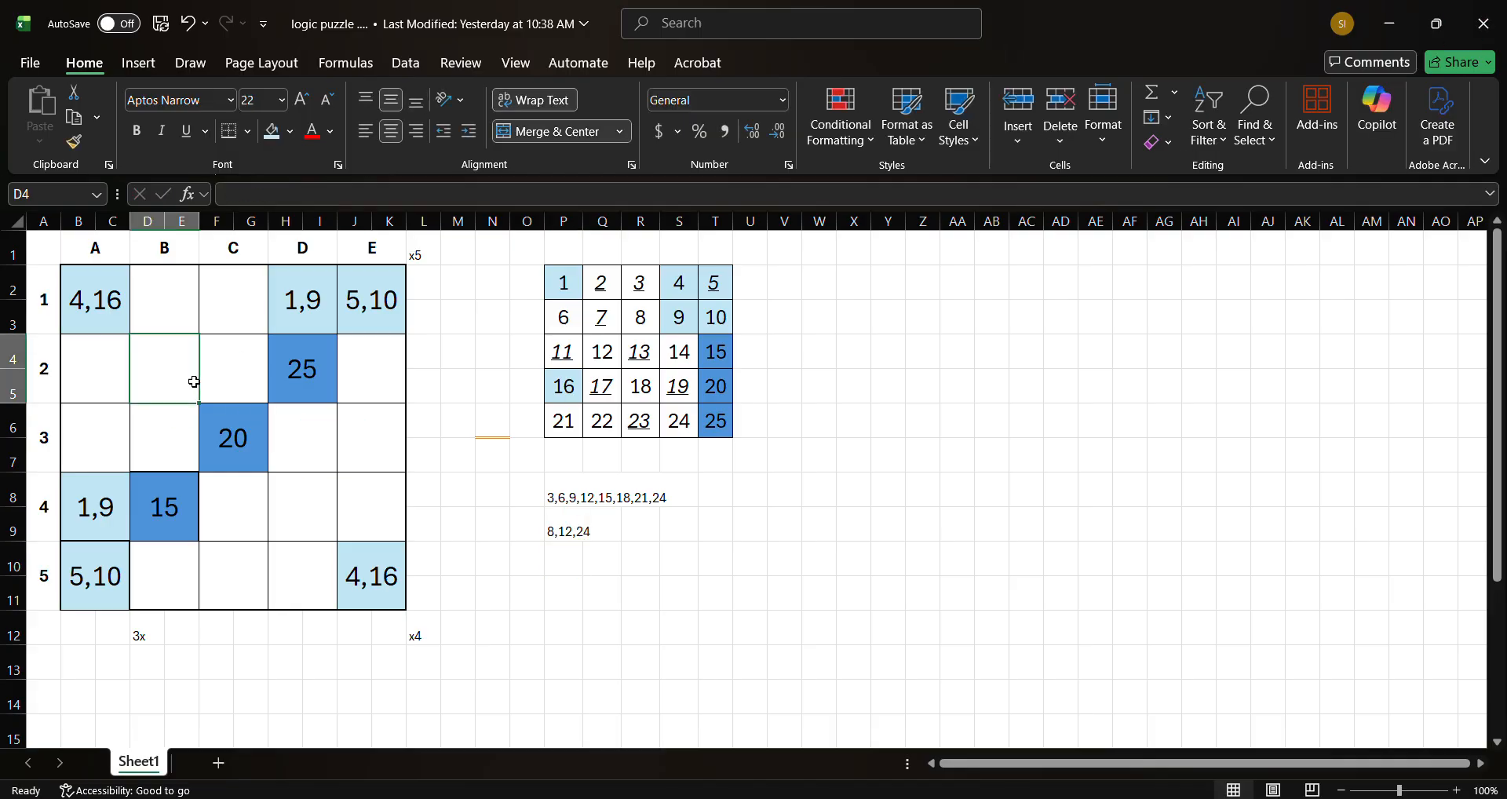
left_click(310, 507, "ctrl")
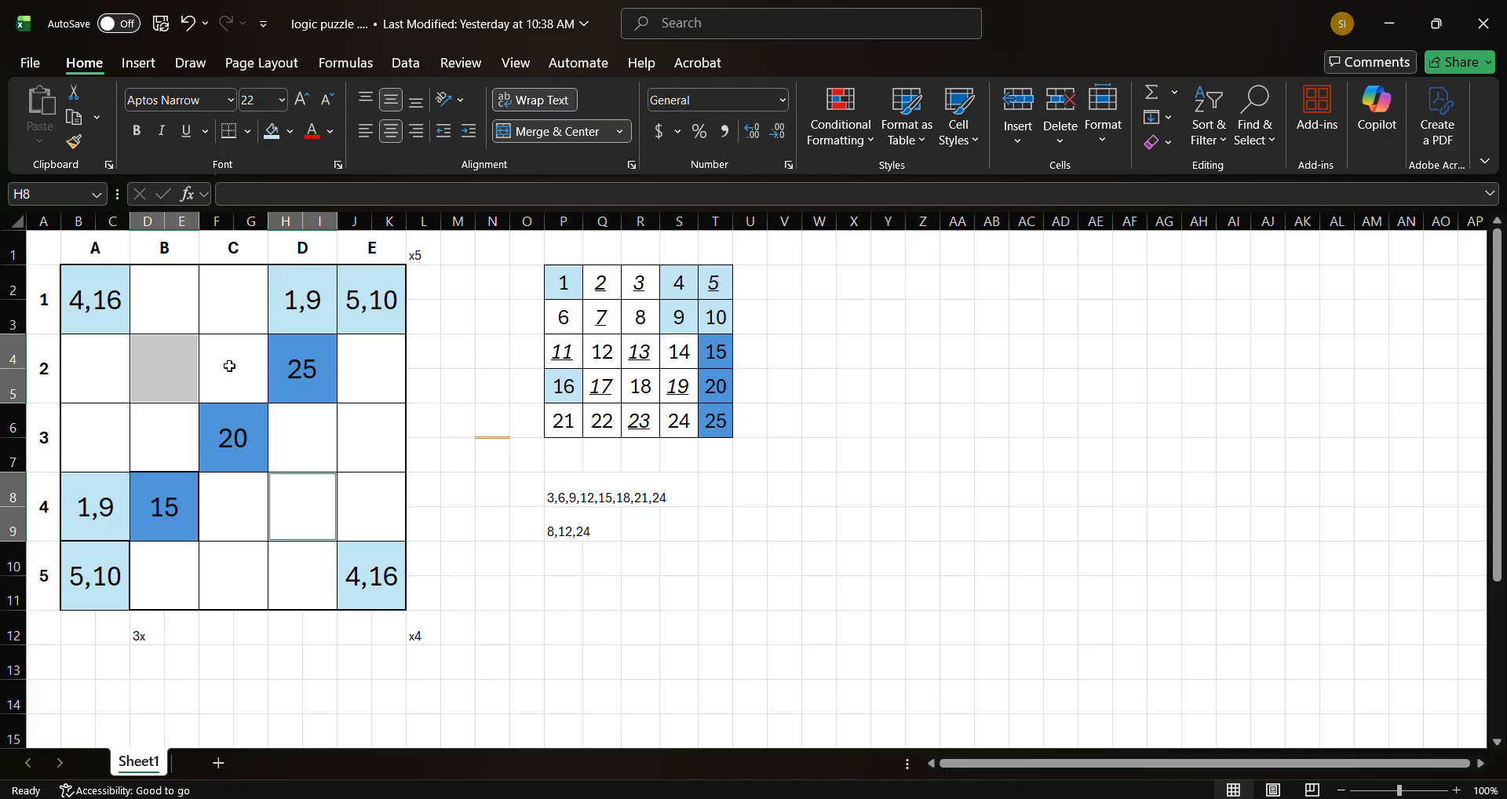
left_click(168, 376)
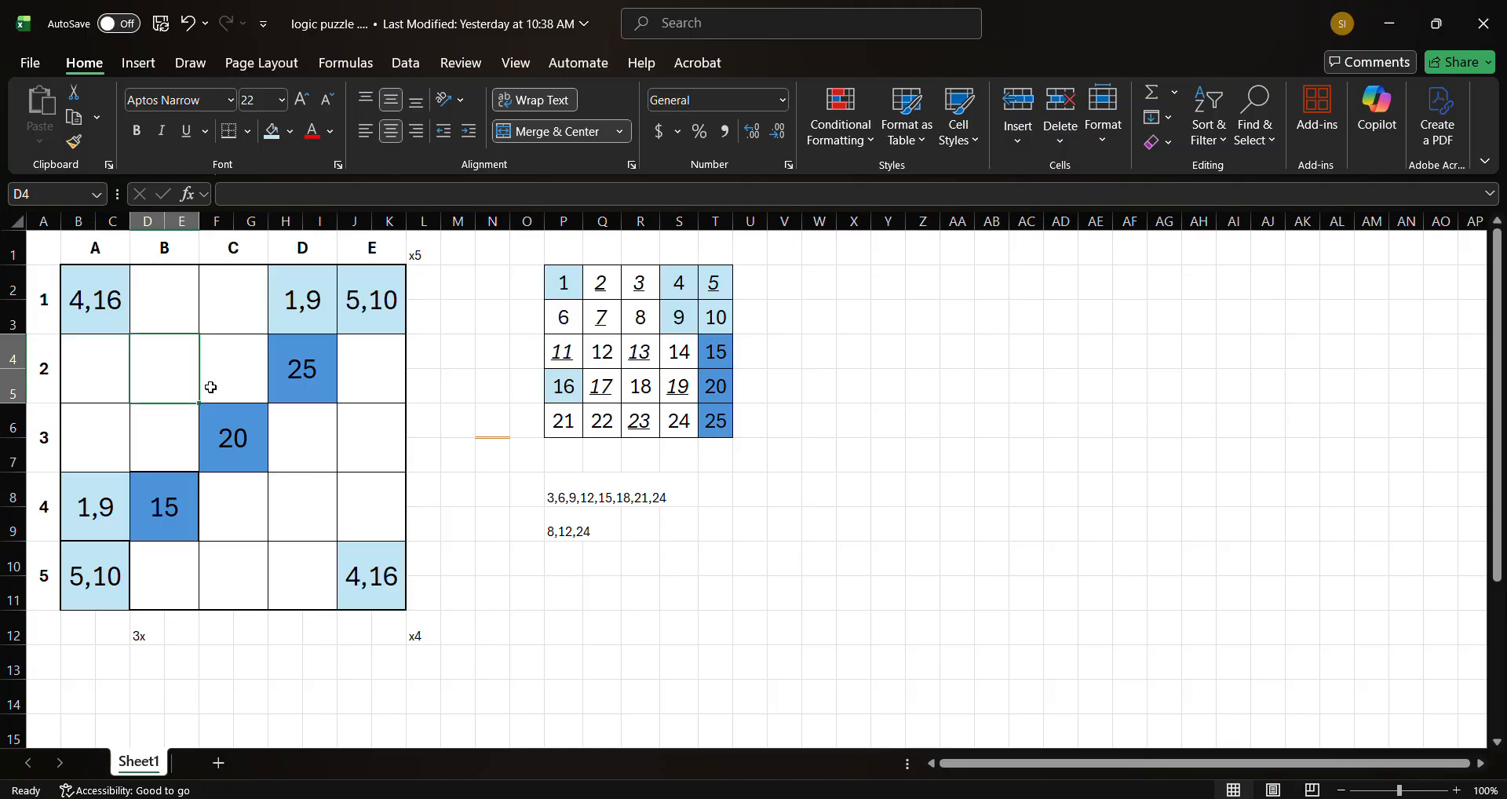
left_click(323, 511)
left_click(173, 383)
type("8")
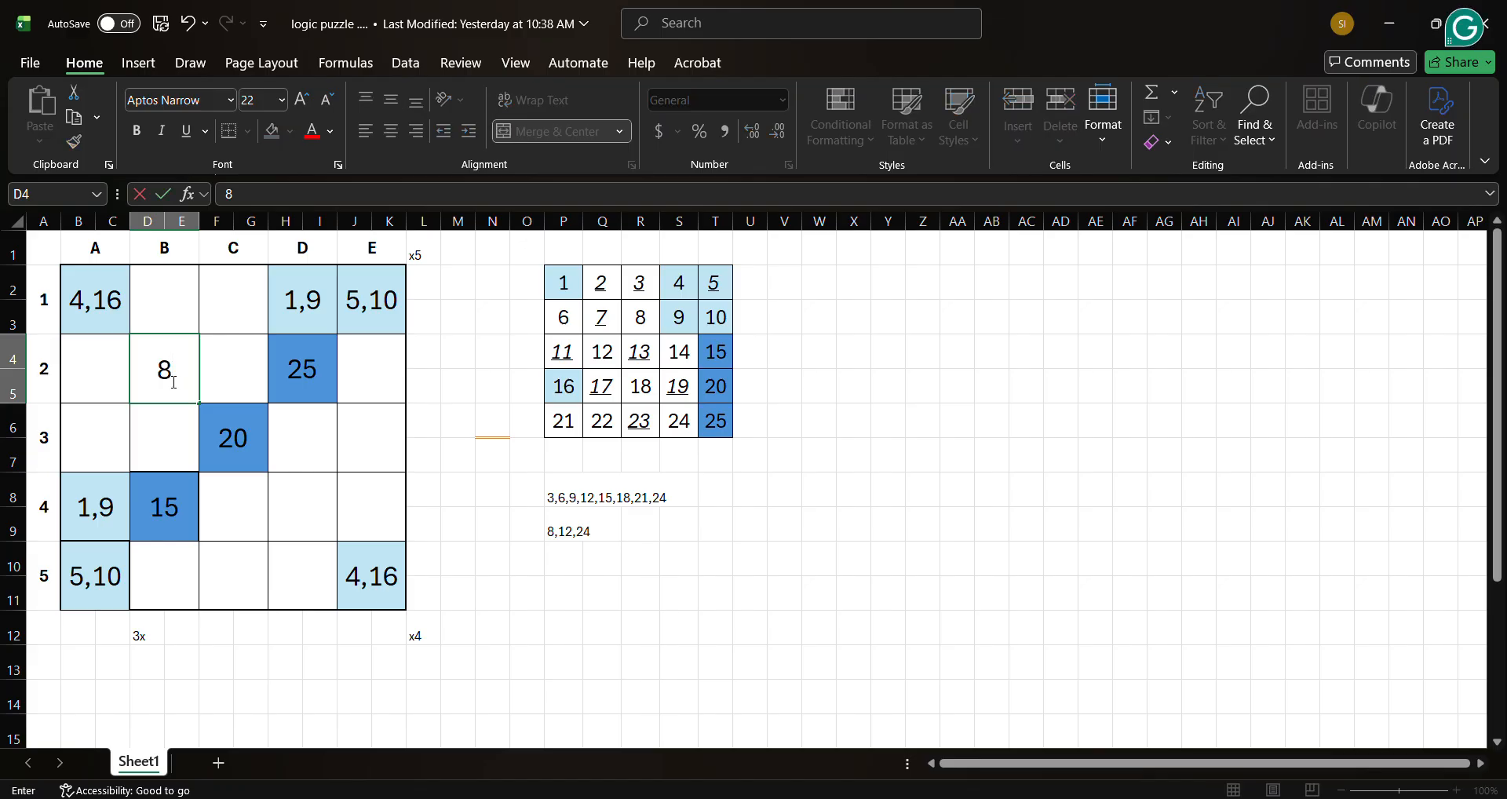
type(",12,24")
- Enter the candidates 8,12,24 in puzzle cell D4 and shade both D4 and B2 light blue
left_click(298, 500)
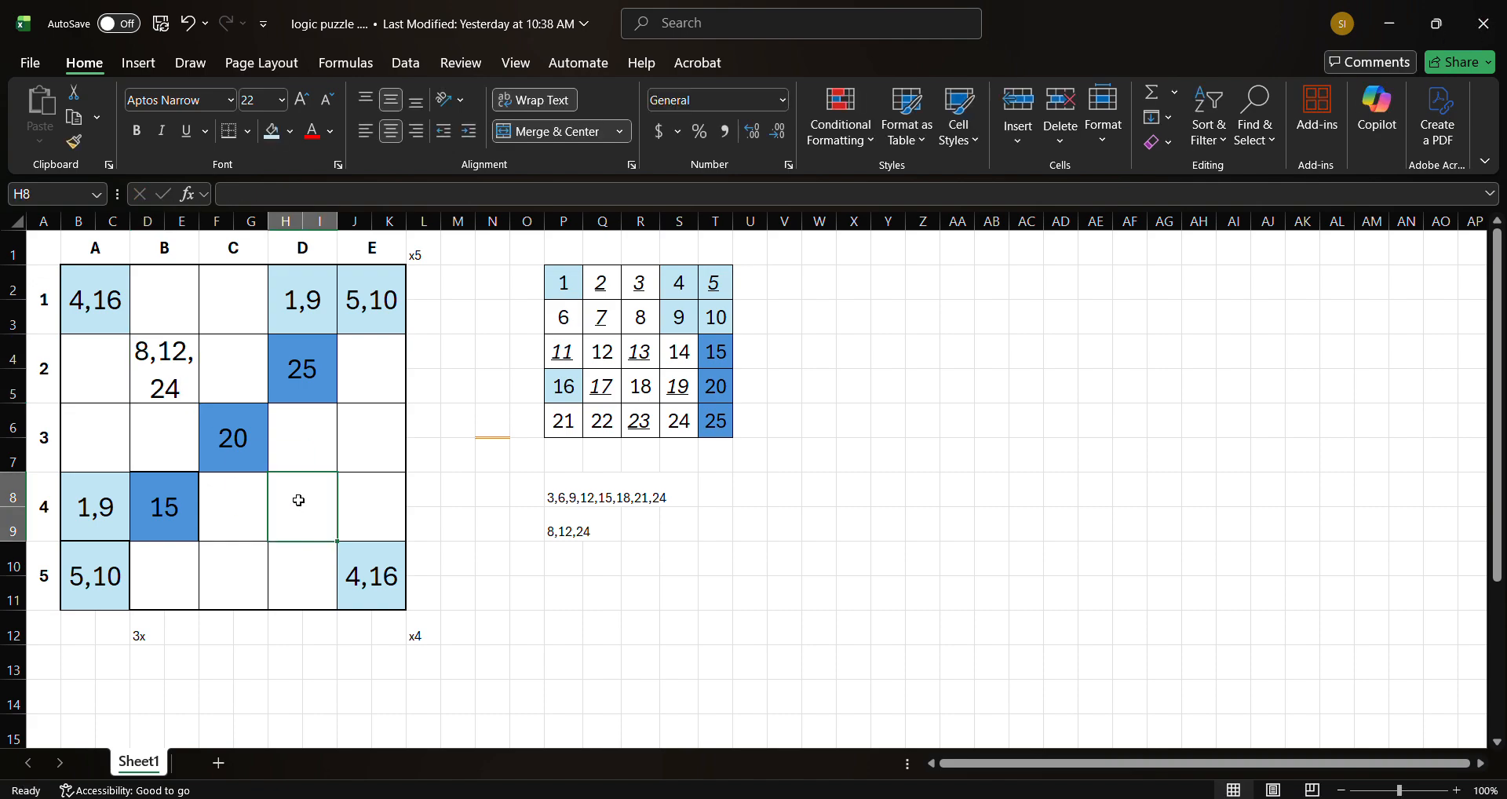
type("8,")
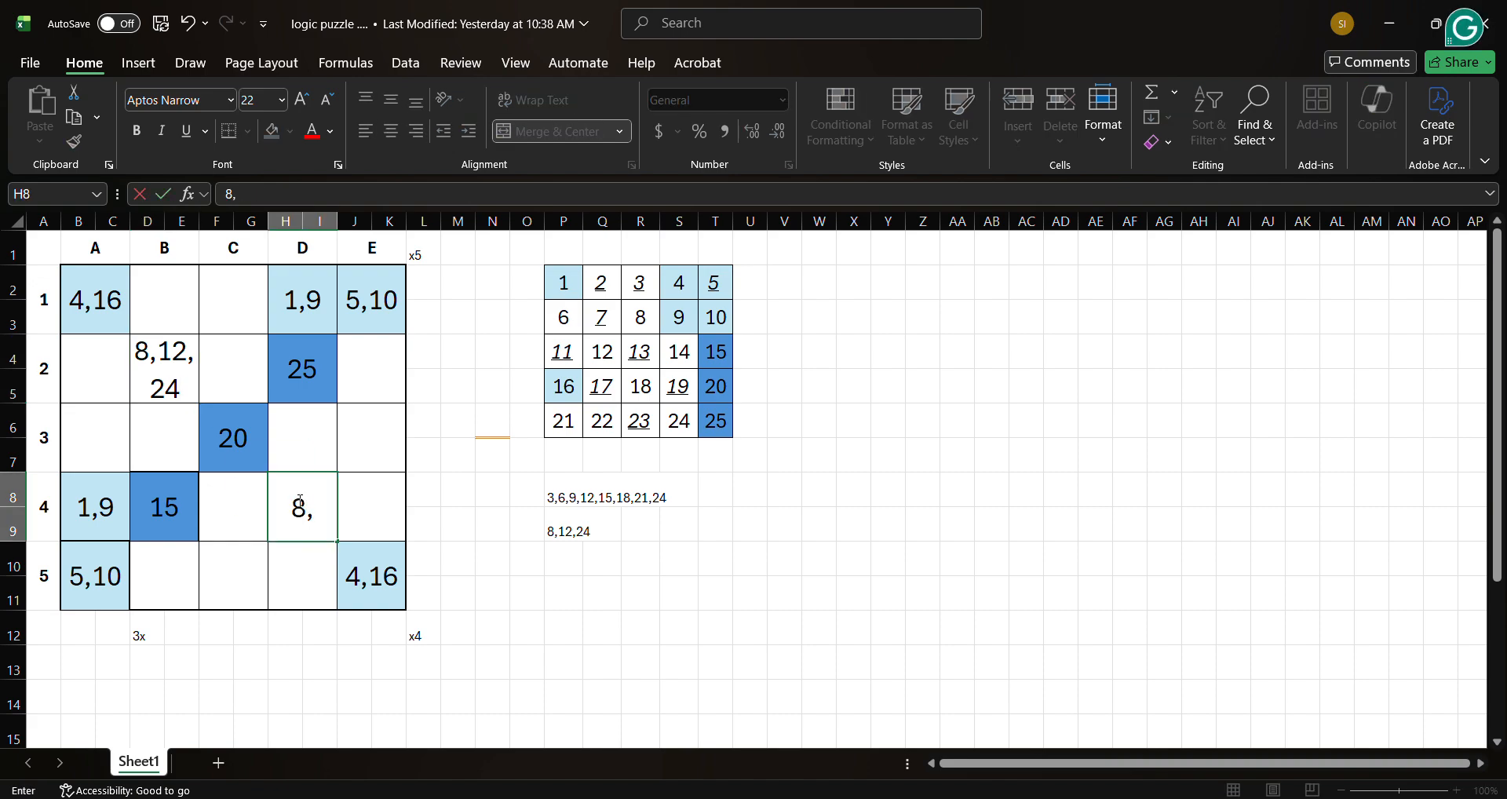
type("12,24")
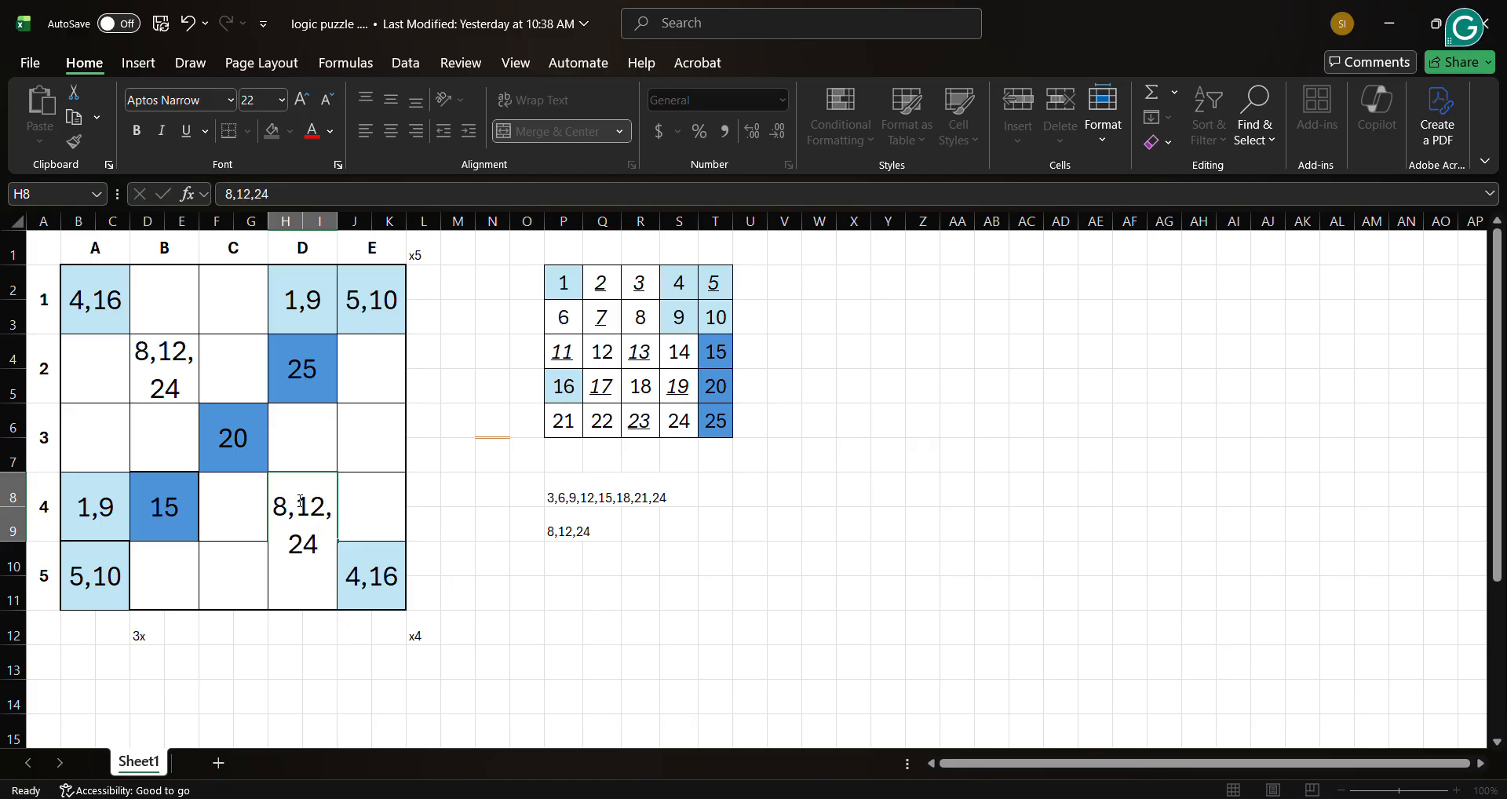
key("ctrl+Return")
left_click(188, 363, "ctrl")
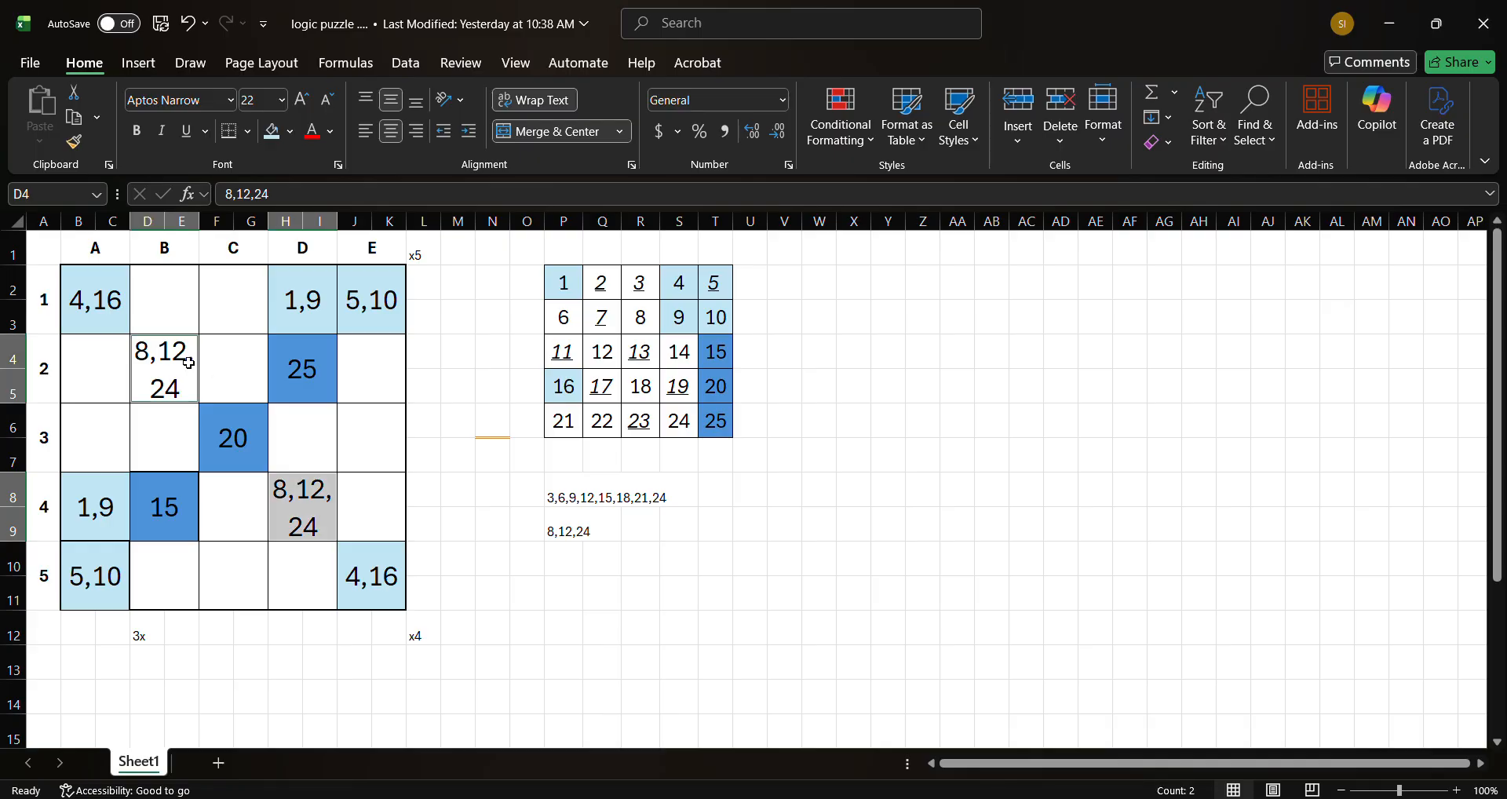
left_click(274, 138)
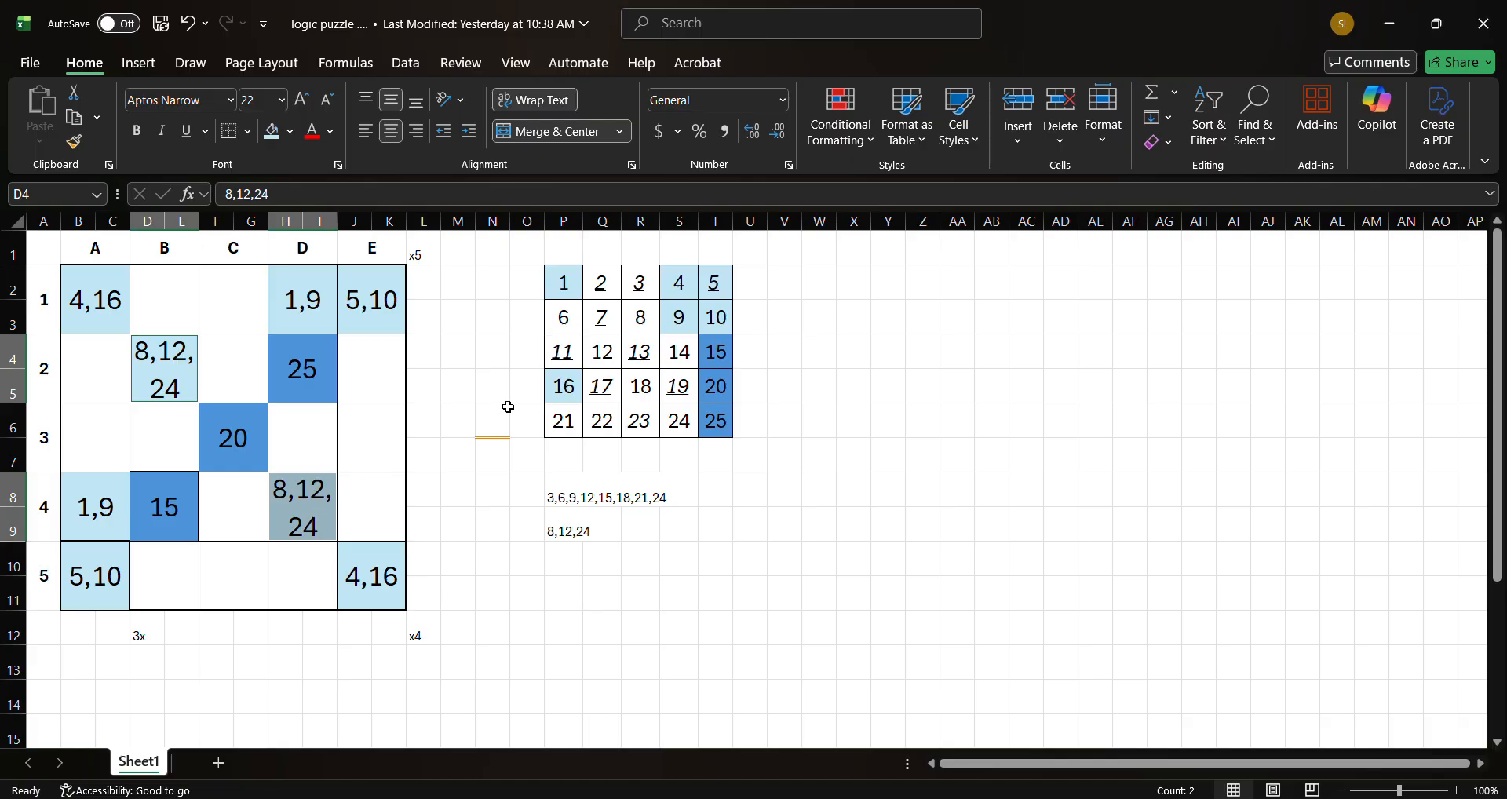
left_click(632, 326)
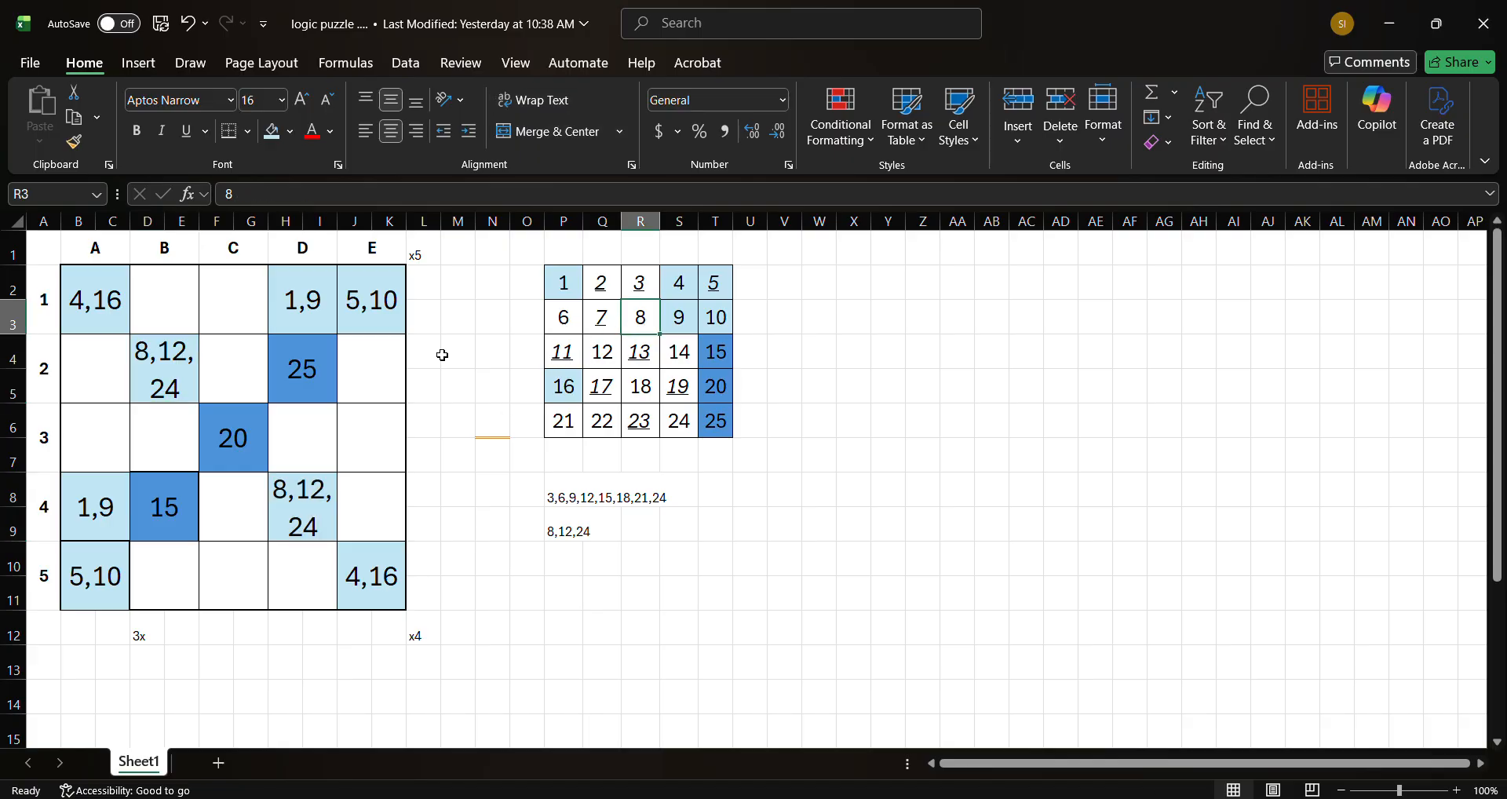
left_click(183, 365)
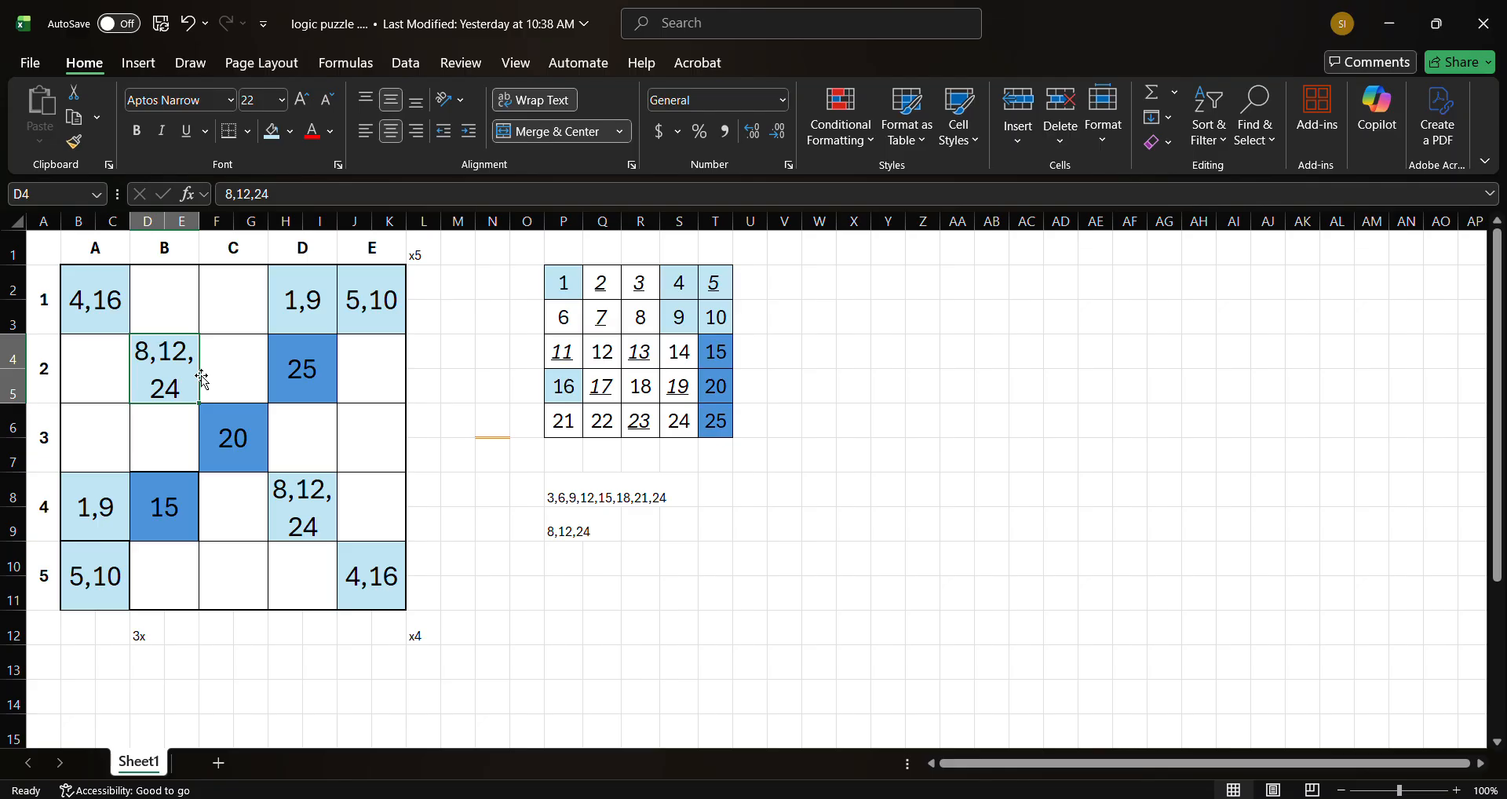
left_click(297, 516, "ctrl")
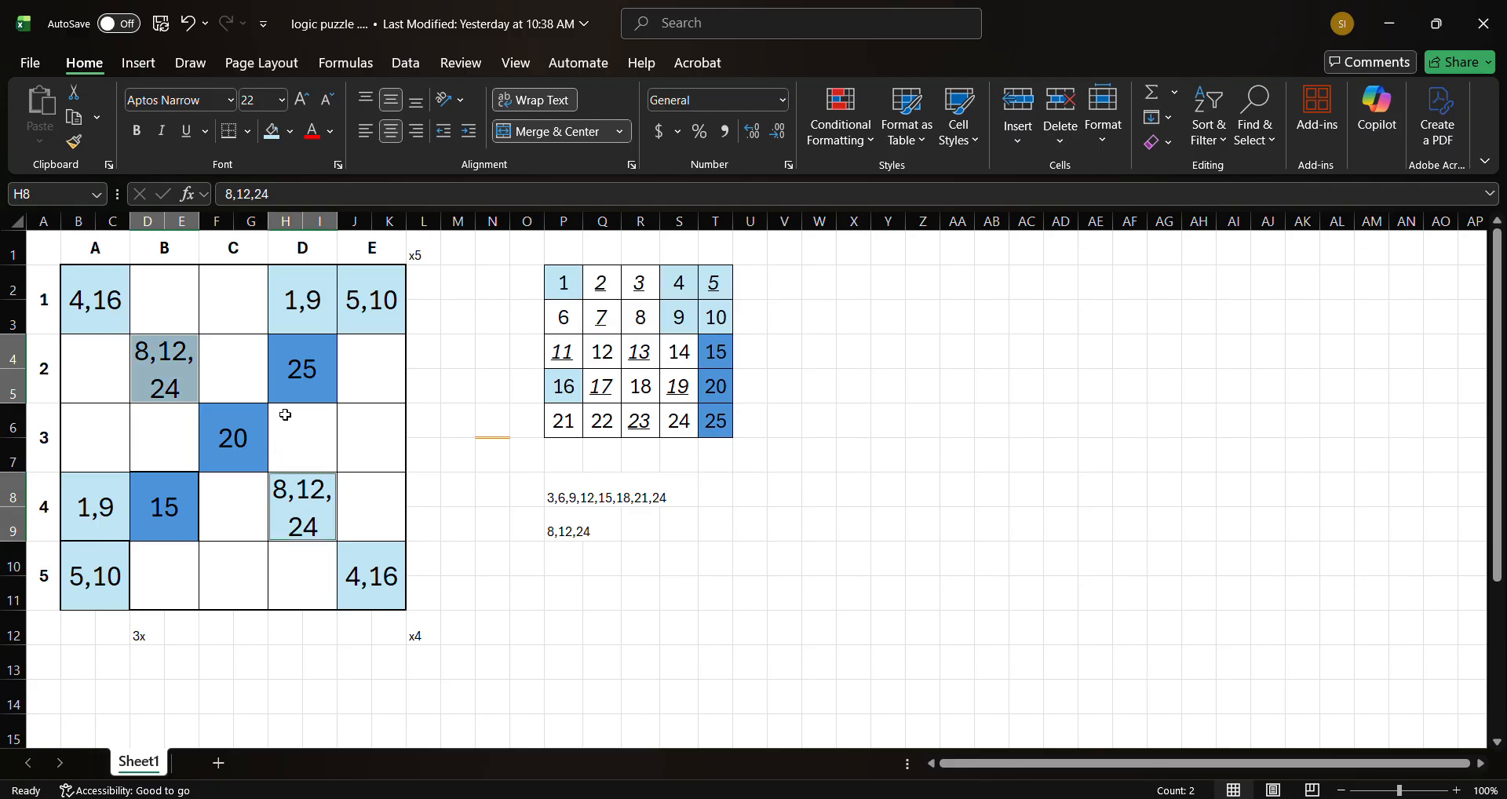
left_click(252, 307)
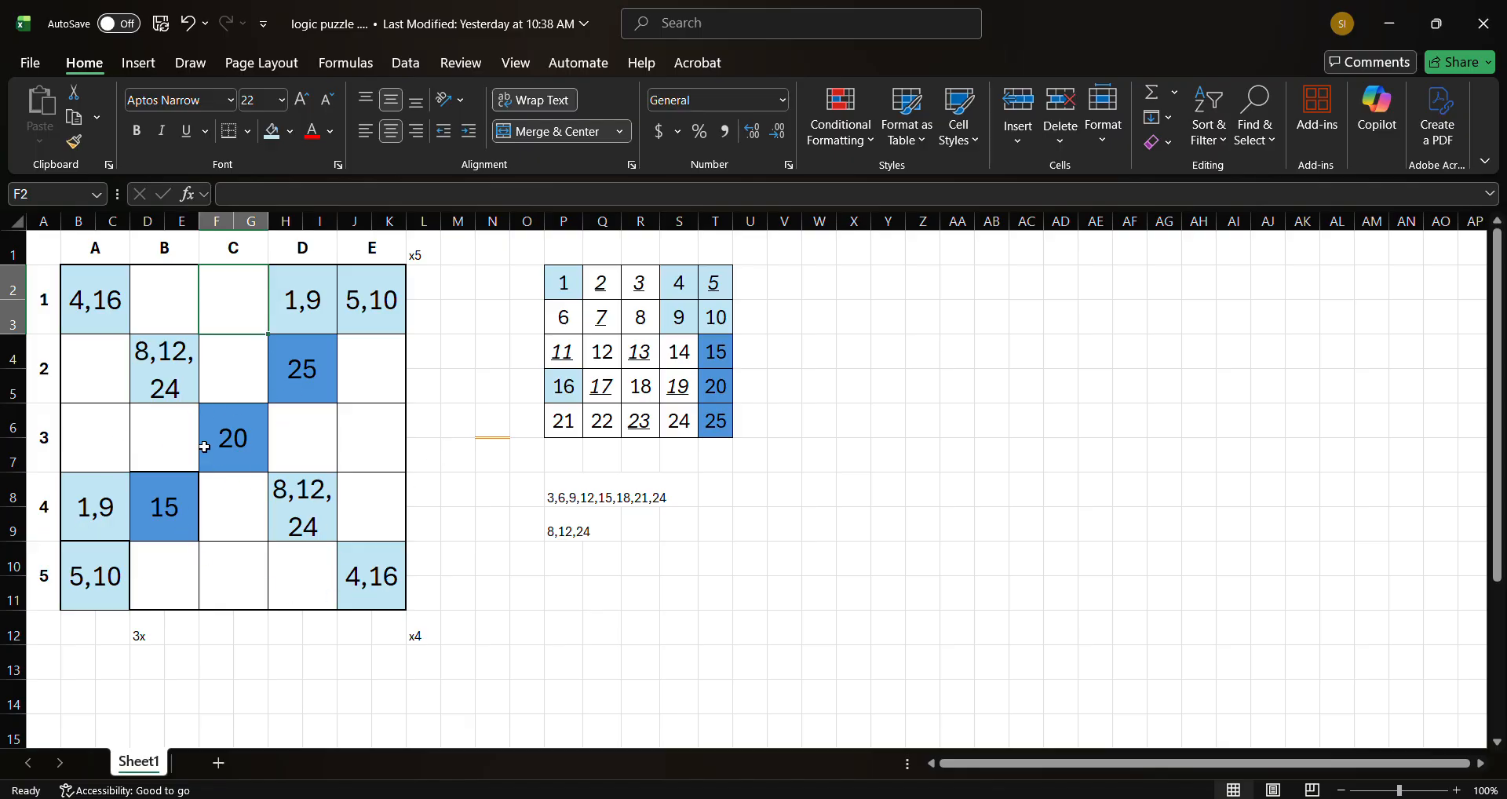
left_click(156, 636)
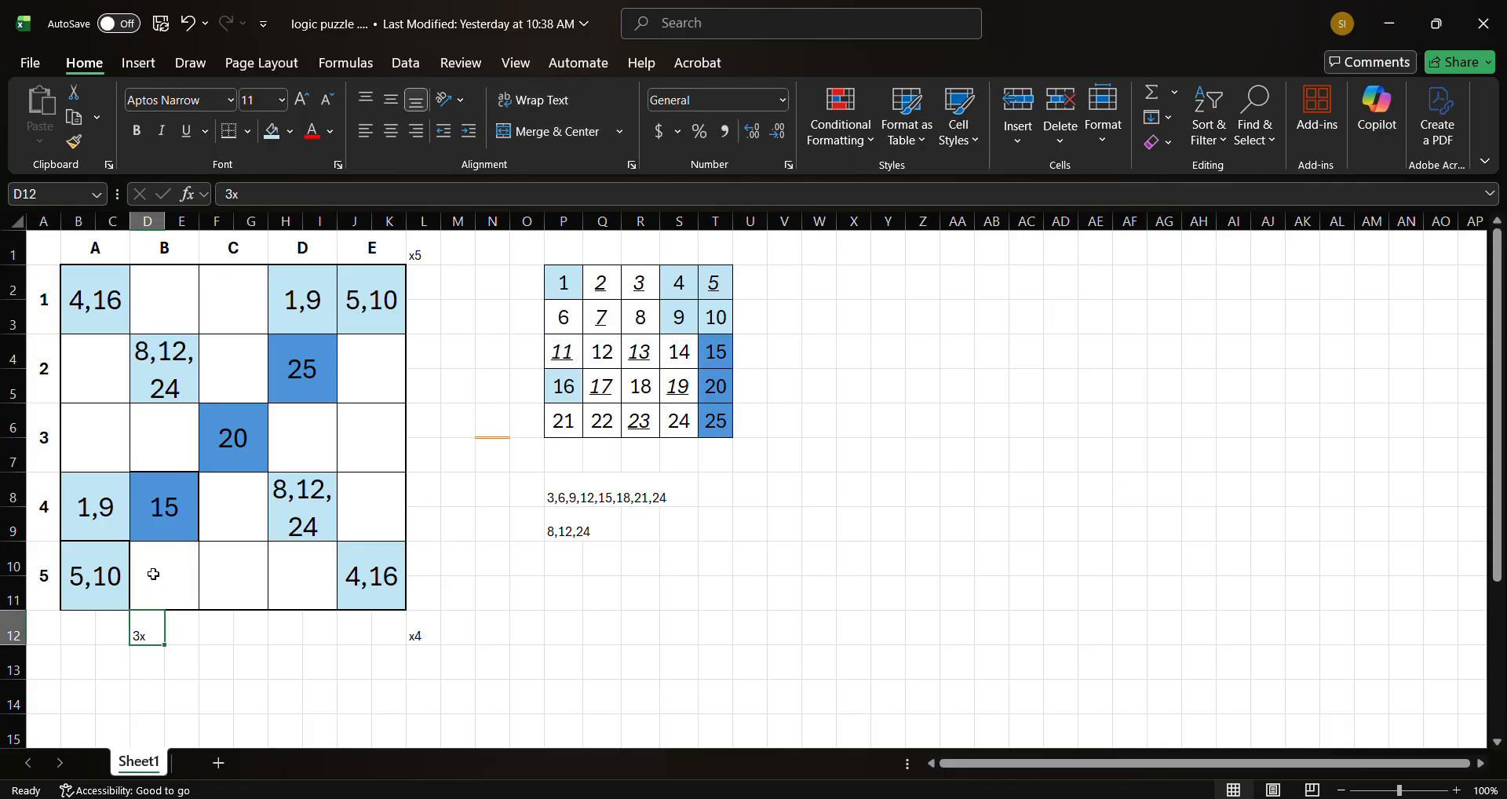
- Remove 8 from the candidates in puzzle cell D4, leaving 12,24
double_click(160, 366)
key("BackSpace")
key("BackSpace")
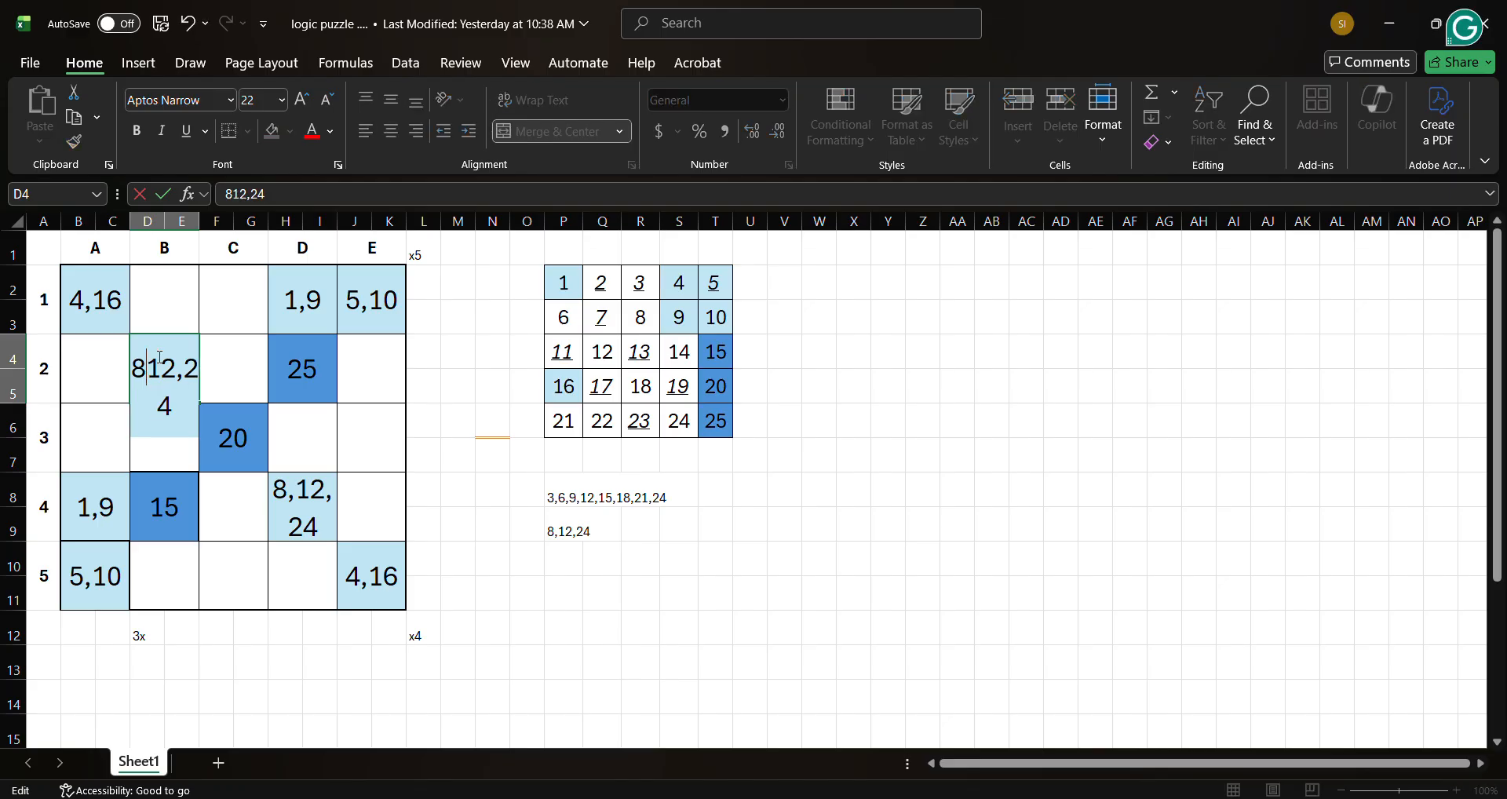
key("Return")
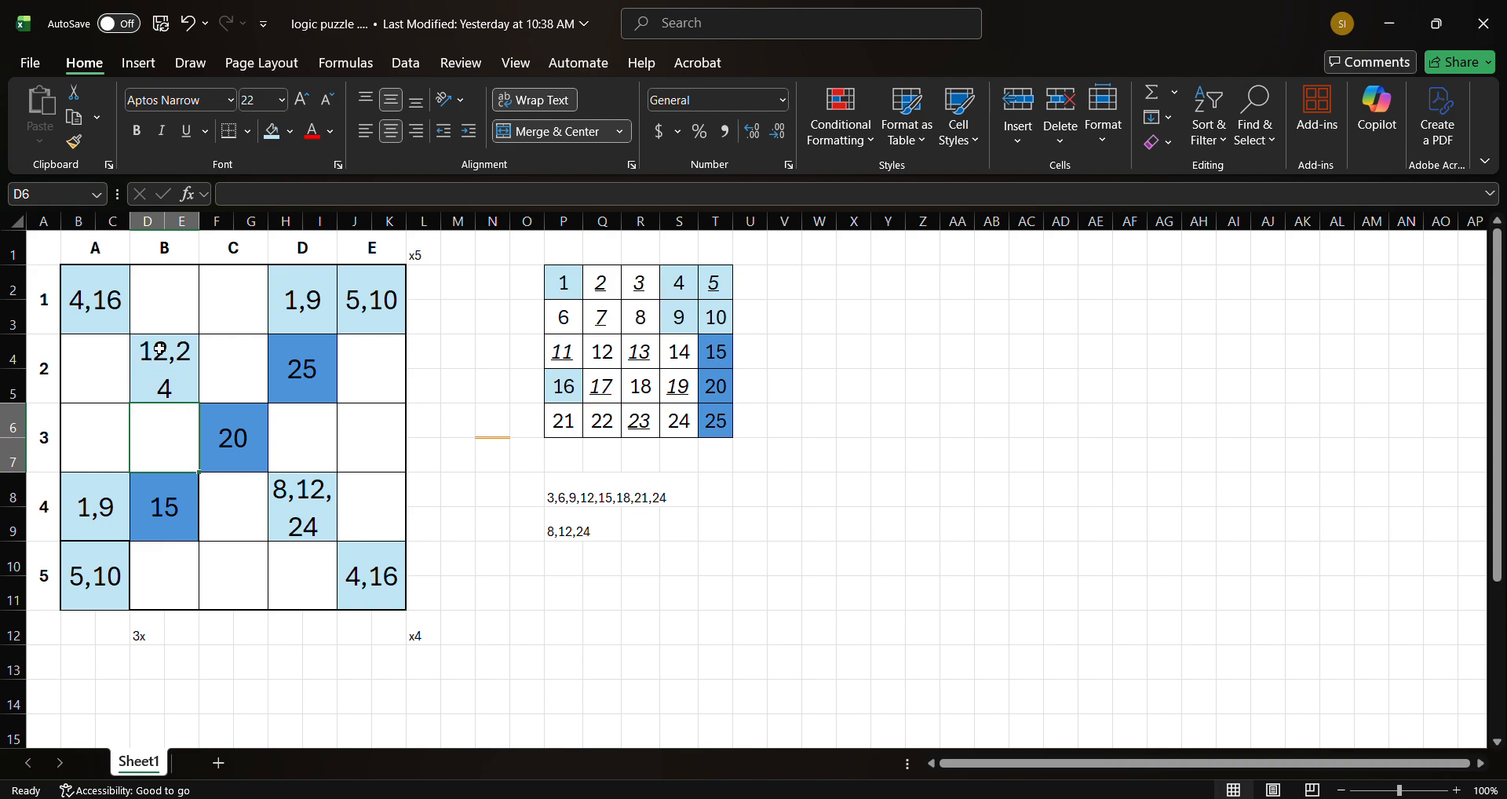
- Compare the empty cells of puzzle column B with the list of multiples of three in P8
left_click_drag(160, 292, 168, 545)
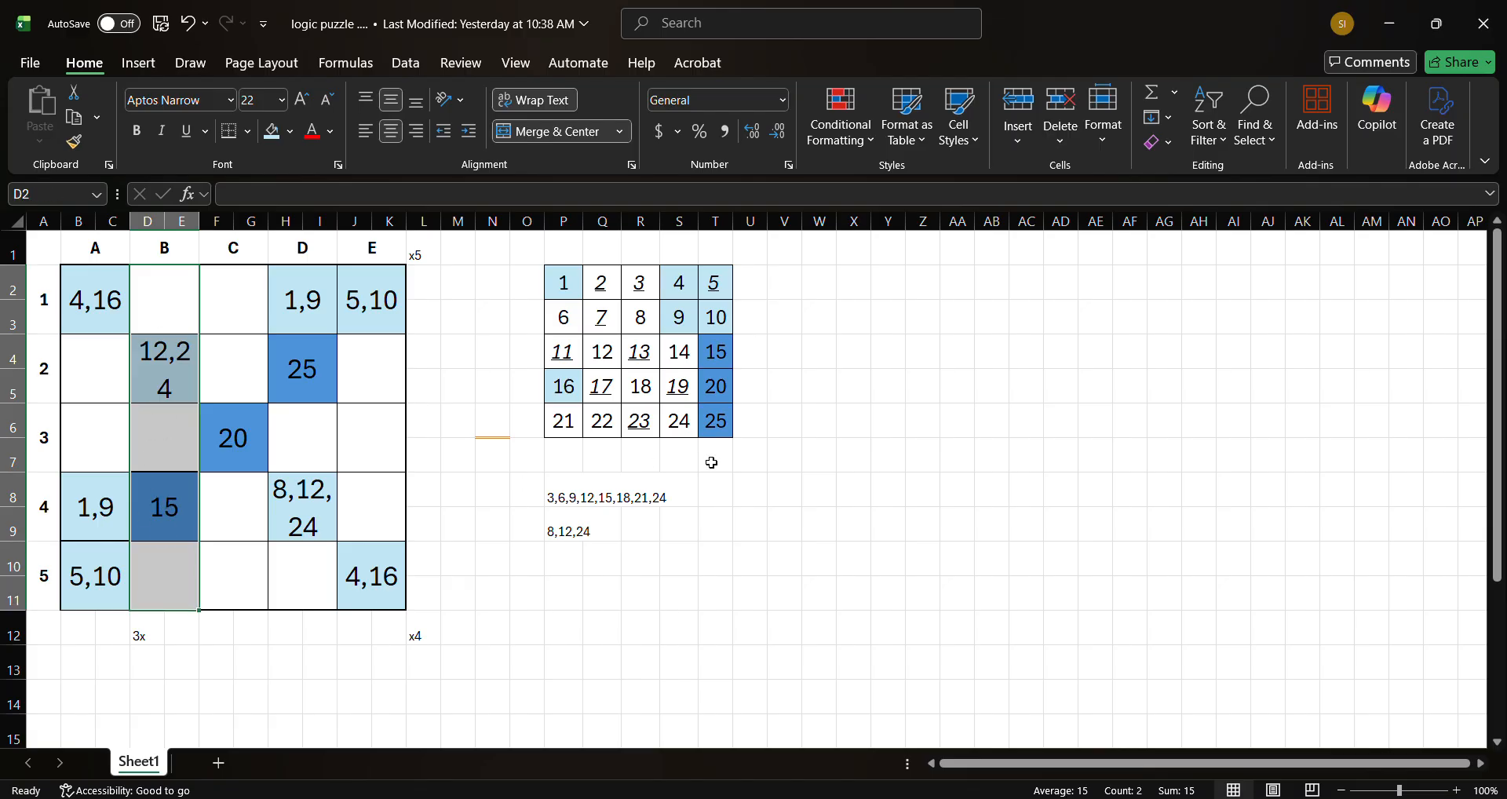
left_click(576, 491)
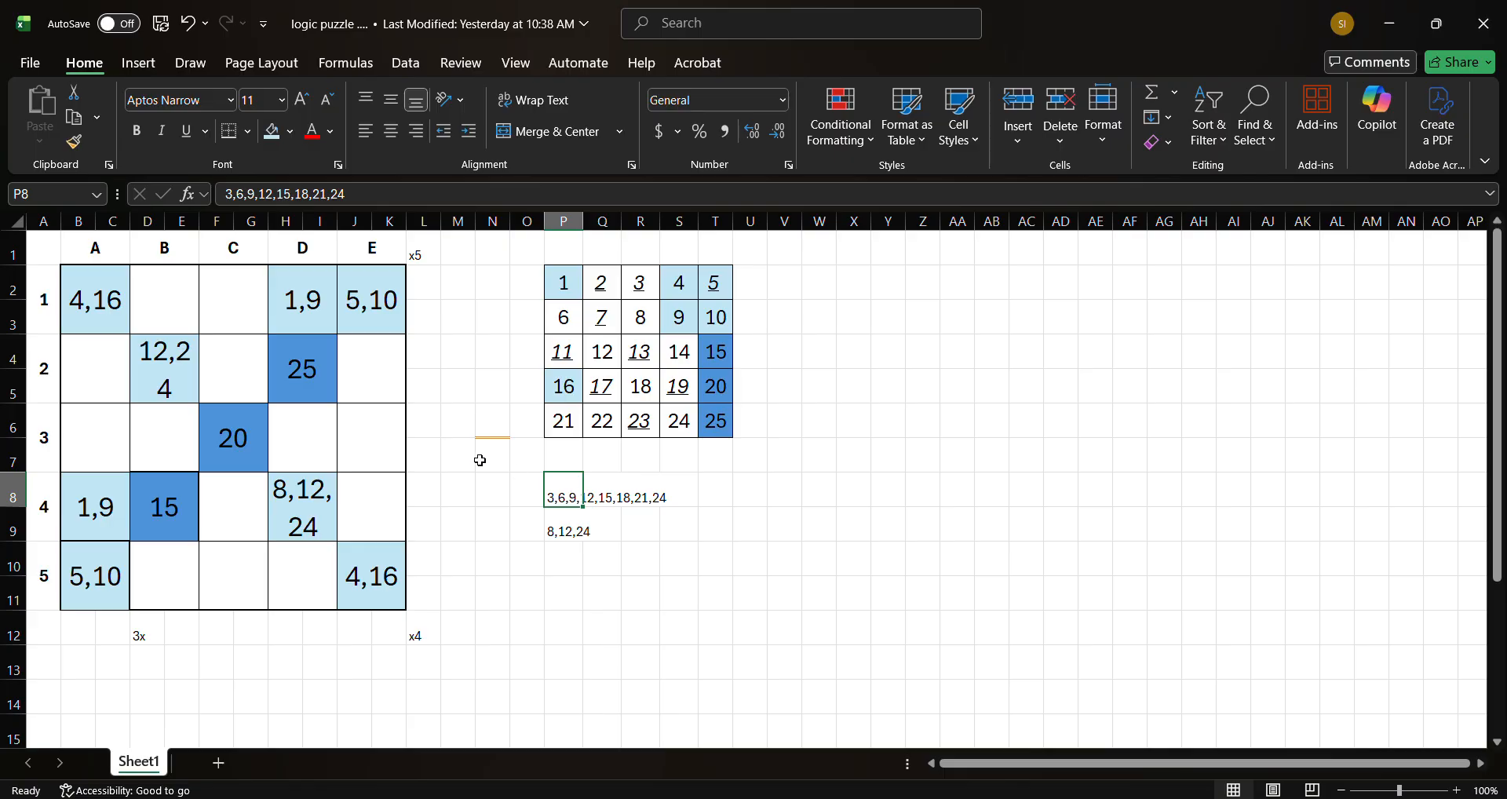
left_click(163, 326)
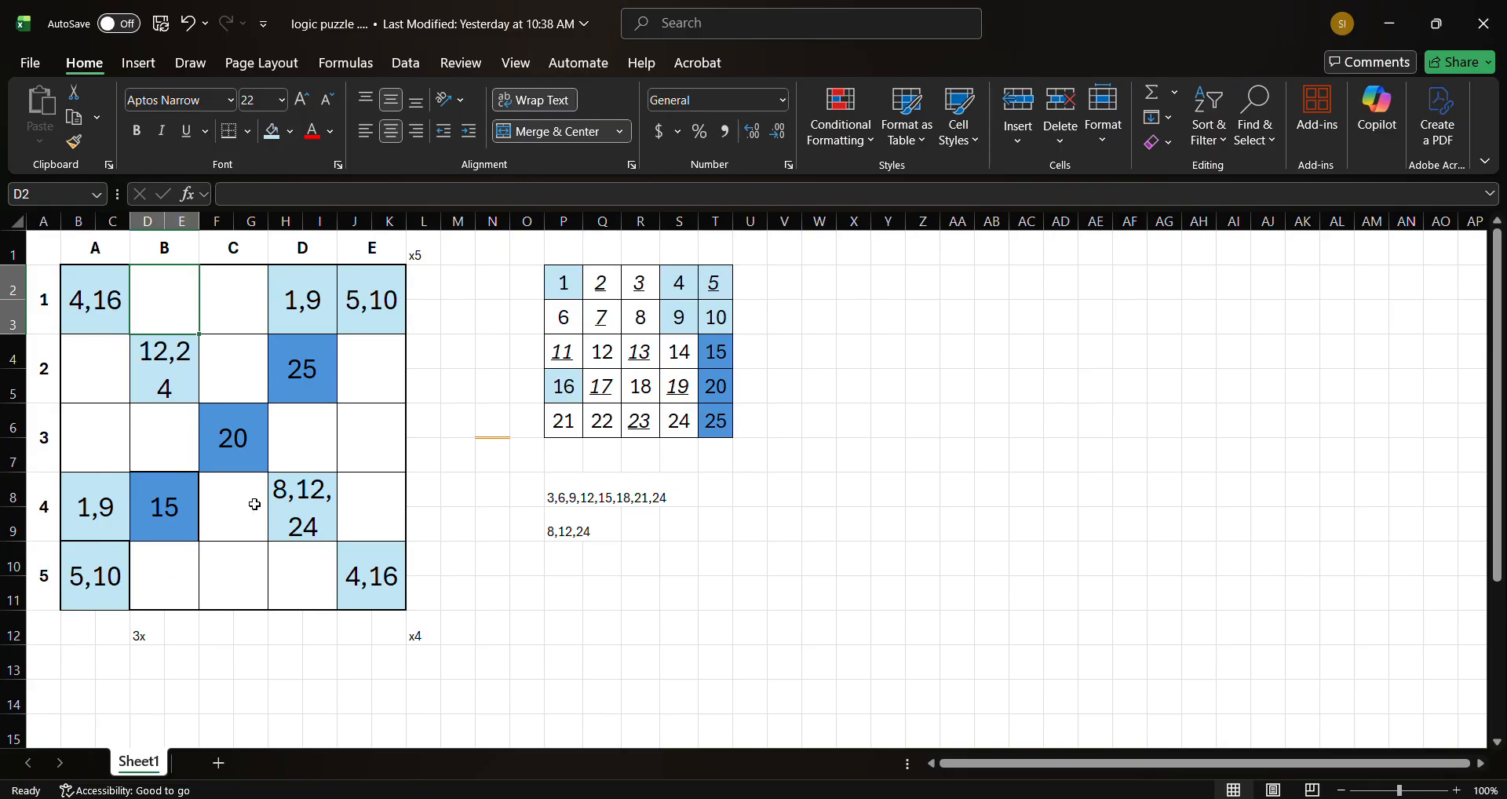
left_click(673, 486)
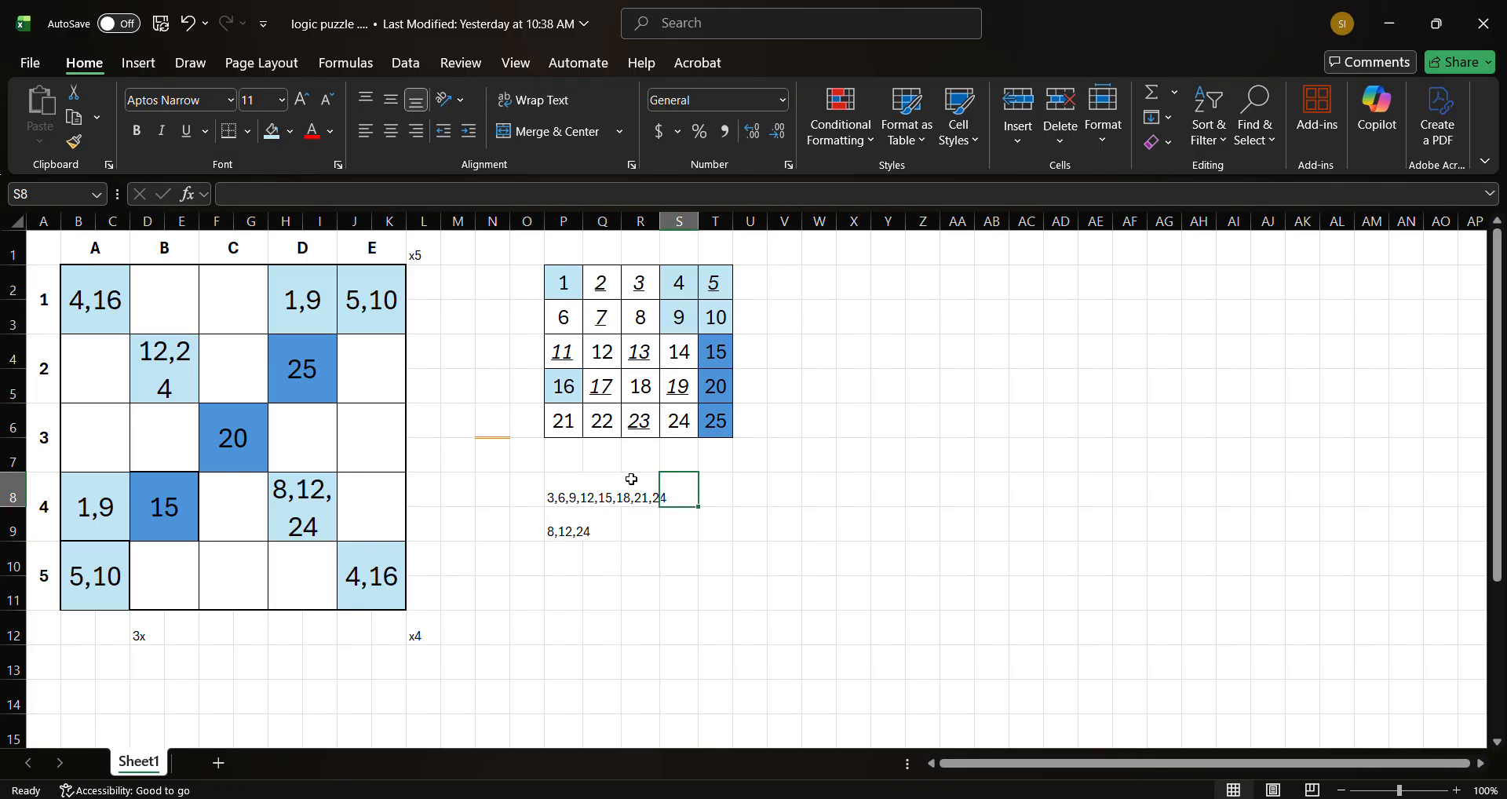
left_click(561, 491)
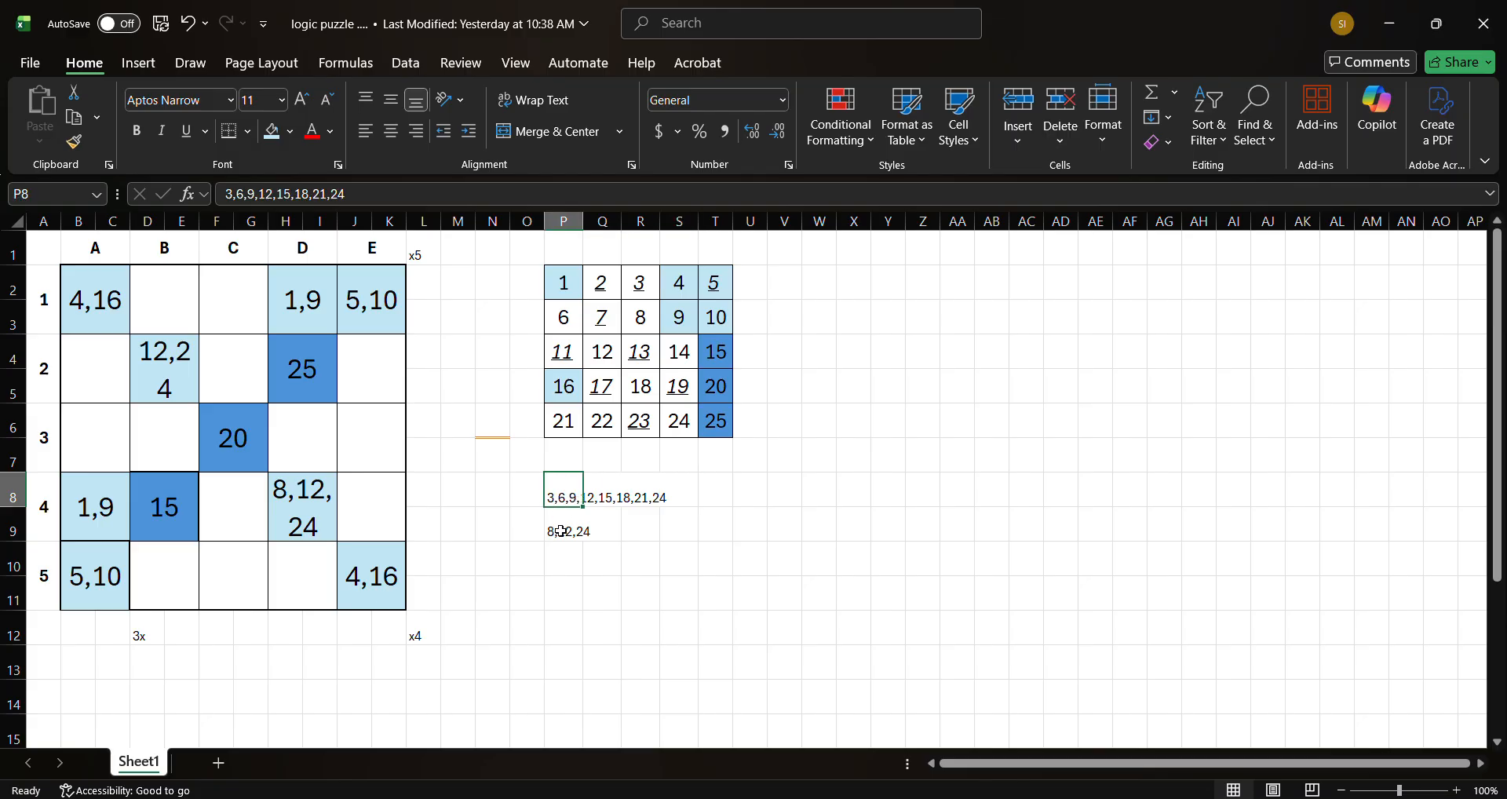
left_click(579, 593)
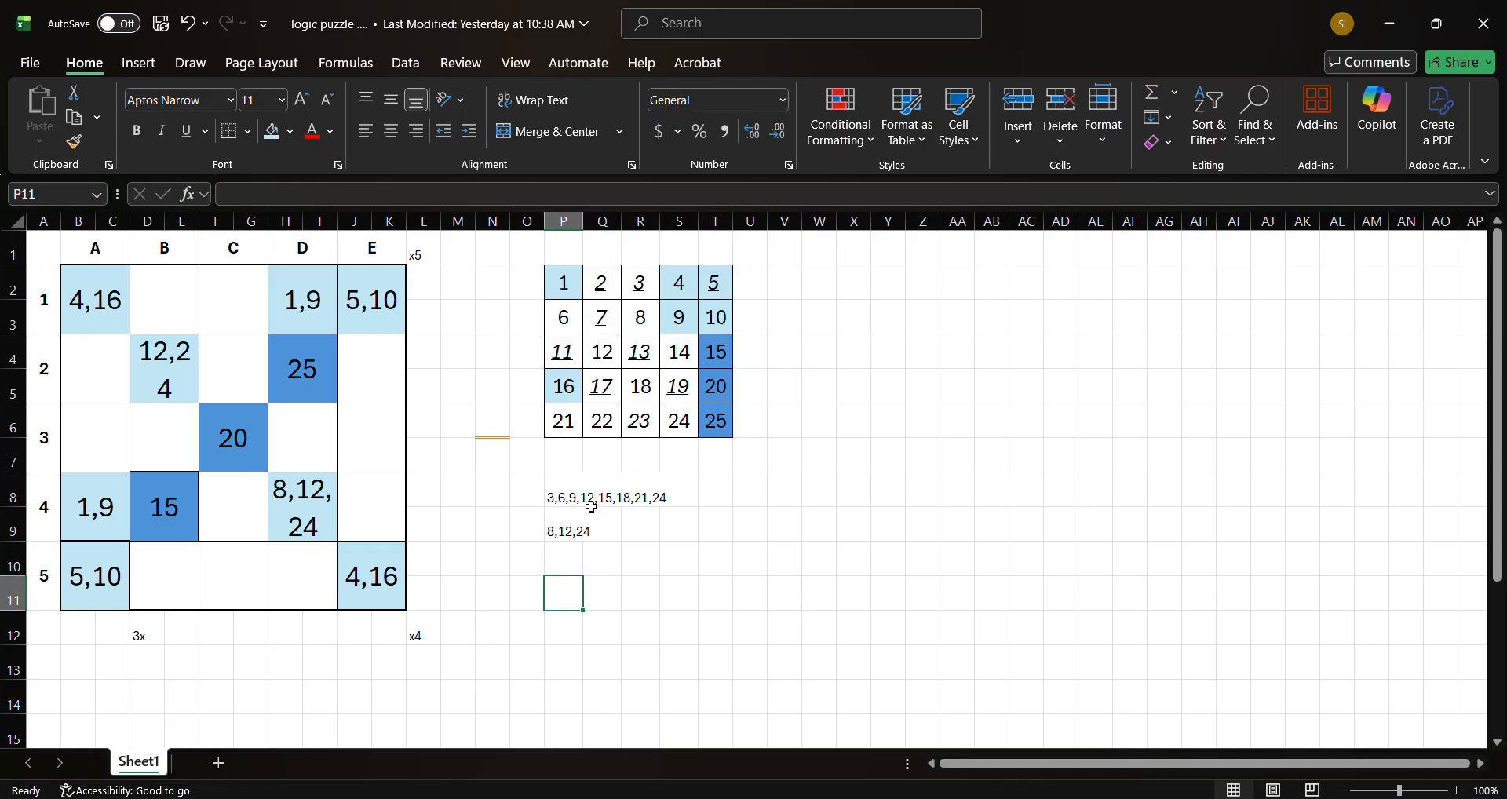
- Switch to the Sporcle quiz beside the workbook, resume it, answer cell 17 with 15 and pause it again
left_click_drag(1002, 59, 1504, 47)
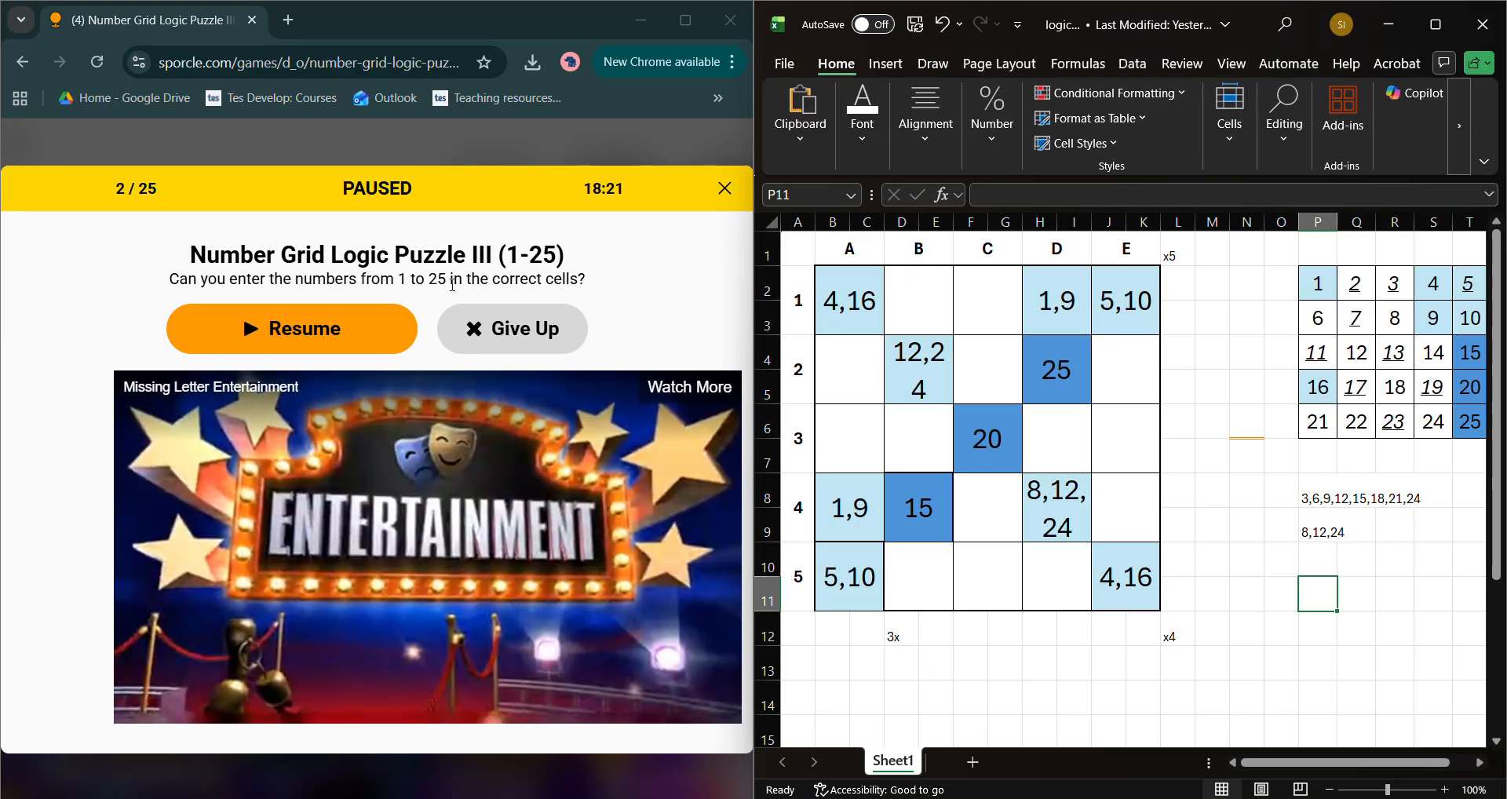
left_click(354, 342)
left_click(241, 517)
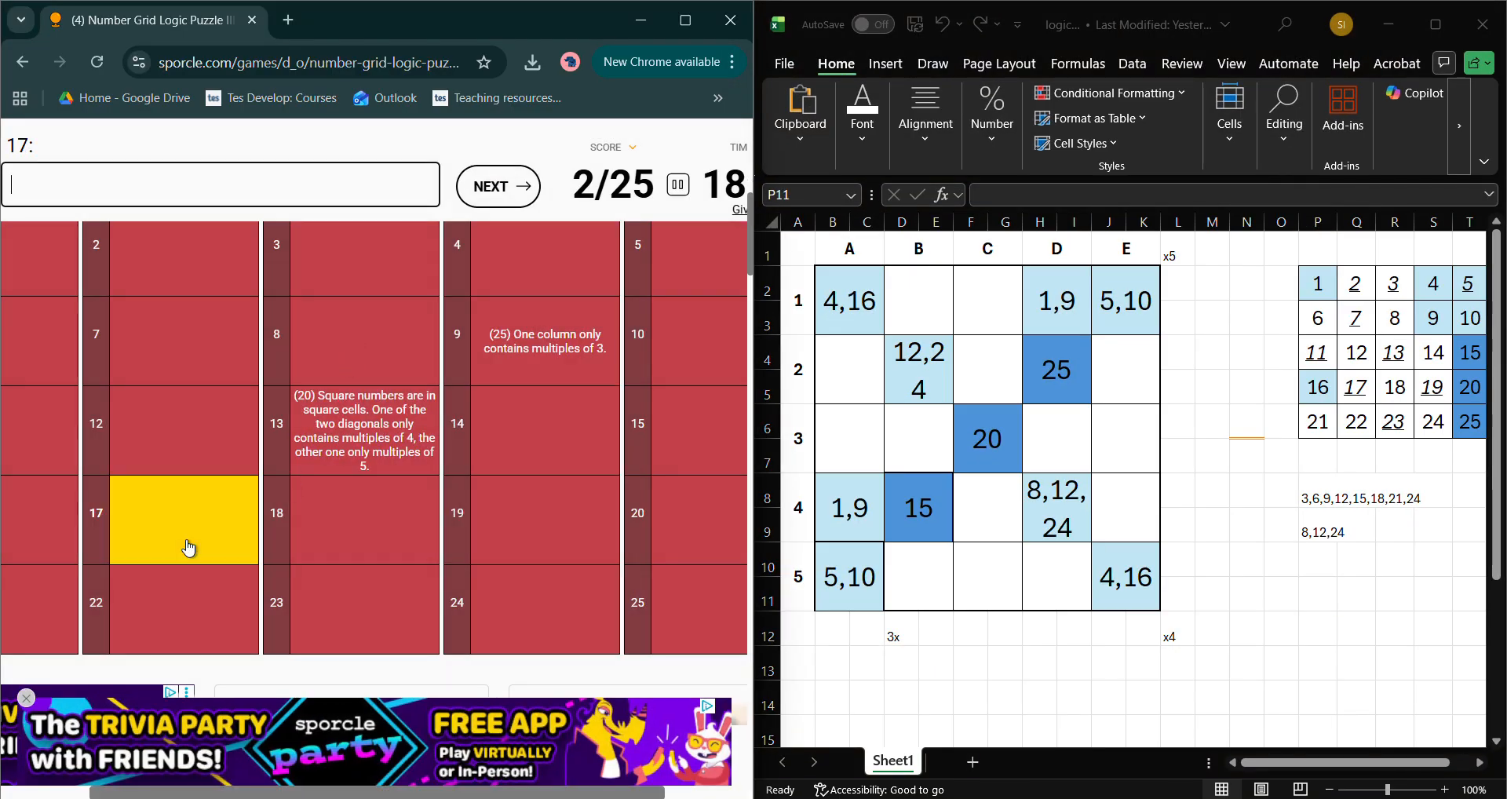
type("15")
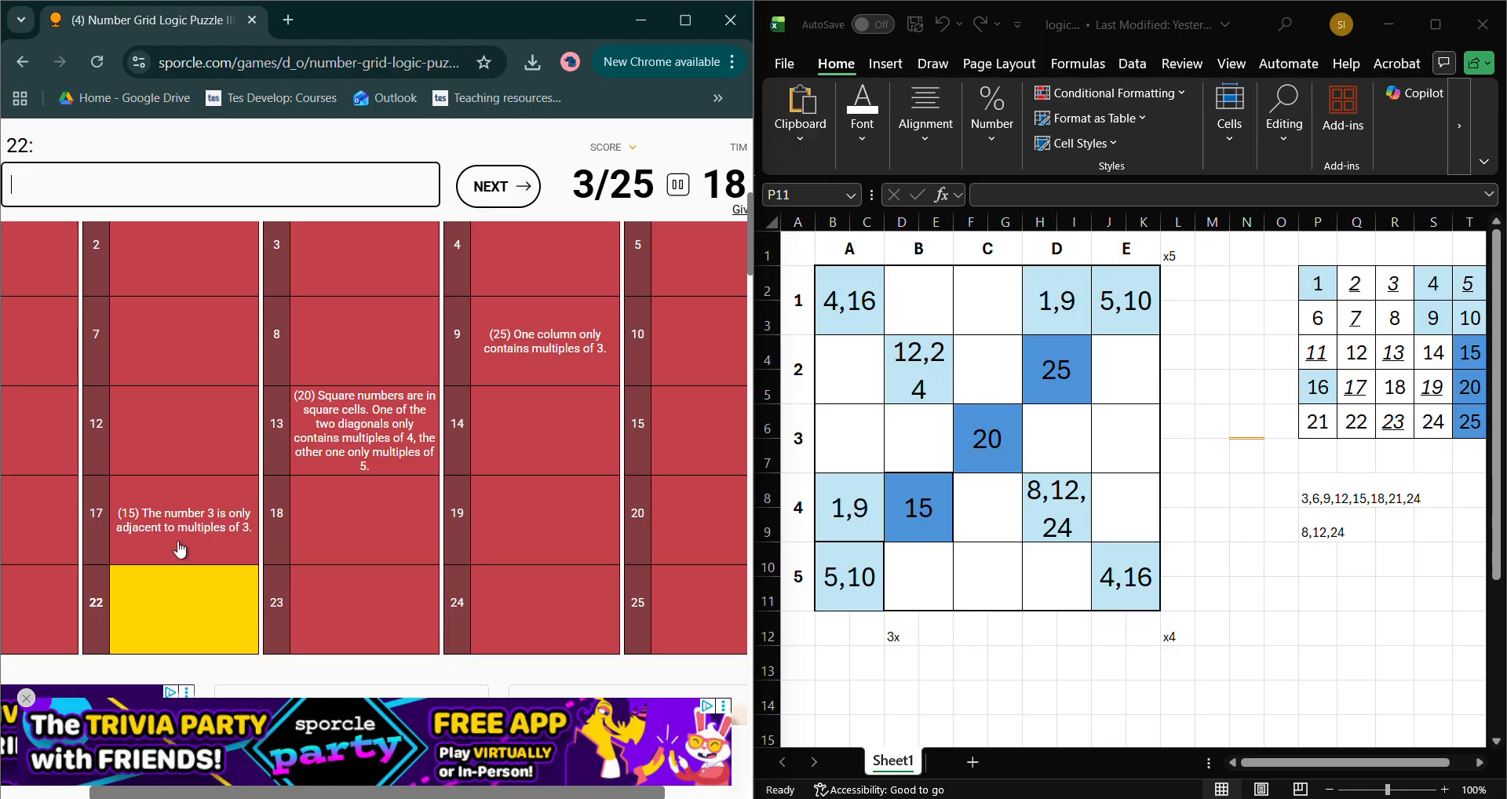
left_click(668, 188)
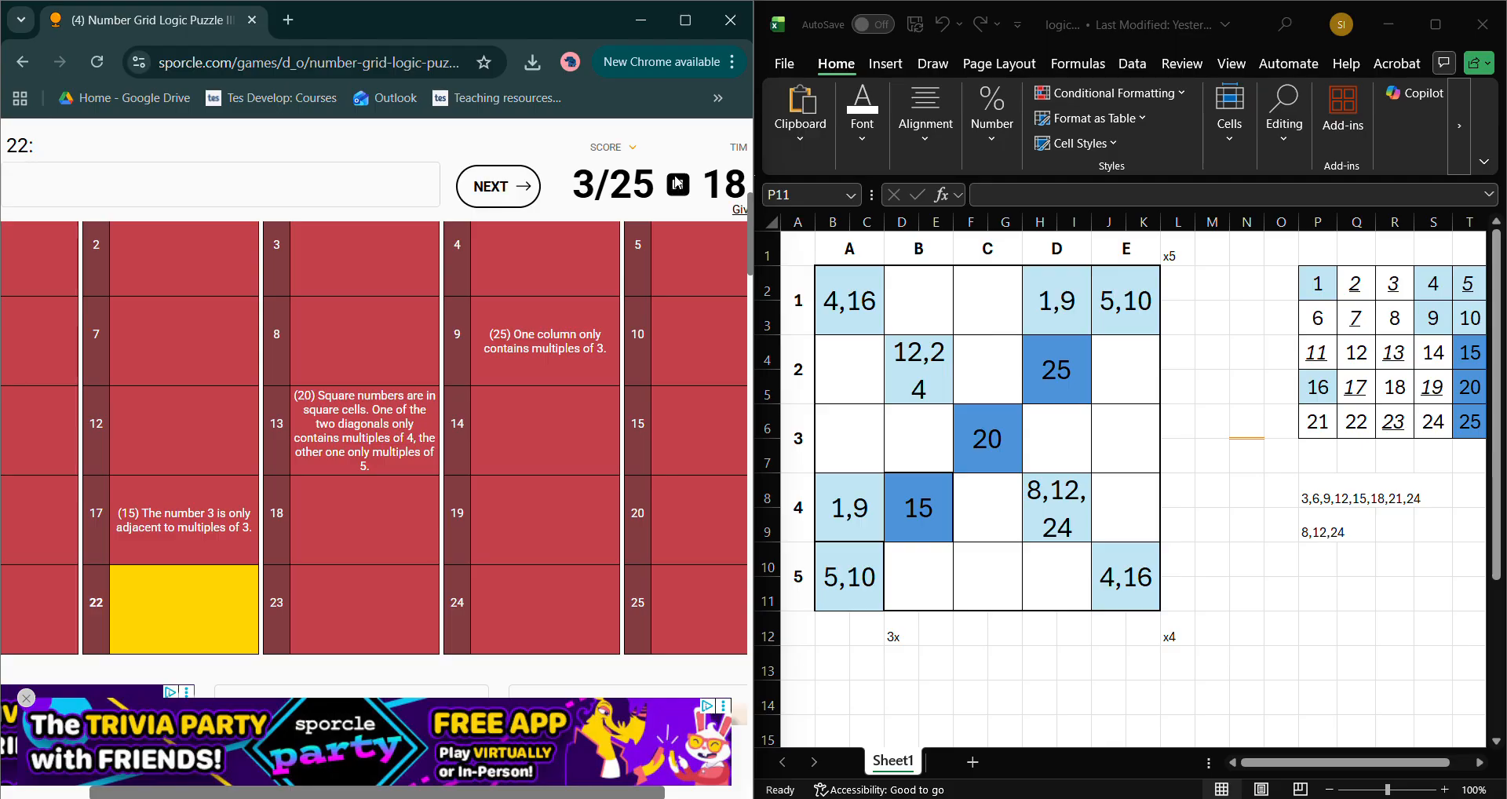
- Return to the full-size Excel workbook and note the clue "3 only adj x3" in cell P10
left_click(1448, 32)
left_click(1448, 32)
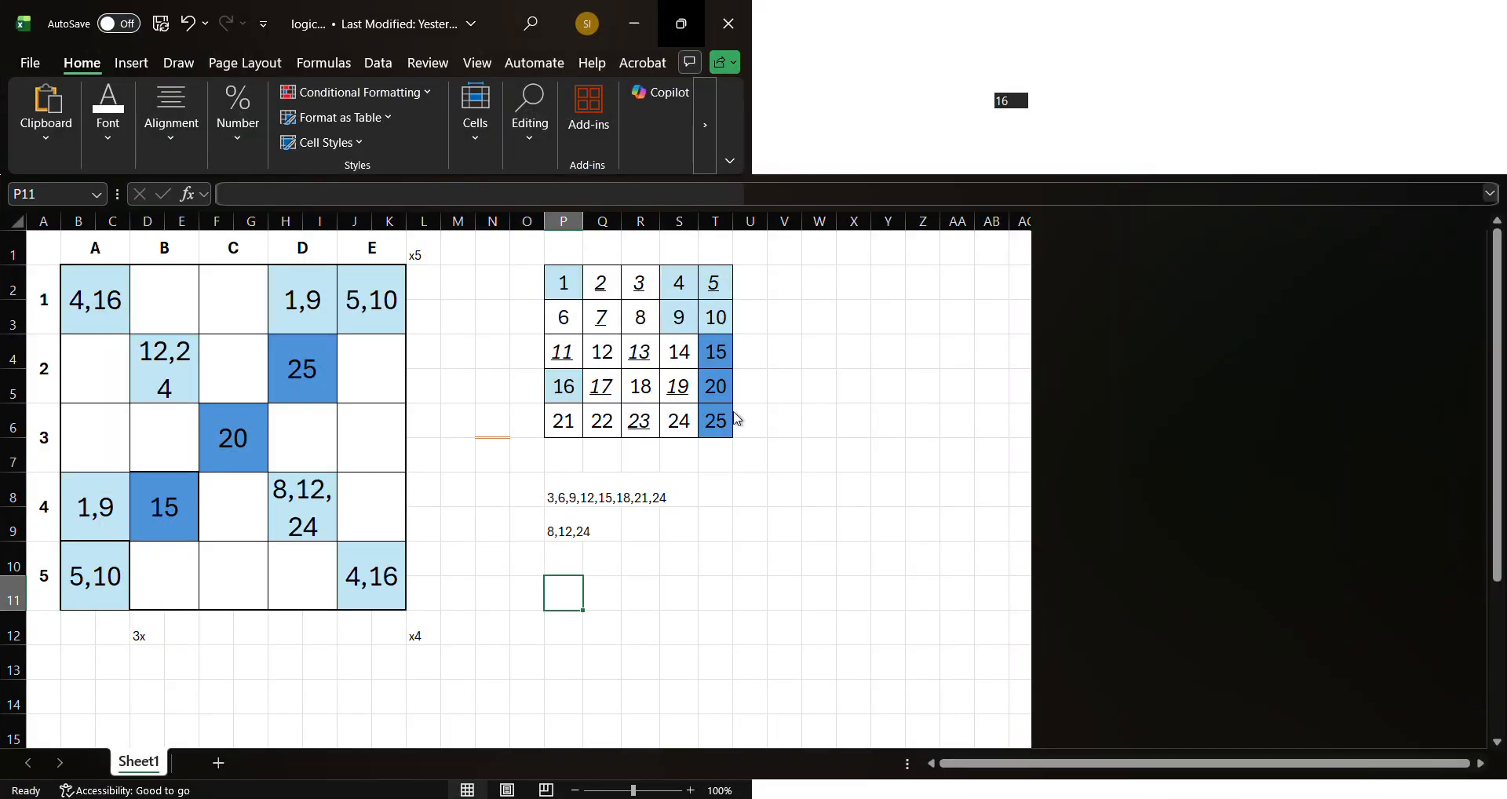
left_click(562, 557)
type("3")
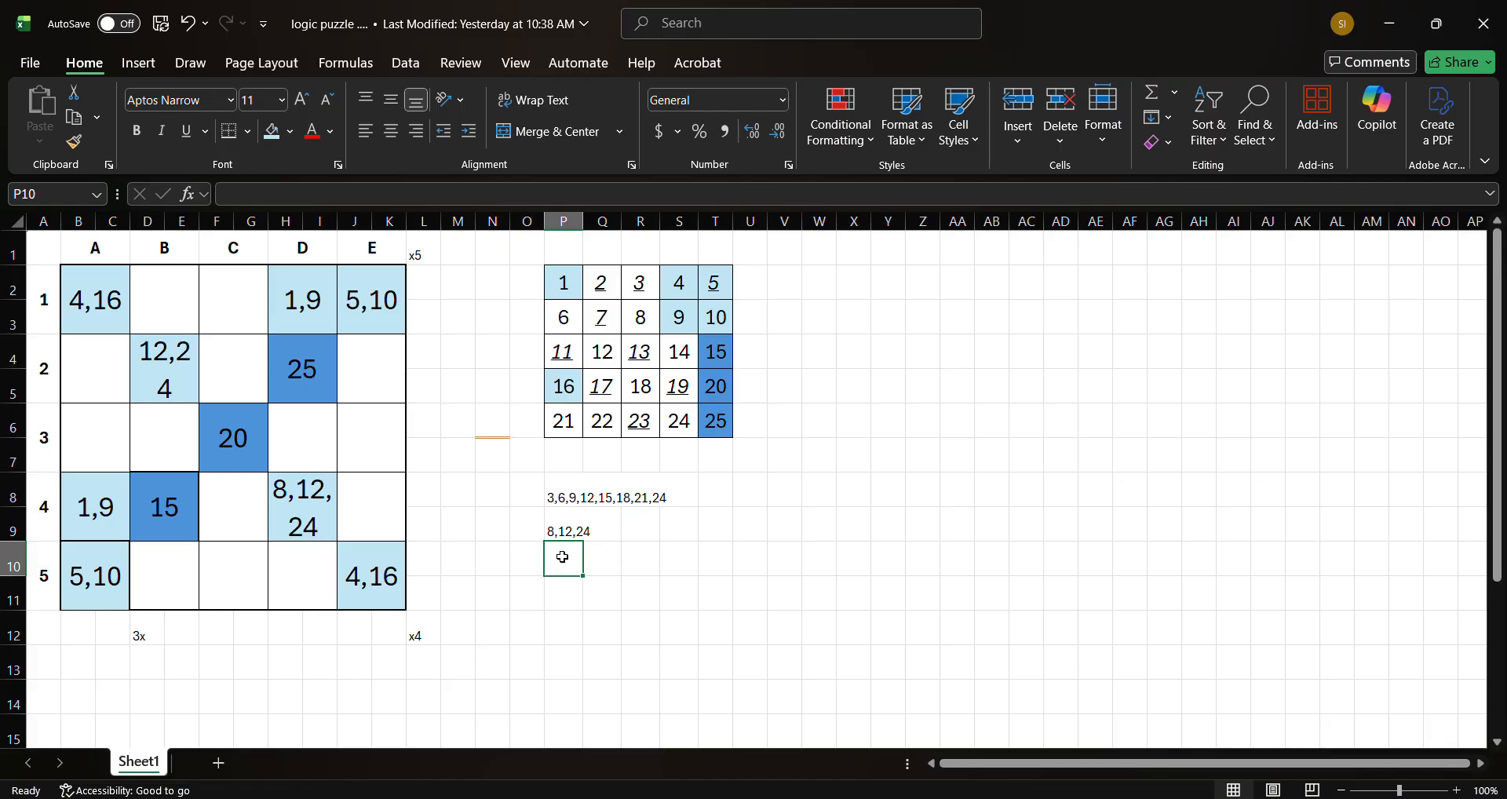
type(" only")
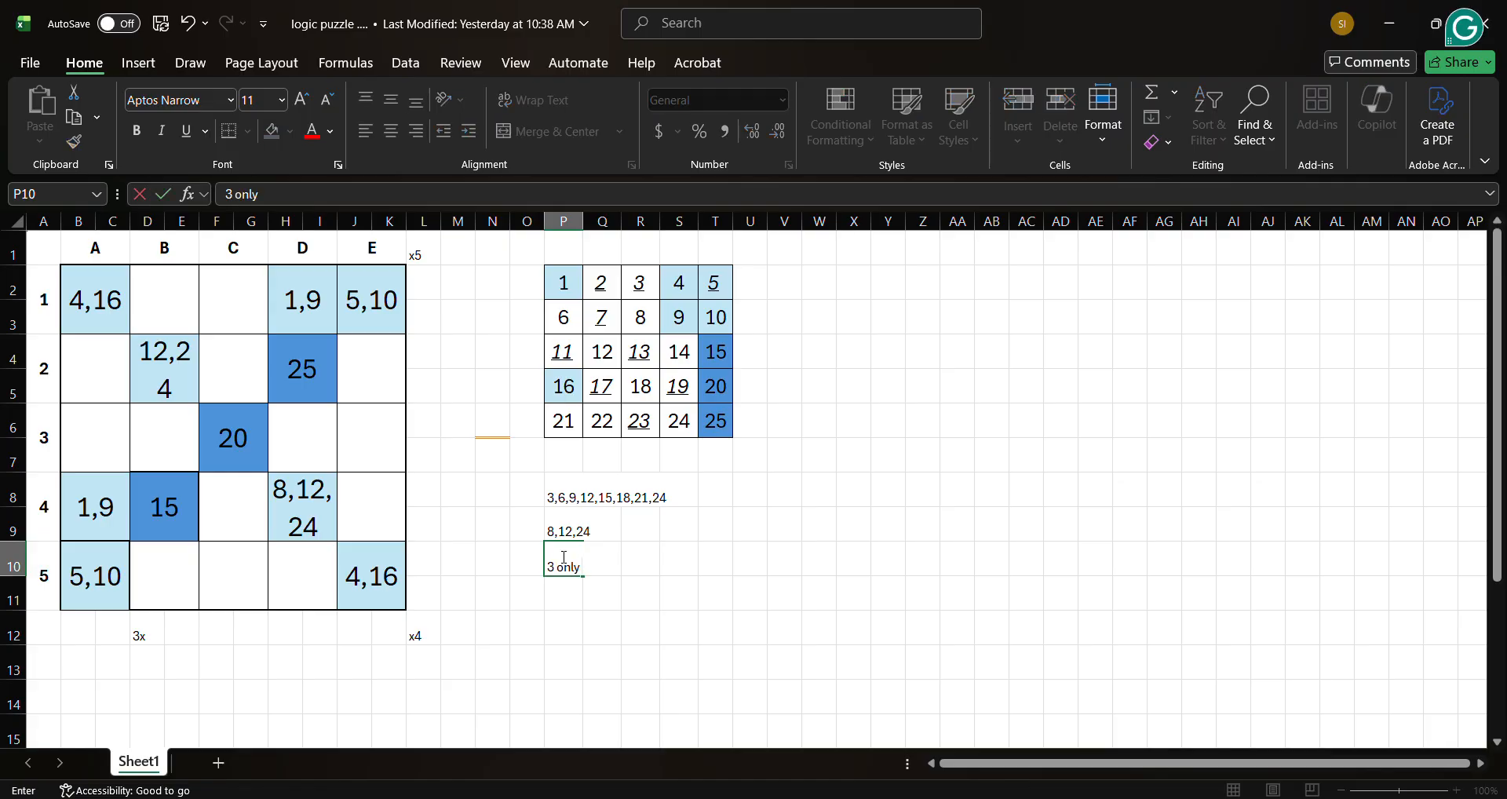
type(" adj x3")
key("Return")
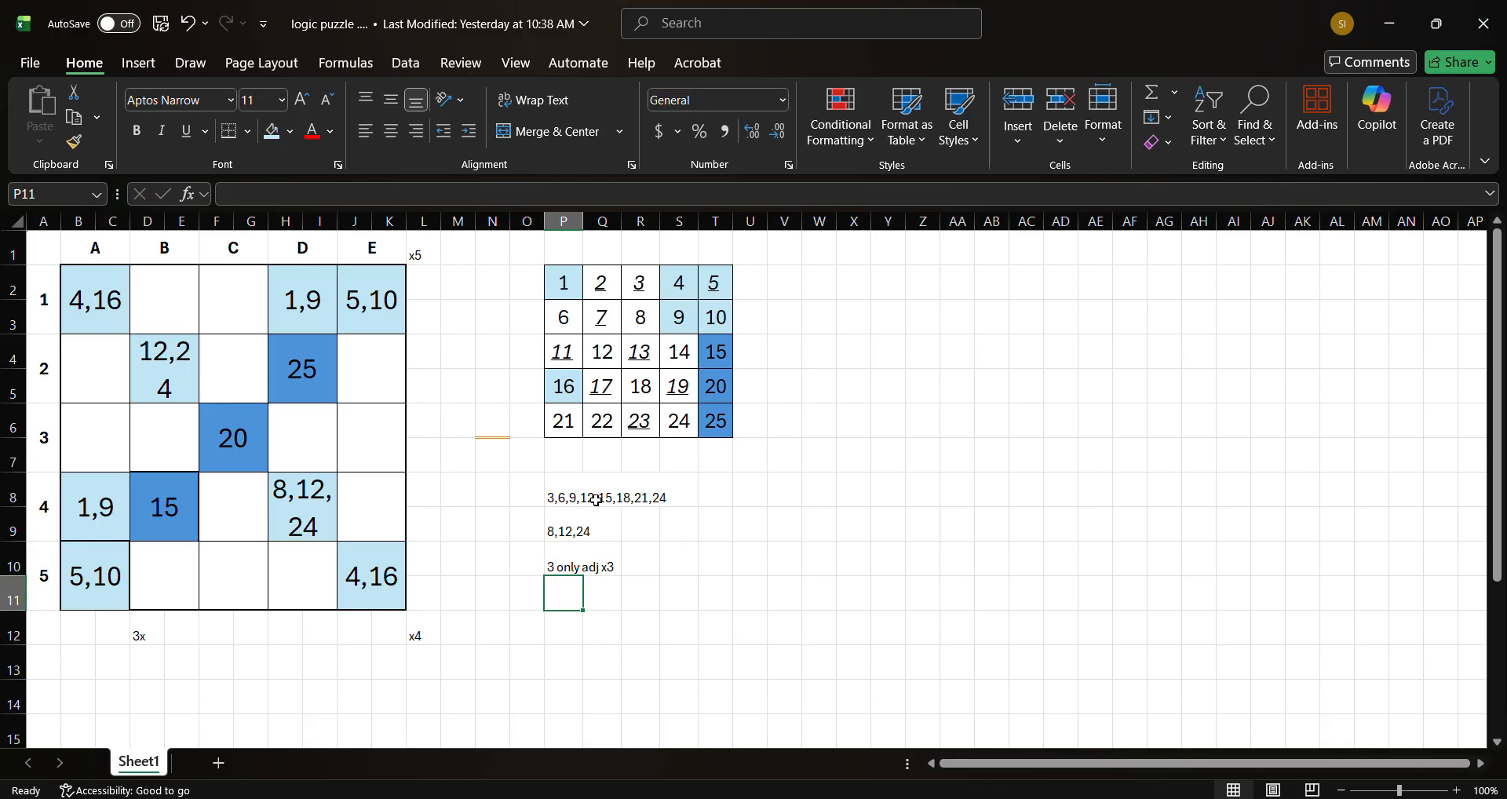
- Check the empty cells of puzzle column B and mark cell D10 with an x
left_click(166, 586)
left_click(165, 455, "ctrl")
left_click(157, 293, "ctrl")
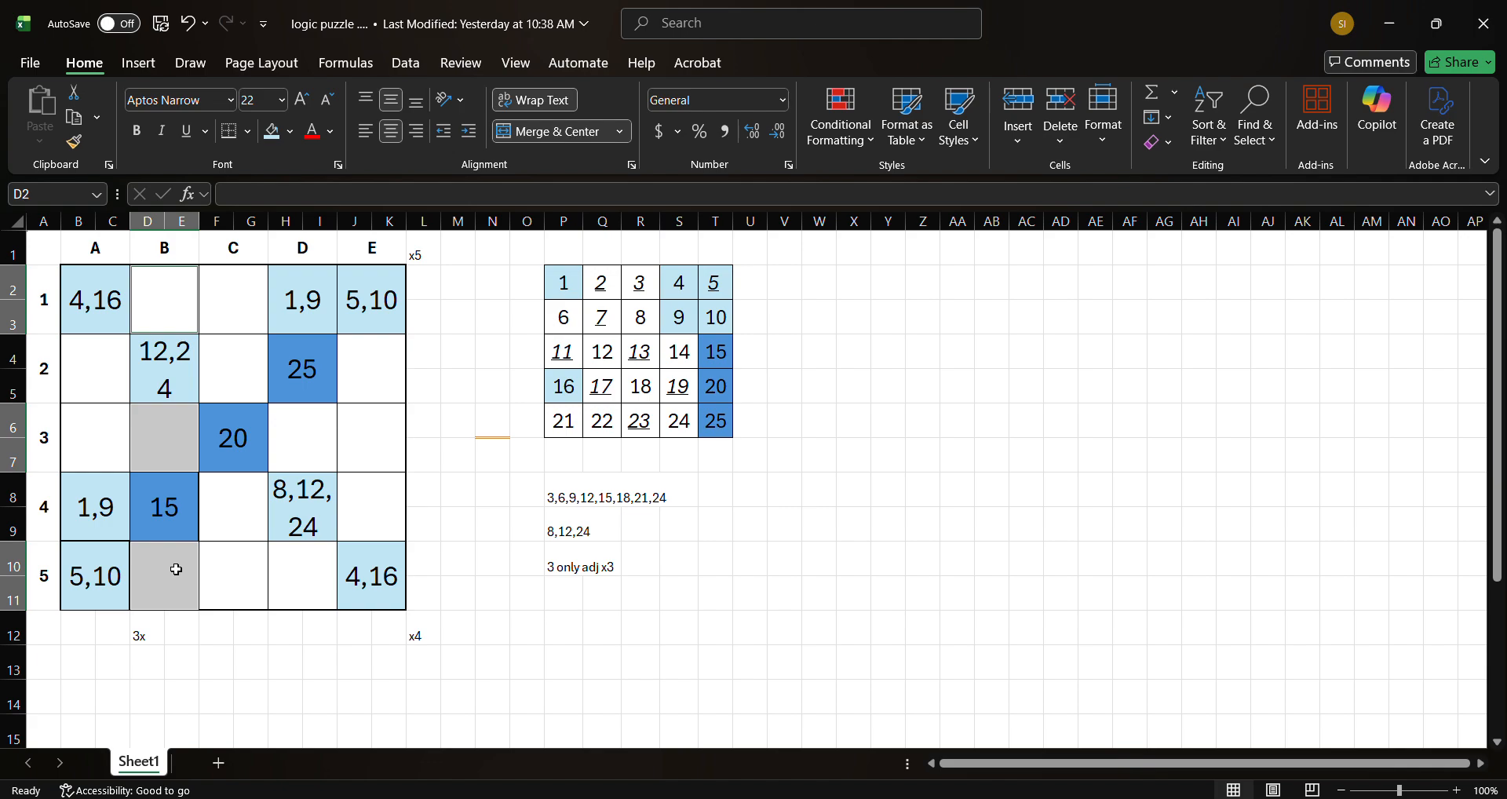
left_click(176, 572)
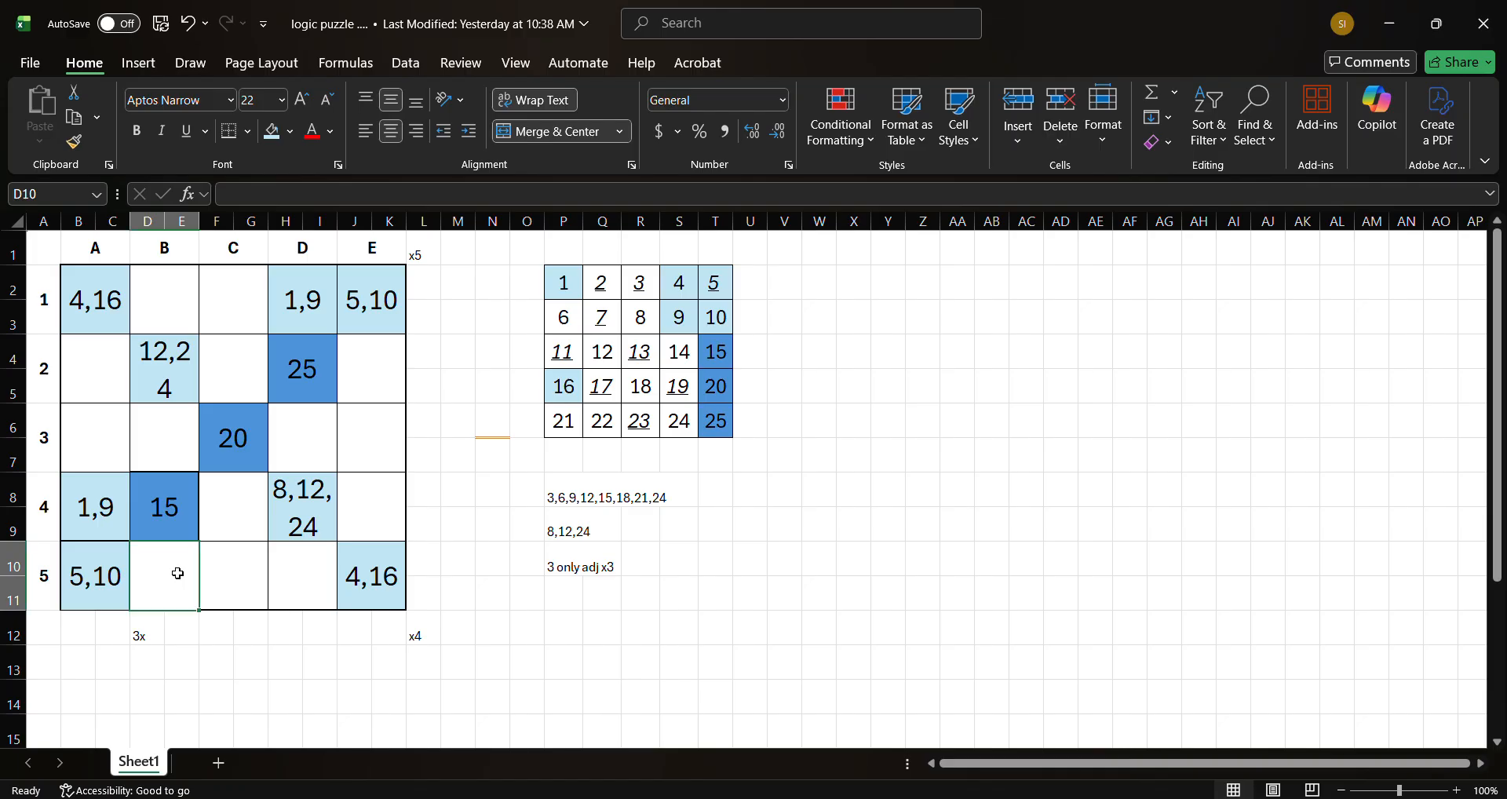
type("x")
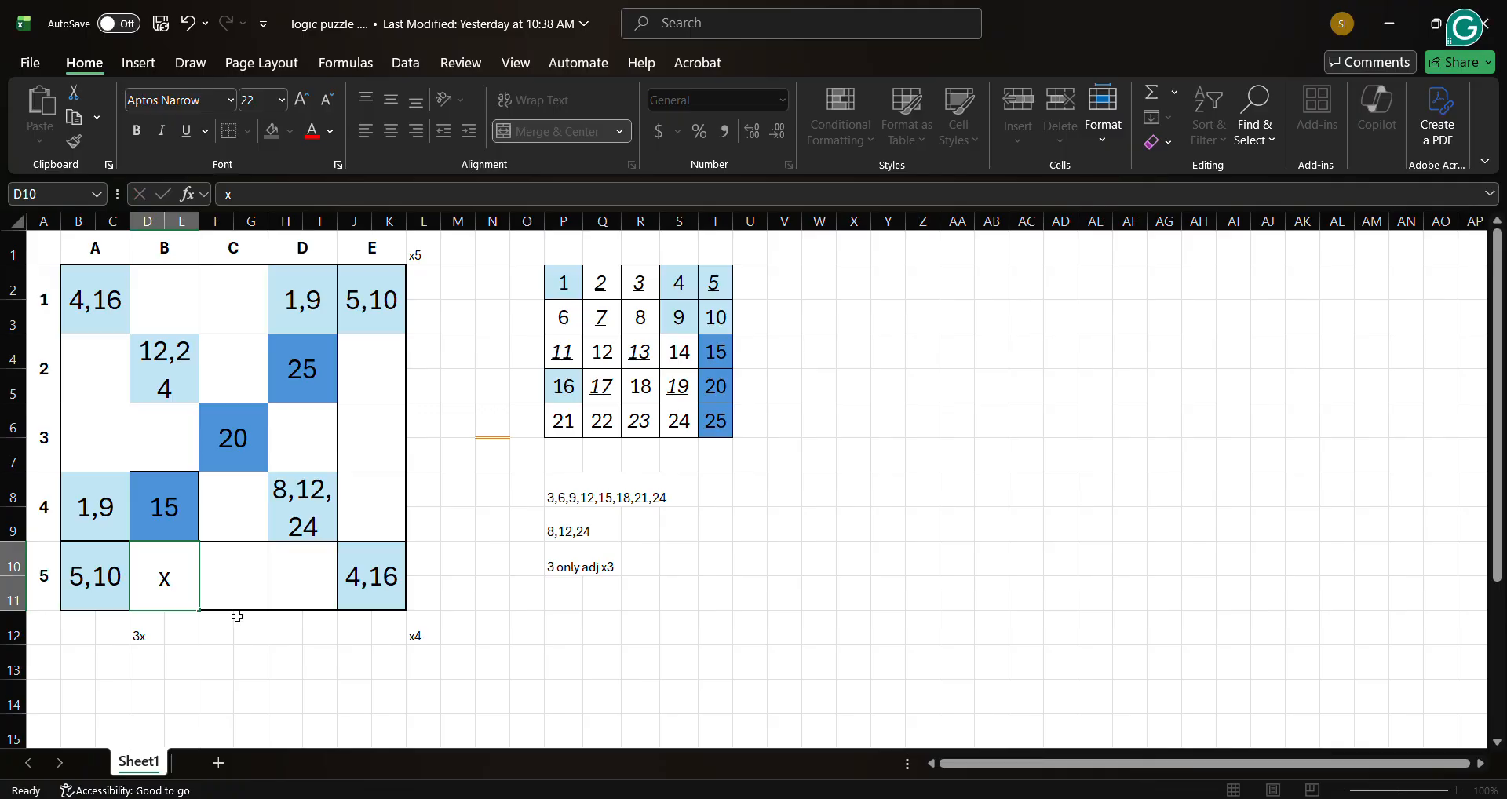
left_click(237, 618)
- Mark puzzle cells D6 and F4 with an x to rule out the number 3 there
left_click(114, 577)
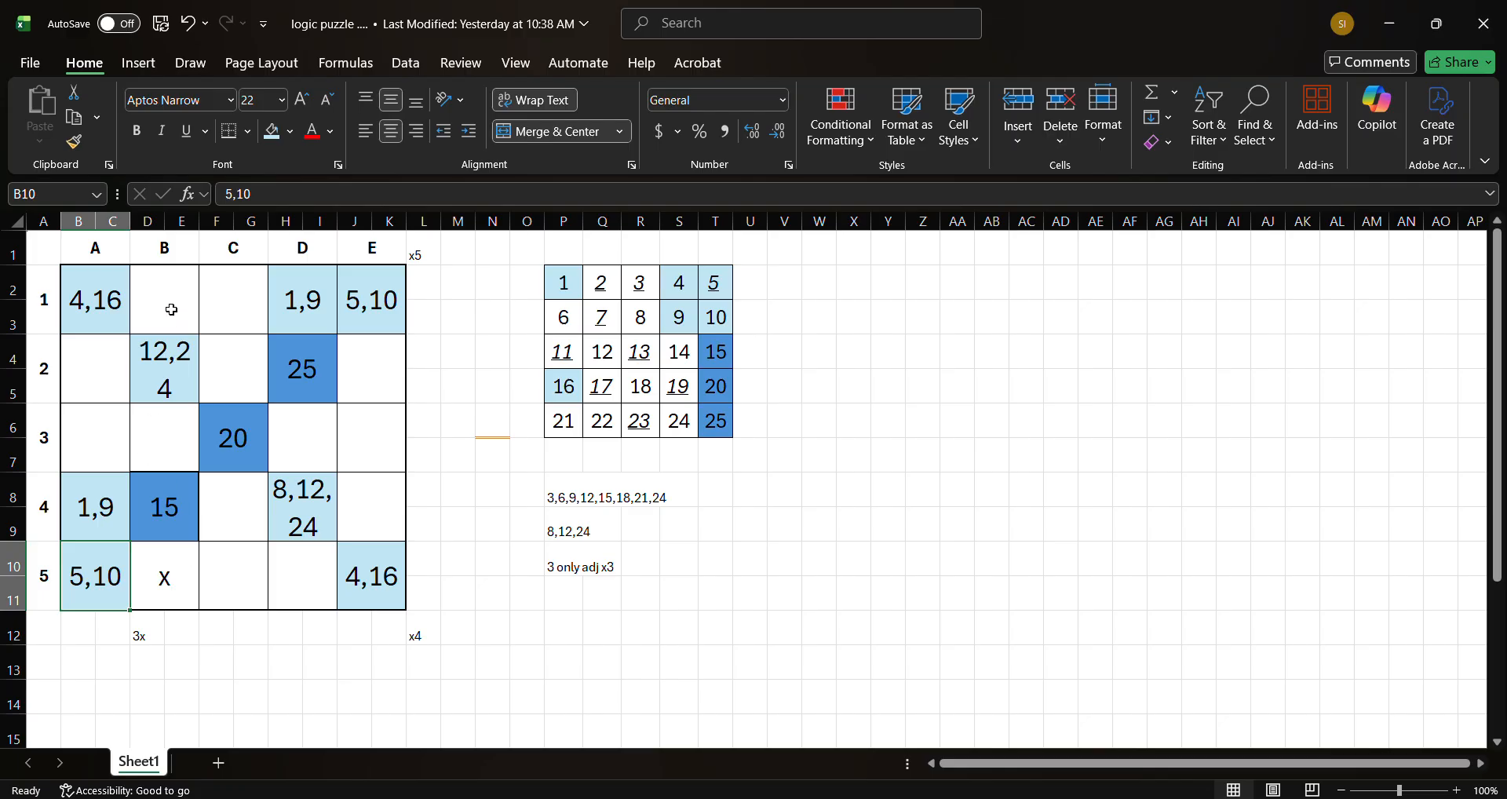
left_click(189, 430)
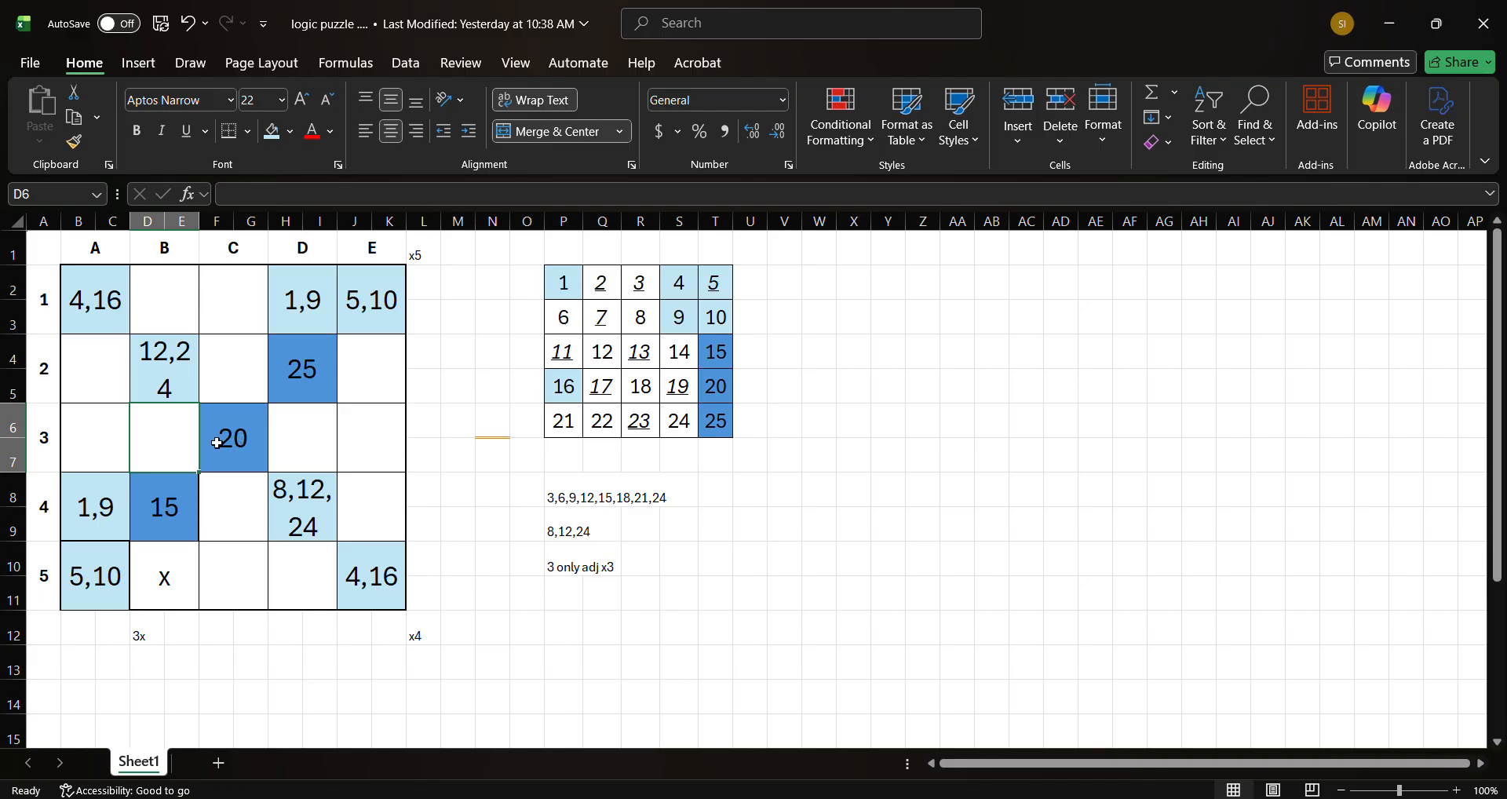
type("x")
left_click(234, 367)
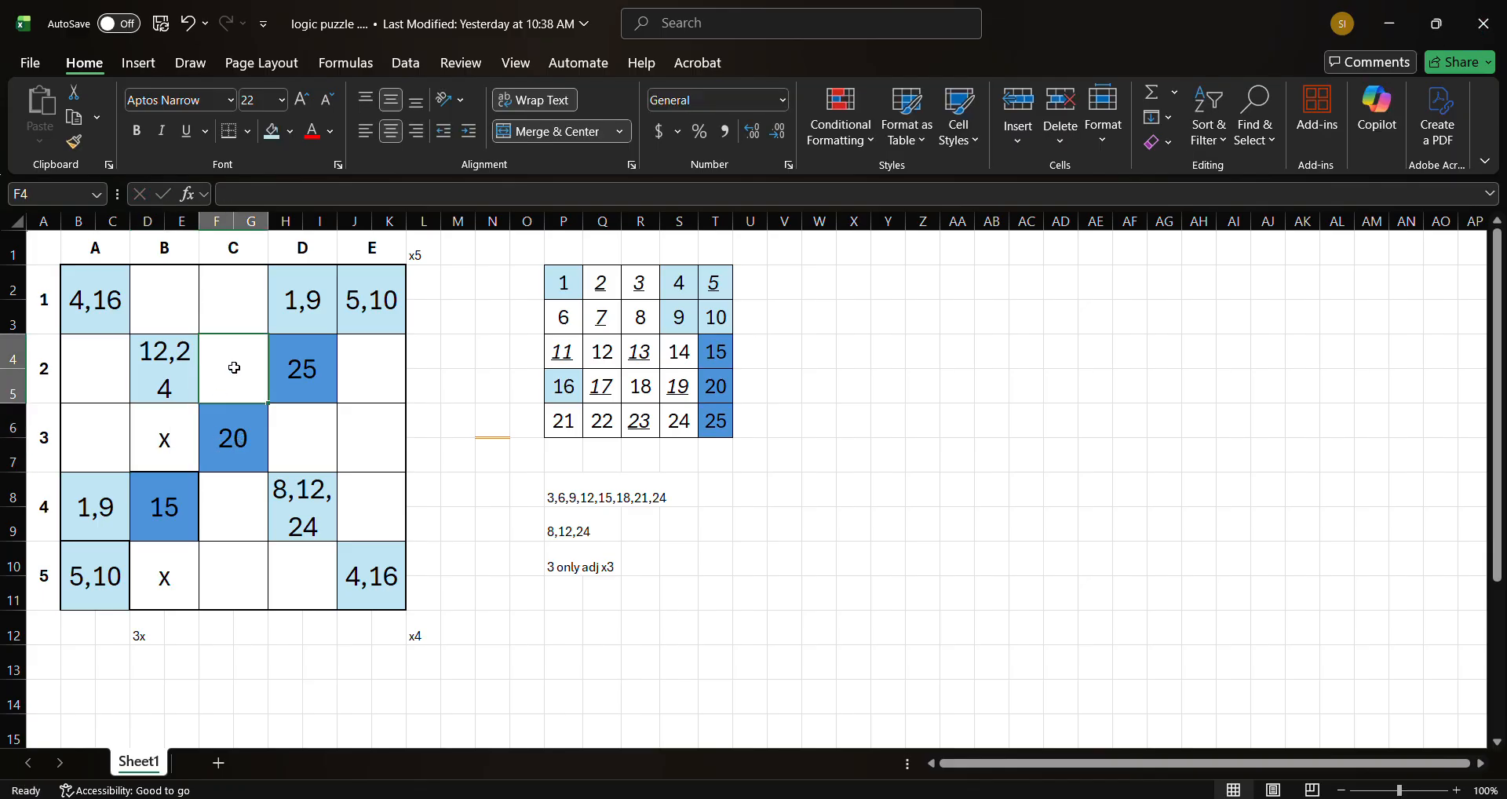
type("x")
key("Return")
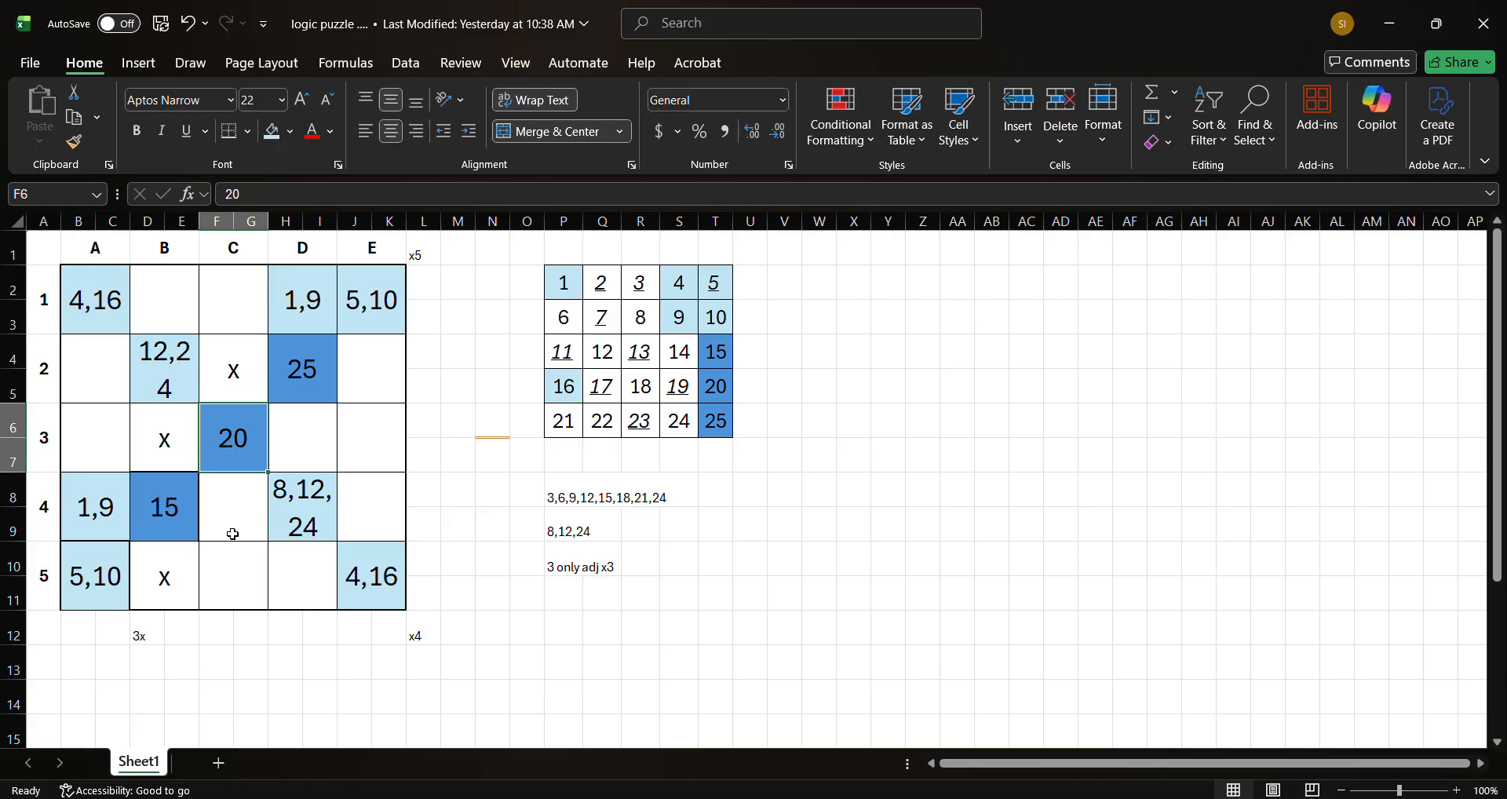
- Mark puzzle cells F8 and H6 with an x to rule out the number 3 there
left_click(233, 533)
type("x")
key("Right")
key("Up")
type("x")
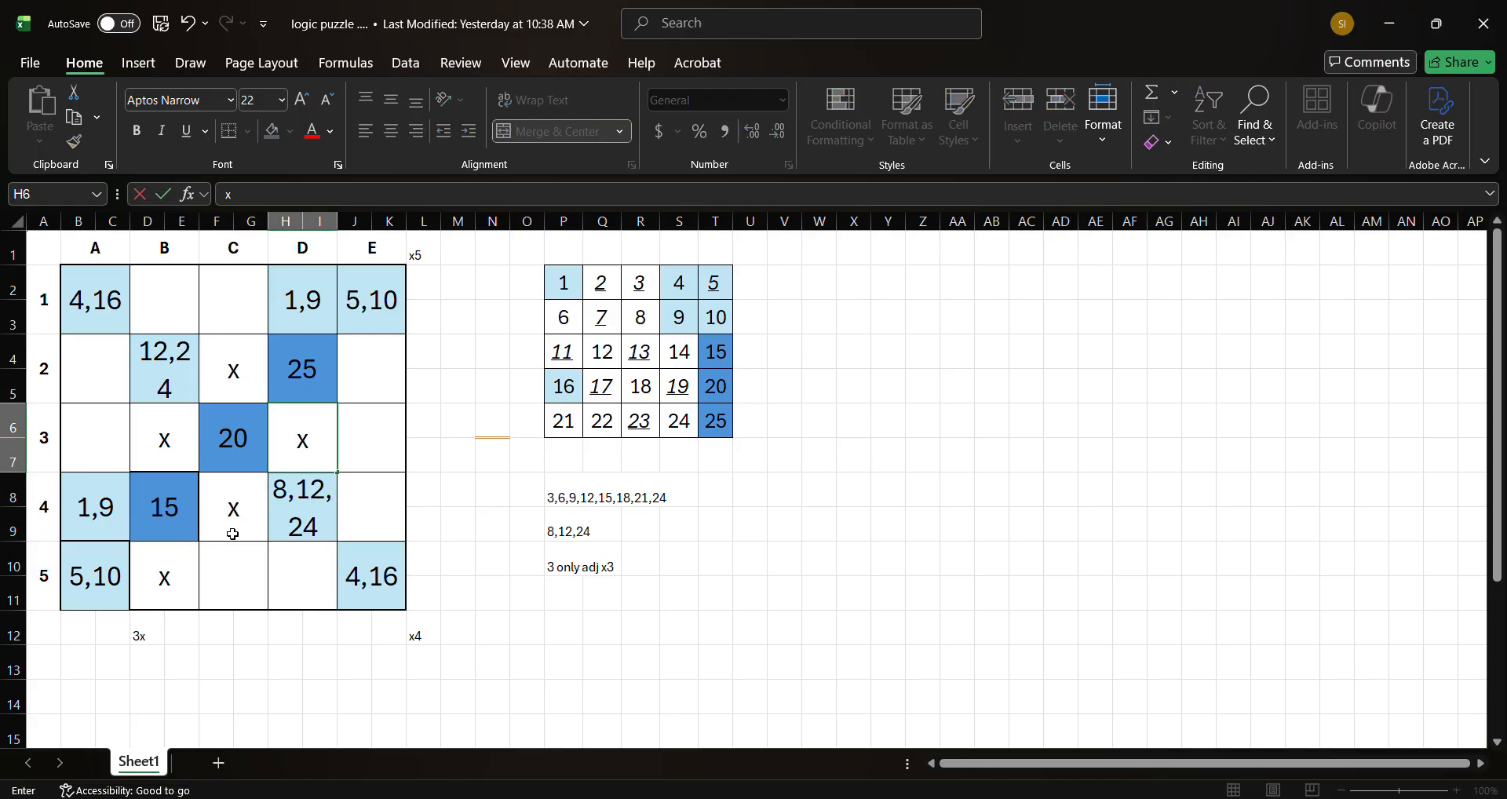
key("Return")
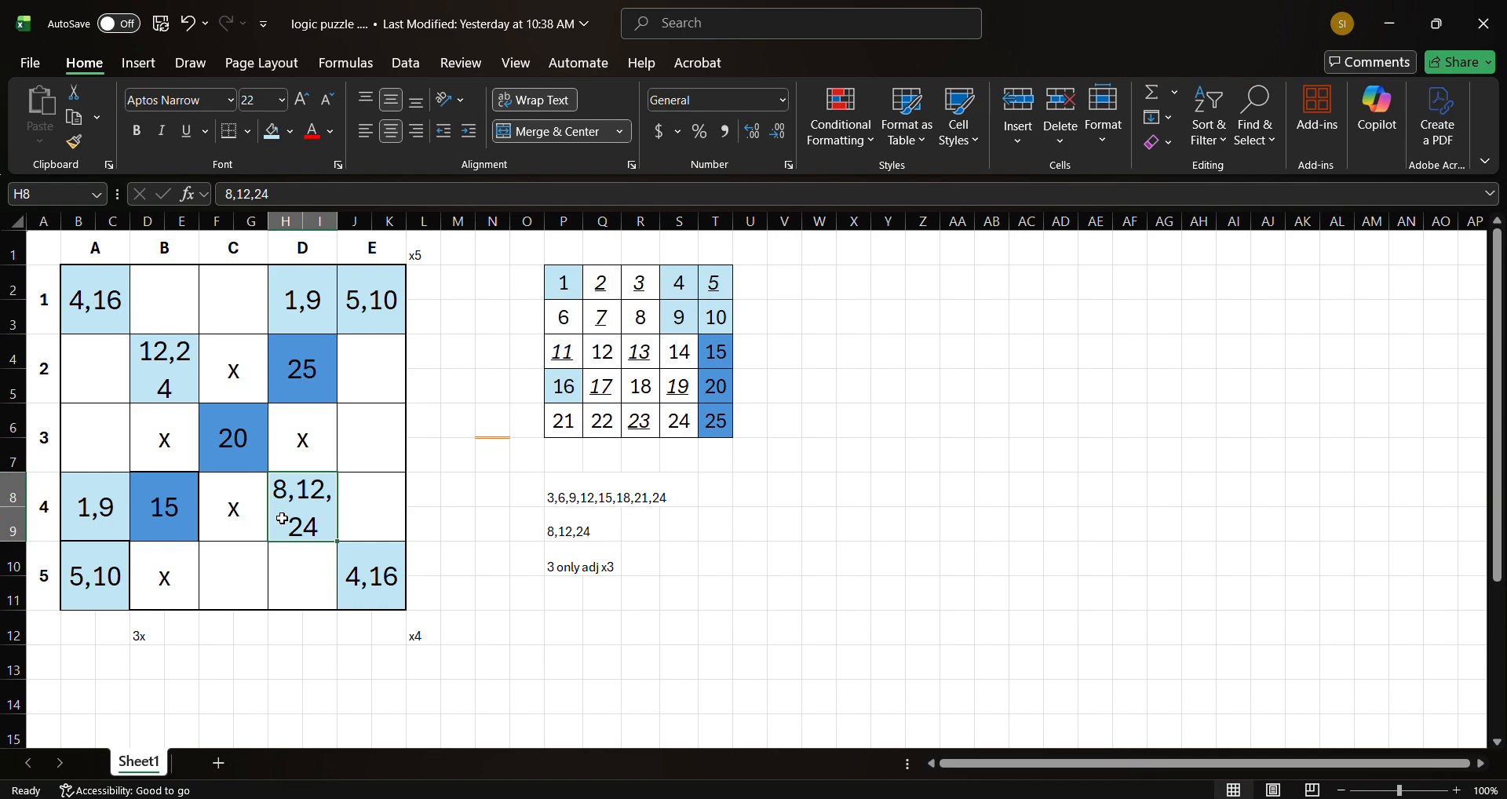
- Highlight the cells adjacent to 20, 25 and the corner cells holding 5,10 and 4,16 to check where 3 could fit
left_click_drag(282, 519, 160, 353)
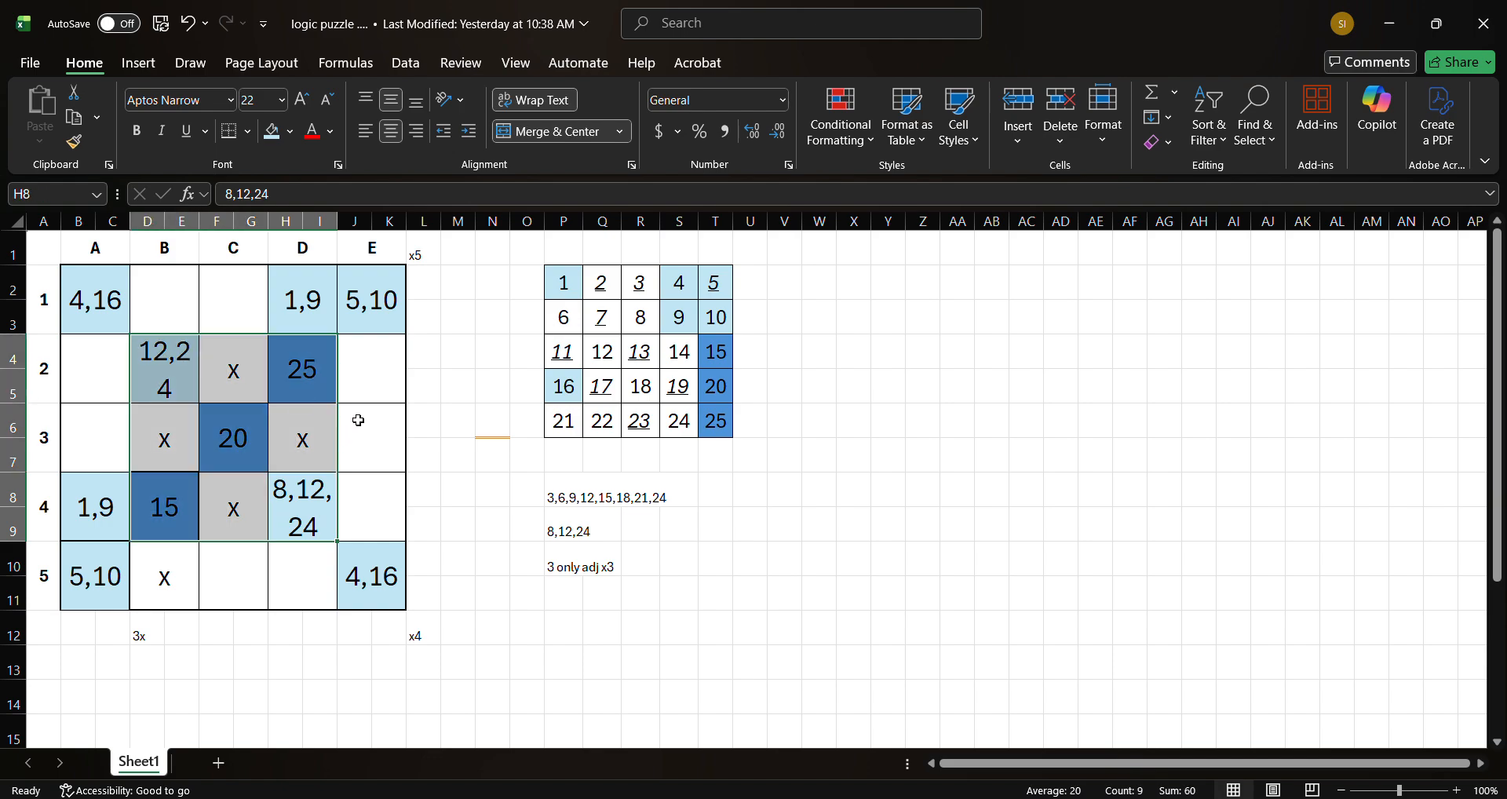
left_click_drag(263, 306, 373, 437)
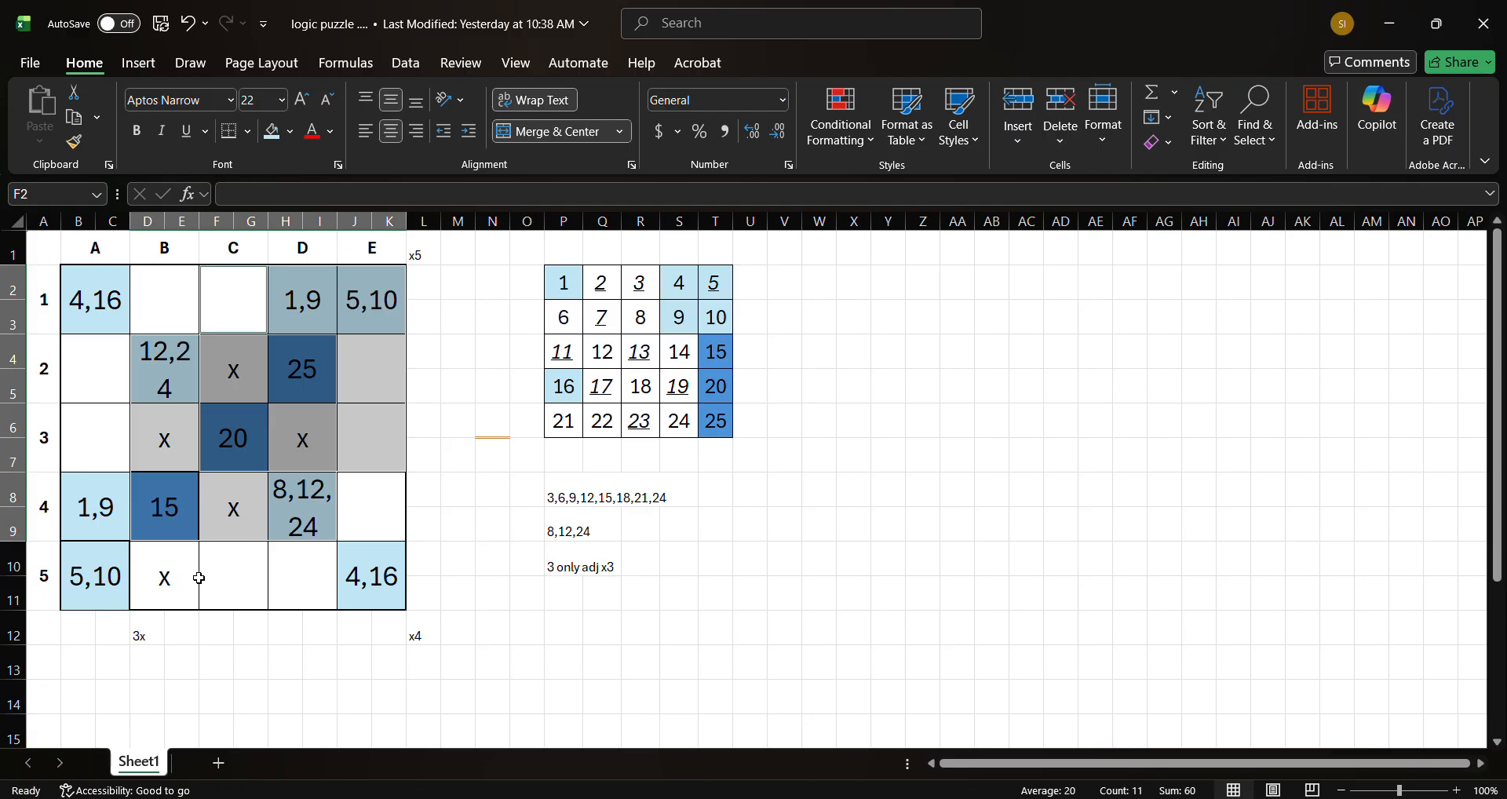
left_click(228, 584)
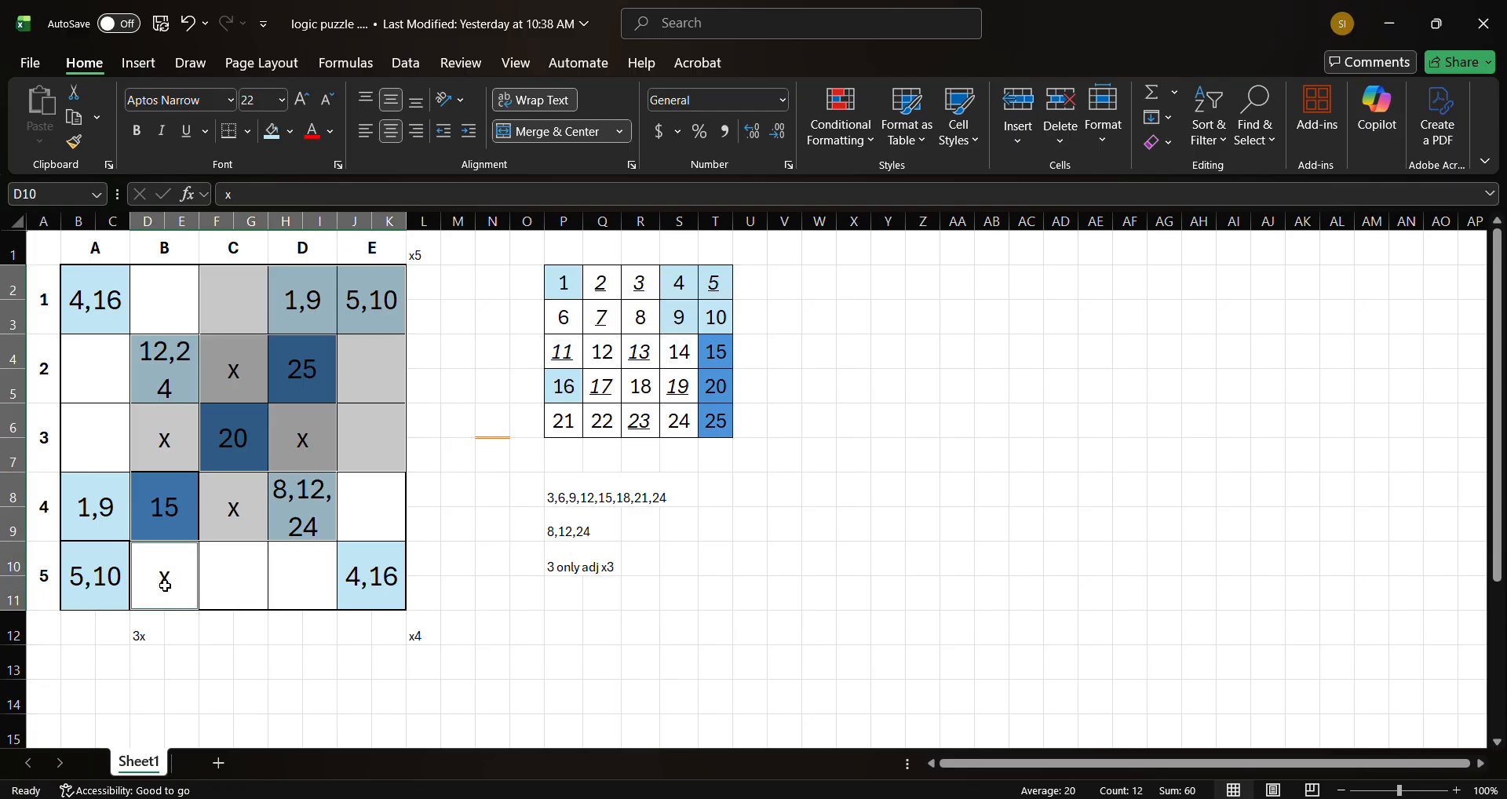
left_click_drag(165, 581, 97, 504)
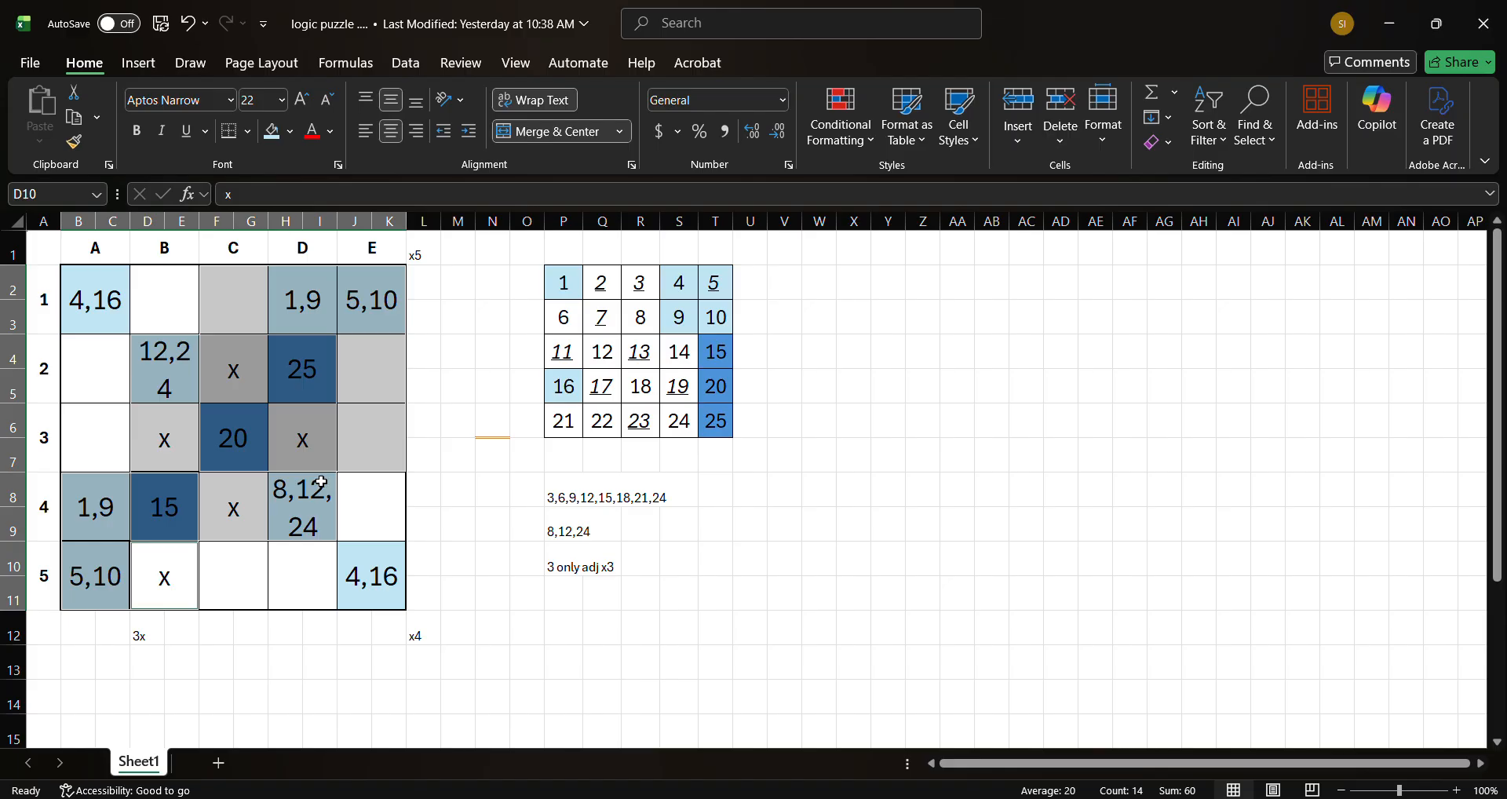
left_click(116, 309)
left_click_drag(124, 317, 191, 383)
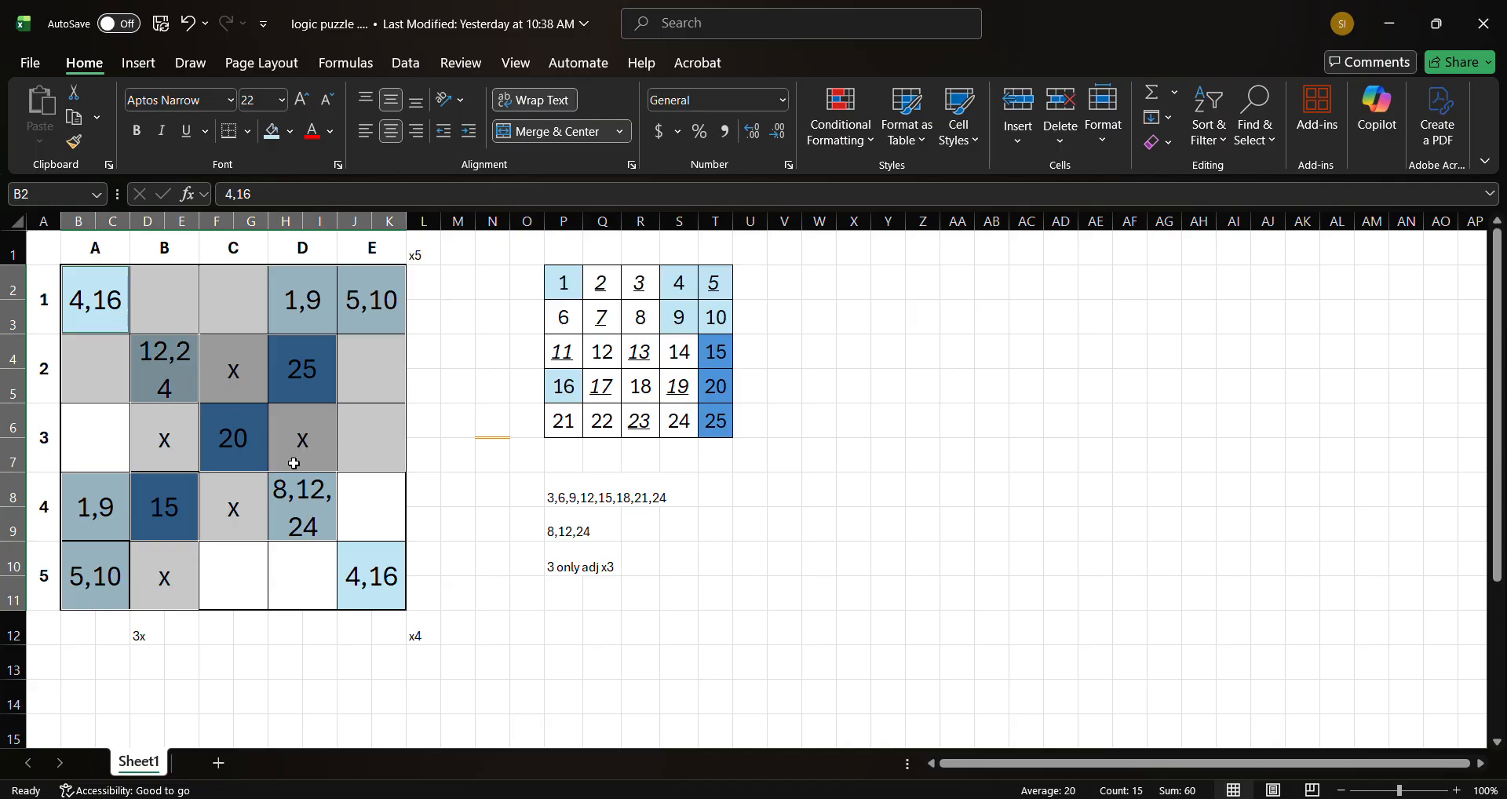
left_click_drag(369, 575, 293, 519)
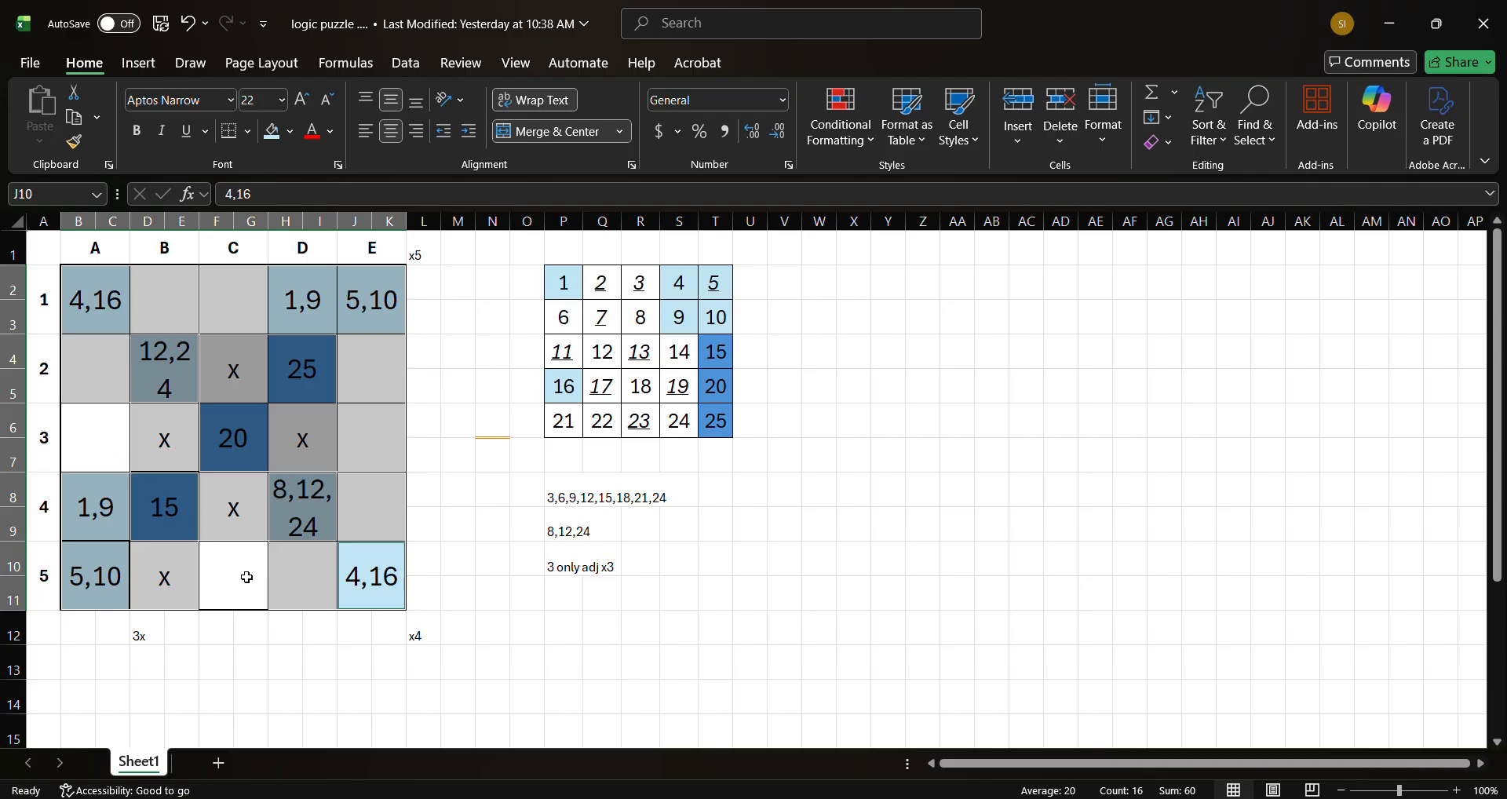
- Enter the tentative candidate 3? in puzzle cells B6 and F10
left_click(105, 443)
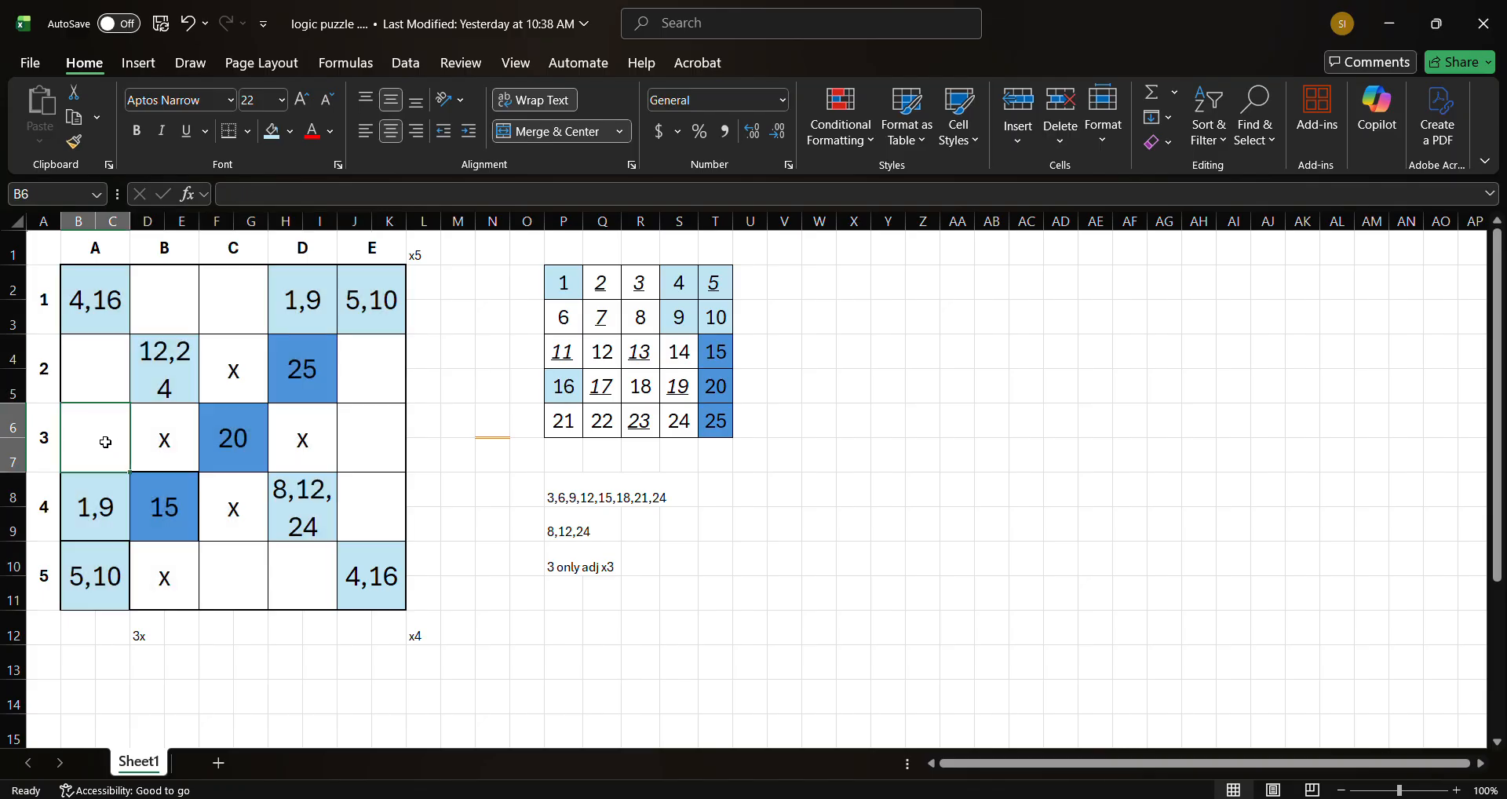
type("3?")
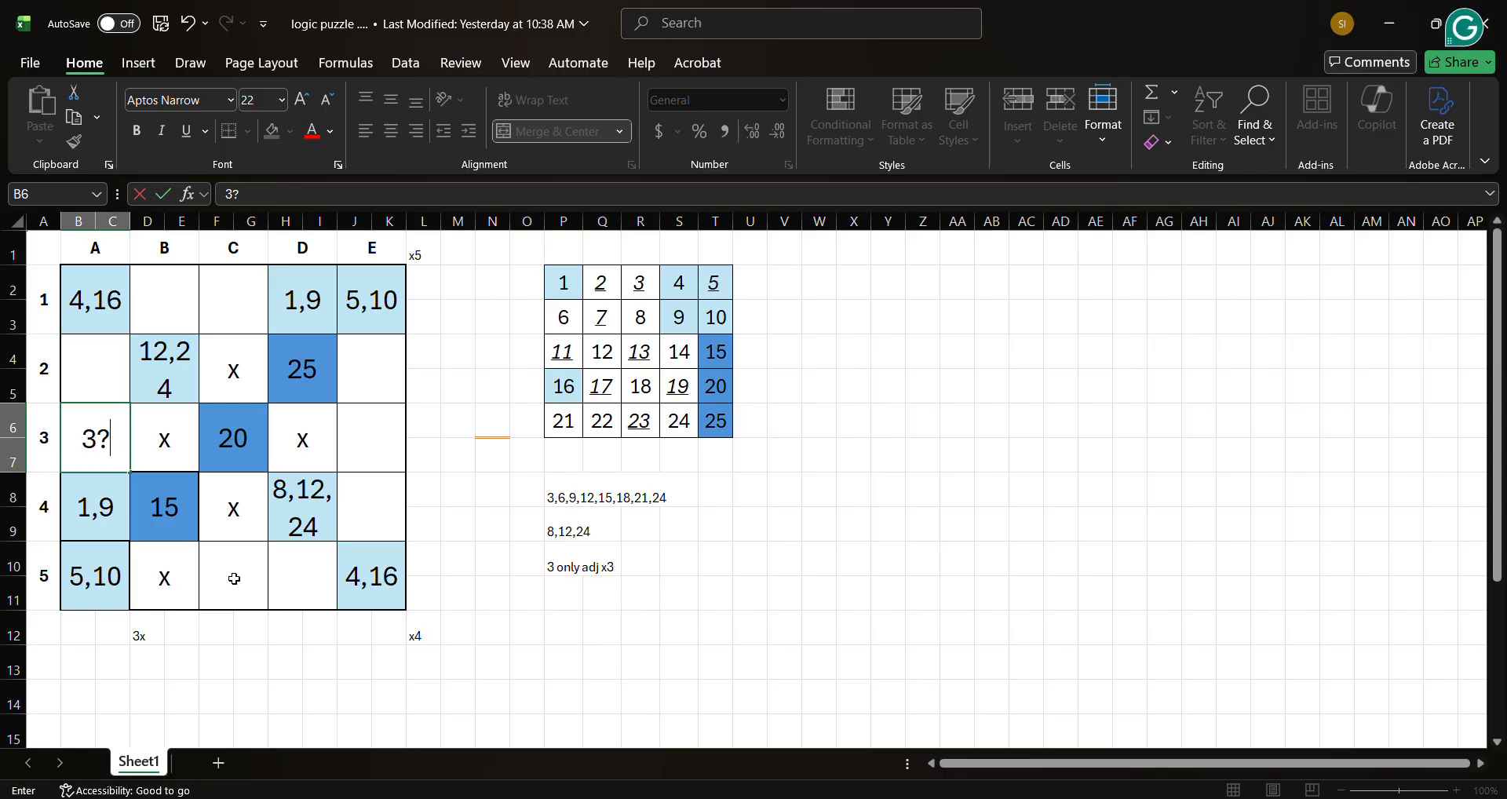
left_click(234, 579)
type("3?")
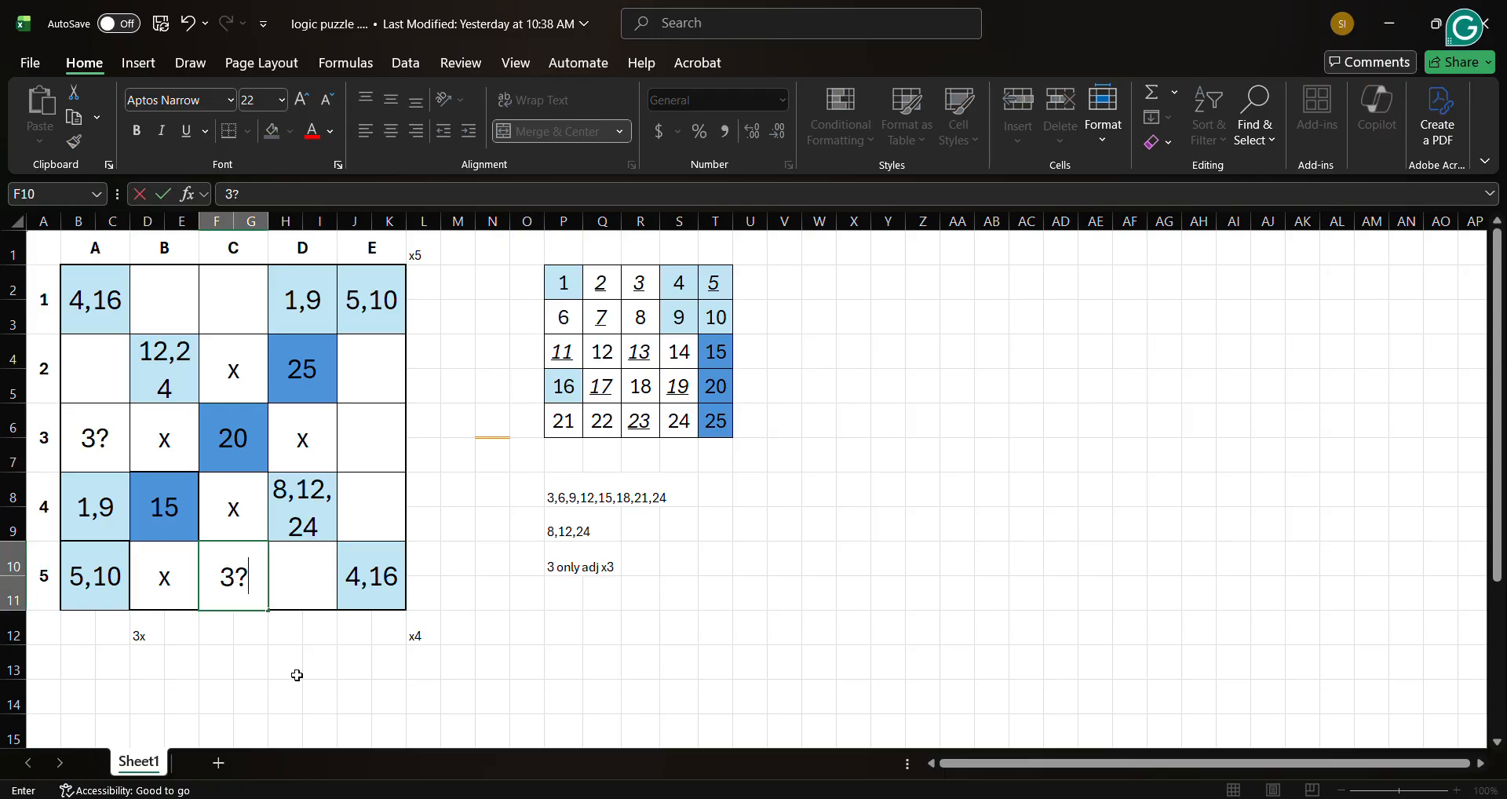
left_click(238, 633)
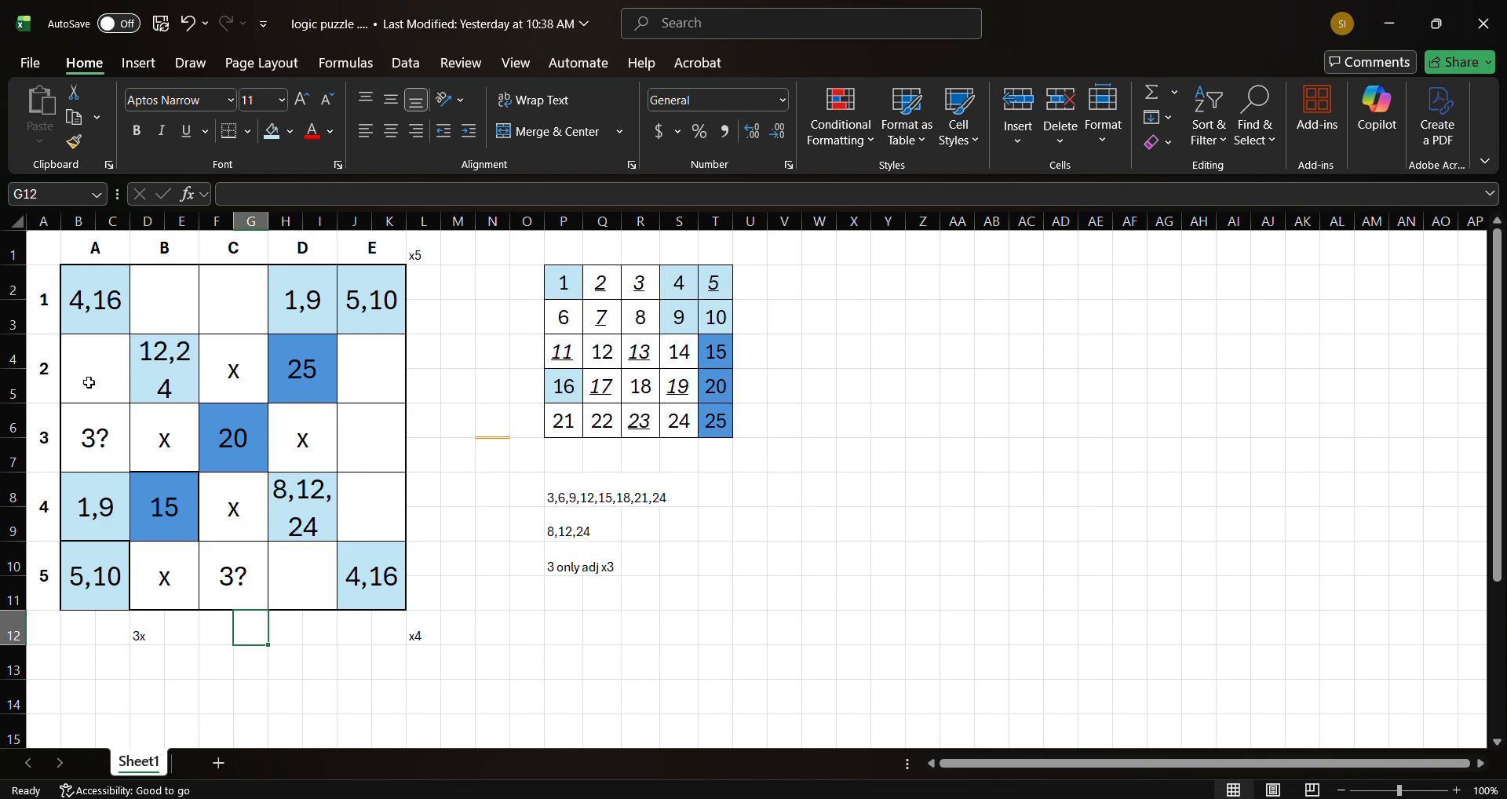
- Fill the number 3 in the 1–25 reference grid light blue to mark it as narrowed down
left_click(659, 286)
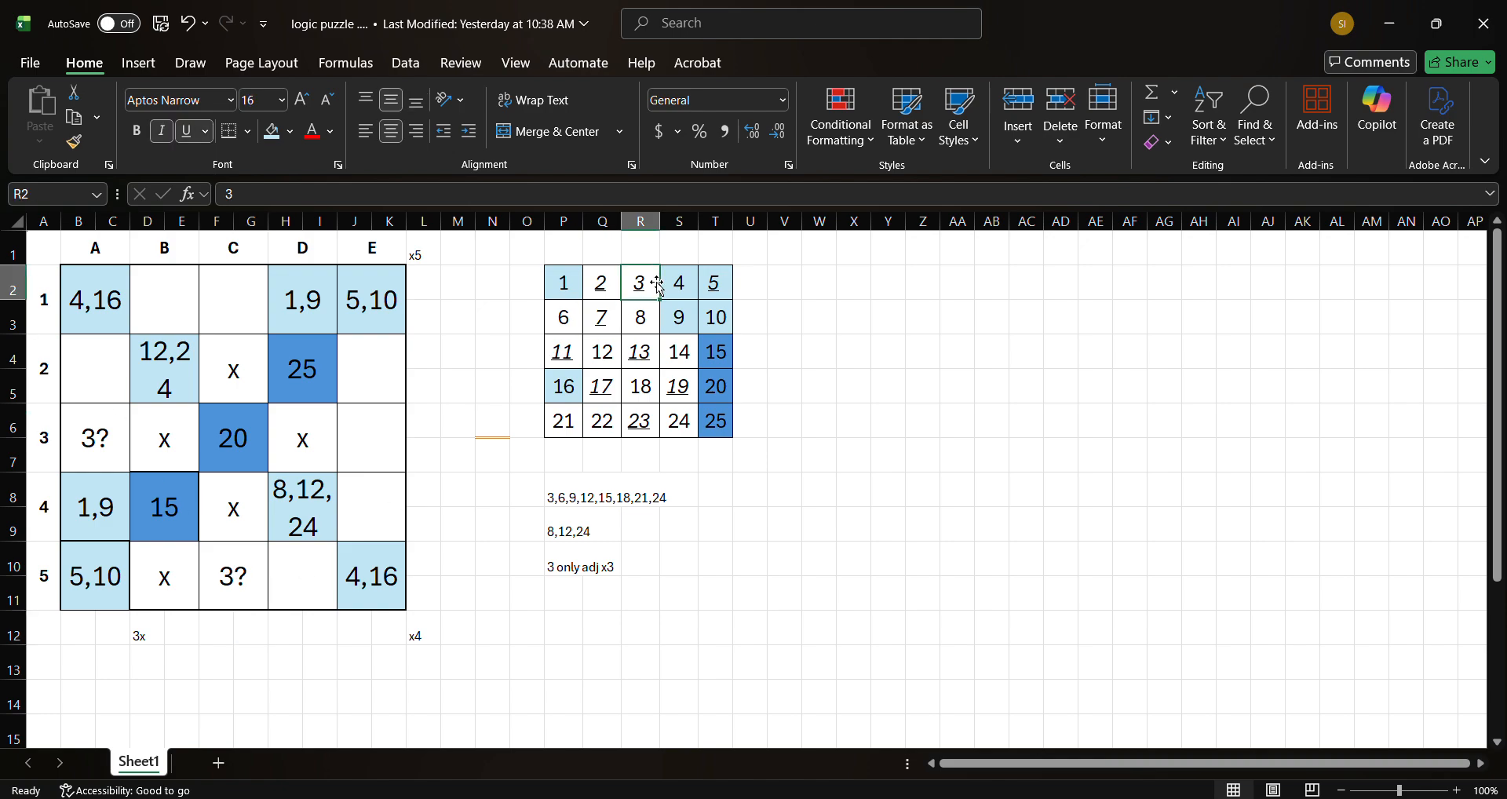
left_click(272, 131)
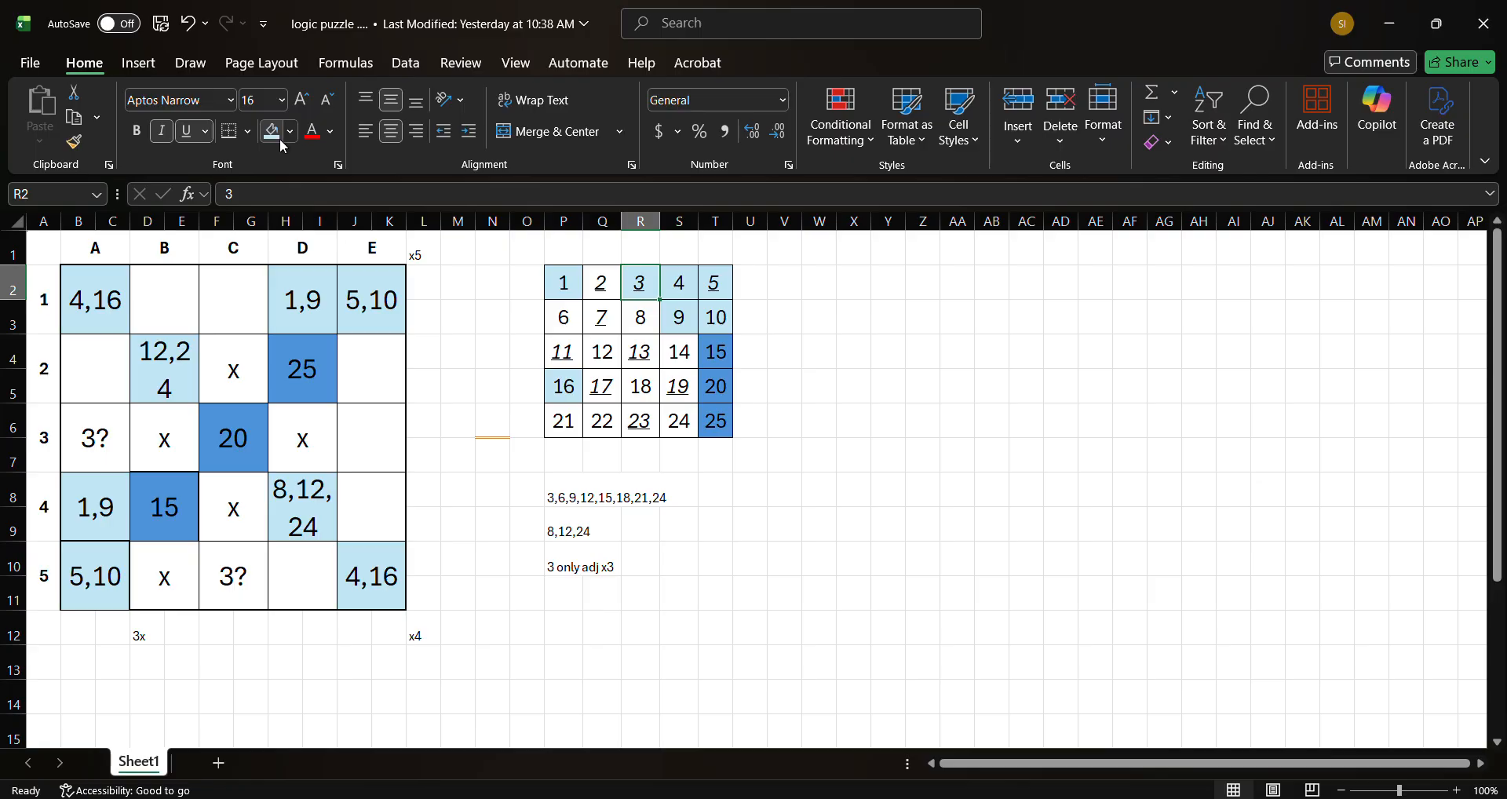
left_click(668, 605)
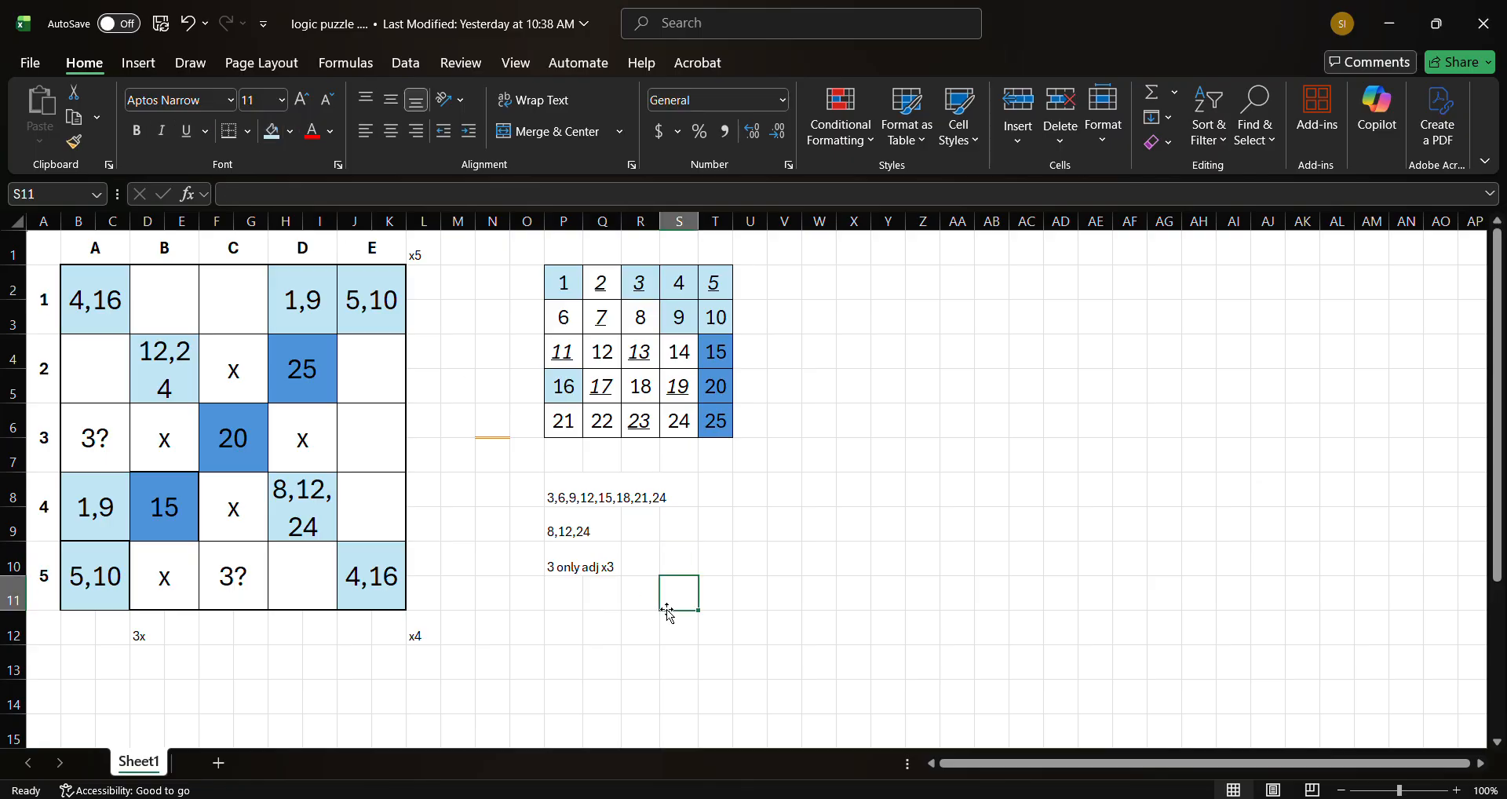
- Clear the x marks from puzzle cells D10, F8, D6, F4 and H6
left_click(197, 579)
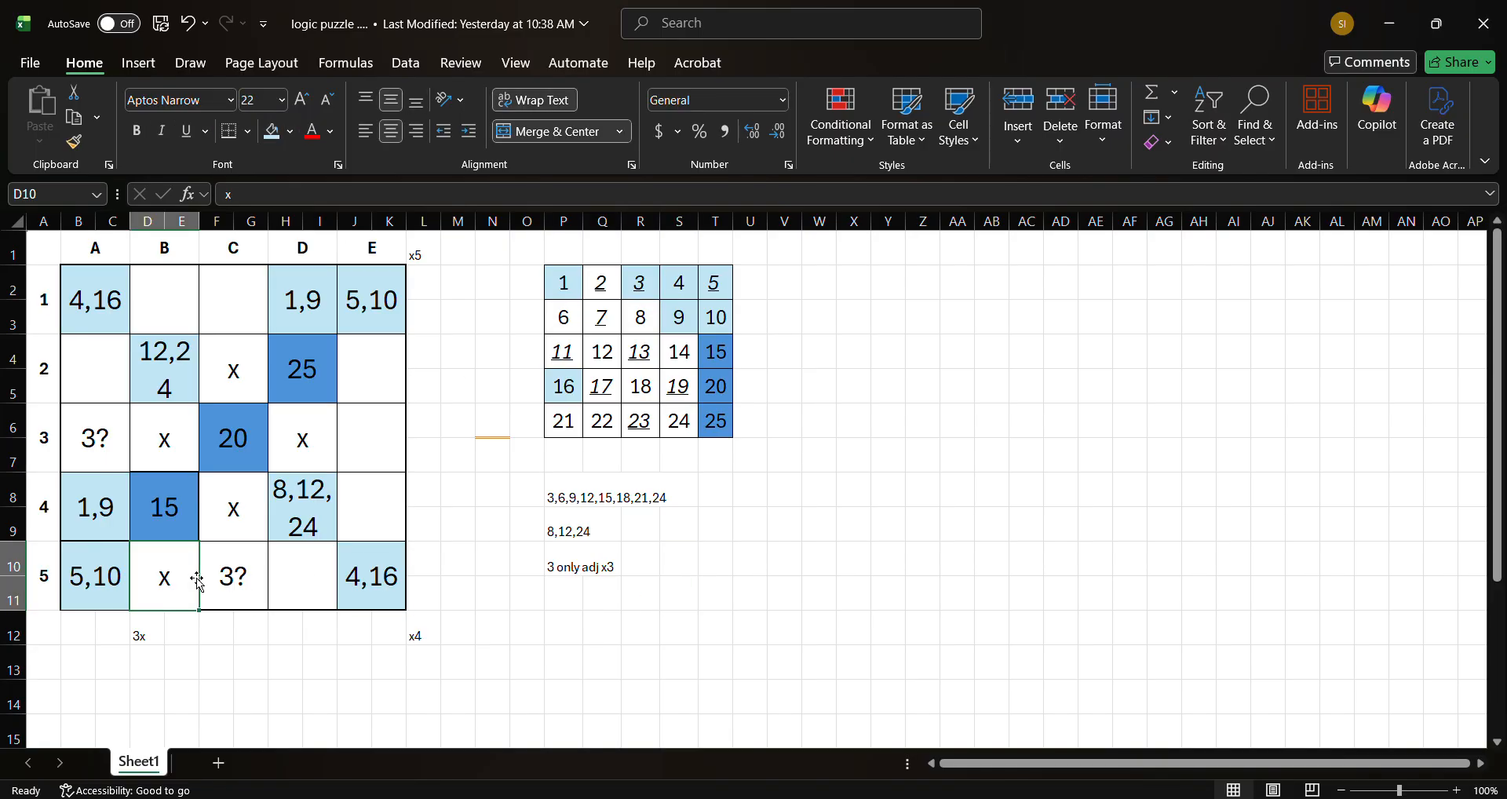
left_click(217, 492)
key("Delete")
left_click(161, 438)
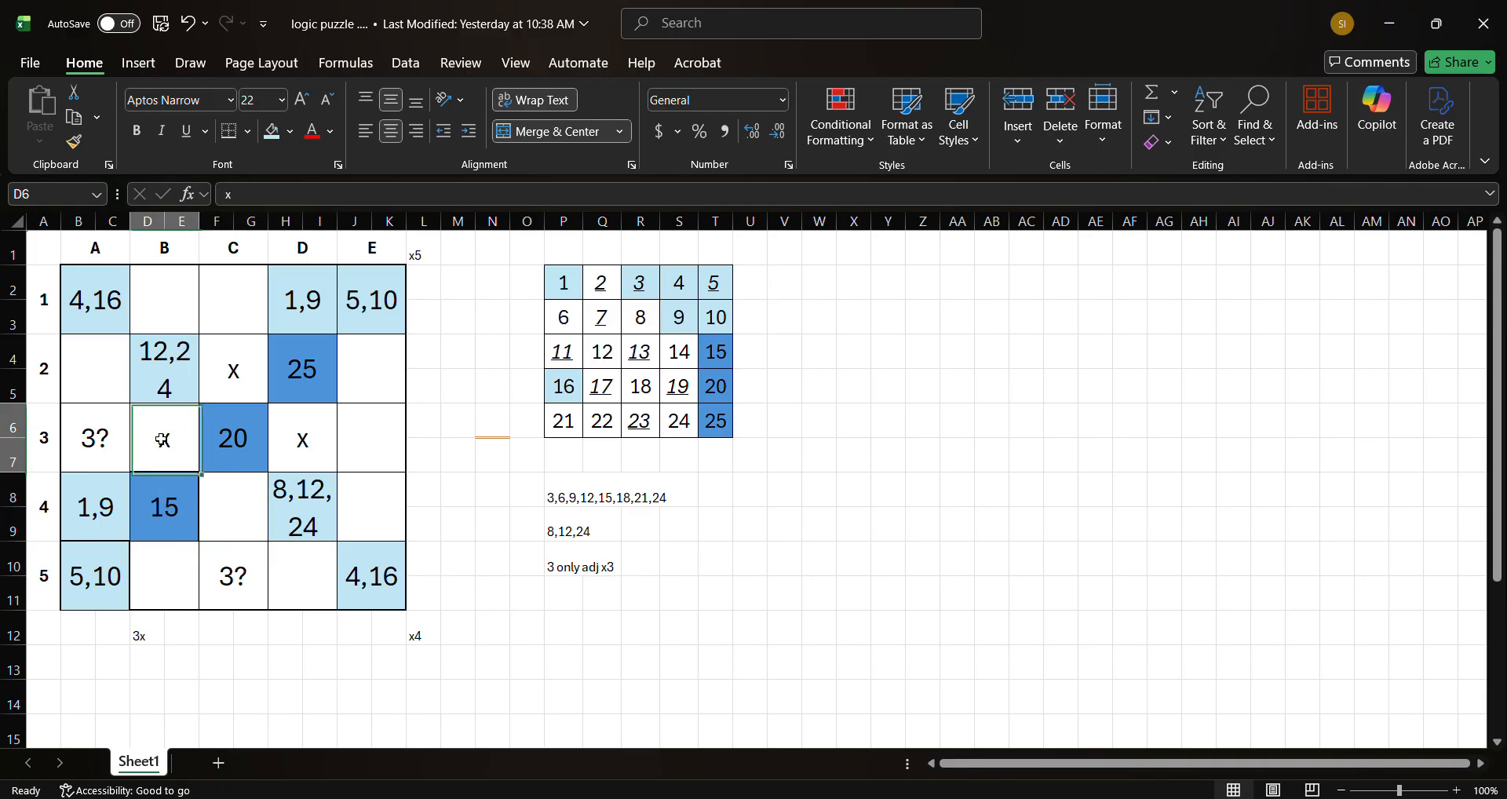
key("Delete")
left_click(229, 369)
key("Delete")
left_click(307, 450)
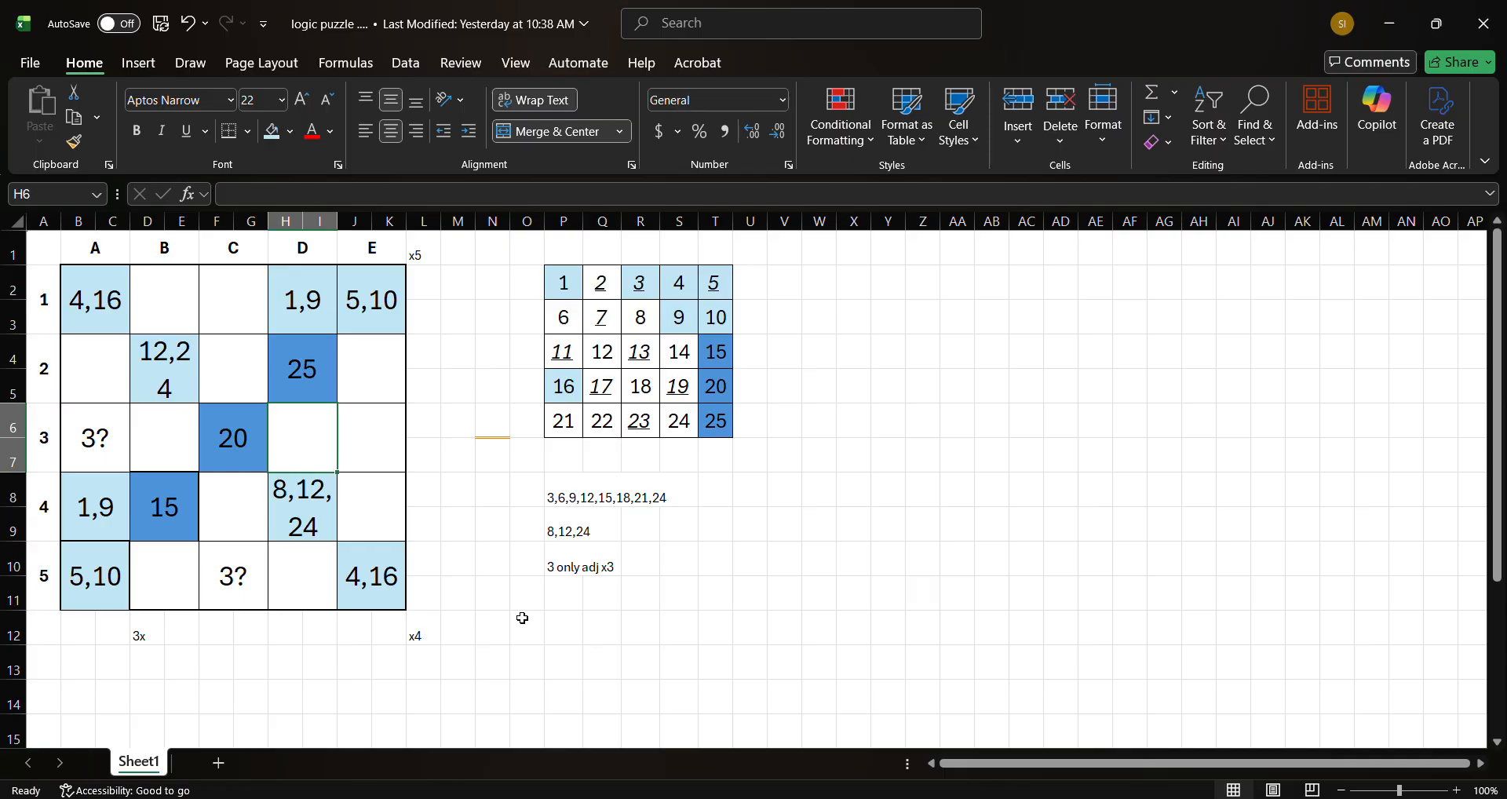
- Highlight the cells surrounding the 3? candidates in F10 and B6 to compare their neighbours
left_click(228, 577)
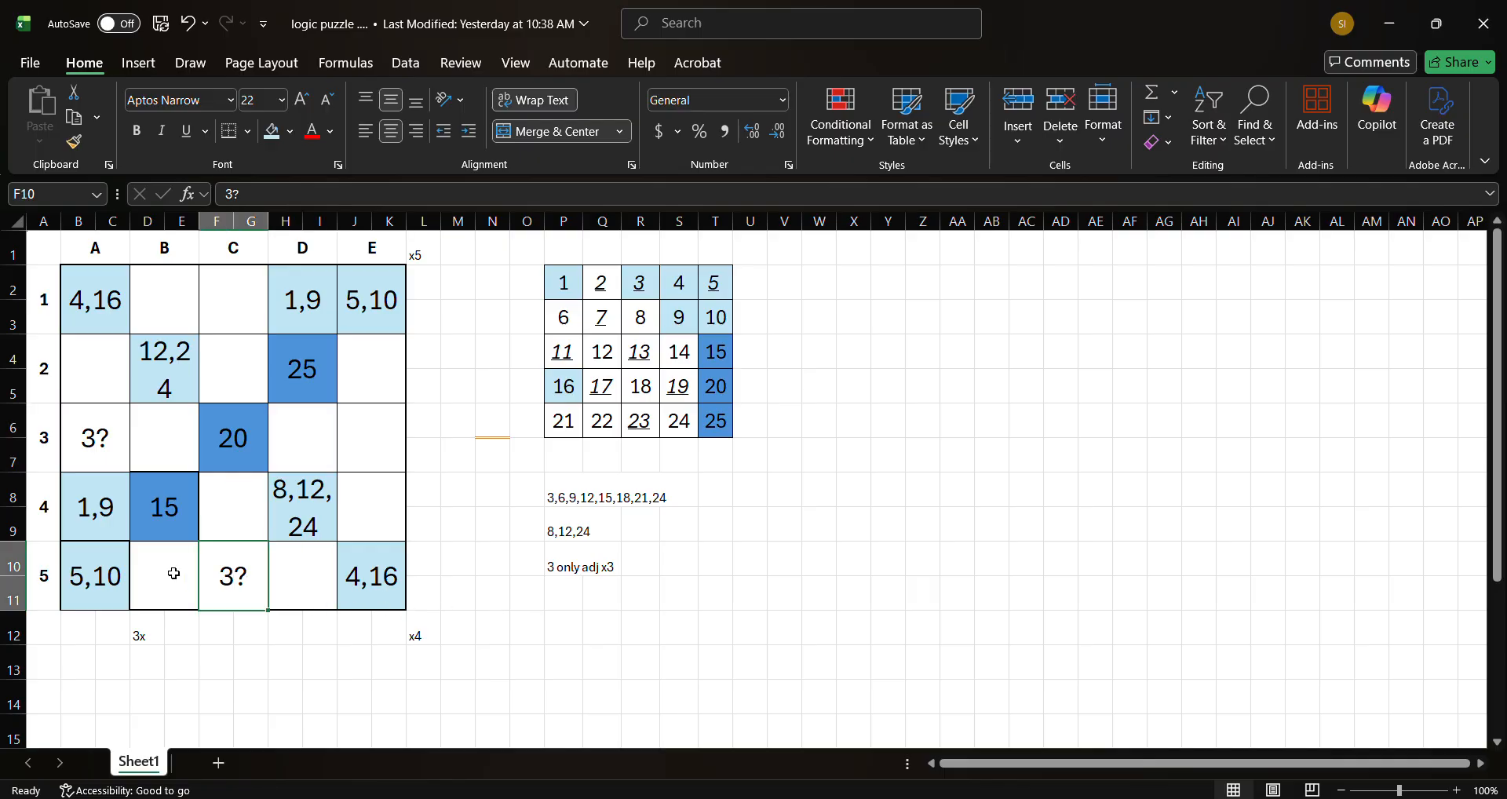
left_click_drag(199, 577, 205, 537)
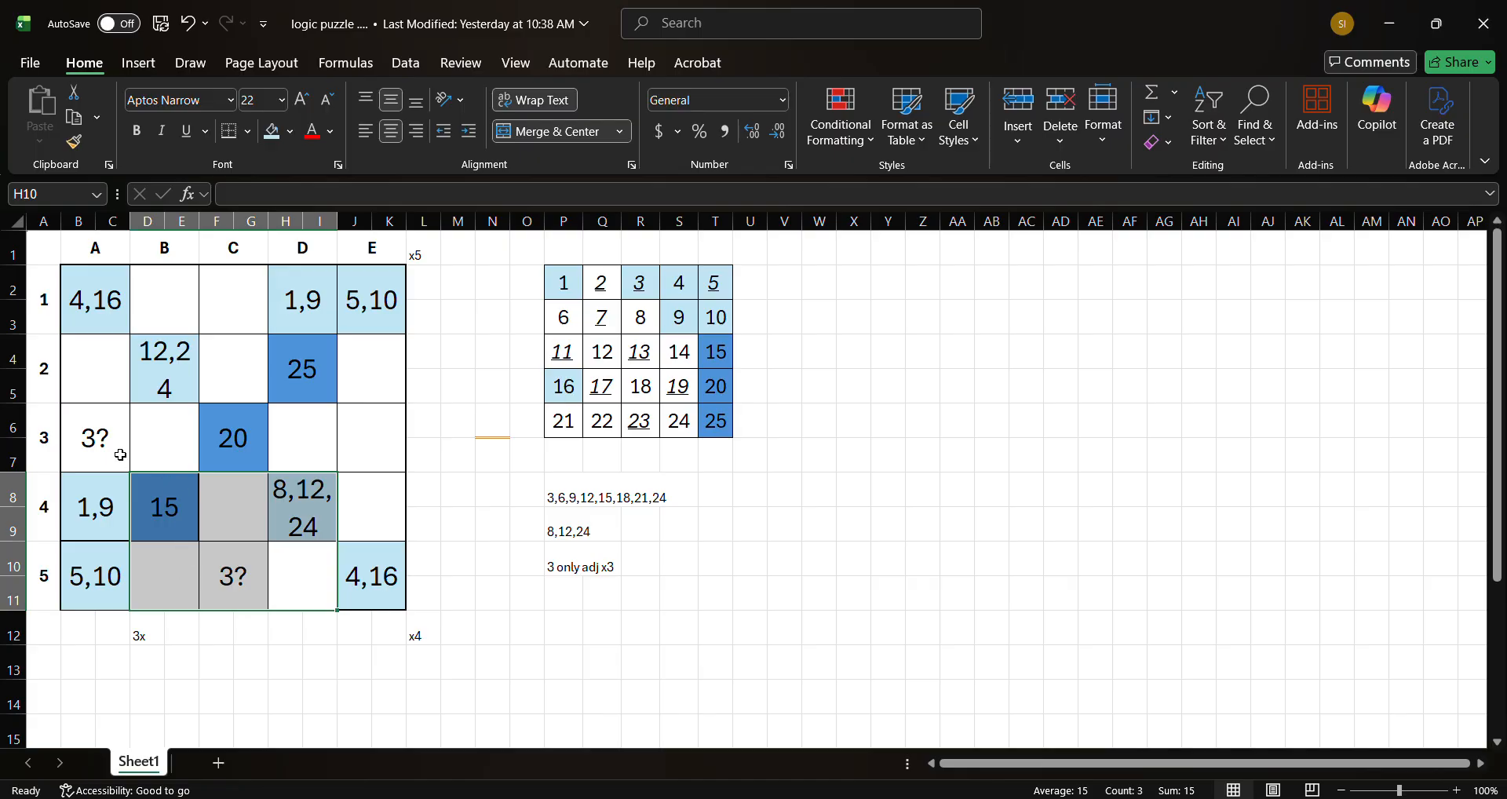
left_click(102, 432)
left_click(100, 381)
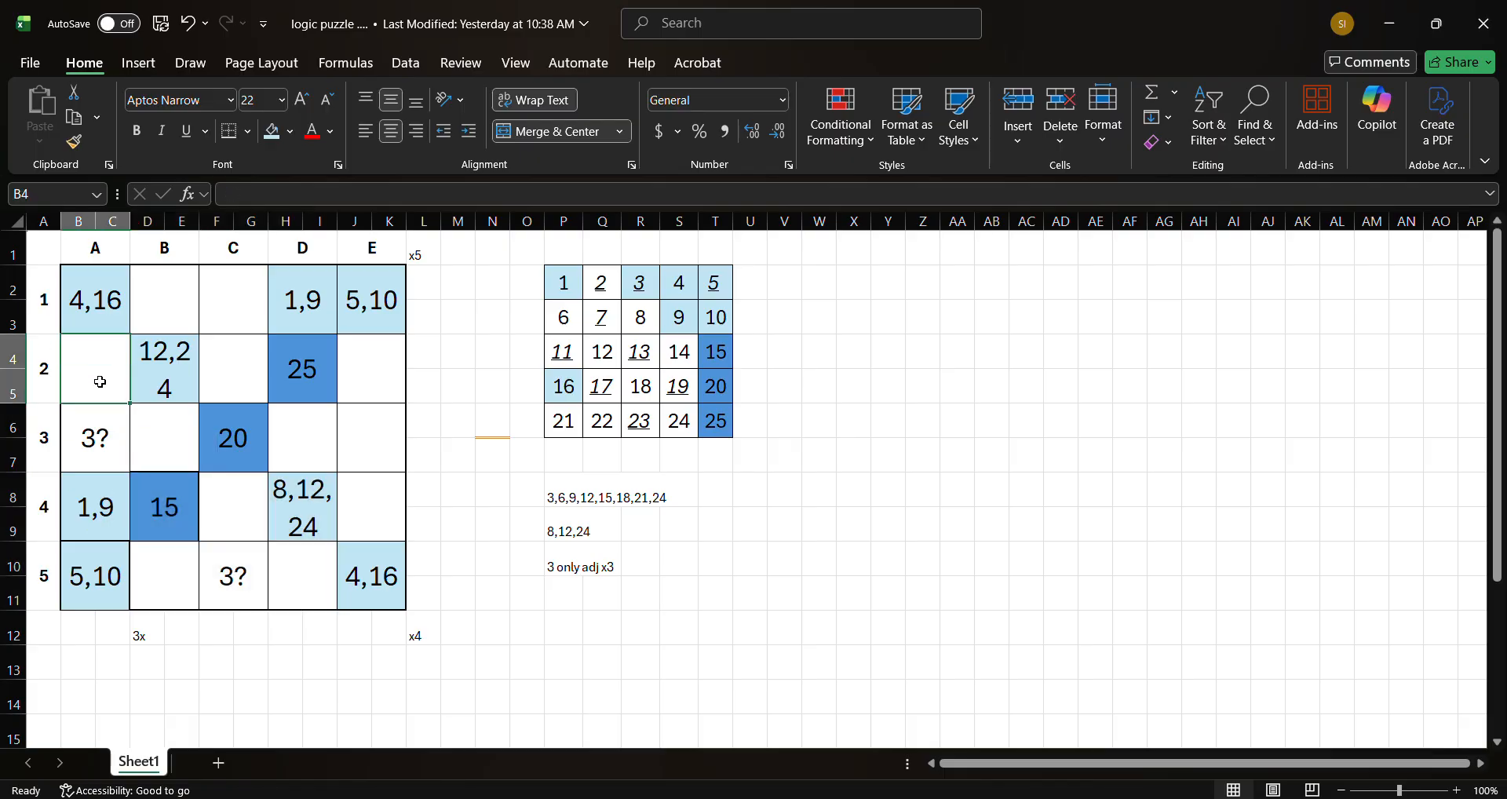
left_click_drag(100, 382, 161, 502)
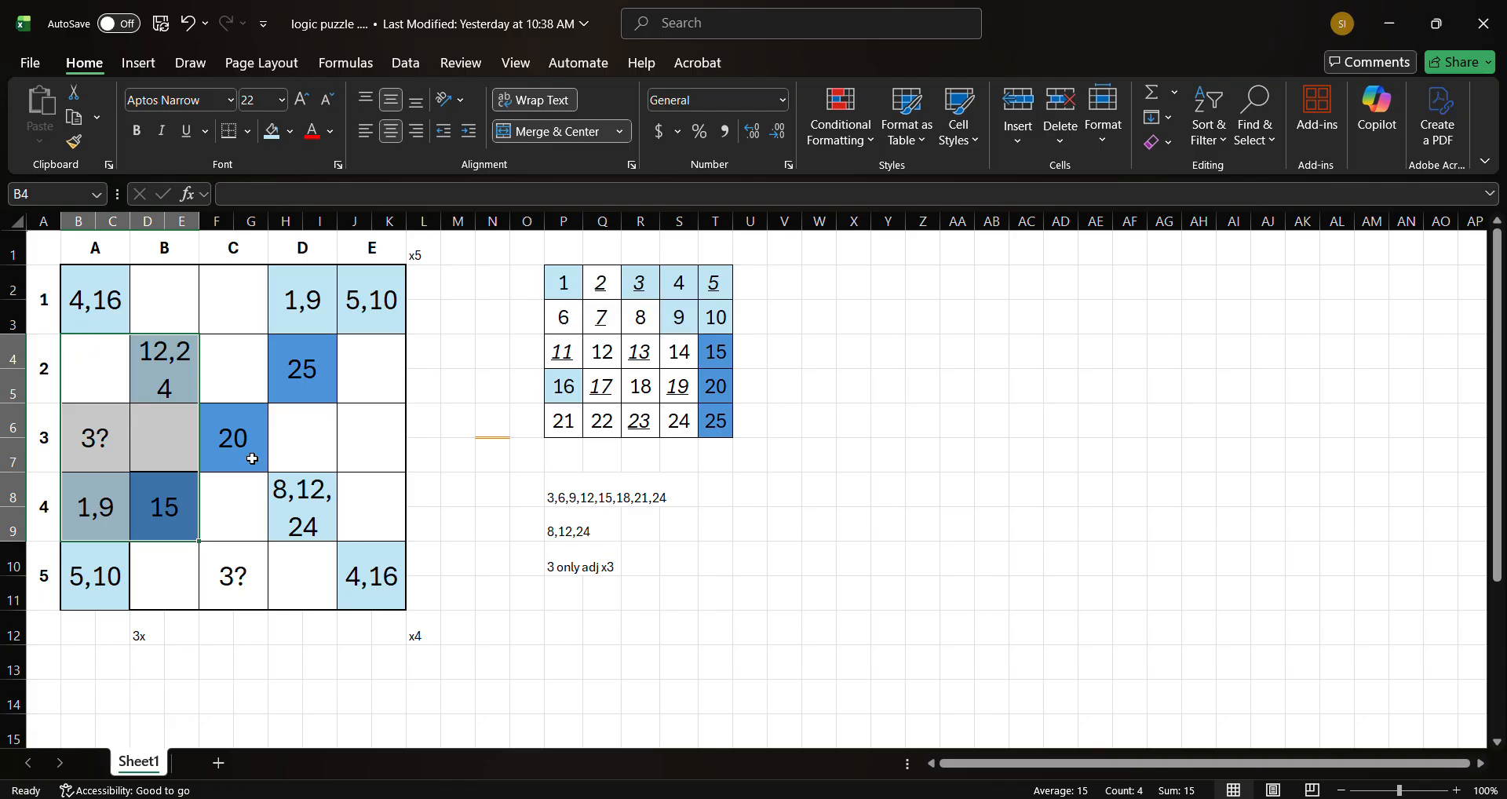
- Remove 3 and 15 from the multiples-of-3 note in P8, leaving 6,9,12,18,21,24
left_click(557, 497)
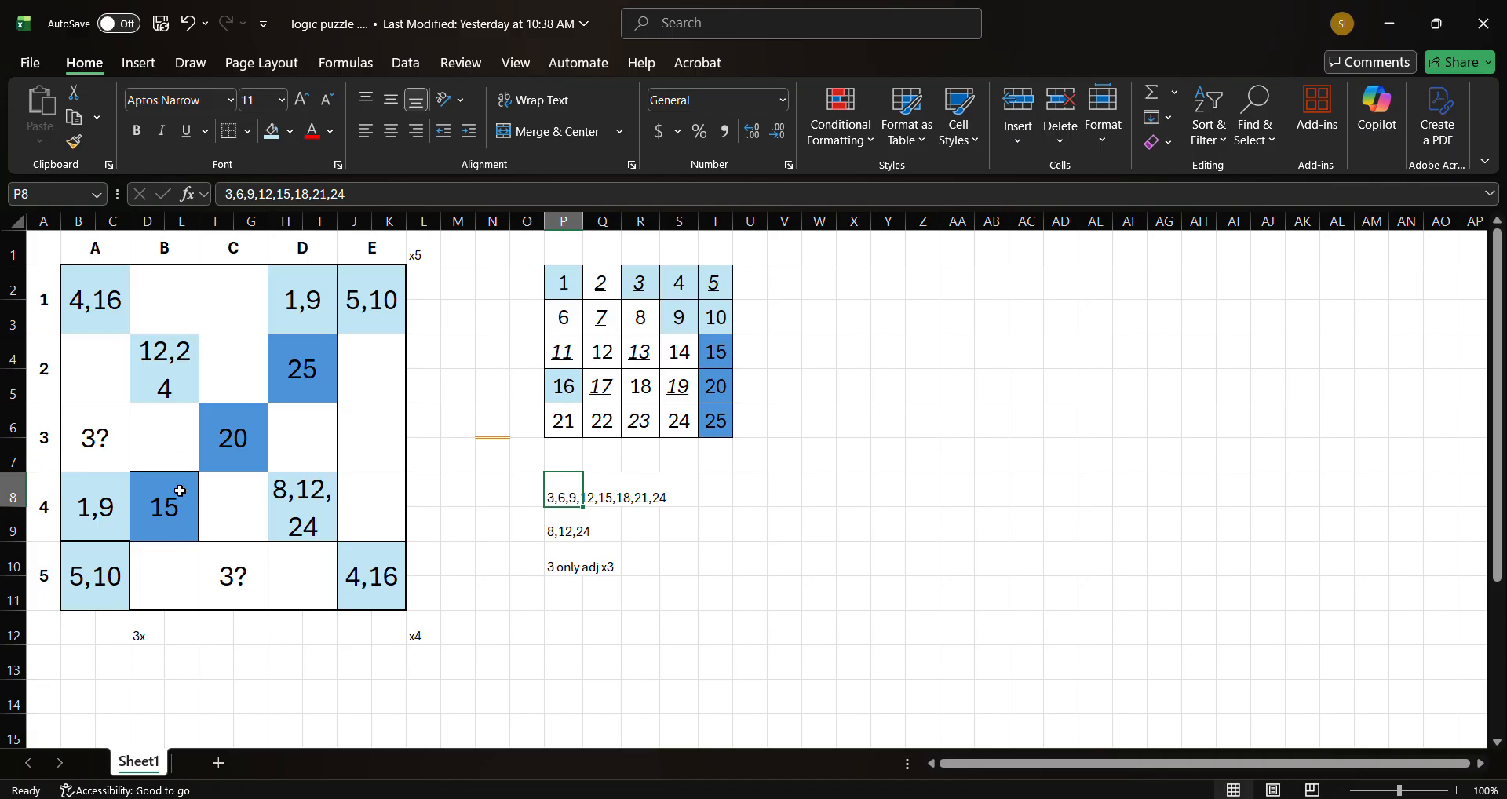
left_click(233, 194)
key("BackSpace")
key("BackSpace")
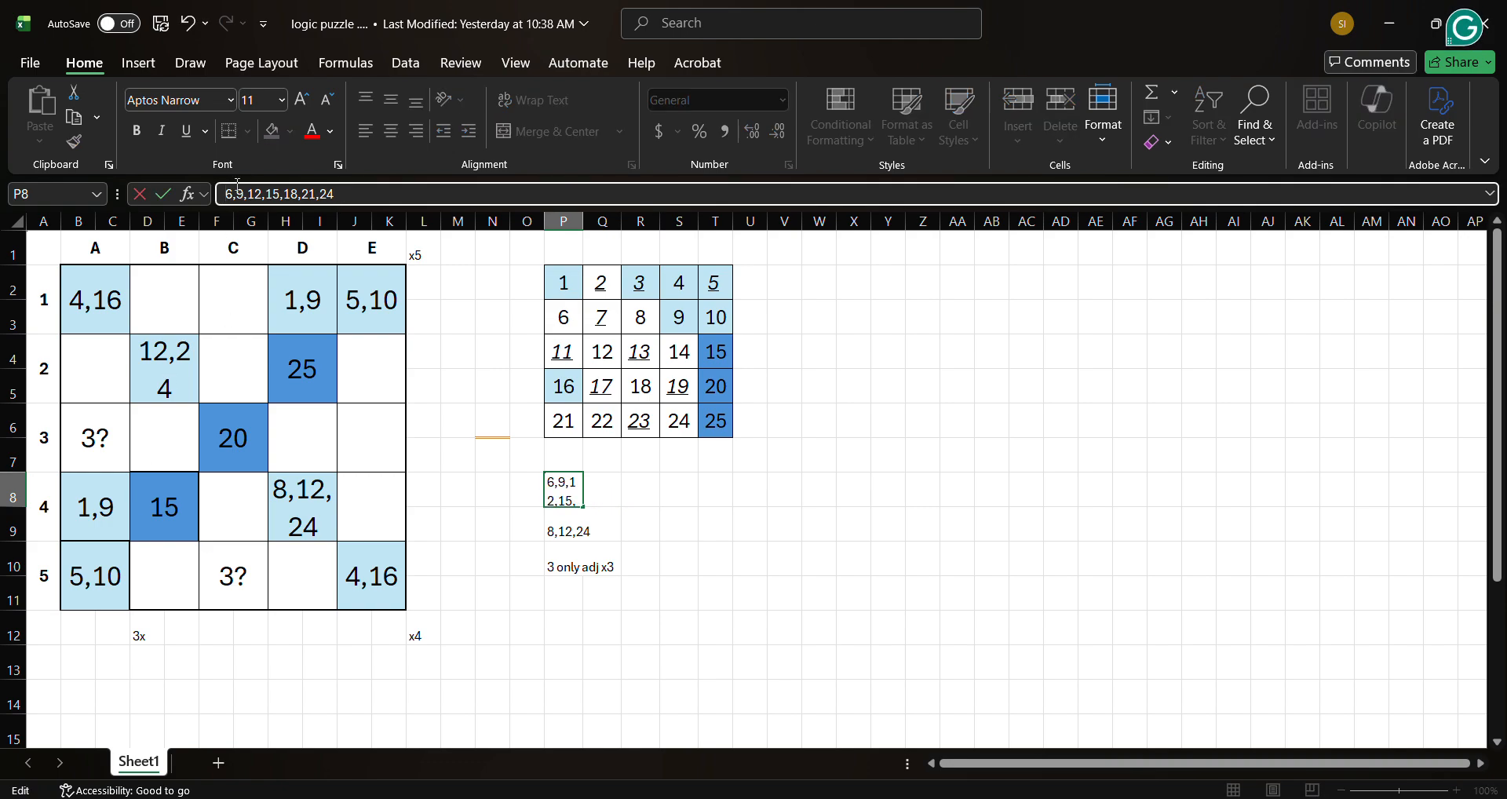
left_click(284, 195)
key("BackSpace")
key("BackSpace")
key("BackSpace")
key("Return")
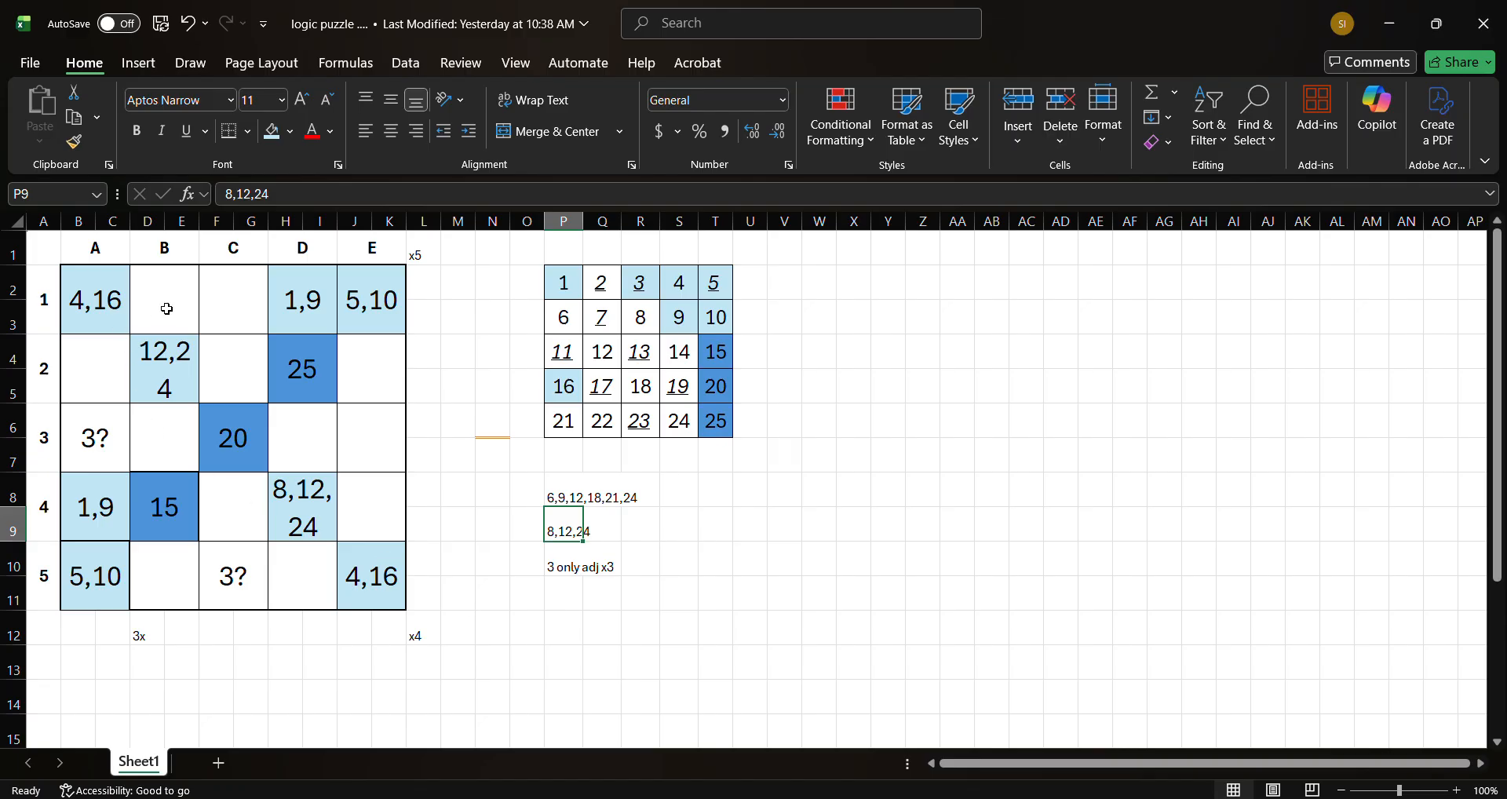
- Highlight the cells around the 3? in F10 plus the rest of puzzle column B to check them against the remaining multiples of 3
left_click(567, 502)
left_click(169, 312)
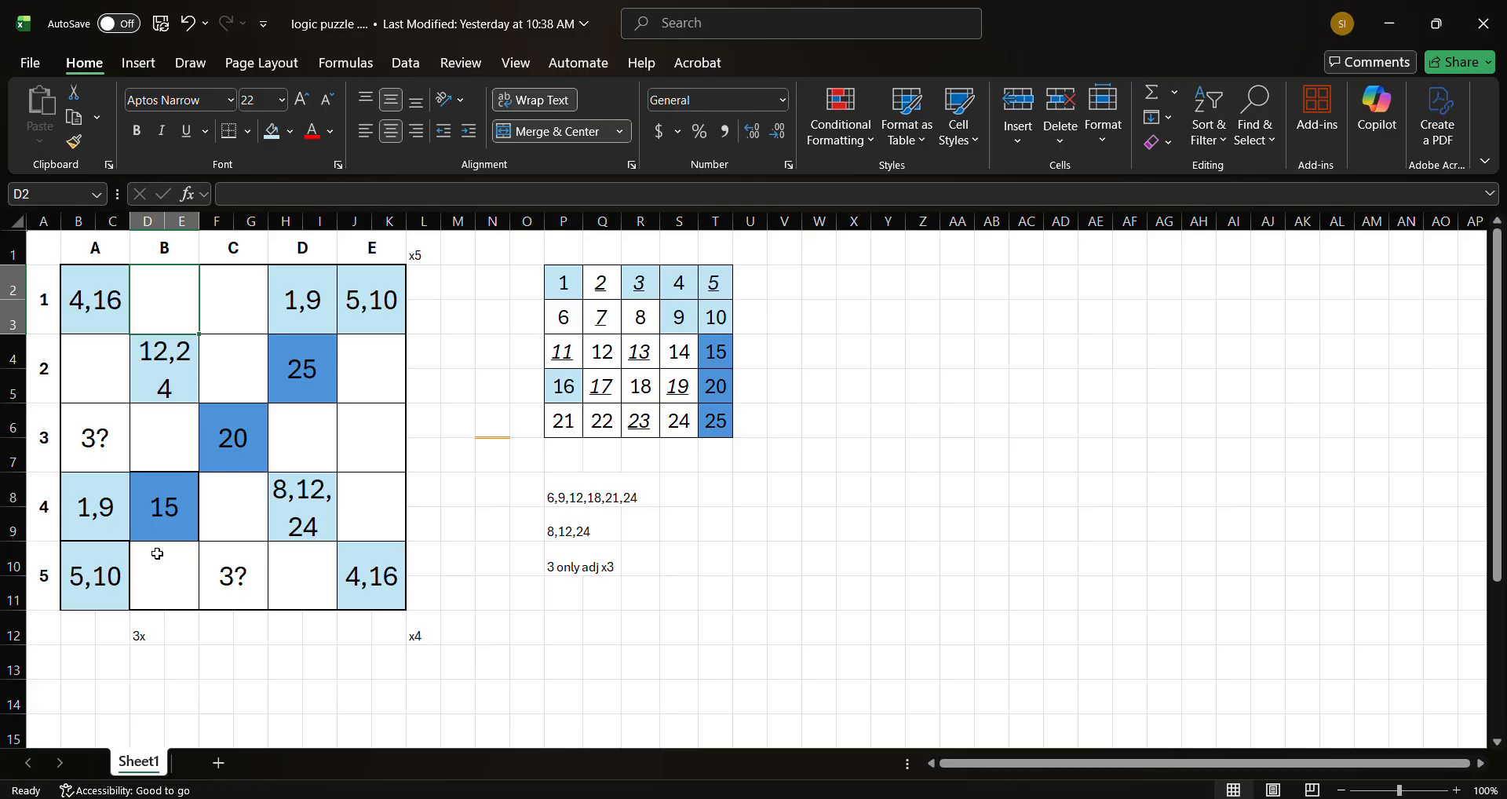
left_click(229, 566)
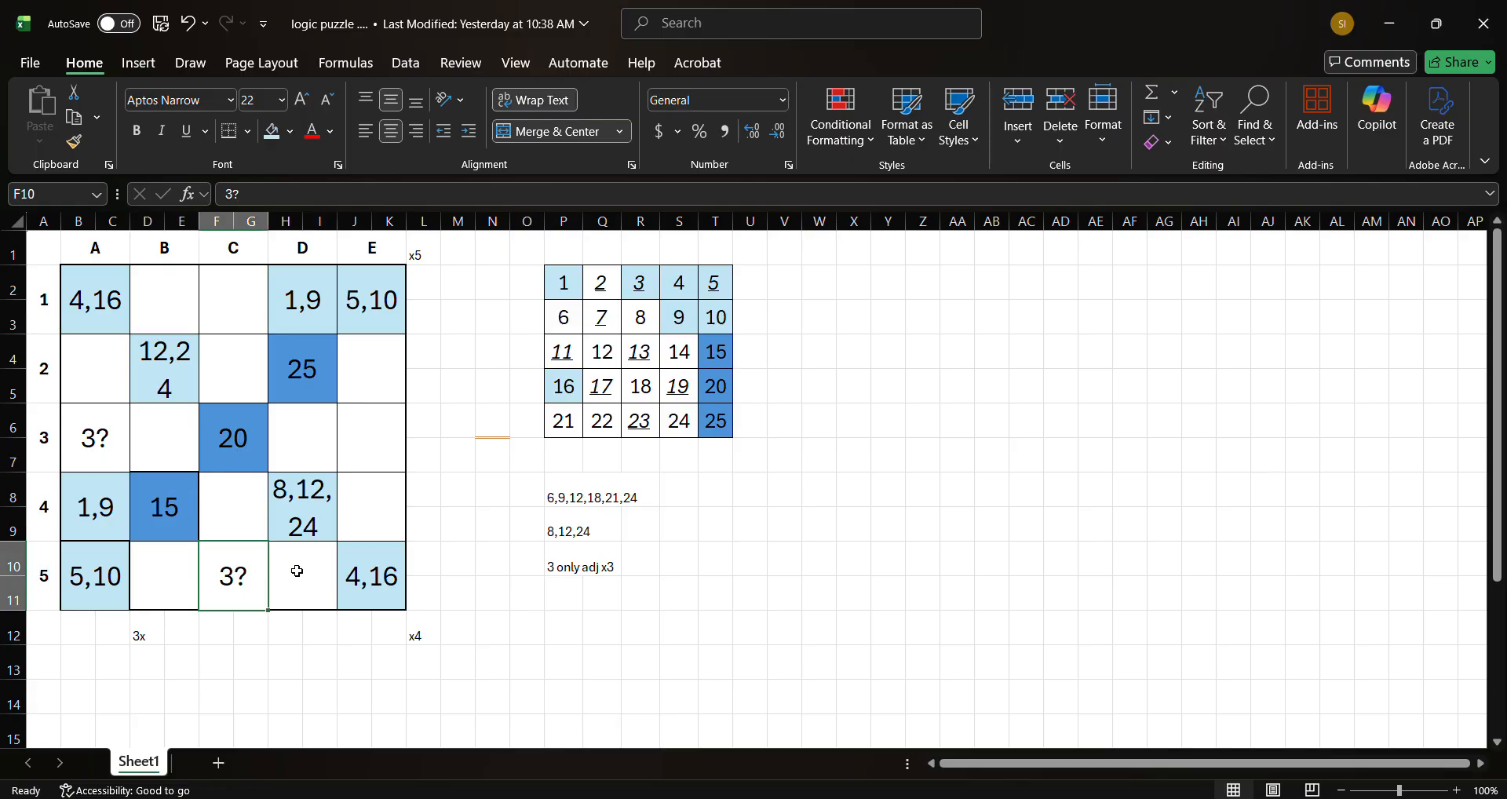
left_click_drag(297, 572, 175, 511)
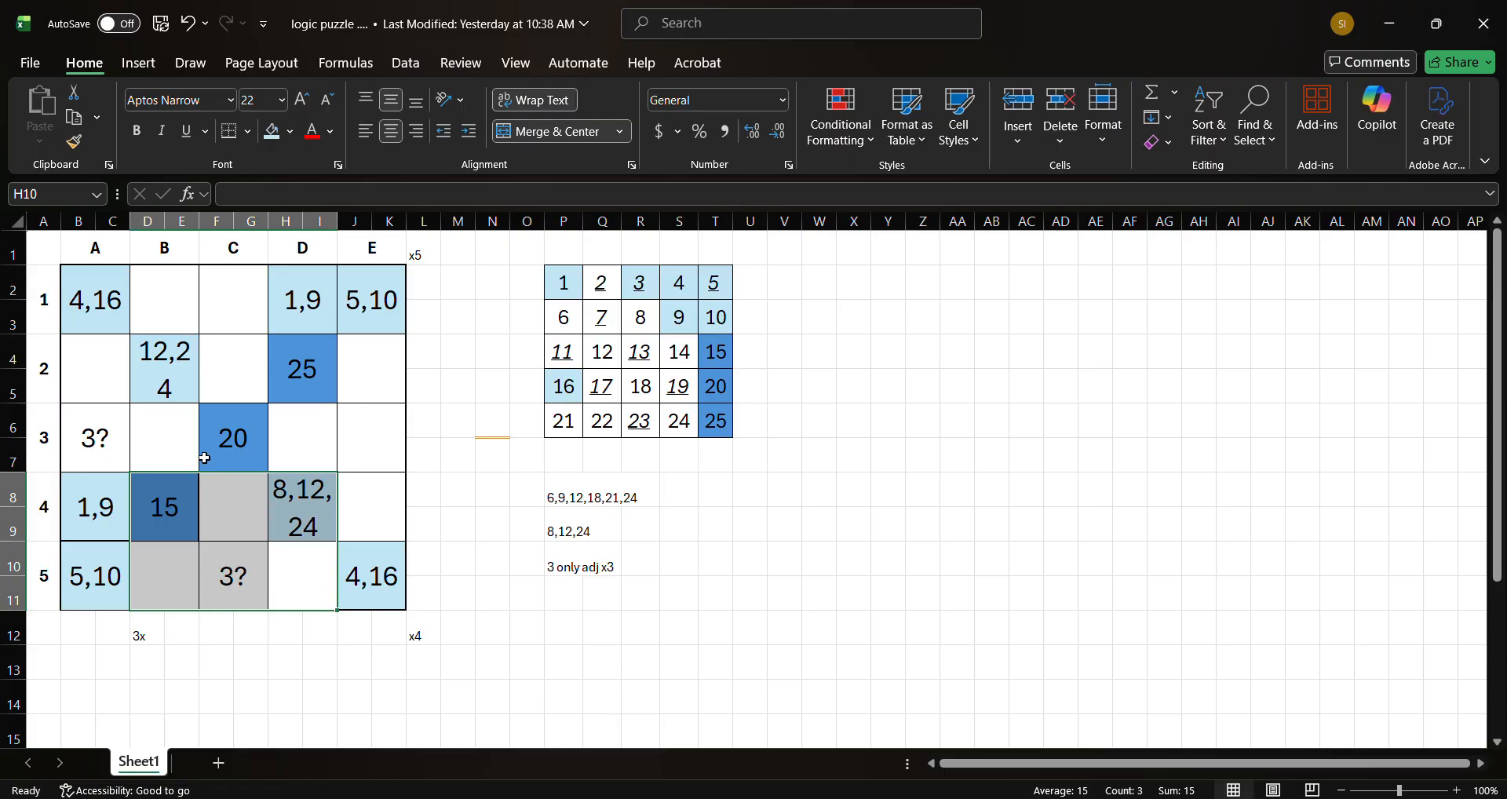
left_click(176, 439)
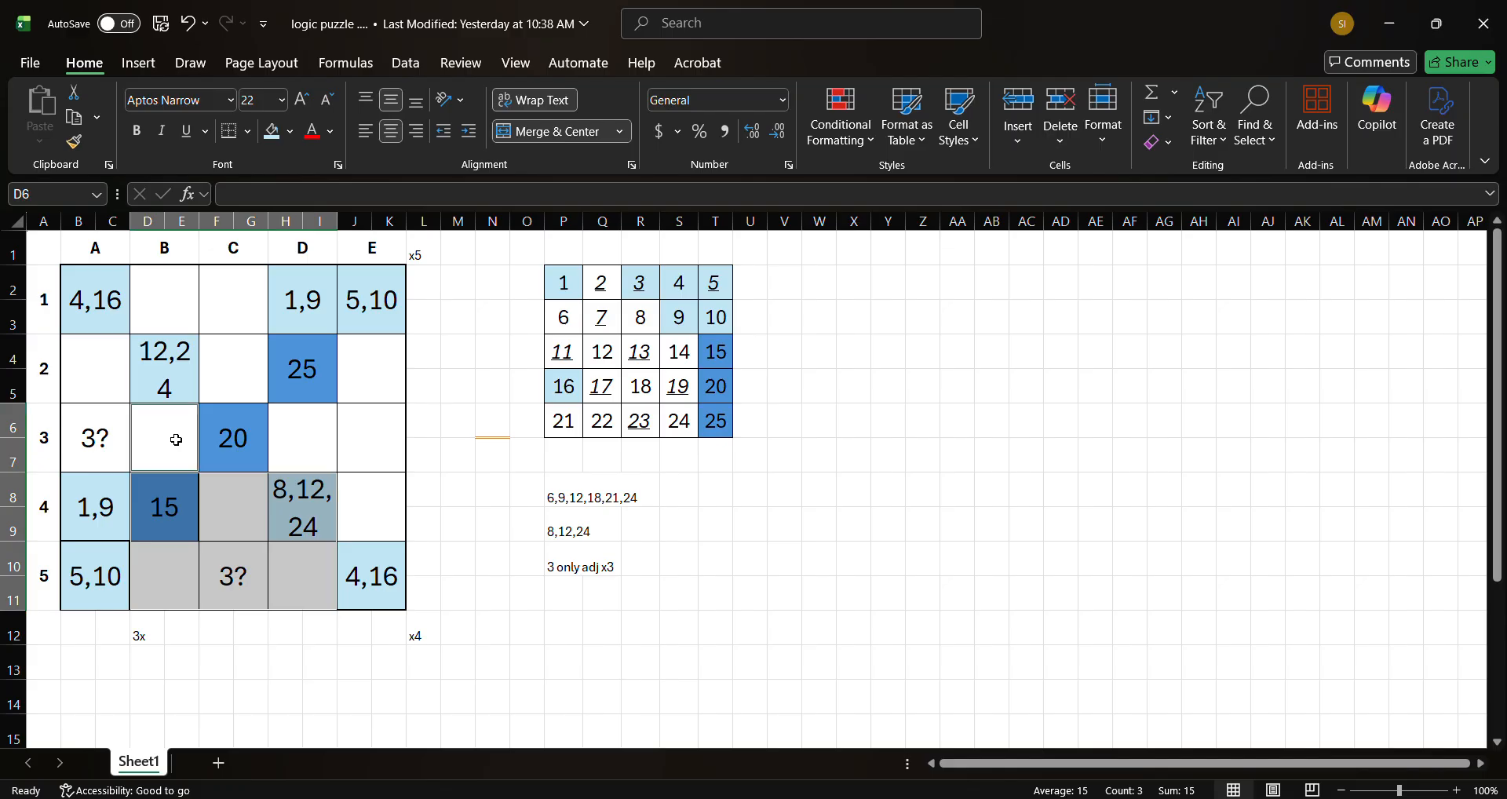
left_click(178, 353)
left_click(173, 312)
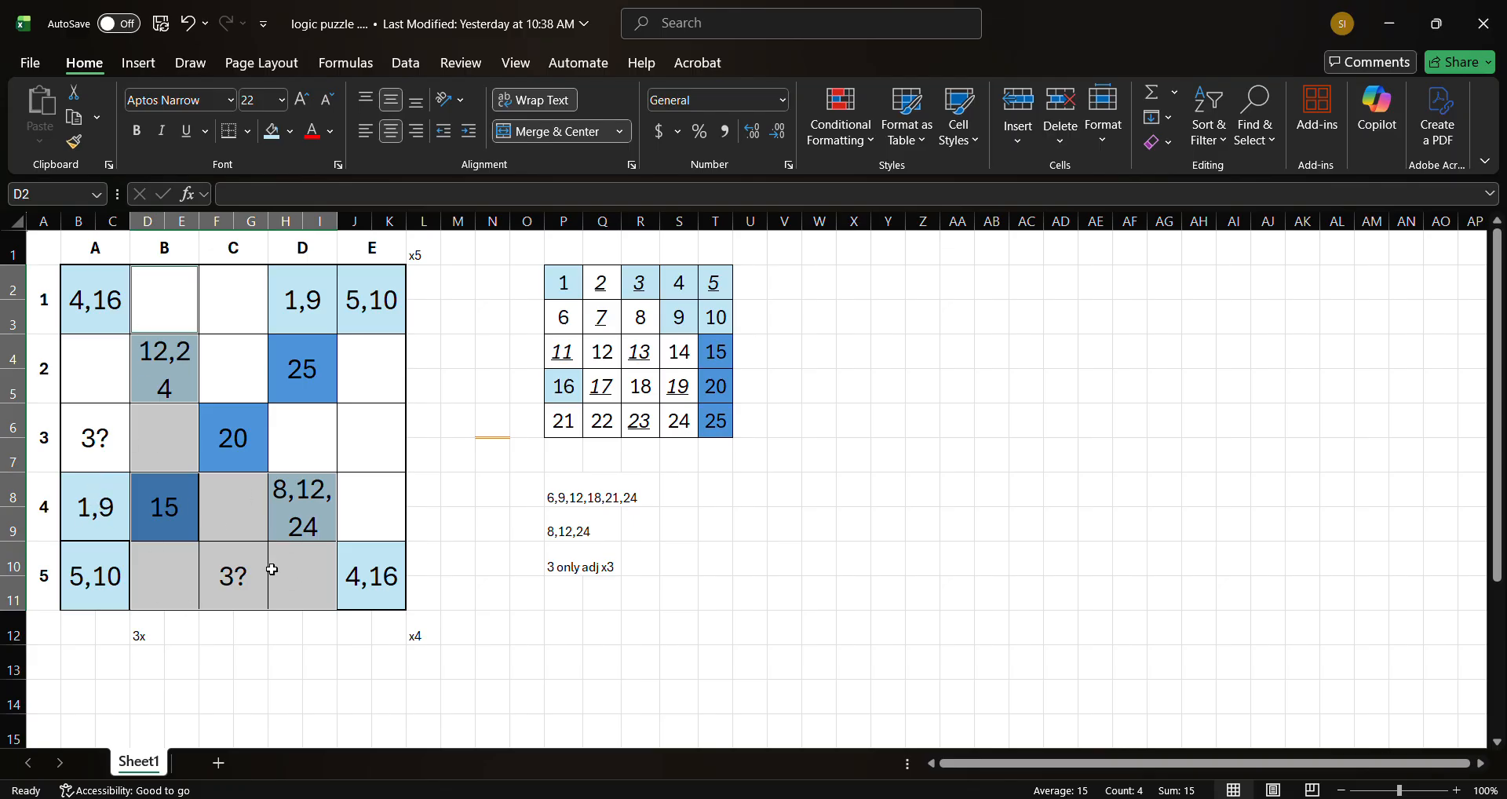
left_click(271, 570)
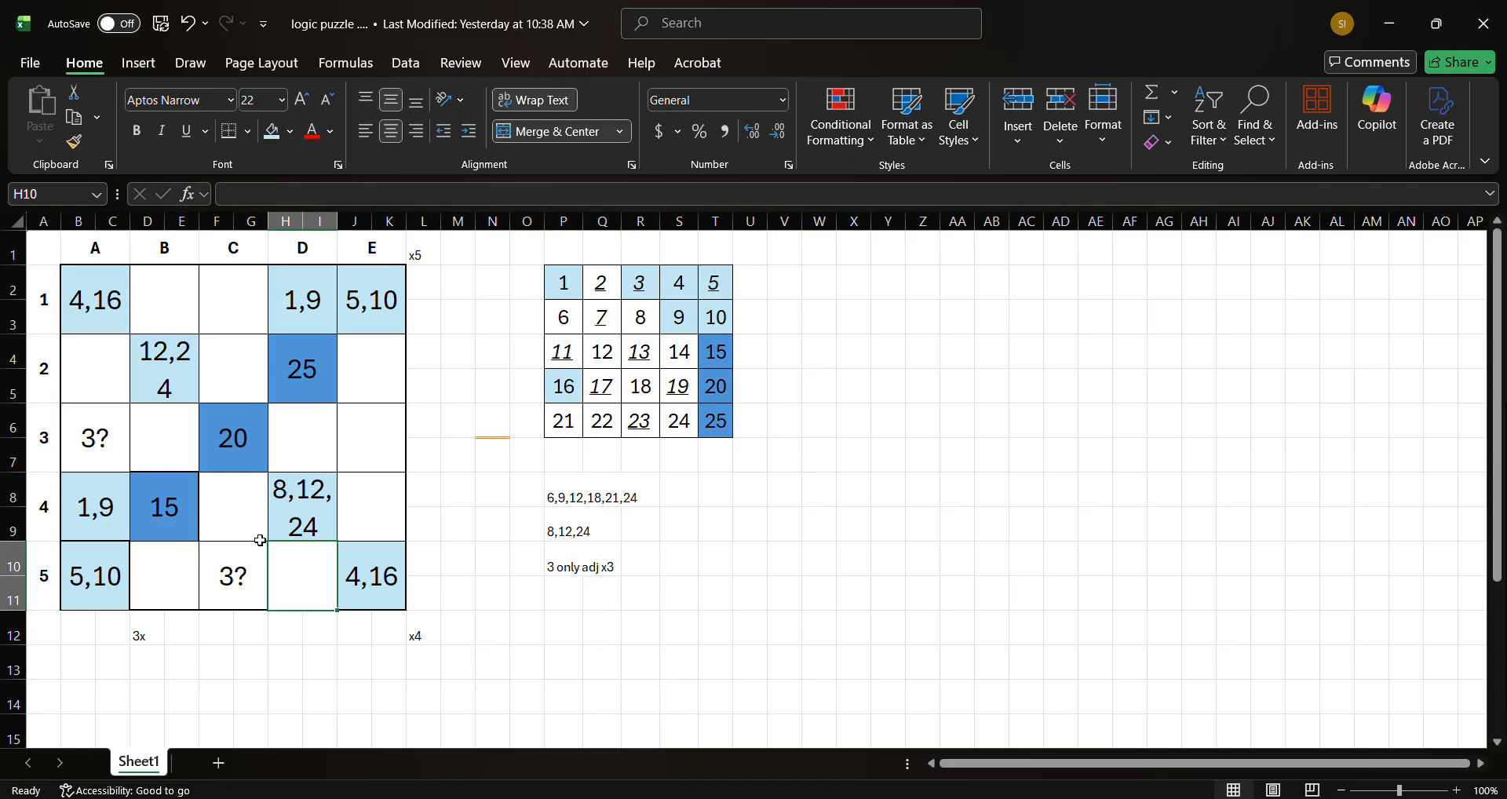
left_click(227, 553)
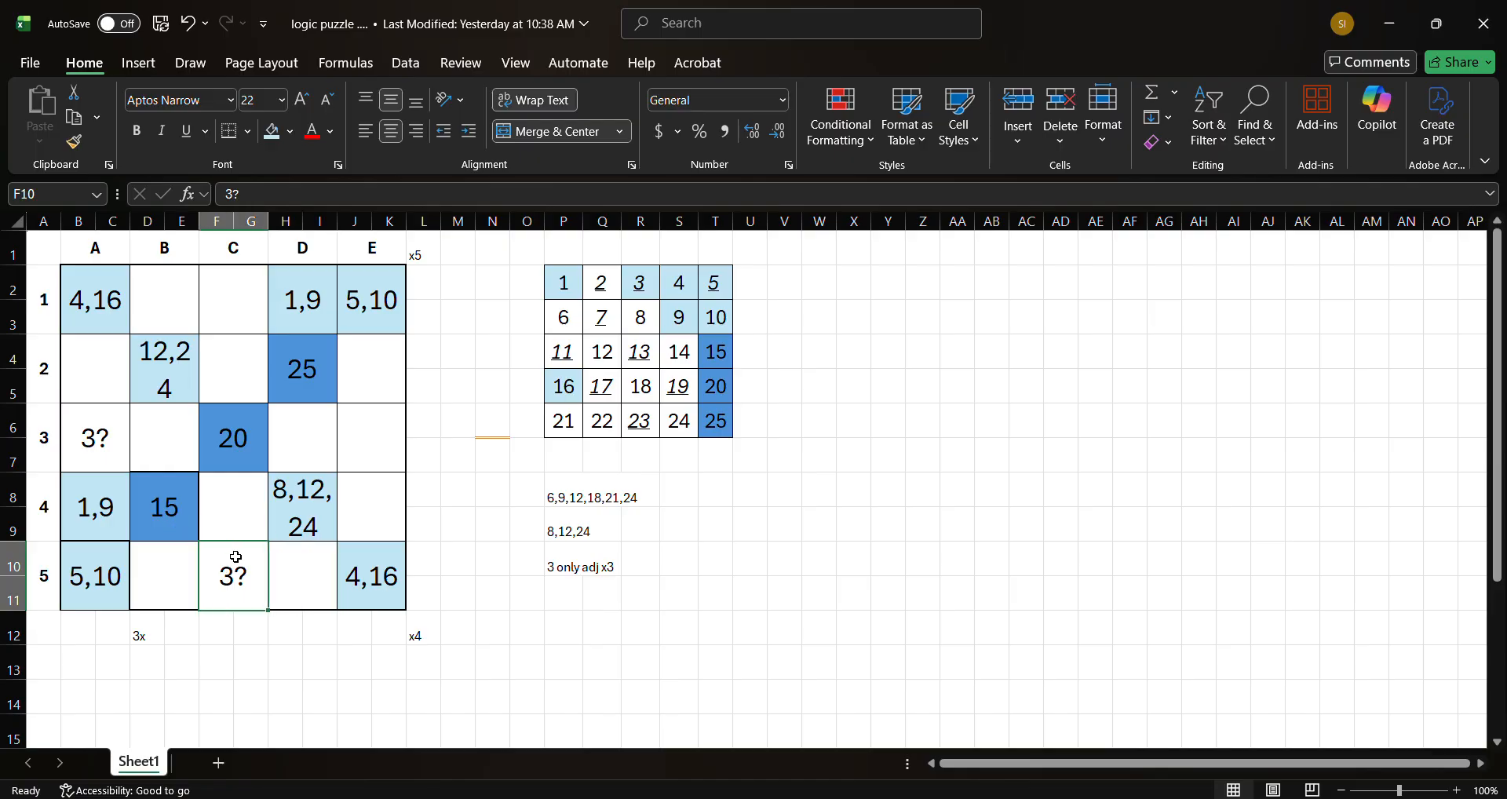
left_click_drag(188, 522, 310, 587)
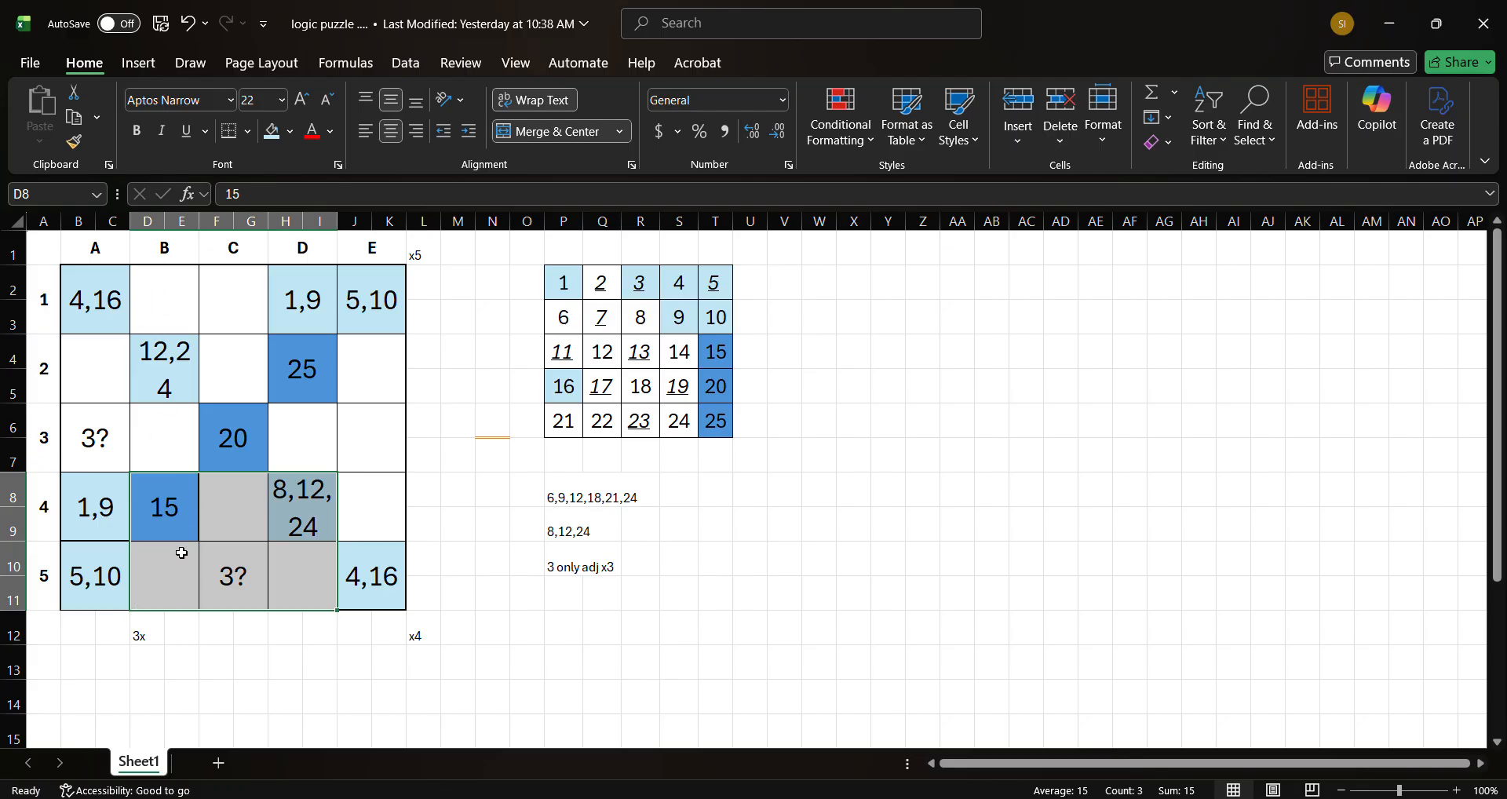
left_click(153, 424, "ctrl")
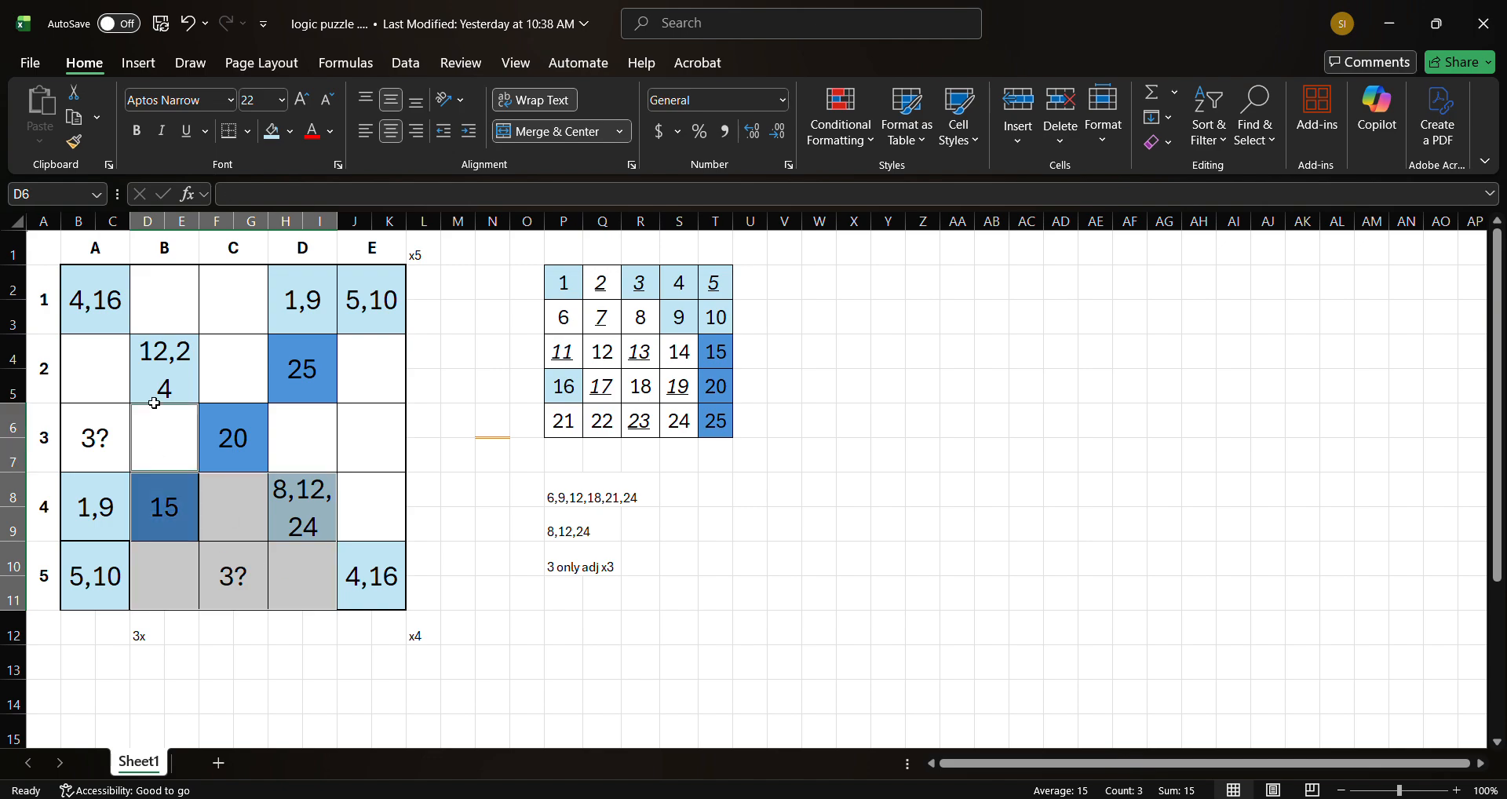
left_click(154, 357, "ctrl")
left_click(154, 314, "ctrl")
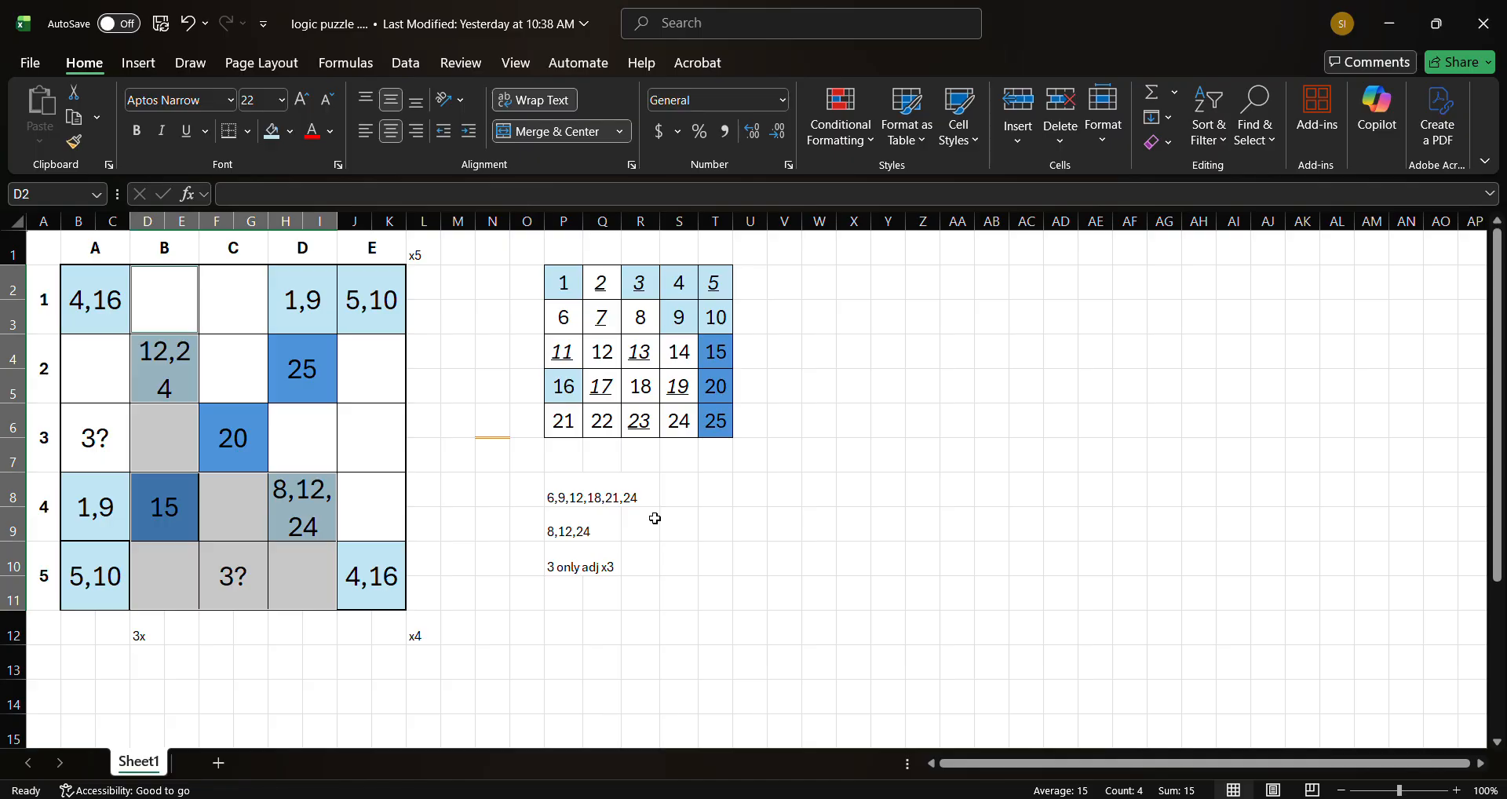
- Delete the 3? candidate from puzzle cell F10 and enter 3 as the answer in B6
left_click(187, 578)
left_click(219, 580)
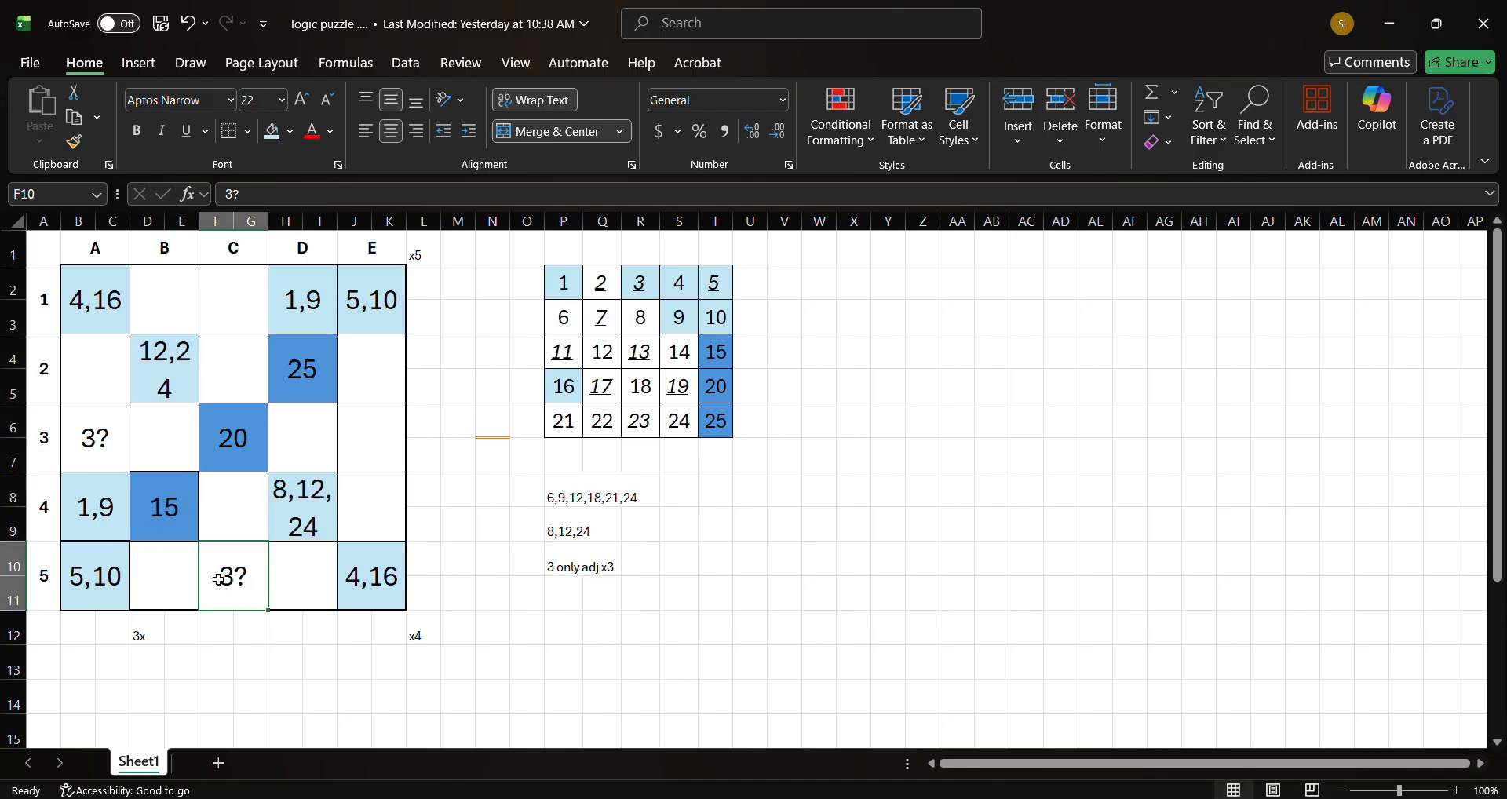
key("Delete")
left_click(101, 438)
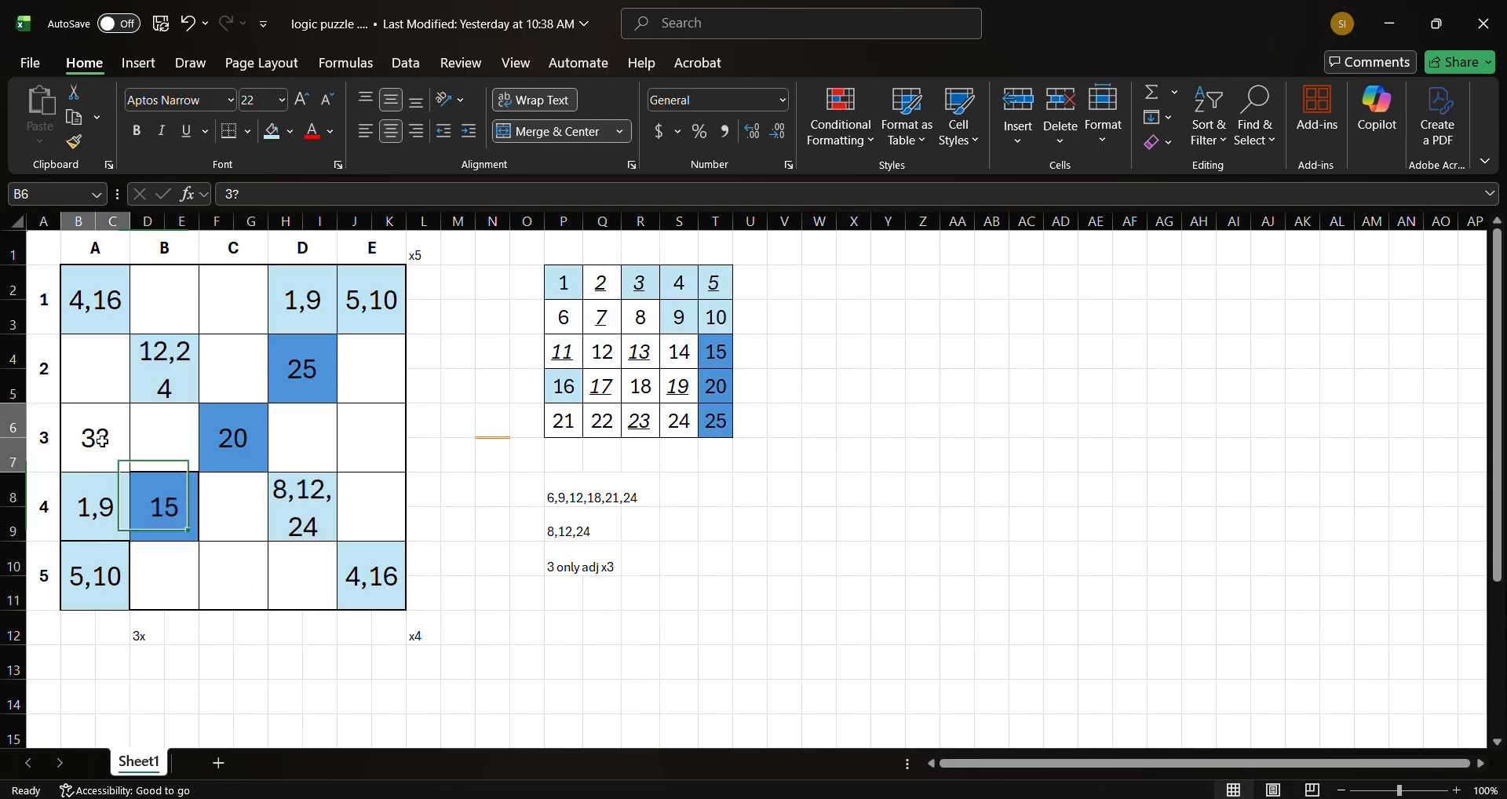
type("3")
key("Return")
- Fill puzzle cell B6 and the number 3 in the reference grid with the darker blue used for solved numbers
left_click(102, 440)
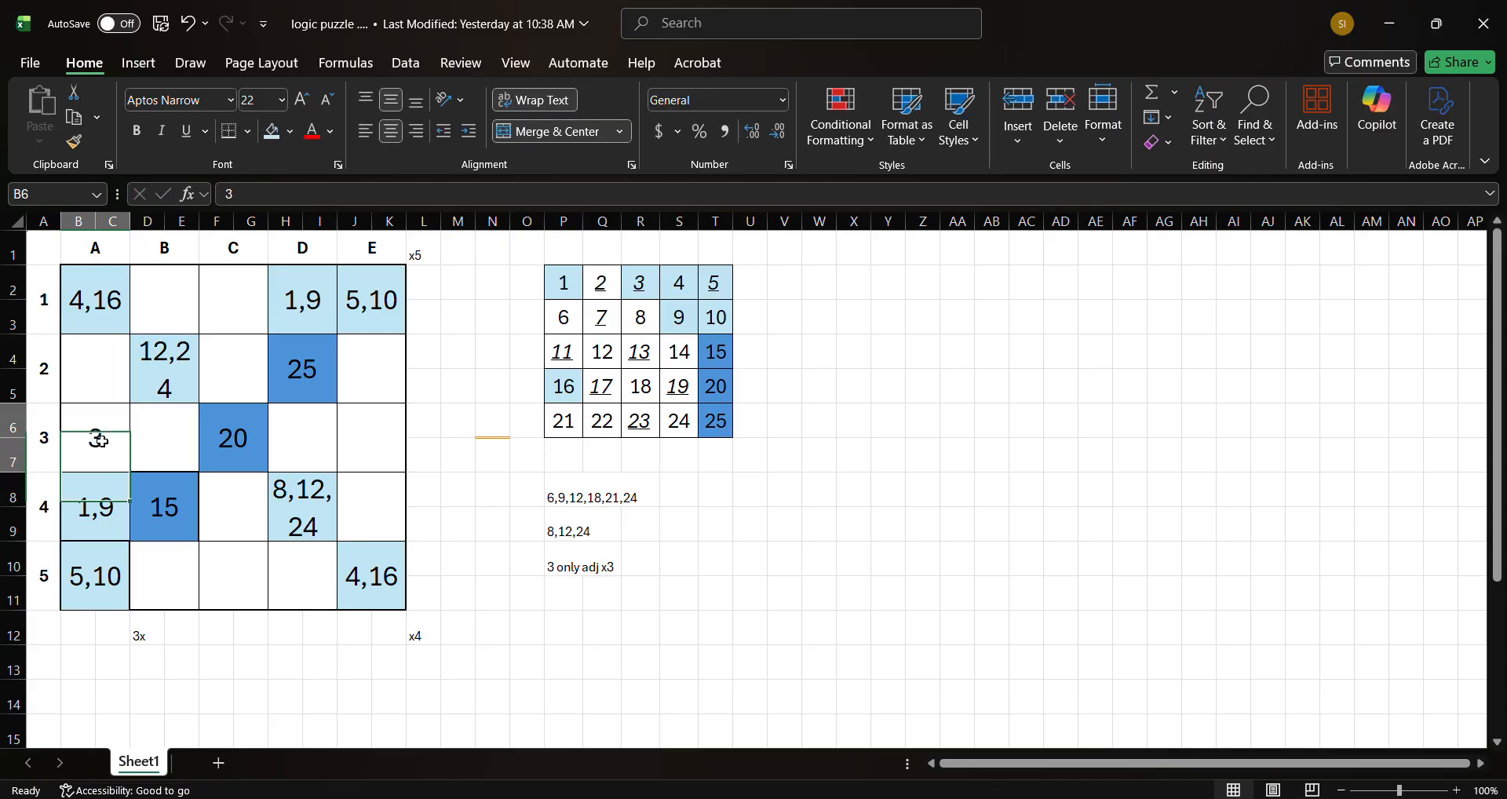
left_click(289, 131)
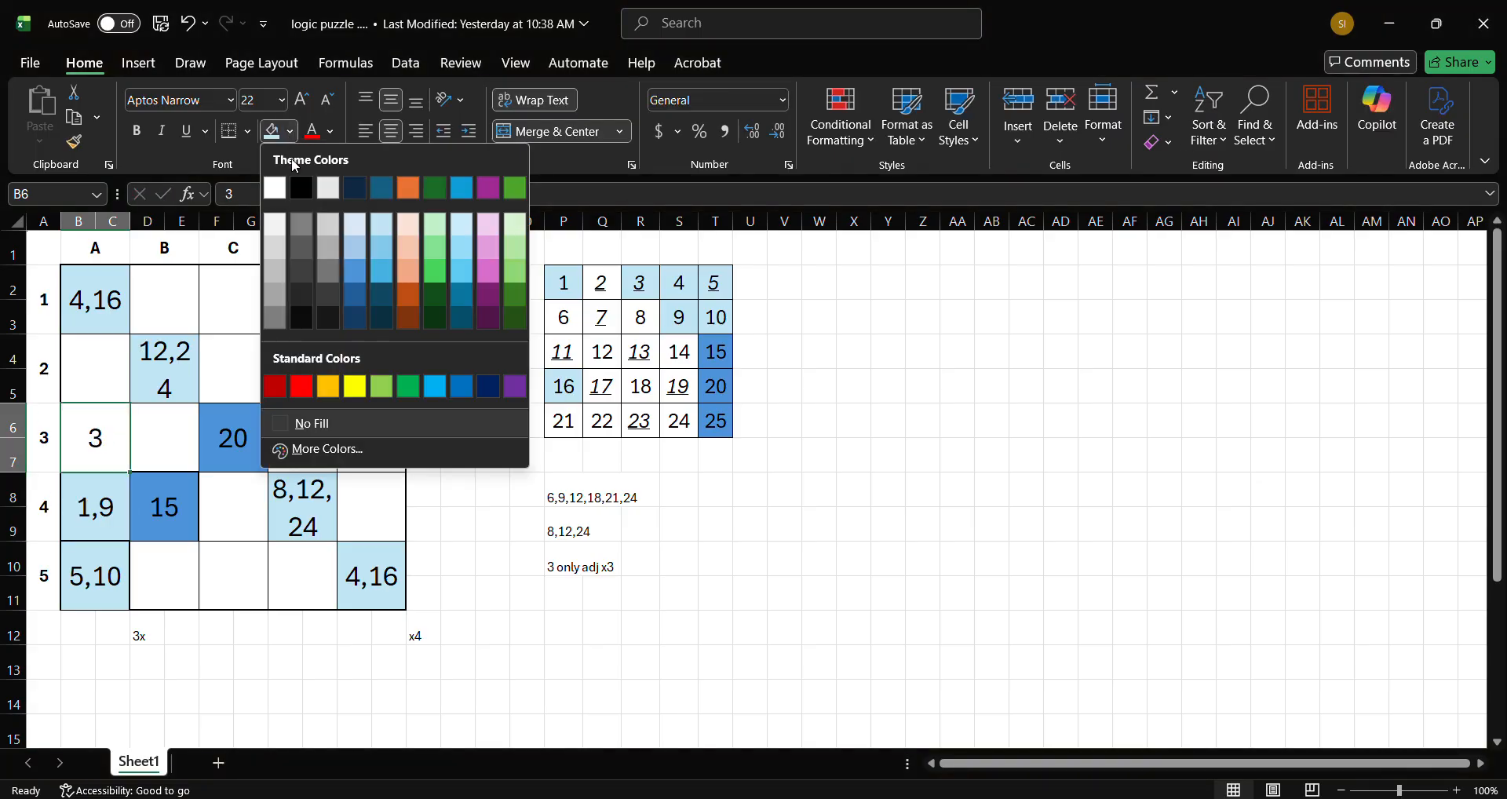
left_click(360, 273)
left_click(640, 283)
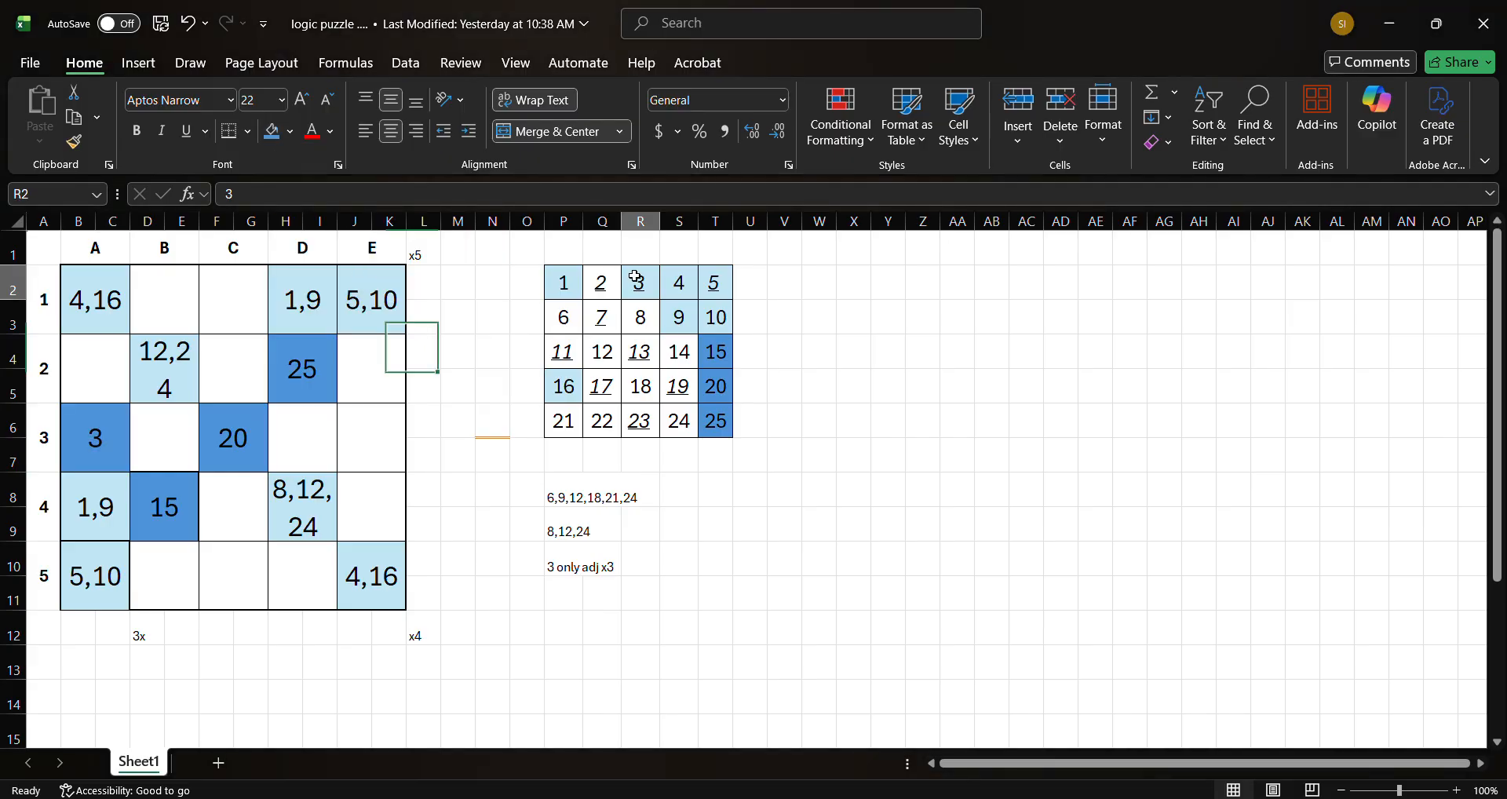
left_click(272, 131)
- Enter 3x in puzzle cells D6, D2, D10 and B4 to mark them as multiples of 3
left_click(174, 446)
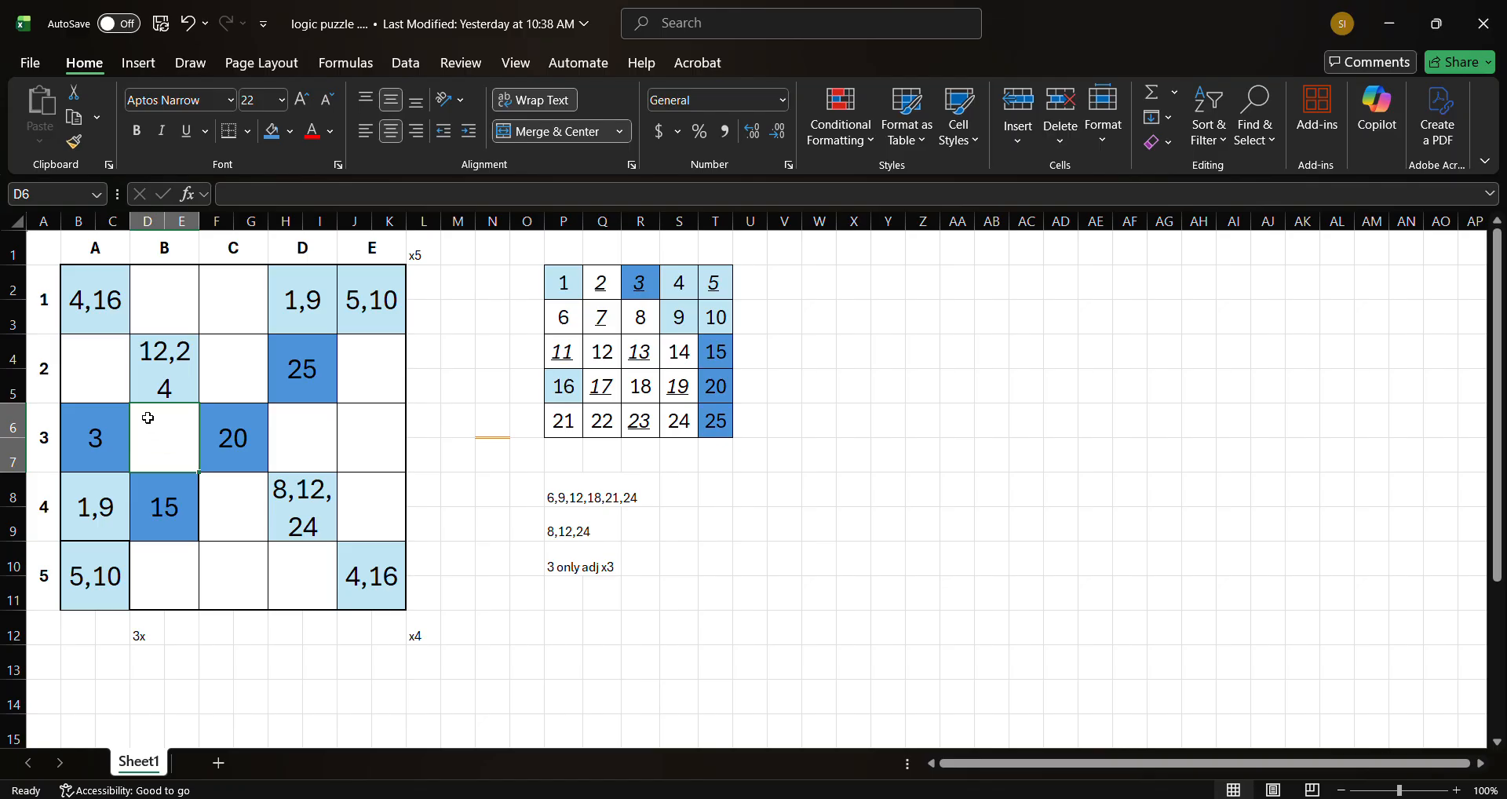
type("3x")
left_click(161, 293)
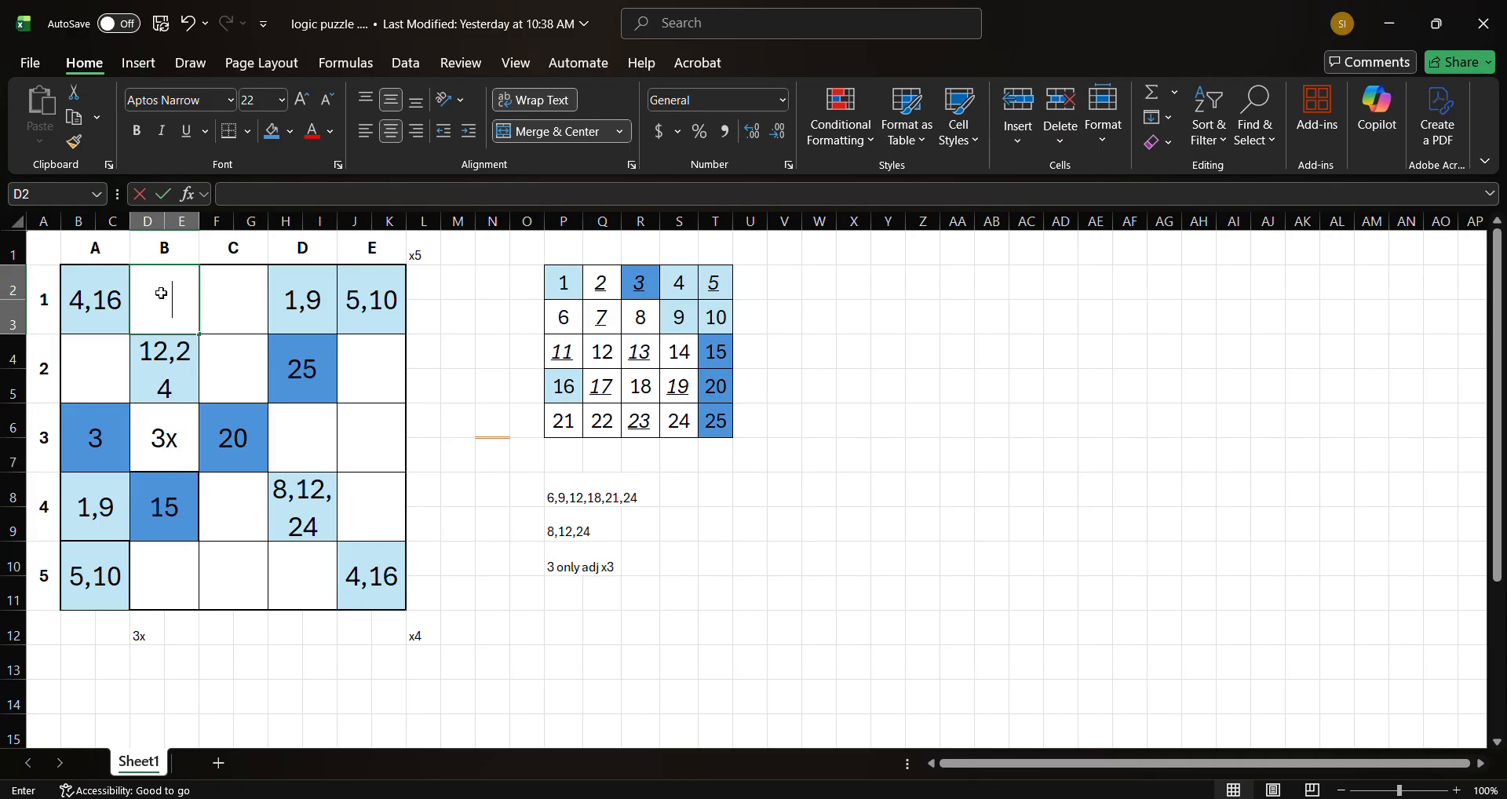
type("3x")
left_click(188, 567)
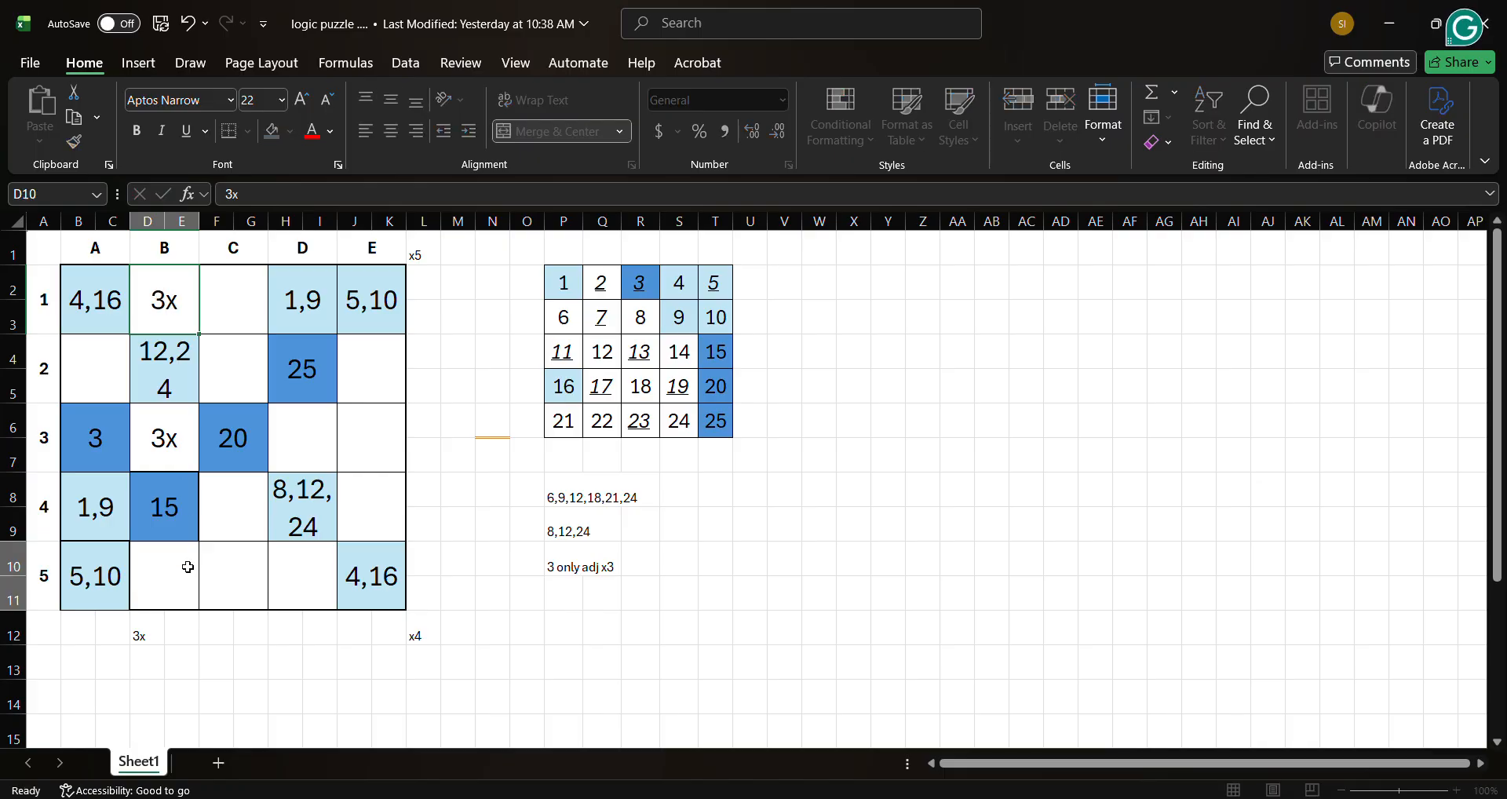
type("3x")
left_click(282, 636)
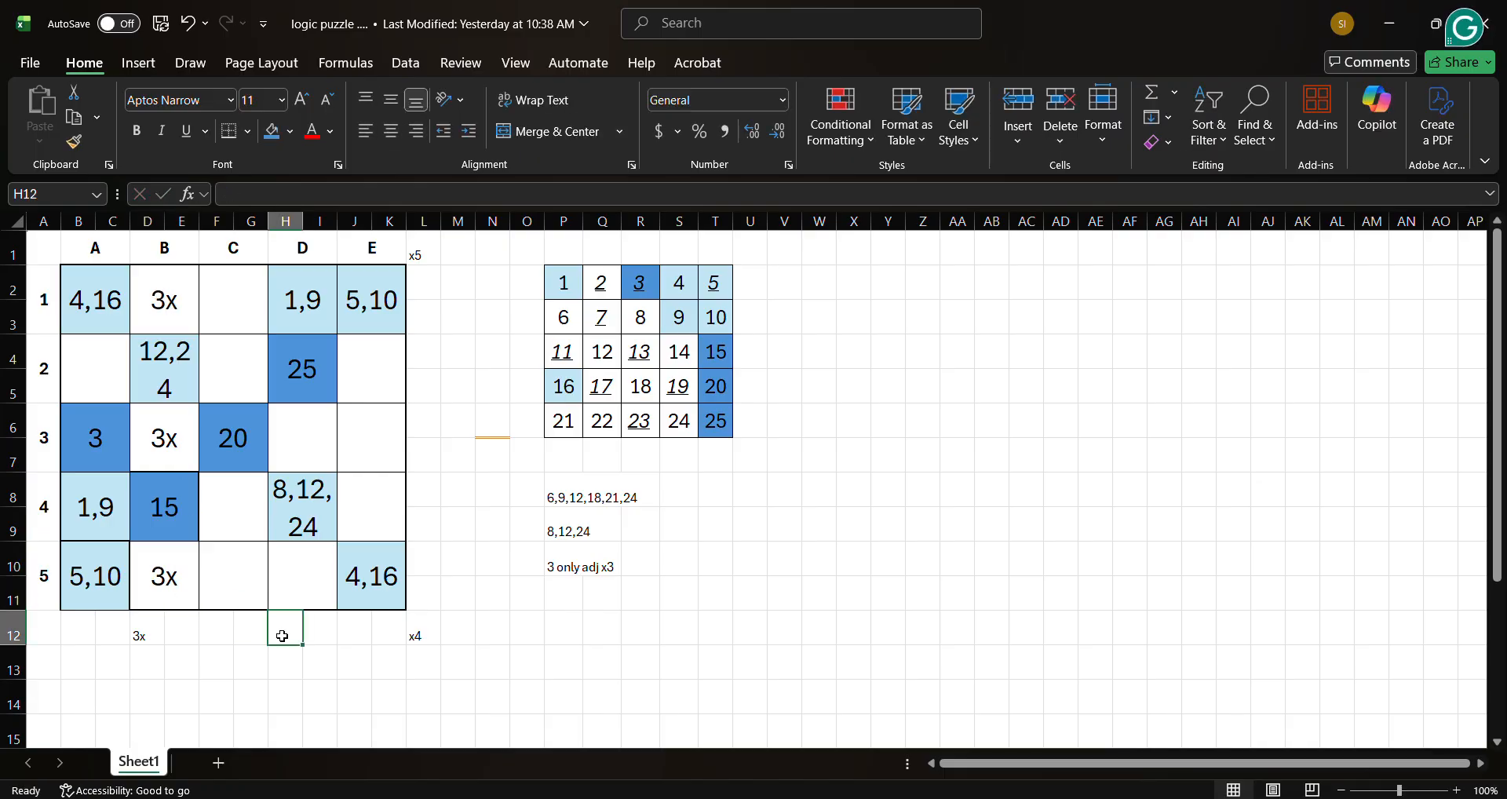
left_click(108, 363)
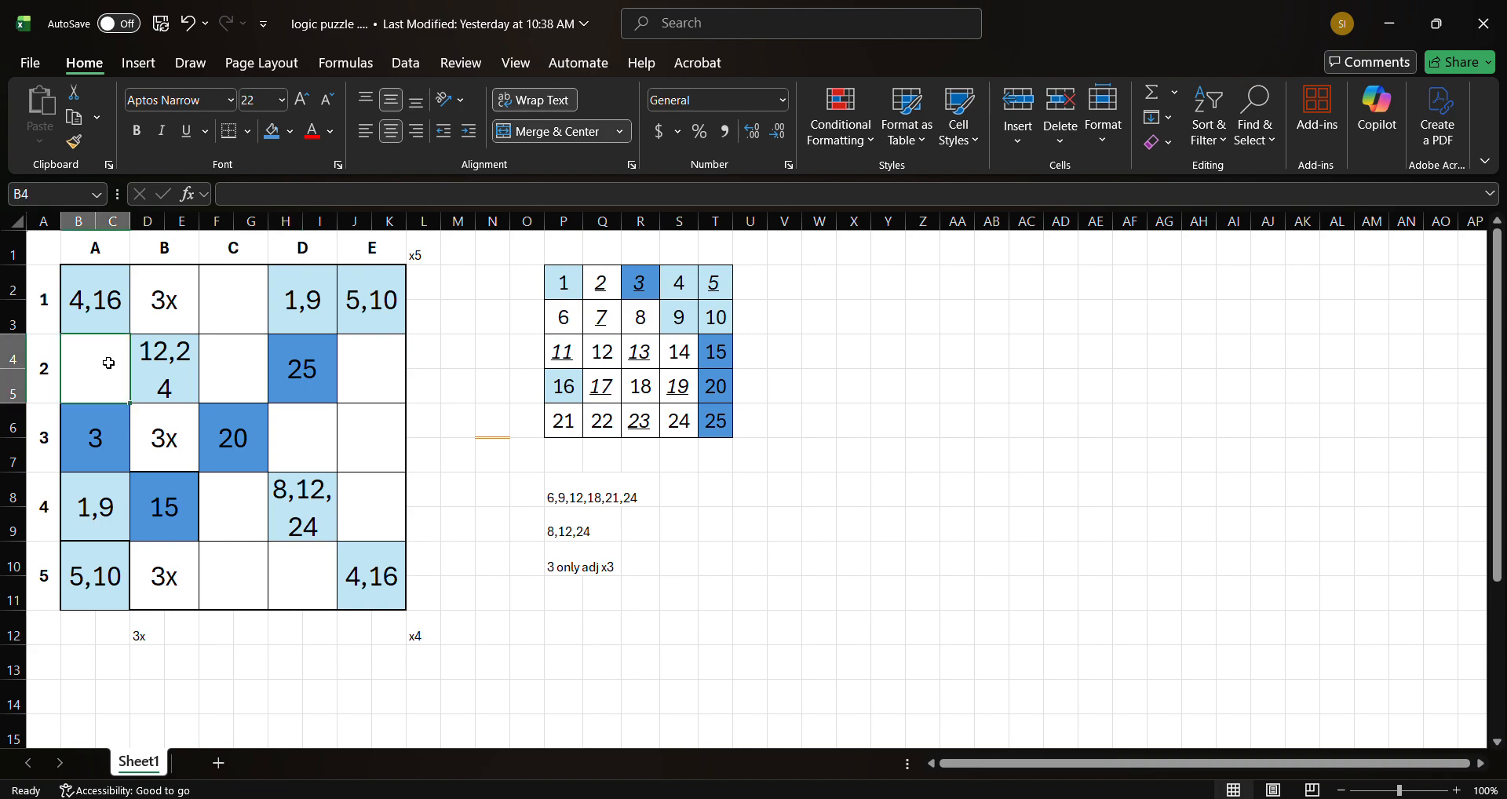
type("3x")
key("Return")
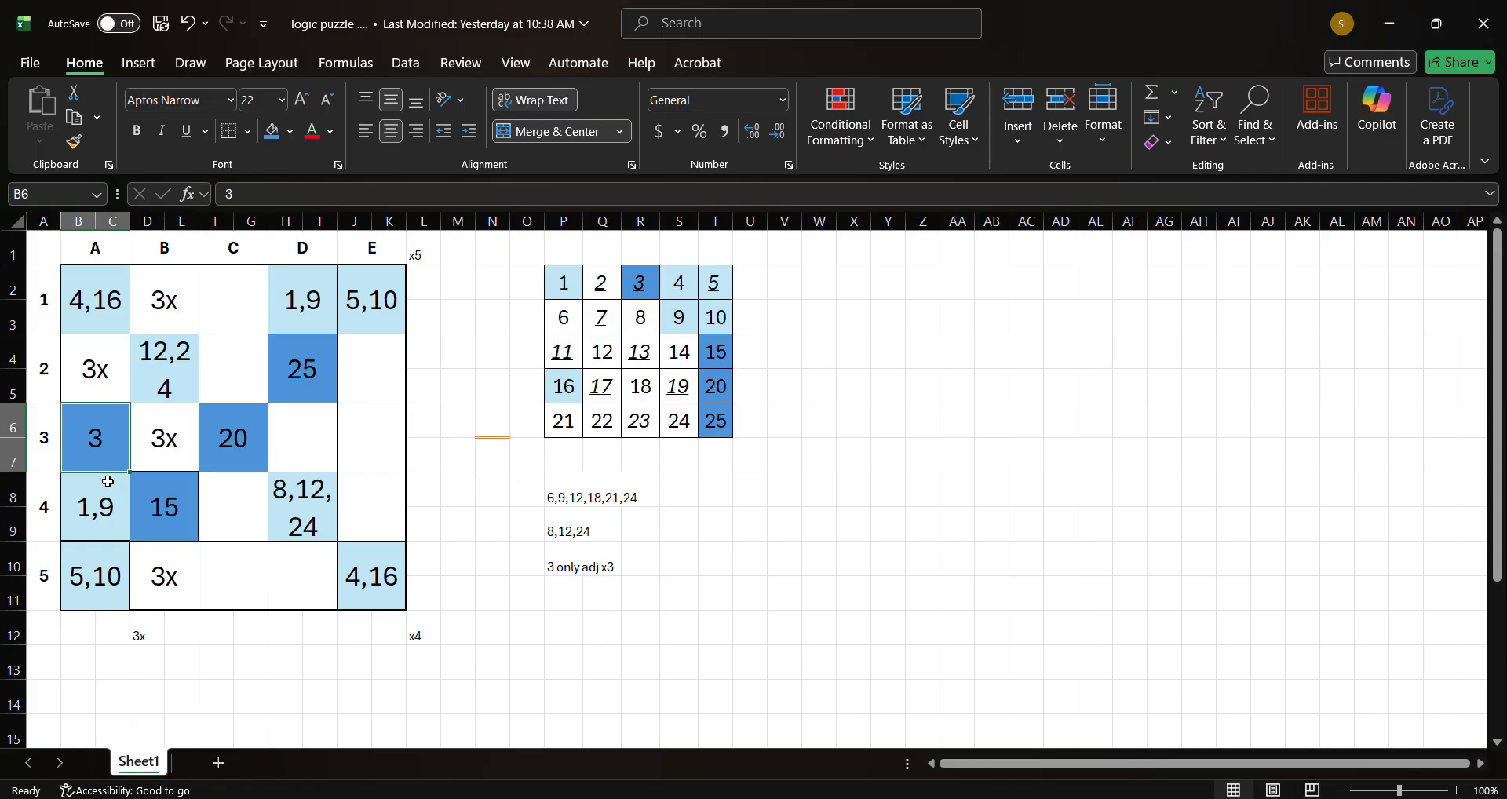
left_click(94, 503)
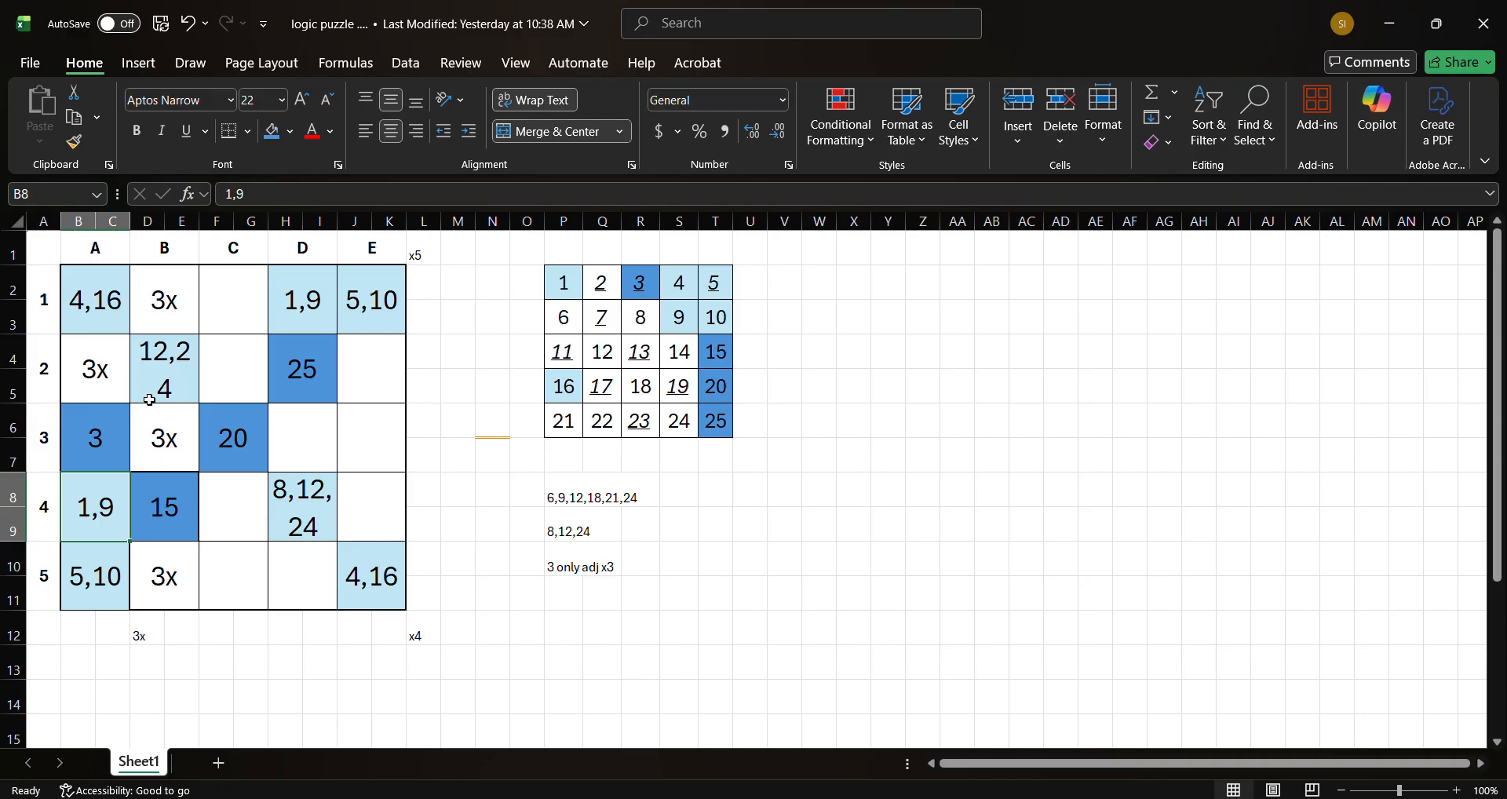
- Narrow puzzle cell B8 down to the single answer 9
left_click(169, 371)
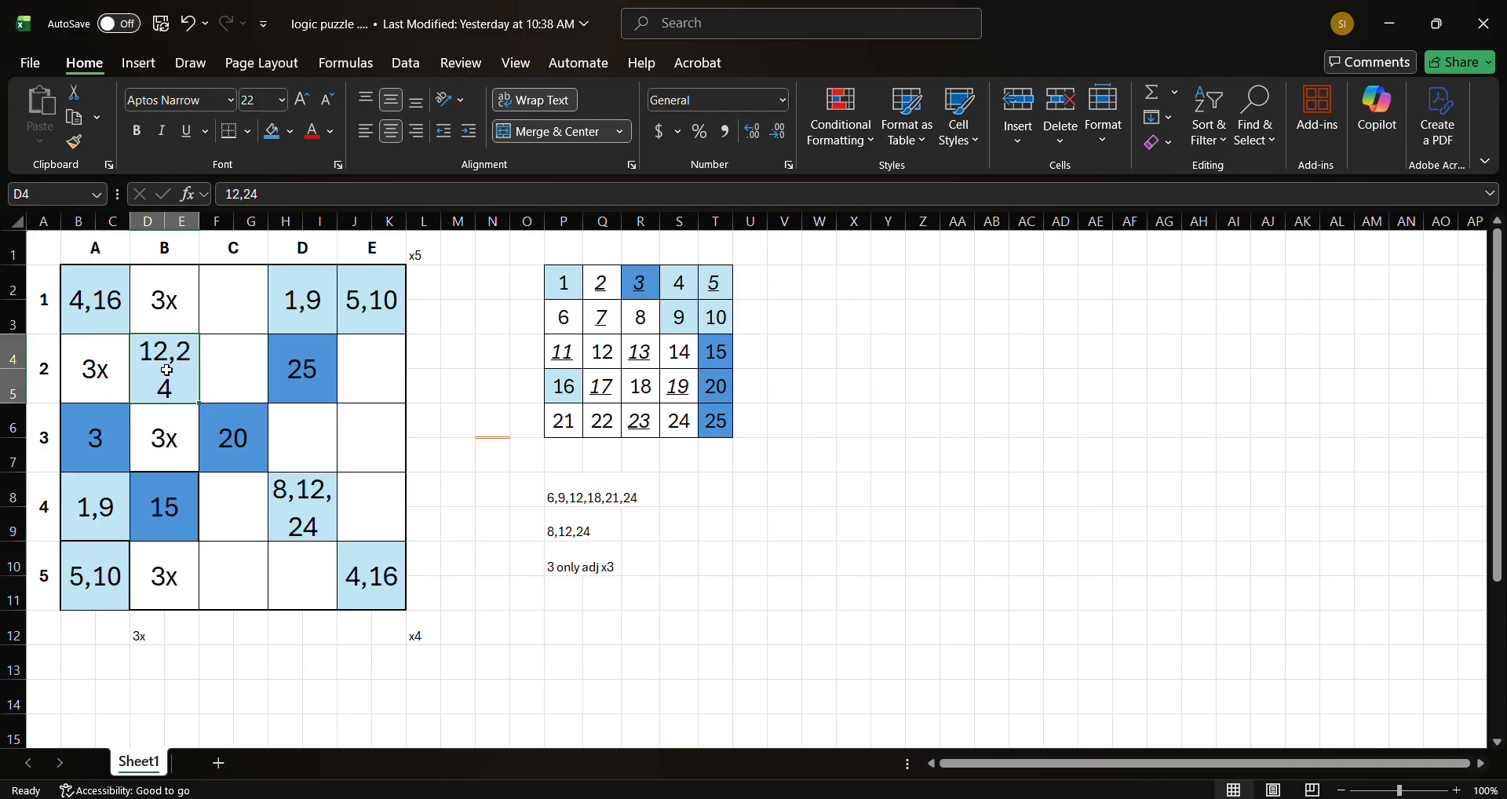
left_click(92, 516)
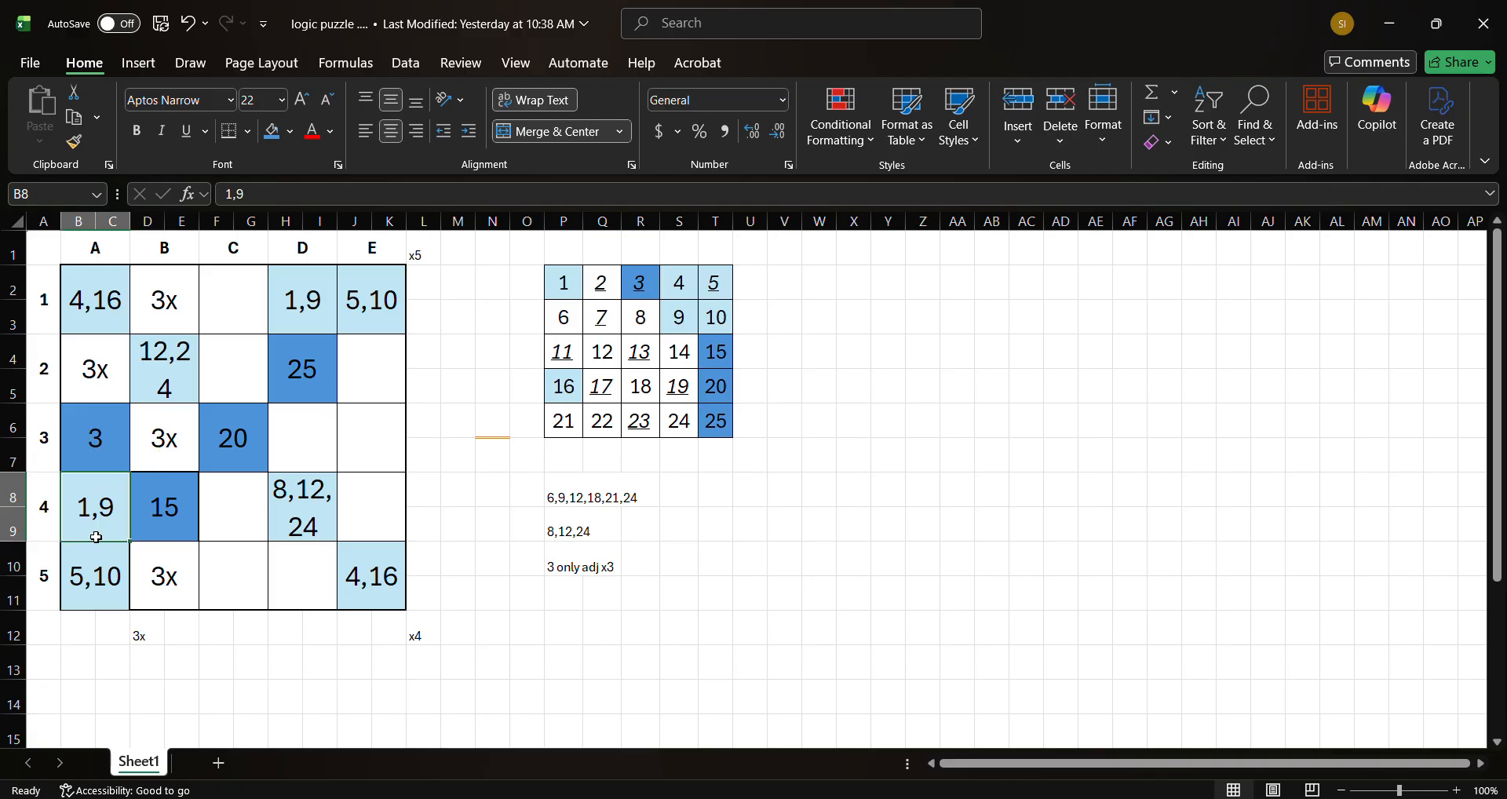
double_click(96, 537)
key("BackSpace")
key("BackSpace")
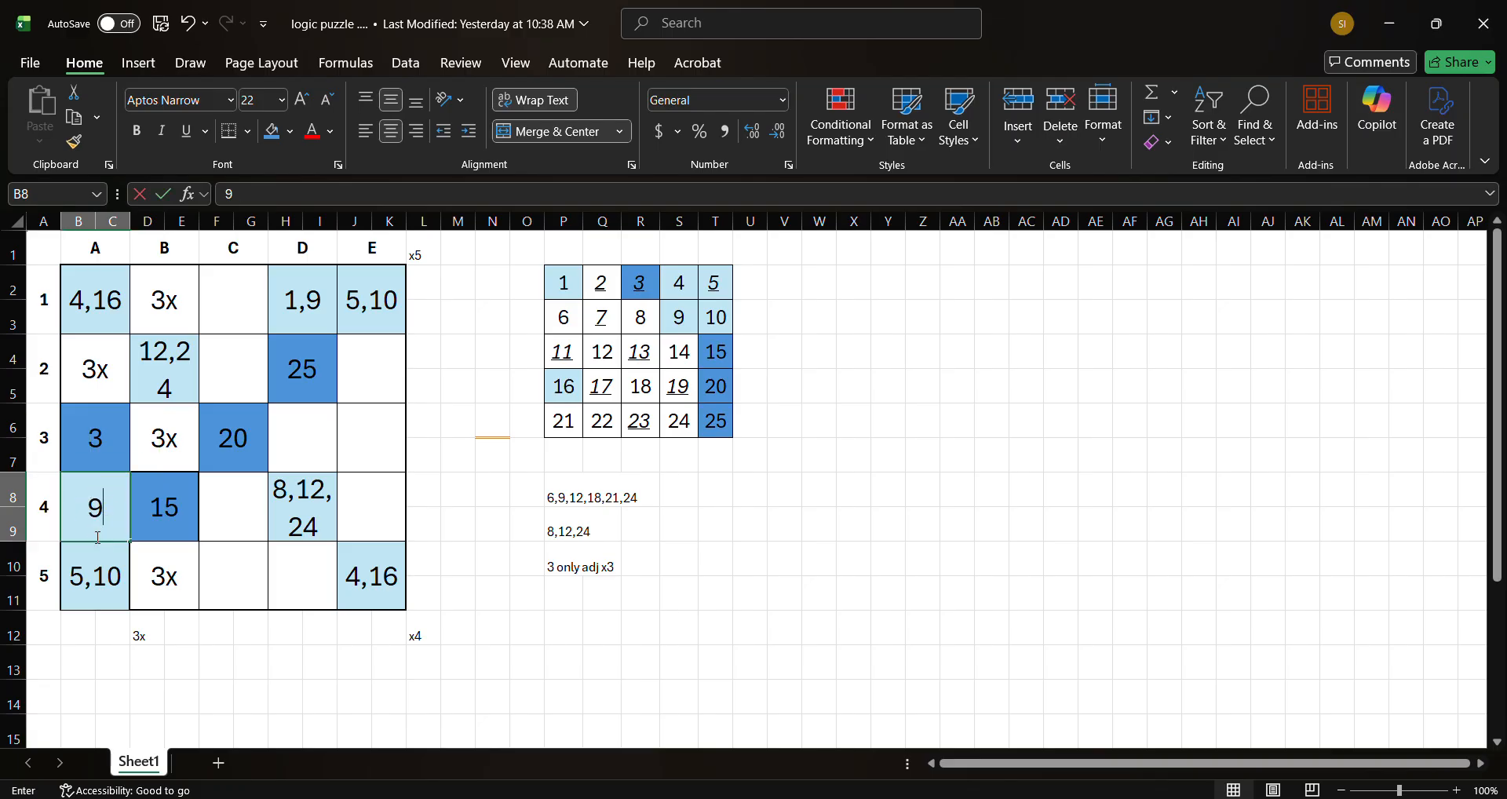
key("Return")
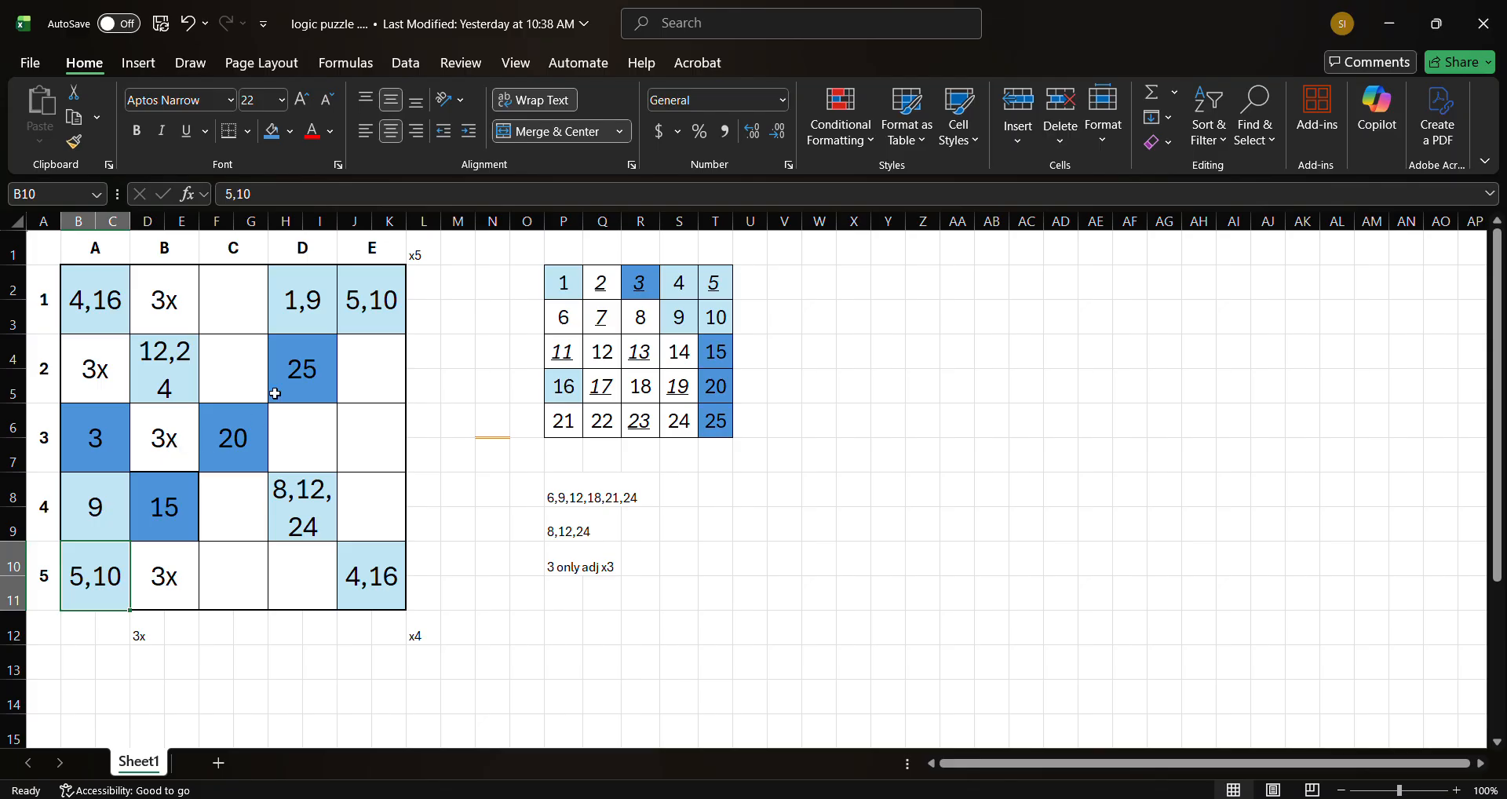
- Remove the 9 candidate from puzzle cell H2 so that its entry is 1
left_click(302, 322)
double_click(301, 323)
key("BackSpace")
key("BackSpace")
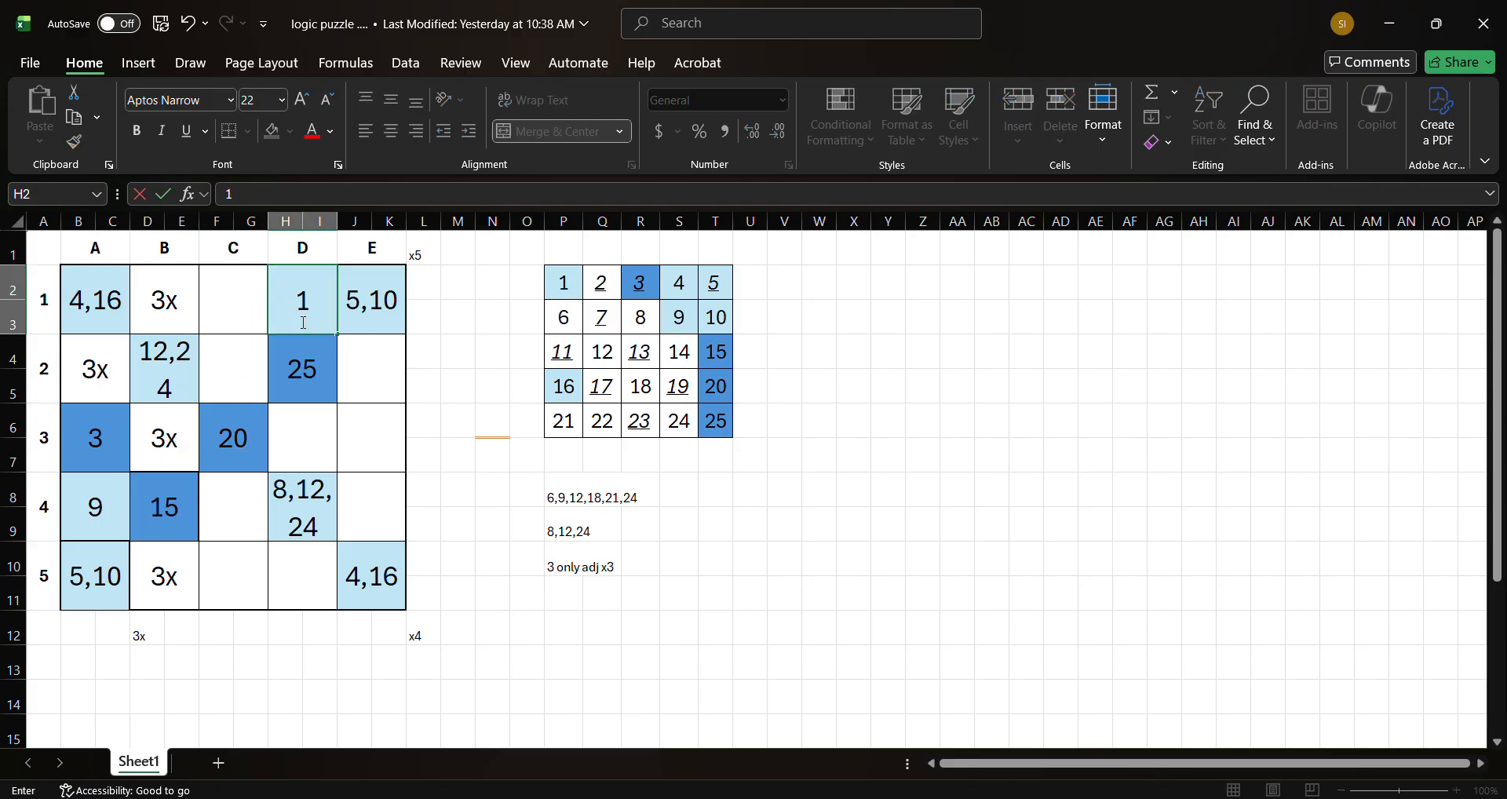
key("Return")
- Fill puzzle cells H2 and B8 and the numbers 1 and 9 in the reference grid with the darker blue used for solved numbers
left_click(304, 314)
left_click(95, 518, "ctrl")
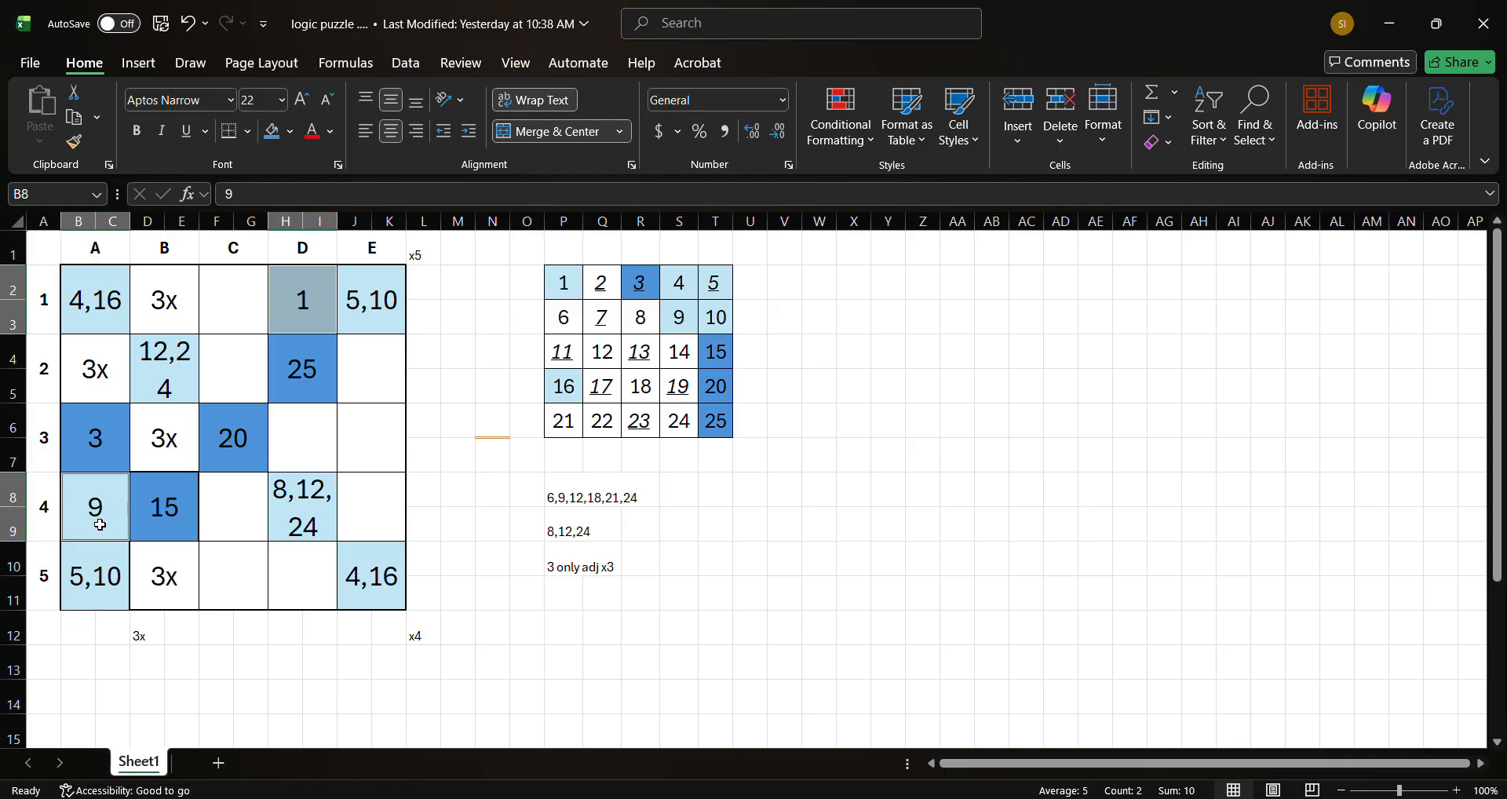
left_click(565, 298, "ctrl")
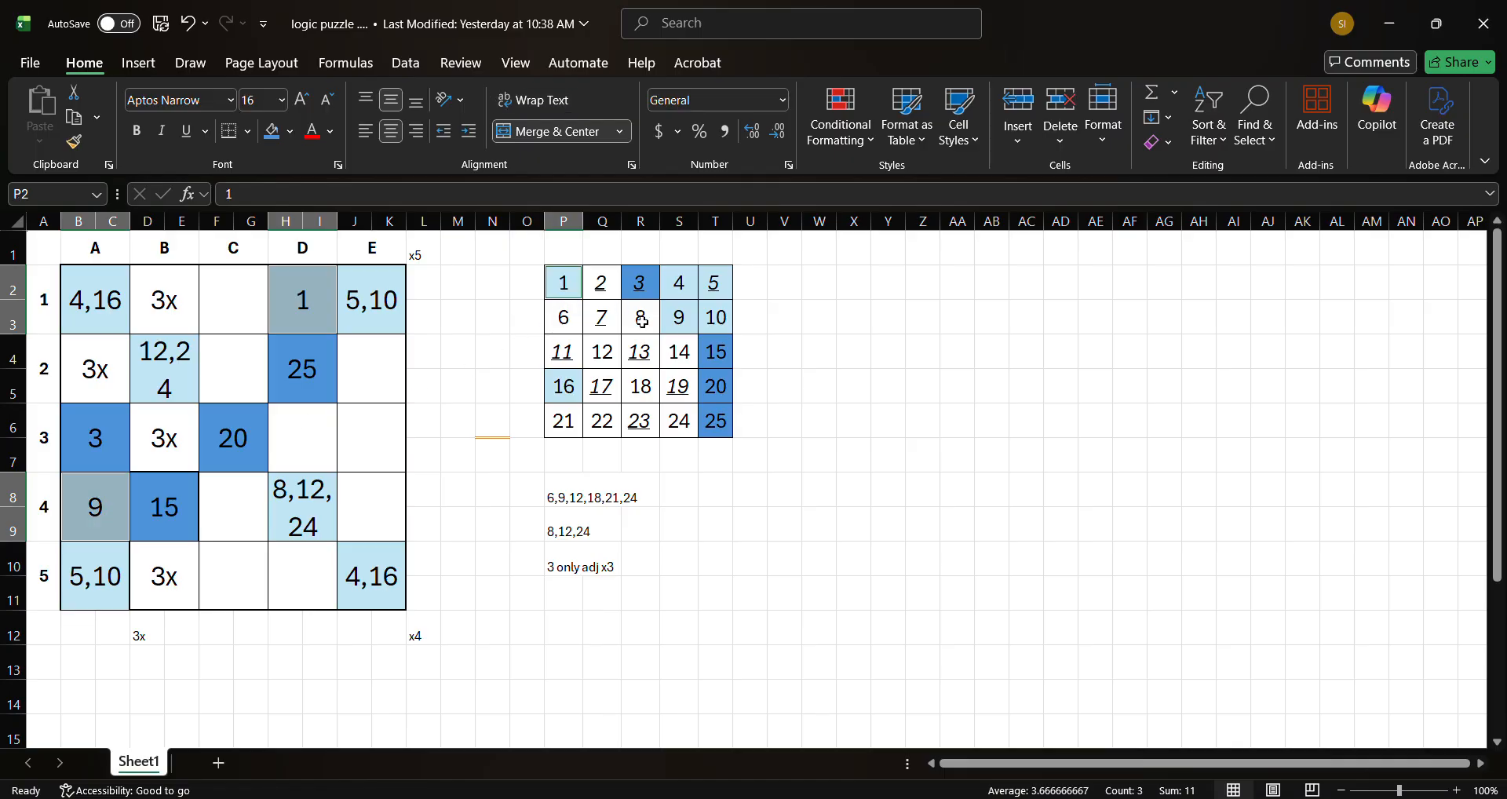
left_click(688, 330, "ctrl")
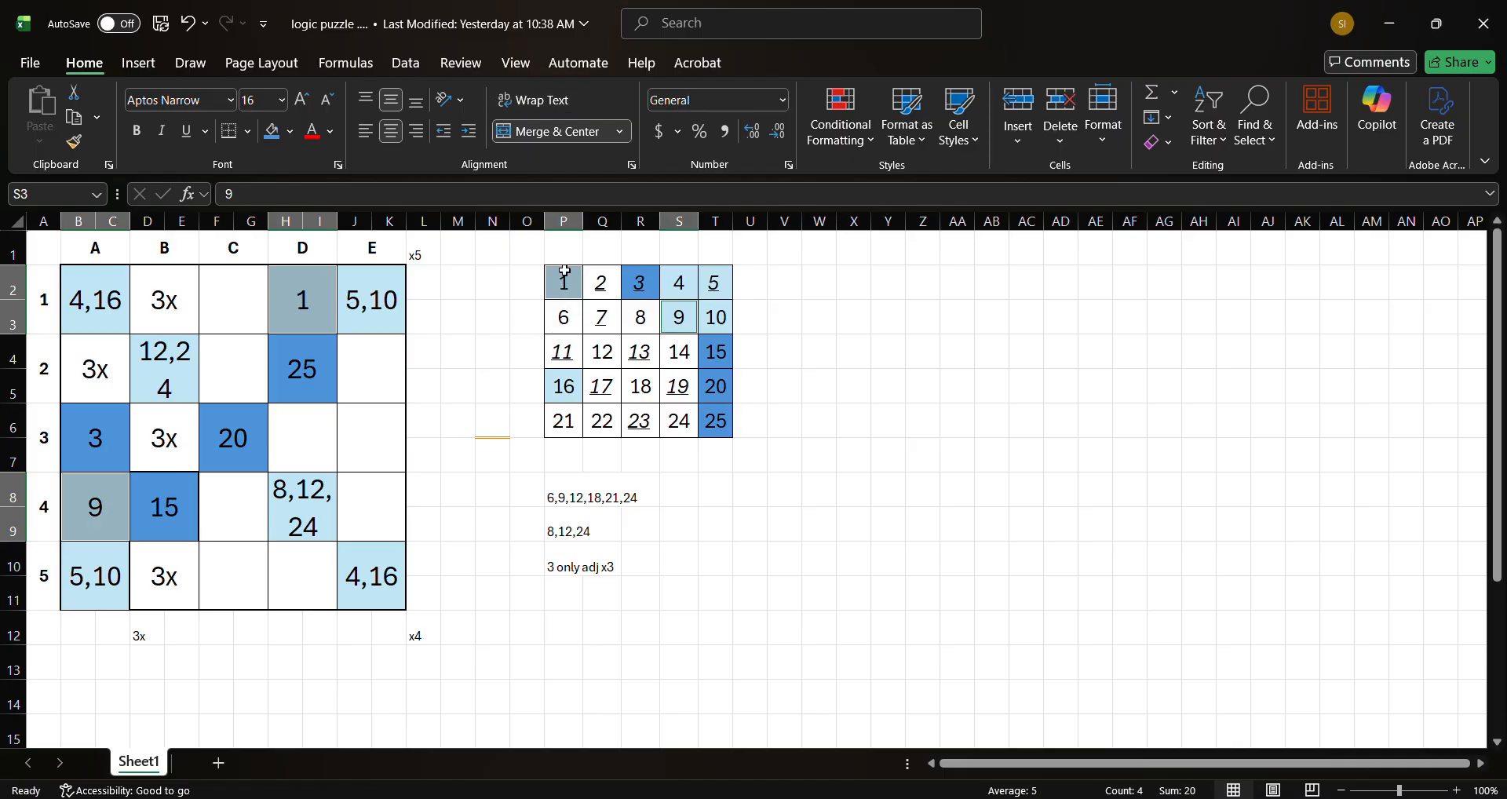
left_click(271, 131)
left_click(458, 493)
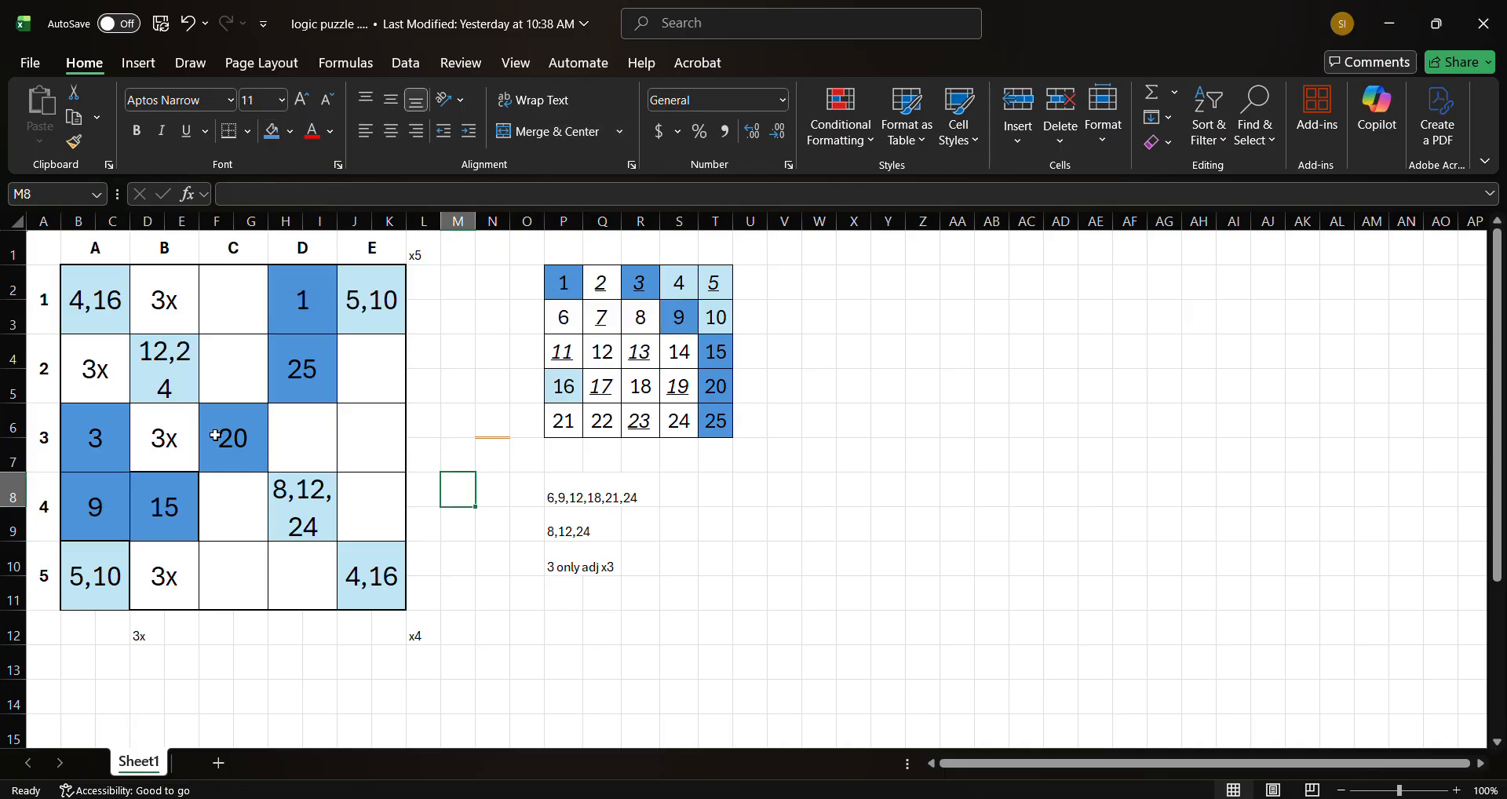
- Remove 9 from the note in P8 listing the remaining multiples of 3
left_click(113, 387)
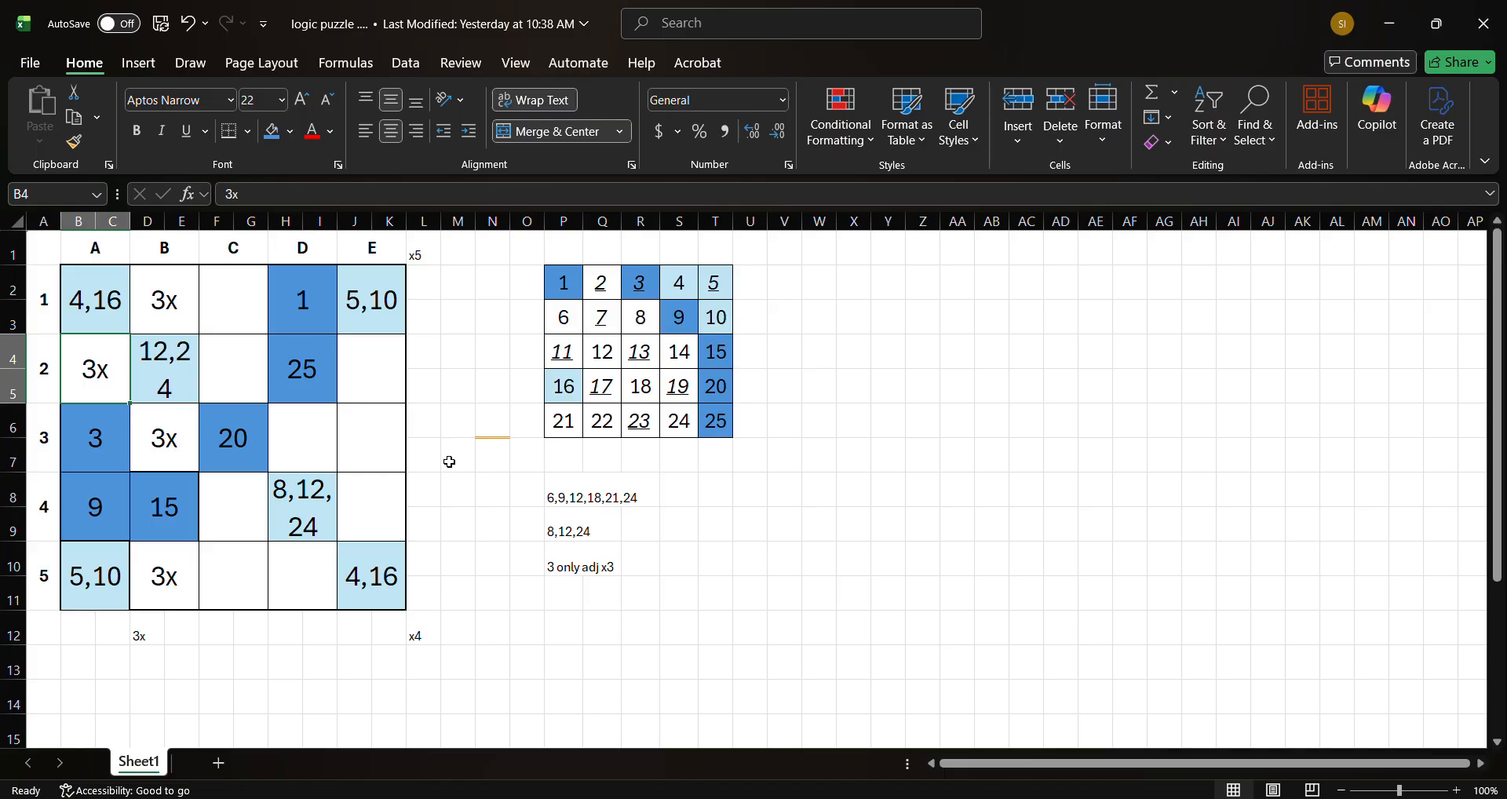
left_click(565, 496)
double_click(564, 496)
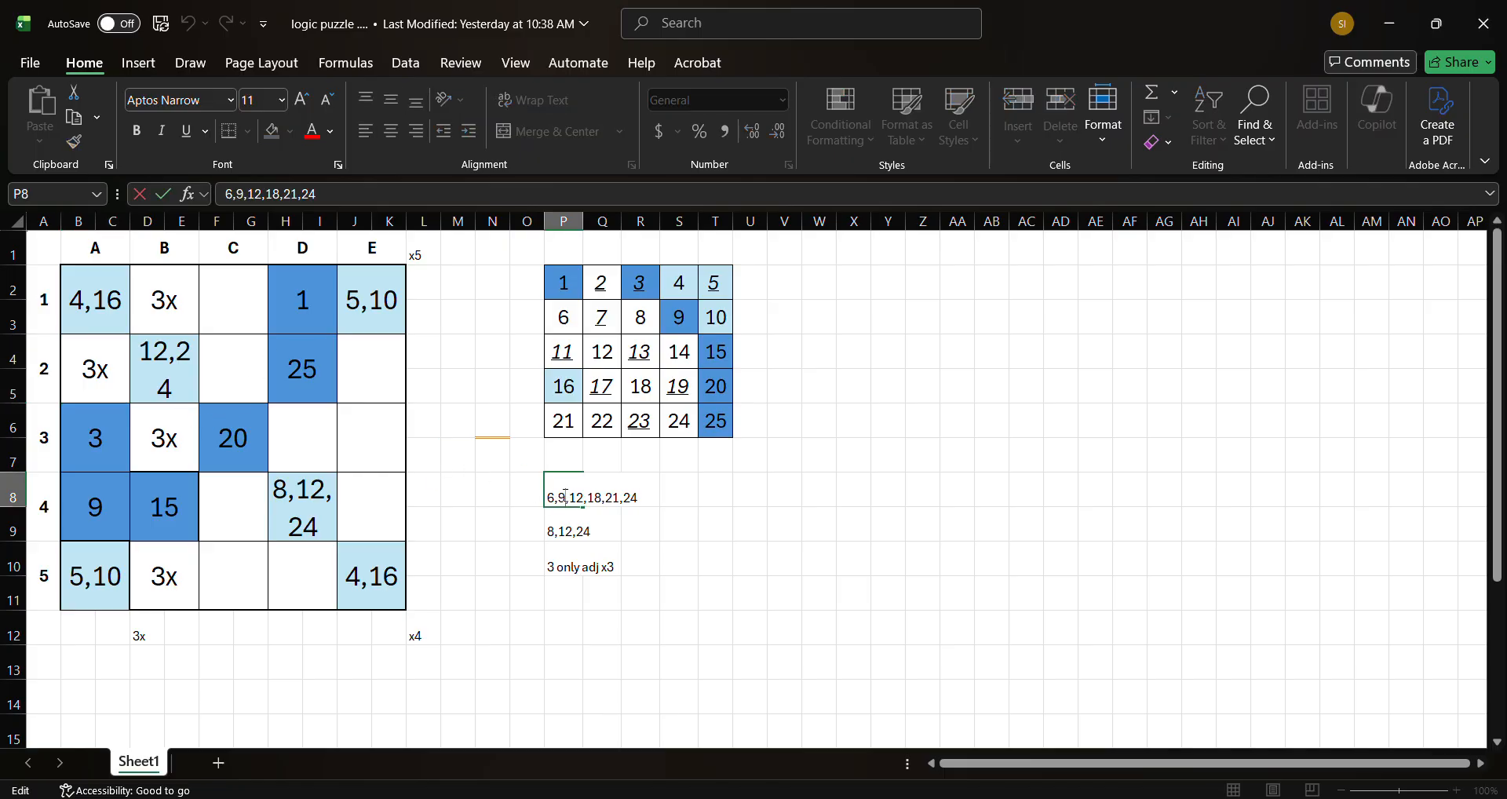
key("BackSpace")
key("BackSpace")
key("Return")
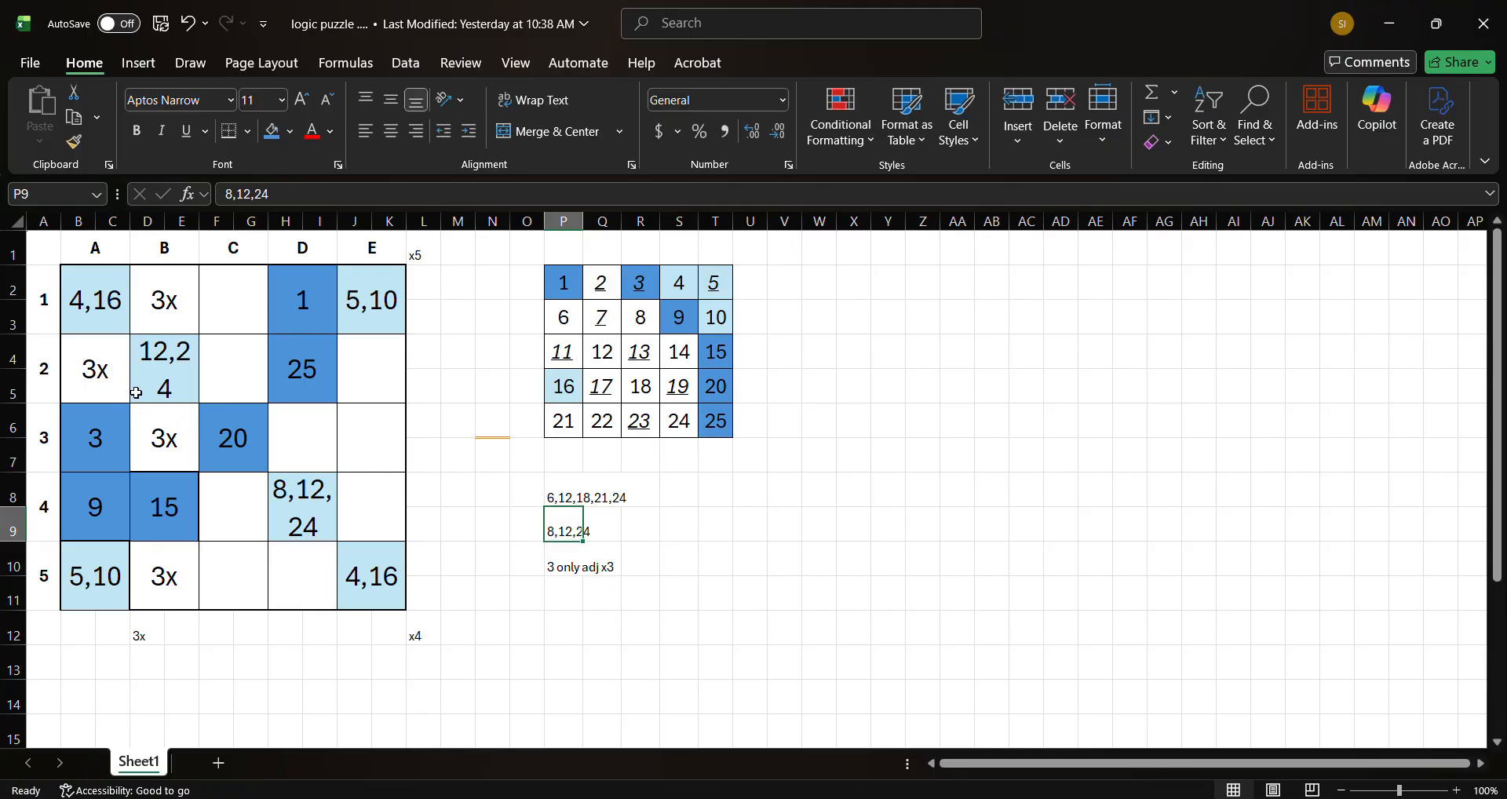
- Replace the 3x mark in puzzle cell B4 with the candidates 6,12,18,21,24
left_click(114, 373)
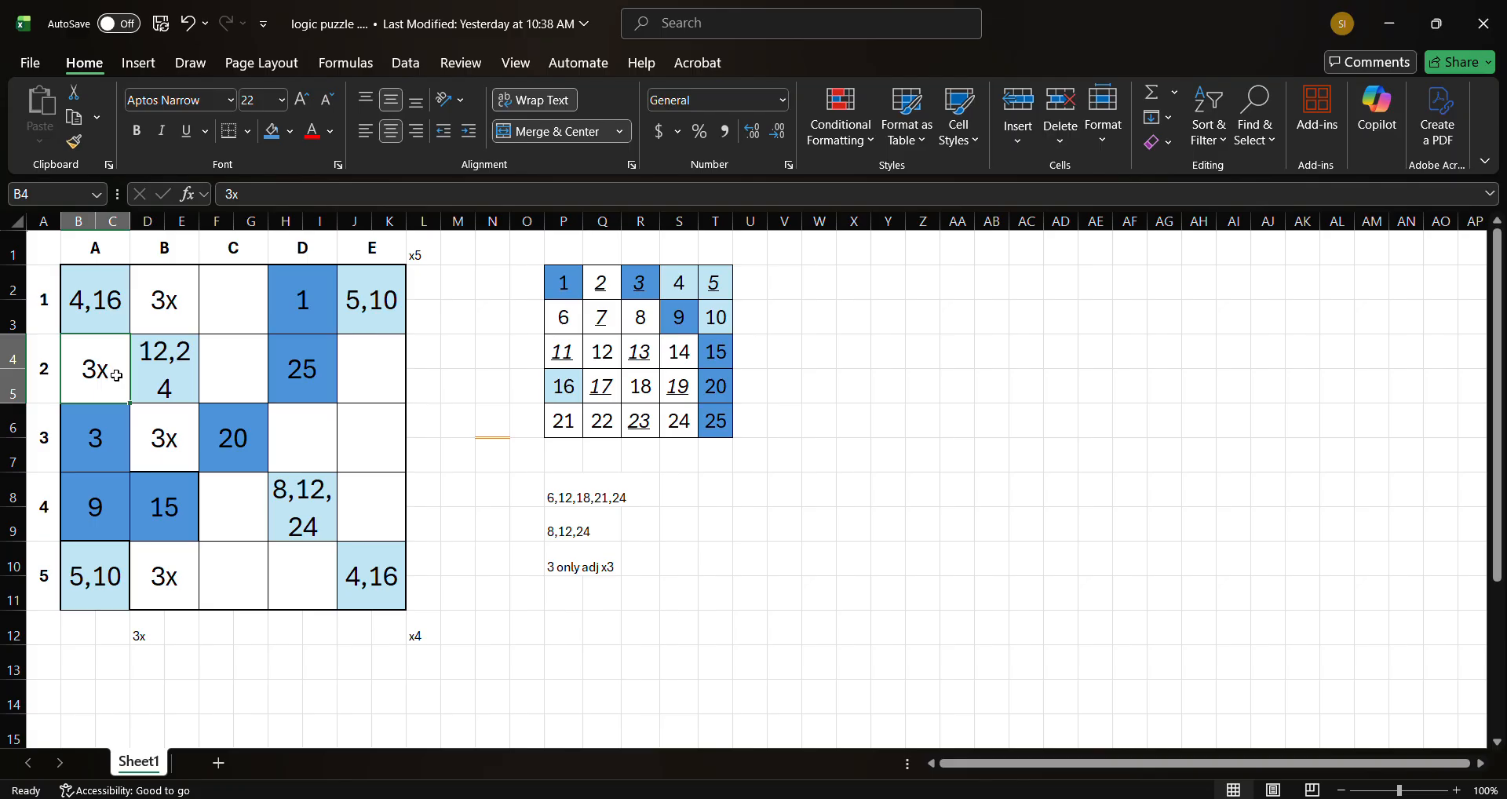
type("6,")
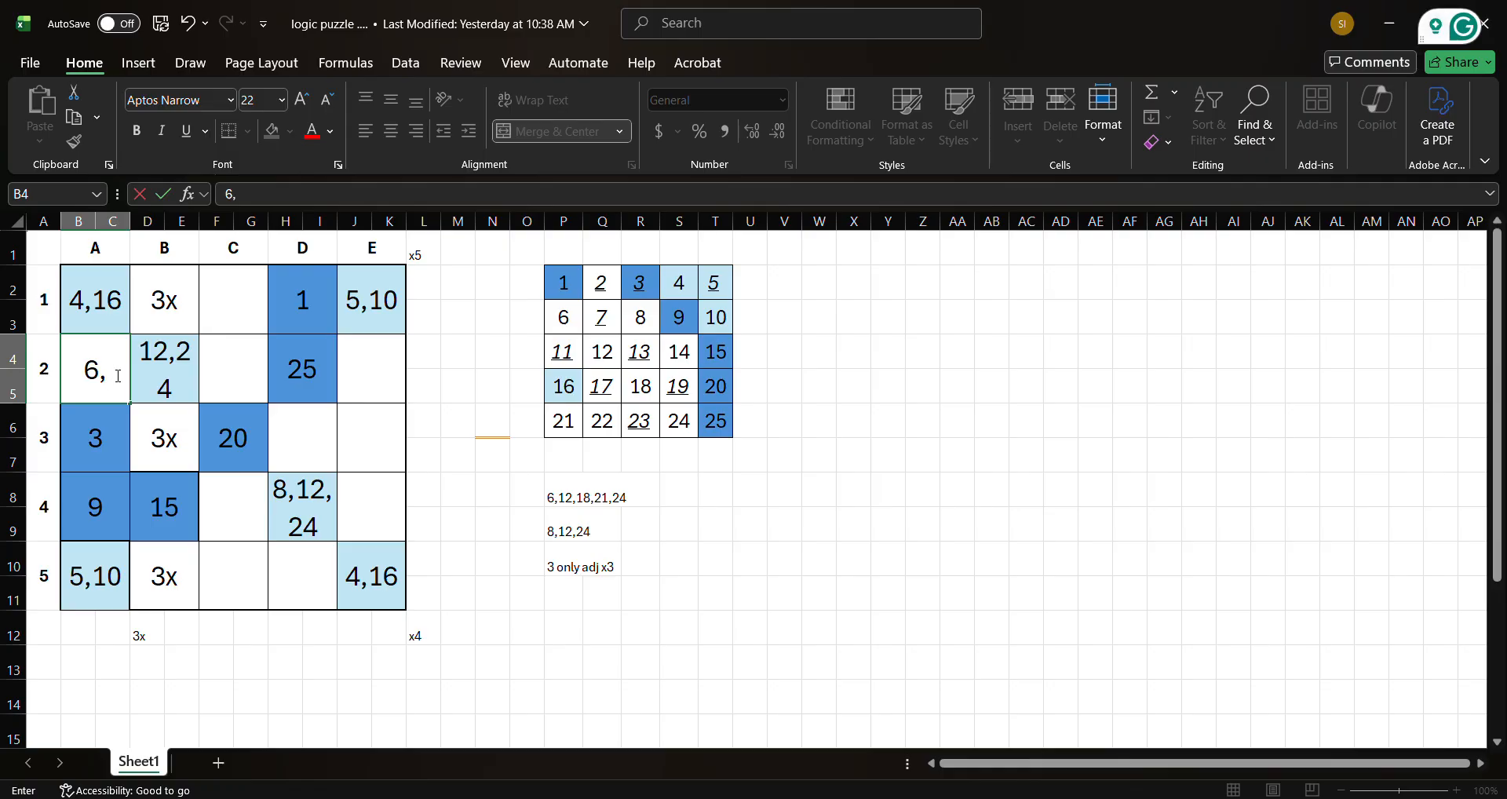
type("12,18")
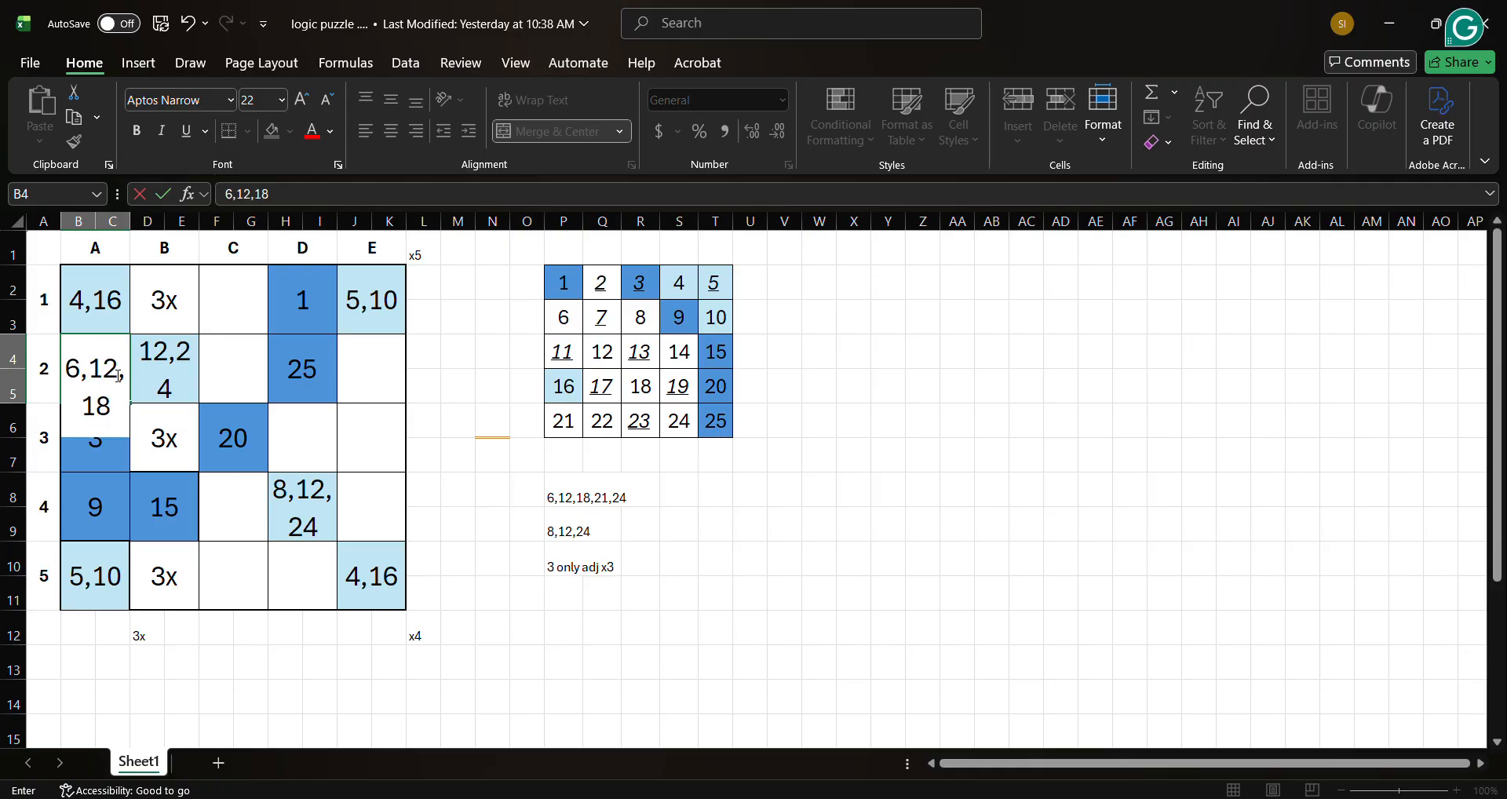
type(",21,")
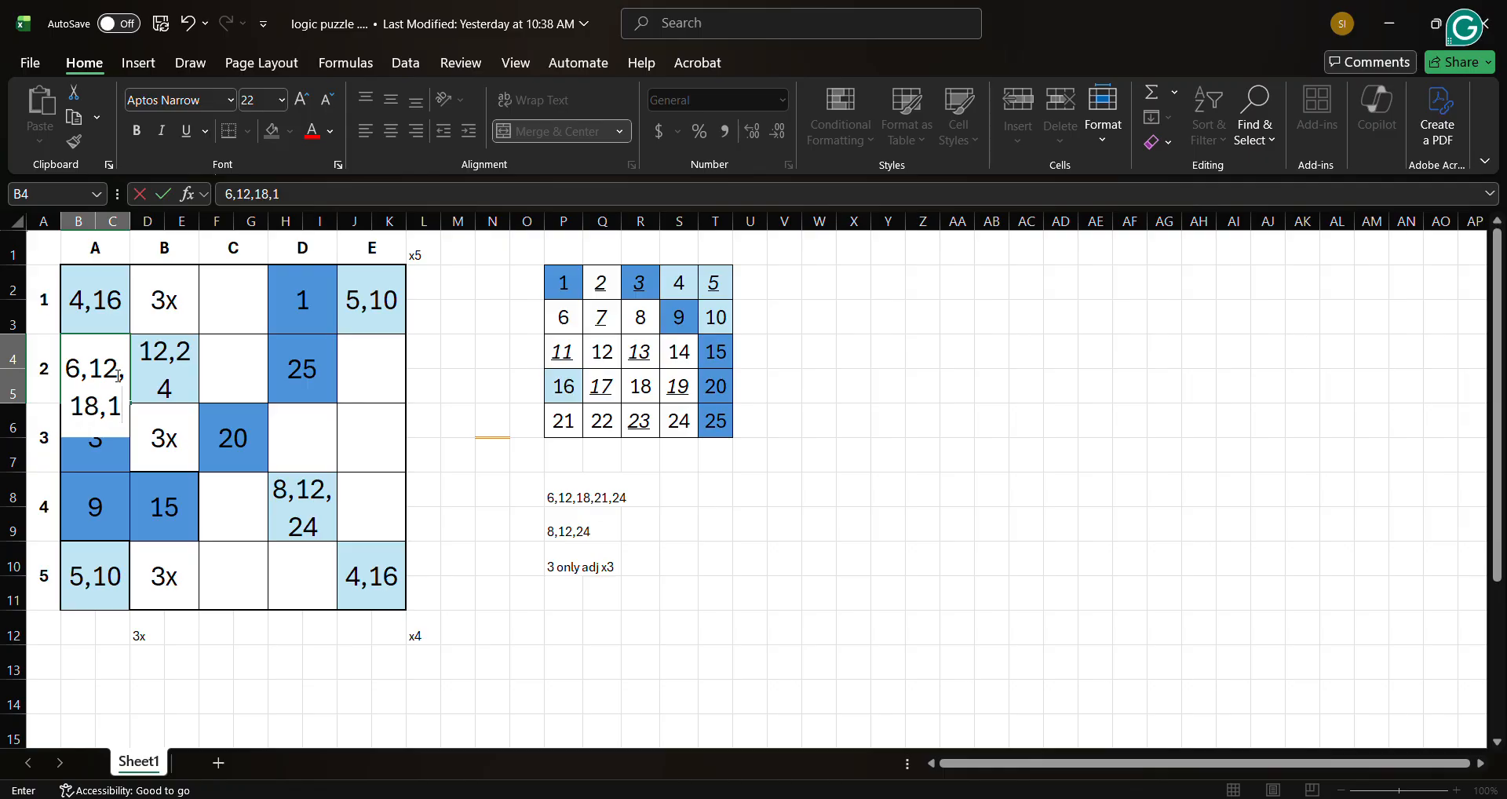
type("24")
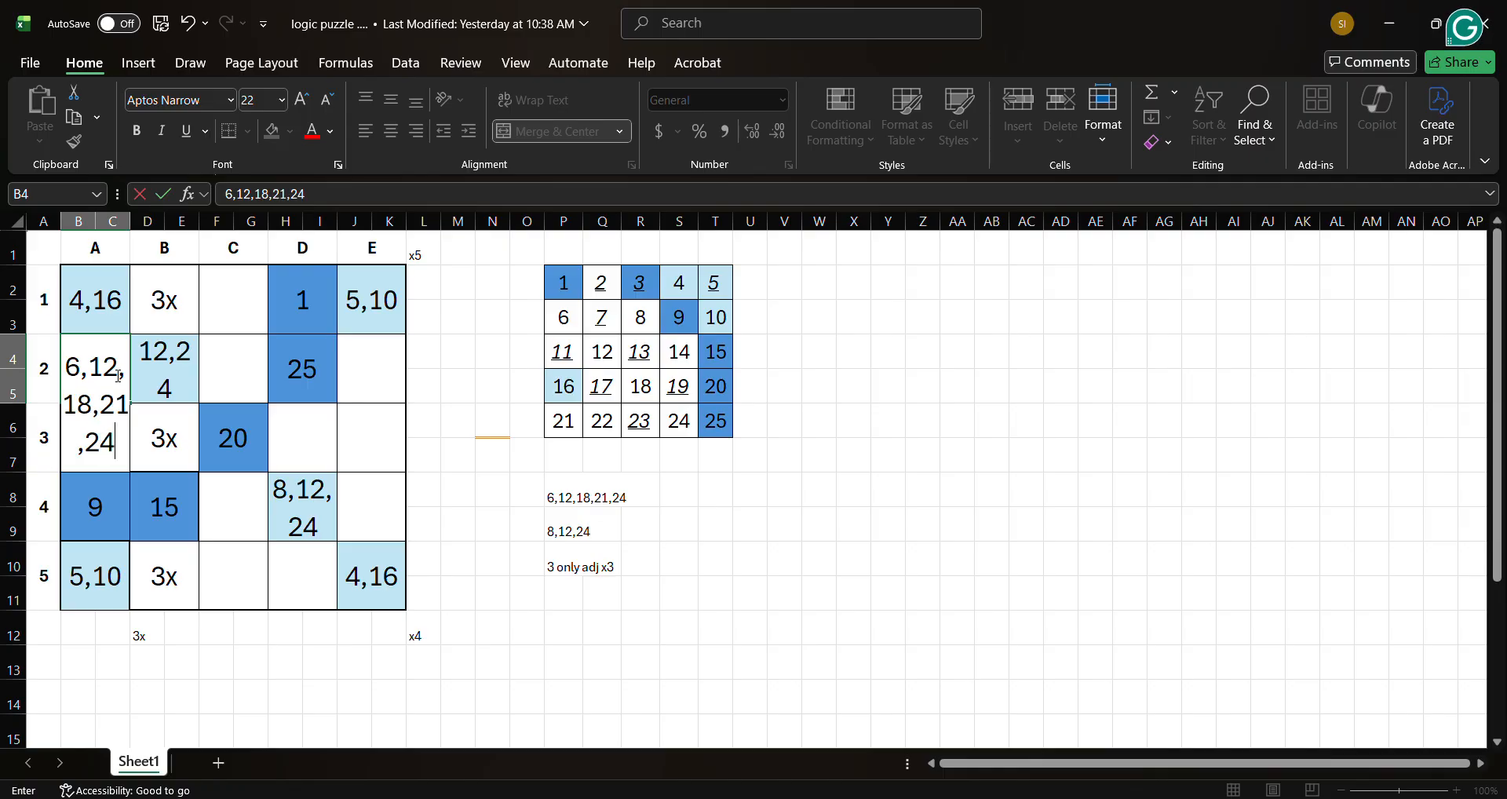
key("Return")
- Reduce the font size of the candidate list in puzzle cell B4 to 14 so it fits
left_click(116, 376)
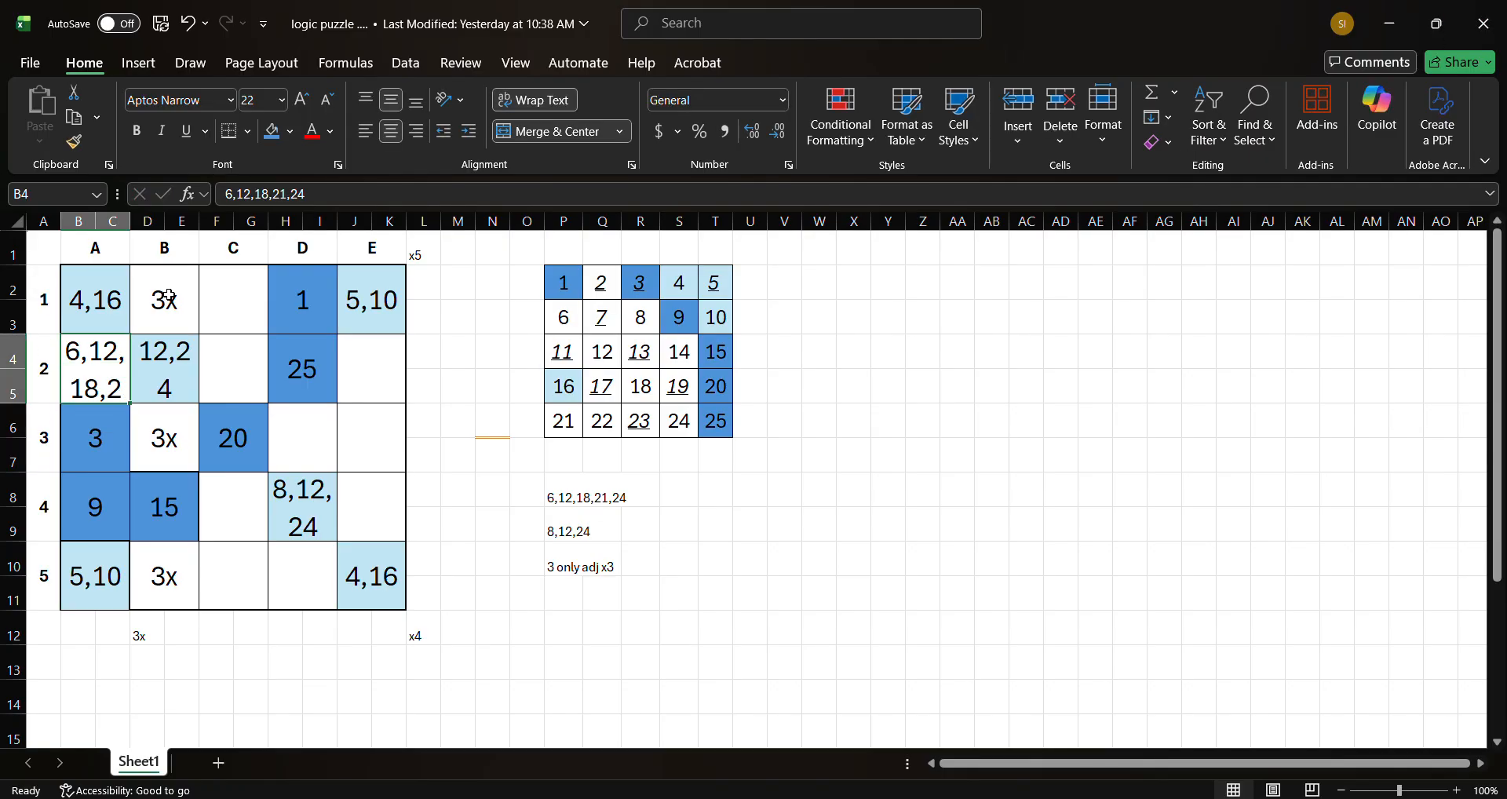
left_click(329, 101)
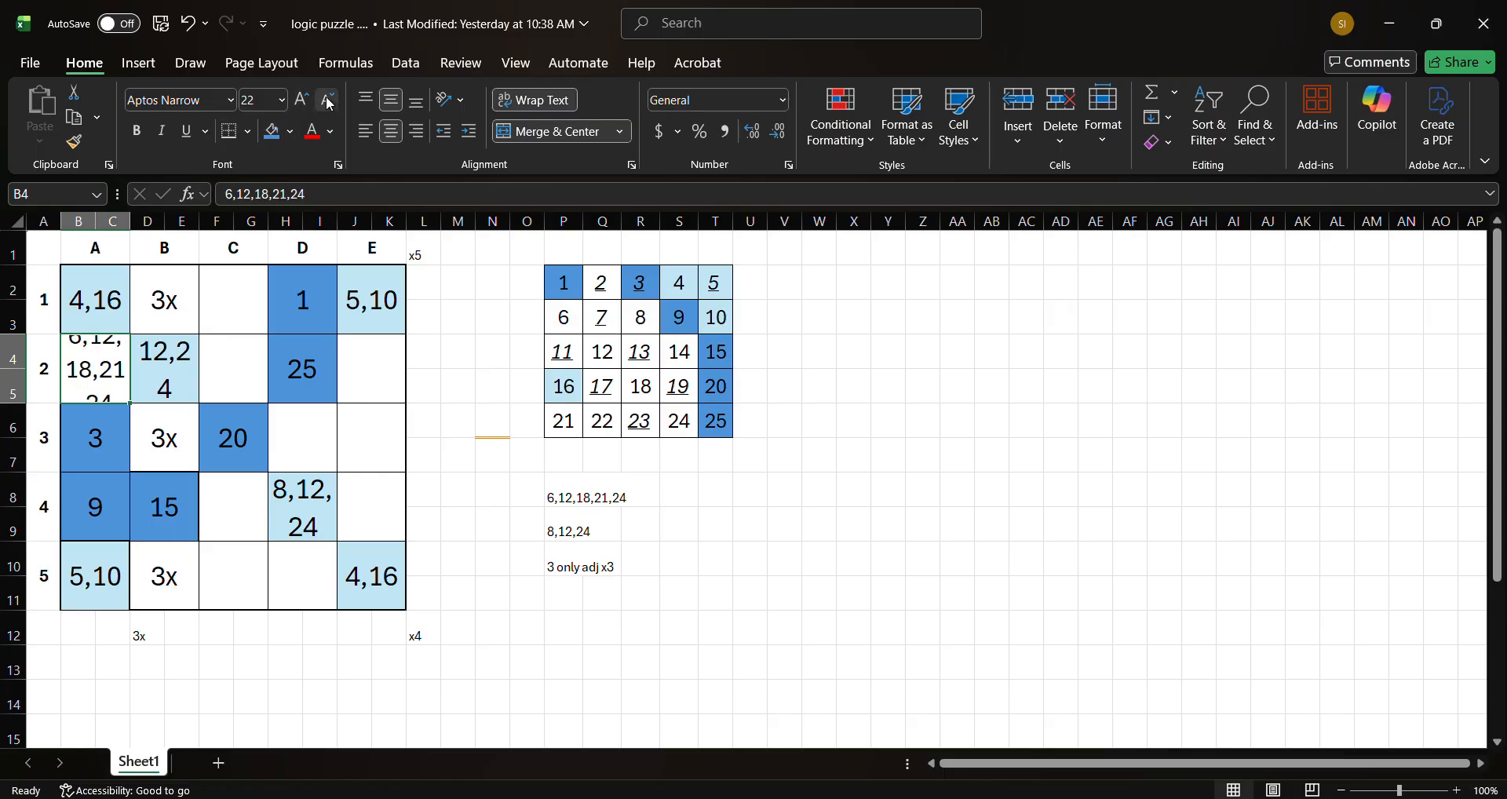
left_click(328, 101)
left_click(328, 100)
left_click(328, 100)
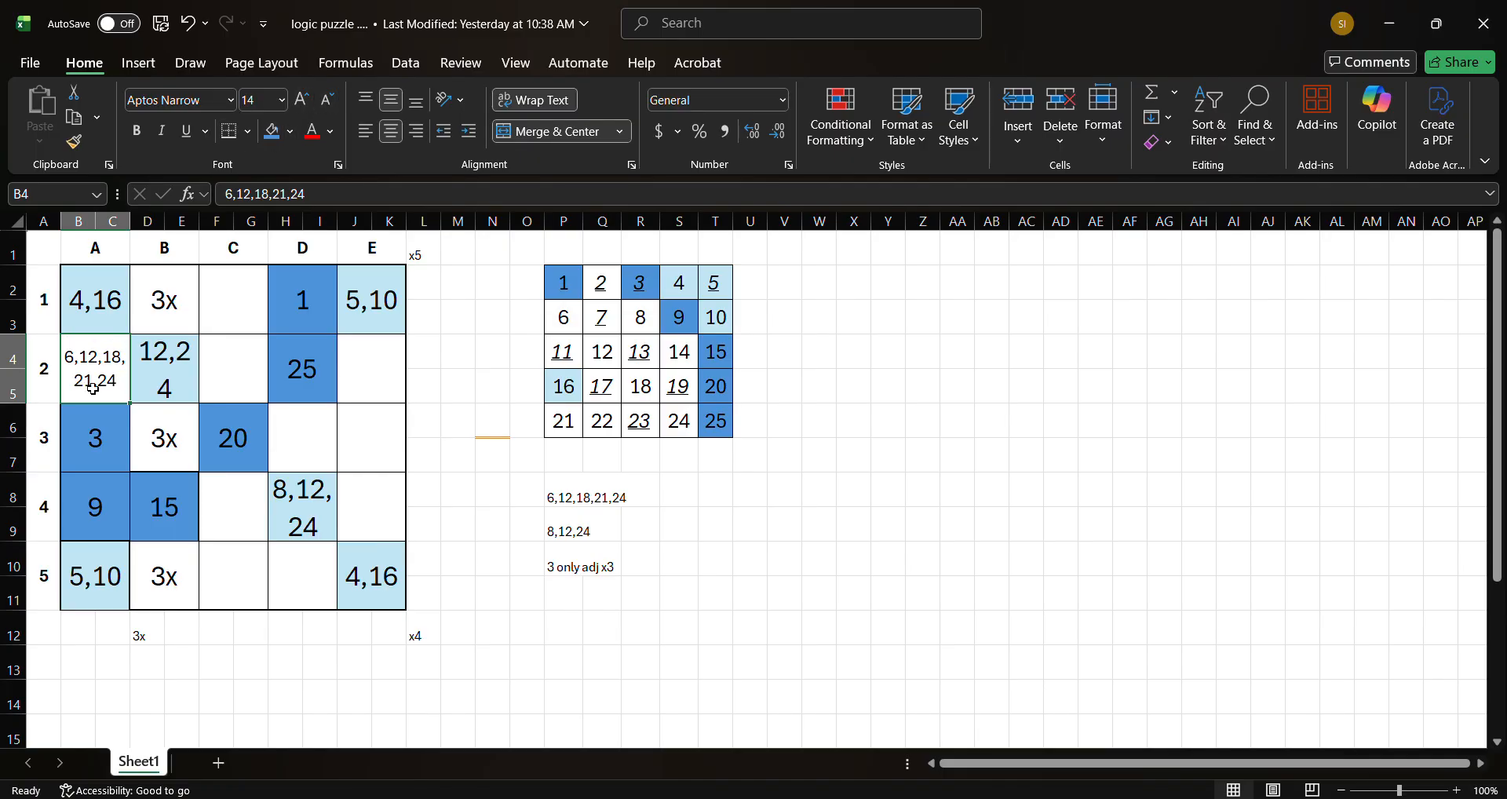
- Copy the candidate list from B4 into puzzle cells D6, D2 and D10, replacing their 3x marks
key("ctrl+c")
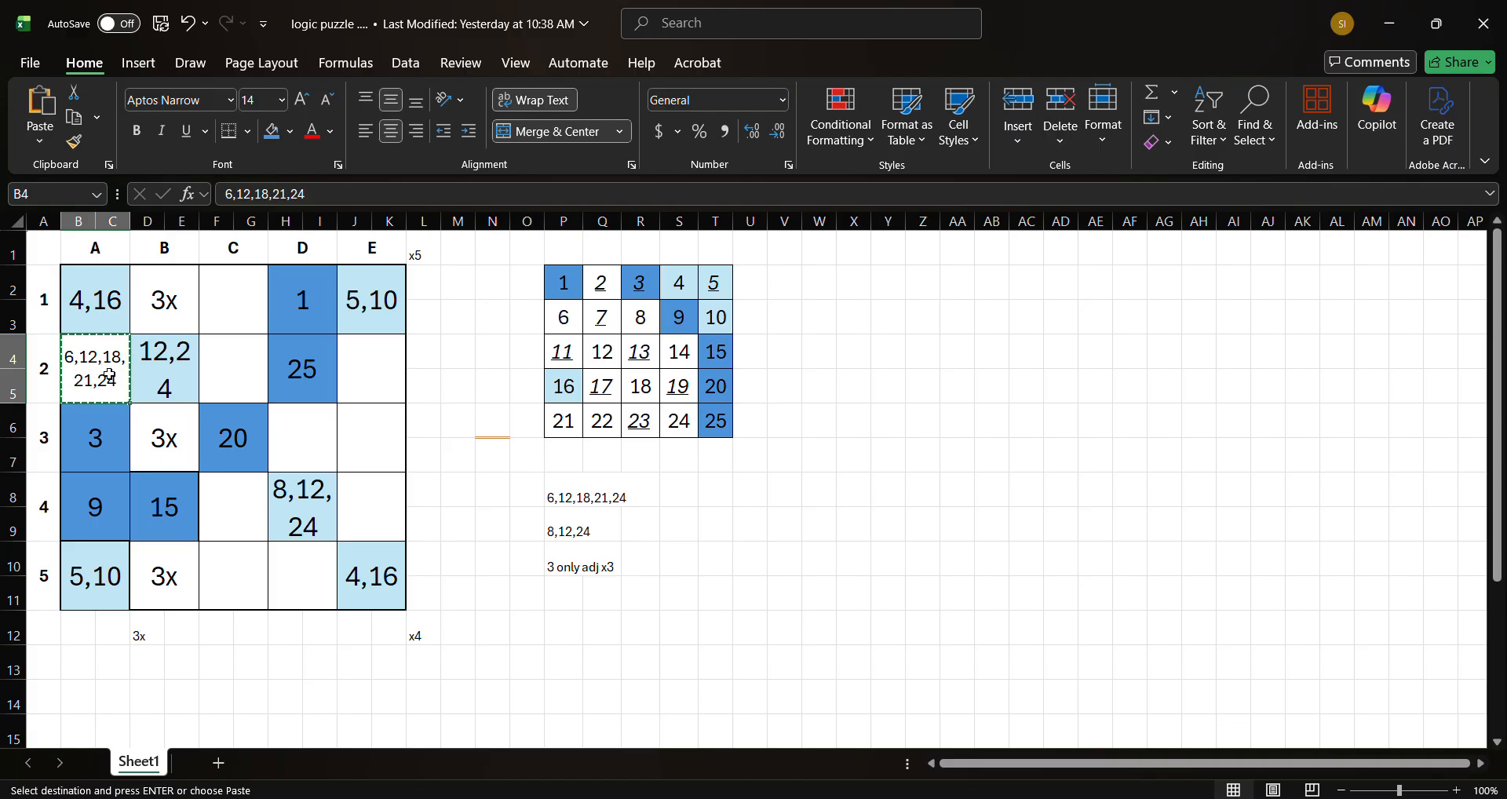
left_click(169, 442)
key("ctrl+v")
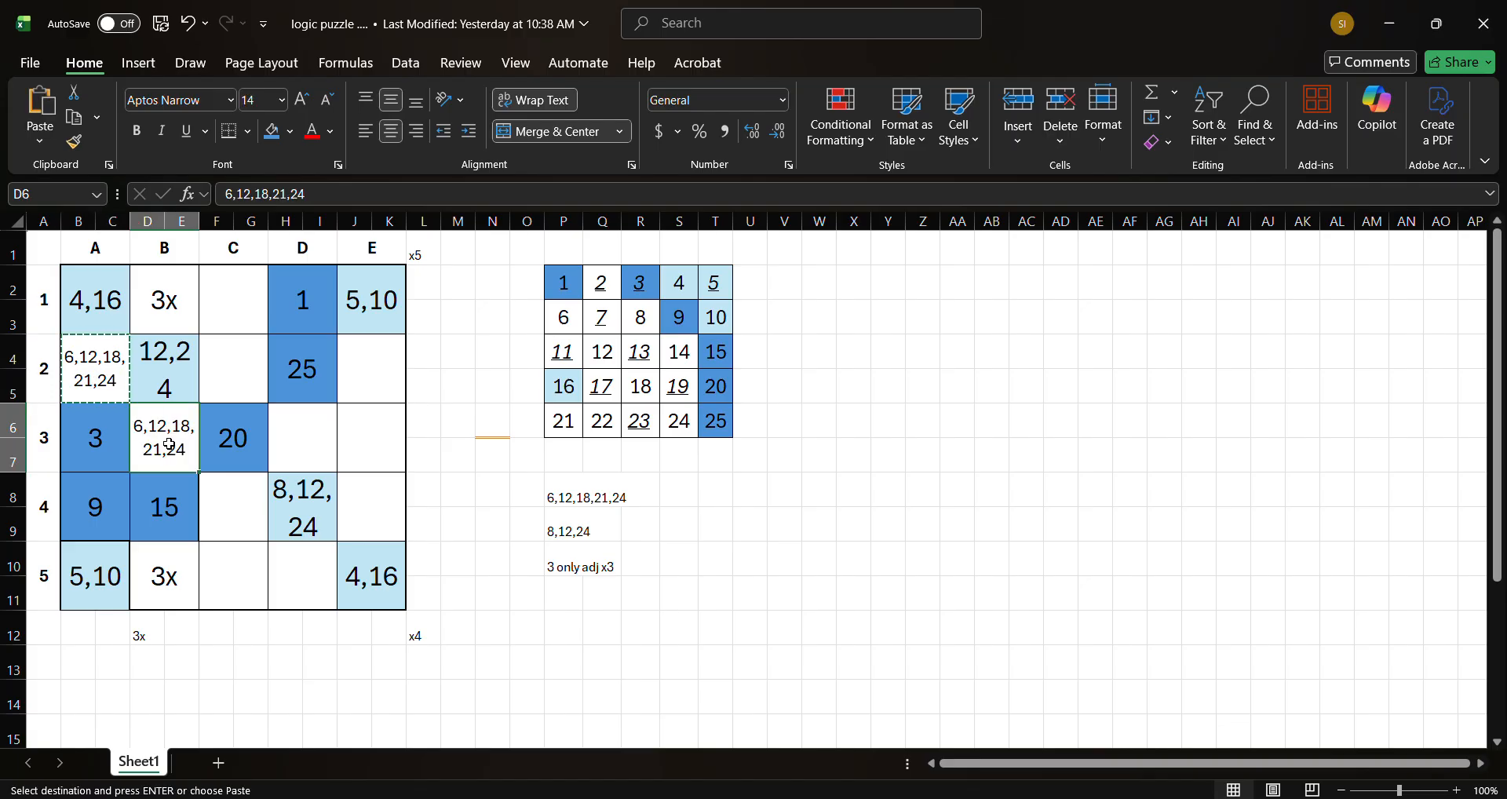
left_click(175, 329)
key("ctrl+v")
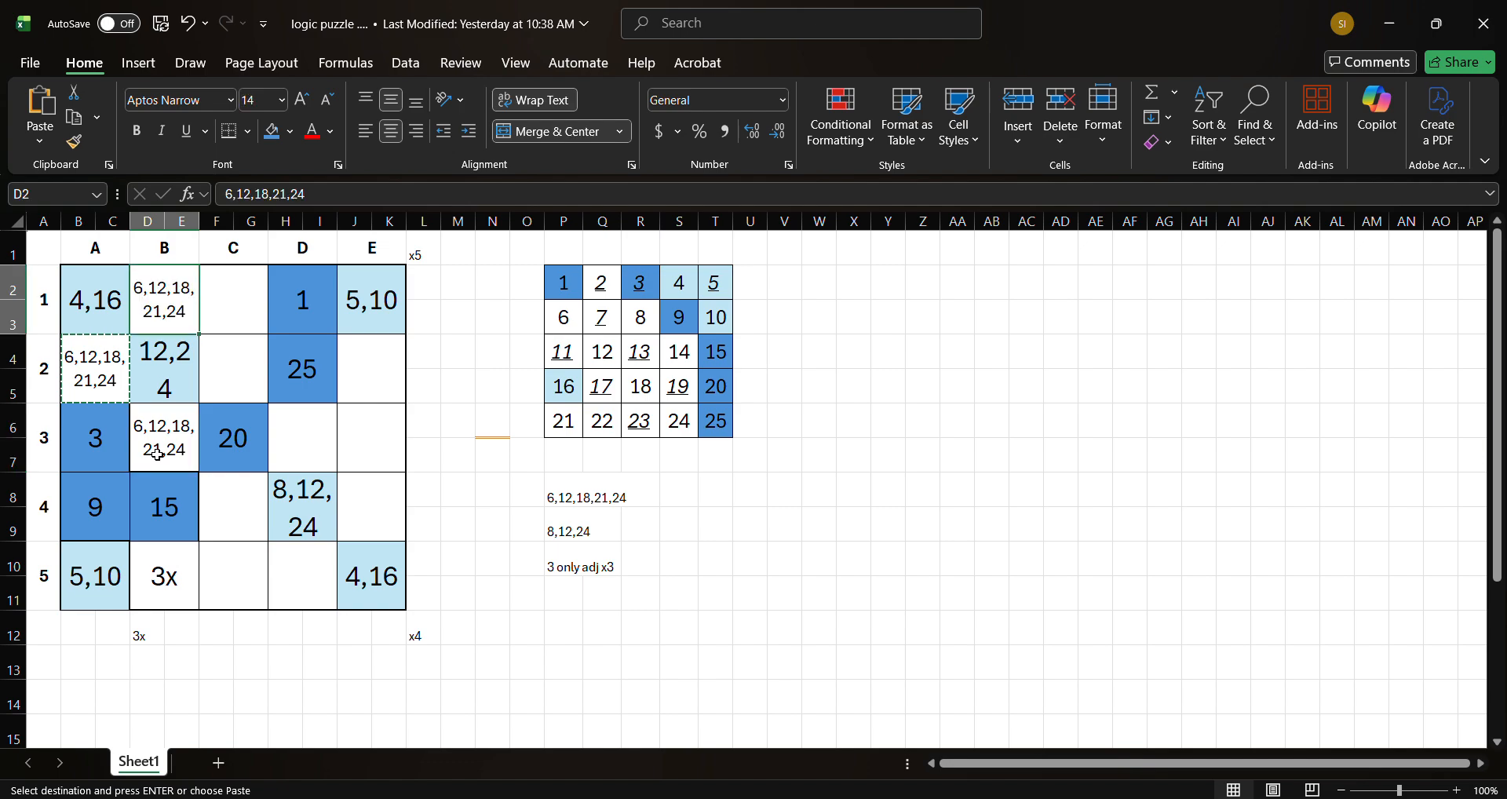
left_click(170, 604)
key("ctrl+v")
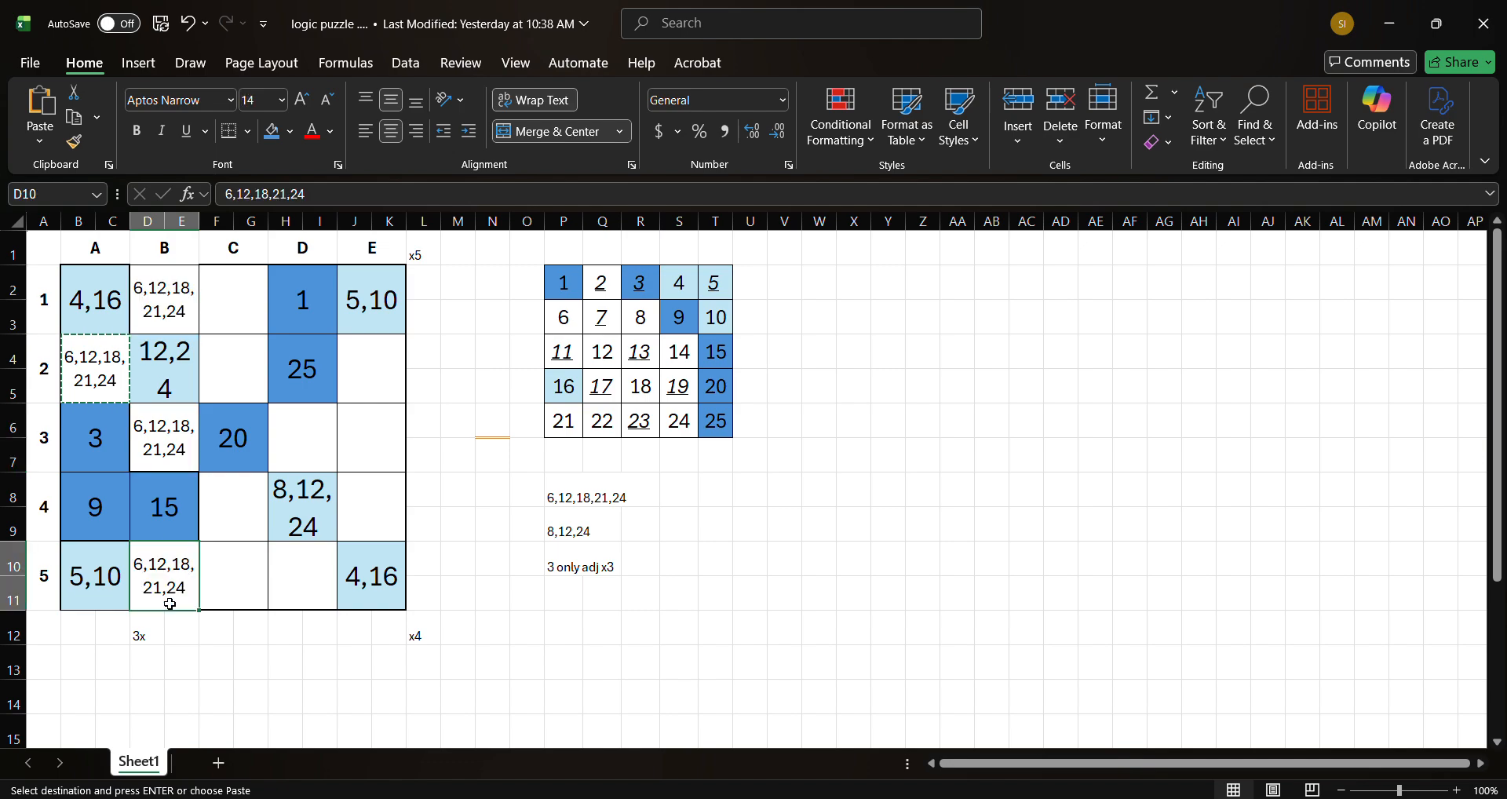
left_click(251, 695)
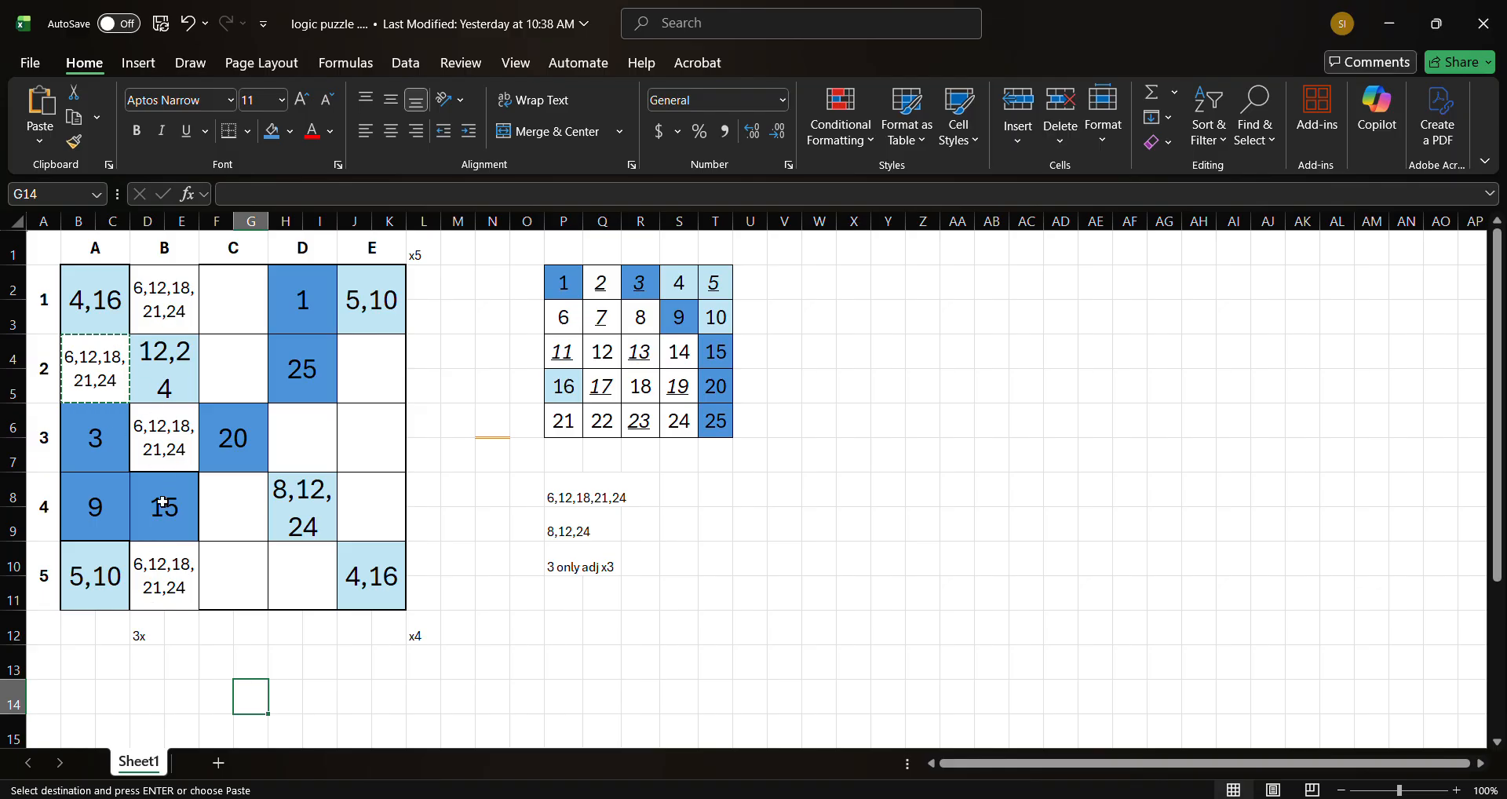
- Highlight the cells holding multiples of 3 in puzzle column B and in B4, B6 and B8 to check where those numbers can go
left_click(179, 587)
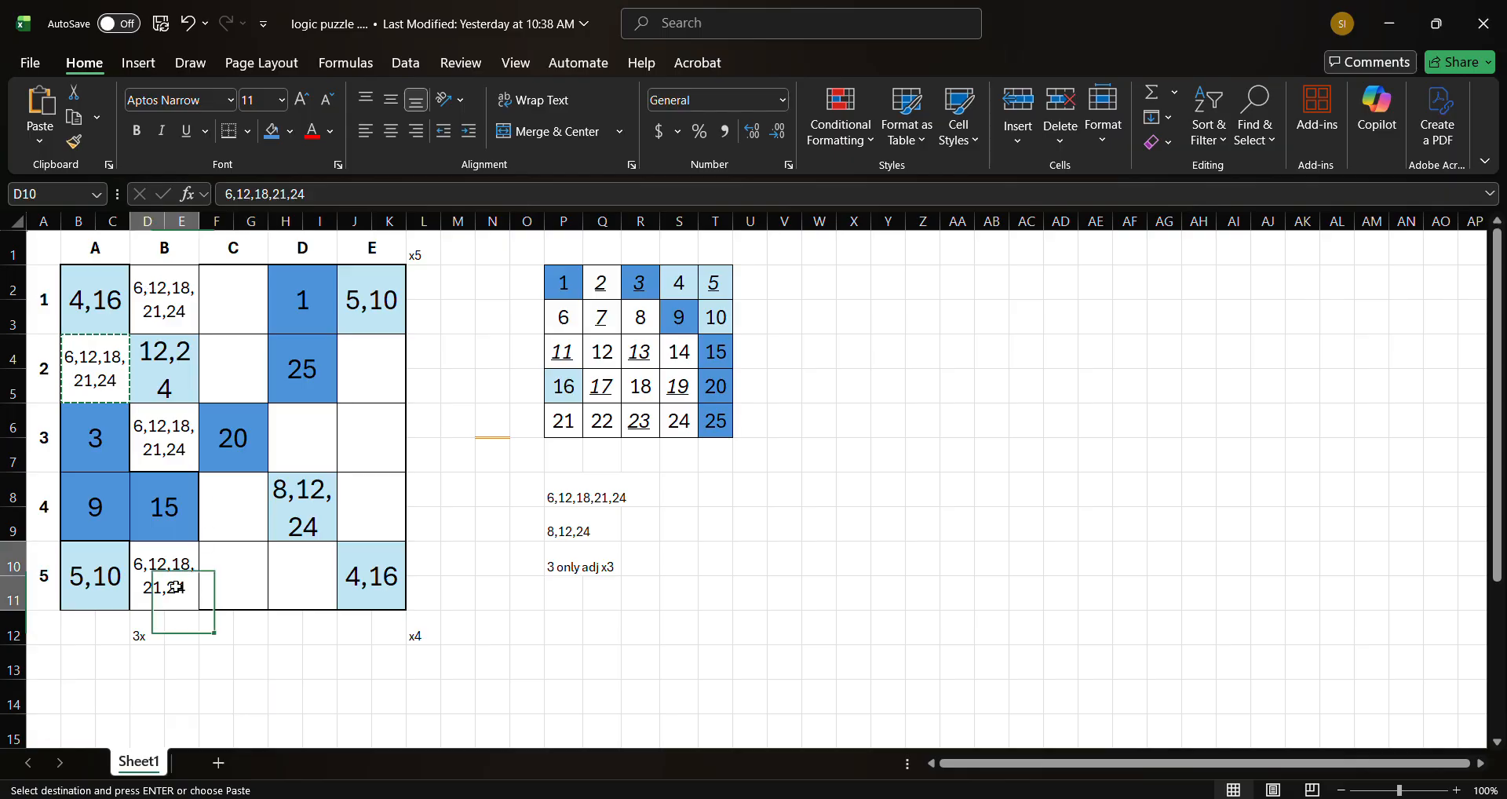
left_click(175, 461, "ctrl")
left_click(174, 461, "ctrl")
left_click(118, 377, "ctrl")
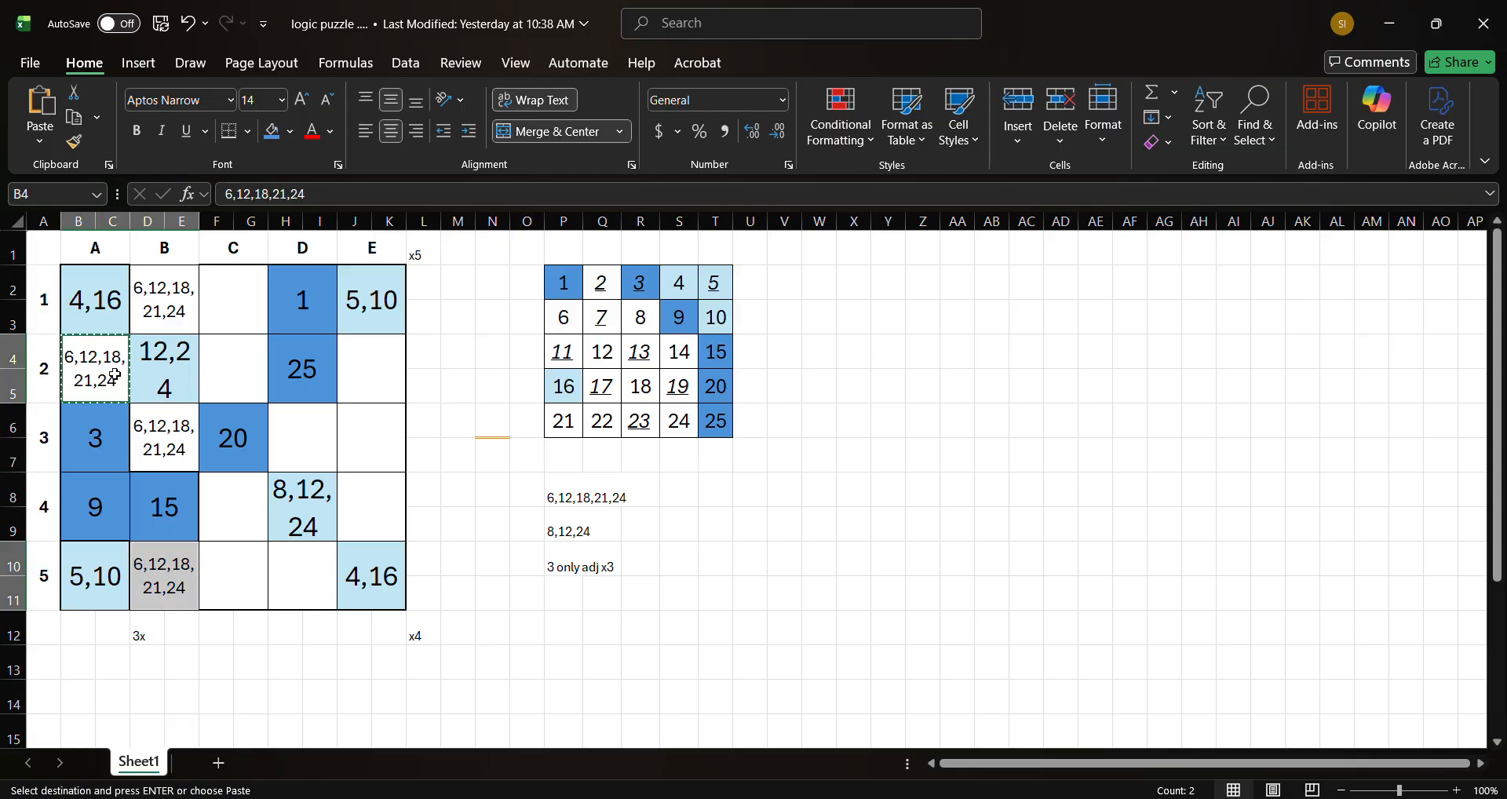
left_click(196, 271, "ctrl")
left_click(159, 437, "ctrl")
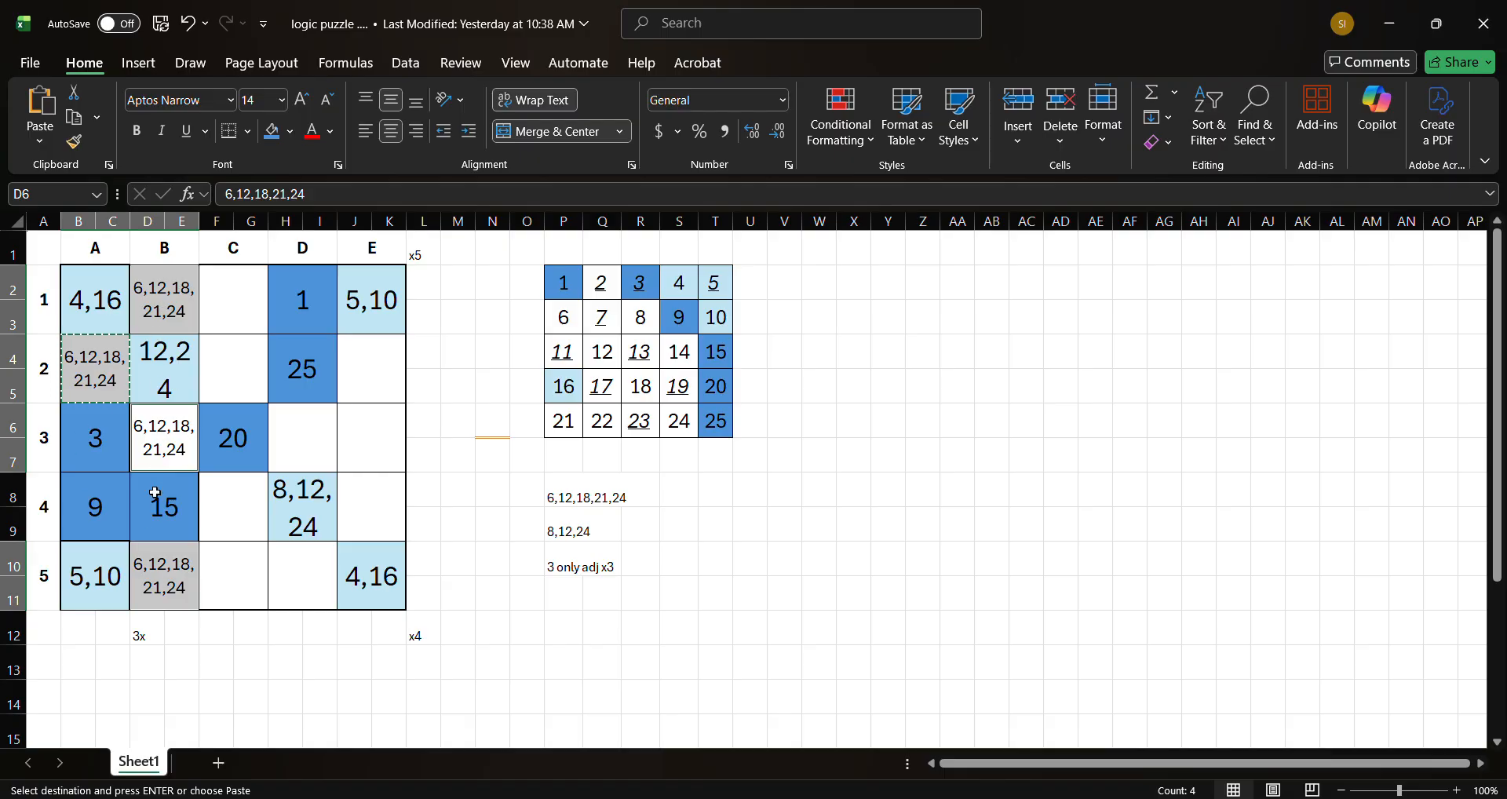
left_click(159, 377, "ctrl")
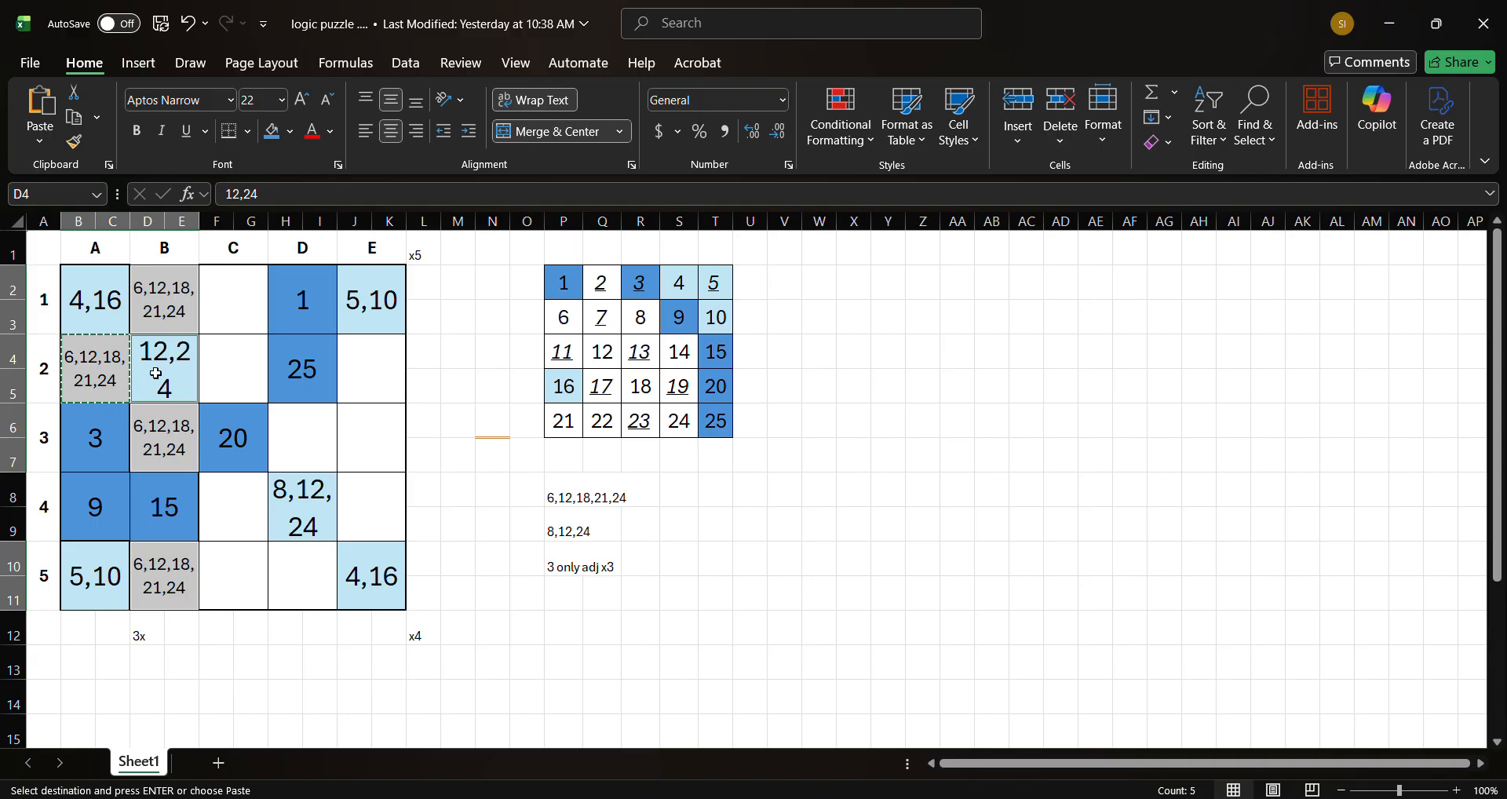
left_click(169, 314)
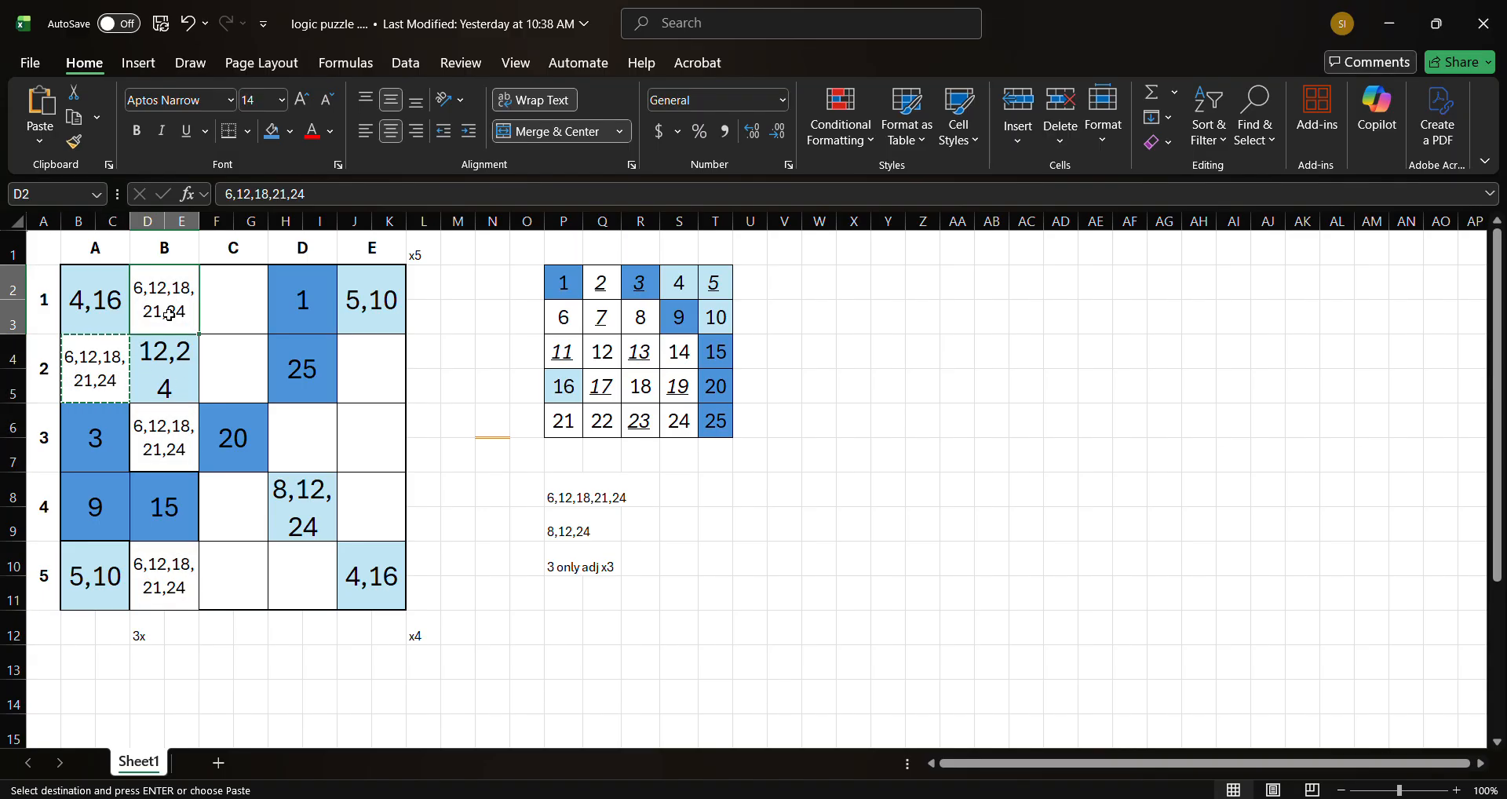
mouse_move(169, 314)
left_mouse_down()
mouse_move(138, 632)
mouse_move(148, 331)
left_mouse_up()
left_click(105, 452, "ctrl")
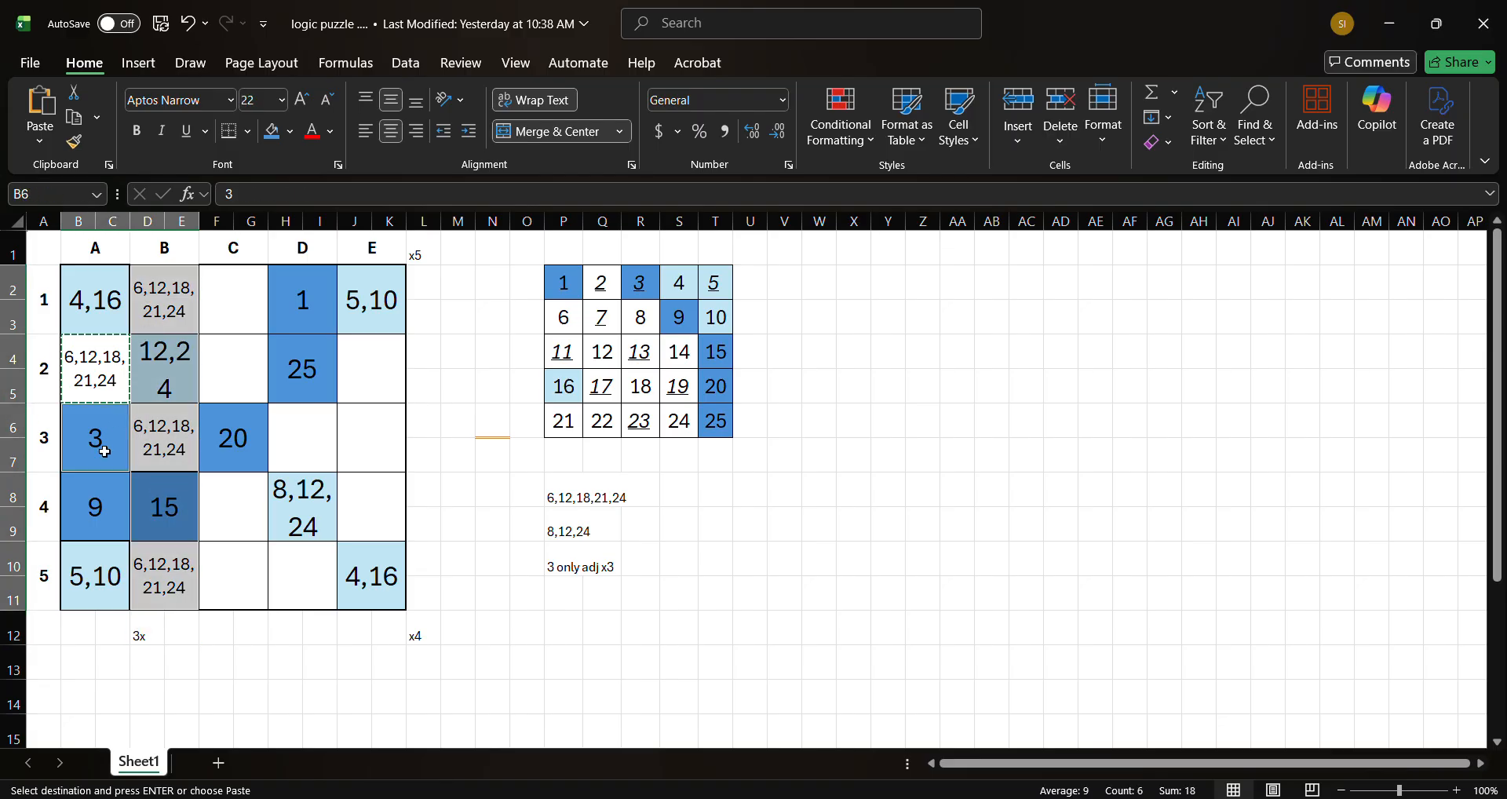
left_click(92, 512, "ctrl")
left_click(95, 367, "ctrl")
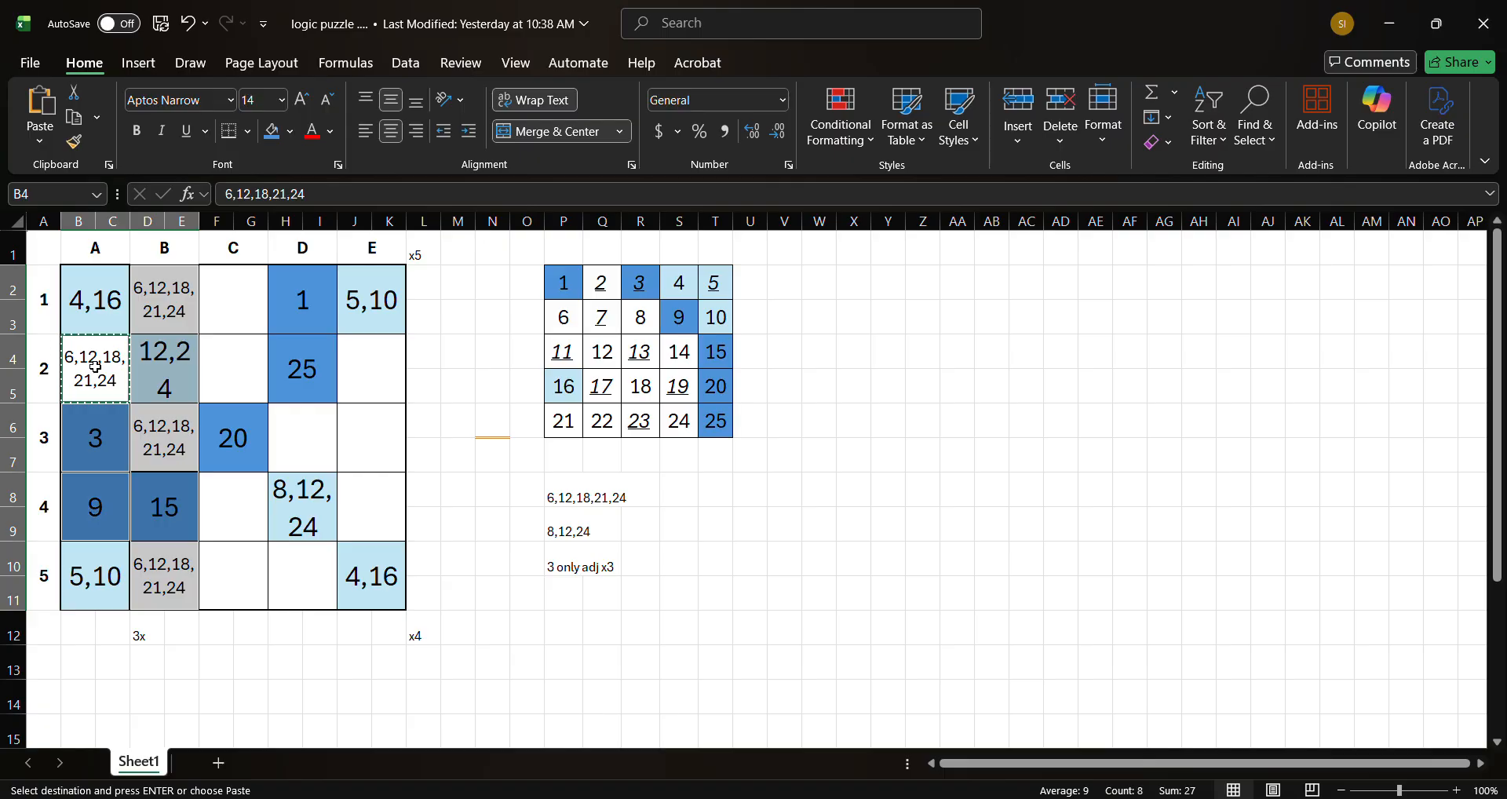
- Enter 8 as the answer in puzzle cell H8 and fill the cell with the darker blue used for solved numbers
left_click(289, 498)
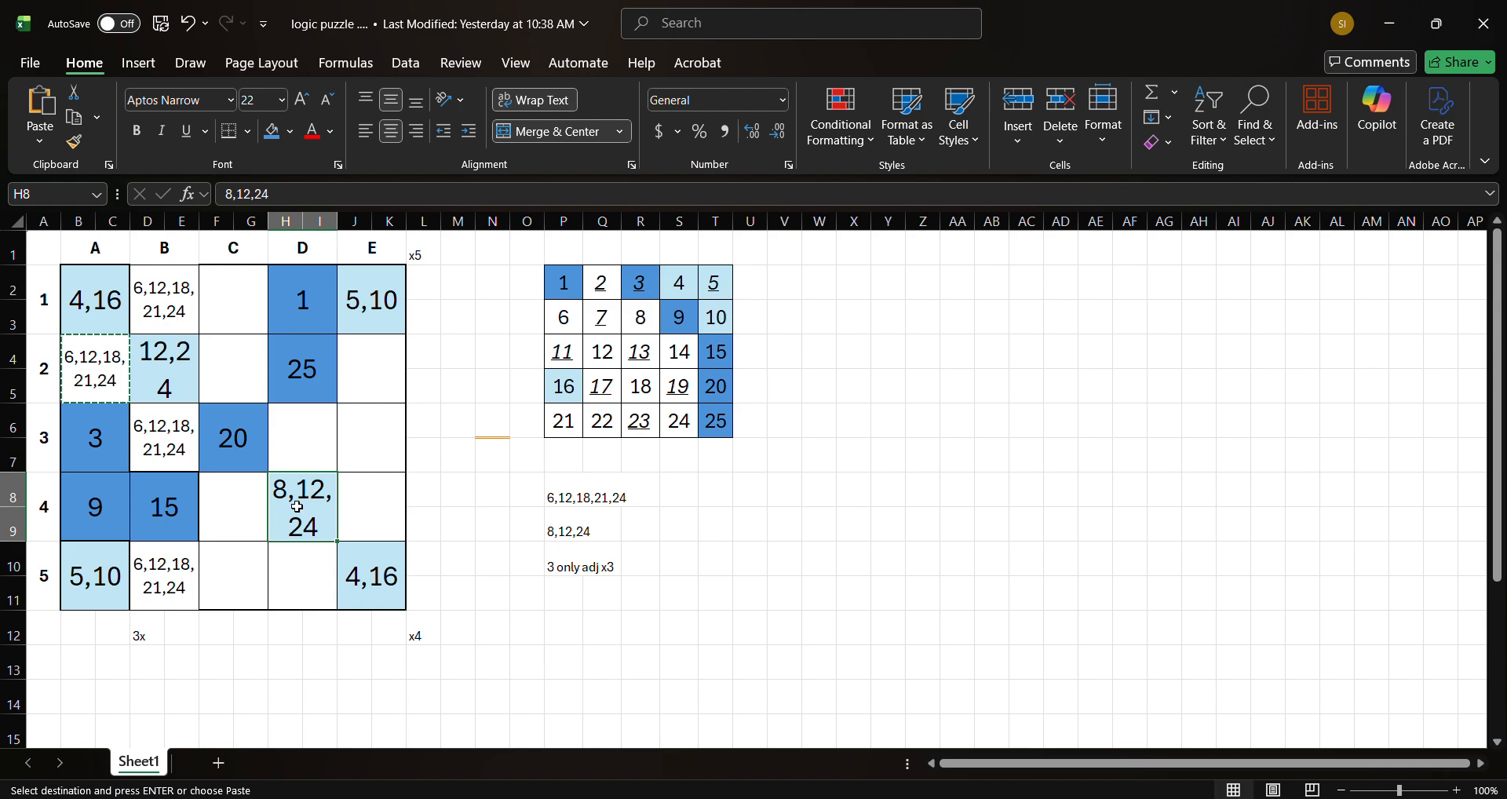
type("8")
key("Return")
left_click(299, 496)
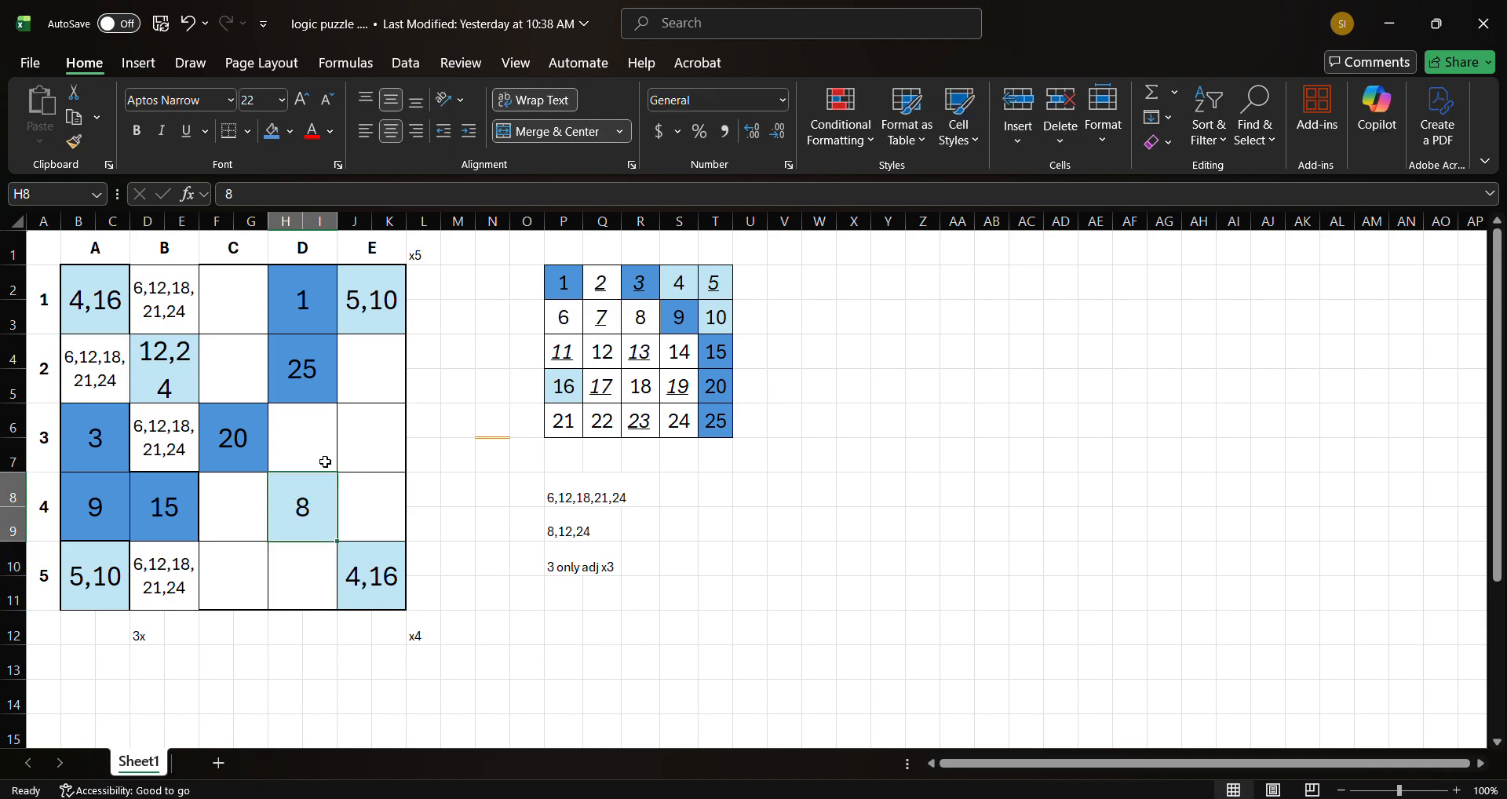
left_click(271, 131)
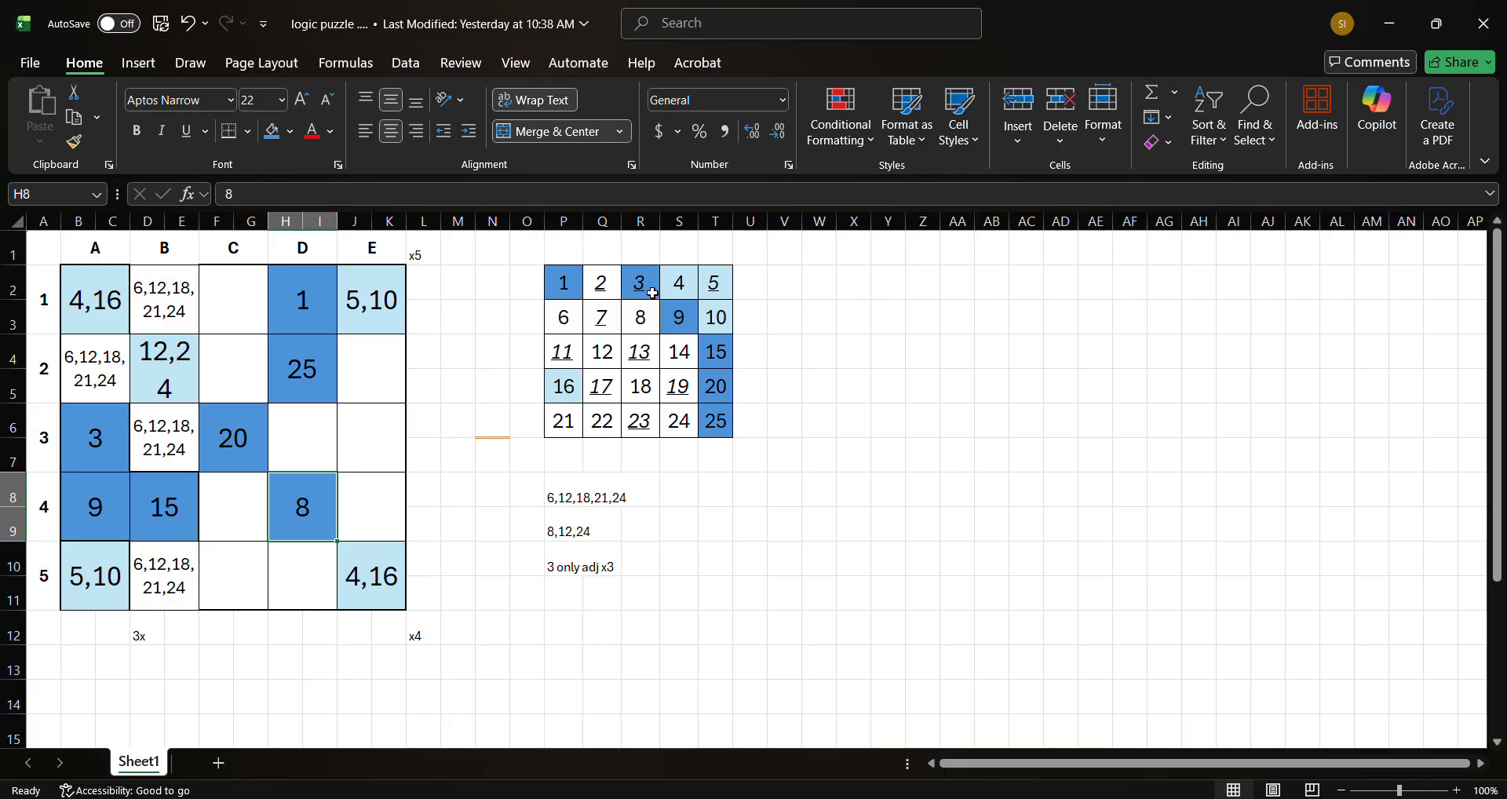
- Fill the 8 in the number list with the solved darker blue and delete the 6,12,18,21,24 note in P8
left_click(634, 312)
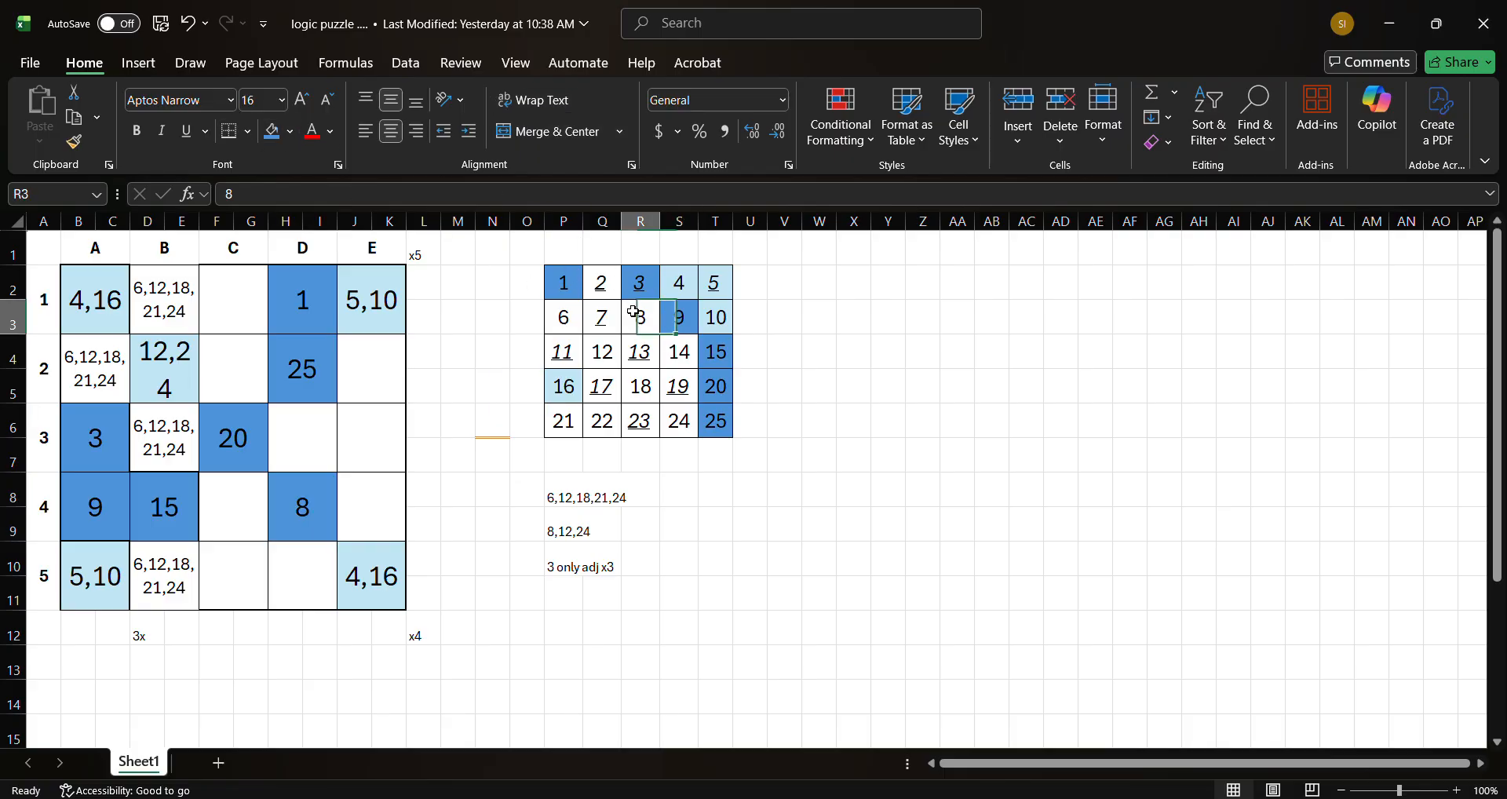
left_click(272, 132)
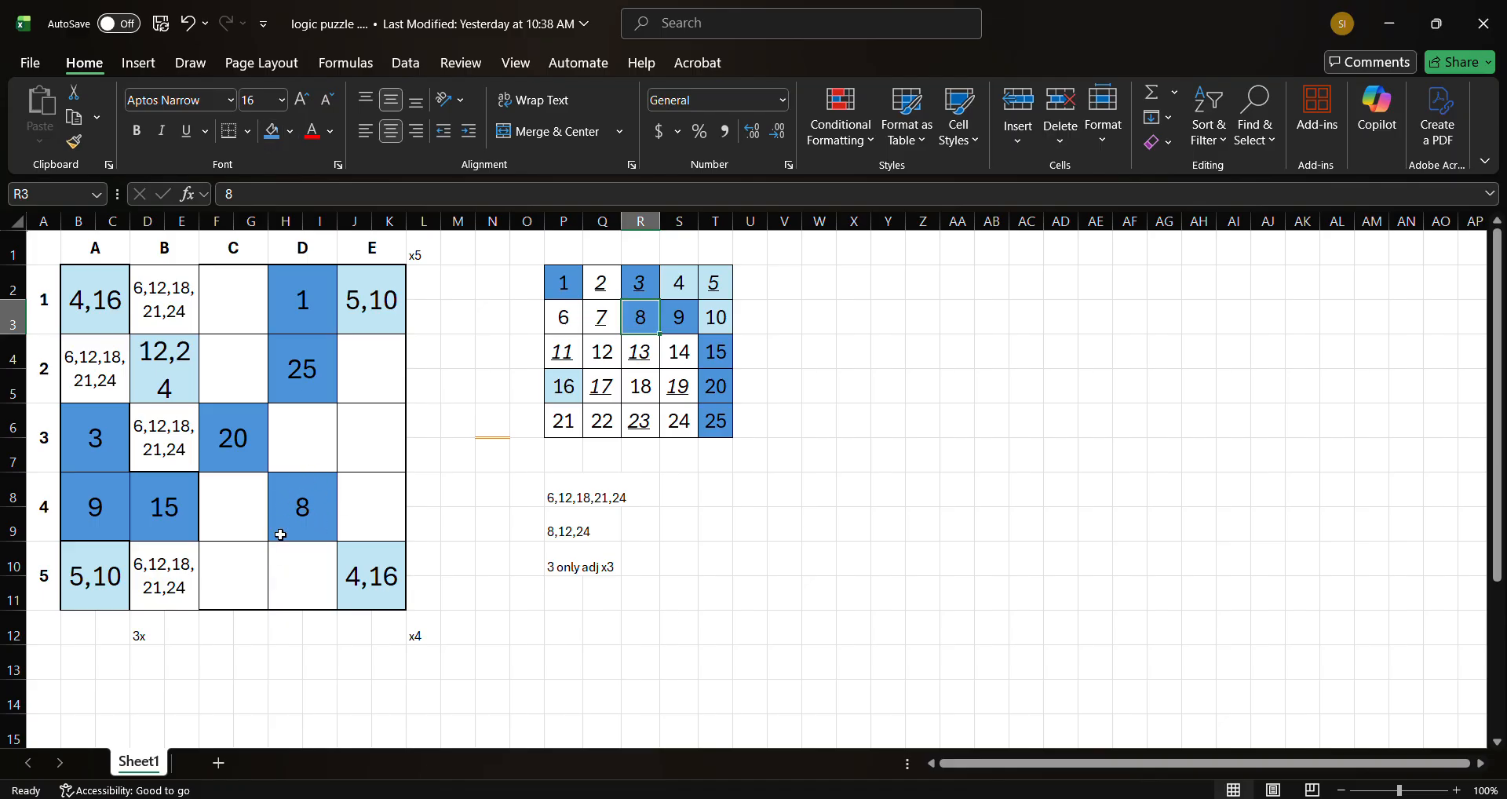
left_click(561, 499)
key("Delete")
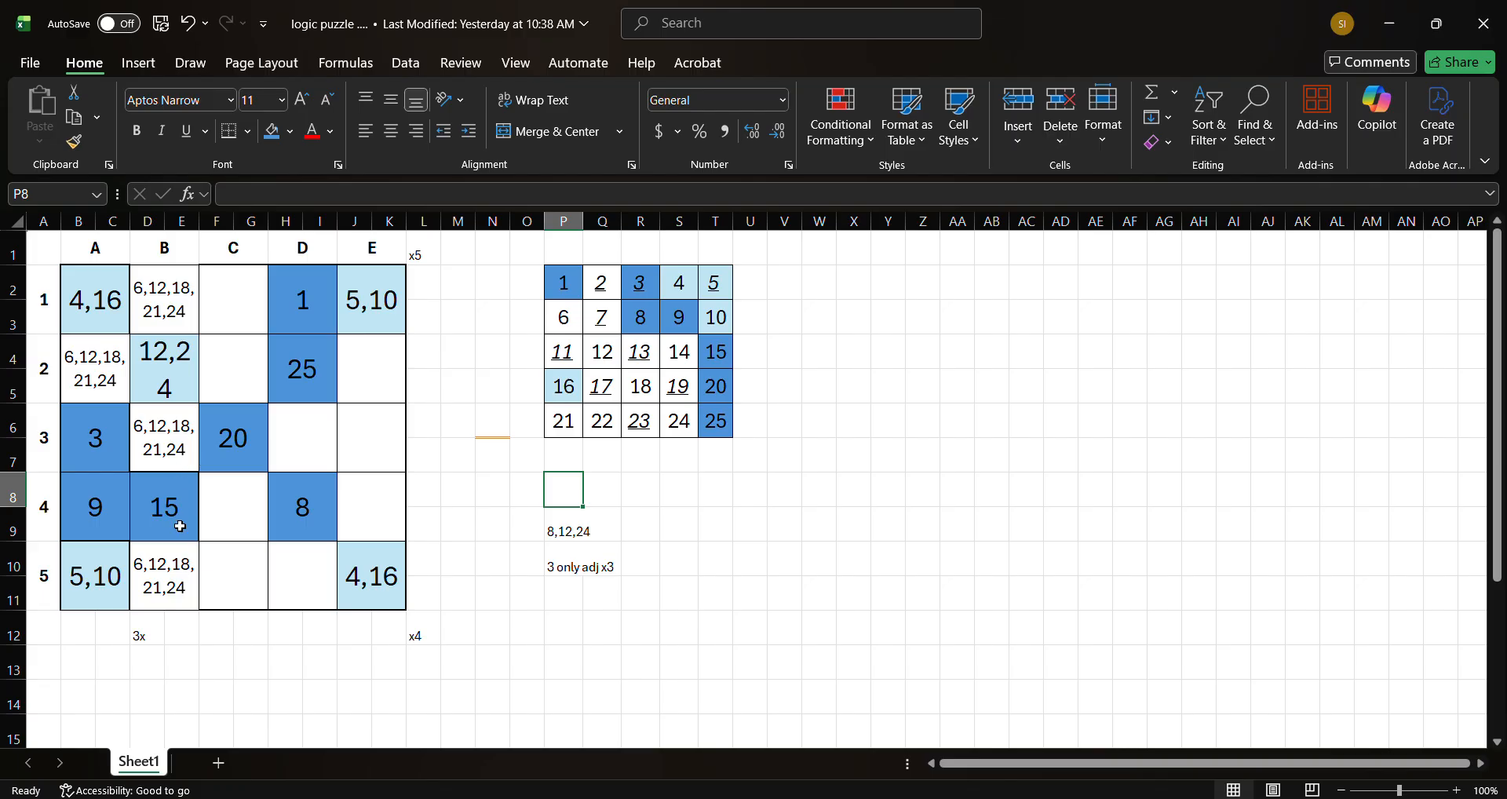
- Fill the 6,12,18,21,24 candidate cells D10, D6, B4 and D2 in the puzzle grid with light blue
left_click(180, 551)
left_click(159, 442, "ctrl")
left_click(112, 375, "ctrl")
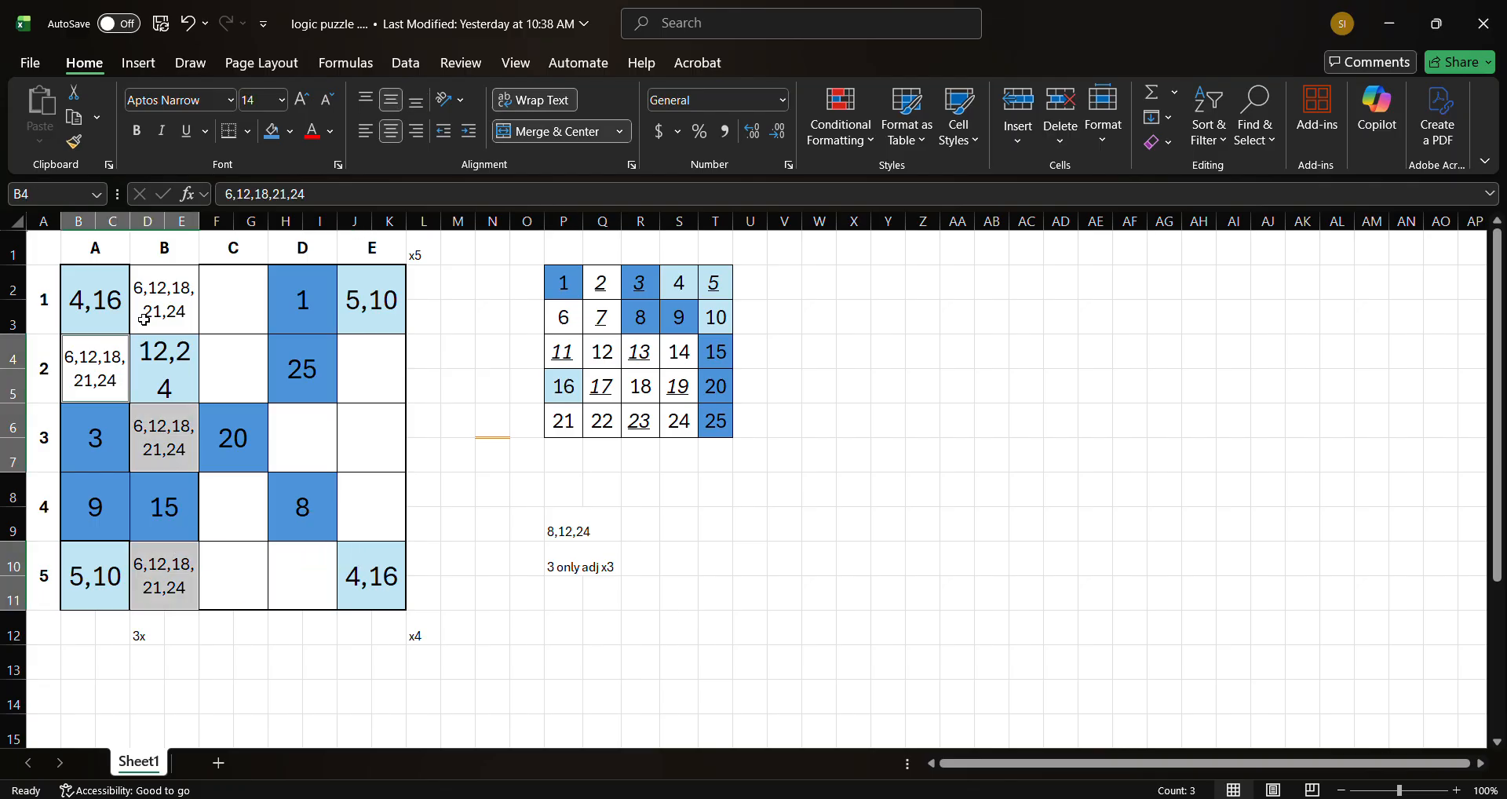
left_click(144, 320, "ctrl")
left_click(290, 131)
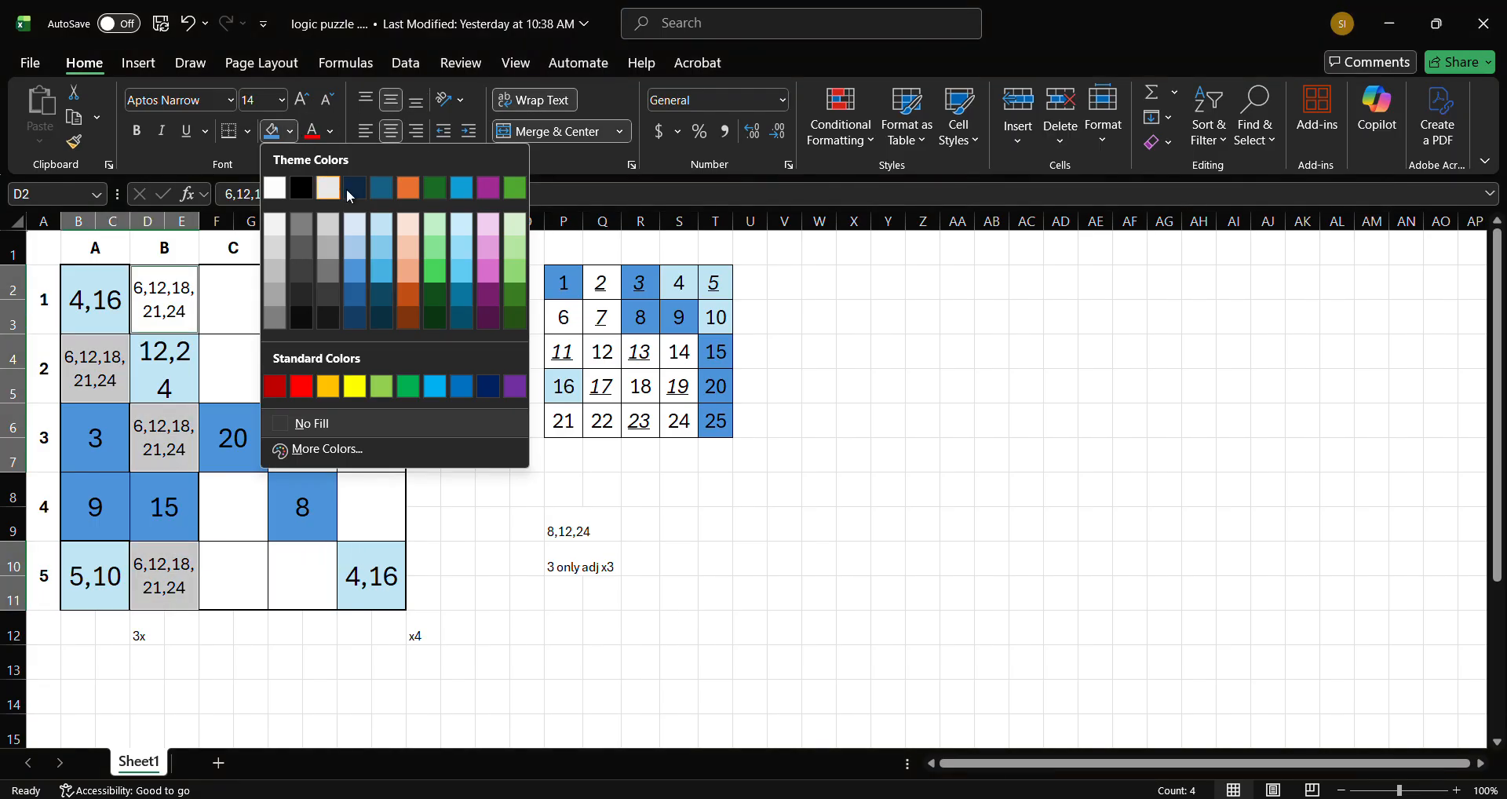
left_click(382, 223)
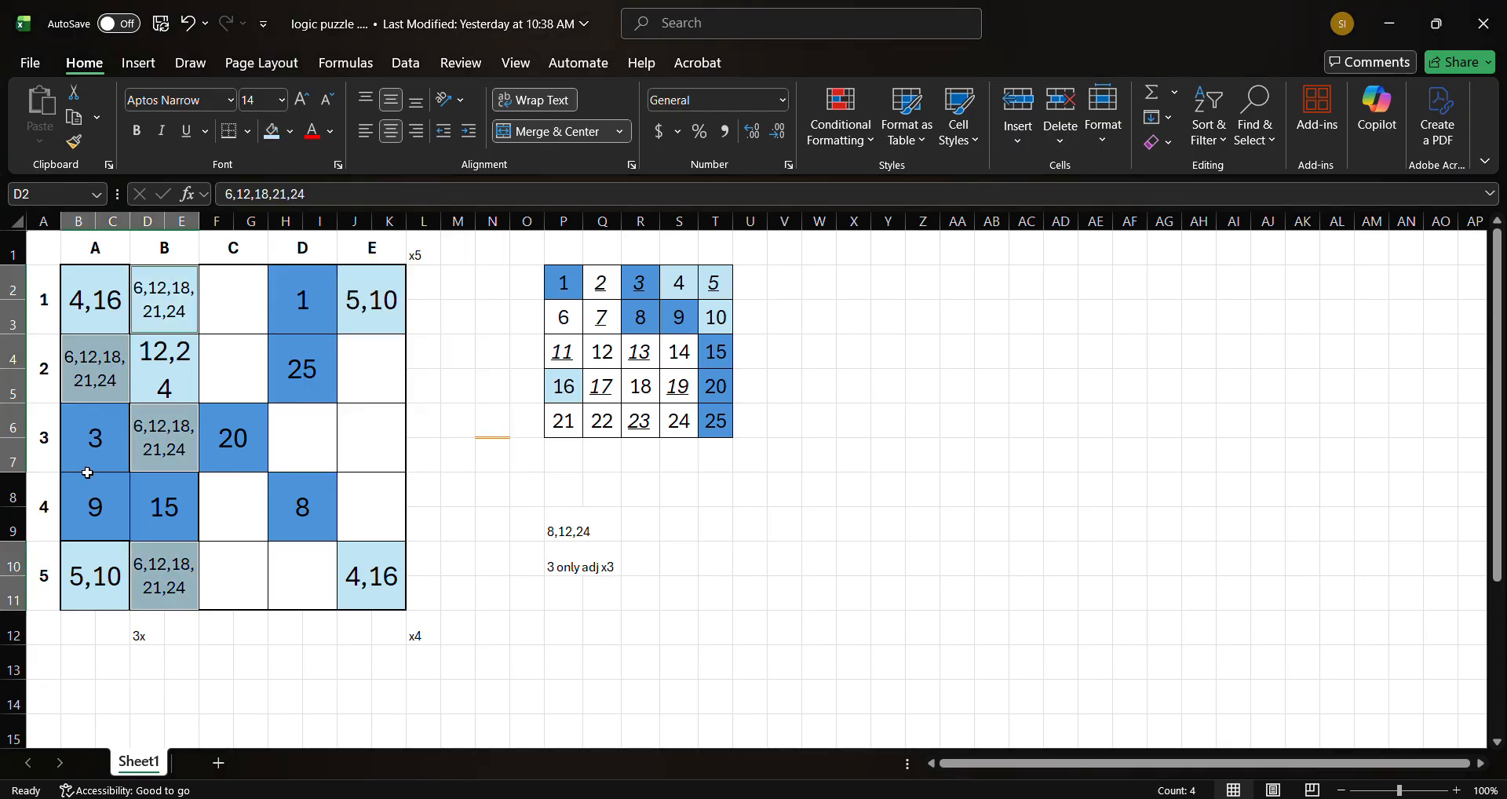
left_click(519, 526)
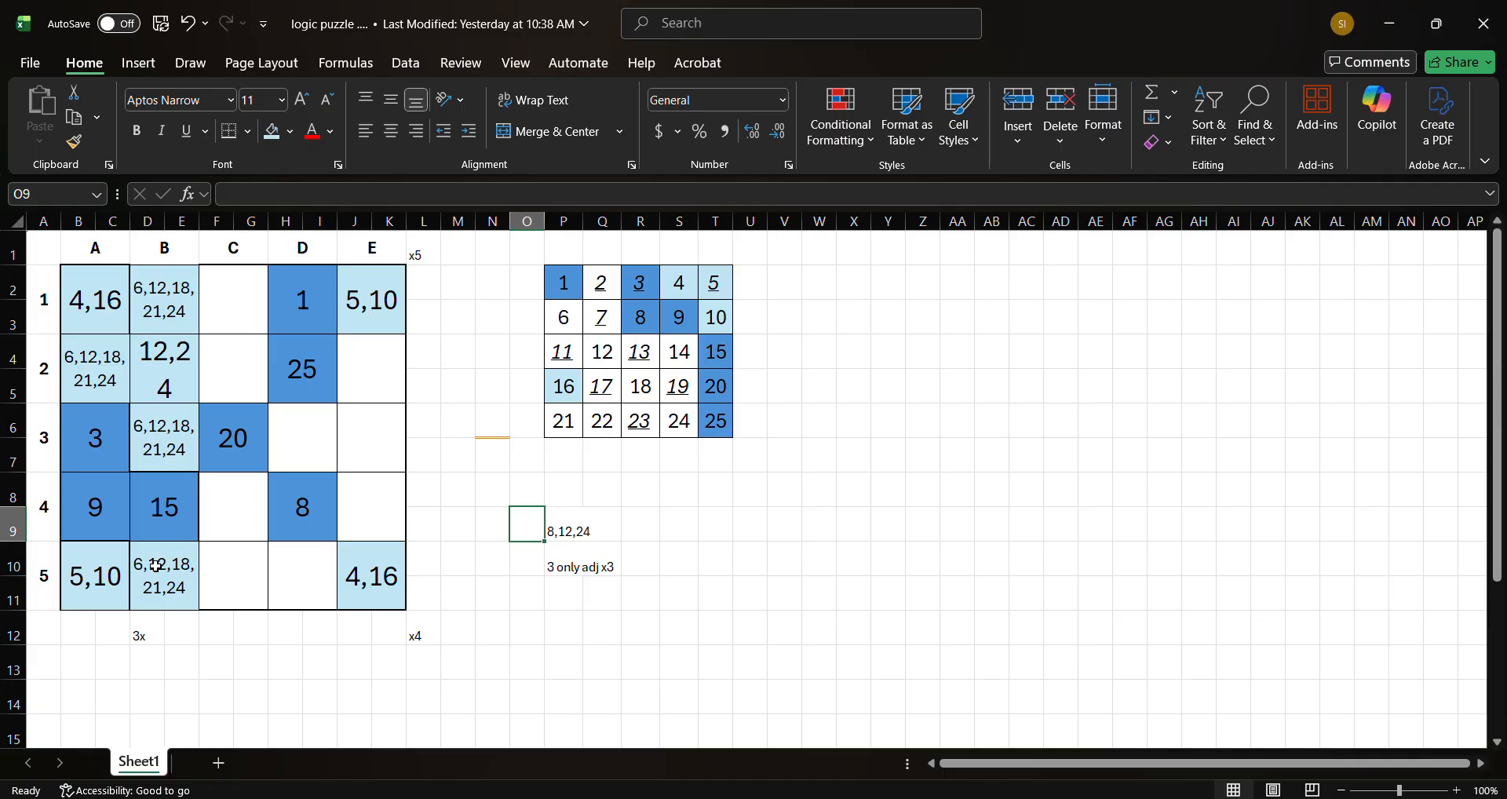
- Delete the remaining clue notes around the grid: x5, x4, 3x, 8,12,24 and 3 only adj x3
left_click(420, 252)
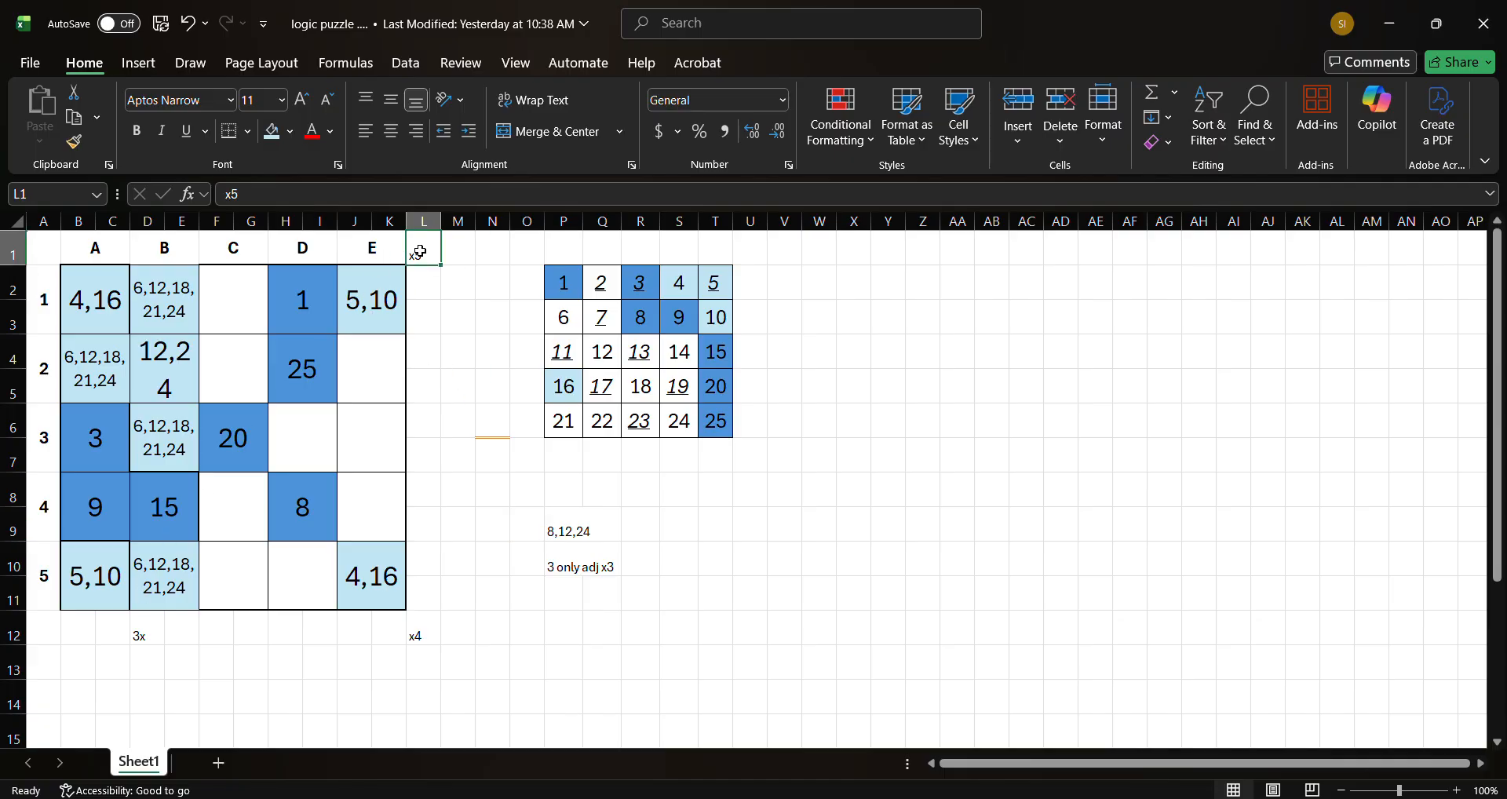
left_click(415, 634)
left_click(149, 629)
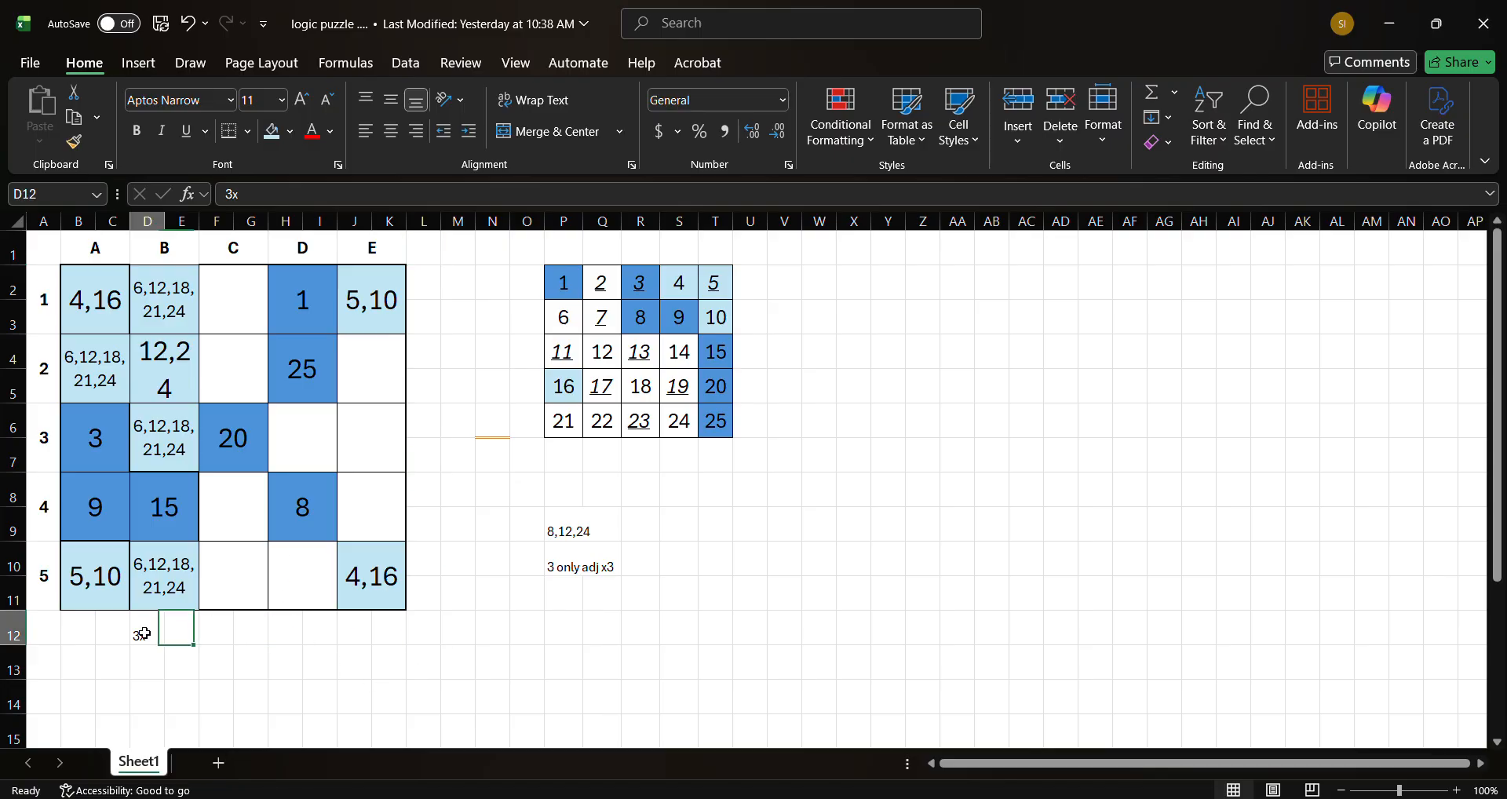
key("Delete")
left_click(579, 529)
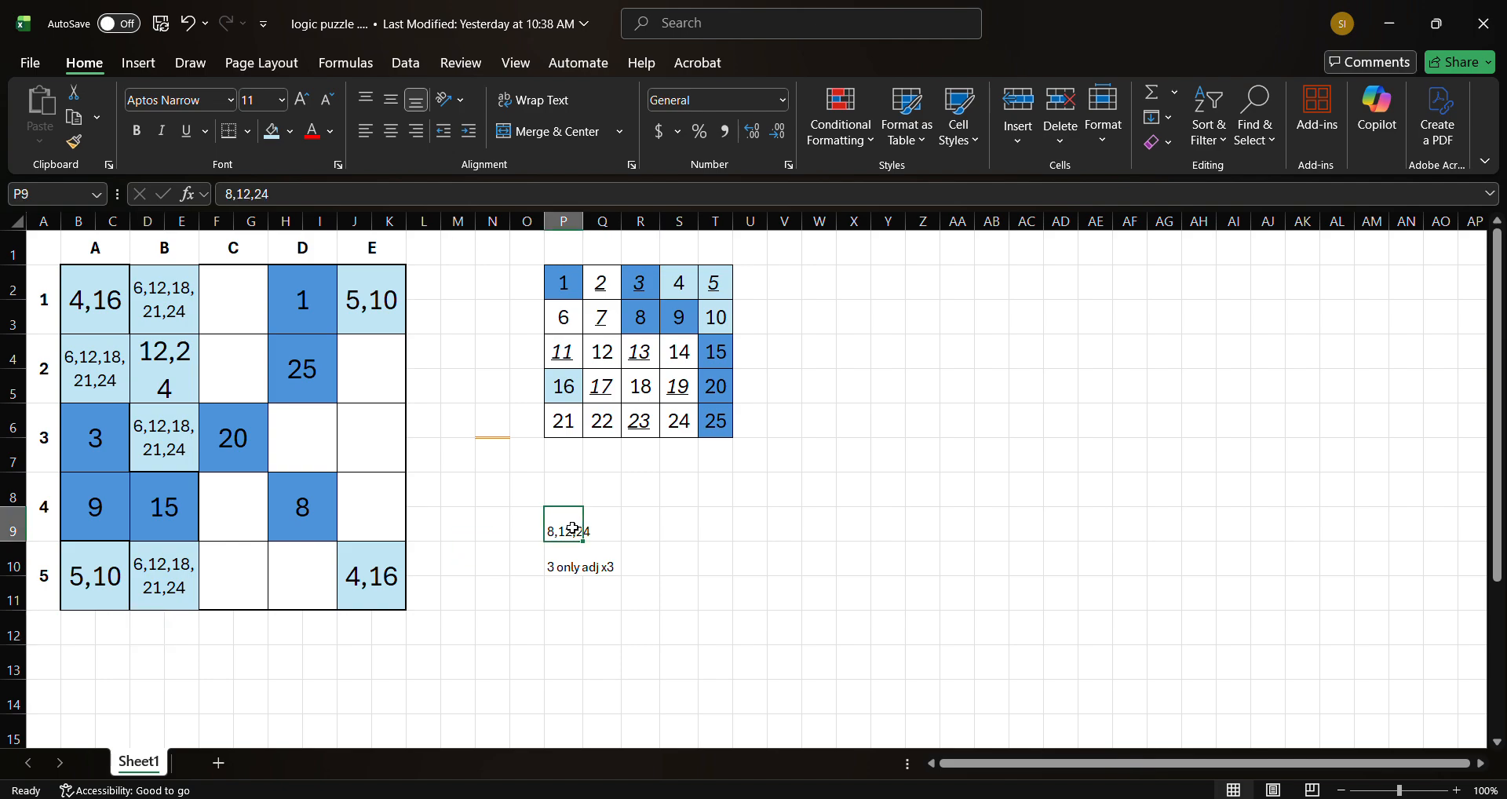
key("Delete")
left_click(570, 566)
key("Delete")
left_click(911, 494)
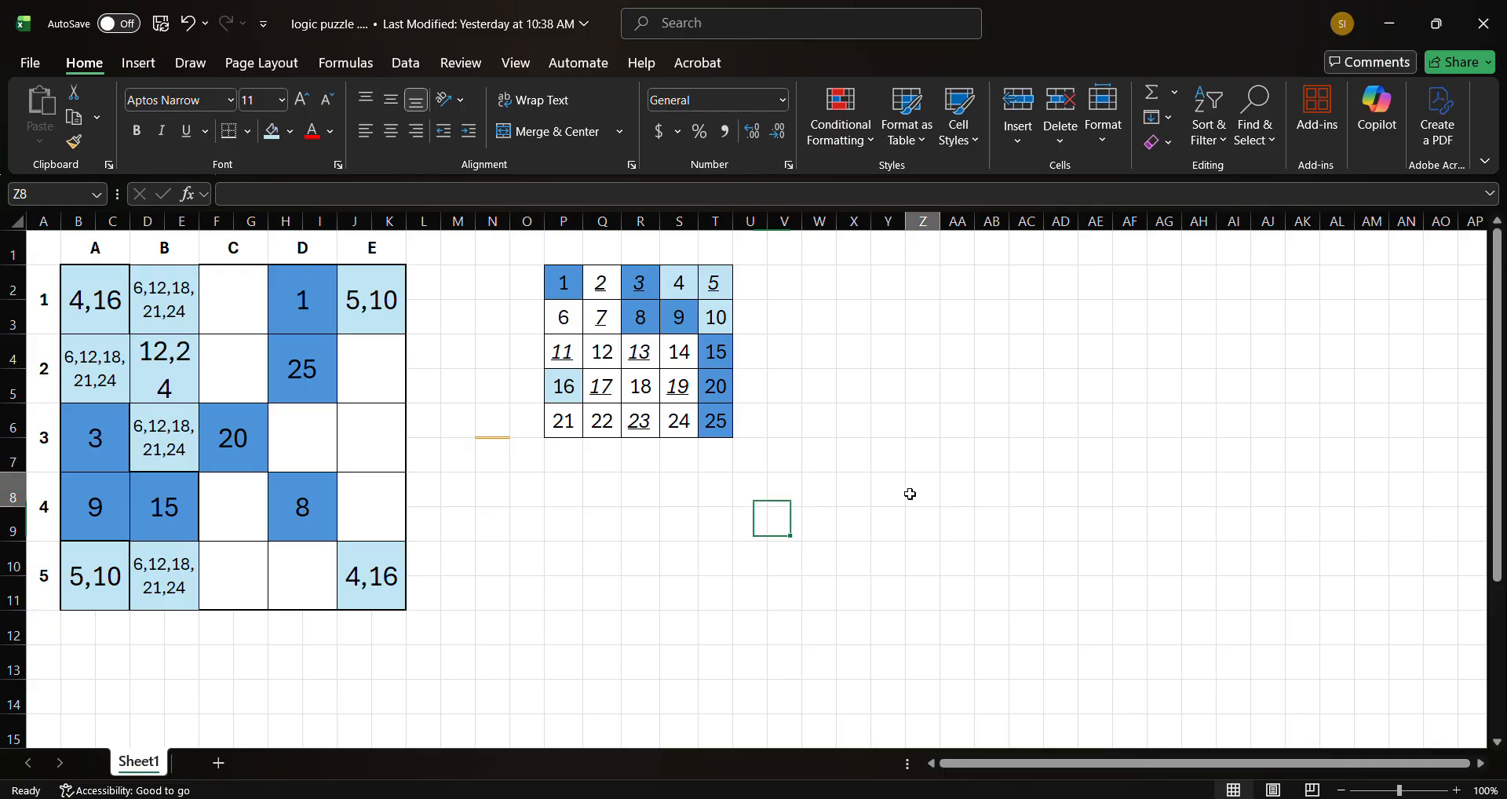
- Place the workbook window beside the browser and resume the paused Sporcle quiz
left_click_drag(1164, 13, 1505, 2)
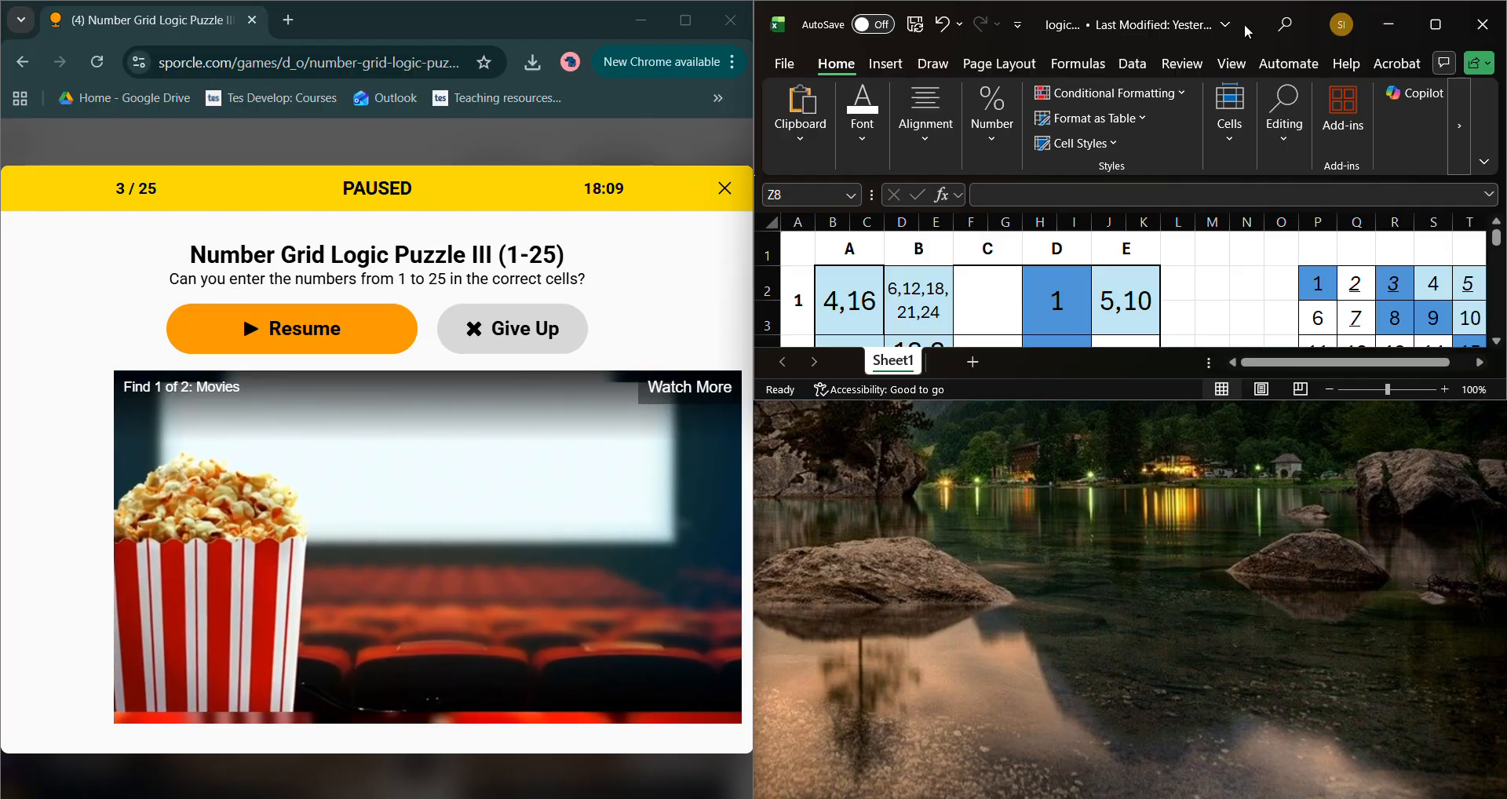
left_click_drag(1246, 30, 1506, 332)
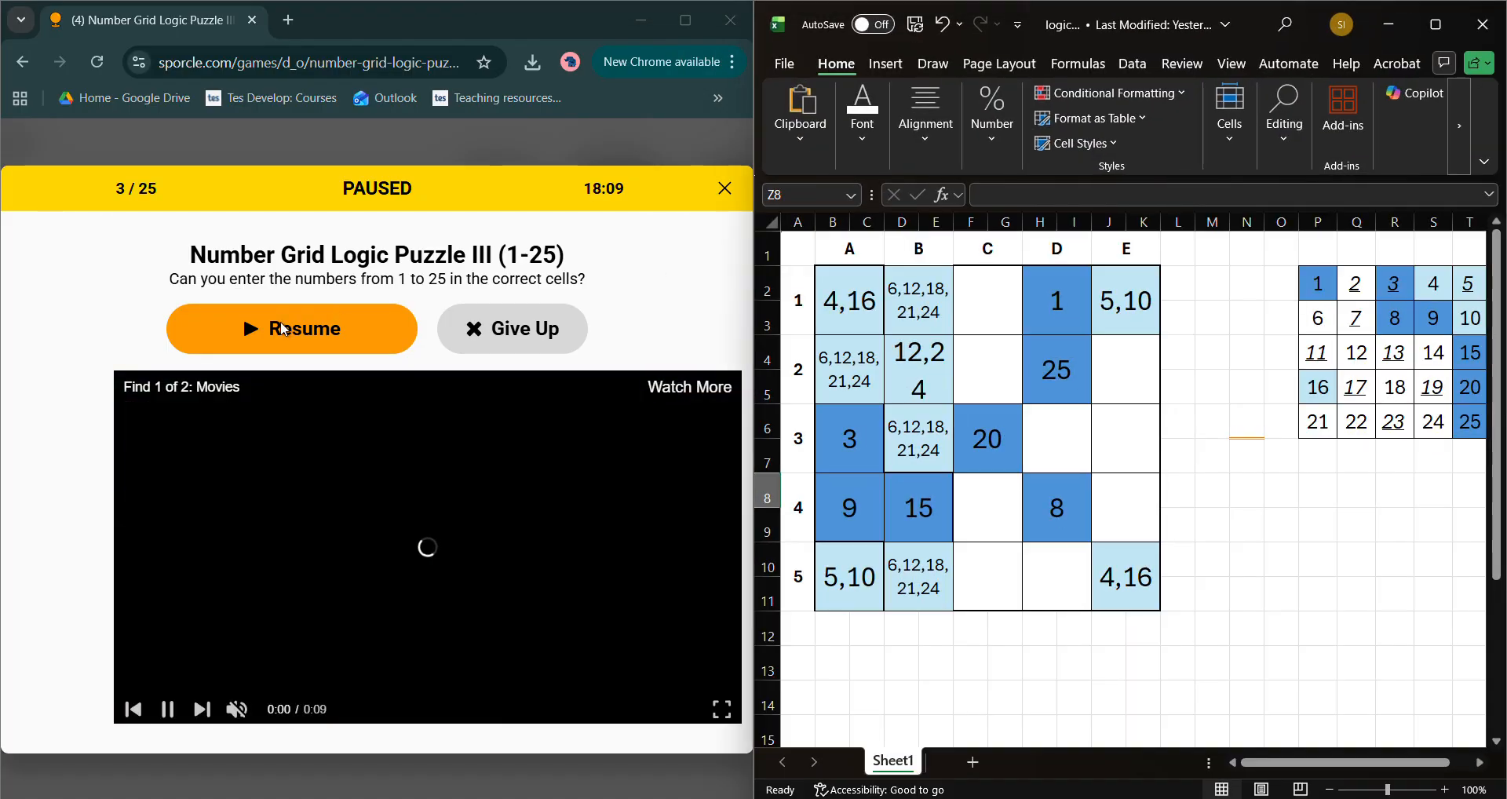
left_click(262, 334)
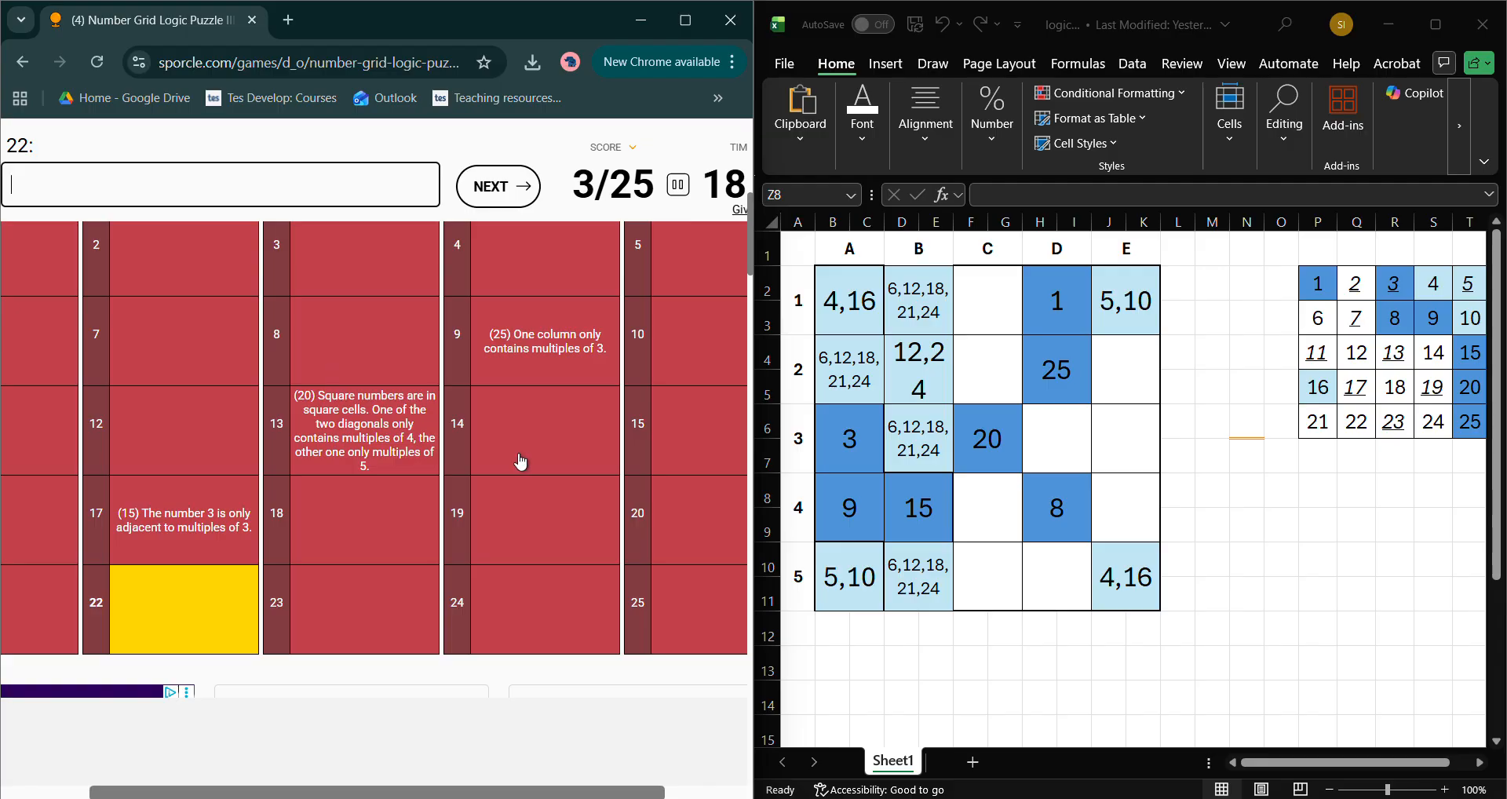
- Answer quiz cell 4 with 1 and quiz cell 19 with 8
left_click(515, 428)
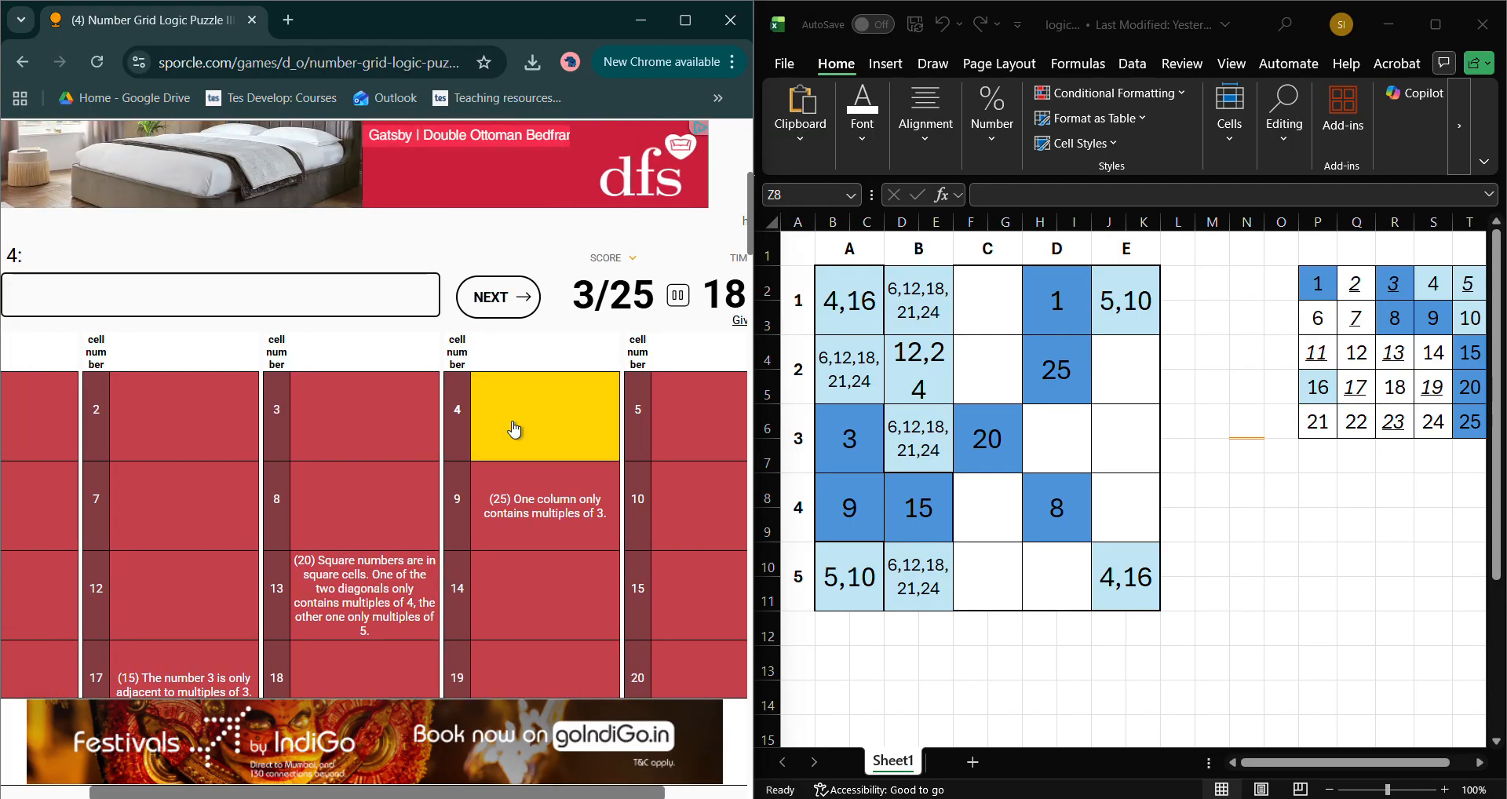
type("1")
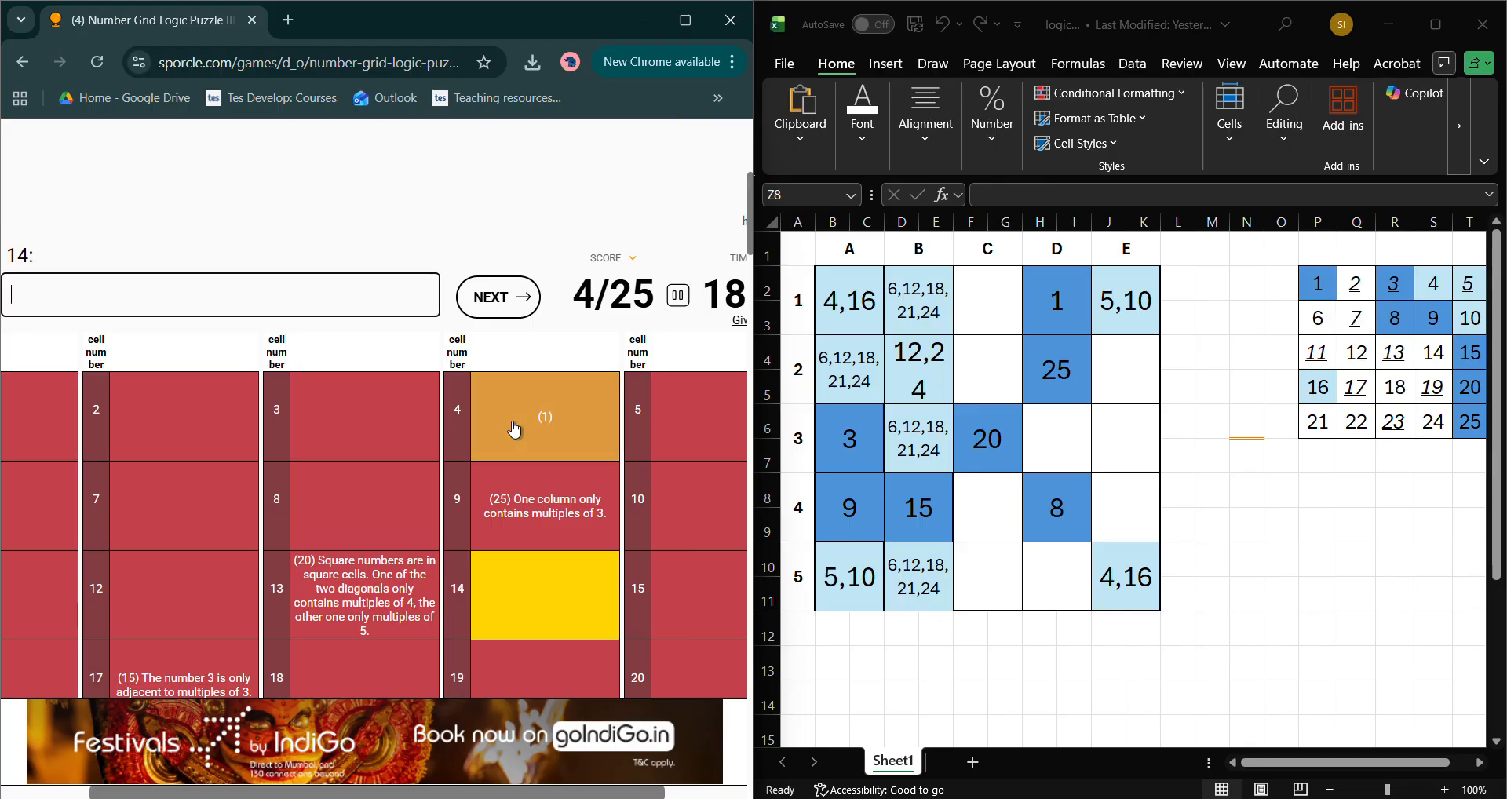
left_click(598, 586)
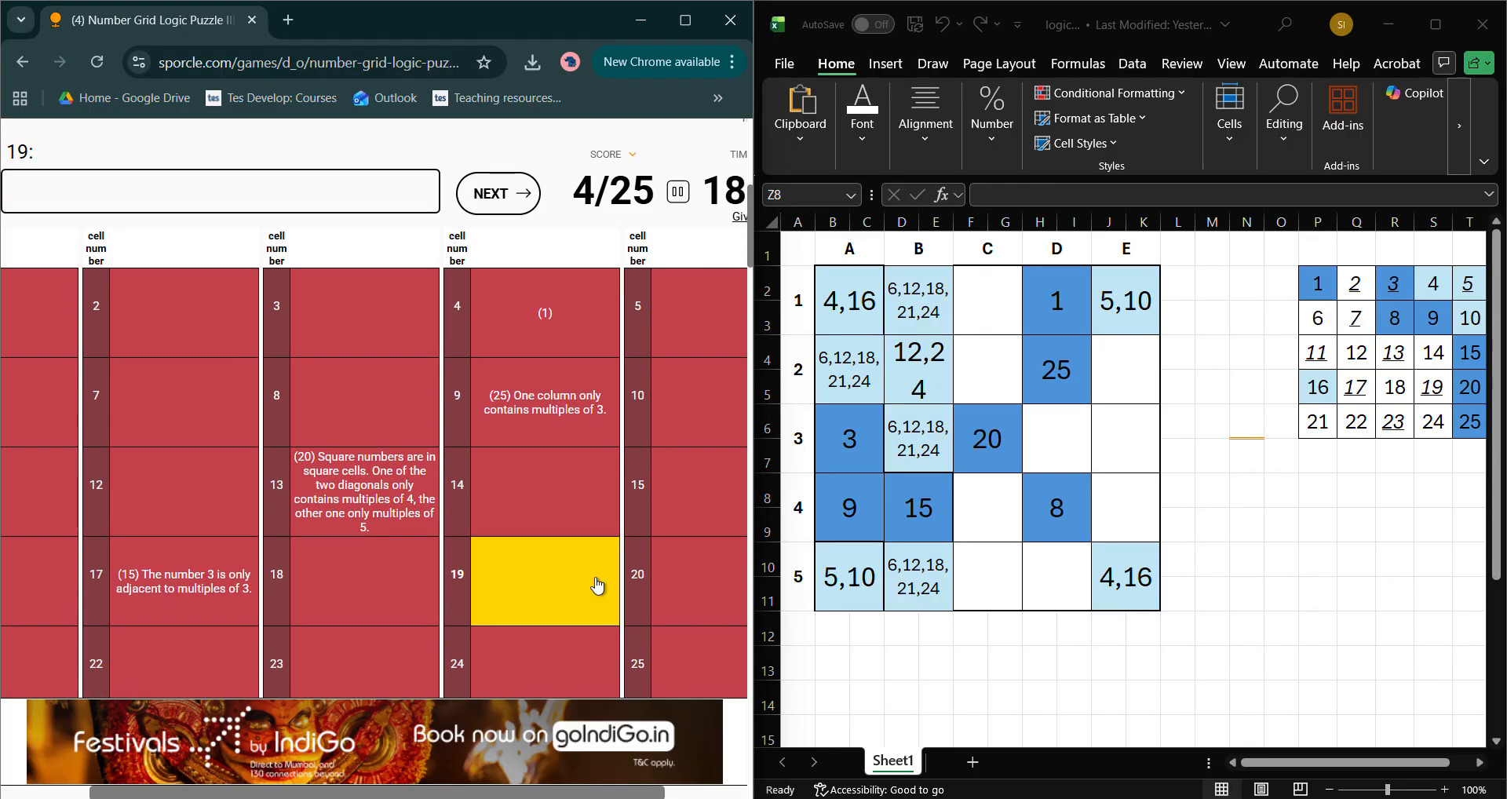
type("0")
key("BackSpace")
type("8")
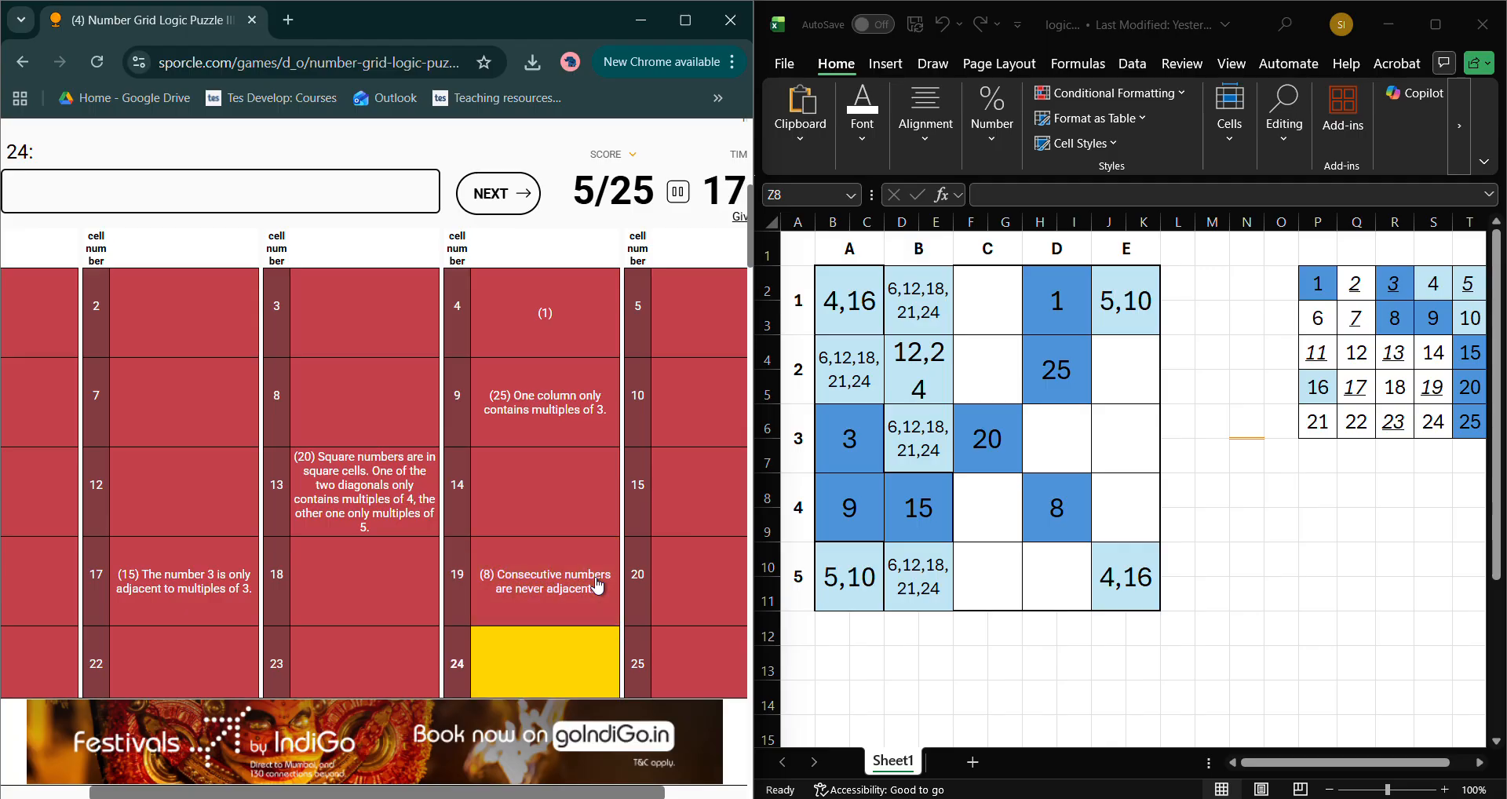
- Note the new clue in workbook cell N8 as "cons never adj"
left_click(1238, 481)
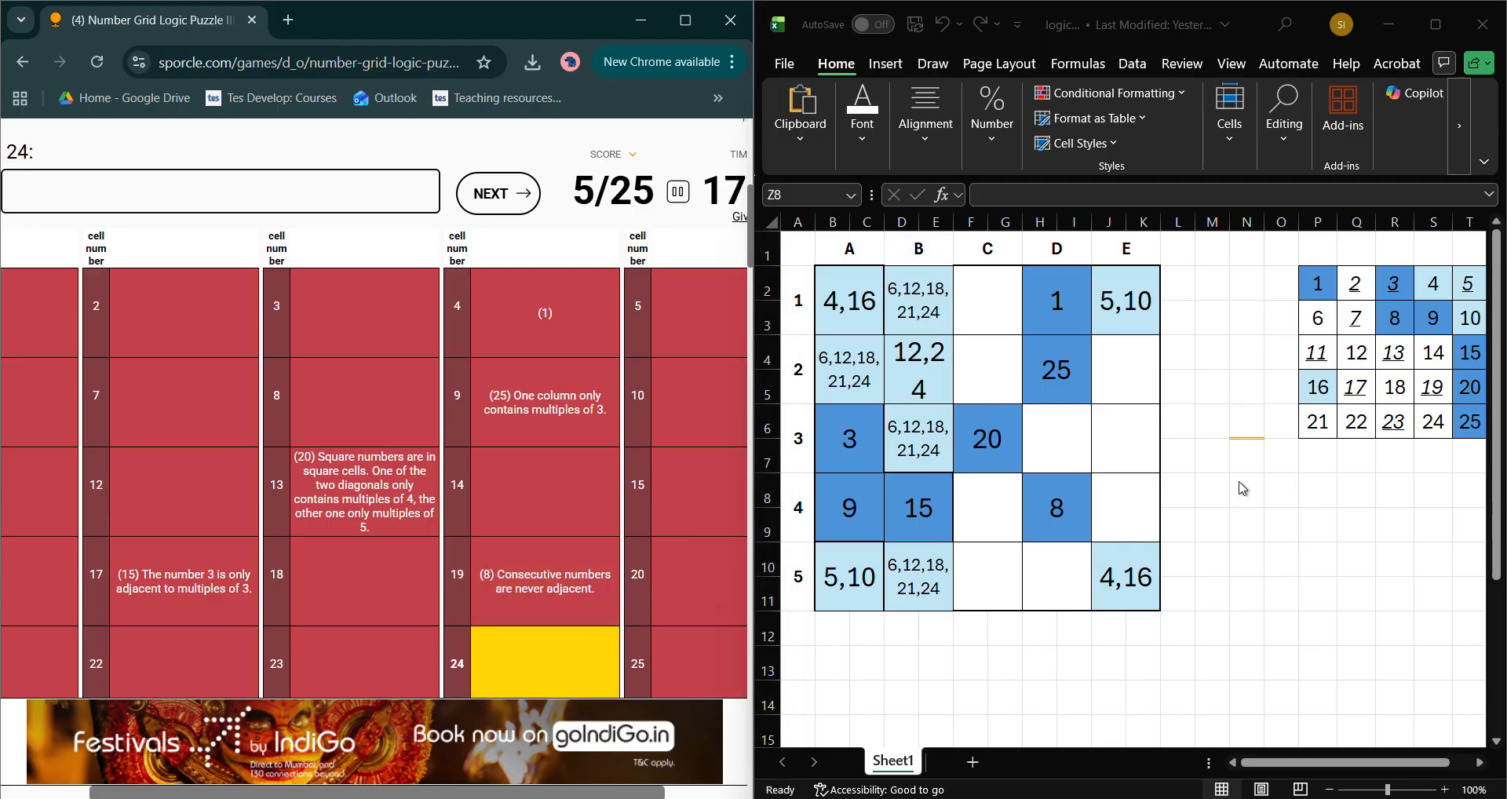
type("cons")
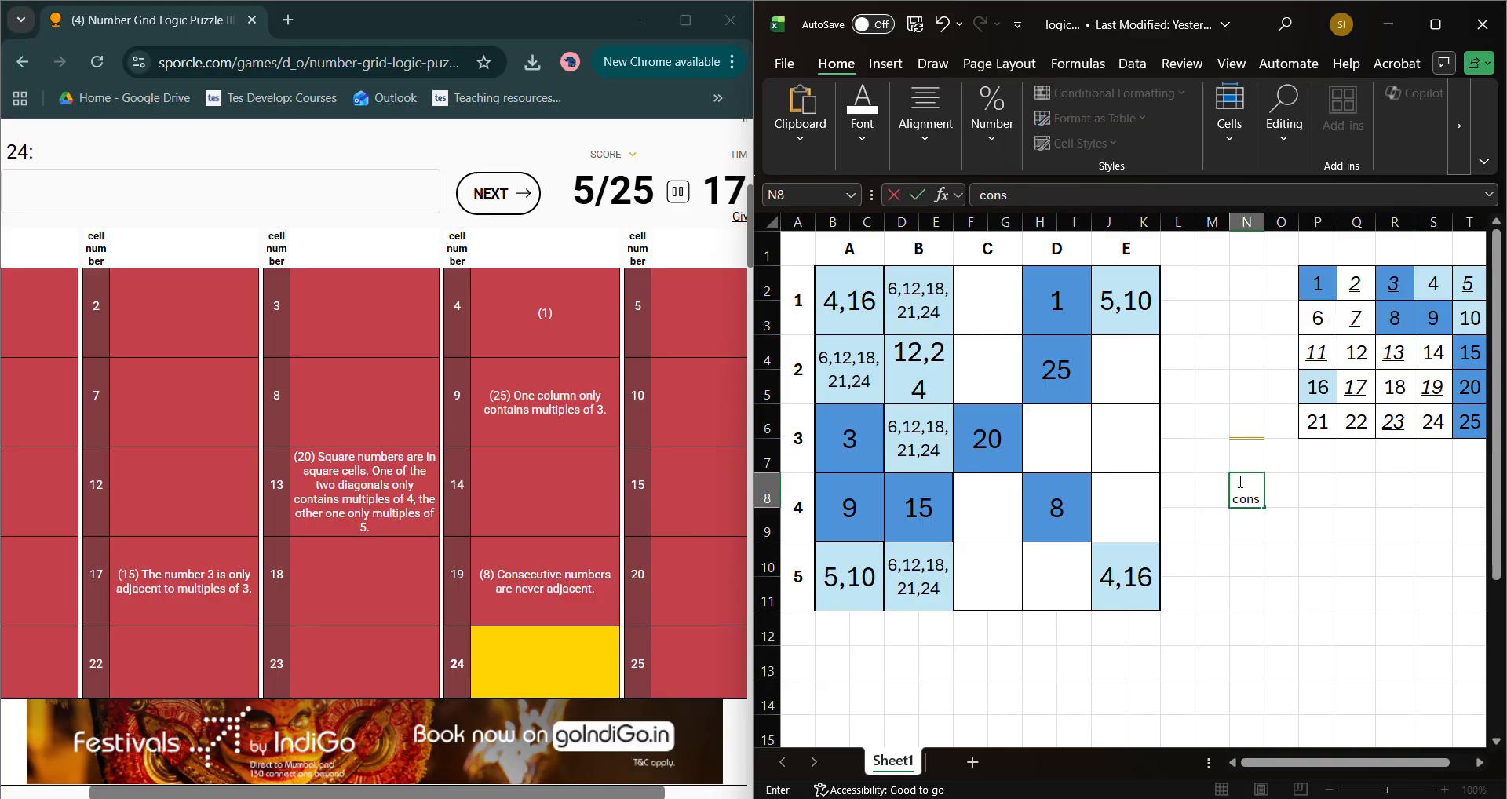
type(" never adj")
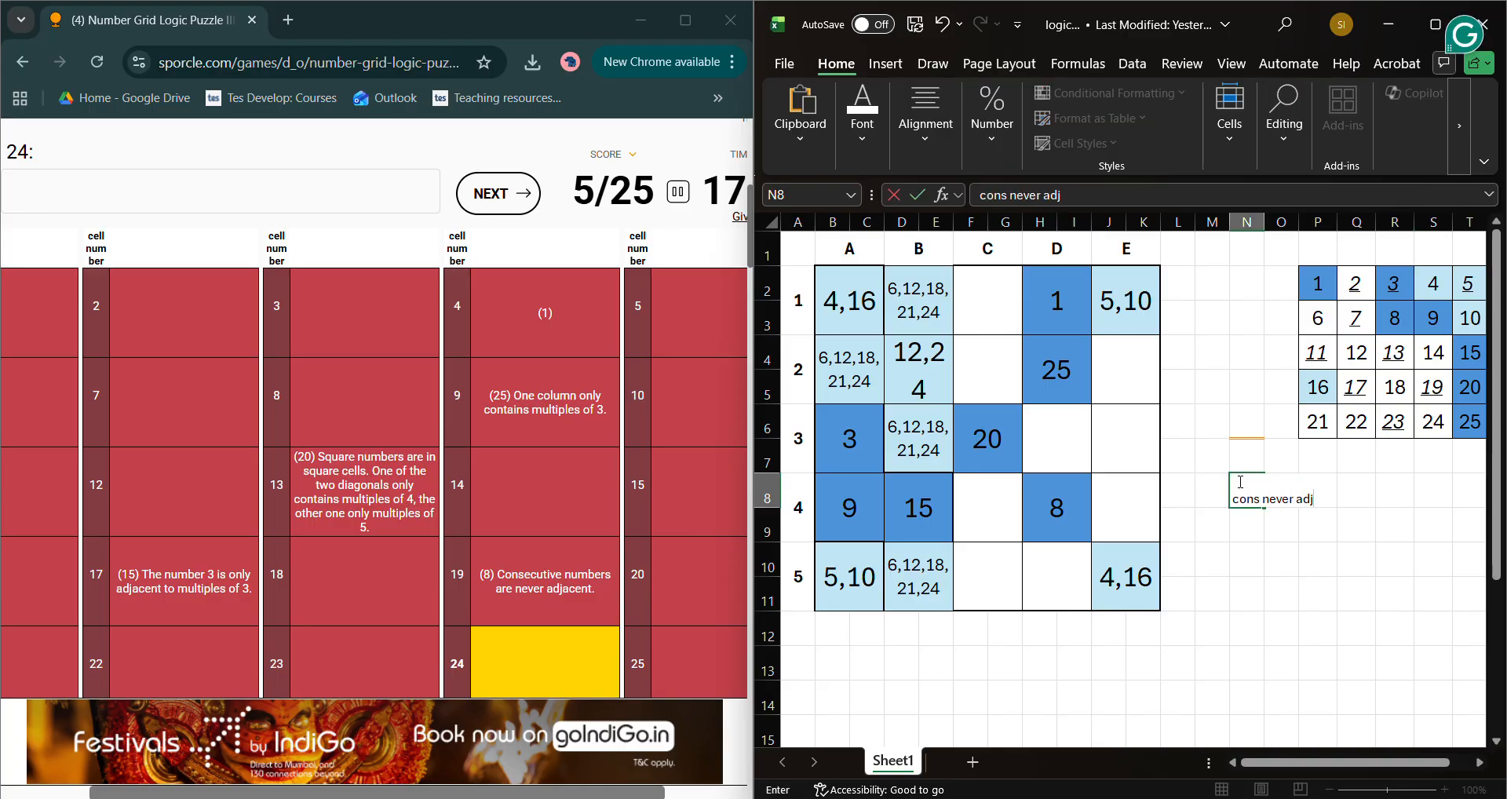
key("Return")
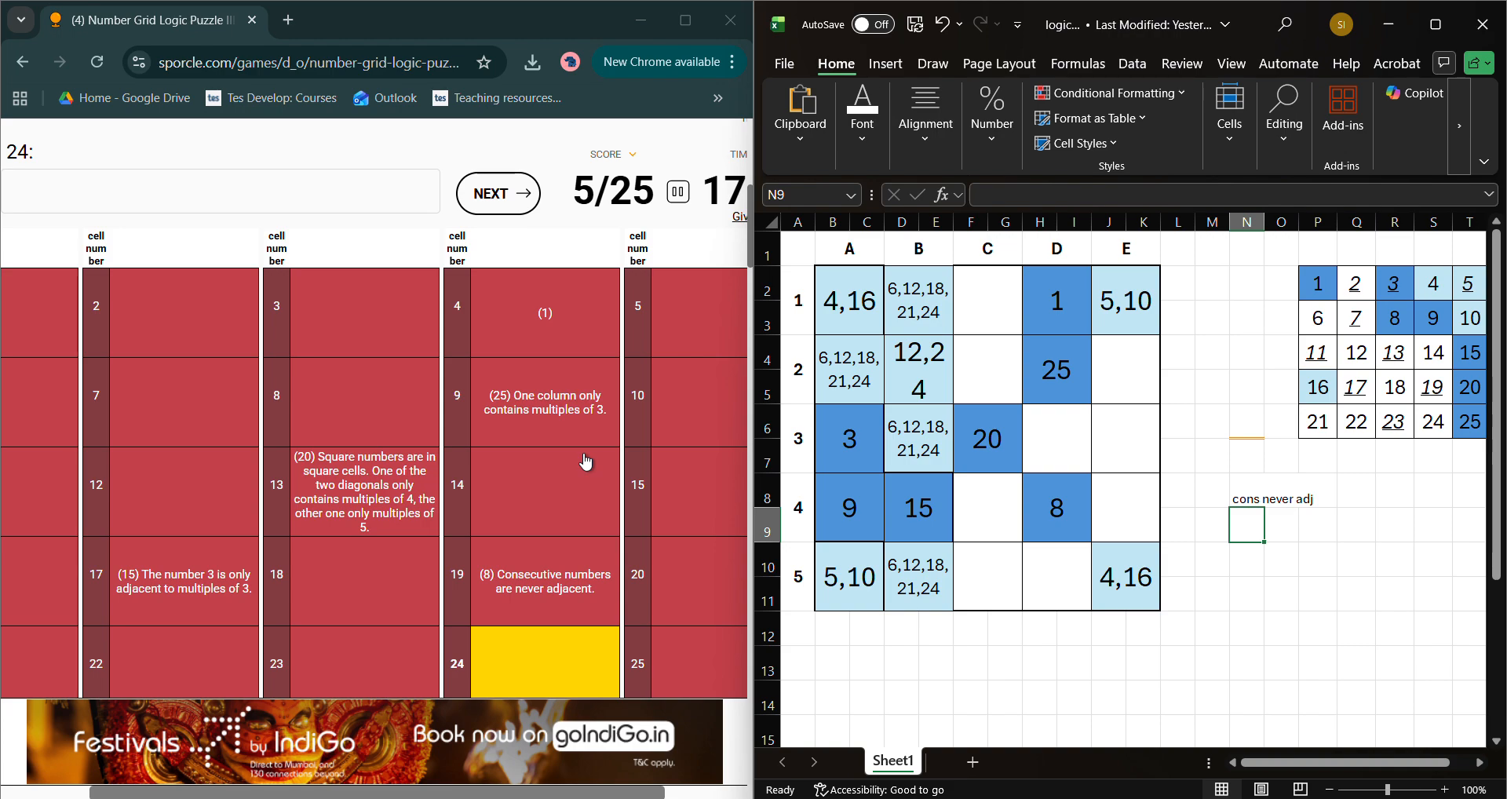
- Answer quiz cell 16 with 9 and quiz cell 11 with 3
scroll(586, 462, "down", 1)
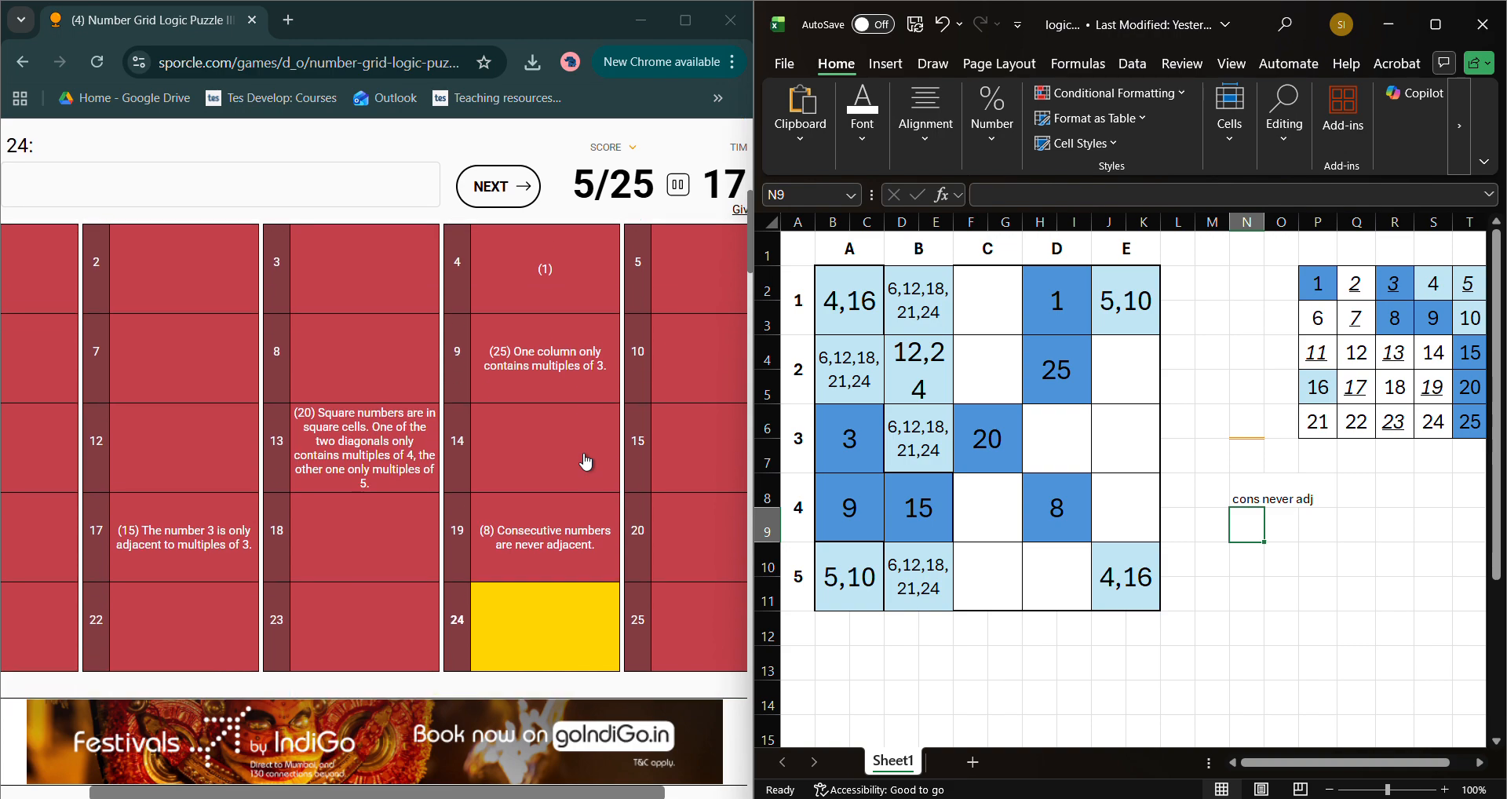
scroll(585, 462, "left", 3)
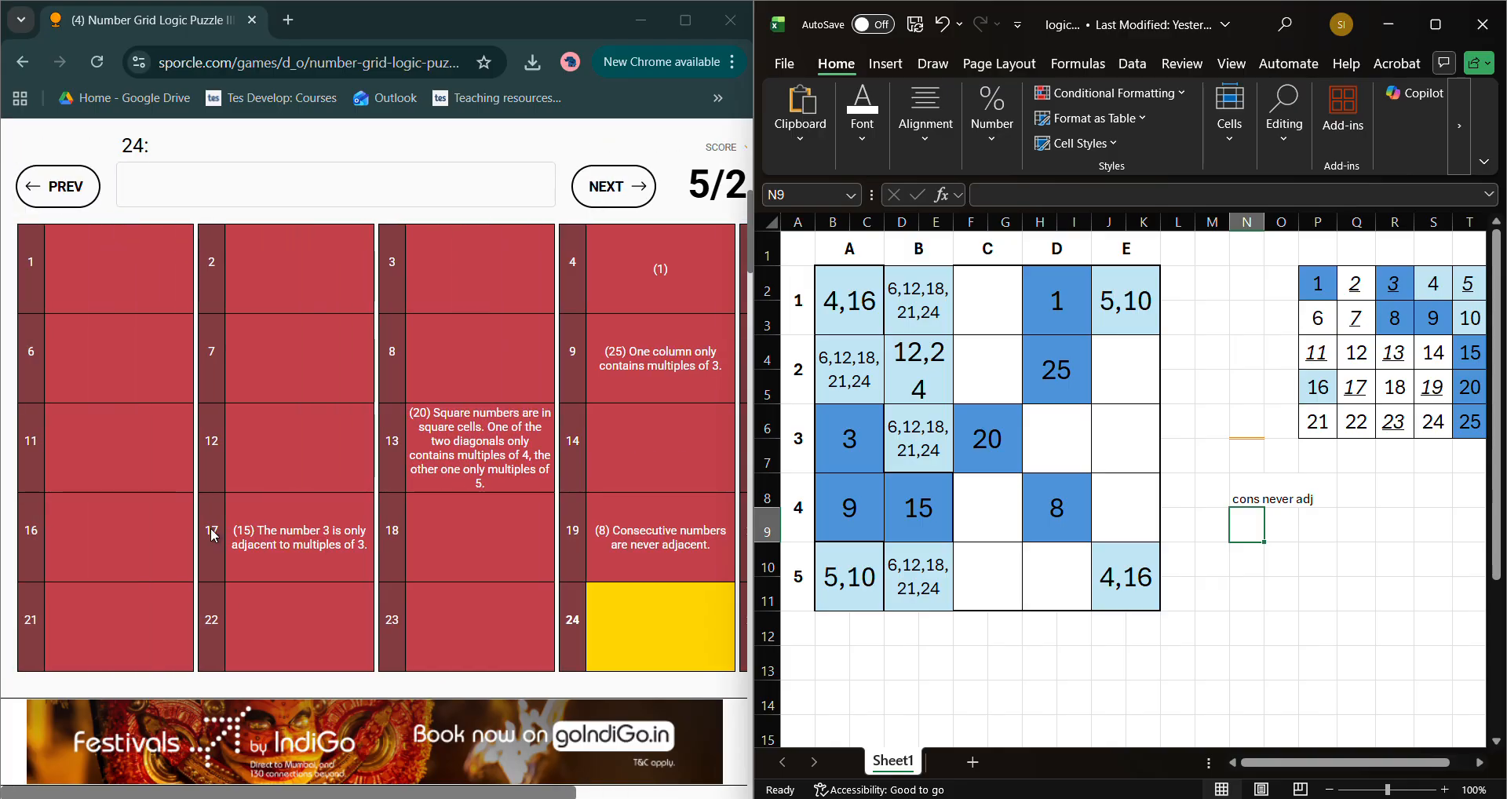
left_click(159, 534)
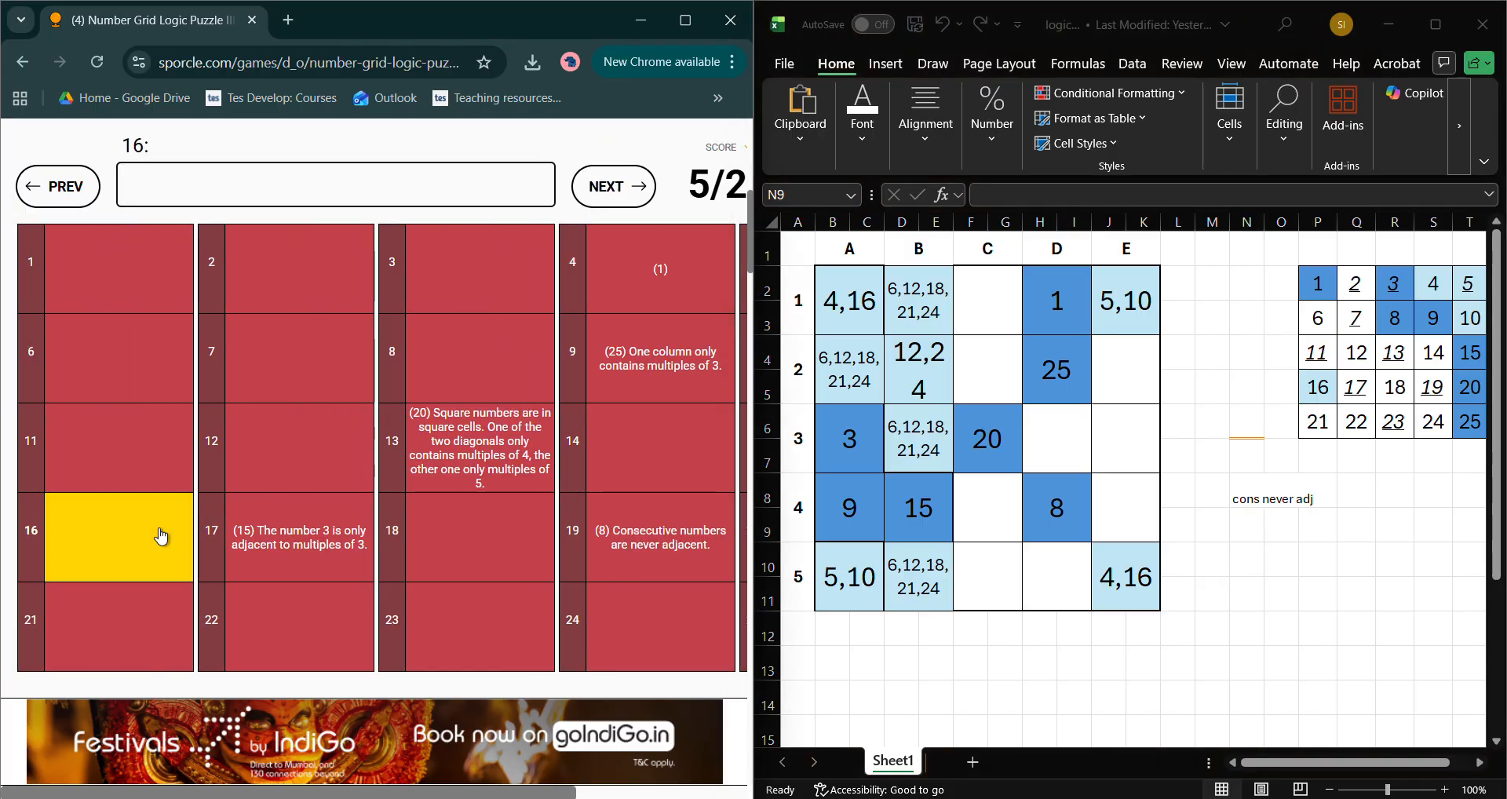
type("9")
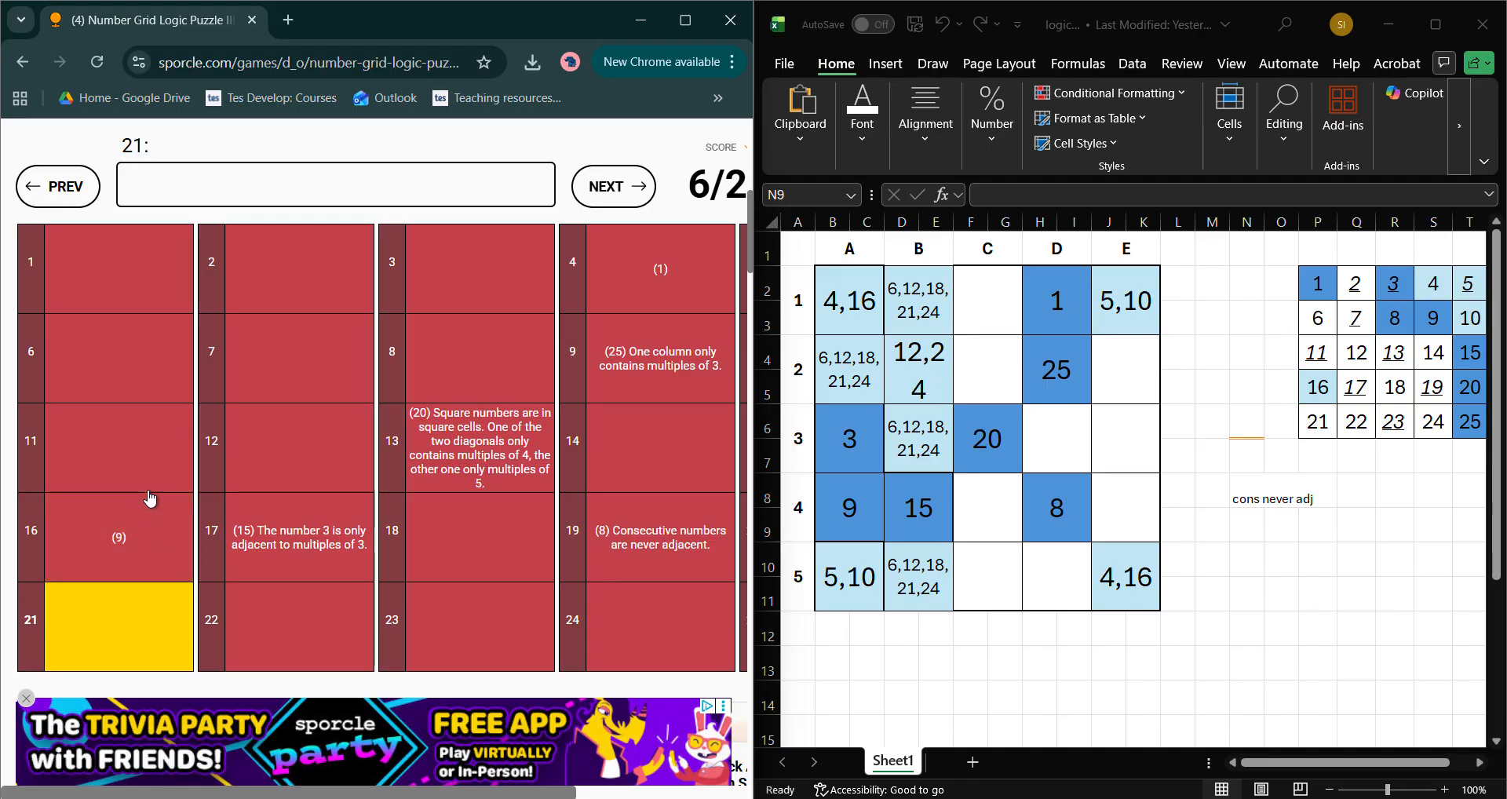
left_click(144, 441)
type("3")
- Pause the quiz and maximize the workbook window
scroll(608, 302, "right", 2)
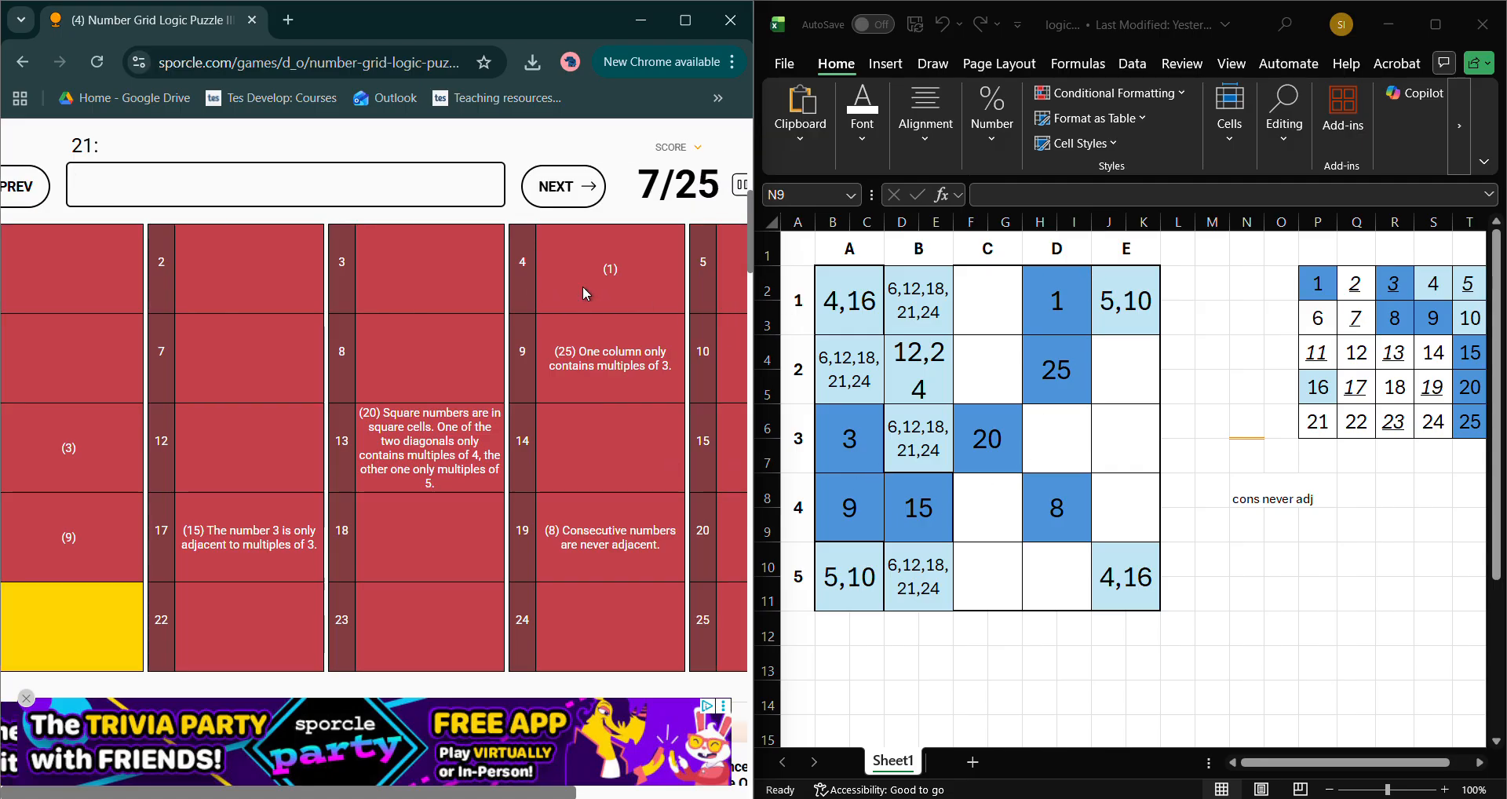
left_click(674, 185)
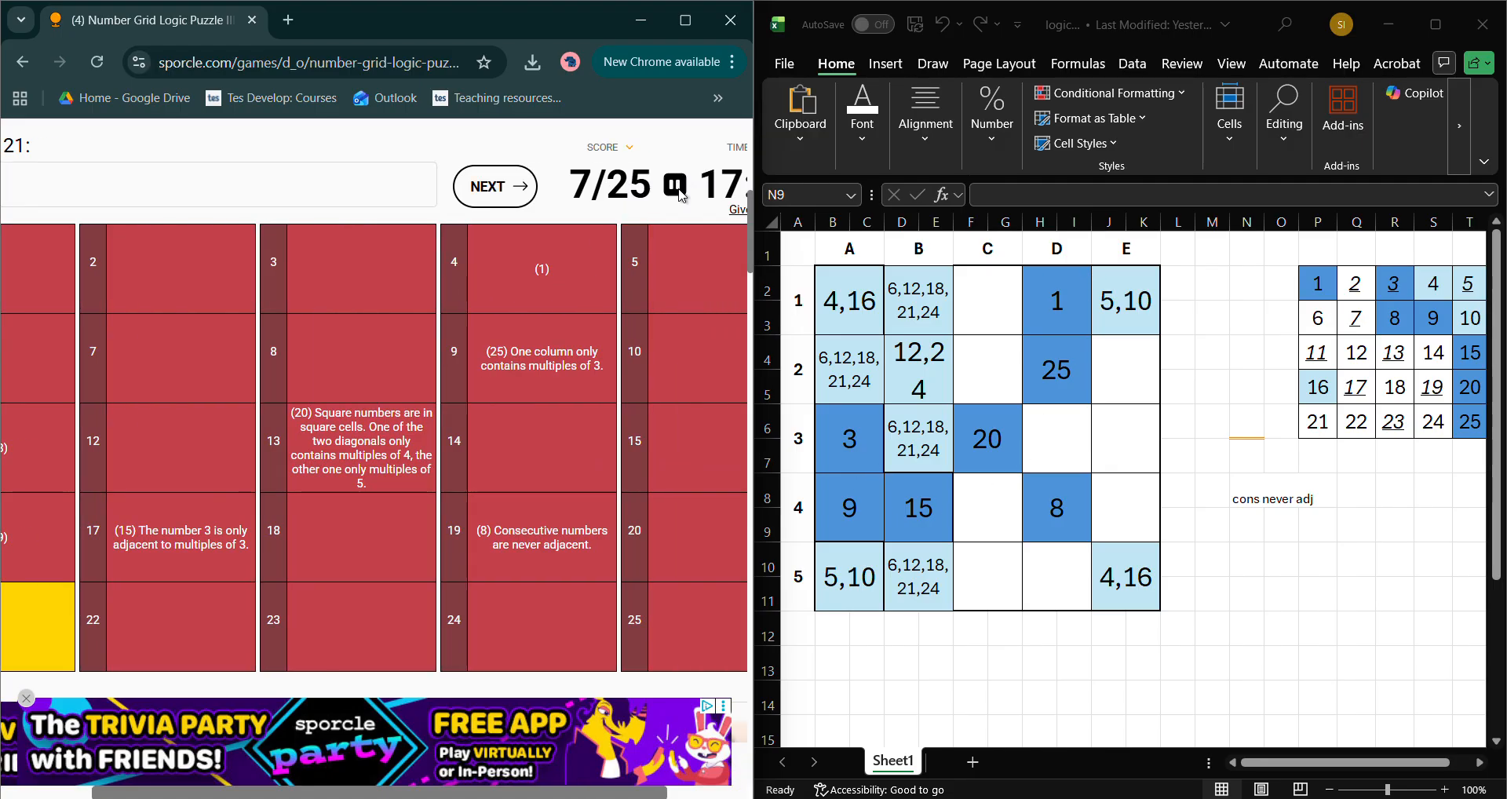
left_click(1436, 21)
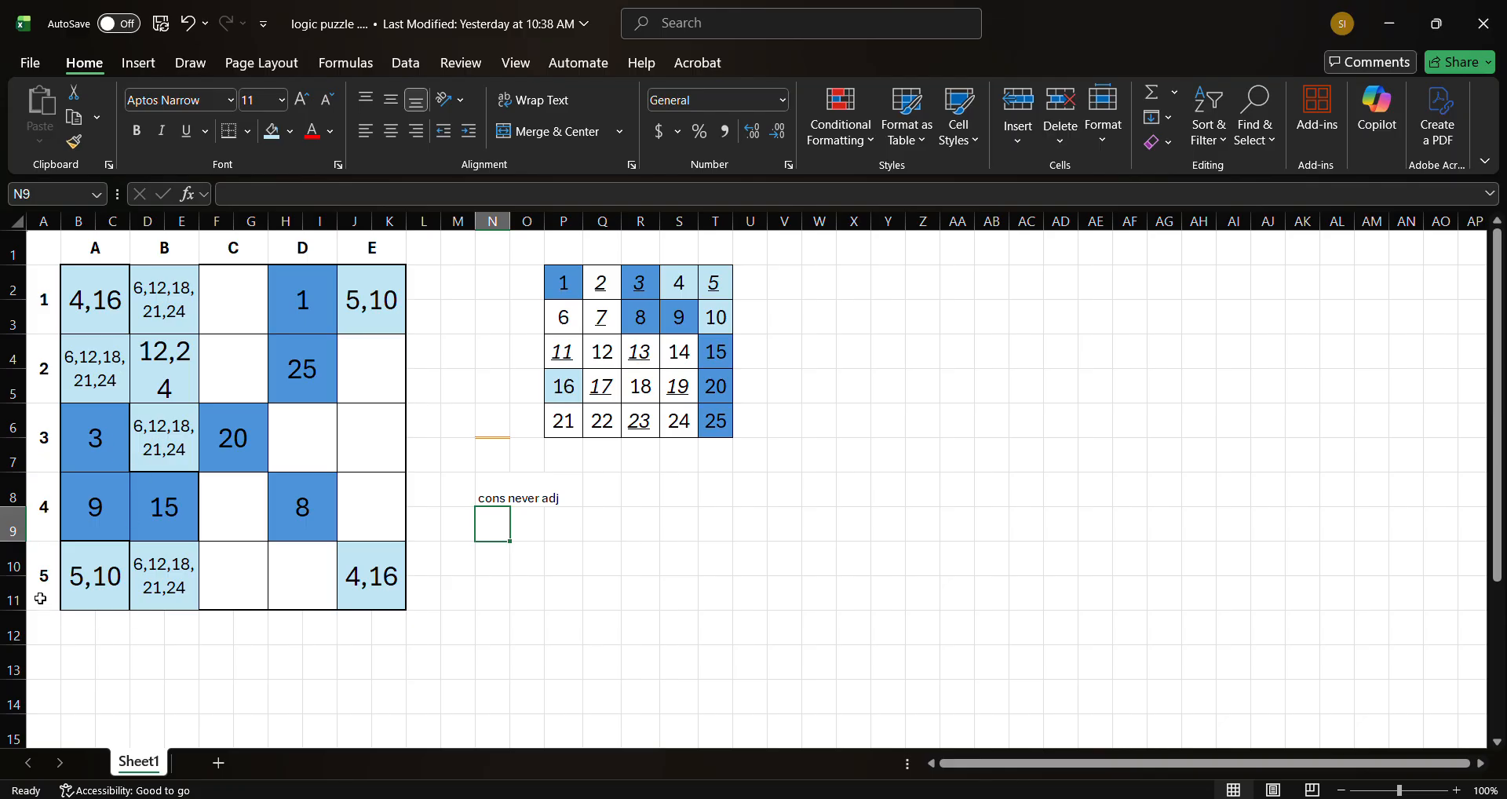
- Reduce the candidates in puzzle cell B10 to 5 and enter 10 as the answer in J2
left_click(93, 572)
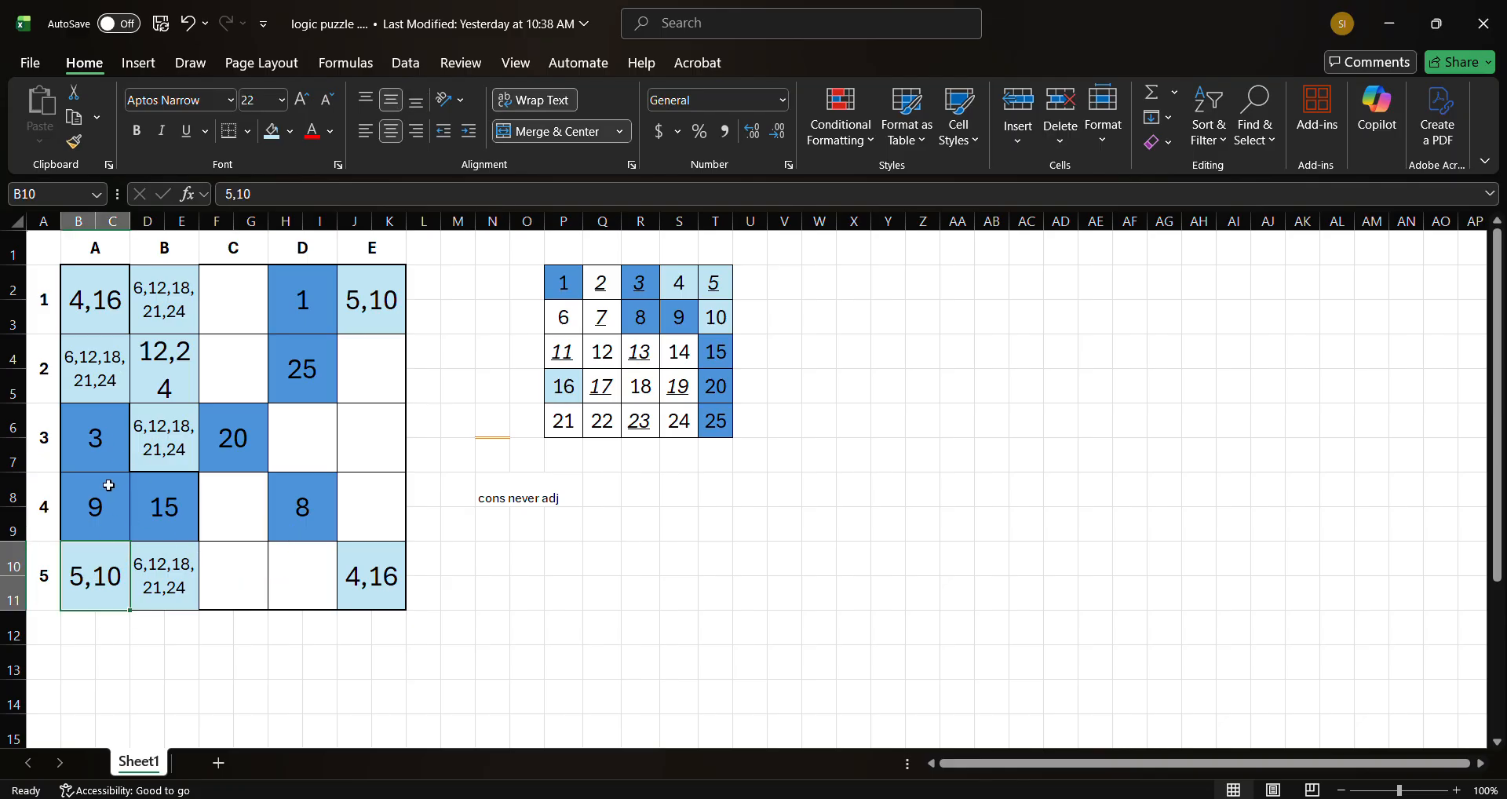
double_click(102, 593)
key("BackSpace")
key("BackSpace")
key("BackSpace")
key("Return")
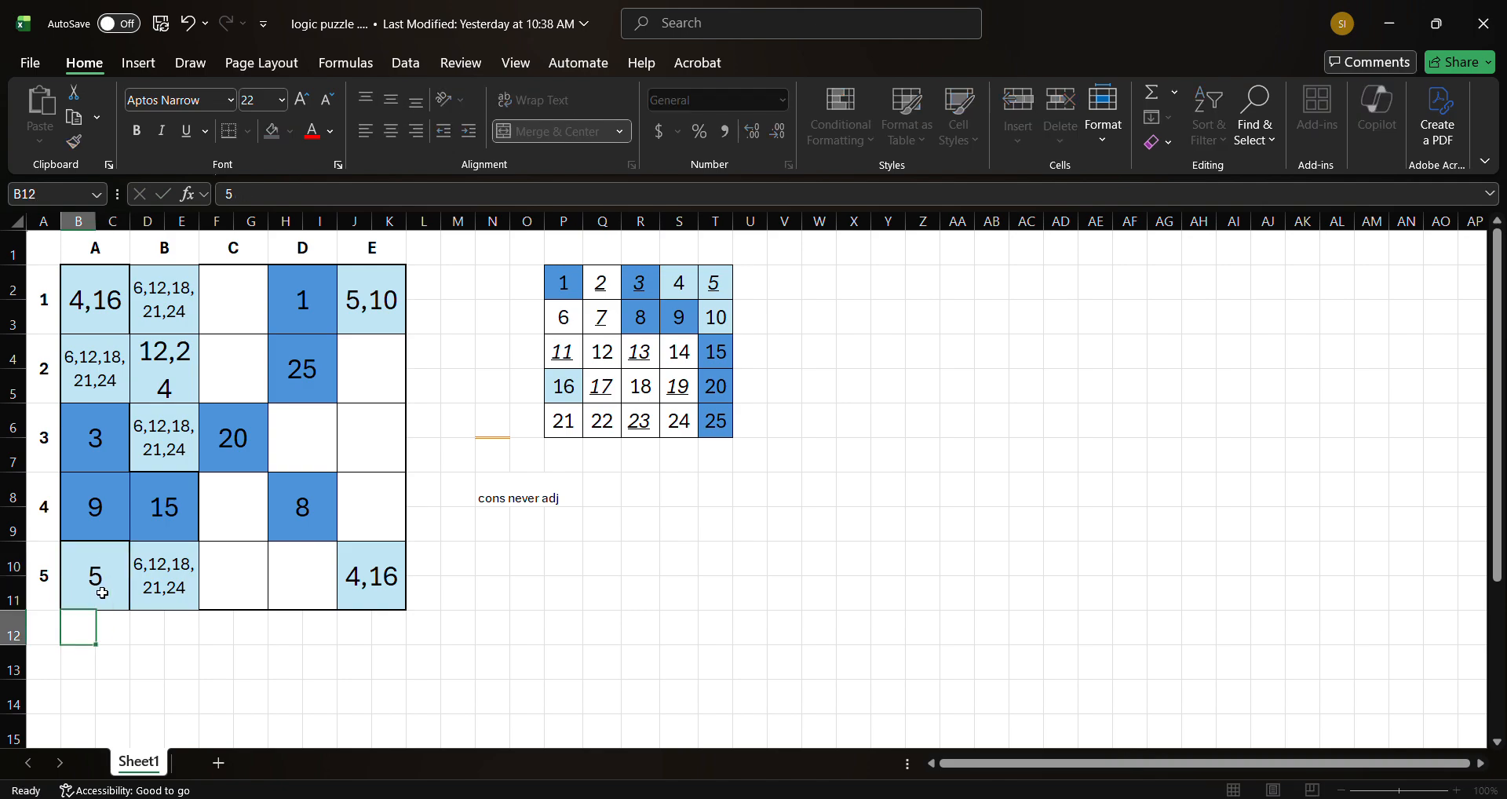
left_click(382, 309)
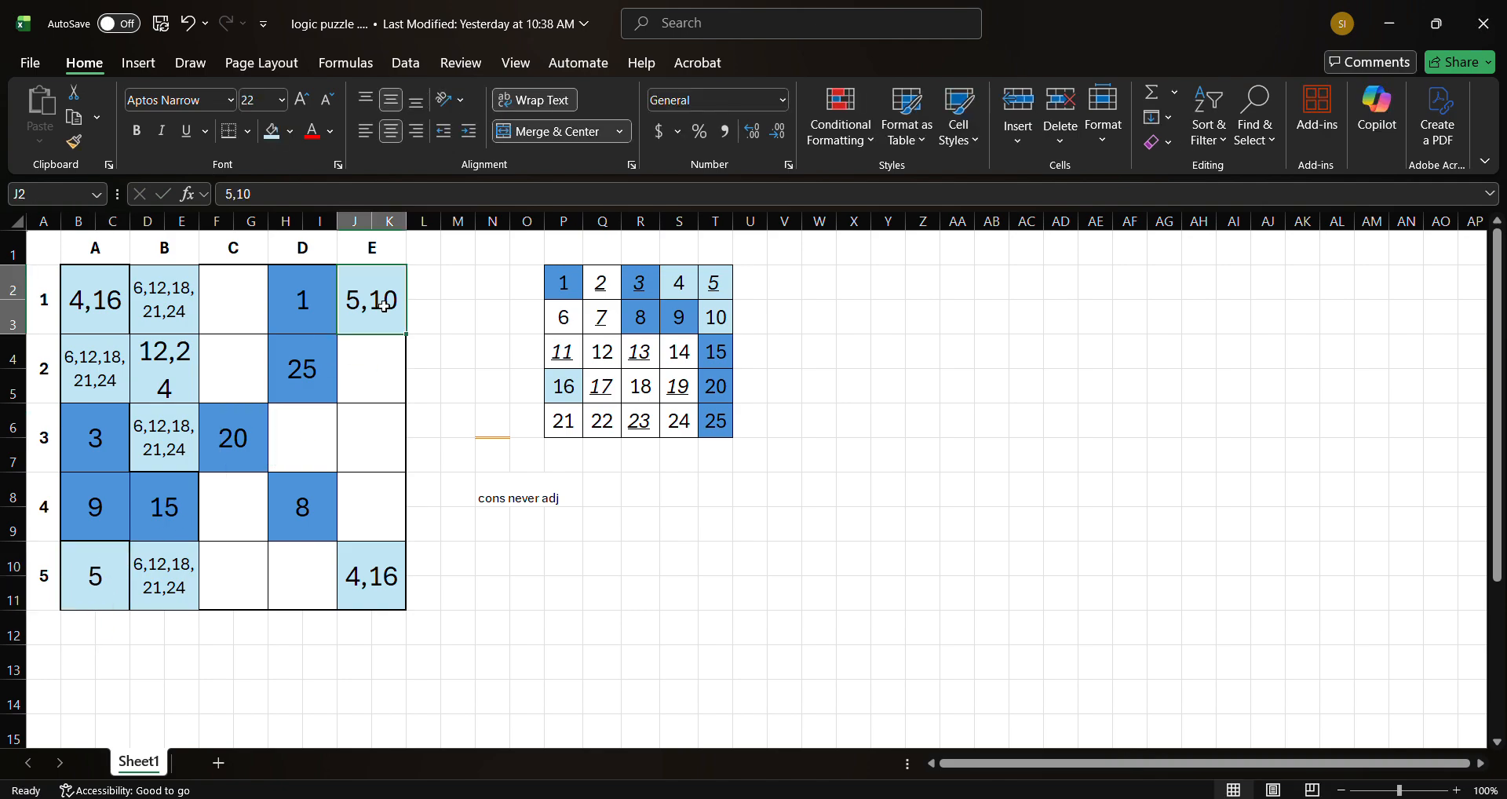
type("10")
key("Return")
- Fill puzzle cells J2 and B10 and the tracker's 5 and 10 with the darker blue used for solved numbers
key("Up")
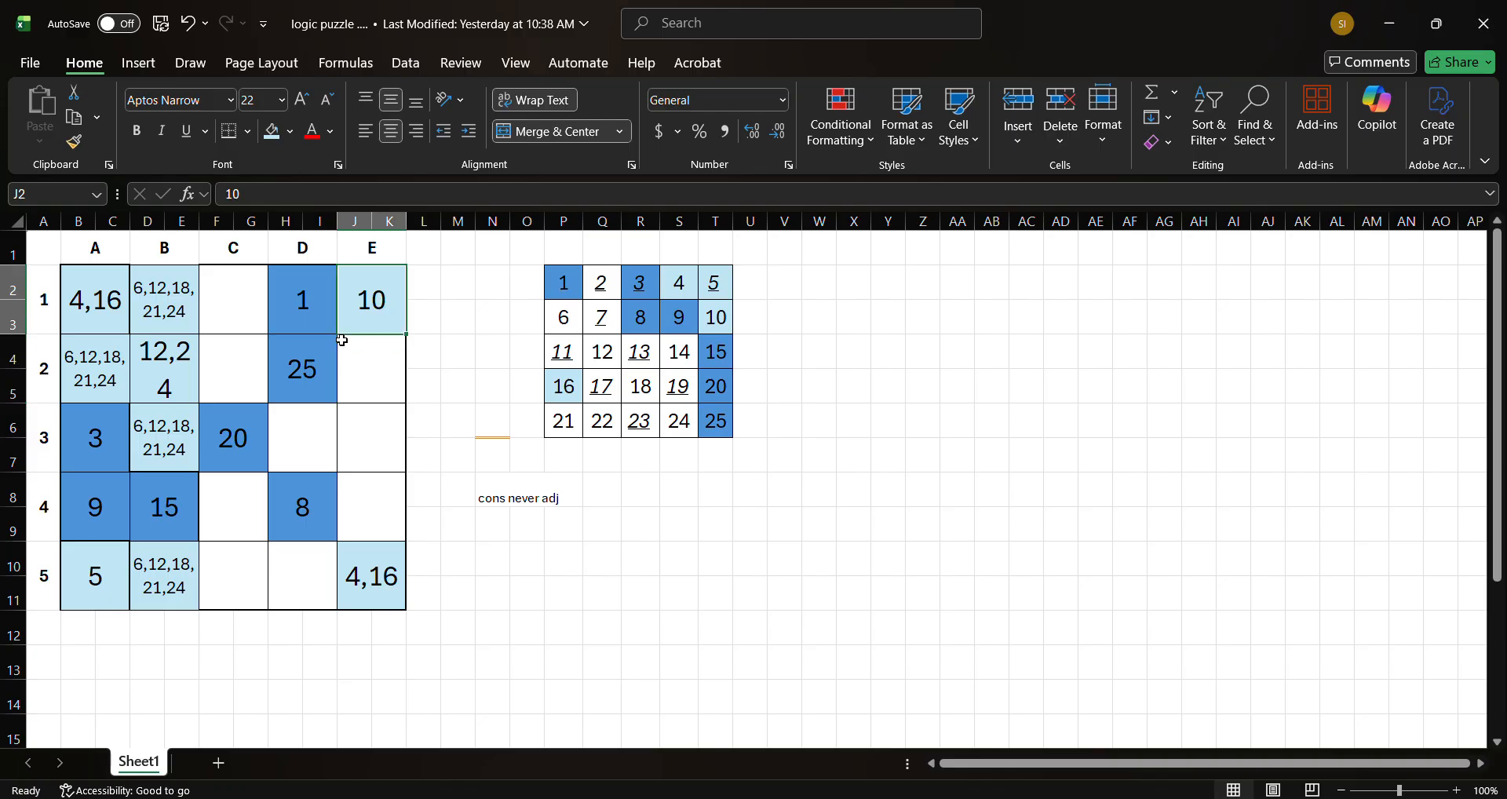
left_click(126, 564, "ctrl")
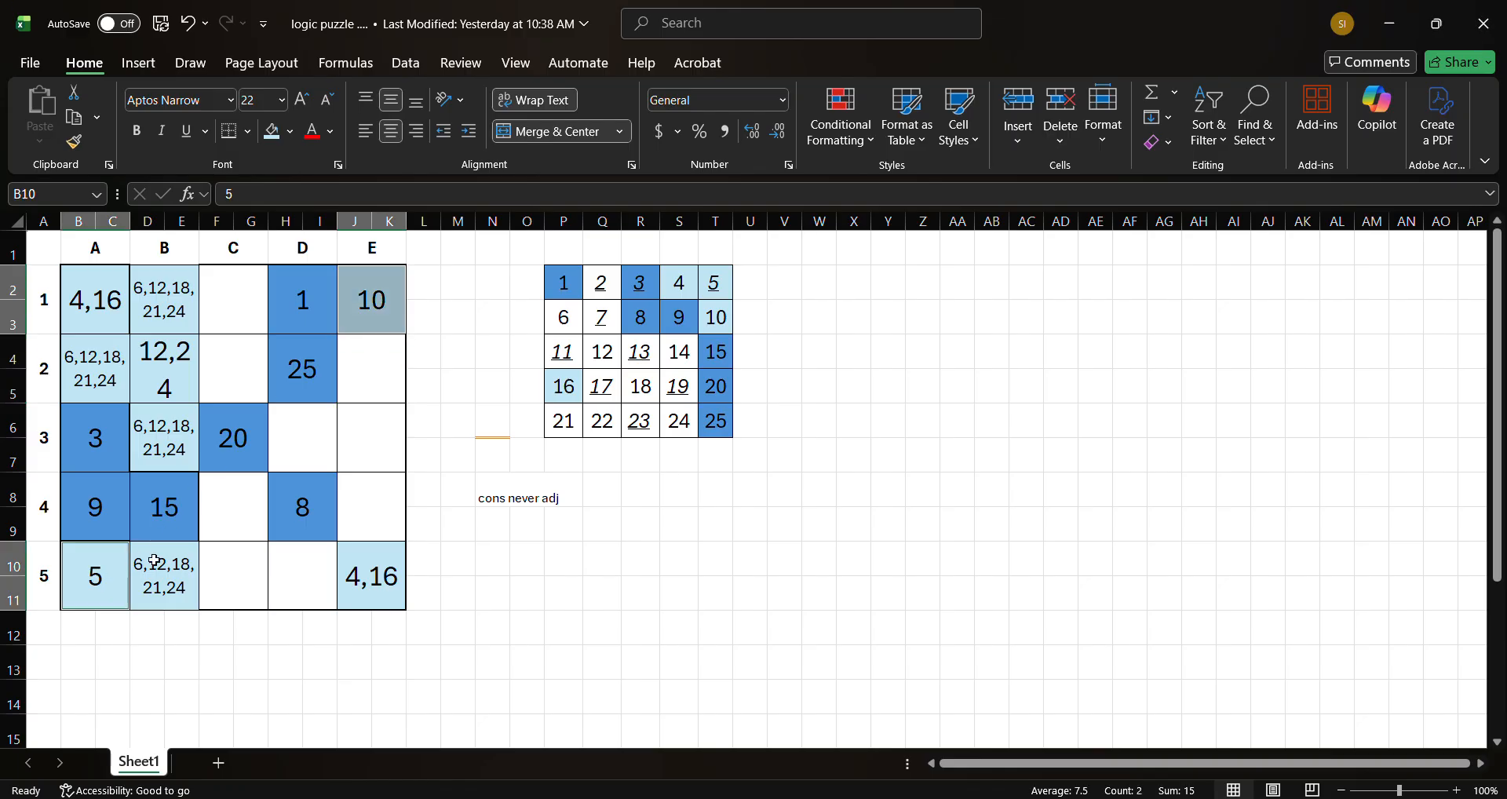
left_click(707, 301, "ctrl")
left_click(715, 295, "ctrl")
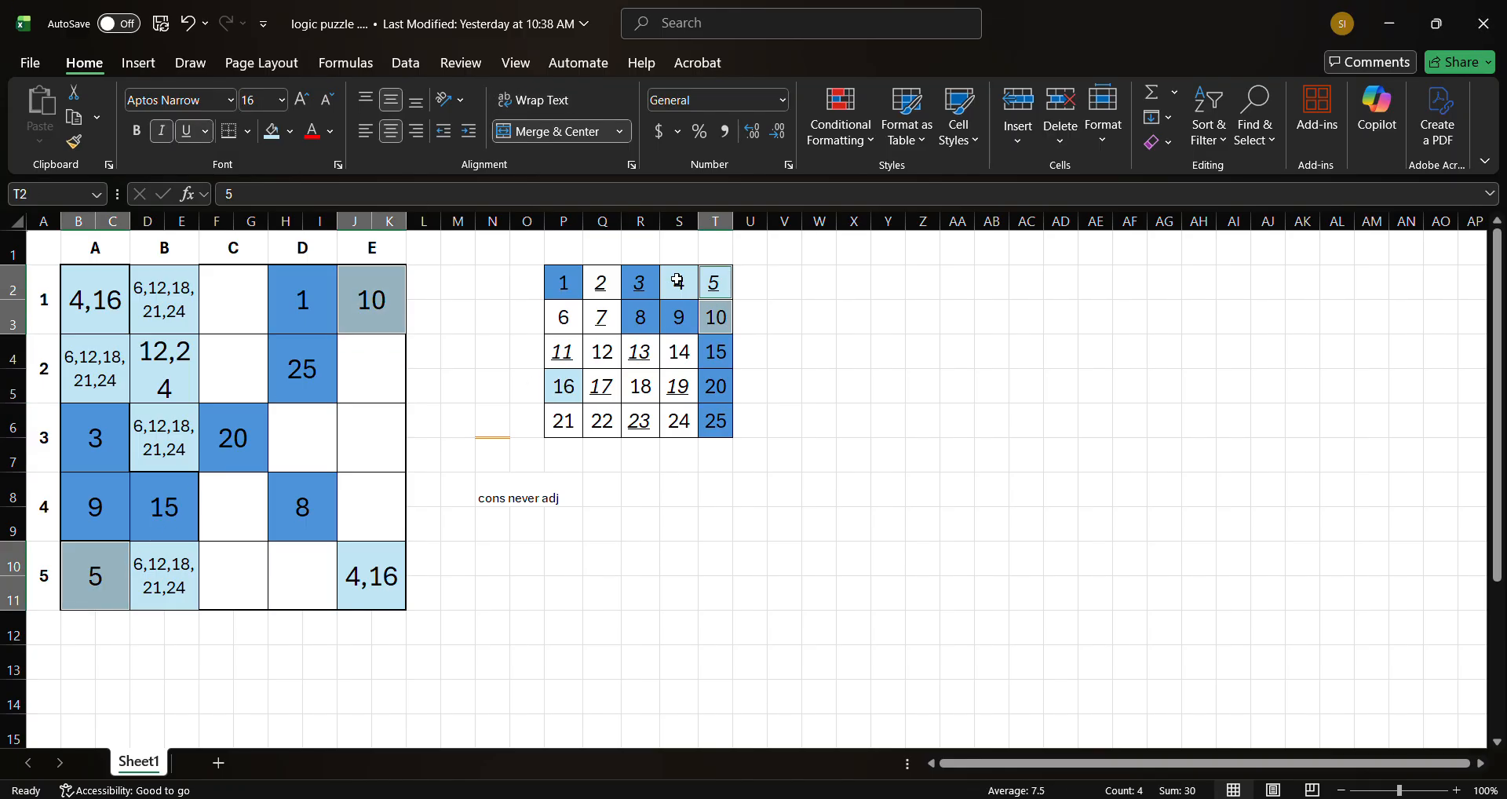
left_click(290, 133)
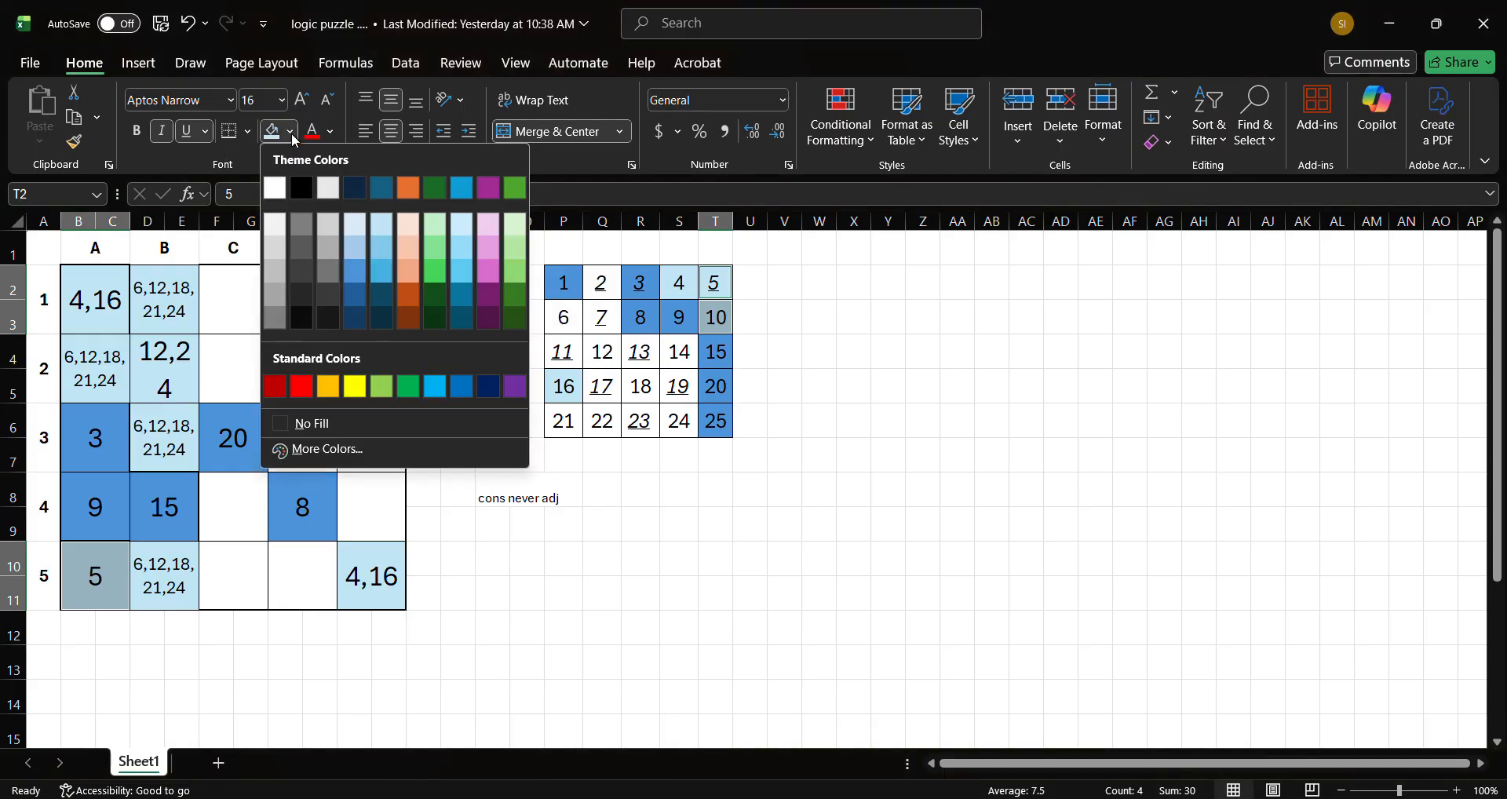
left_click(356, 275)
left_click(344, 322)
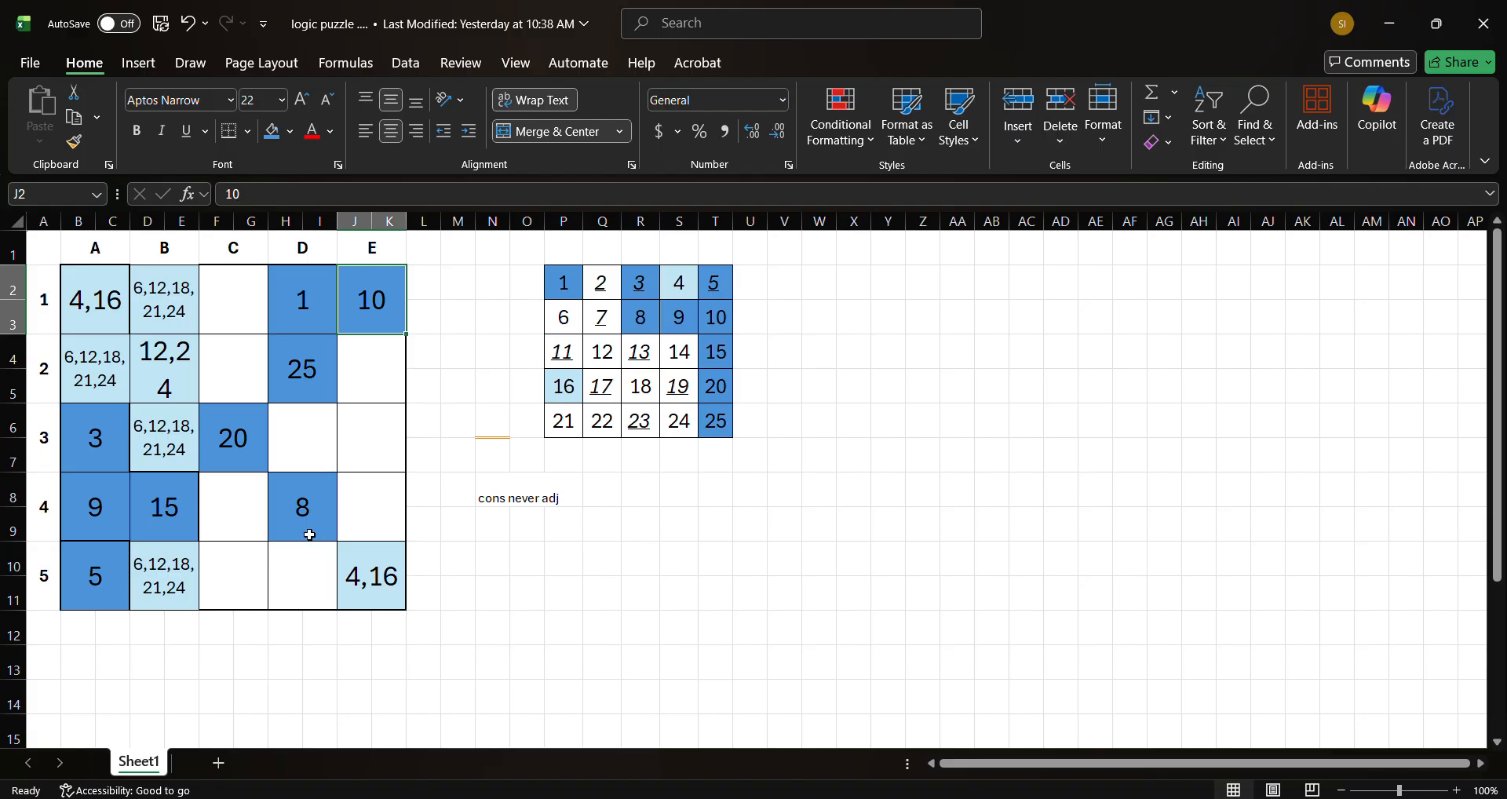
left_click(263, 640)
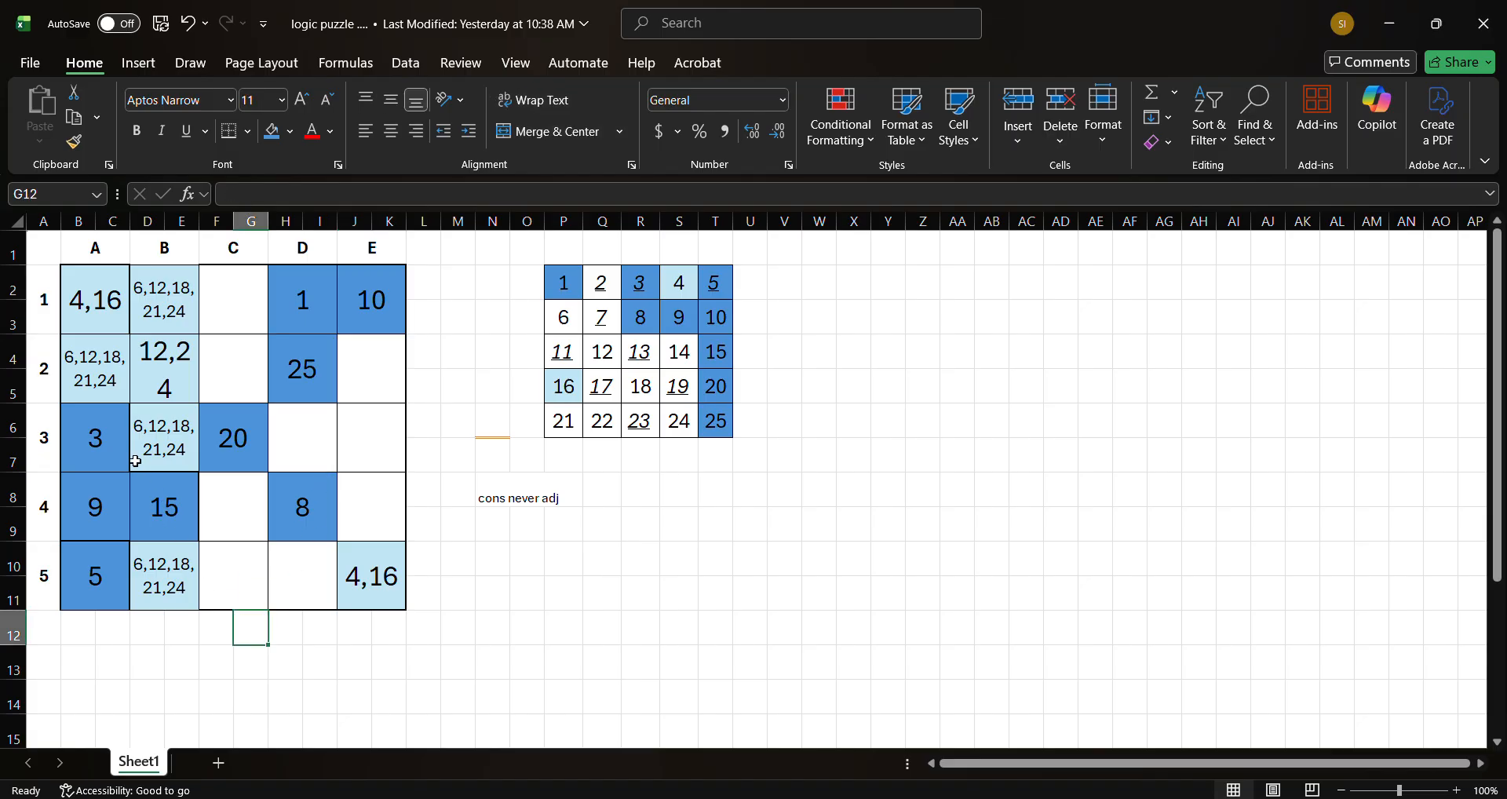
- Reduce the font size of puzzle cell D4 so its candidates 12,24 fit on one line
left_click(114, 430)
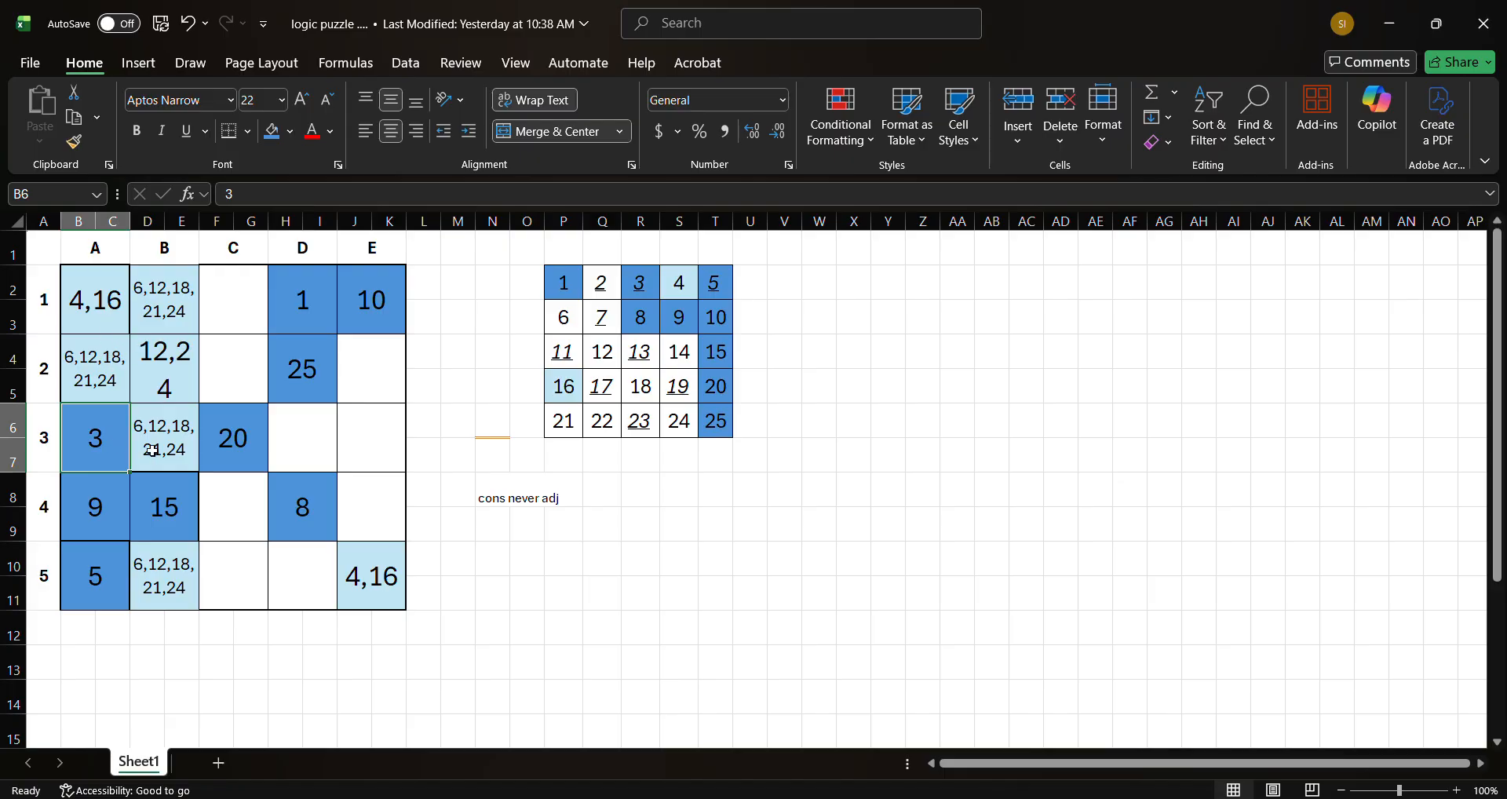
left_click(179, 370)
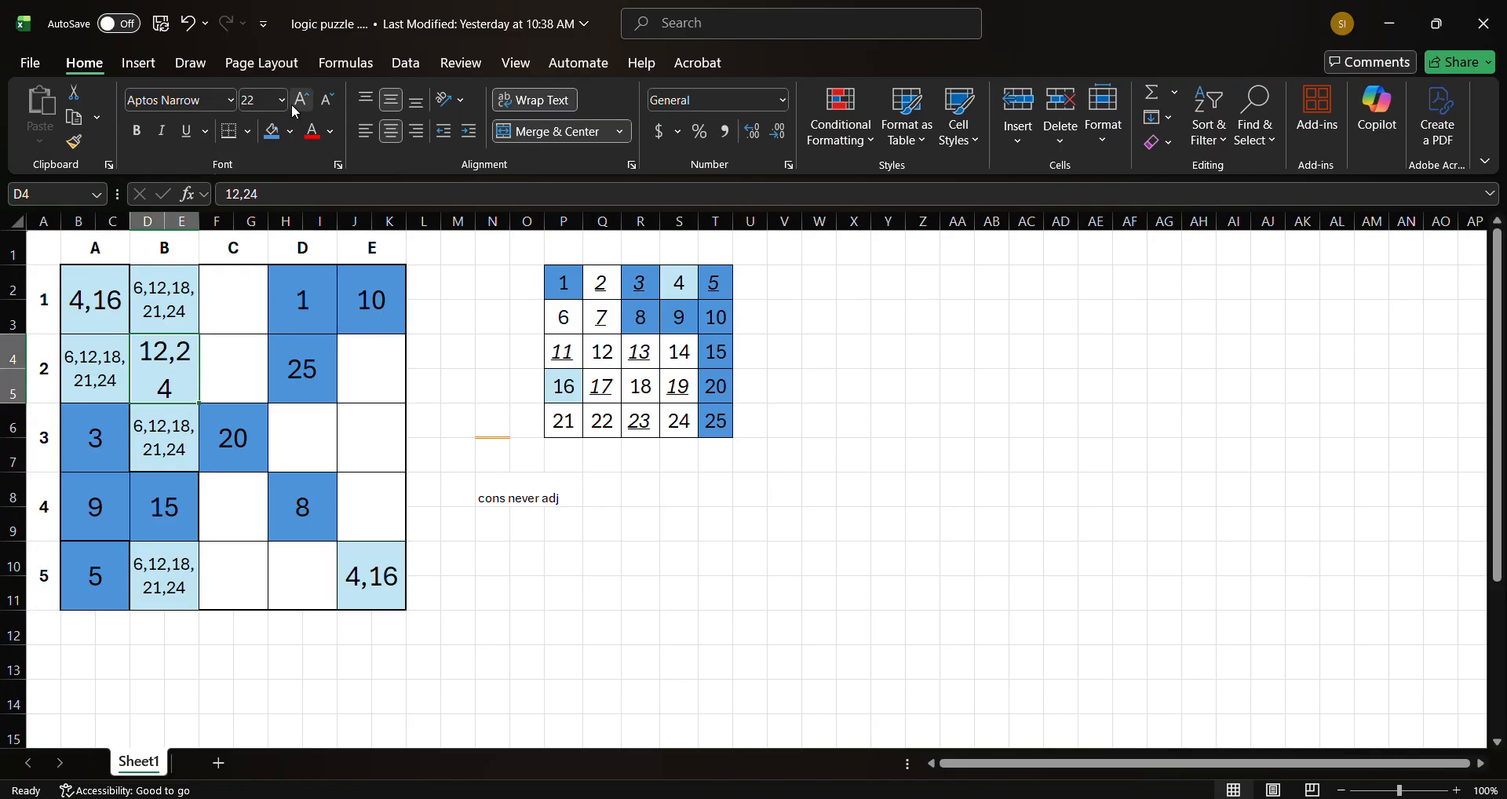
left_click(327, 100)
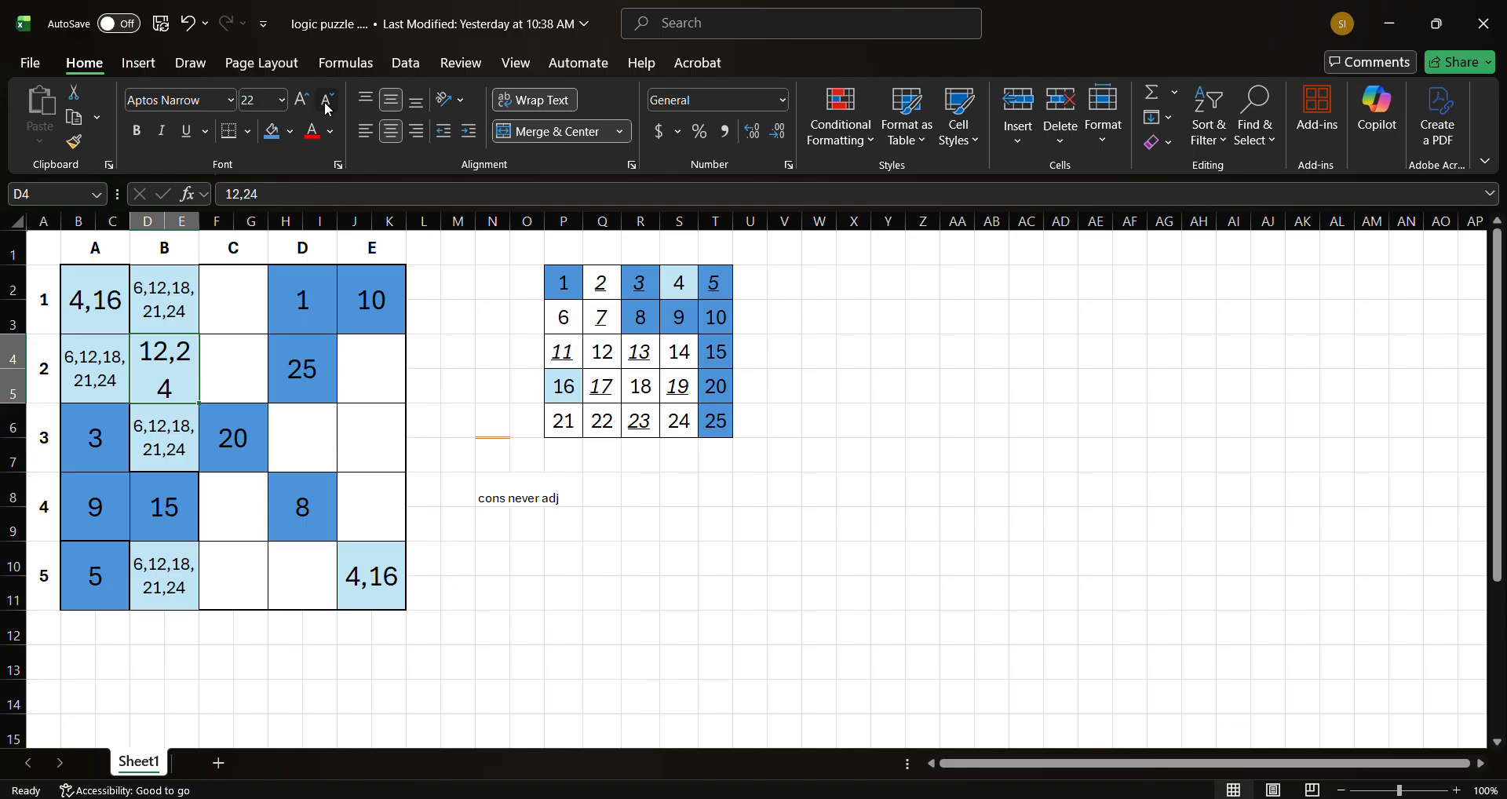
- Remove 6 from the candidates in puzzle cell D10, leaving 12,18,21,24
left_click(166, 588)
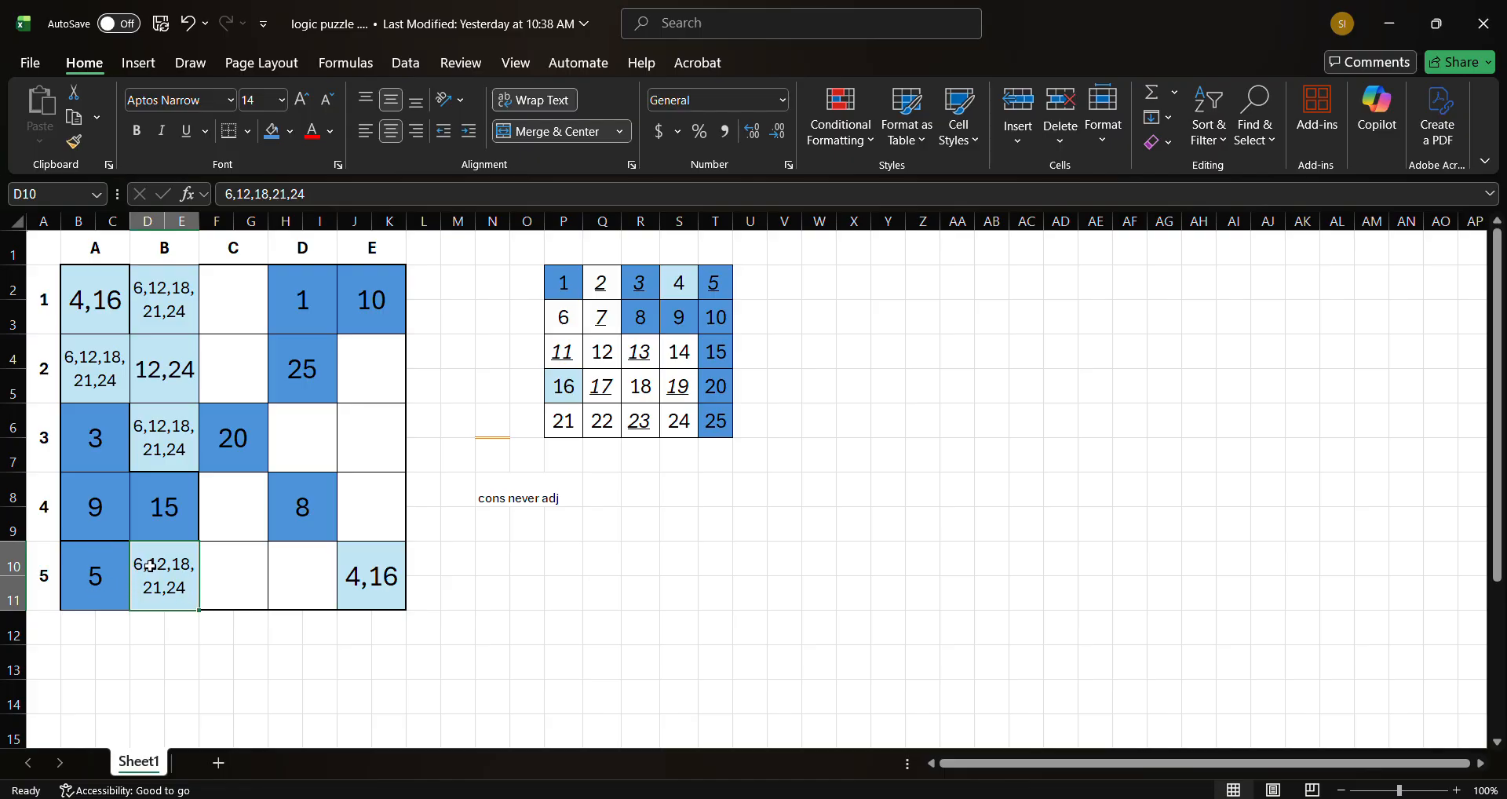
double_click(150, 566)
key("BackSpace")
key("BackSpace")
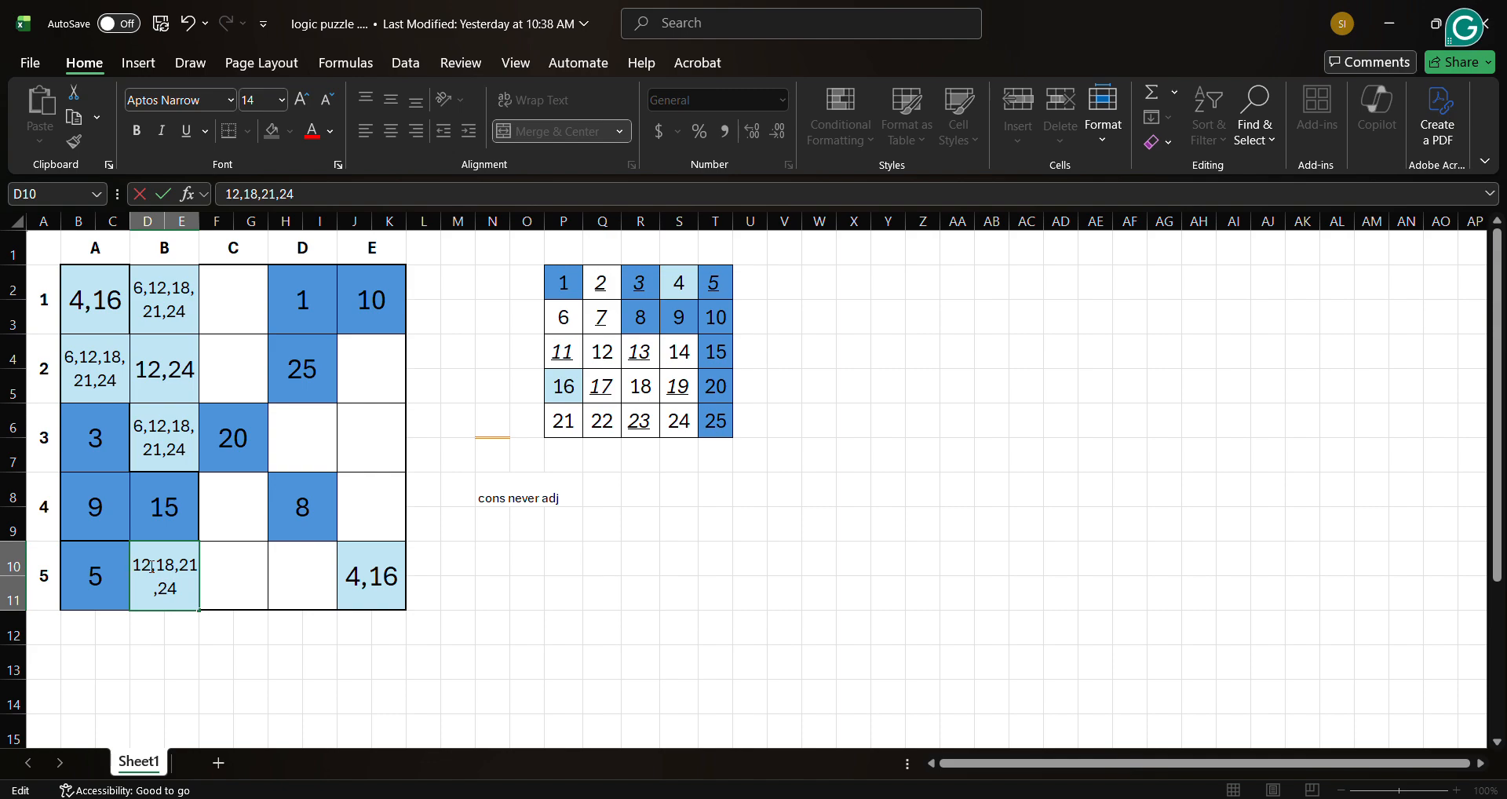
key("Return")
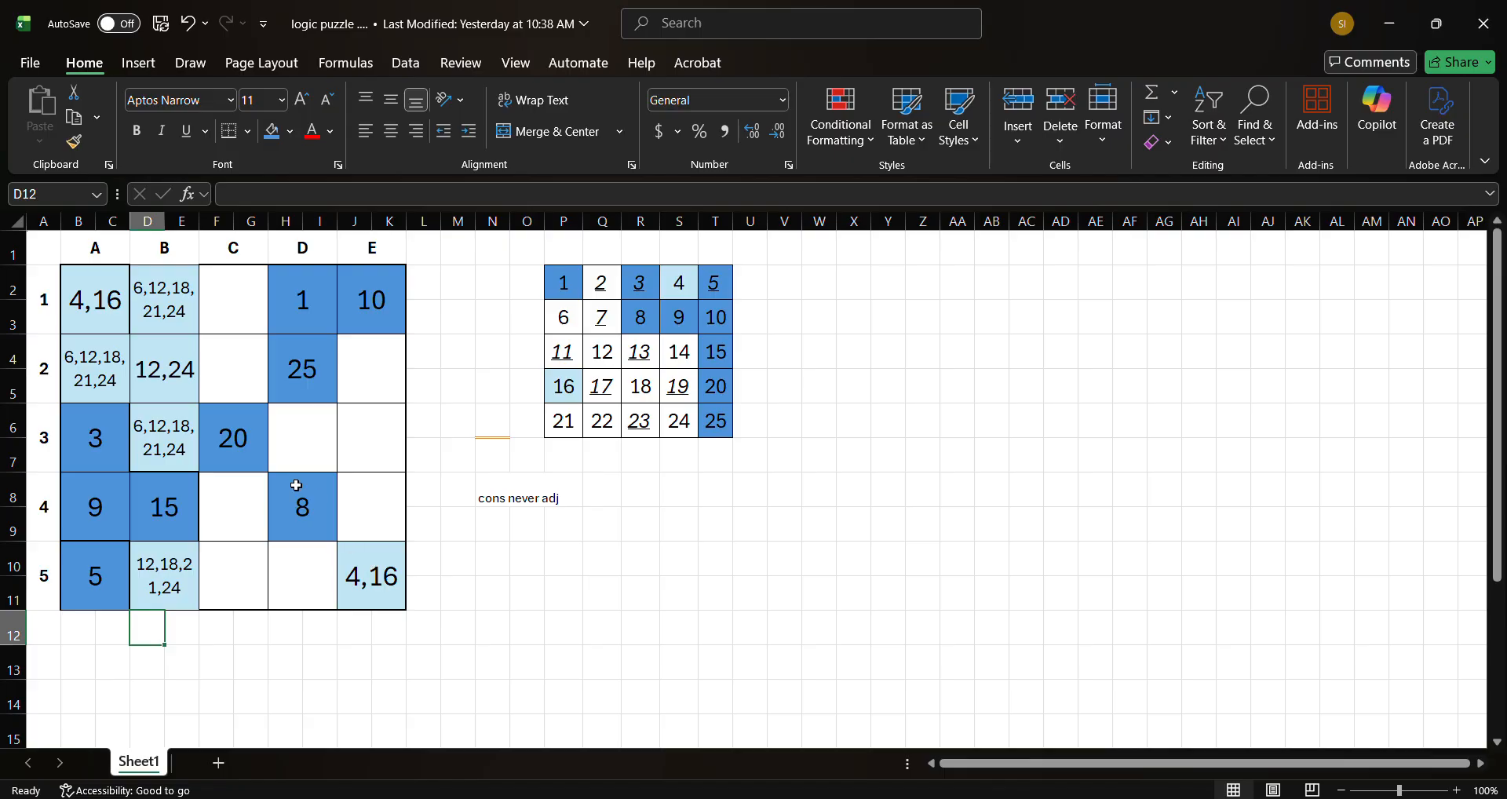
- Remove 21 from the candidates in puzzle cell D6, leaving 6,12,18,24
double_click(170, 449)
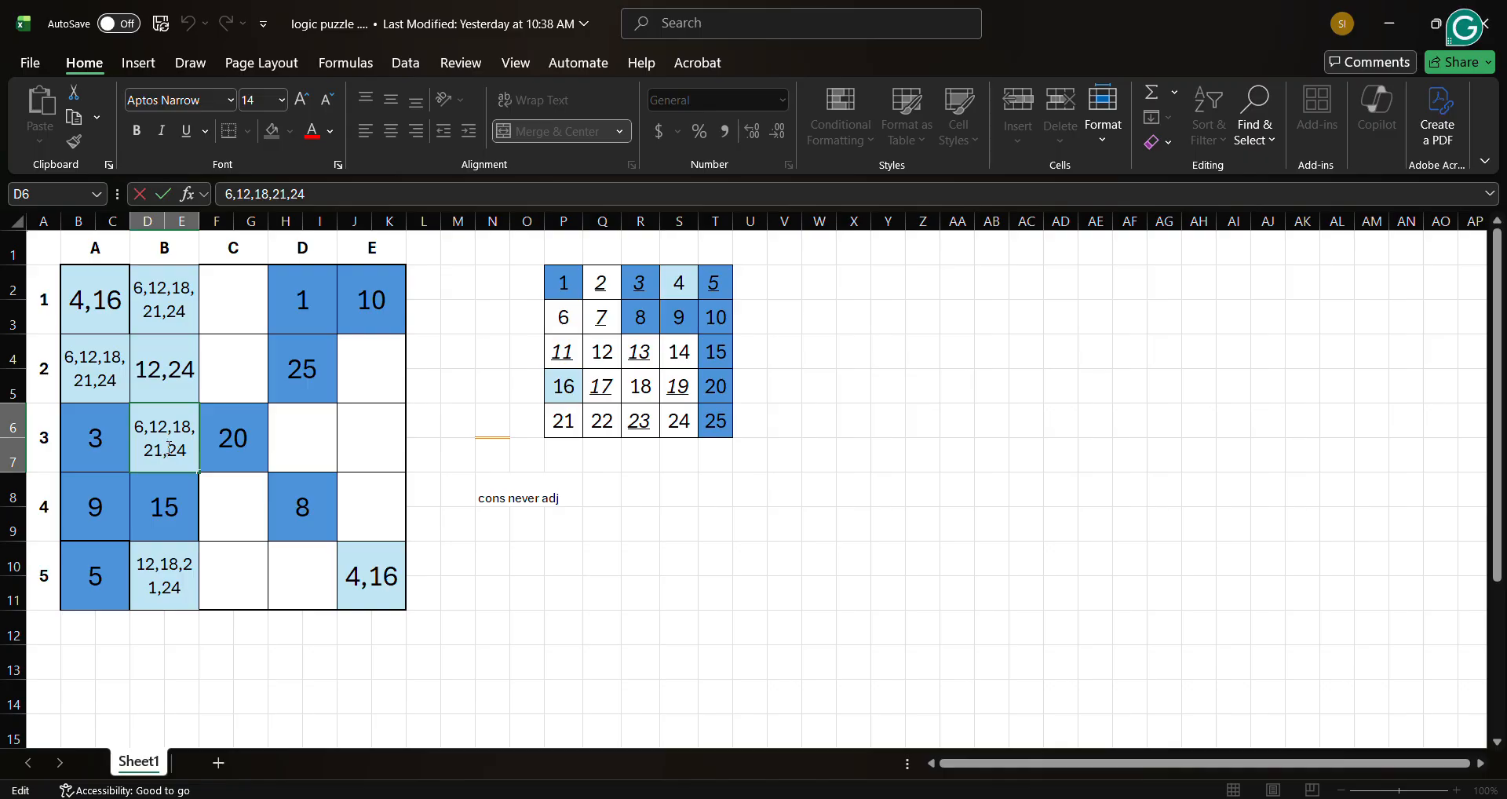
key("BackSpace")
key("BackSpace")
key("BackSpace")
key("Return")
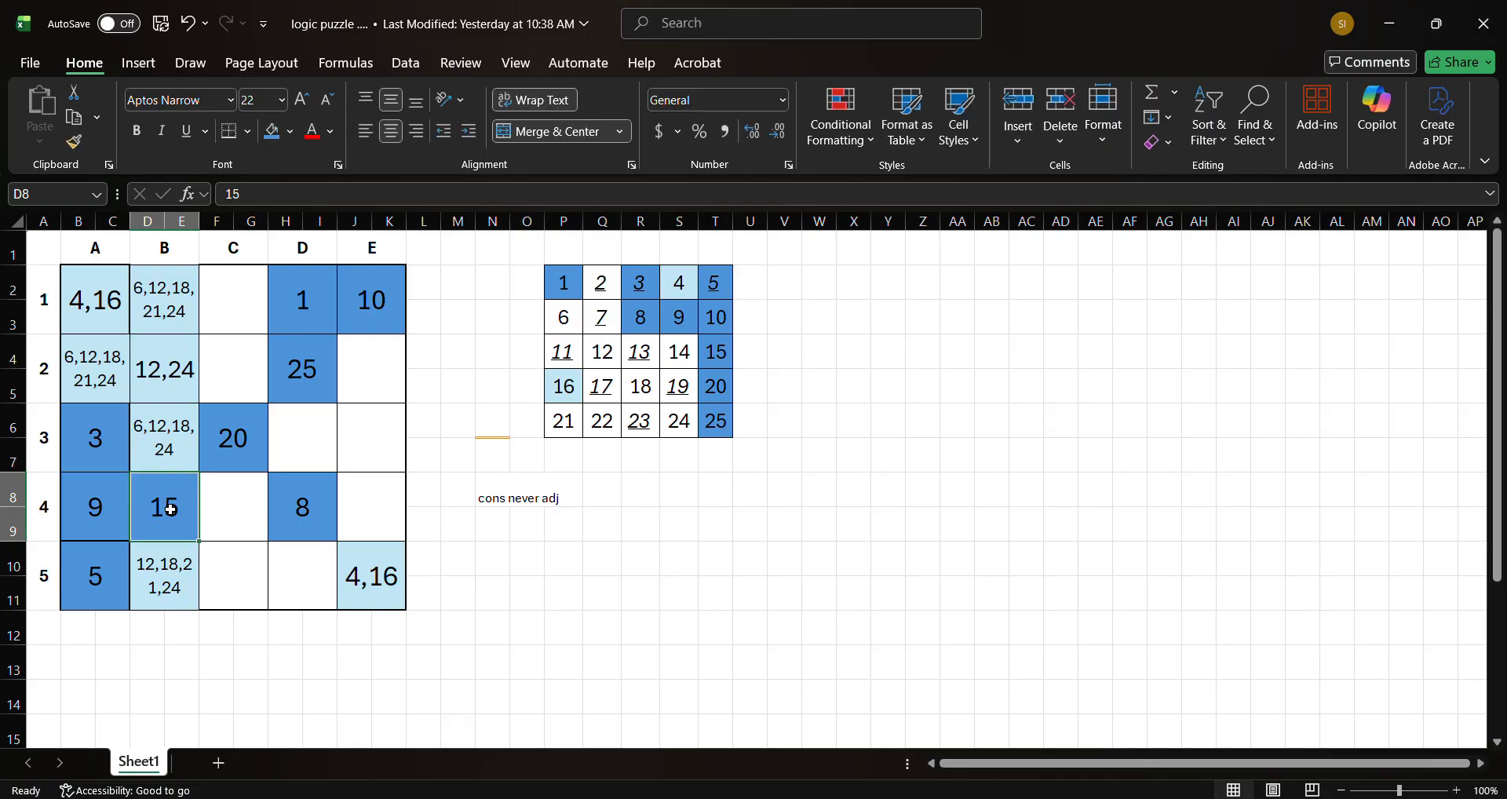
- Place the workbook window beside the browser and resume the paused Sporcle quiz
left_click(231, 577)
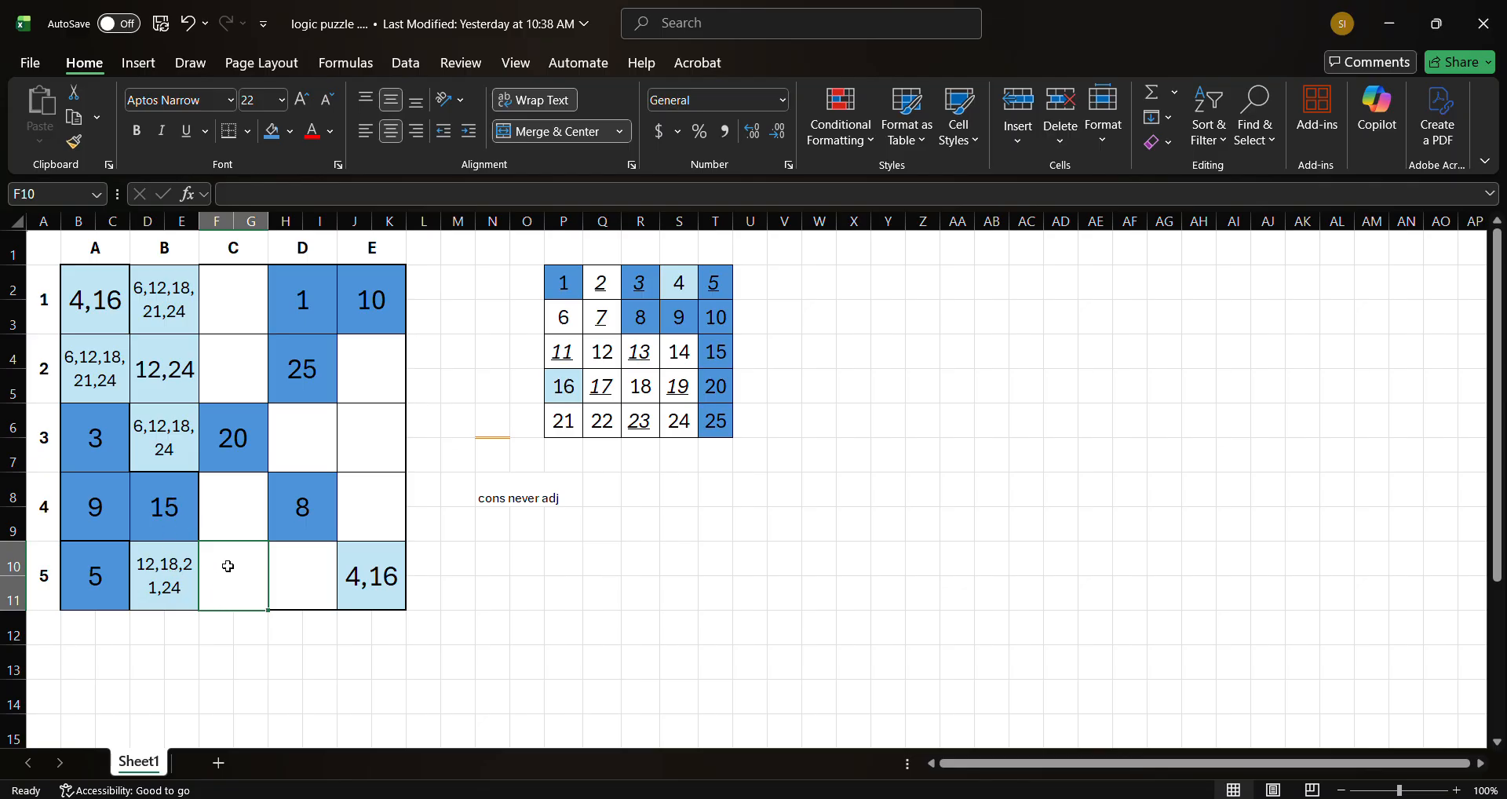
left_click(486, 487)
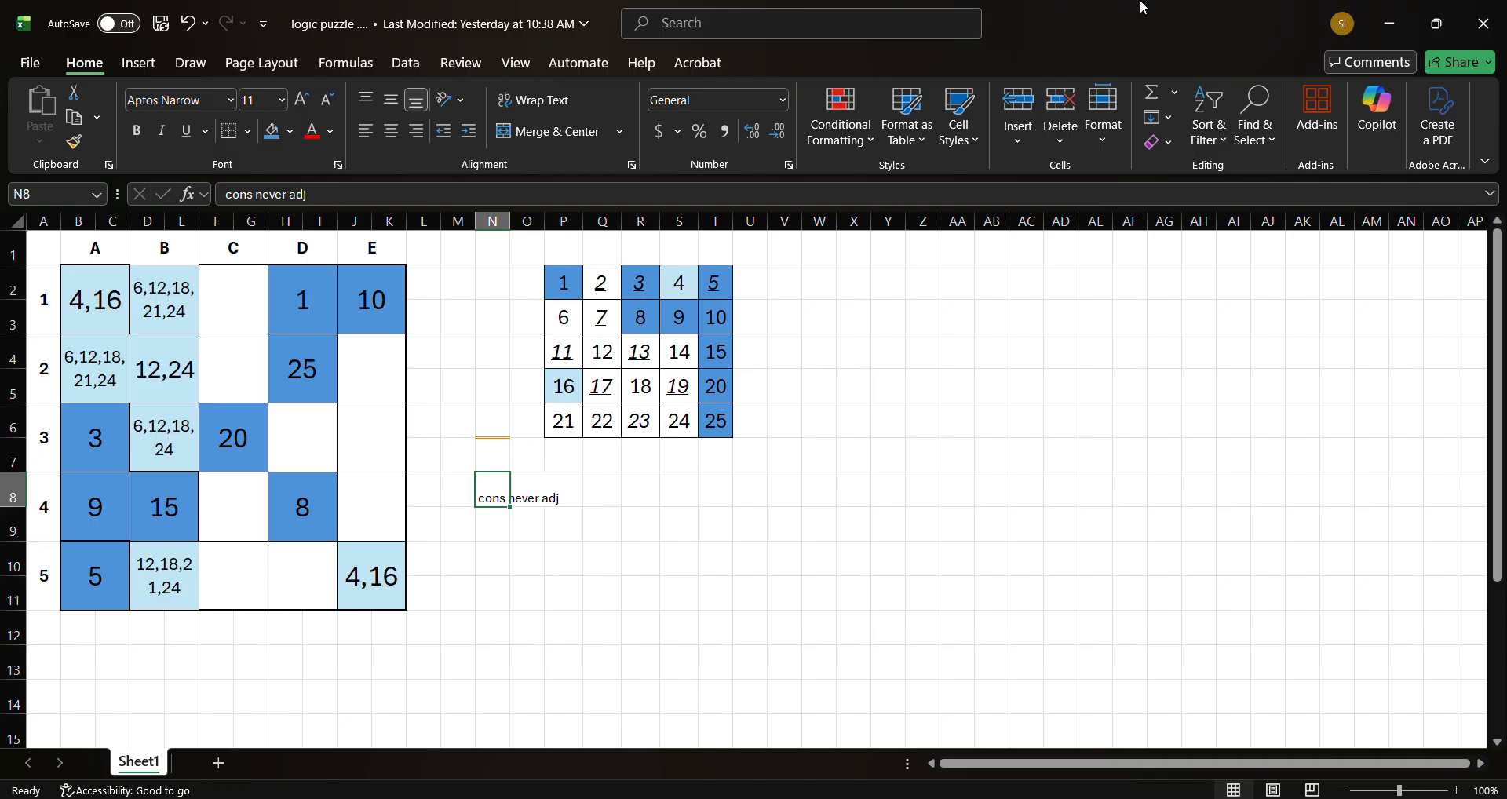
left_click_drag(1120, 20, 1506, 295)
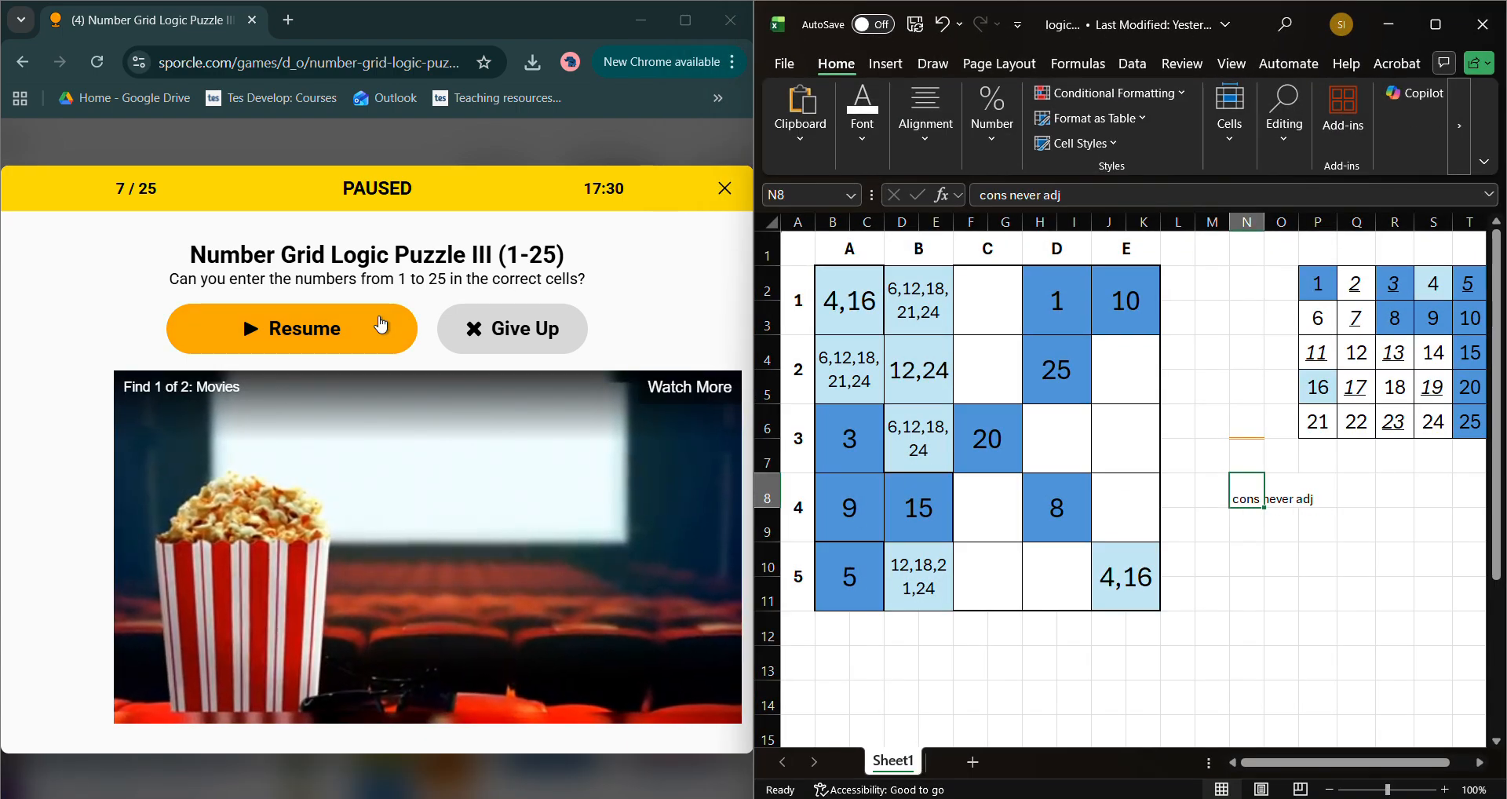
left_click(381, 324)
left_click(381, 325)
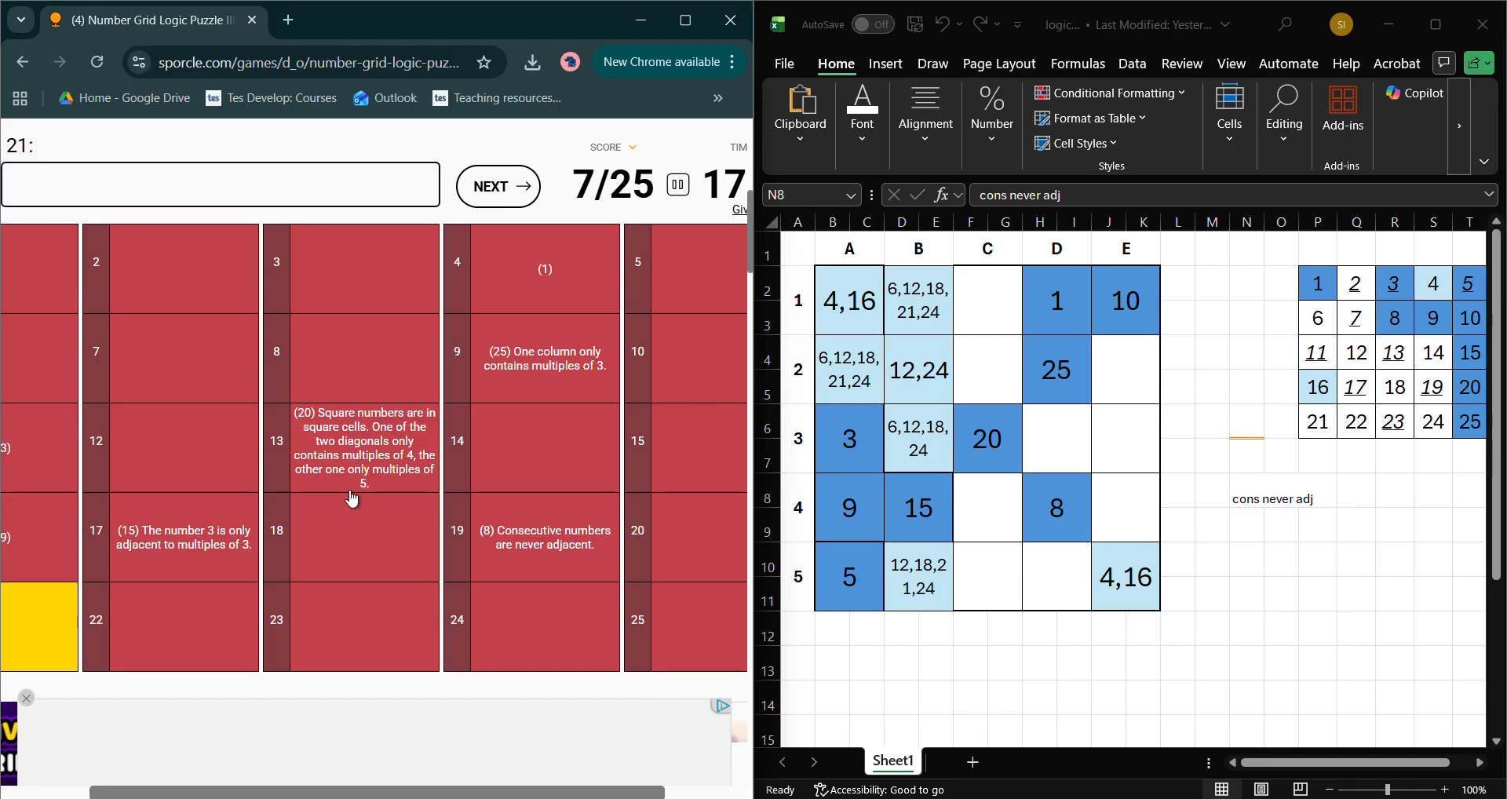
- Answer quiz cell 21 with 5 and quiz cell 5 with 10, and pause the quiz
scroll(250, 501, "left", 2)
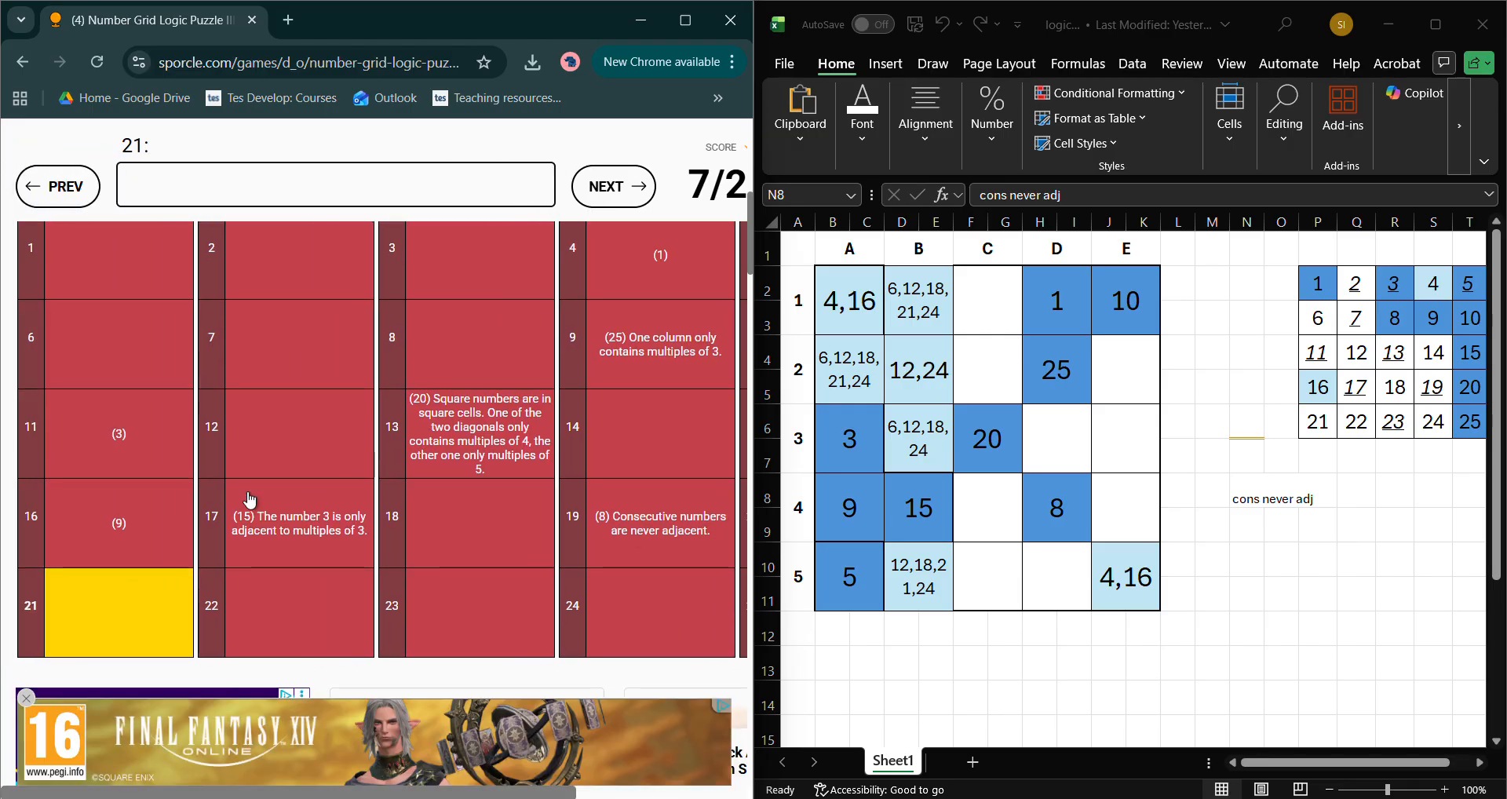
type("05")
scroll(250, 501, "right", 3)
scroll(250, 501, "up", 2)
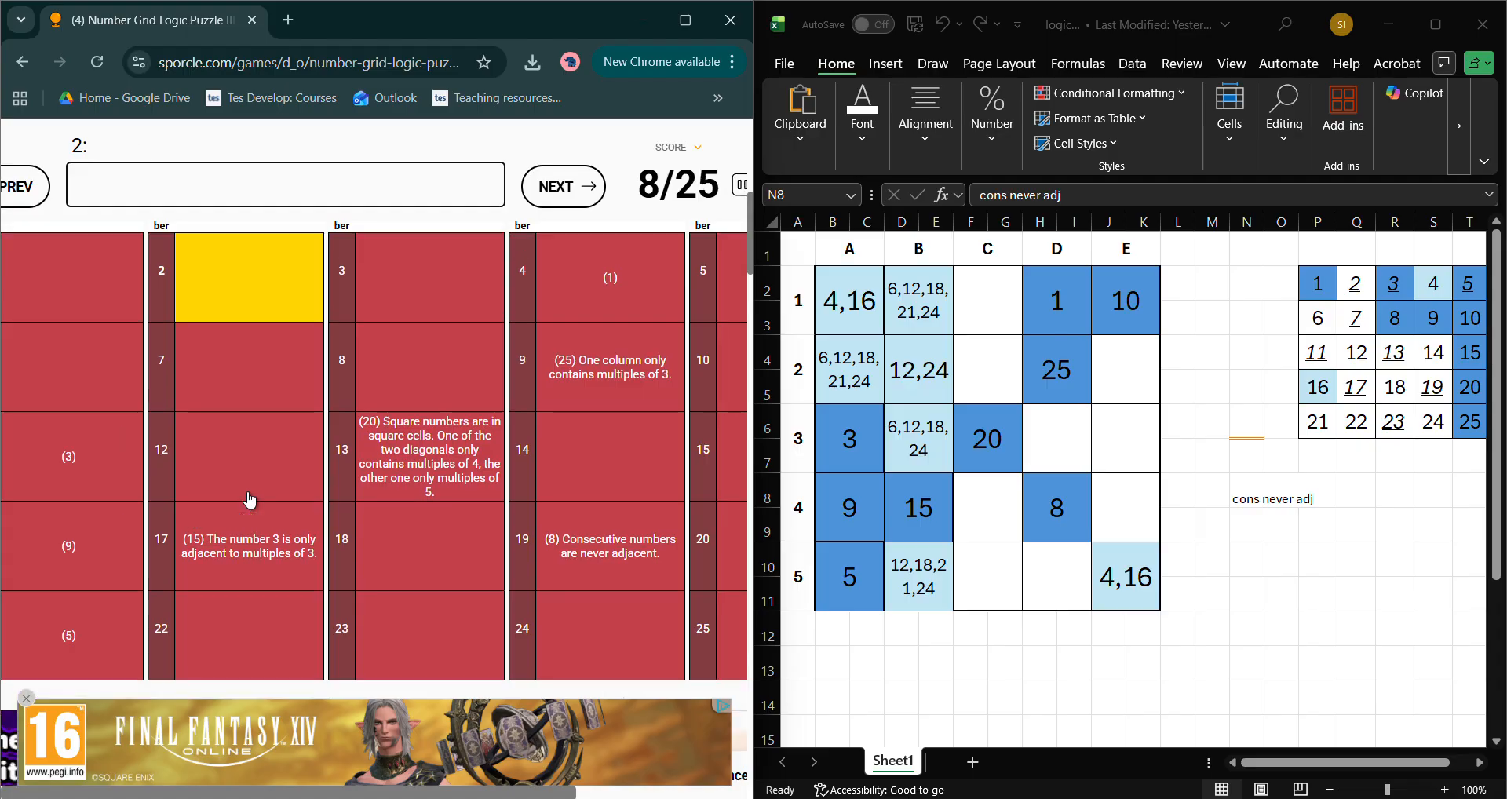
left_click(624, 354)
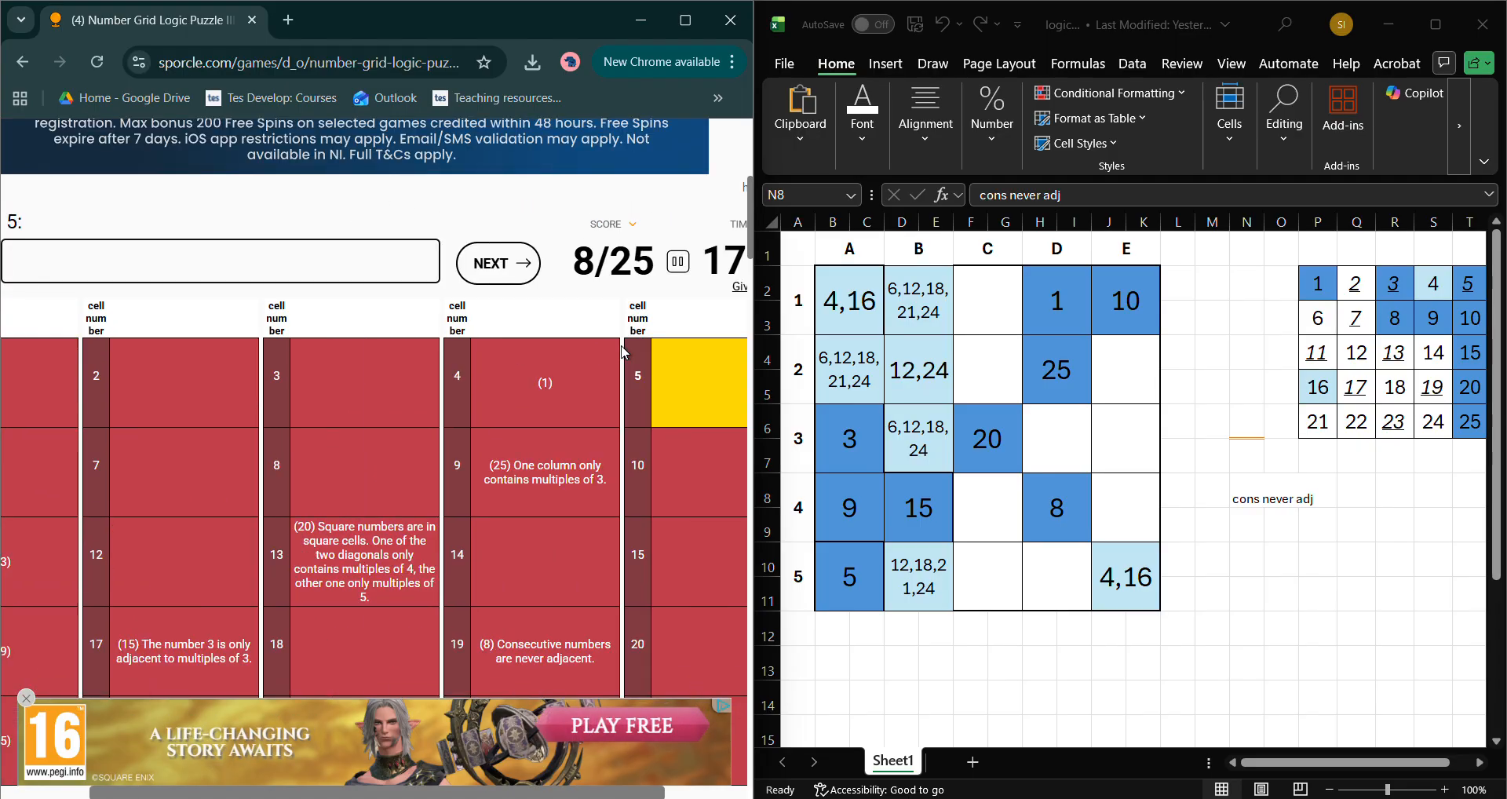
type("10")
scroll(624, 354, "right", 3)
scroll(624, 354, "up", 1)
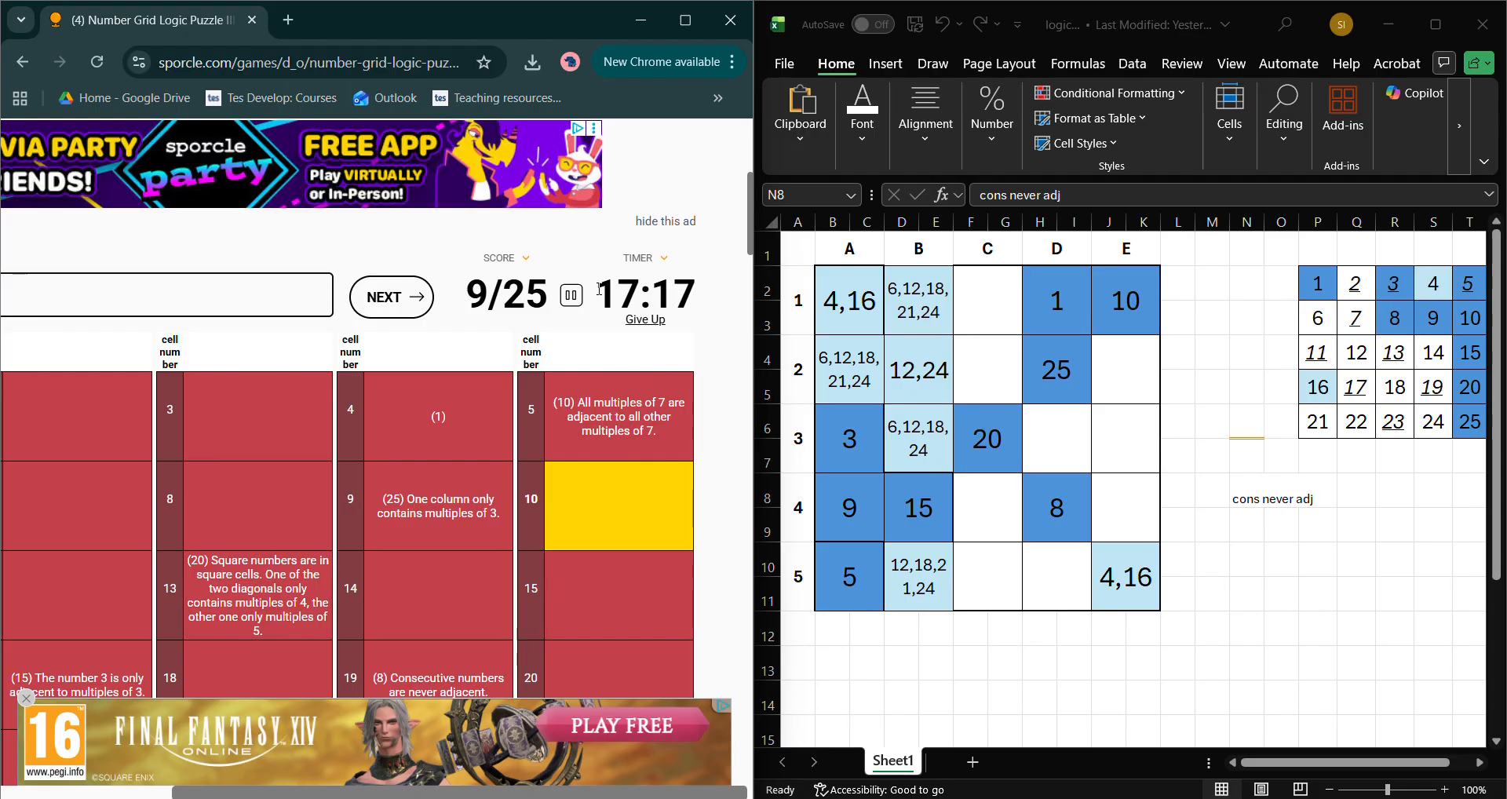
left_click(570, 304)
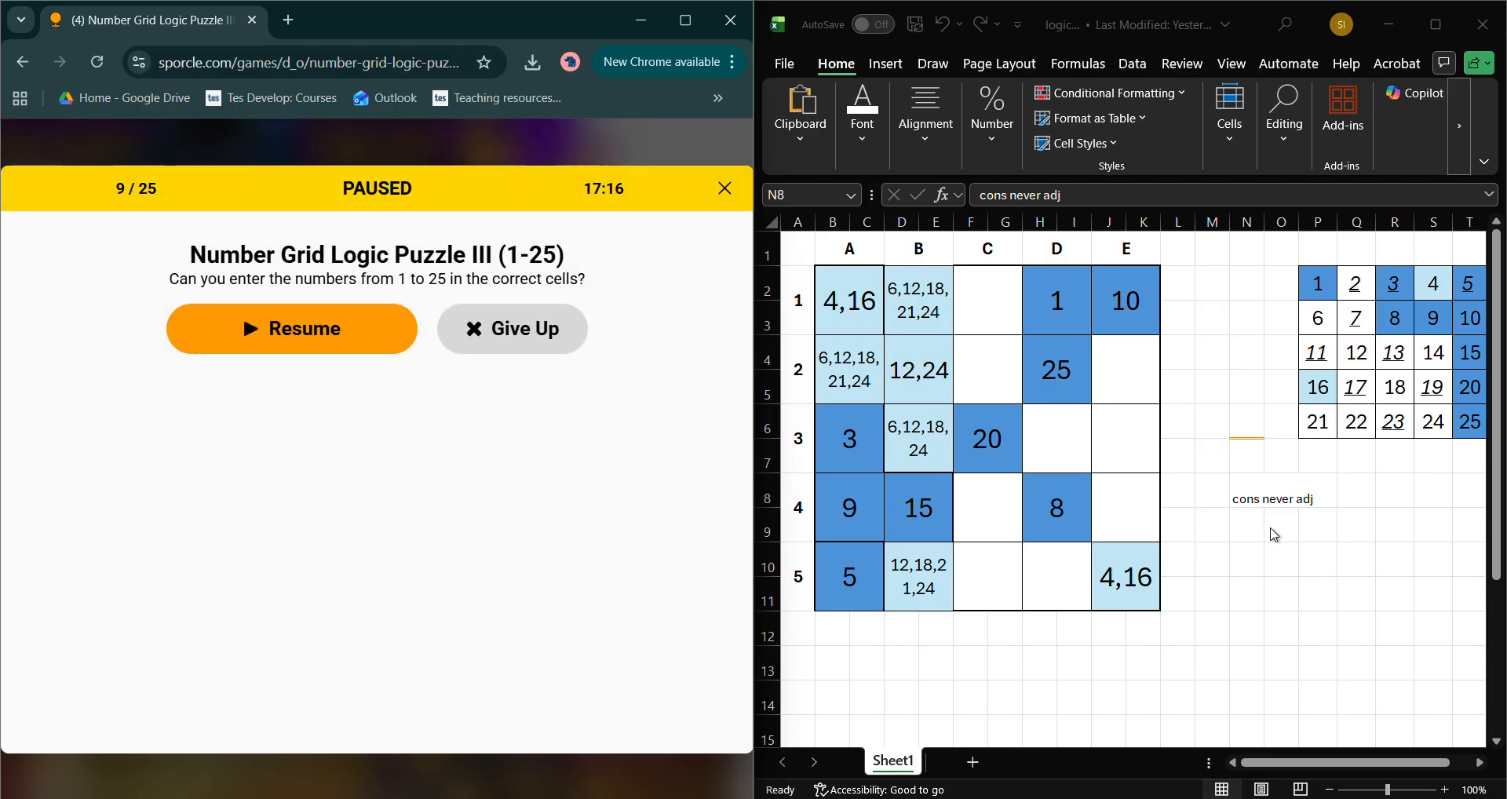
- Note the new clue in workbook cell N9 as "all 7x adj"
left_click(1232, 497)
left_click(1250, 521)
type("all")
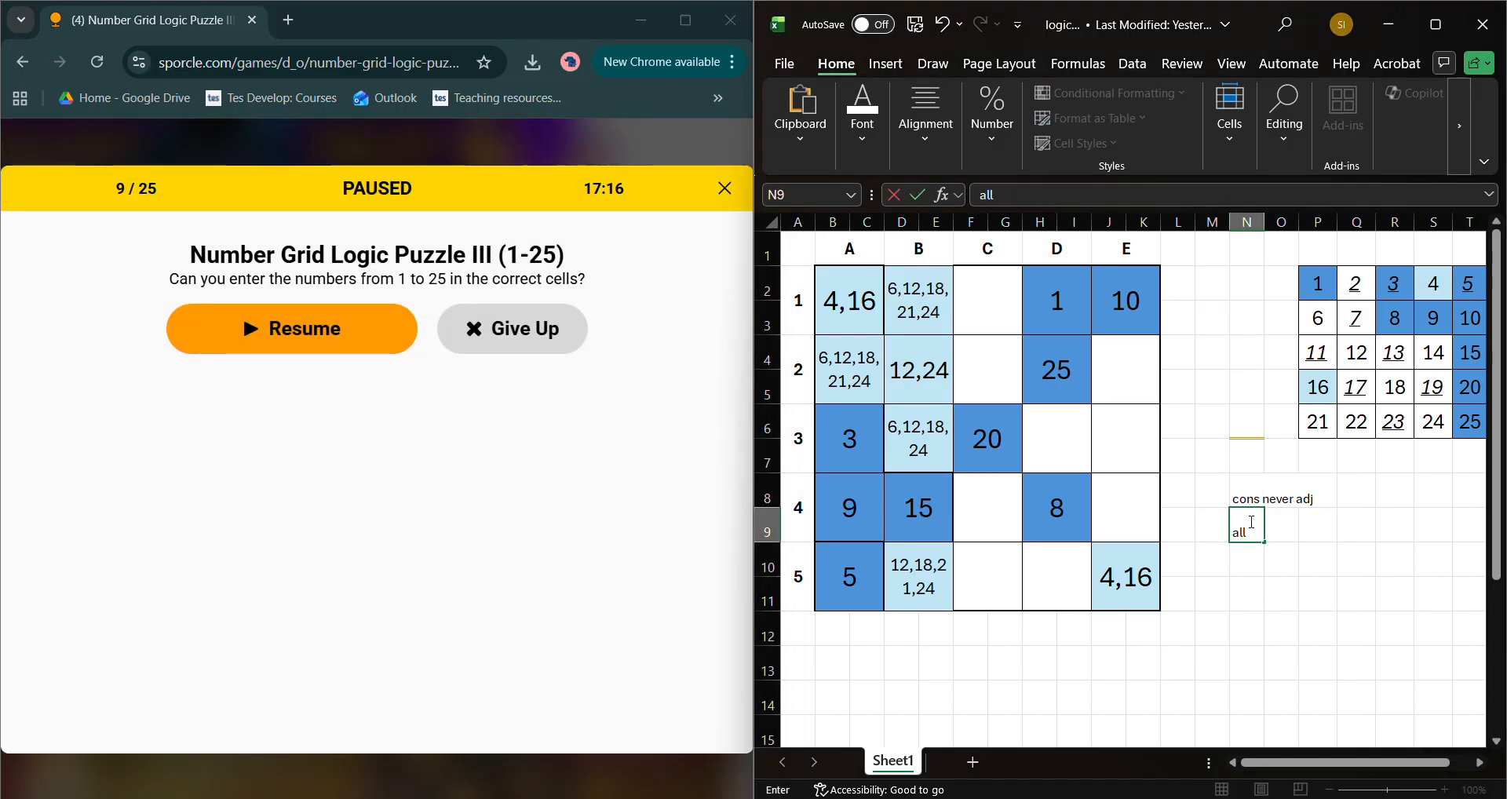
type(" 7x adj")
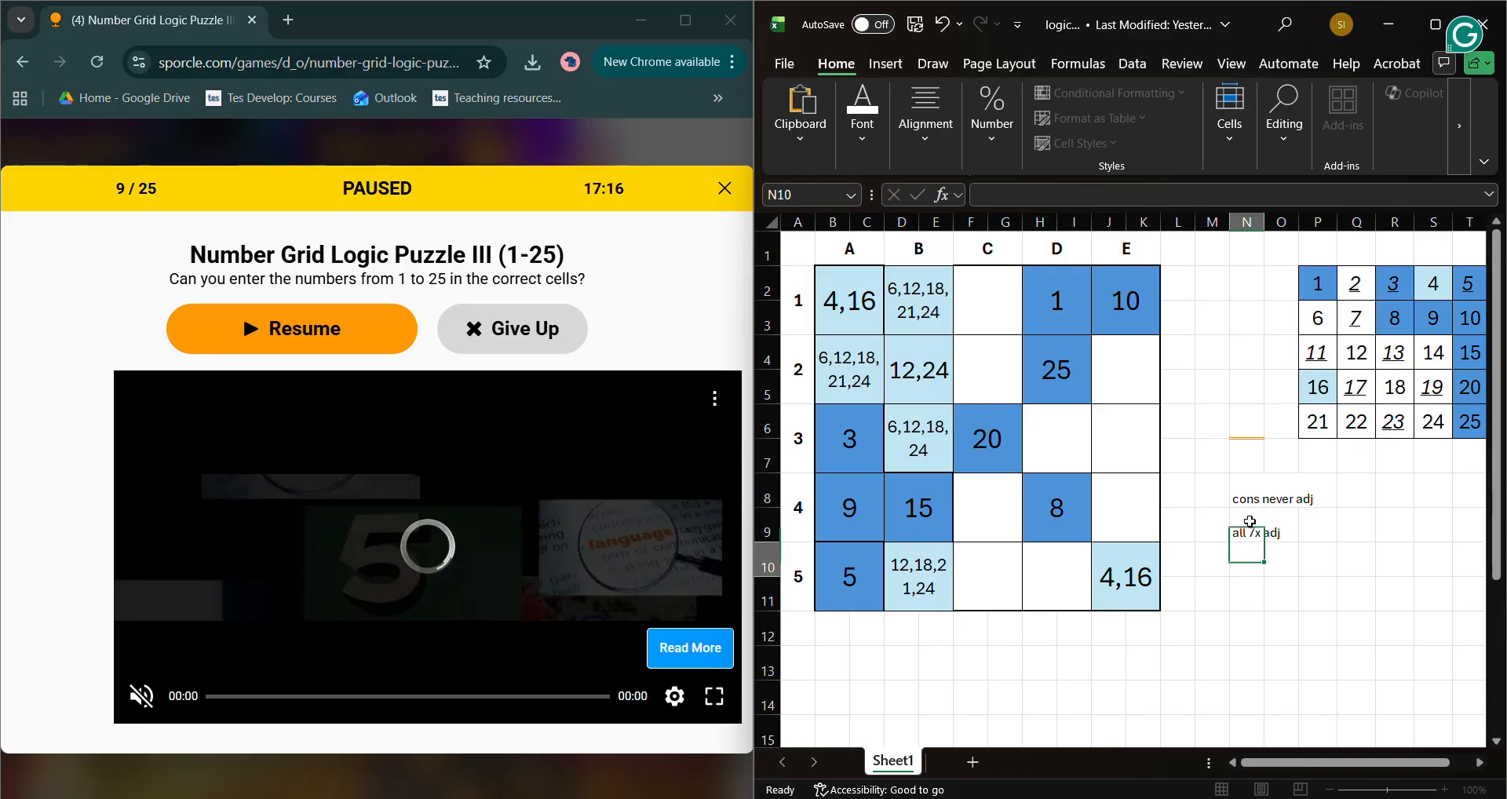
key("Return")
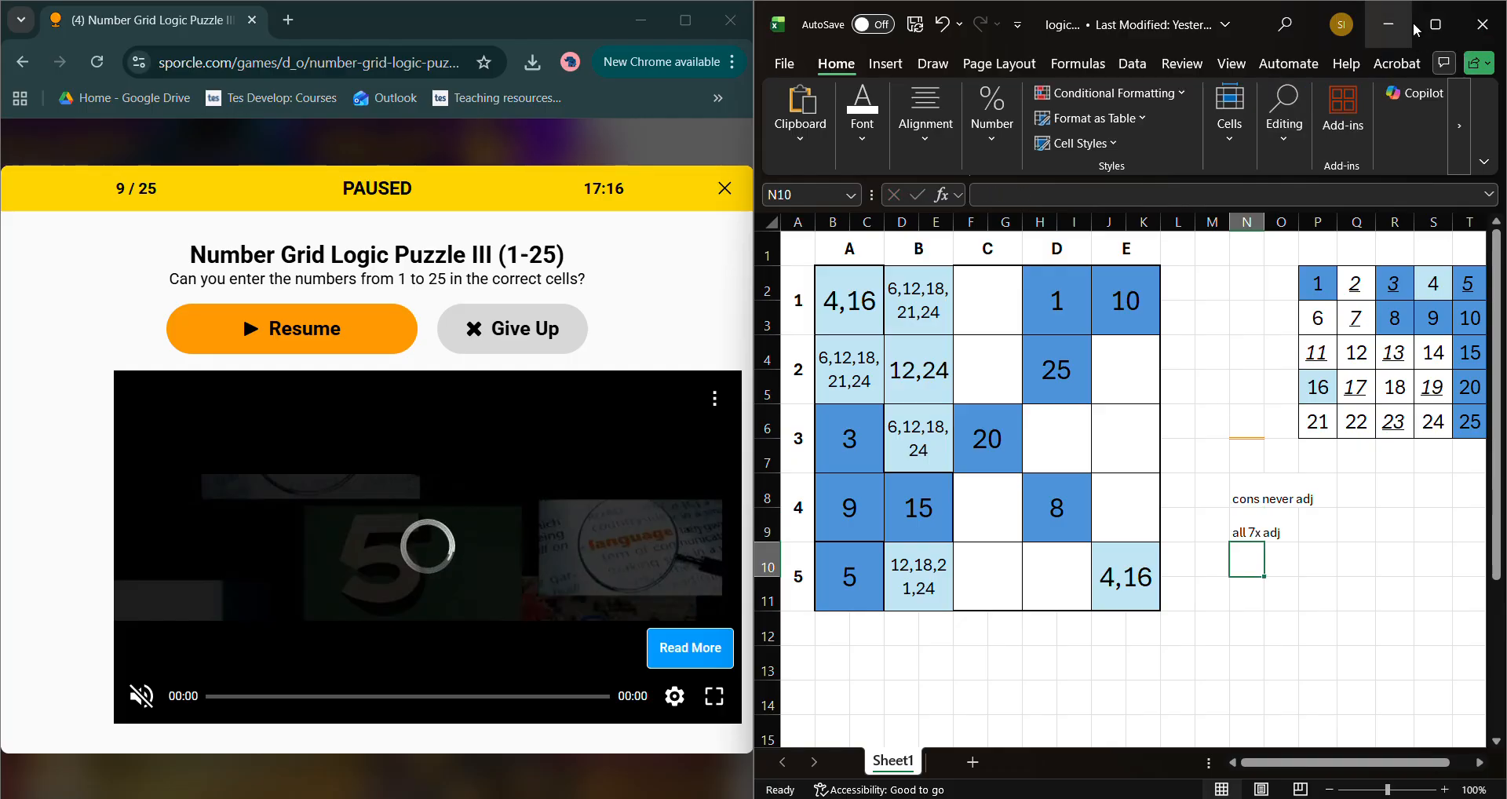
- Maximize the workbook window and list the multiples "7,14,21" in cell P9 beside the clue
left_click(1436, 24)
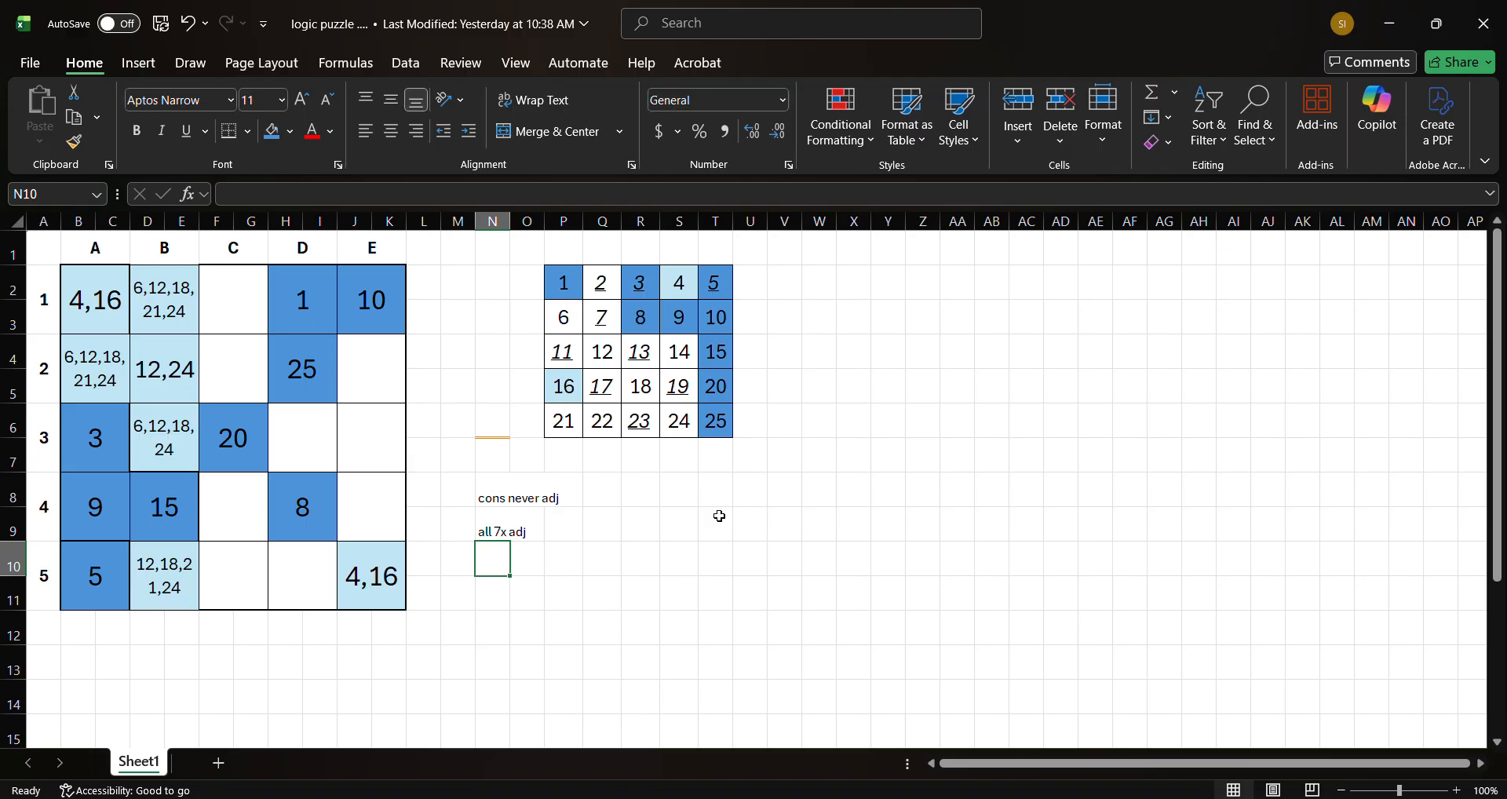
left_click(582, 534)
type("7,14,21")
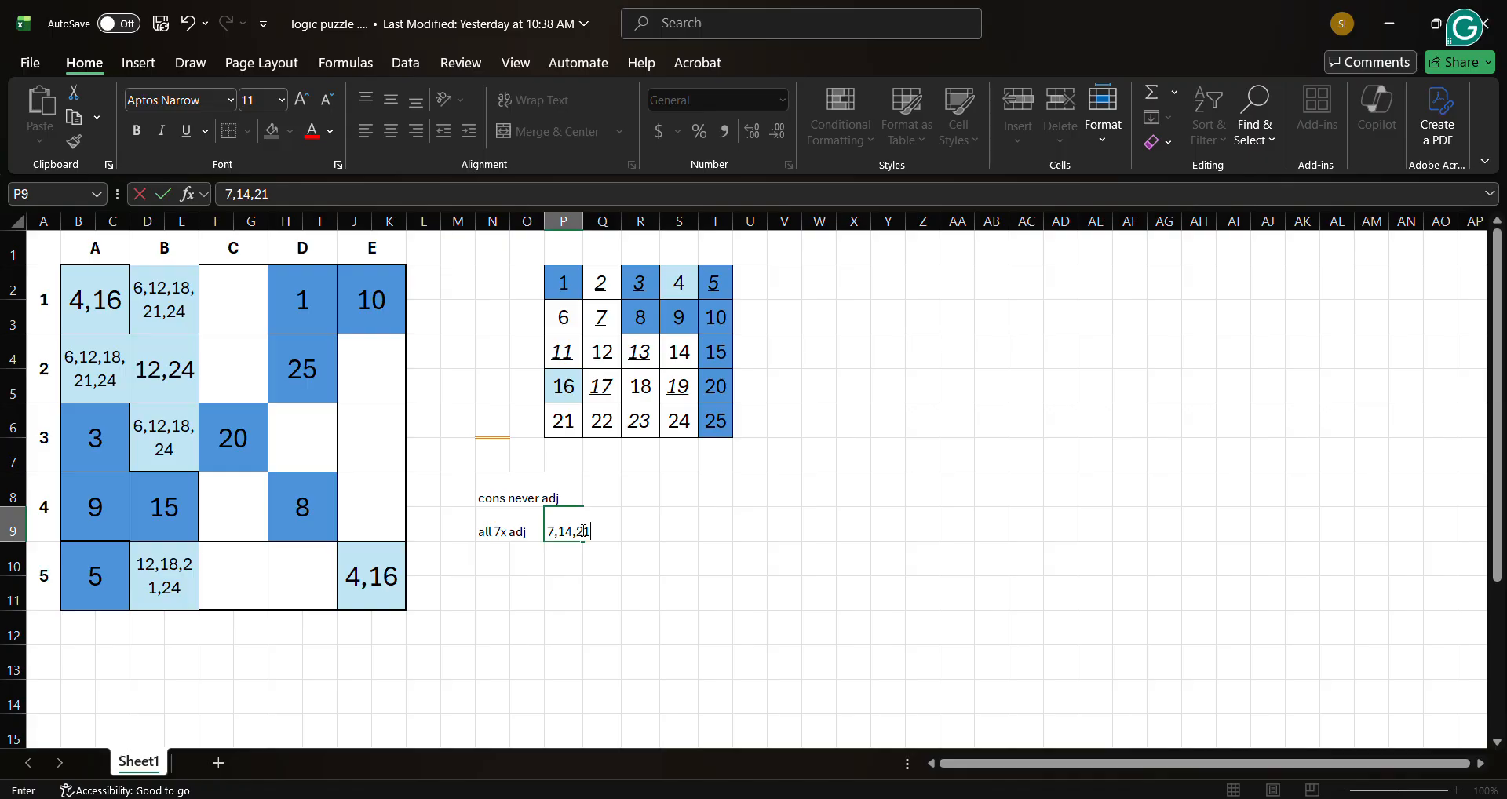
key("Return")
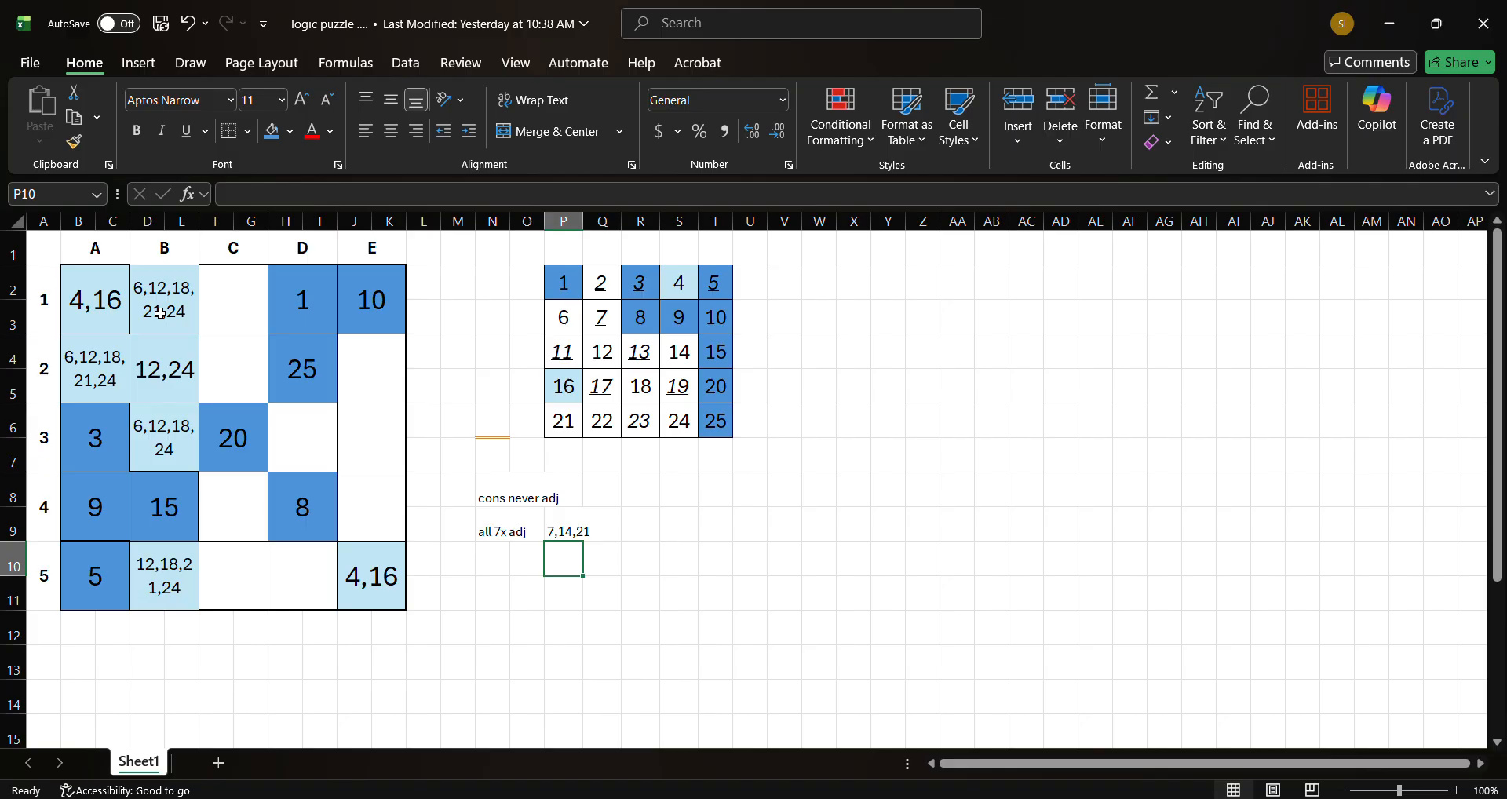
- Insert a space before 21 in puzzle cell D10 so the candidates break cleanly after 18
left_click(113, 380)
left_click(183, 297, "ctrl")
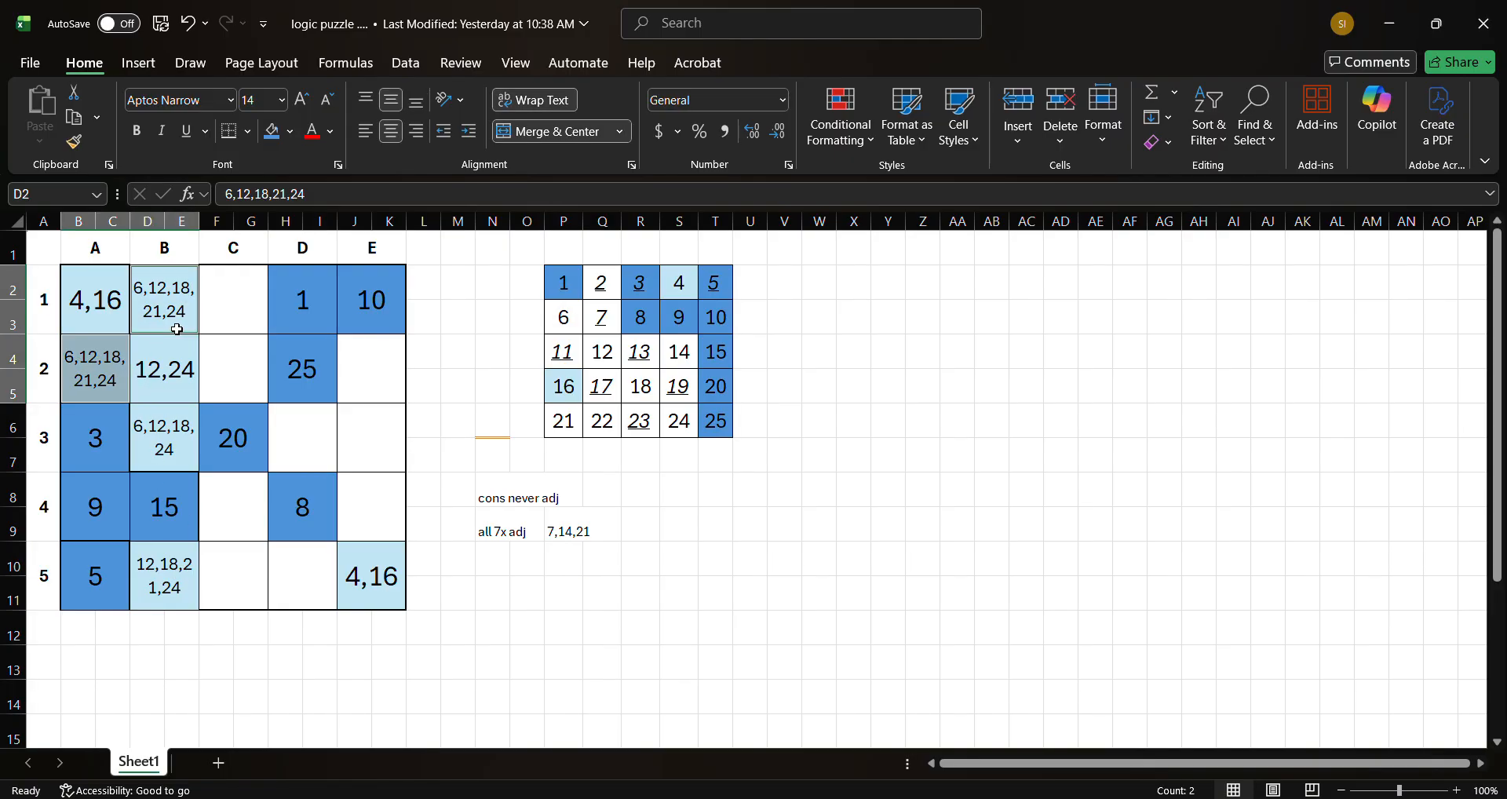
left_click(153, 569, "ctrl")
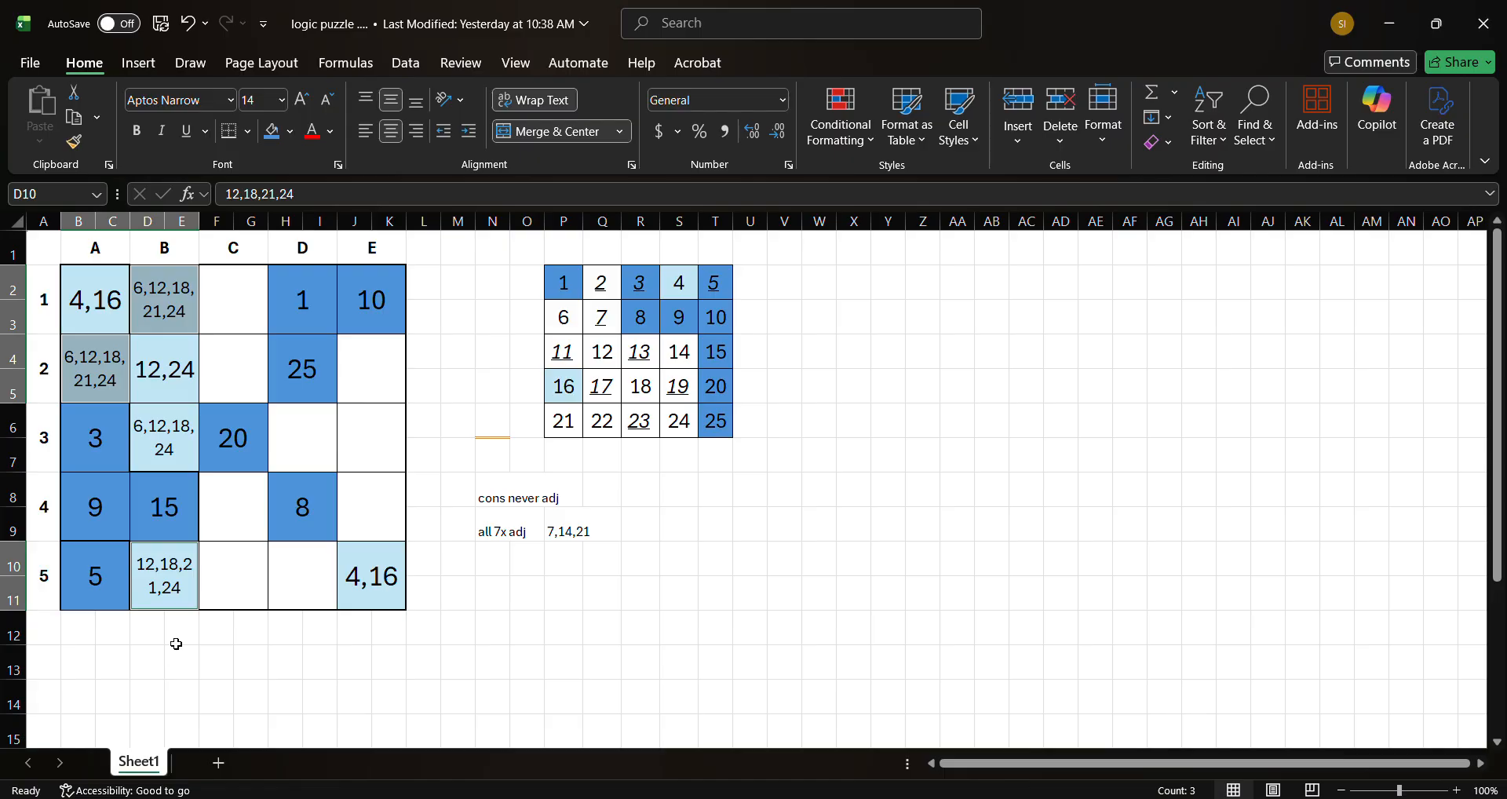
left_click(180, 601)
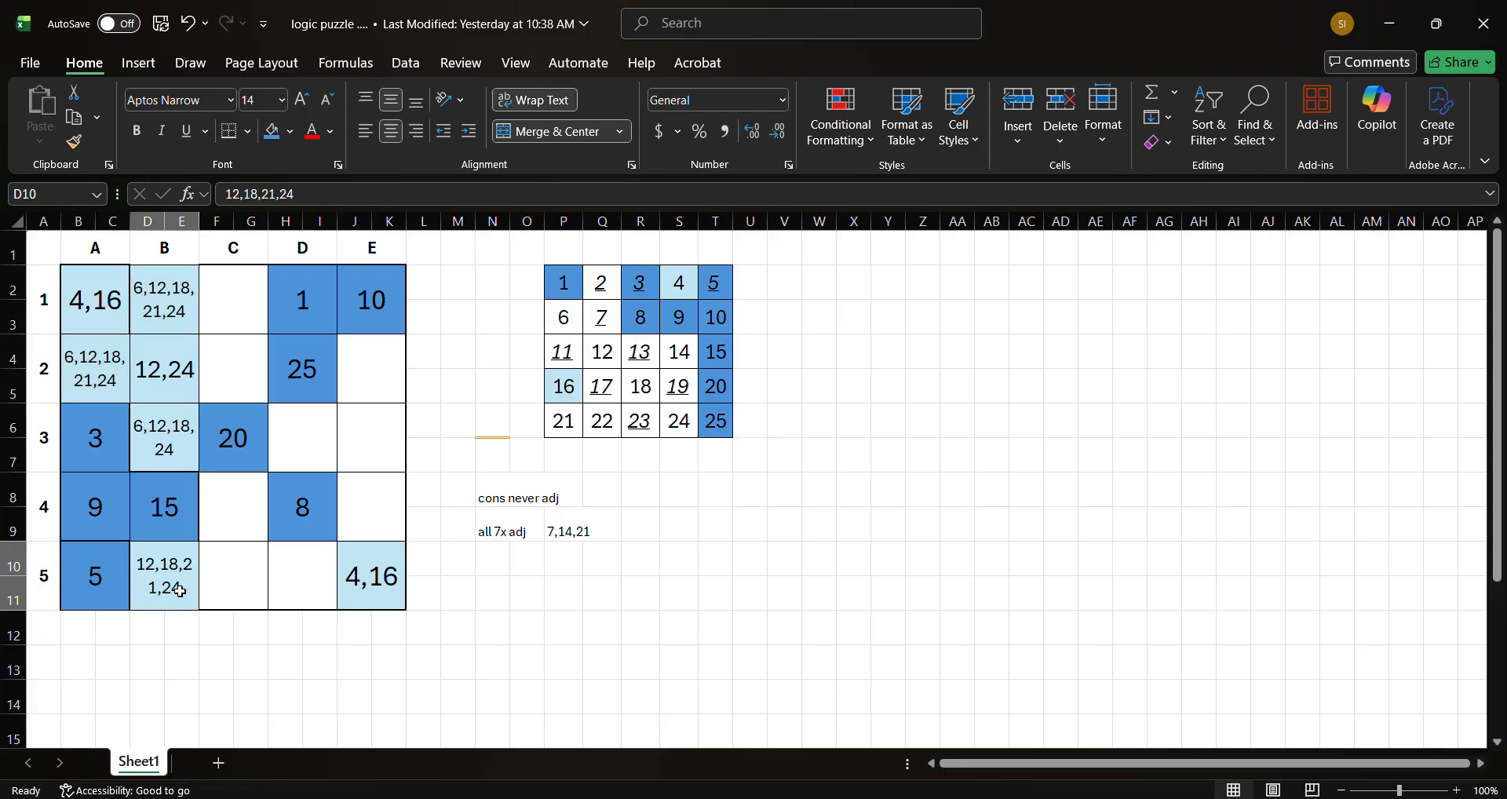
double_click(180, 566)
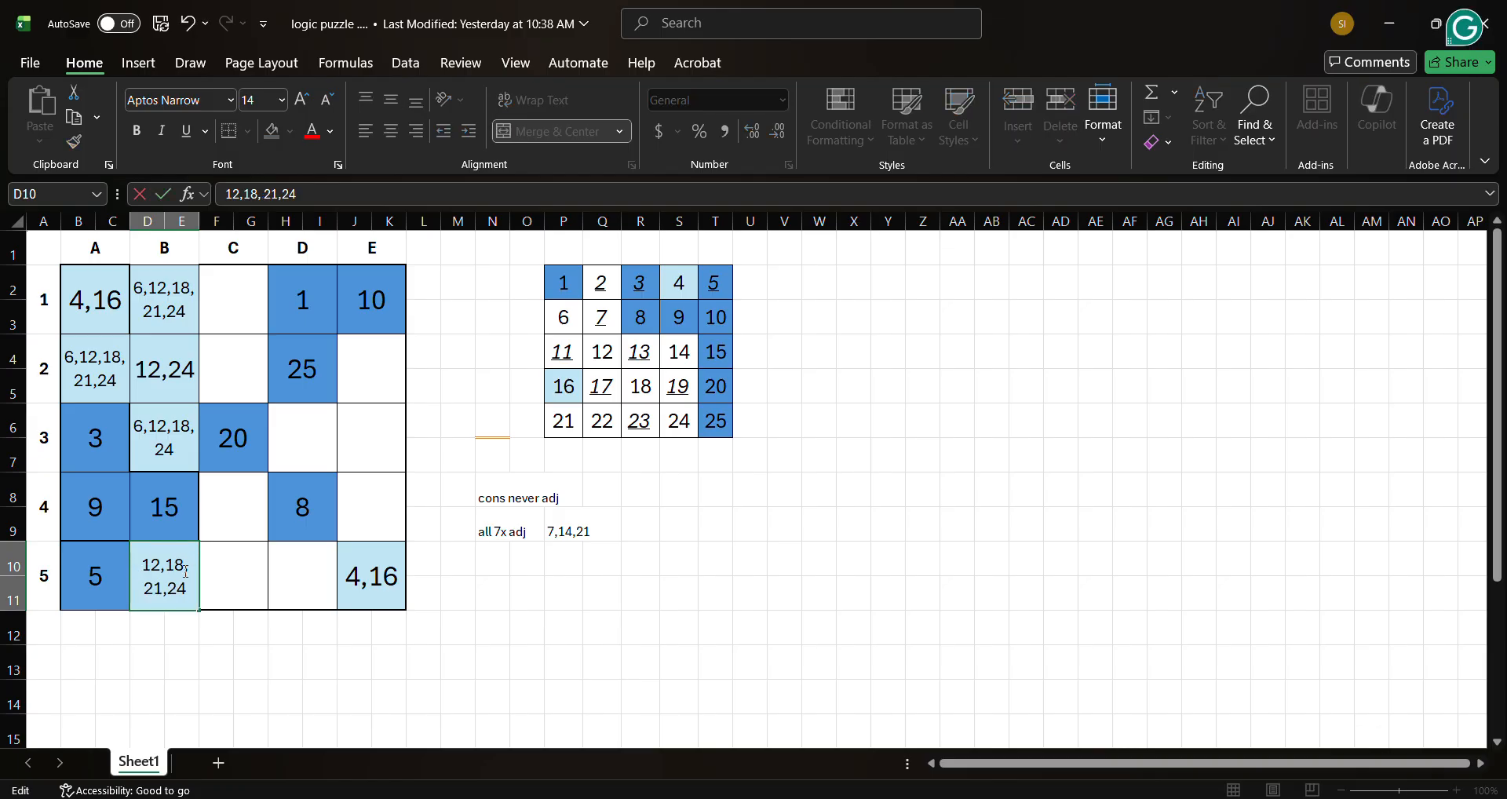
left_click(218, 636)
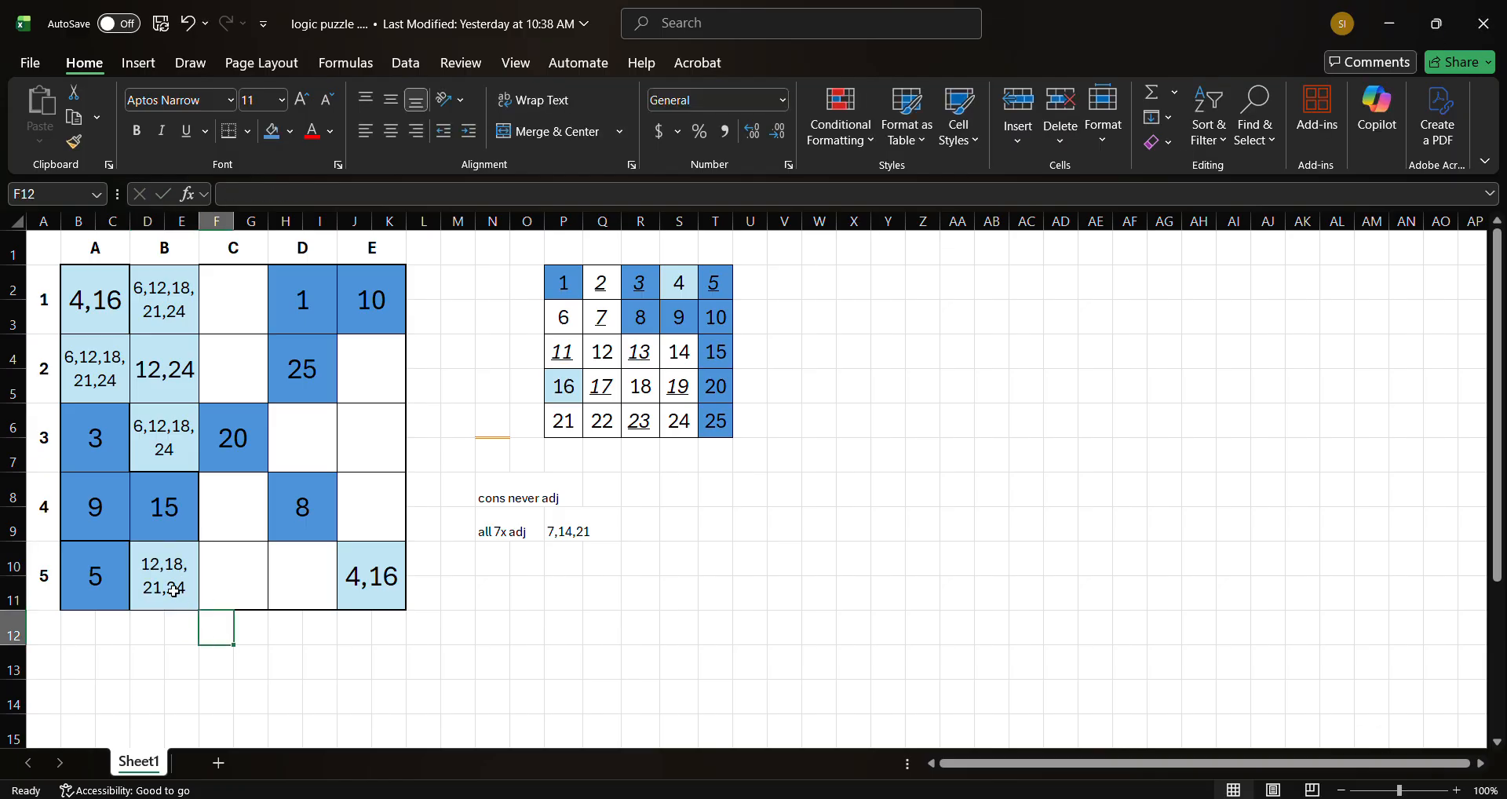
left_click(172, 586)
left_click(119, 365, "ctrl")
left_click(164, 321, "ctrl")
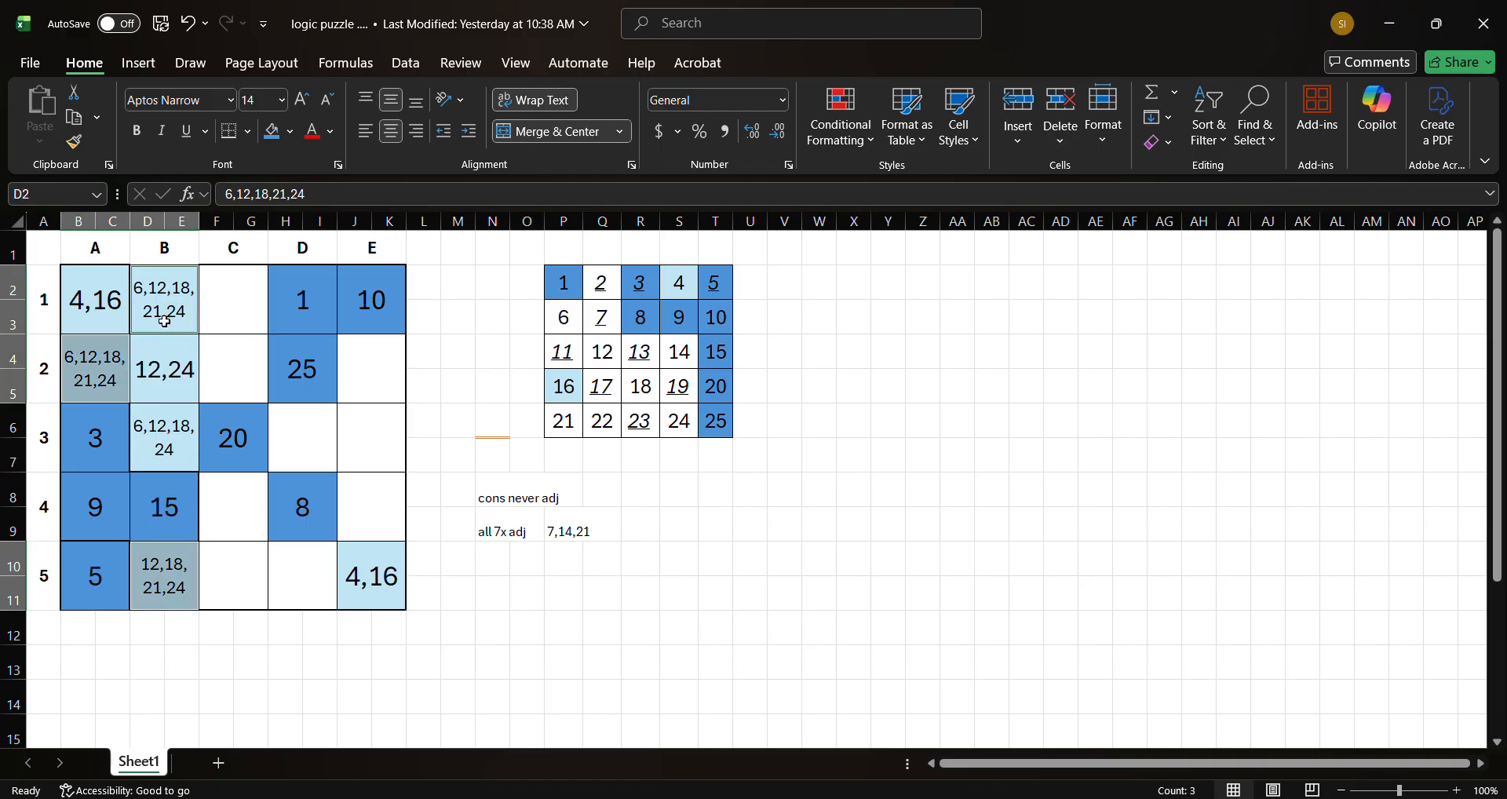
left_click(123, 363)
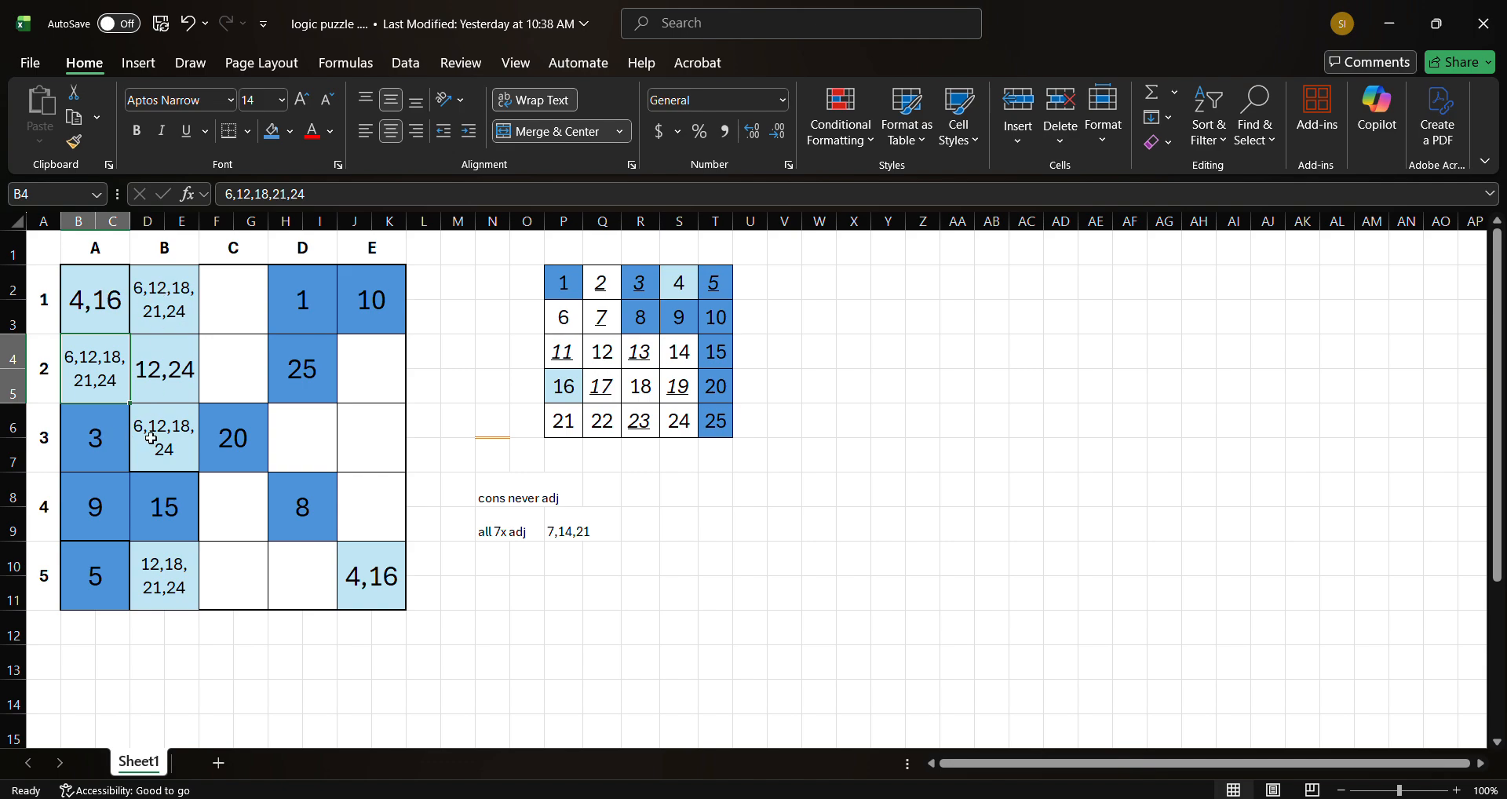
- Remove 21 from the candidate list in puzzle cell A2, leaving 6,12,18,24
double_click(91, 382)
key("BackSpace")
key("BackSpace")
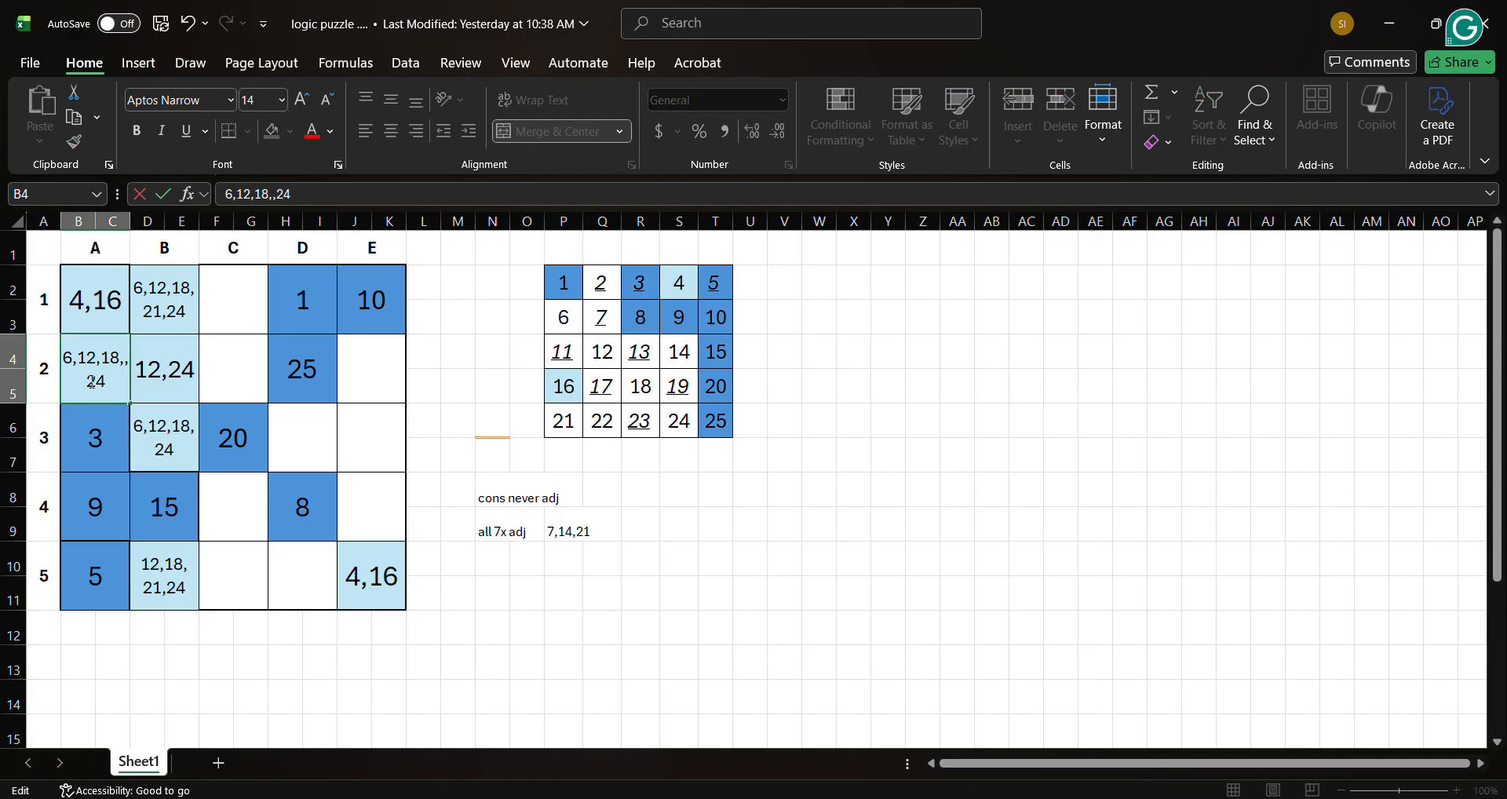
key("BackSpace")
key("Return")
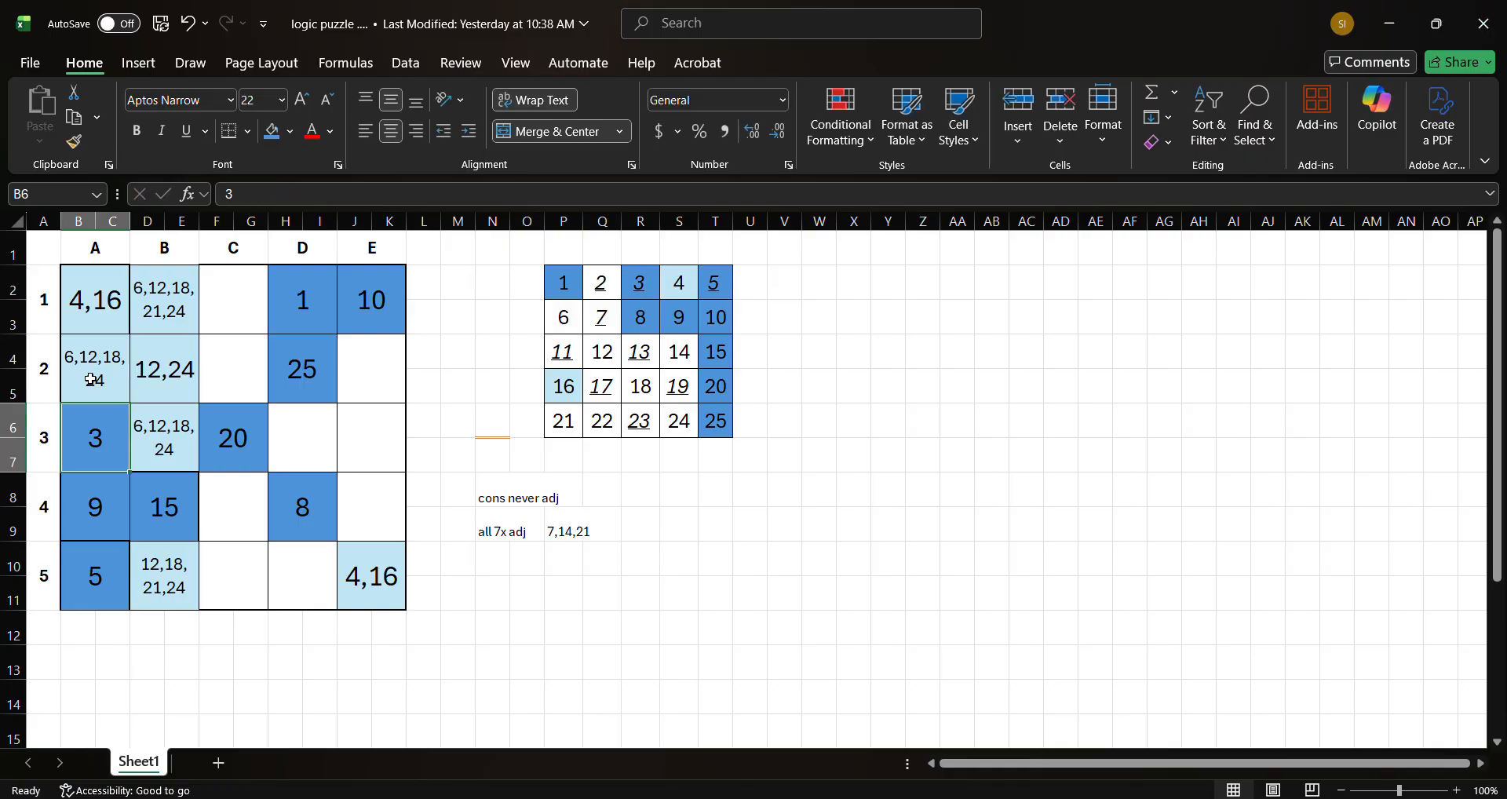
left_click(94, 376)
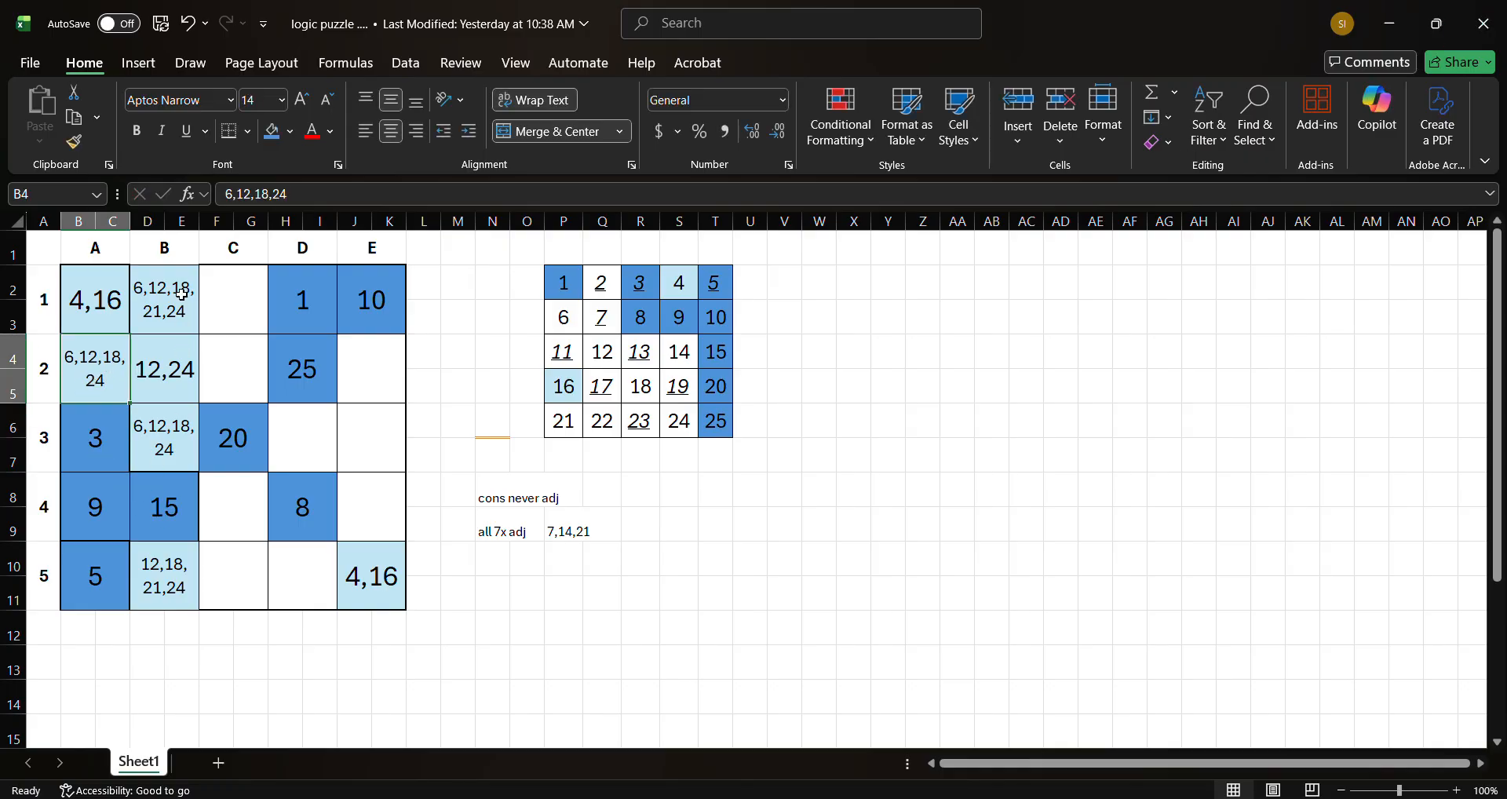
left_click(181, 294)
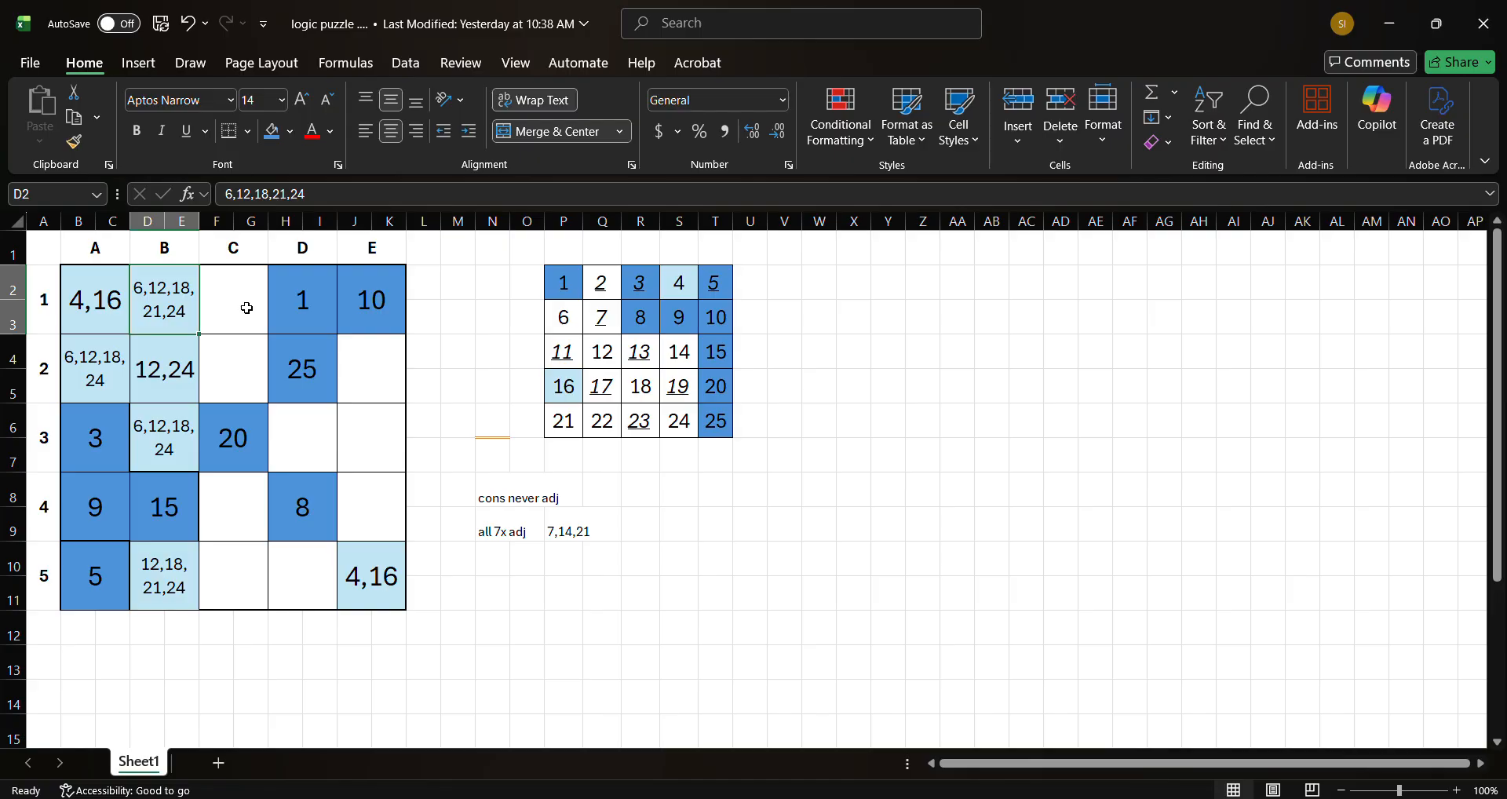
left_click(246, 307, "ctrl")
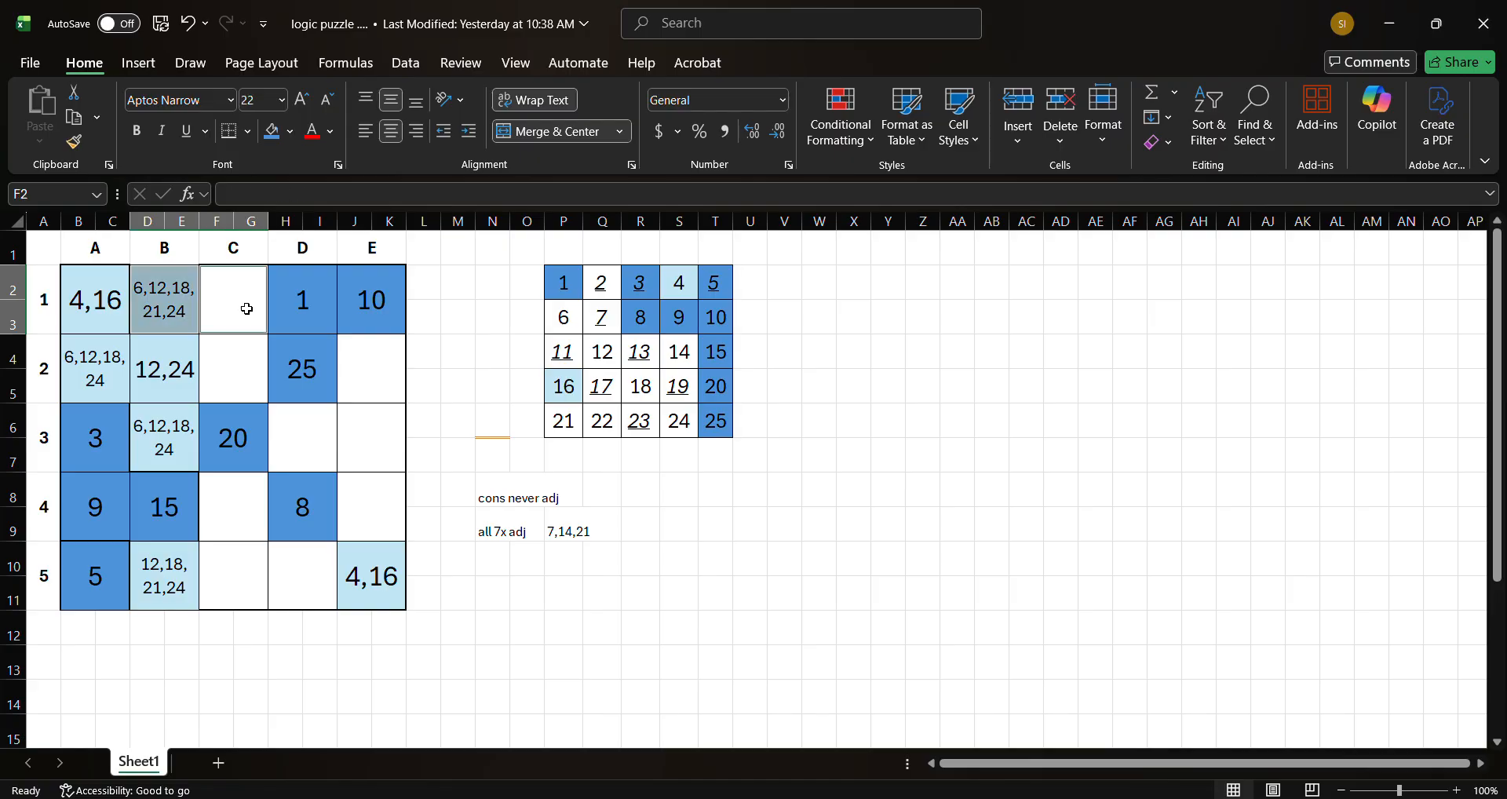
left_click(244, 375, "ctrl")
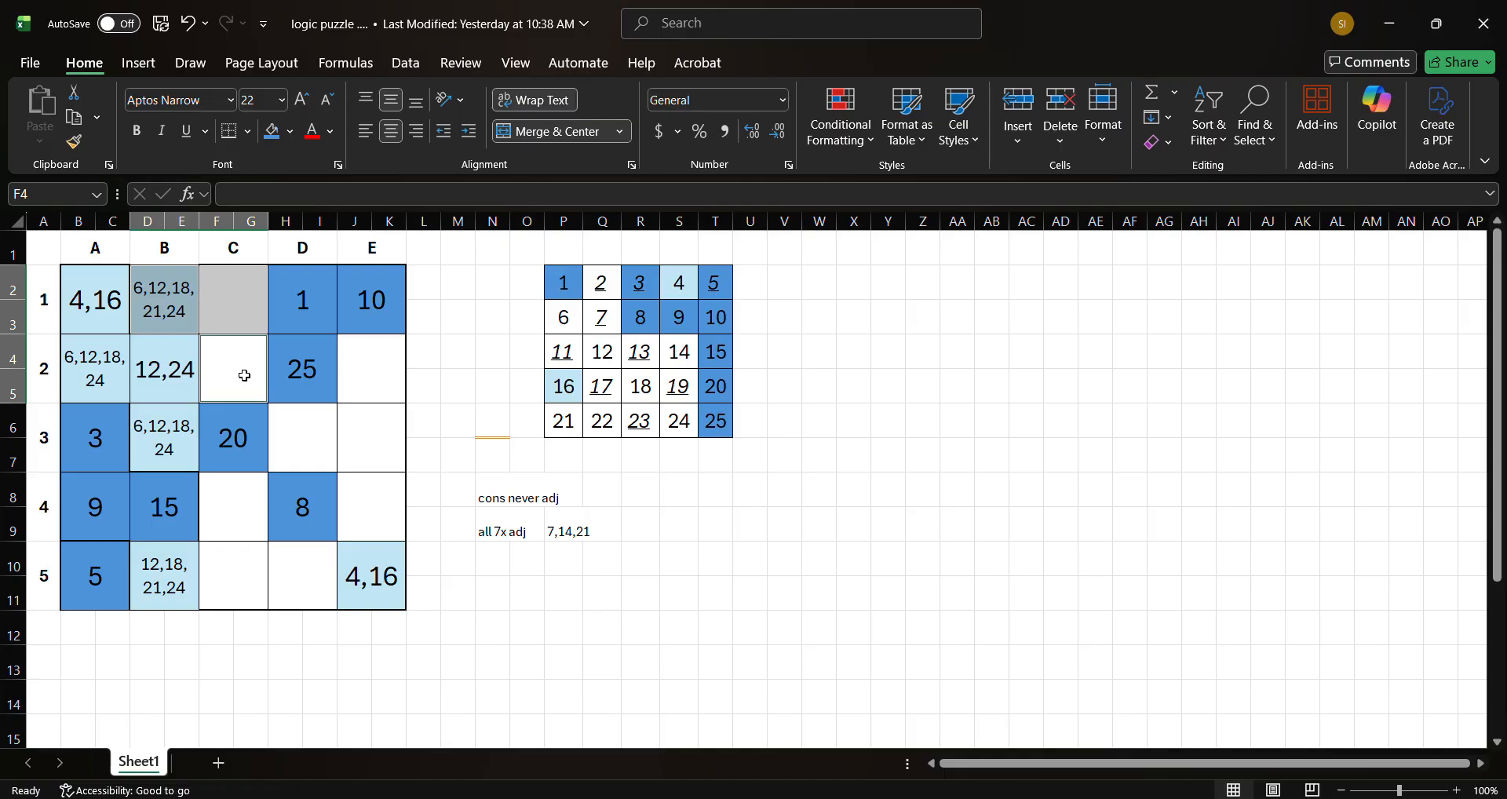
left_click(227, 306)
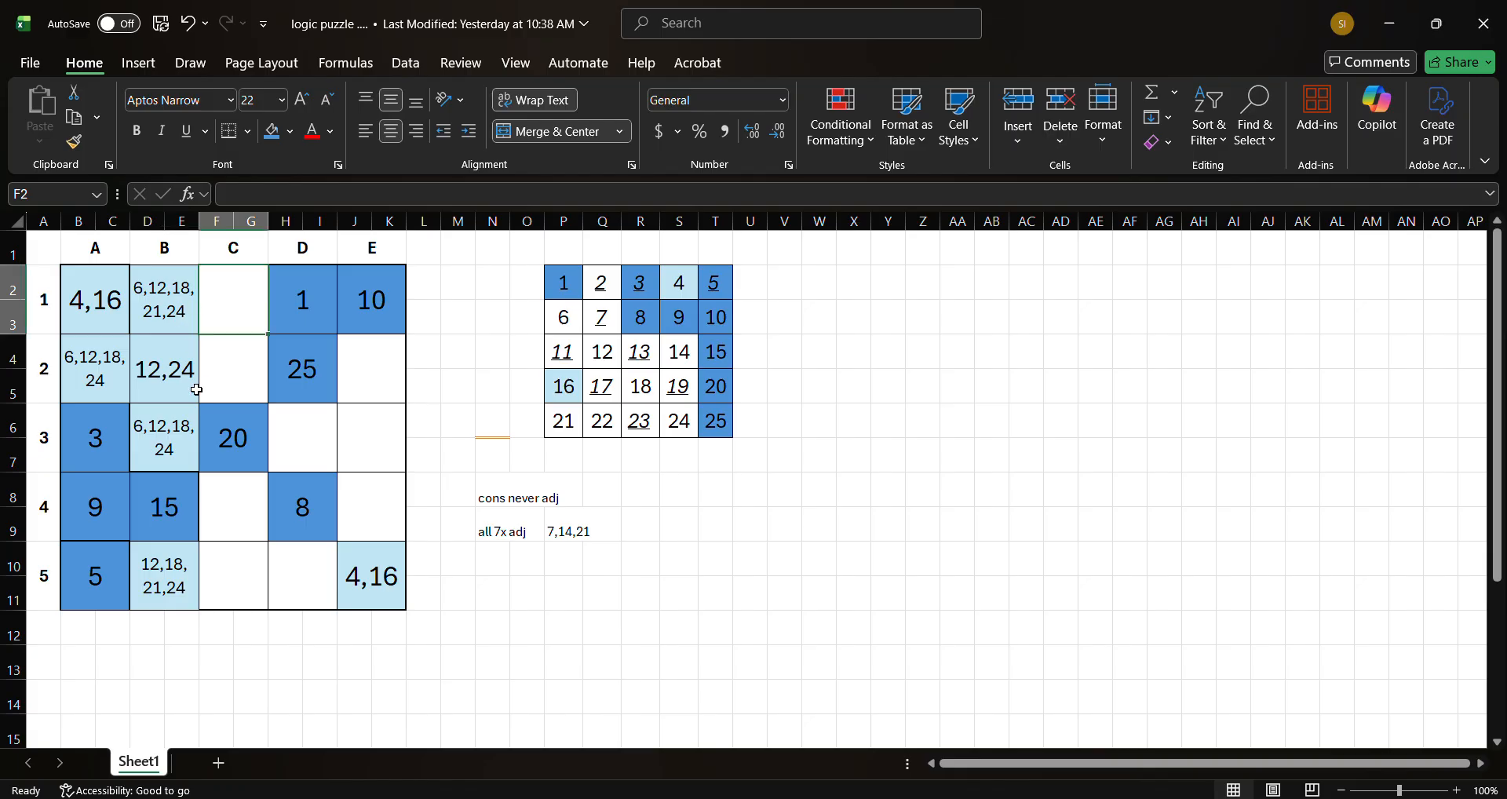
left_click(172, 382)
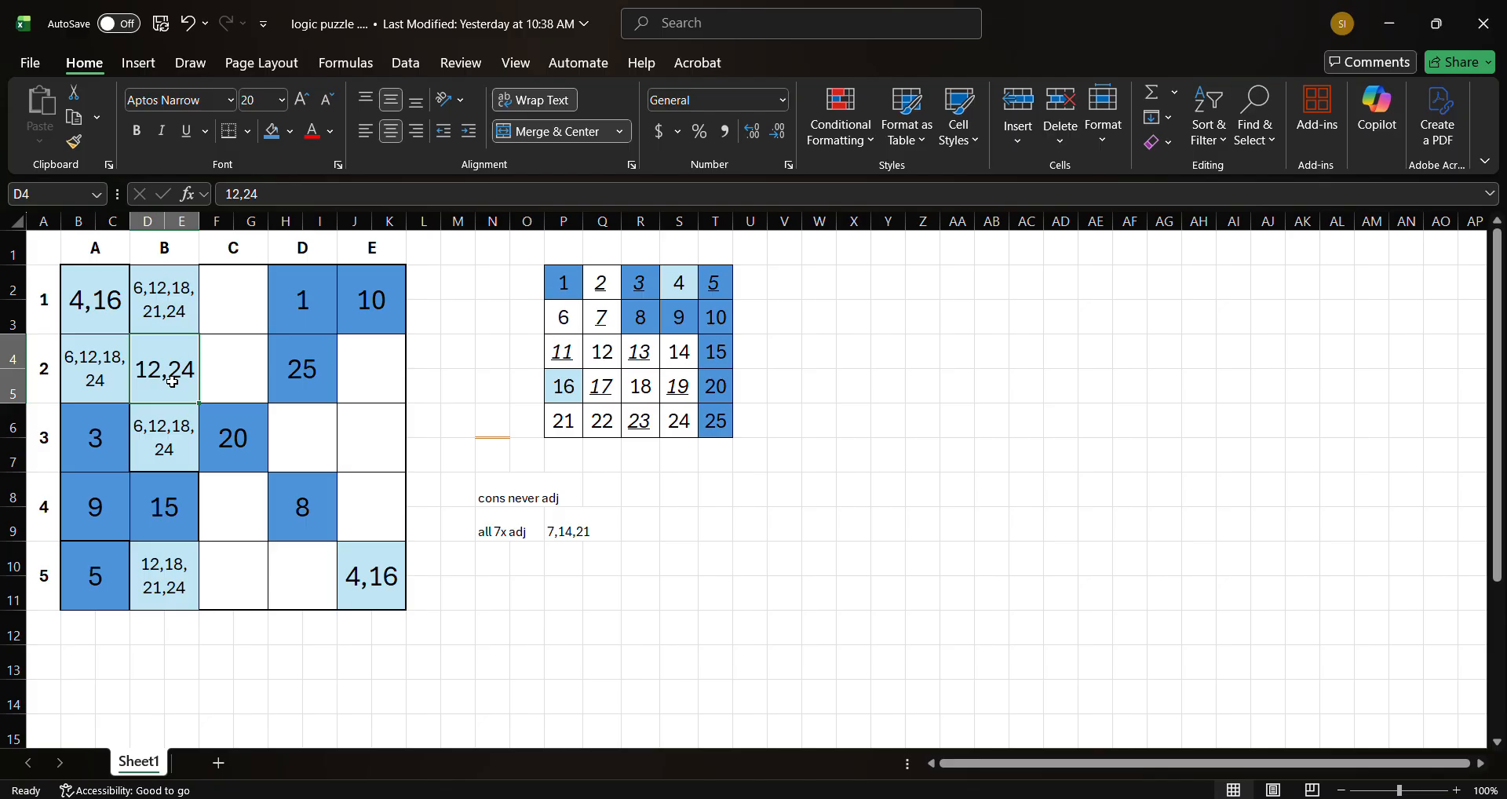
- Try 21 in puzzle cell B5 and 14 in puzzle cell C4
left_click(184, 579)
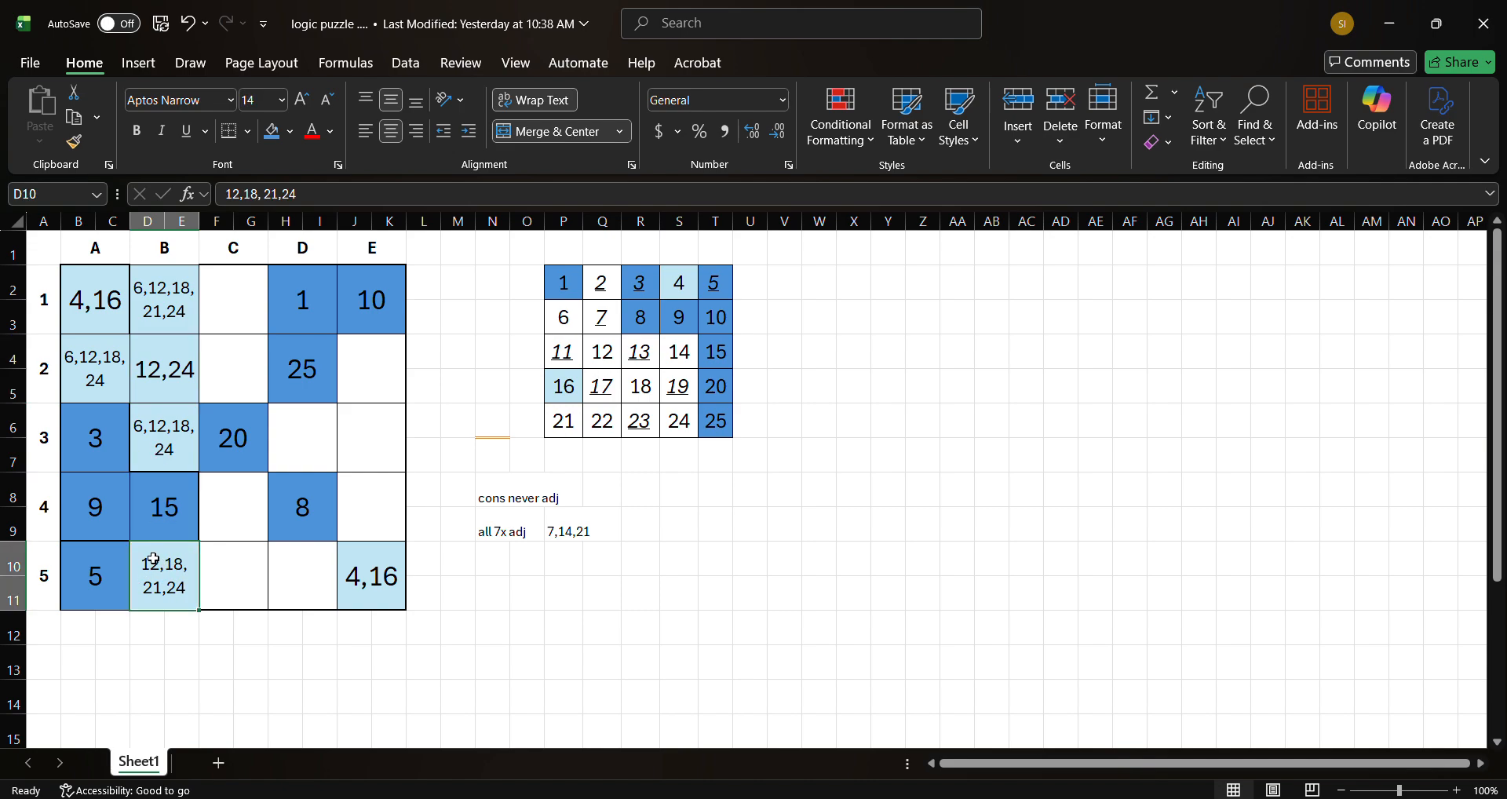
type("21")
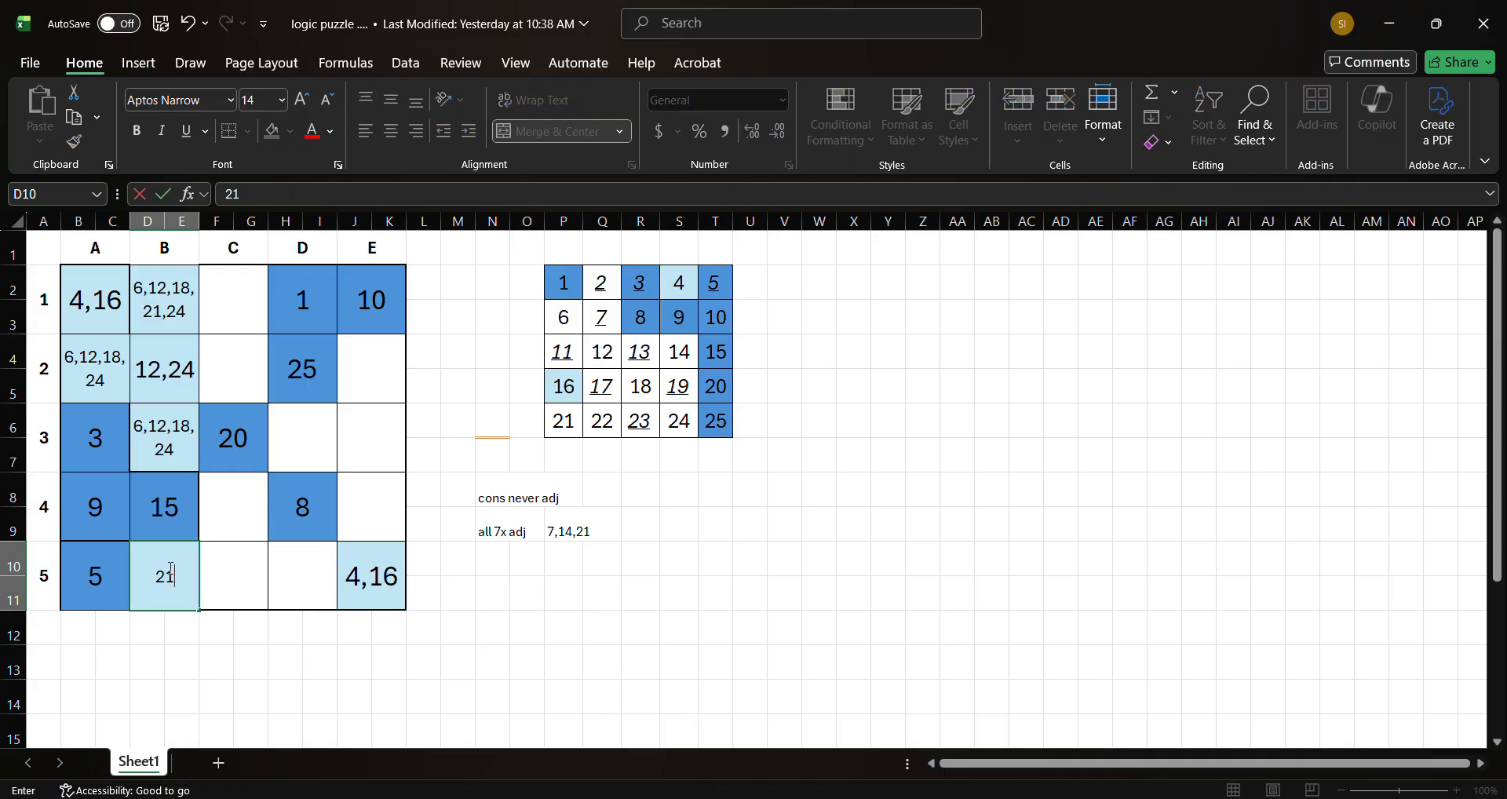
key("Return")
left_click(169, 570)
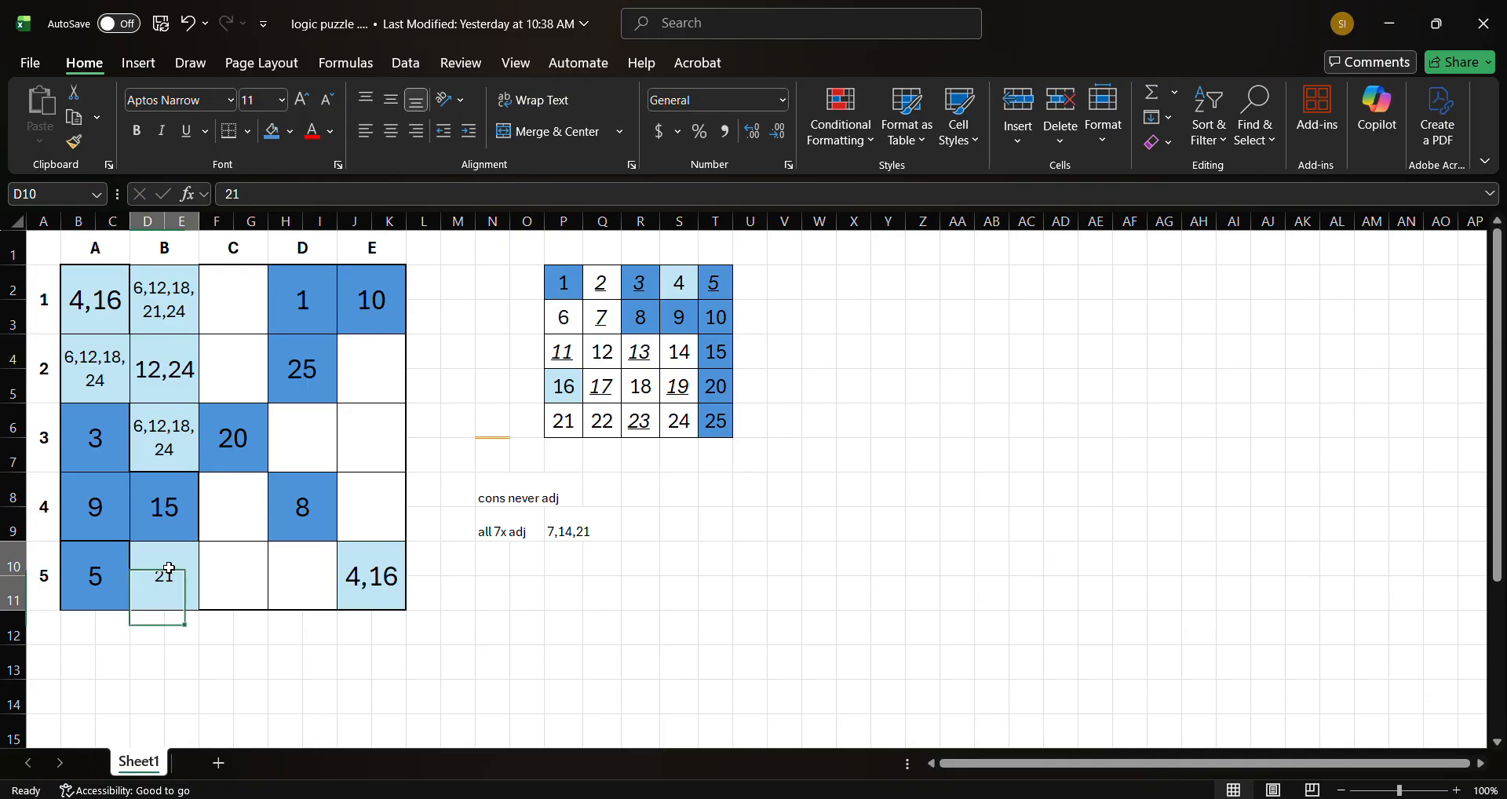
mouse_move(188, 575)
left_mouse_down()
mouse_move(229, 521)
mouse_move(230, 582)
mouse_move(233, 515)
left_mouse_up()
type("14")
key("Return")
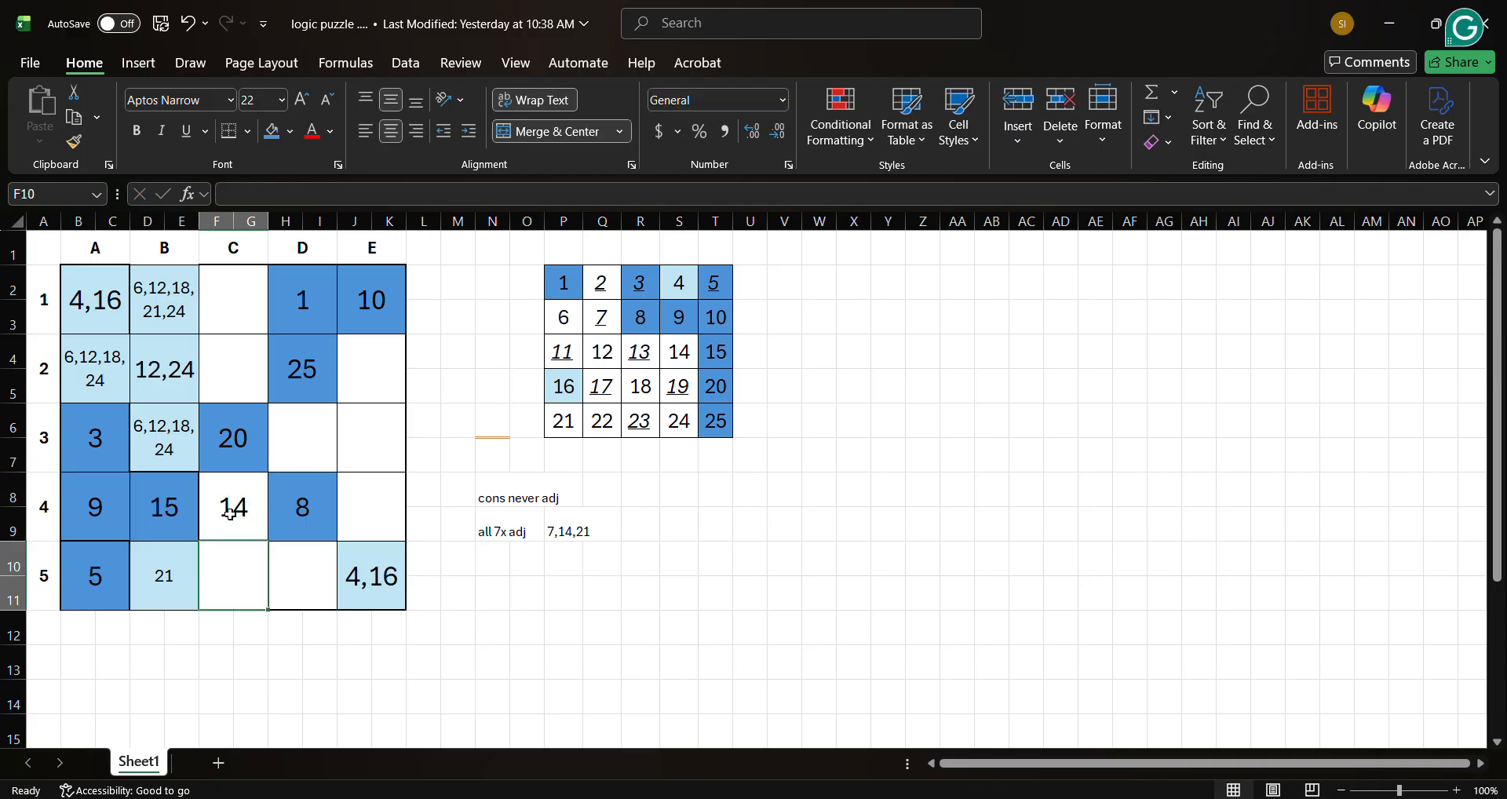
- Clear the trial 14 from puzzle cell C4 and enter 14 in puzzle cell C5 instead
left_click(249, 509)
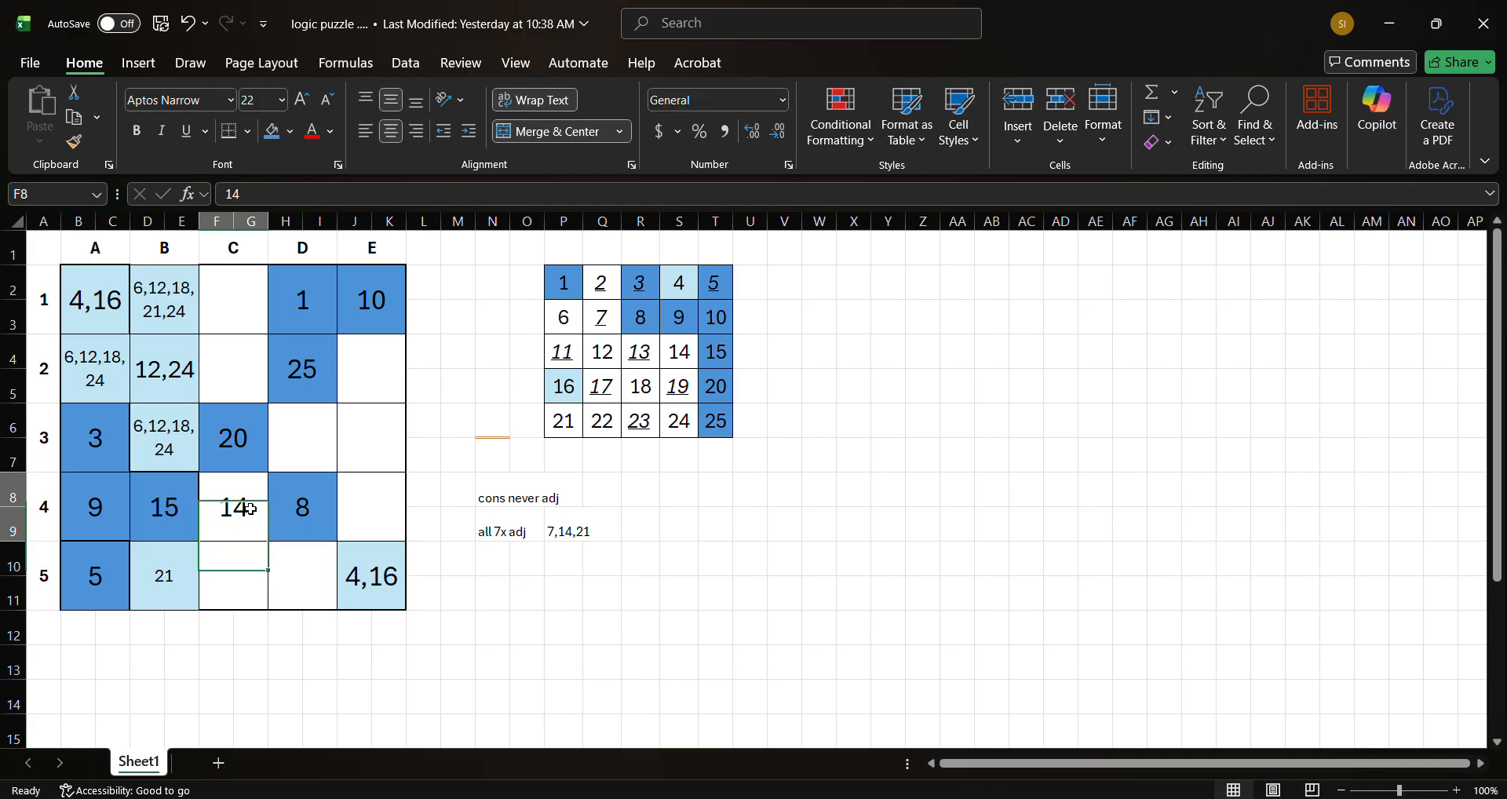
key("BackSpace")
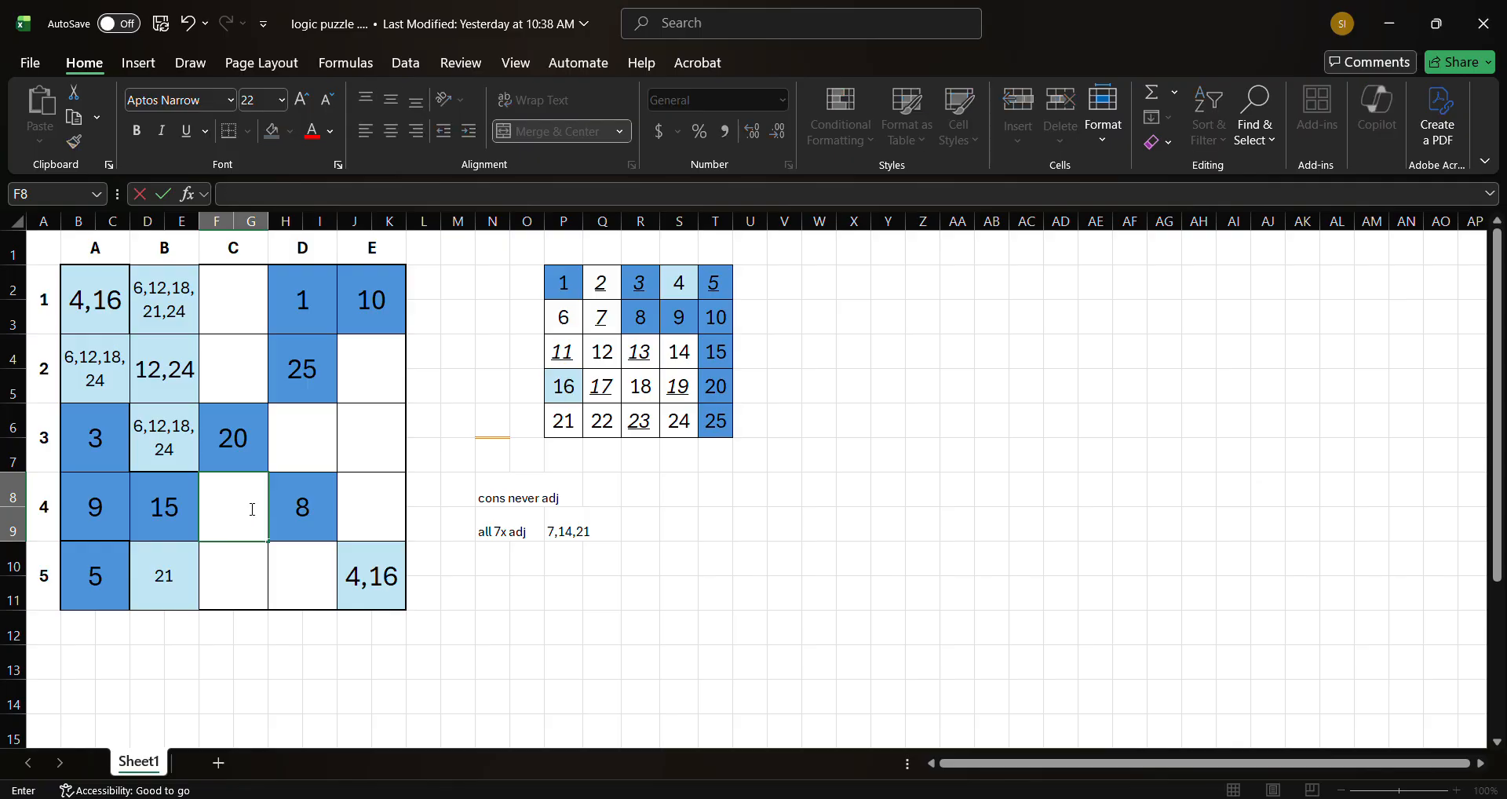
left_click(241, 574)
type("14")
key("Return")
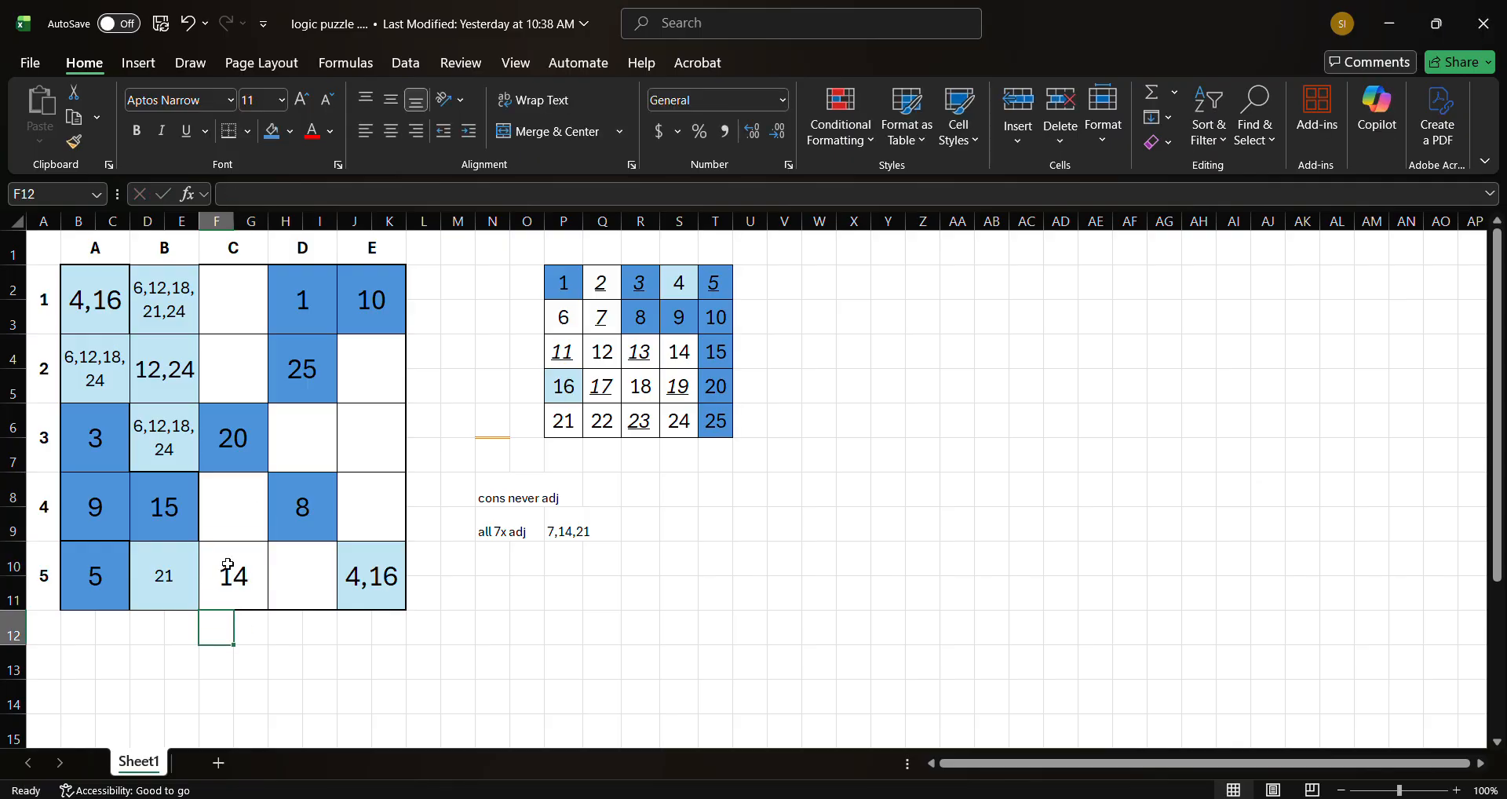
left_click(192, 537)
left_click(230, 565, "ctrl")
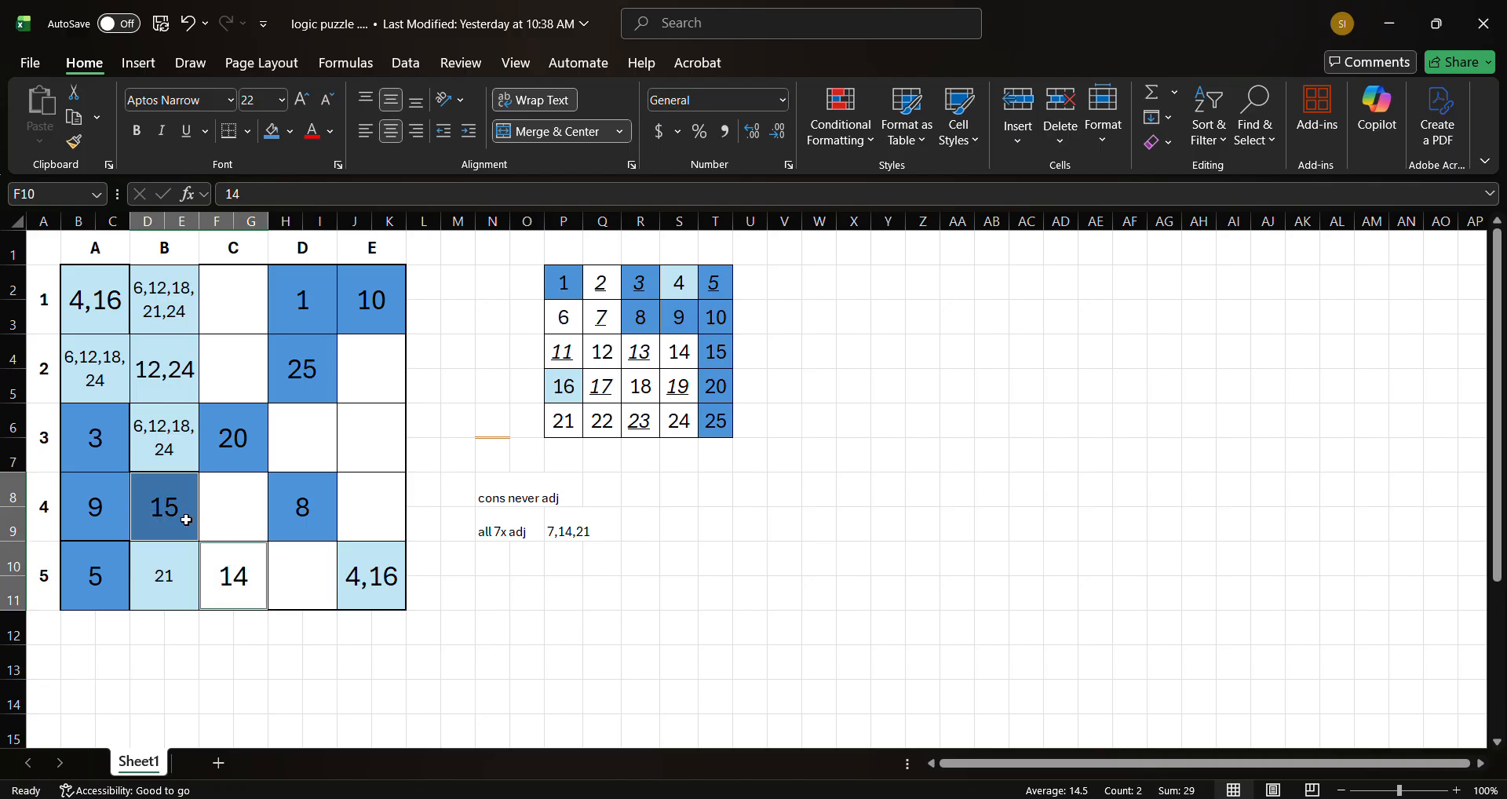
- Undo the trial entries in puzzle cells B5, C4 and C5
left_click(187, 25)
left_click(186, 25)
left_click(187, 24)
left_click(187, 25)
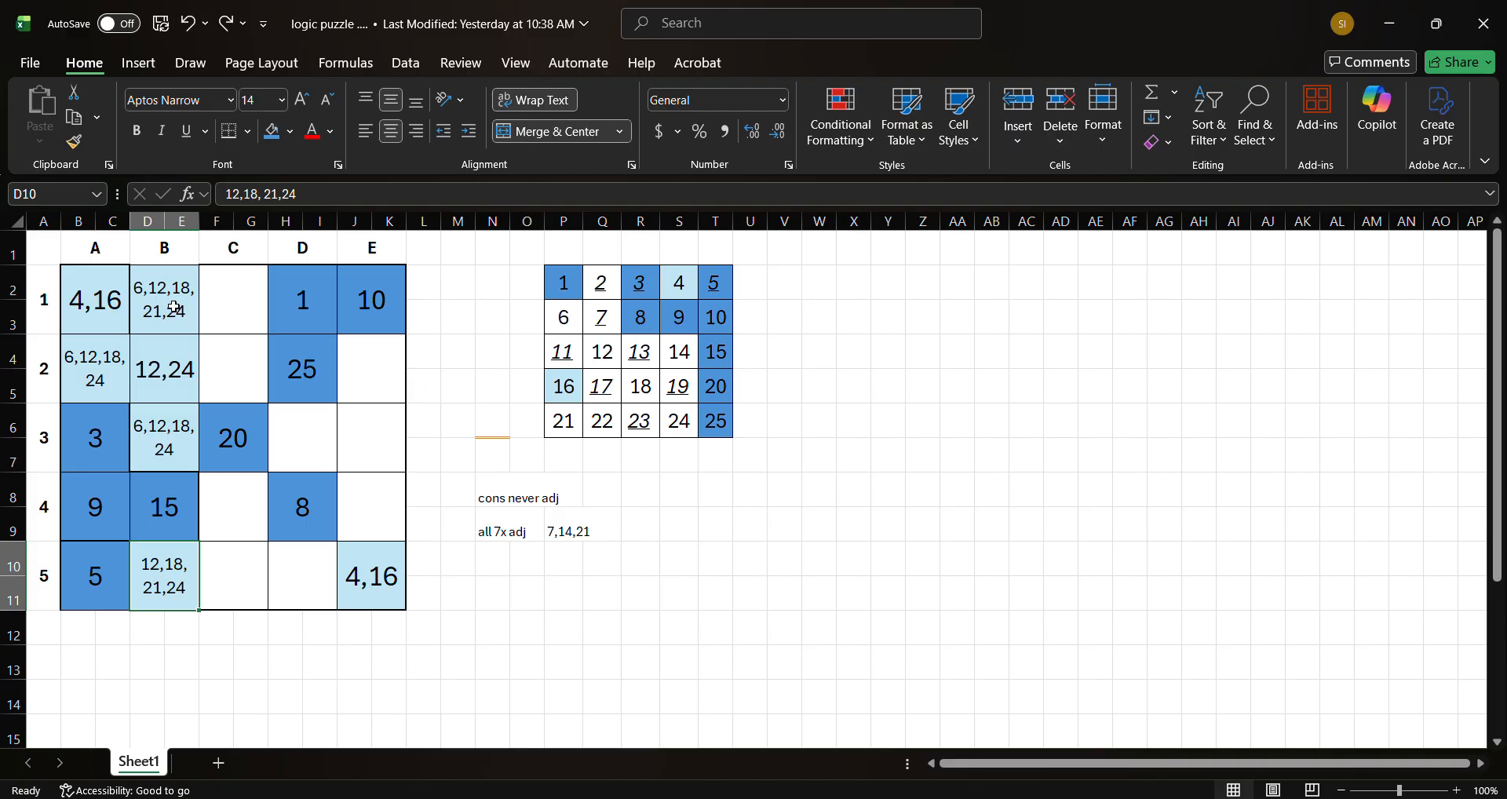
- Remove 21 from the candidate list in puzzle cell B5, leaving 12,18,24
double_click(152, 587)
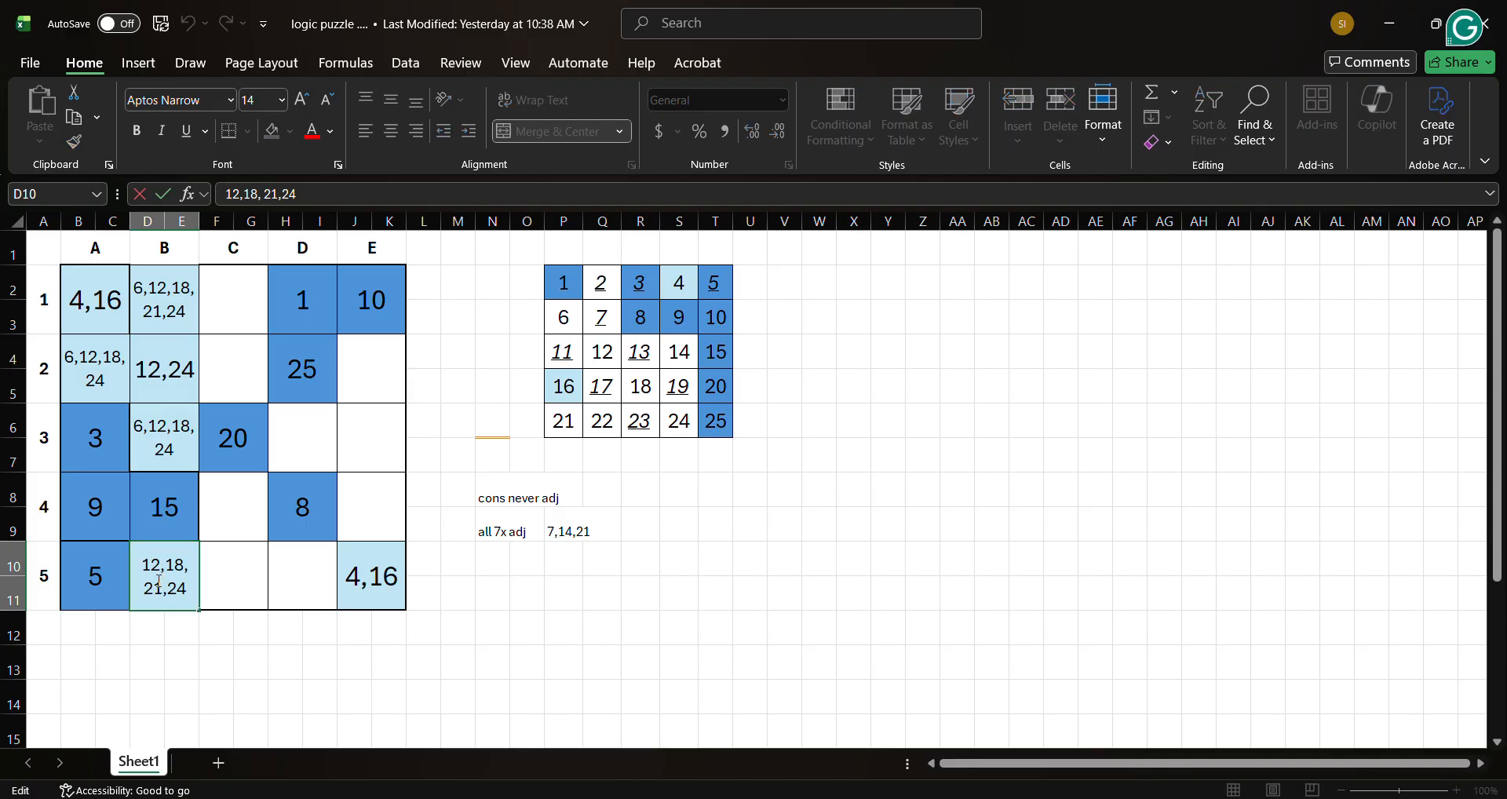
key("Delete")
key("BackSpace")
key("BackSpace")
key("BackSpace")
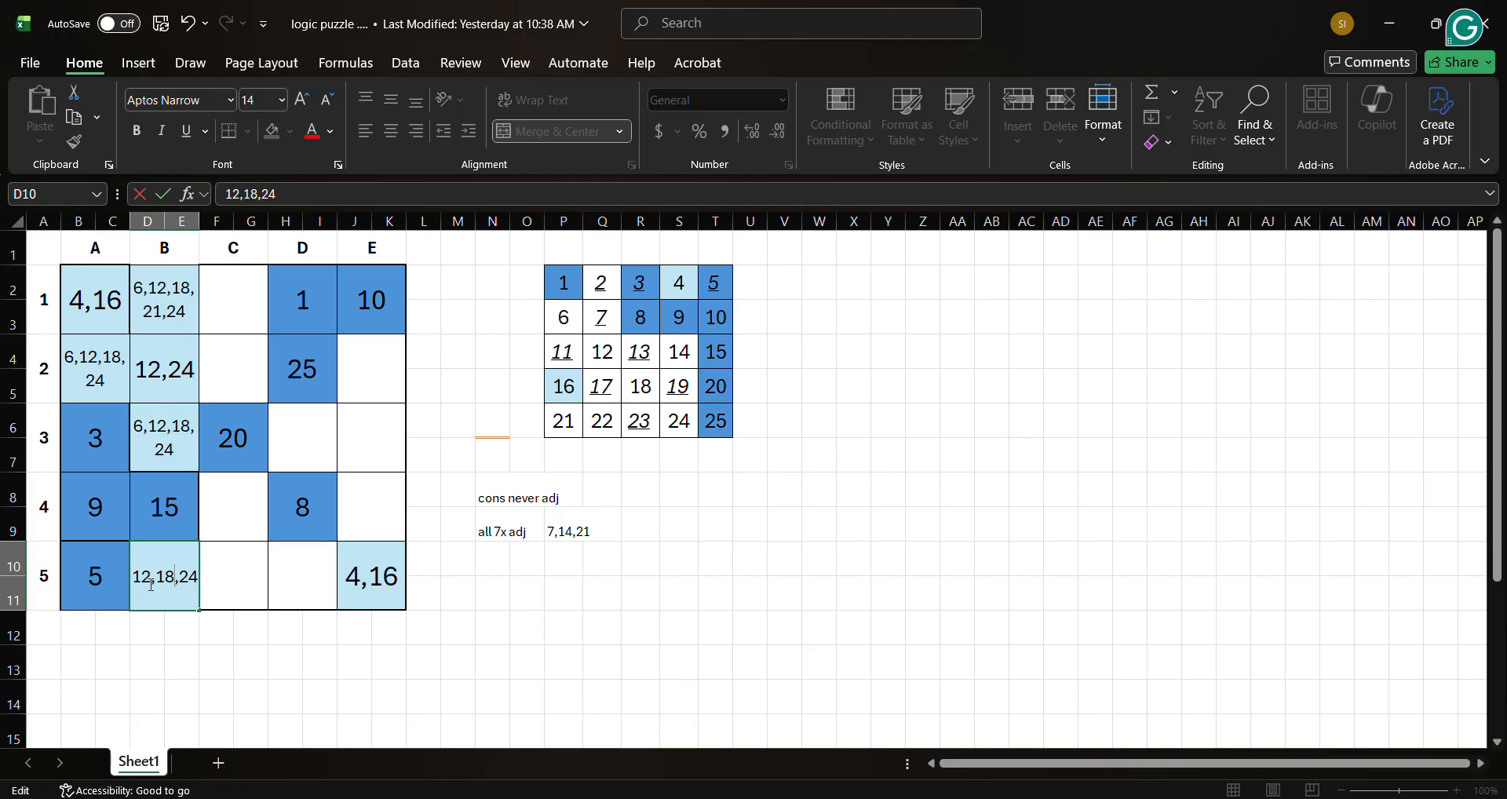
key("Return")
- Insert a space before 24 in puzzle cell B5 so that the number wraps whole onto the second line
double_click(189, 575)
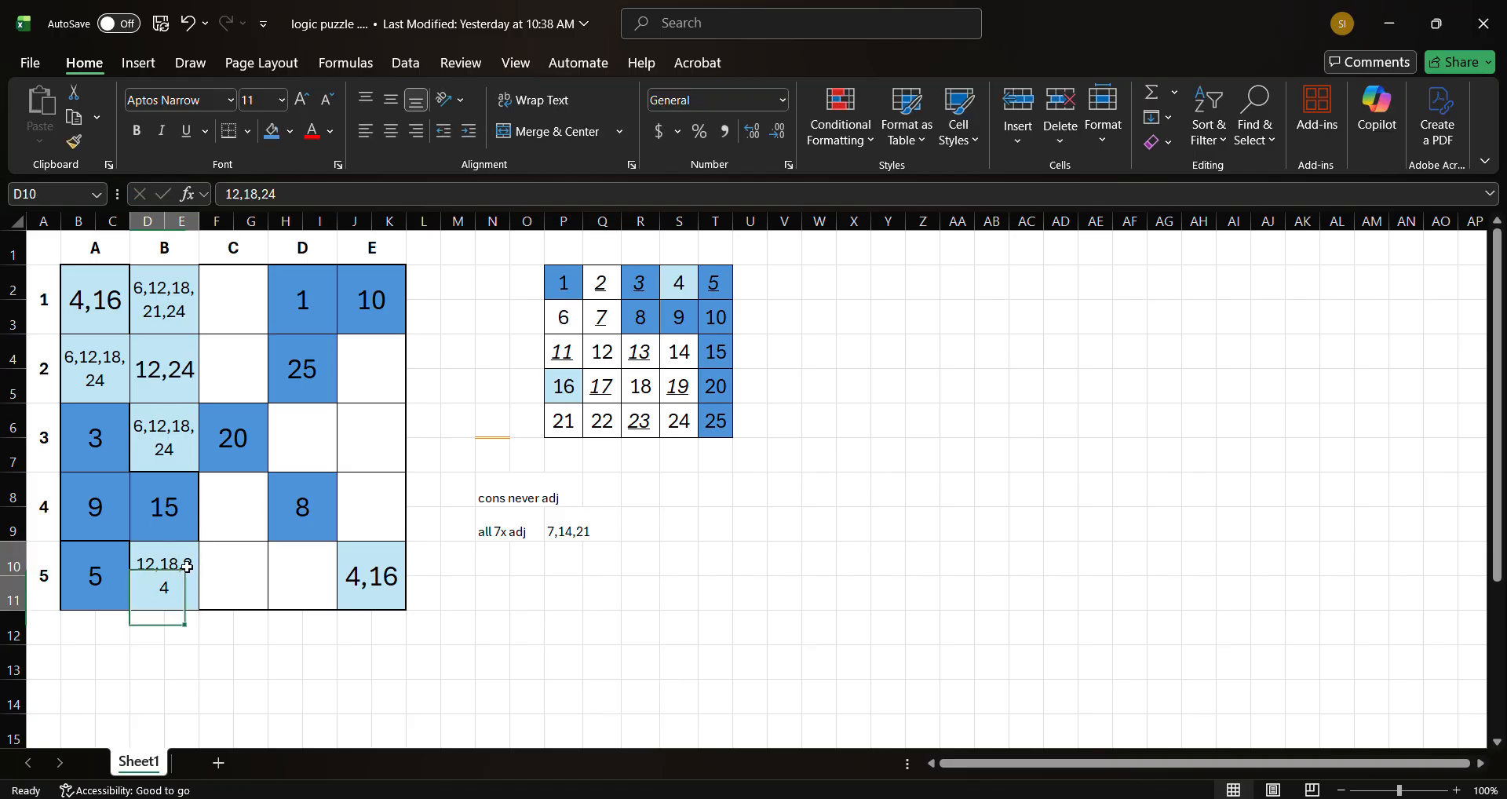
key("Return")
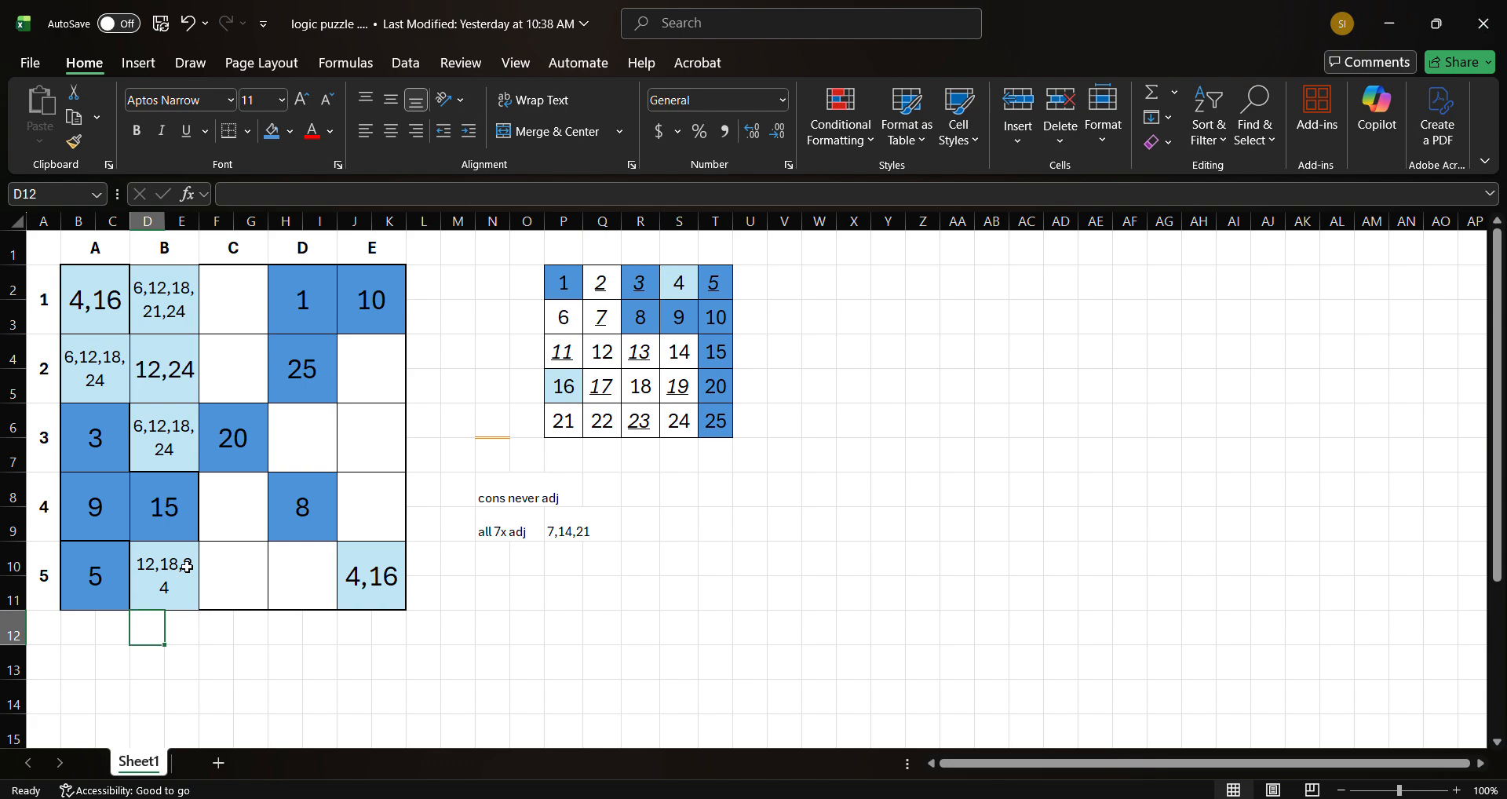
left_click(220, 658)
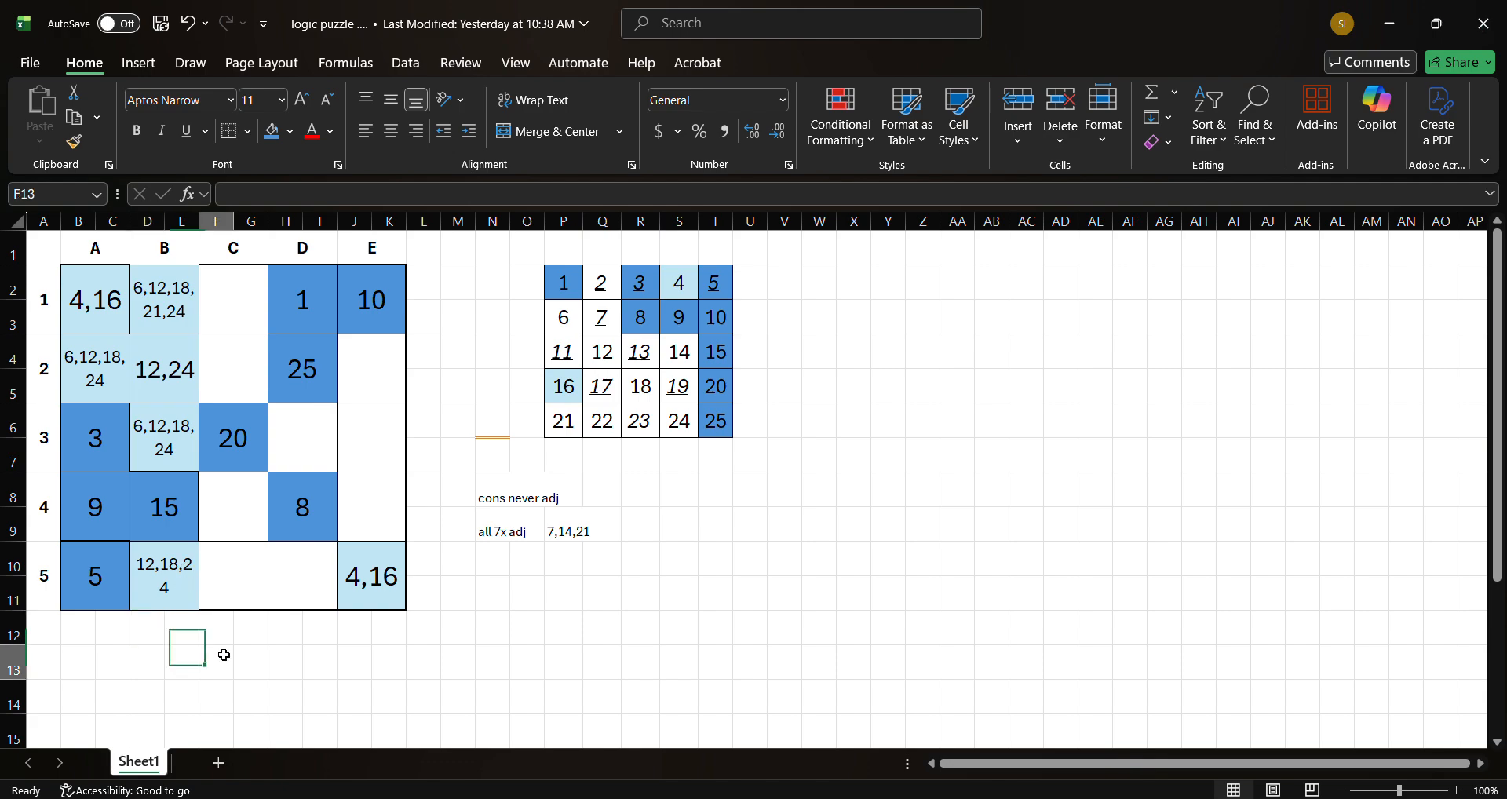
double_click(169, 556)
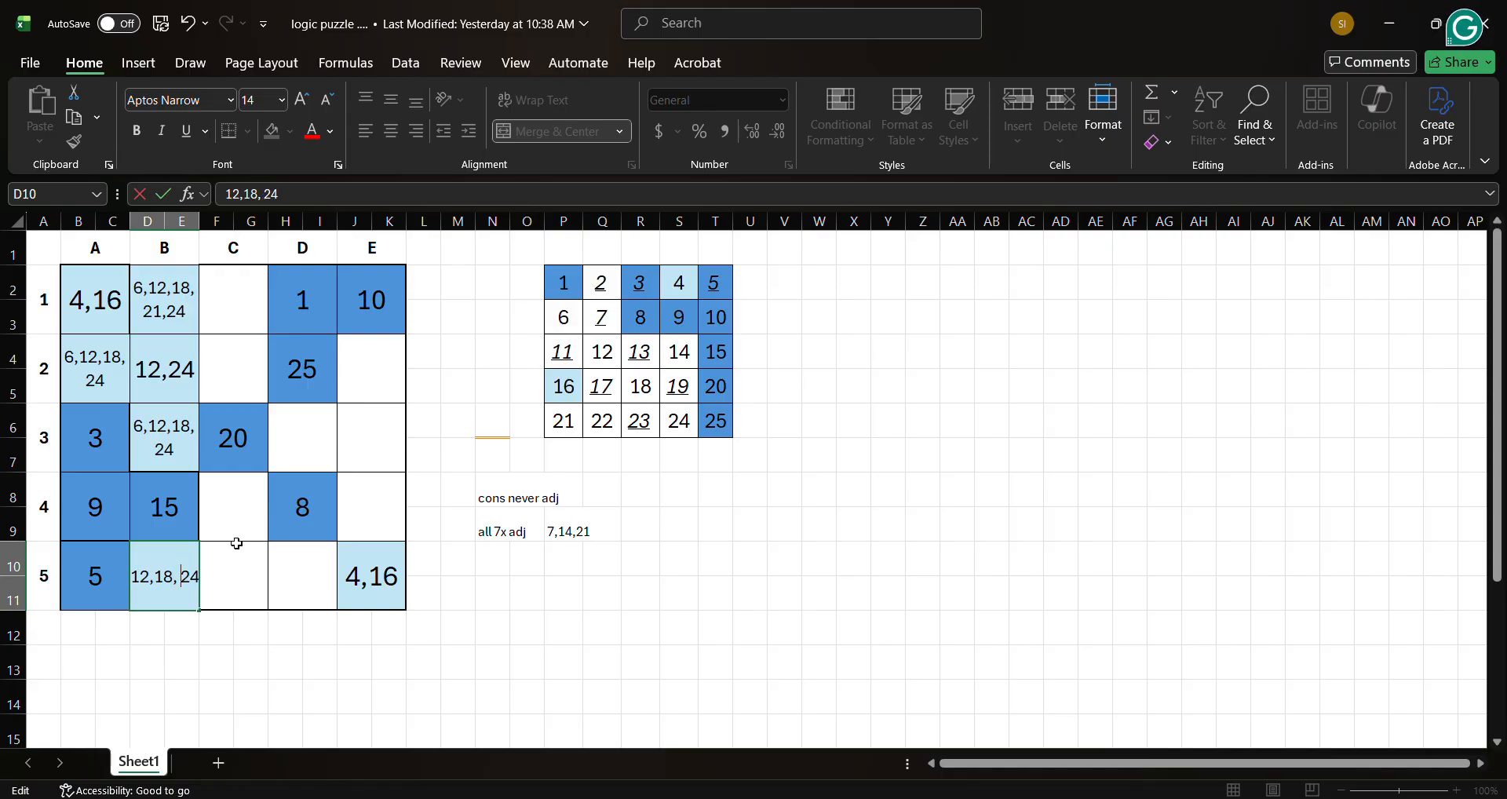
key("Return")
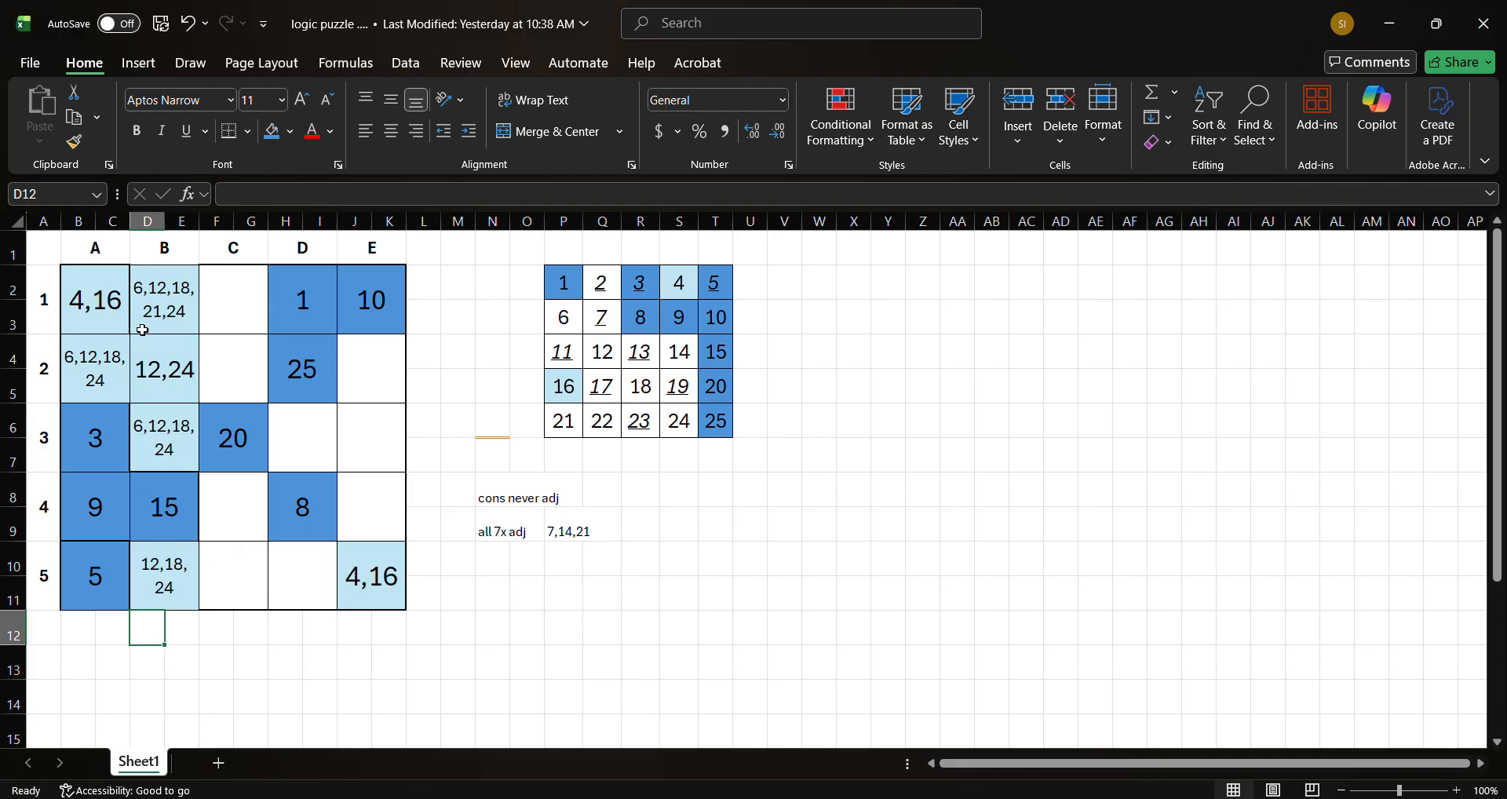
- Enter 21 as the answer in puzzle cell B1 and enlarge its font to match the other solved cells
left_click(162, 309)
type("21")
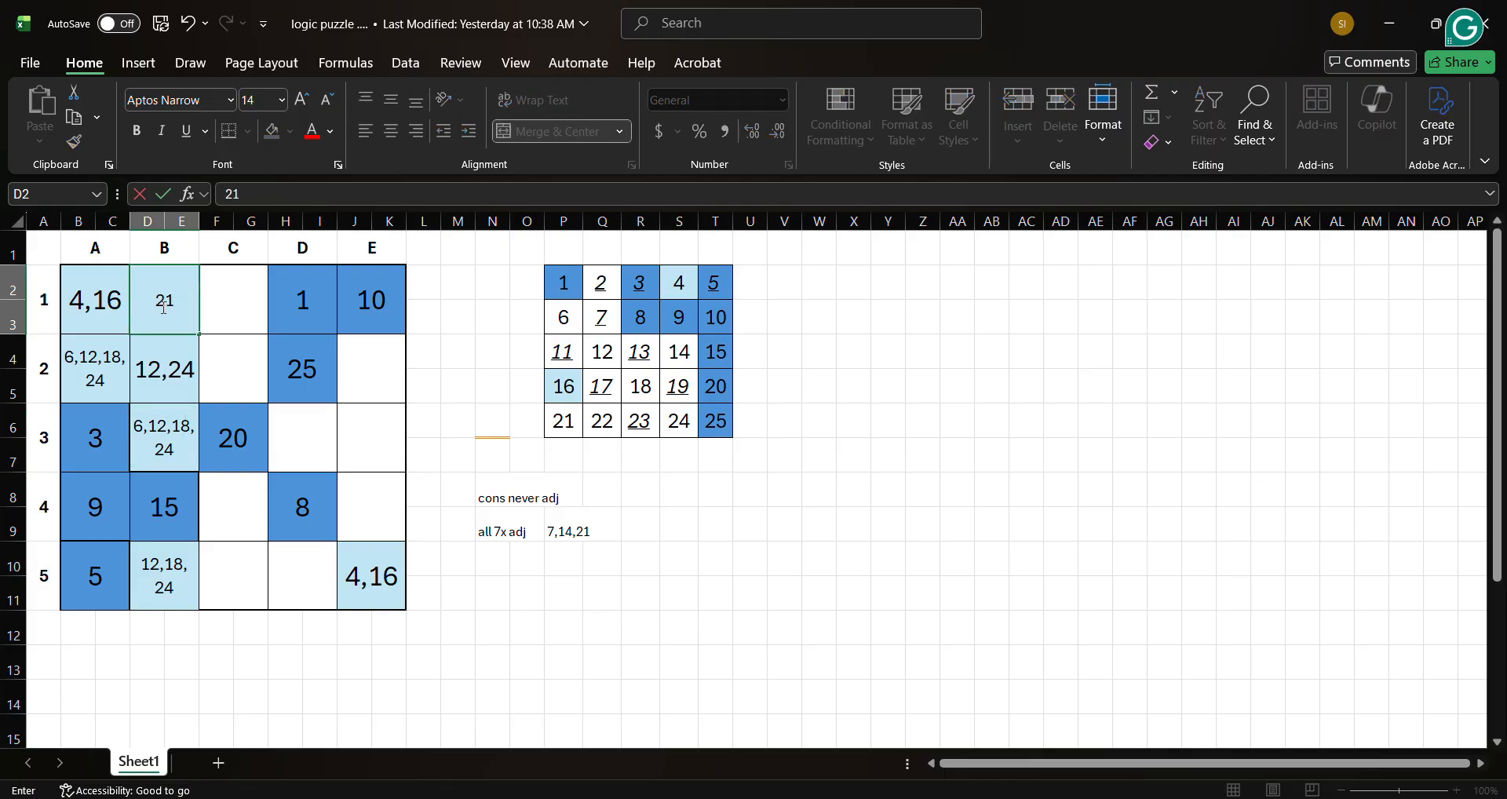
key("Return")
left_click(177, 297)
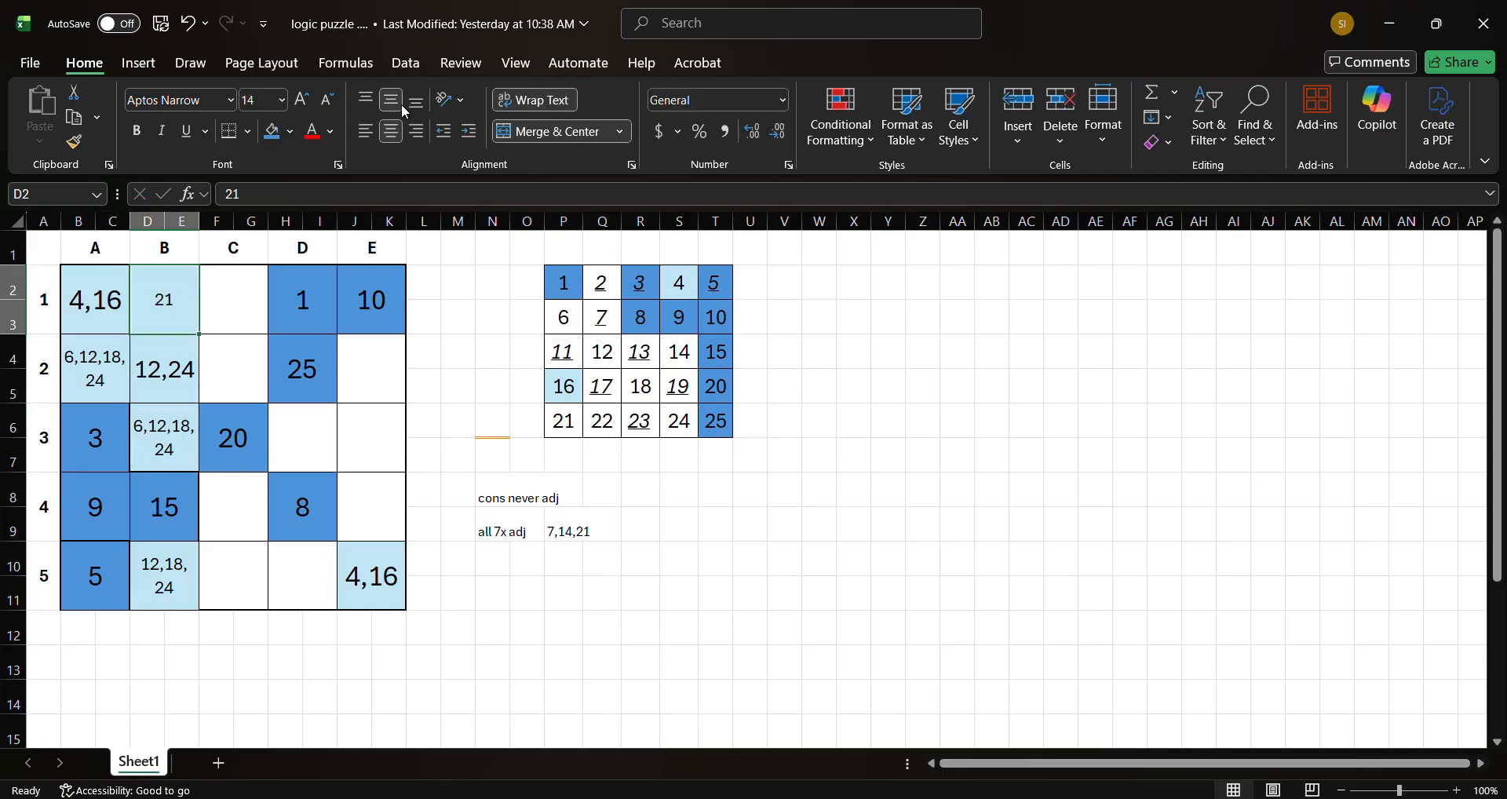
left_click(301, 99)
left_click(301, 99)
left_click(302, 99)
left_click(301, 99)
- Fill puzzle cell B1 and the 21 in the number list with the solved-cell blue
left_click(577, 418, "ctrl")
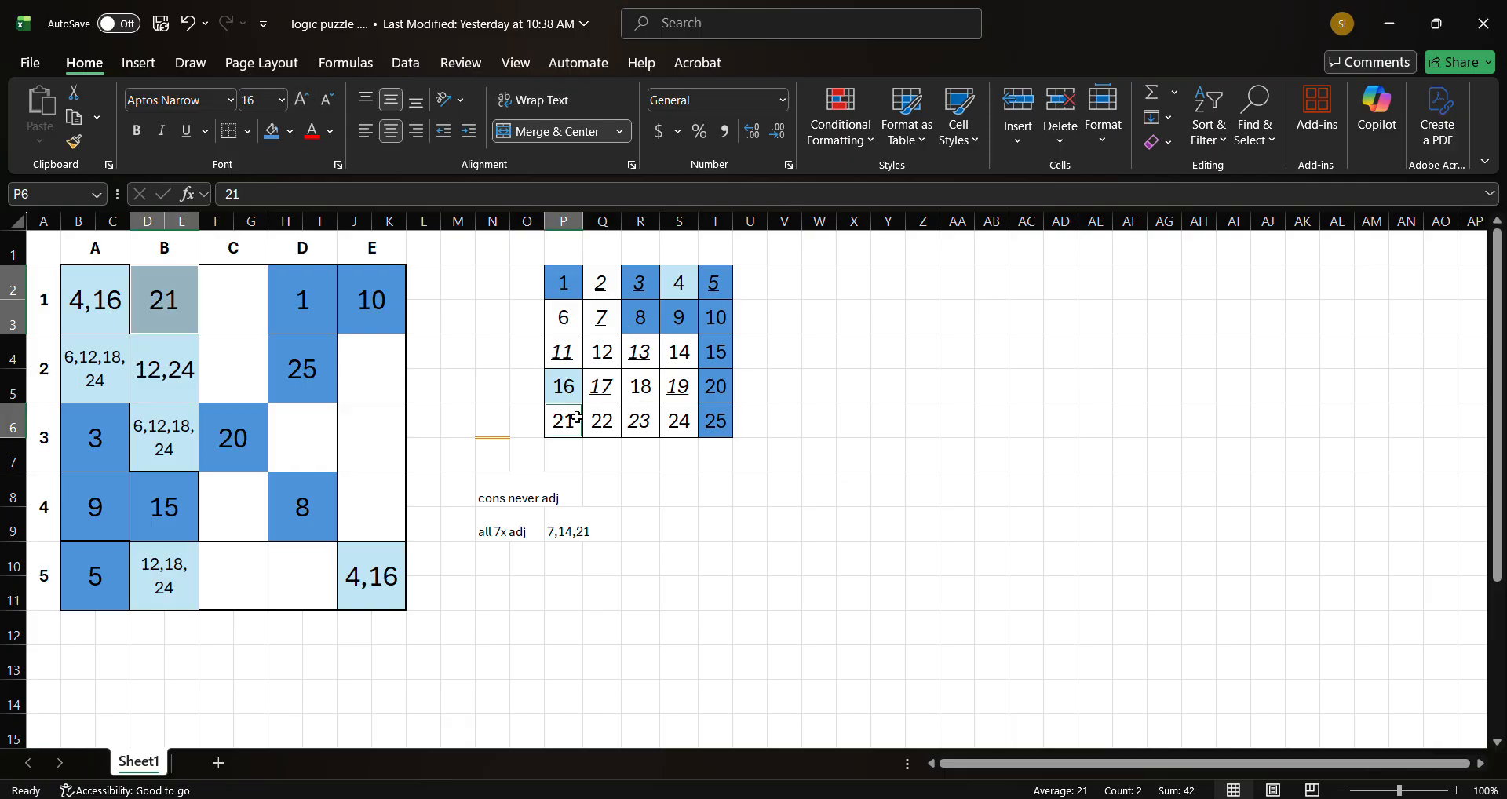
left_click(272, 131)
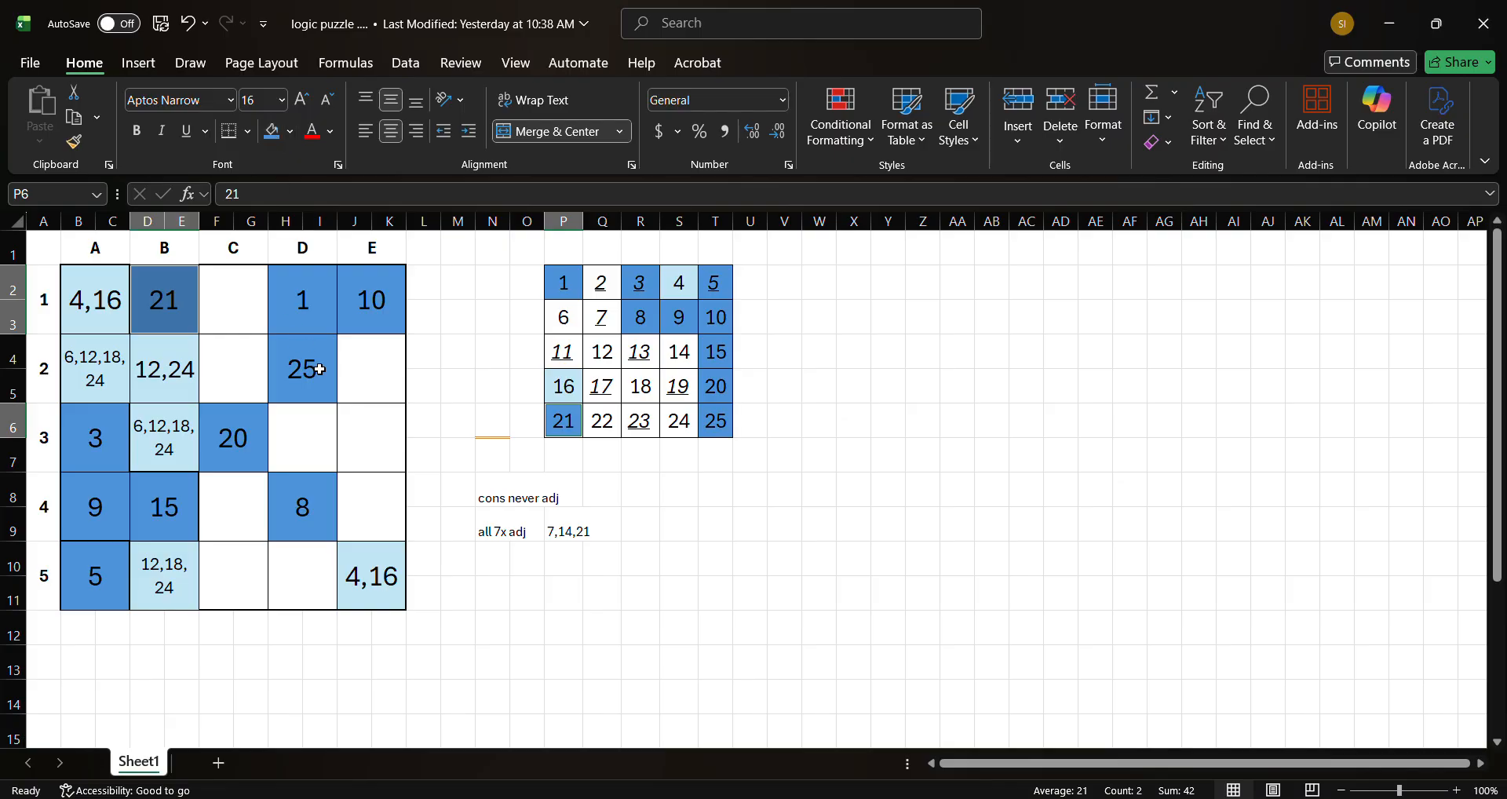
left_click(403, 422)
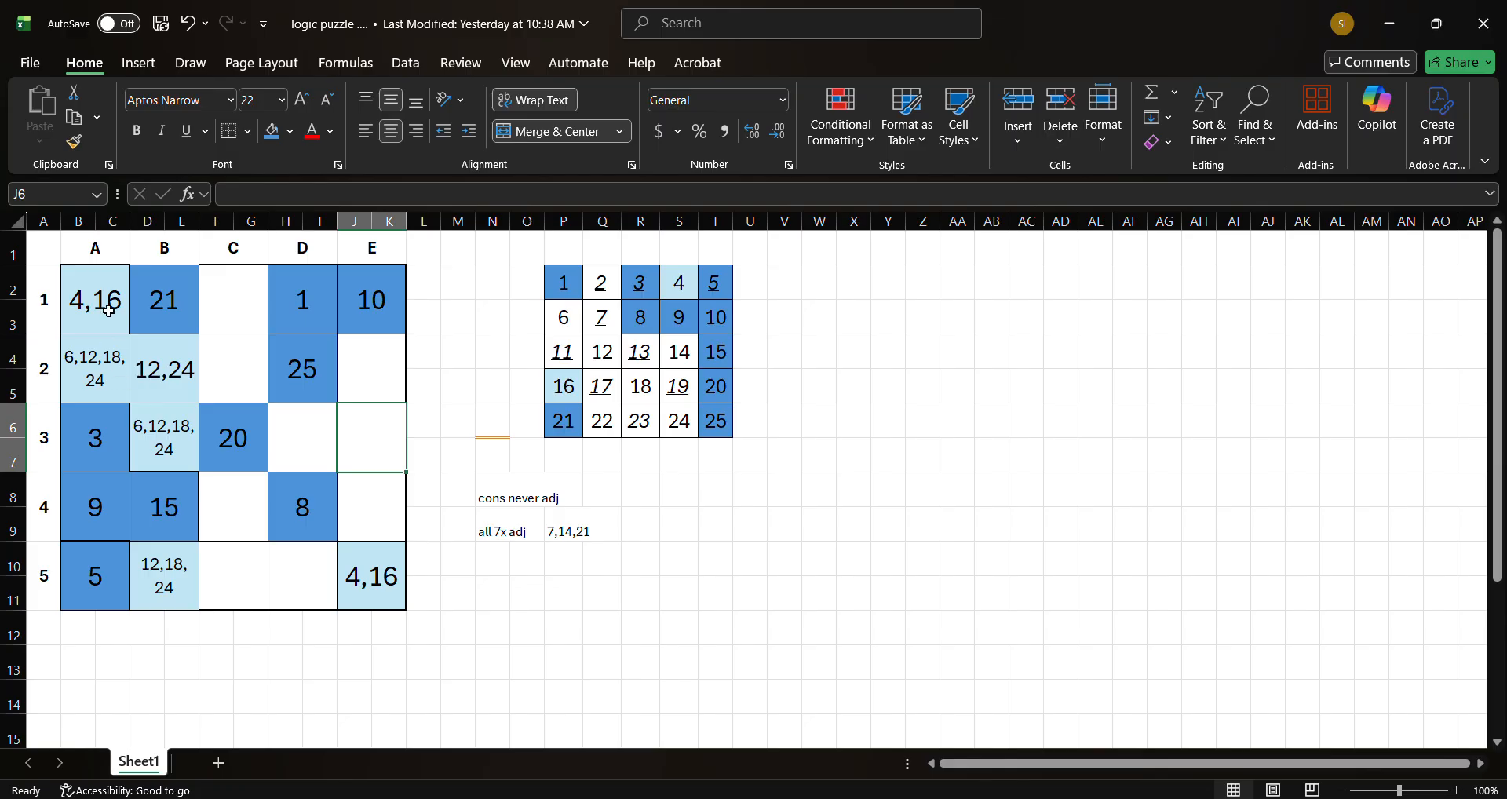
- Enter the candidates 7,14 in puzzle cells C1 and C2
left_click(230, 313)
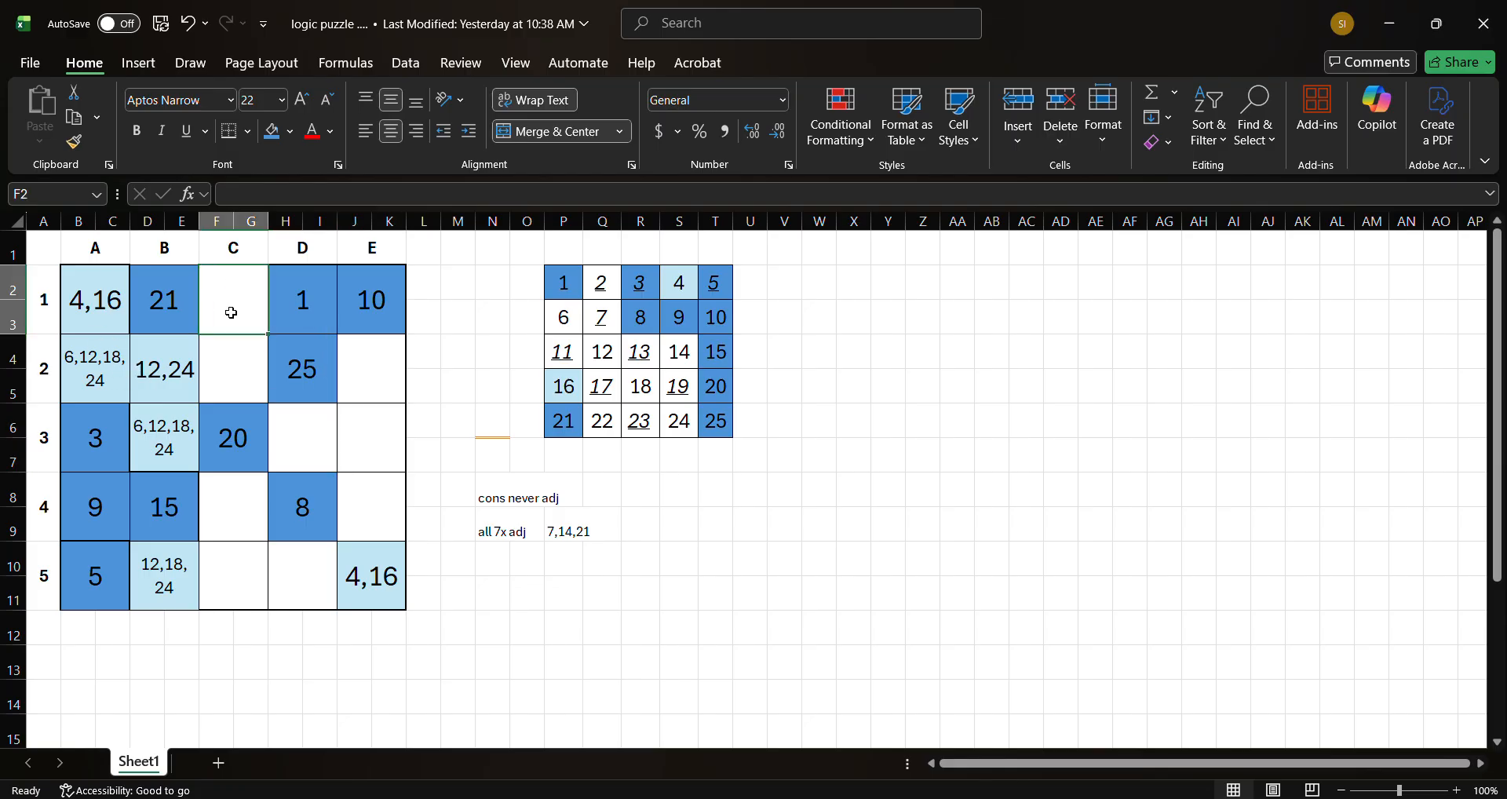
type("7,14")
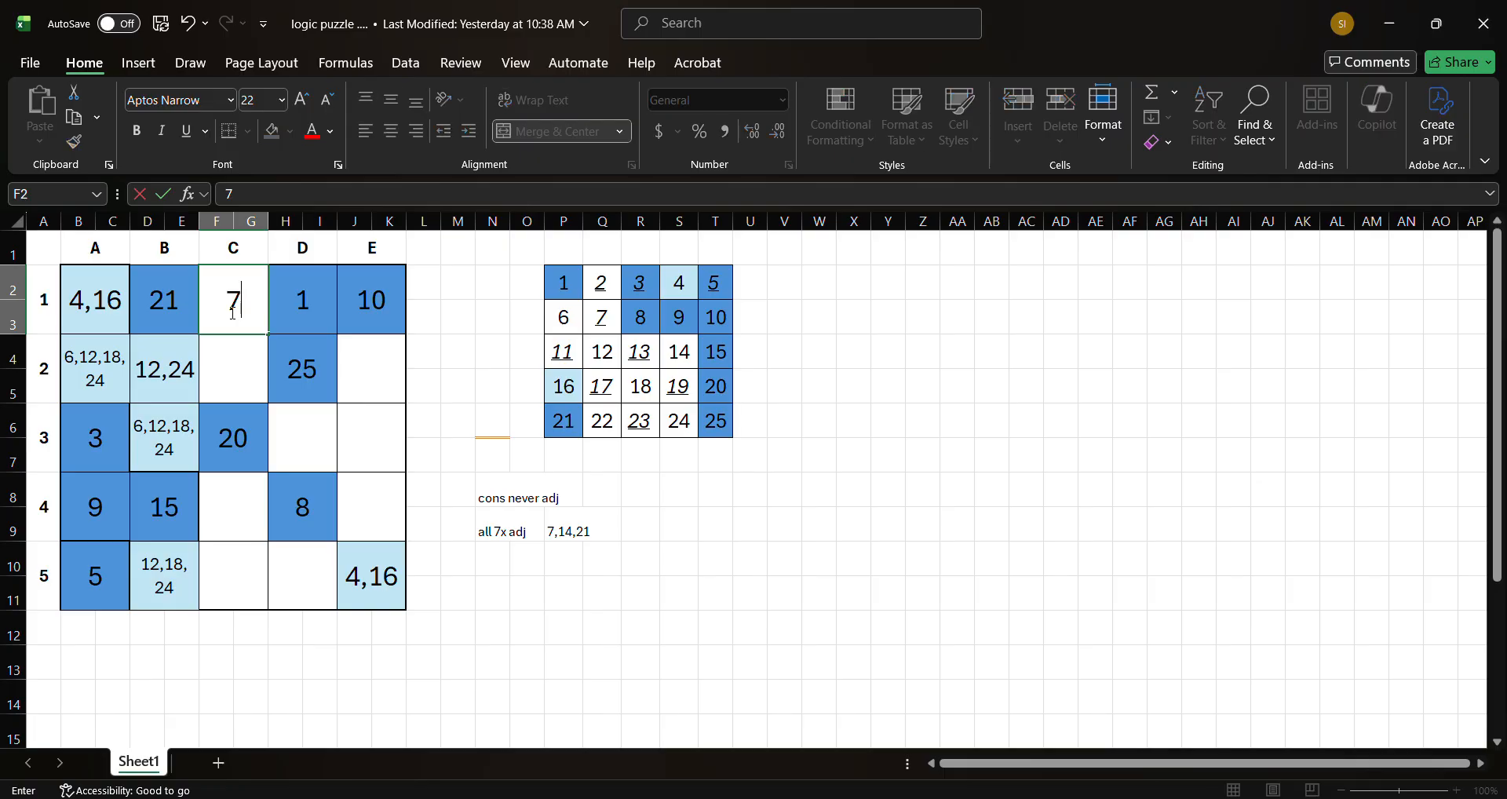
left_click(231, 361)
type("7,14")
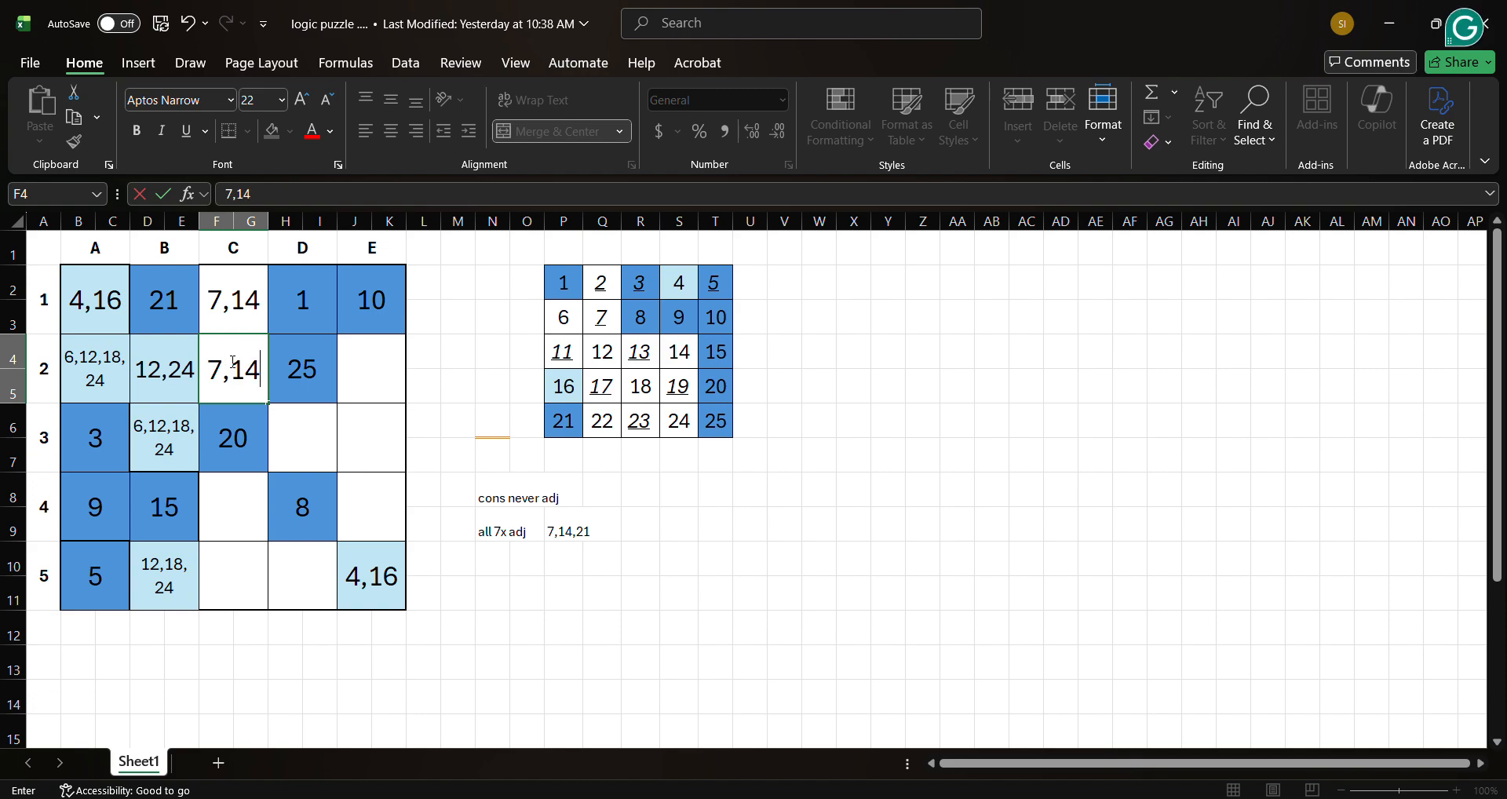
key("Return")
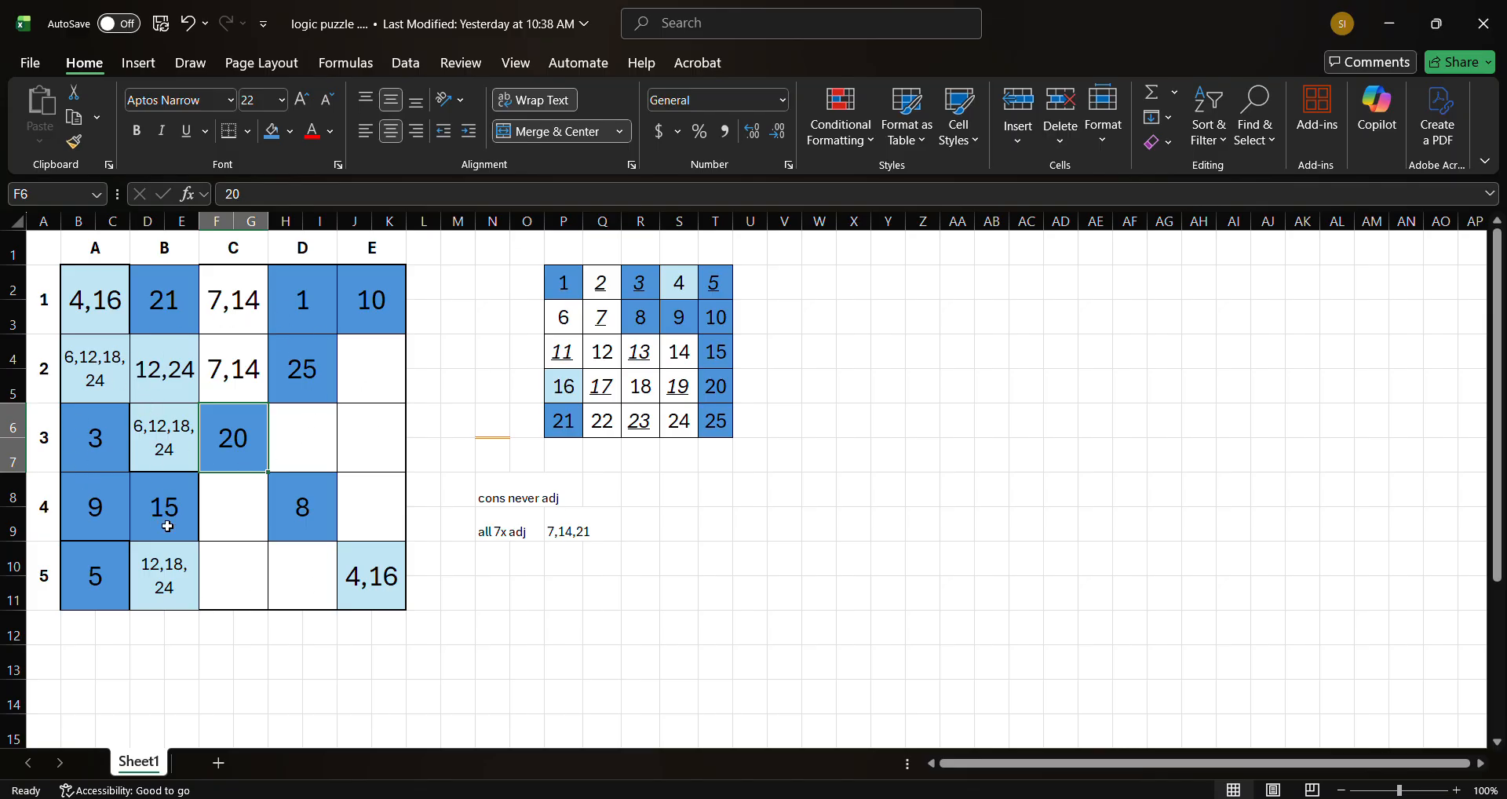
left_click(148, 425)
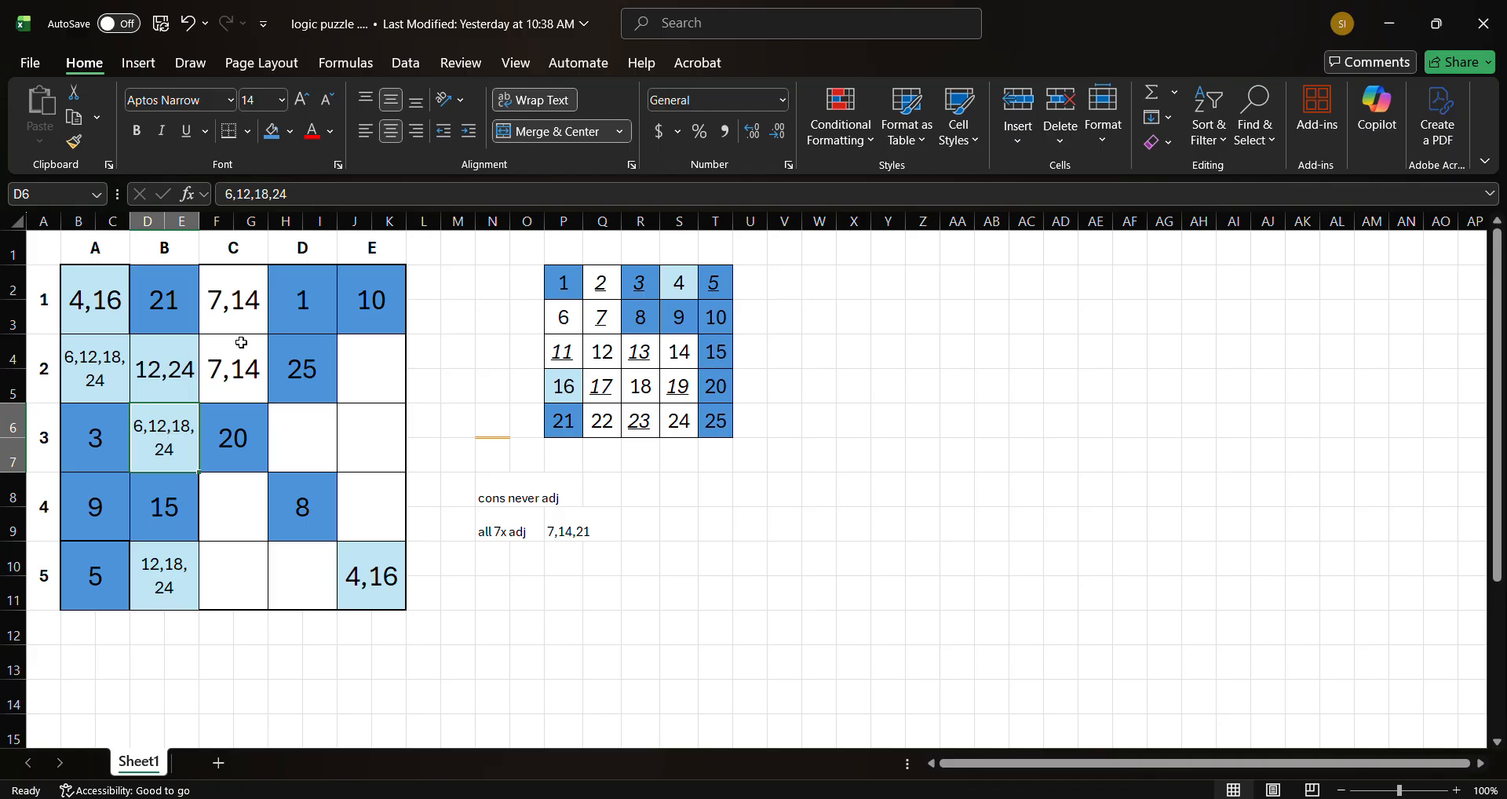
left_click(281, 440)
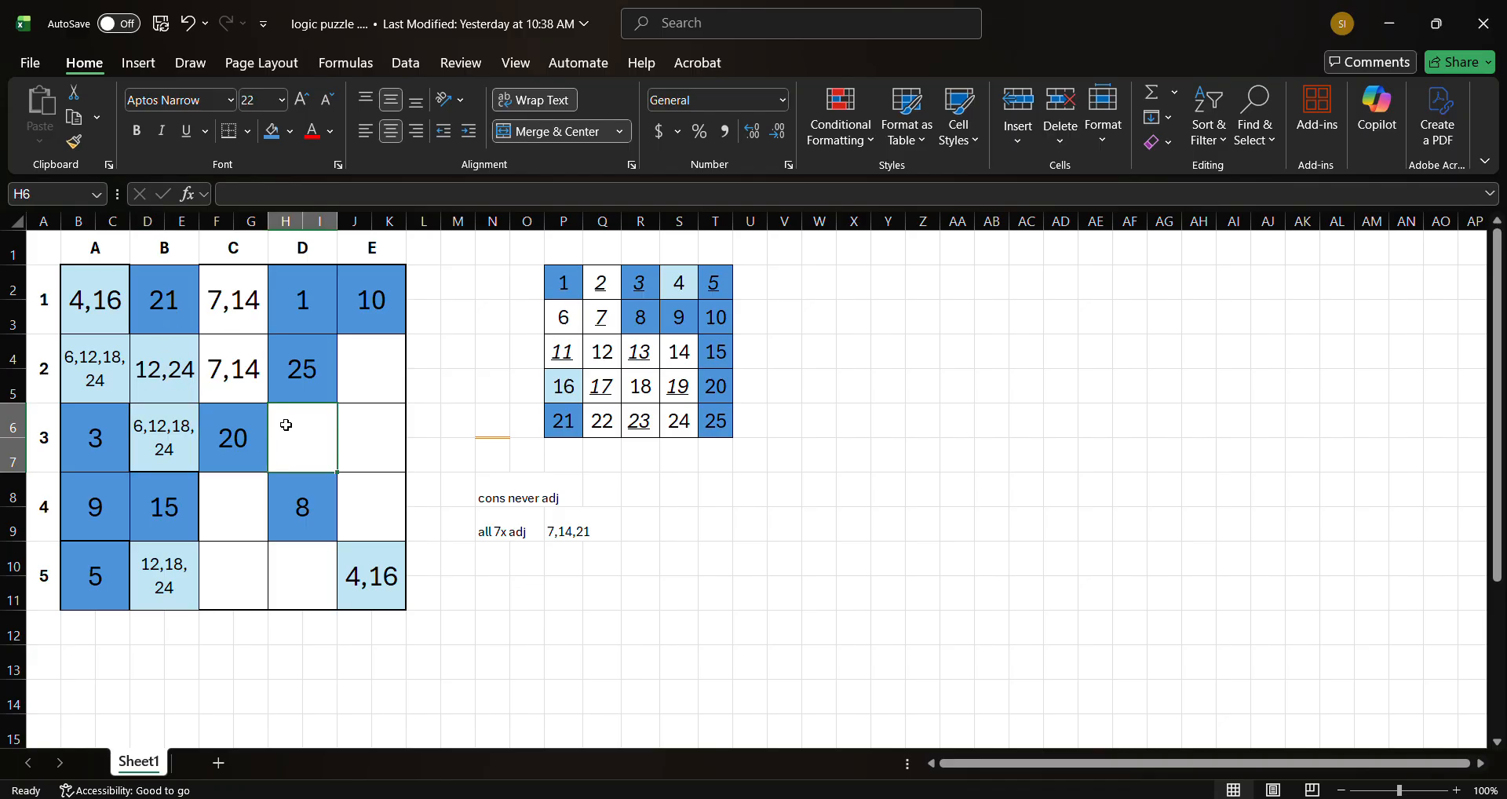
- Fill puzzle cells C1 and C2 and the 7 and 14 in the number list with the light blue candidate colour
left_click(260, 320)
left_click(256, 342, "ctrl")
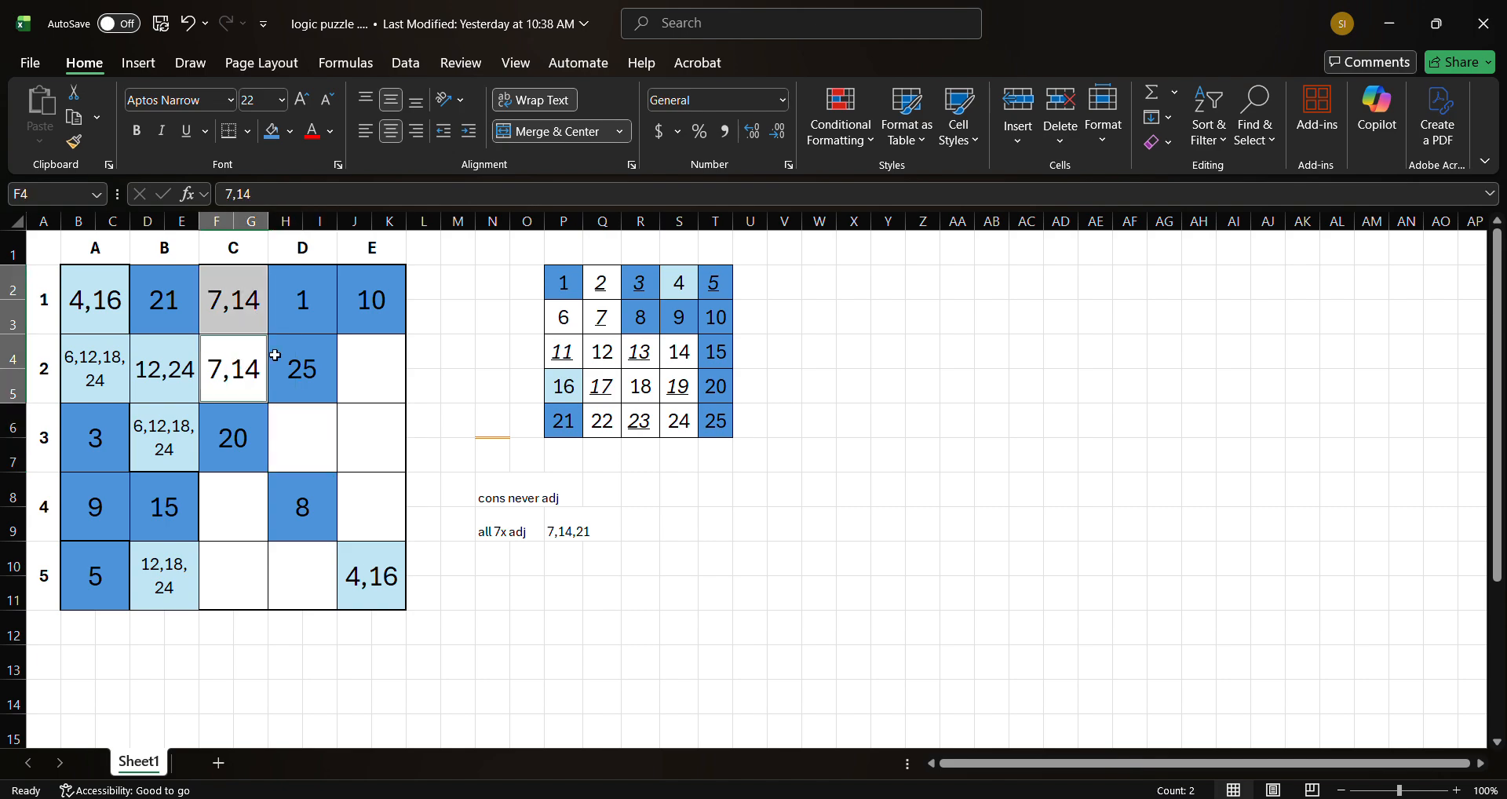
left_click(671, 360, "ctrl")
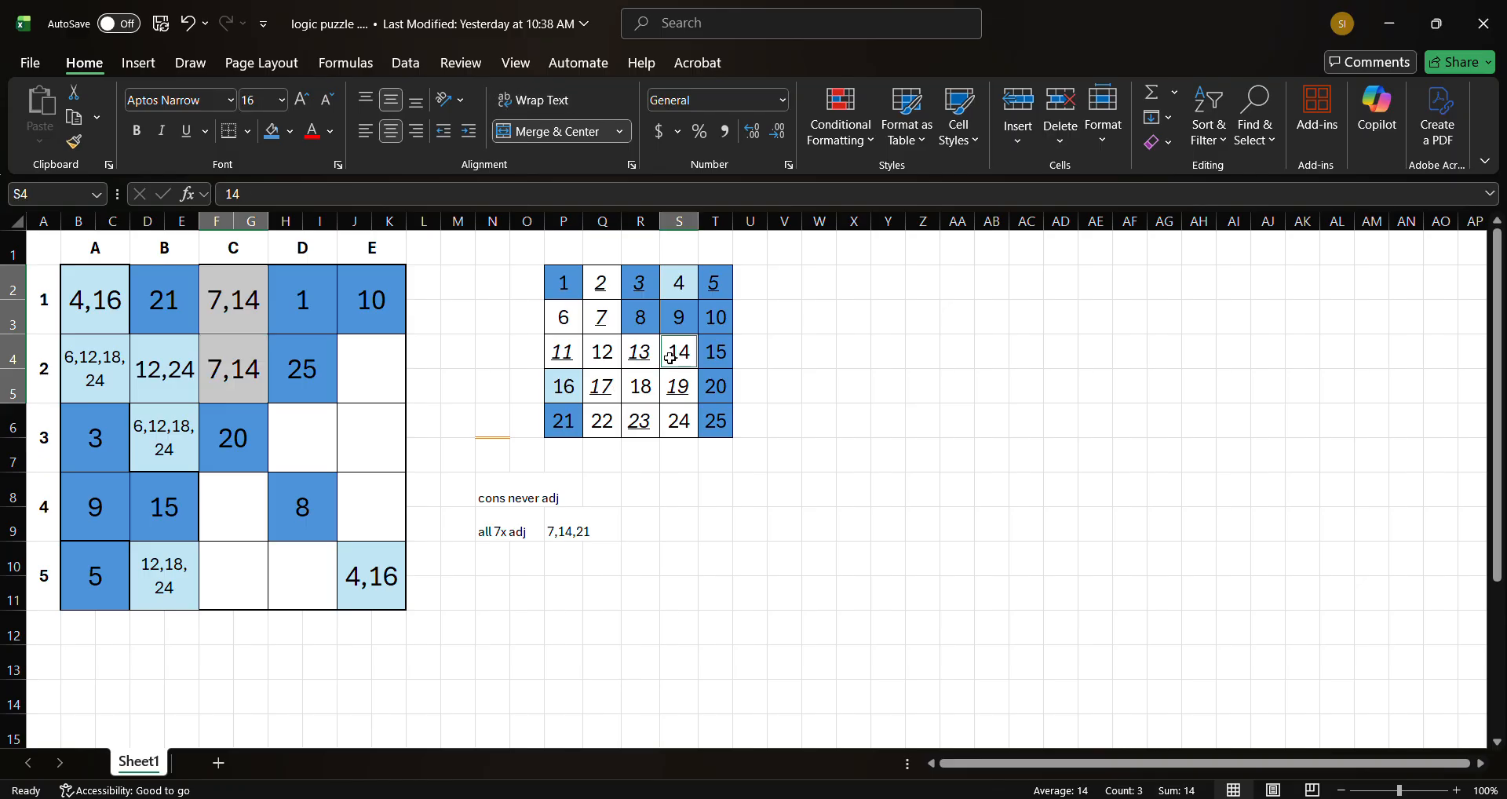
left_click(611, 322, "ctrl")
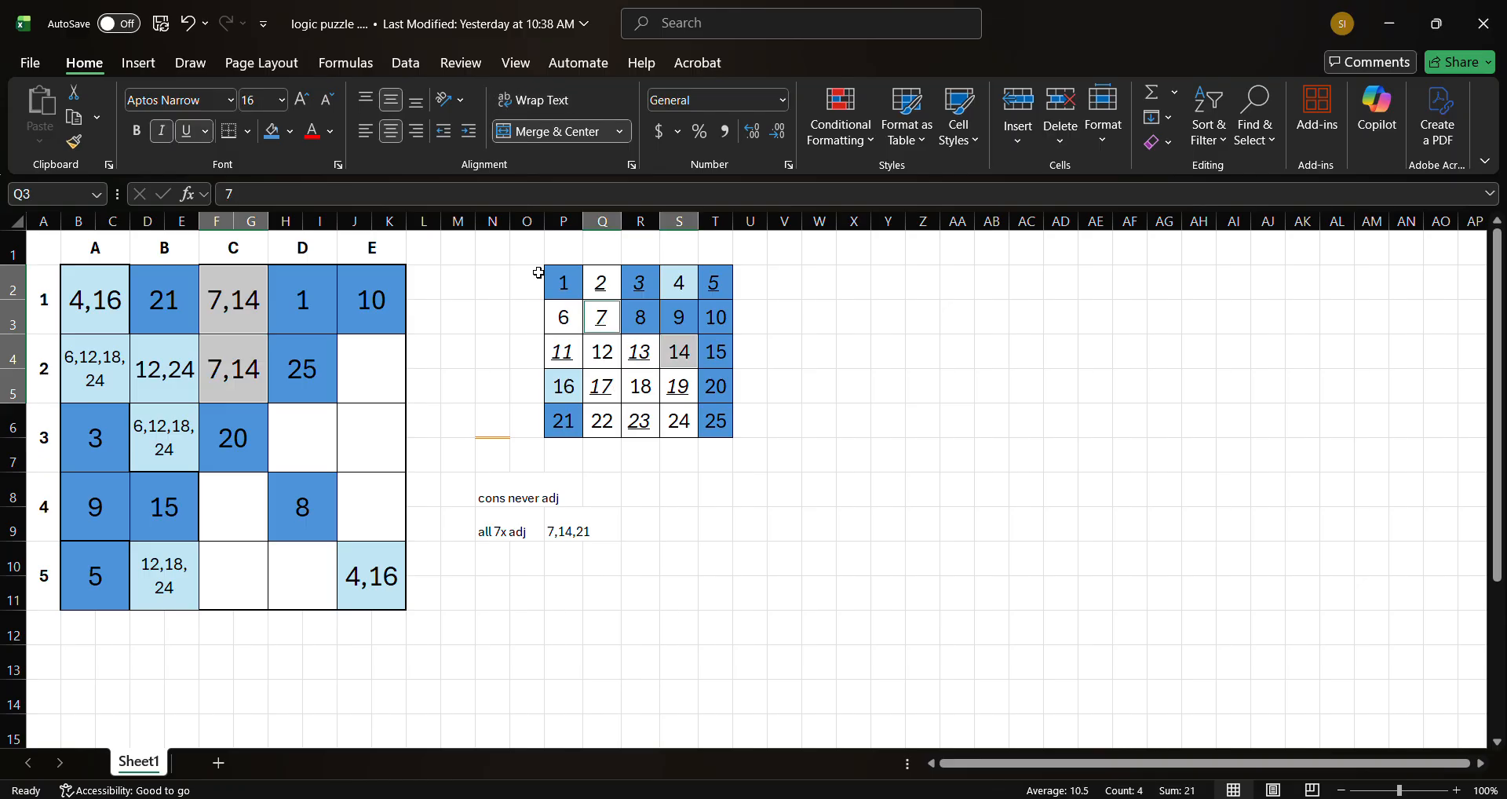
left_click(290, 132)
left_click(379, 232)
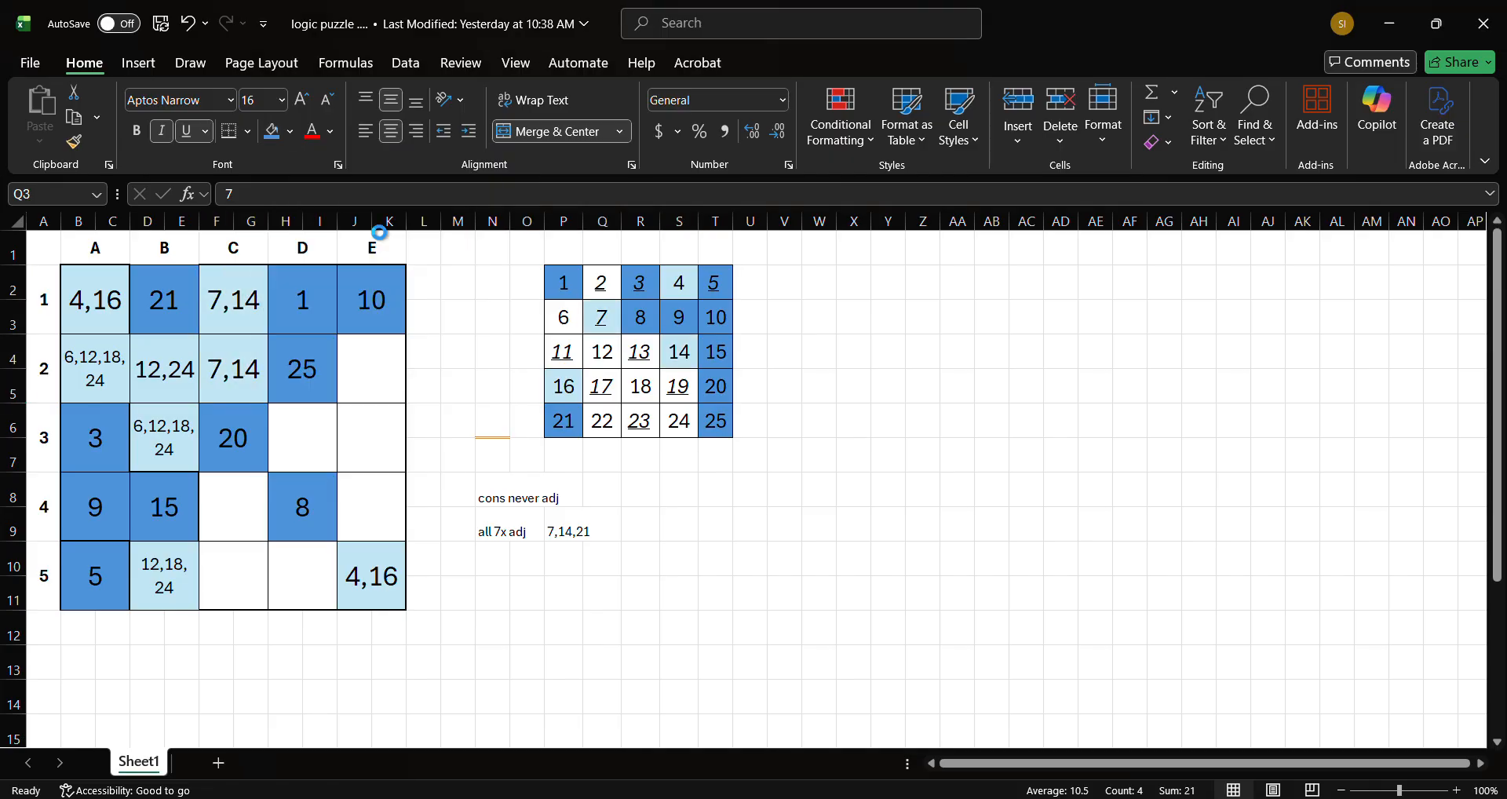
left_click(494, 421)
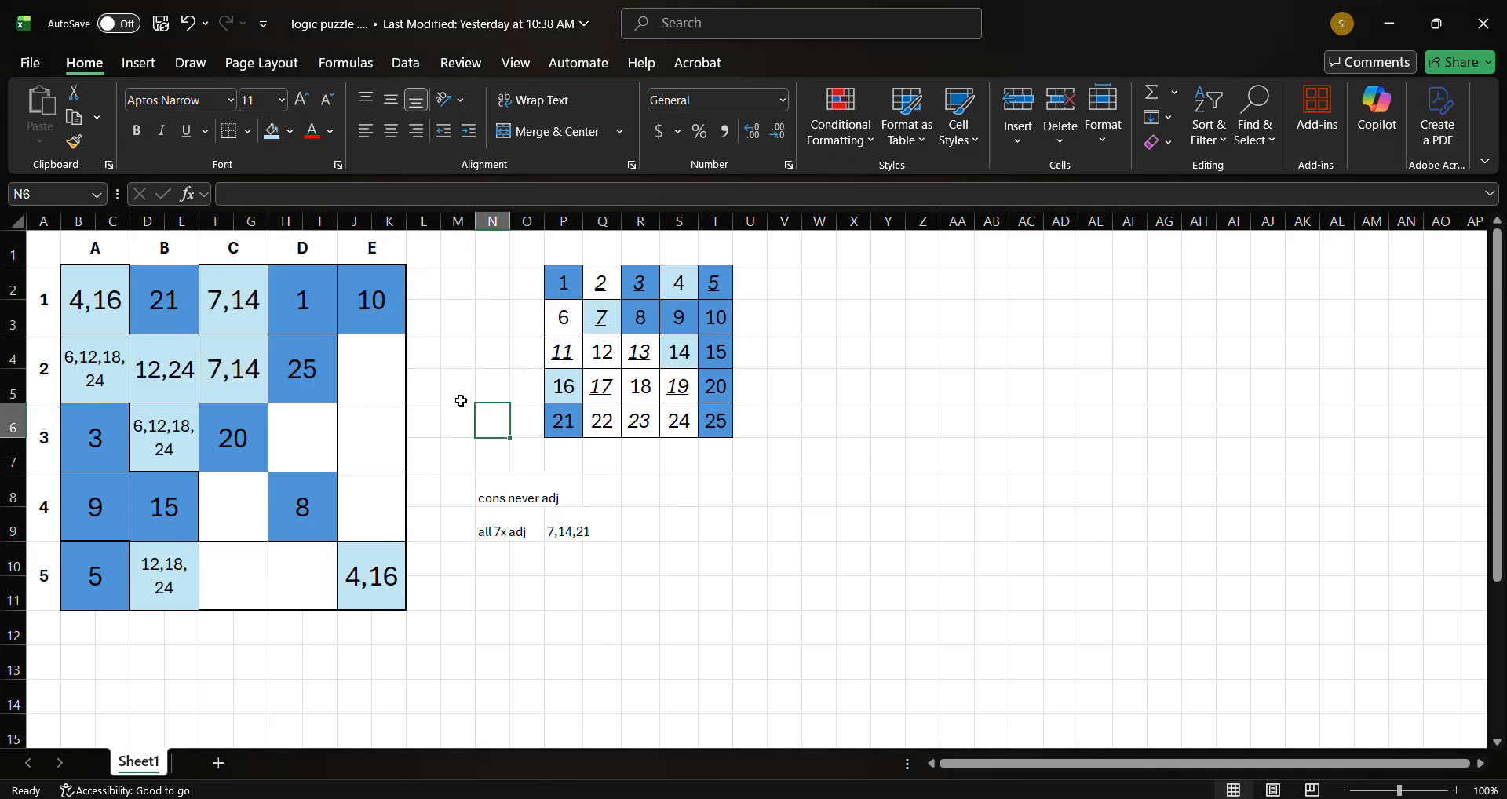
- Delete the "all 7x adj" note and its 7,14,21 values beside the puzzle
left_click(554, 527)
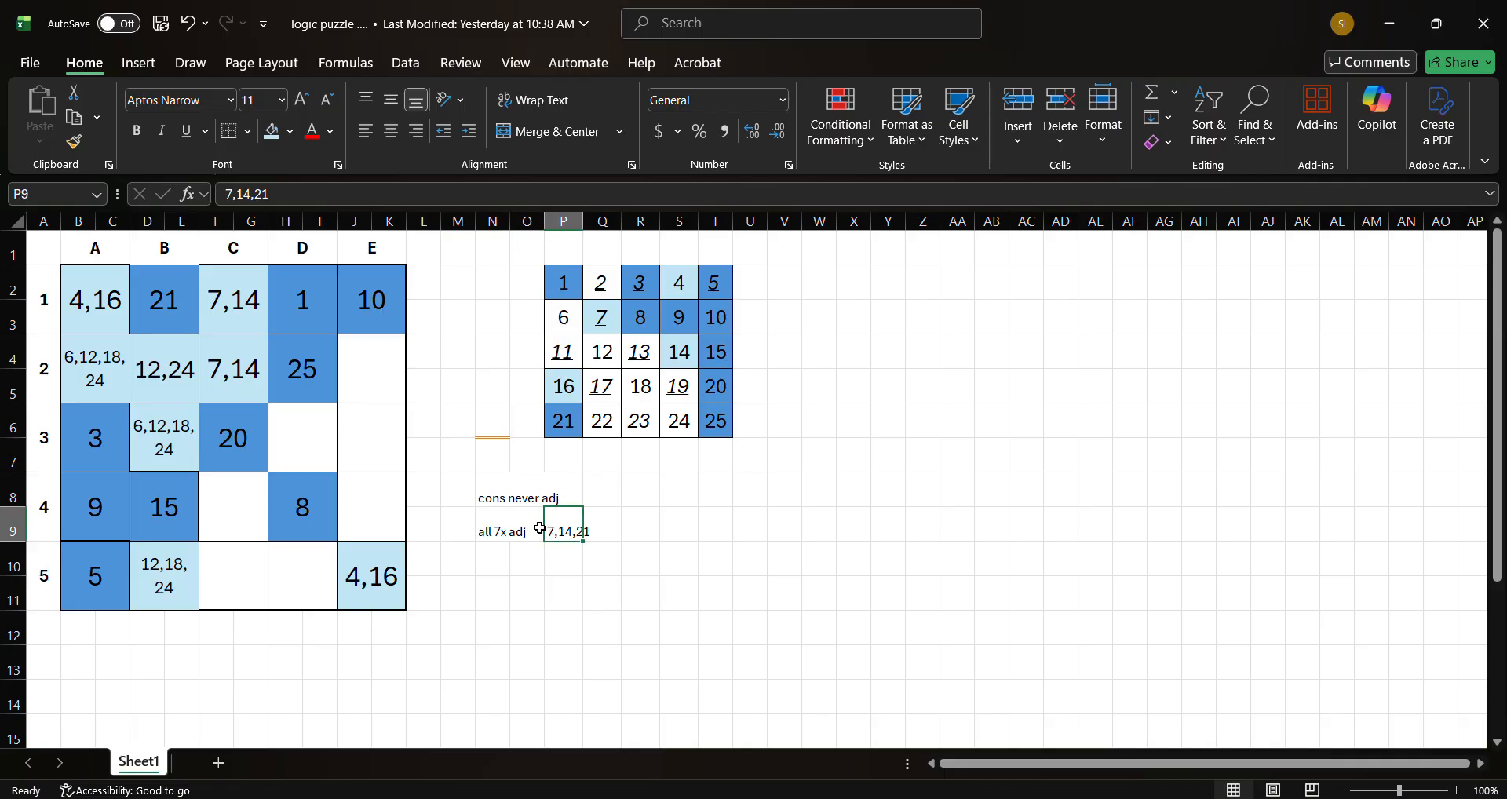
left_click(497, 532)
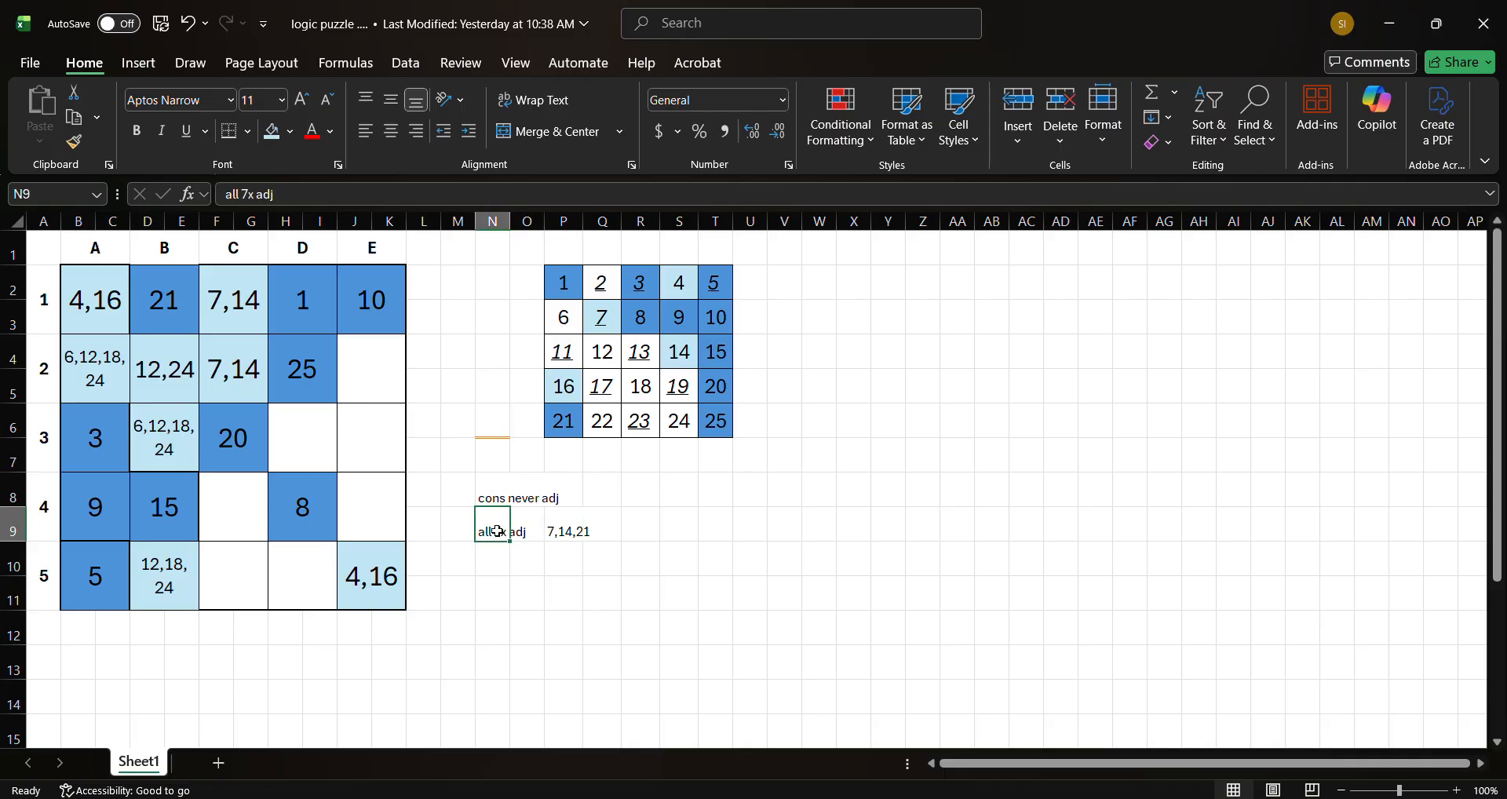
left_click_drag(497, 531, 554, 528)
key("Delete")
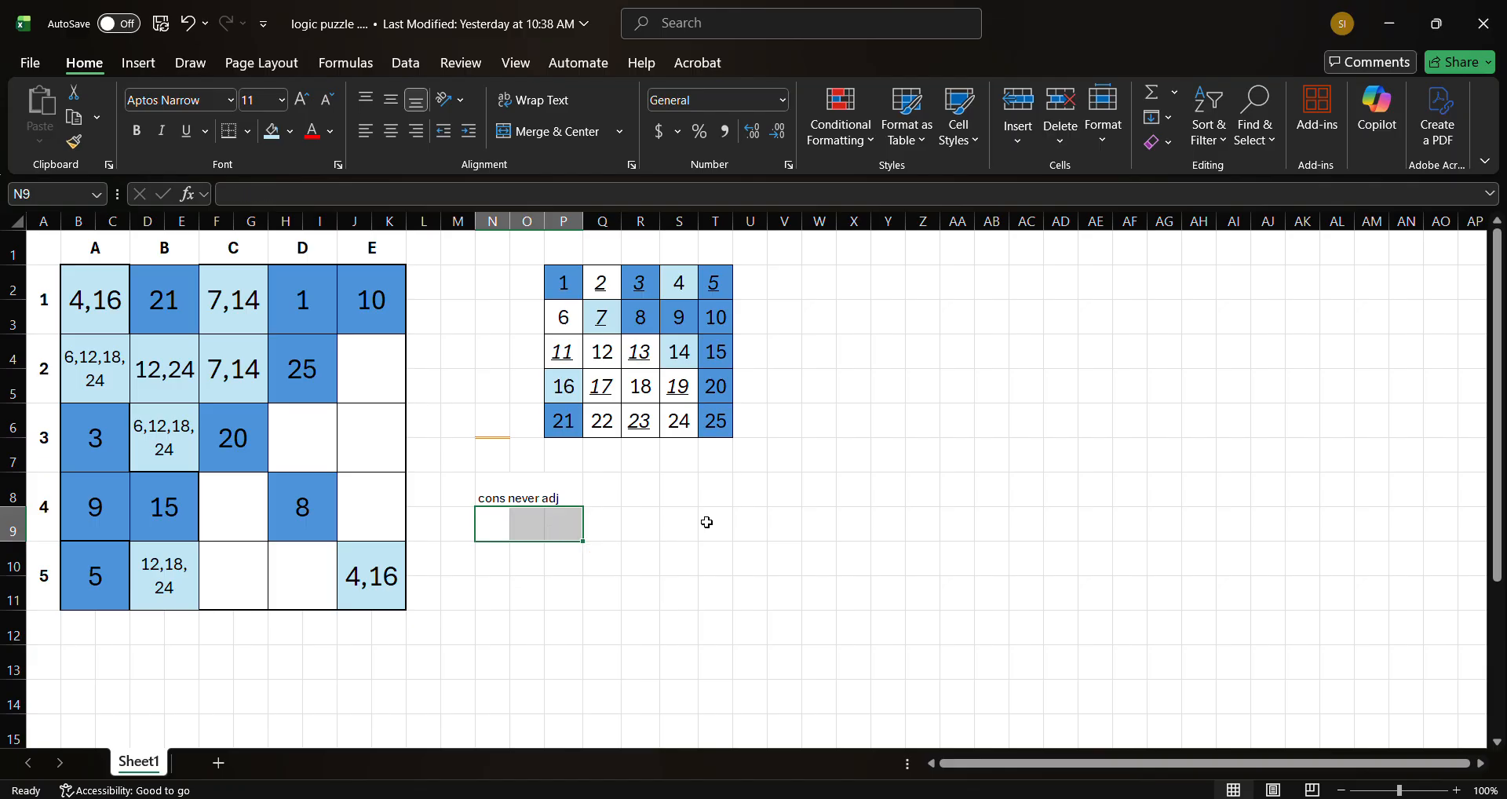
left_click(786, 525)
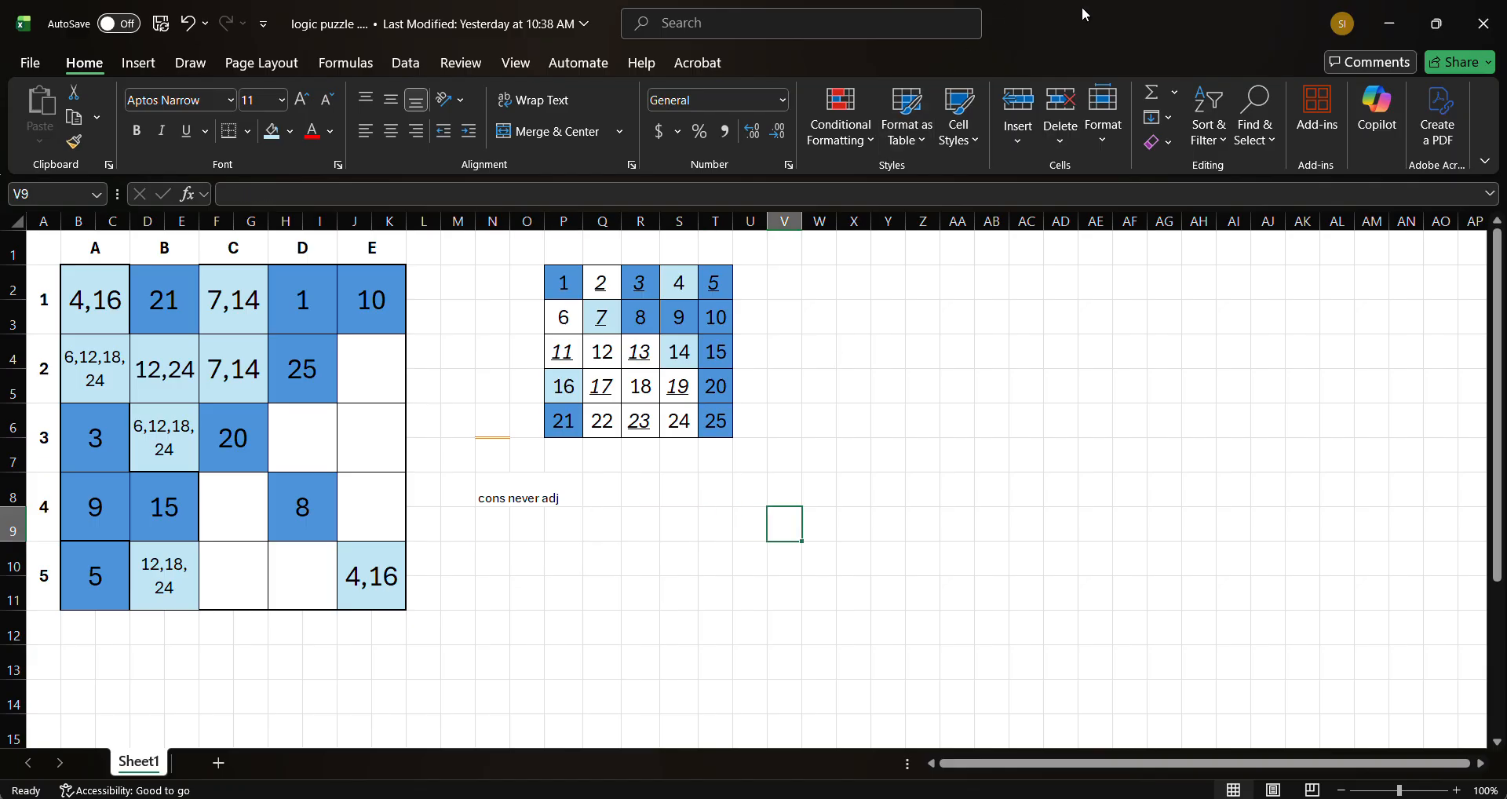
- Resume the Sporcle quiz in the browser alongside the spreadsheet and enter 21 as the answer for cell 2
left_click_drag(1081, 15, 1506, 206)
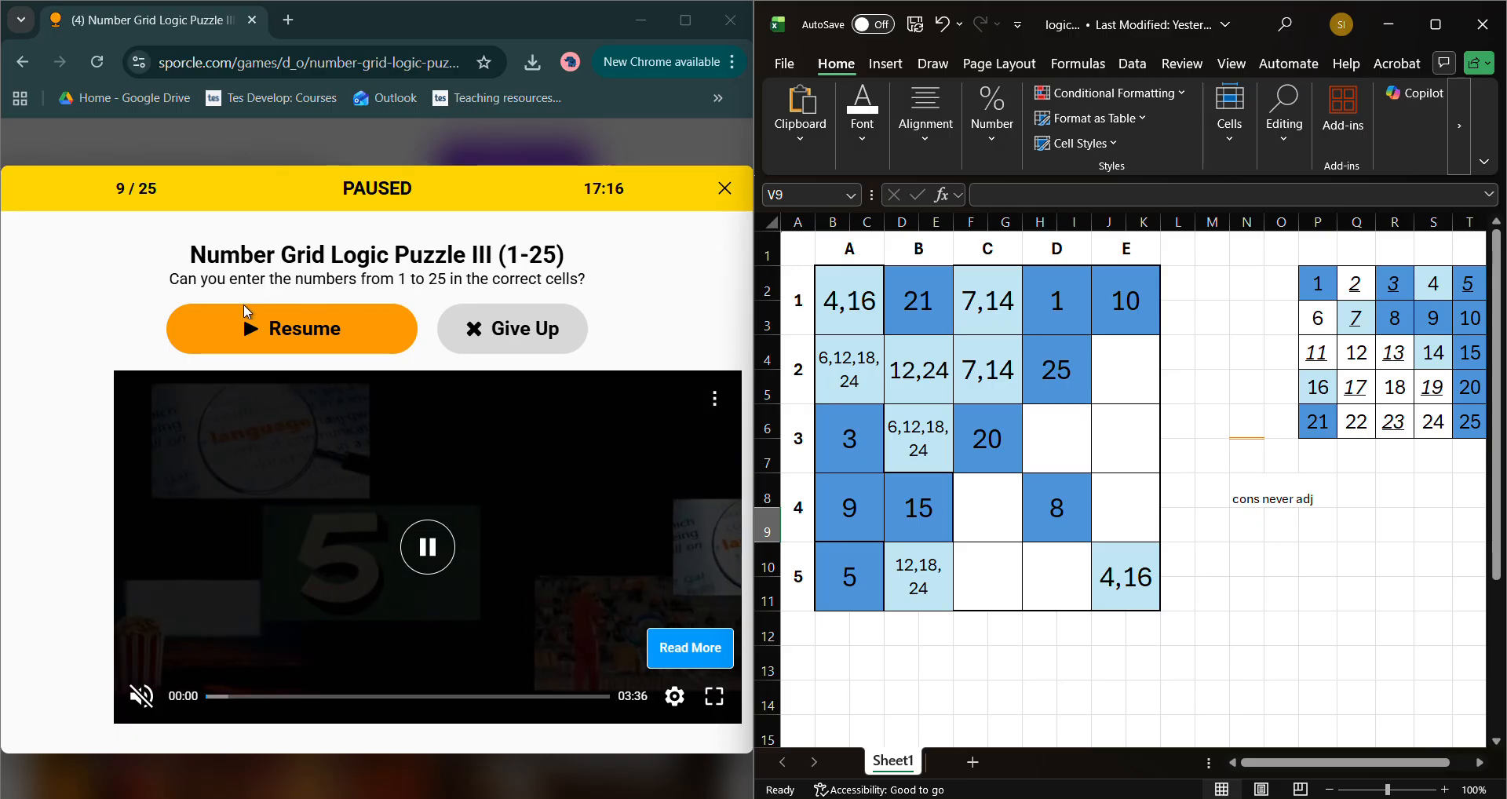
left_click(314, 330)
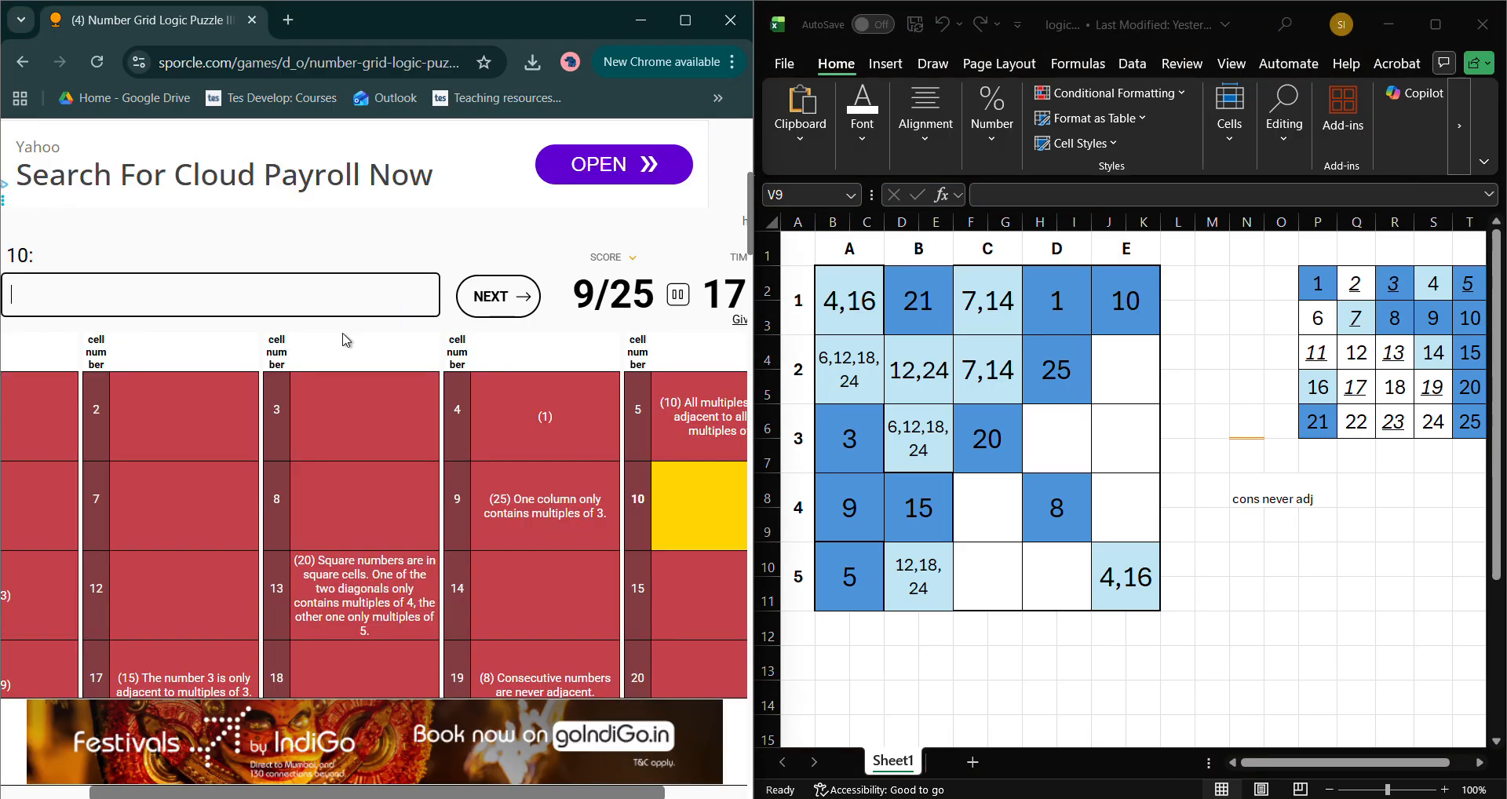
left_click(223, 425)
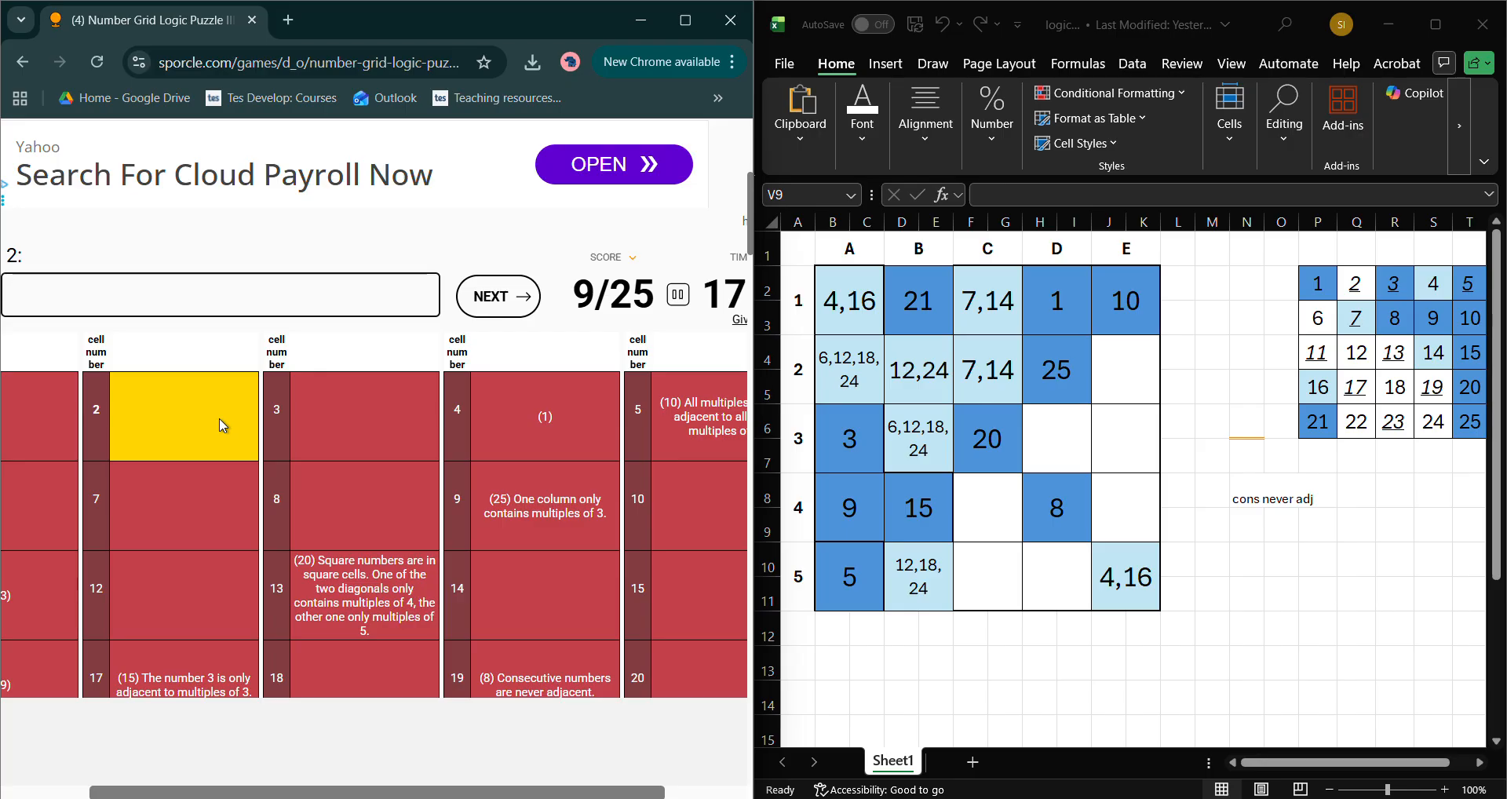
type("21")
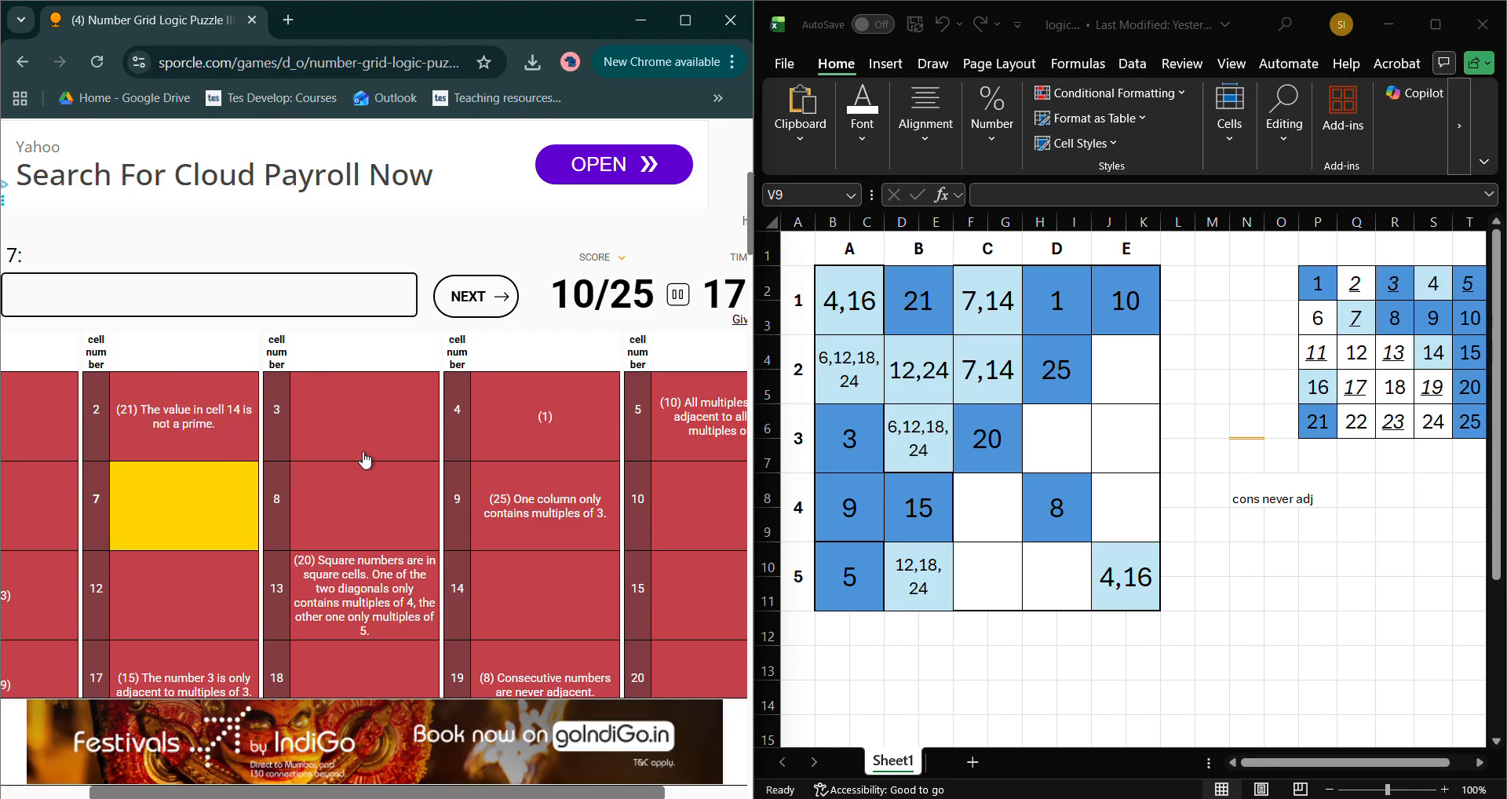
- Mark puzzle cell D3, the quiz's cell 14, with an x in the spreadsheet
scroll(366, 460, "down", 1)
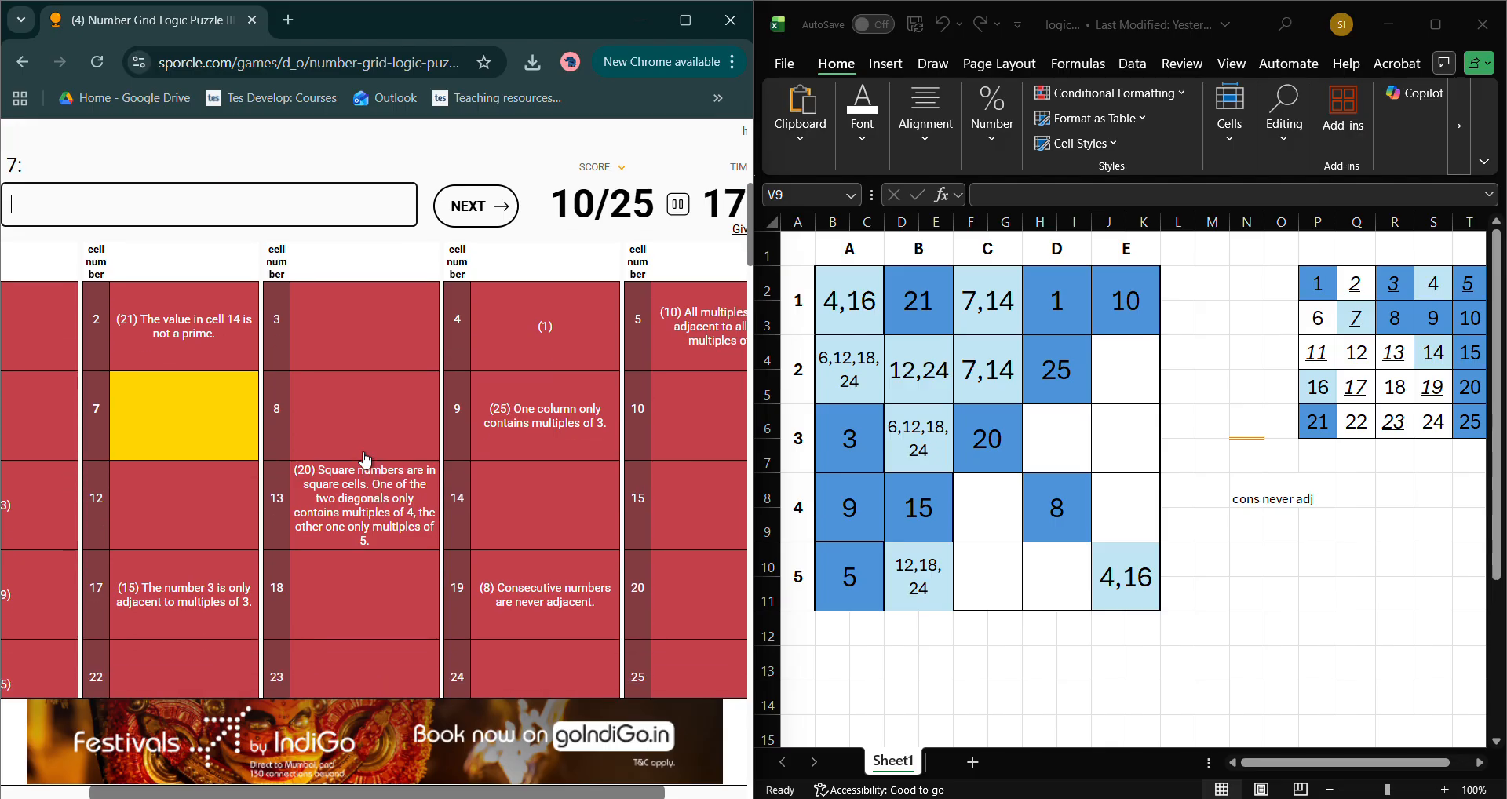
left_click(1072, 448)
type("x")
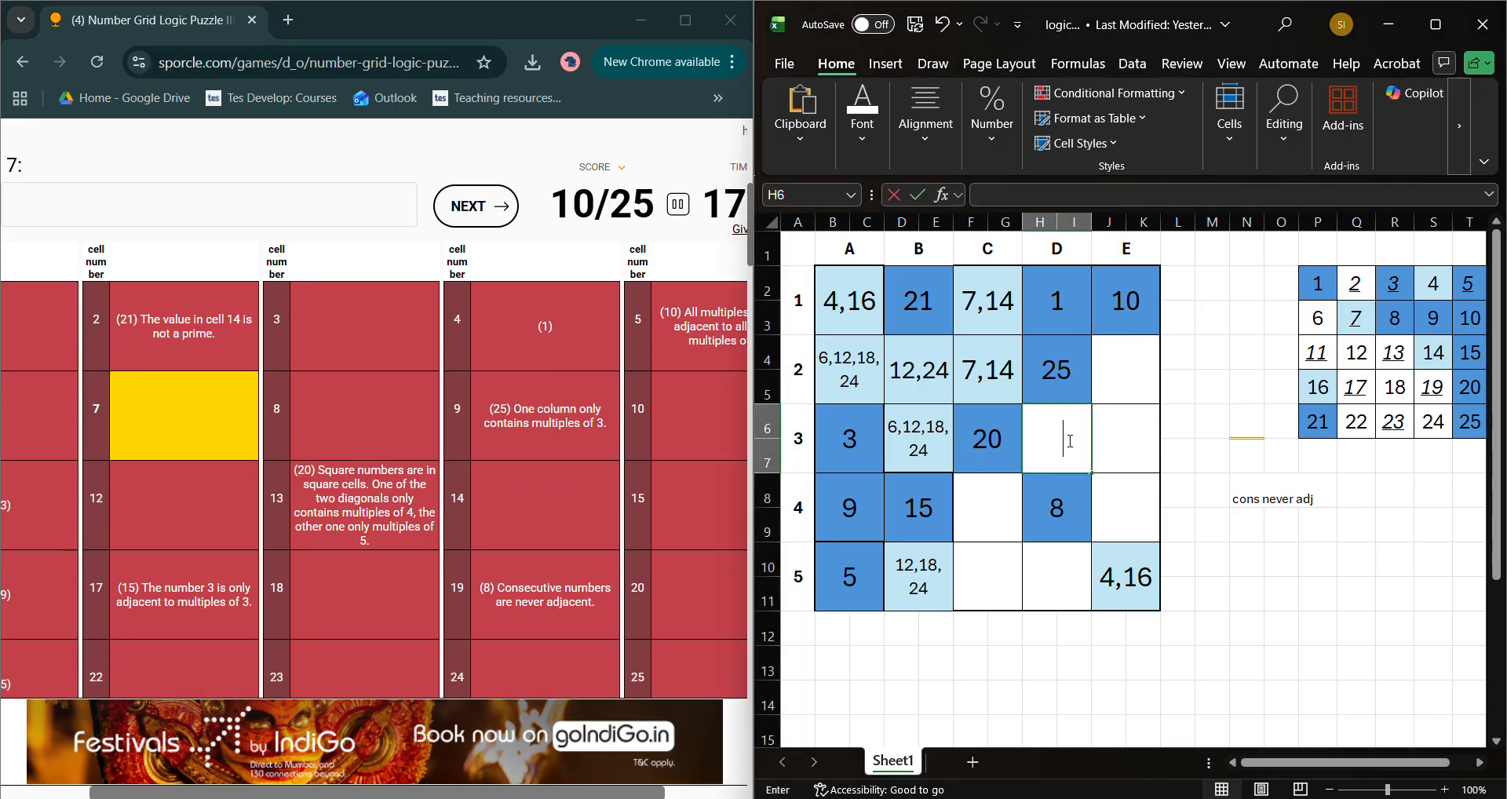
key("Return")
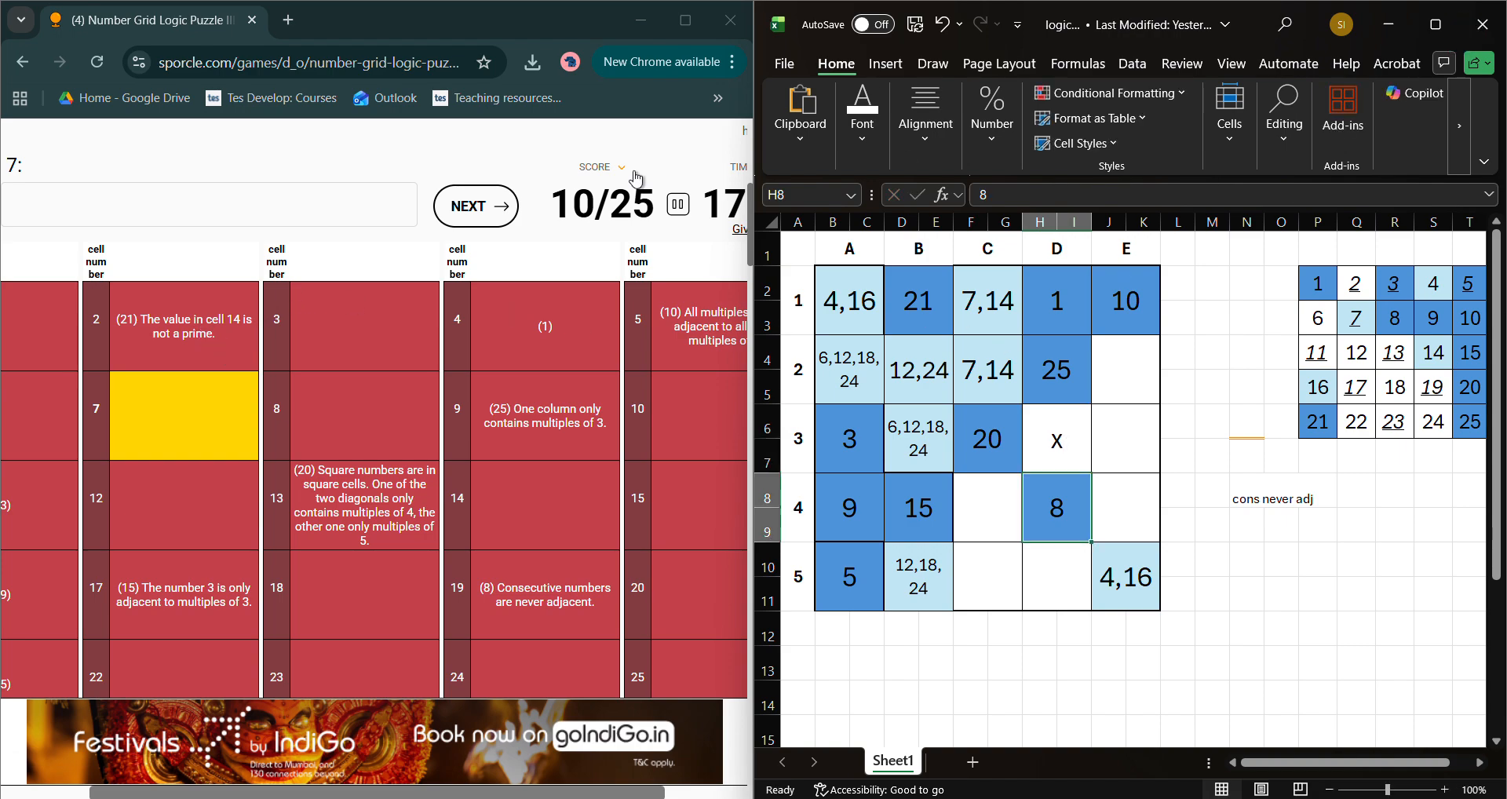
- Pause the Sporcle quiz and maximize the spreadsheet window
left_click(678, 204)
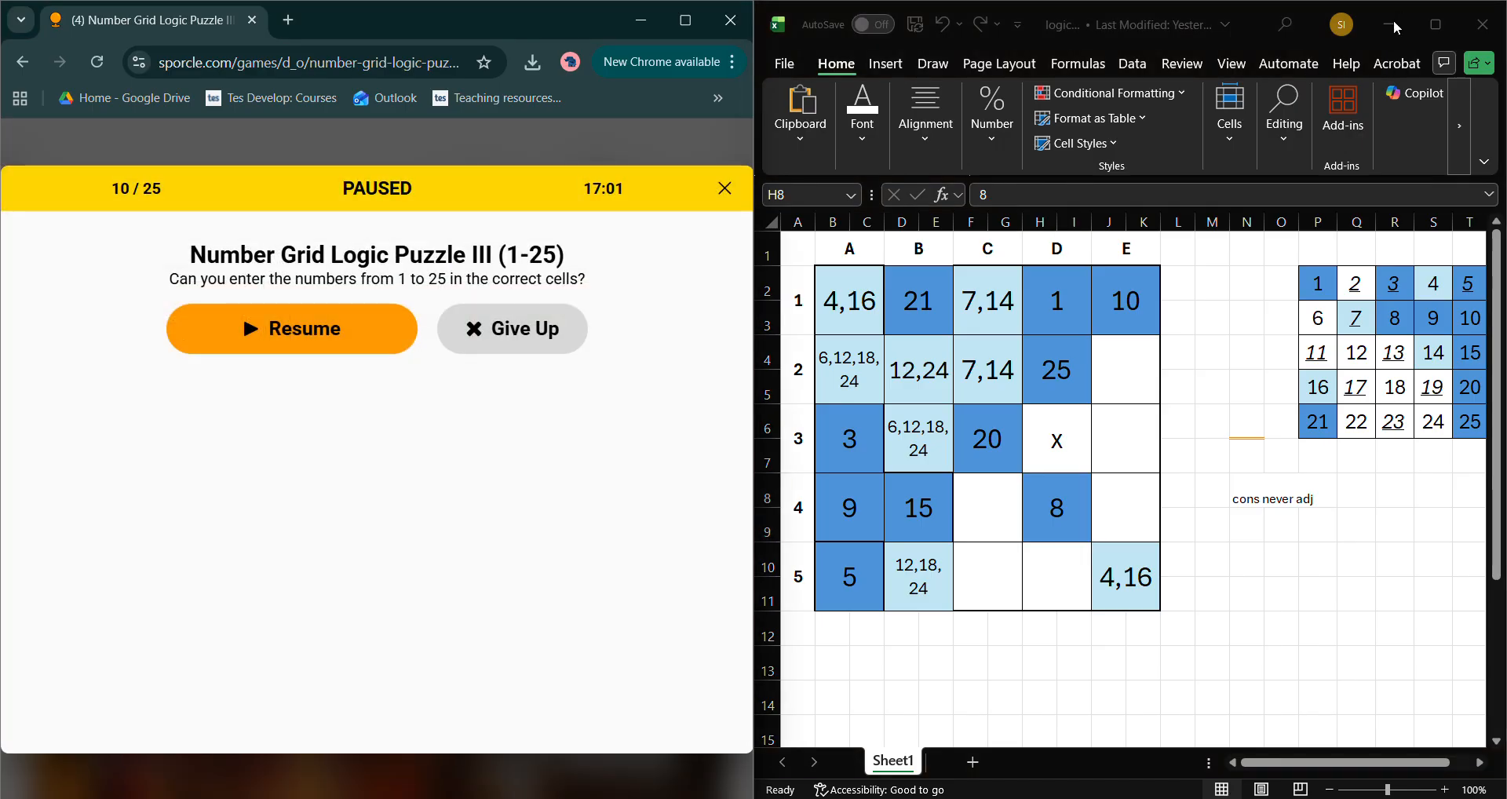
left_click(1431, 19)
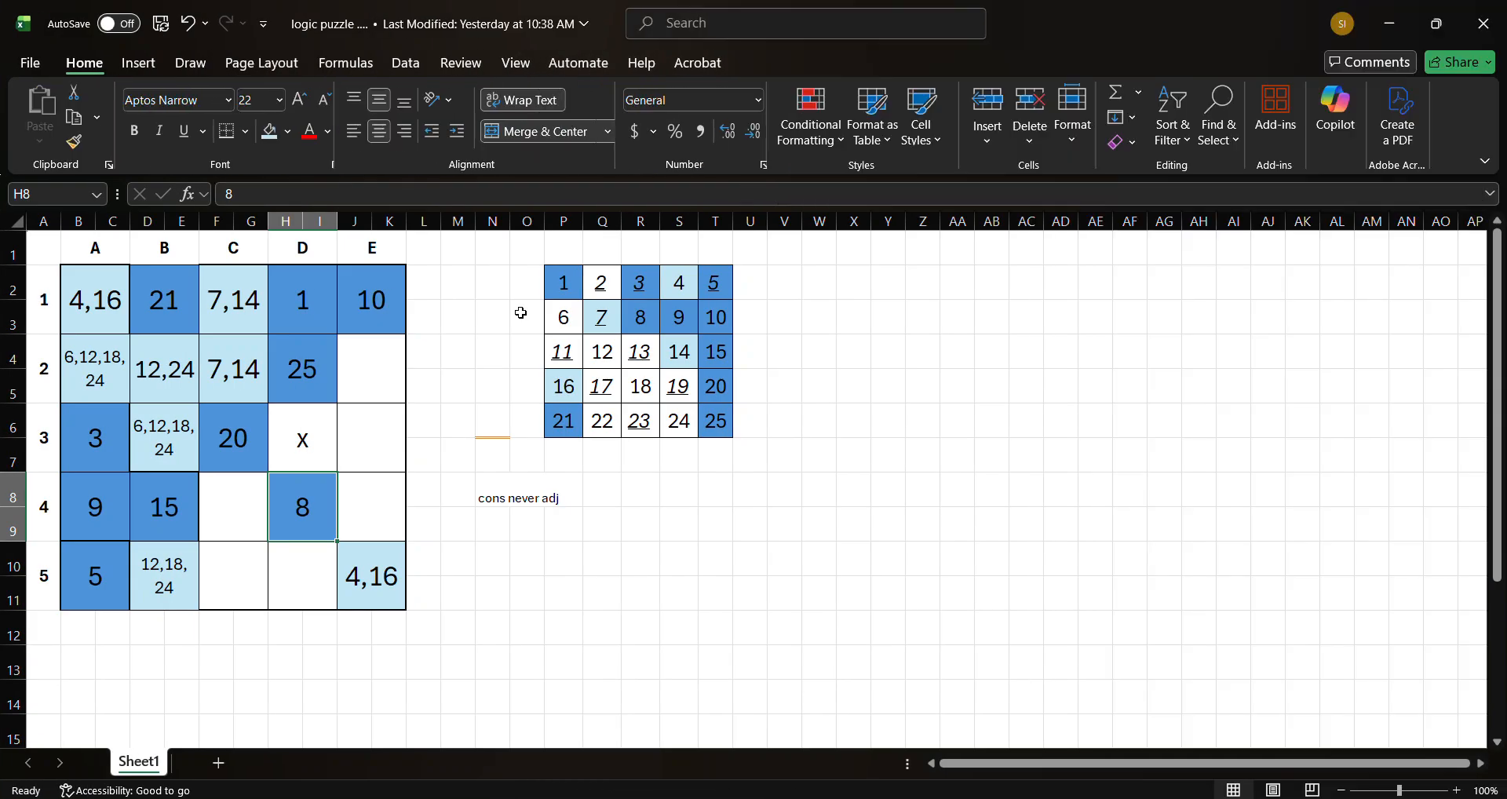
- Examine the number list for numbers that could fit puzzle cell D3
left_click(624, 307)
left_click(639, 281)
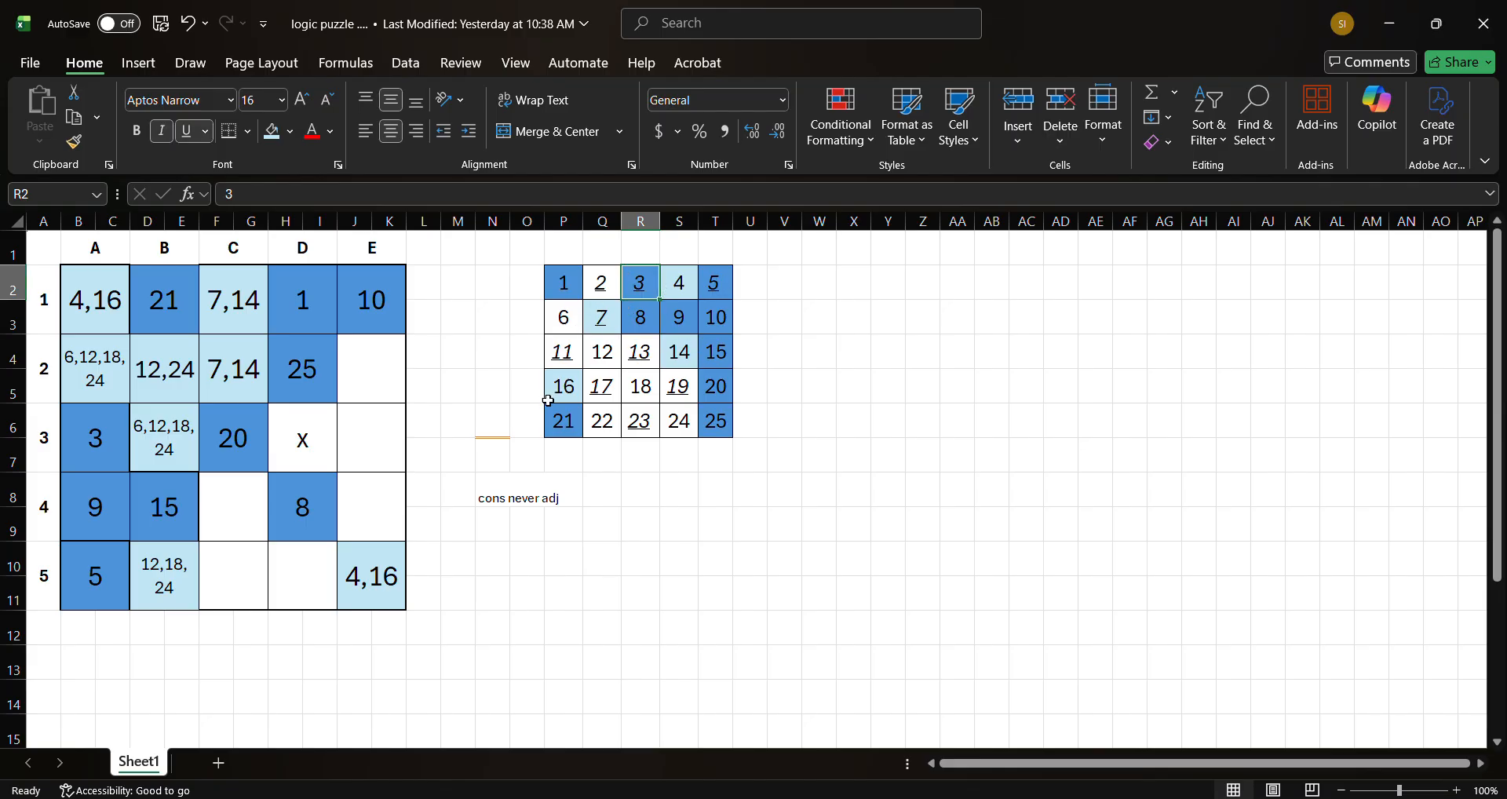
left_click(317, 433)
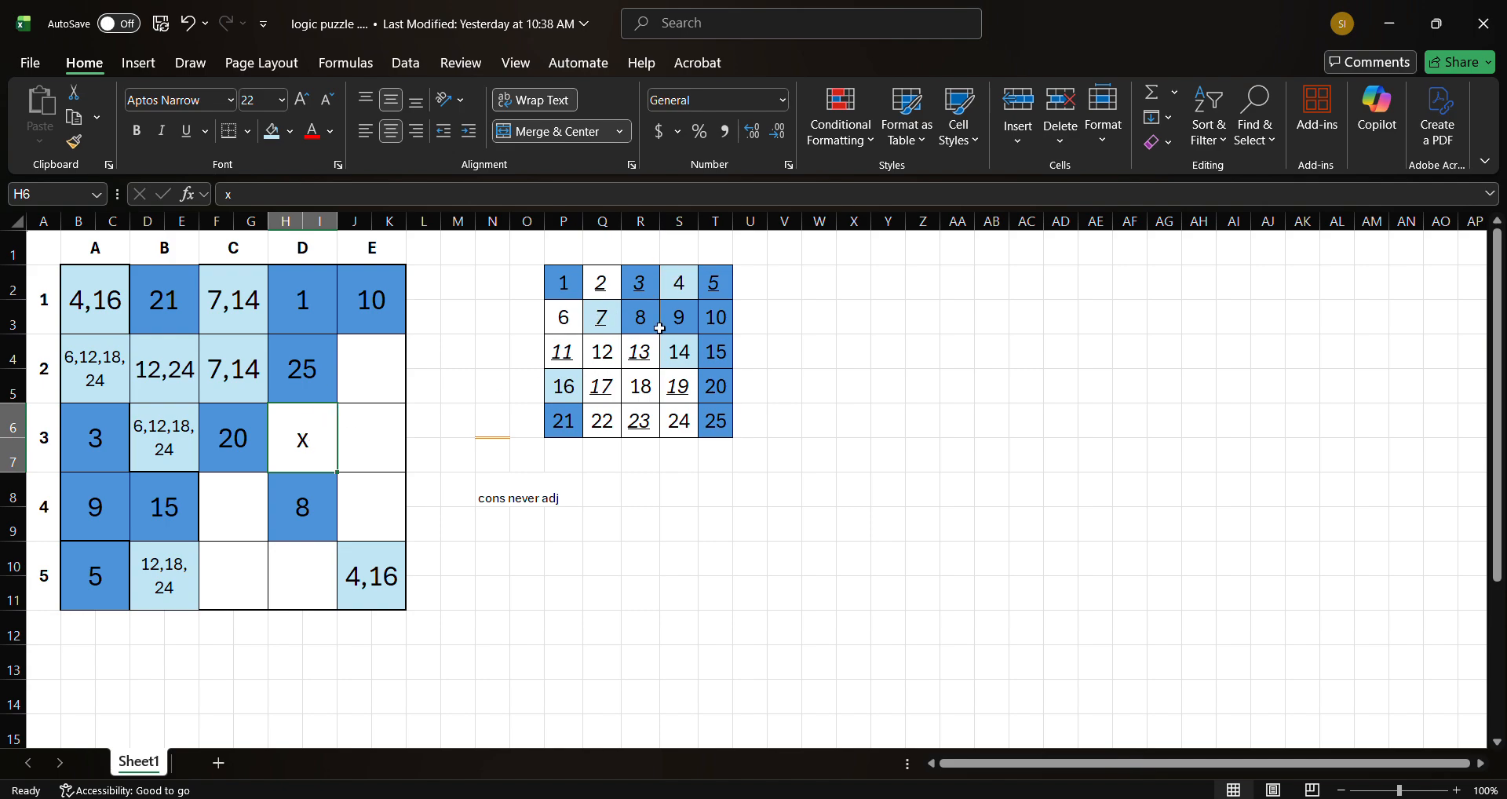
left_click(672, 286)
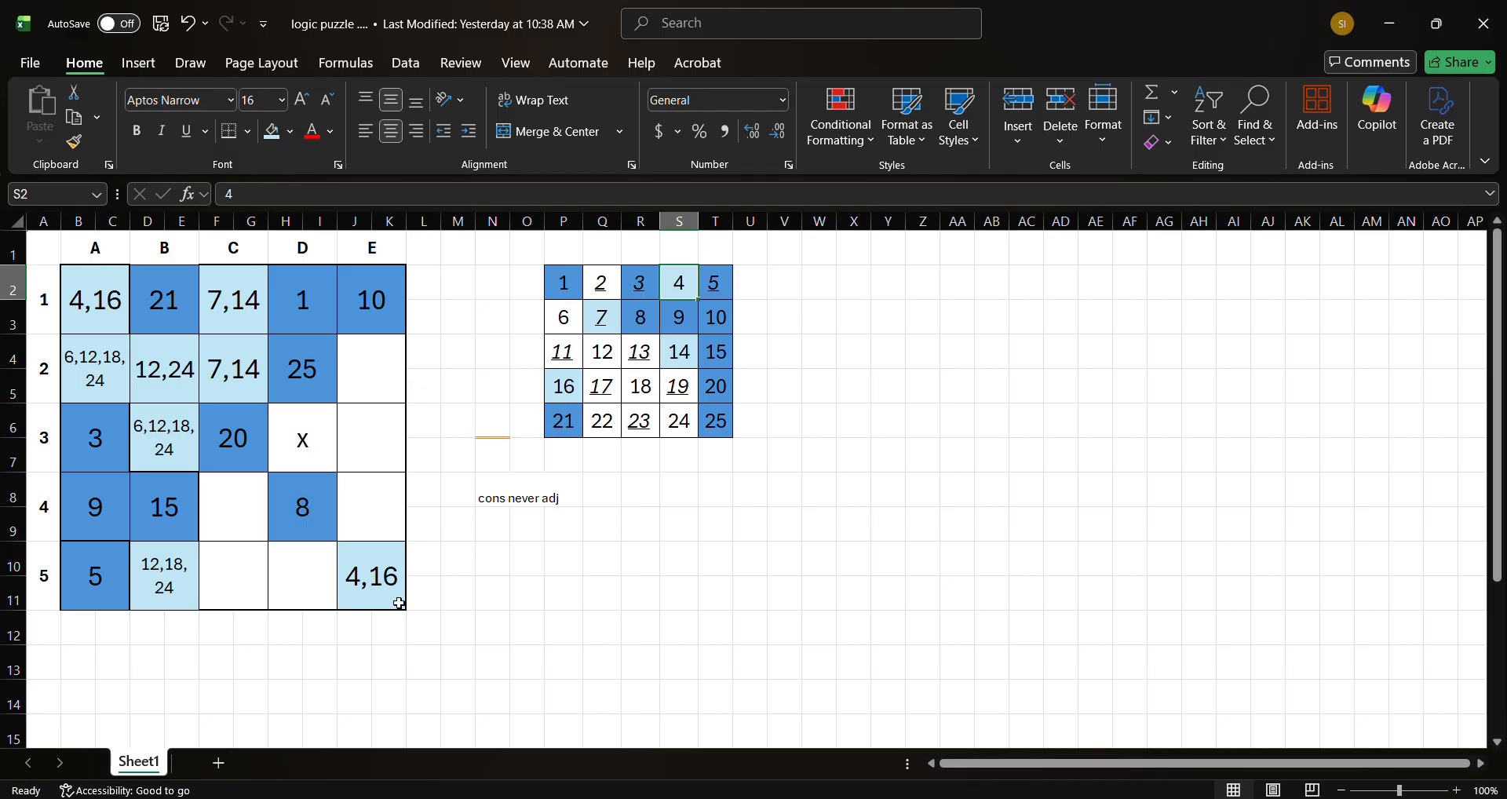
left_click(306, 452)
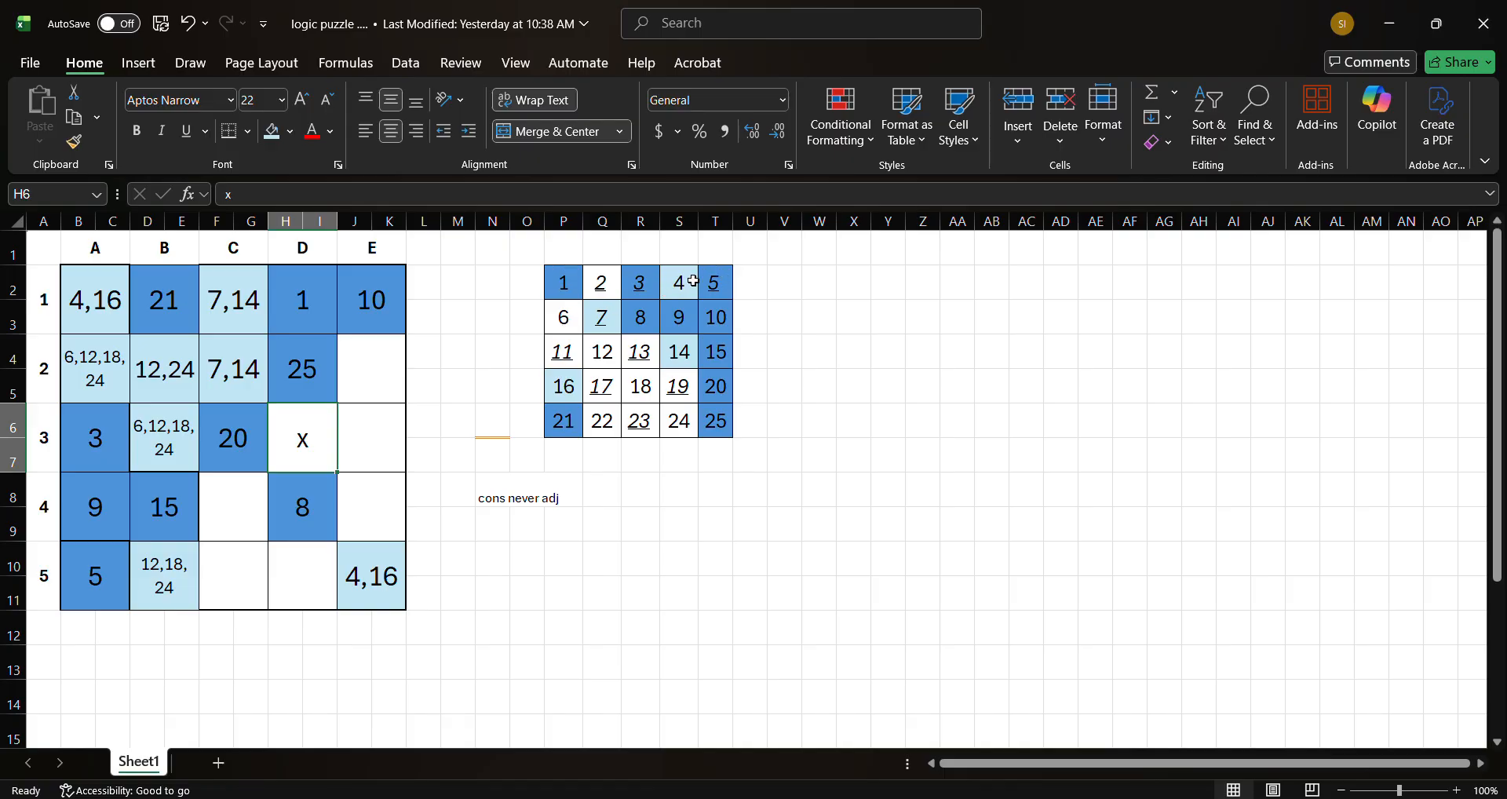
left_click(601, 283)
key("ctrl+u")
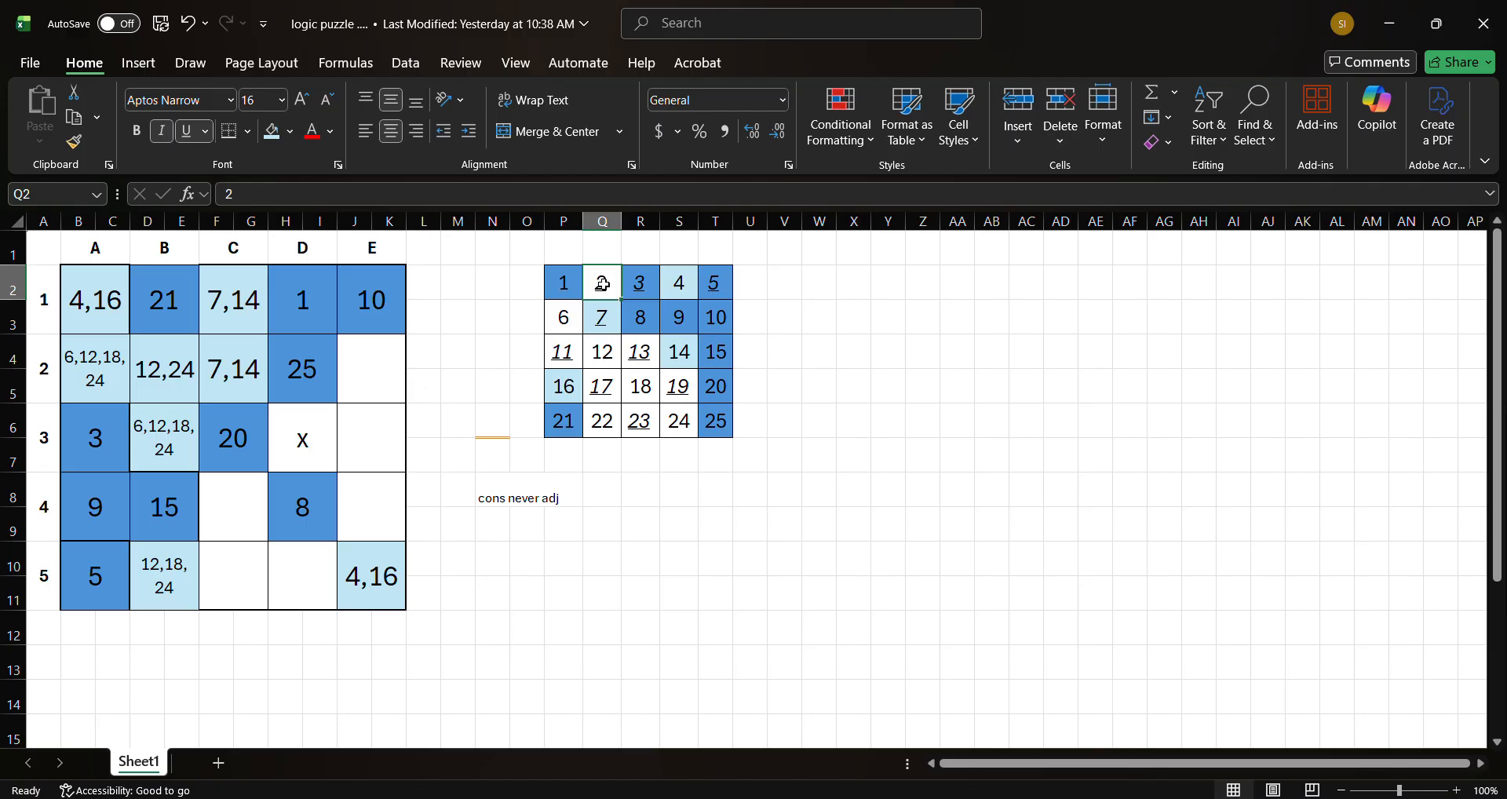
key("ctrl+i")
left_click(558, 320)
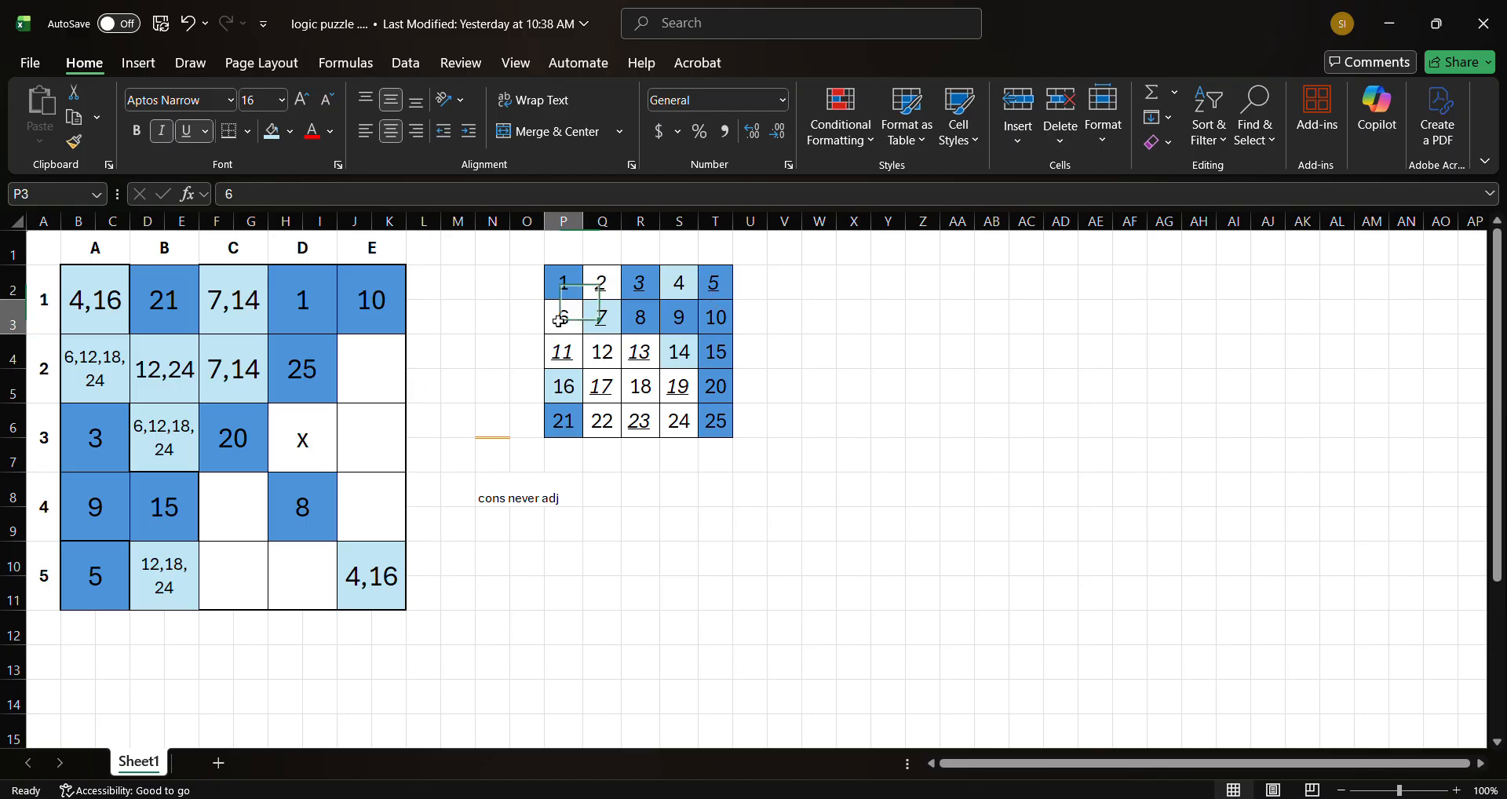
- Try the candidates 6,12,18 in puzzle cell D3 and clear the cell
left_click(318, 435)
type("x")
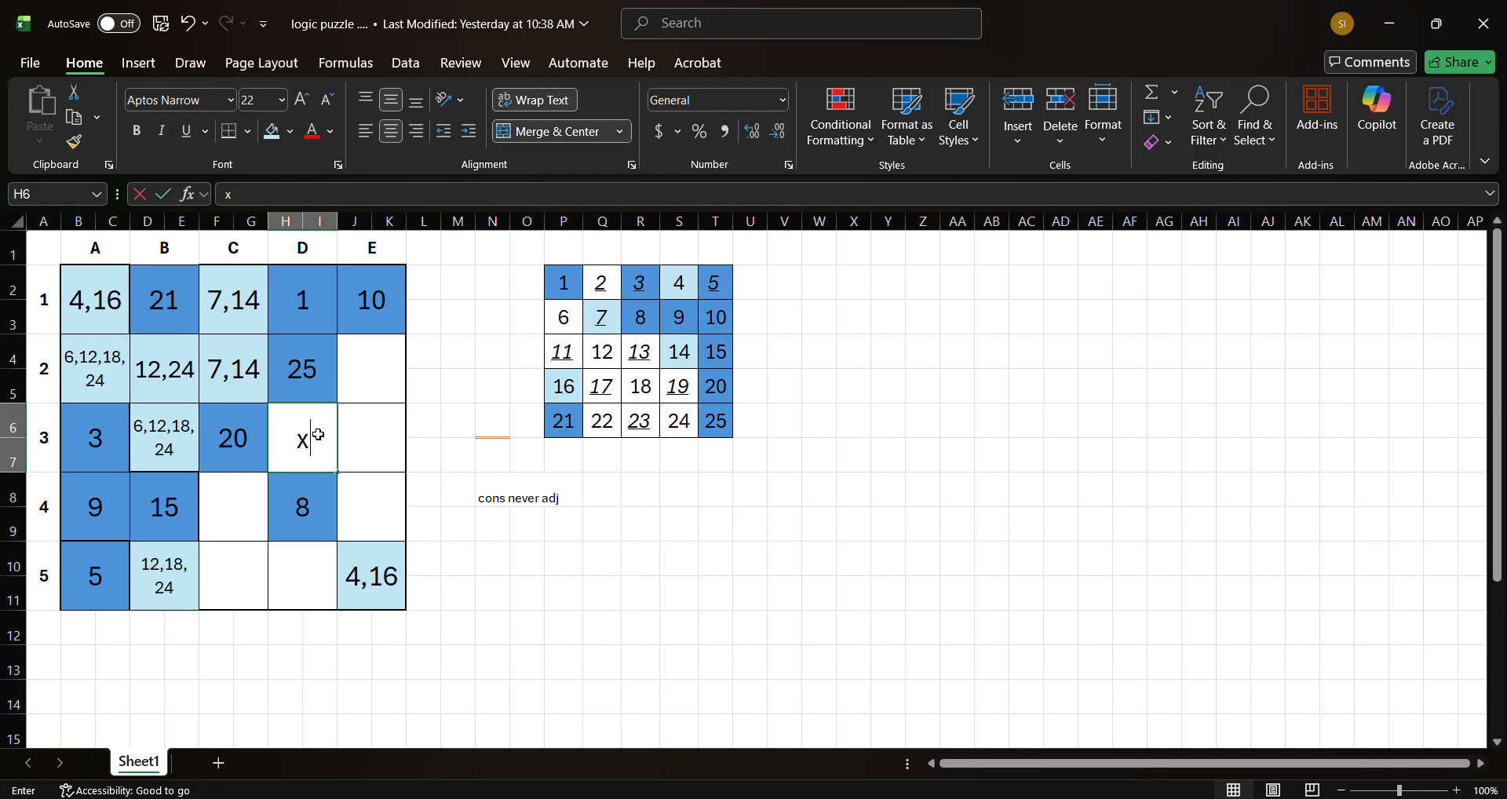
key("BackSpace")
type("6,")
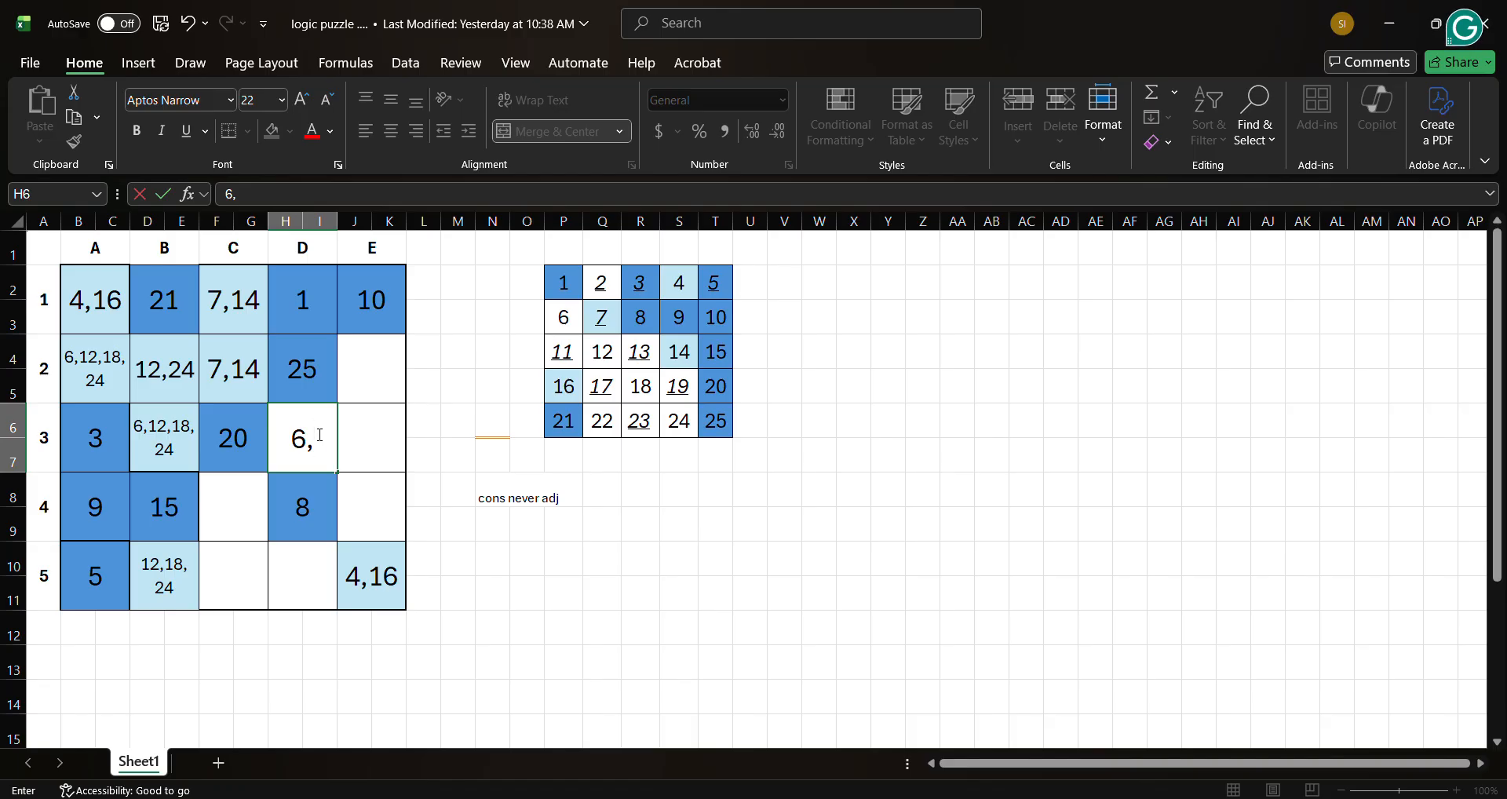
type("12,")
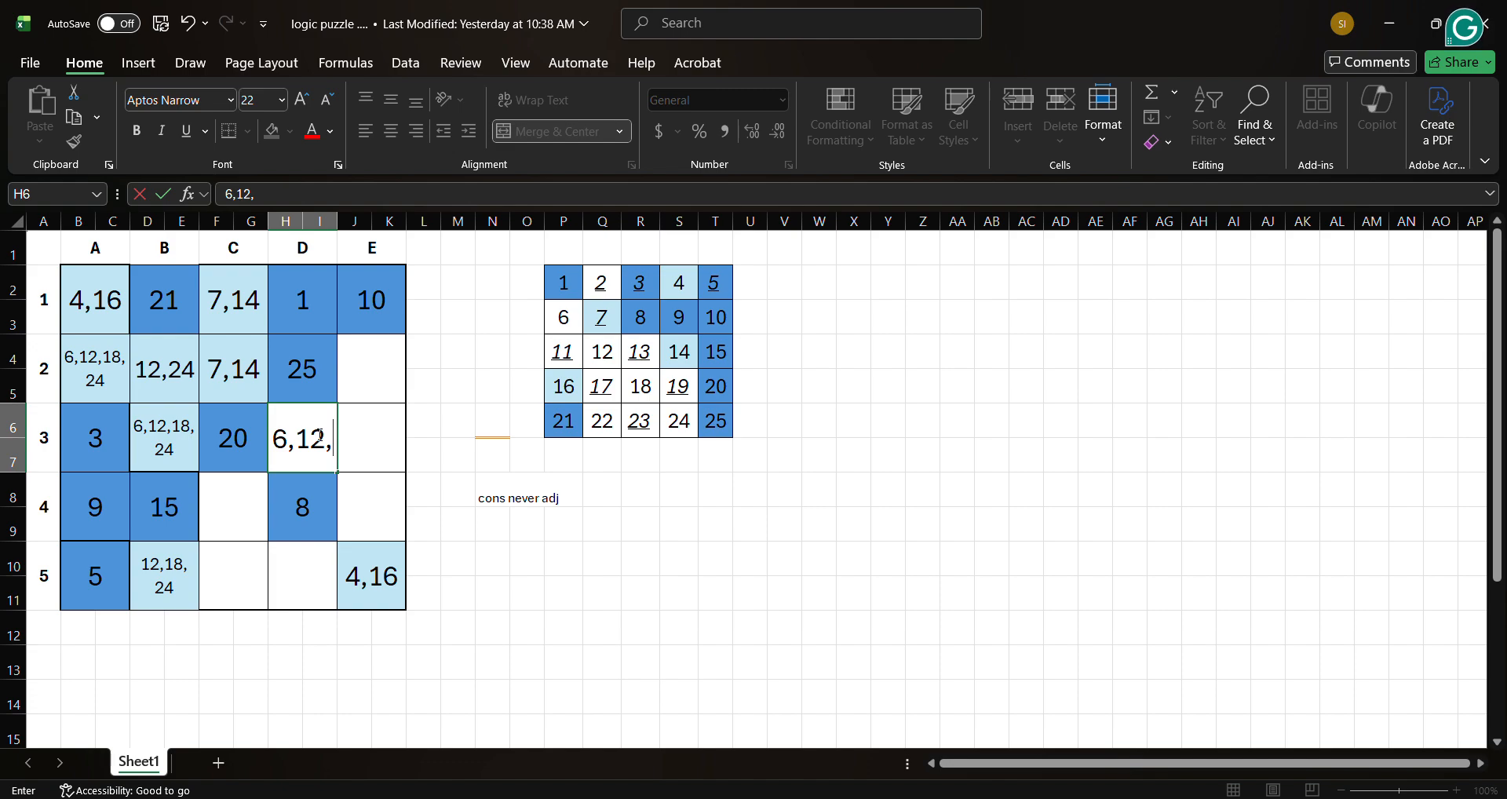
type("18")
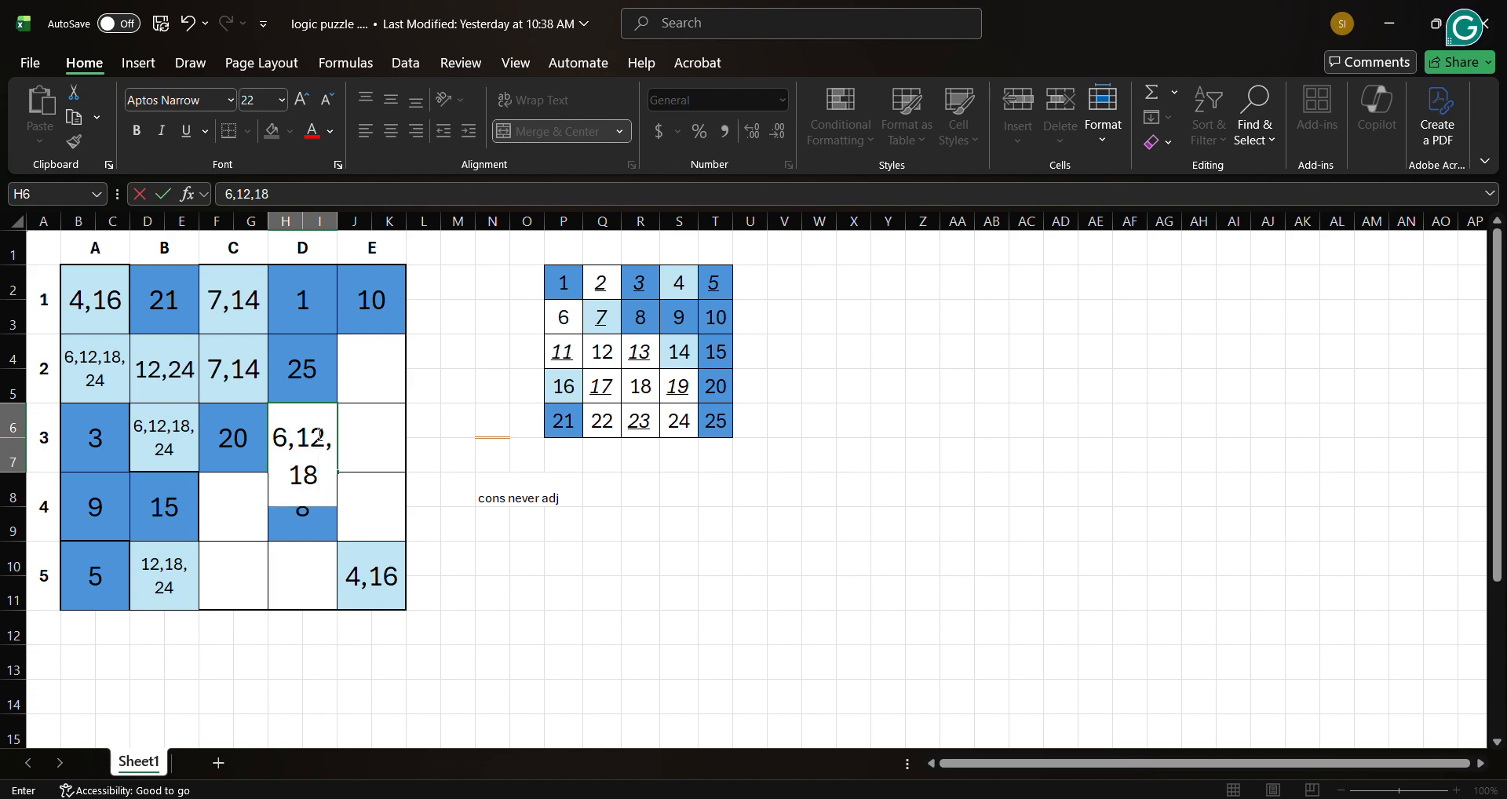
type(",")
key("BackSpace")
key("BackSpace")
key("BackSpace")
key("BackSpace")
key("BackSpace")
key("BackSpace")
key("BackSpace")
key("BackSpace")
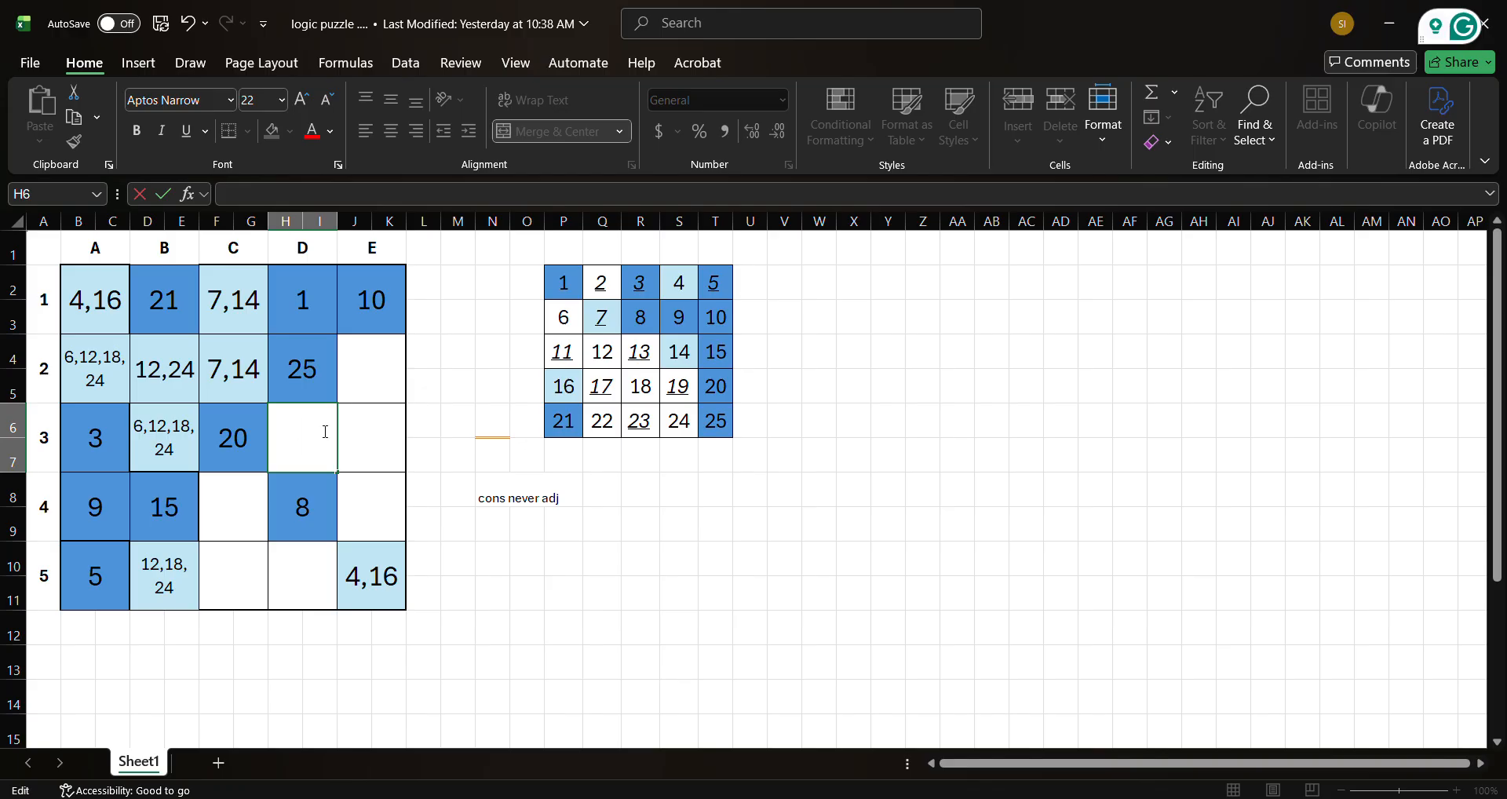
left_click(713, 515)
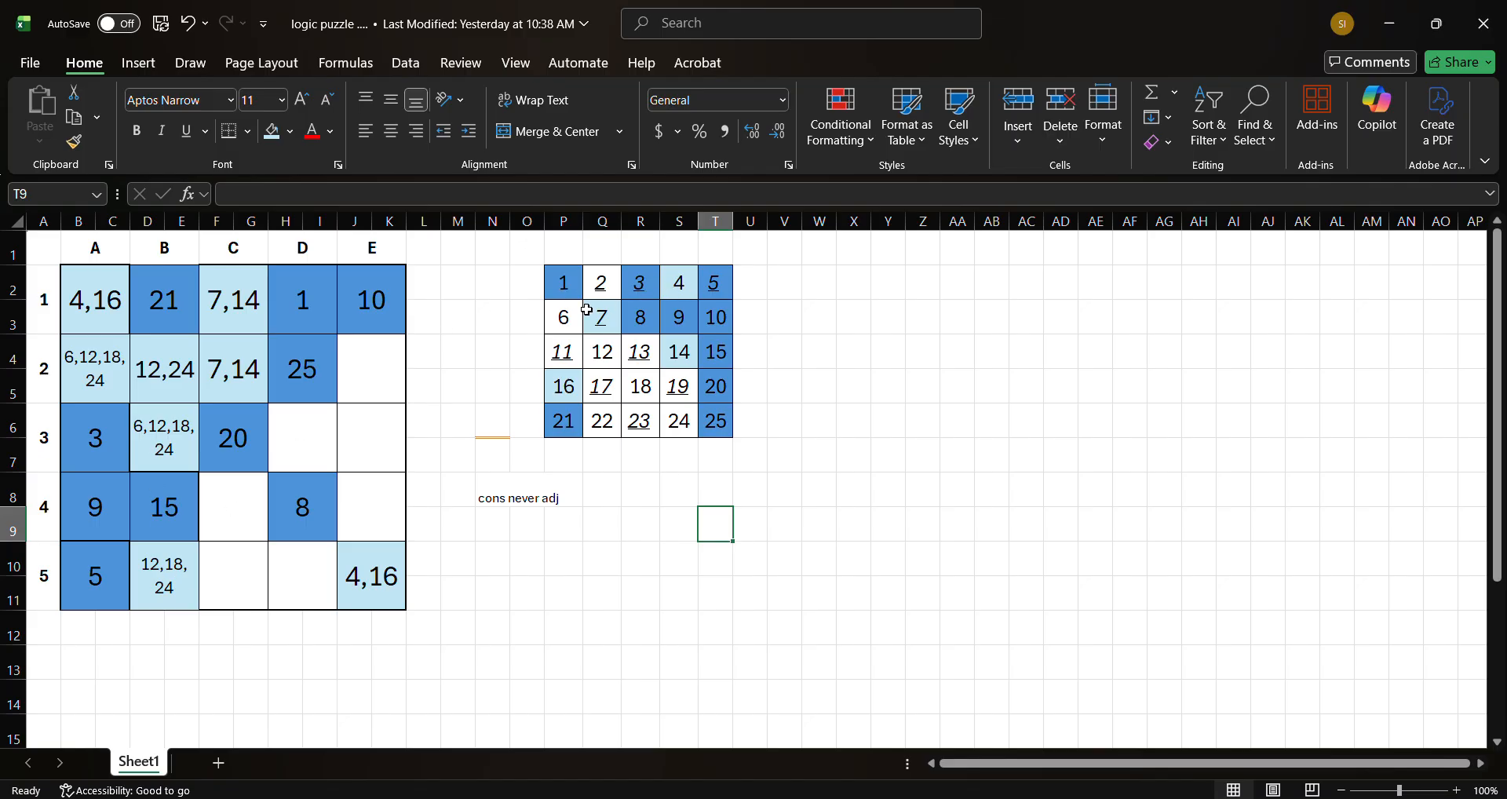
- Fill 6, 12, 18 and 24 in the number list with the light blue candidate colour
left_click(554, 314)
left_click(610, 358, "ctrl")
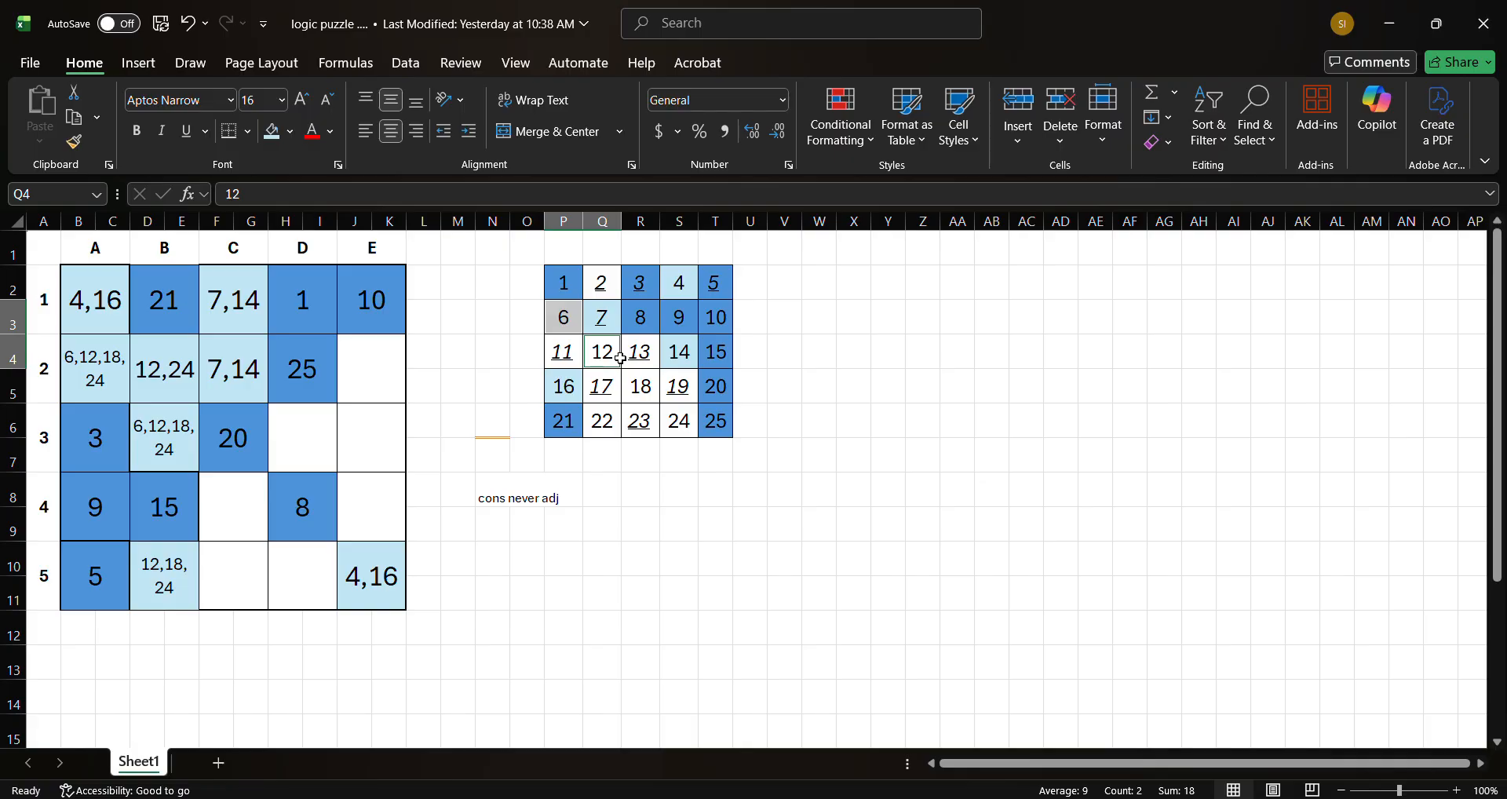
left_click(642, 390, "ctrl")
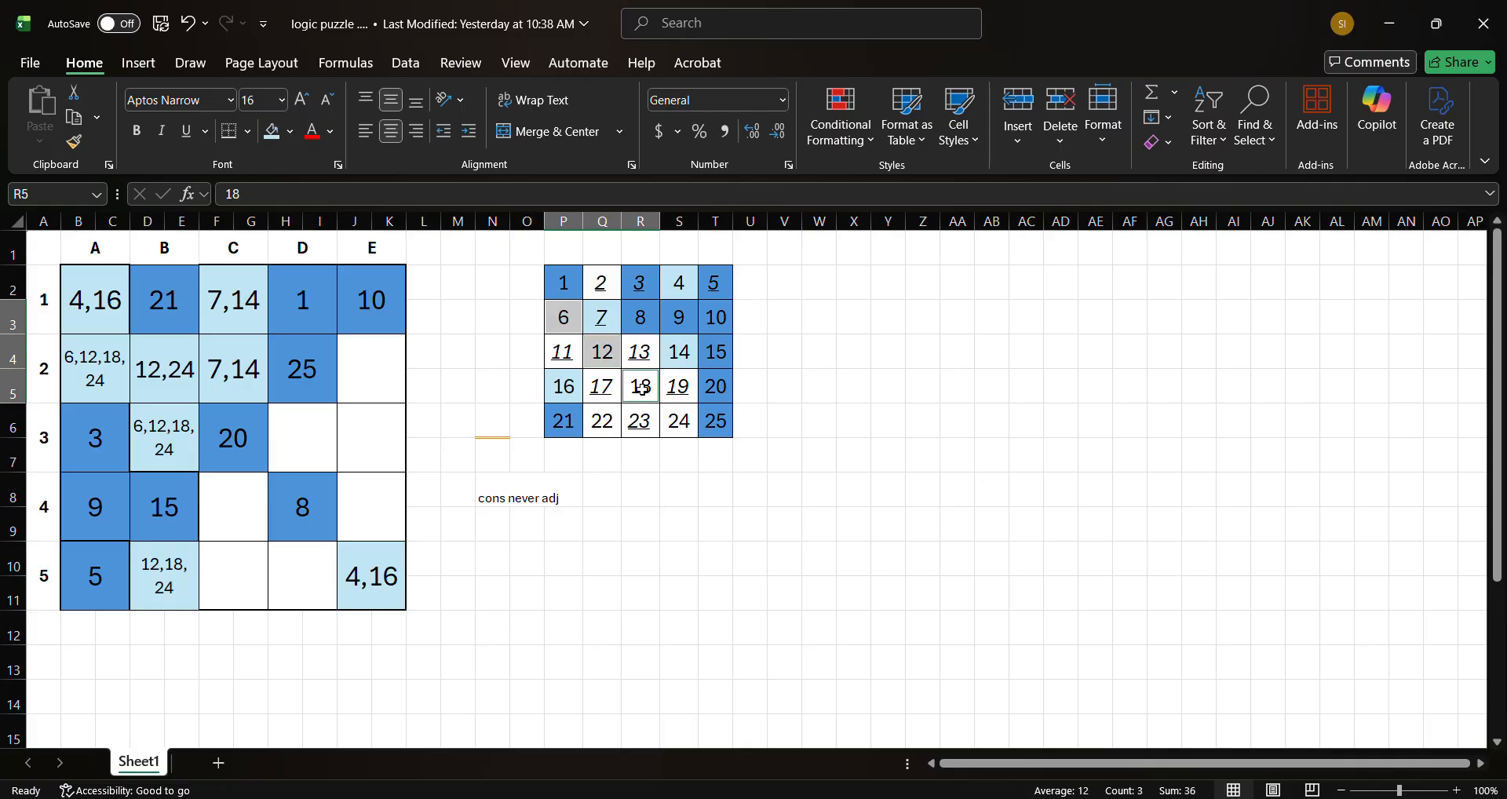
left_click(694, 432, "ctrl")
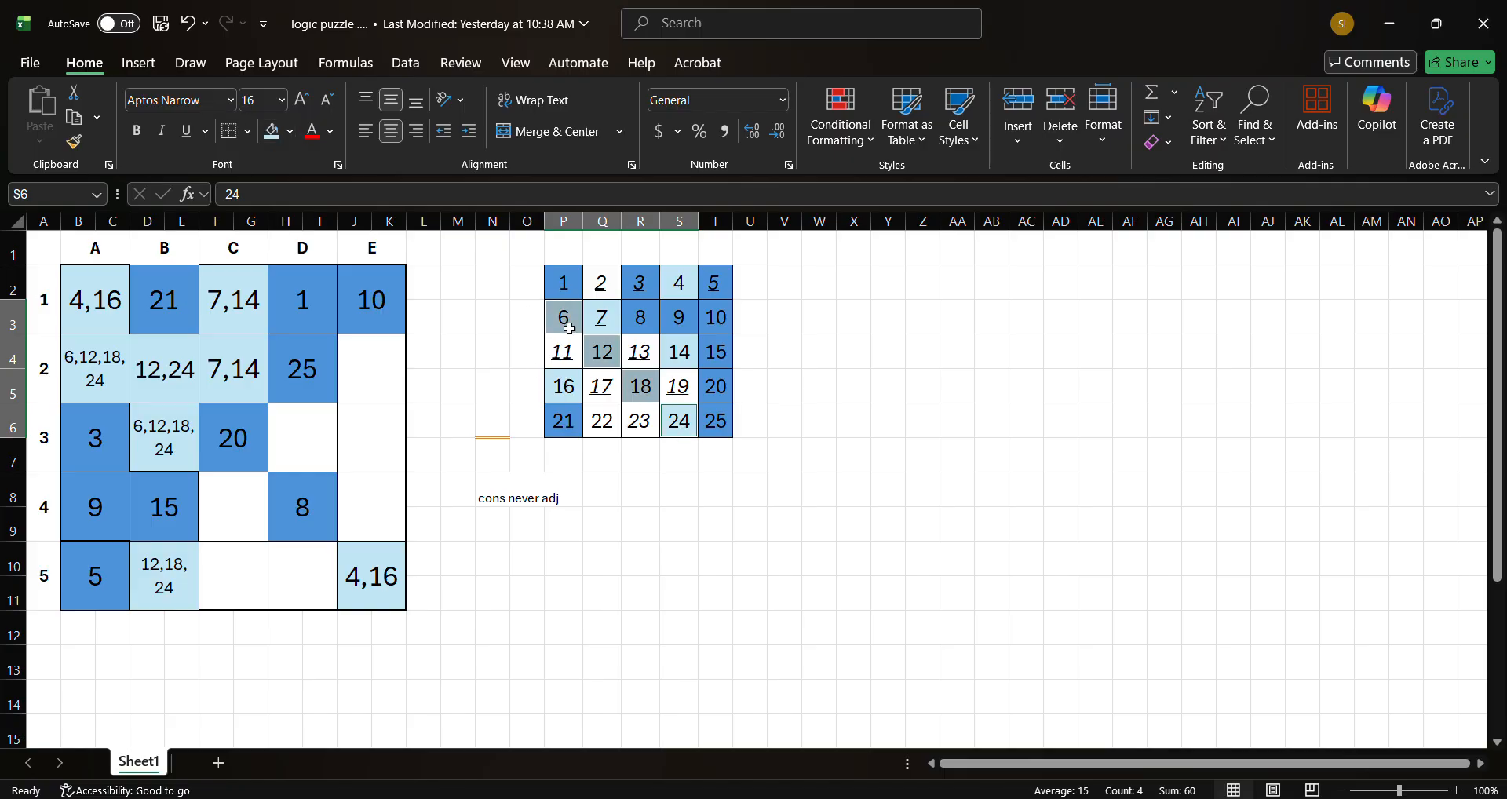
left_click(626, 462)
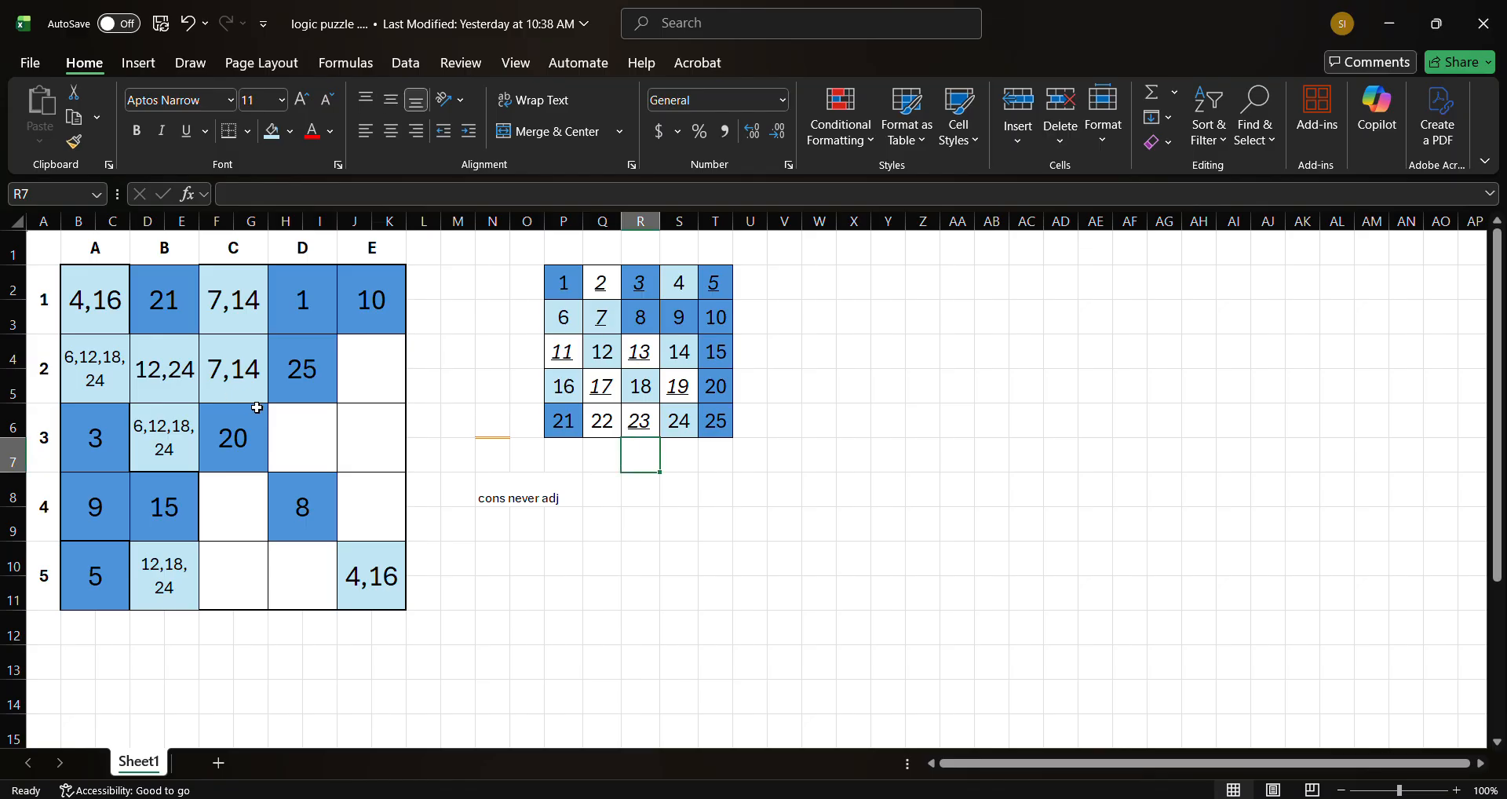
- Enter 22 in puzzle cell D3 and fill it with the darker blue used for solved numbers
left_click(303, 422)
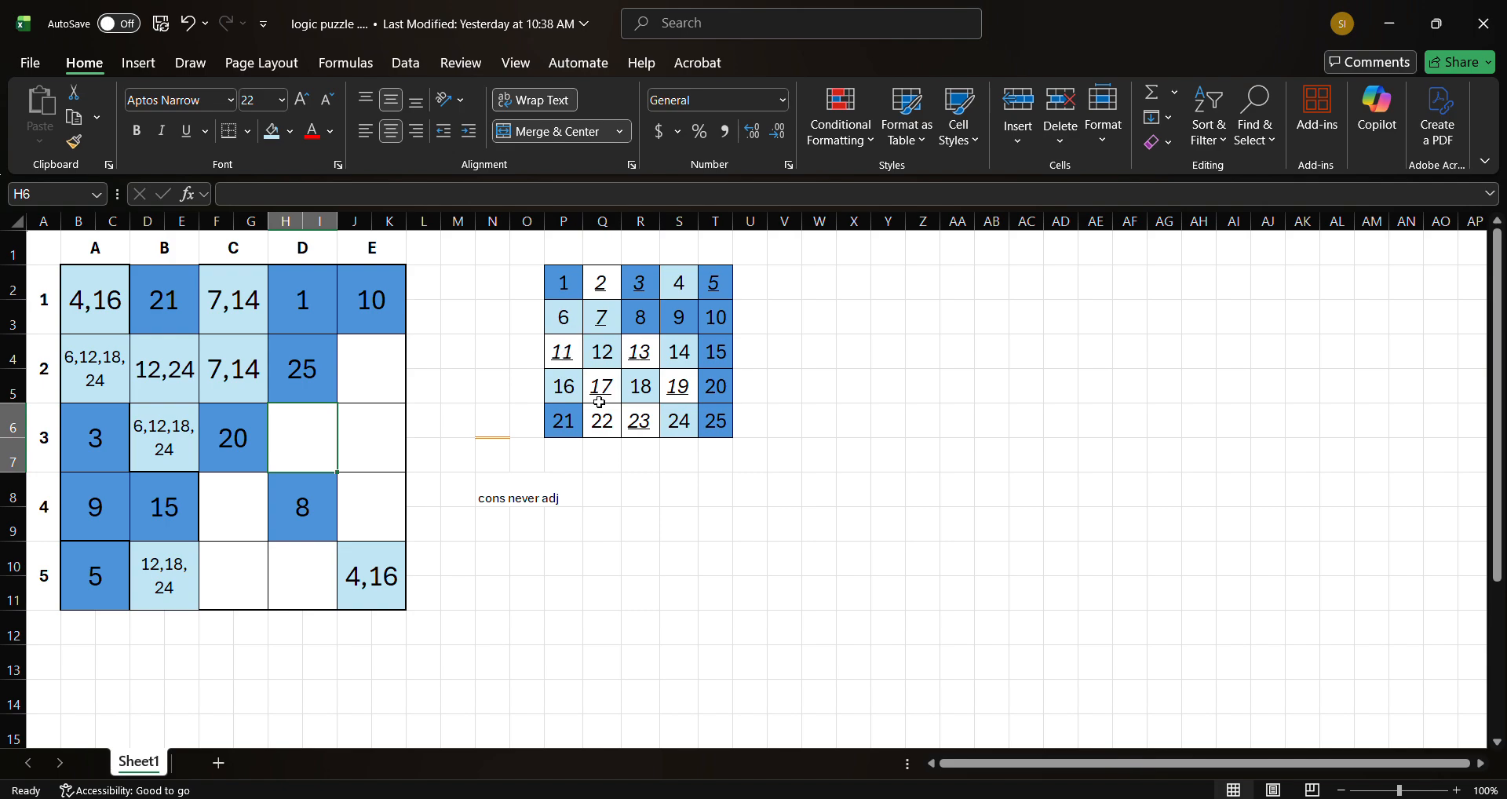
double_click(301, 421)
type("22")
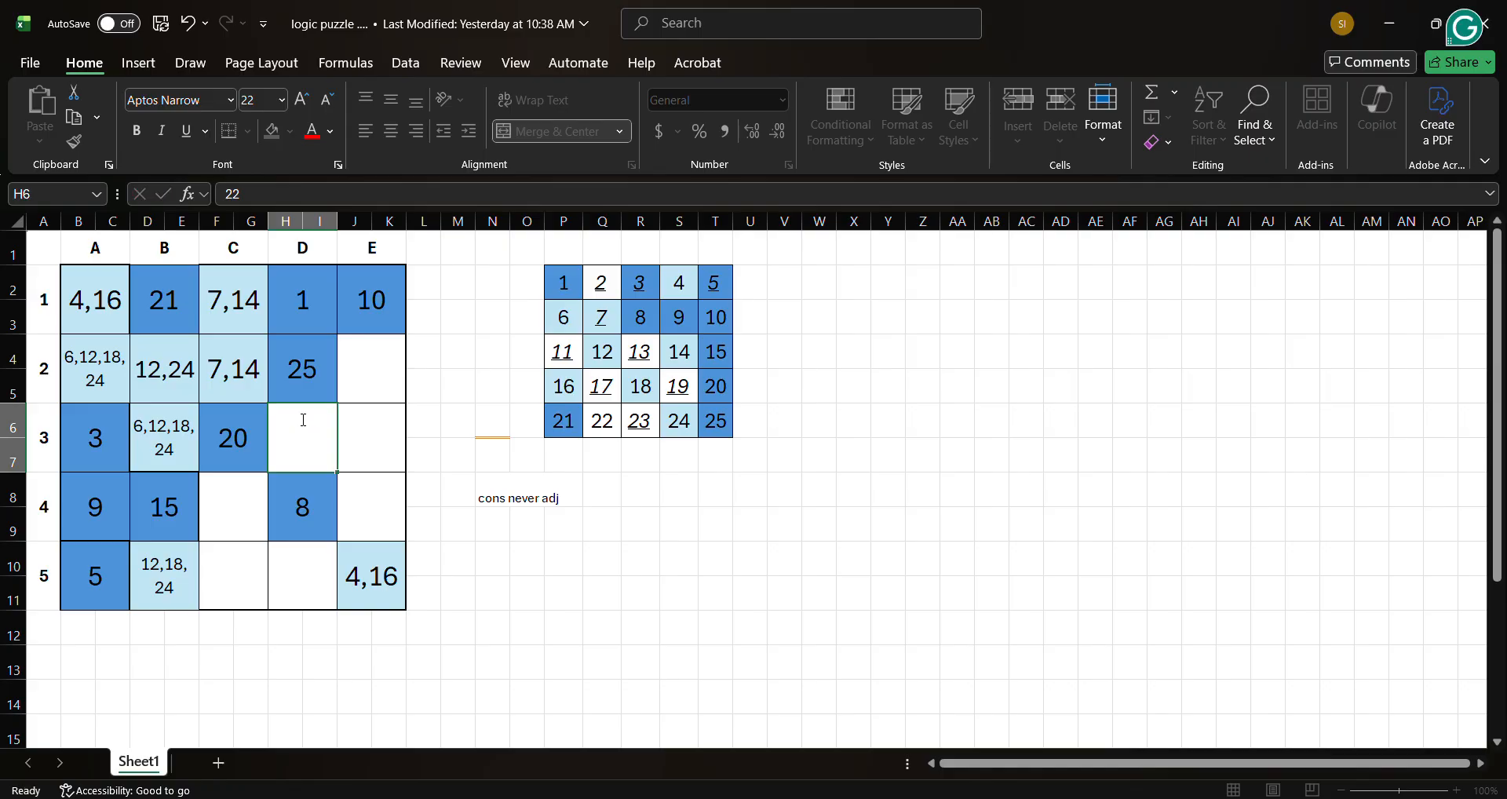
key("ctrl+Return")
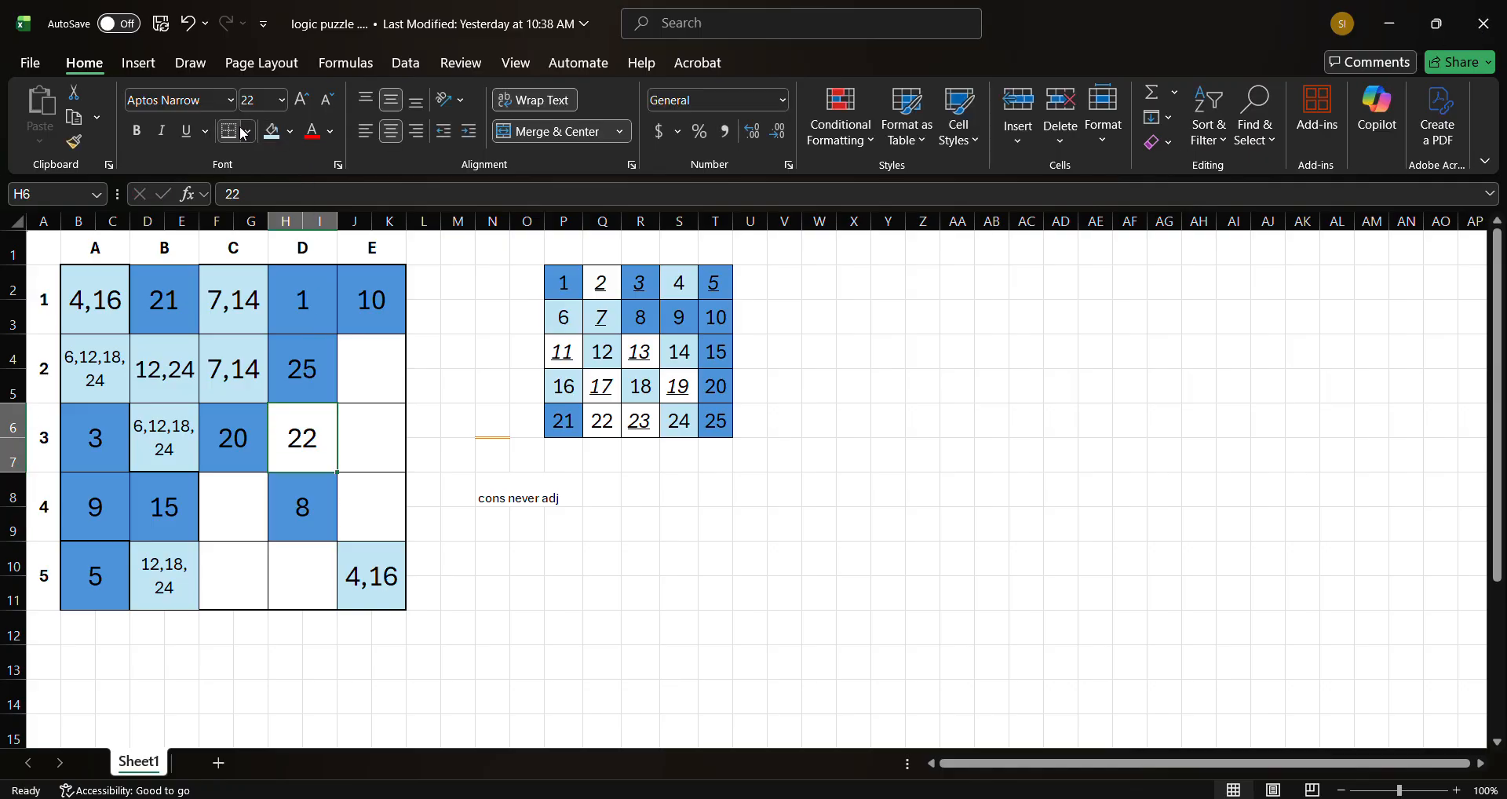
left_click(291, 133)
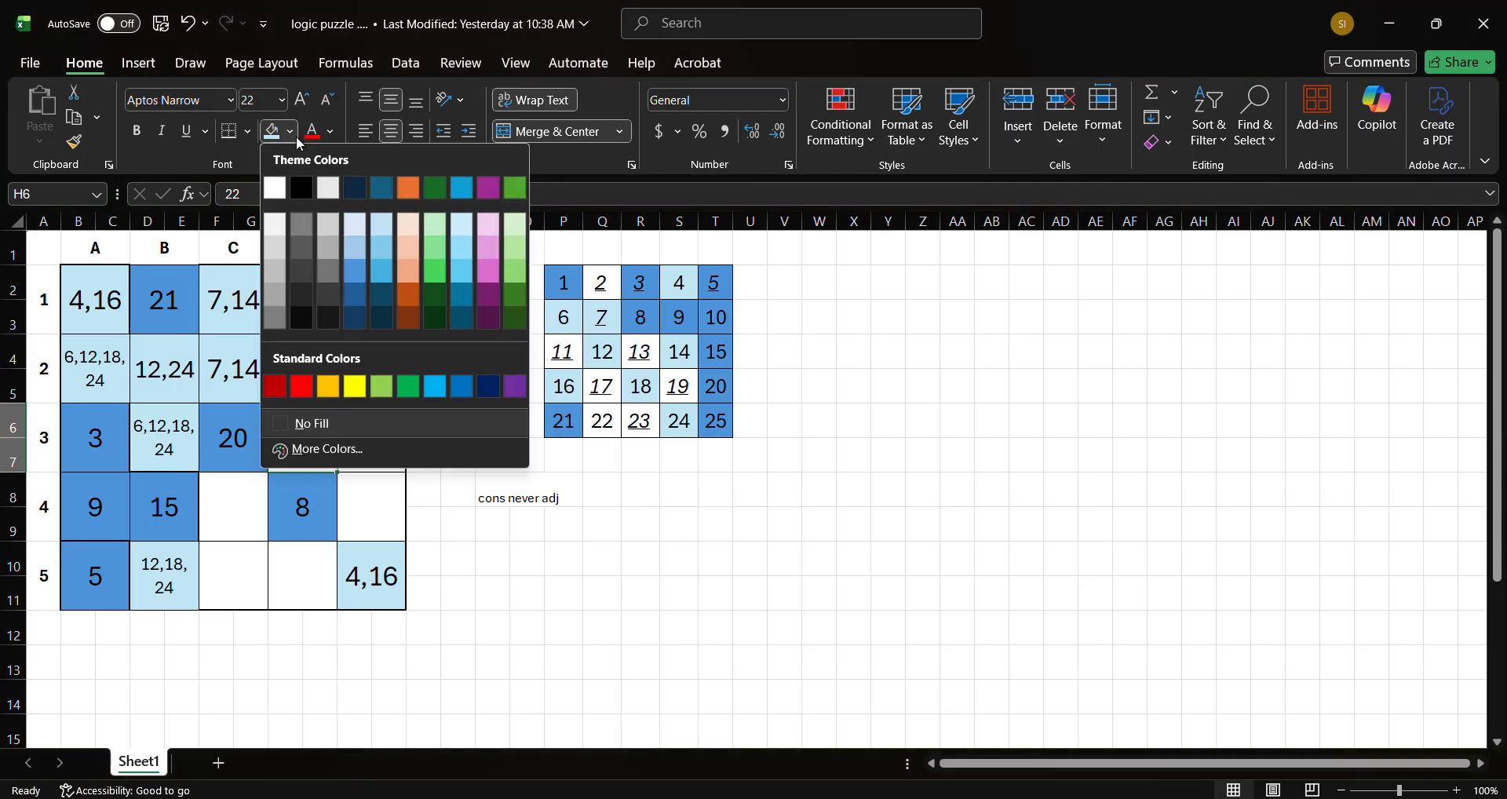
left_click(358, 274)
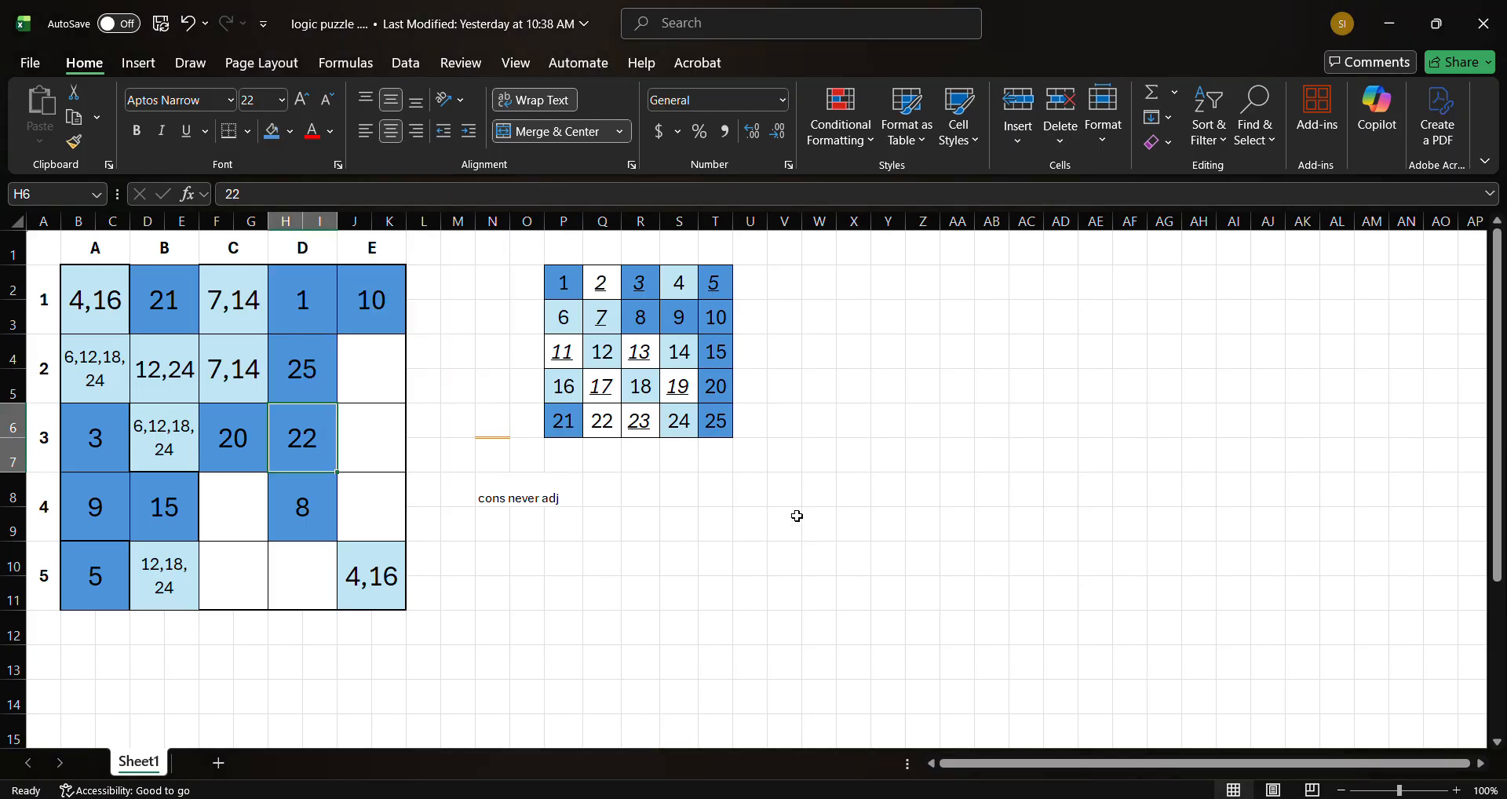
- Fill 22 in the number list with the darker blue solved colour
left_click(615, 424)
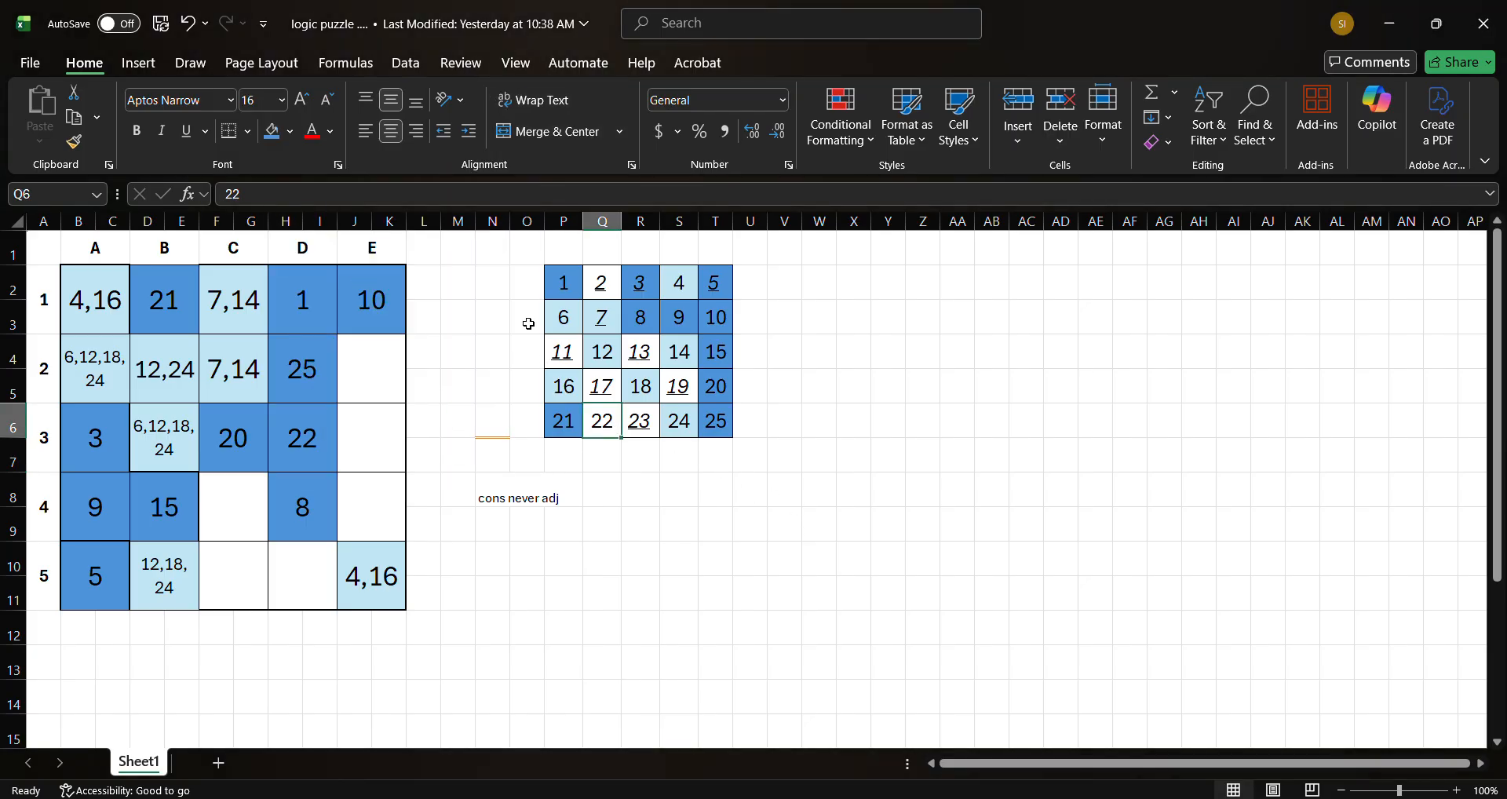
left_click(273, 132)
left_click(869, 409)
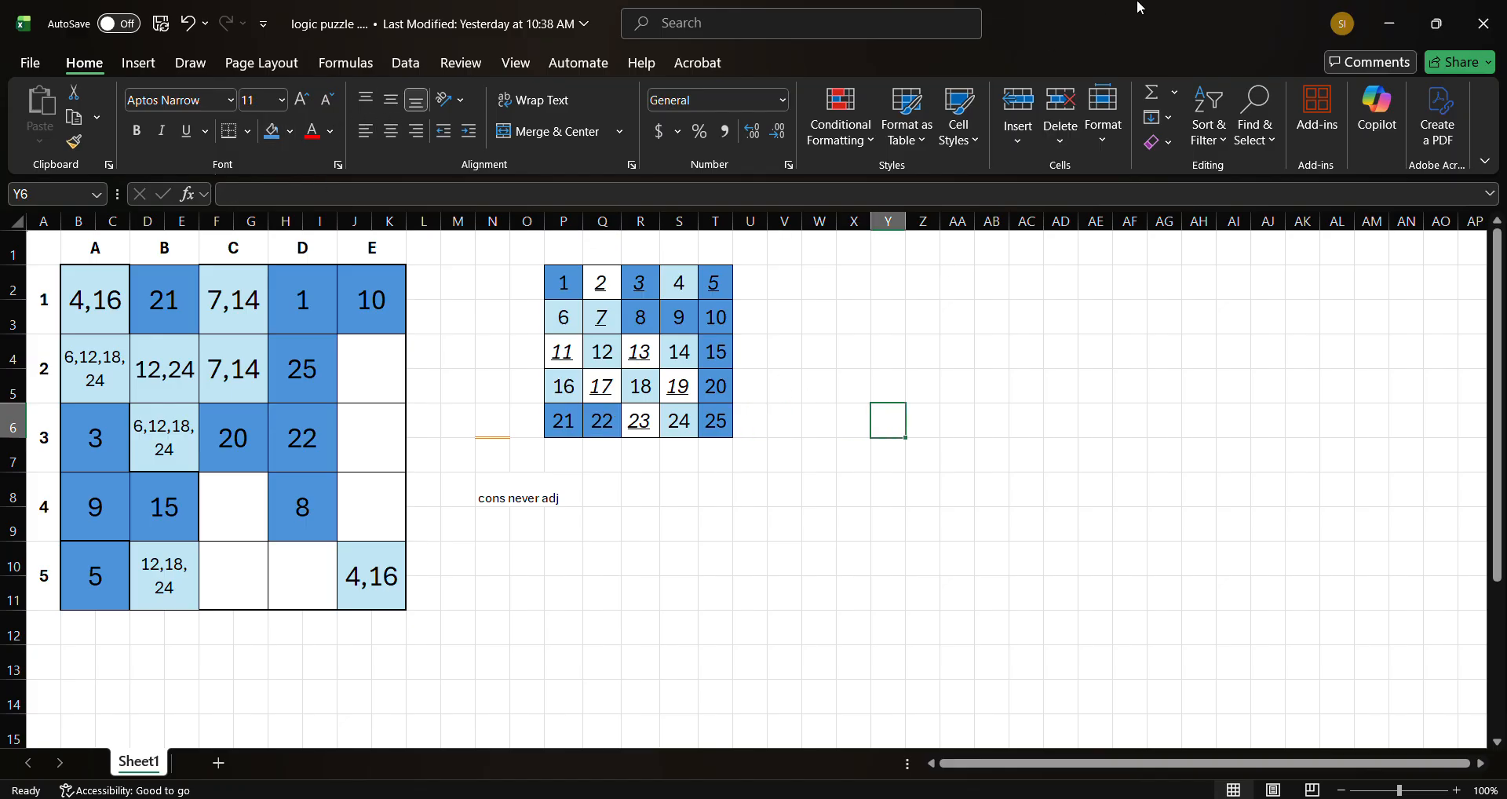
- Place the spreadsheet beside the Sporcle quiz, resume the quiz to enter 22 for cell number 14, and pause it
left_click_drag(1140, 8, 1503, 322)
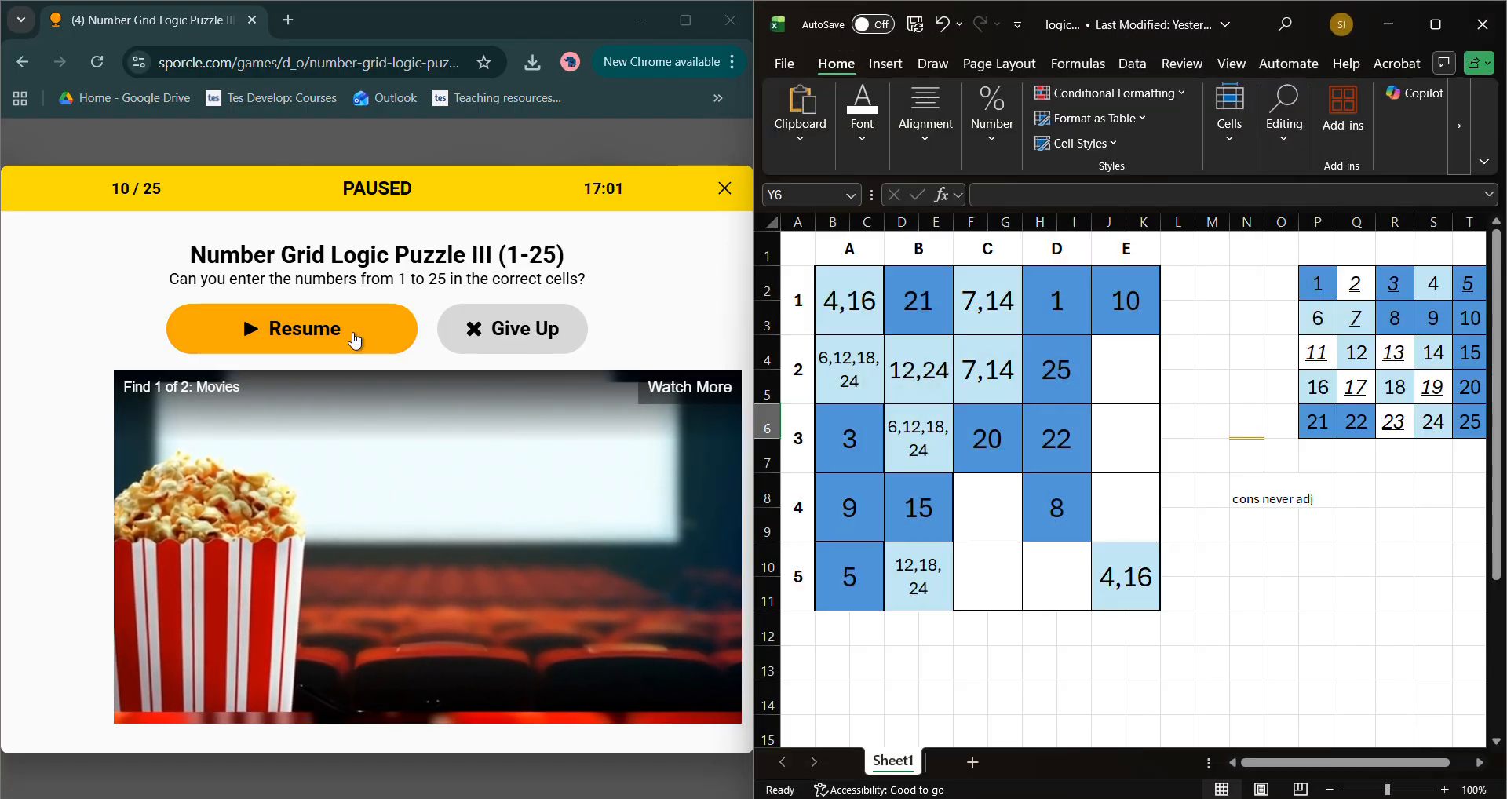
left_click(355, 340)
left_click(531, 508)
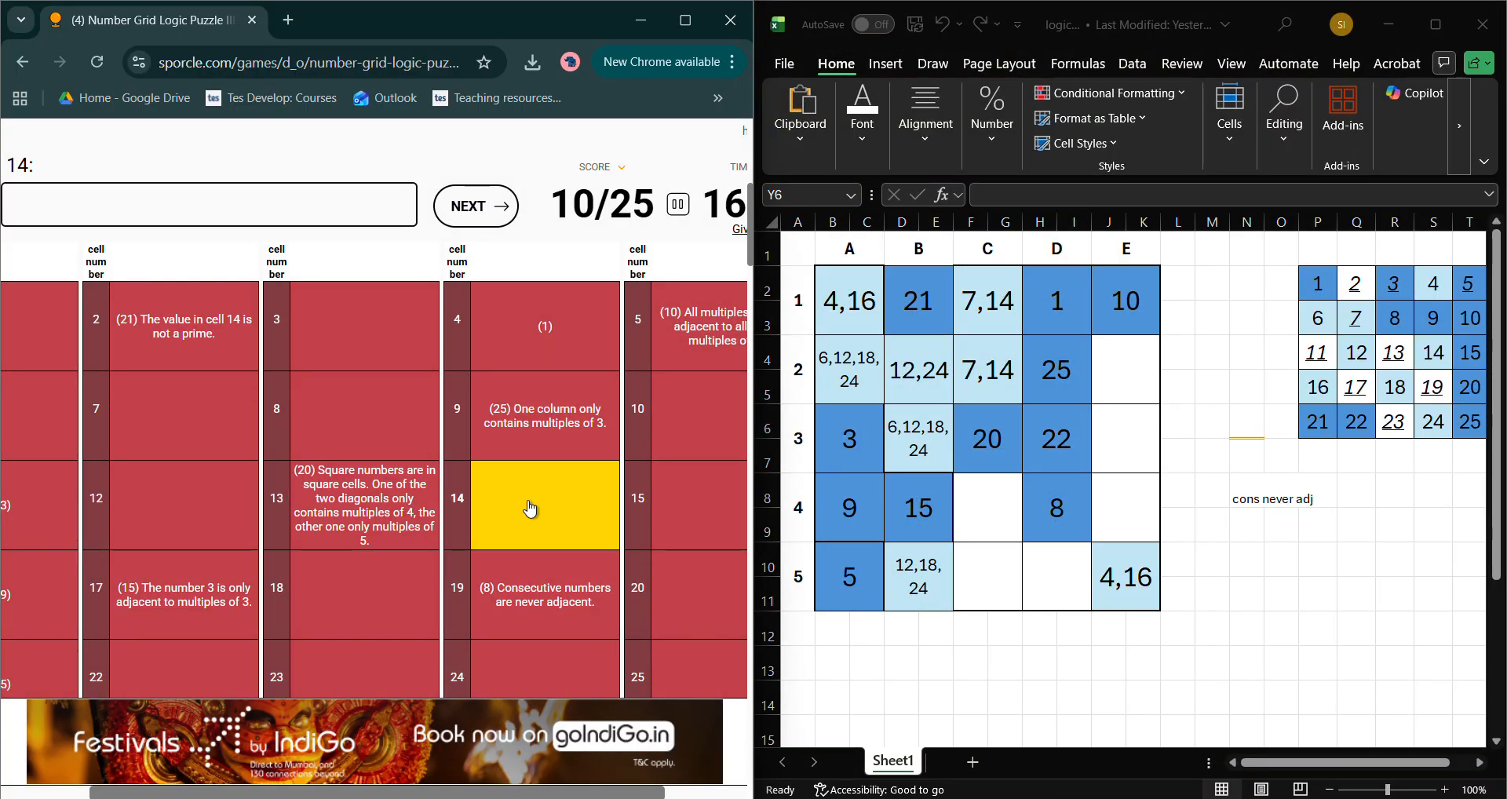
type("22")
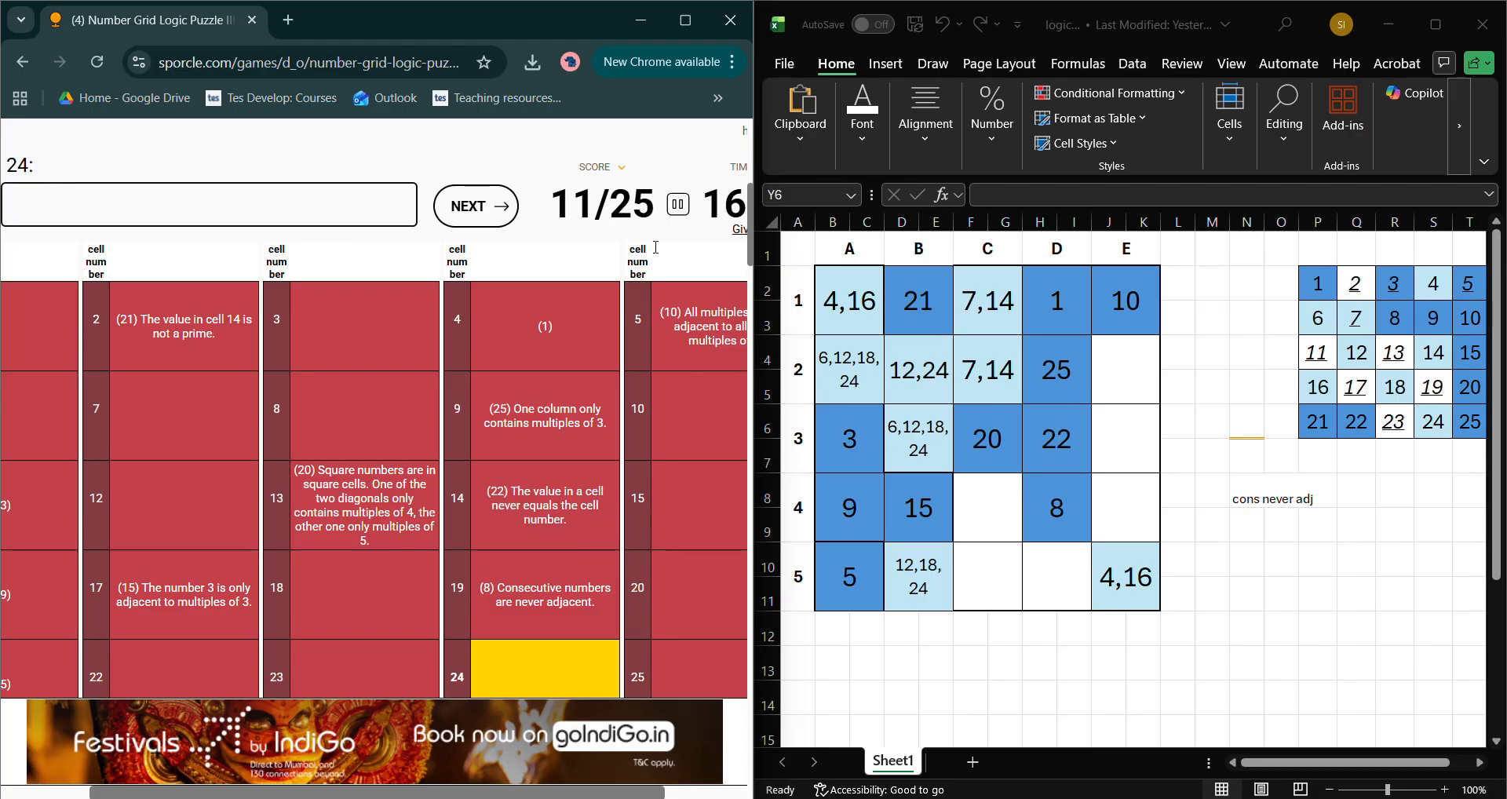
left_click(680, 207)
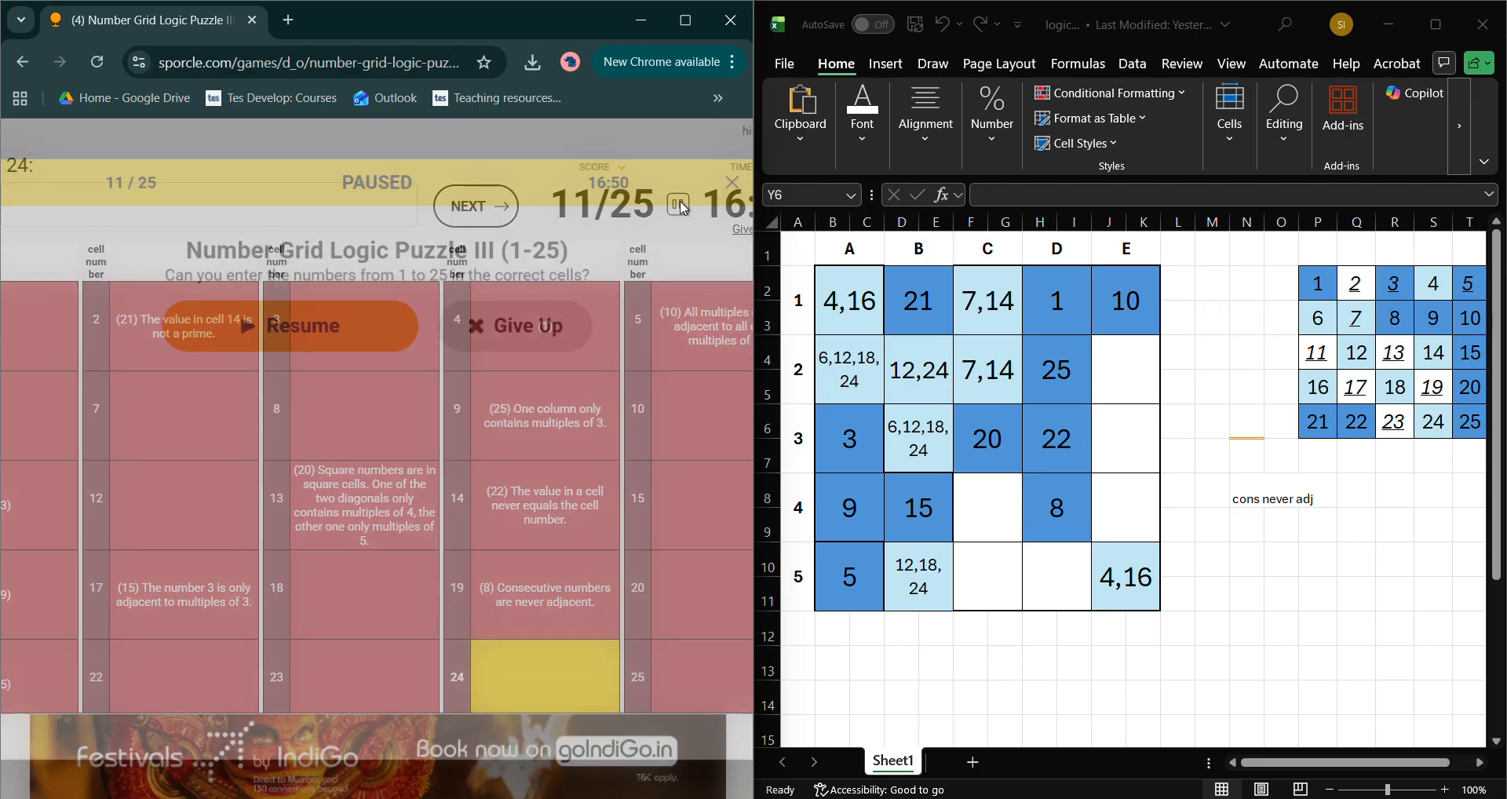
- Add the note "value in cell never same as cell number" beneath the "cons never adj" note in the spreadsheet
left_click(1251, 537)
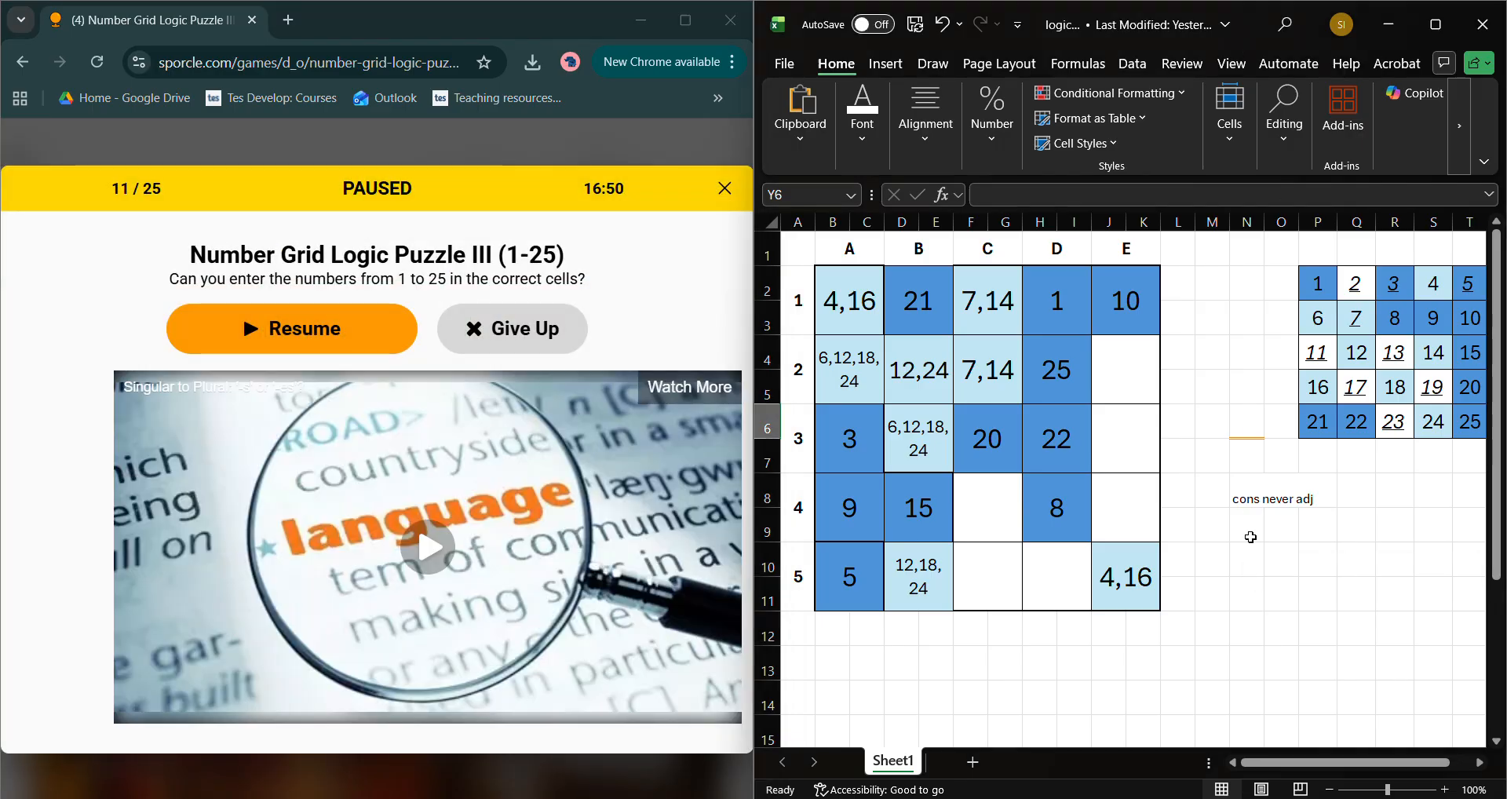
key("BackSpace")
left_click(1047, 529)
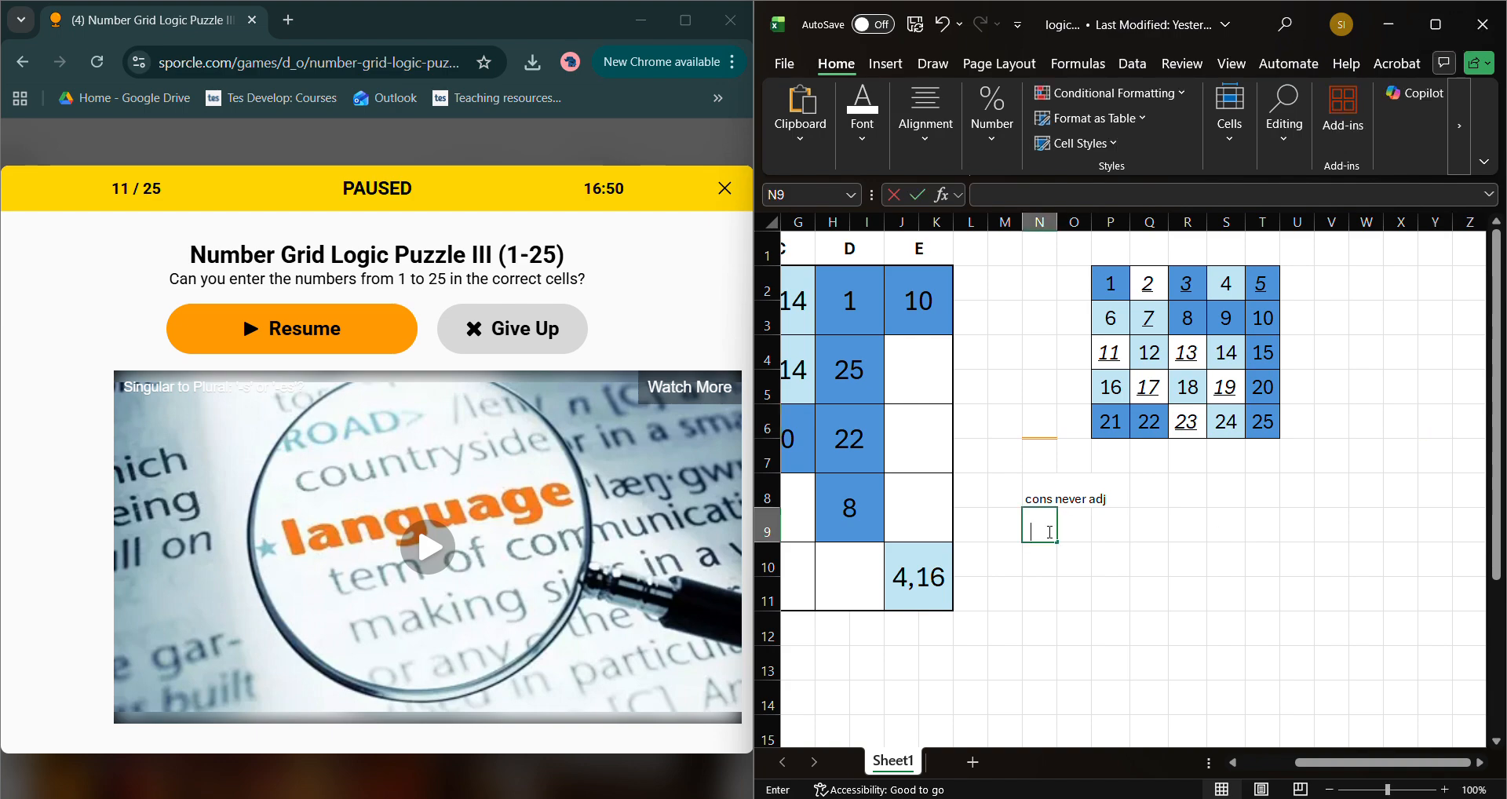
type("valiue")
key("BackSpace")
key("BackSpace")
key("BackSpace")
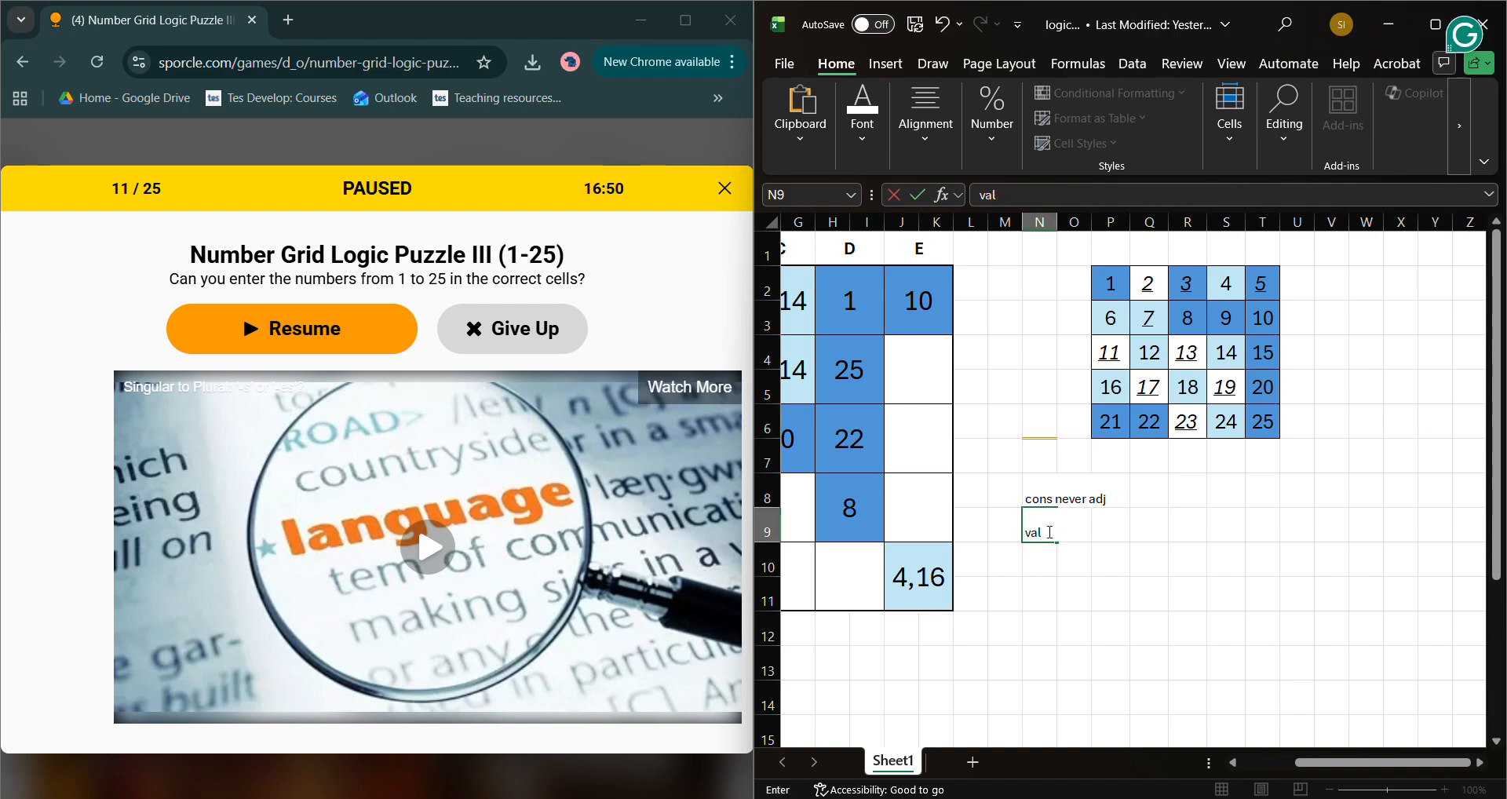
type("ue in cell never ")
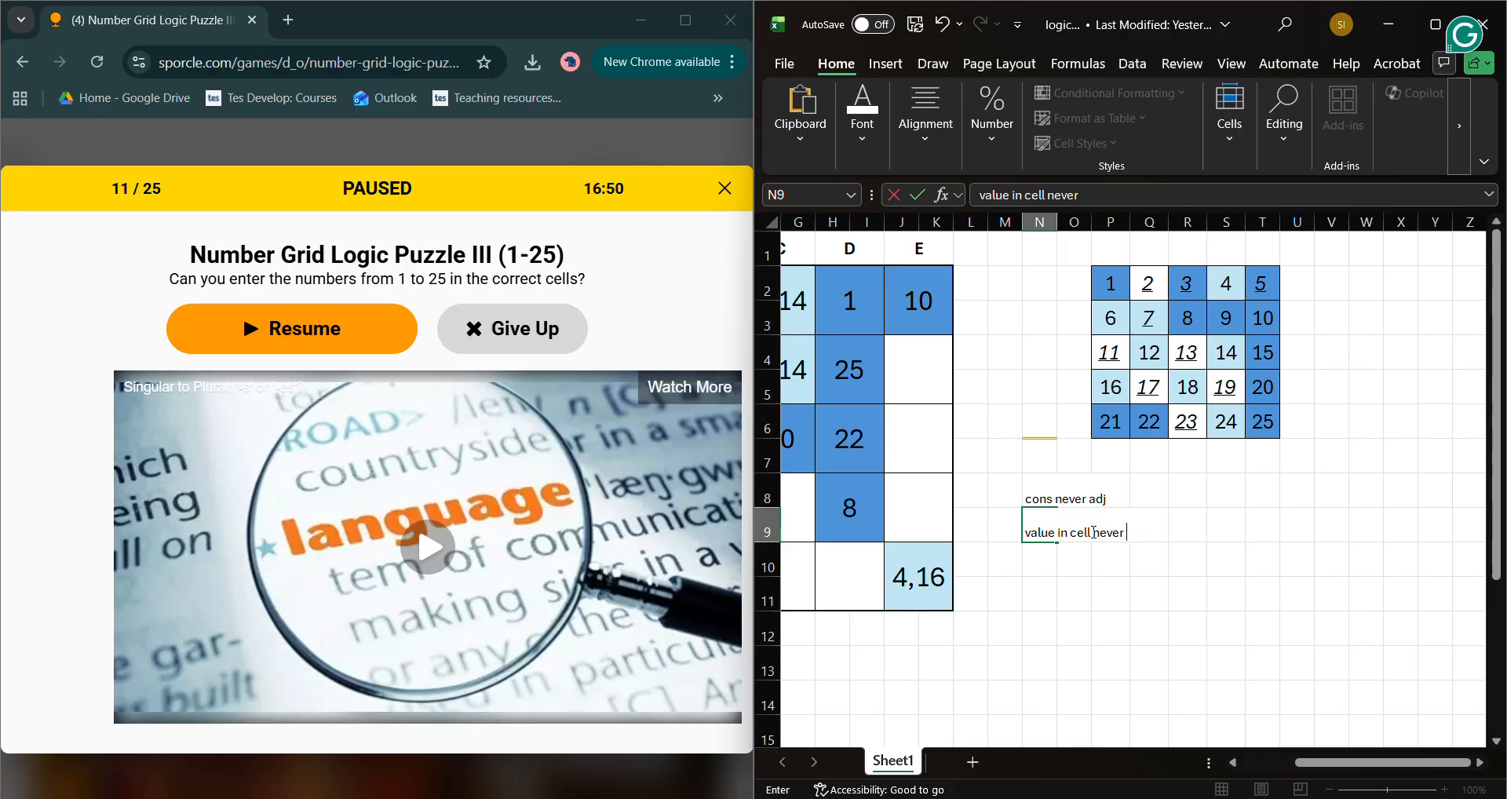
type("same as")
key("BackSpace")
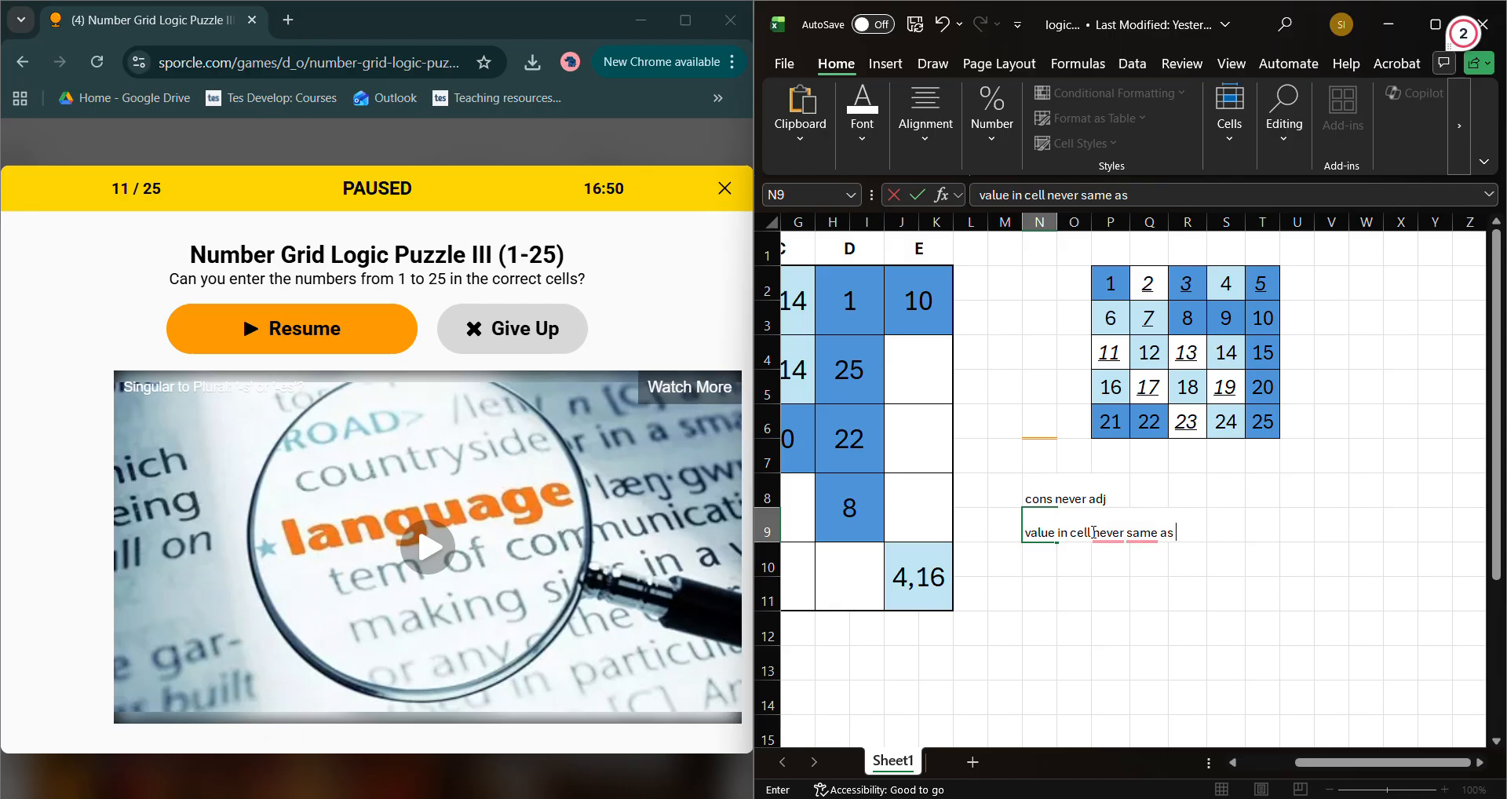
type("cell numbe")
type("r")
key("Return")
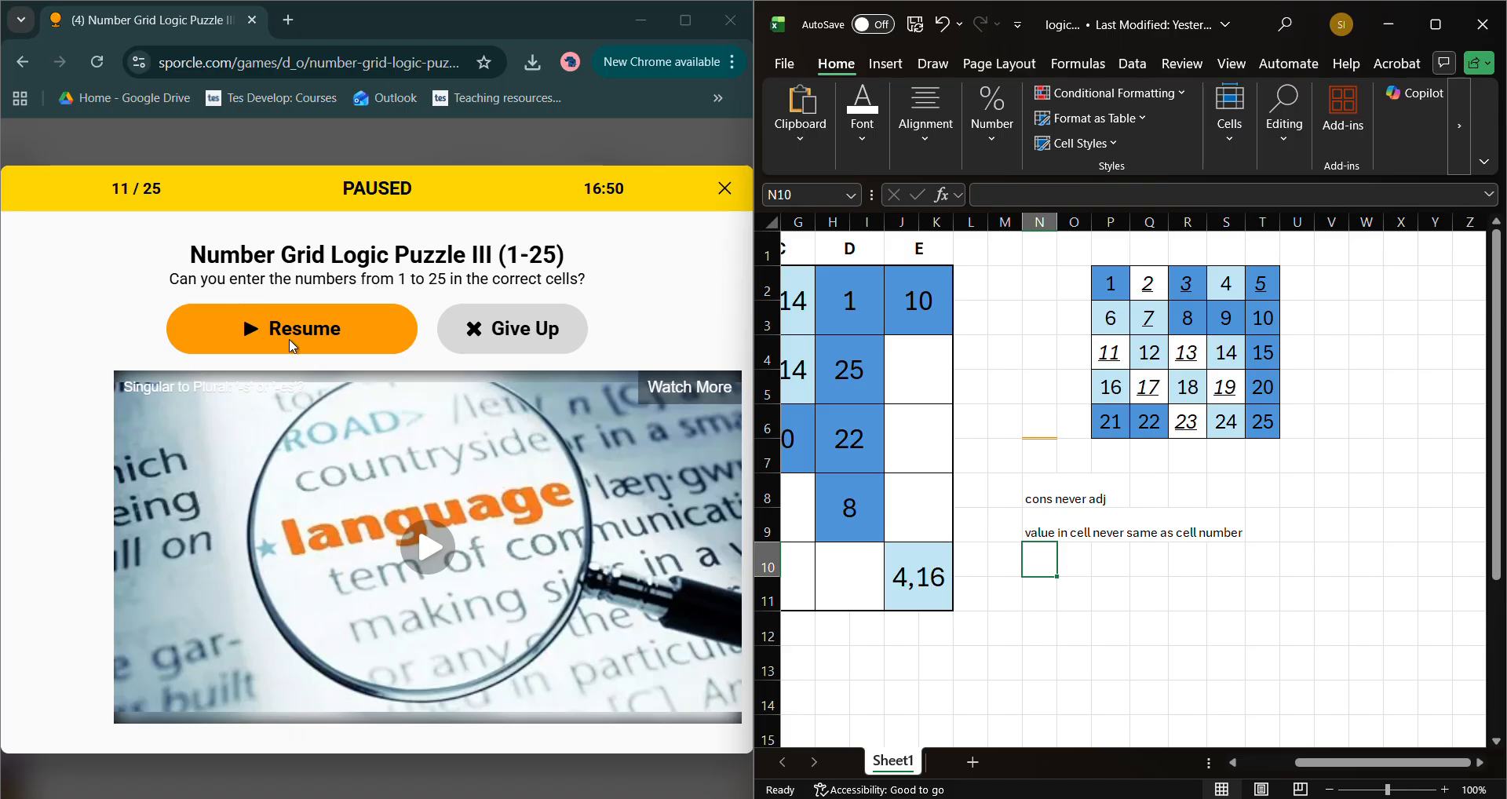
- Resume the quiz briefly to check the cell numbers, pause it, and return to the spreadsheet maximized
left_click(317, 355)
left_click(317, 354)
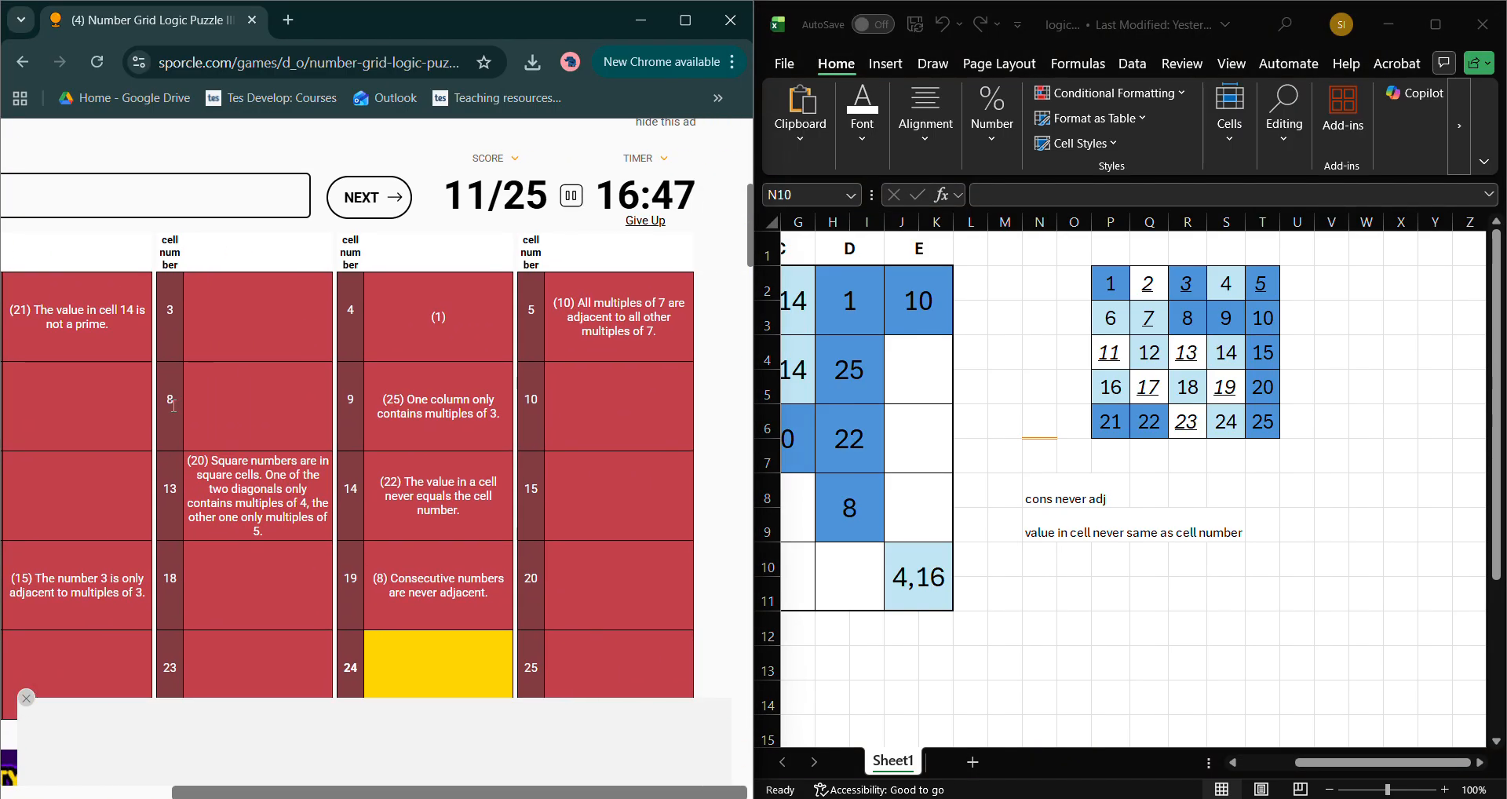
left_click(572, 197)
key("alt+Tab")
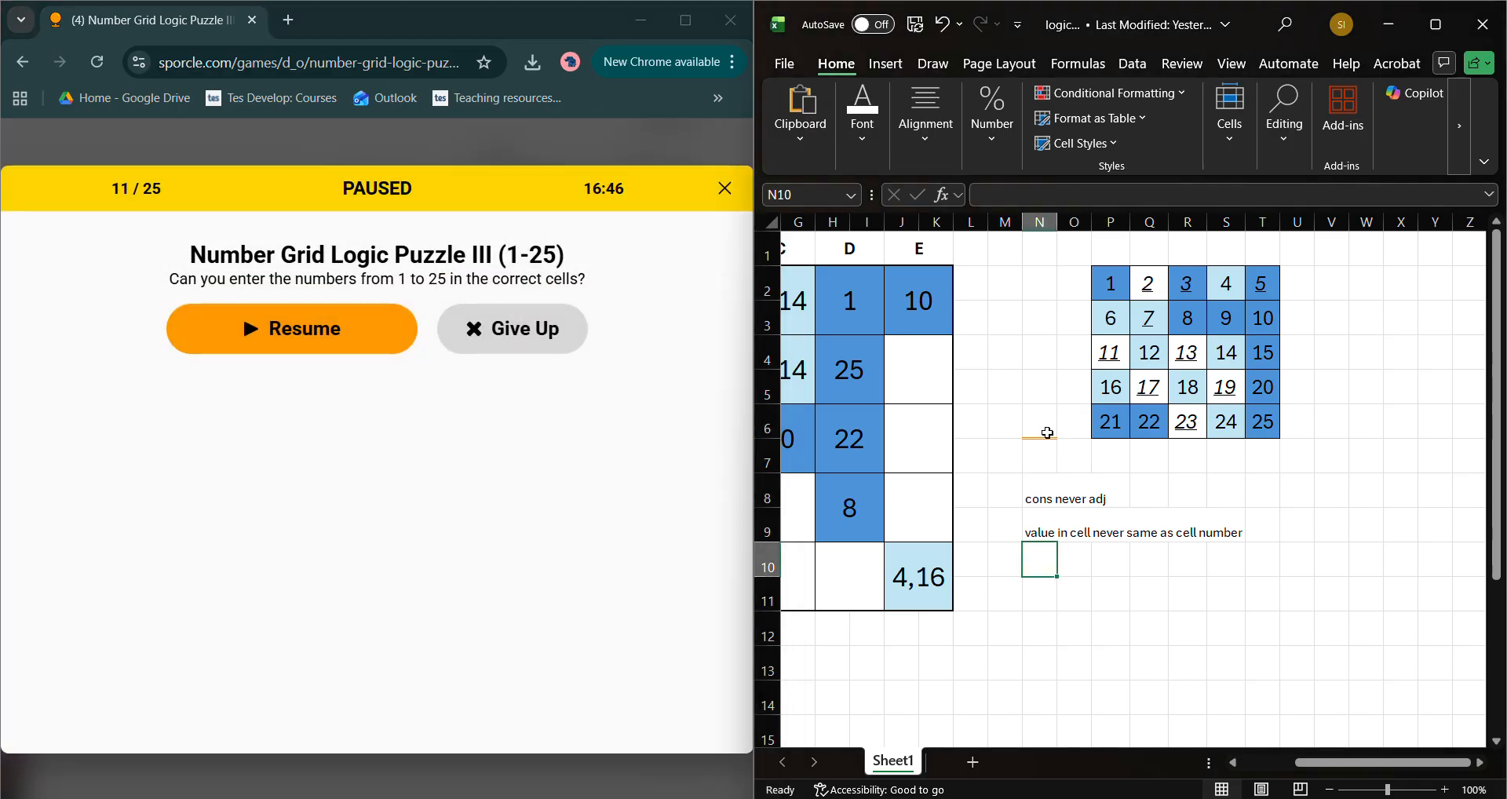
left_click(1437, 24)
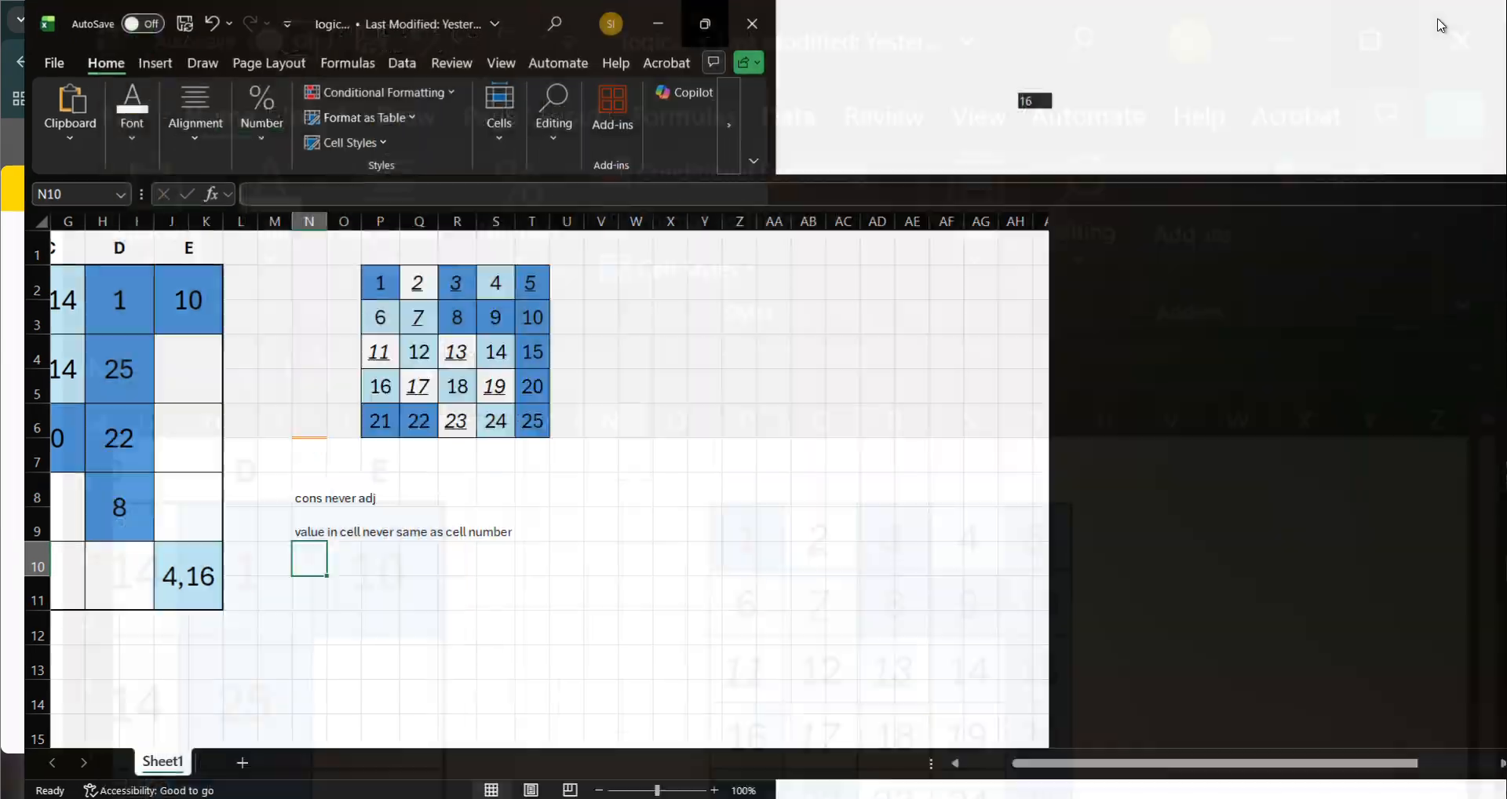
scroll(226, 402, "left", 5)
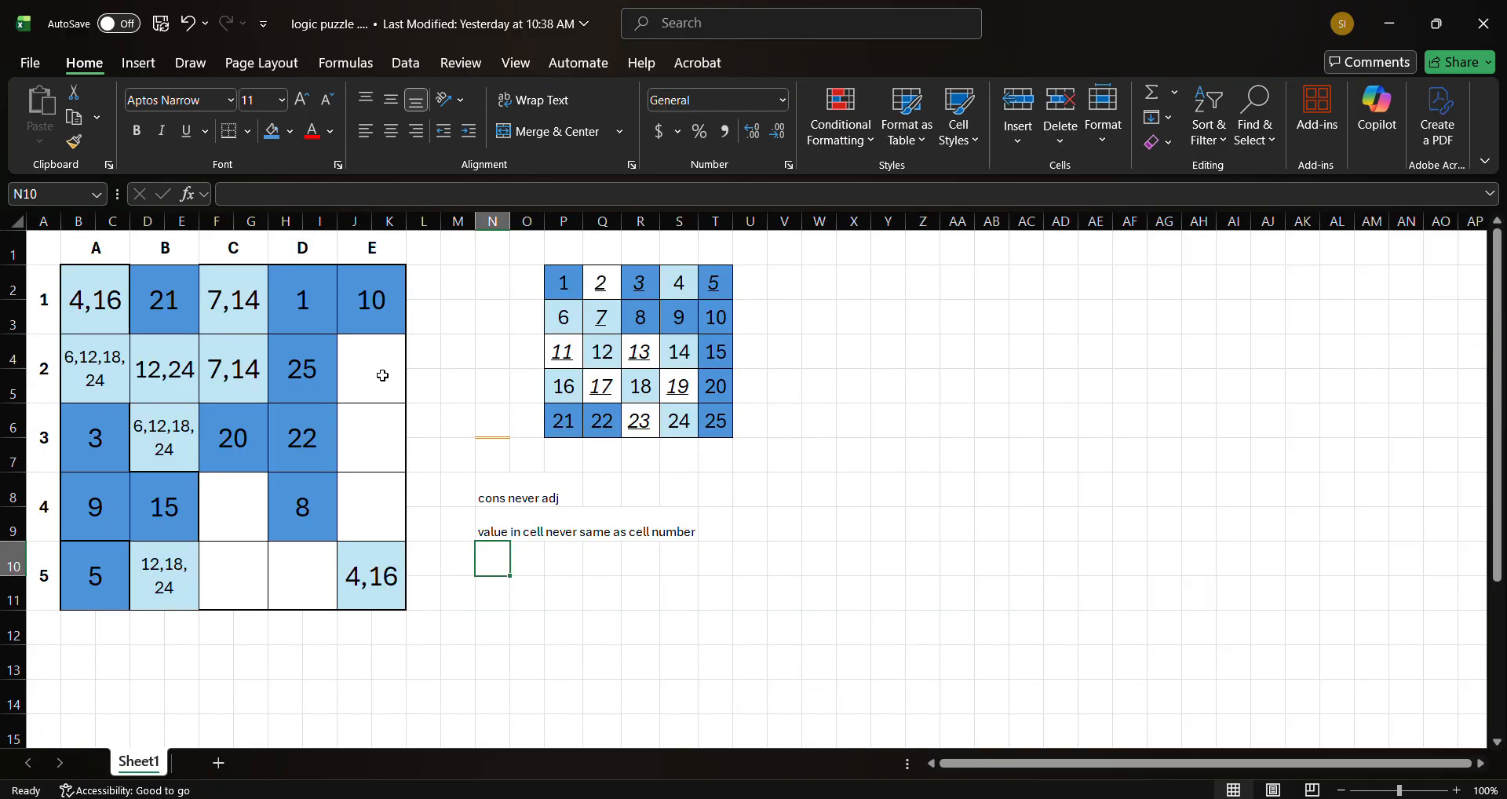
- Check row 1 against the cell-number rule and remove 6 from puzzle cell A2, leaving the candidates 12,18,24
left_click(102, 305)
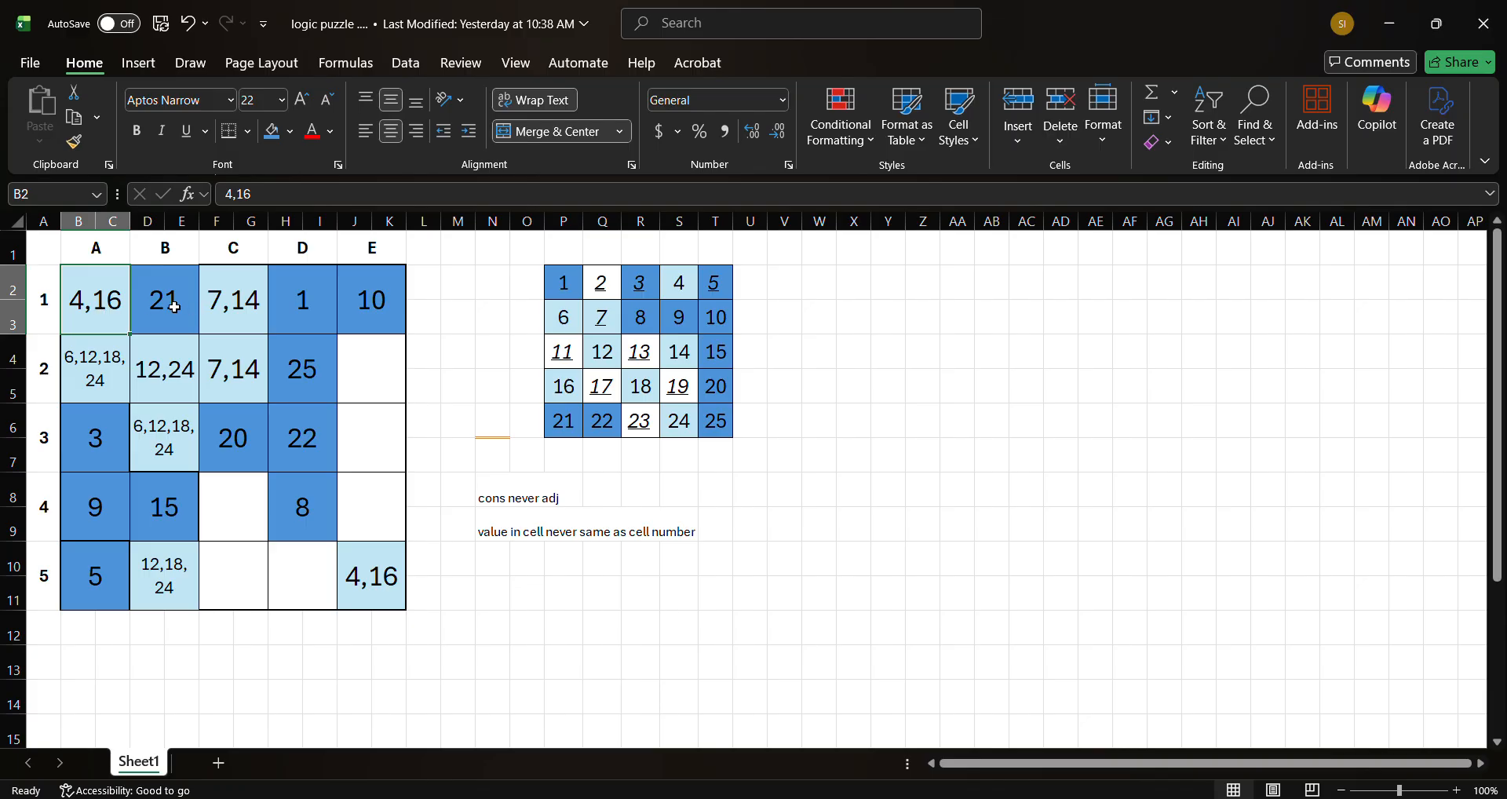
left_click(237, 302)
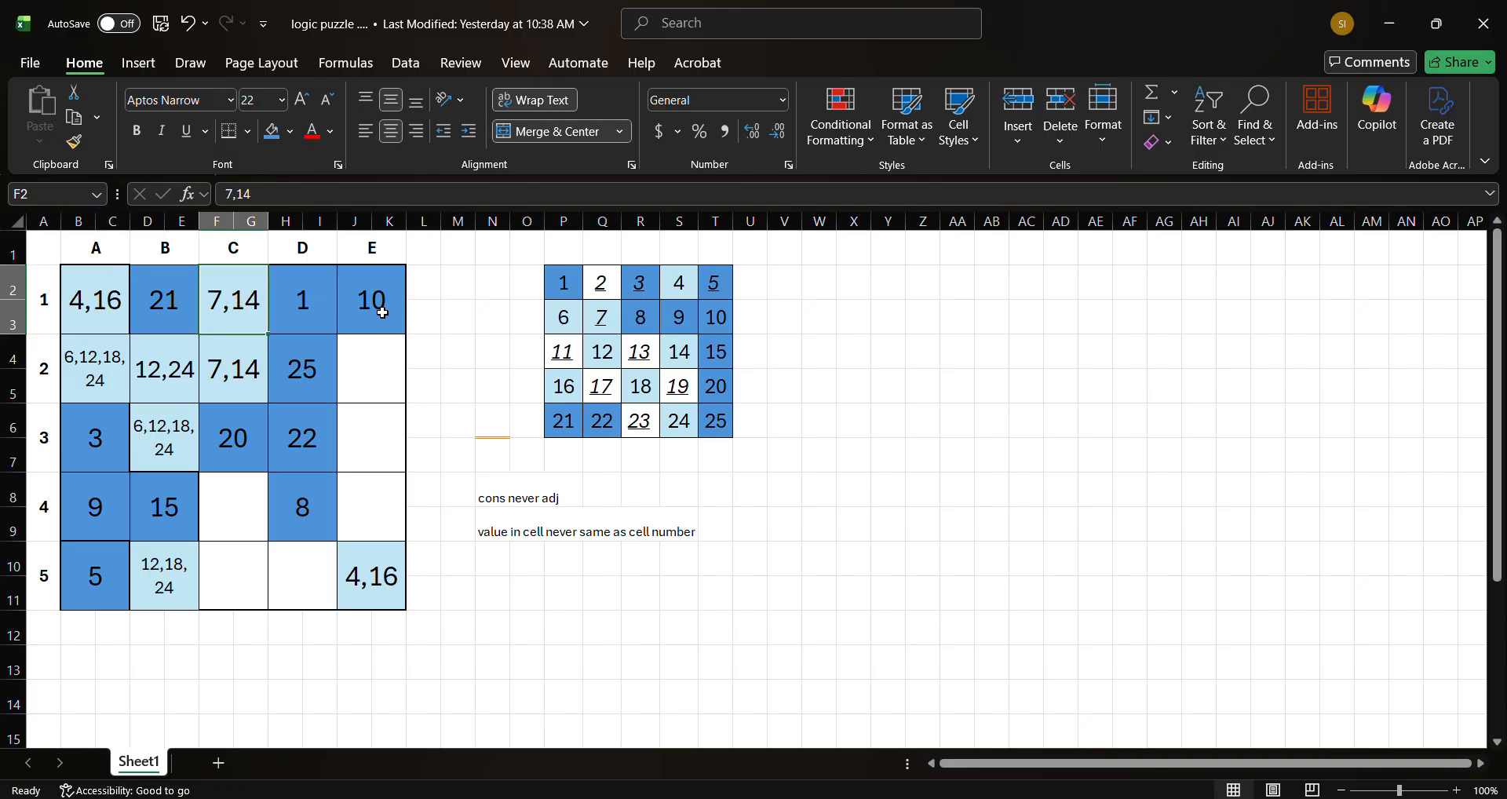
left_click(118, 377)
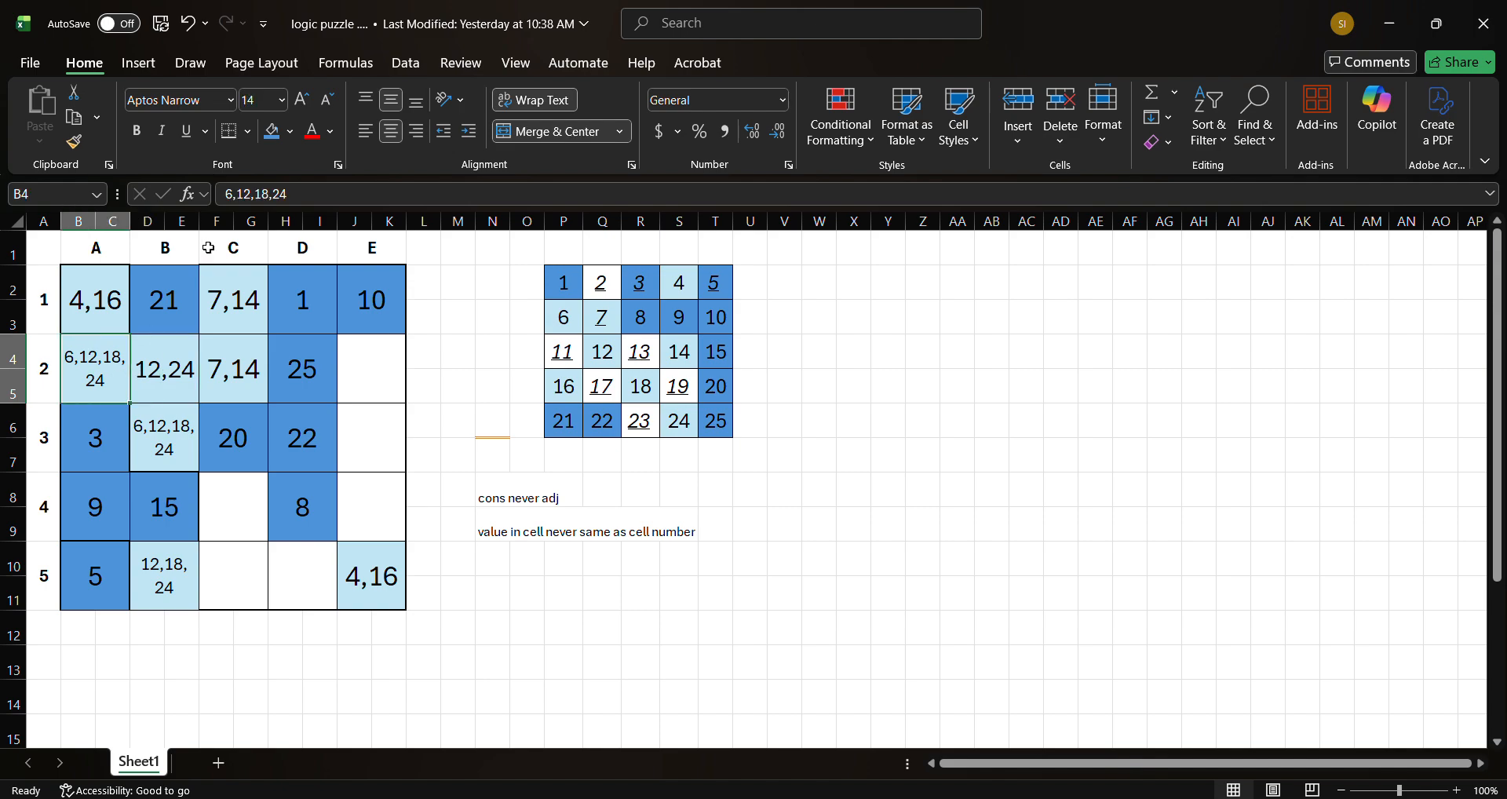
left_click(235, 194)
key("BackSpace")
key("BackSpace")
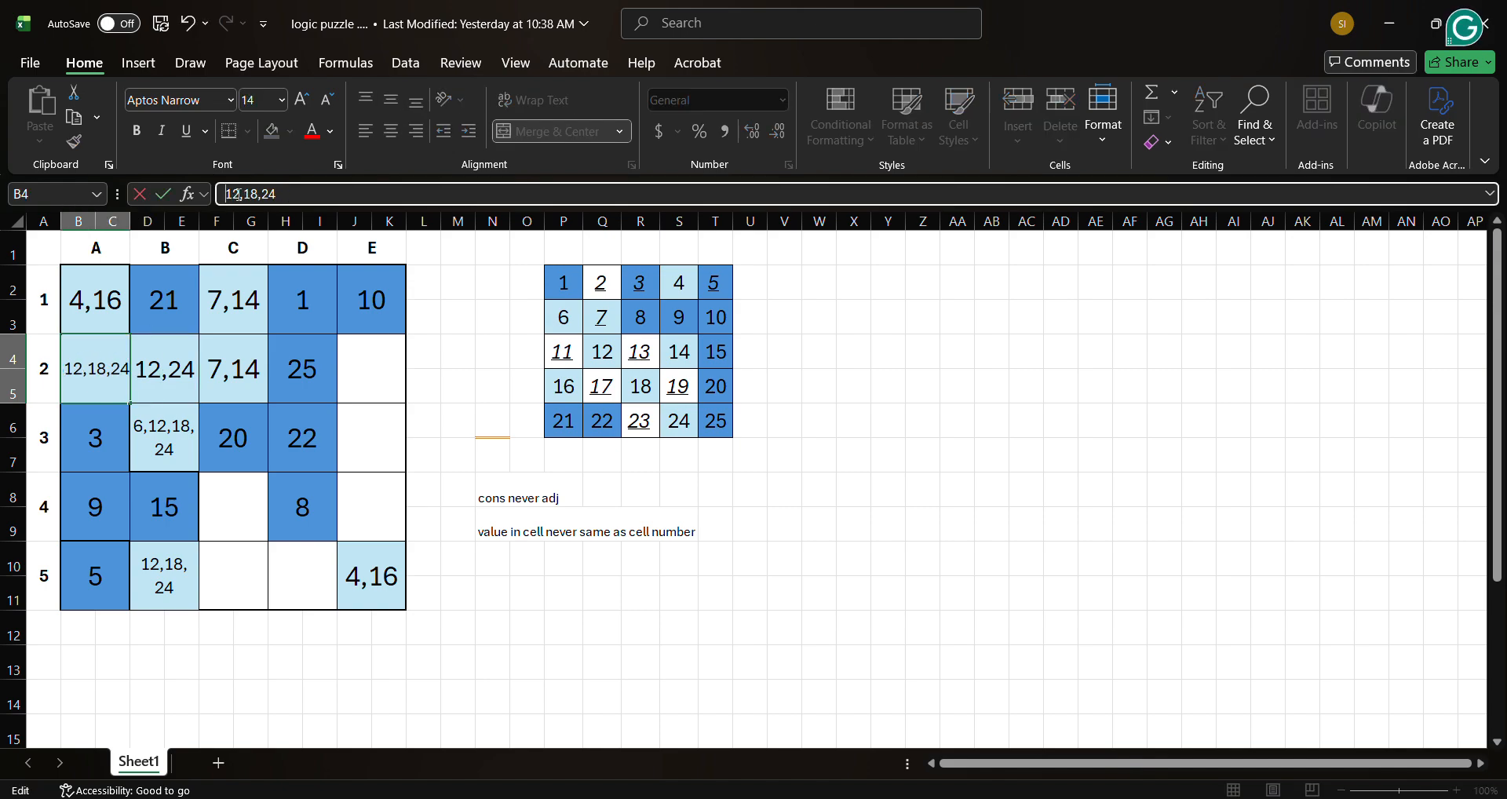
left_click(170, 374)
- Check the rest of row 2 and remove 12 from puzzle cell B3, leaving the candidates 6,18,24
left_click(248, 381)
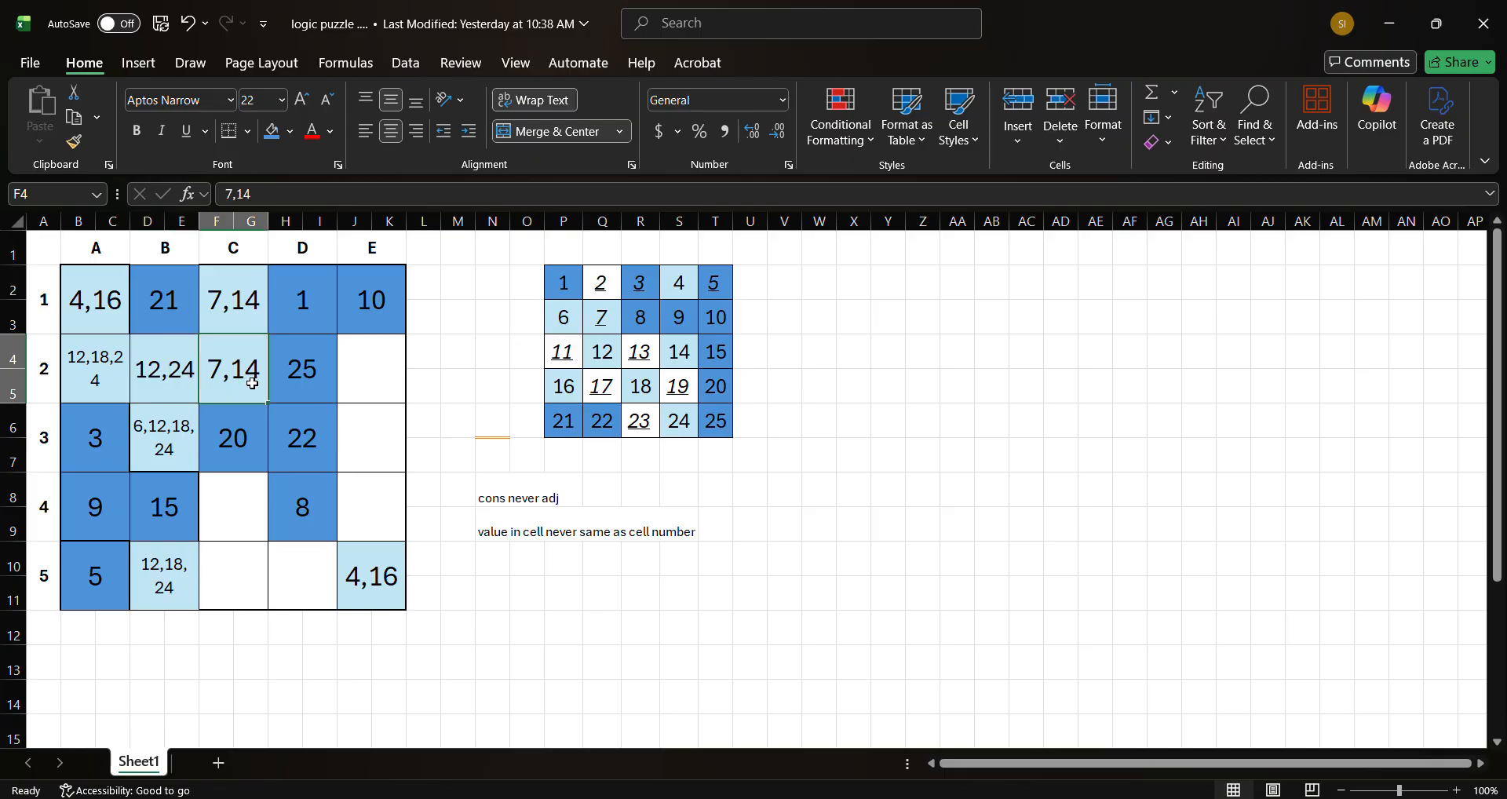
left_click(367, 375)
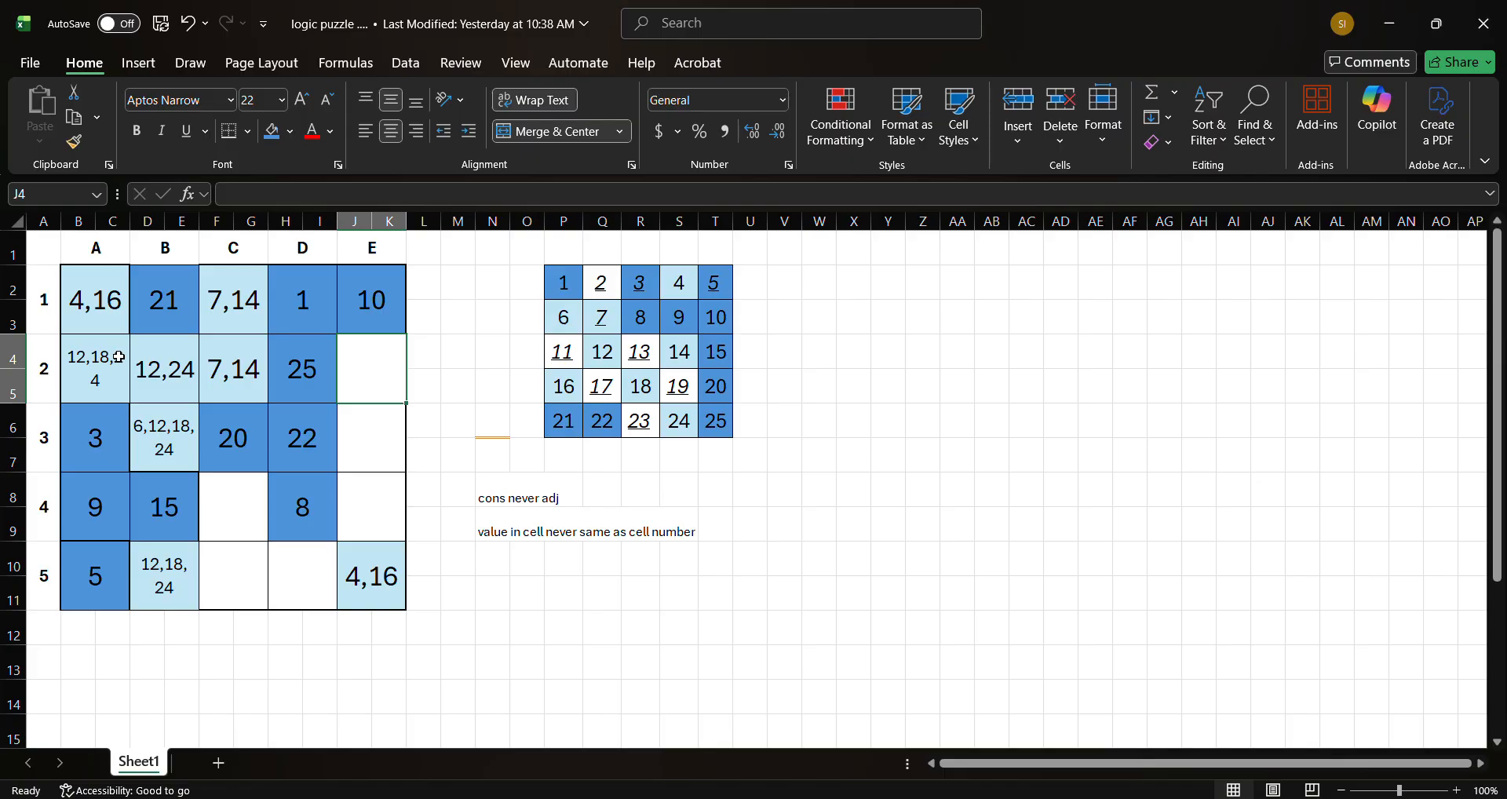
left_click(162, 450)
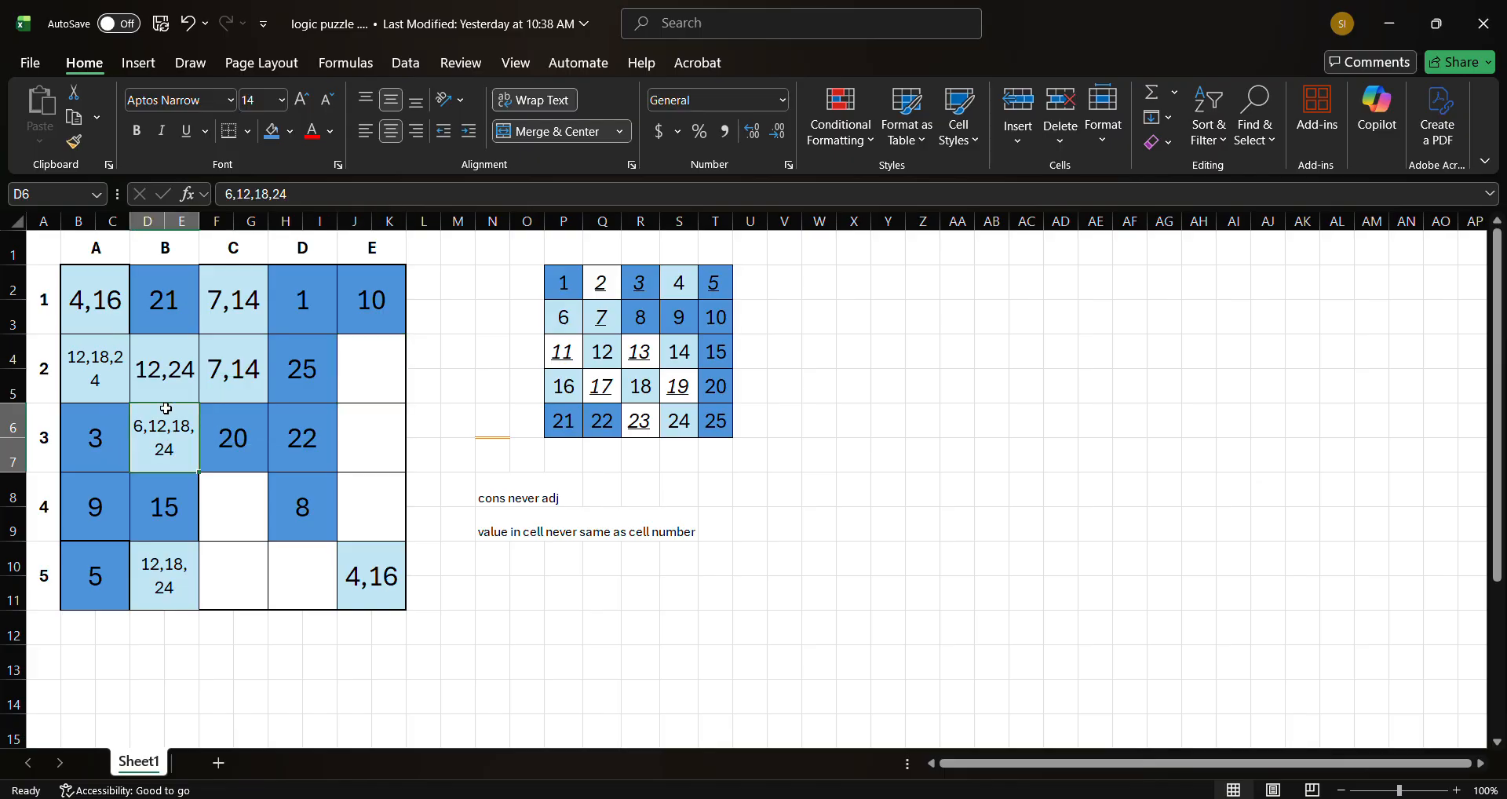
left_click(253, 195)
key("BackSpace")
key("BackSpace")
key("BackSpace")
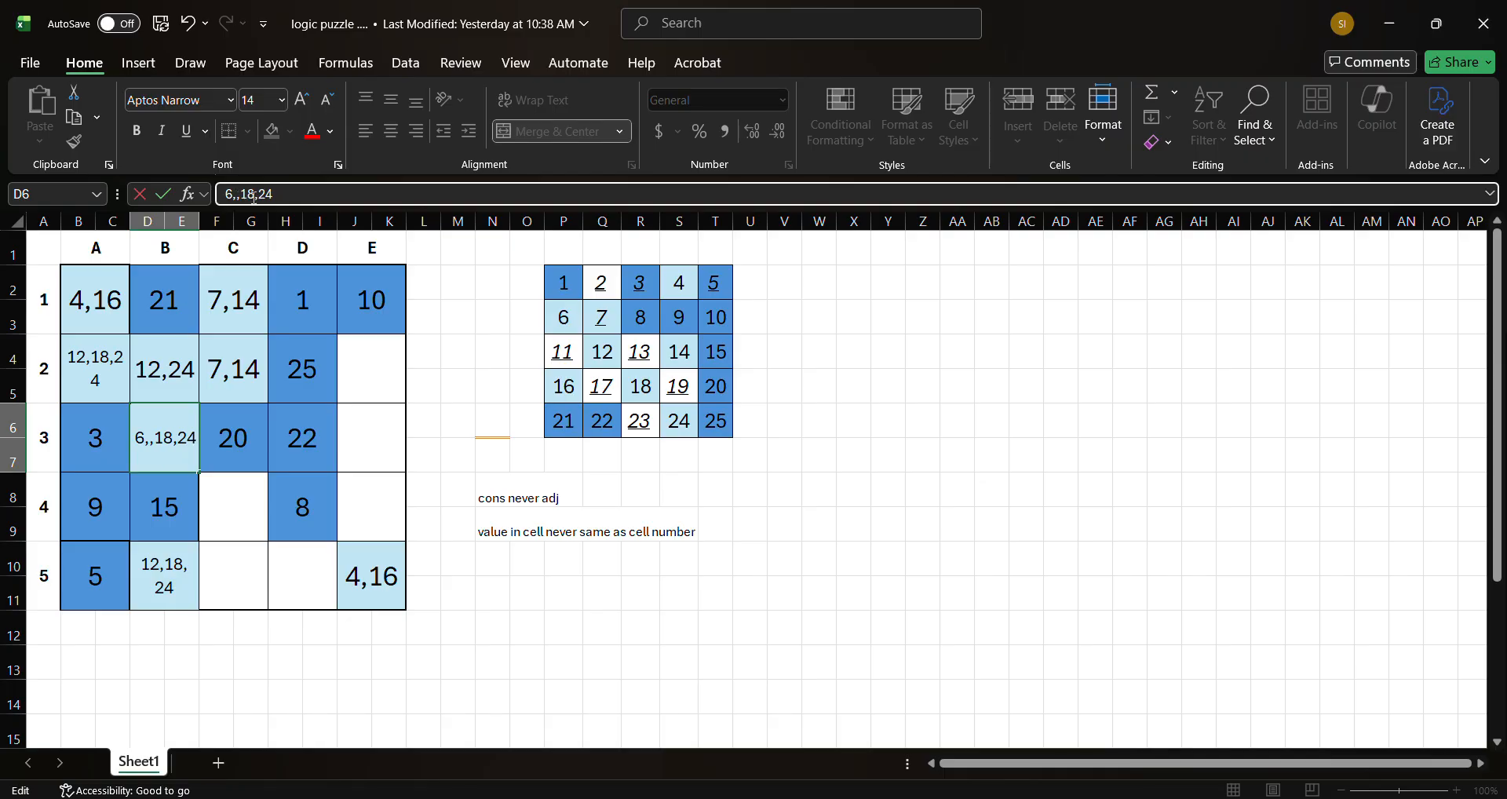
key("Return")
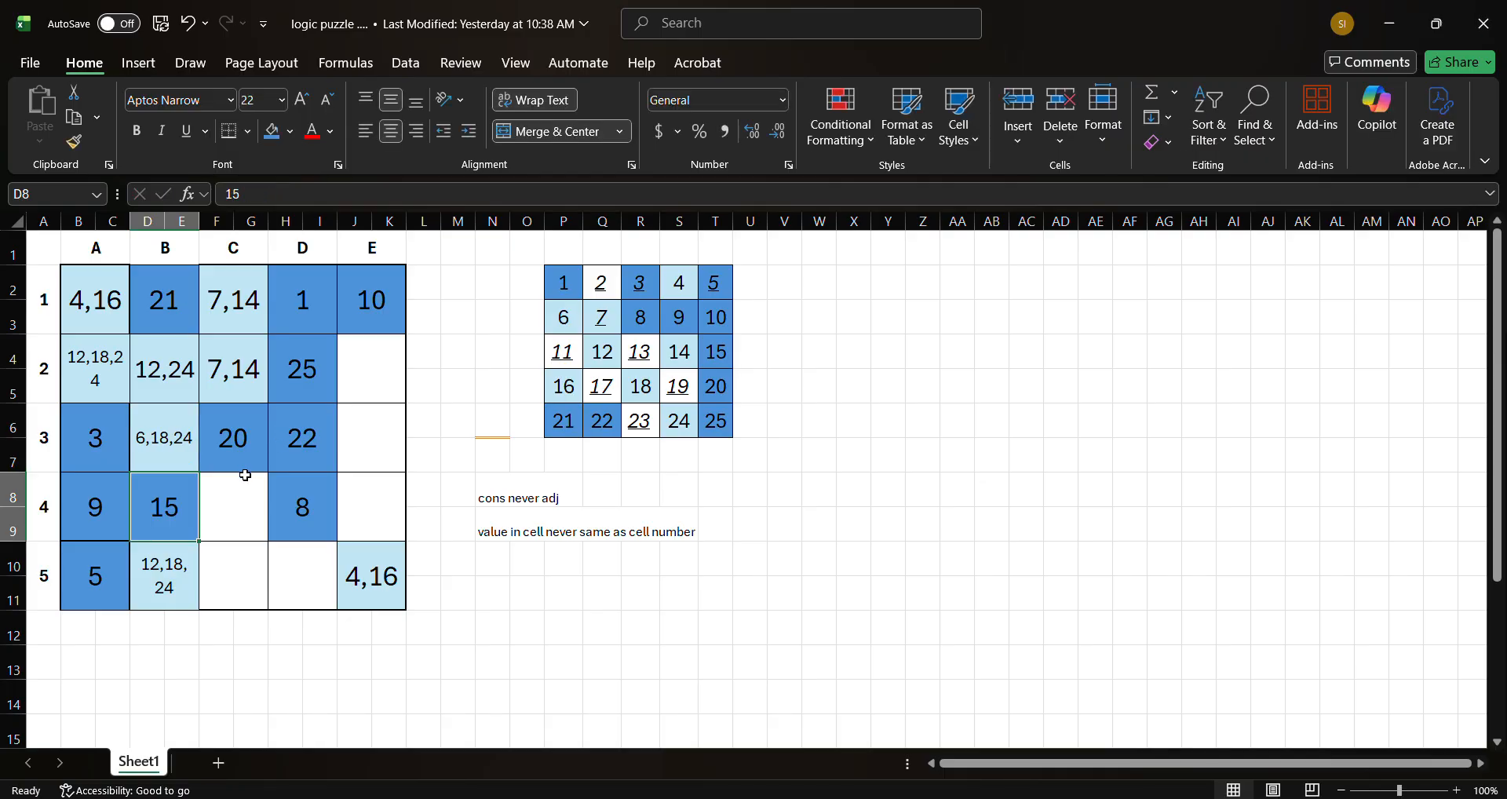
- Examine the remaining unsolved cells in puzzle rows 3 to 5 for candidates that match their own cell number
left_click(356, 445)
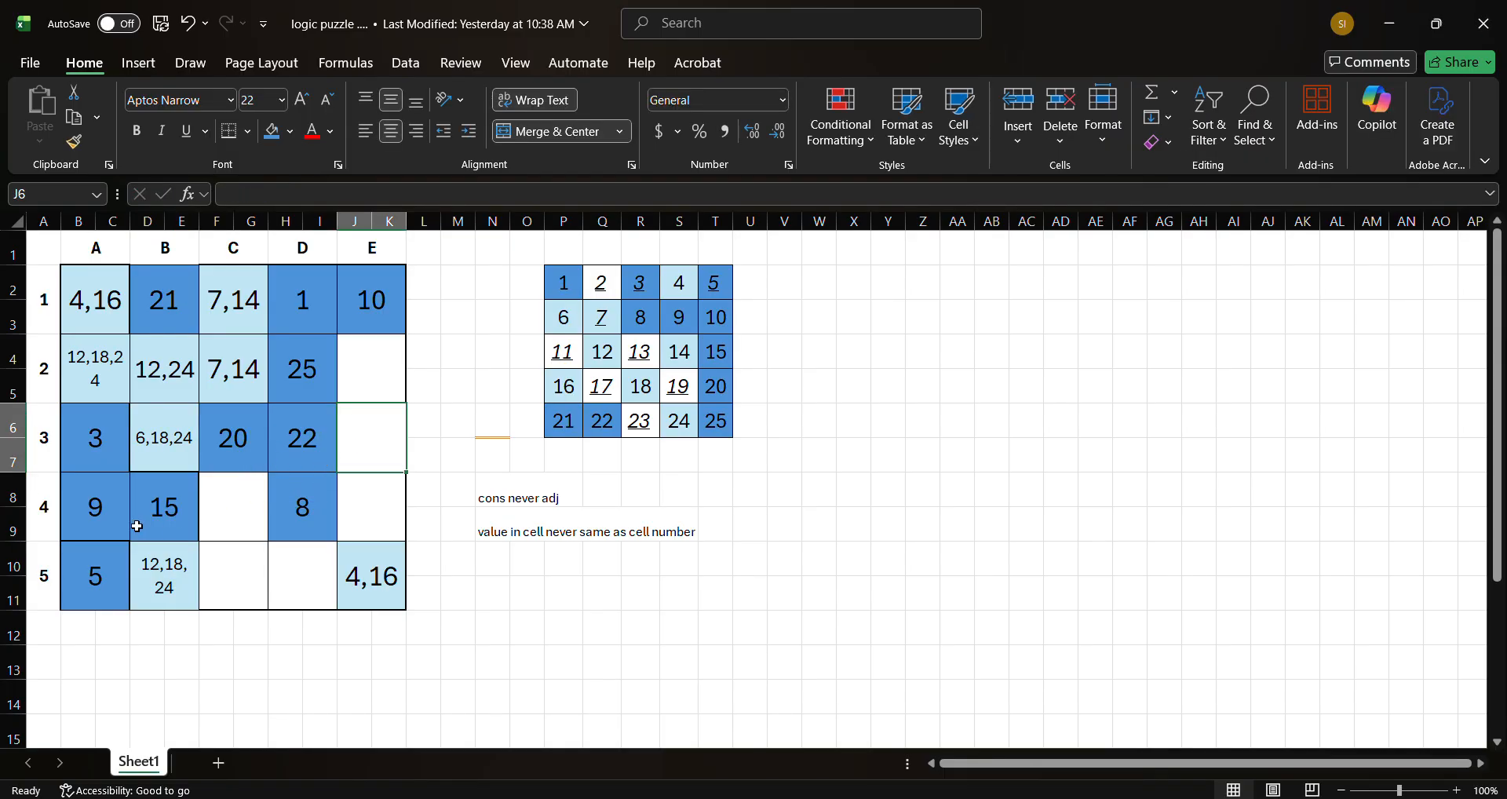
left_click(242, 527)
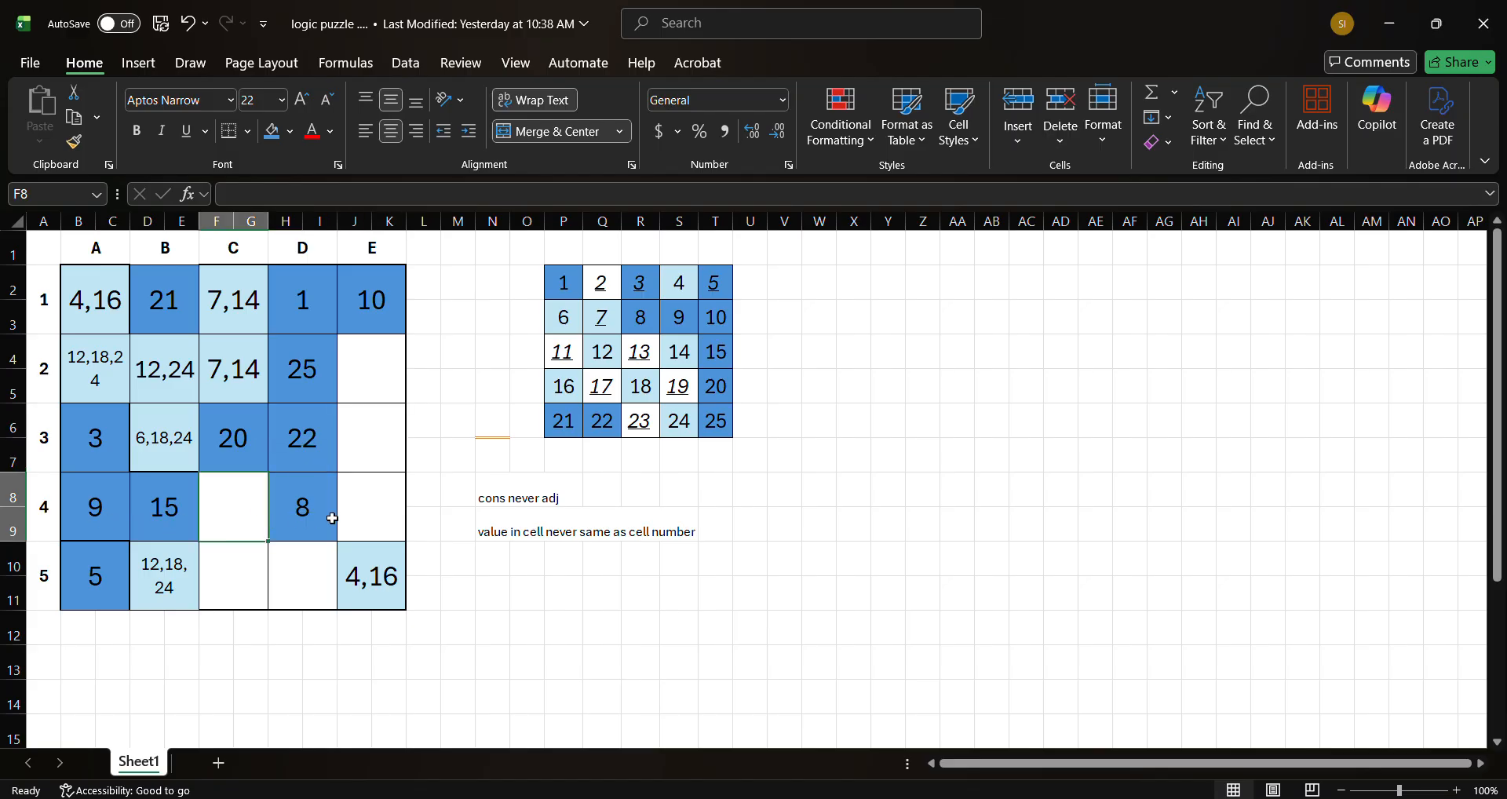
left_click(380, 517)
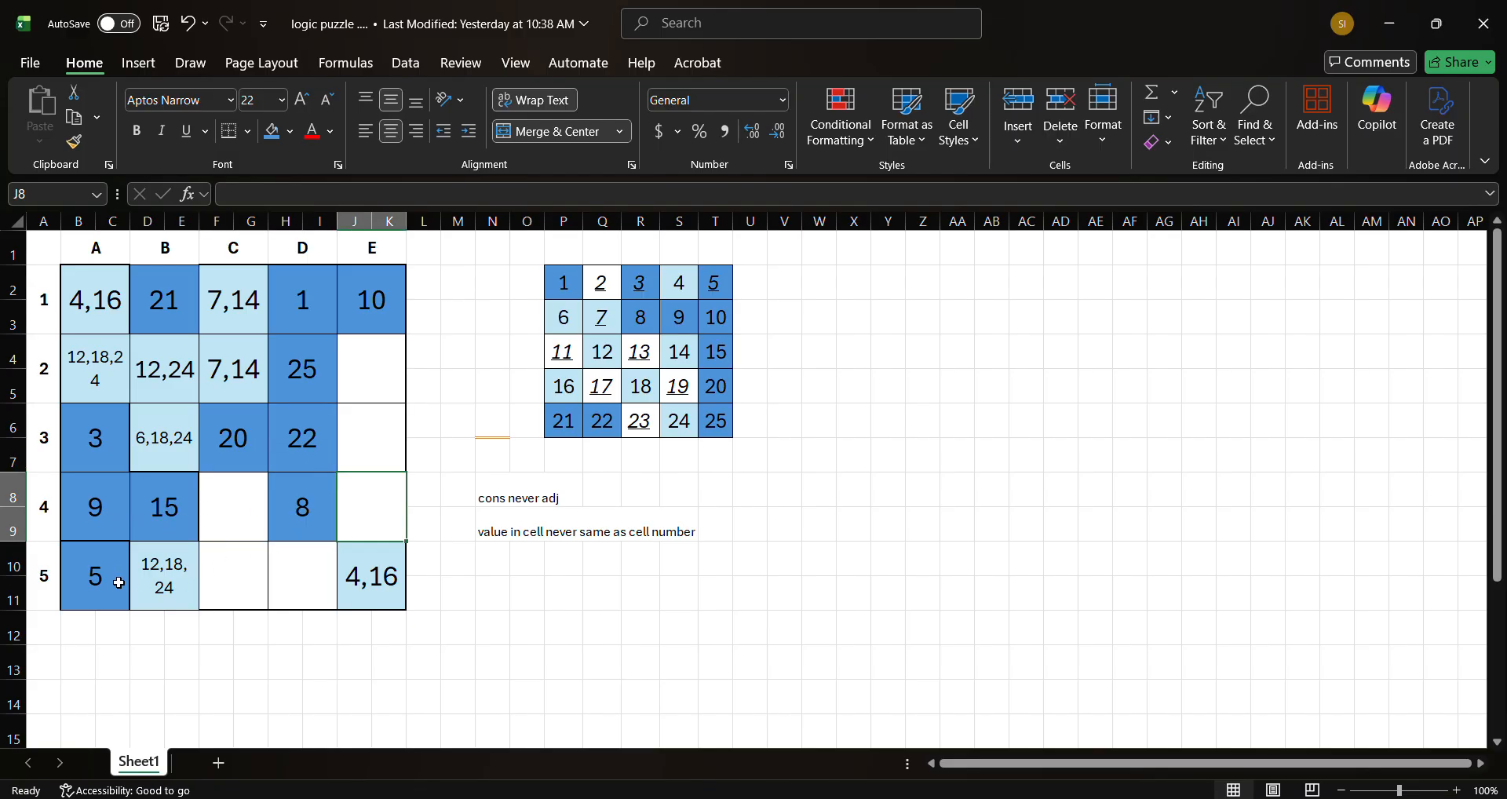
left_click(164, 581)
left_click(230, 584)
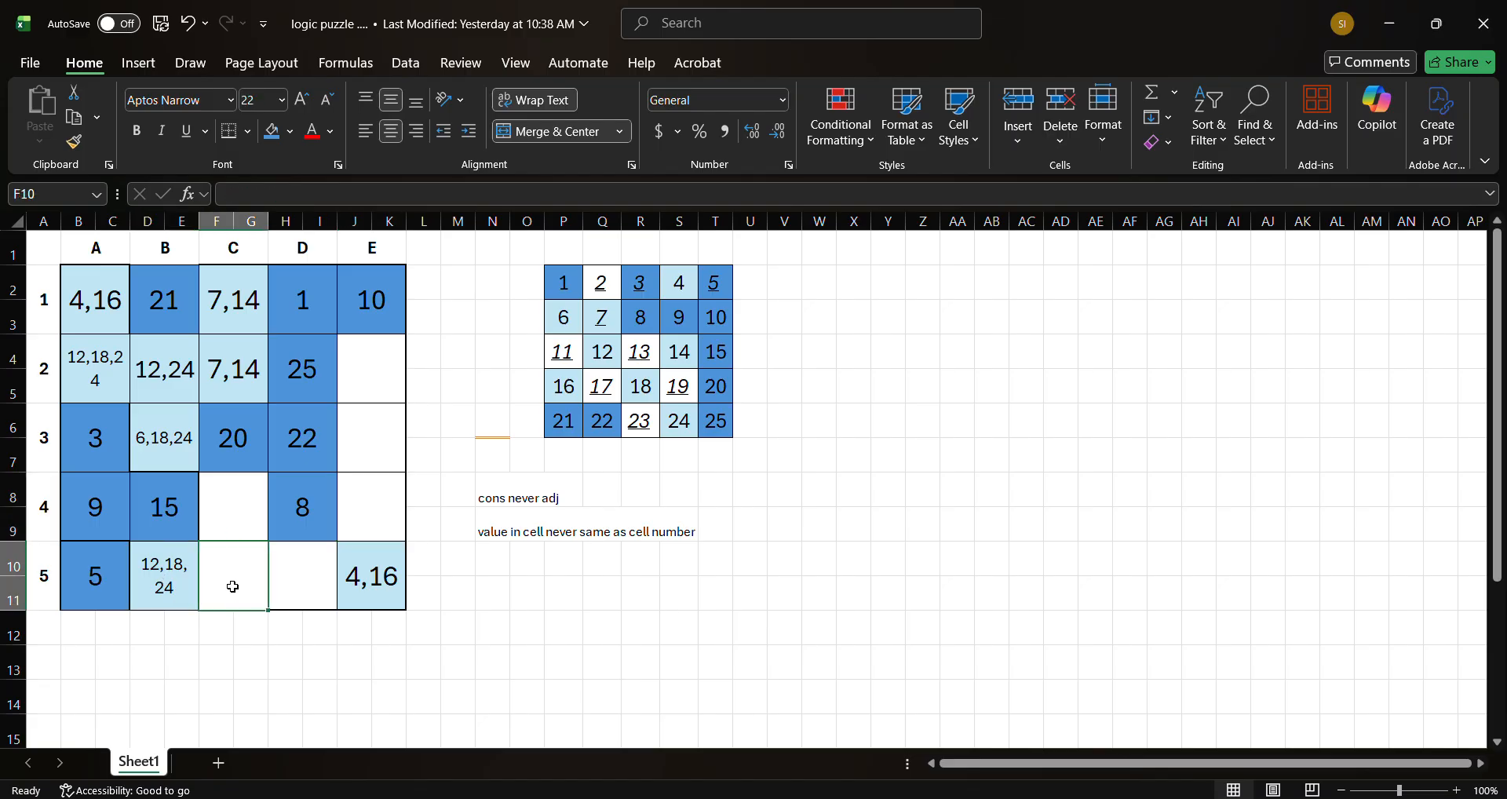
left_click(302, 574)
left_click(368, 580)
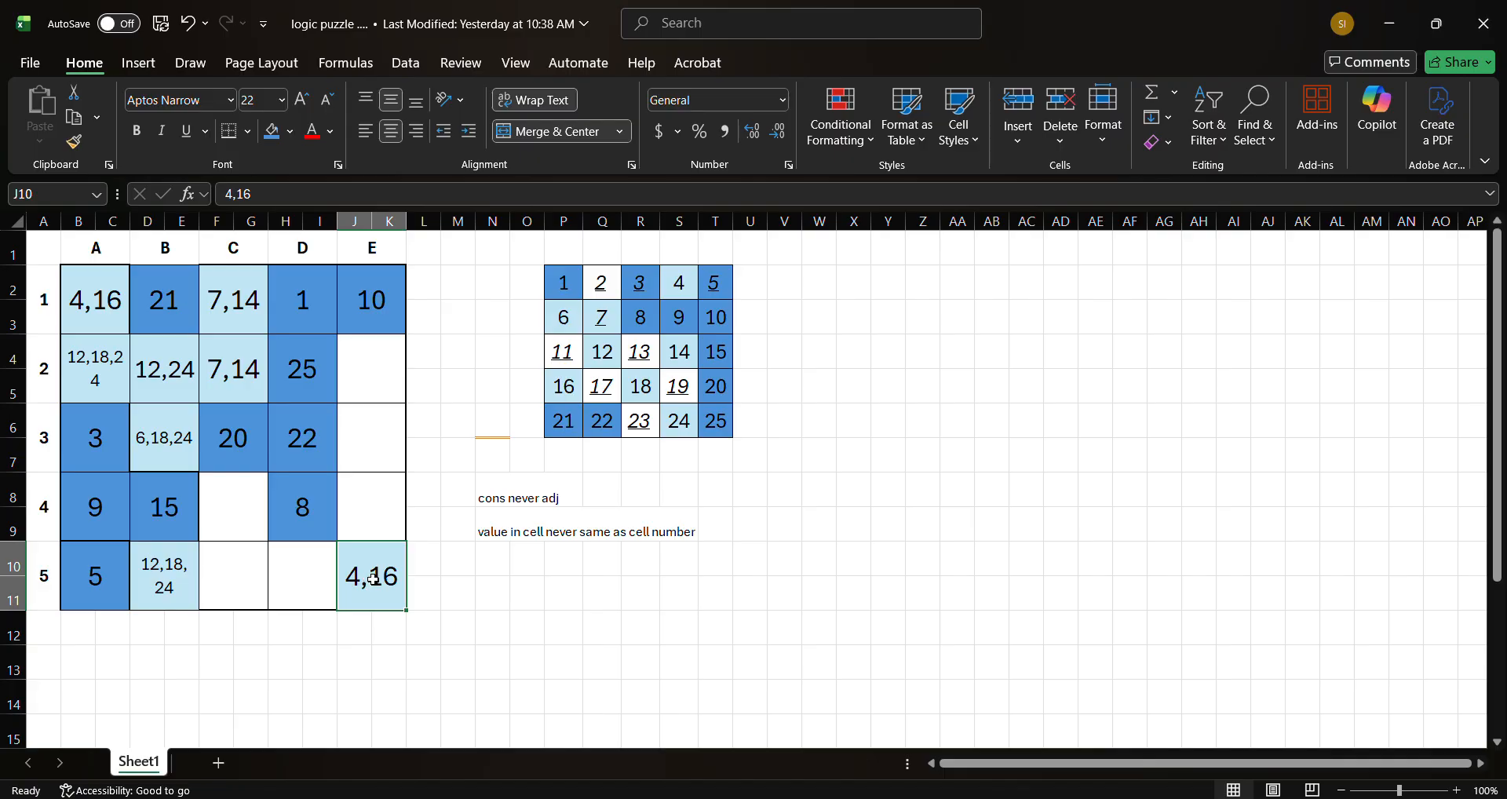
- Check the remaining candidate cells for the number 6 and enter 6 as the only value in puzzle cell B3
left_click(96, 362)
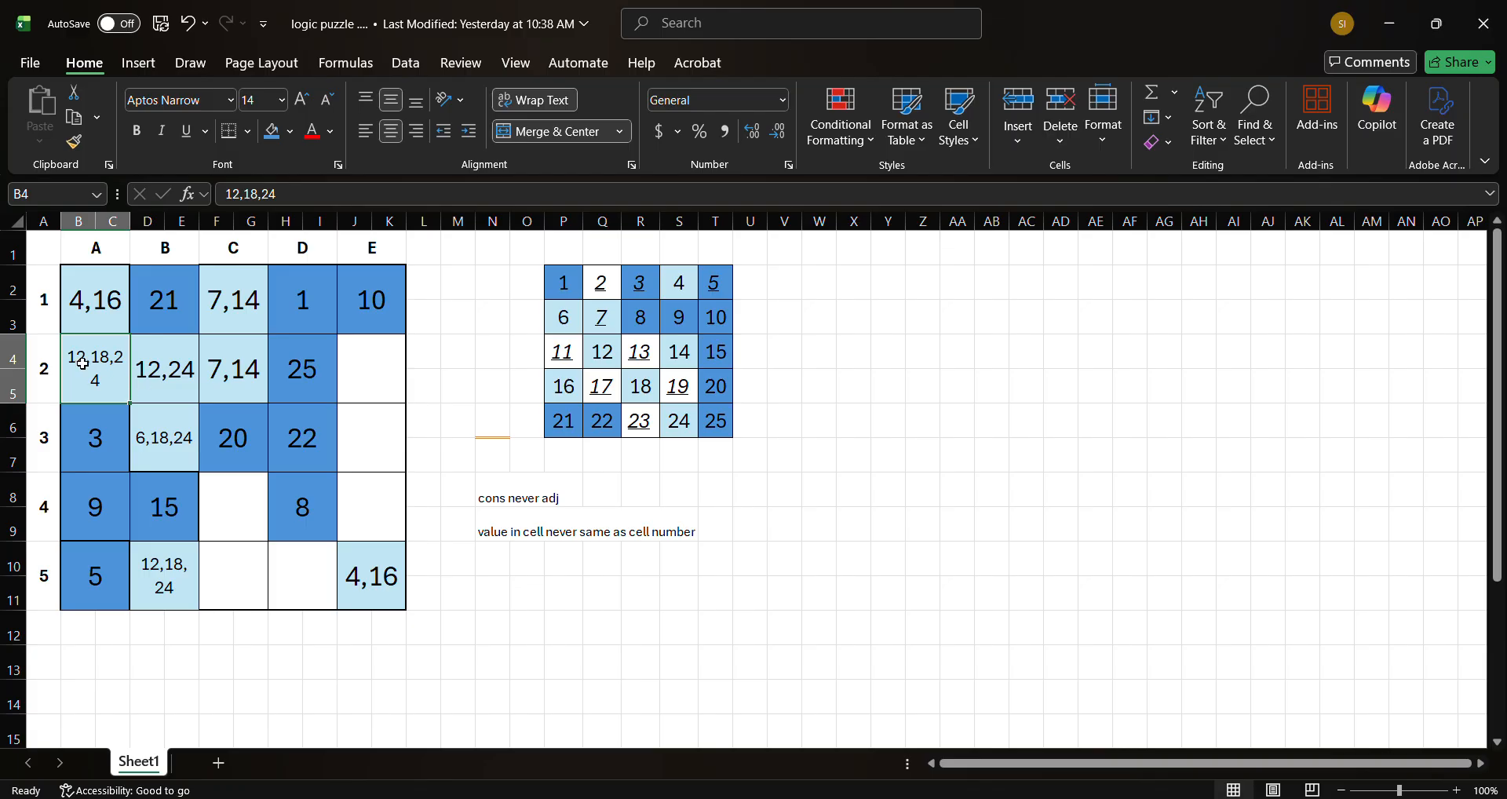
left_click_drag(82, 366, 162, 578)
left_click(244, 533)
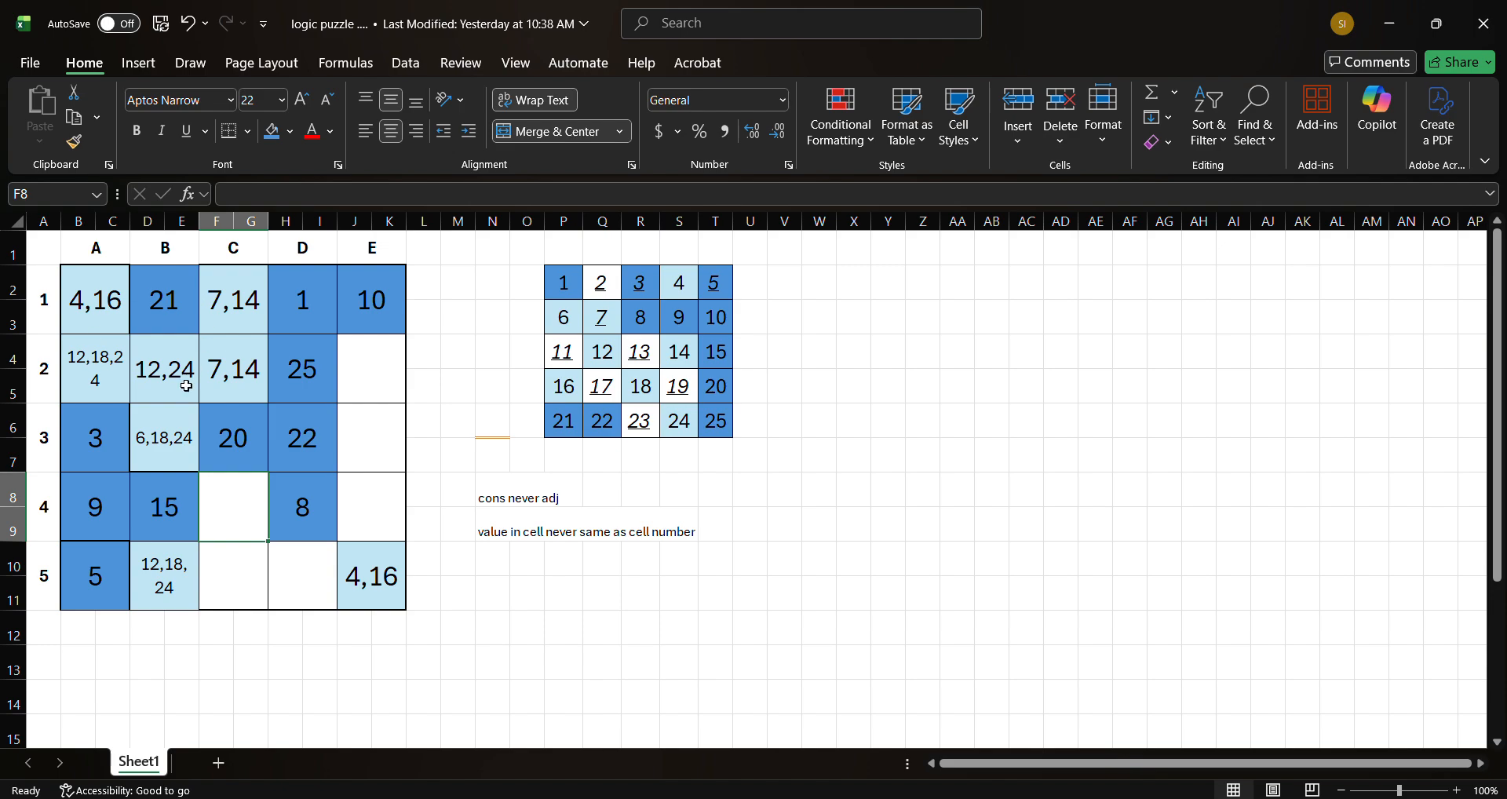
left_click(572, 311)
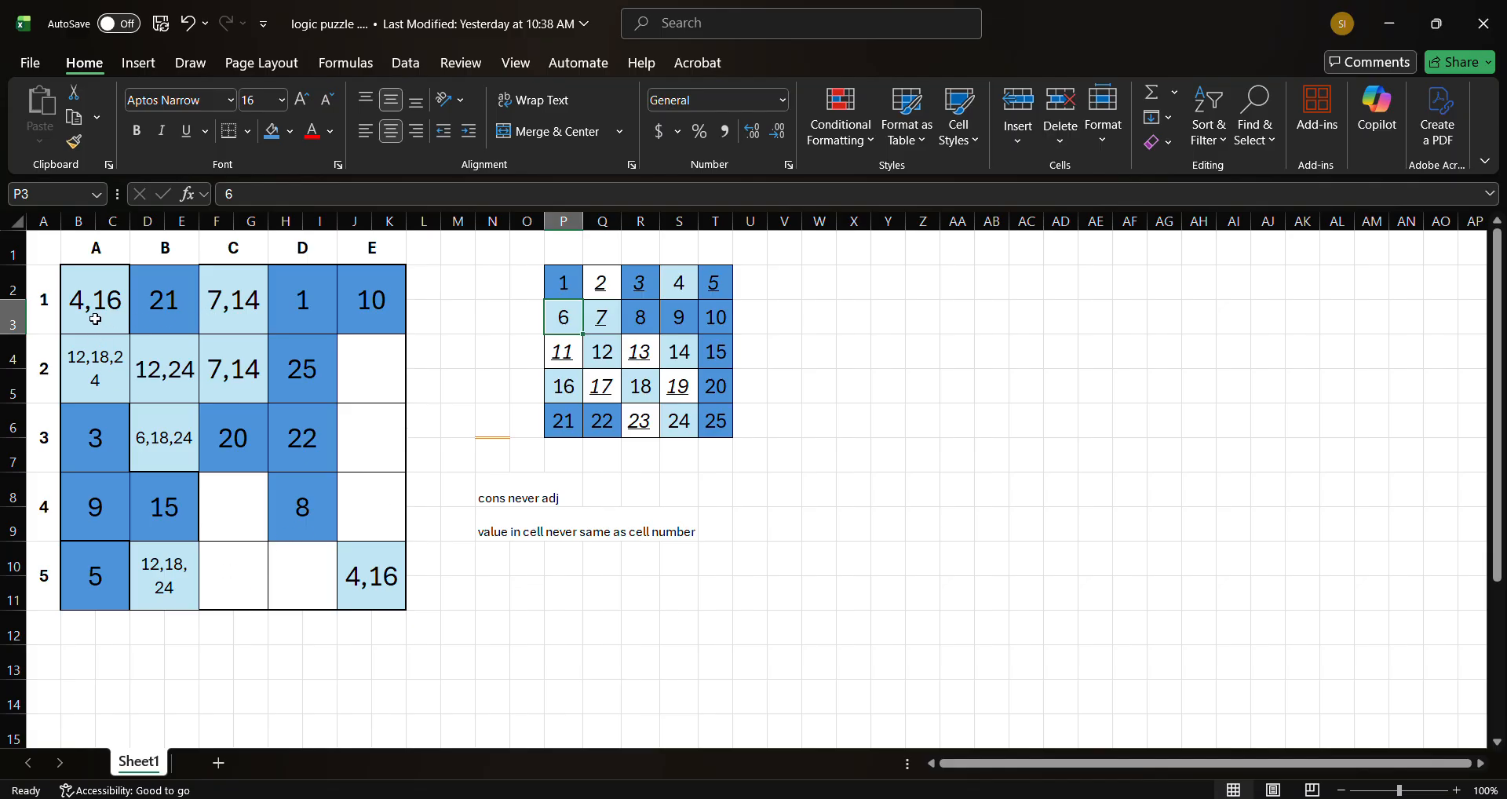
left_click(175, 426)
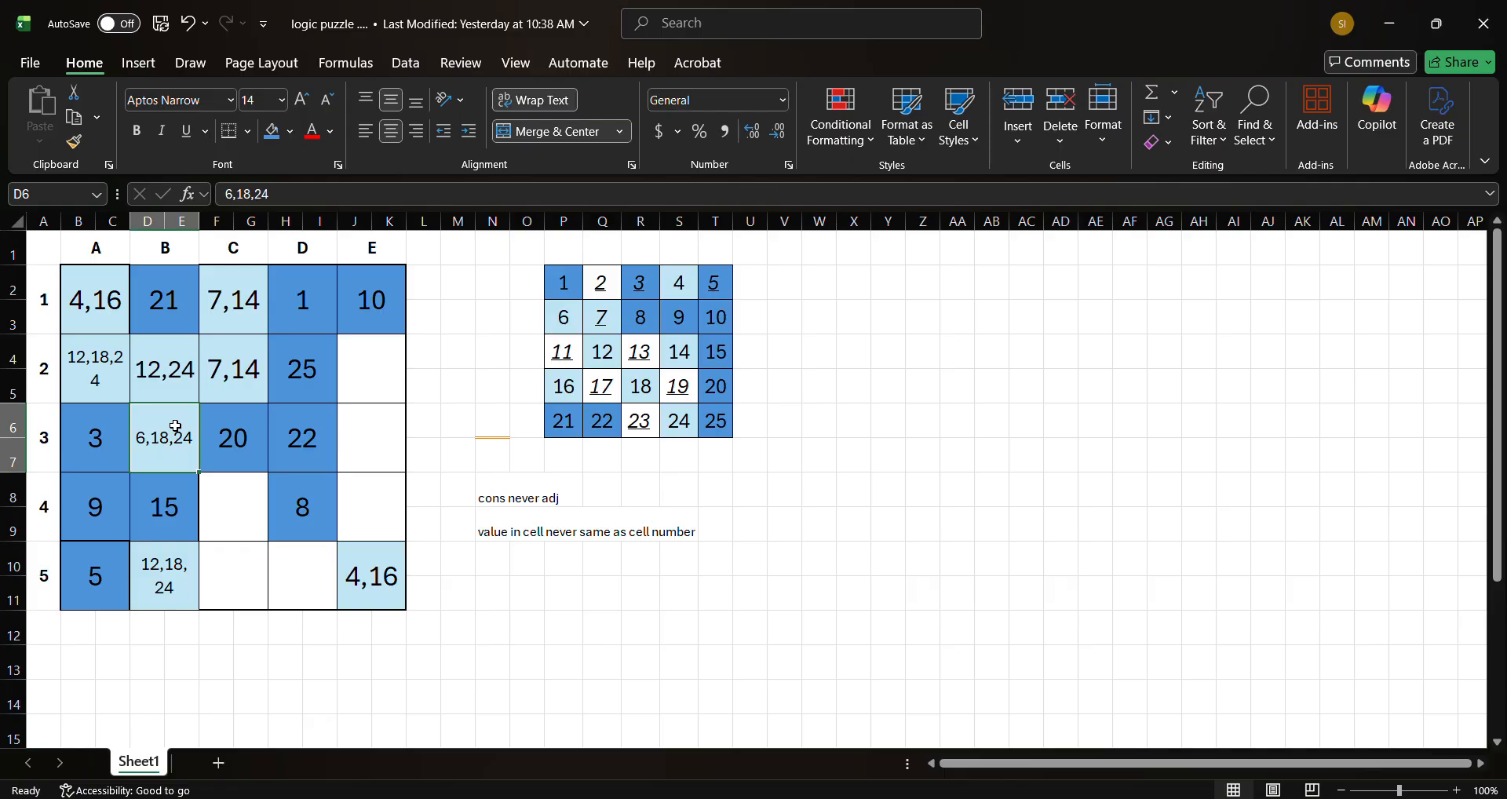
type("6")
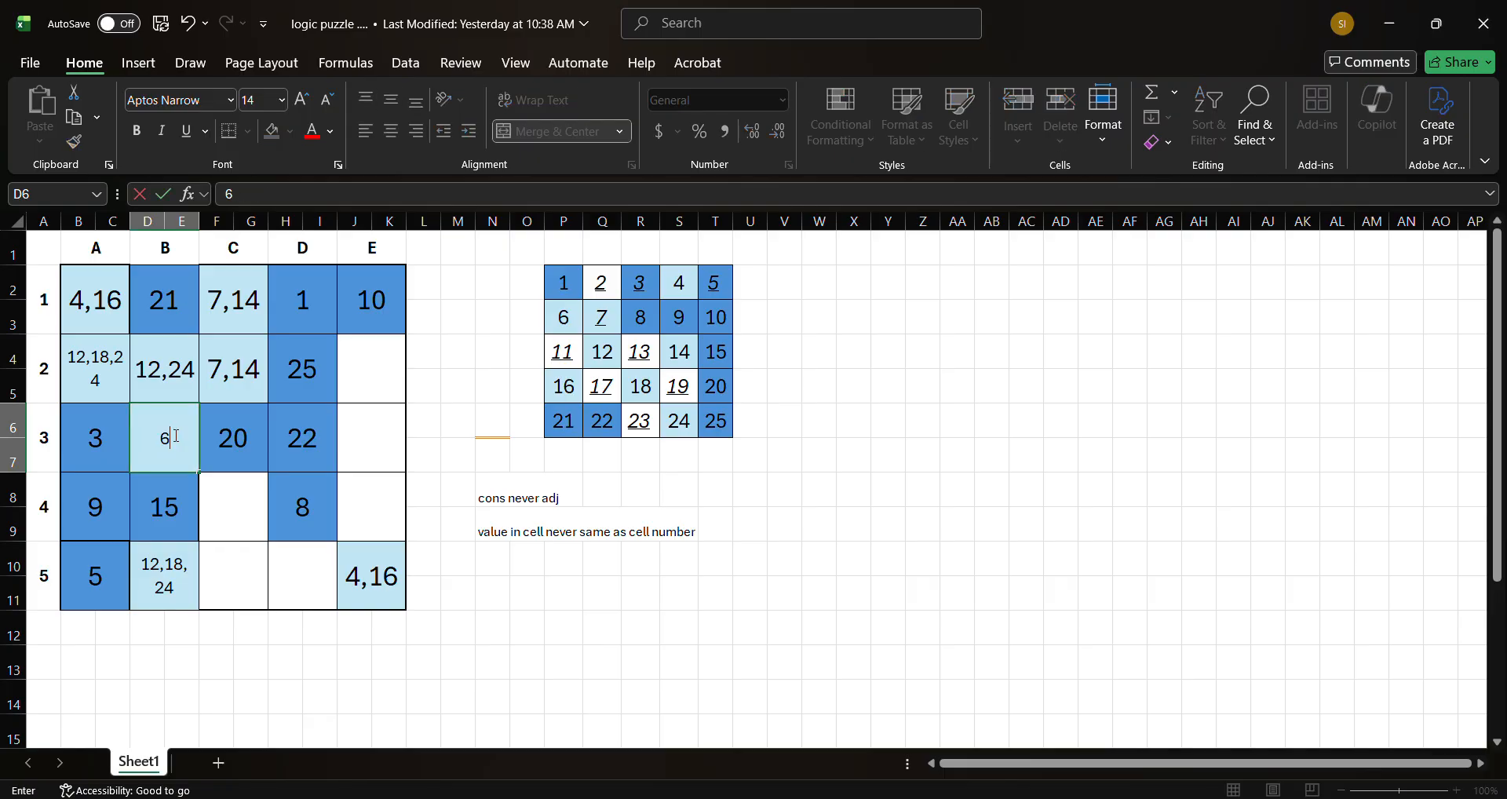
key("Return")
- Fill puzzle cell B3 and the 6 in the number list dark blue, and enlarge both to font size 22
left_click(174, 437)
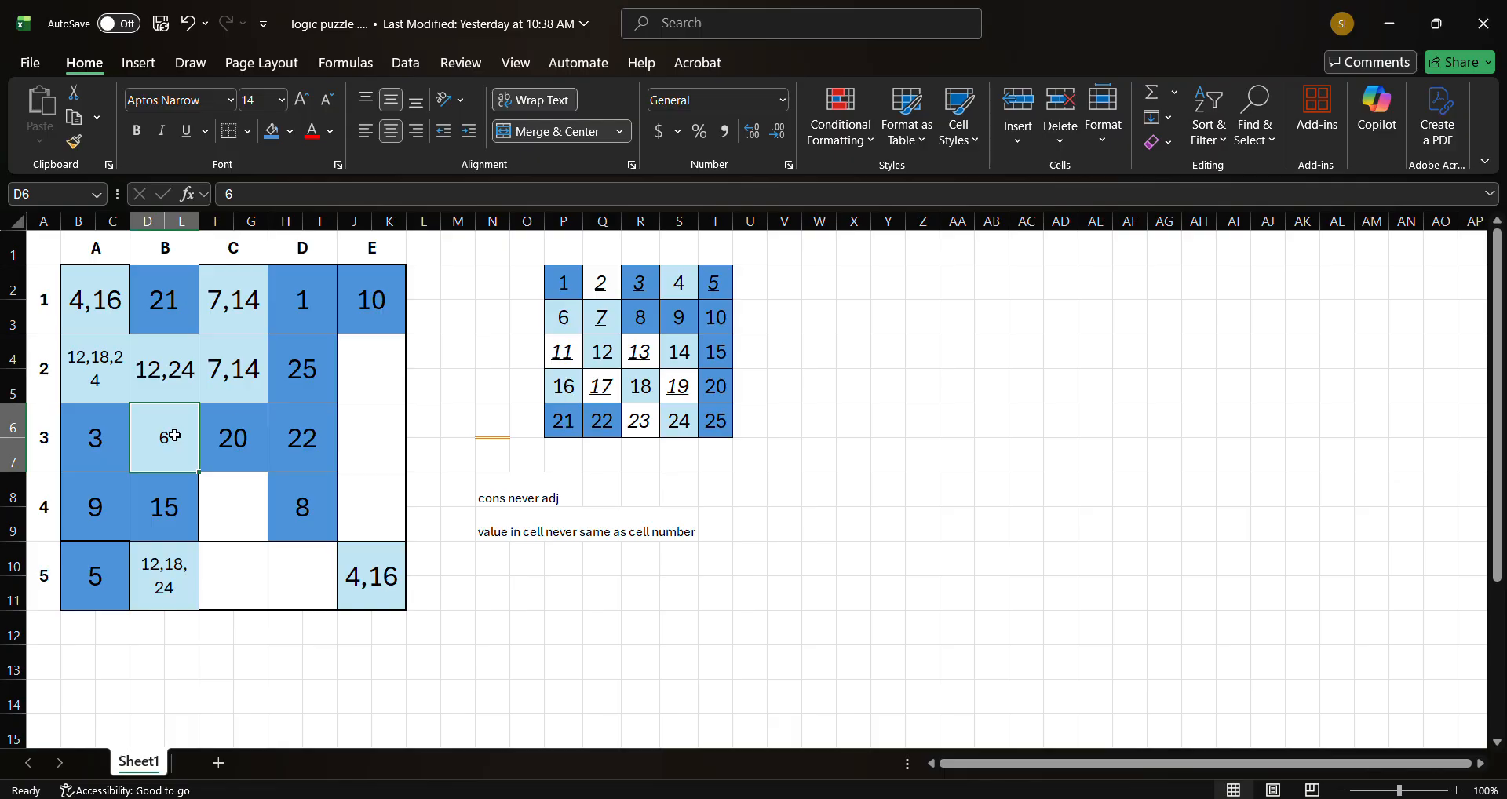
left_click(568, 317, "ctrl")
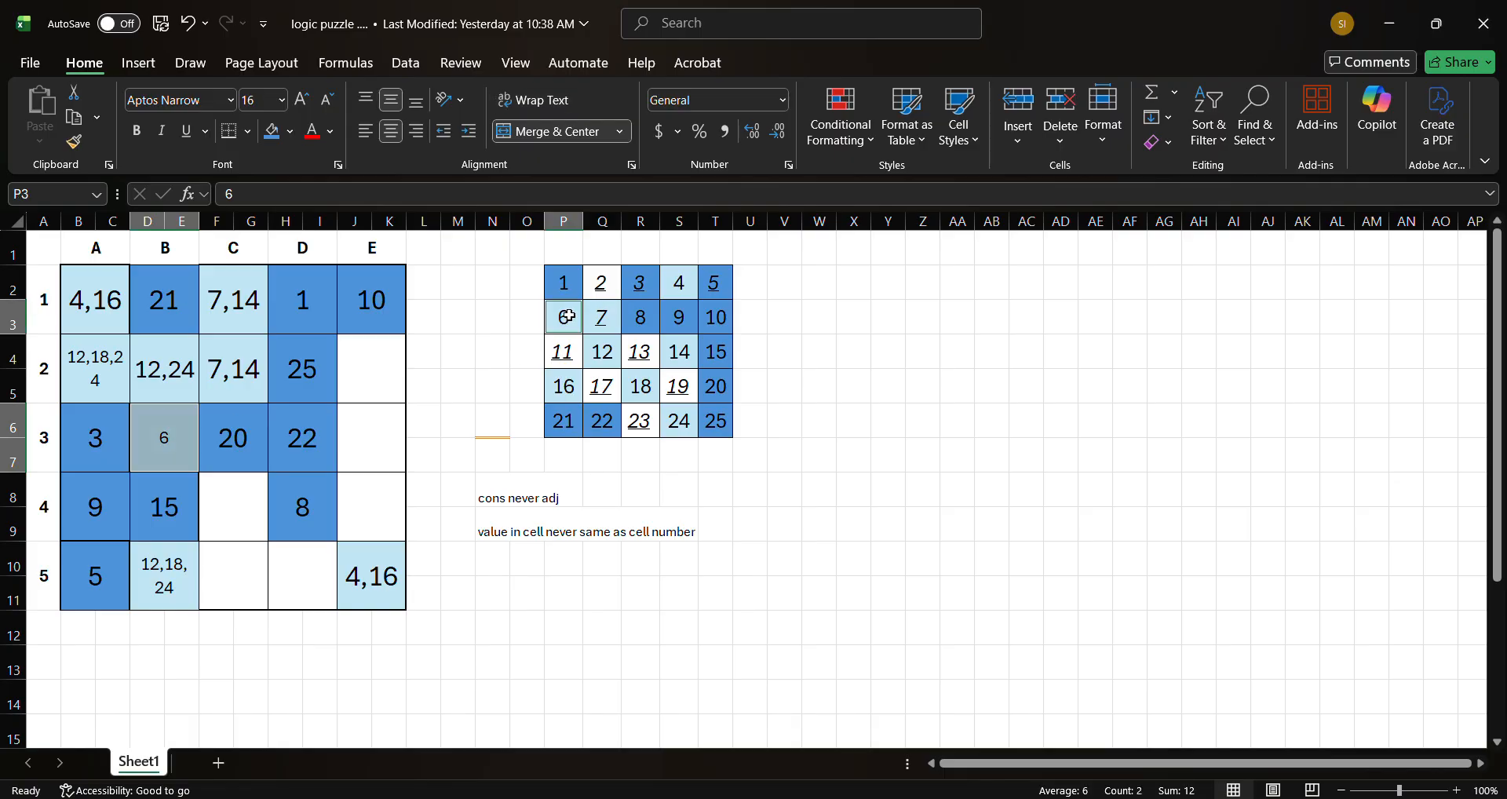
left_click(272, 131)
left_click(301, 100)
left_click(301, 100)
left_click(301, 99)
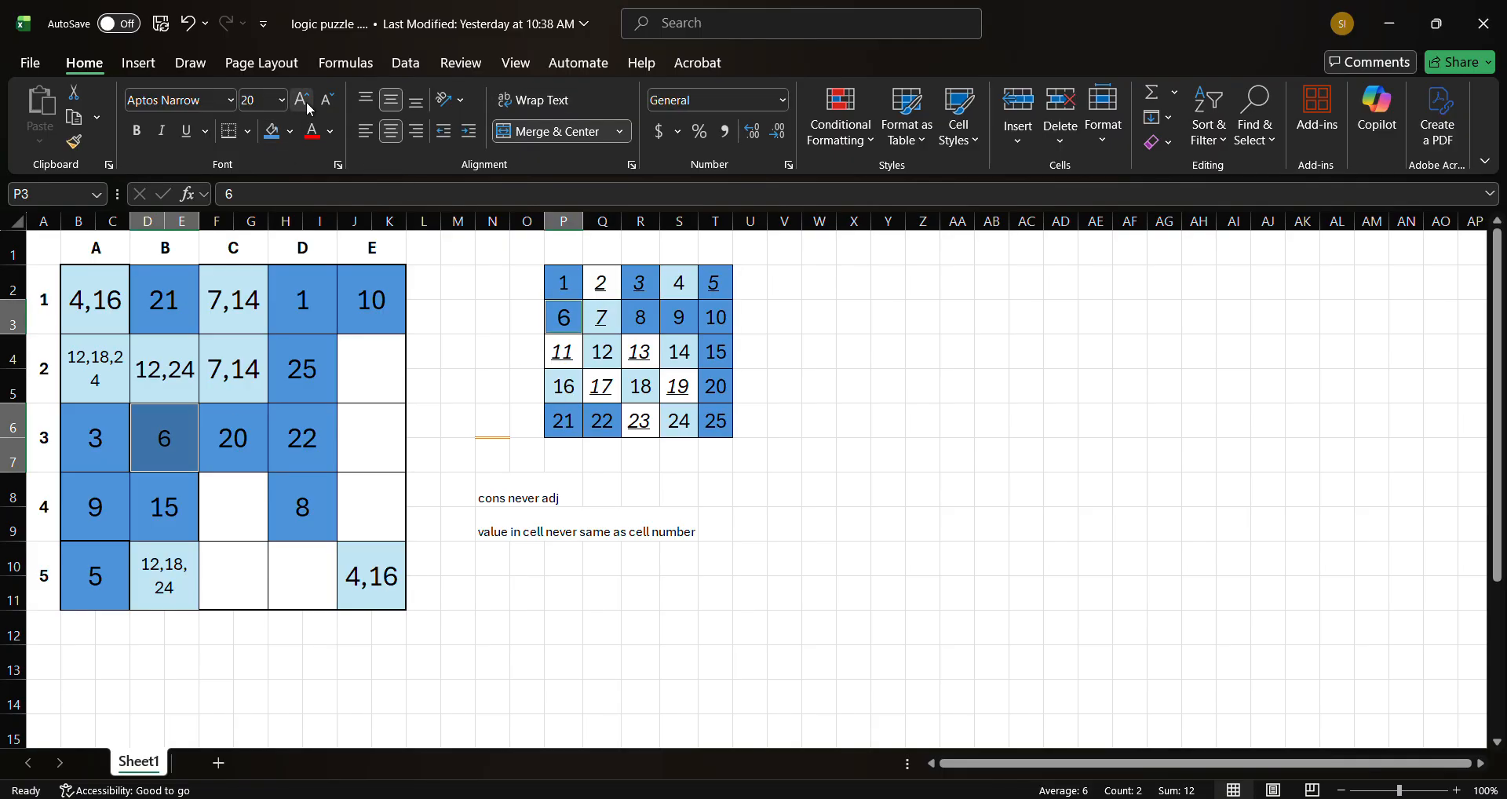
left_click(242, 534)
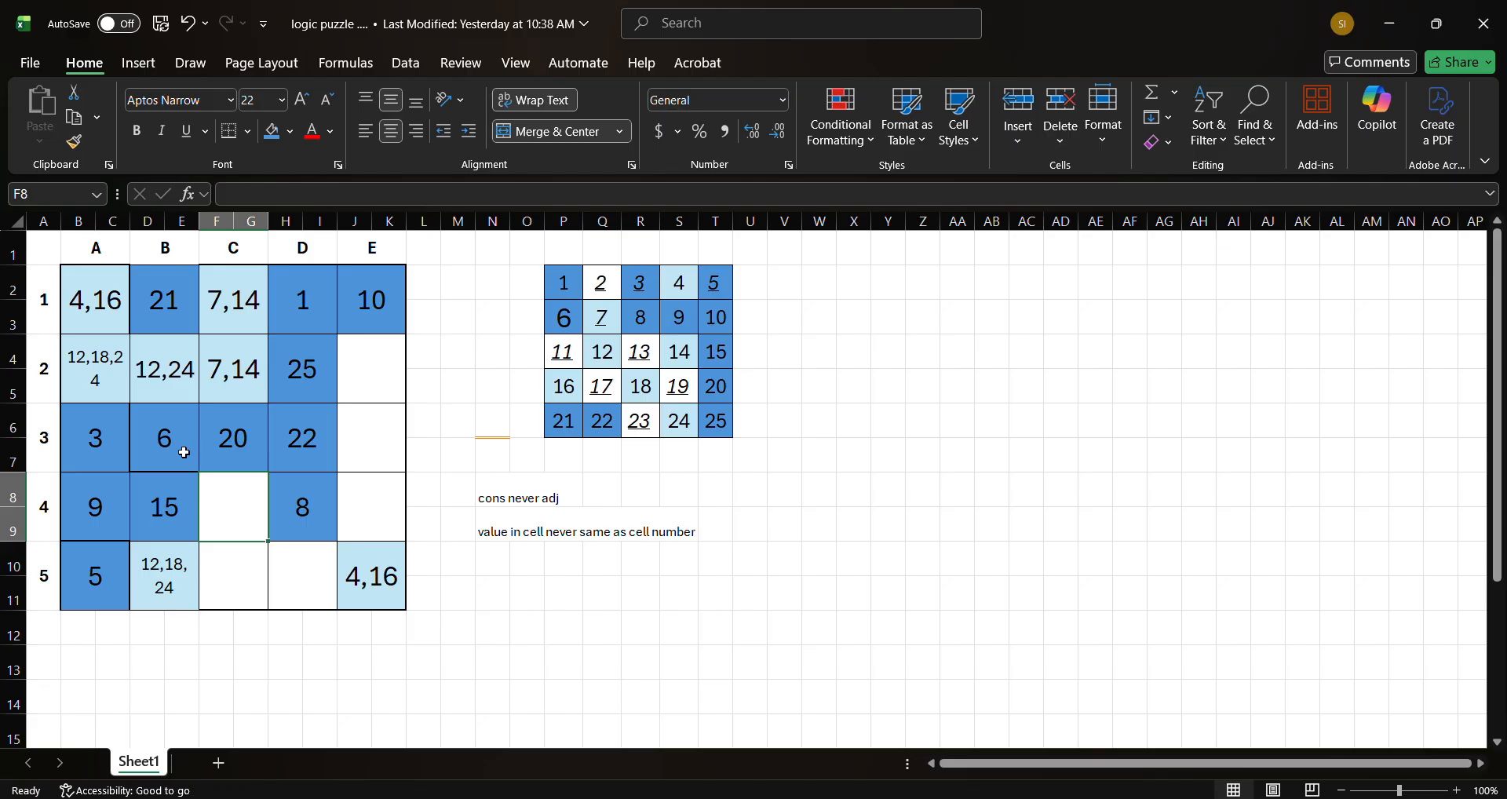
- Reduce the font size of the 6 in the number list to match the numbers around it
left_click(563, 321)
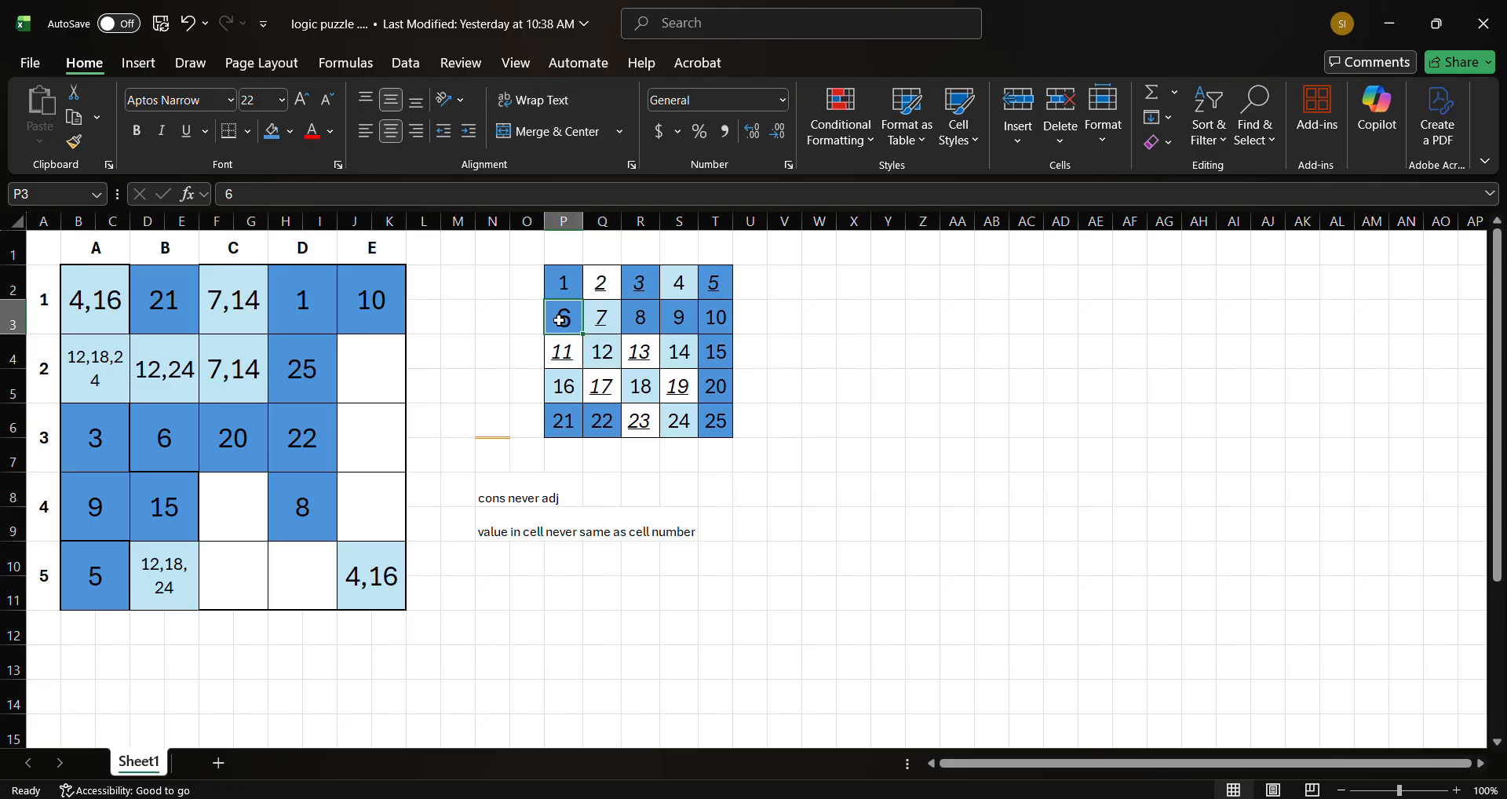
left_click(330, 100)
left_click(329, 99)
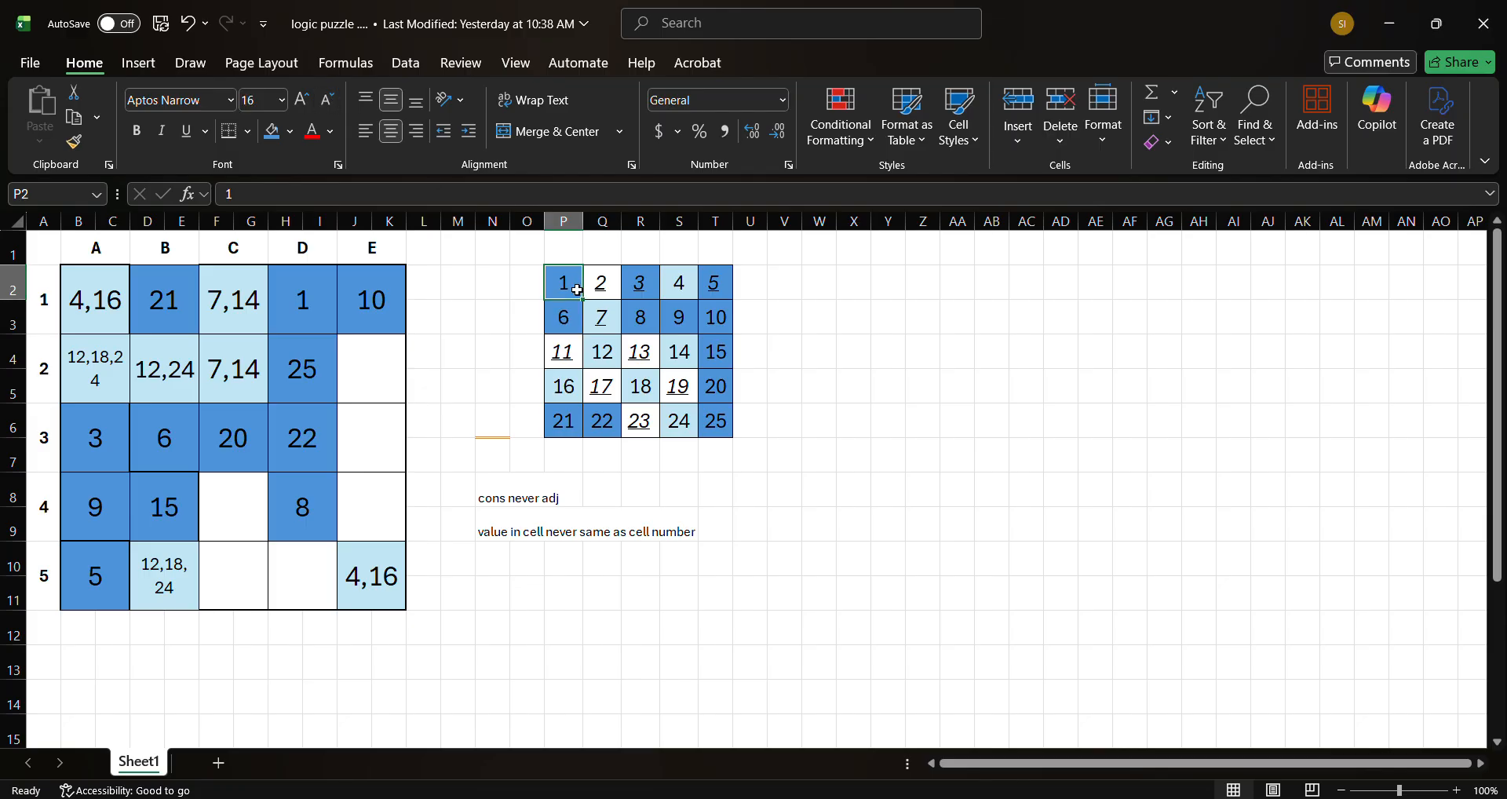
left_click(418, 421)
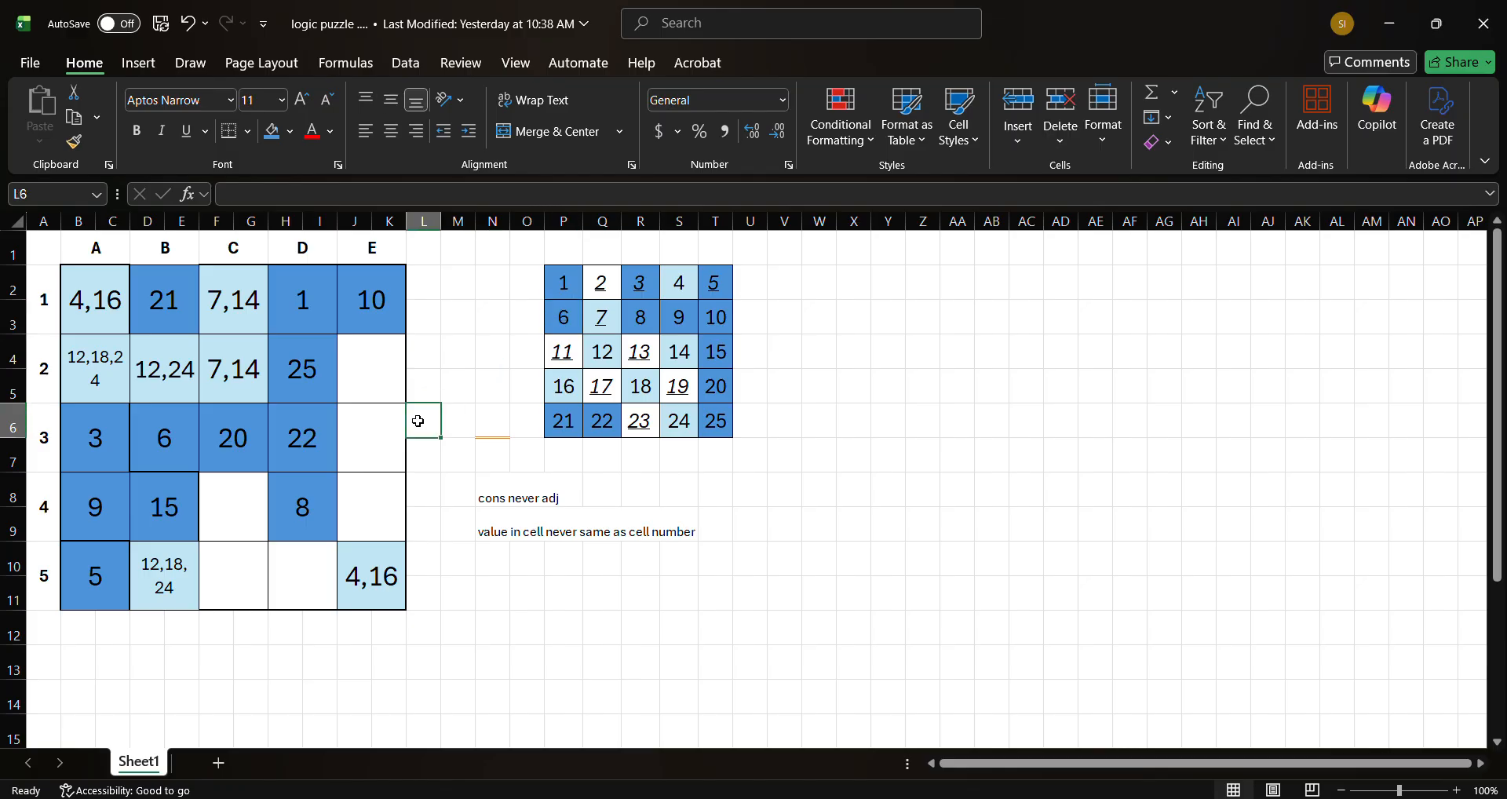
- Reduce puzzle cell C2 to the single value 14 and puzzle cell C1 to the single value 7
left_click(193, 445)
left_click(213, 374)
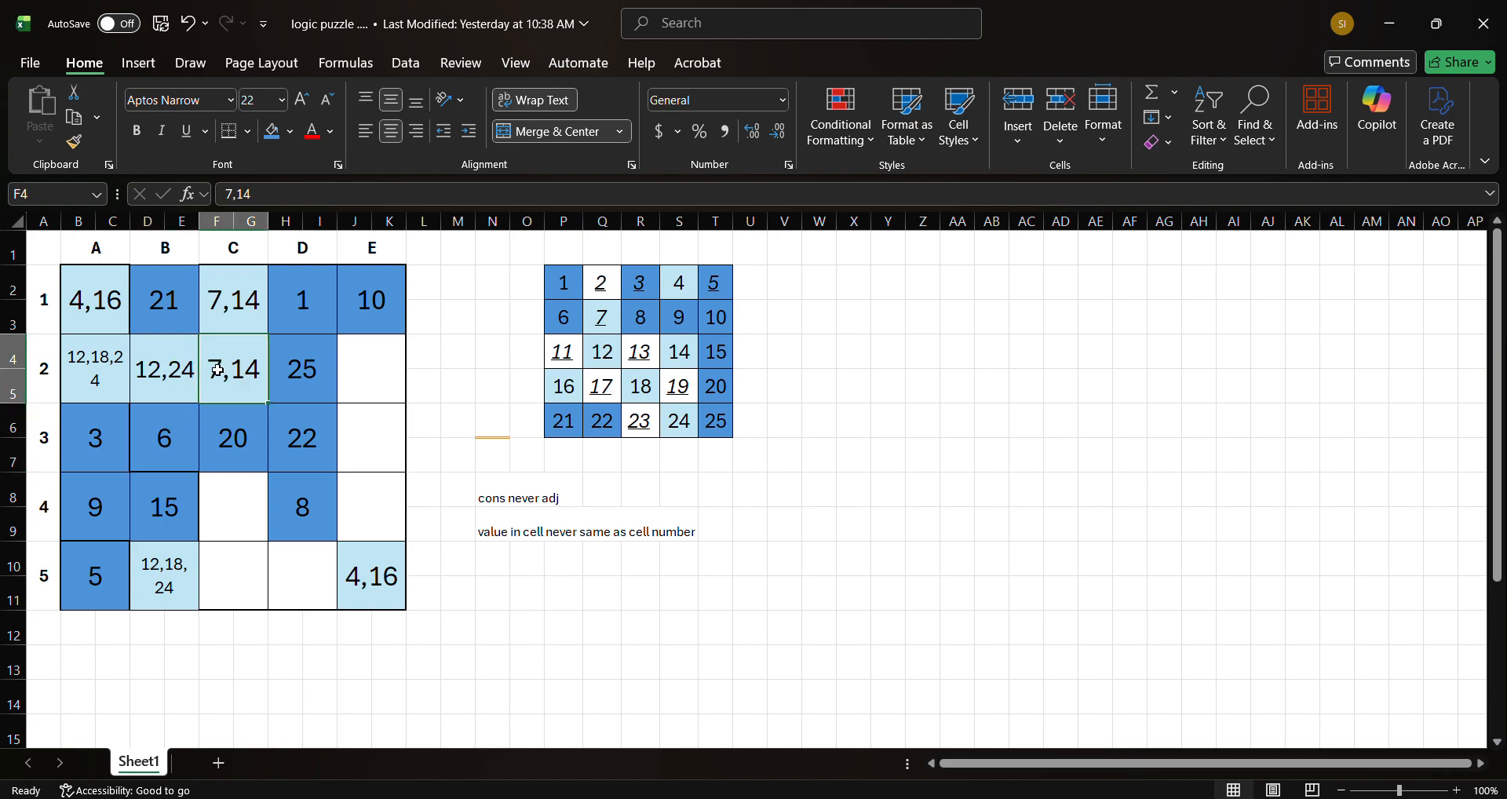
type("14")
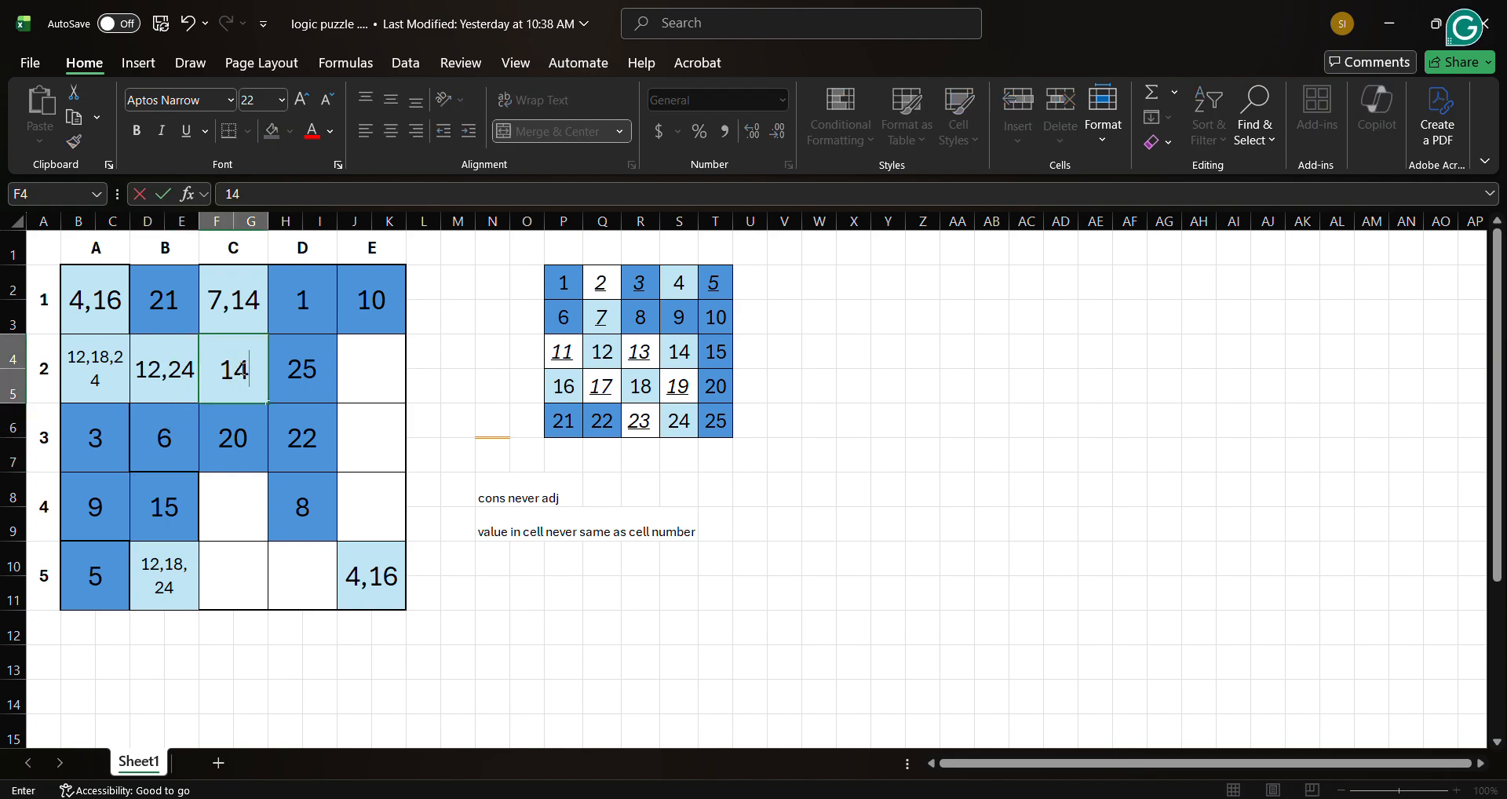
left_click(243, 296)
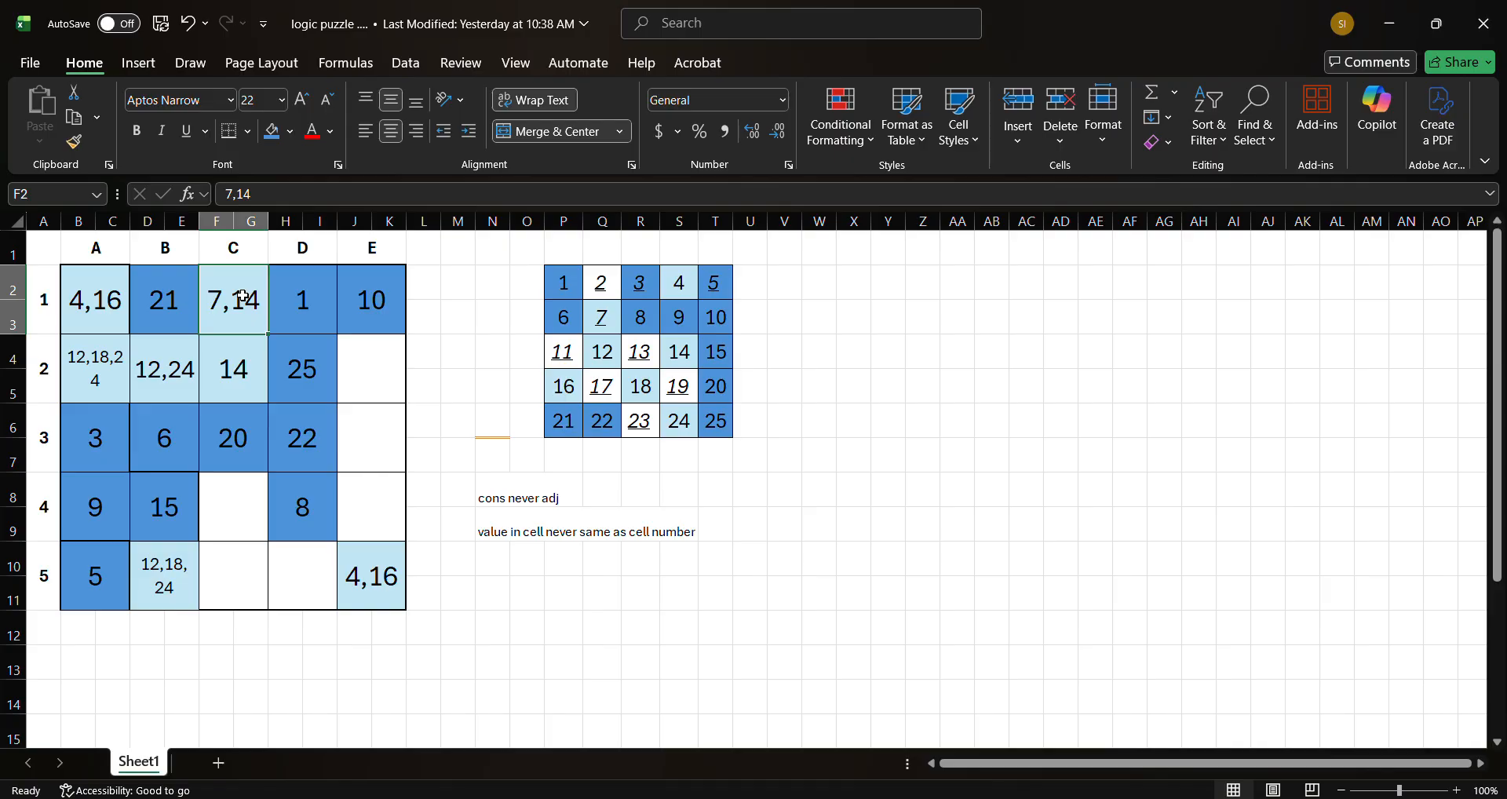
double_click(243, 297)
key("Delete")
key("BackSpace")
key("BackSpace")
key("Return")
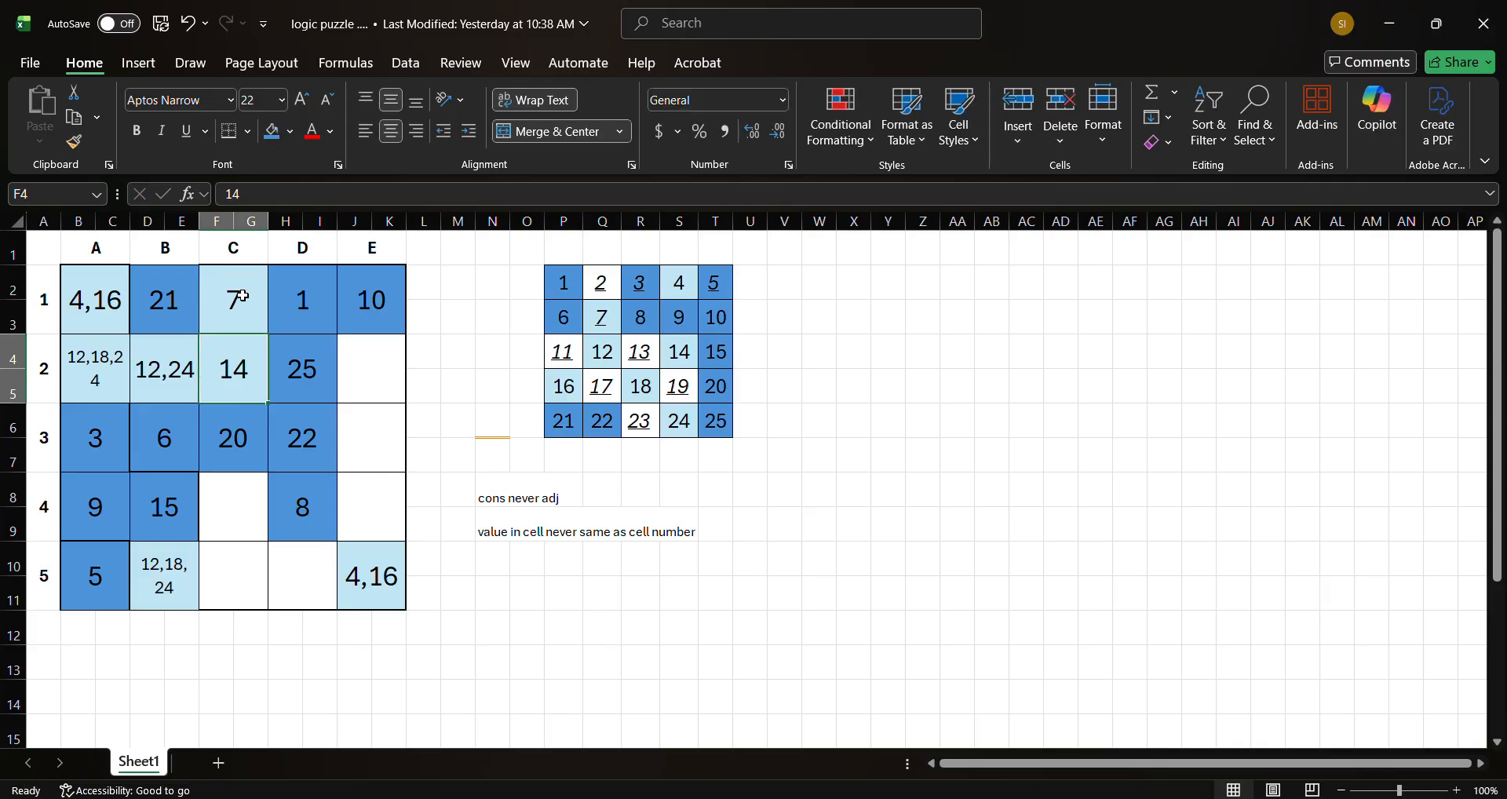
- Fill puzzle cells C1 and C2 and the numbers 7 and 14 in the number list dark blue
key("shift+Up")
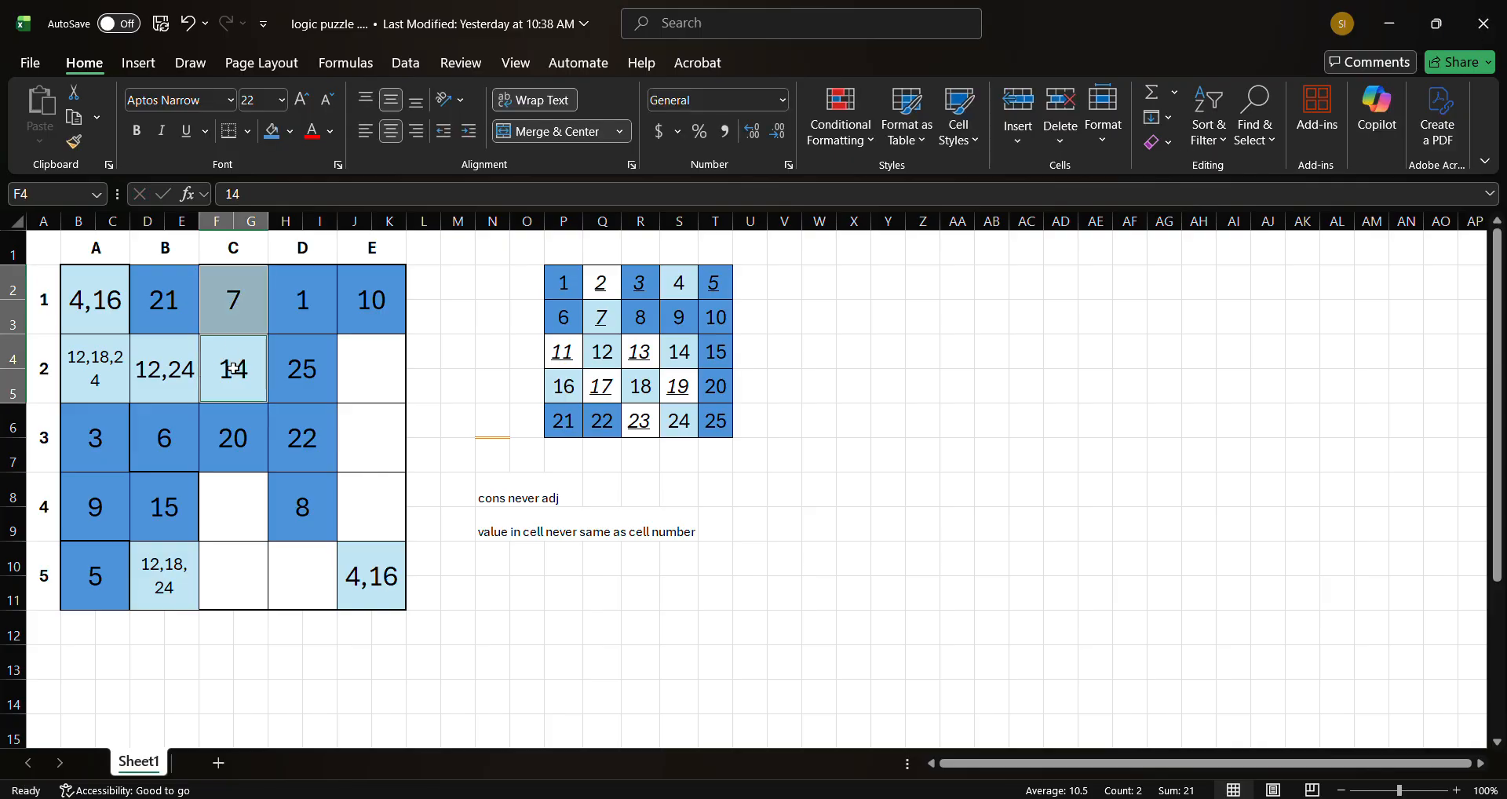
left_click(604, 312, "ctrl")
left_click(684, 358, "ctrl")
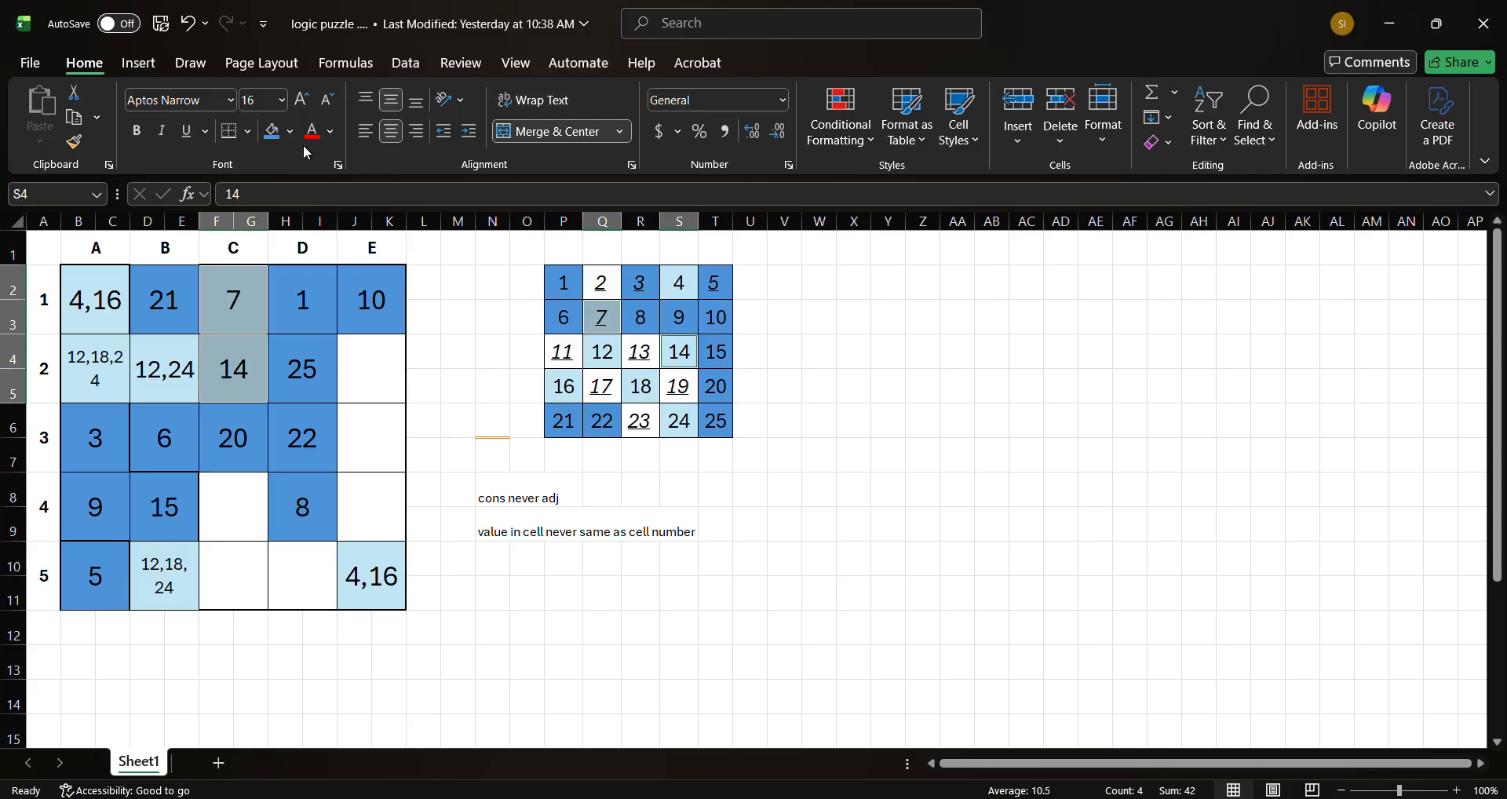
left_click(271, 131)
left_click(348, 401)
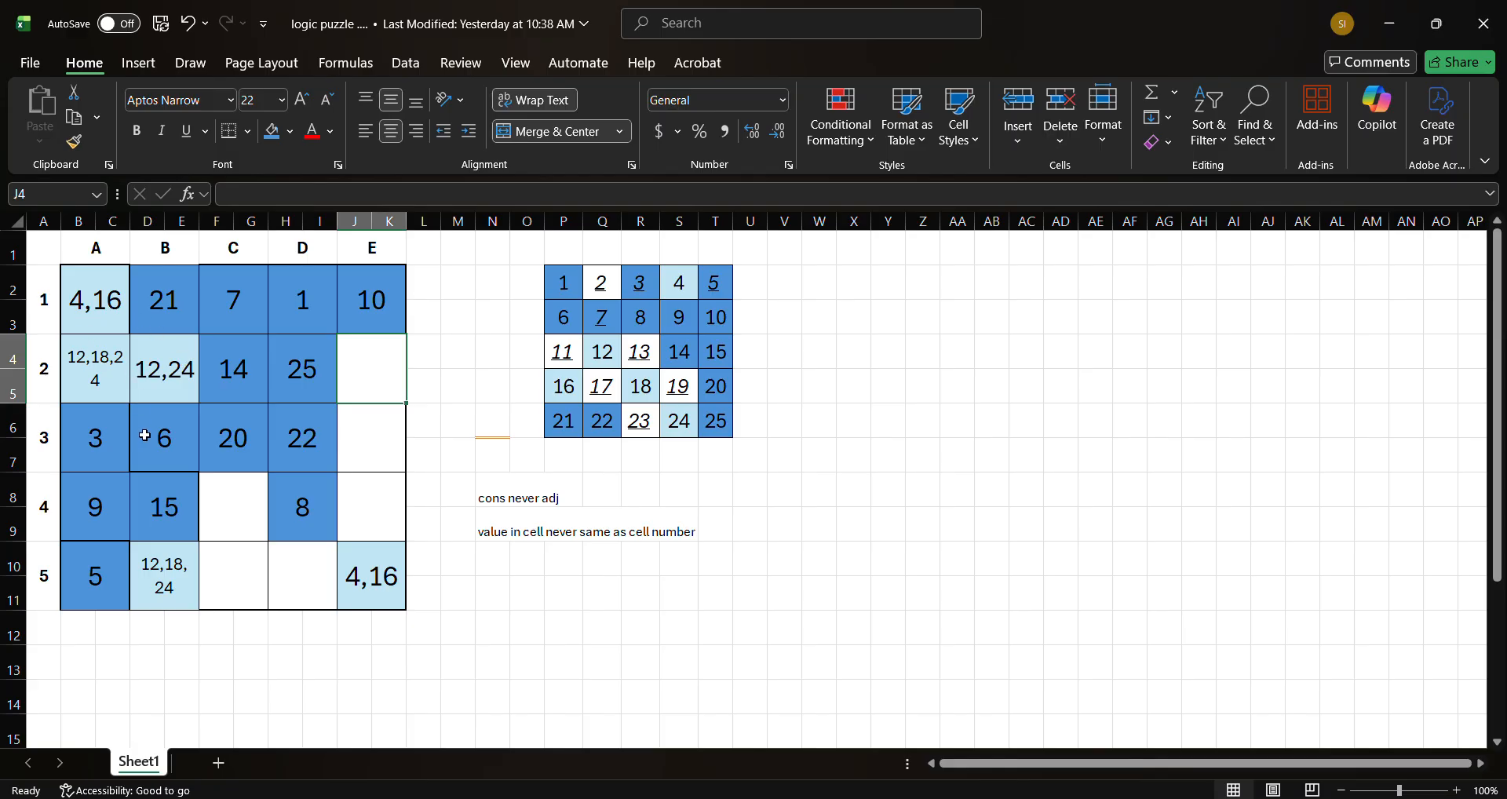
- Examine the unsolved cells in puzzle rows 1 to 4 against the rule that a value never equals its cell number
left_click(235, 562)
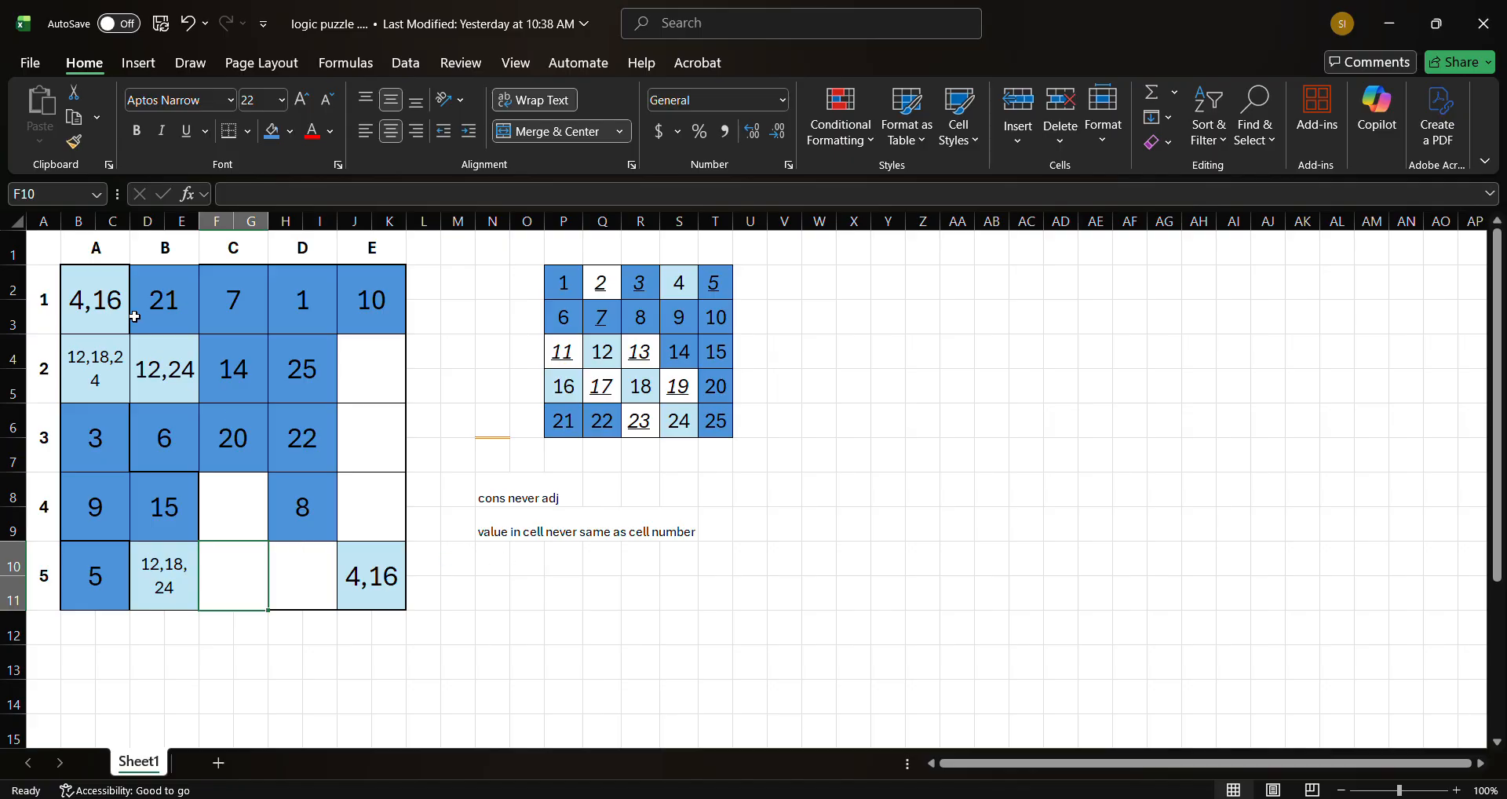
left_click(96, 295)
left_click(493, 532)
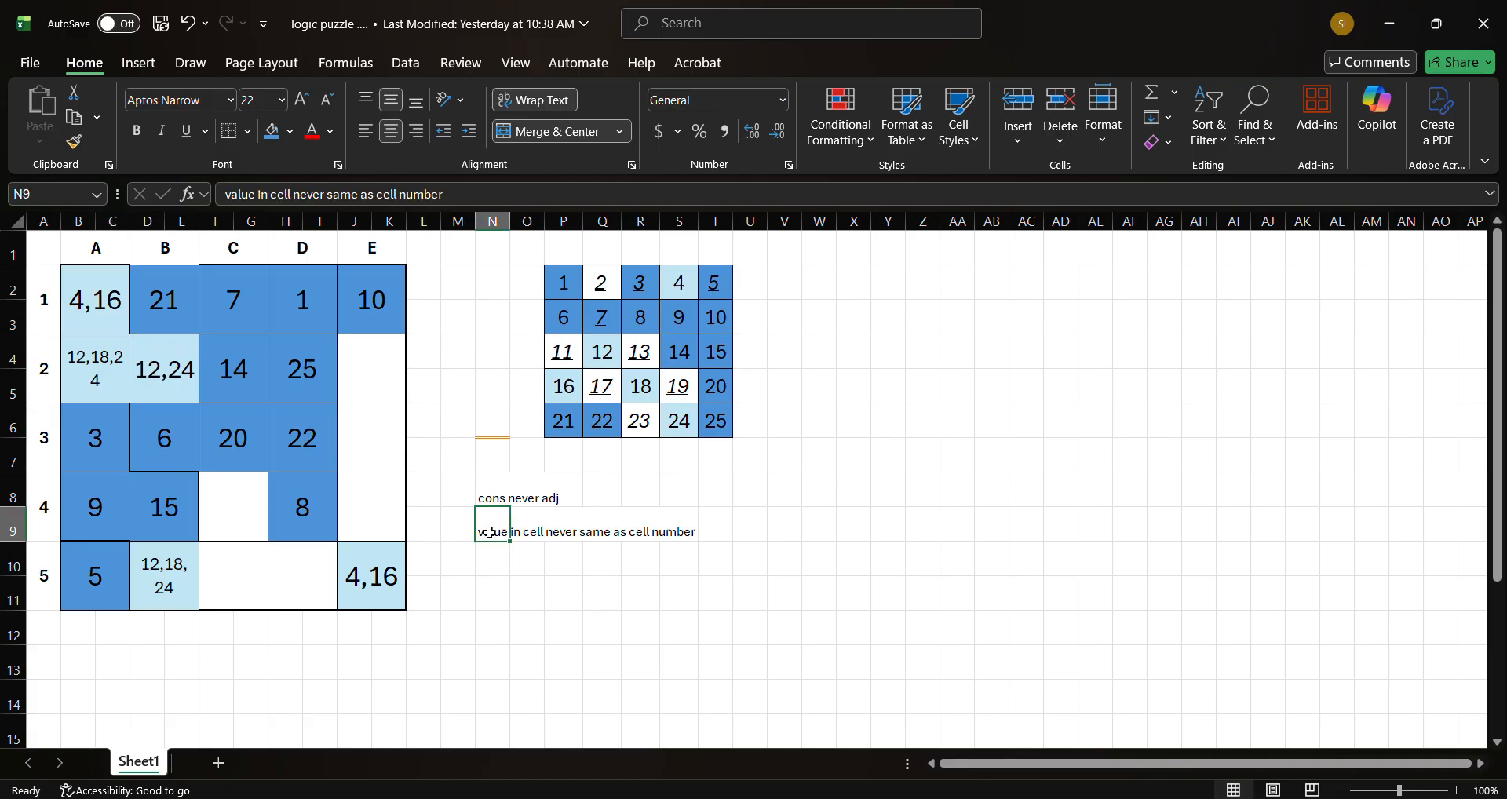
left_click(89, 330)
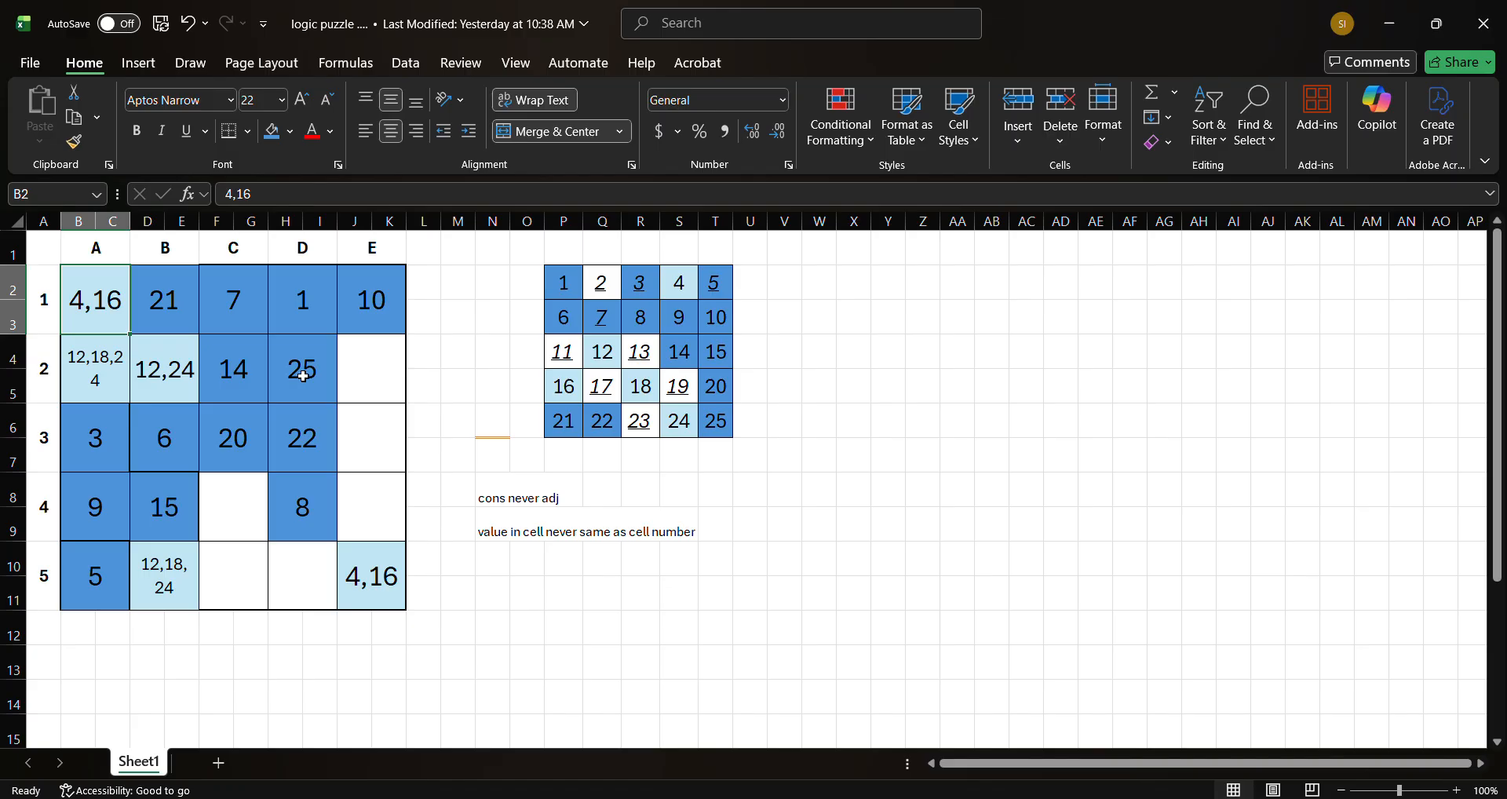
left_click(384, 374)
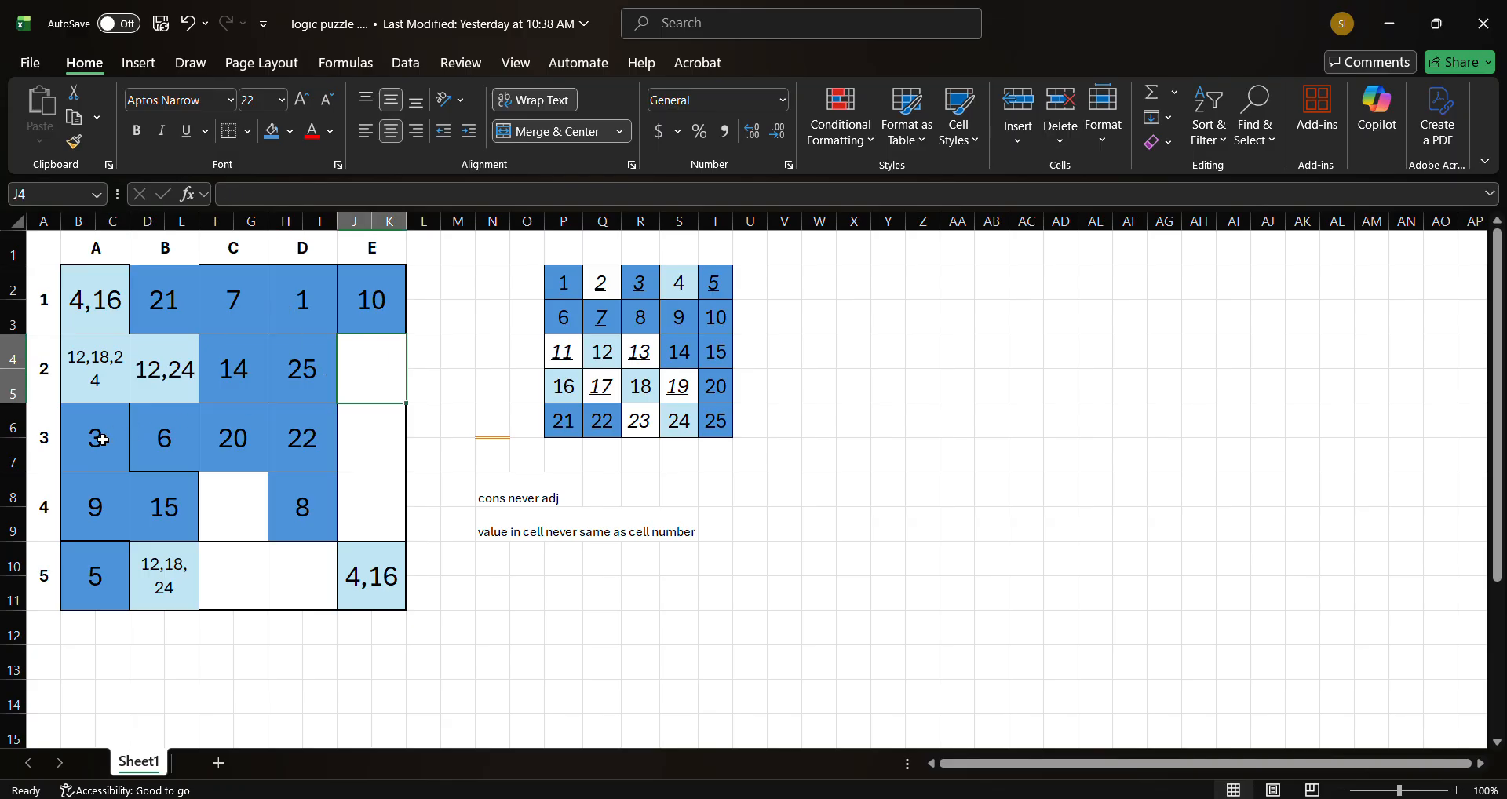
left_click(366, 449)
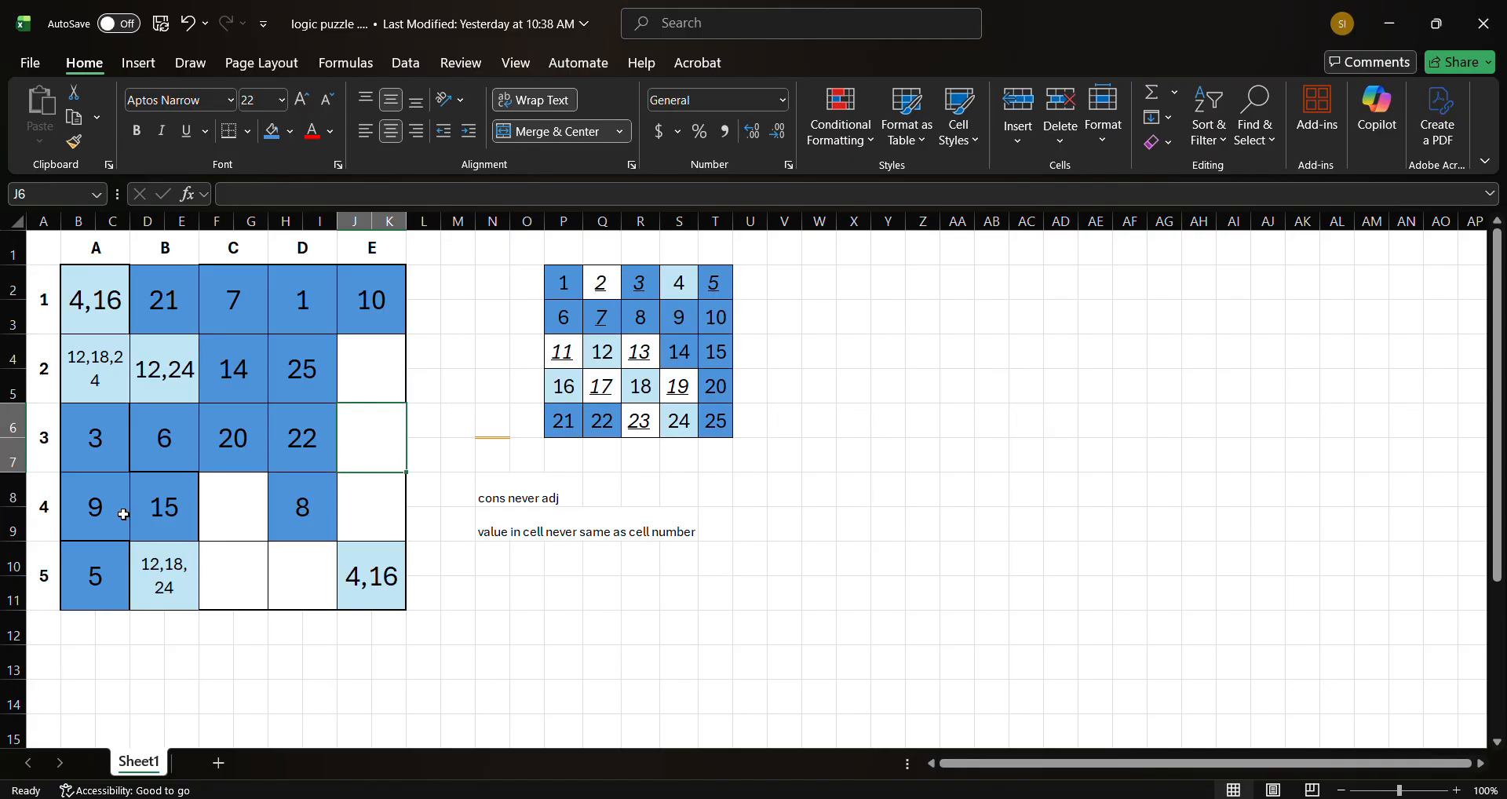
left_click(251, 506)
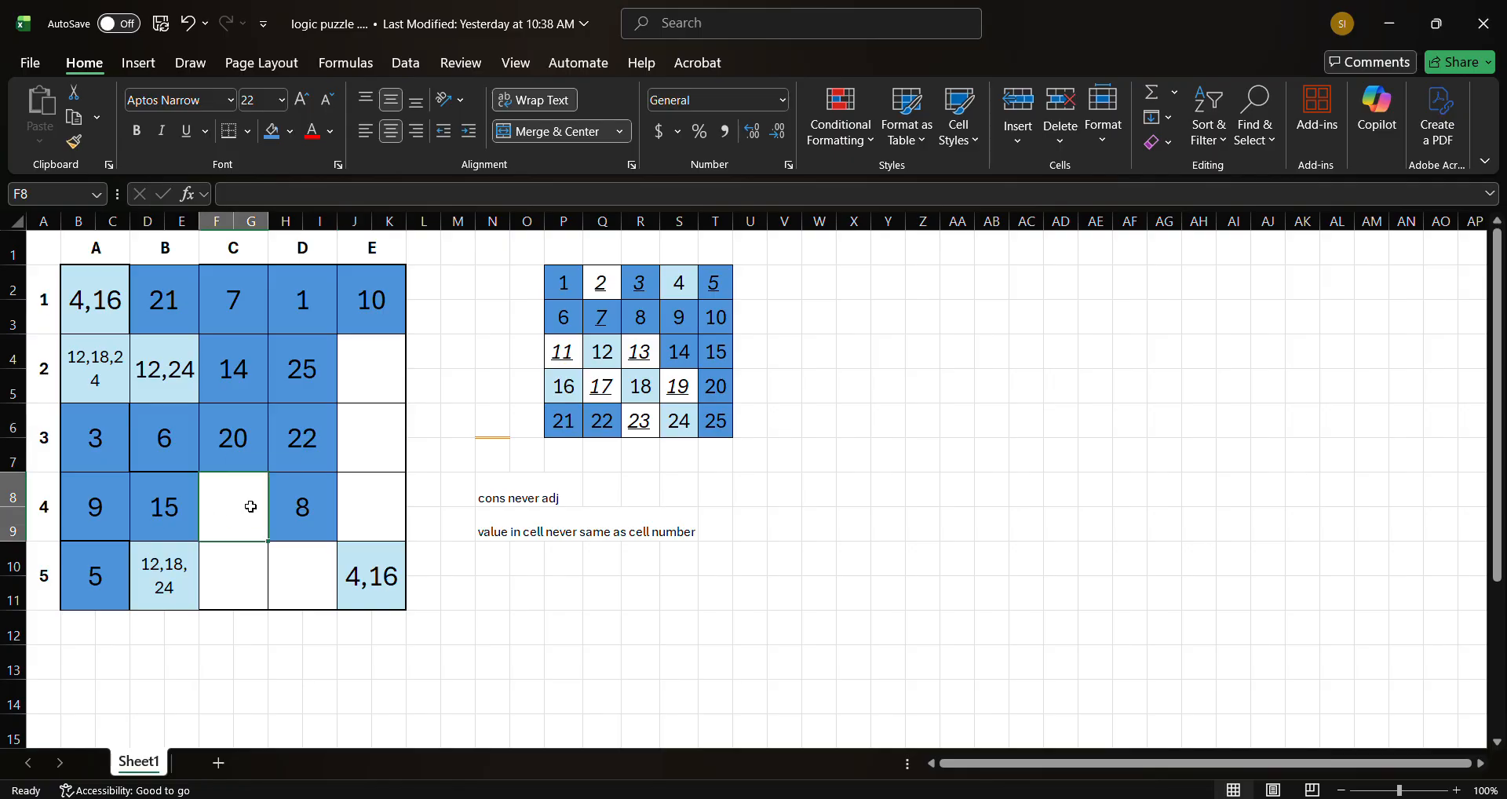
left_click(303, 504)
left_click(398, 501)
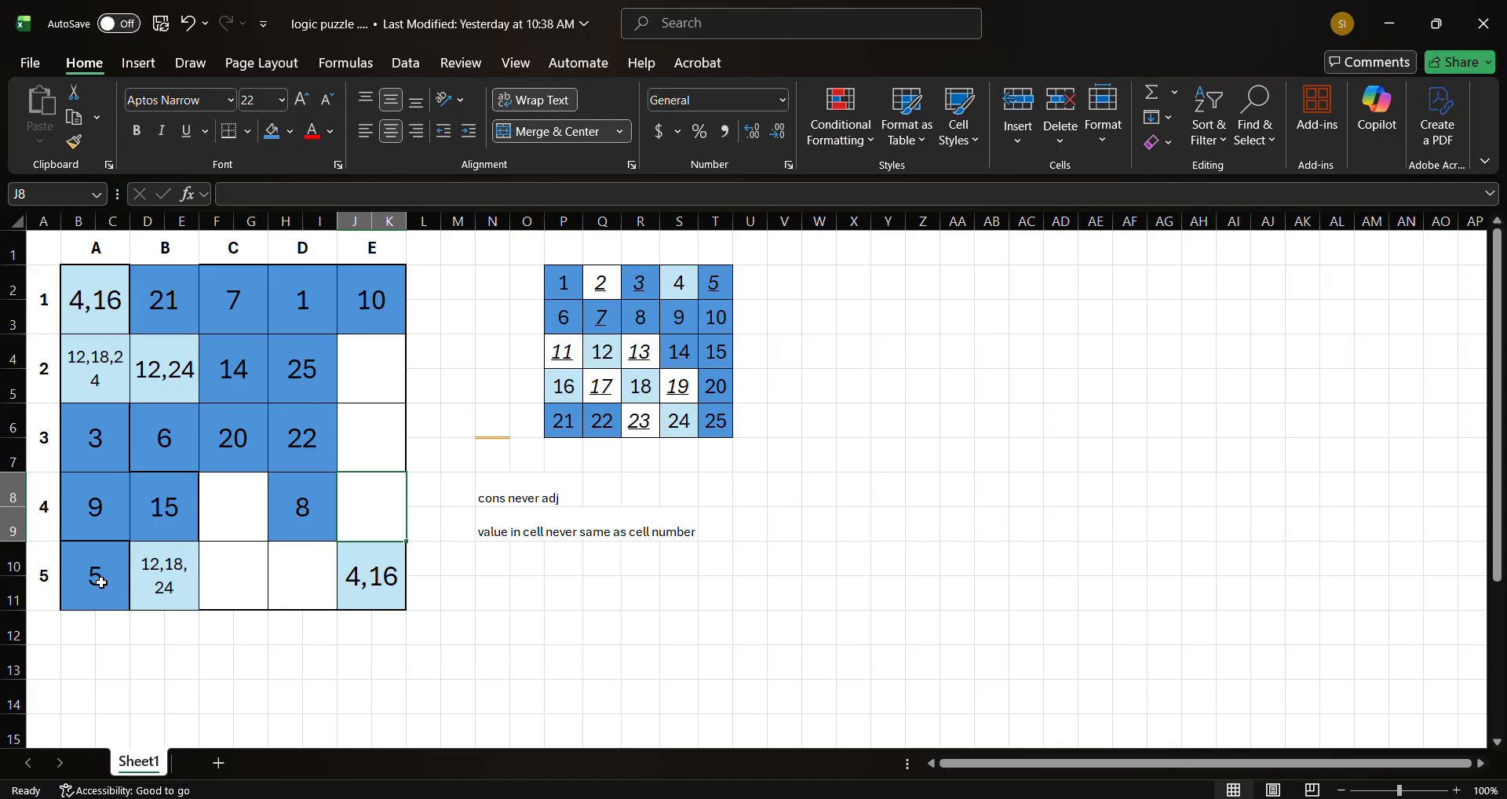
- Enter x23 in puzzle cell C5 to rule out its own cell number
left_click(225, 570)
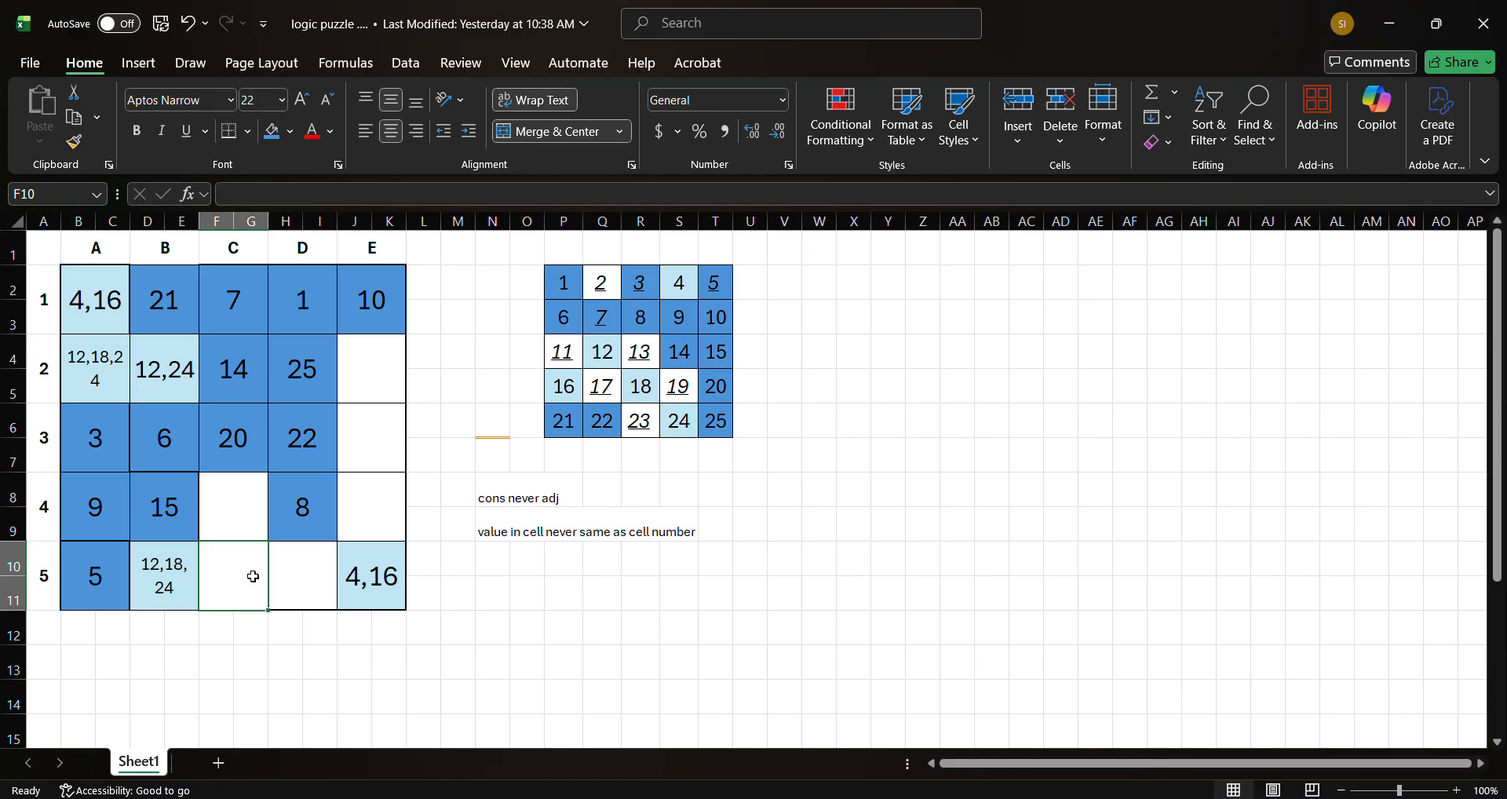
type("x23")
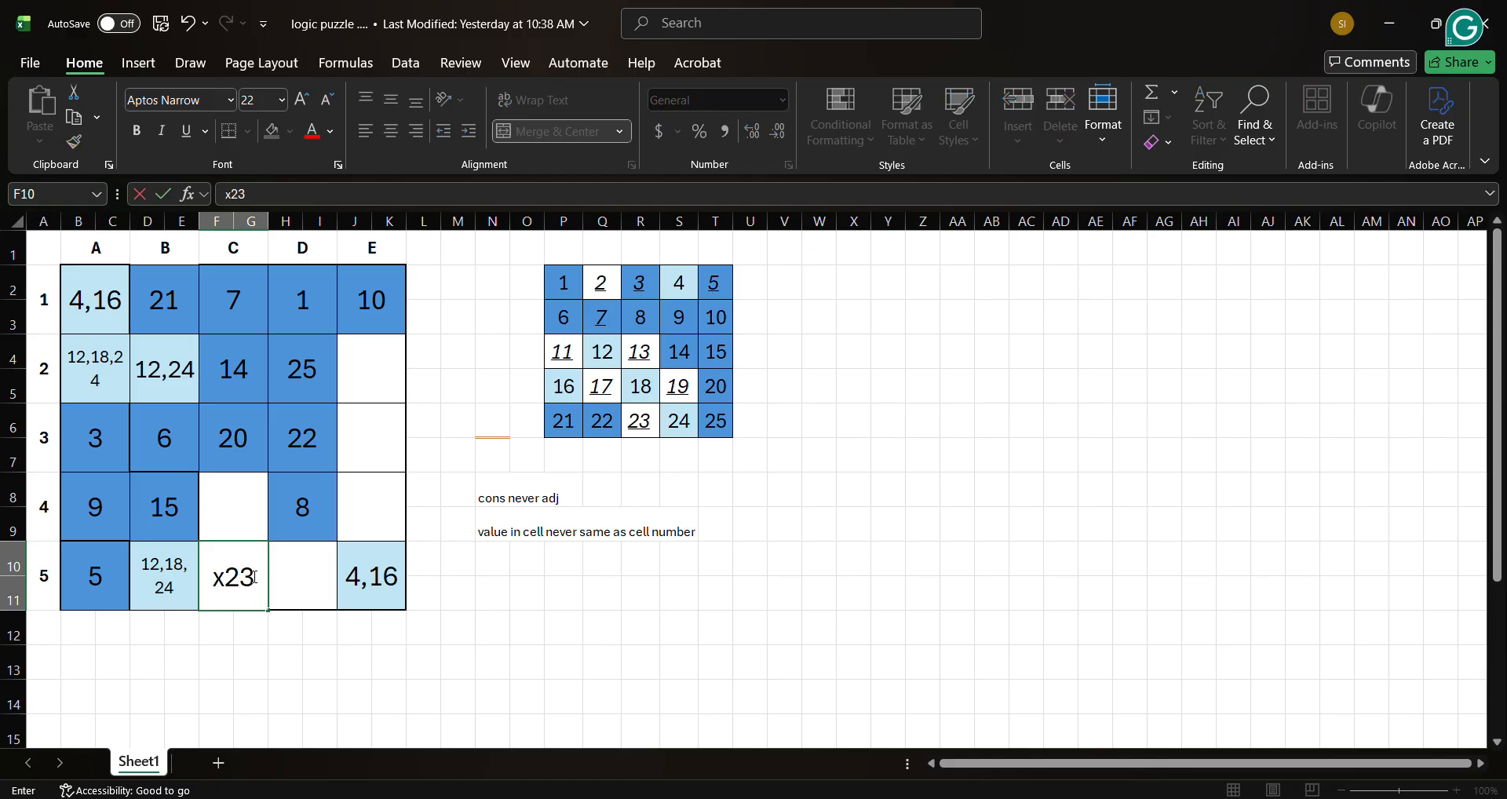
left_click(301, 582)
left_click(217, 570)
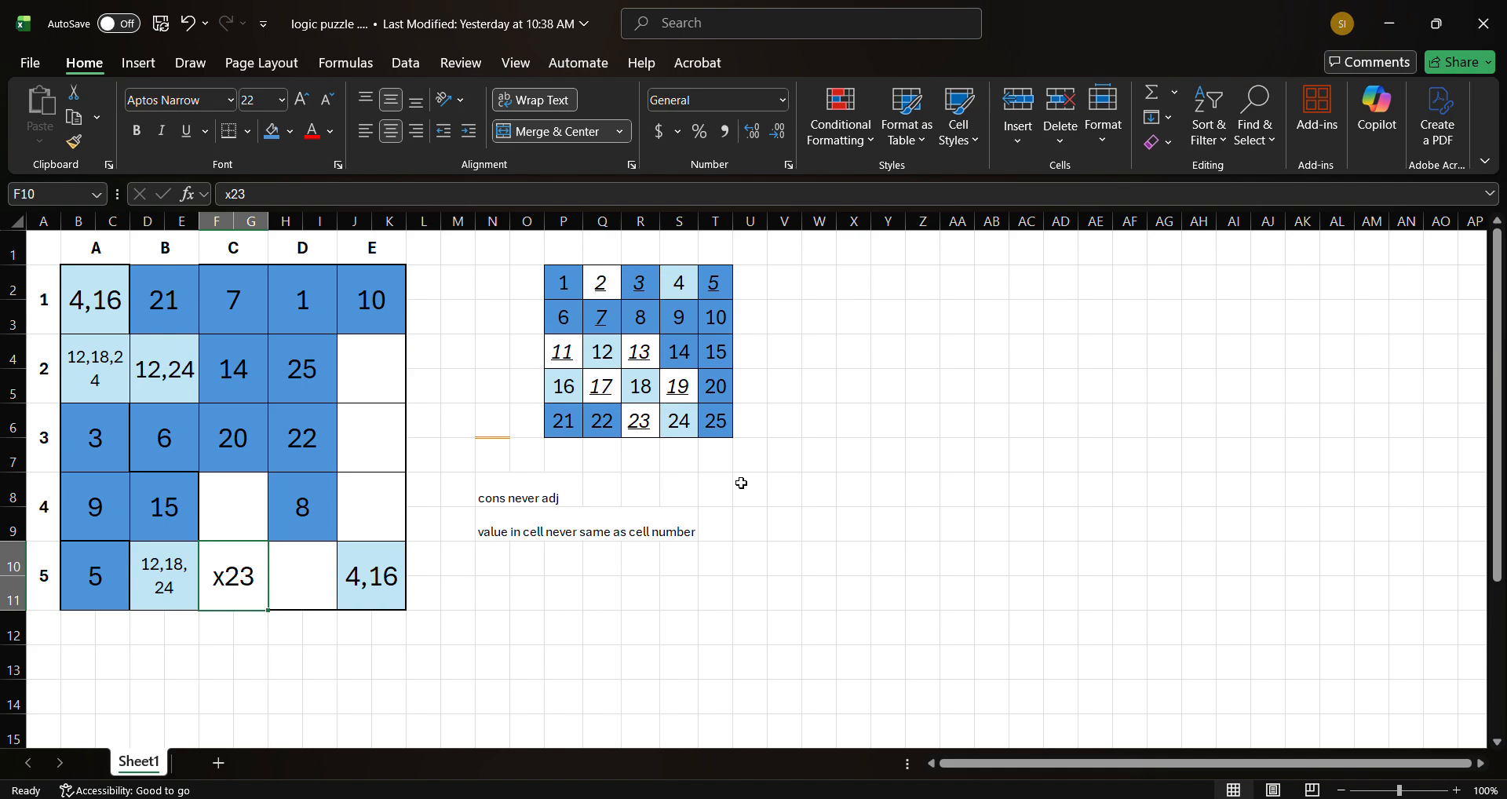
- Recheck the number list and cell numbering, and delete the note "value in cell never same as cell number"
left_click_drag(571, 281, 714, 420)
left_click(705, 476)
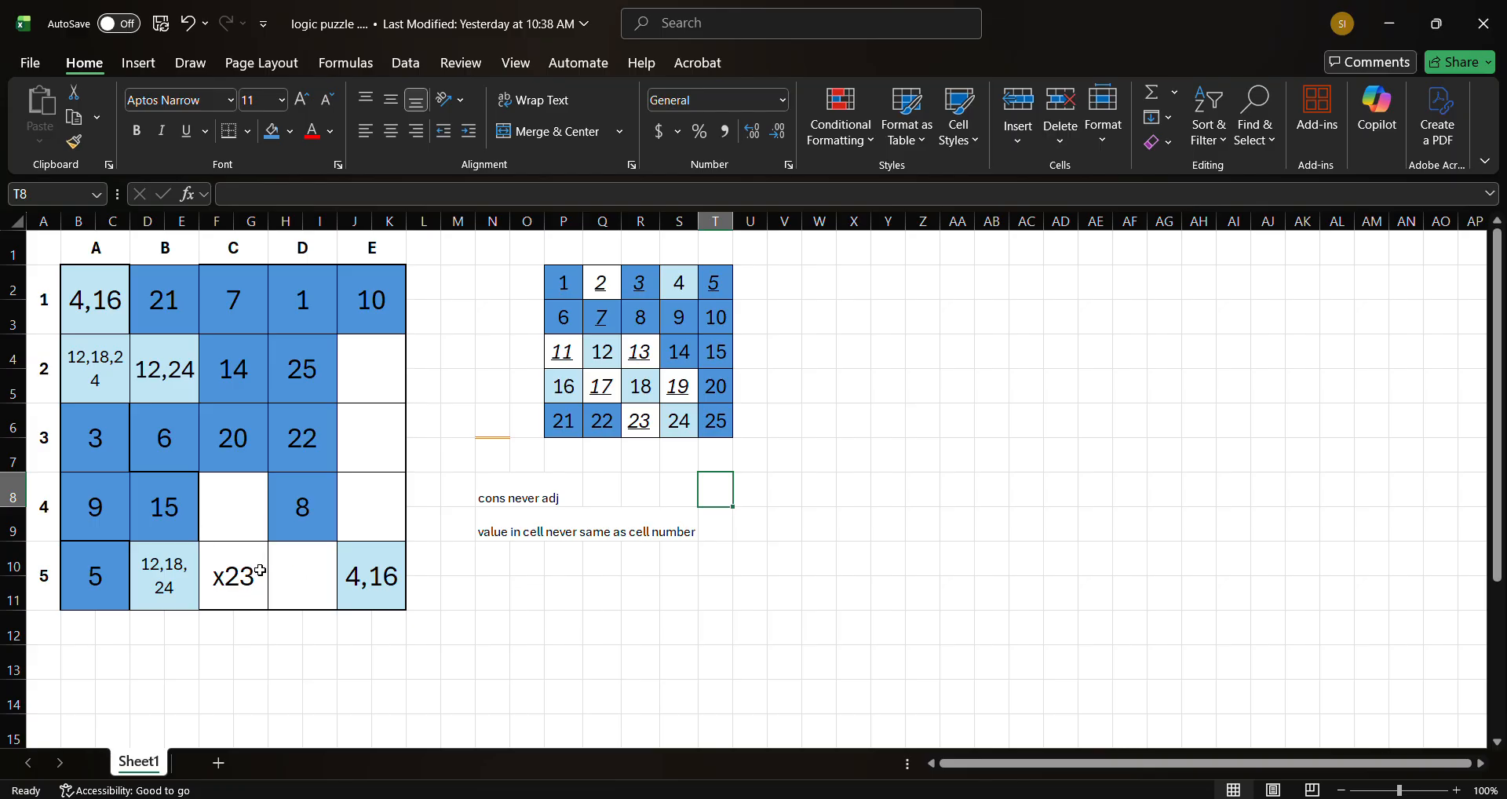
left_click(357, 367)
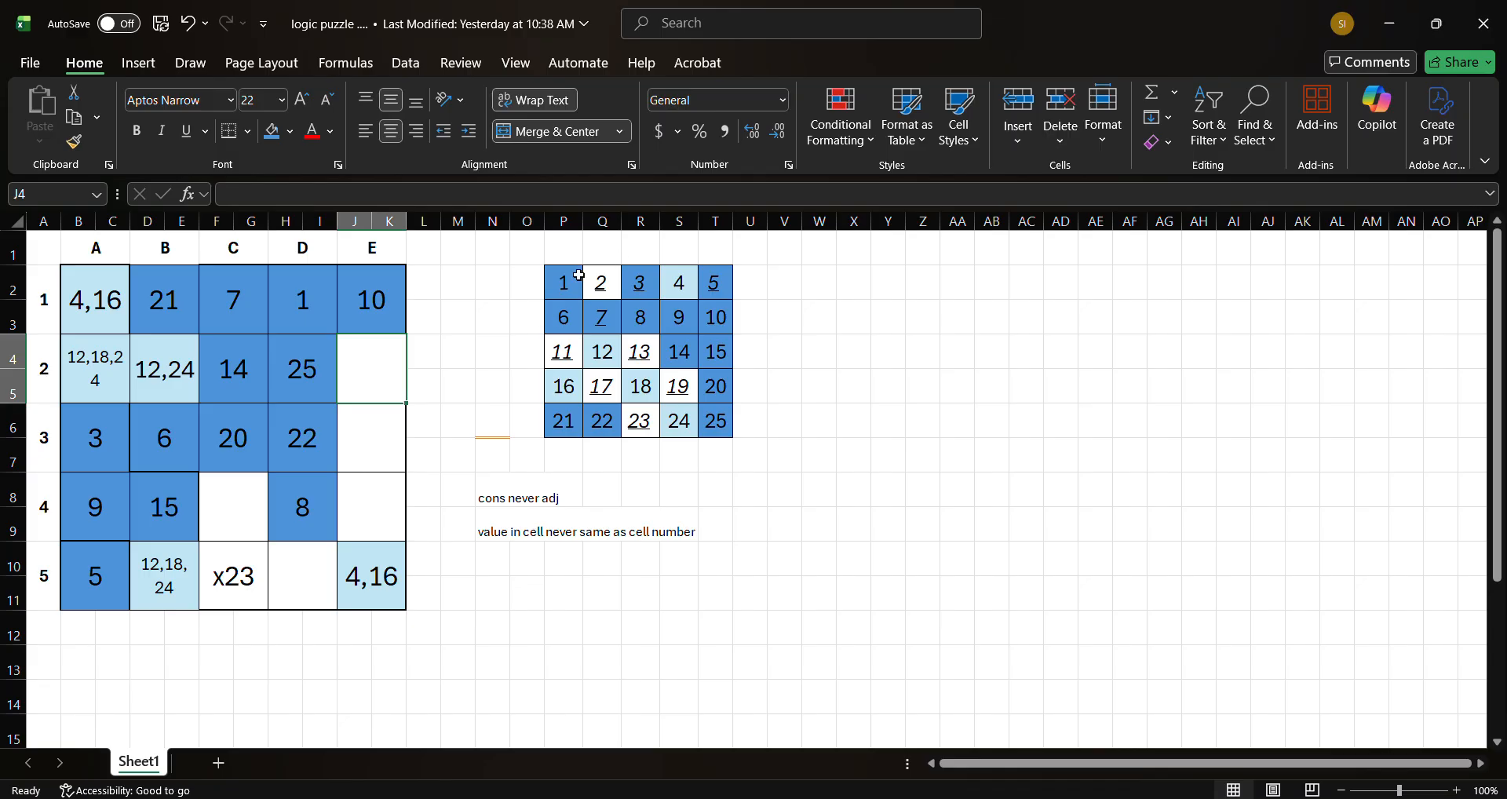
left_click(161, 311)
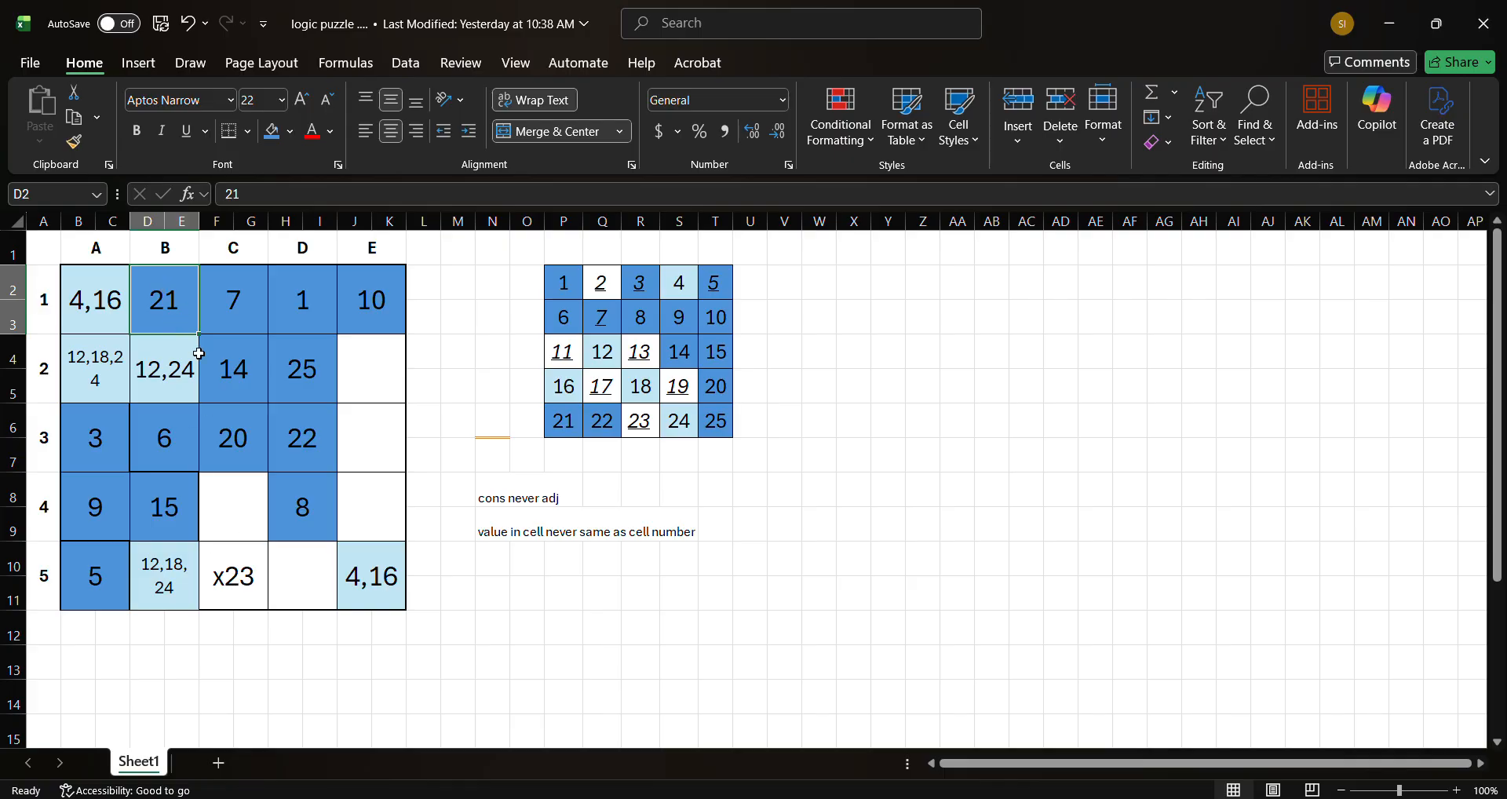
left_click(221, 581)
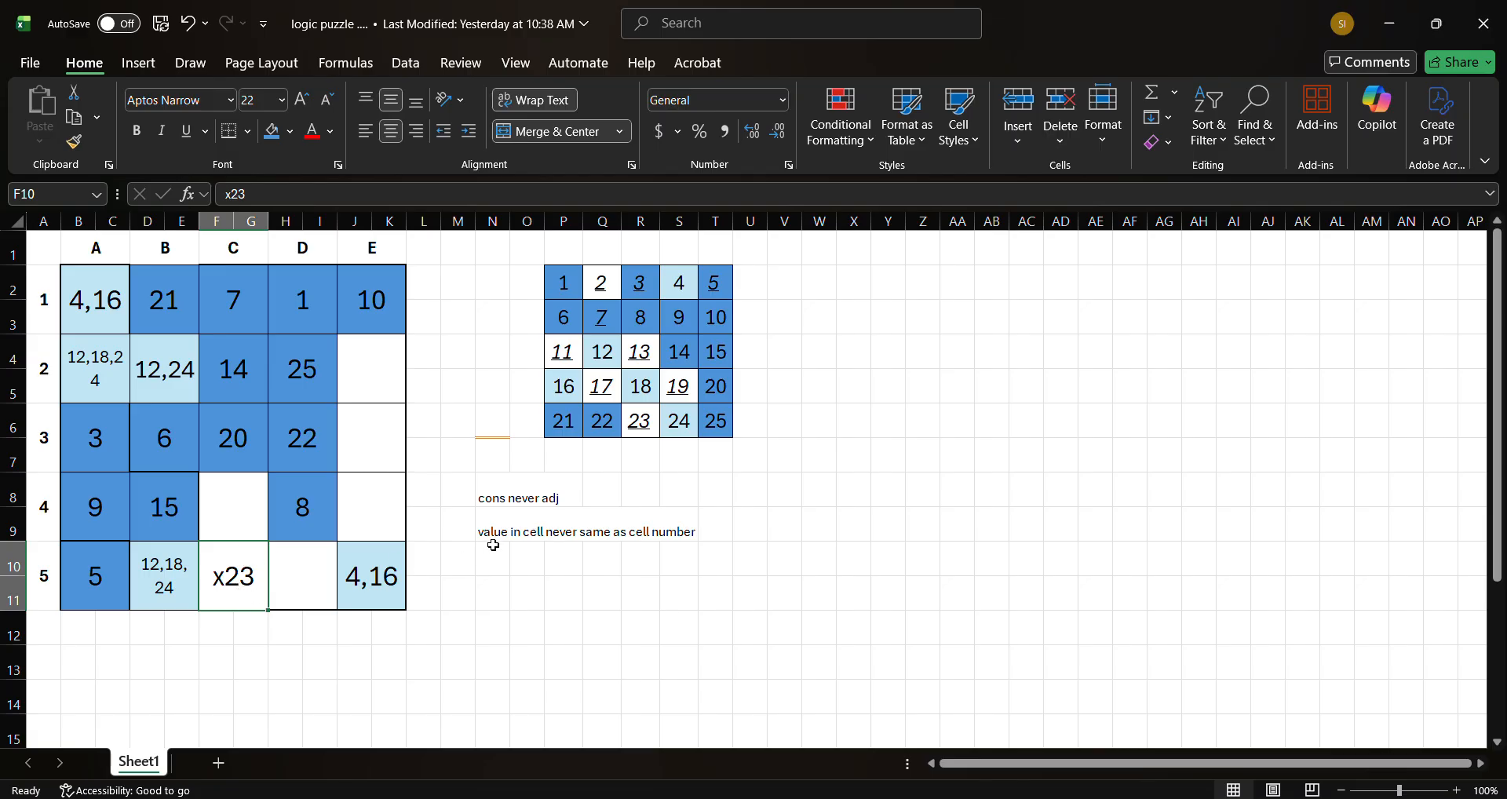
left_click(491, 526)
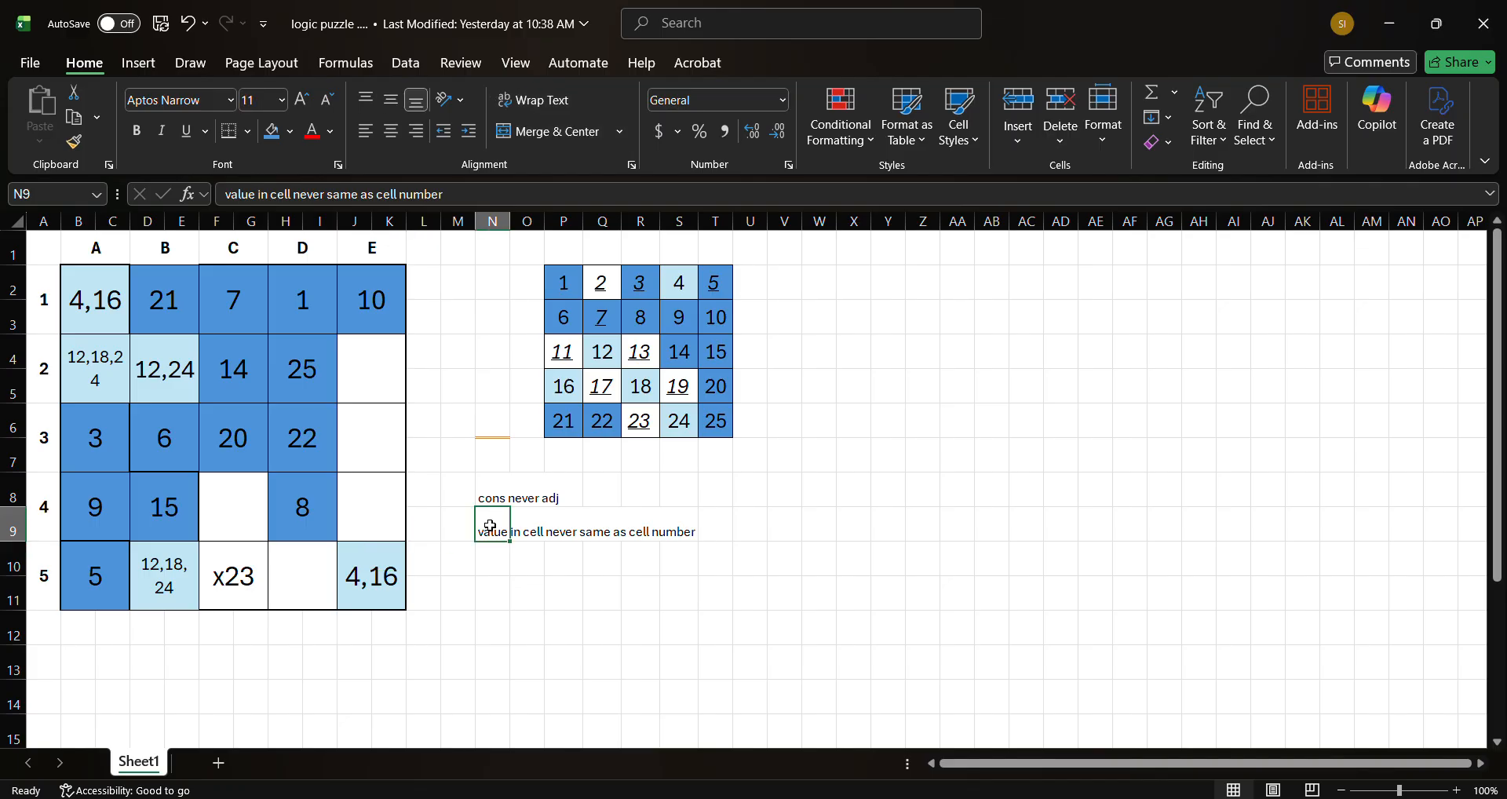
key("Delete")
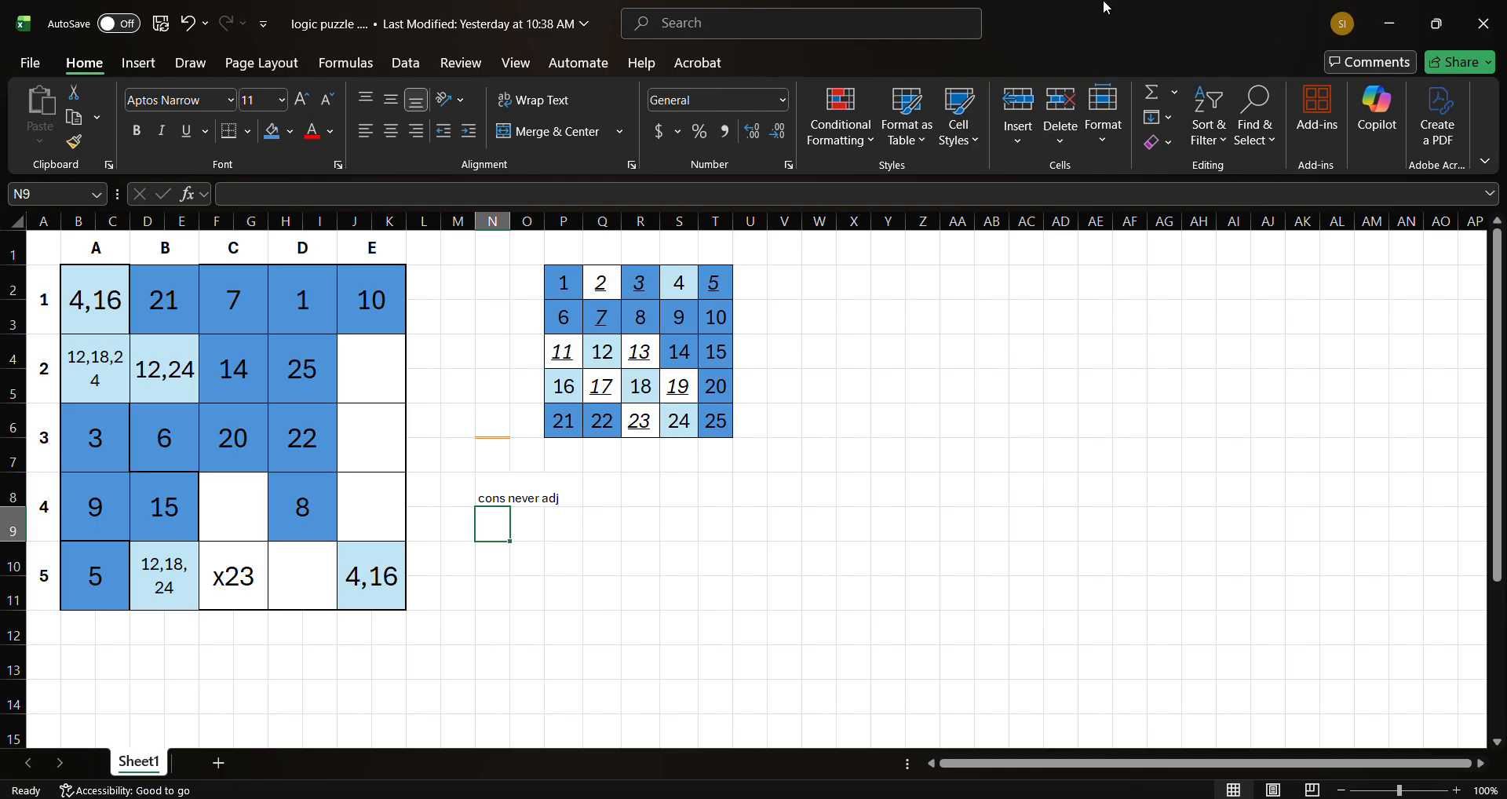
- Switch to the Sporcle quiz in Chrome, resume it, and enter 7 in quiz cell 3 and 14 in quiz cell 8
left_click_drag(1102, 19, 1506, 187)
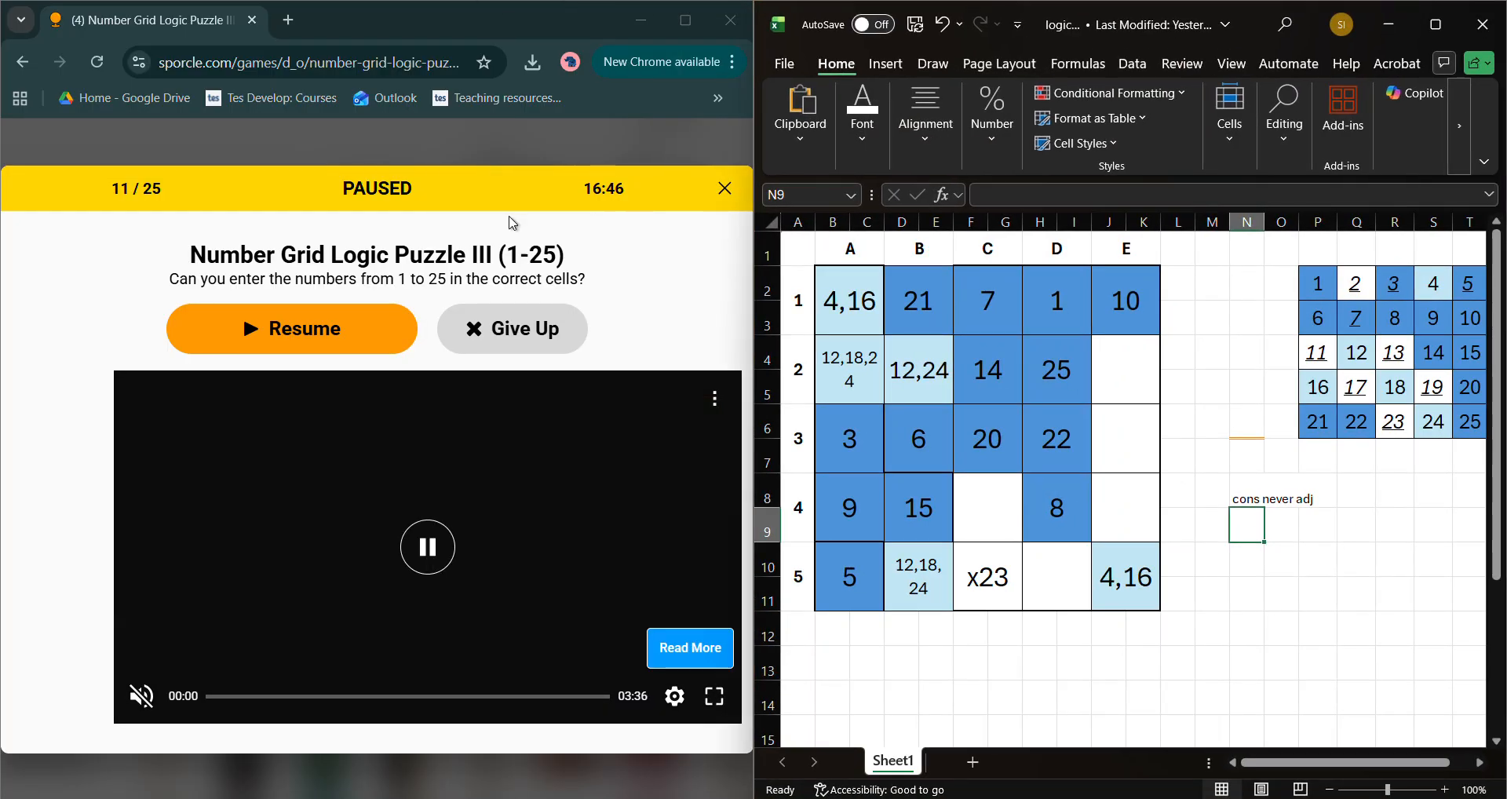
left_click(336, 347)
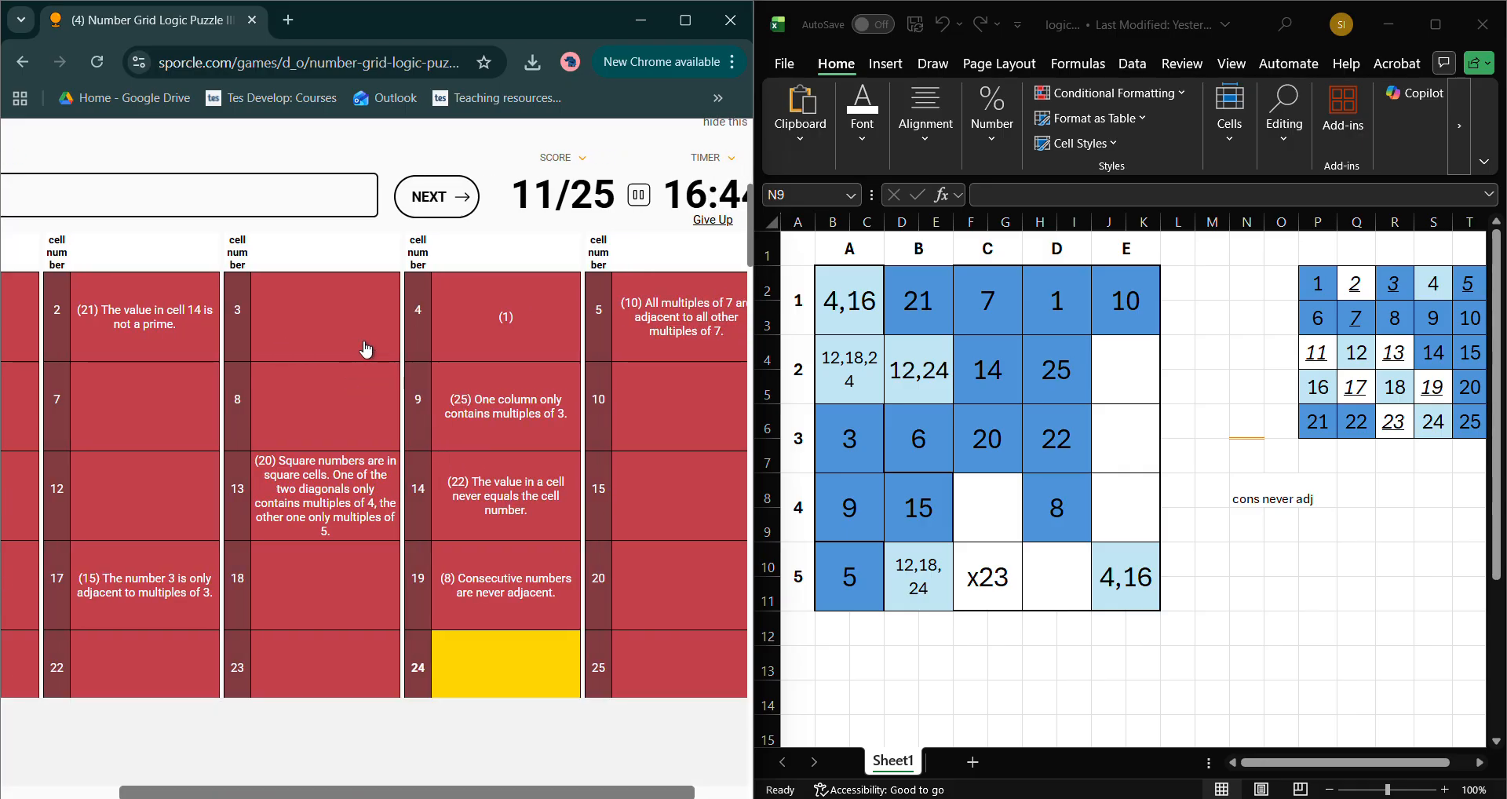
left_click(322, 324)
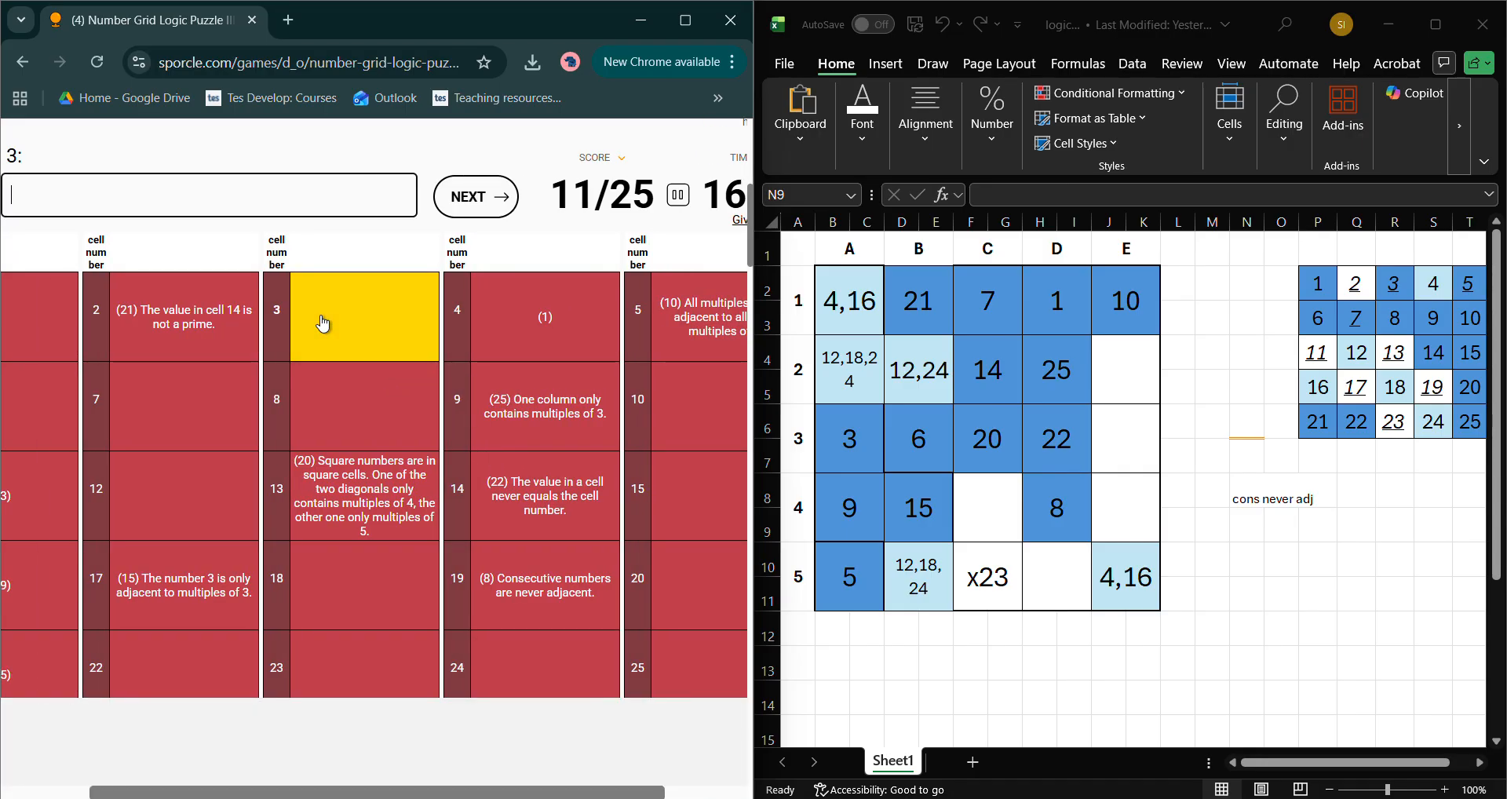
type("7")
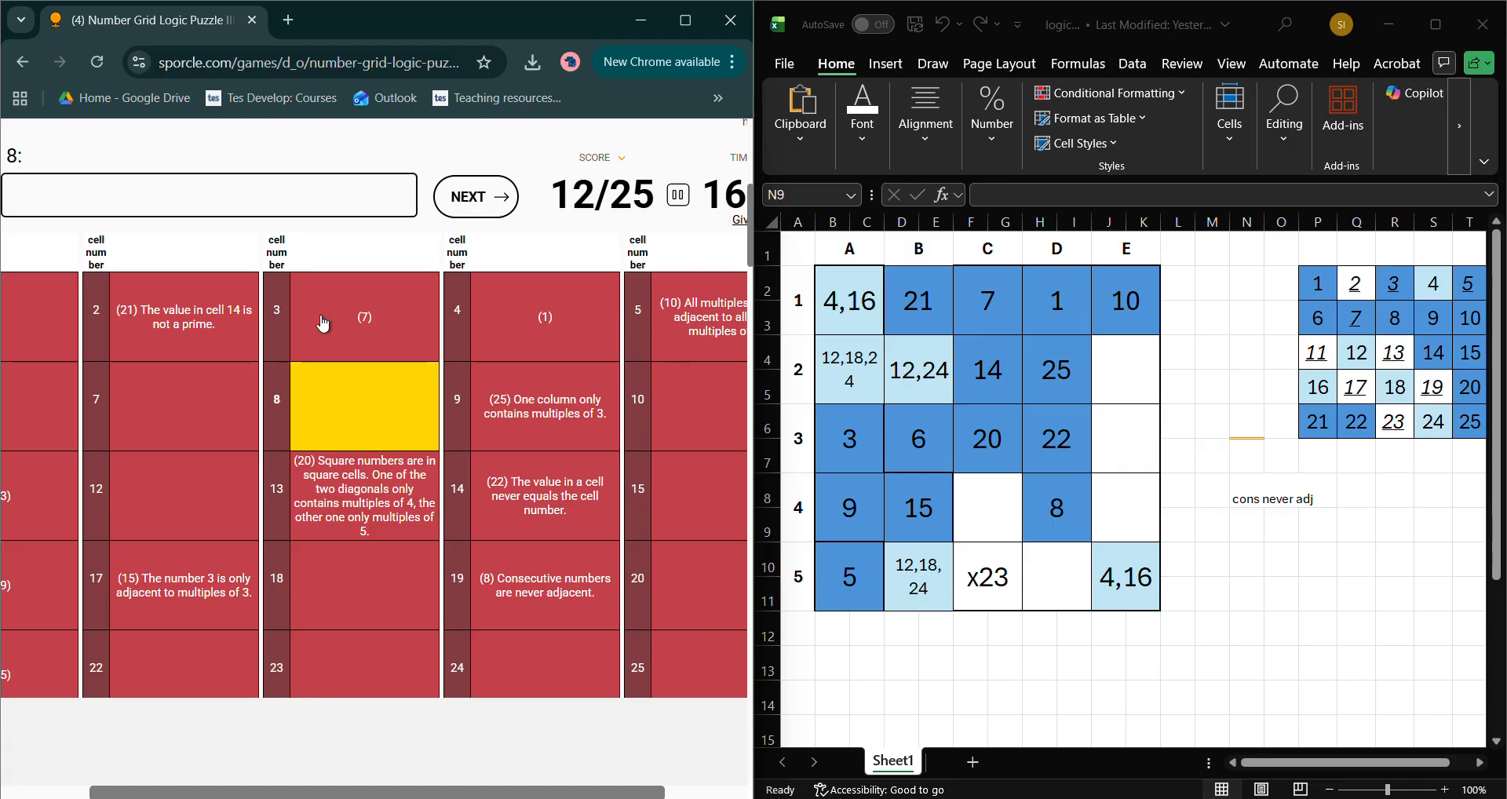
type("14")
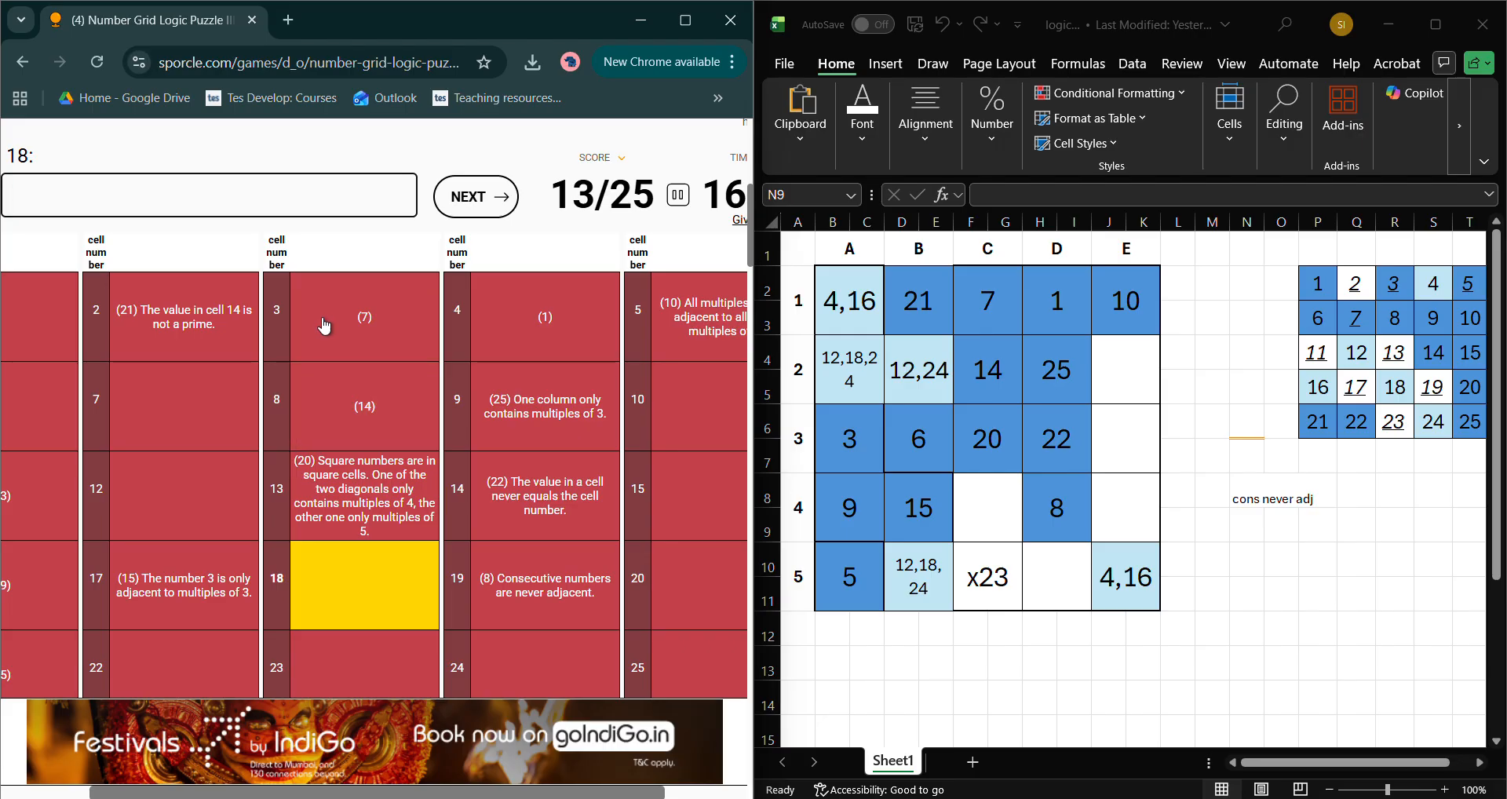
- Enter 6 in quiz cell 12 and review the remaining empty quiz cells
scroll(424, 371, "right", 3)
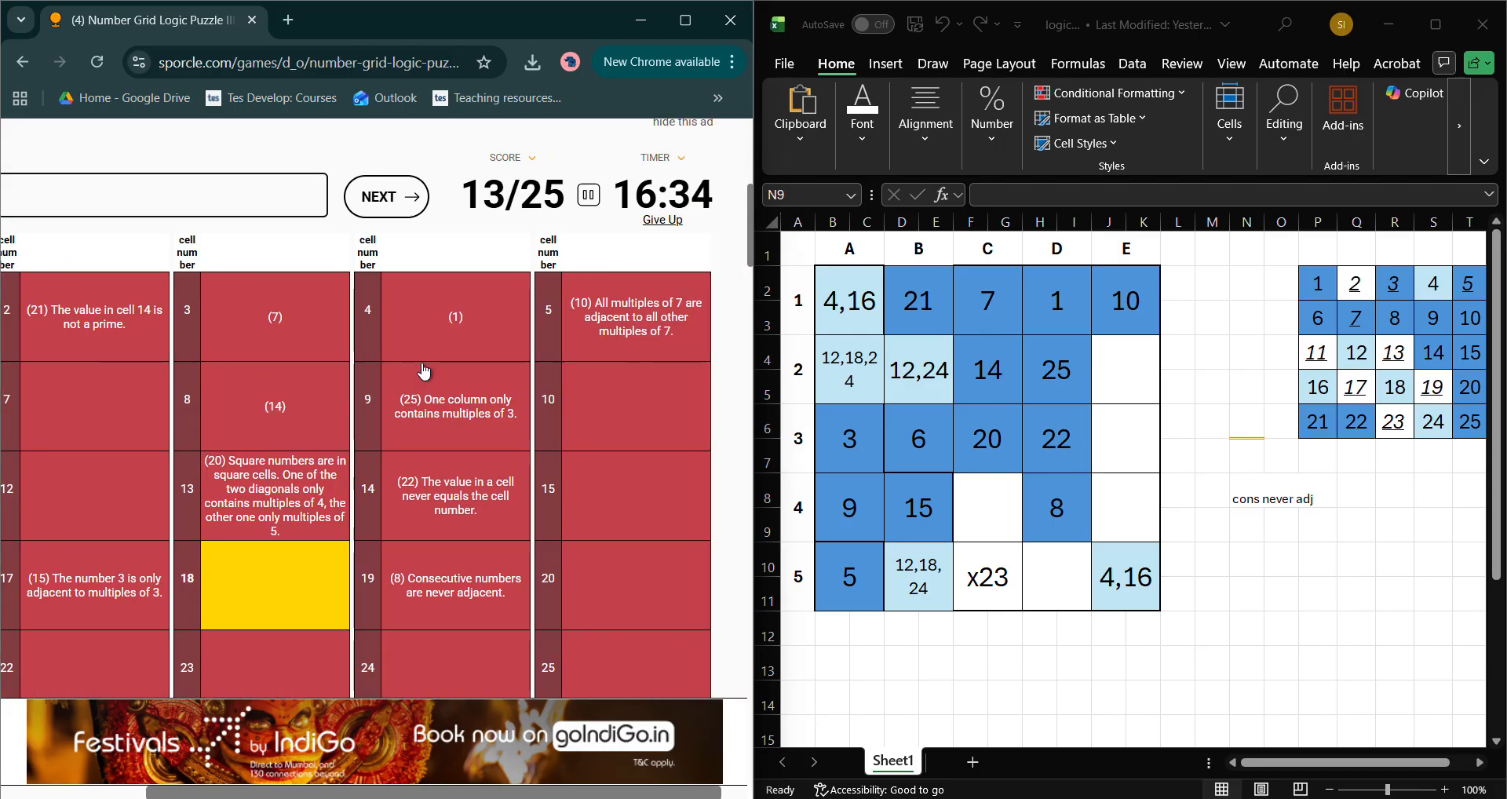
scroll(424, 370, "left", 6)
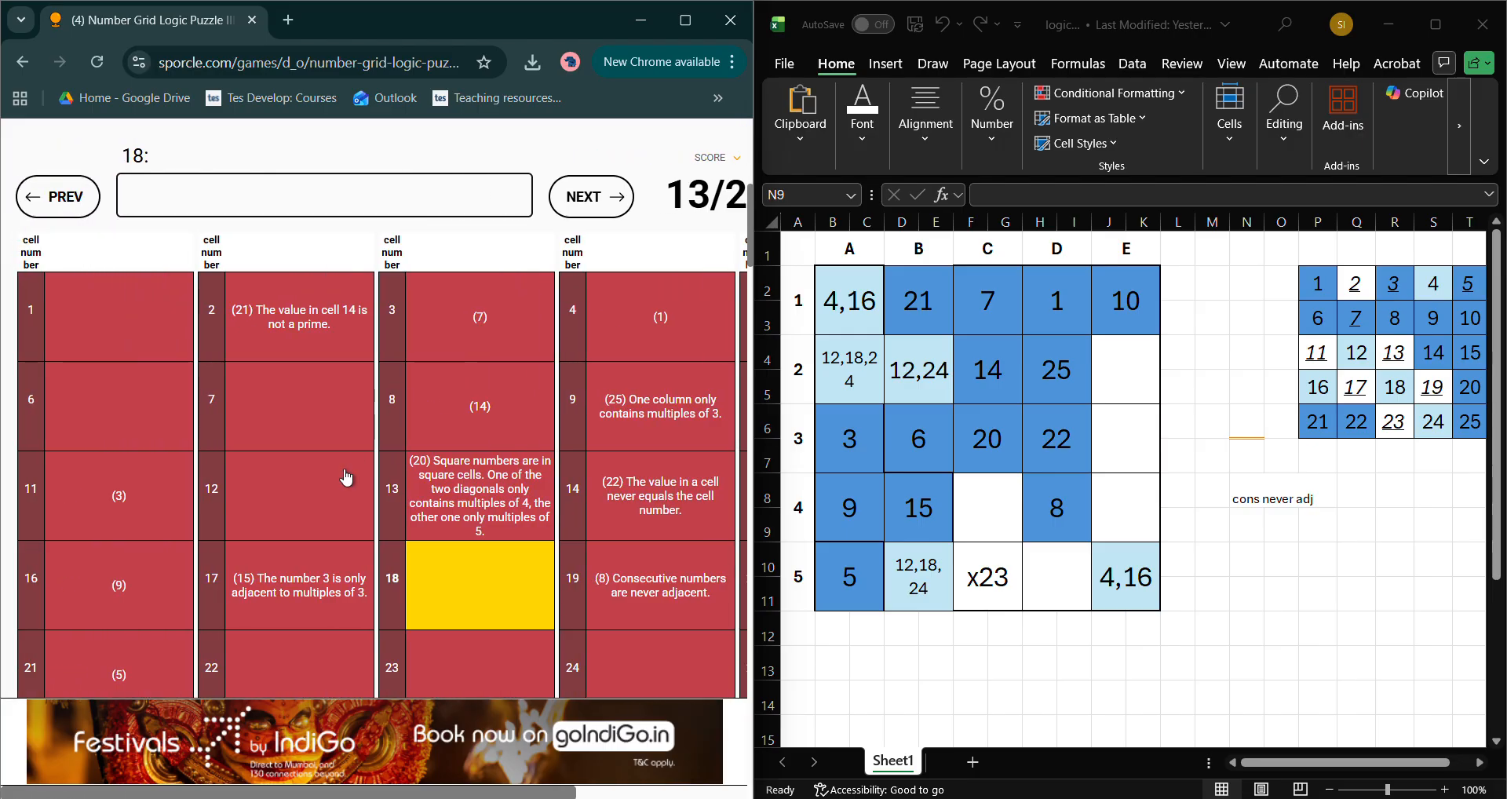
left_click(319, 526)
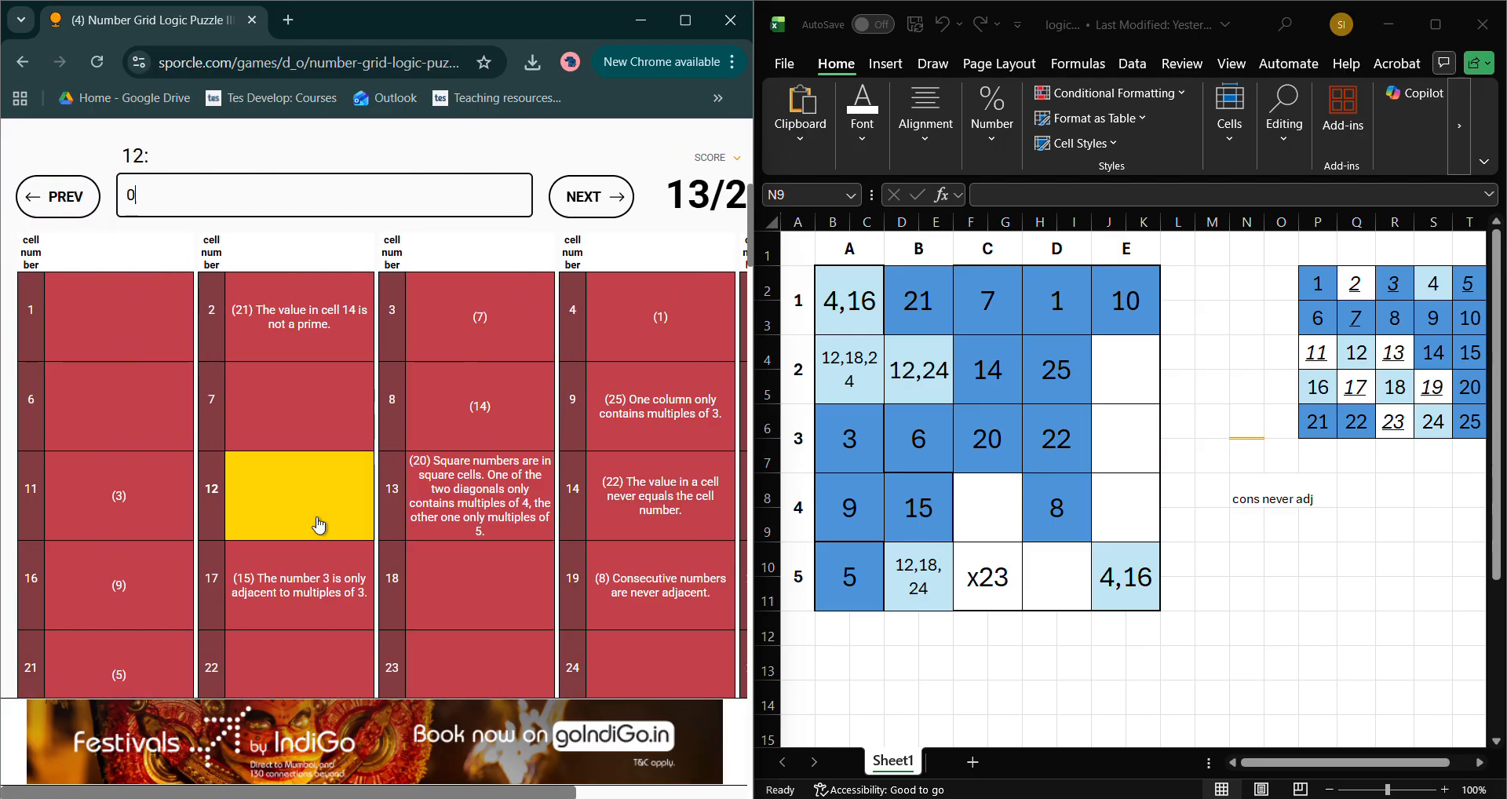
scroll(318, 518, "down", 2)
scroll(318, 518, "right", 1)
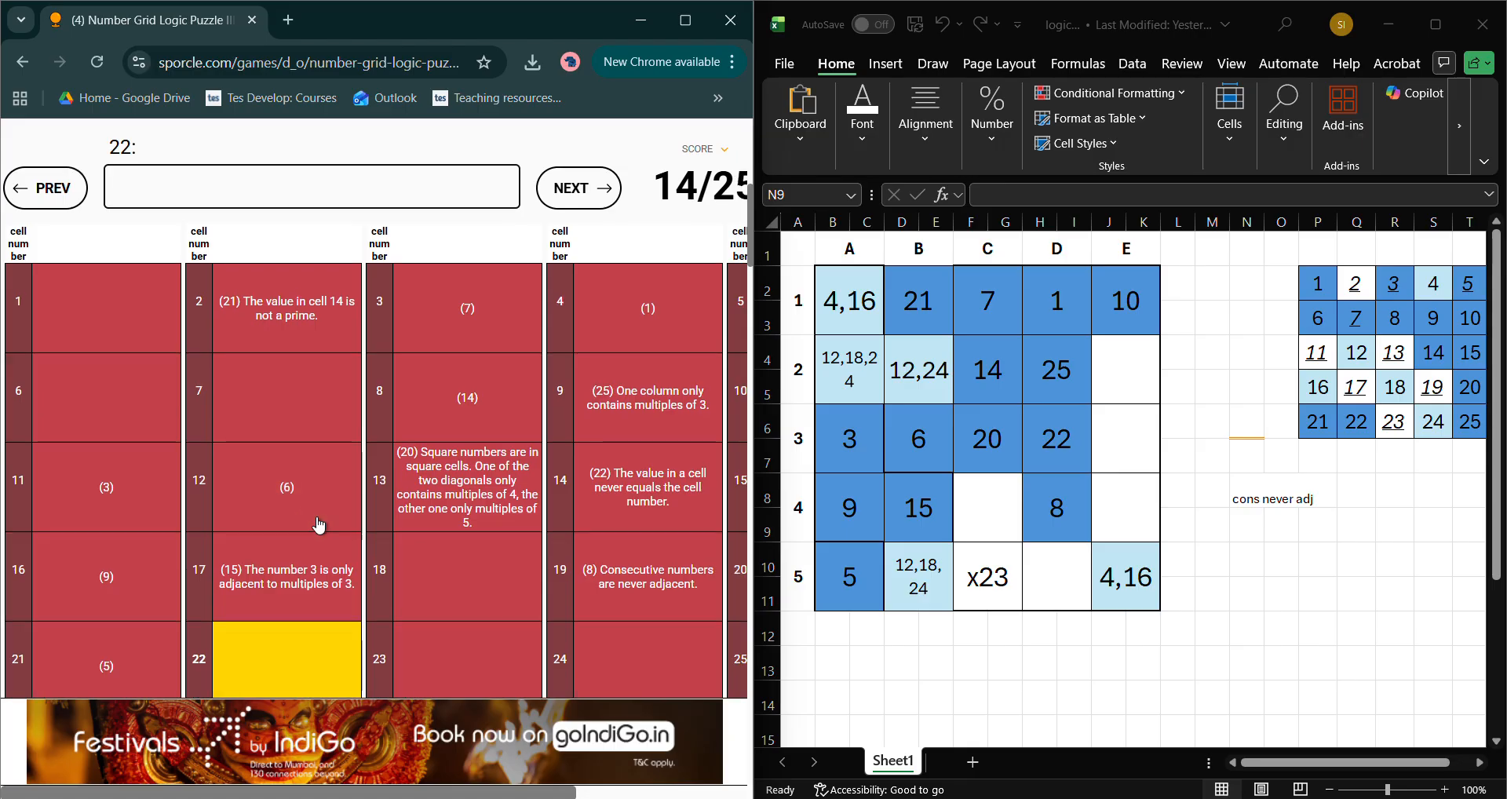
scroll(317, 516, "up", 1)
scroll(317, 515, "right", 1)
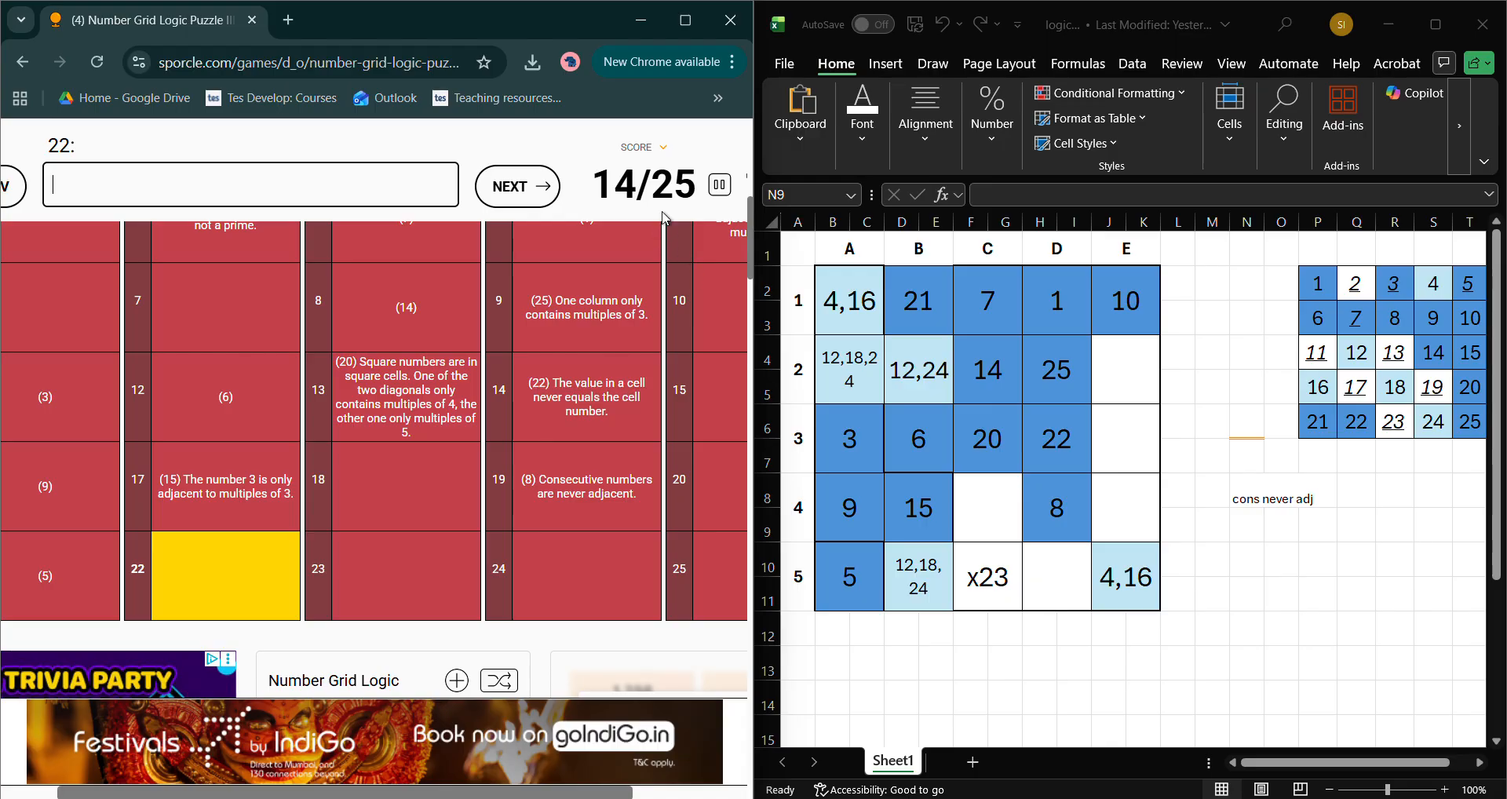
- Pause the quiz and return to the Excel puzzle sheet at full window size
left_click(717, 188)
left_click(1436, 24)
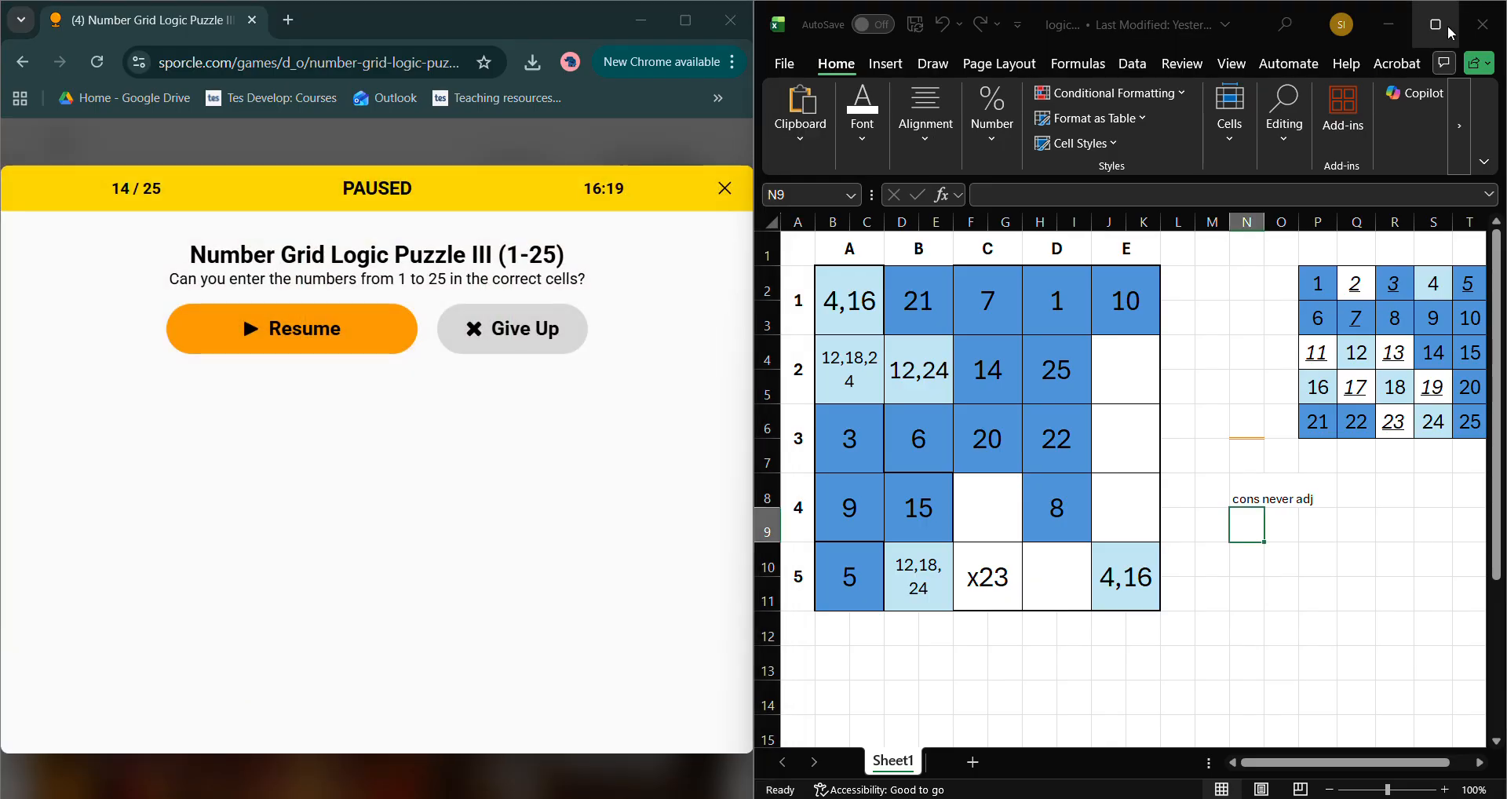
left_click(604, 606)
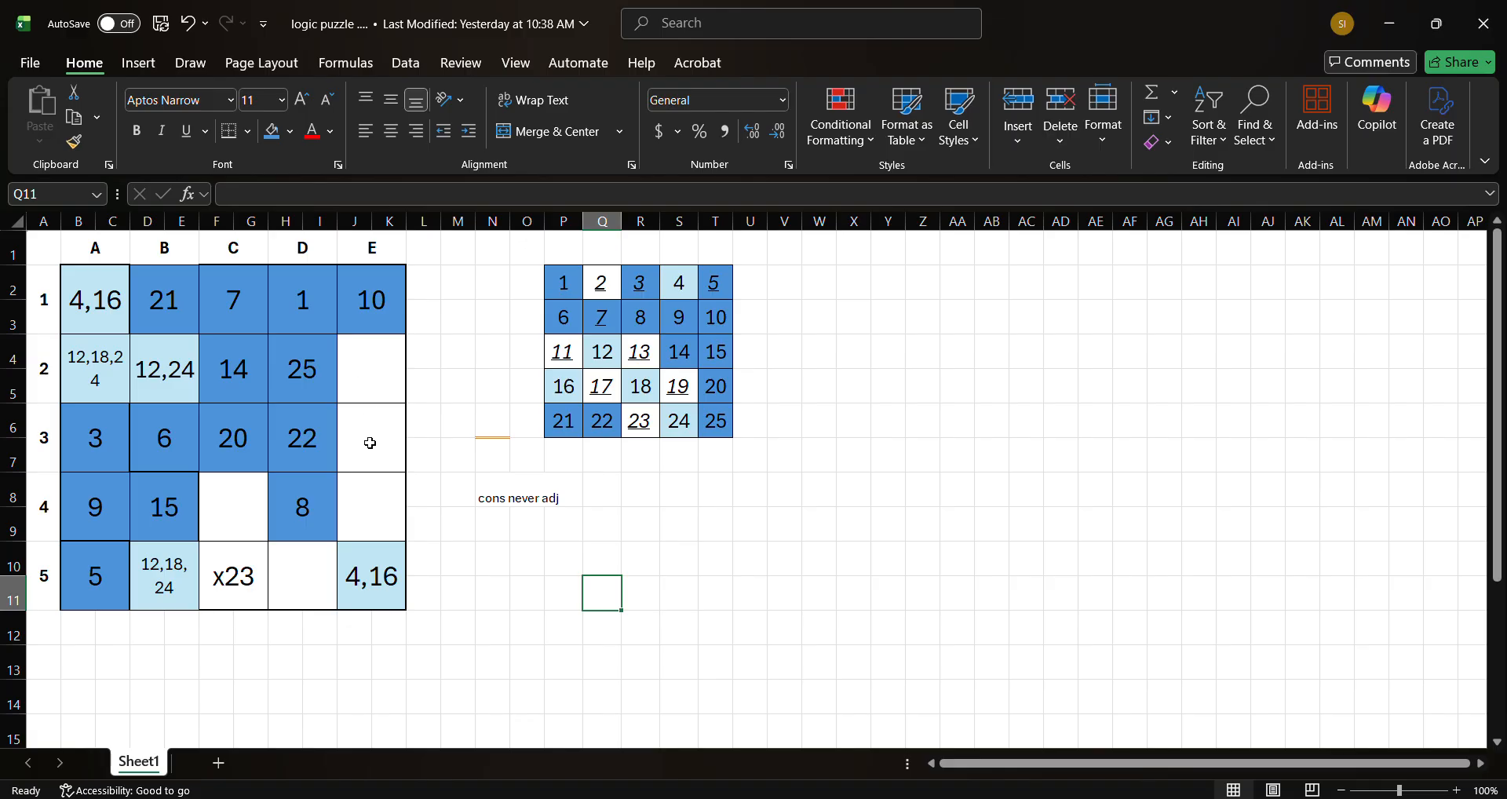
left_click(374, 374)
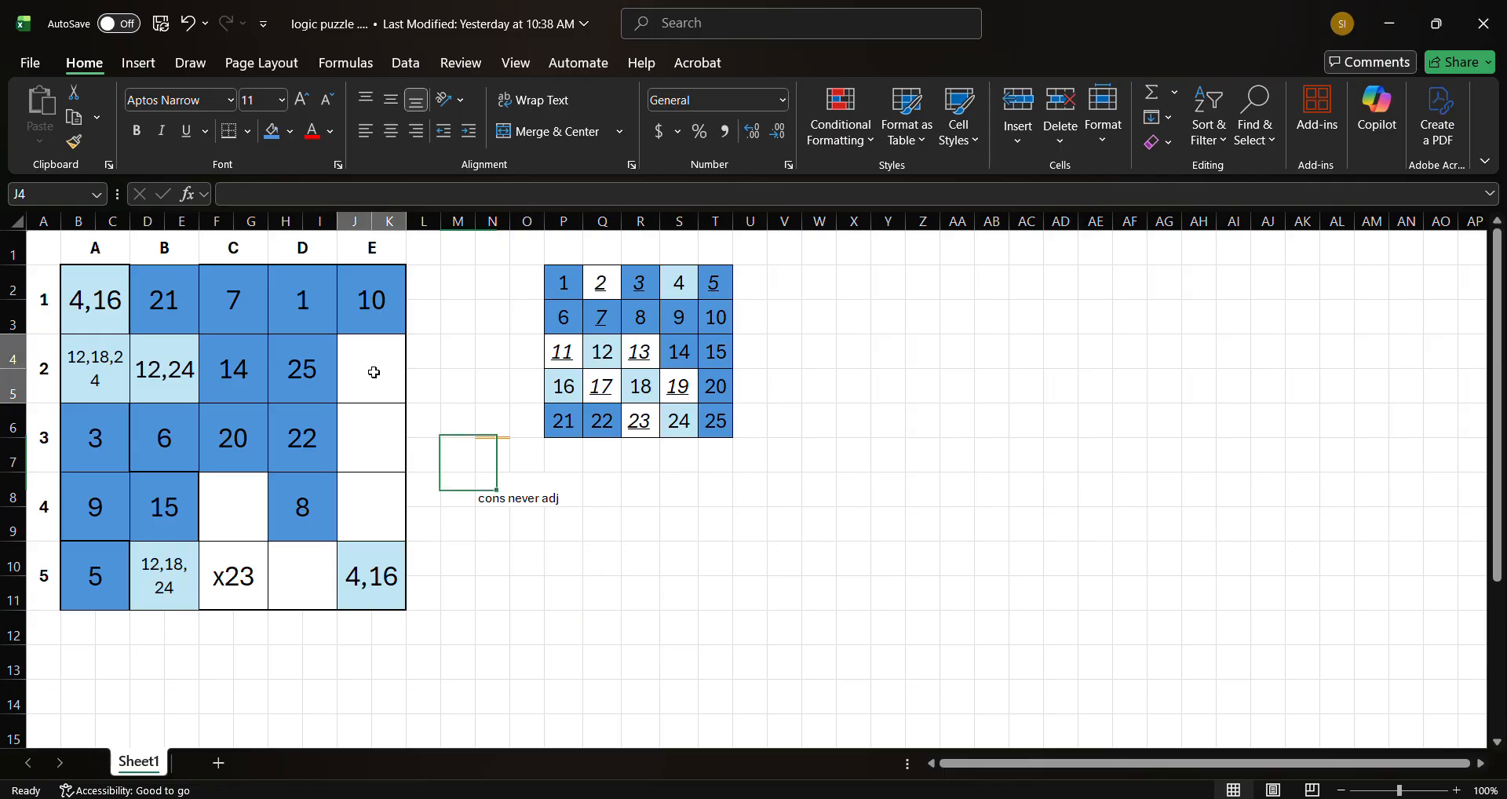
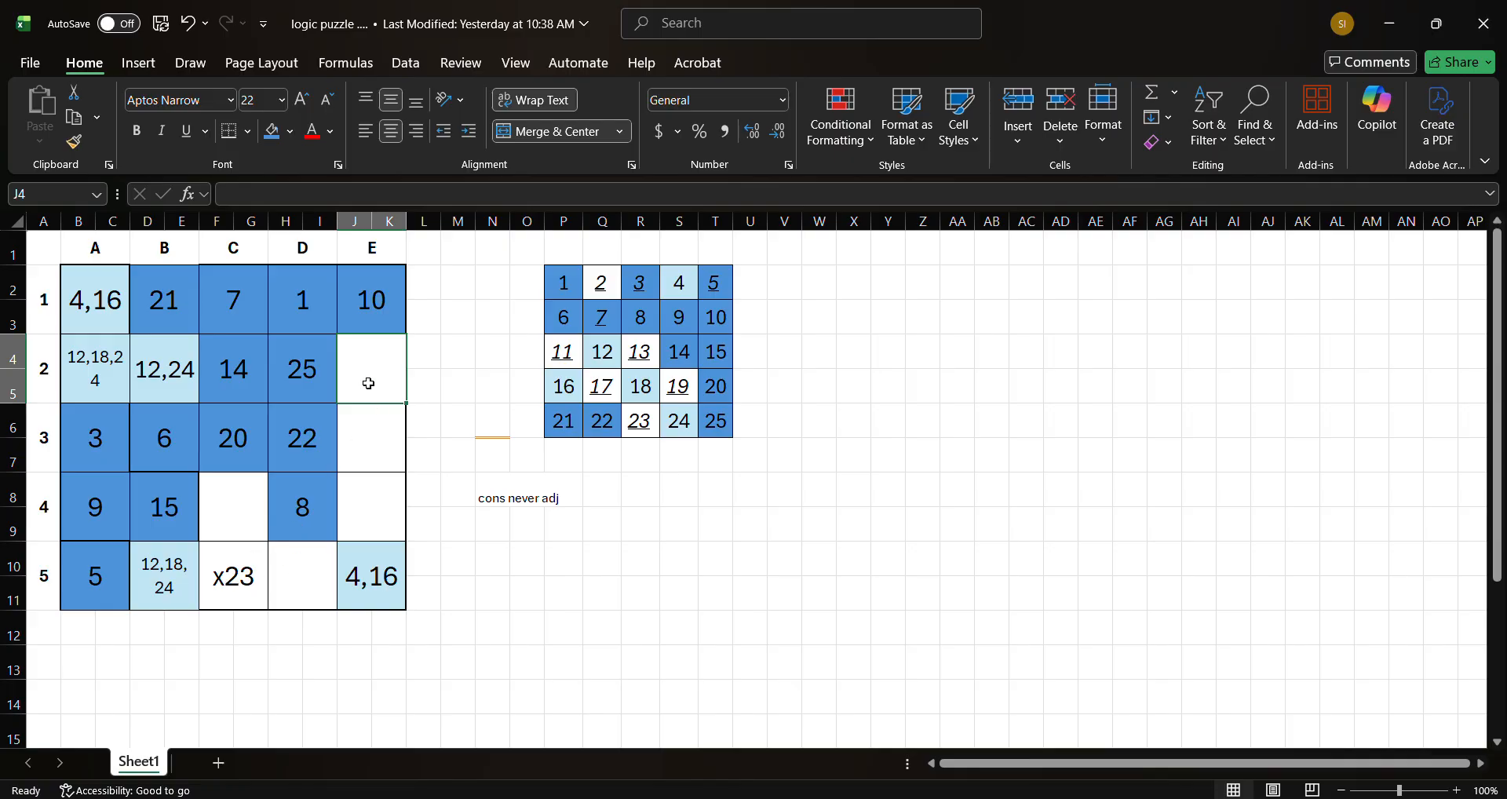
- Replace the entry in puzzle cell C5 with the candidates 2,11,13,17,19 and reduce its font size to 14
left_click(263, 579)
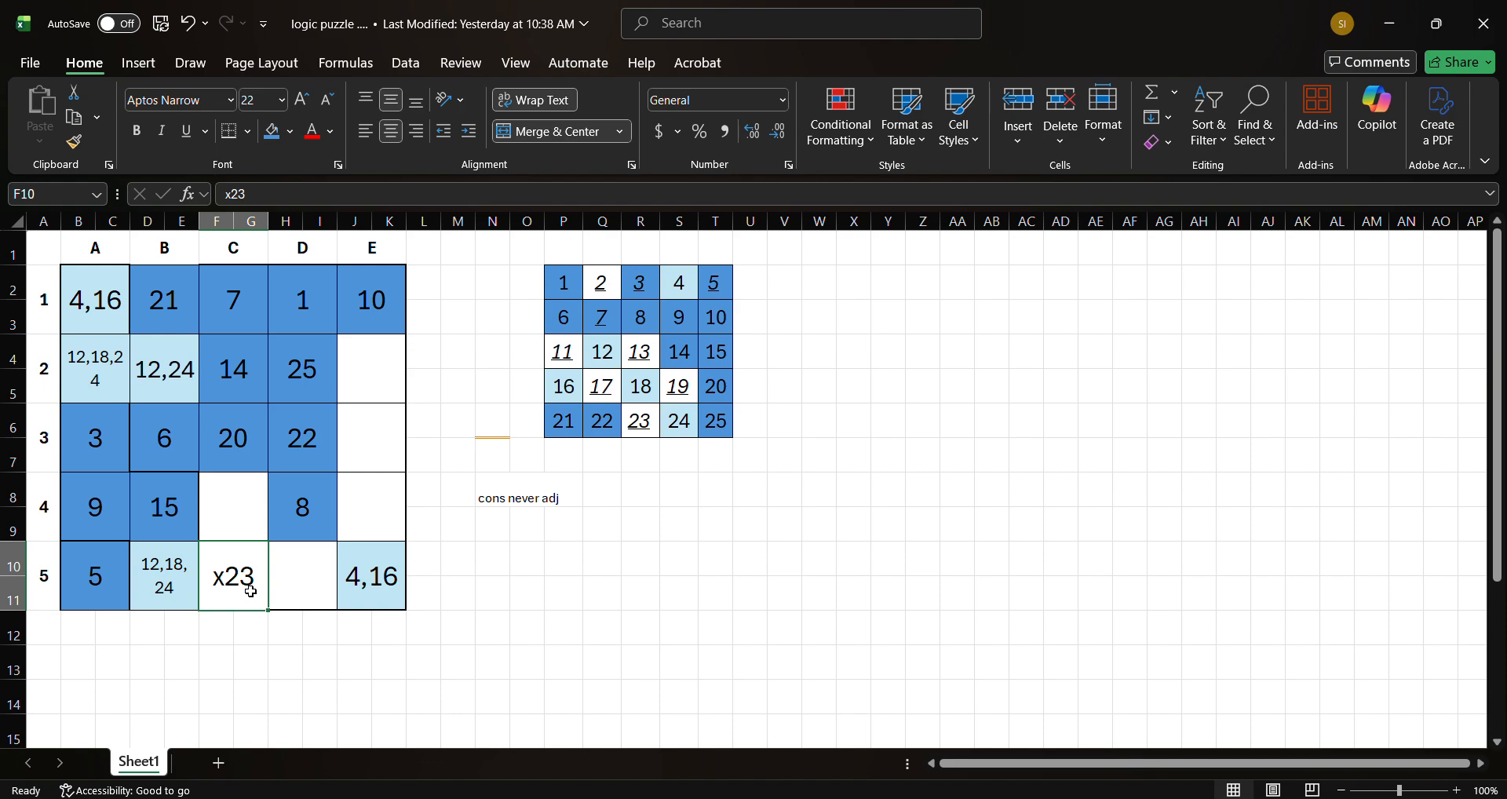
type("2,")
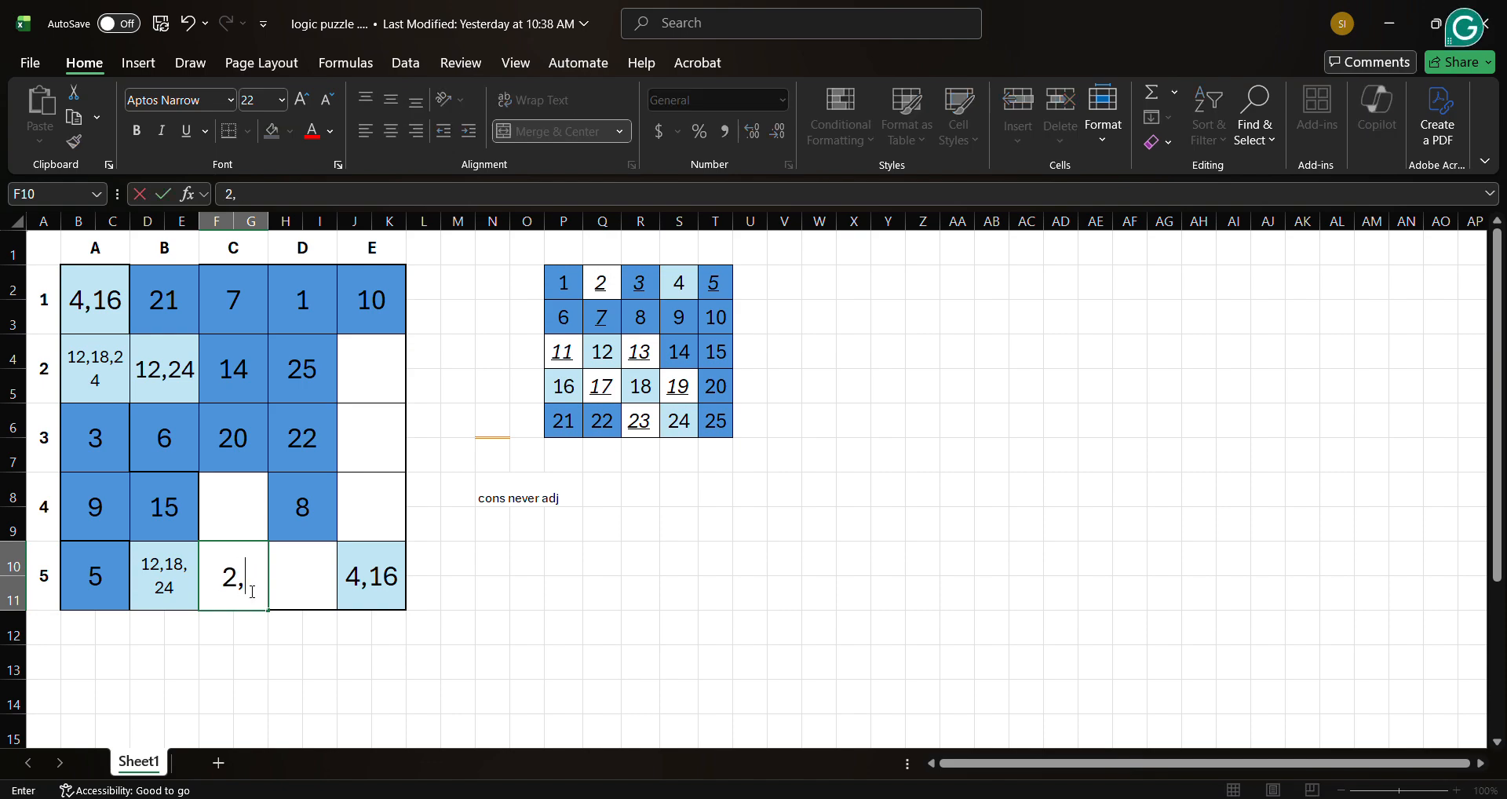
type("11,1")
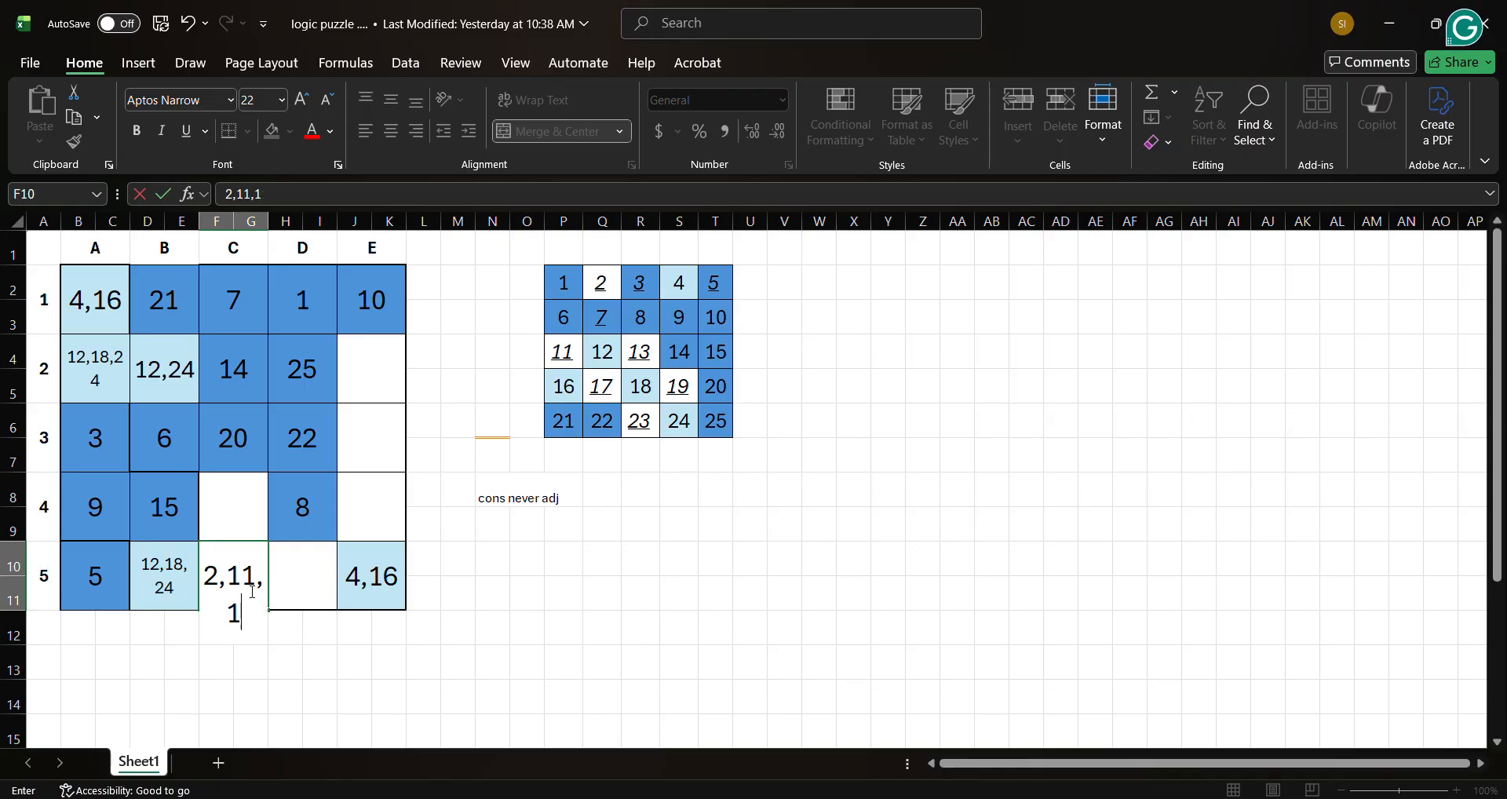
type("3,17,19")
key("Return")
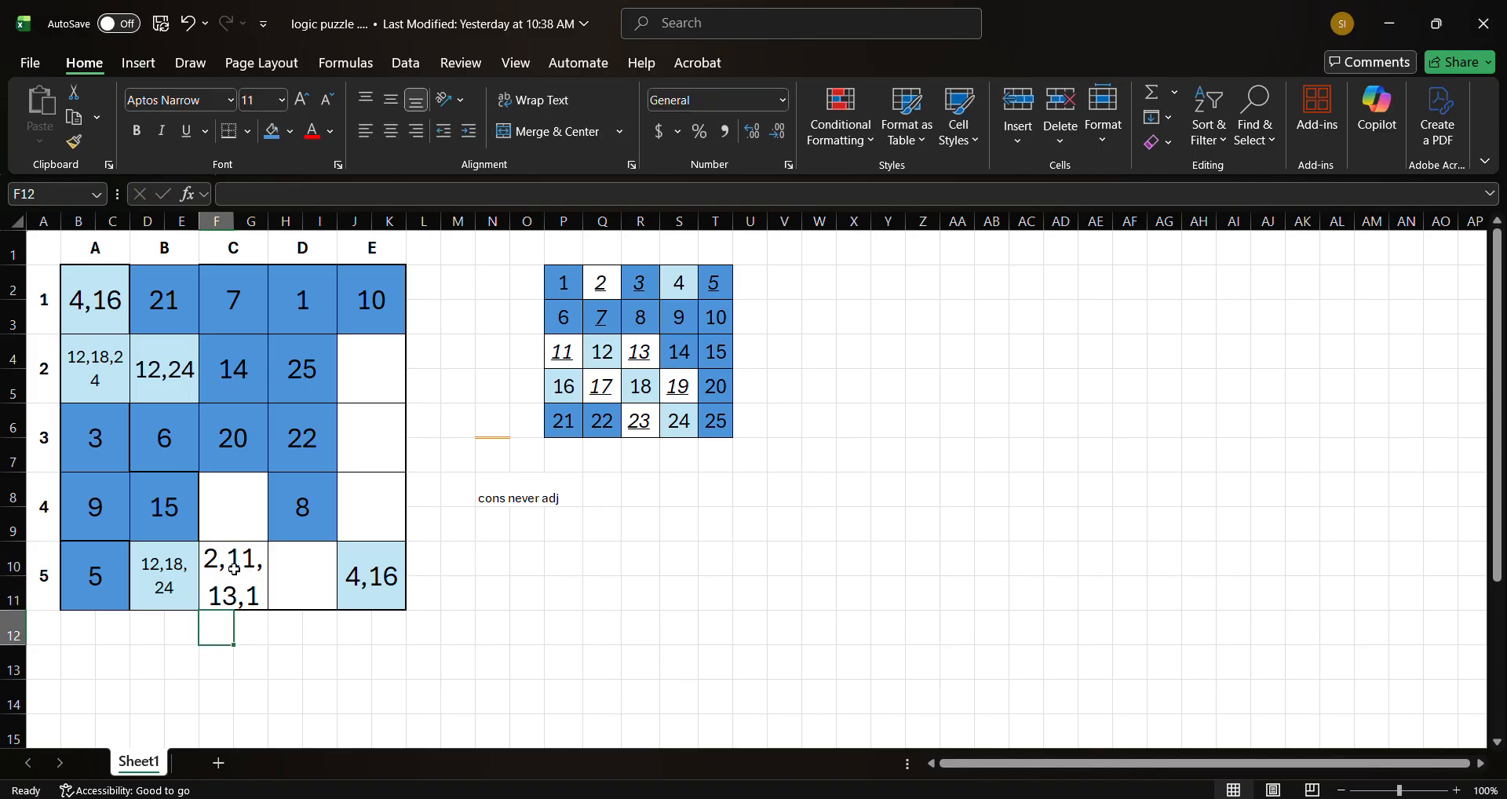
left_click(234, 569)
left_click(328, 102)
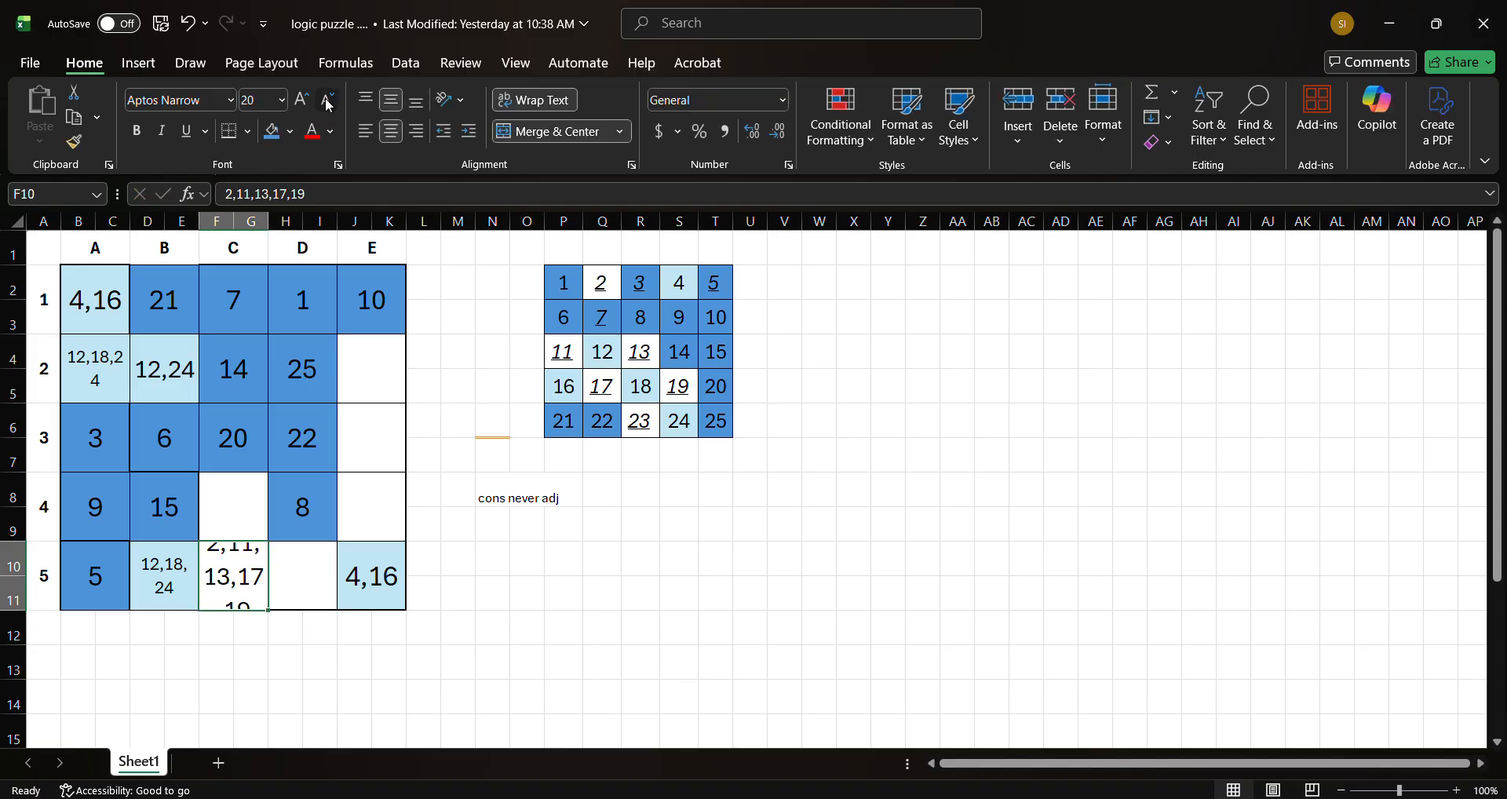
left_click(328, 102)
left_click(328, 102)
left_click(329, 102)
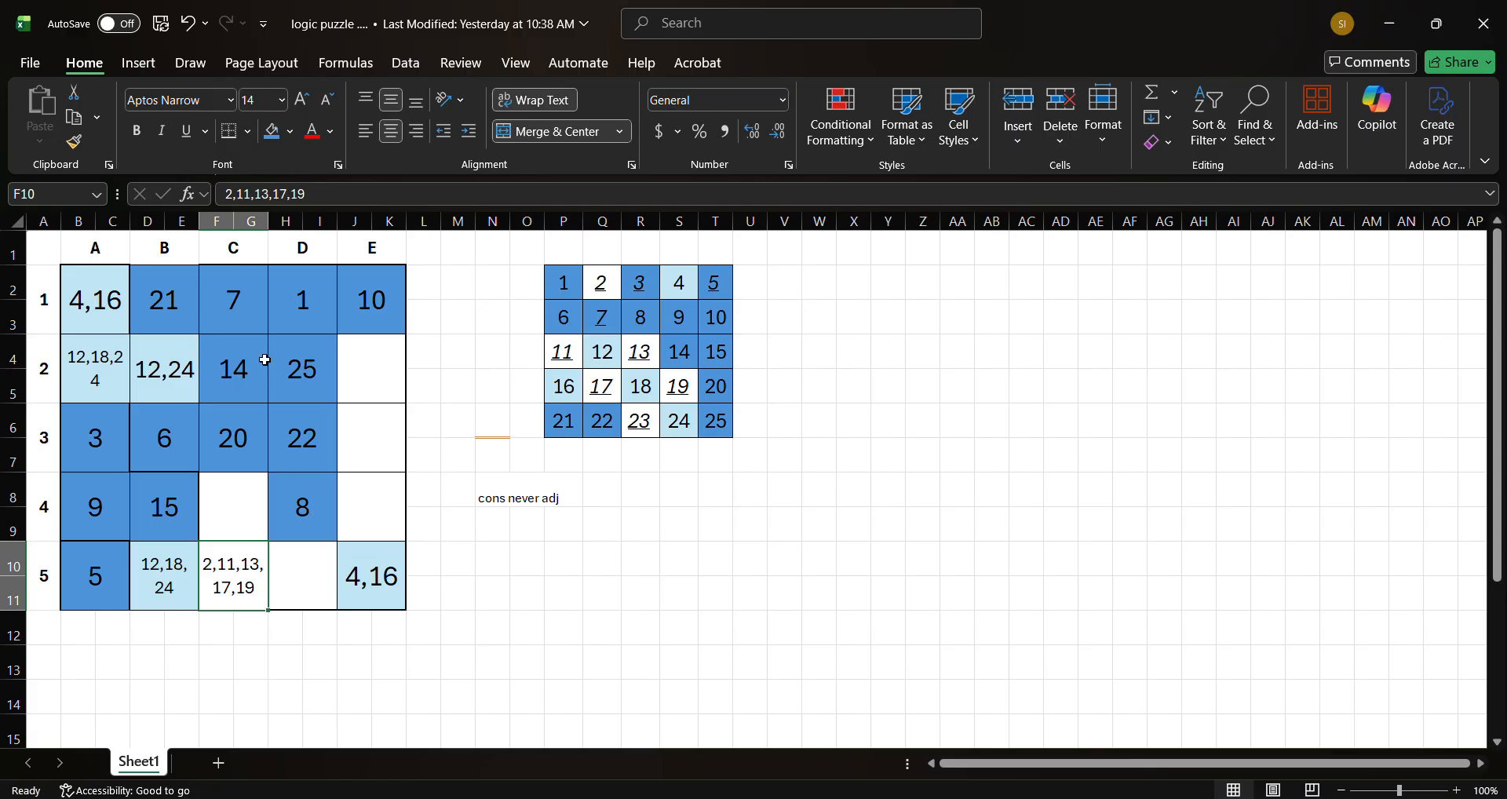
- Enter the candidates 13,17,19 in puzzle cell E2
left_click(369, 359)
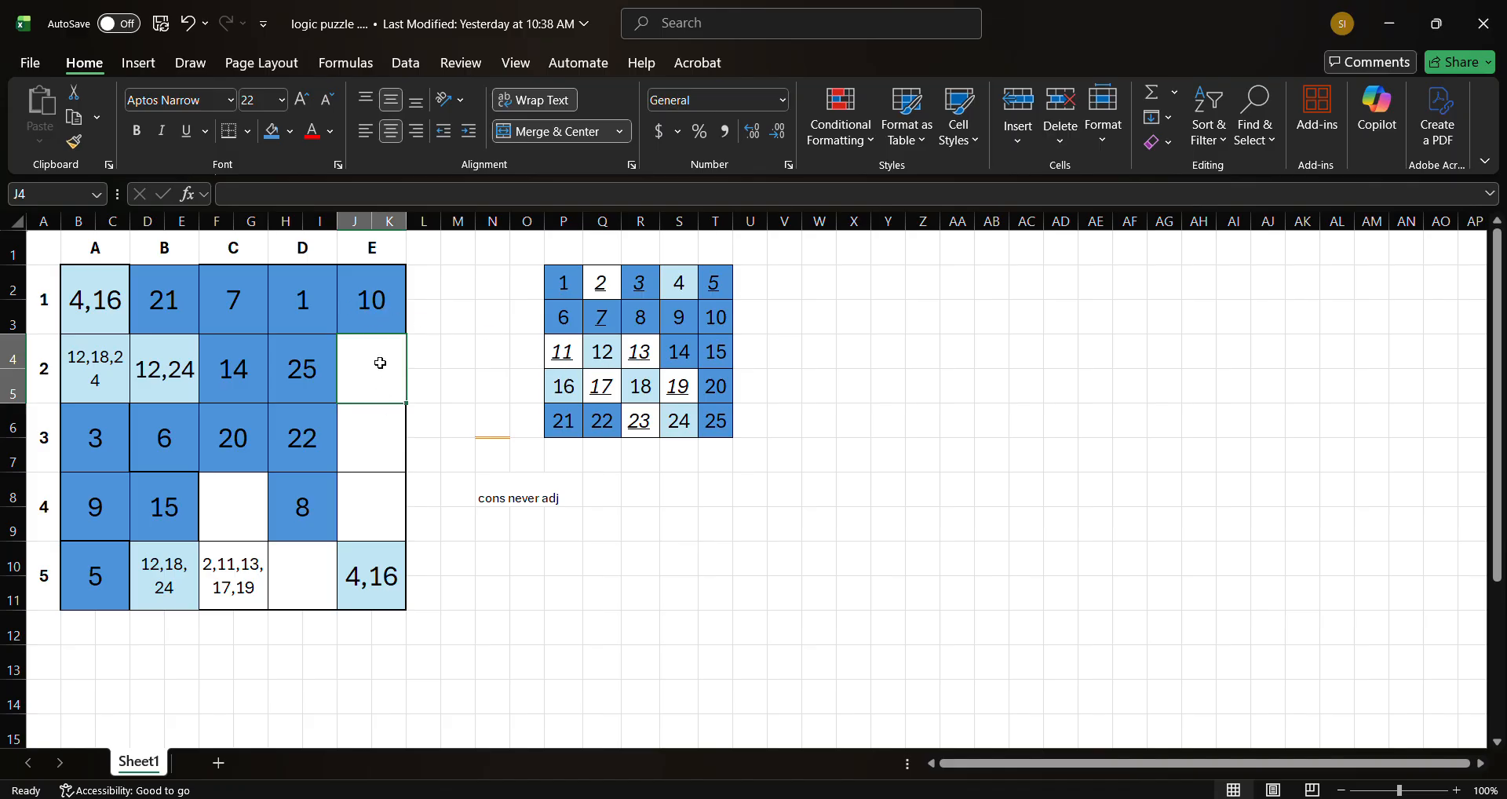
type("13")
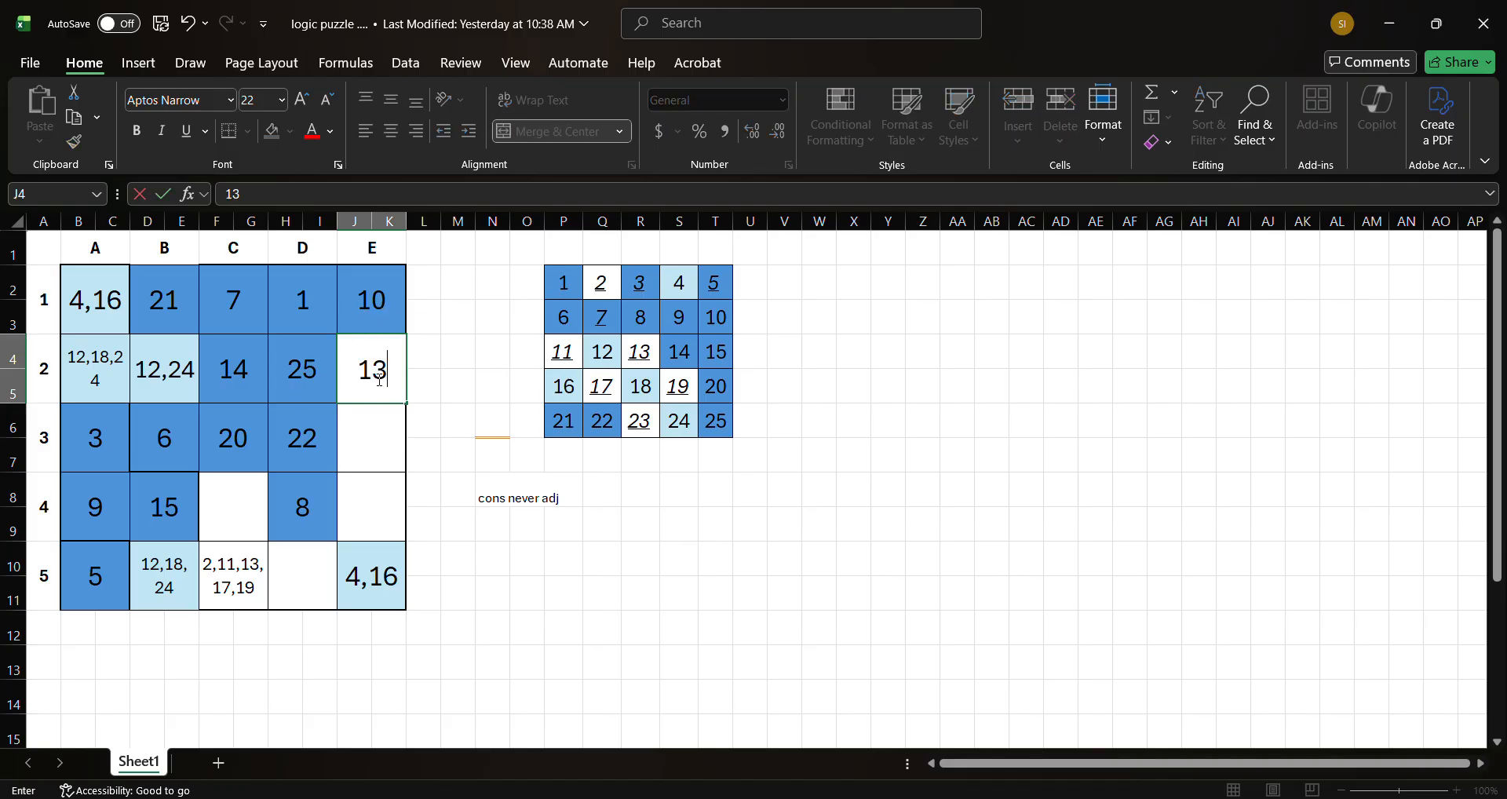
type(",")
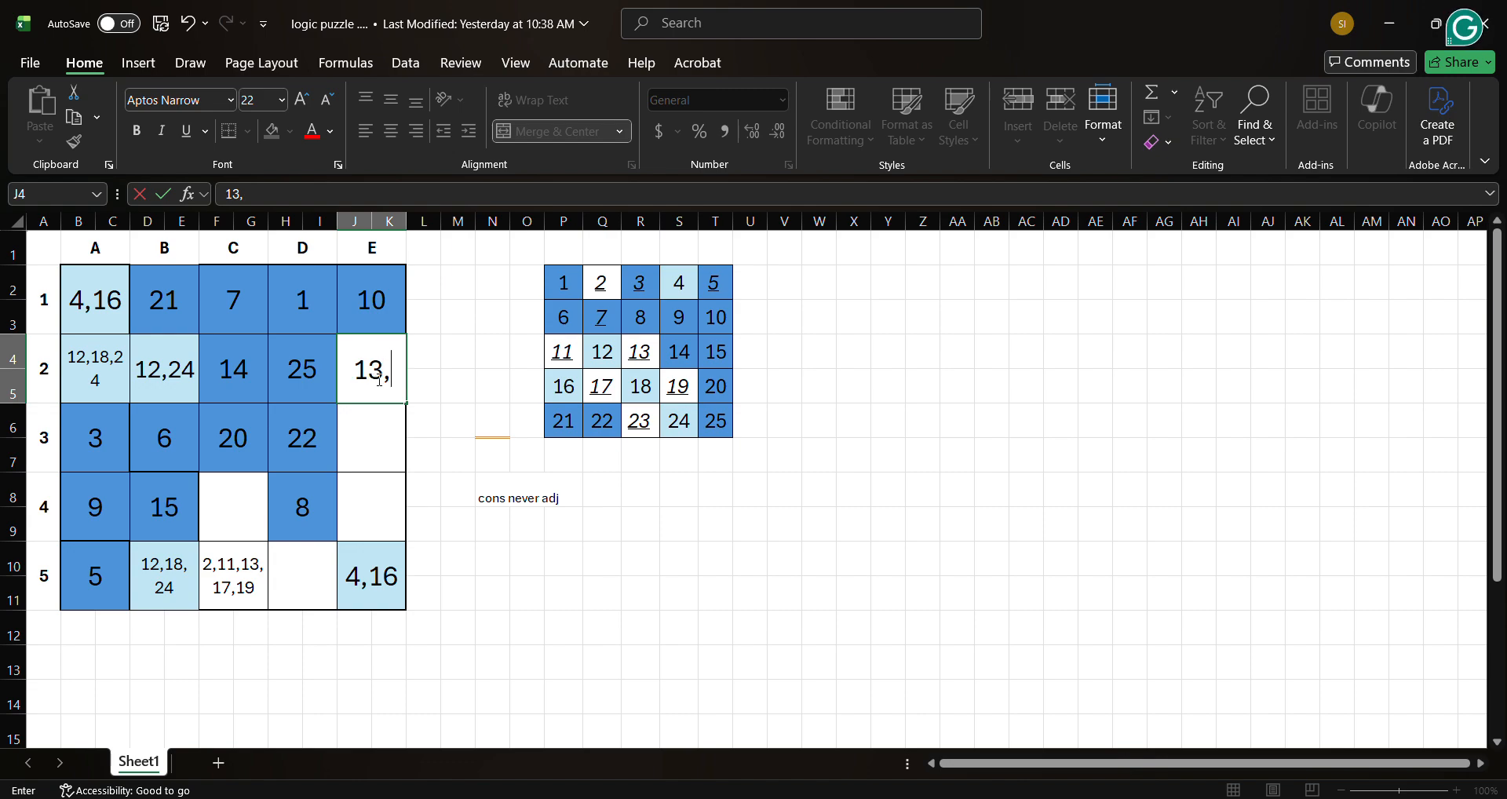
type("17,19")
key("Return")
- Try a space after the first comma in puzzle cell E2 to improve the line break, and remove it again
left_click(355, 385)
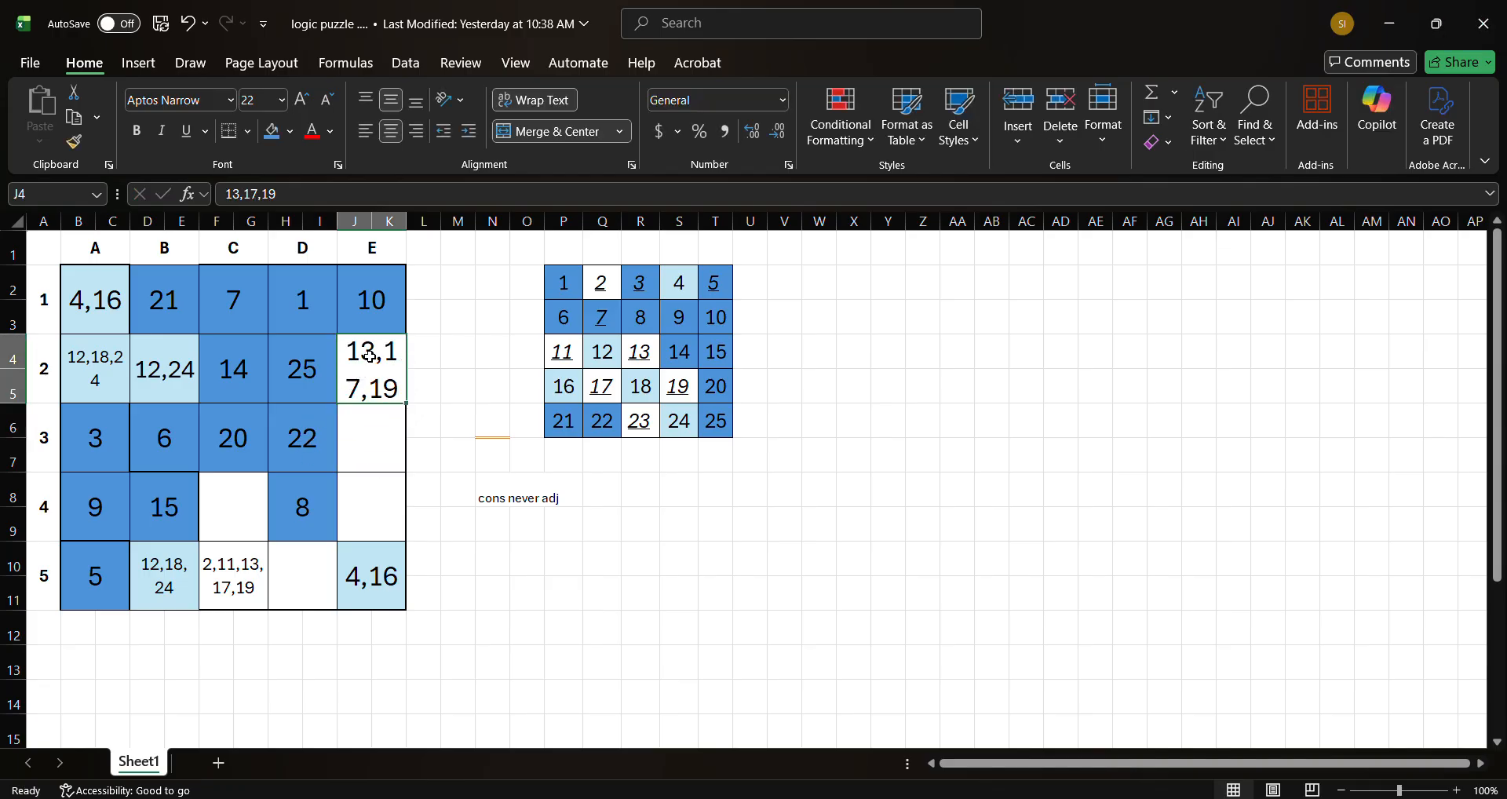
double_click(389, 352)
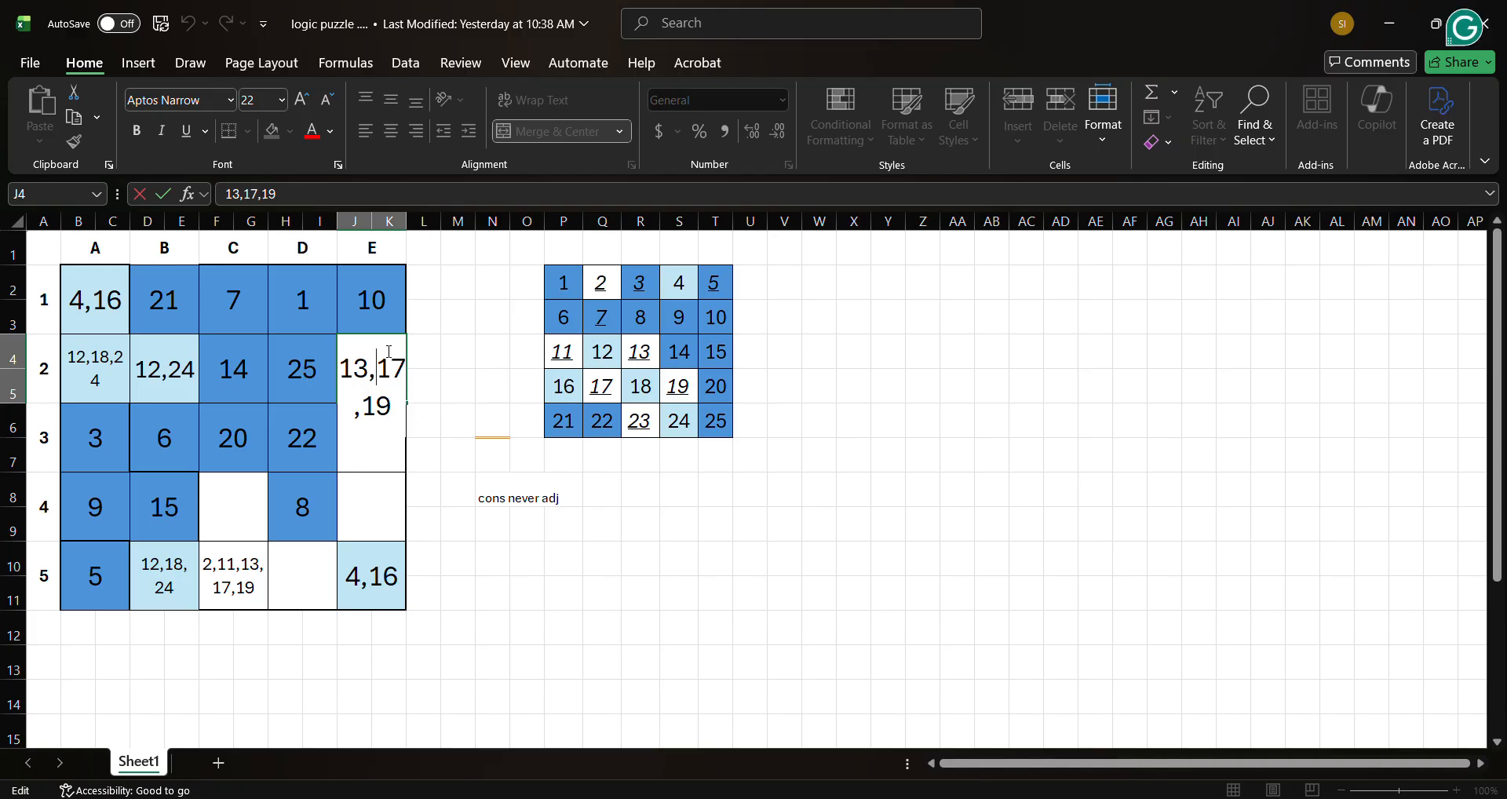
key("Return")
double_click(383, 354)
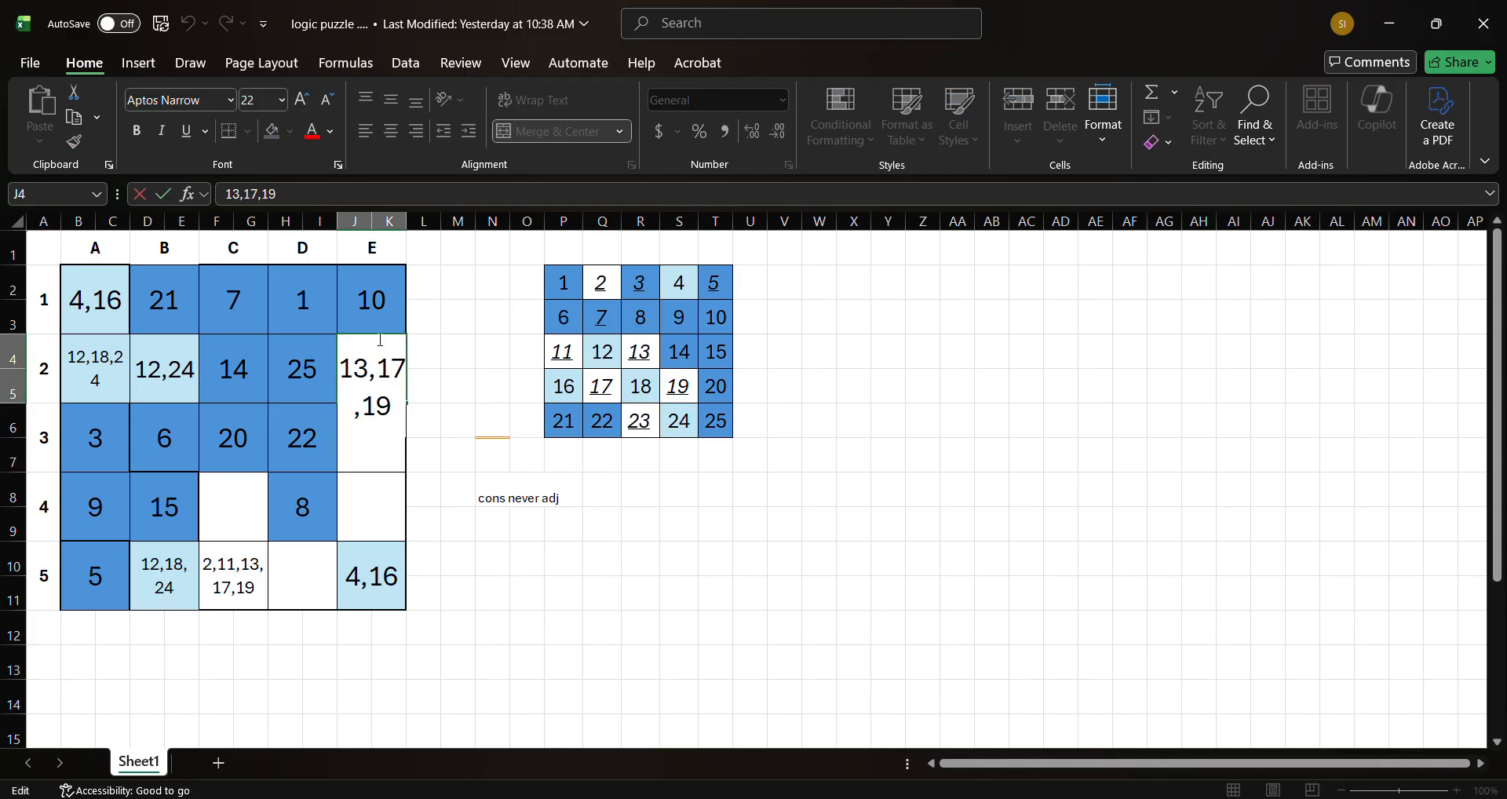
key("Return")
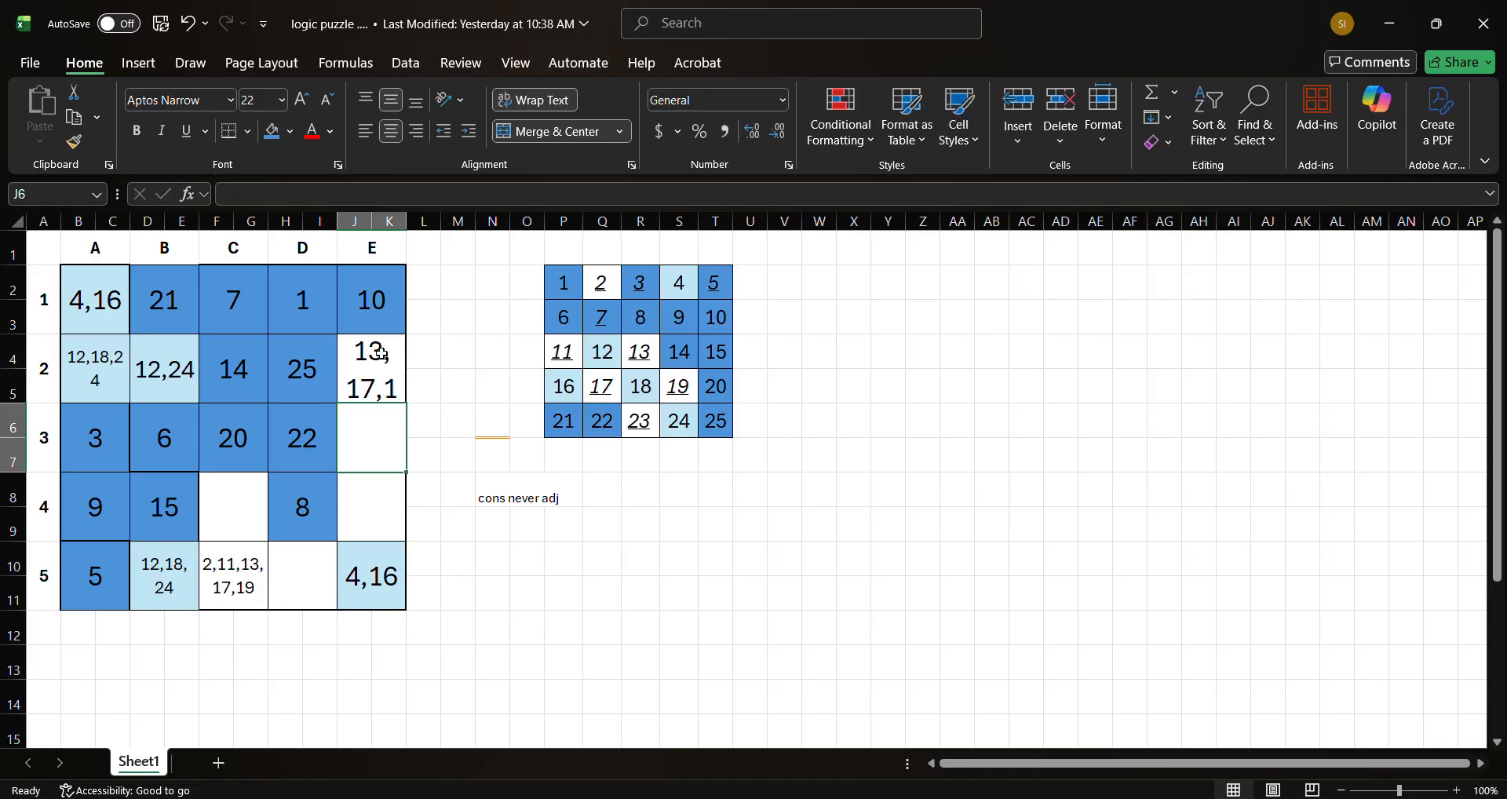
double_click(386, 365)
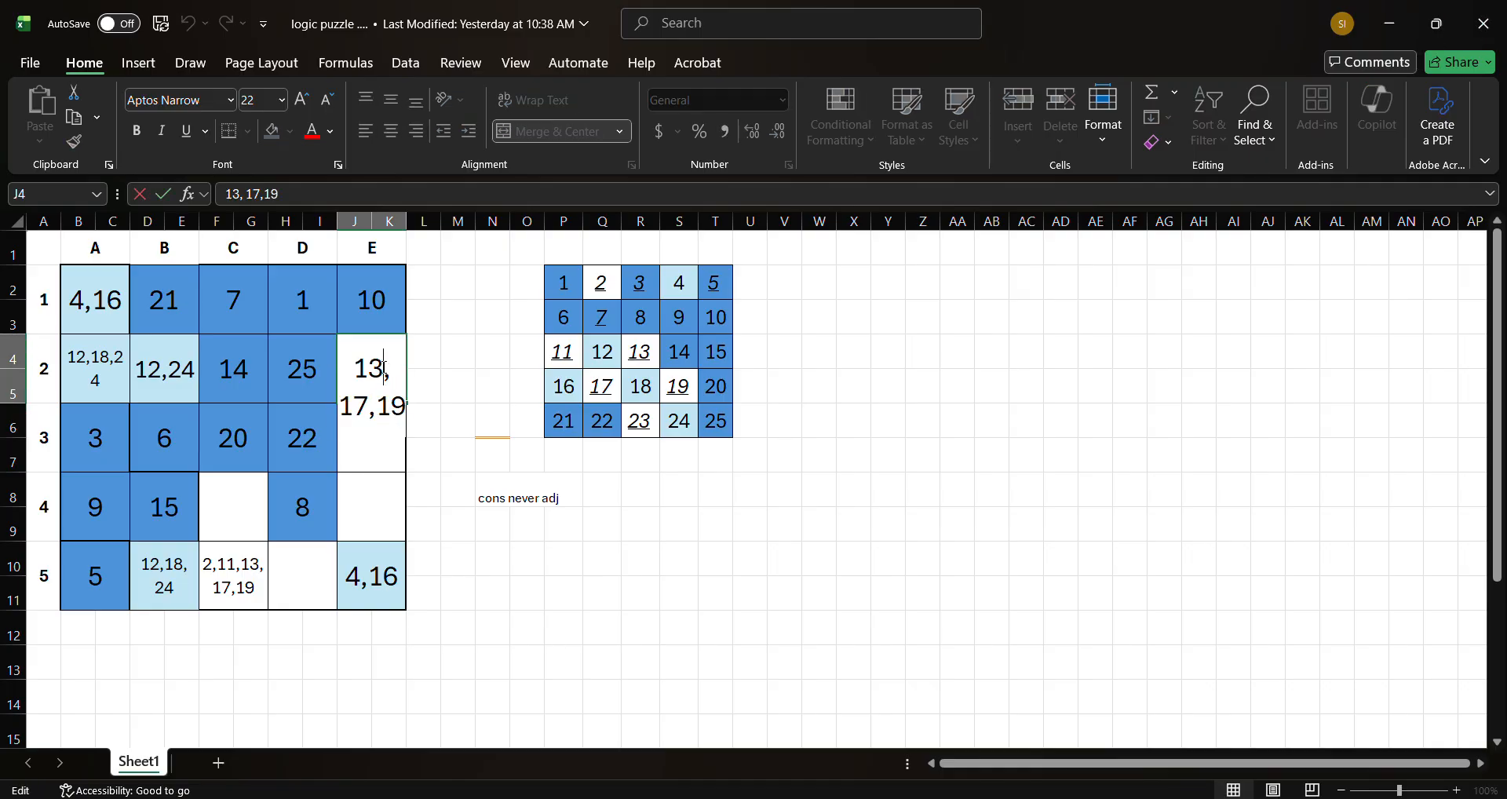
key("Delete")
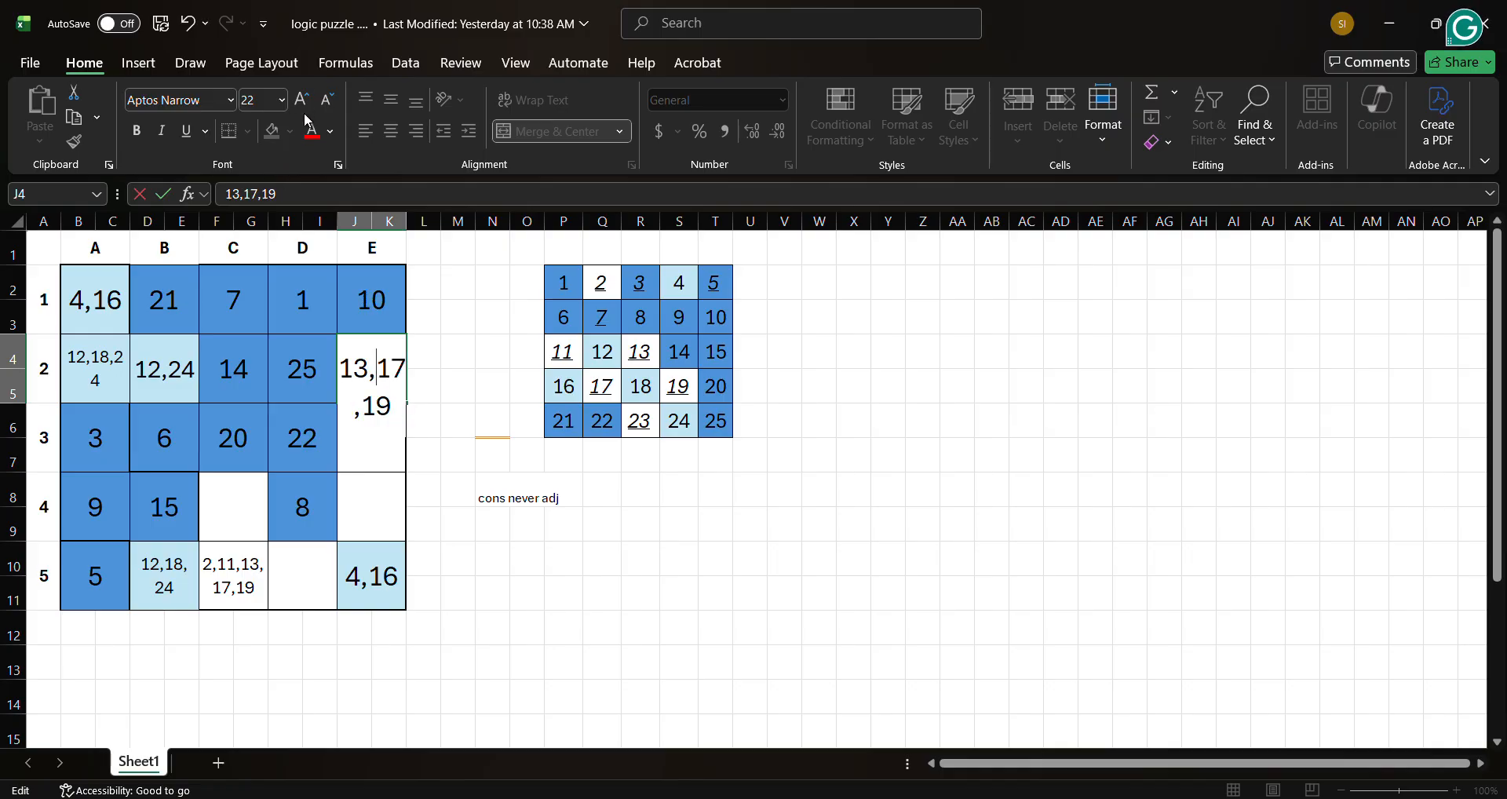
- Reduce the font size of the candidates in puzzle cell E2 to 18
left_click(328, 100)
left_click(457, 386)
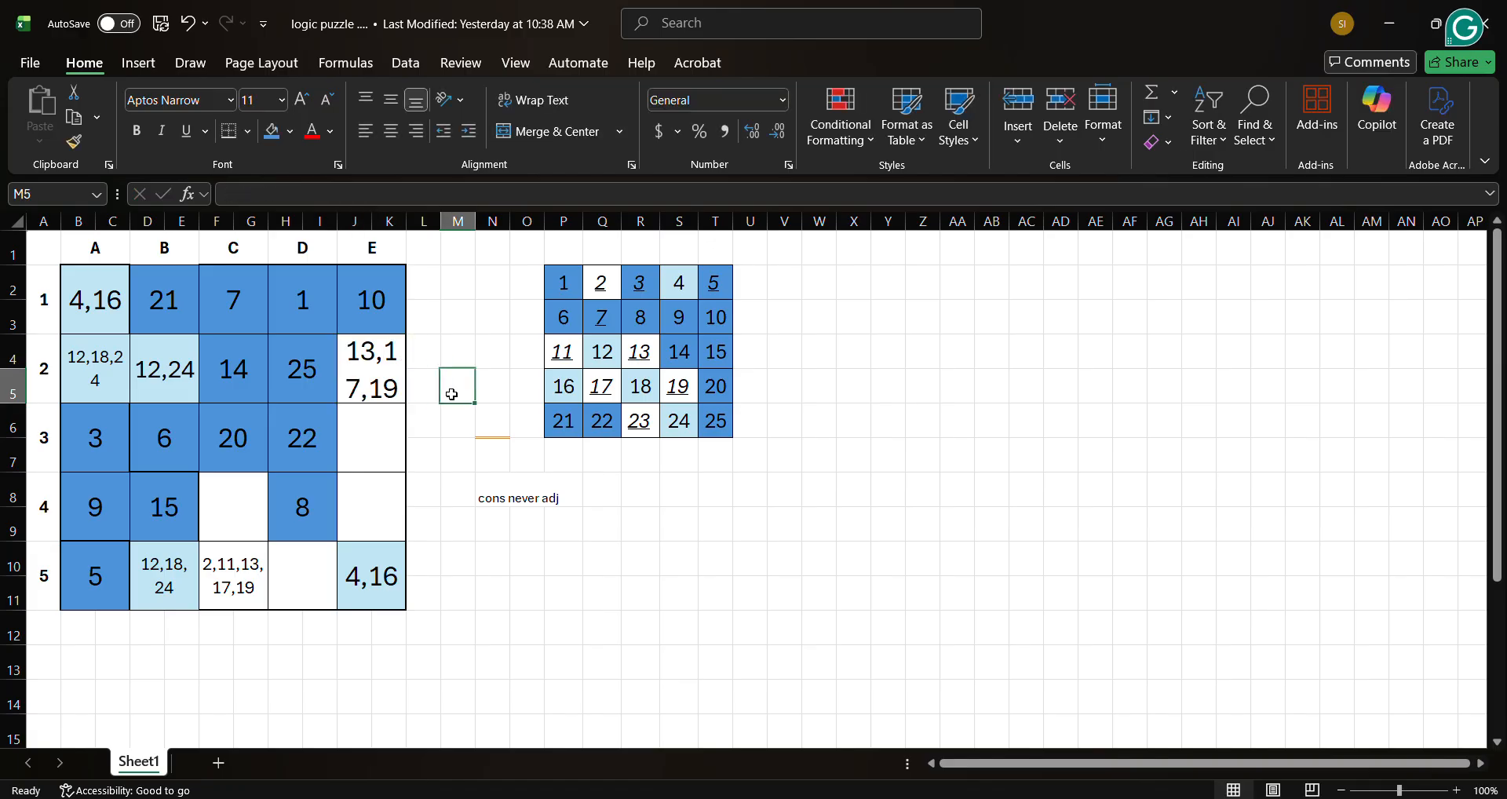
left_click(373, 355)
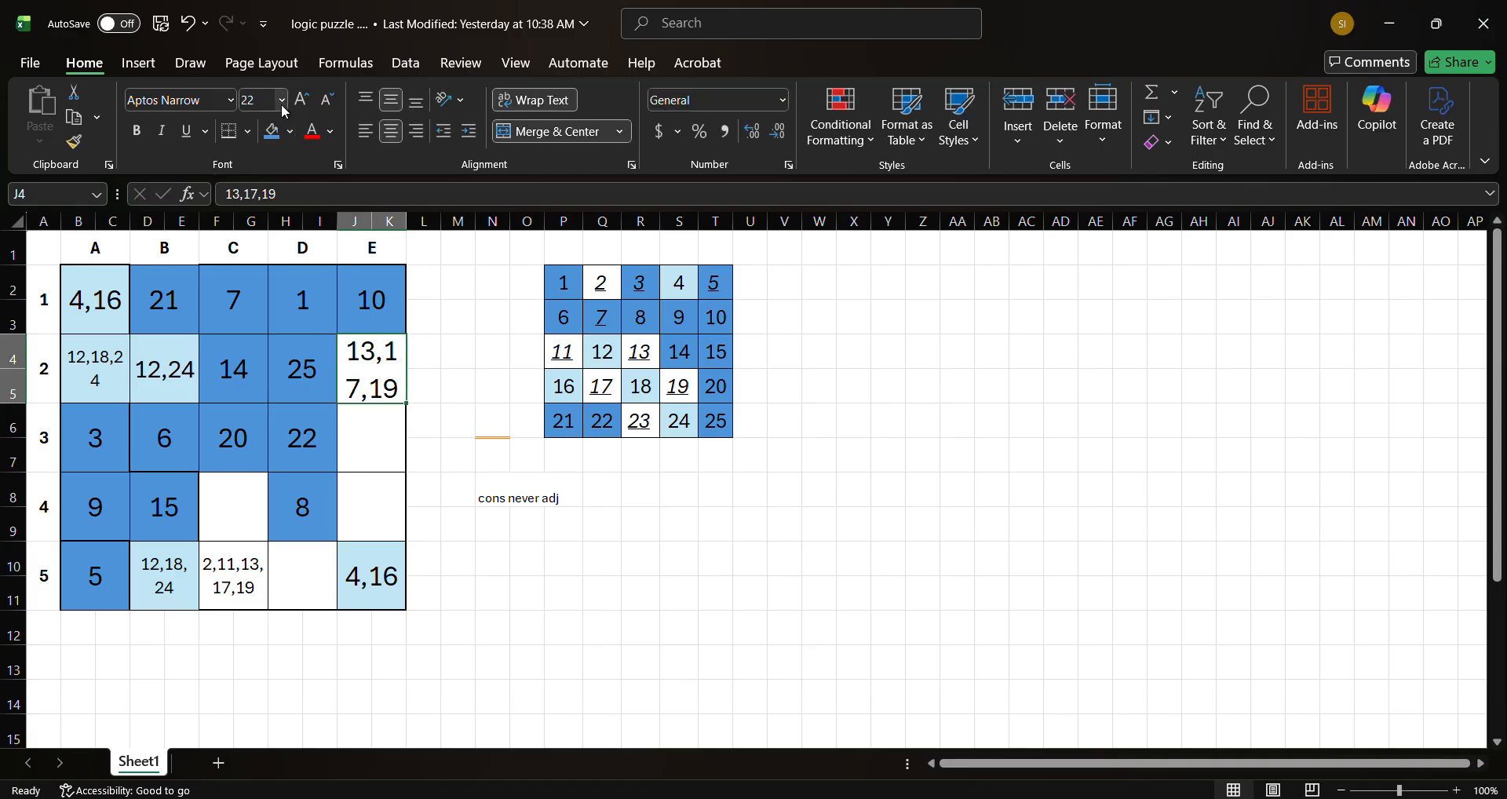
left_click(328, 100)
left_click(328, 99)
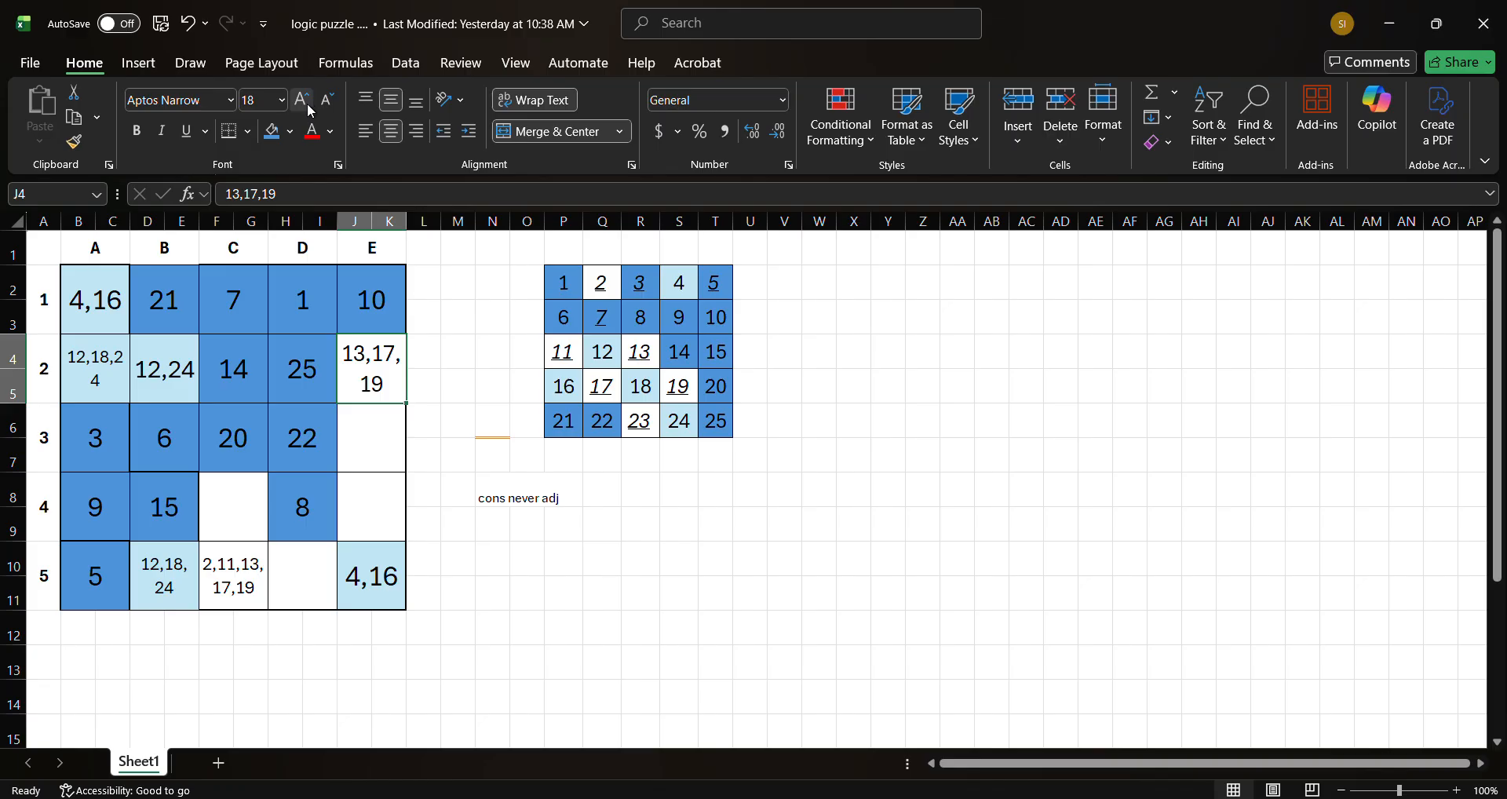
- Enter the candidates 2,11,13,17,19 in puzzle cell E3
left_click(377, 451)
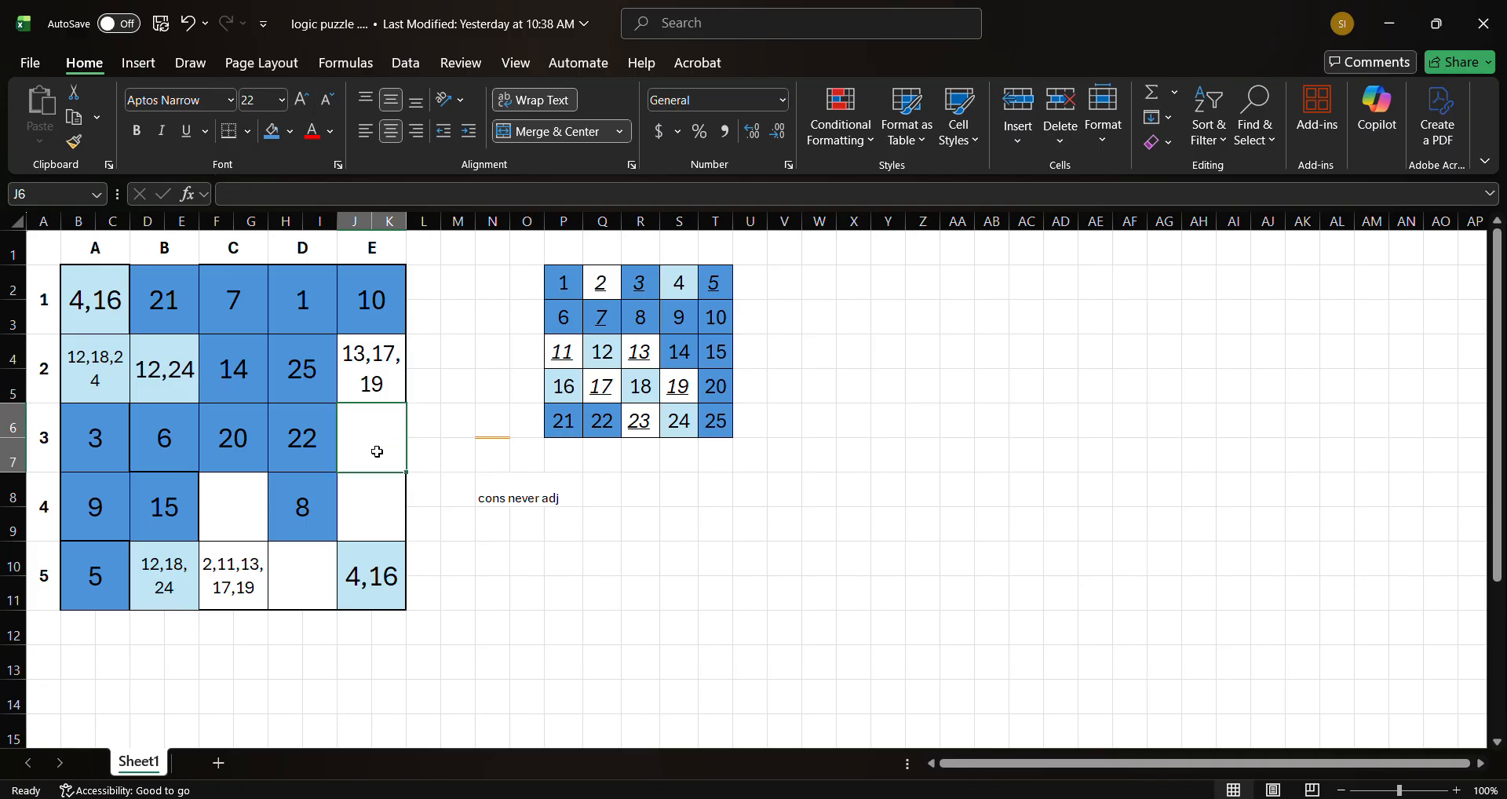
type("2,")
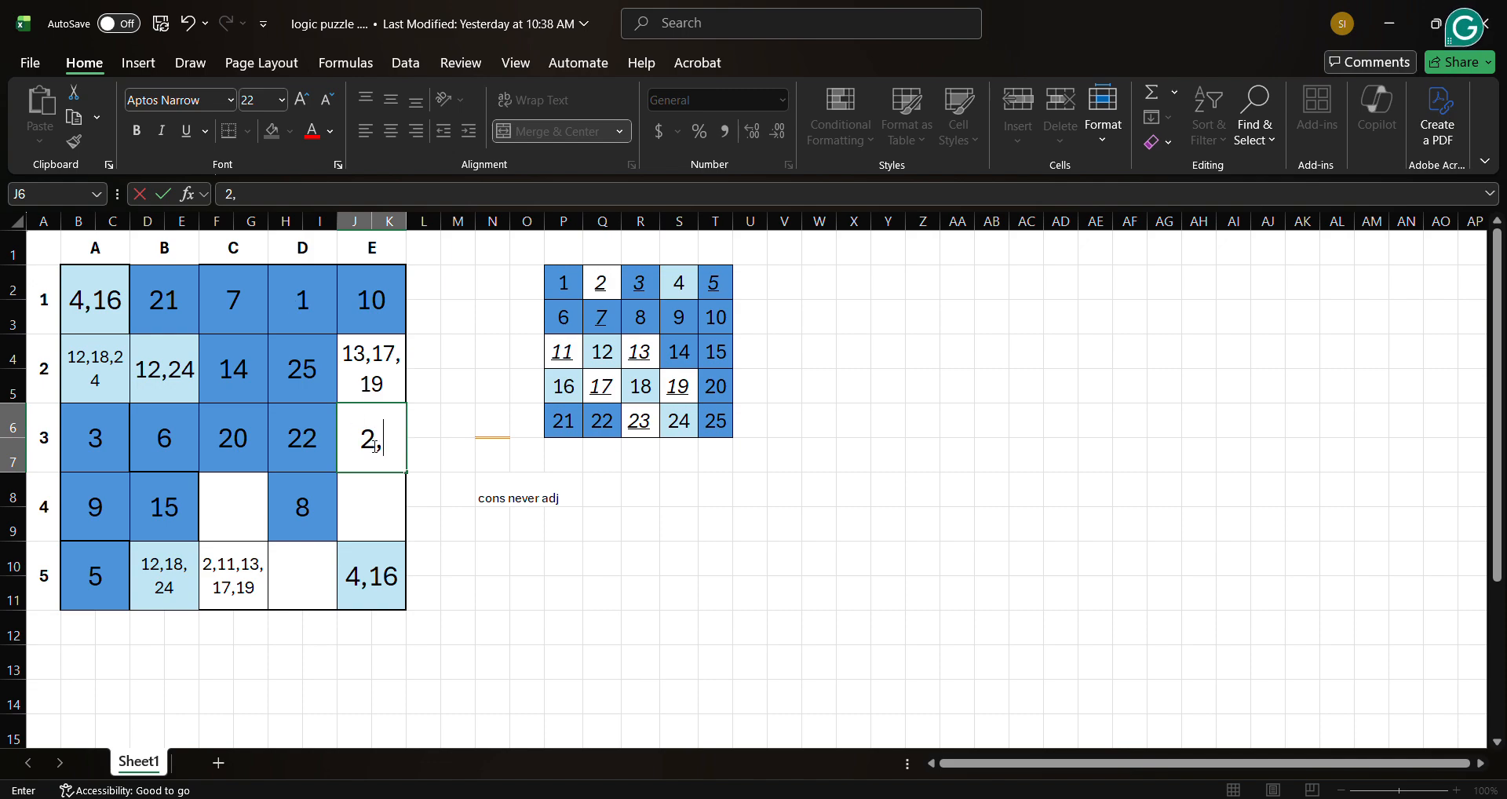
type("11,")
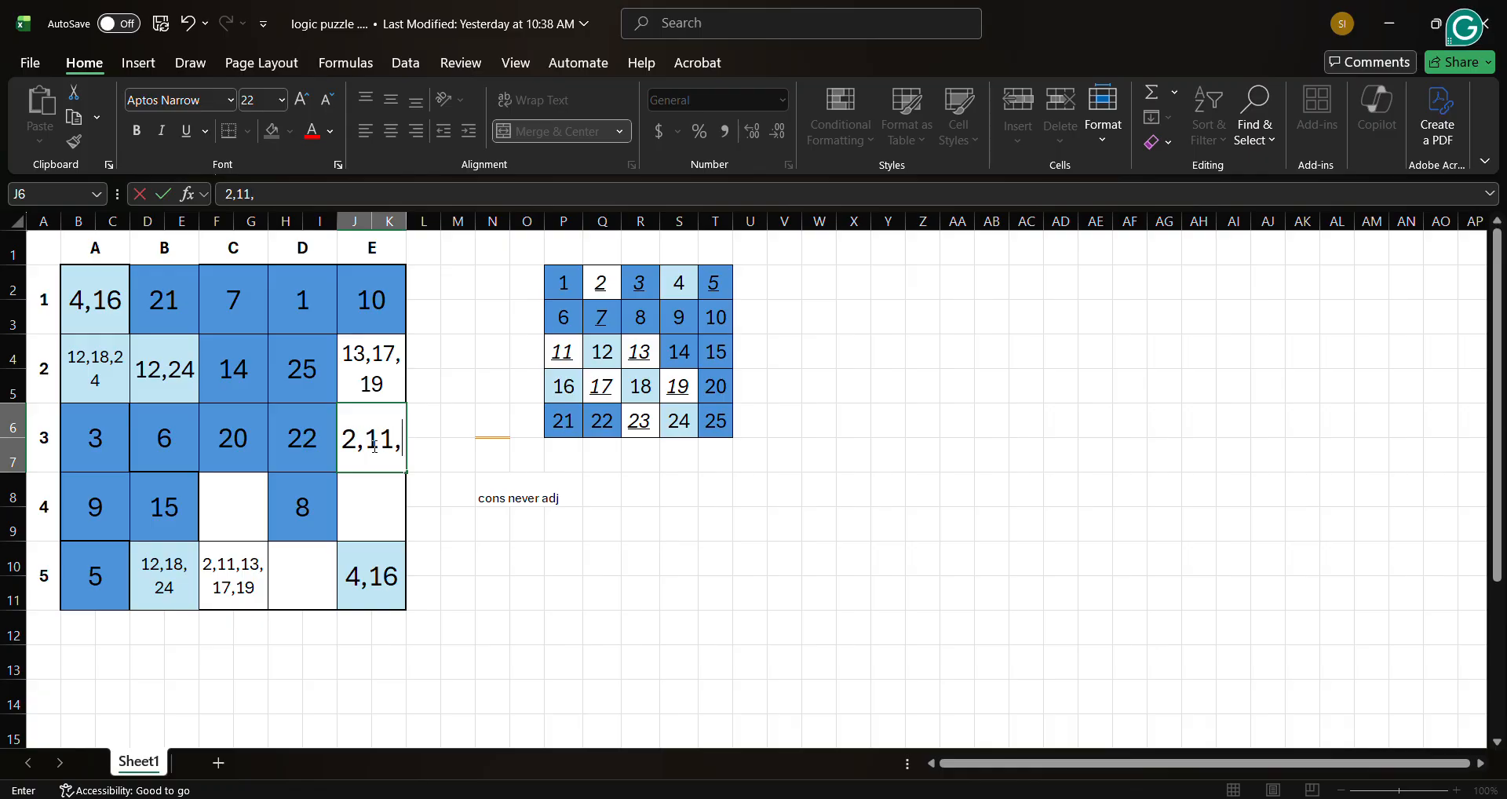
type("13,")
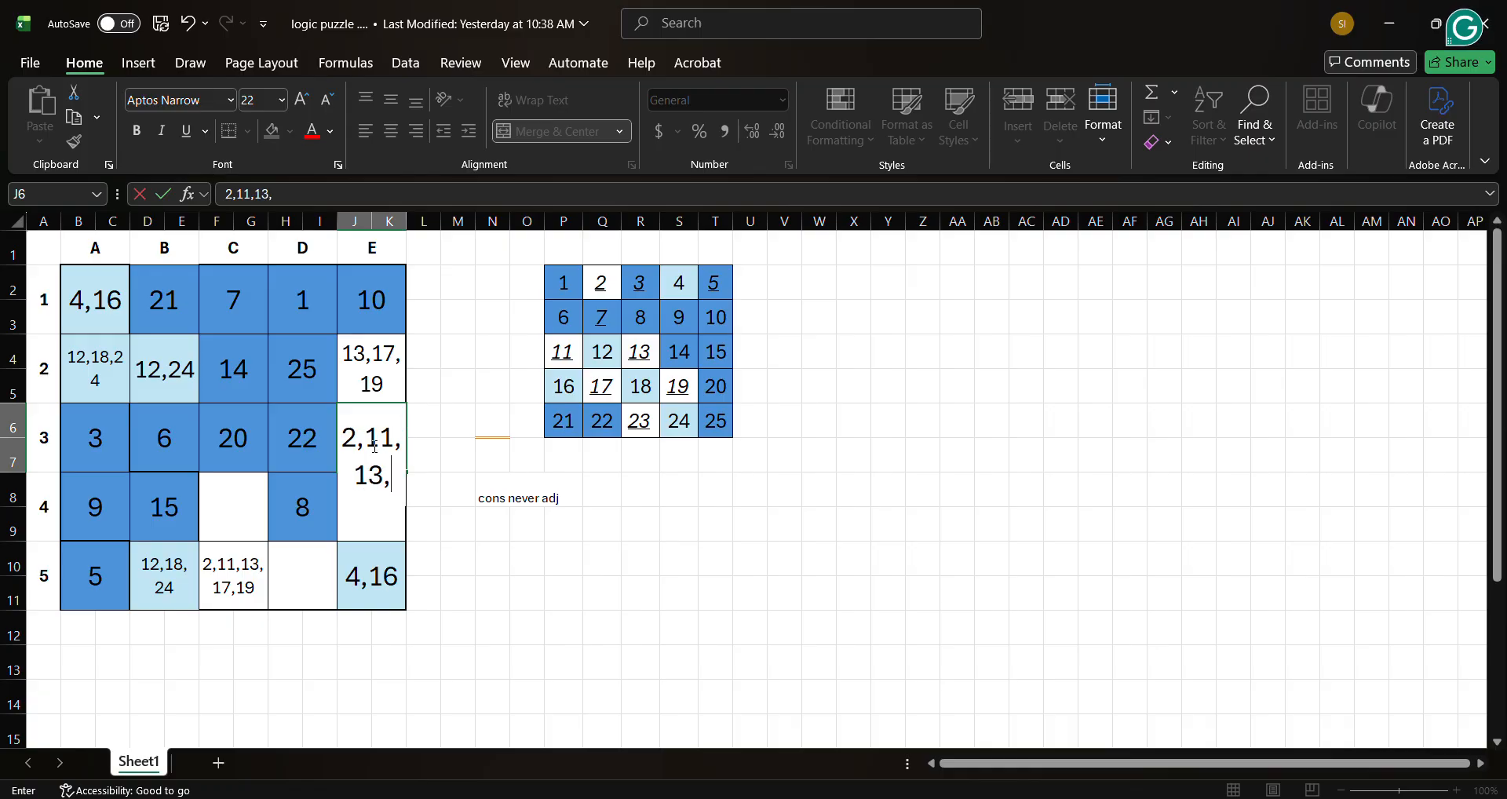
type("17")
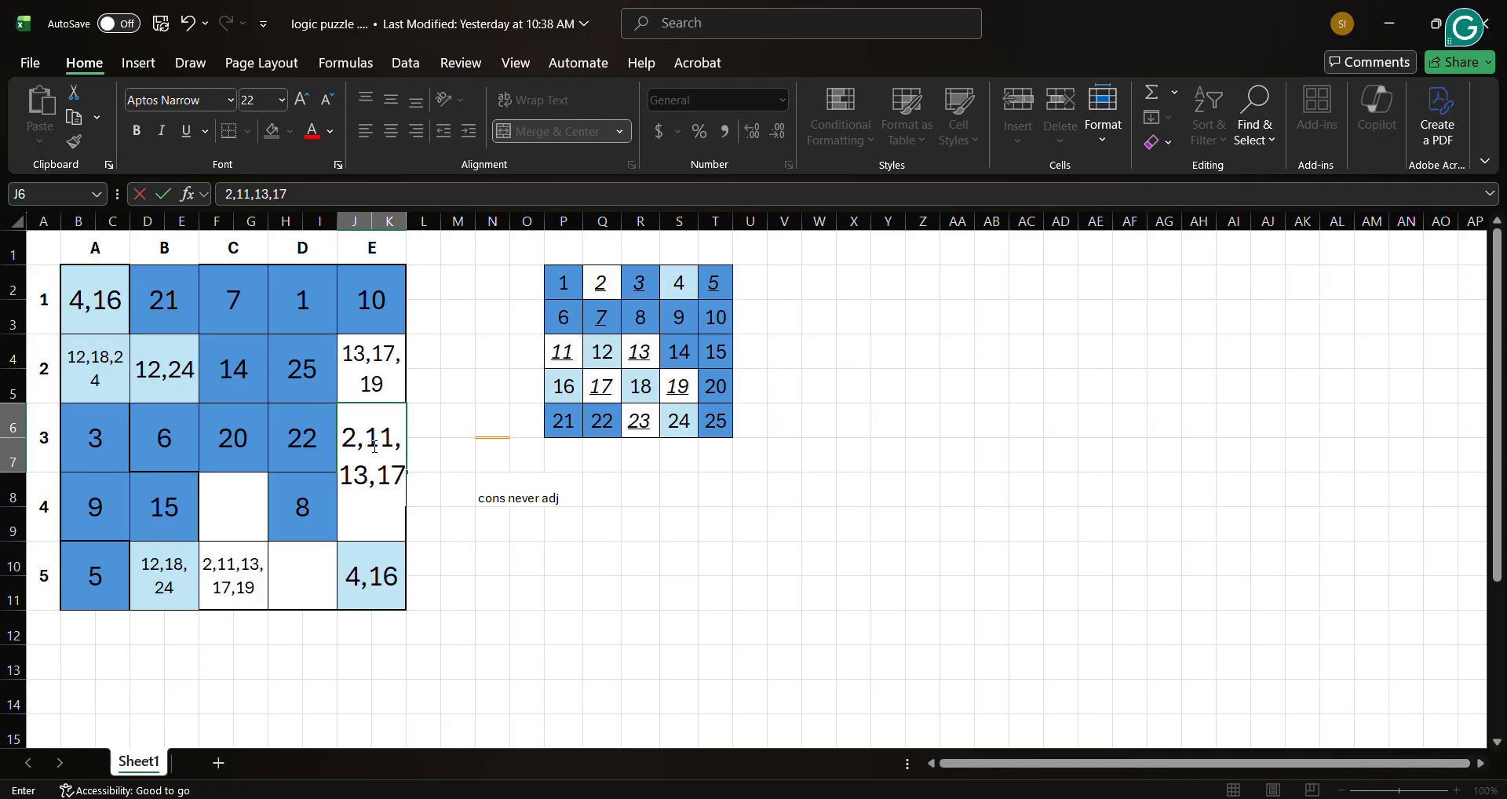
type(",19")
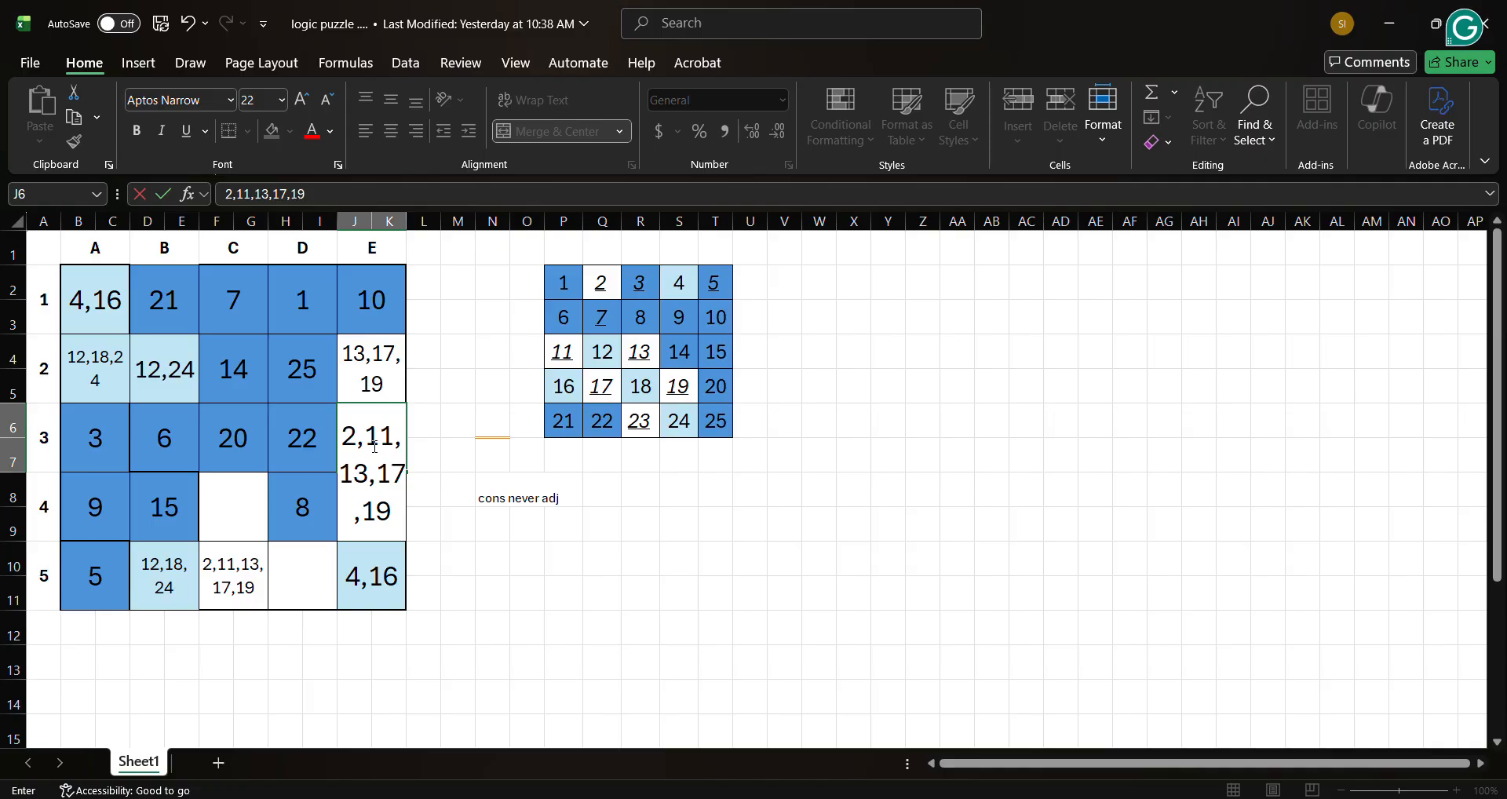
key("Return")
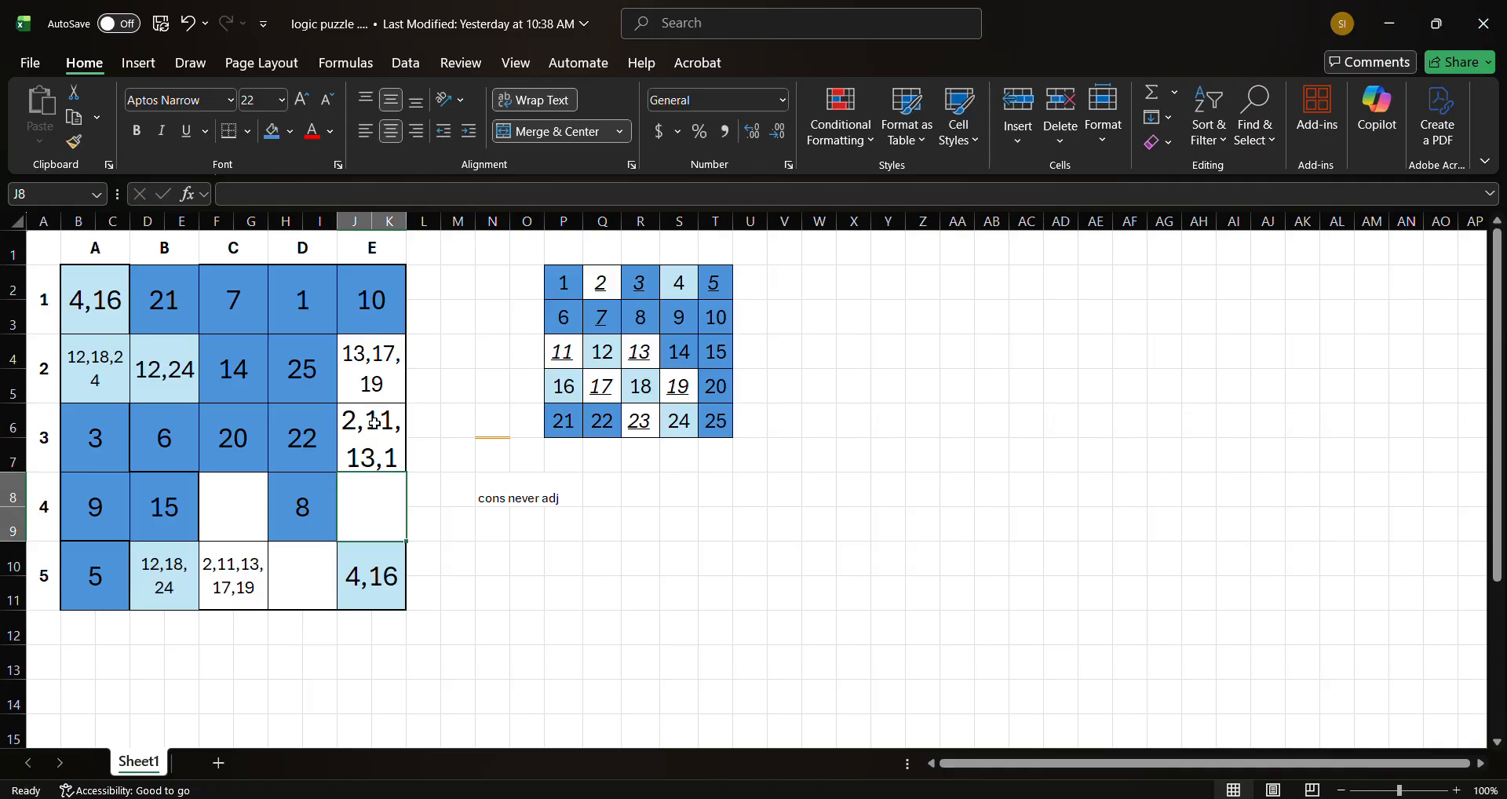
- Reduce the font size of the candidates in puzzle cell E3 to 14
left_click(369, 437)
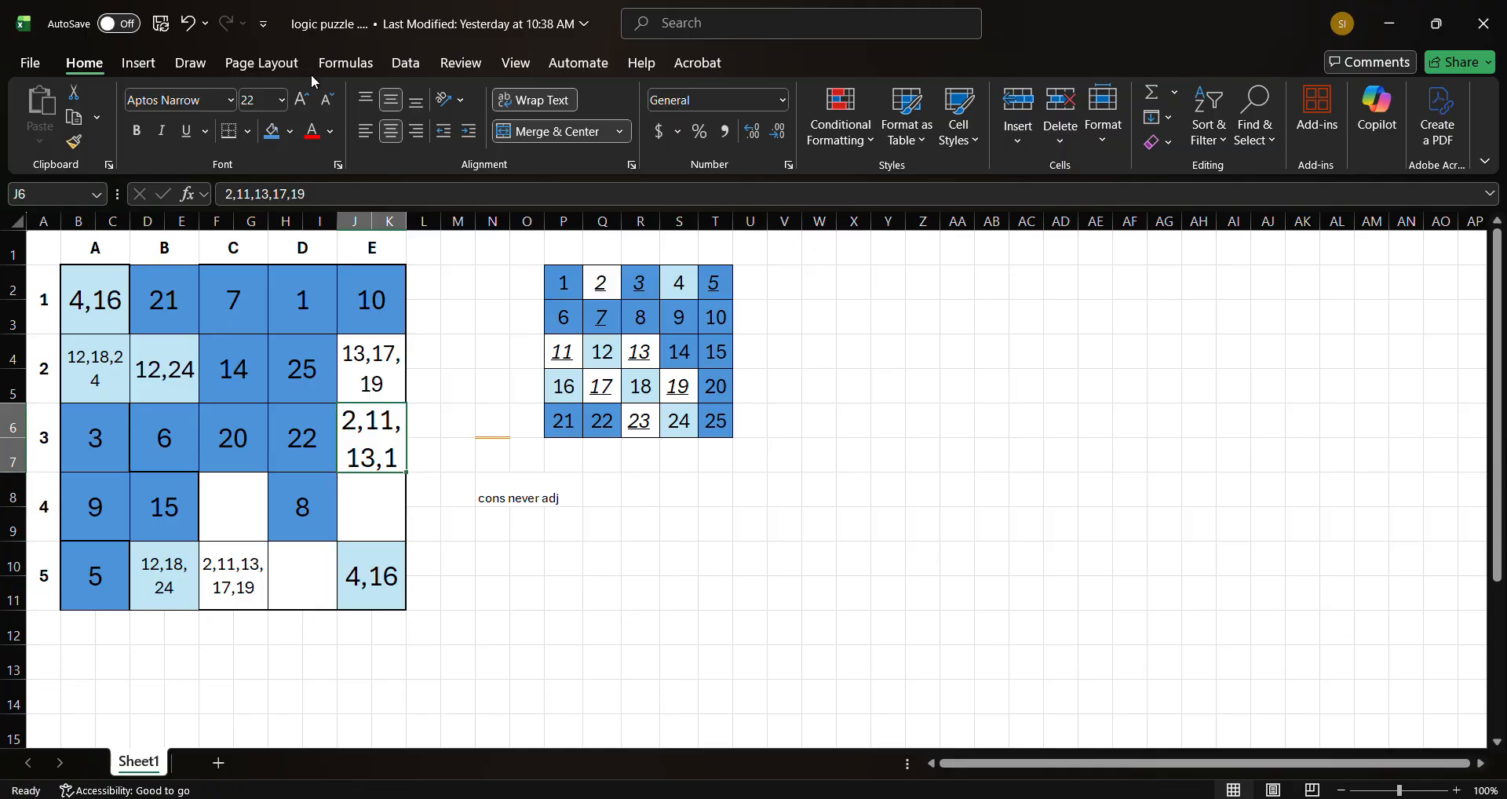
left_click(328, 108)
left_click(328, 108)
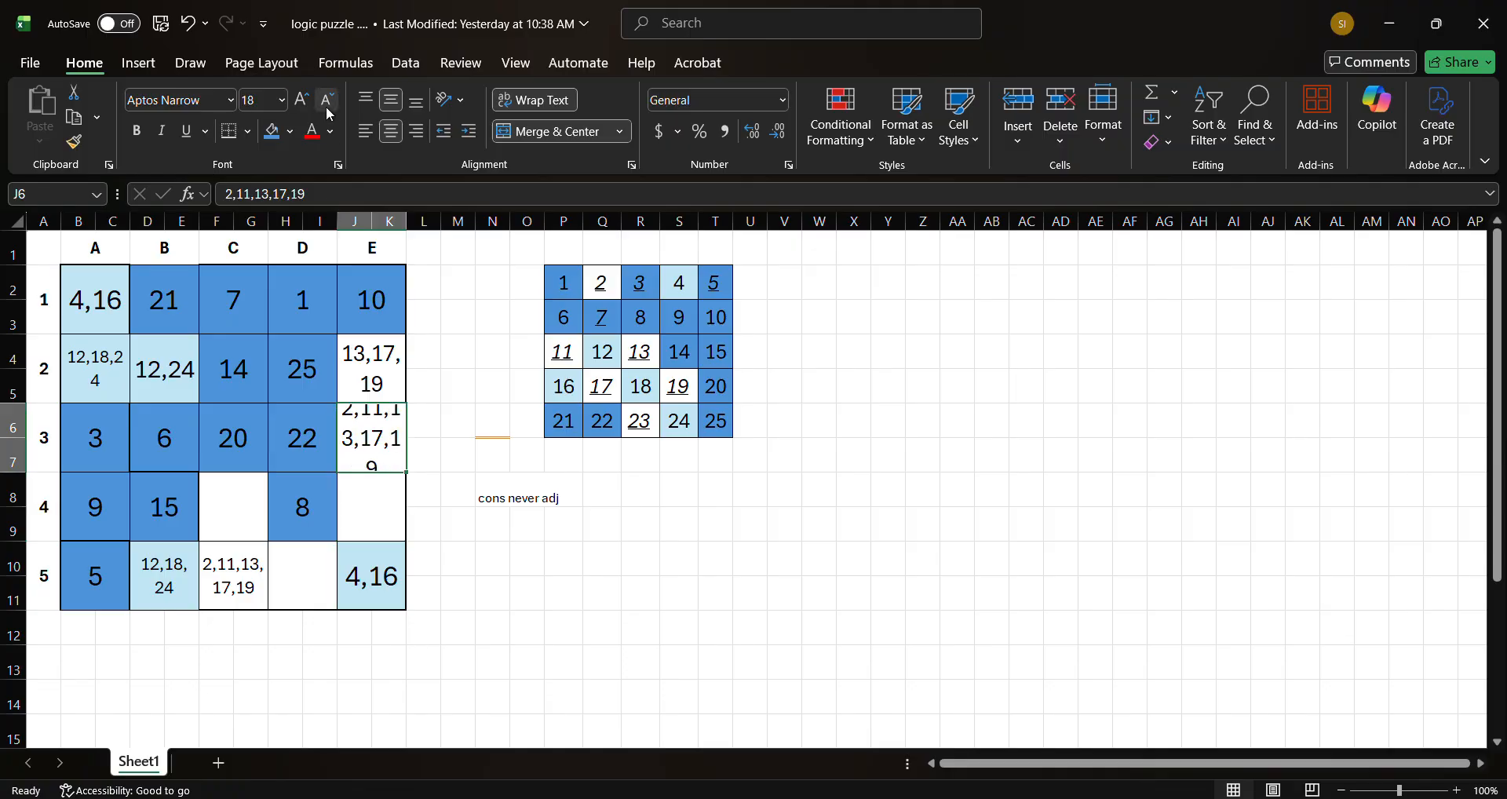
left_click(328, 109)
left_click(328, 108)
left_click_drag(398, 430, 376, 471)
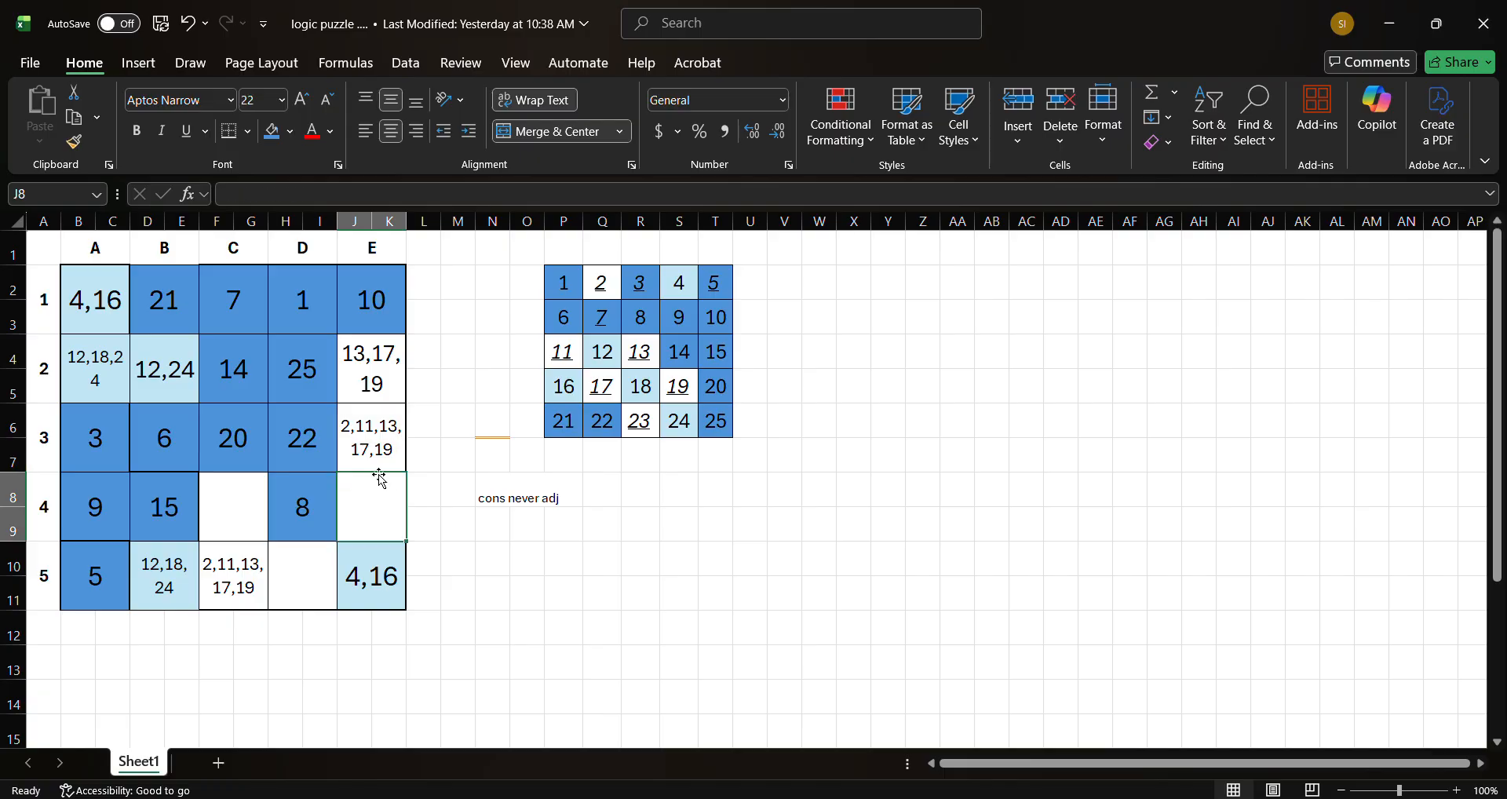
left_click_drag(370, 380, 241, 469)
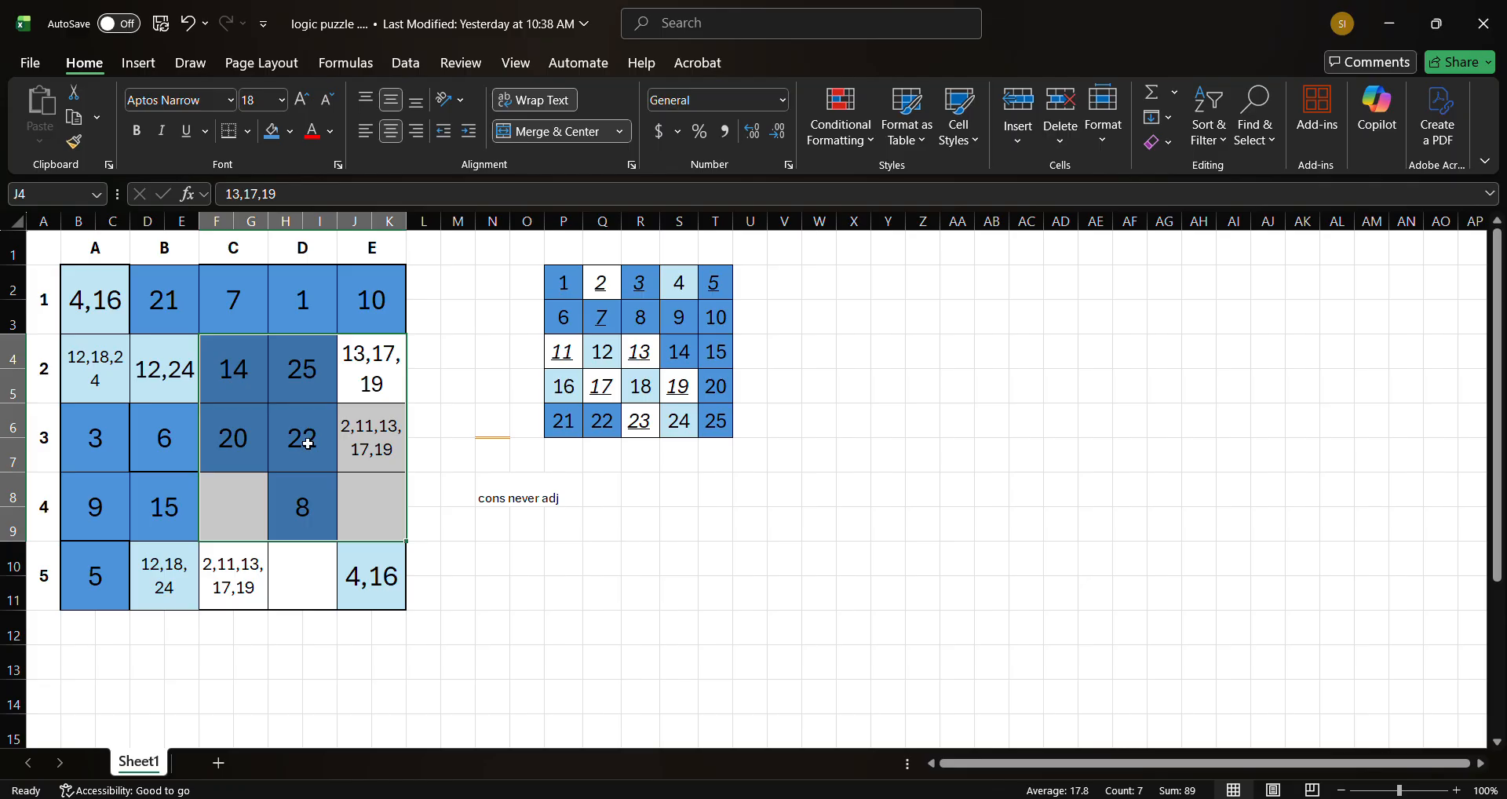
left_click(223, 574)
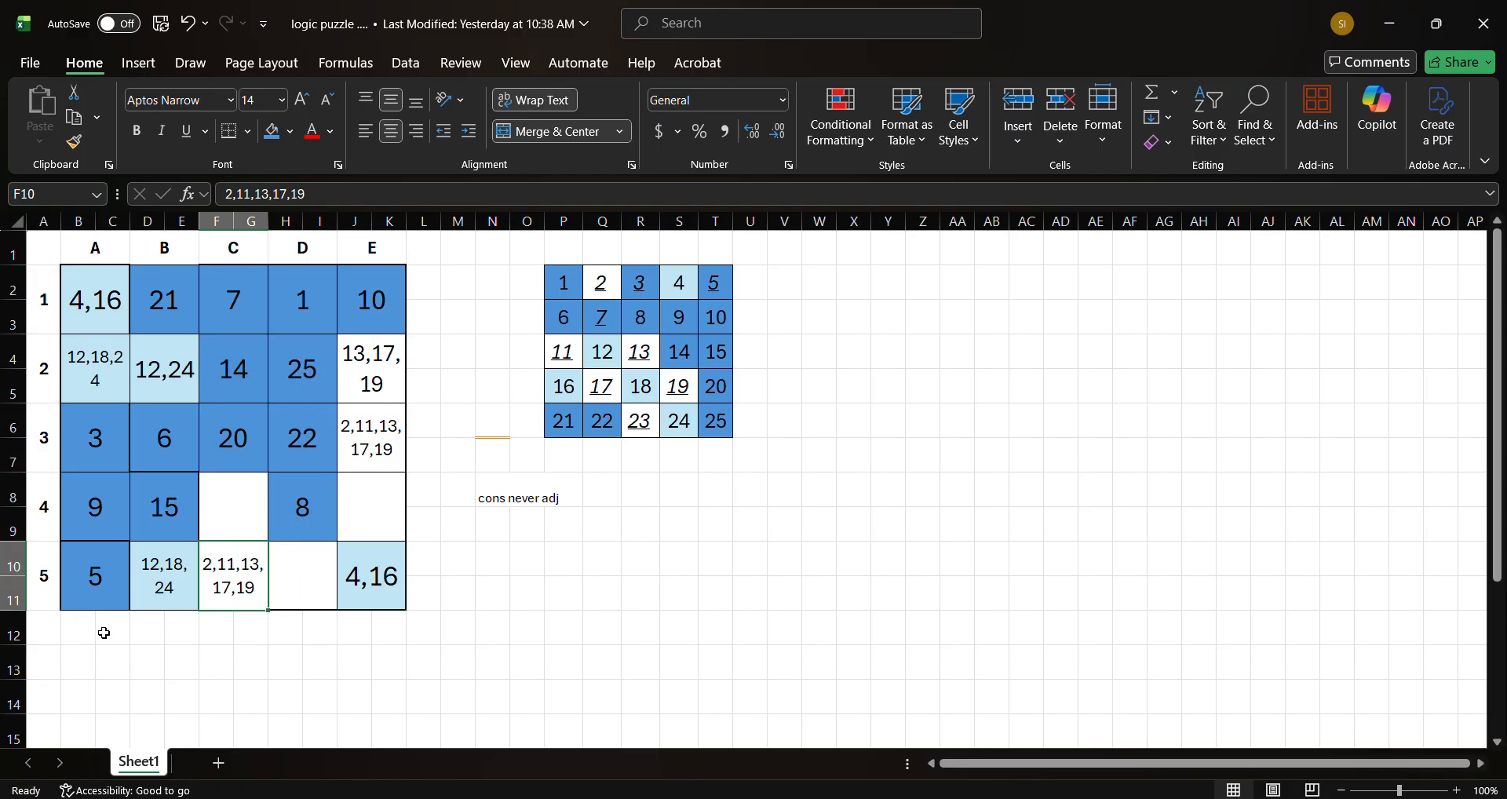
- Enter 23 in puzzle cell D5 and fill that cell and 23 in the number list with the solved dark blue
left_click(303, 565)
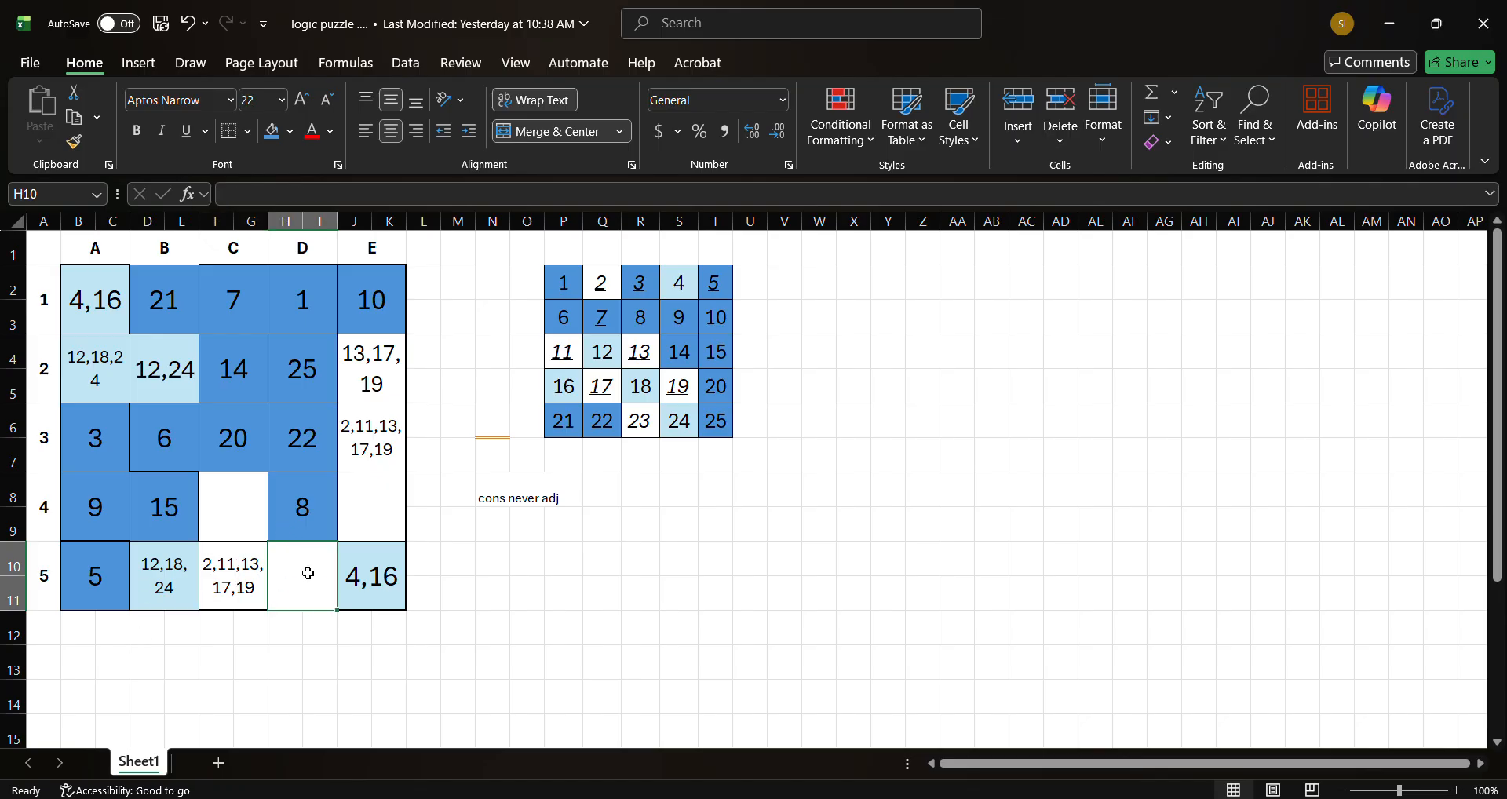
type("23")
key("ctrl+Return")
left_click(644, 416, "ctrl")
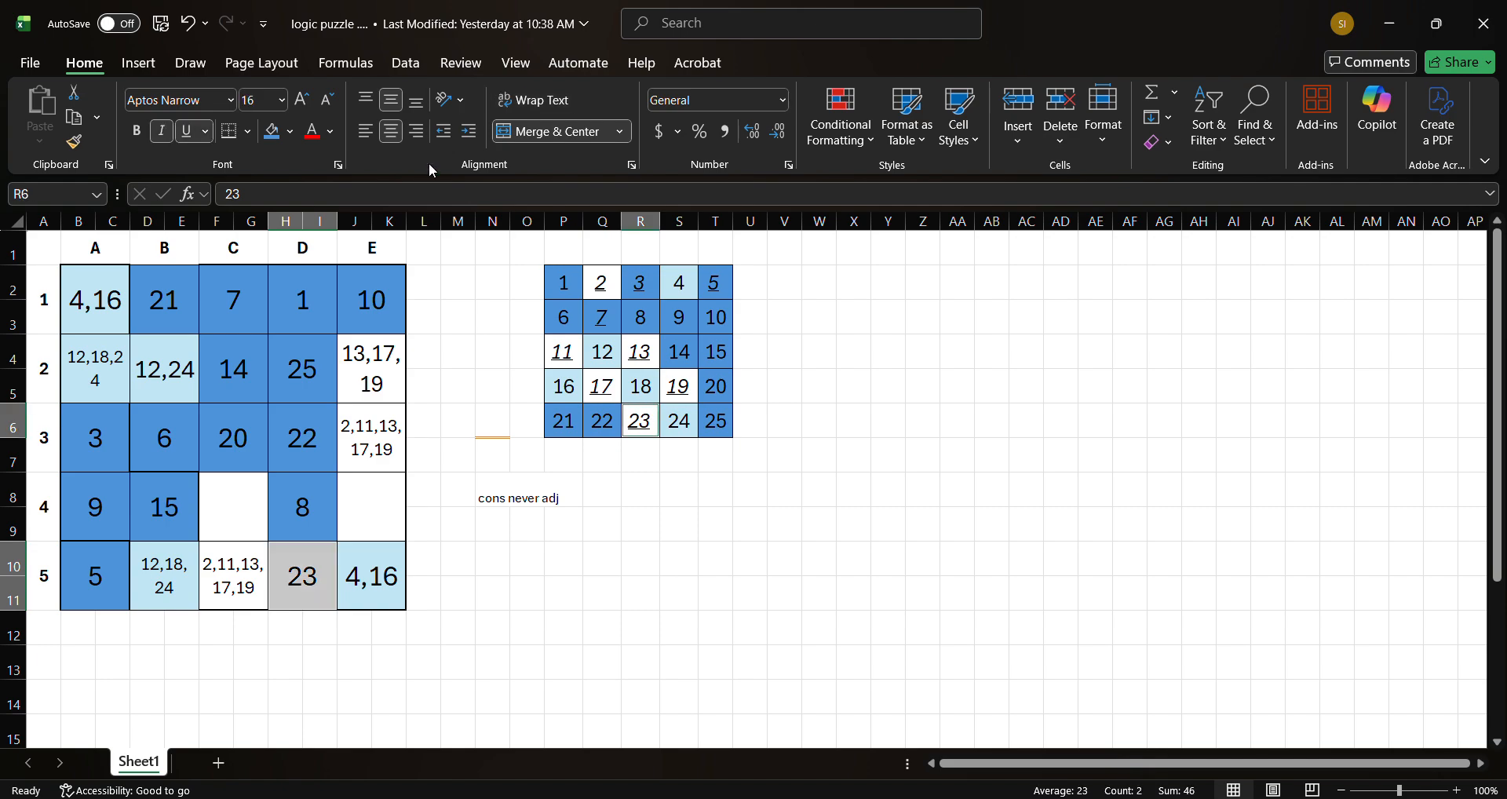
left_click(275, 138)
left_click(417, 549)
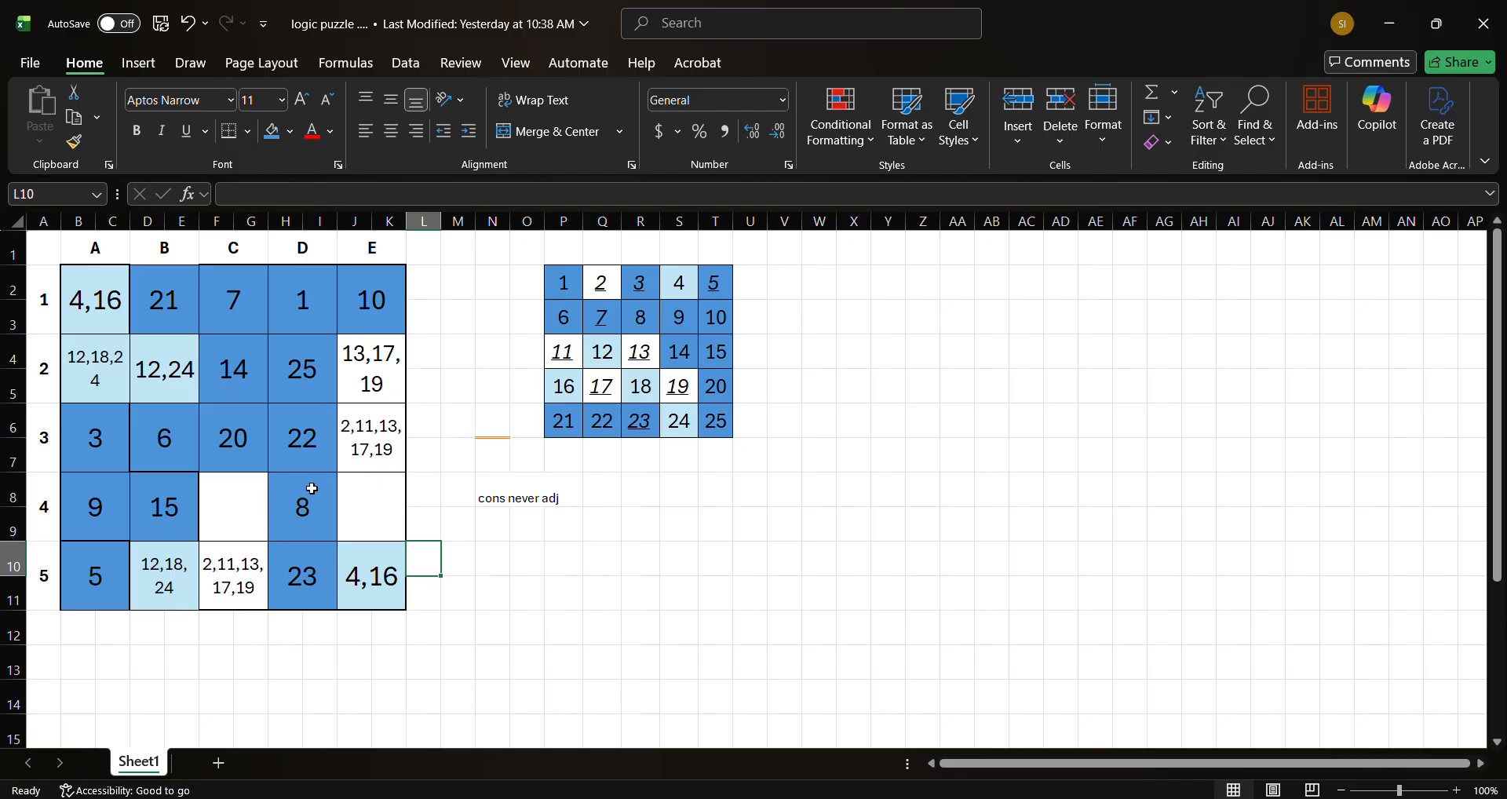
- Enter the candidates 2,11,13,17 in puzzle cell C4
left_click(242, 513)
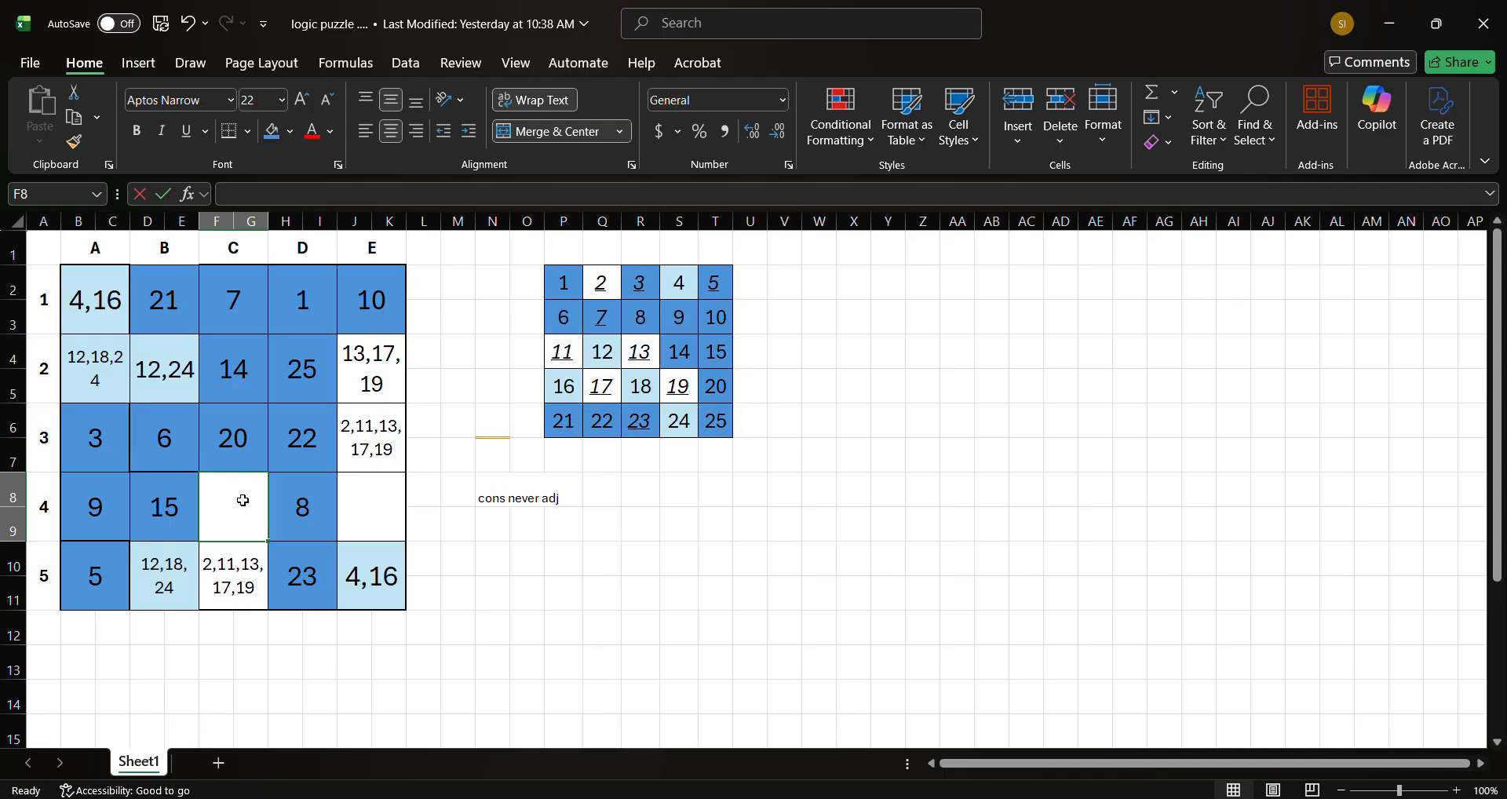
type("2")
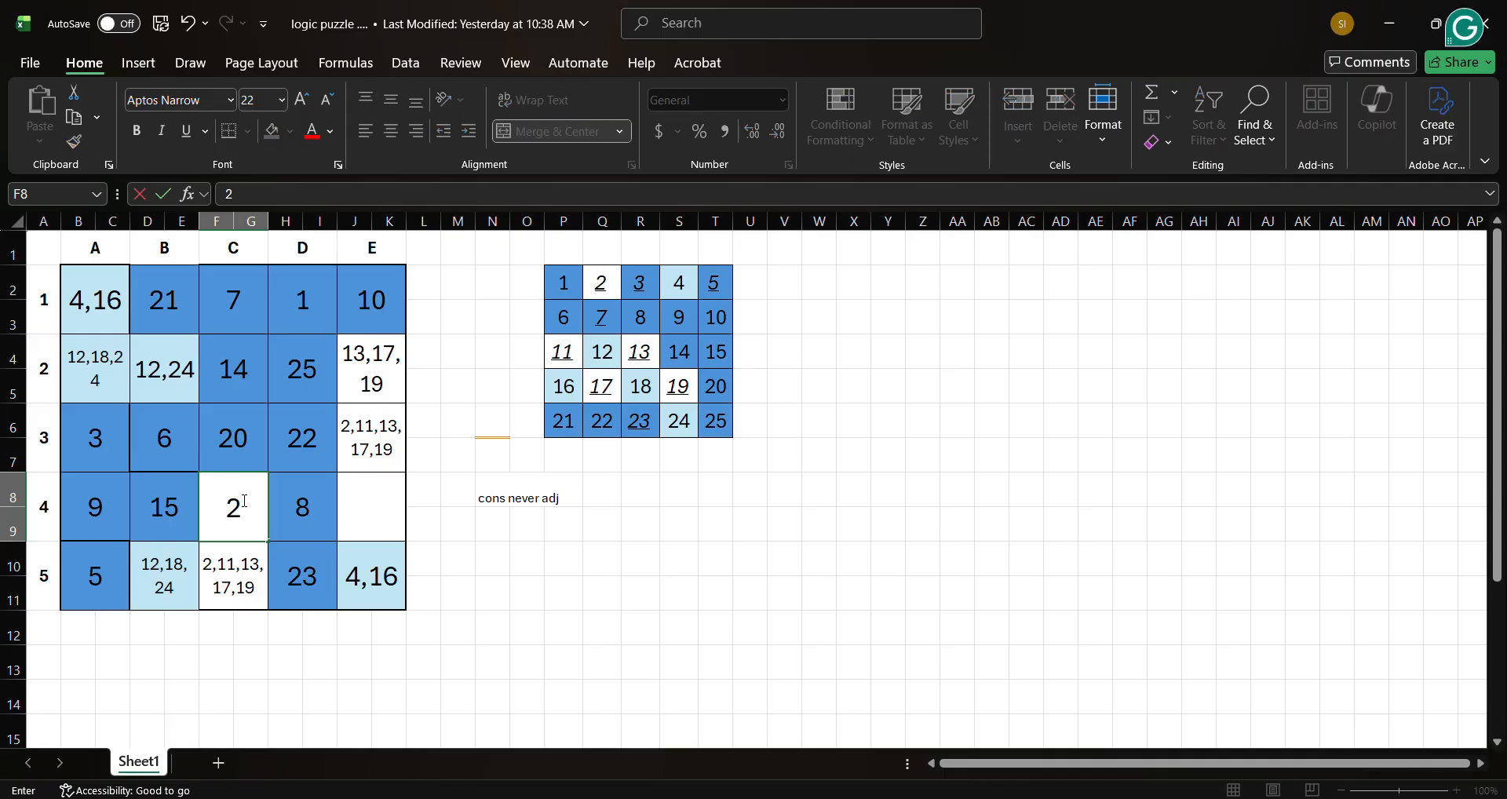
type(",11,13")
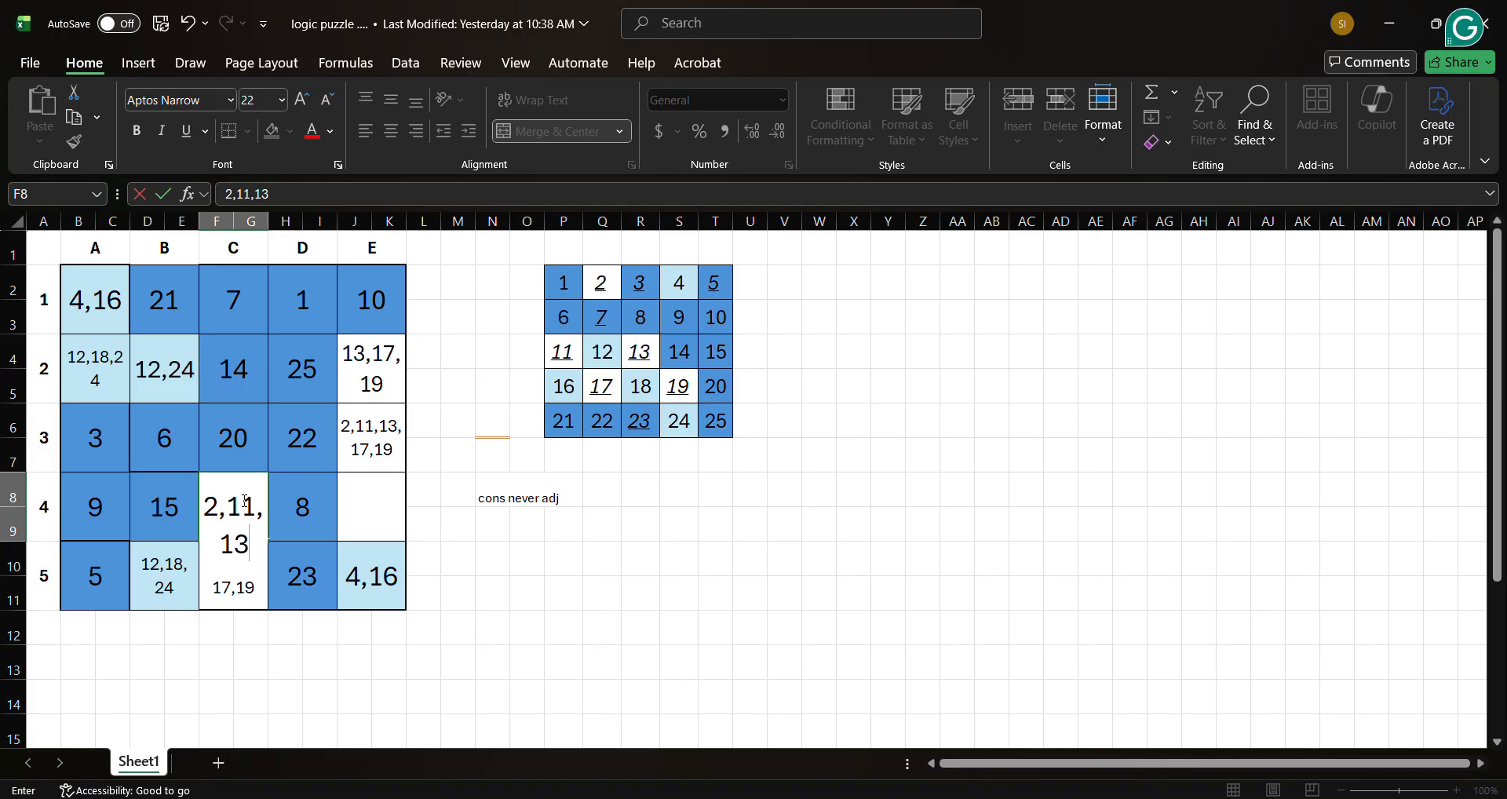
type(",17,")
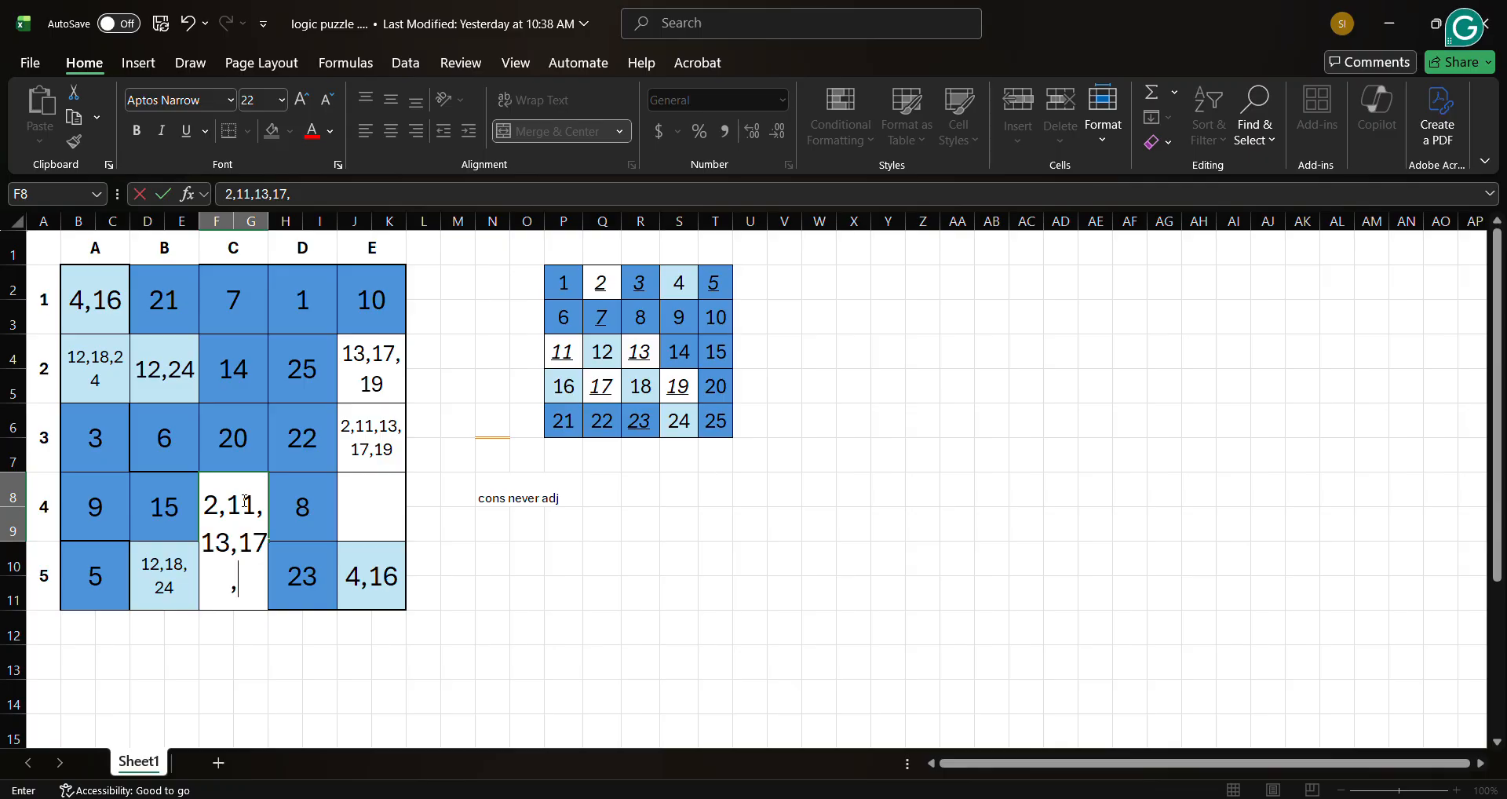
key("BackSpace")
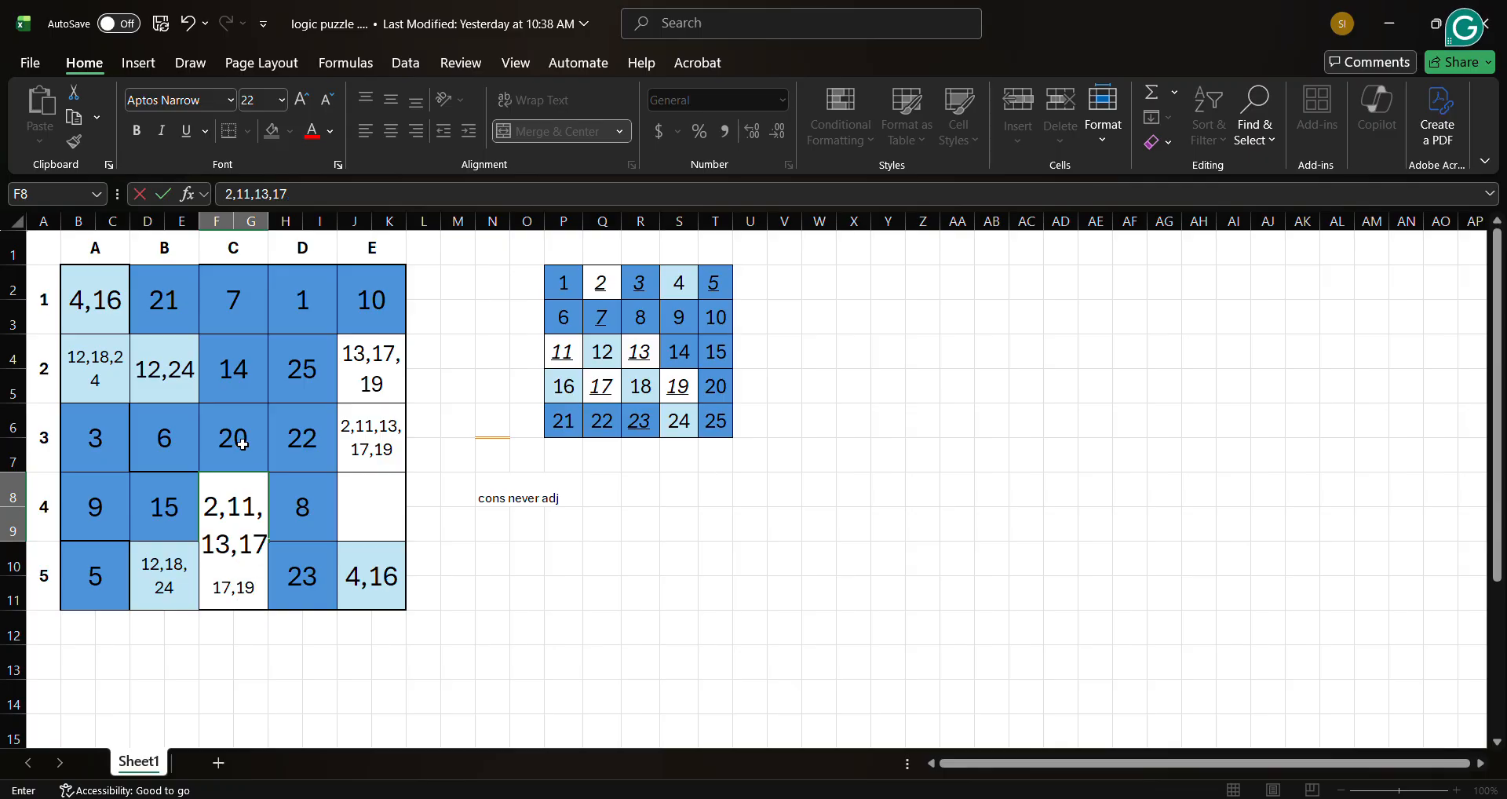
key("ctrl+Return")
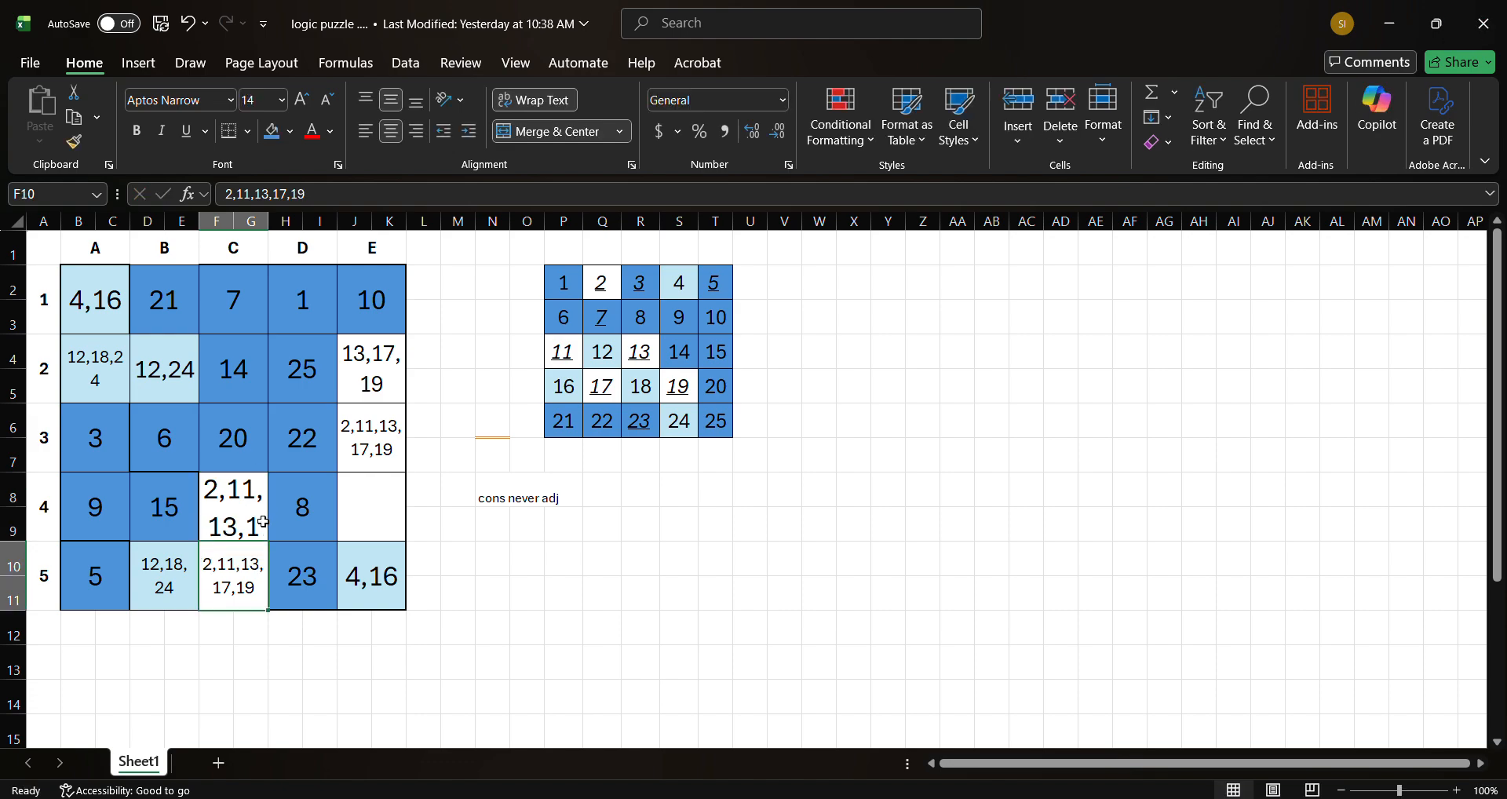
- Reduce the font size of the candidates in puzzle cell C4 to 14
left_click(336, 100)
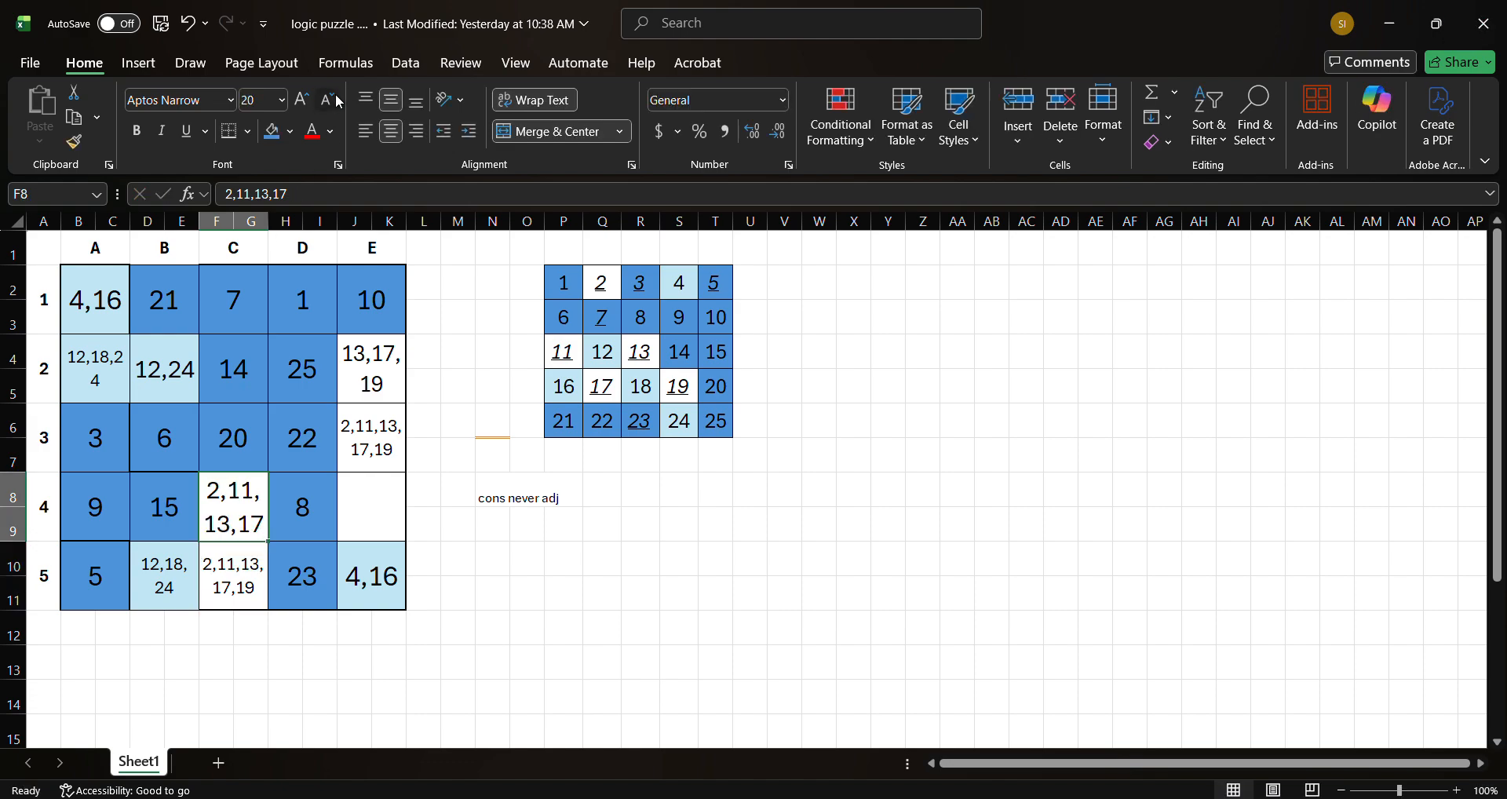
left_click(336, 101)
left_click(336, 100)
left_click(336, 101)
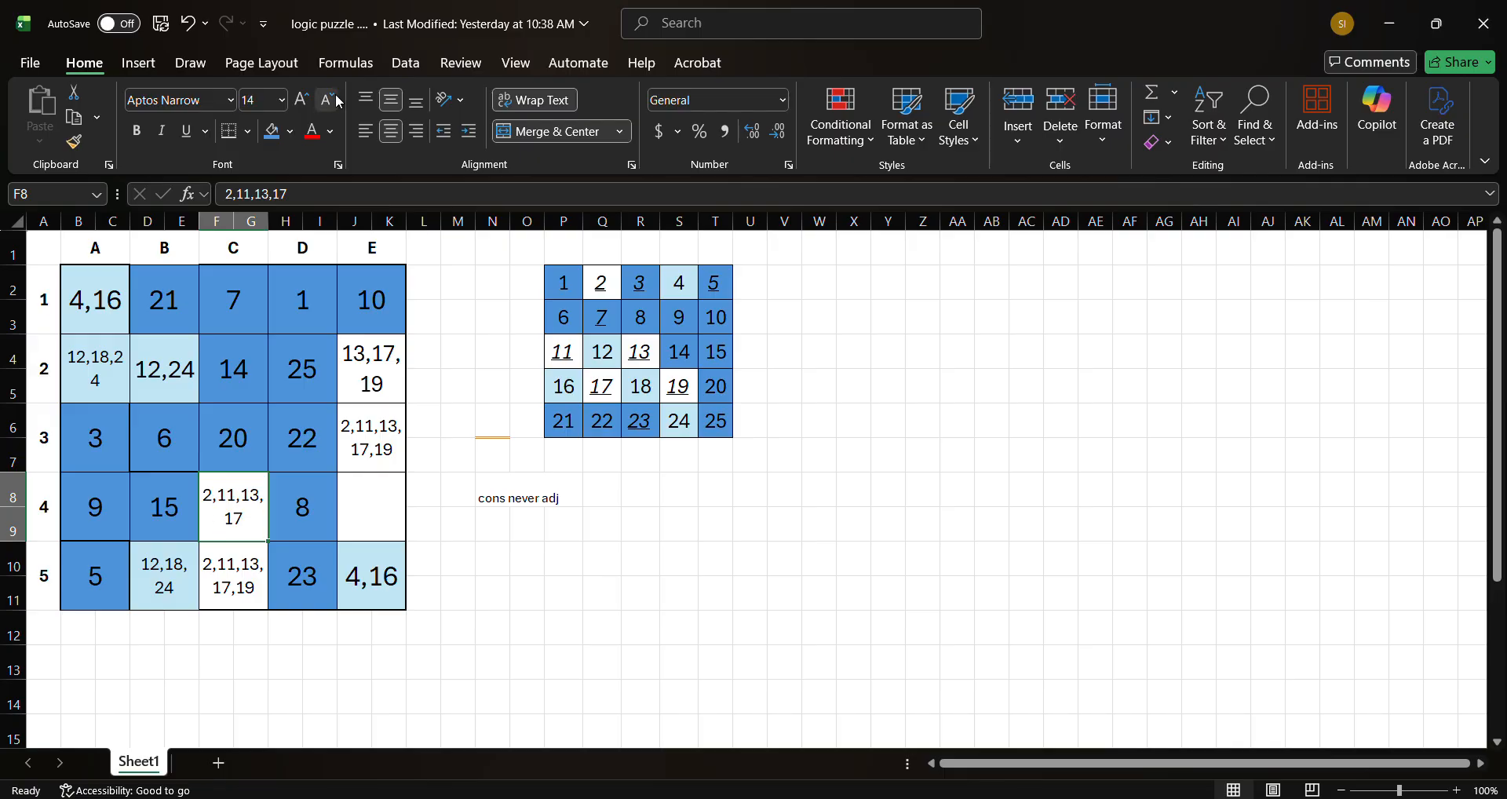
- Enter the candidates 2,11,13,17,19 in puzzle cell E4
left_click(384, 485)
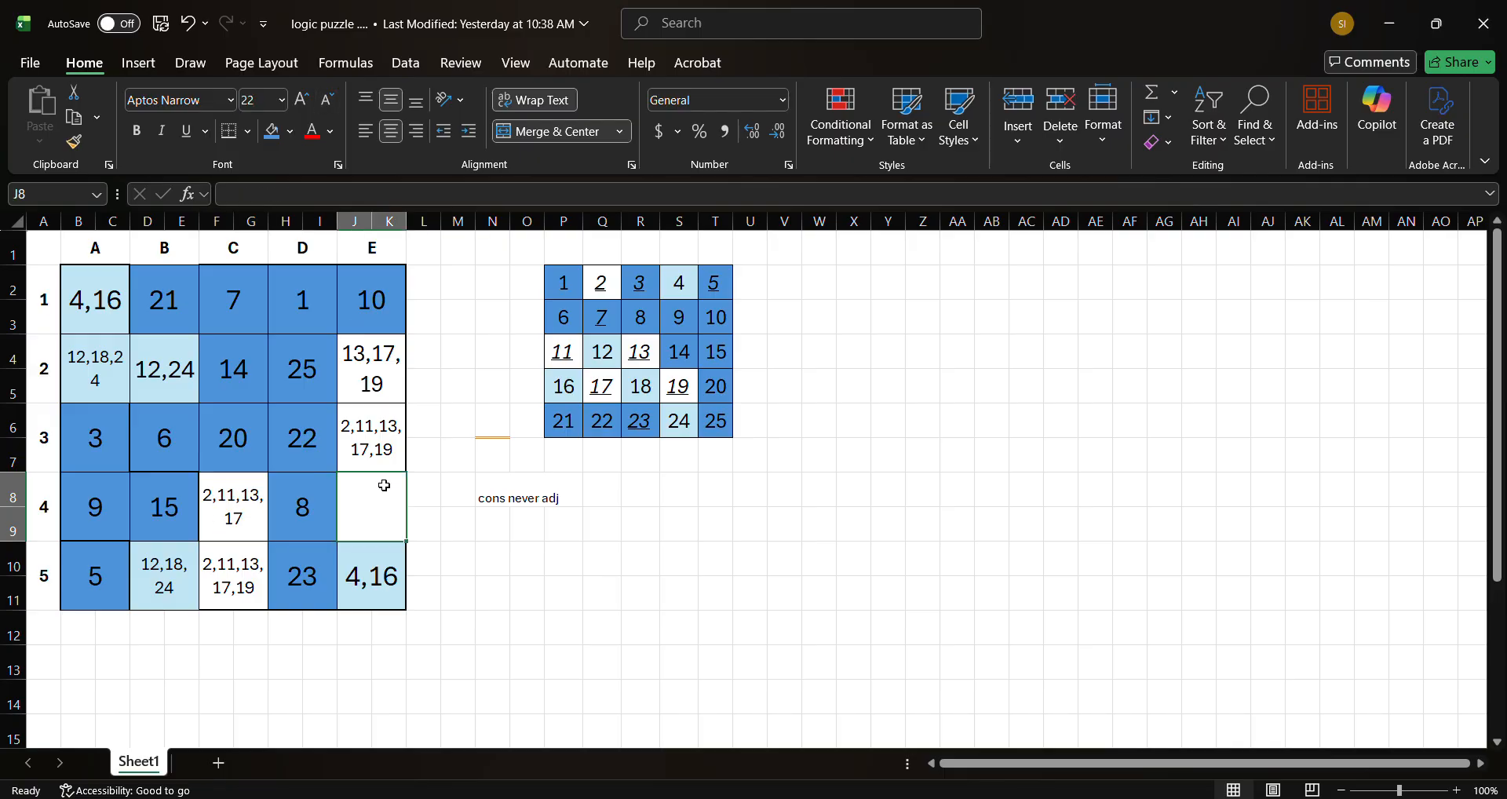
type("2,")
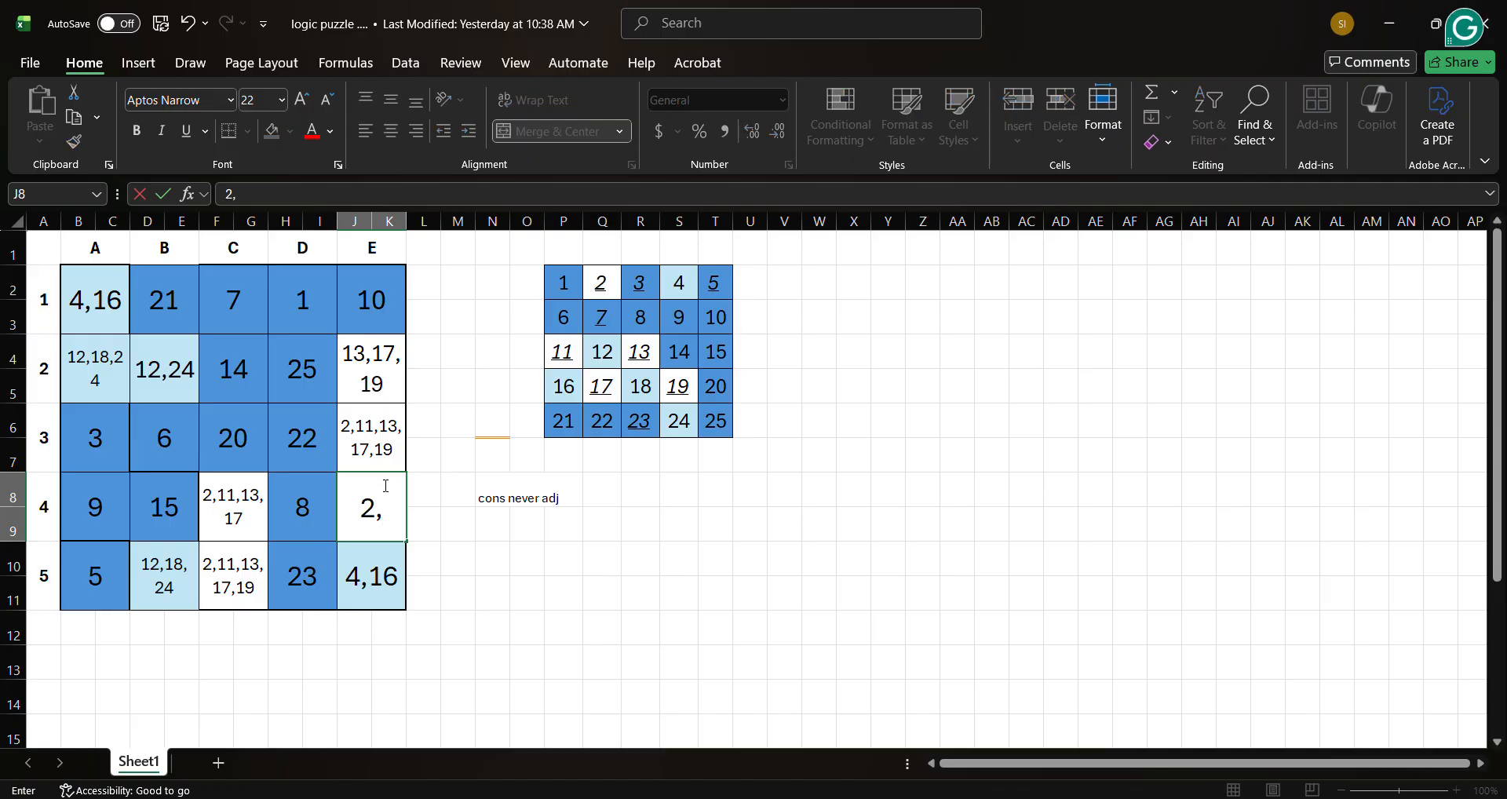
type("11,13")
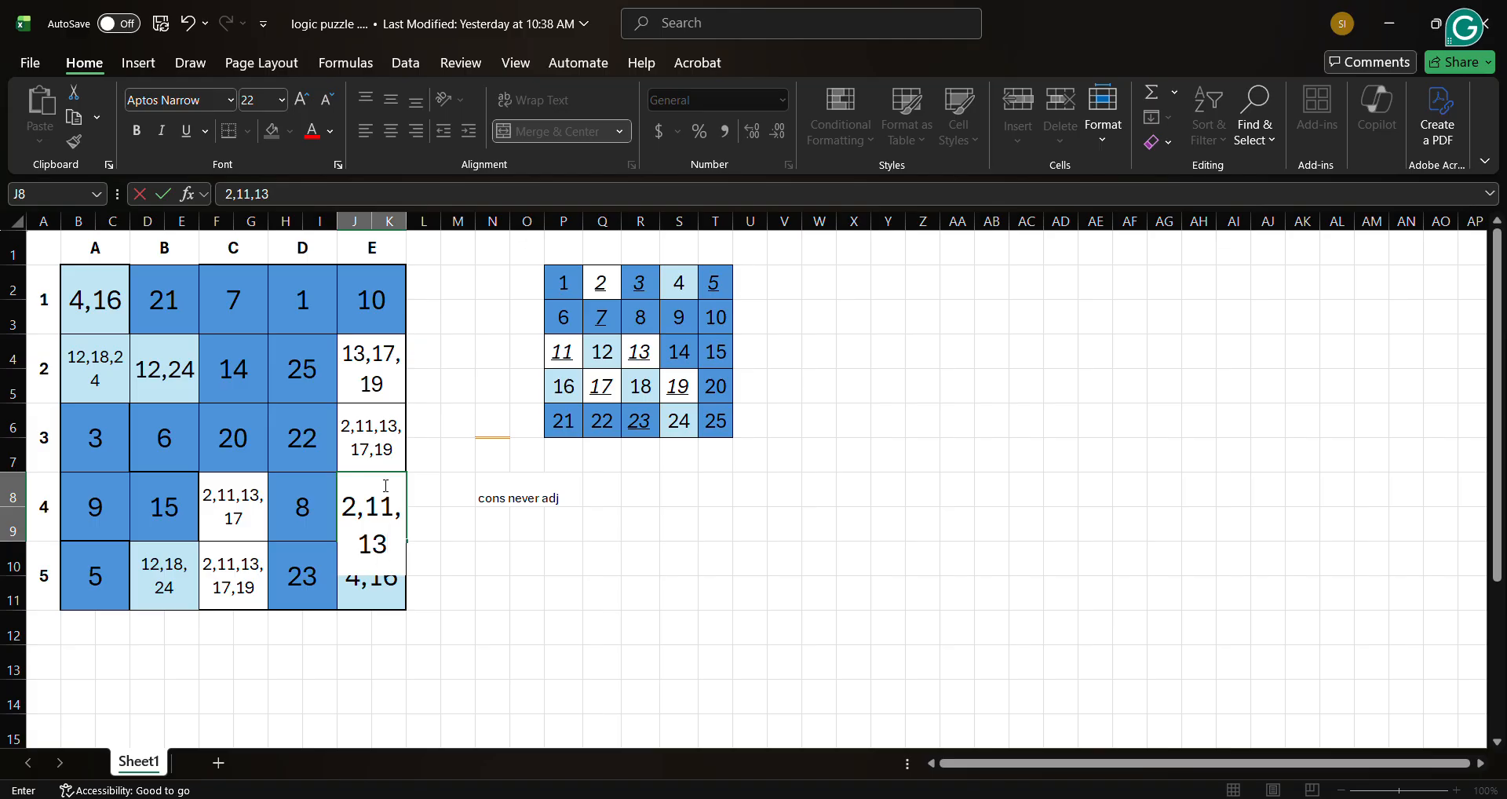
type(",17,")
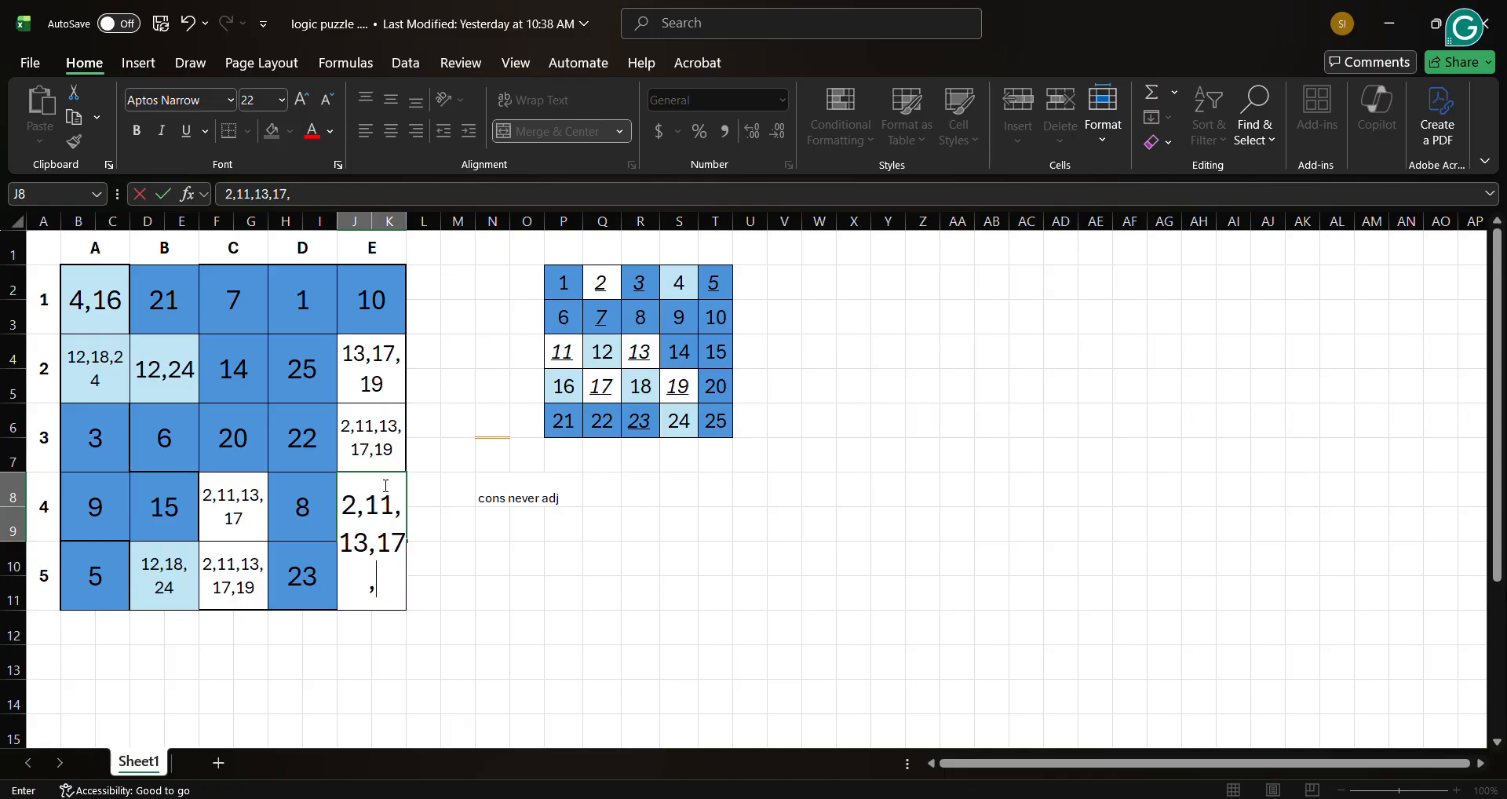
type("19")
key("ctrl+Return")
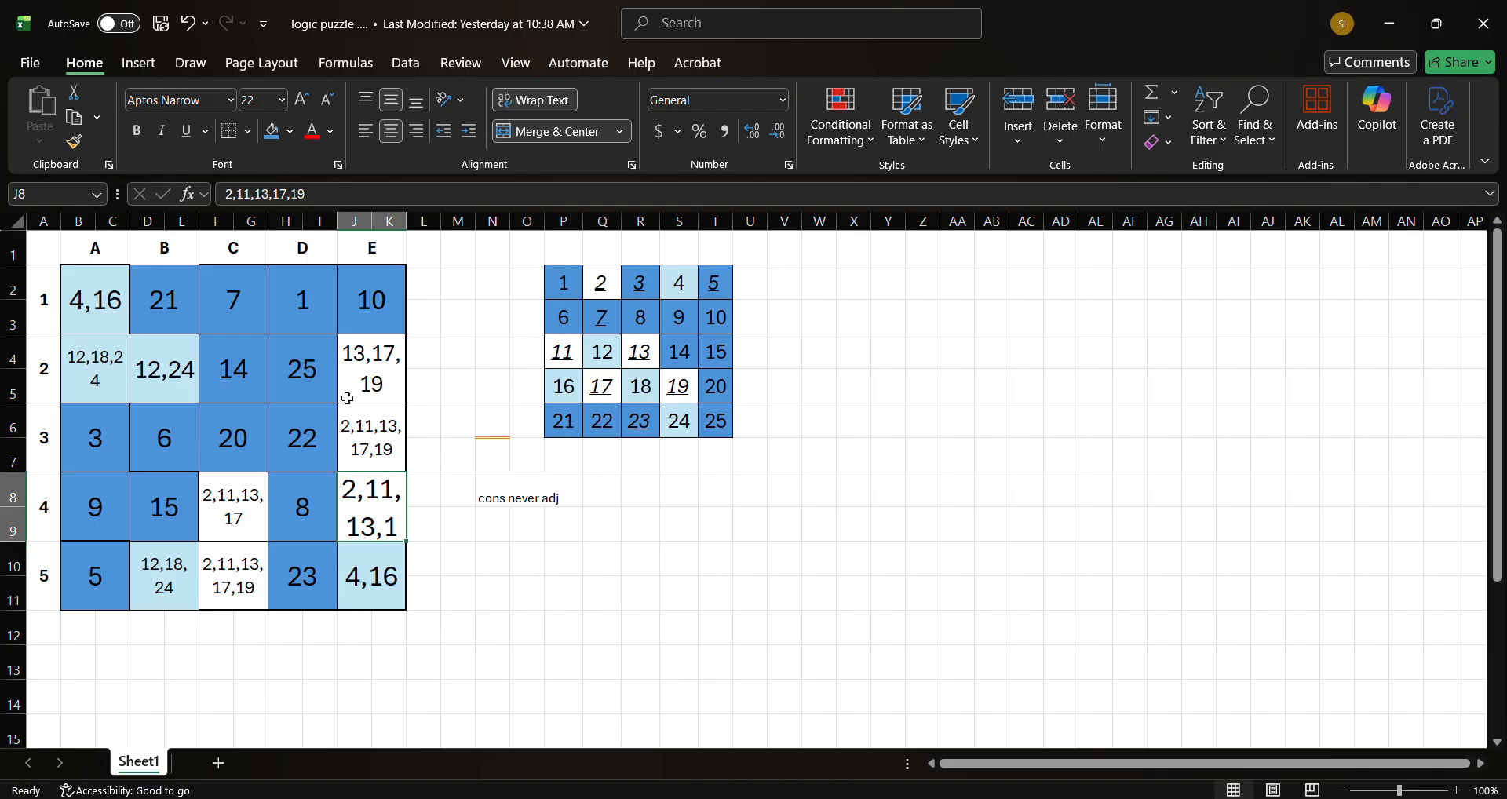
- Reduce the font size of the candidates in puzzle cell E4 to 14
left_click(327, 99)
left_click(327, 98)
left_click(328, 99)
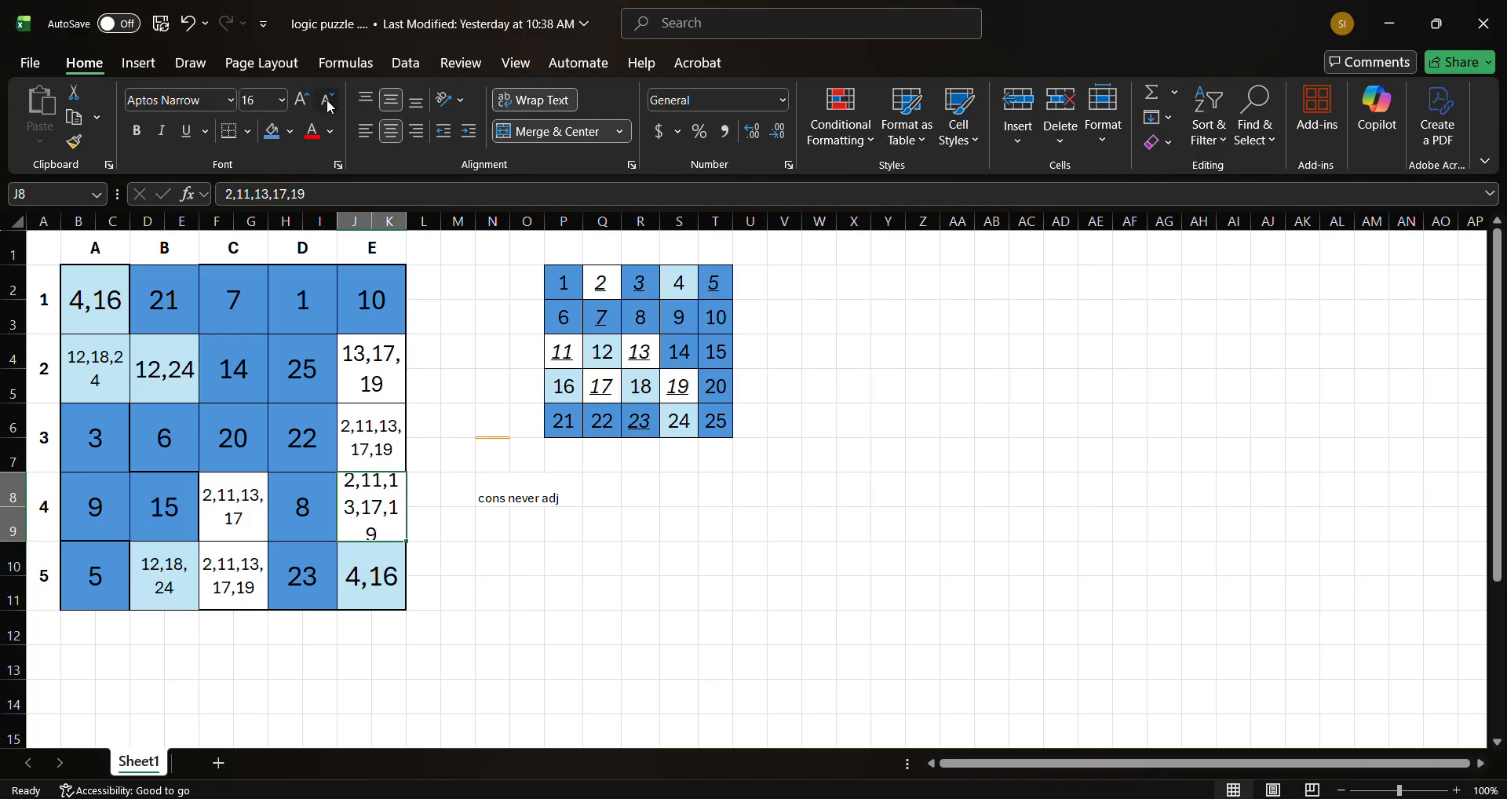
left_click(327, 99)
left_click_drag(393, 381, 390, 452)
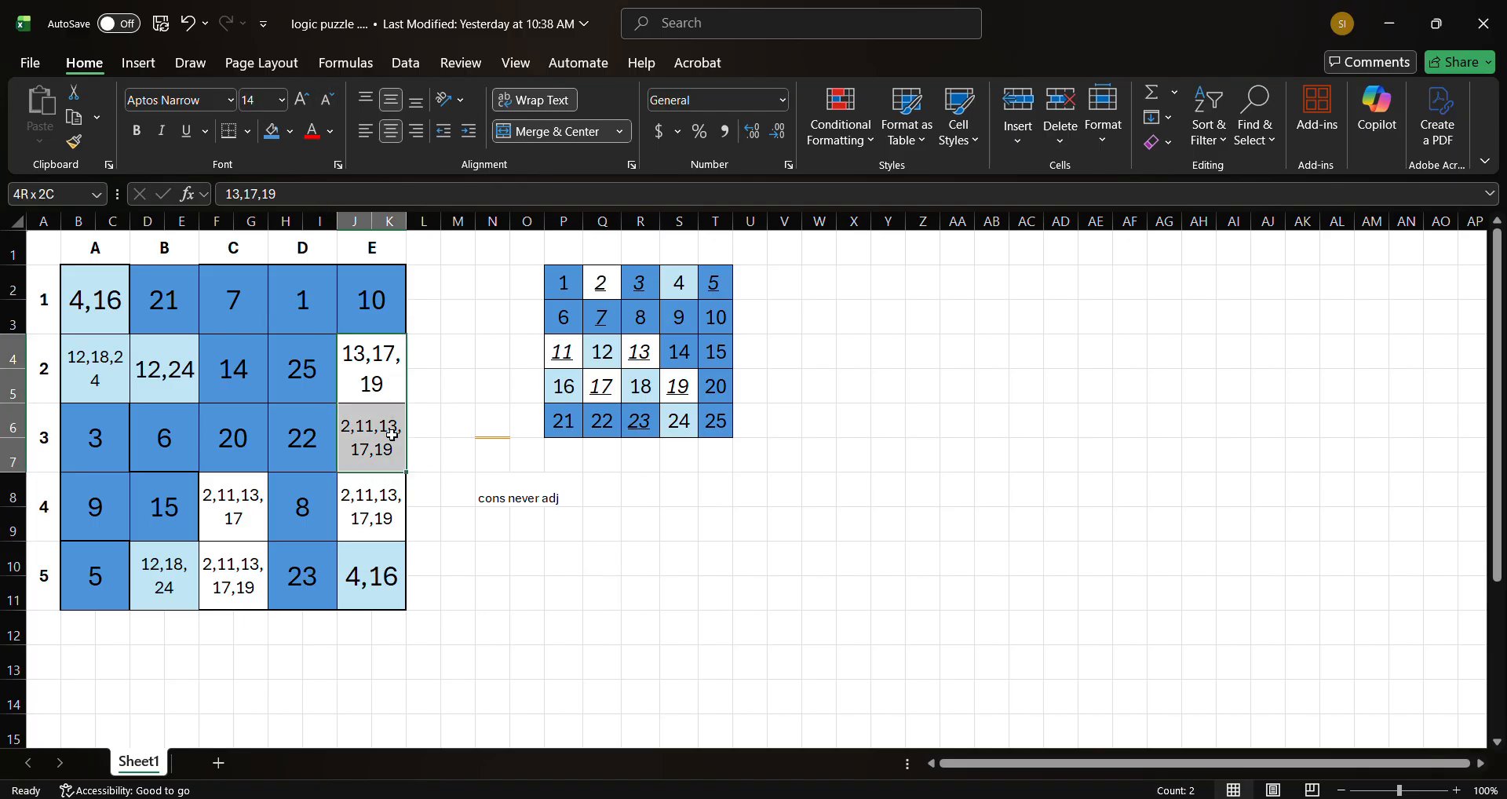
left_click(523, 553)
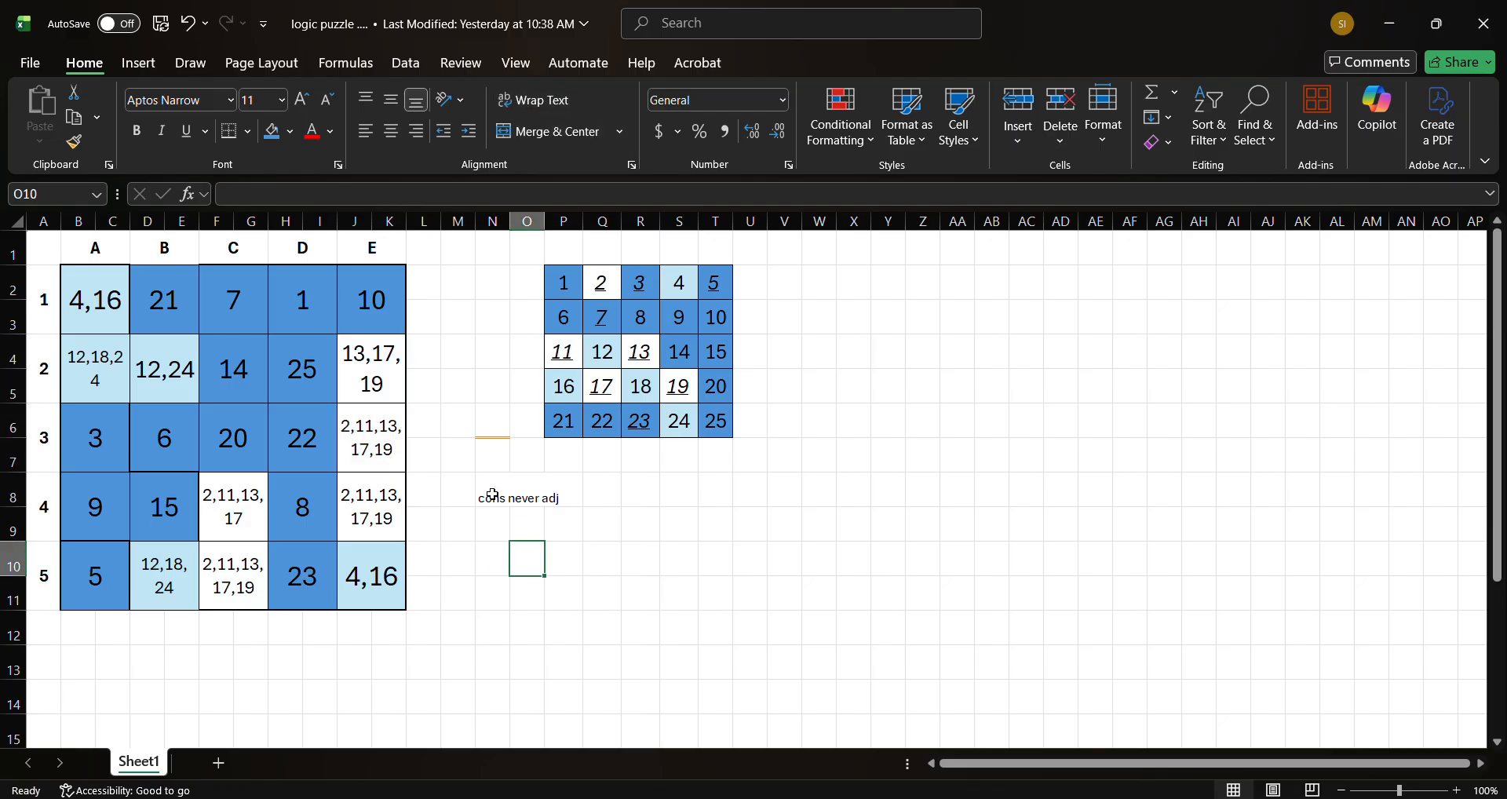
left_click(460, 623)
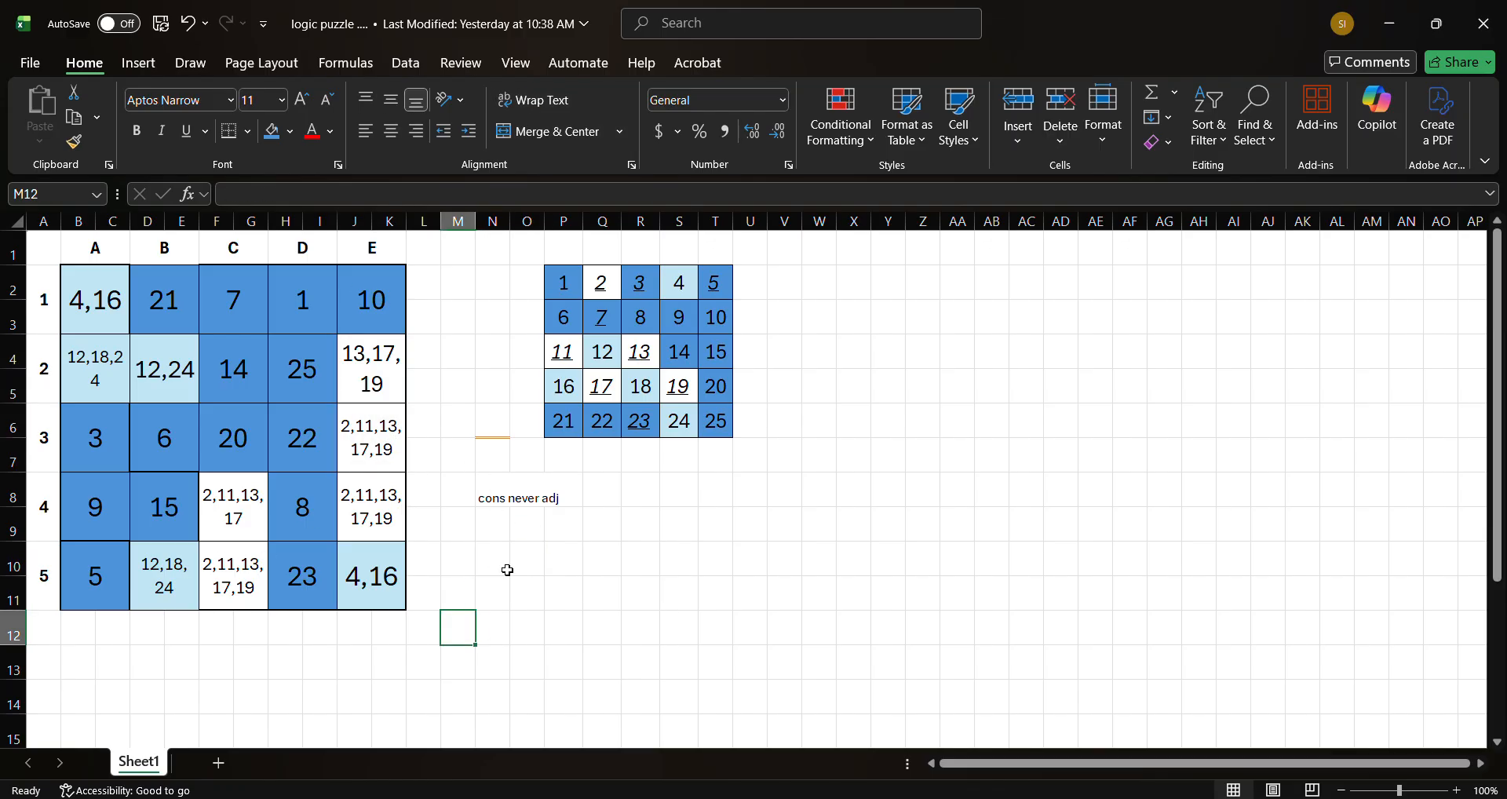
- Place the spreadsheet beside the quiz, resume the quiz and enter 23 in quiz cell 24
left_click_drag(1026, 32, 1505, 271)
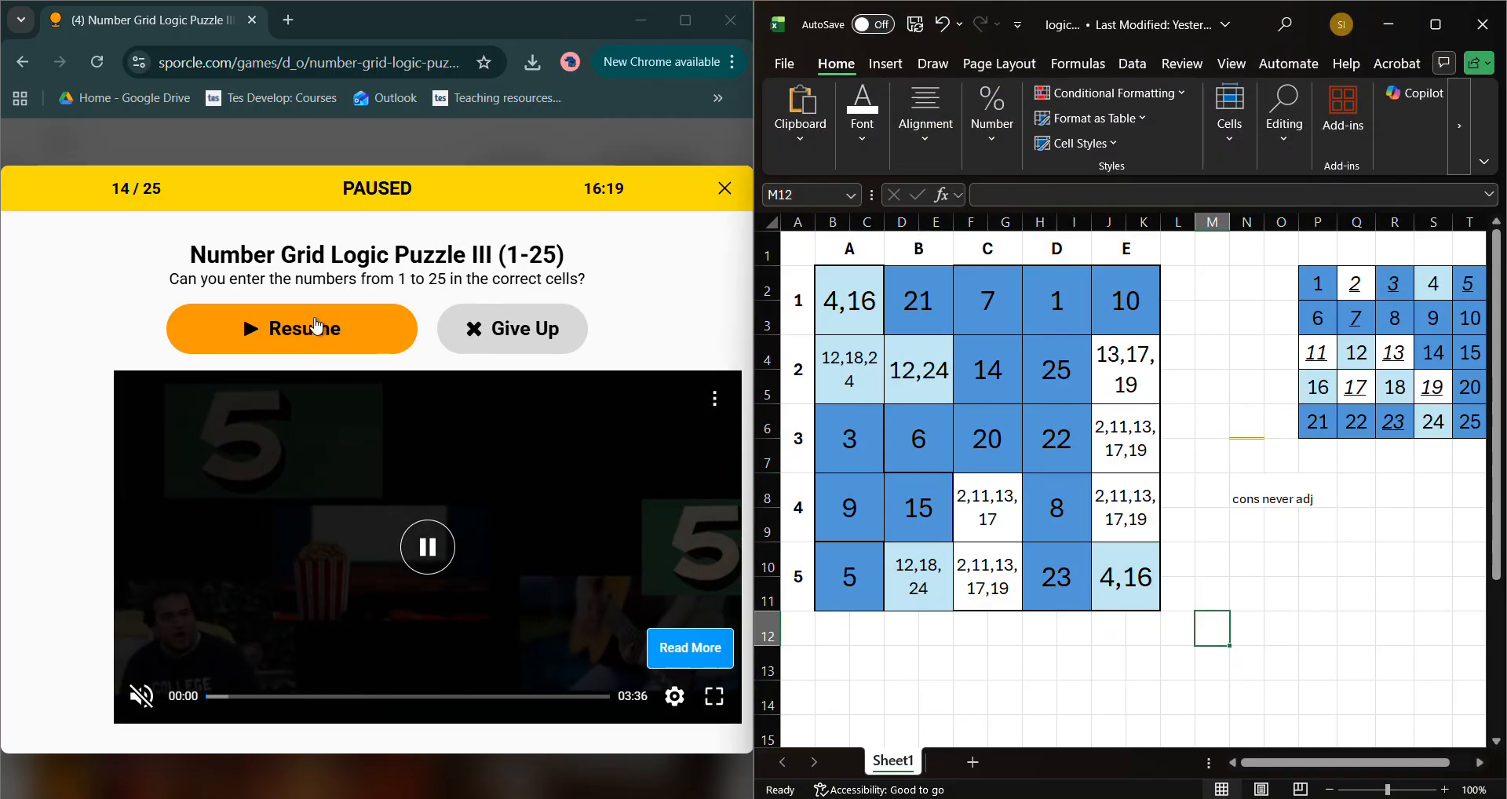
left_click(347, 327)
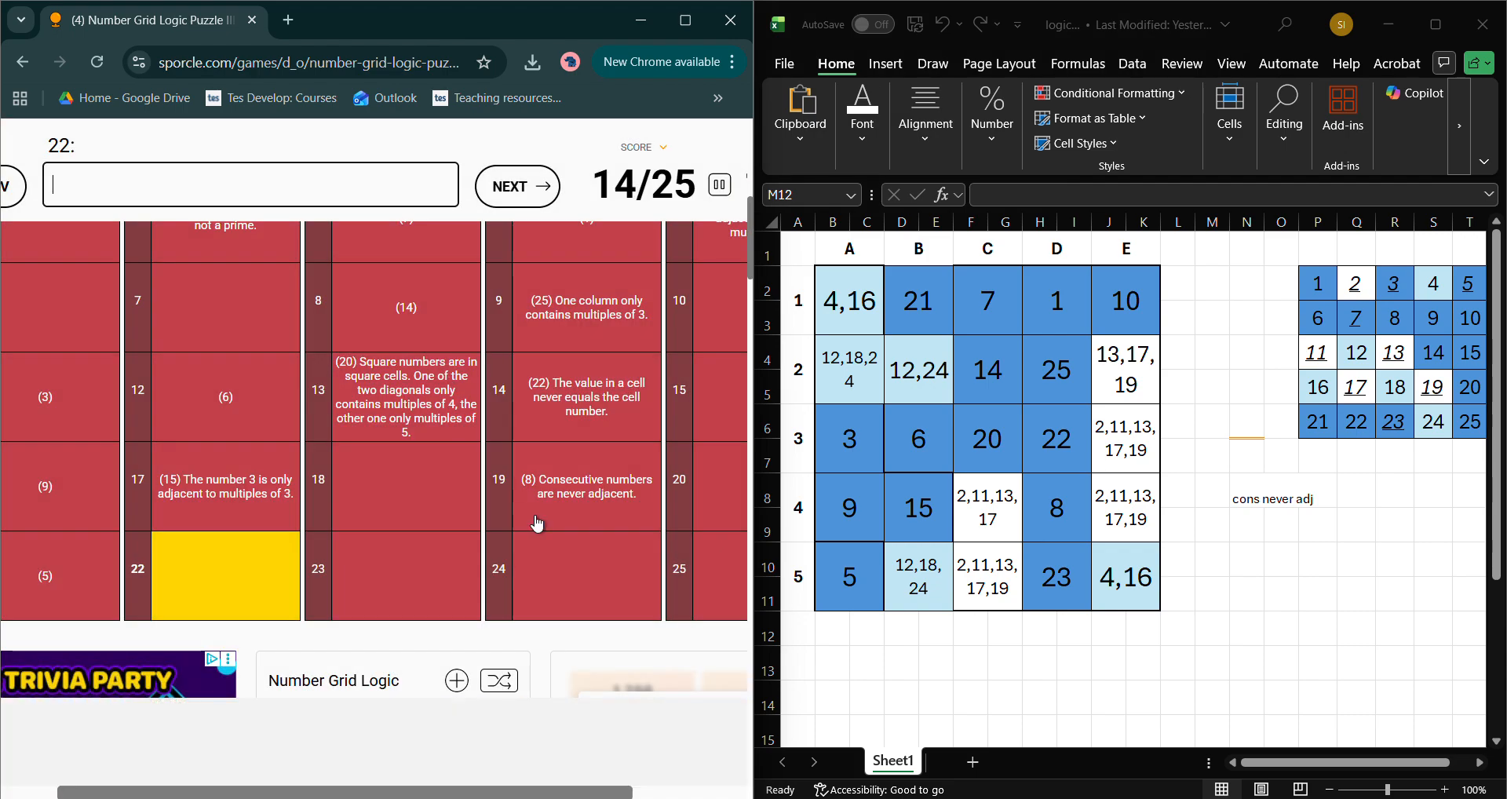
left_click(638, 612)
type("2")
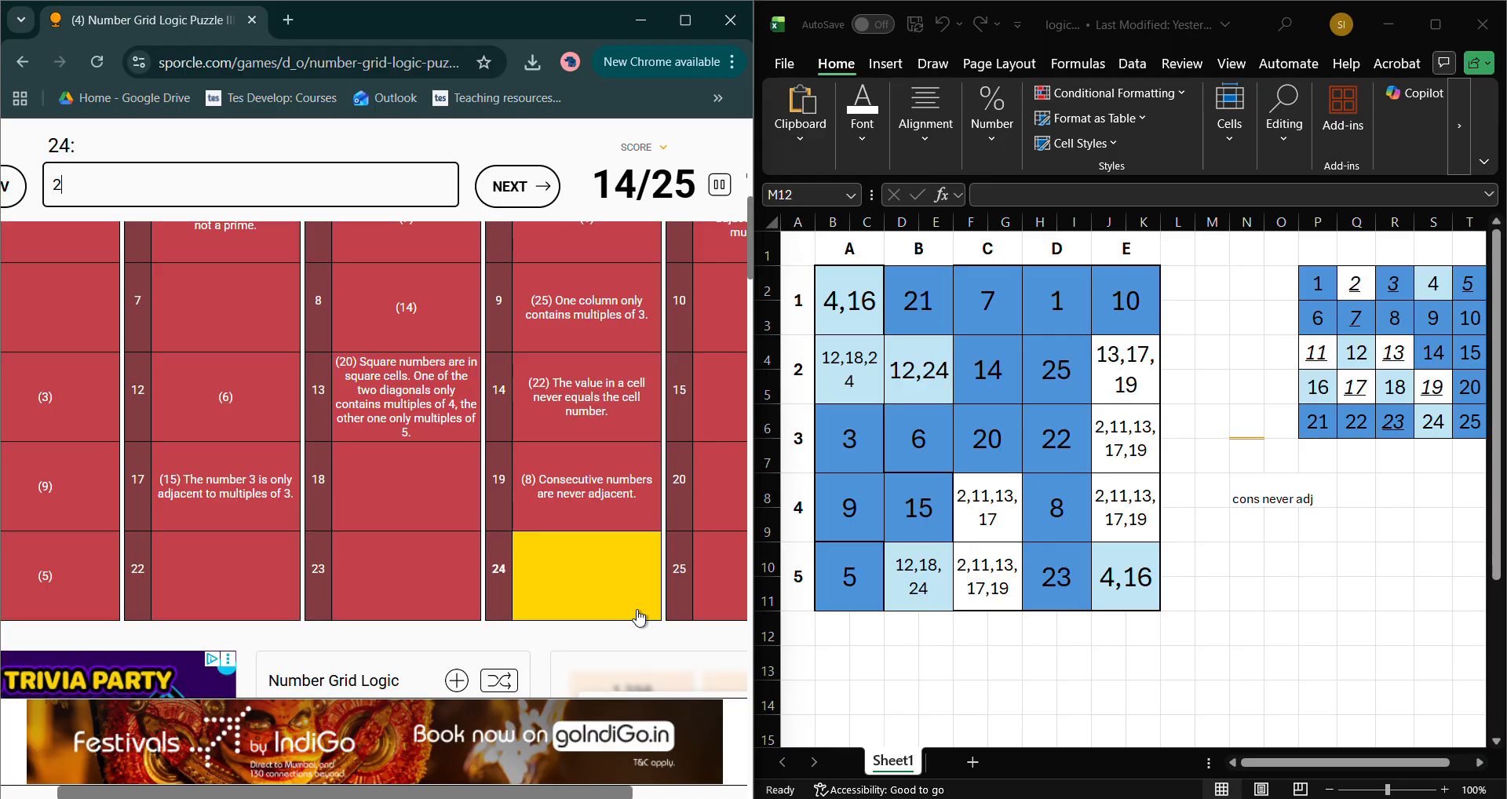
type("3")
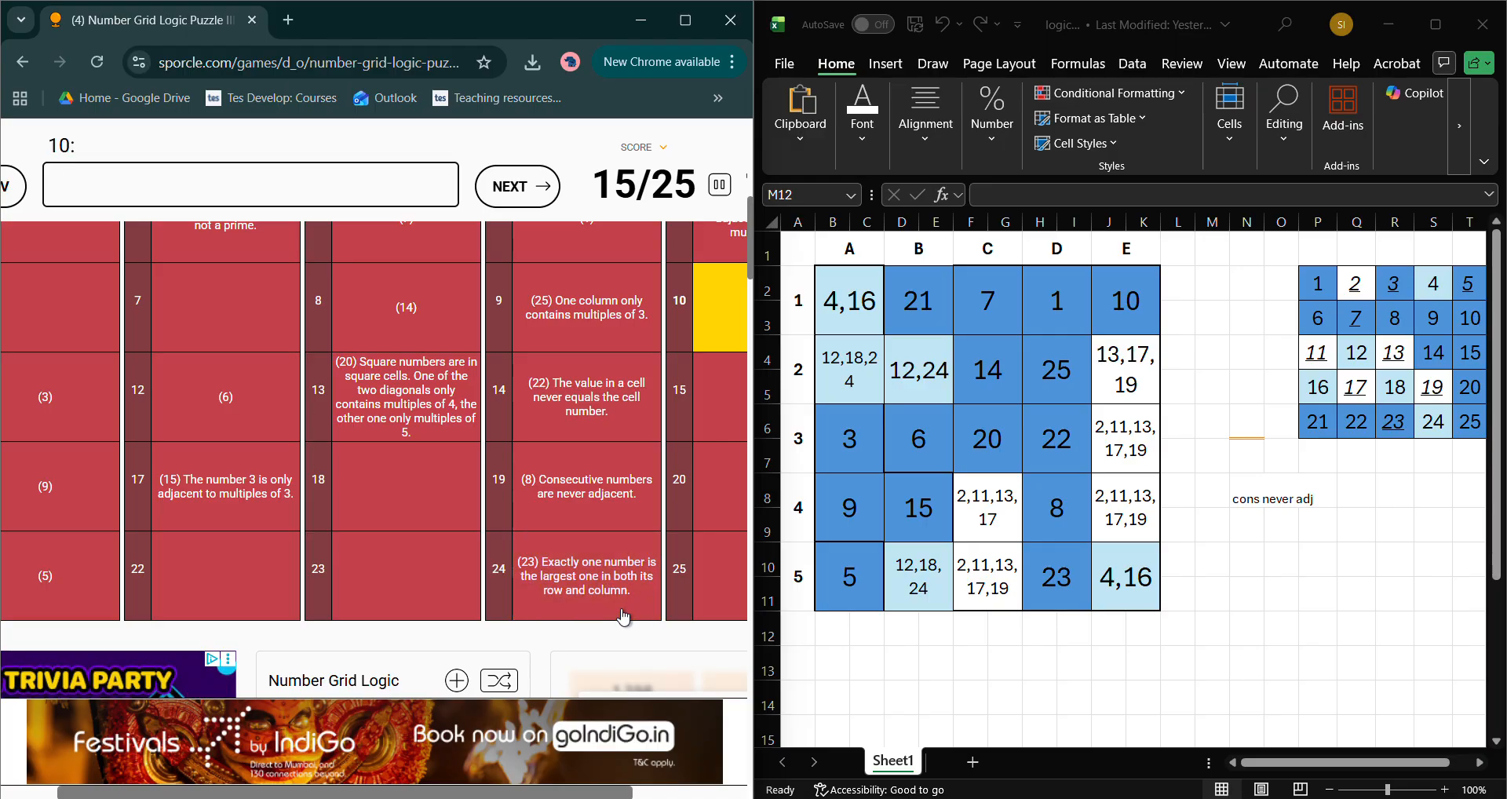
scroll(579, 618, "right", 1)
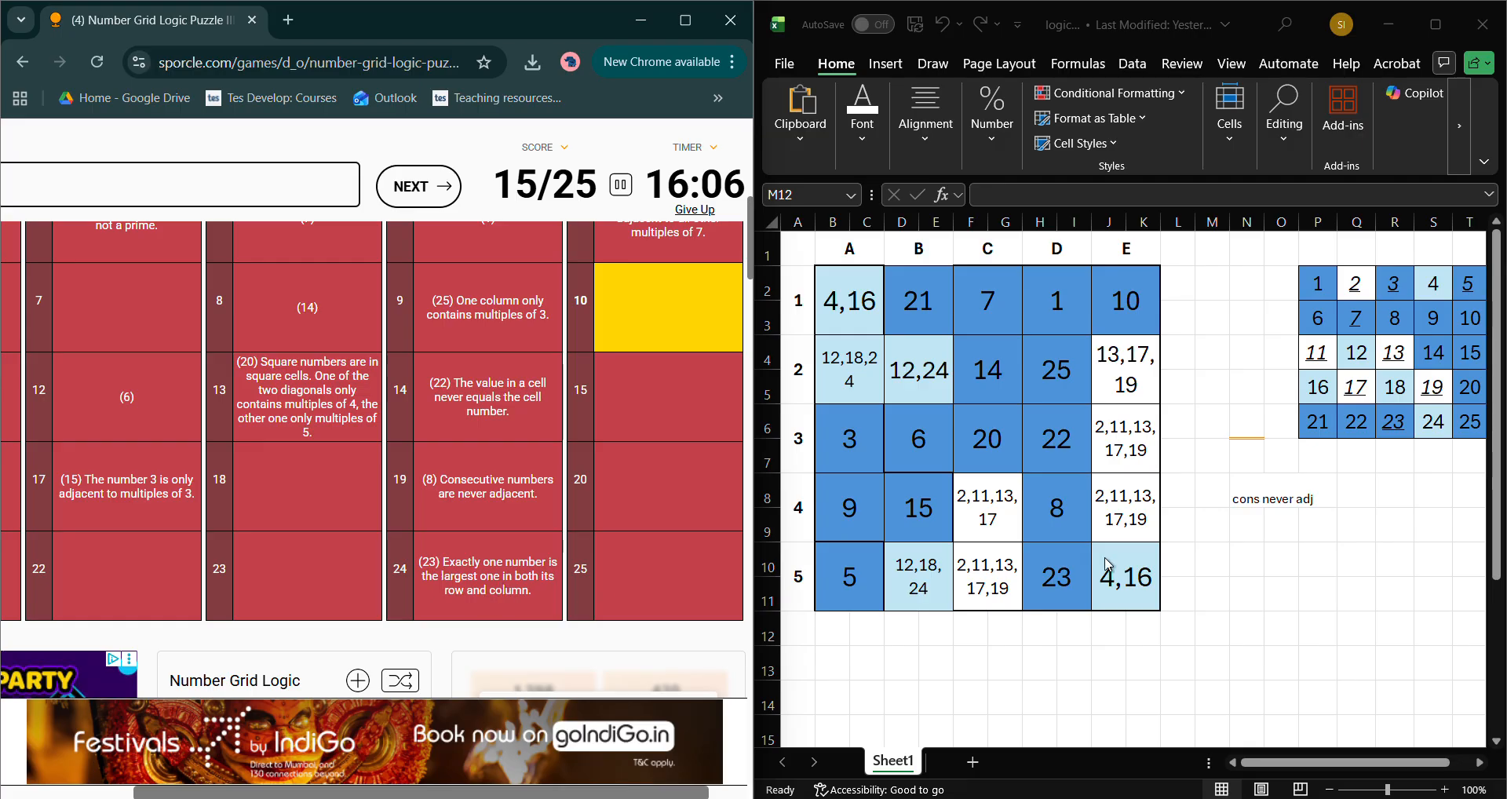
- Write the note "1 number is largest in row col" in cell N9, pause the quiz and return the spreadsheet to full screen
double_click(1248, 530)
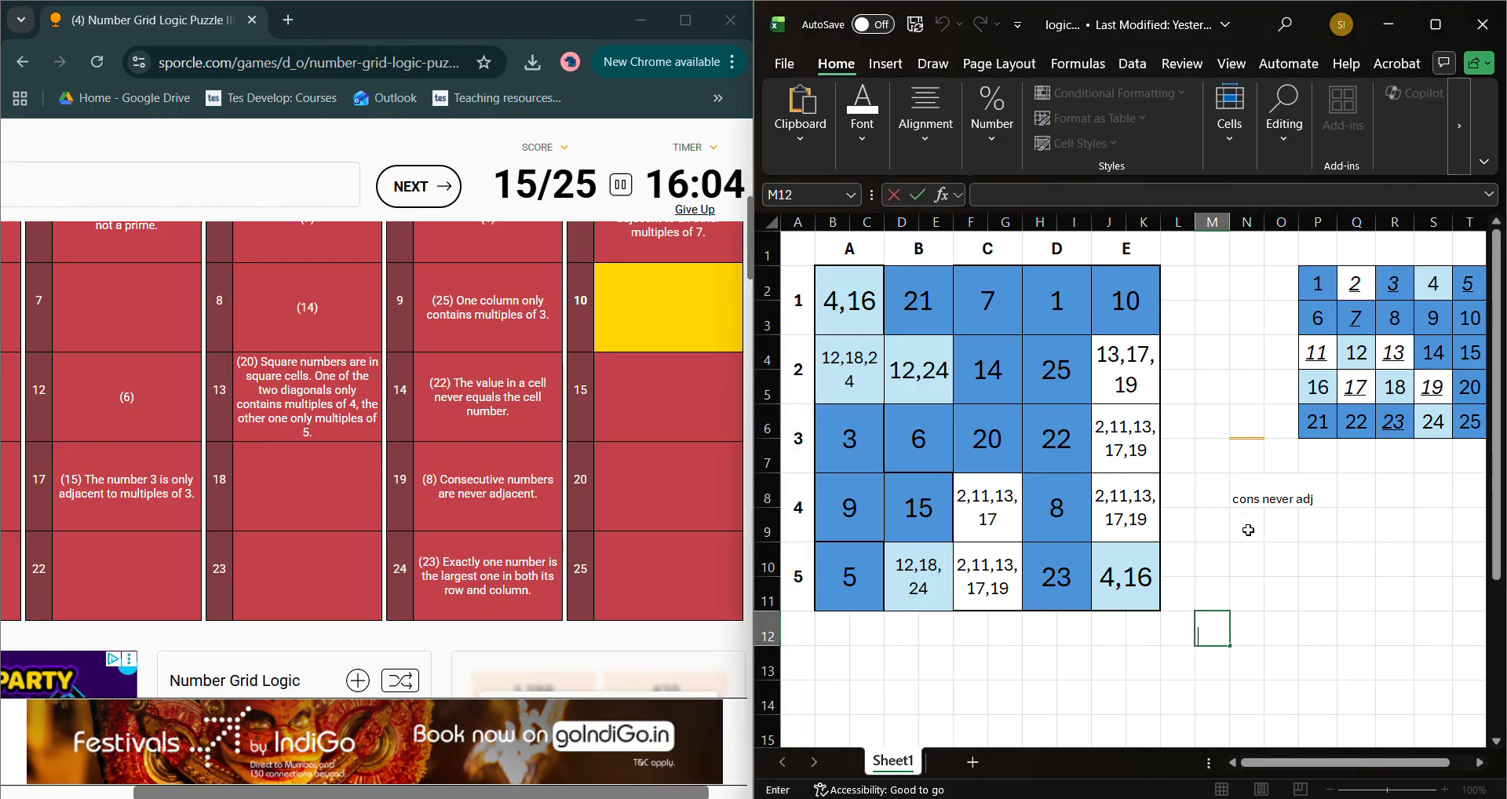
left_click(1248, 530)
type("1")
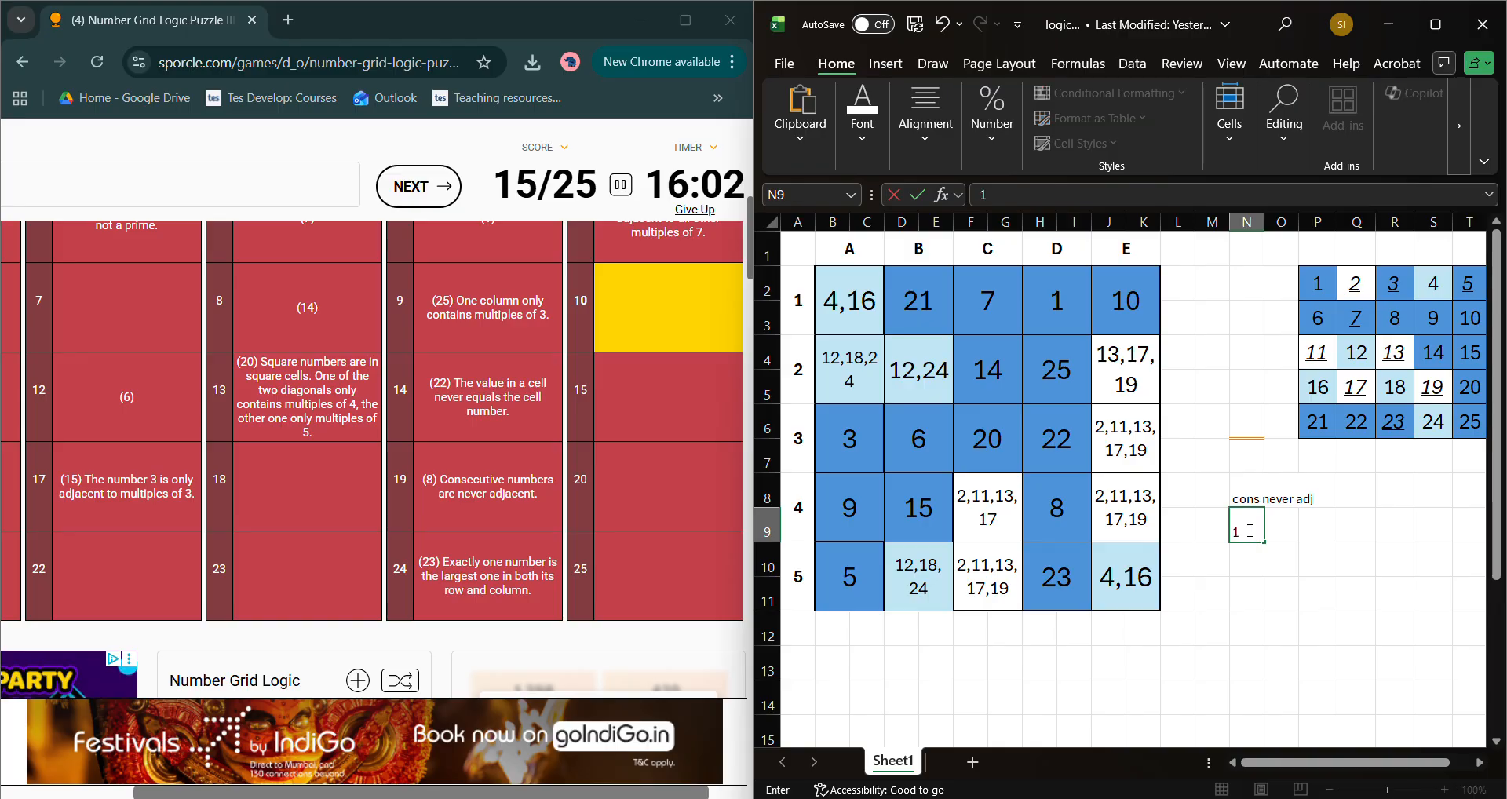
type(" number is ")
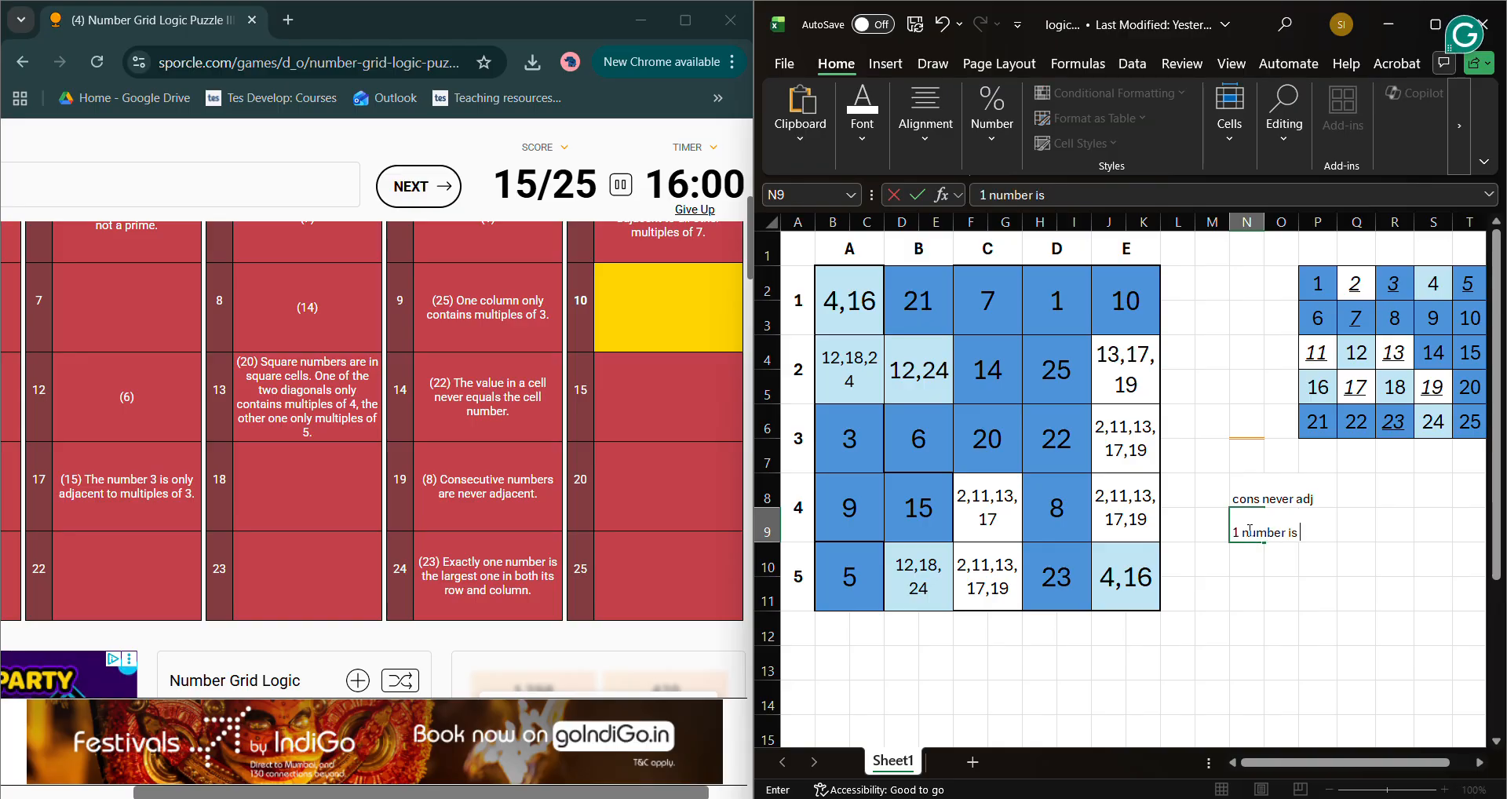
type("largest in ro")
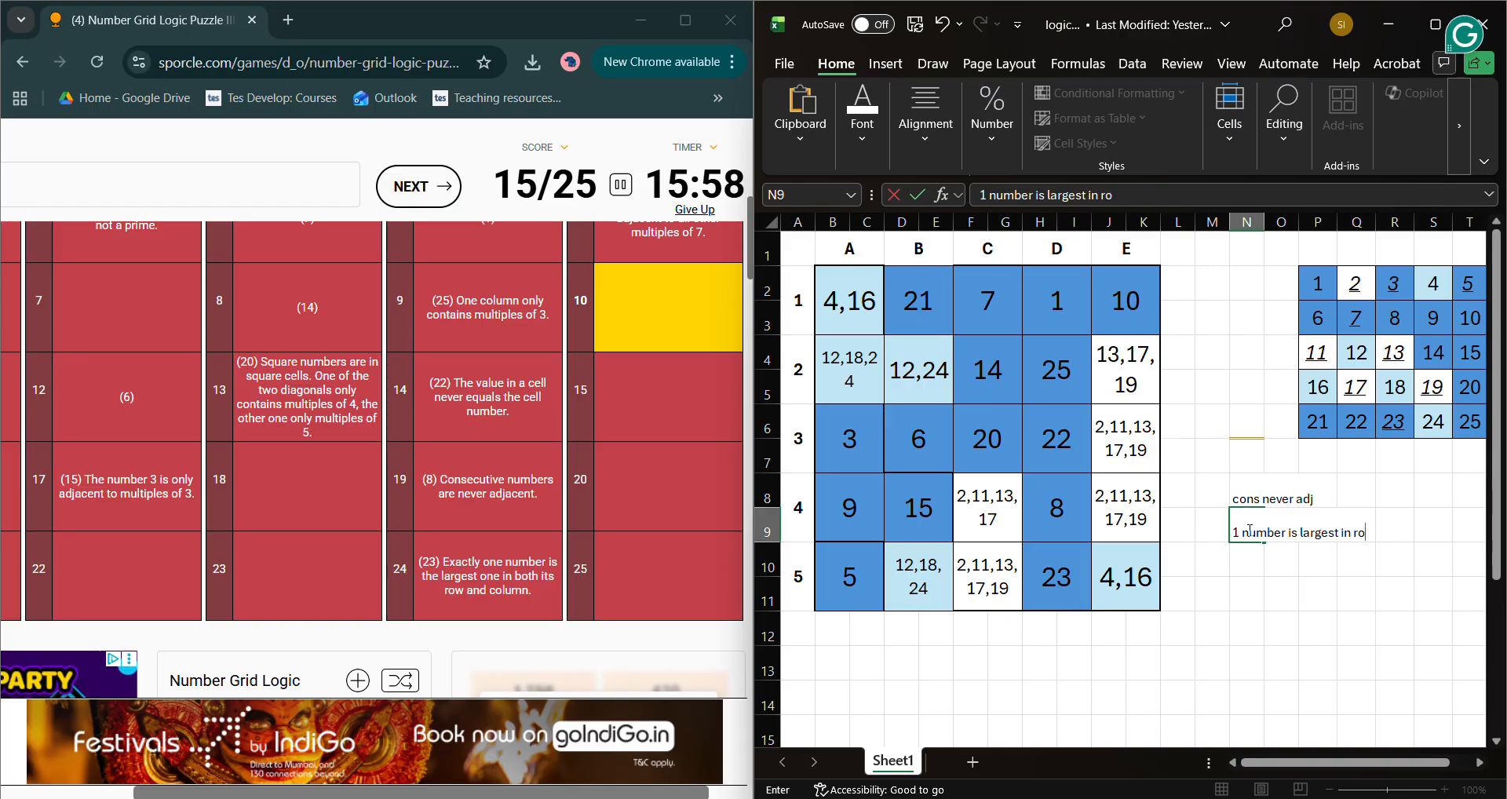
type("w col")
key("Return")
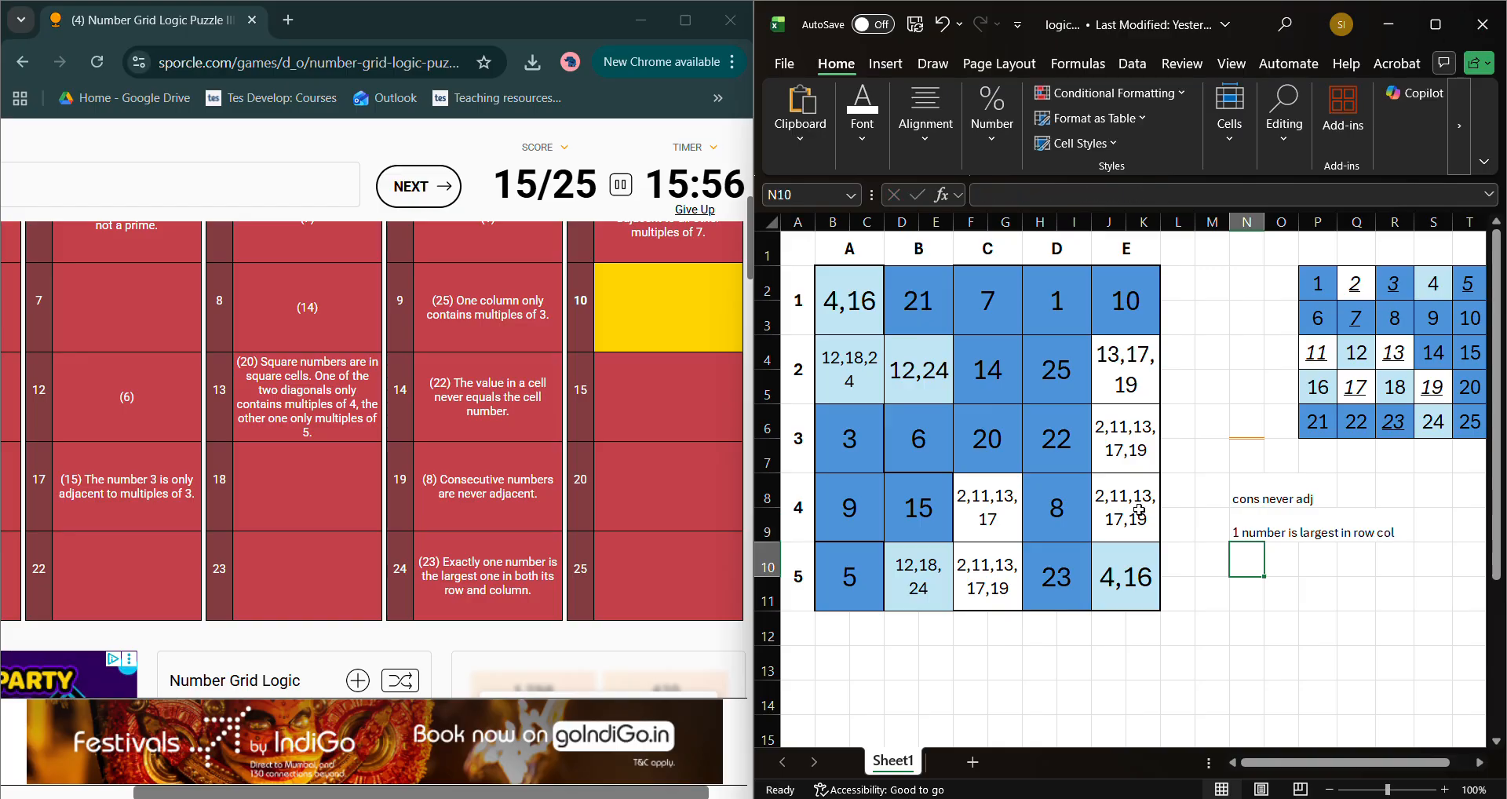
left_click(621, 192)
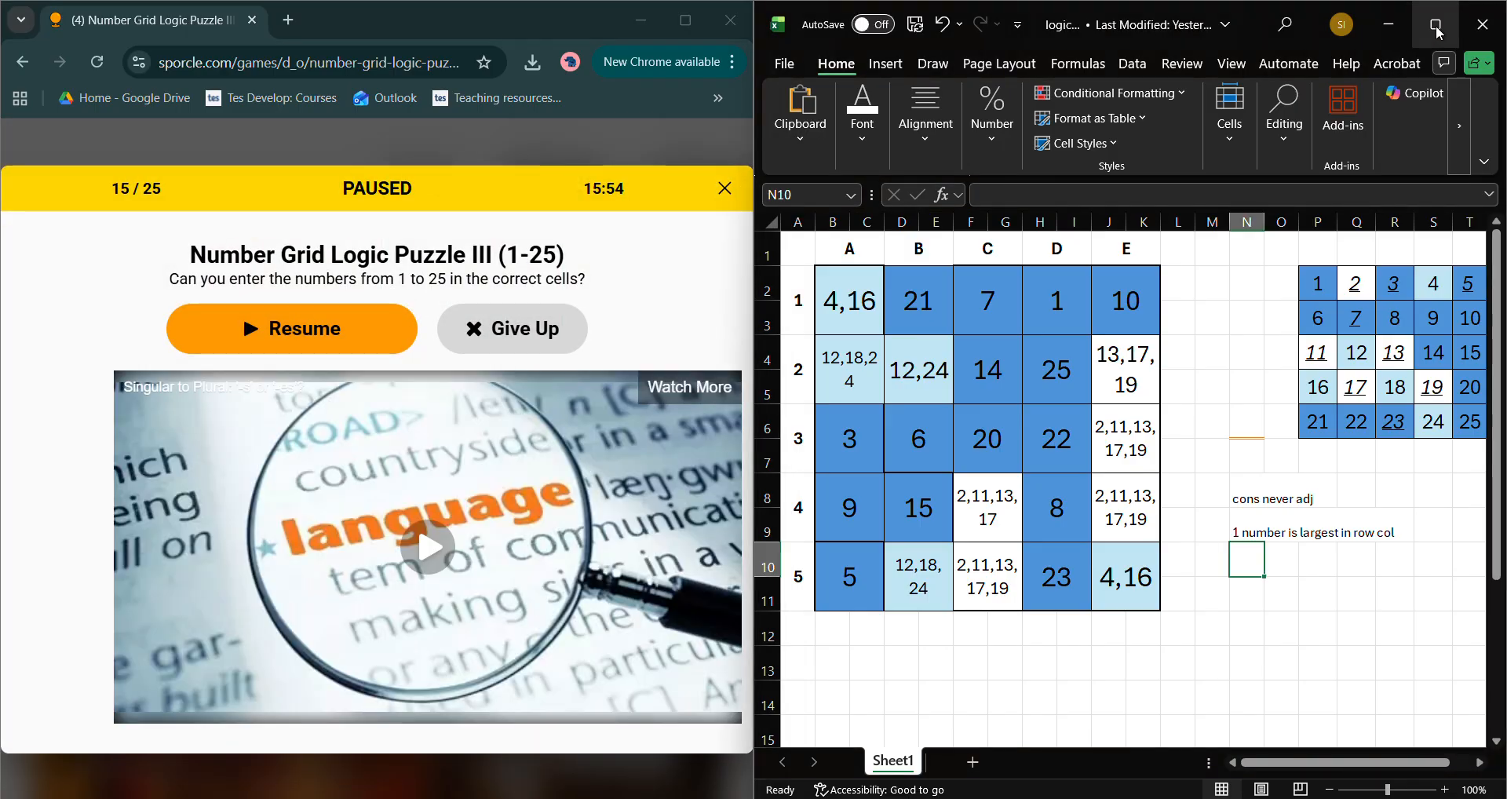
left_click(1437, 25)
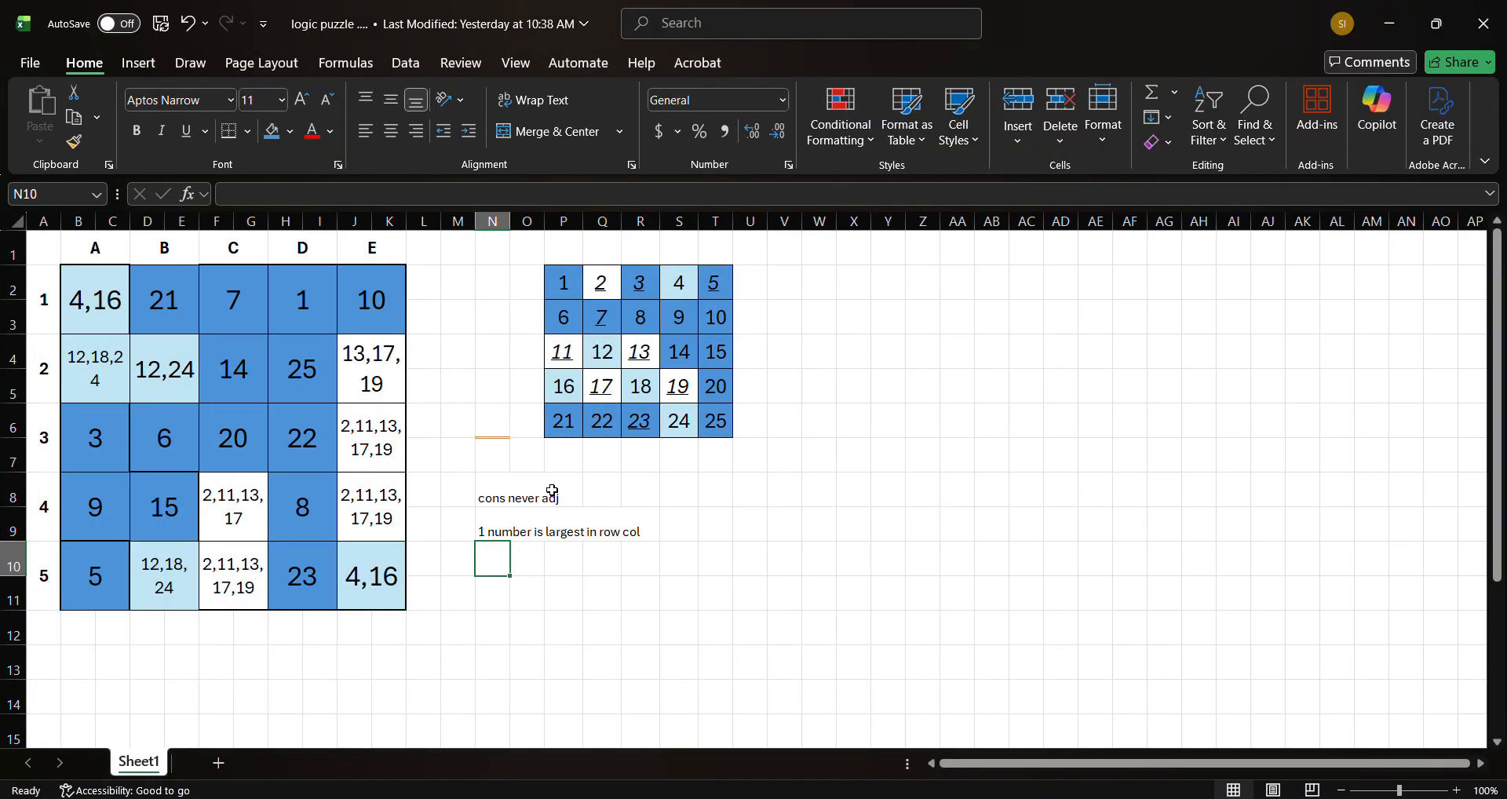
- Check column B against the largest-number clue and reduce the candidates in puzzle cell B5 to 12,18
left_click(480, 518)
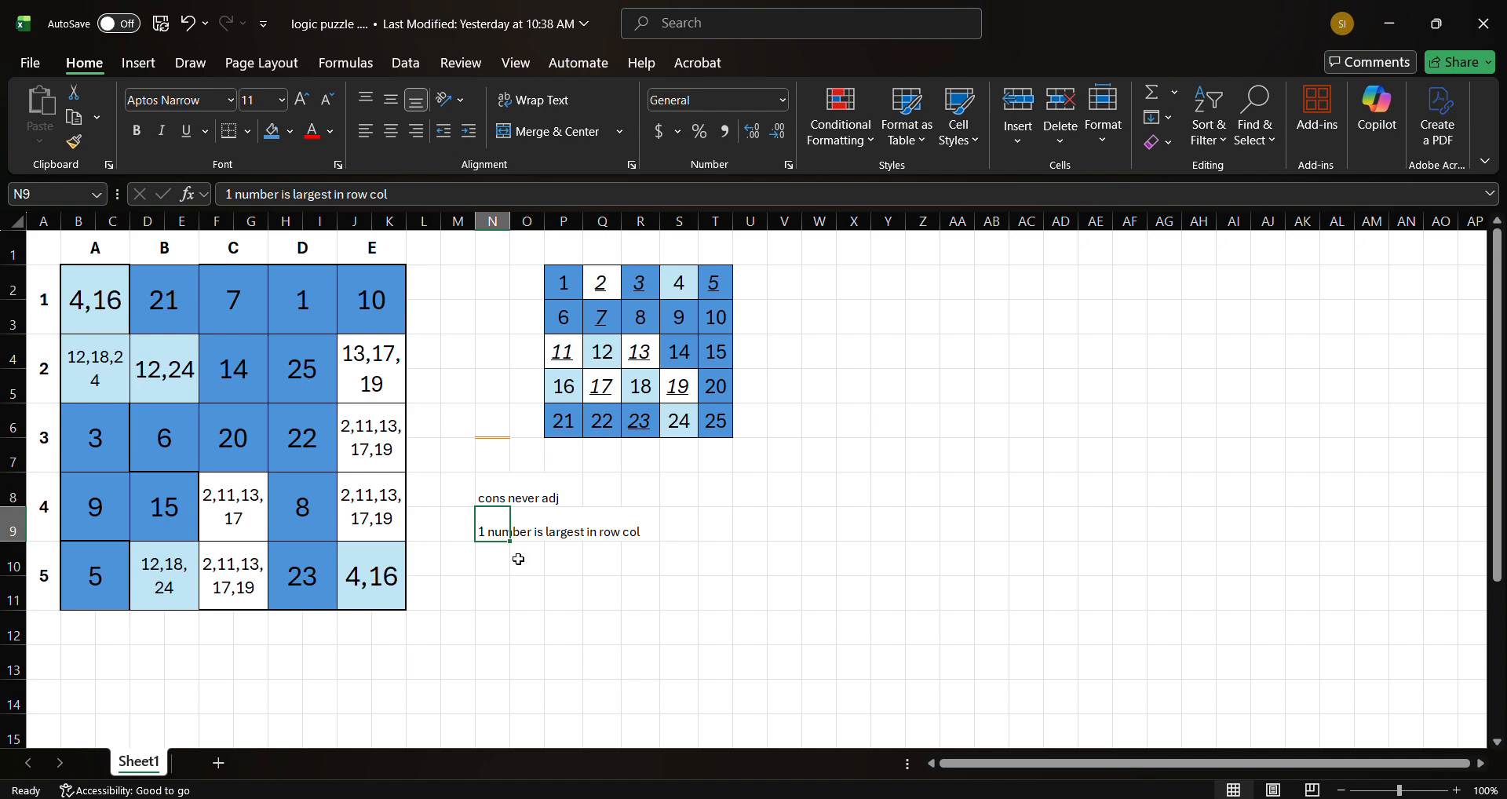
left_click(324, 371)
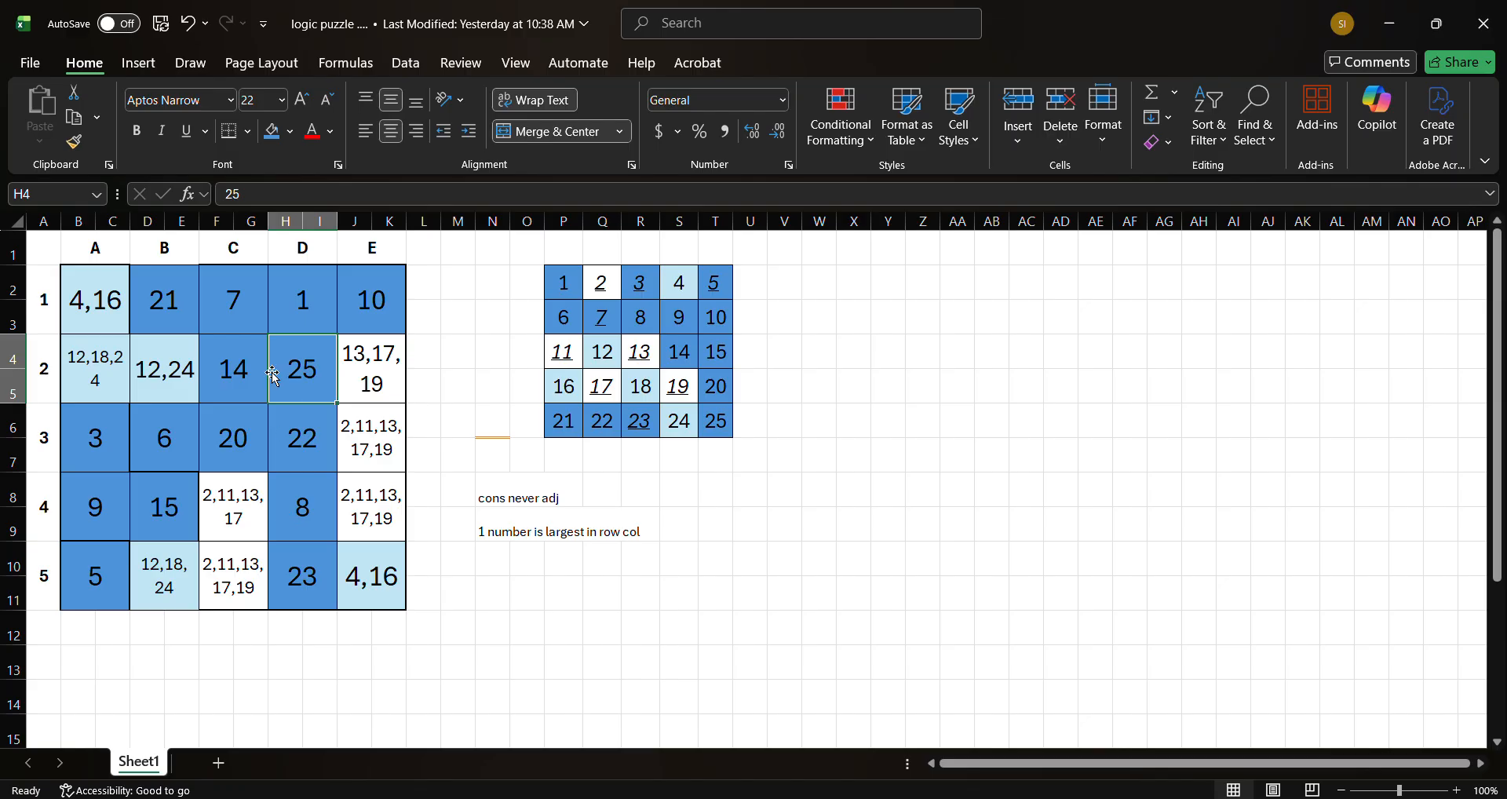
left_click(166, 372)
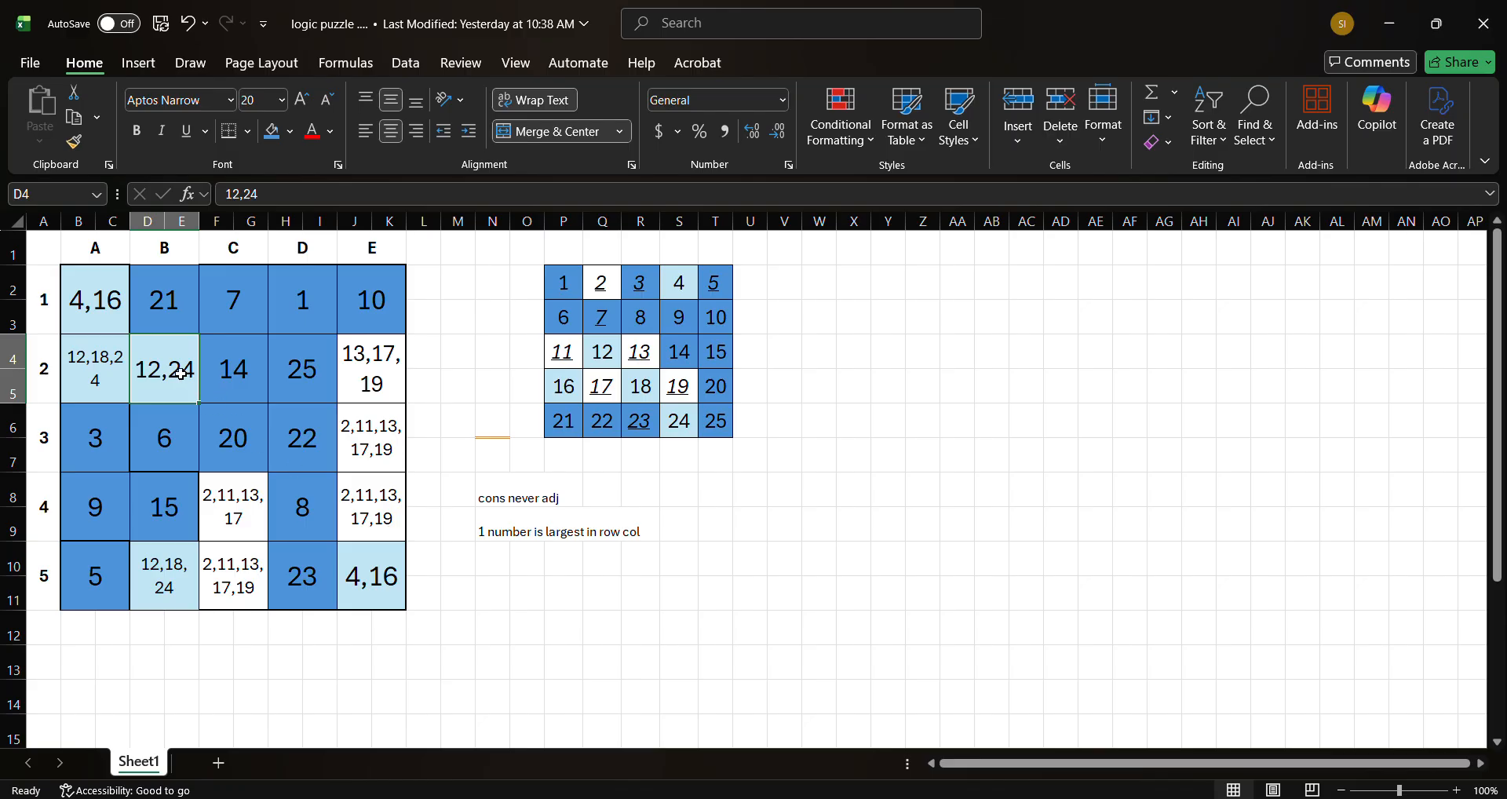
left_click(171, 569)
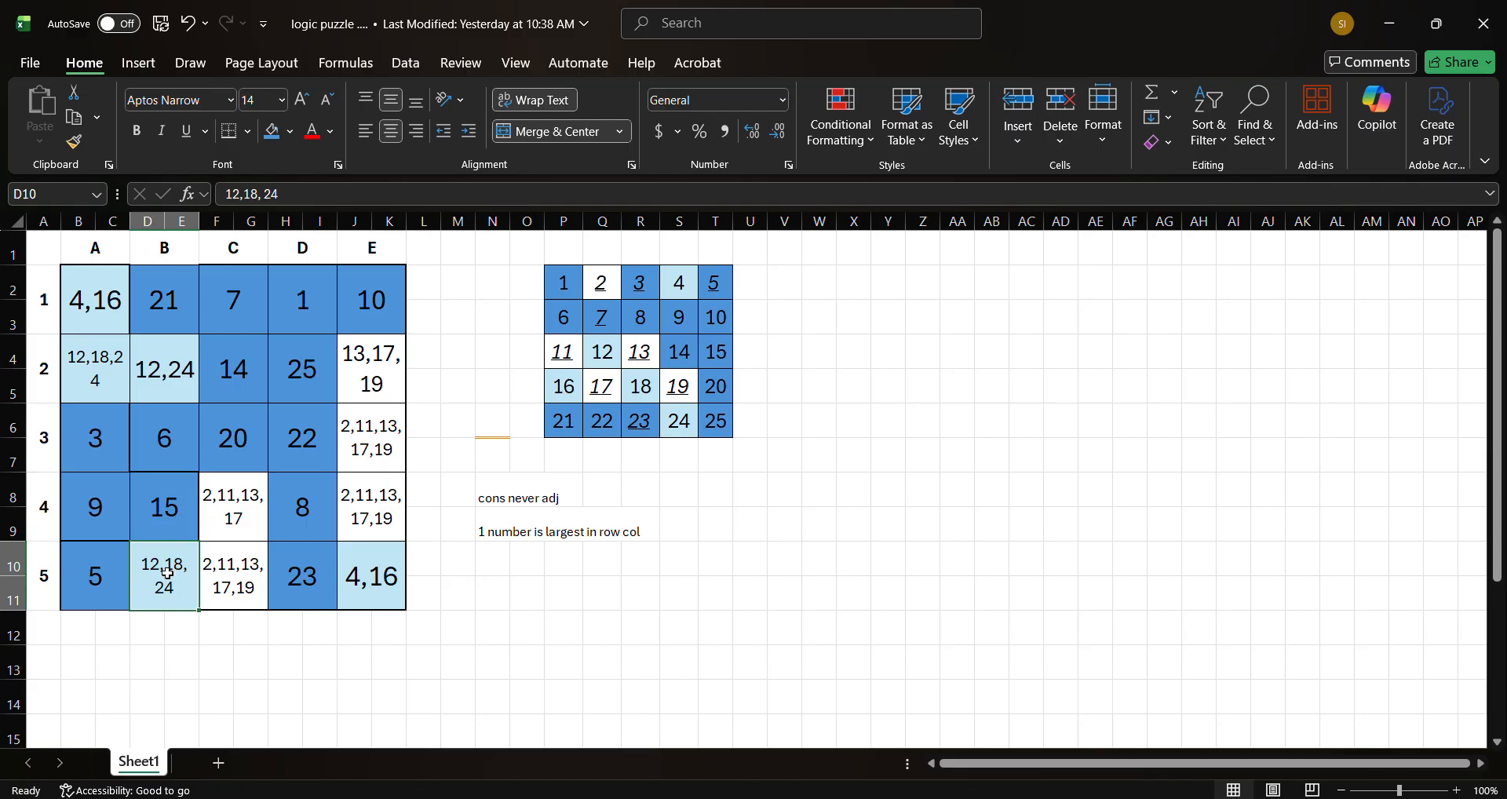
left_click_drag(147, 574, 171, 312)
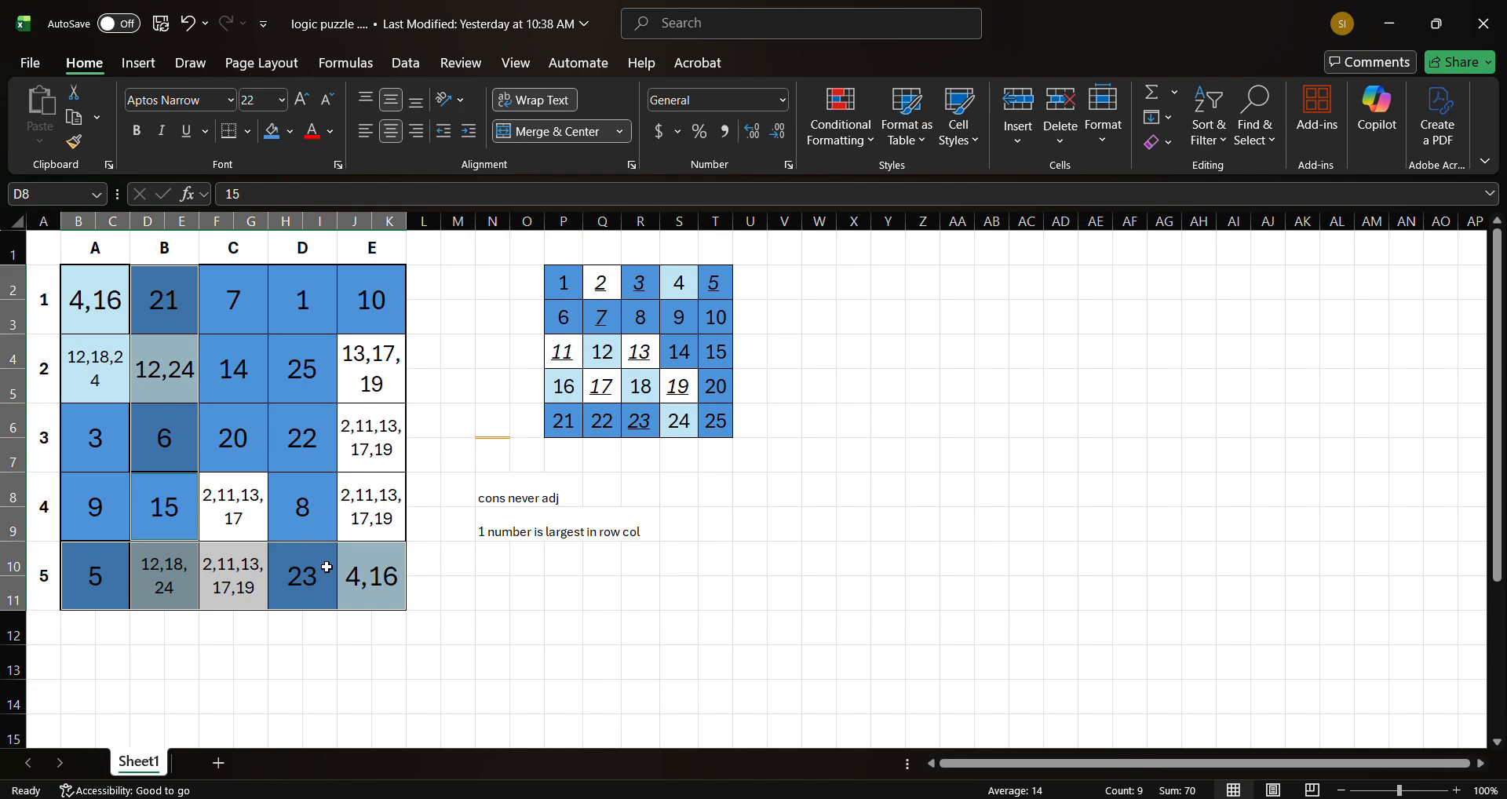
left_click(179, 548)
double_click(182, 593)
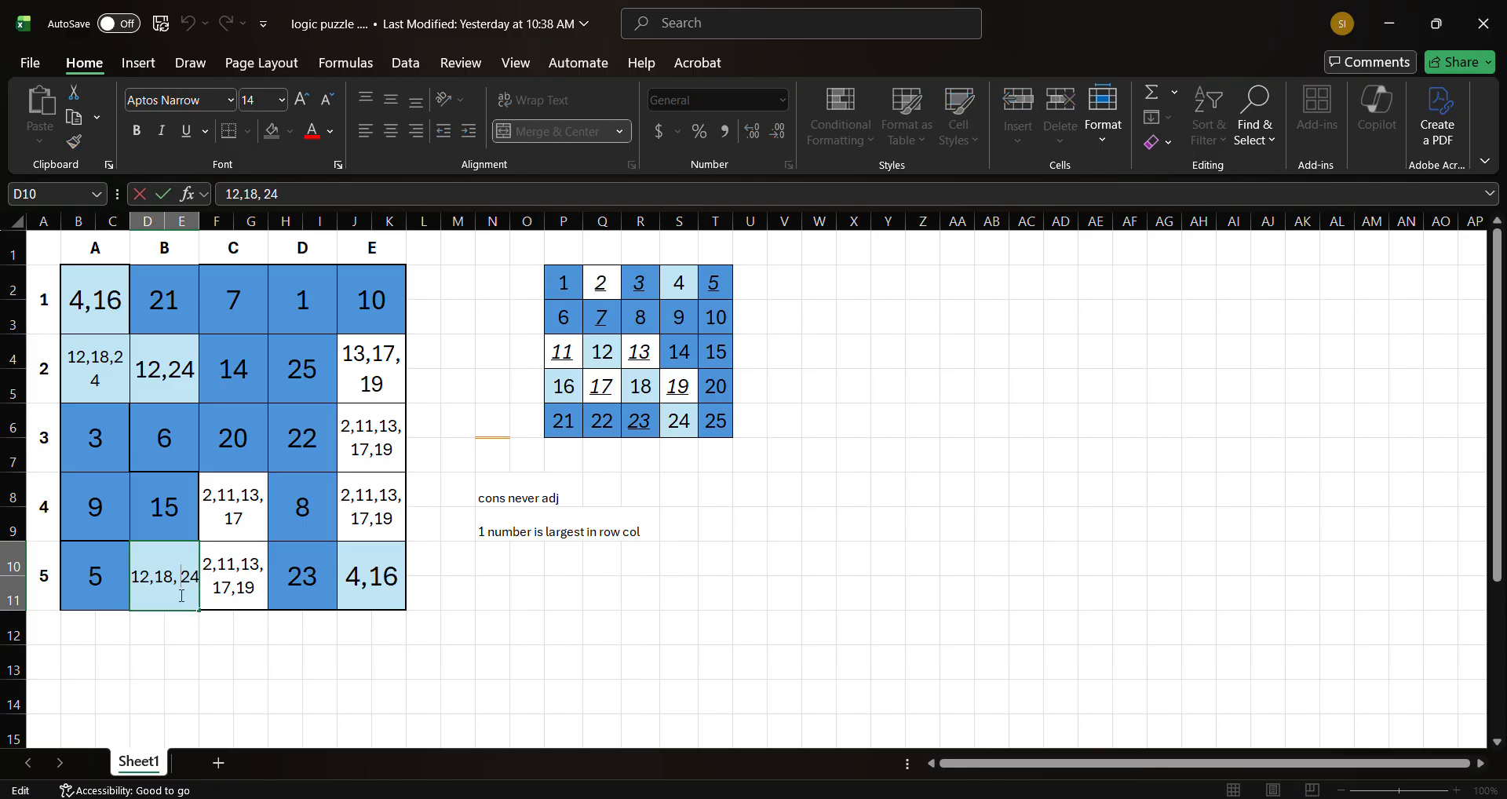
key("Delete")
key("Delete")
key("BackSpace")
key("BackSpace")
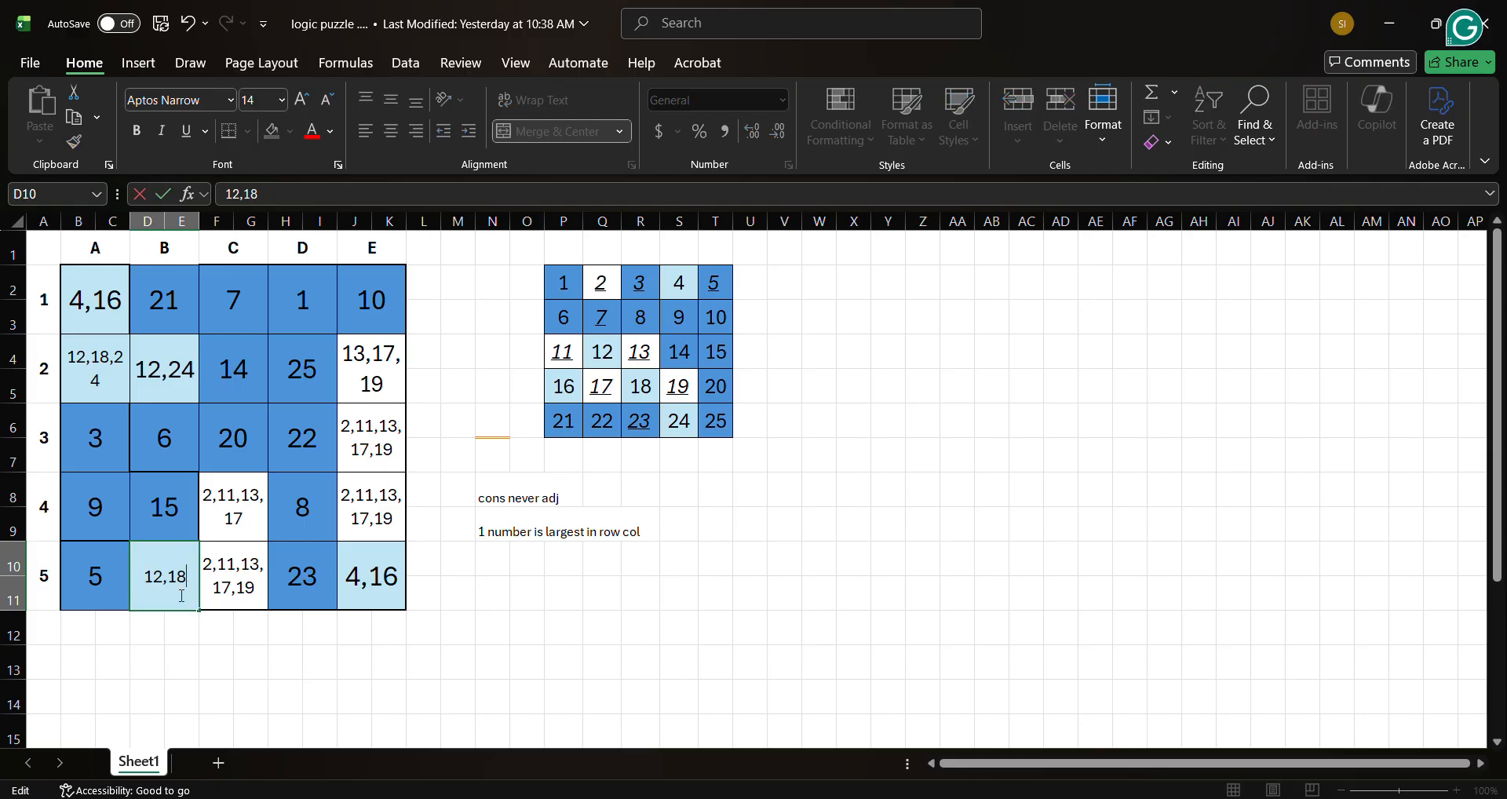
key("Return")
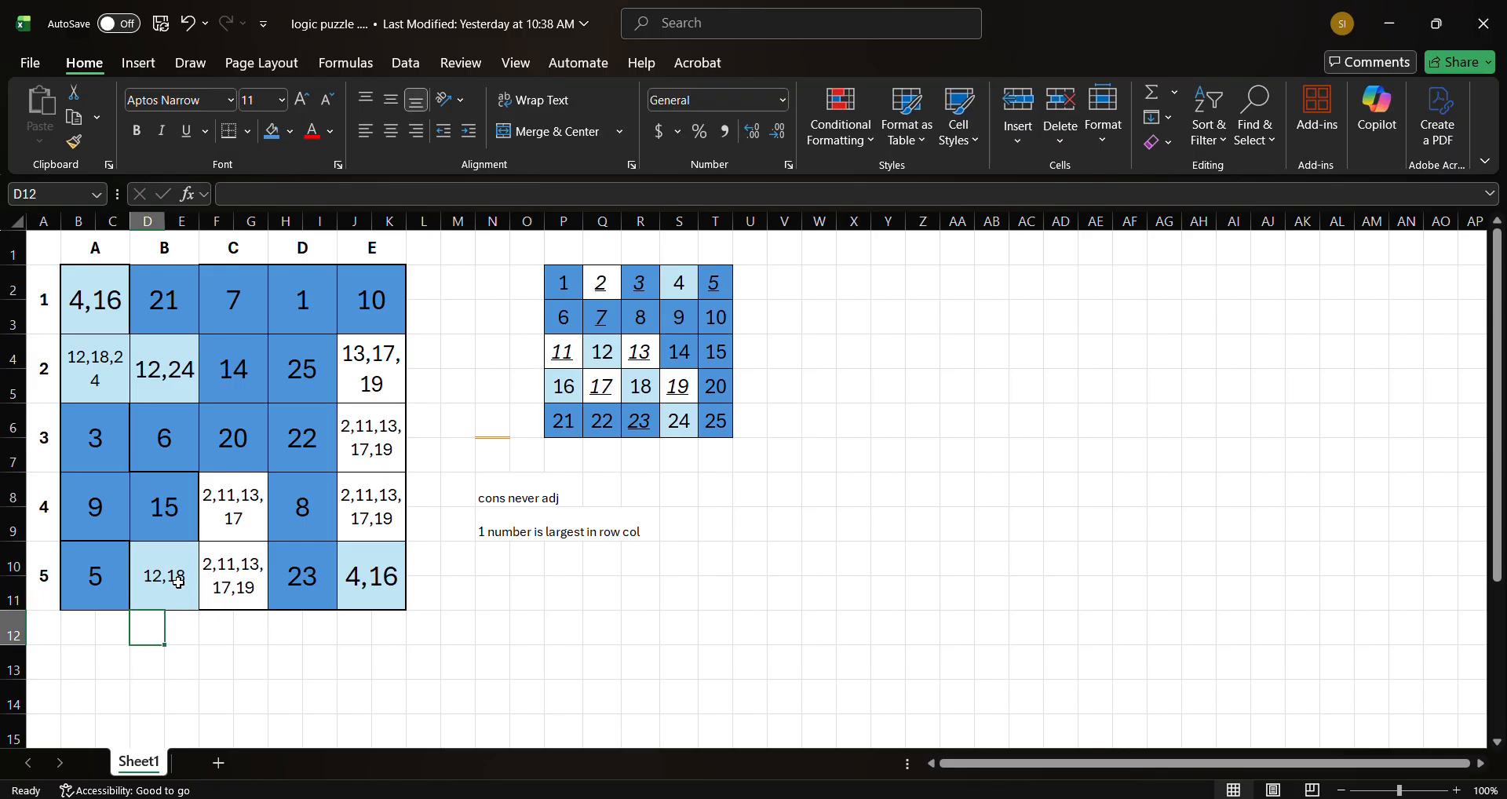
- Examine puzzle cells A2, B2, D5 and D3, plus row 1 and column B around the 21, against the largest-number clue
left_click(181, 369)
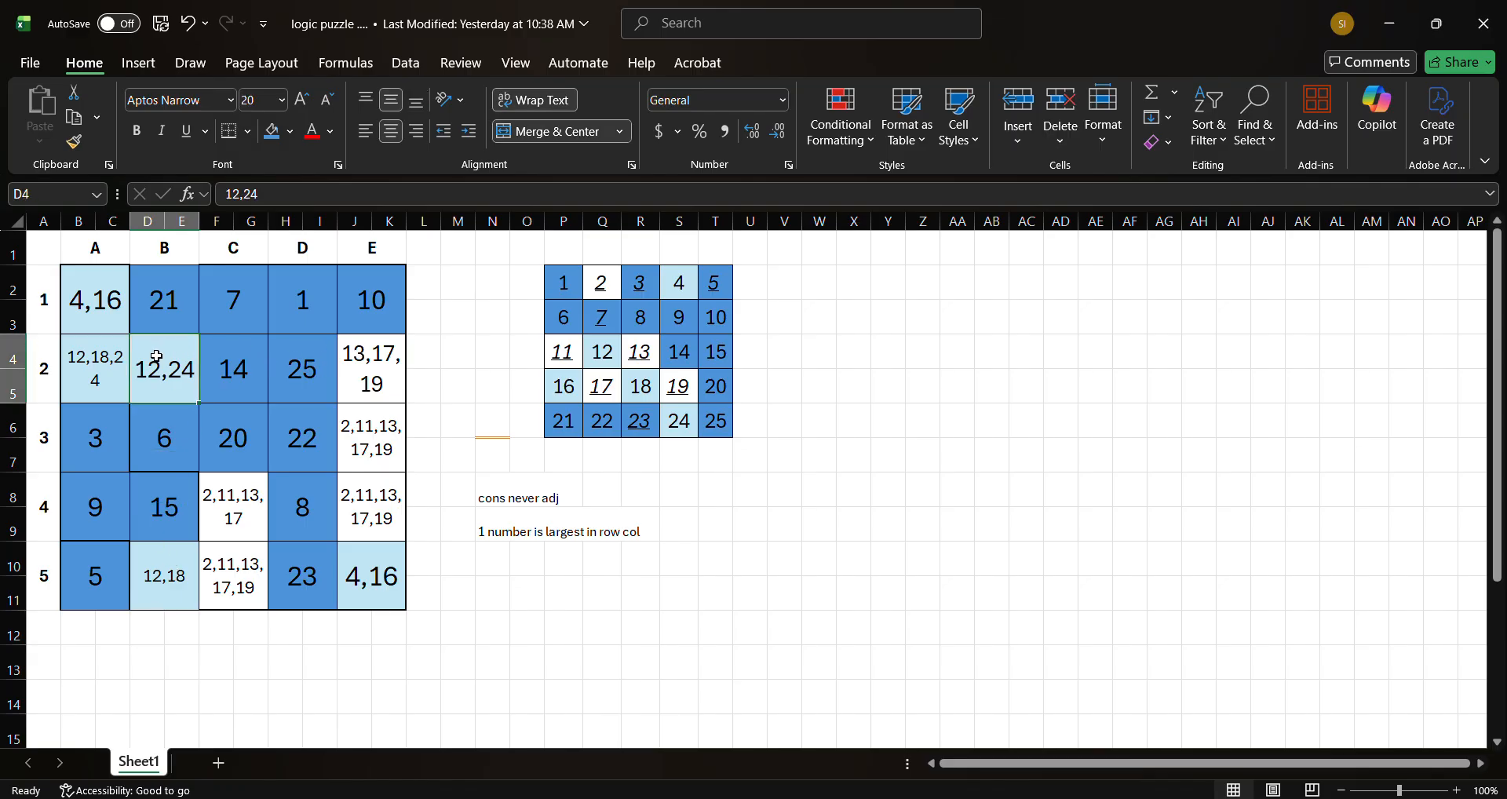
left_click(112, 366)
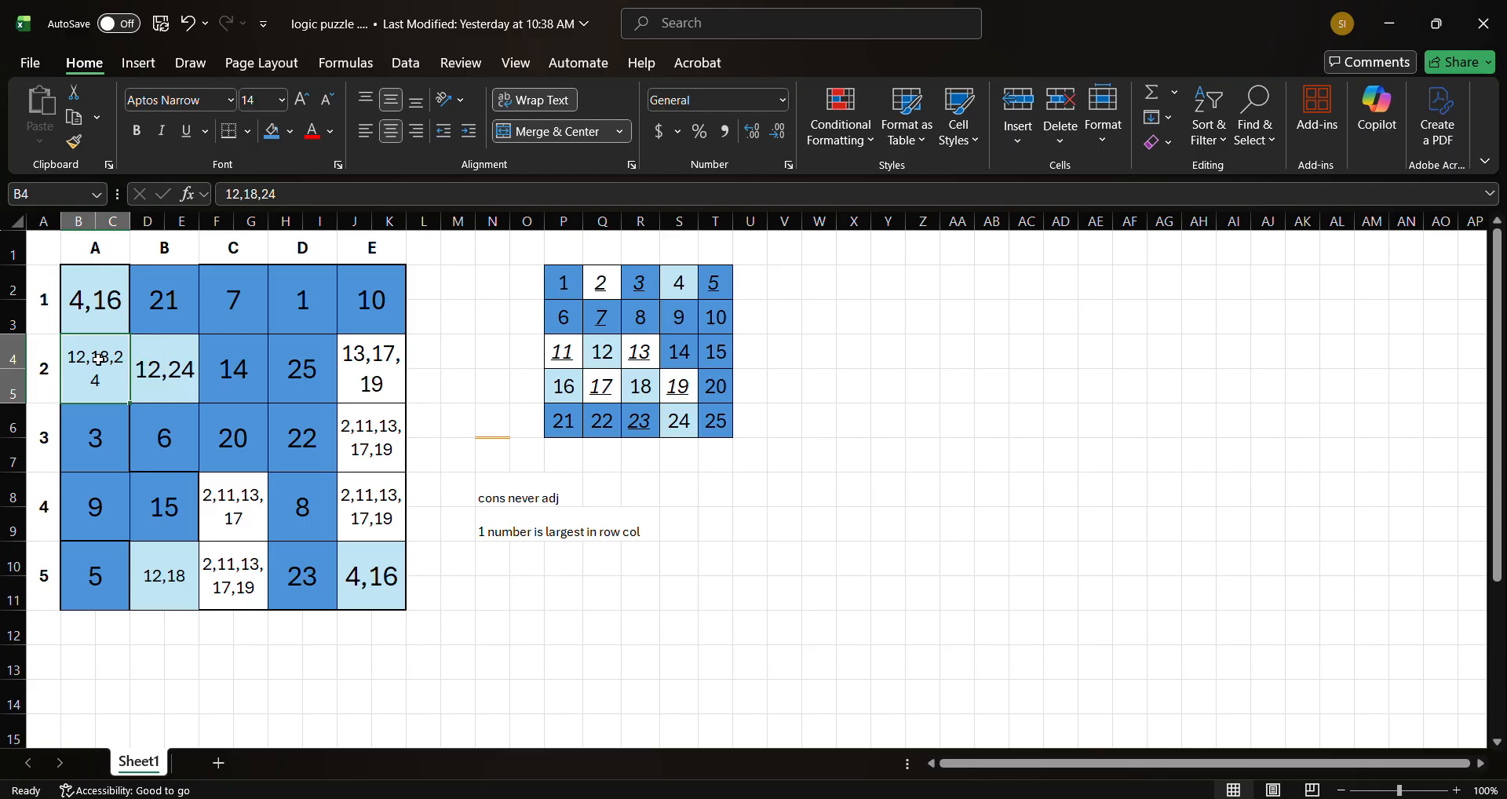
left_click(168, 367)
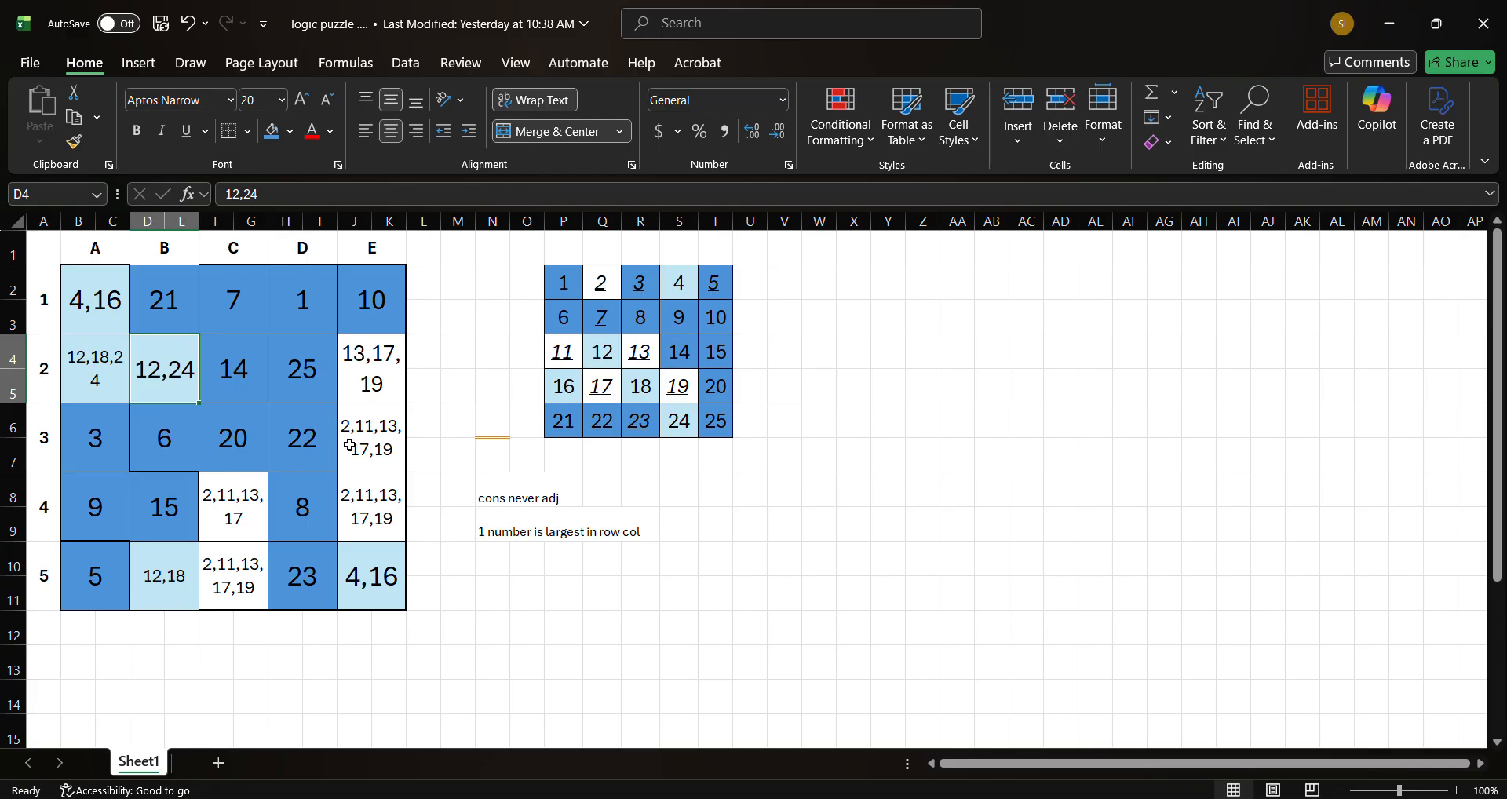
left_click(328, 562)
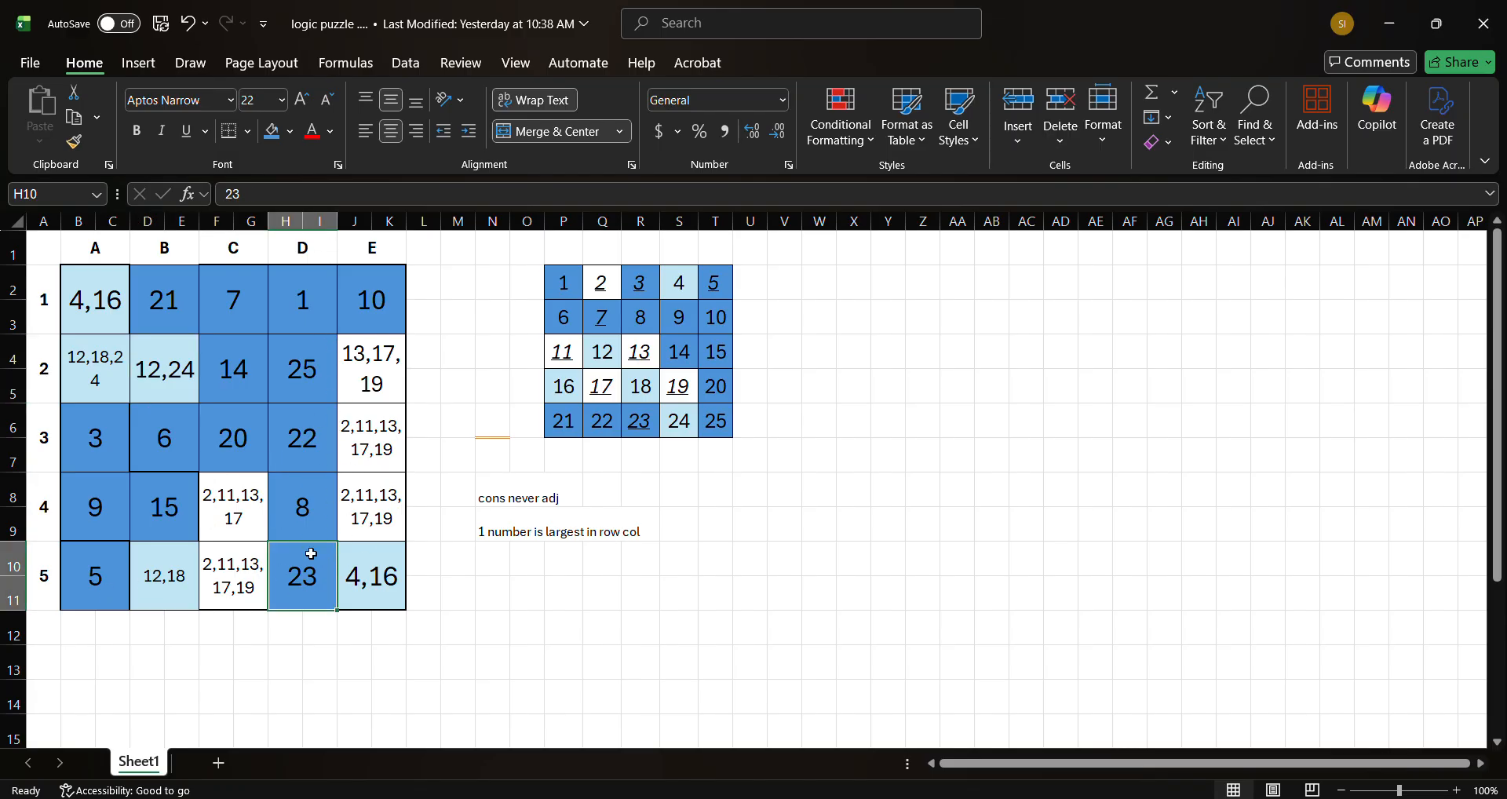
left_click(309, 432)
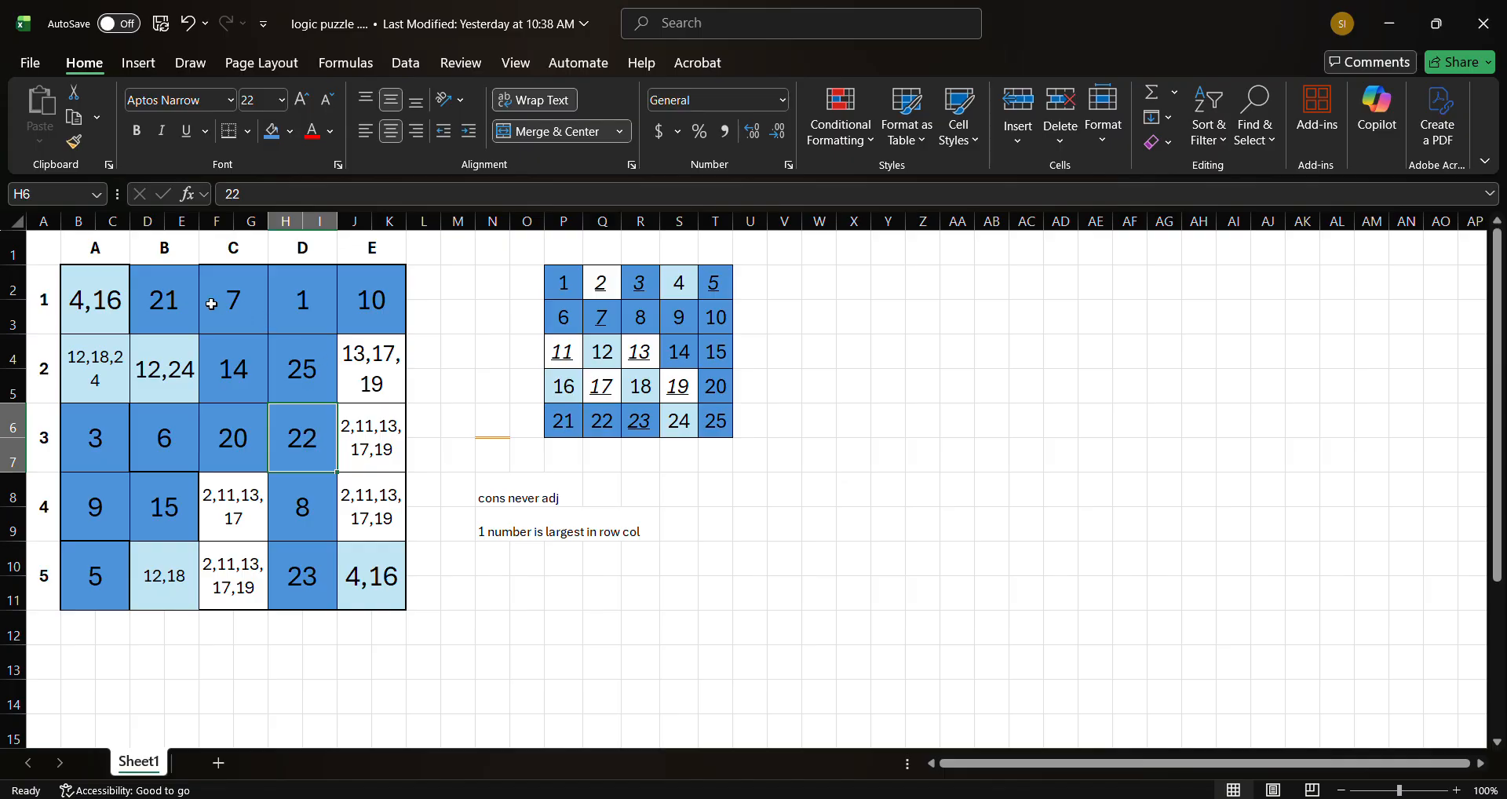
left_click(186, 303)
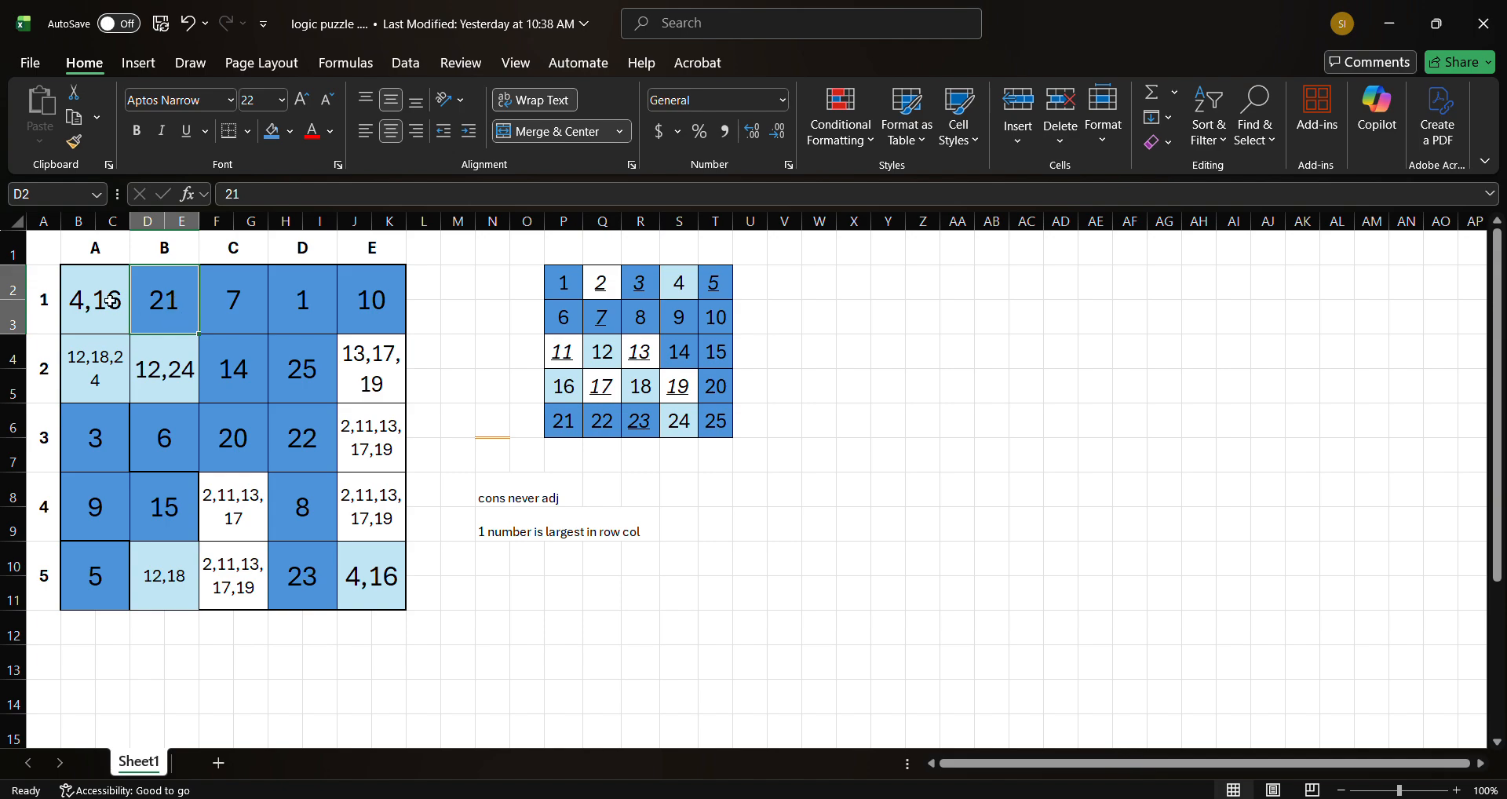
left_click_drag(106, 300, 322, 283)
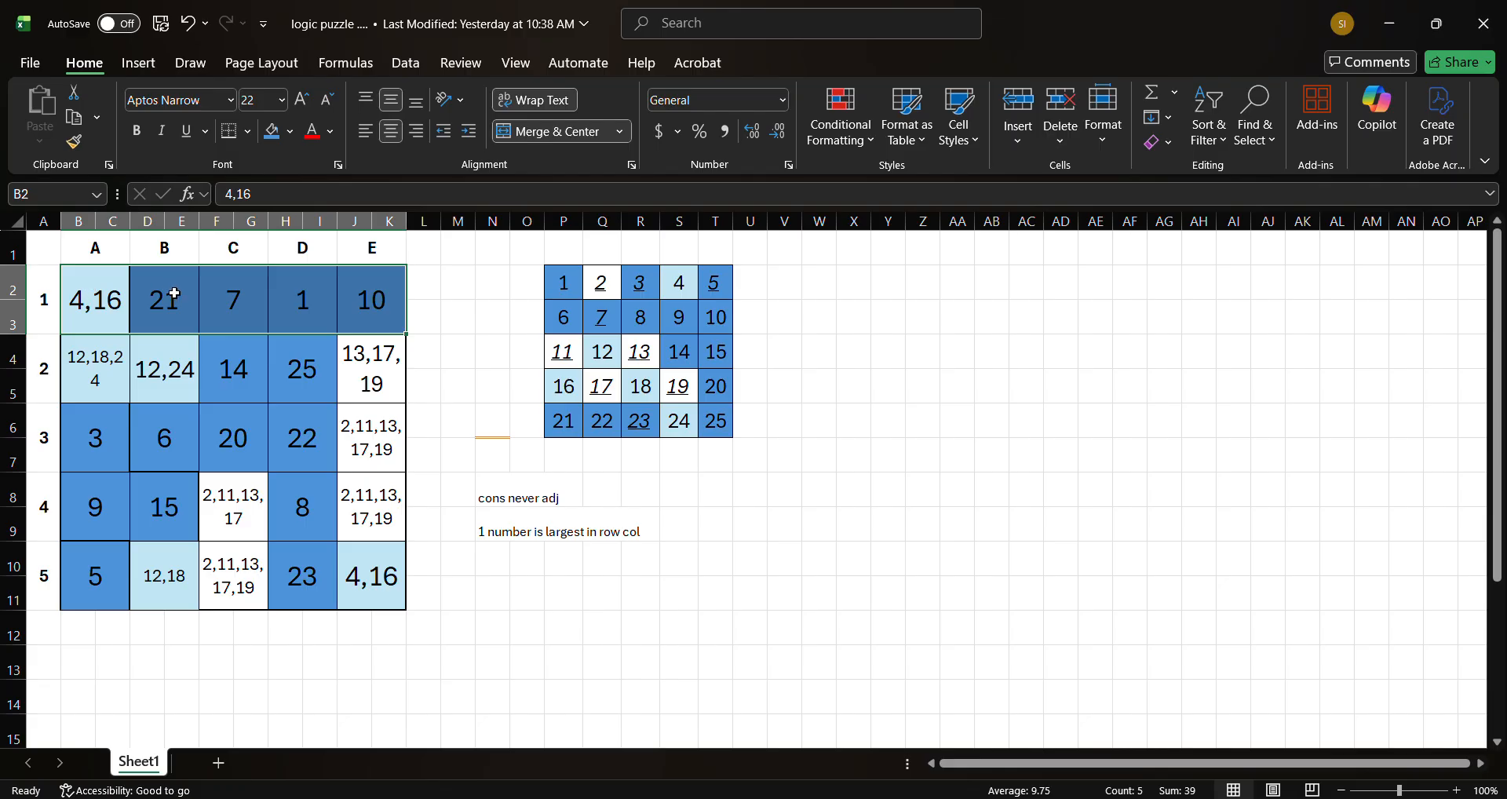
left_click_drag(164, 297, 188, 616)
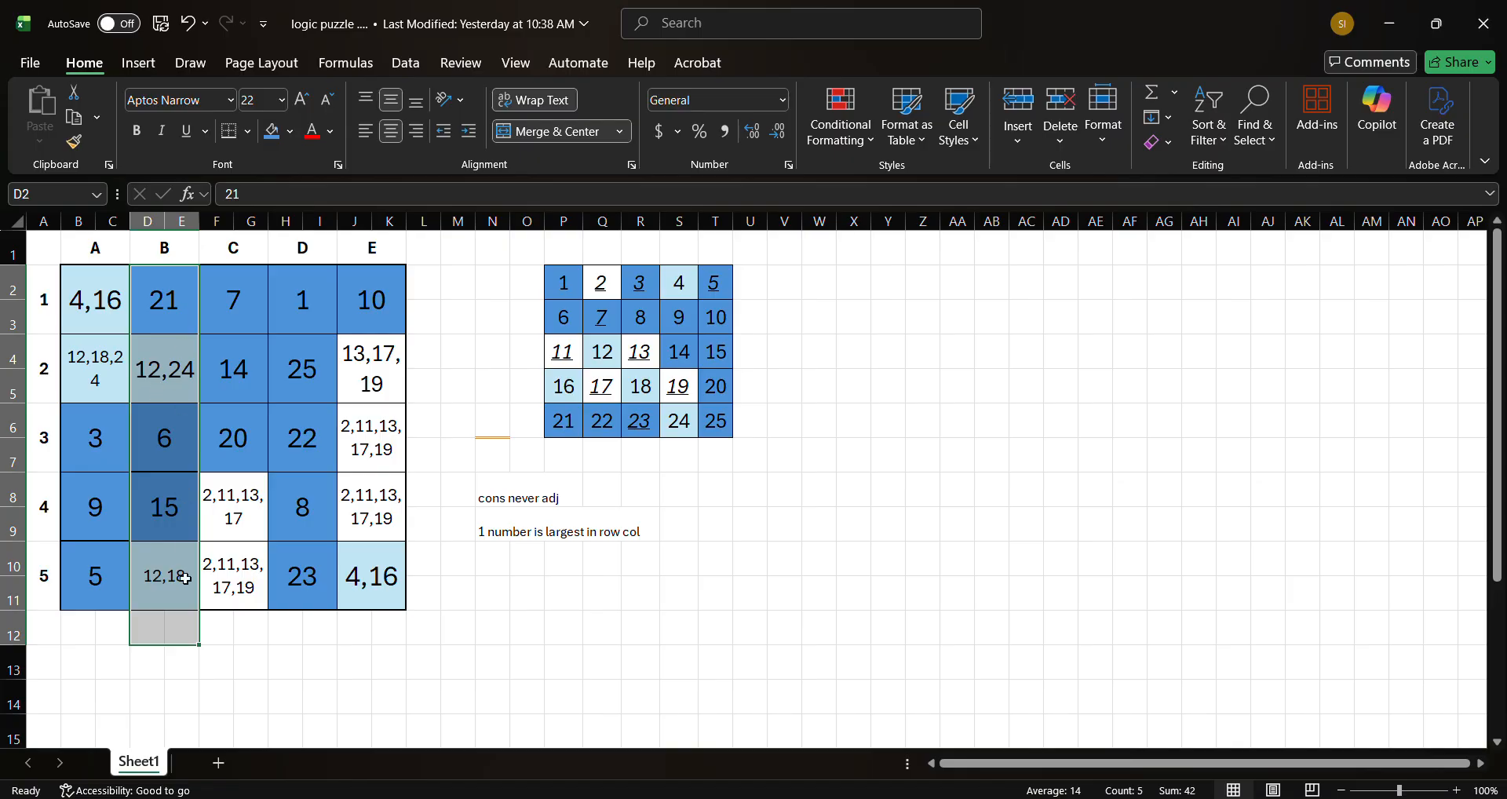
- Replace the candidates in puzzle cell B2 with 24
double_click(146, 374)
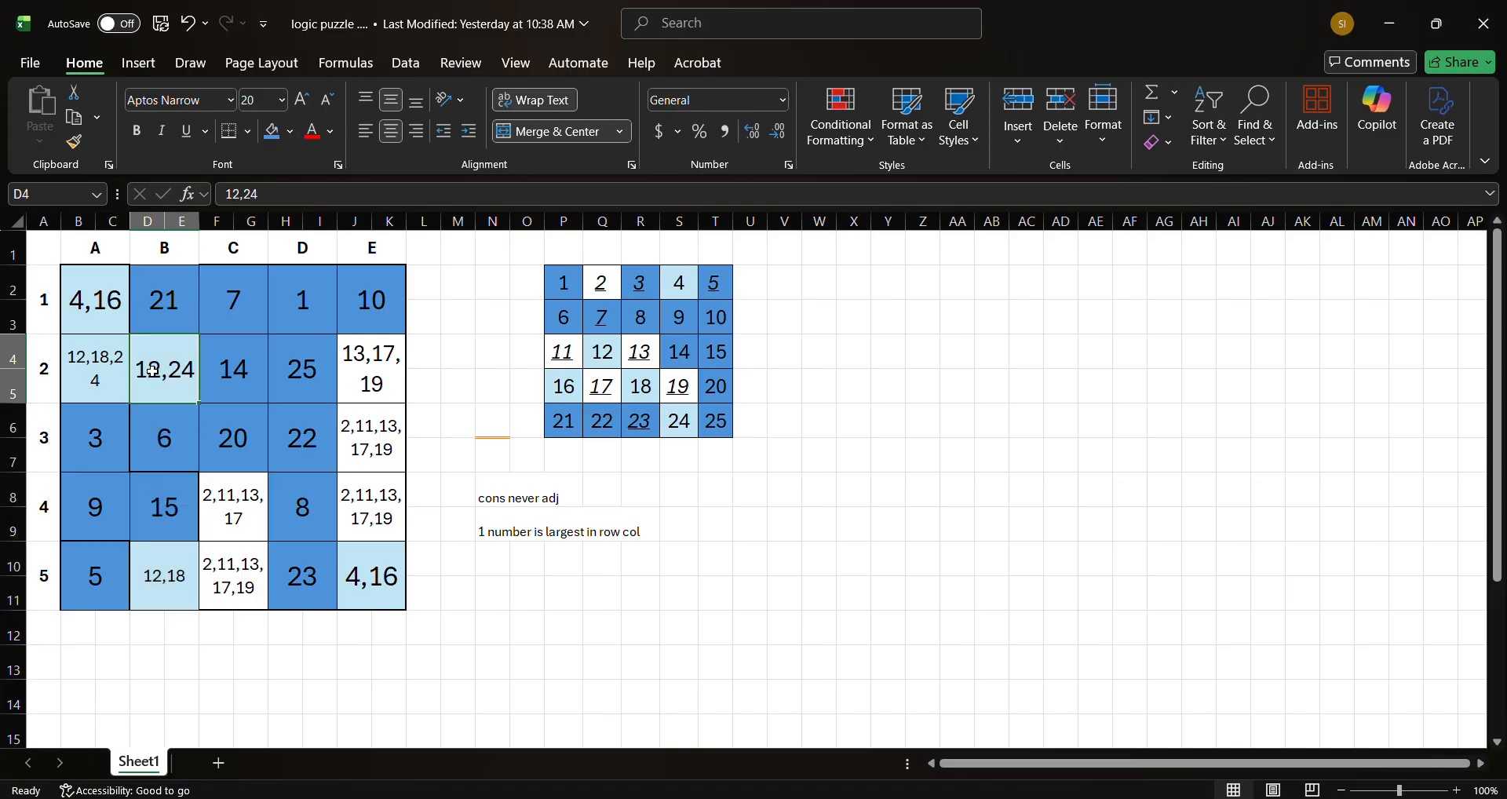
key("BackSpace")
key("BackSpace")
key("BackSpace")
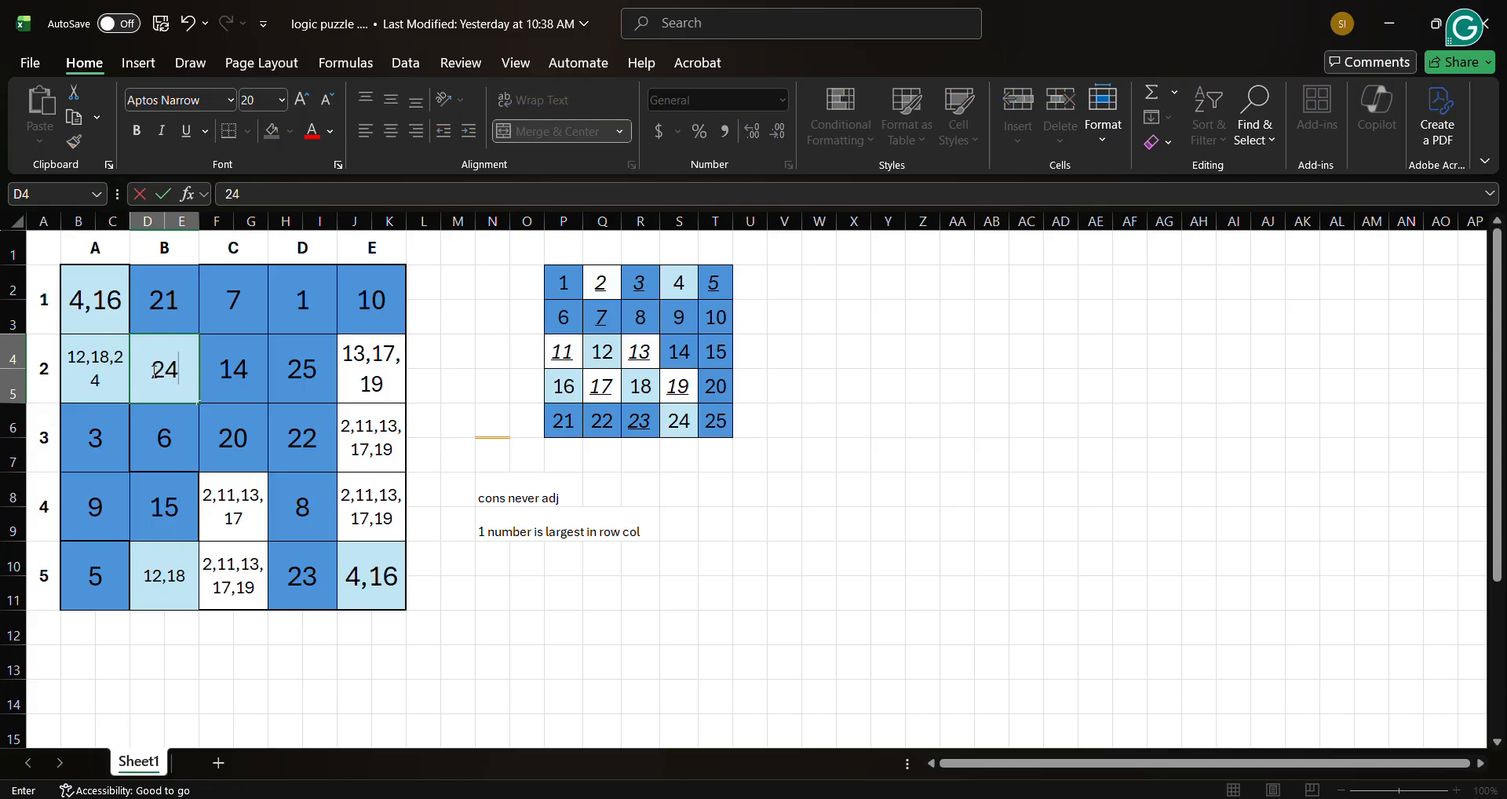
key("Return")
- Remove 24 from puzzle cell A2, leaving the candidates 12,18
double_click(116, 369)
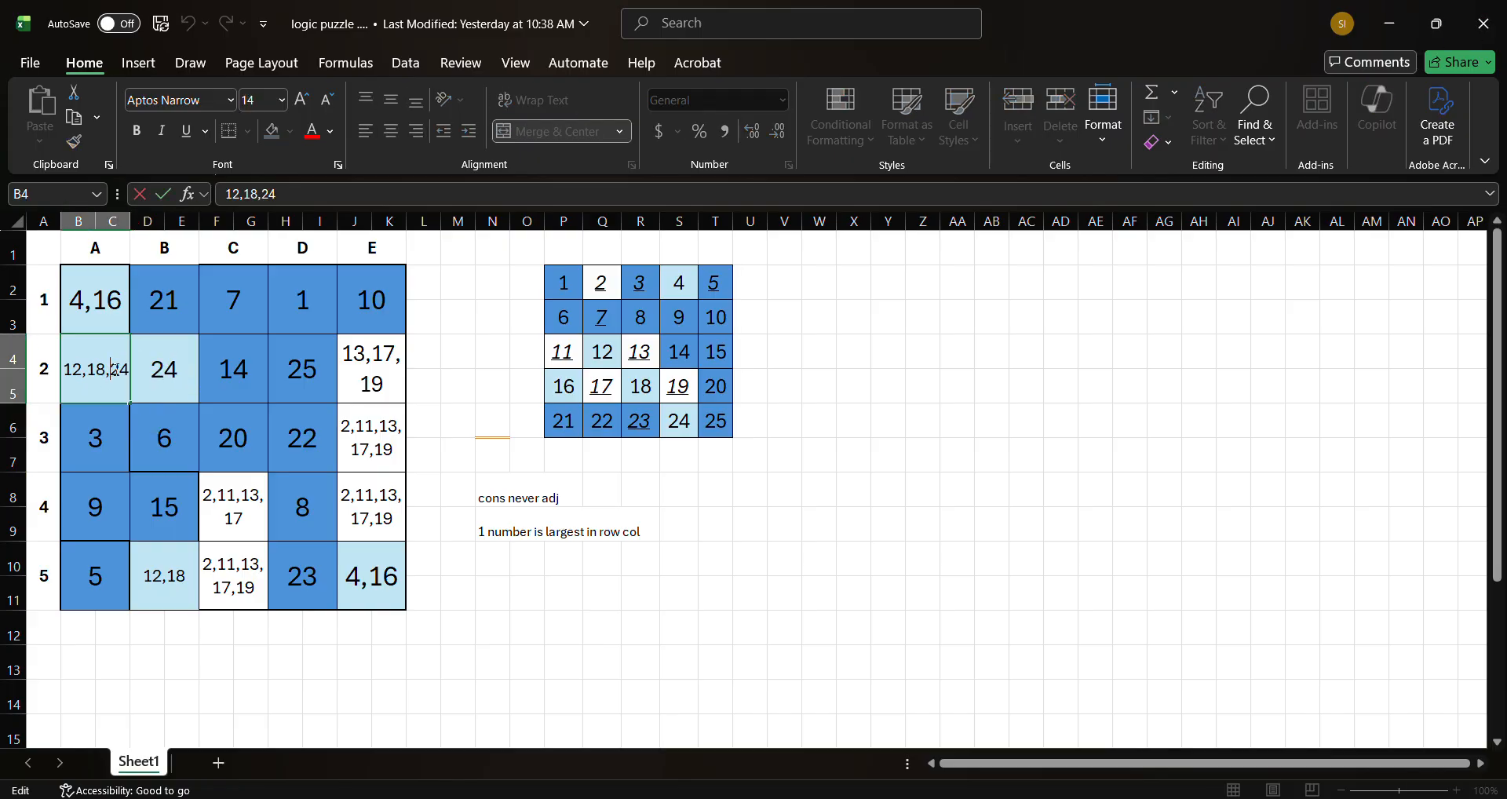
key("BackSpace")
key("Delete")
type("\\")
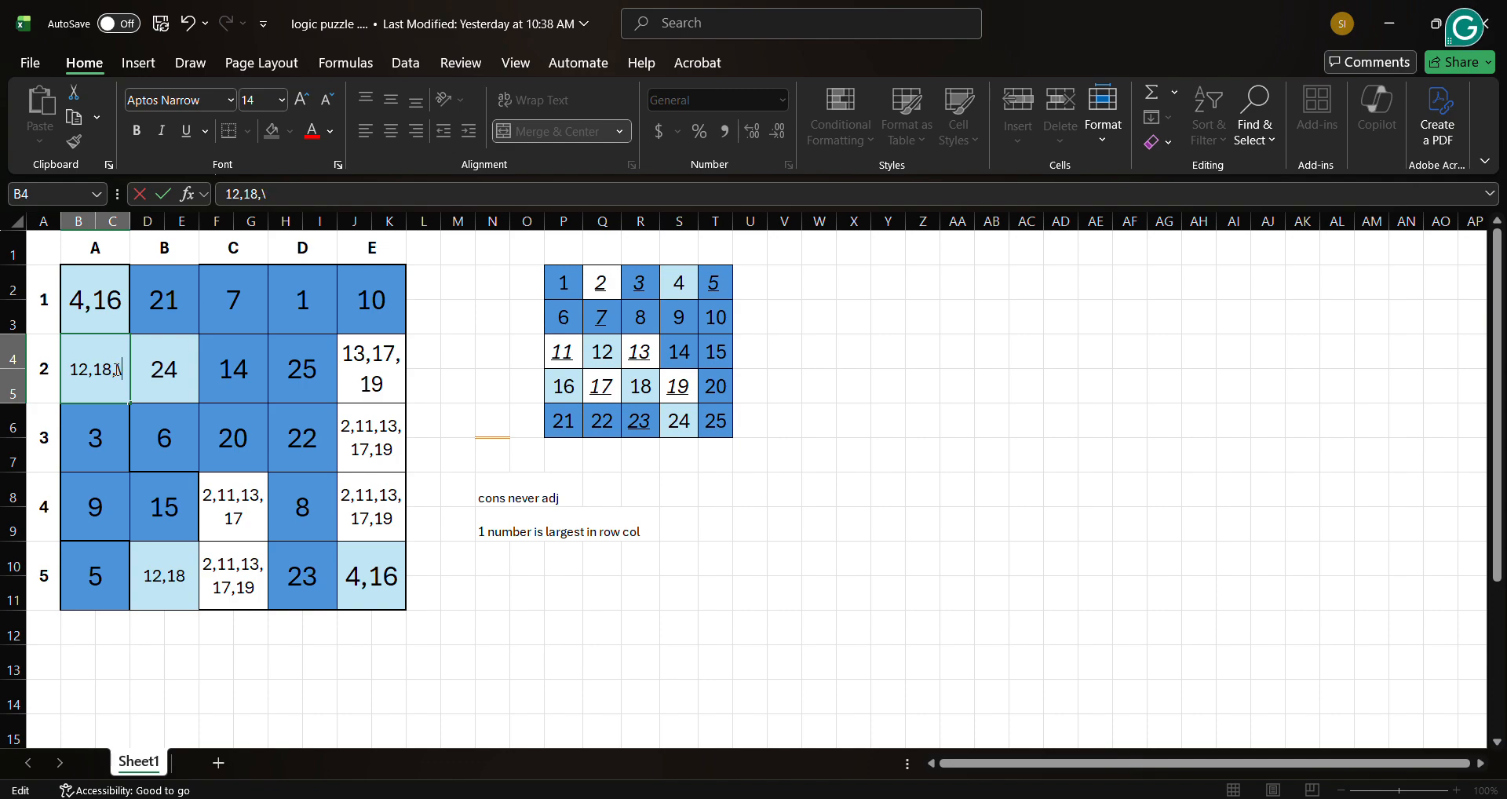
key("BackSpace")
key("BackSpace")
key("Return")
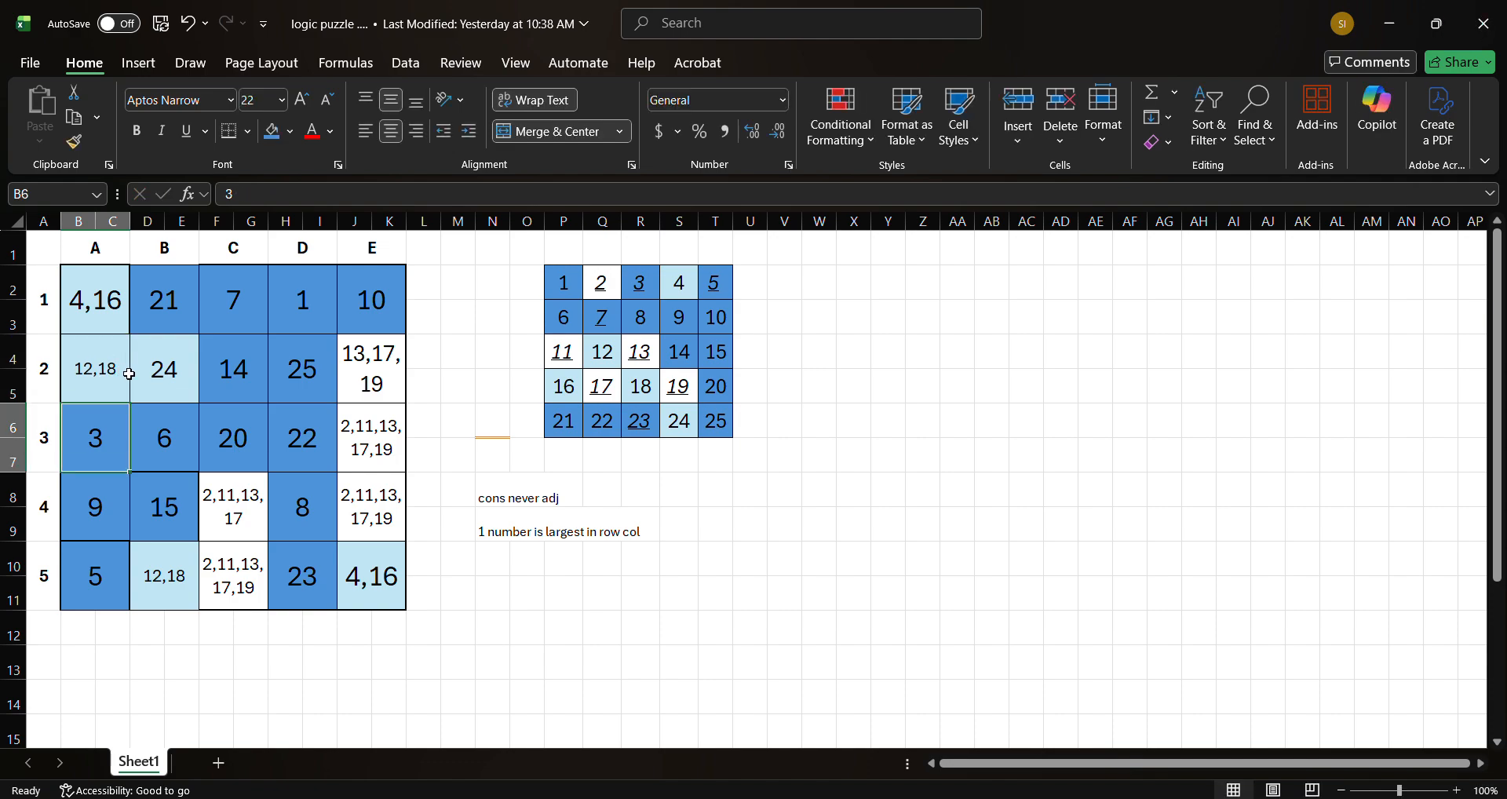
- Fill puzzle cell B2 with the dark blue used for solved numbers
left_click(144, 376)
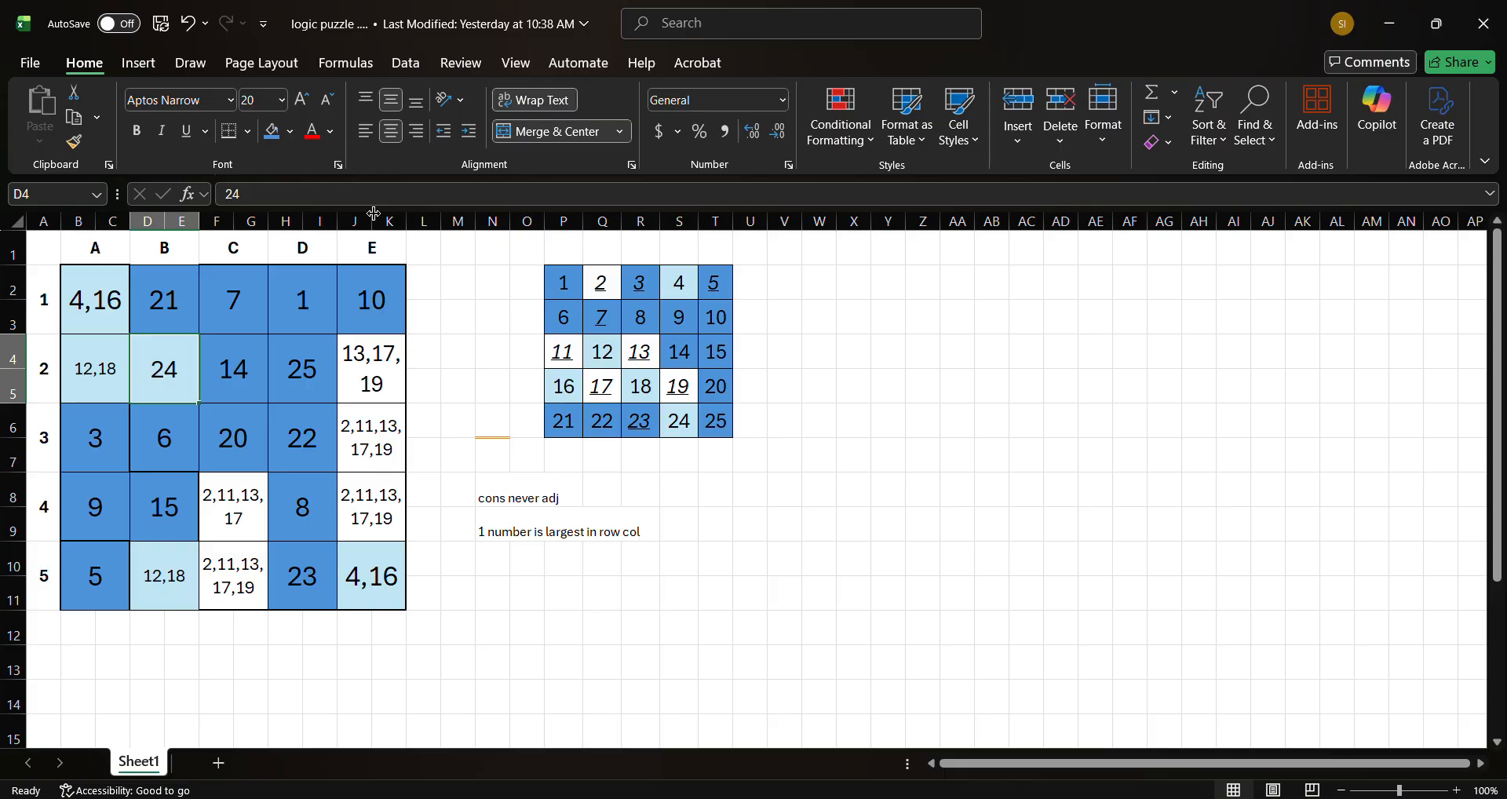
left_click(272, 132)
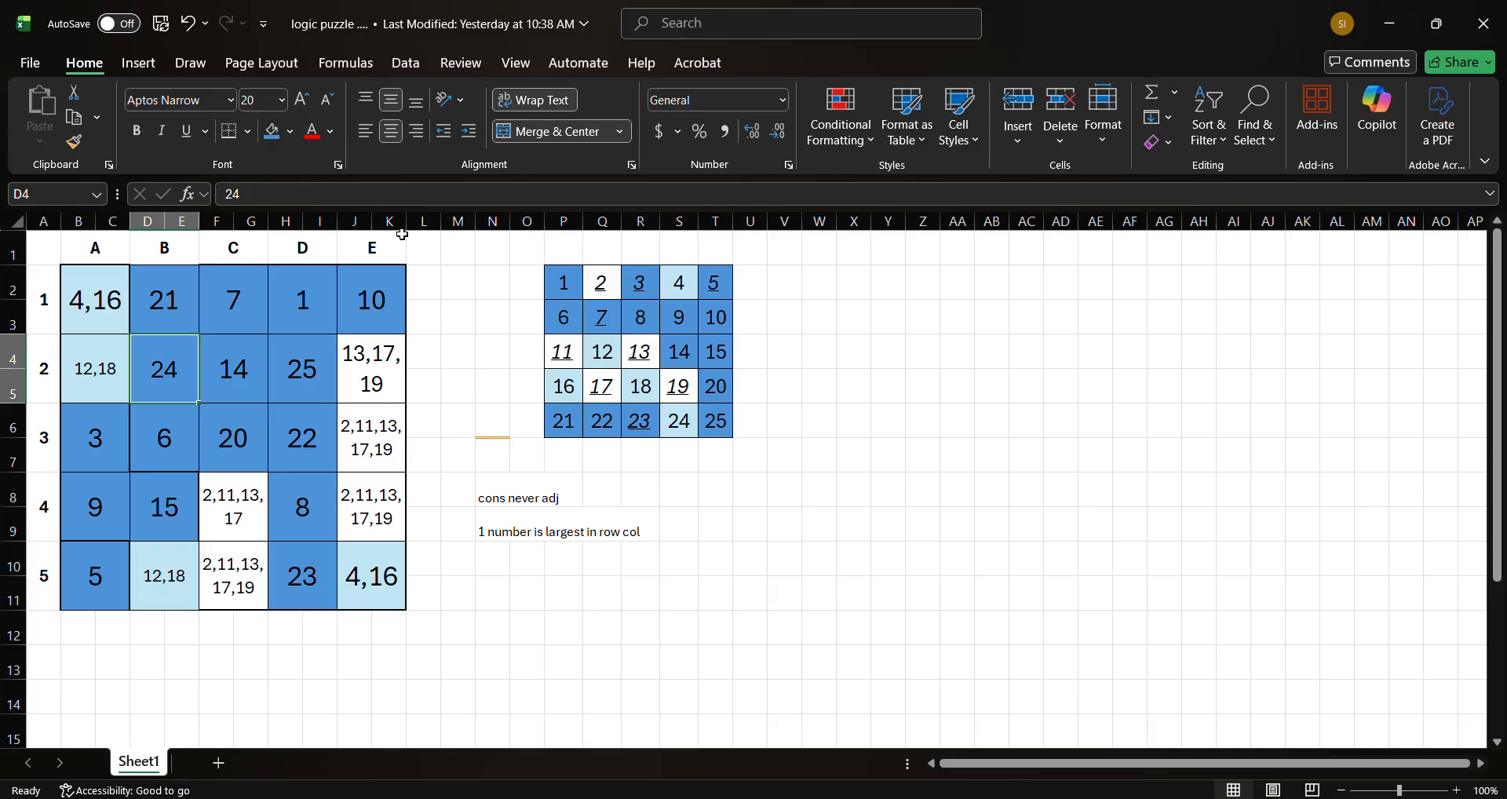
- Fill the 24 in the 1–25 number list with the dark blue used for solved numbers
left_click(661, 436)
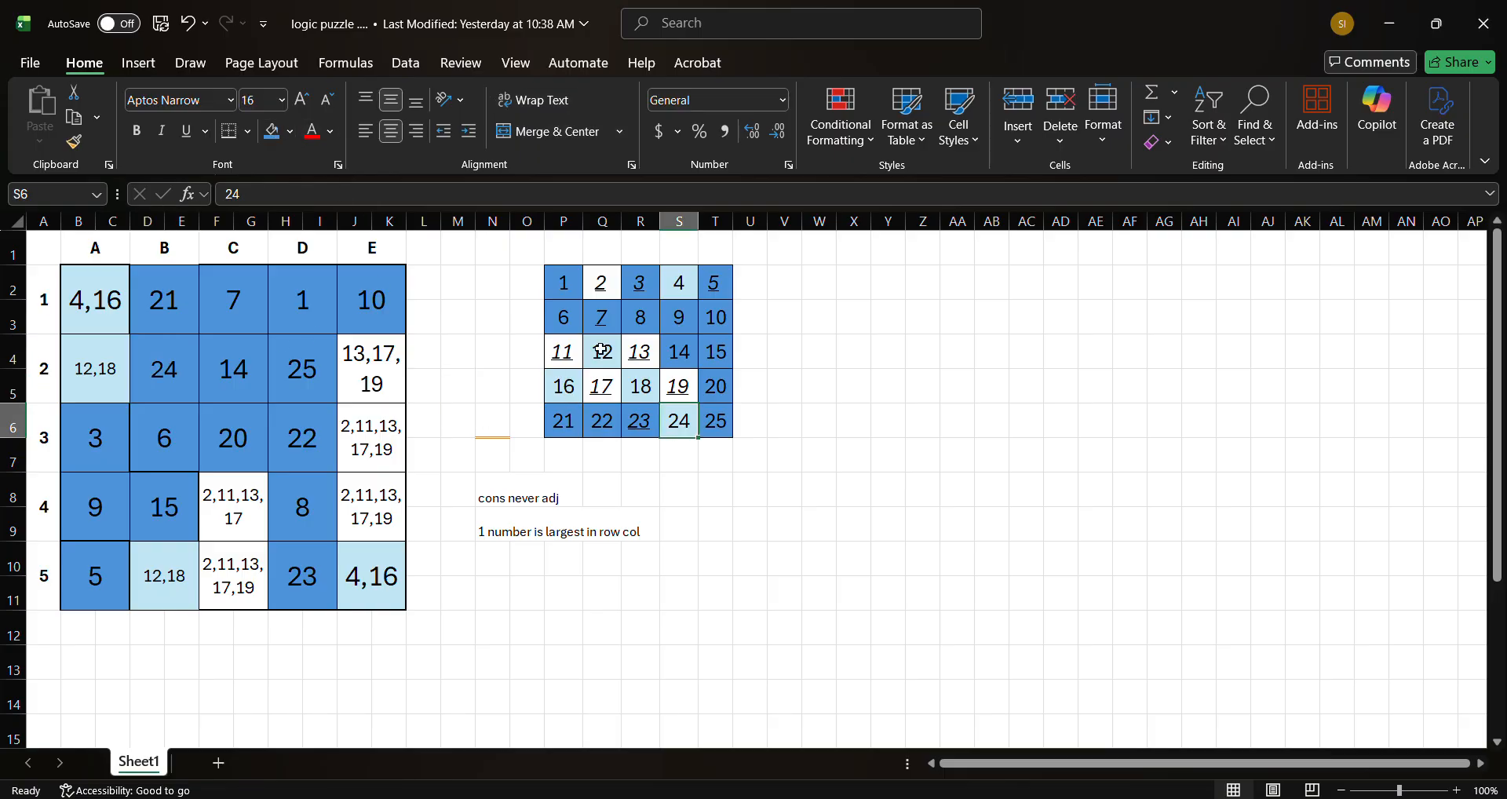
left_click(272, 133)
left_click(474, 608)
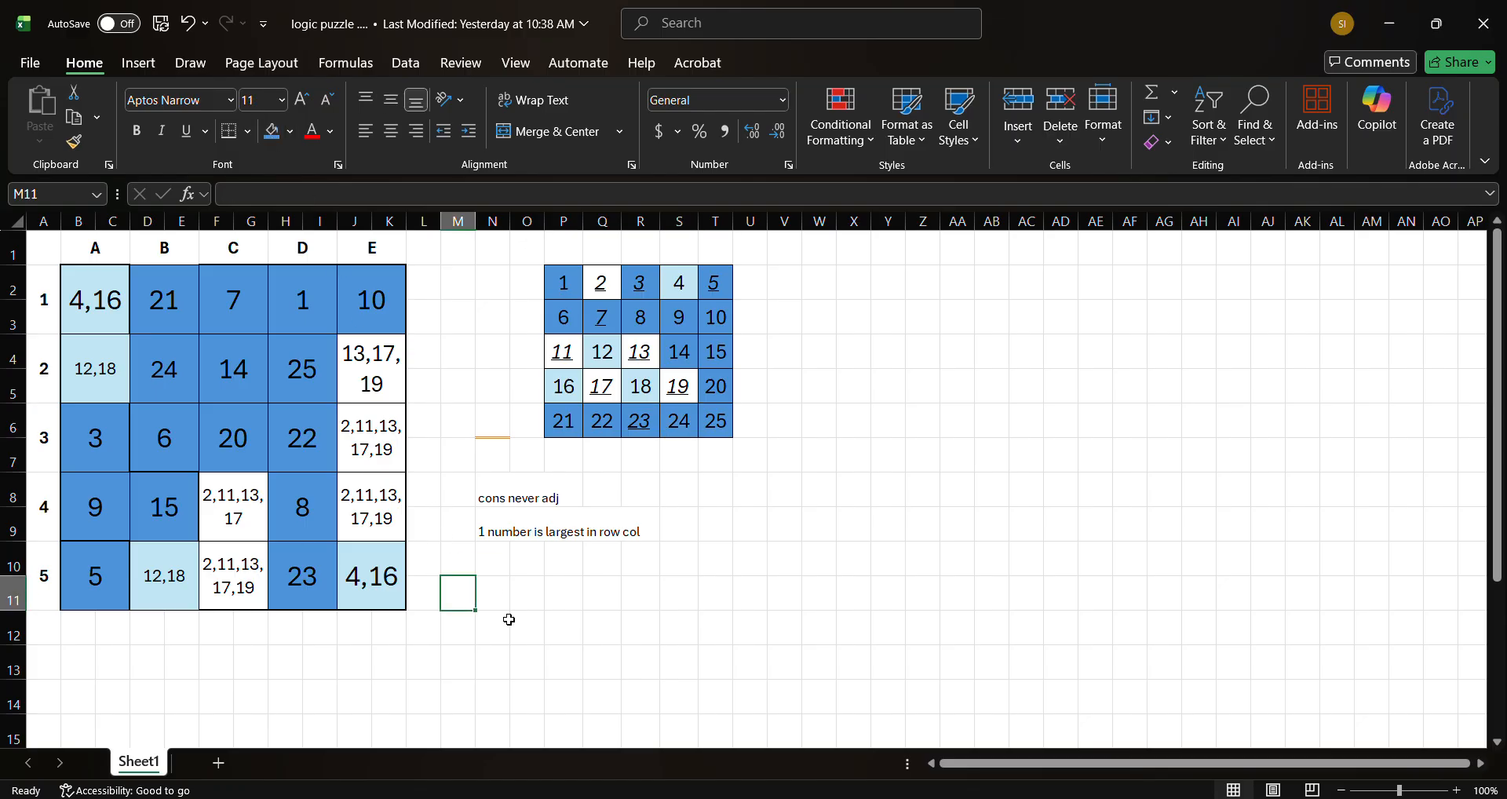
left_click(186, 313)
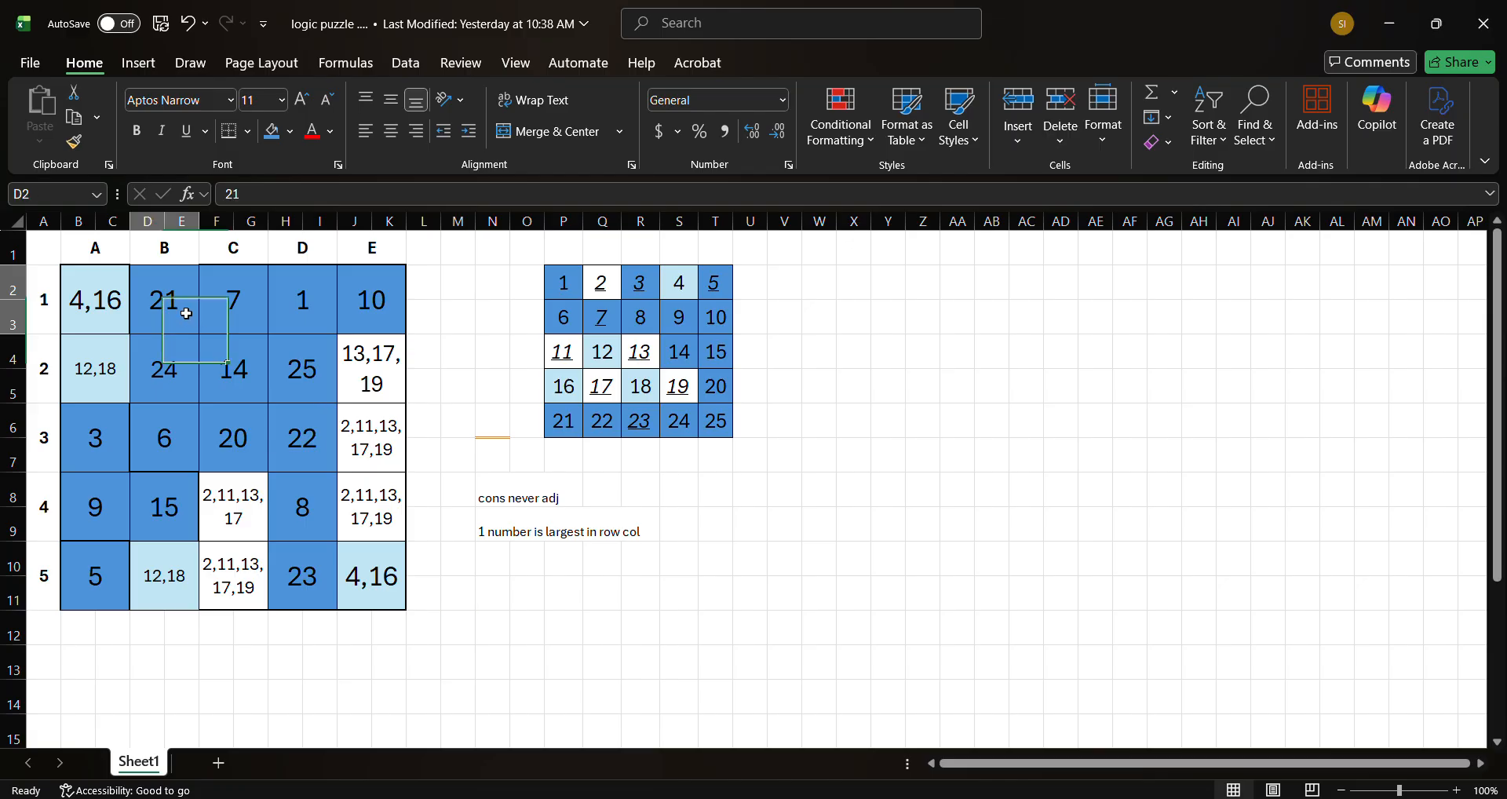
left_click(258, 445)
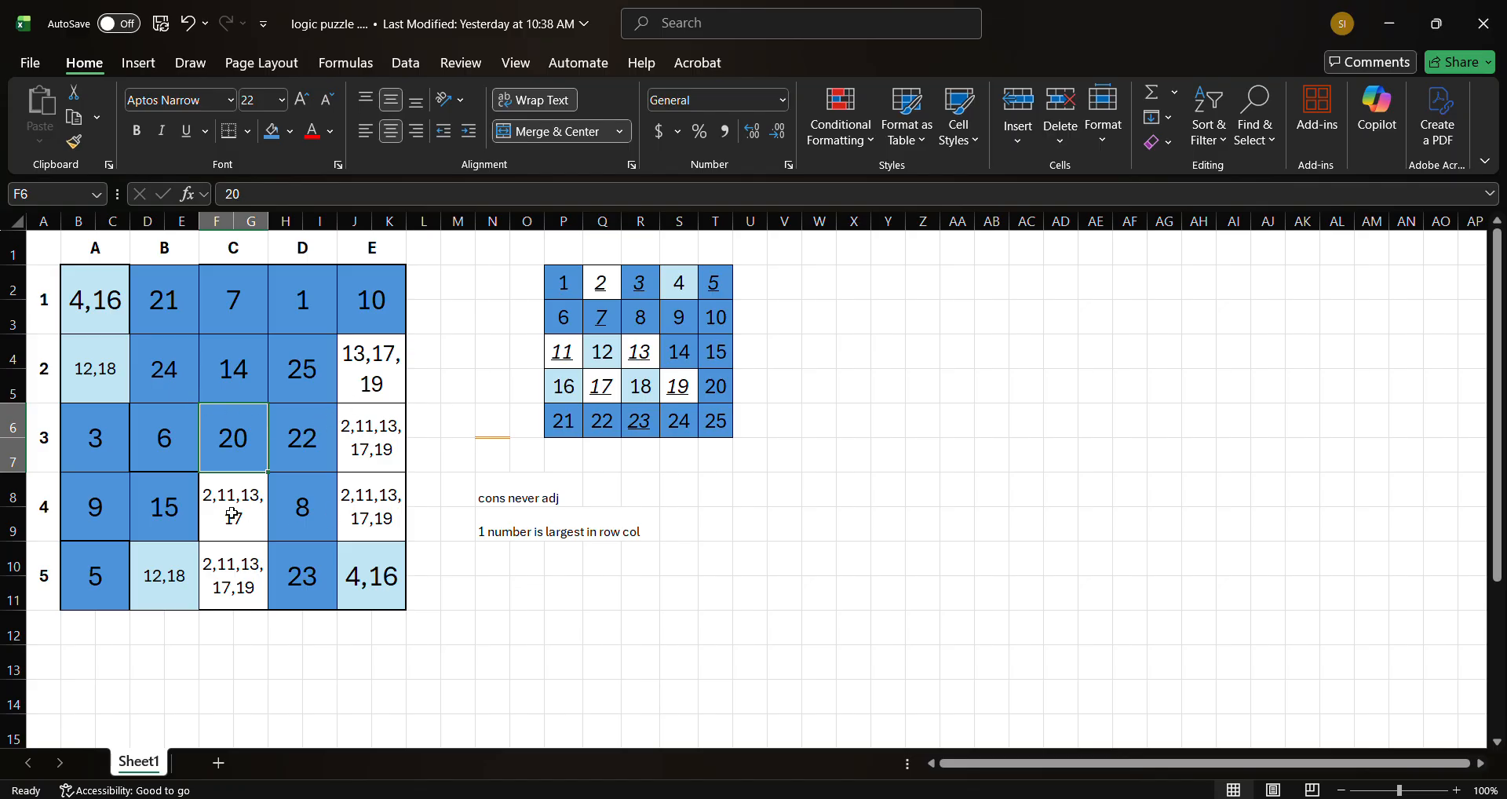
left_click(494, 535)
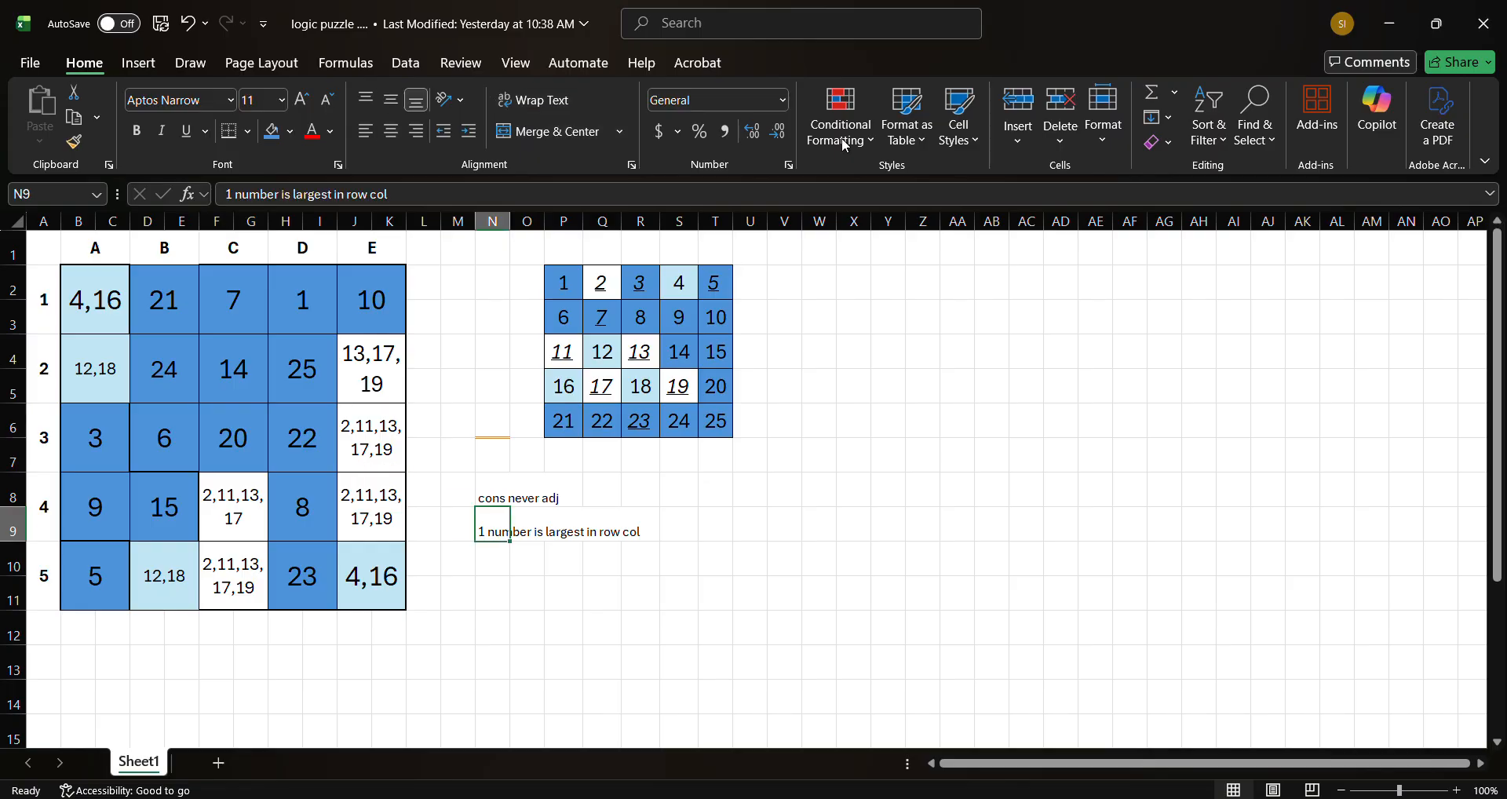
- Bring the Sporcle quiz up beside the spreadsheet and enter 24 in quiz cell 7
left_click_drag(1076, 8, 1506, 348)
left_click(284, 331)
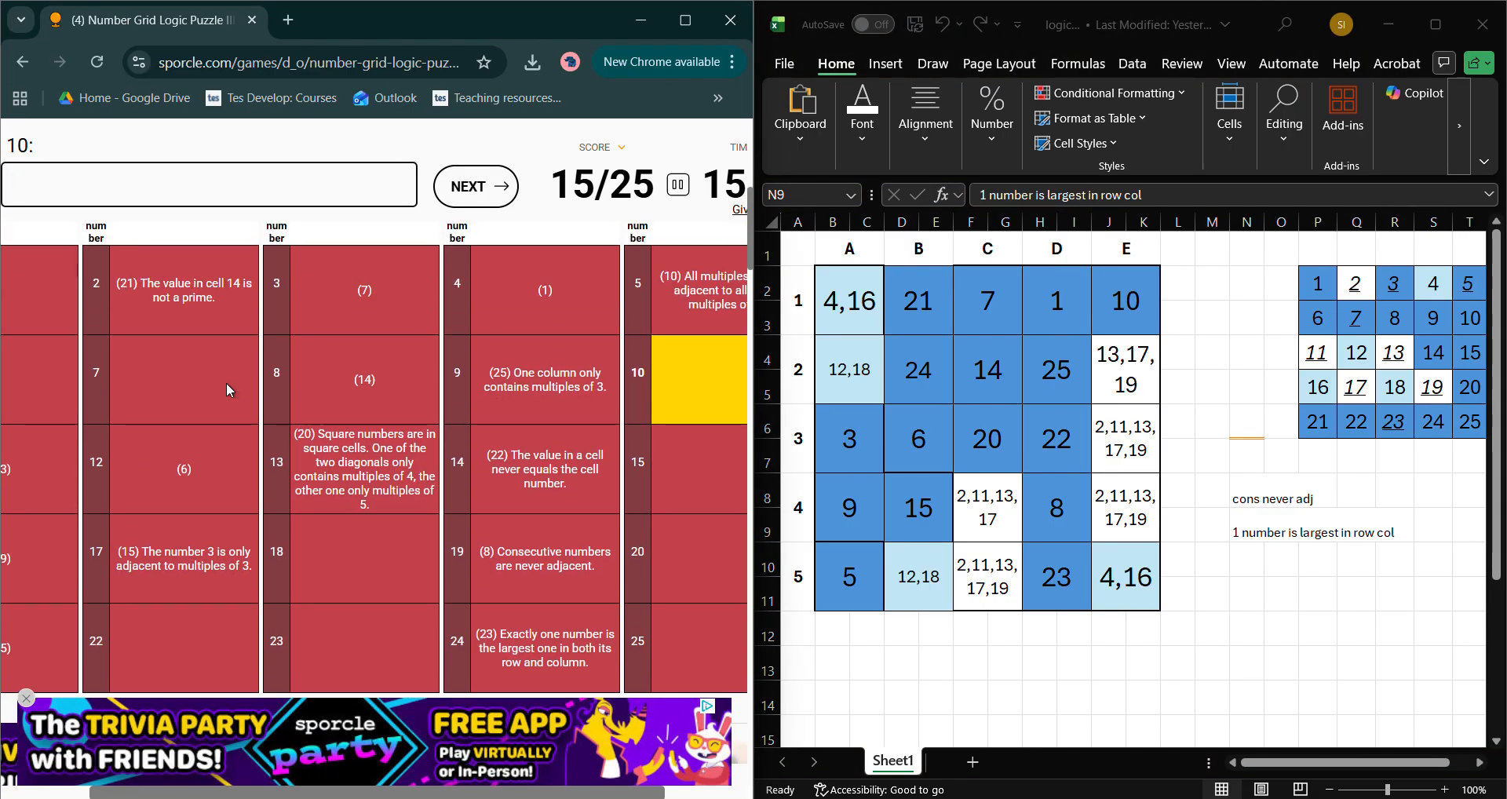
left_click(217, 400)
type("24")
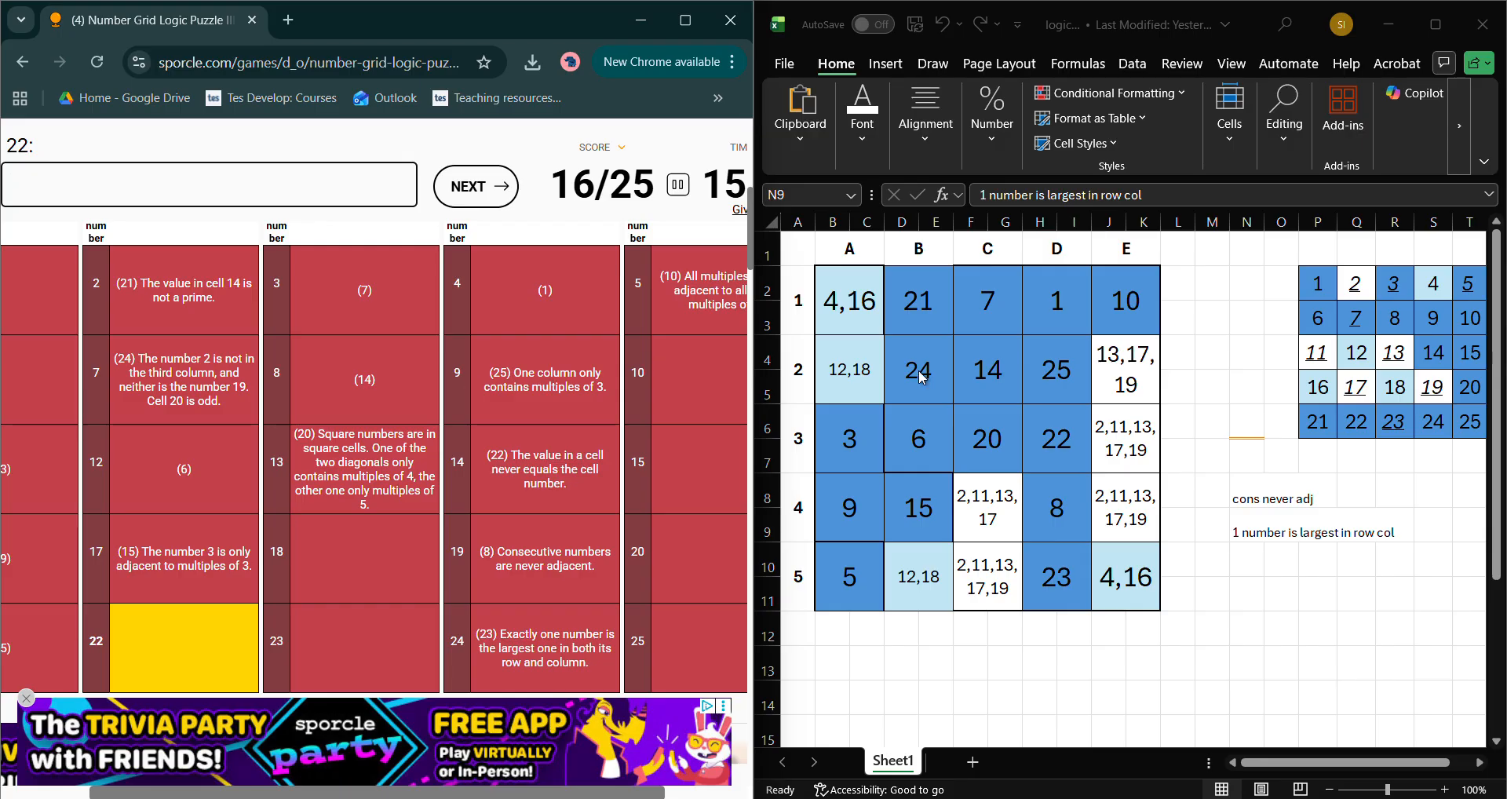
- Remove 2 from puzzle cell C4, leaving the candidates 11,13,17
left_click(978, 503)
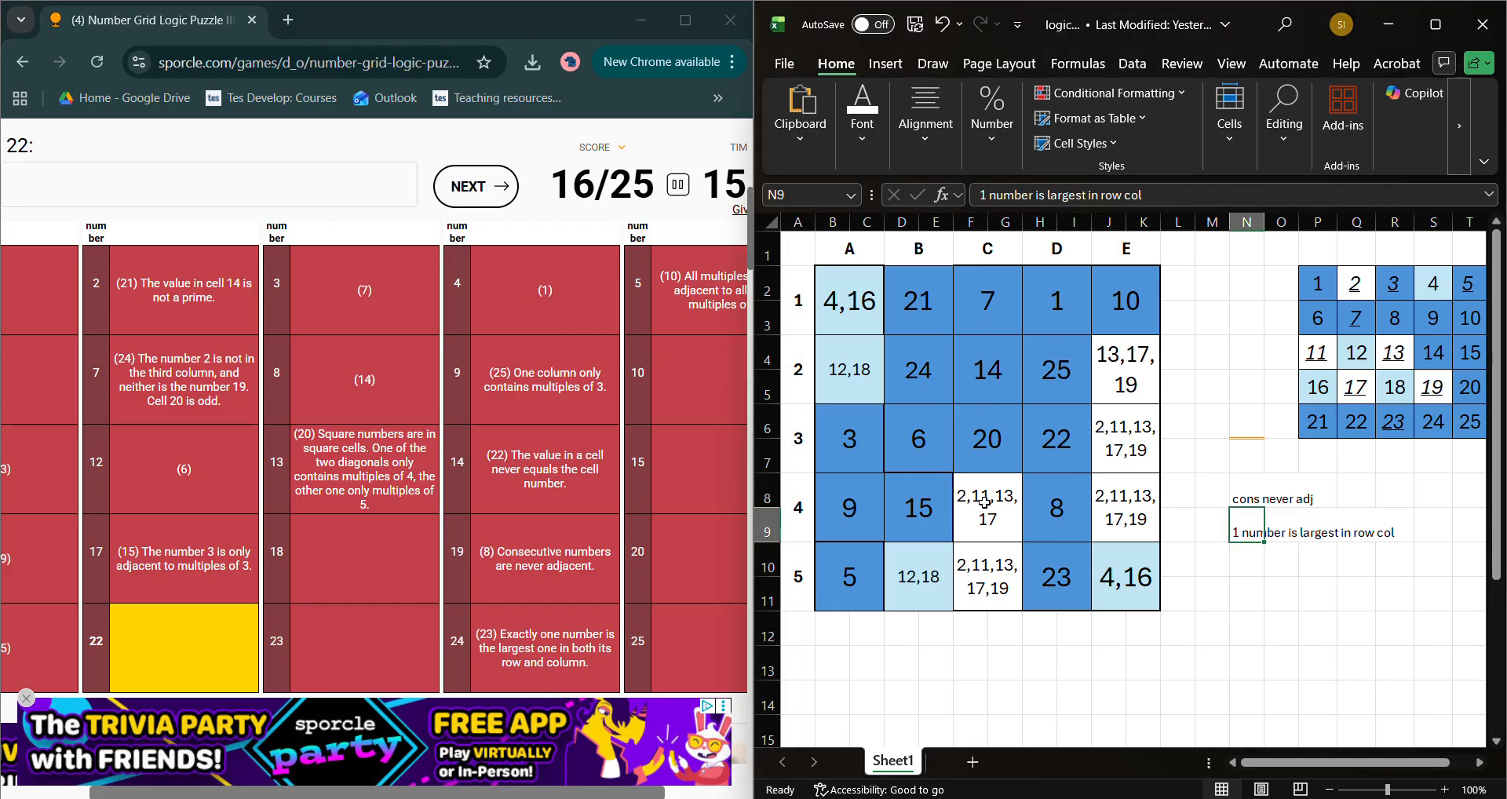
double_click(976, 501)
key("BackSpace")
key("BackSpace")
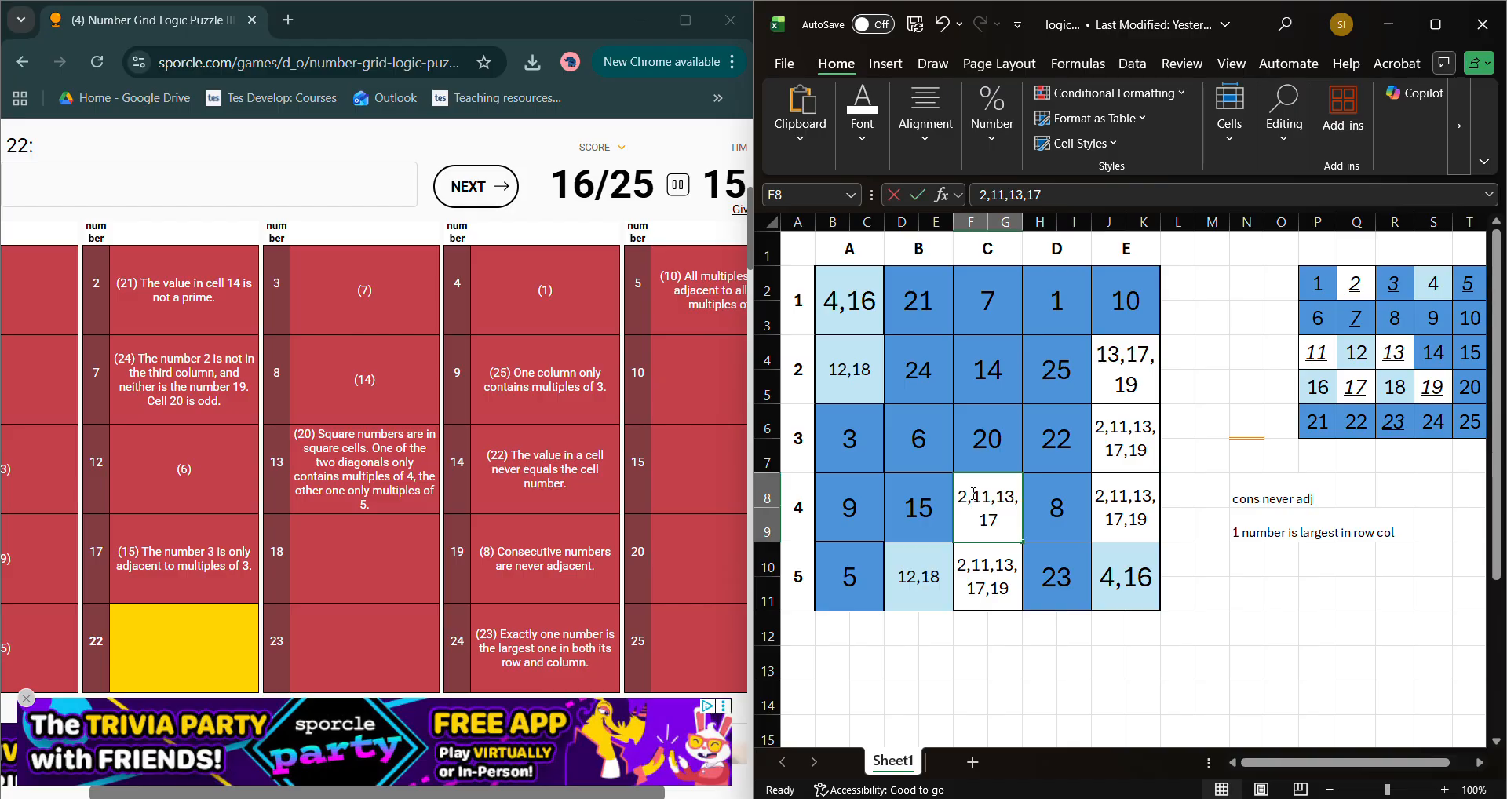
key("Return")
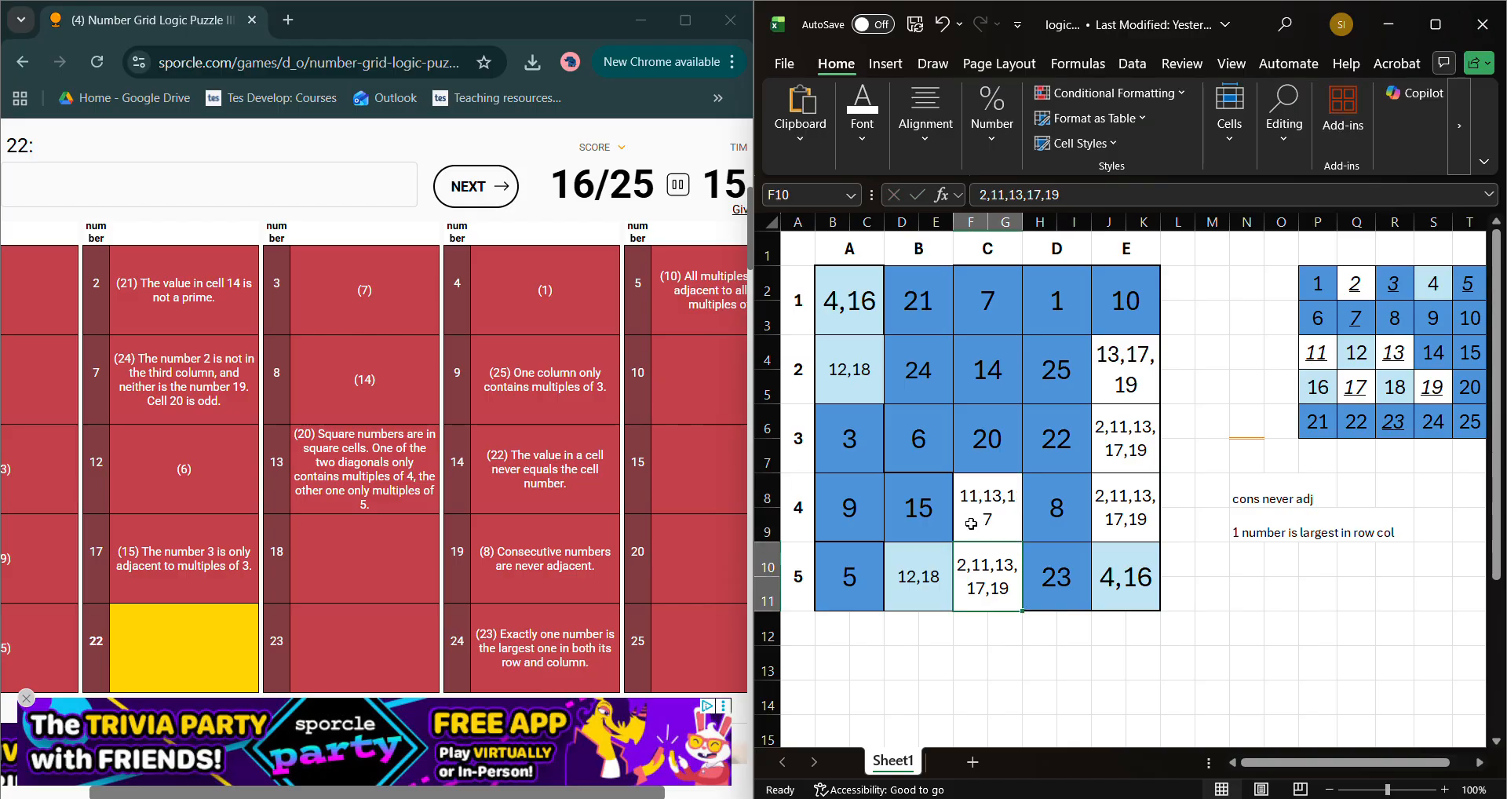
- Remove 2 and 19 from puzzle cell C5, leaving the candidates 11,13,17
double_click(967, 556)
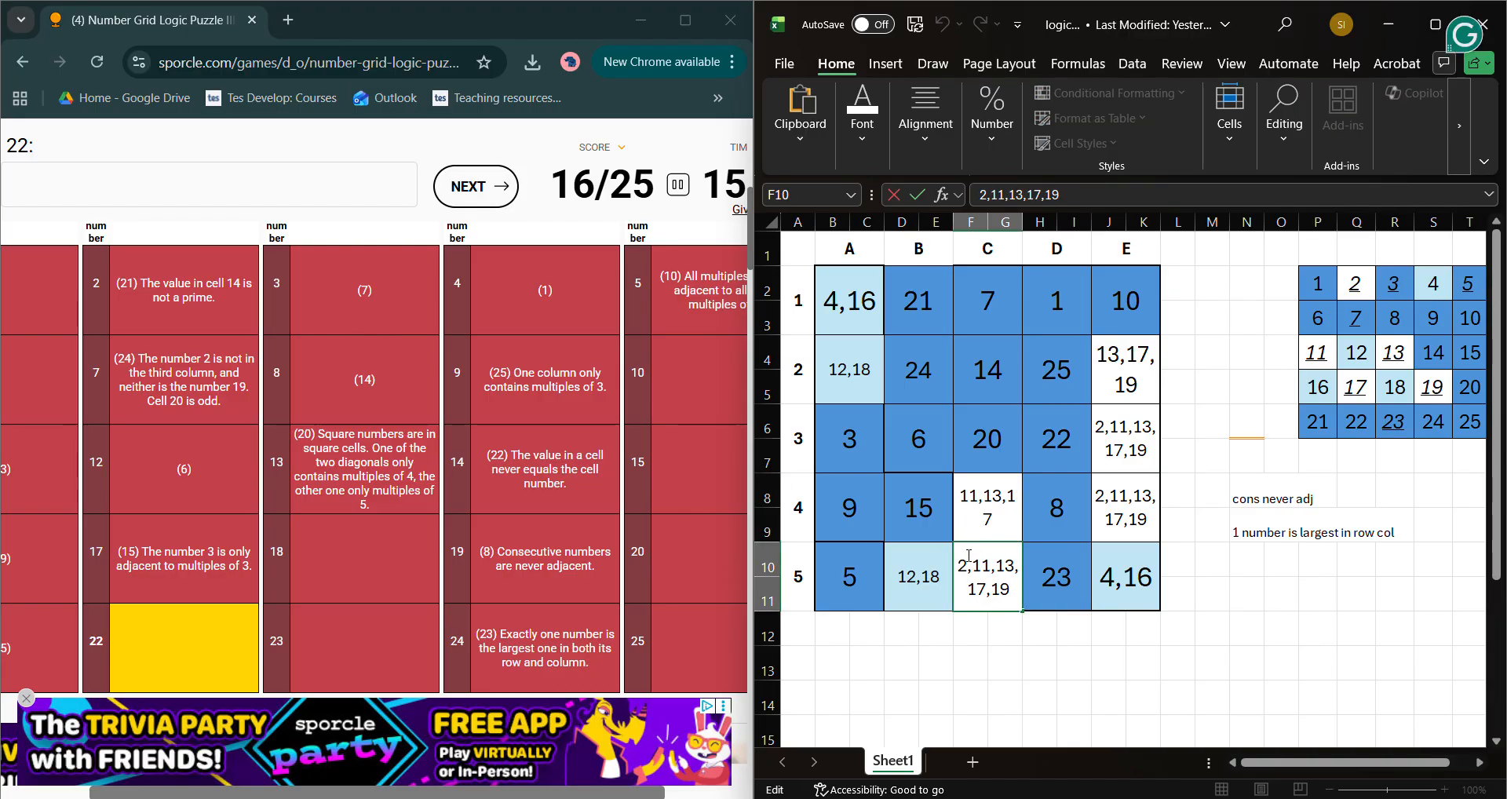
key("BackSpace")
key("Delete")
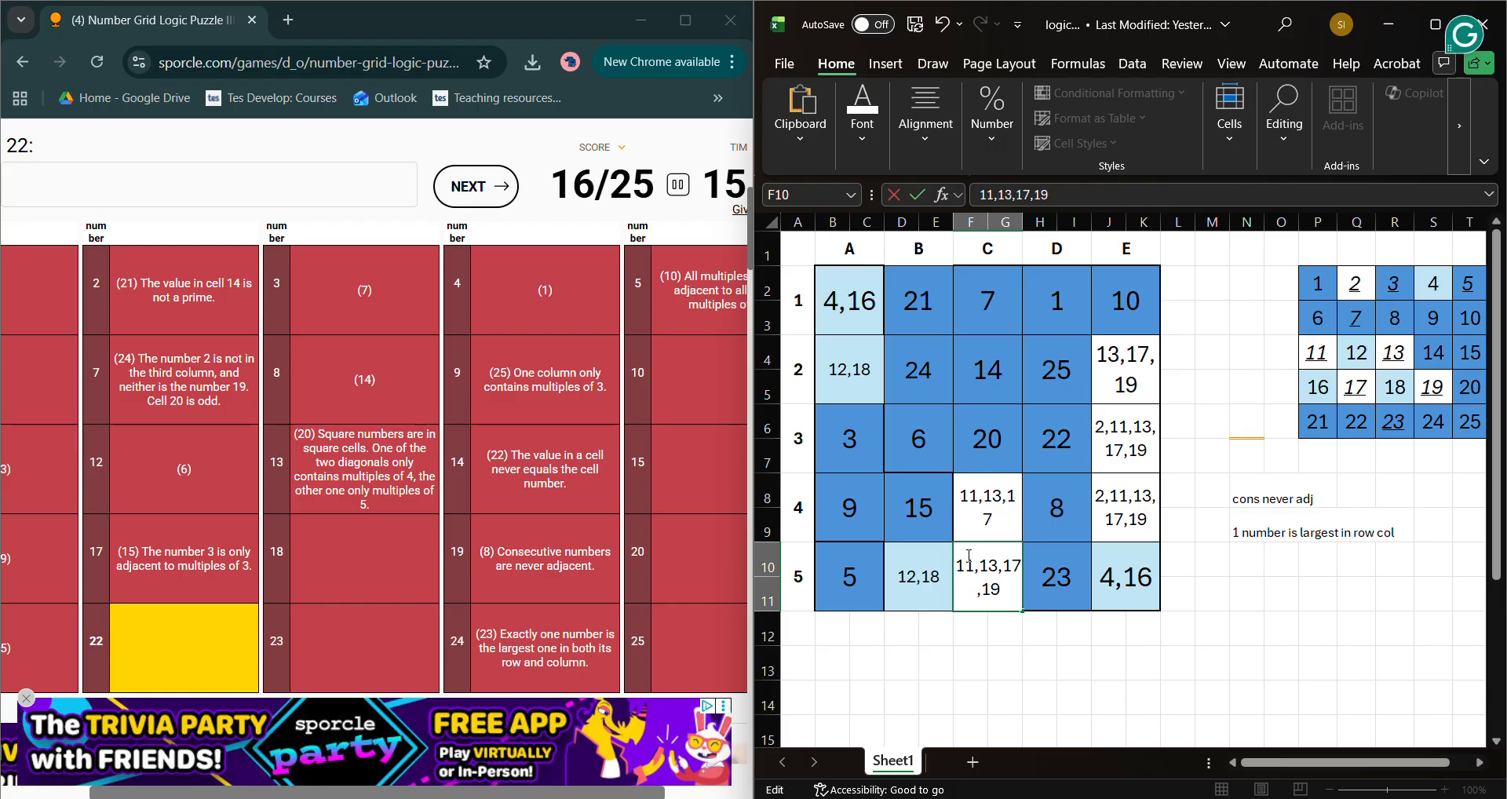
left_click(1042, 594)
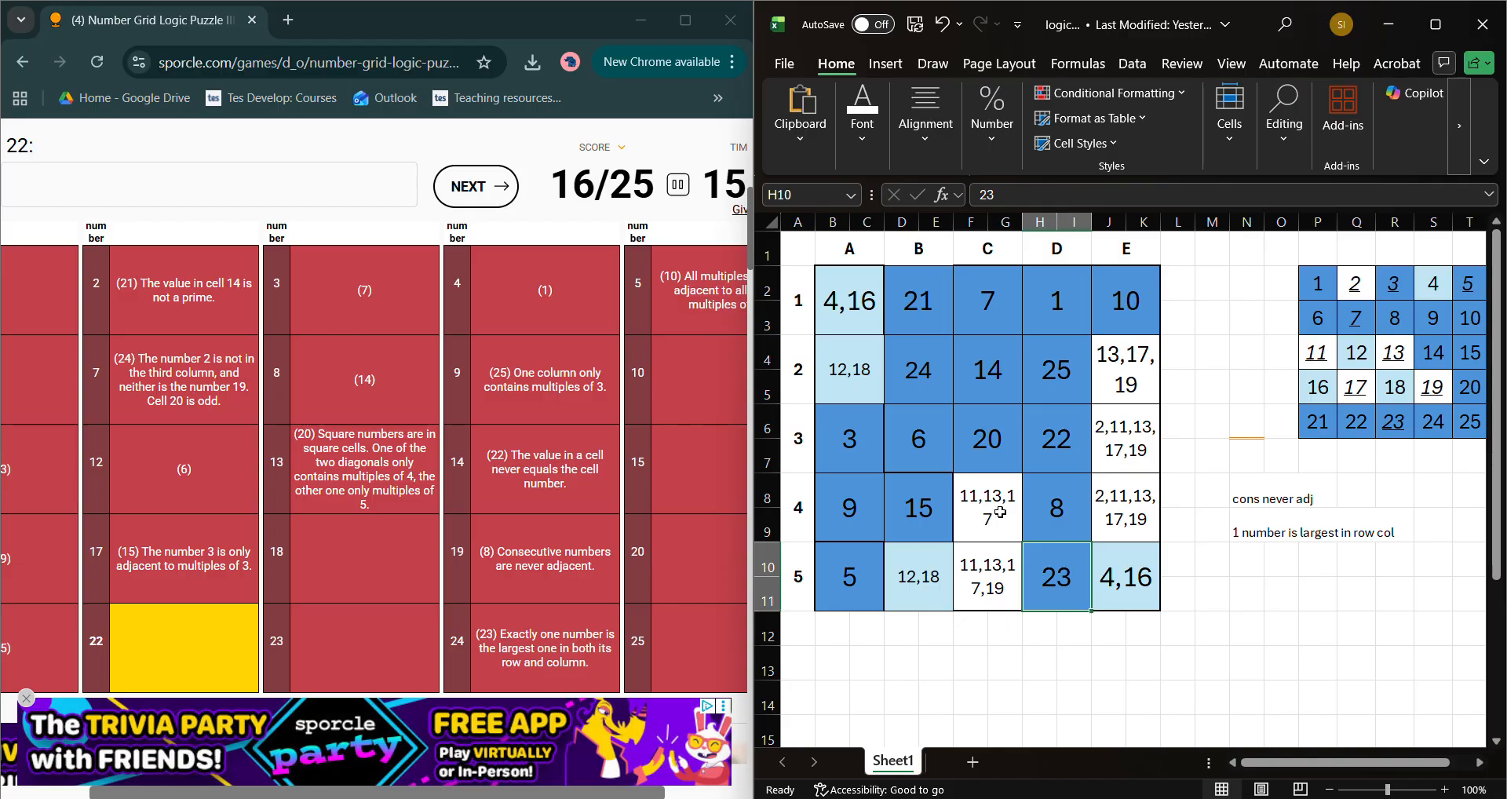
left_click(993, 597)
double_click(1004, 588)
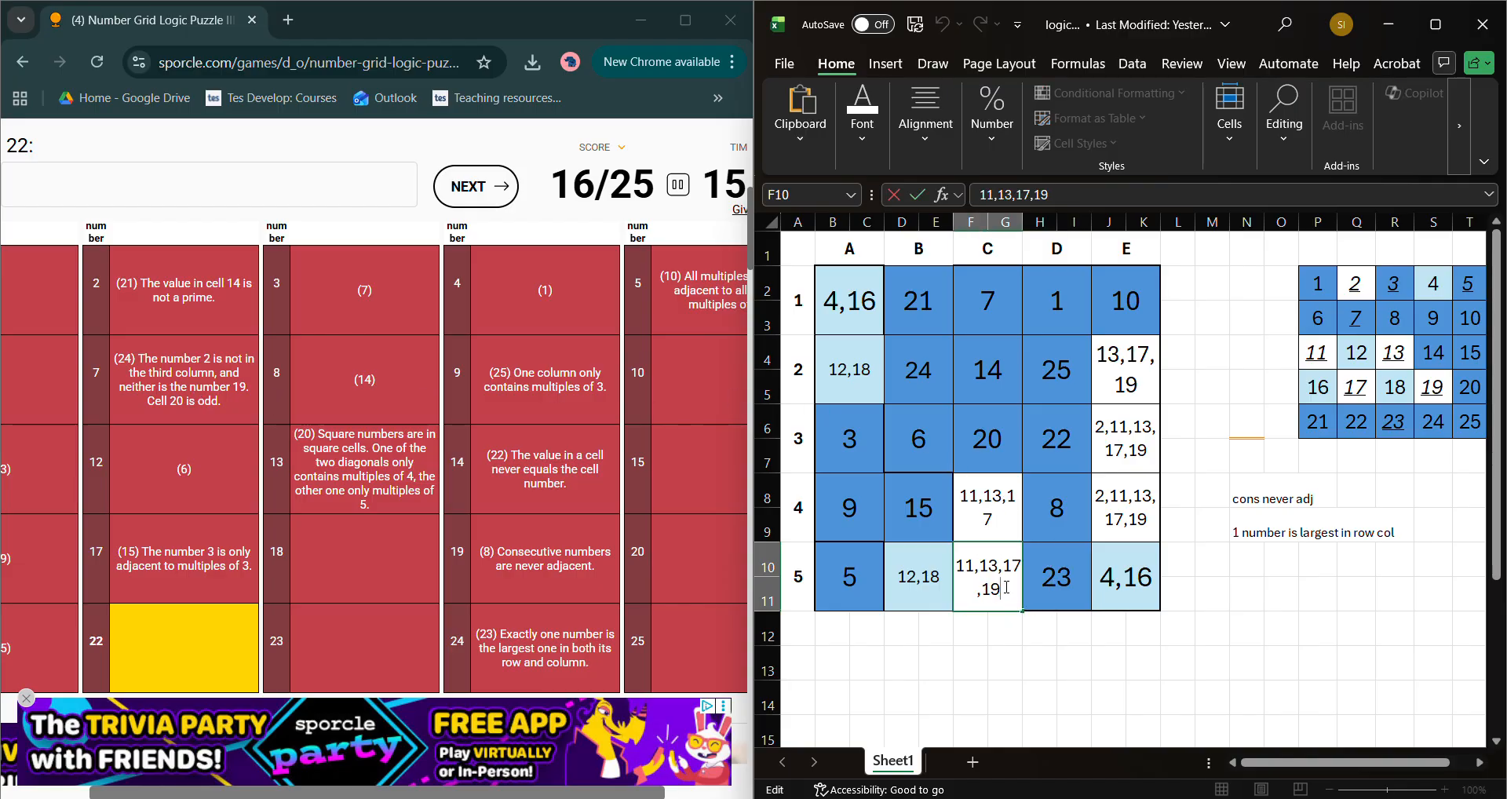
key("BackSpace")
key("BackSpace")
key("BackSpace")
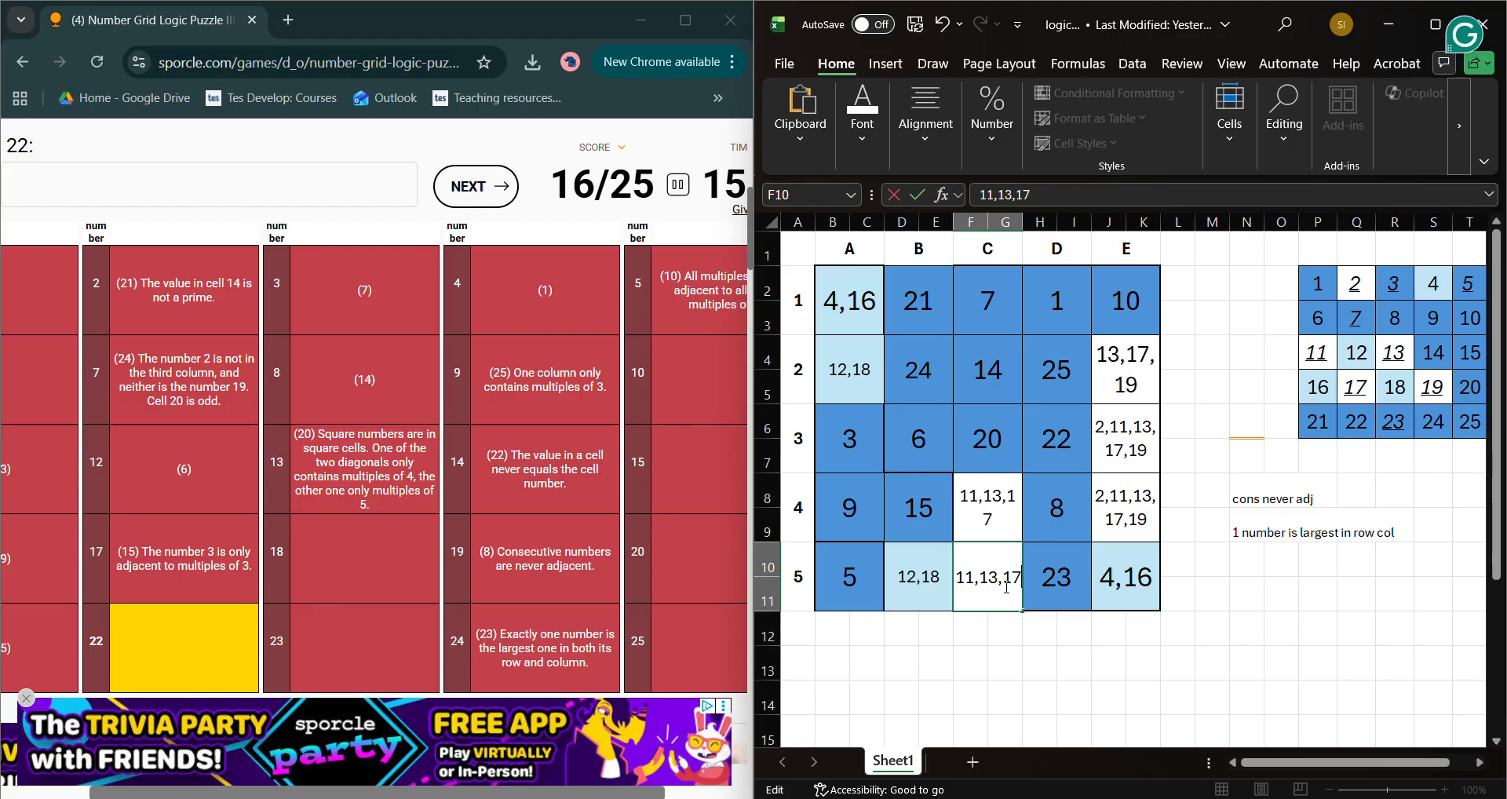
key("Return")
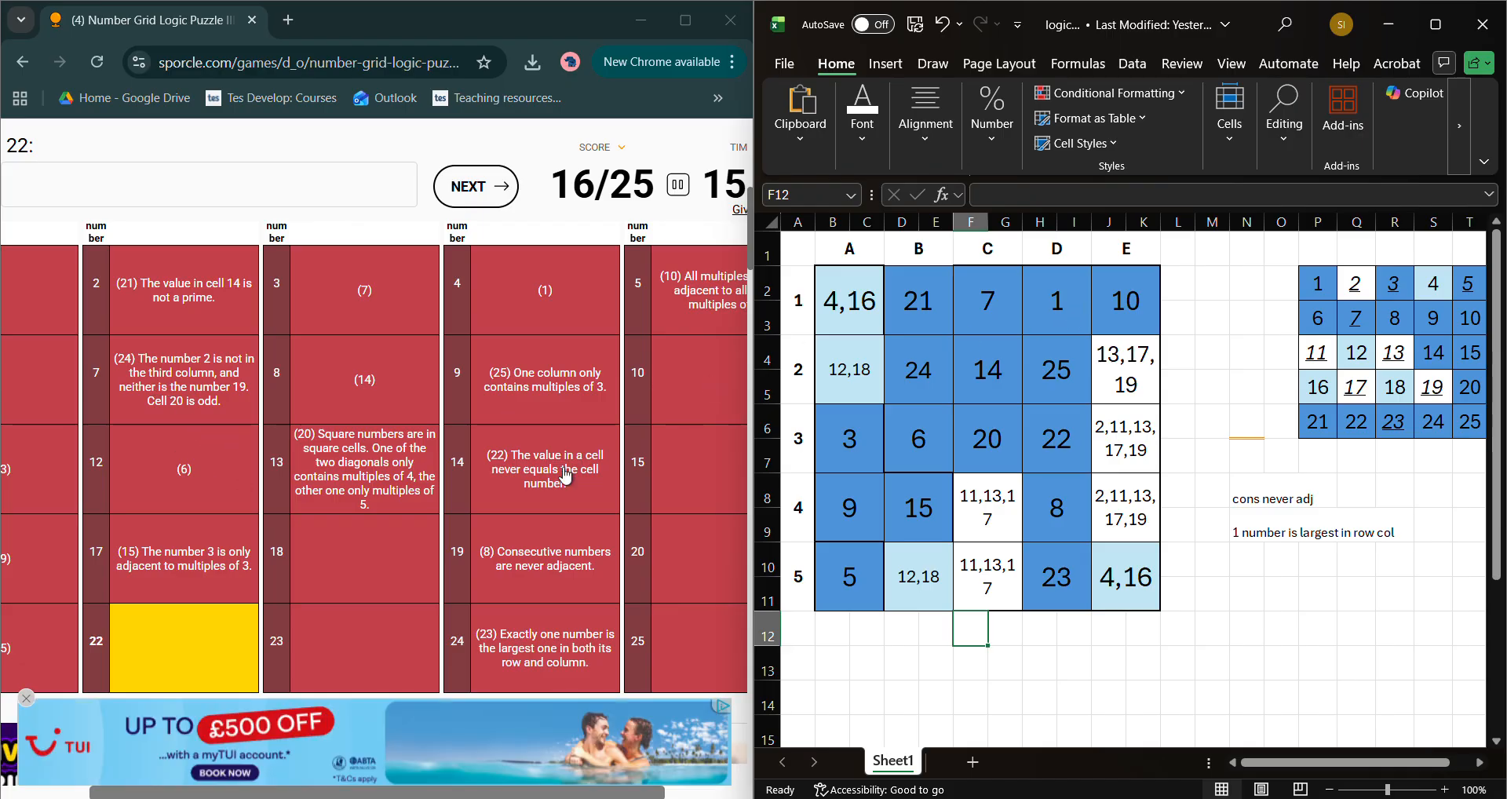
- Remove 2 from puzzle cell E4, leaving the candidates 11,13,17,19
scroll(471, 510, "down", 1)
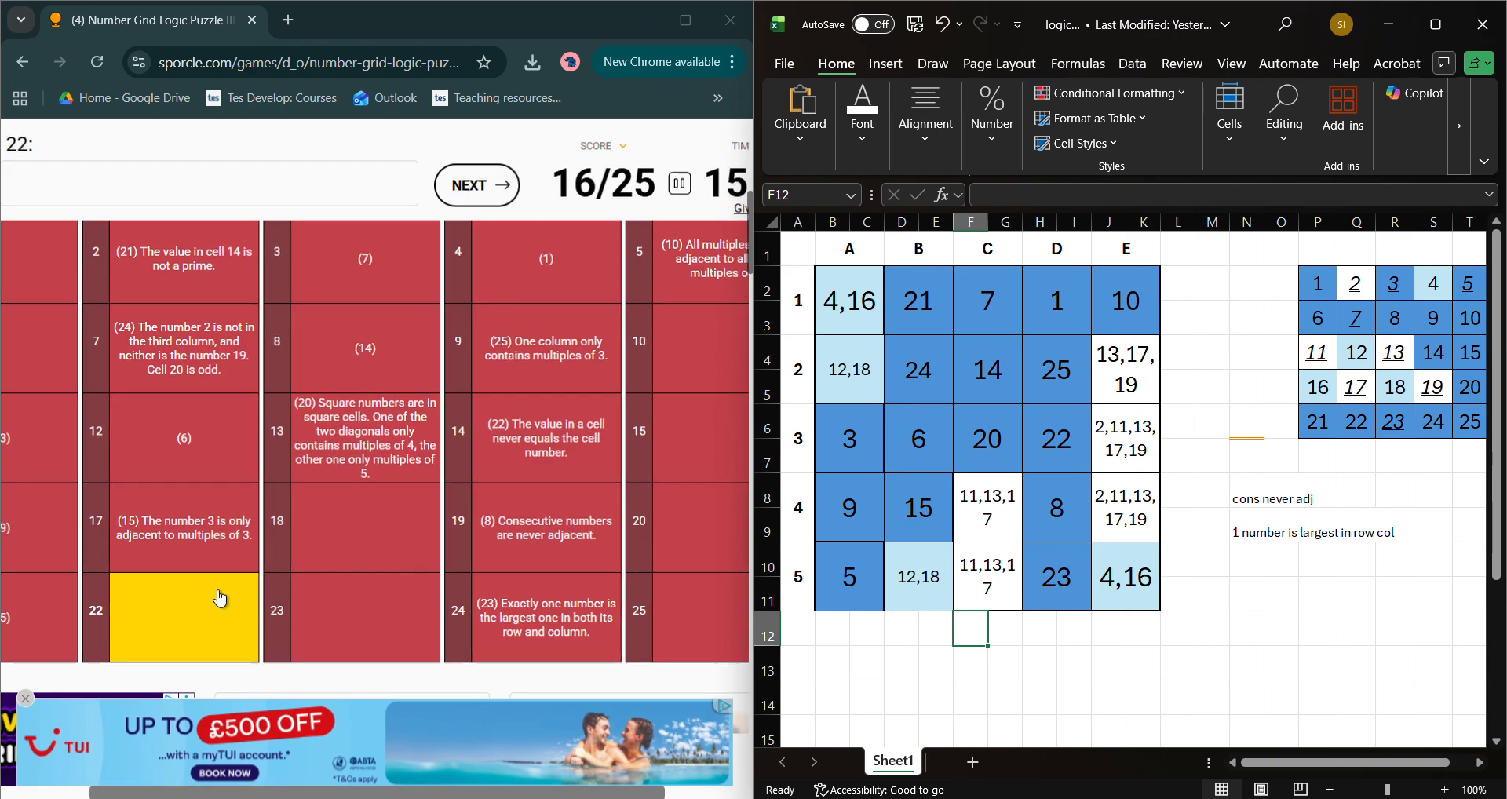
left_click(1135, 491)
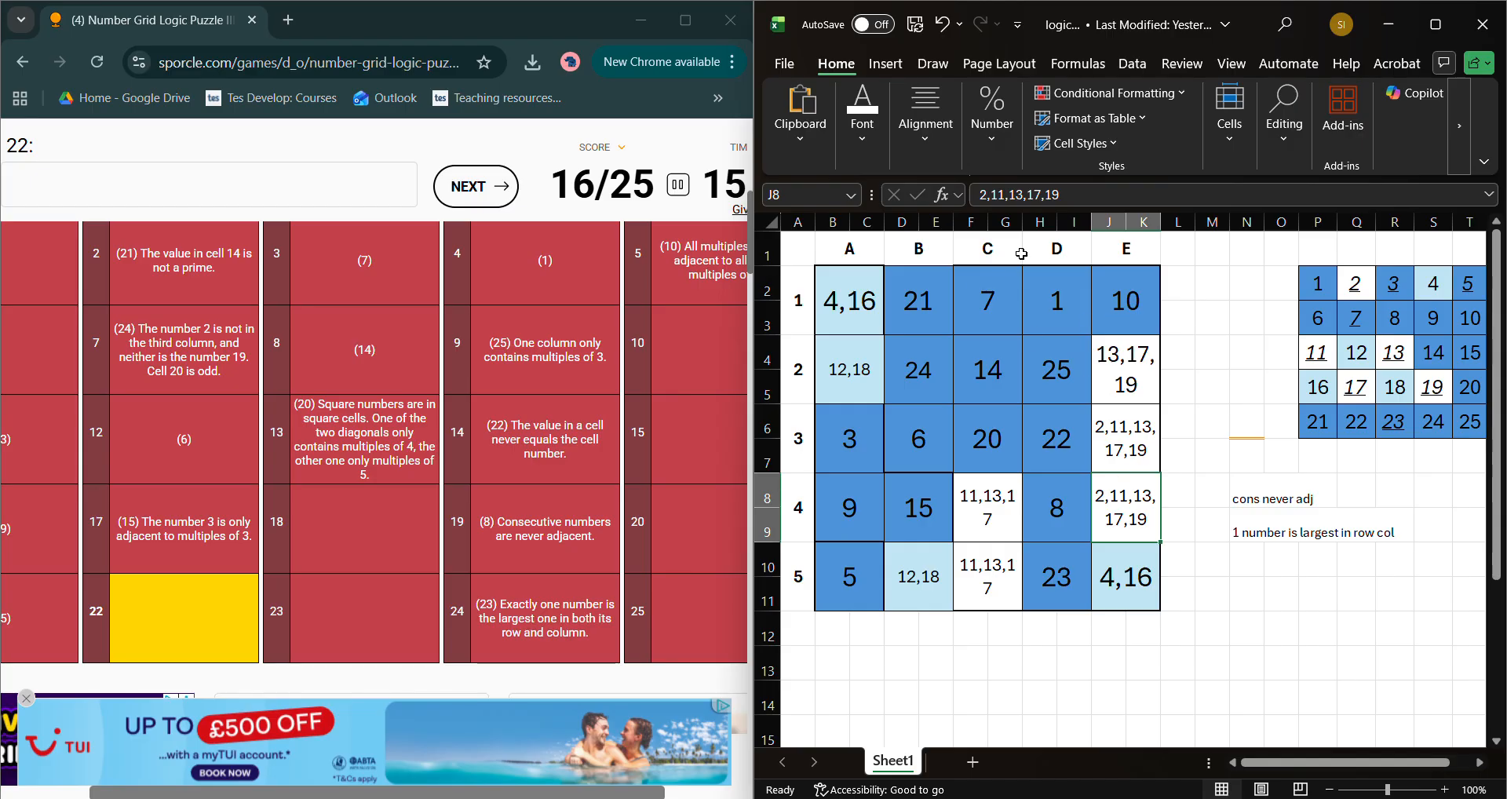
left_click(992, 196)
key("BackSpace")
key("BackSpace")
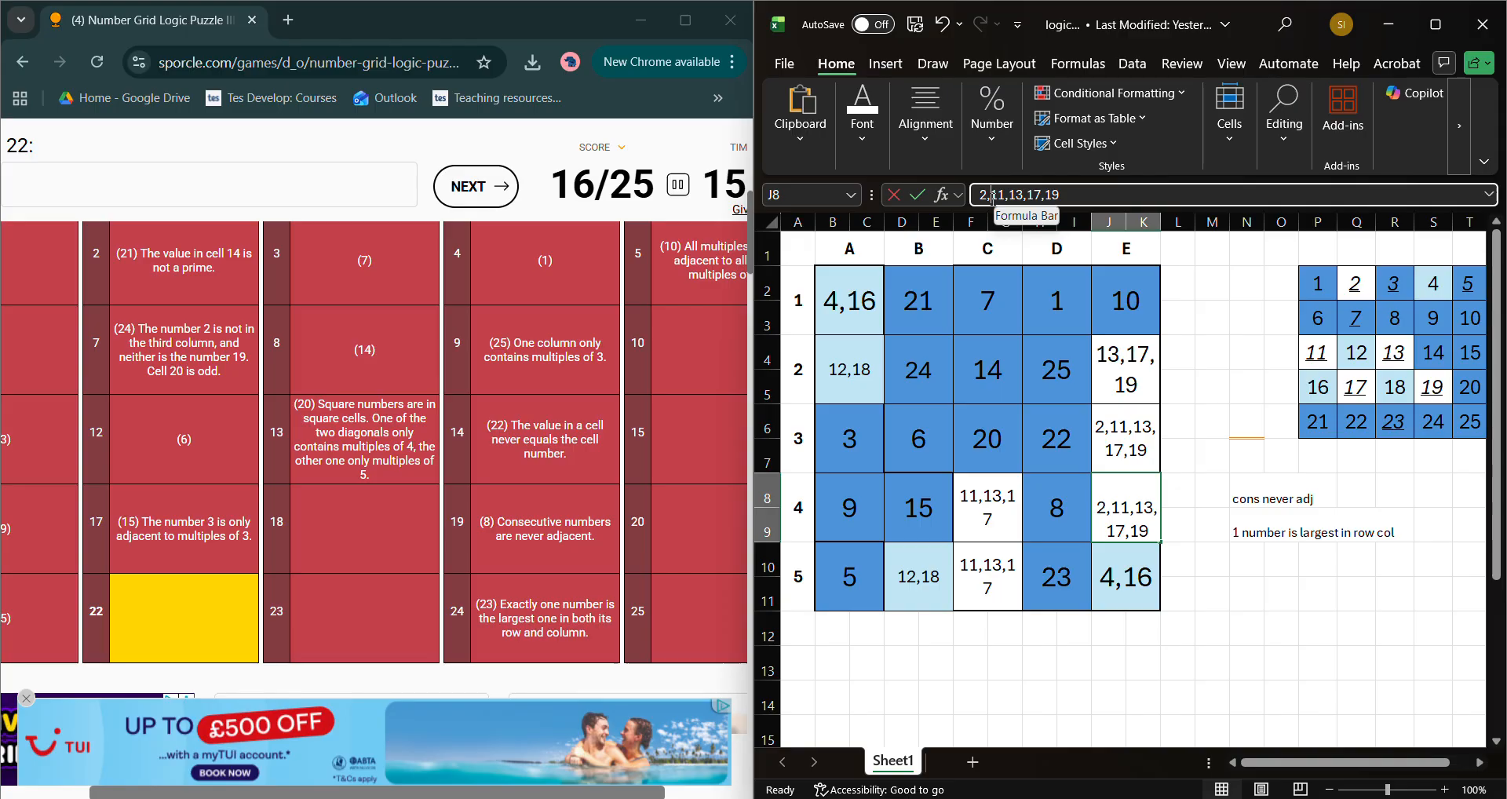
key("Return")
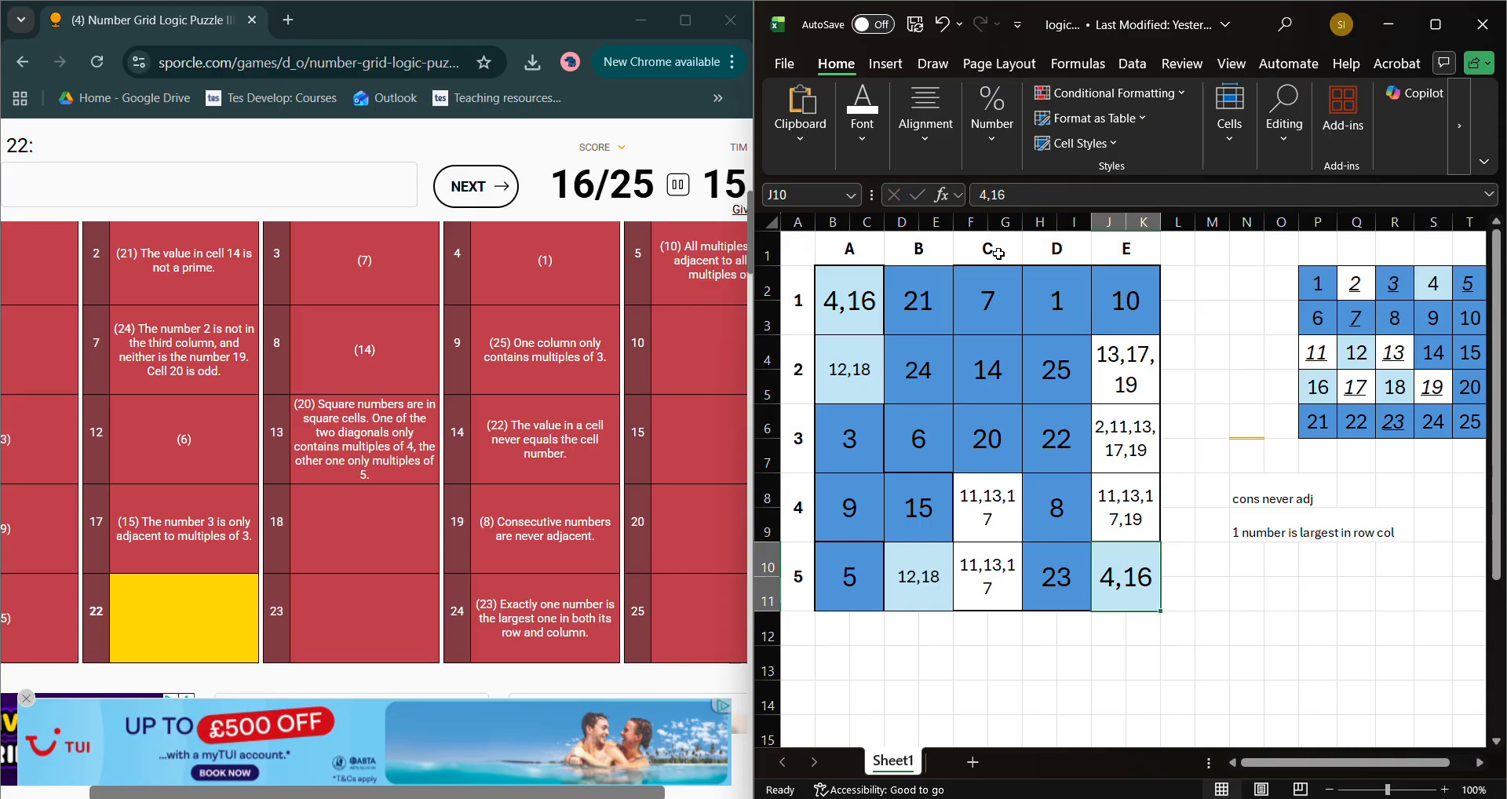
- Replace the candidates in puzzle cell E3 with 2
left_click(1121, 455)
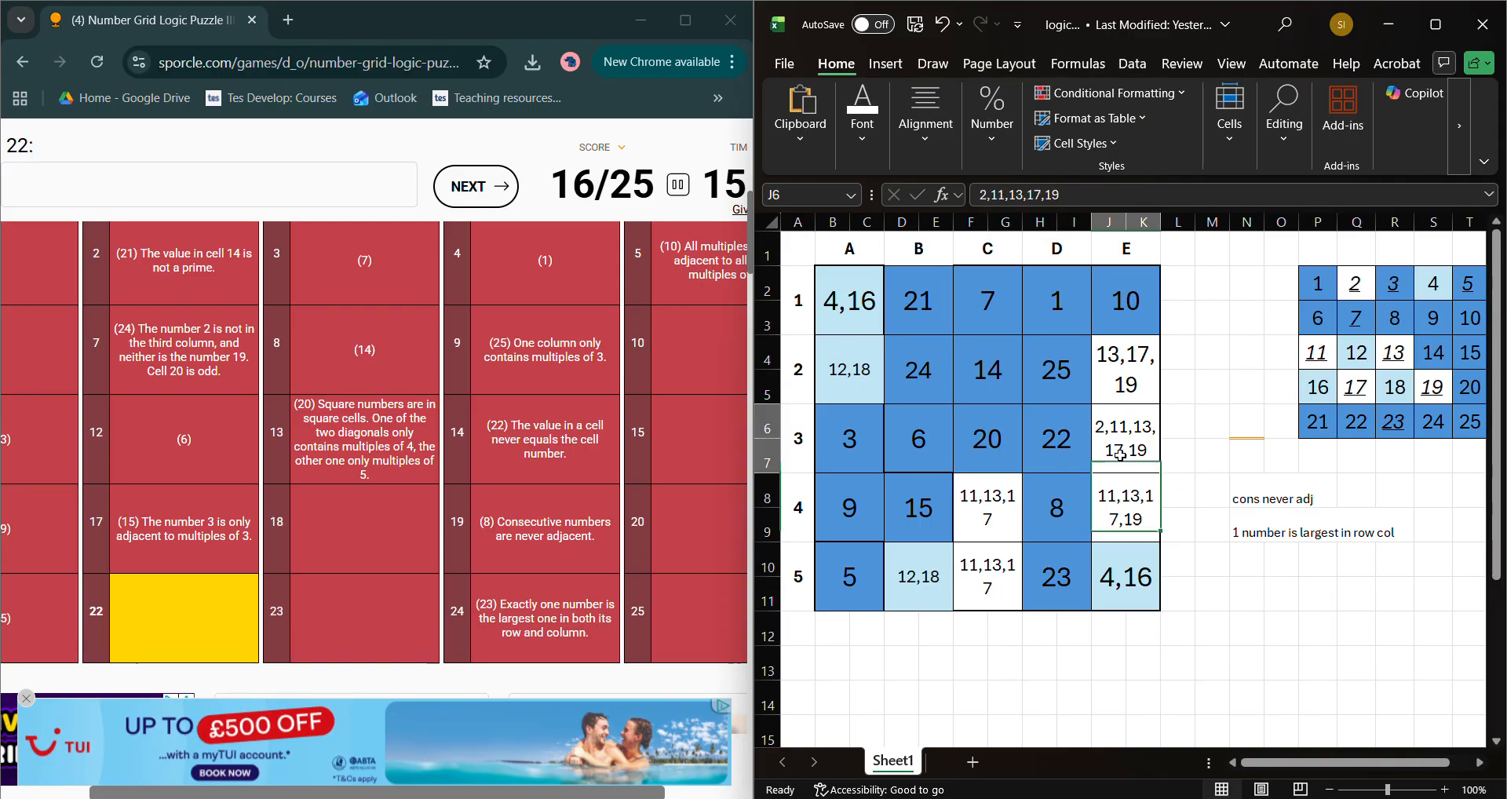
type("2")
key("Return")
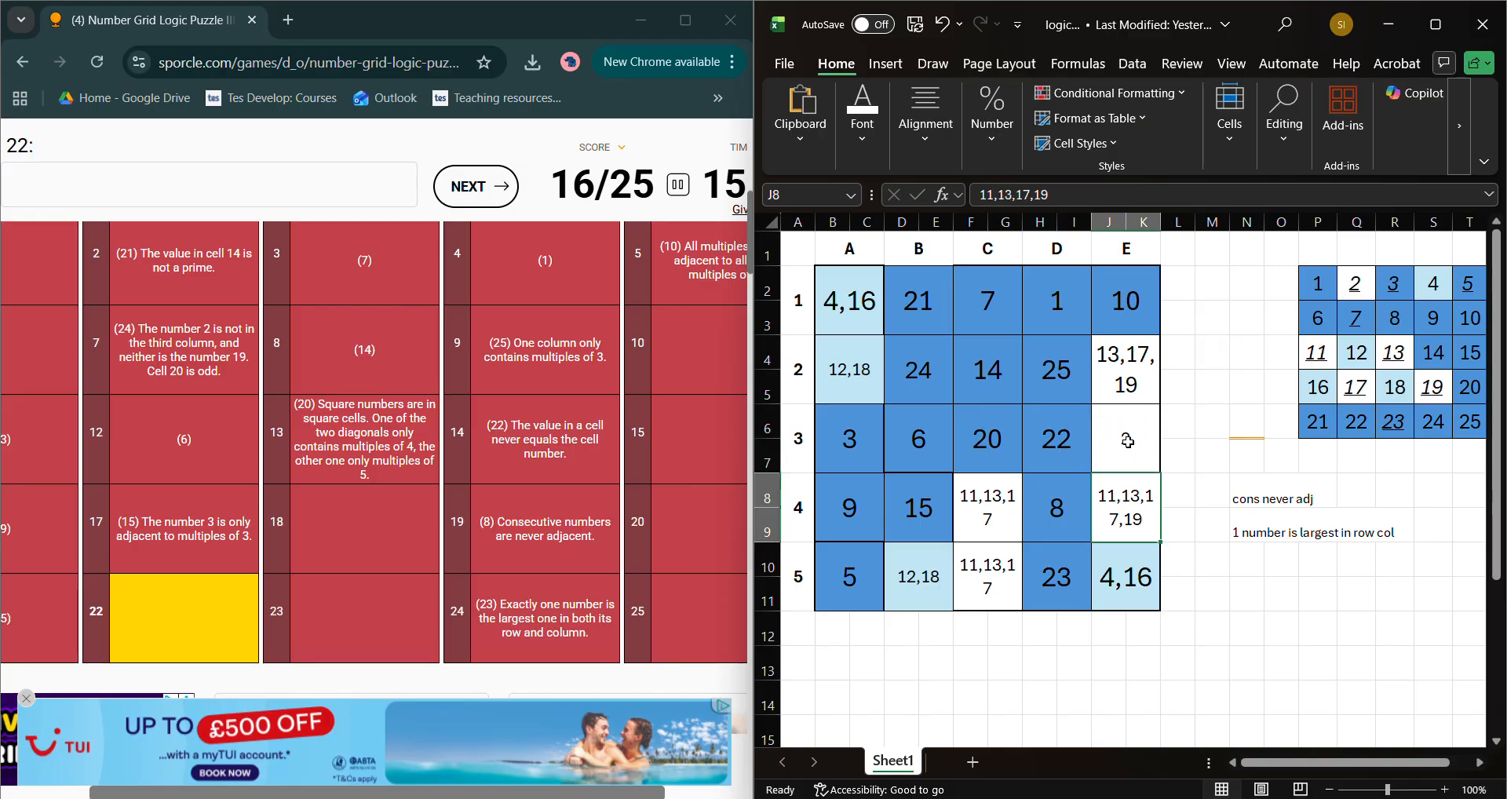
- Fill puzzle cell E3 and the 2 in the number list with the dark blue used for solved numbers
left_click(1128, 435)
left_click(1369, 302)
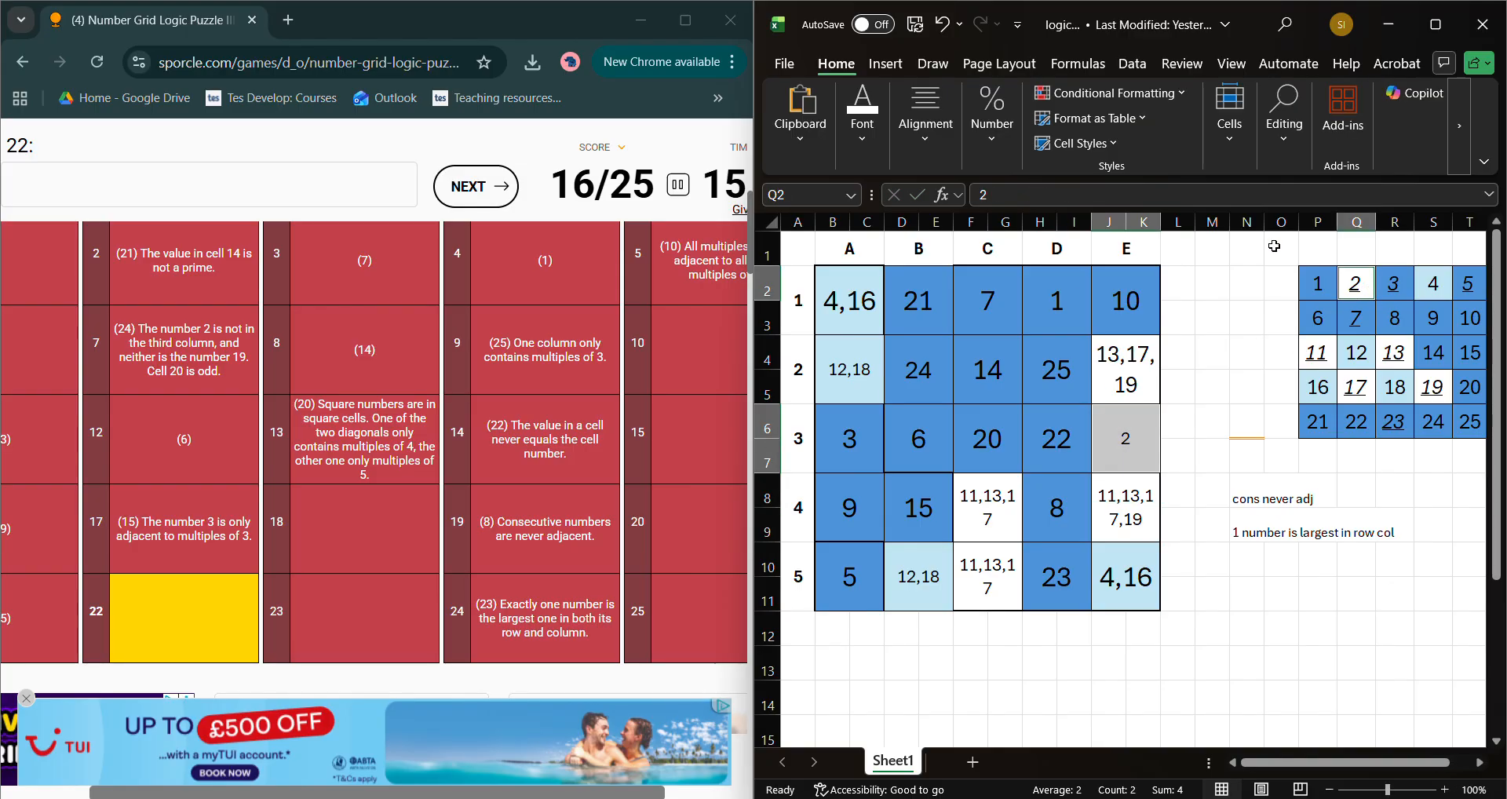
left_click(870, 155)
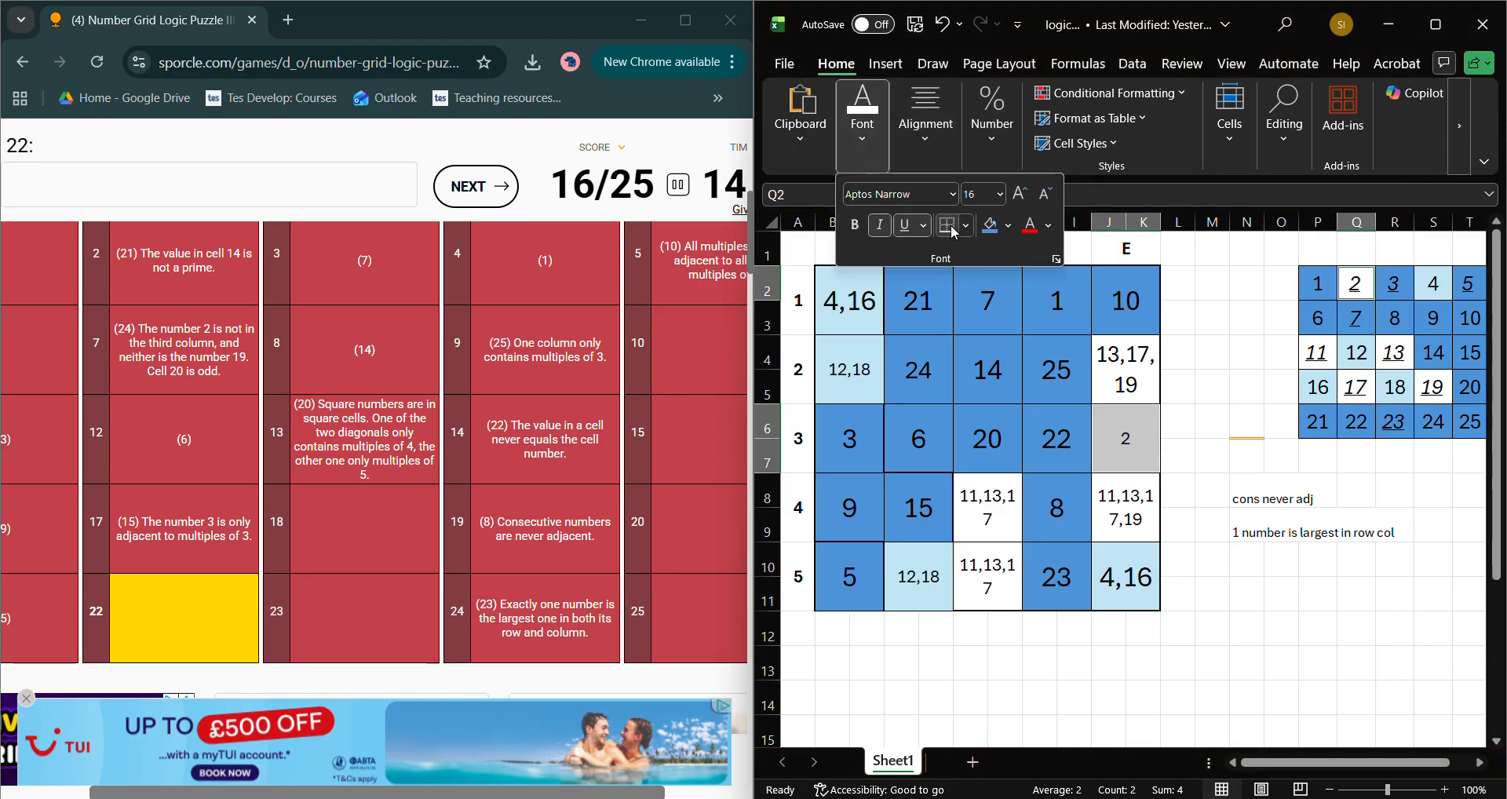
left_click(990, 225)
left_click(1167, 442)
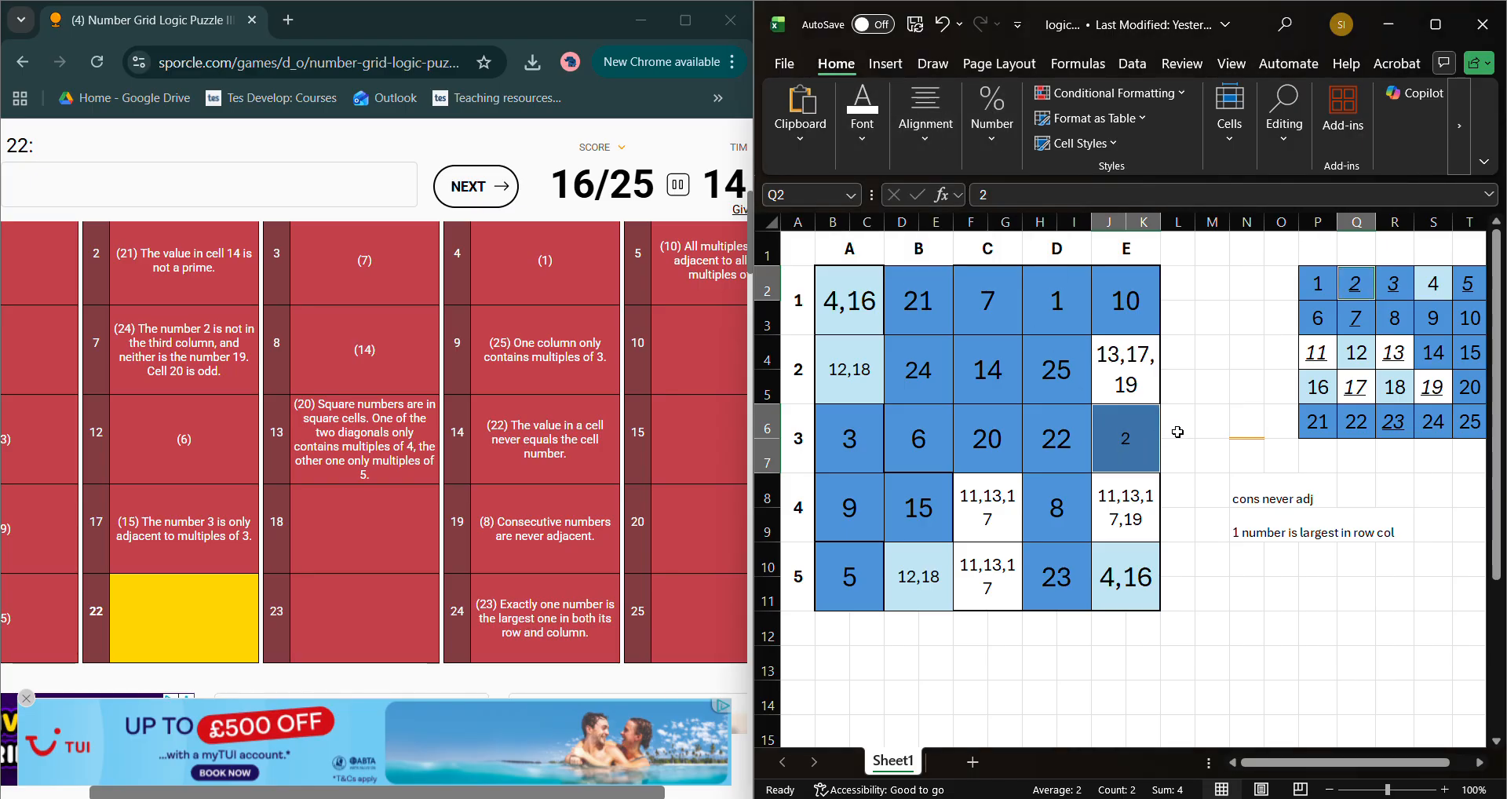
left_click(1178, 428)
- Enter 2 in quiz cell 15 and pause the quiz
left_click(676, 442)
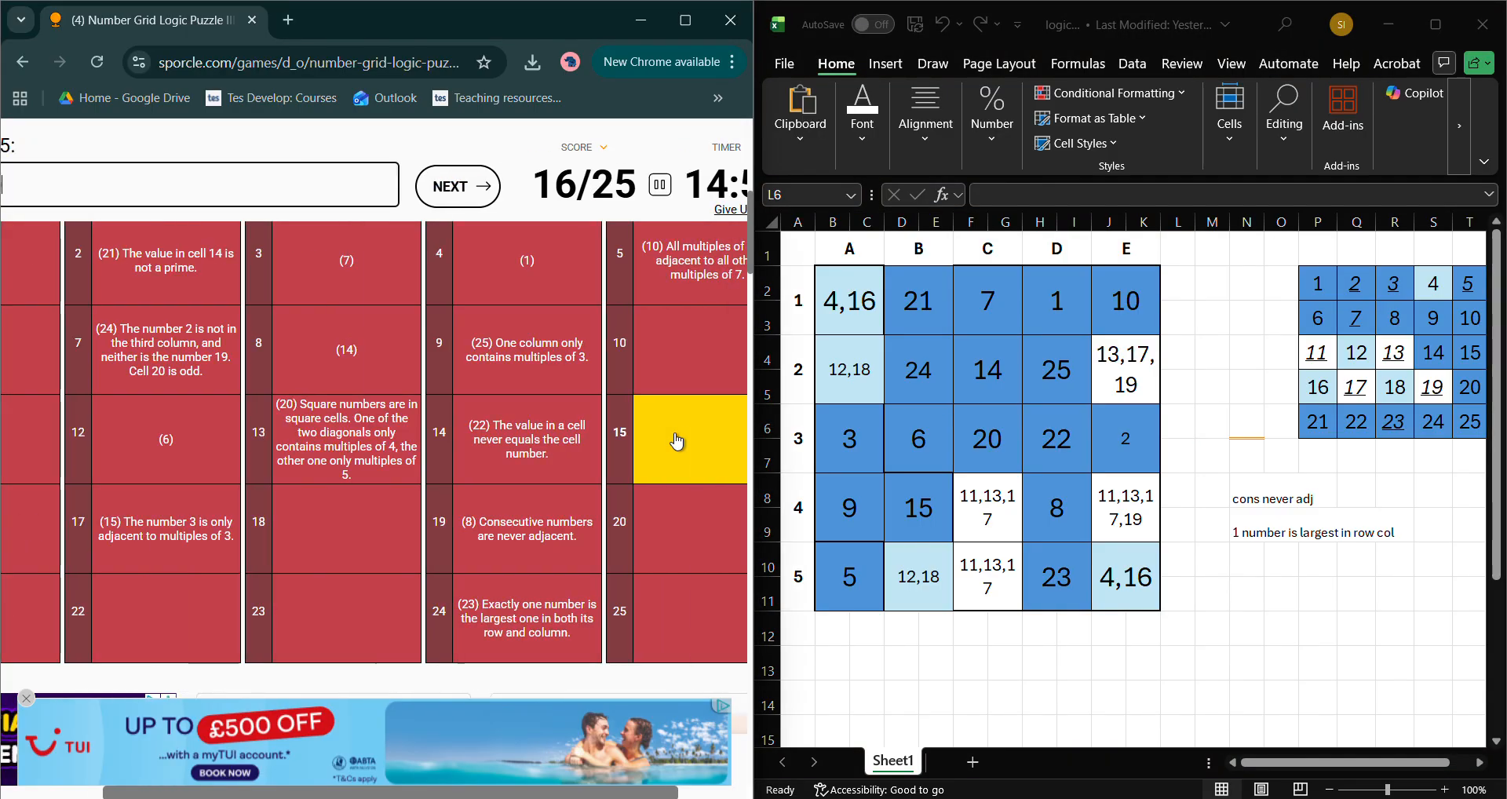
type("2")
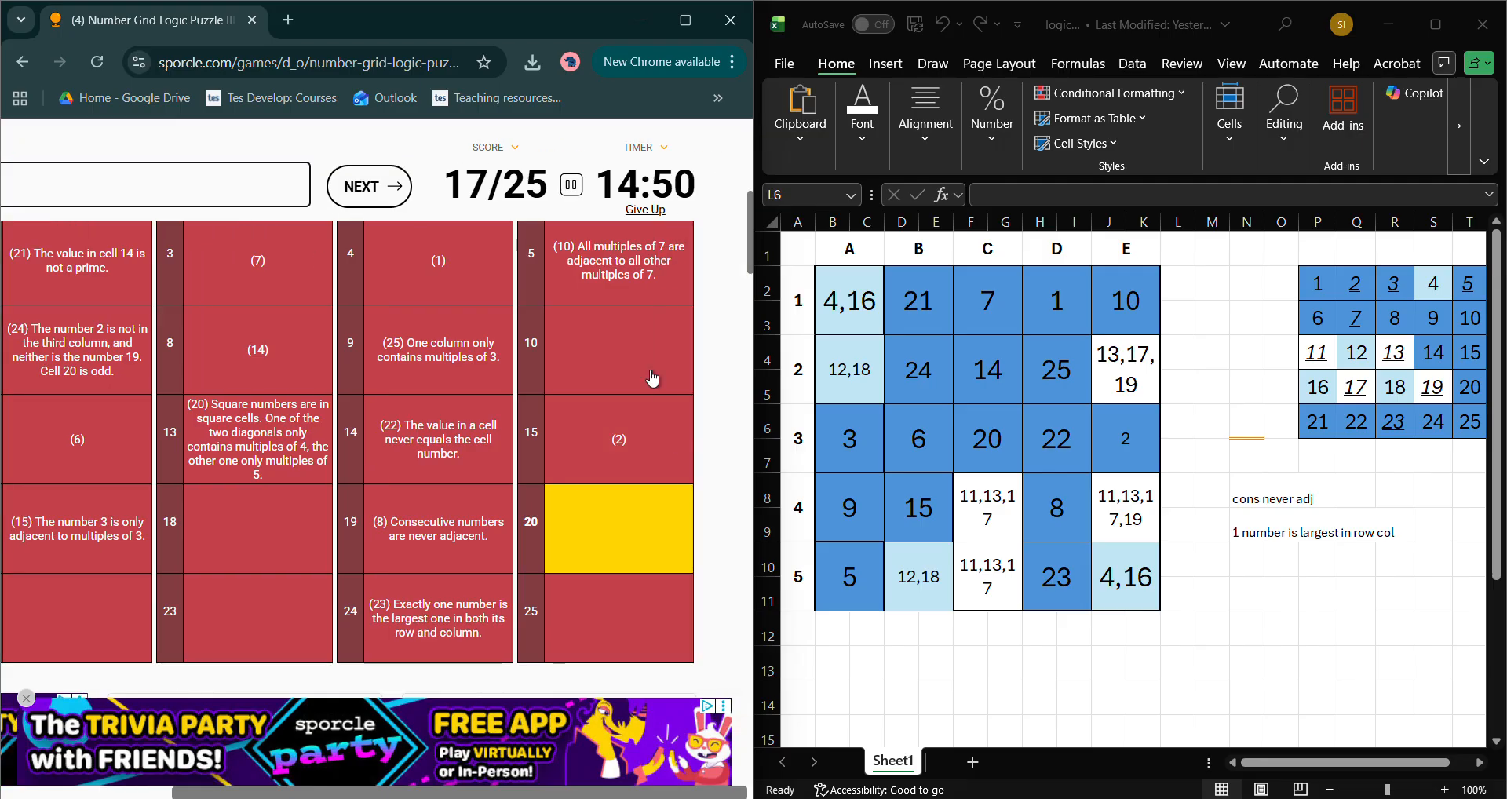
left_click(571, 185)
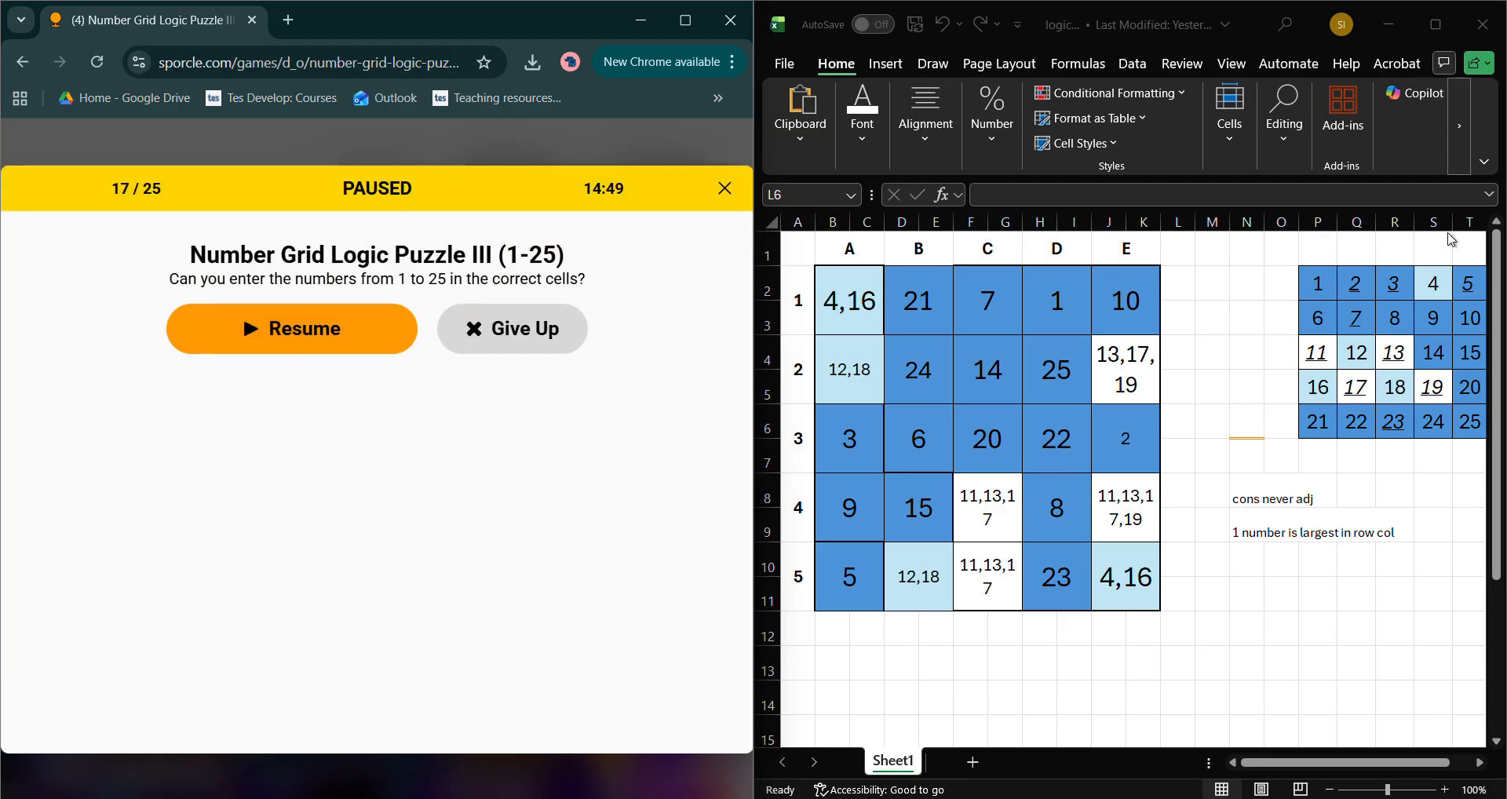
- Maximize the spreadsheet and enlarge the 2 in puzzle cell E3 to font size 22
left_click(1435, 24)
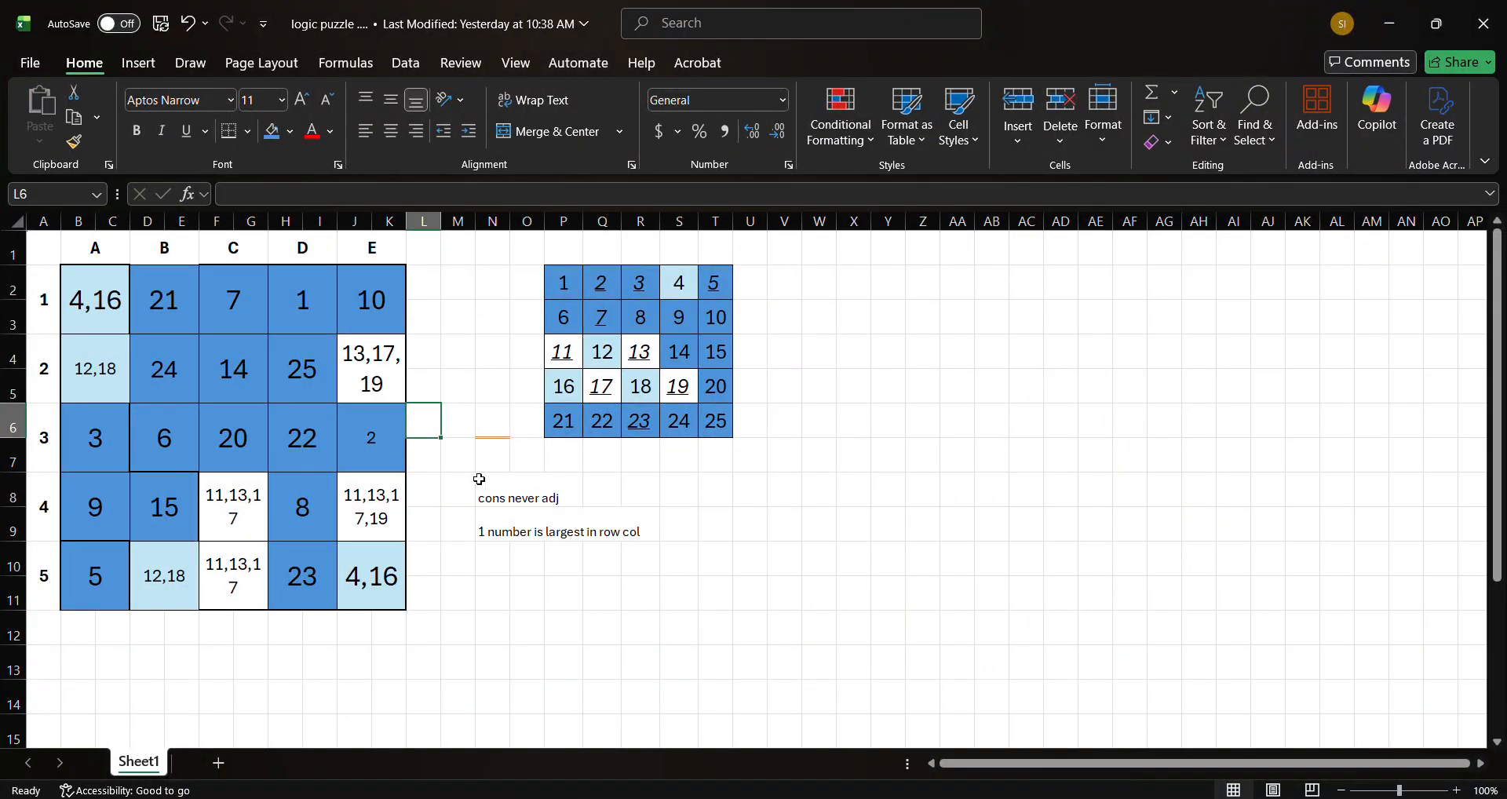
left_click(389, 424)
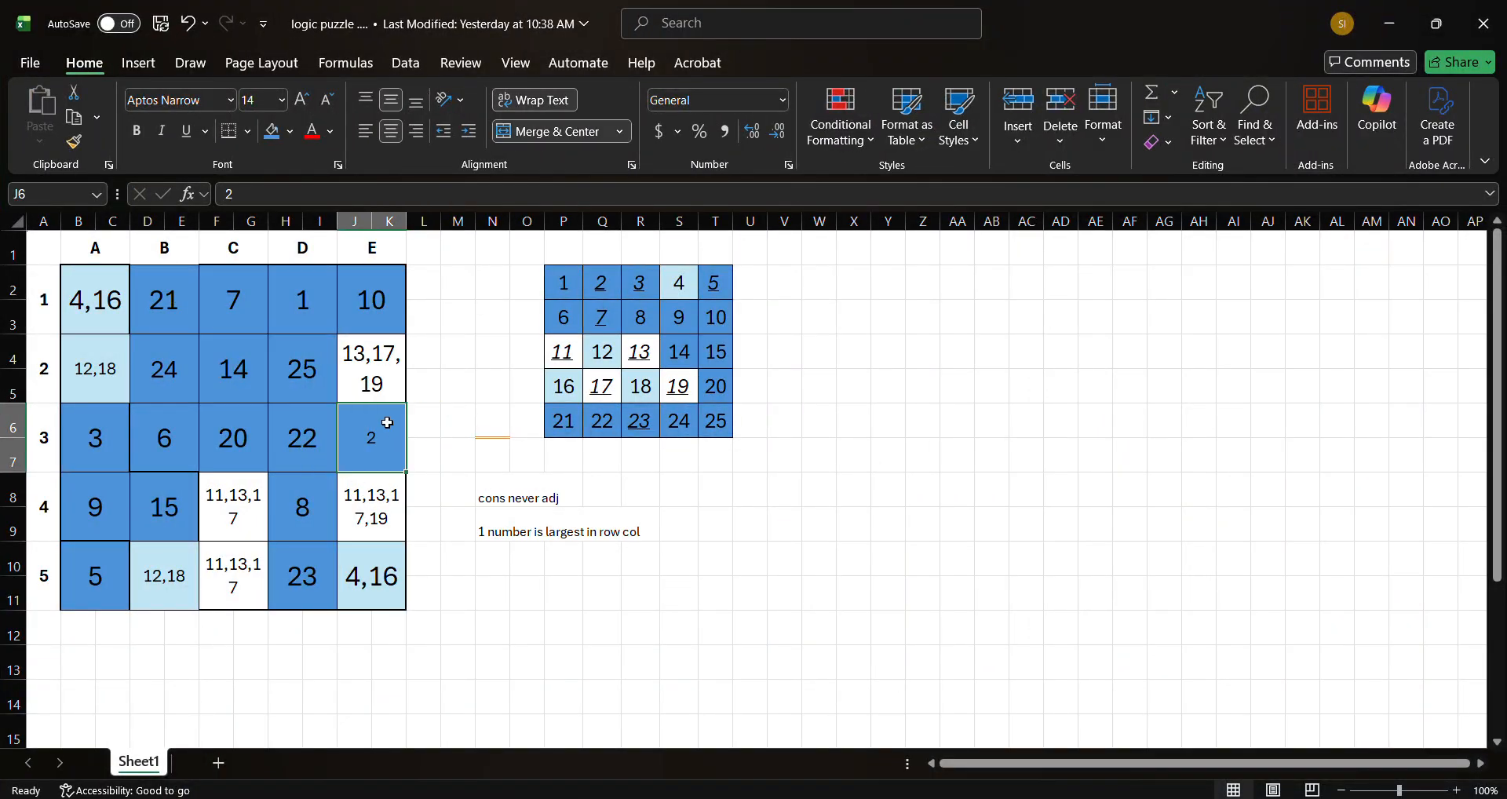
left_click(302, 103)
left_click(302, 102)
left_click(302, 102)
left_click(303, 102)
left_click(456, 379)
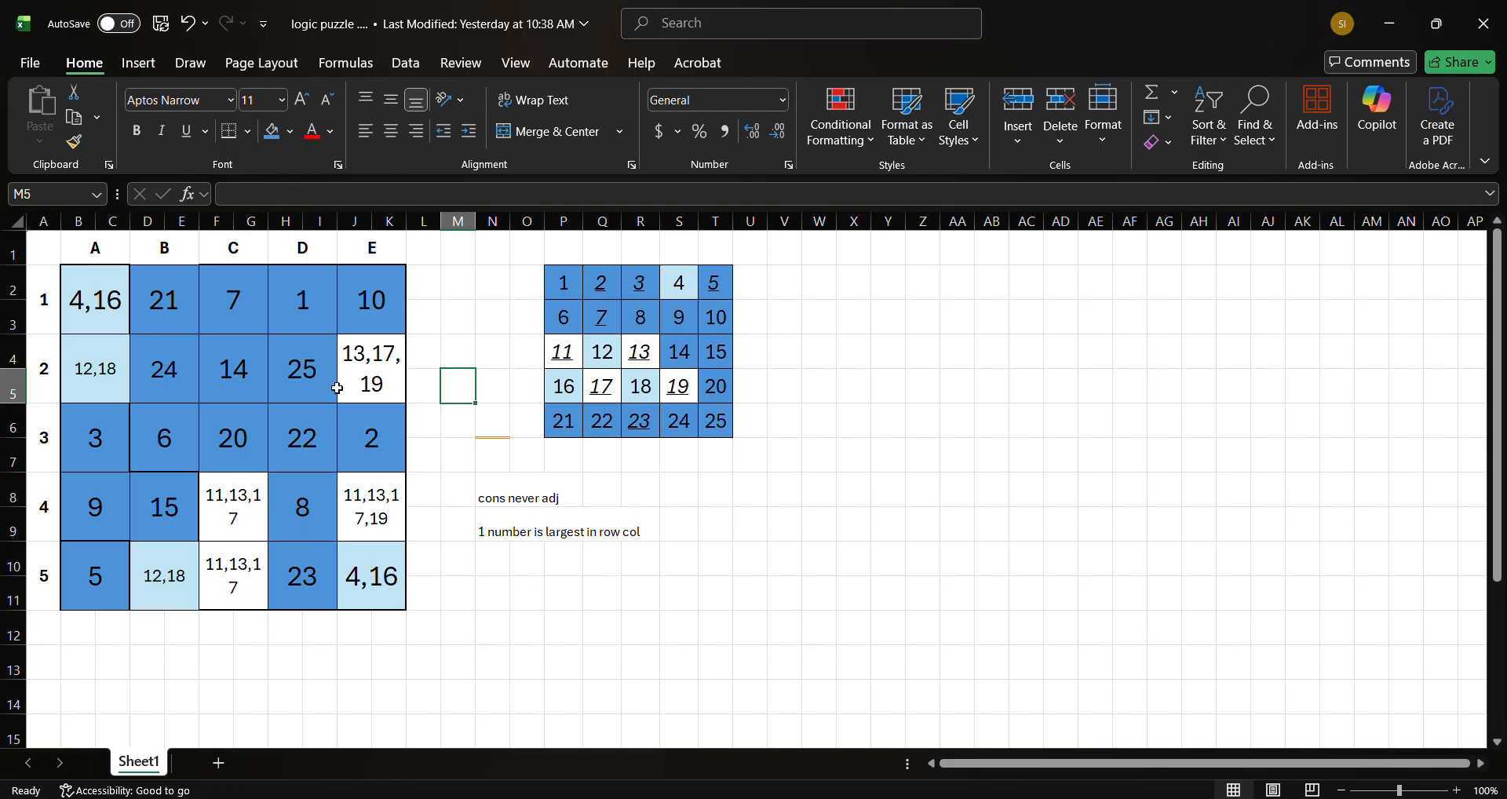
- Examine puzzle cells E3 and B2 and the remaining candidates in E2 and E4
left_click(388, 439)
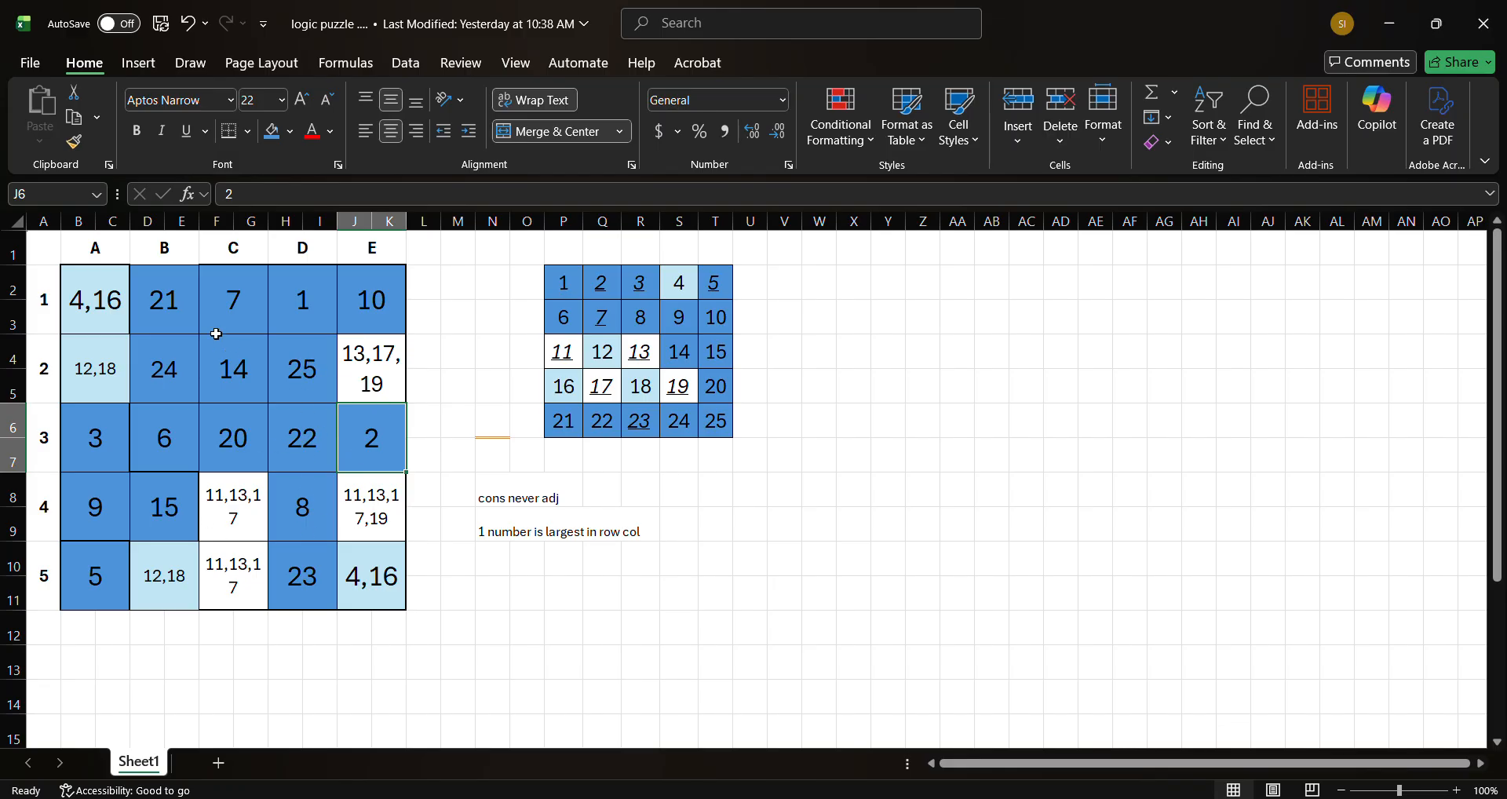
left_click(165, 367)
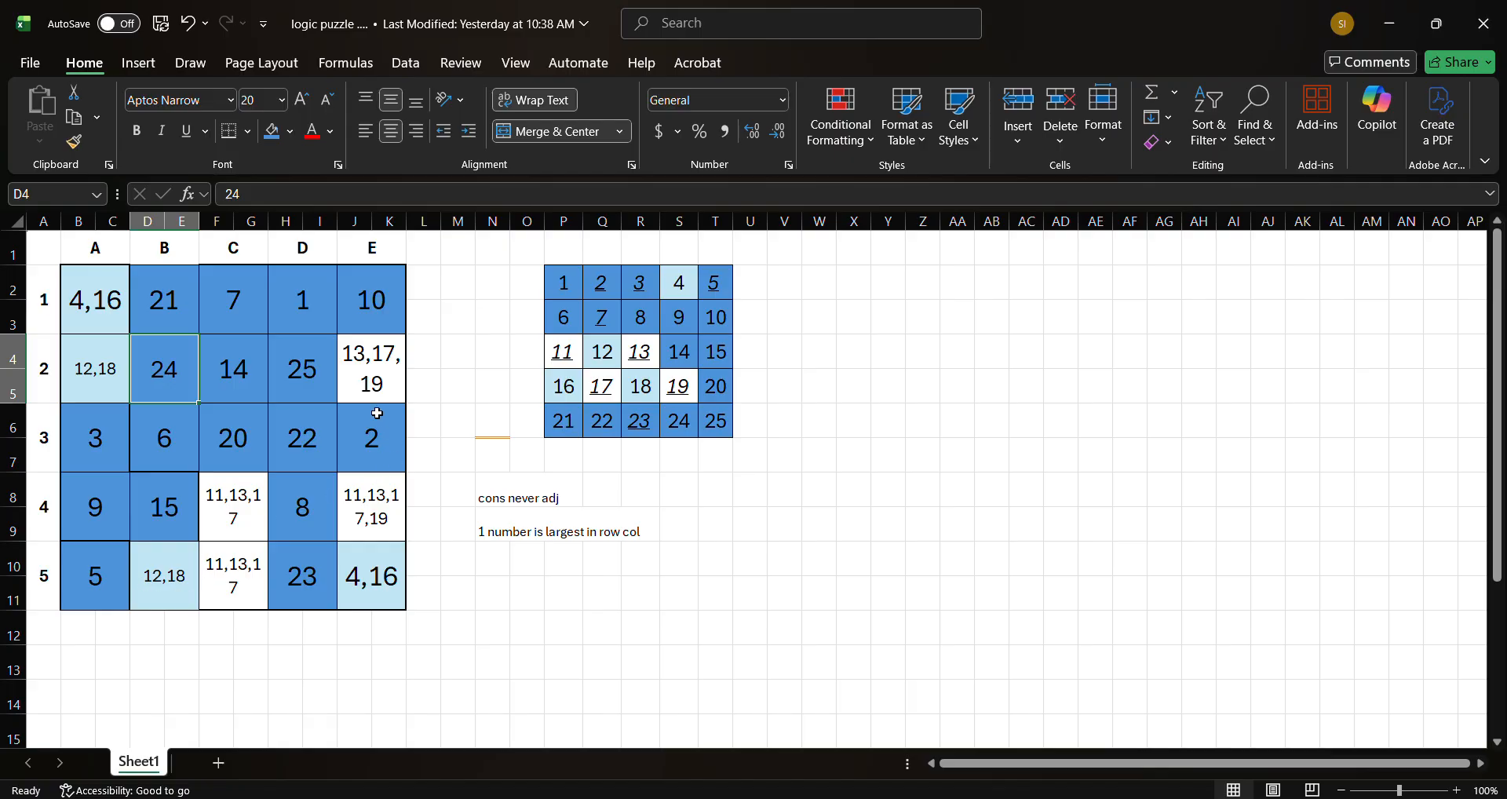
left_click(381, 383)
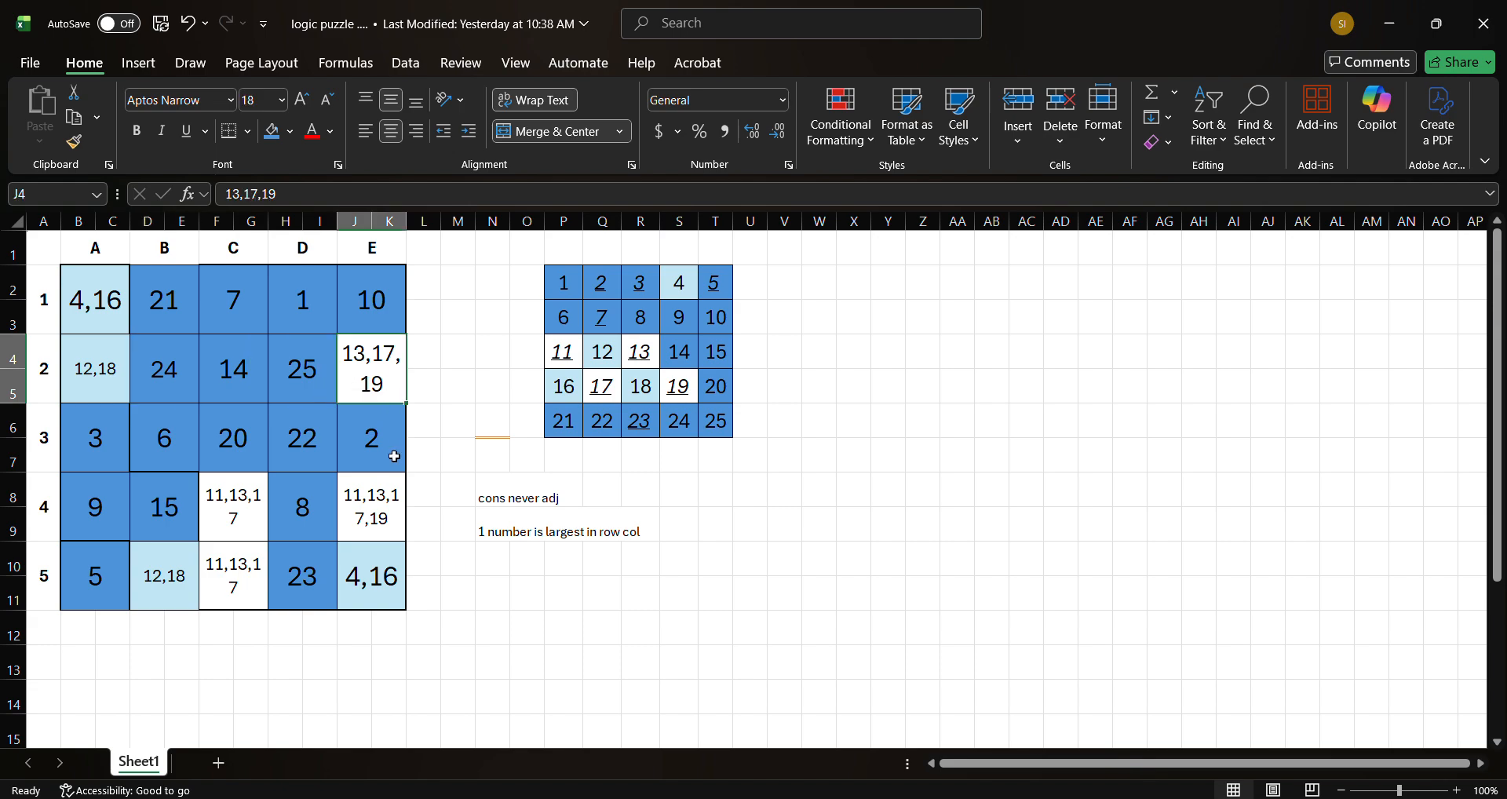
left_click(382, 490)
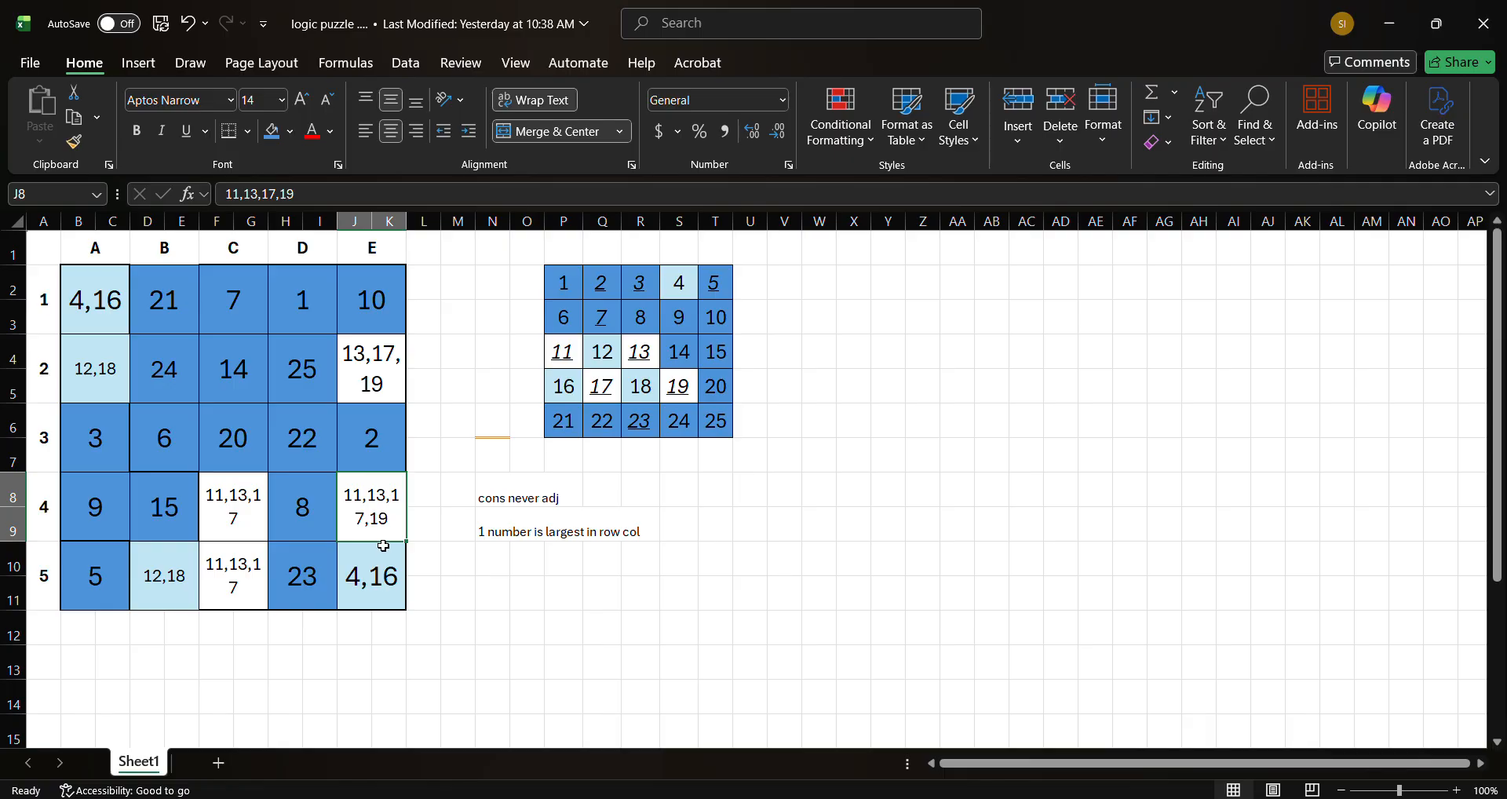
- Remove 19 from the candidates in puzzle cell E4, leaving 11,13,17
left_click(389, 624)
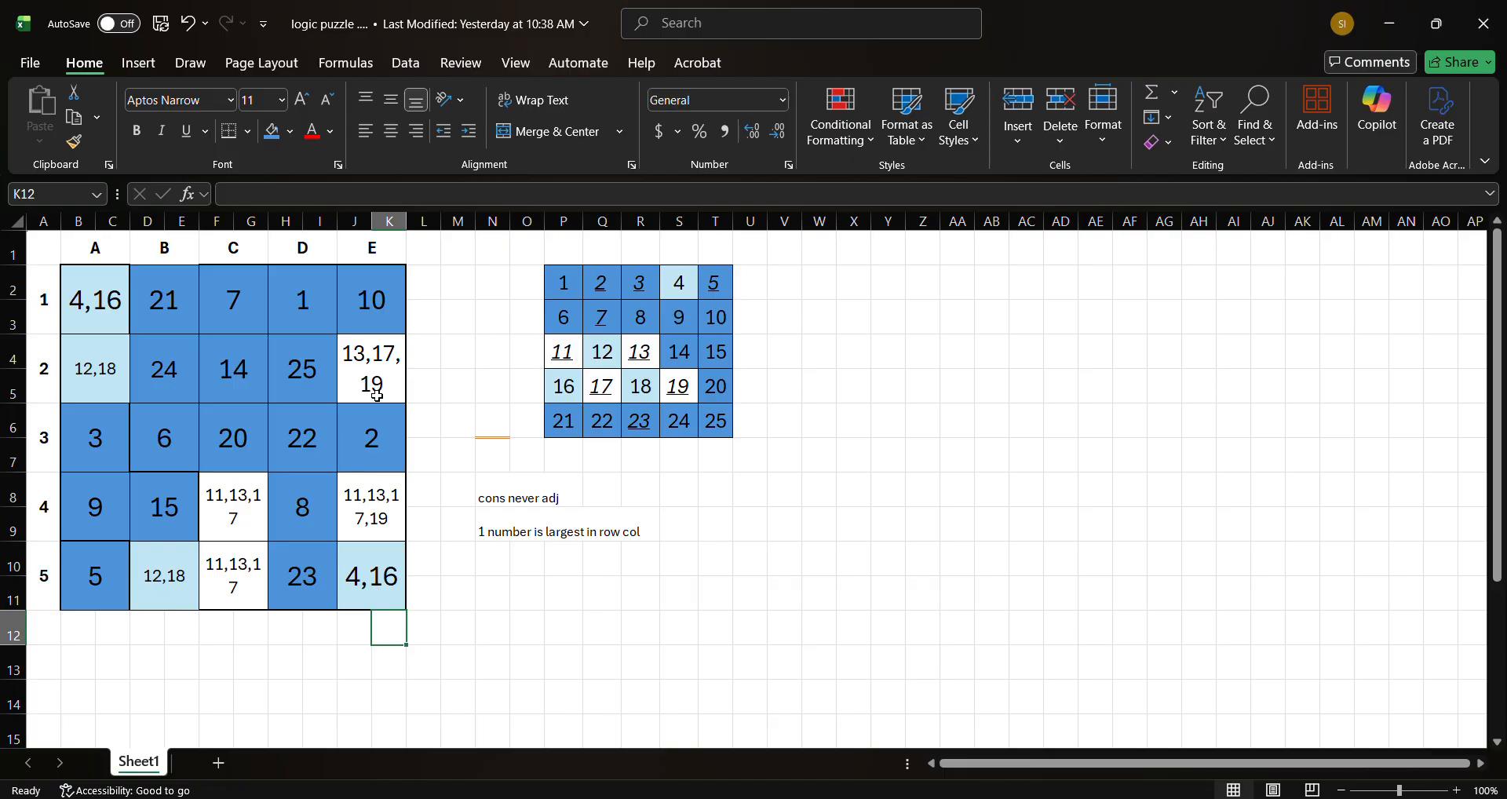
left_click(369, 515)
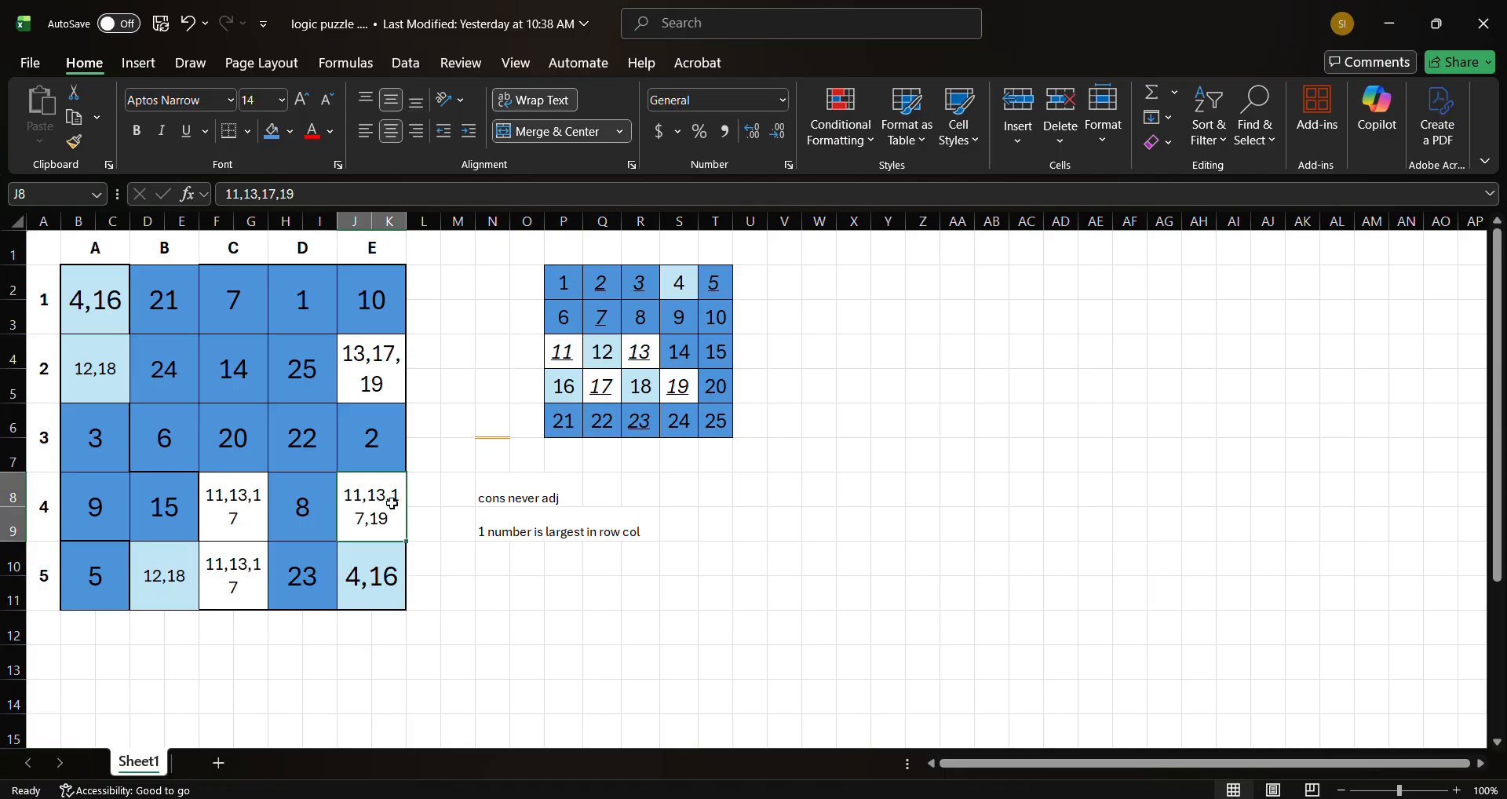
mouse_move(389, 504)
left_mouse_down()
mouse_move(112, 511)
mouse_move(378, 514)
left_mouse_up()
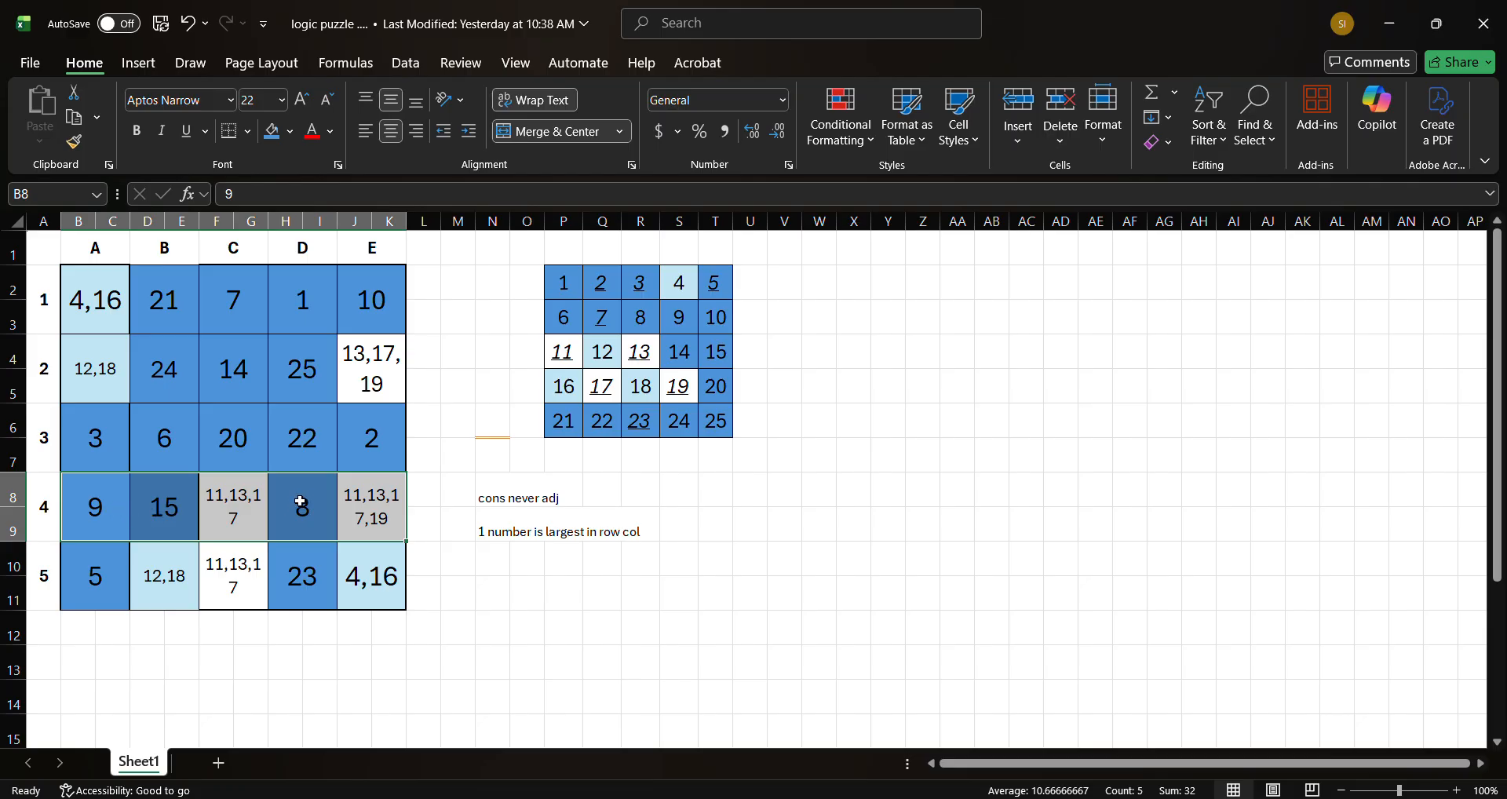
left_click_drag(375, 585, 377, 291)
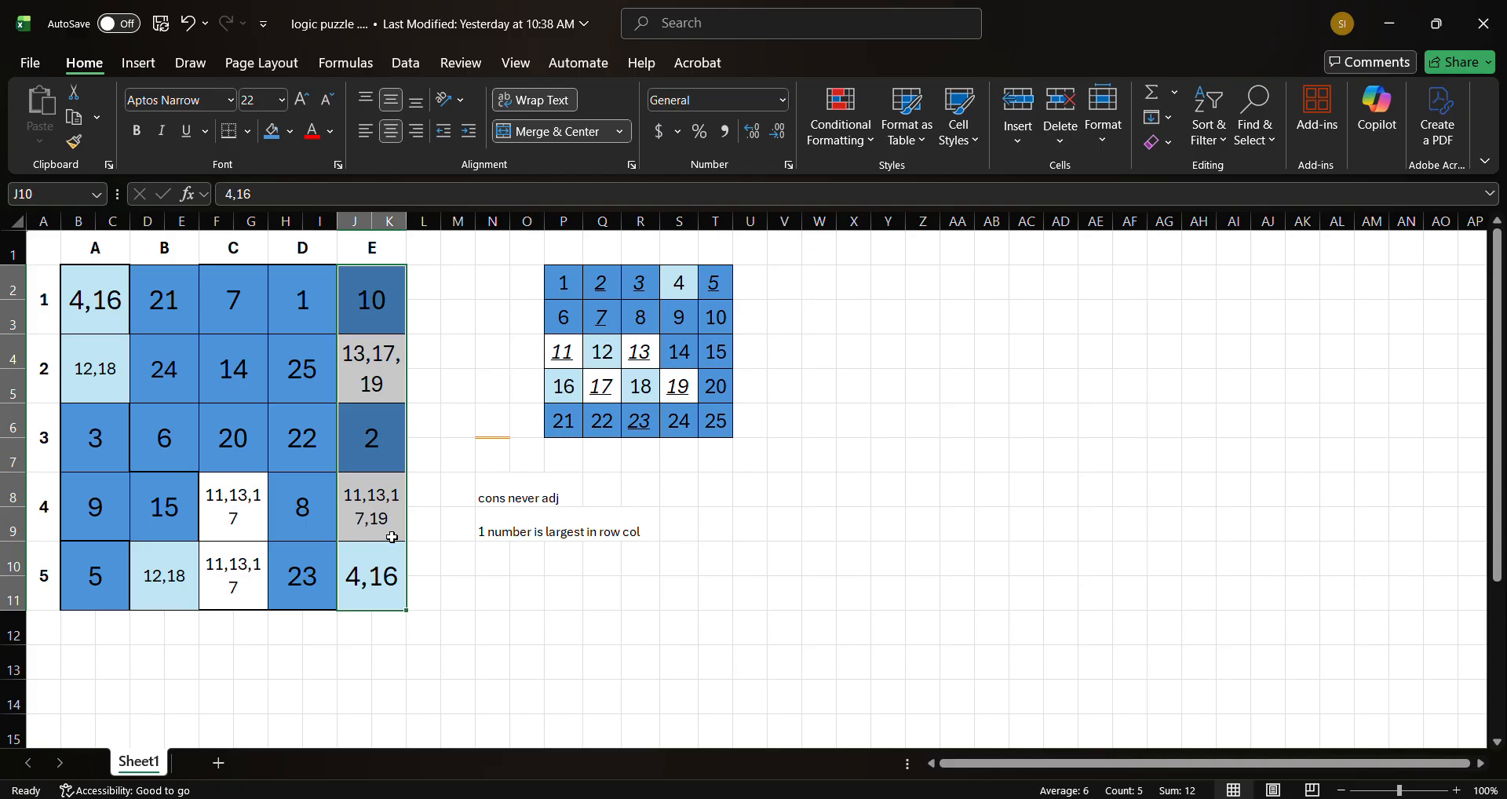
left_click(393, 513)
double_click(390, 522)
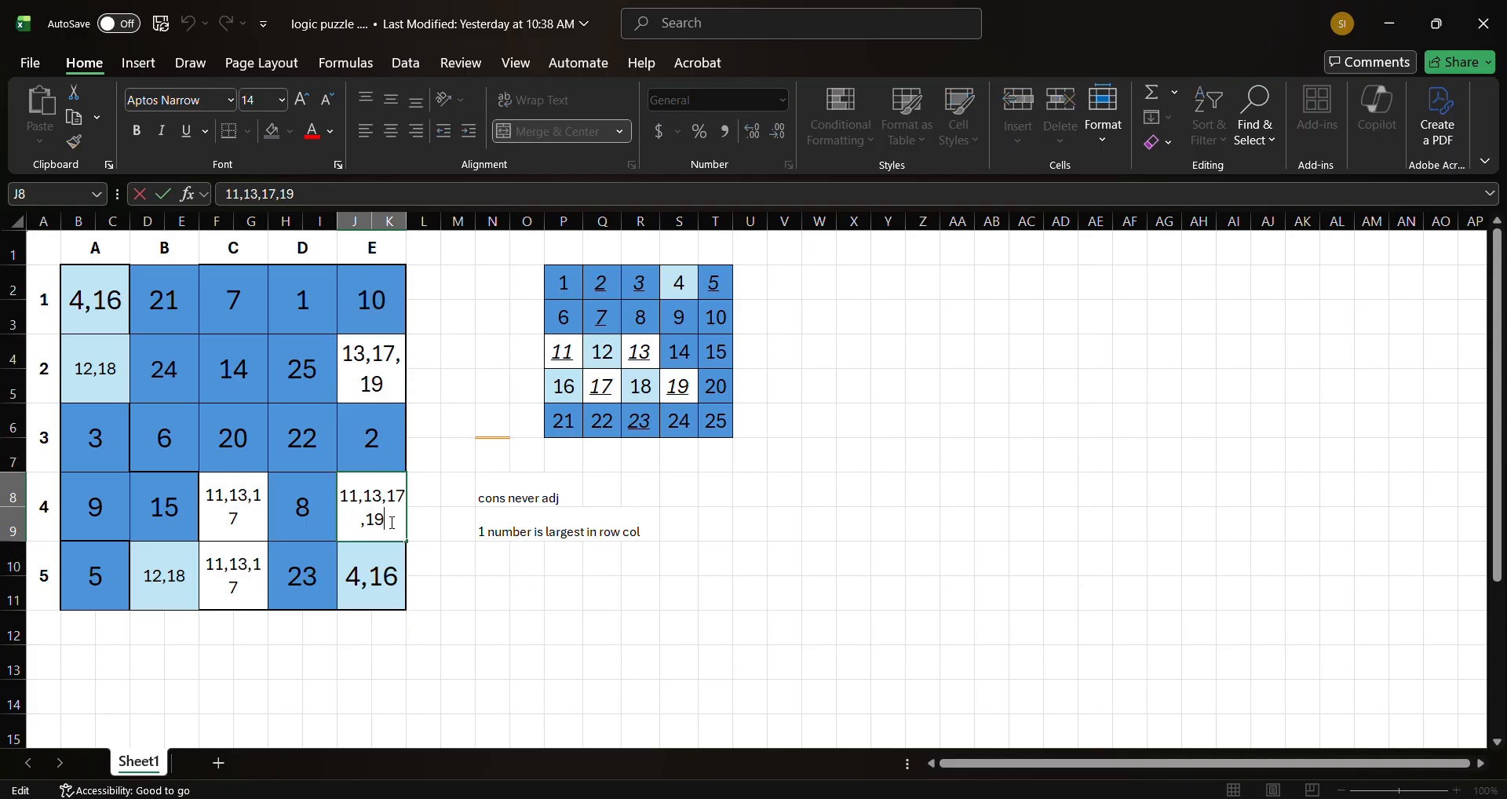
key("BackSpace")
key("BackSpace")
key("BackSpace")
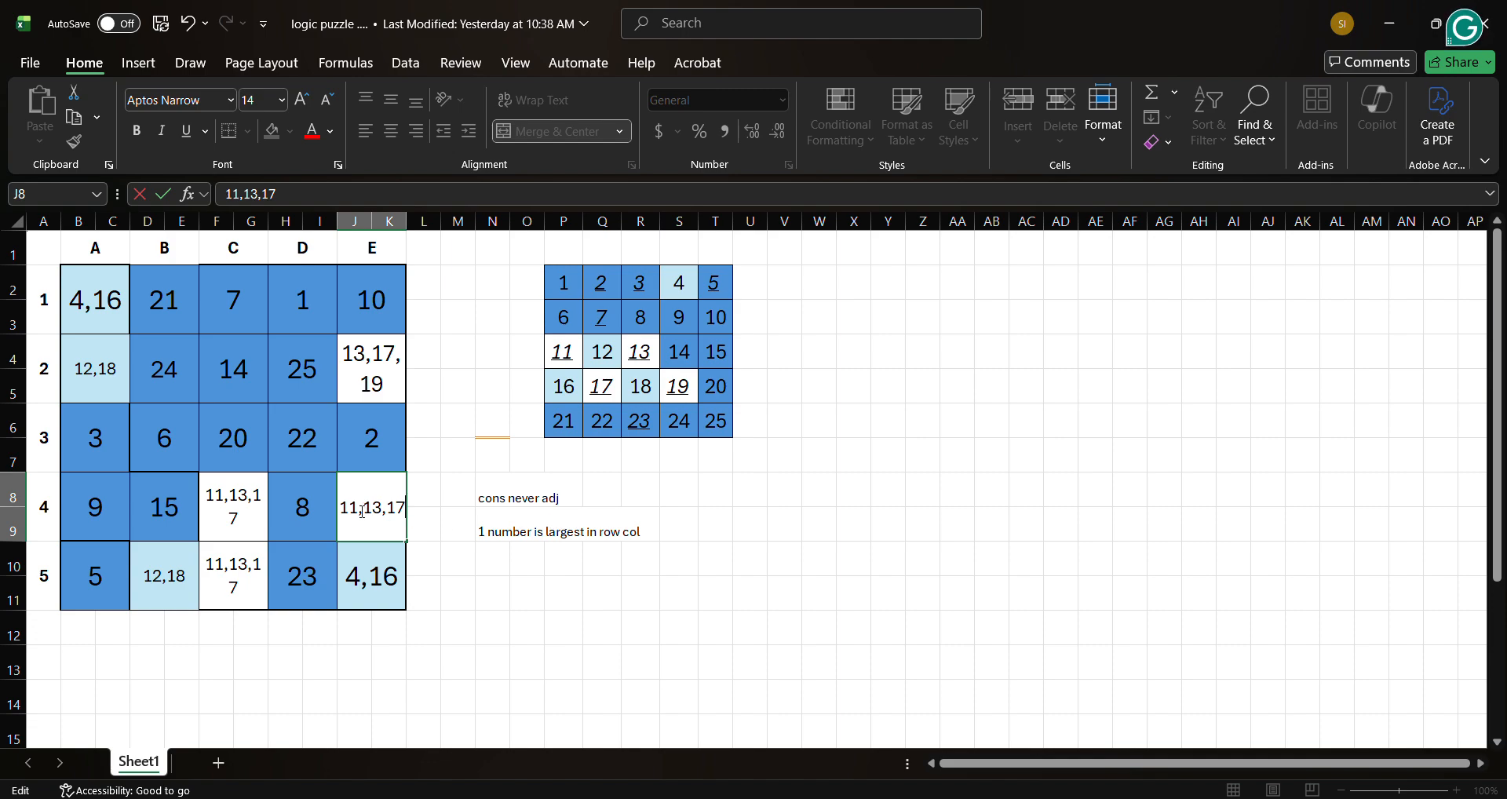
left_click(380, 559)
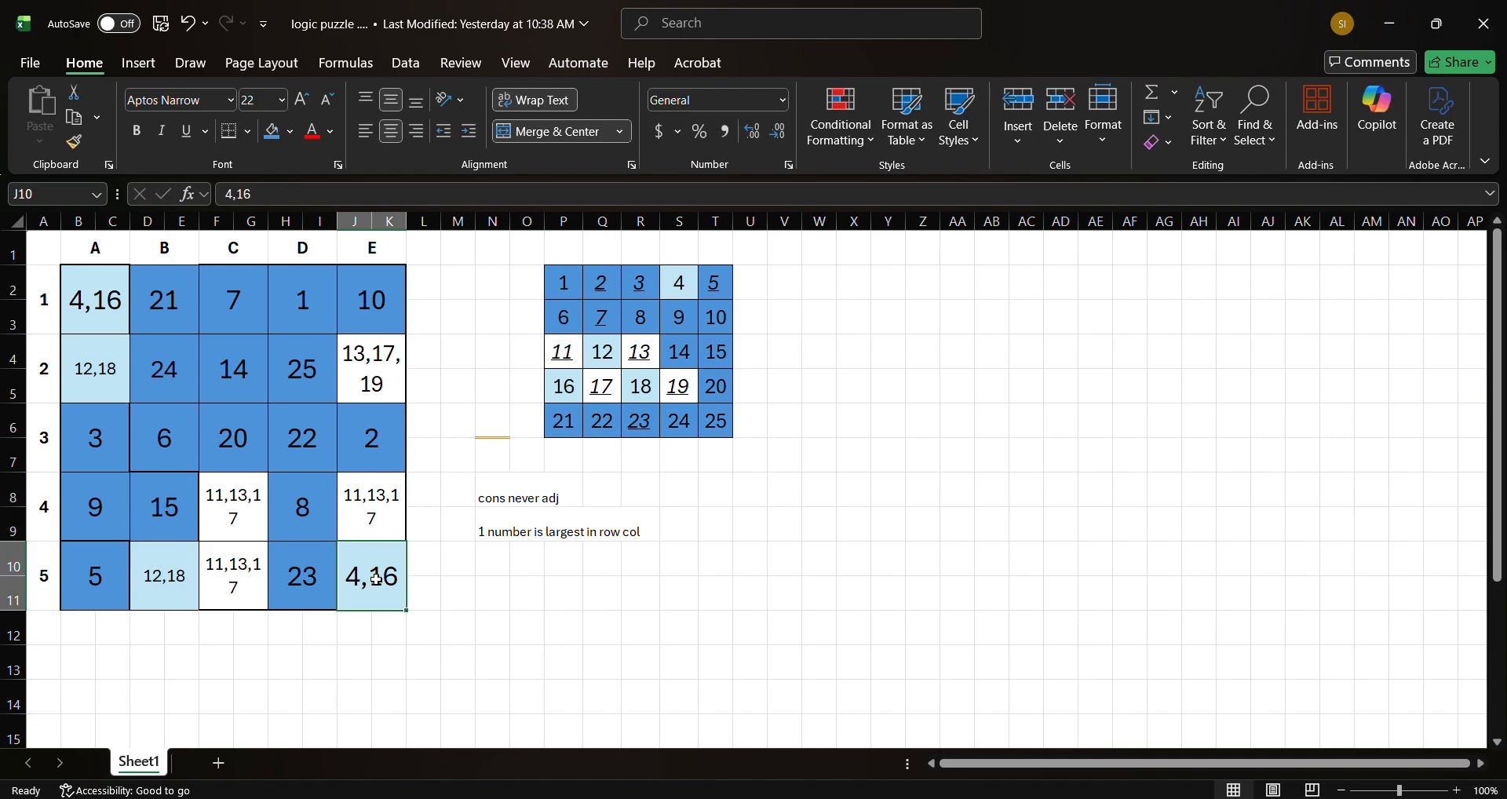
- Enter 19 in puzzle cell E2 and undo the stray backslash entry in E3
left_click(357, 385)
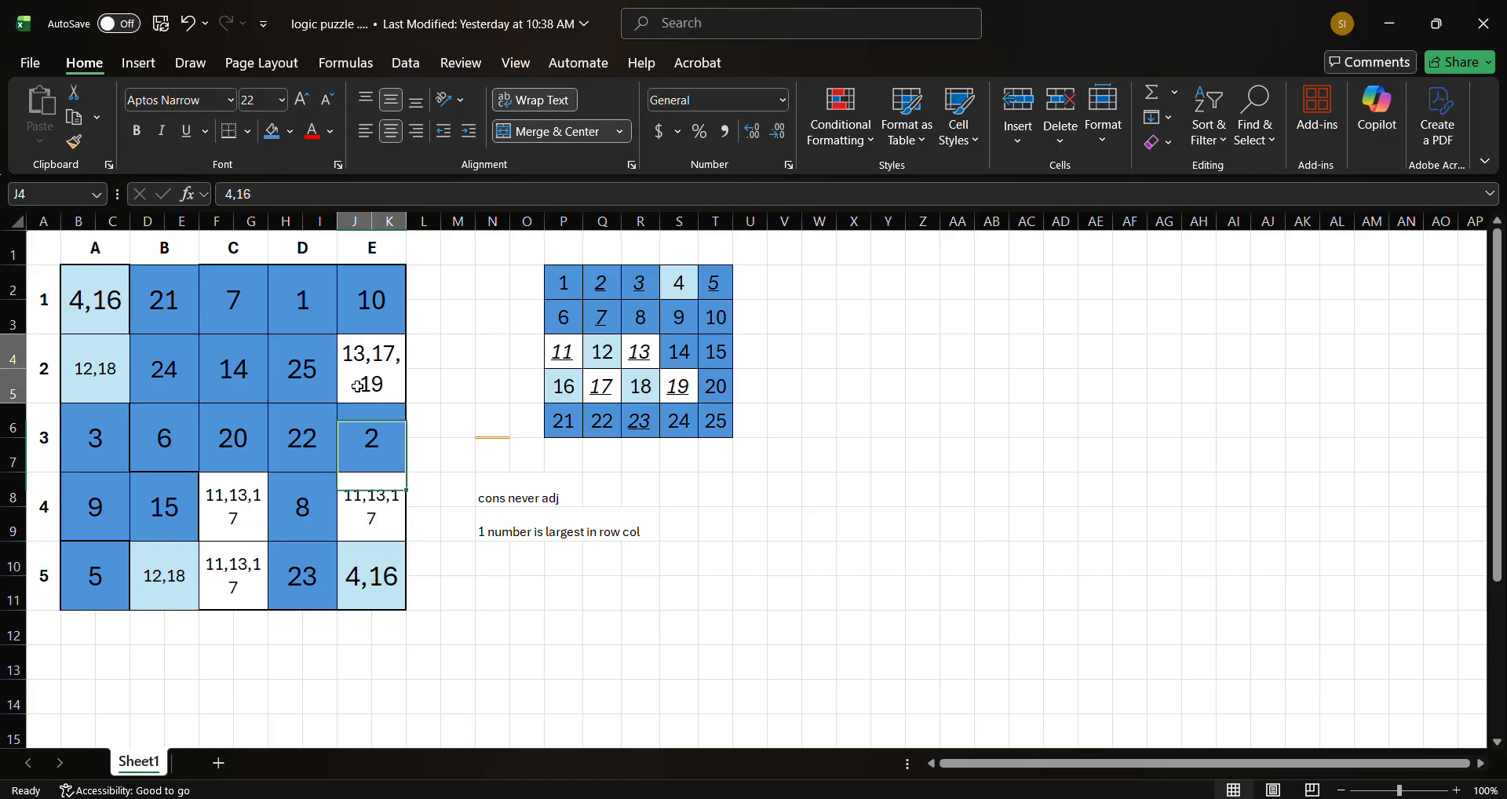
type("19")
key("Return")
type("\\")
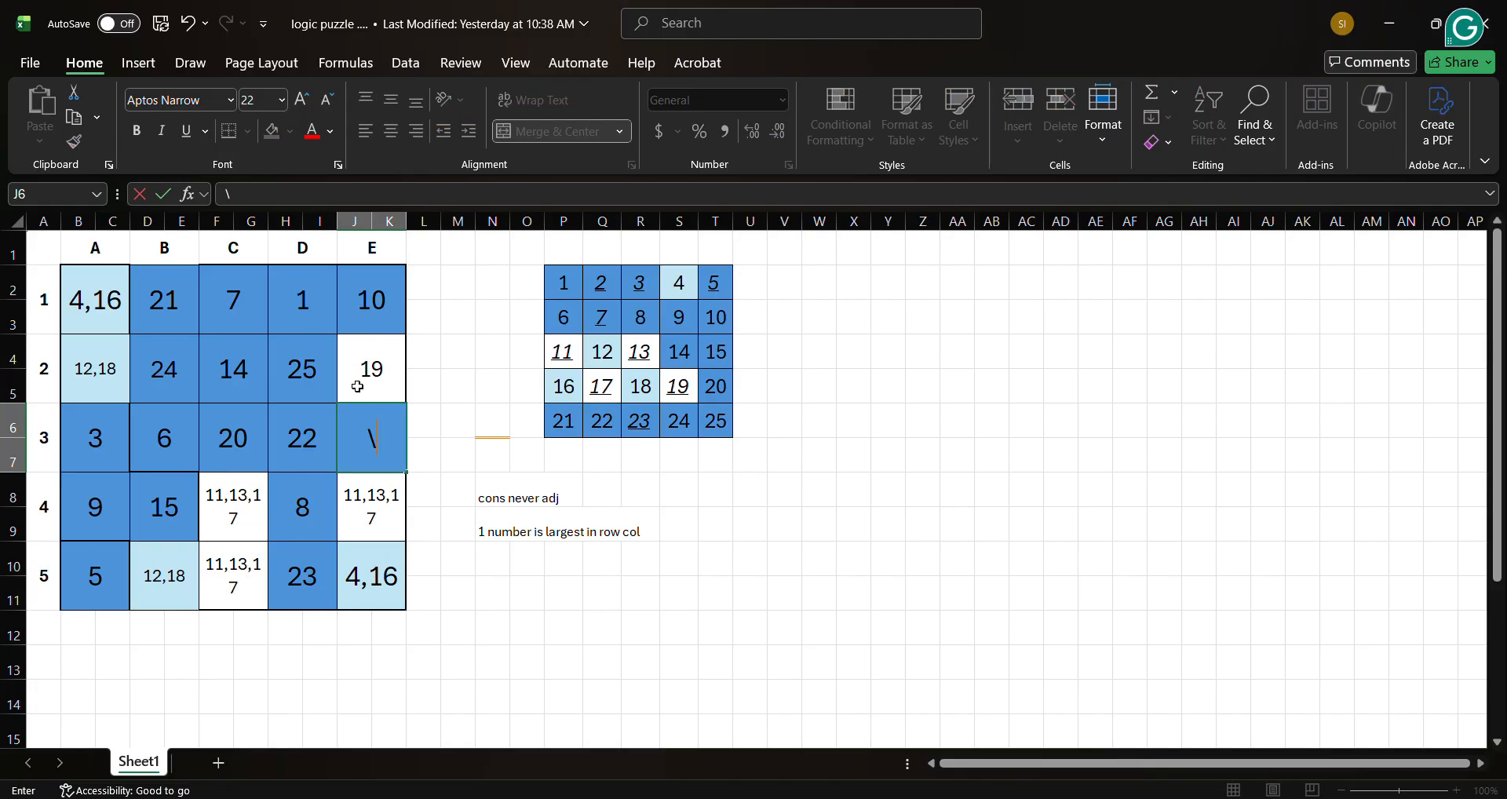
double_click(416, 364)
key("Escape")
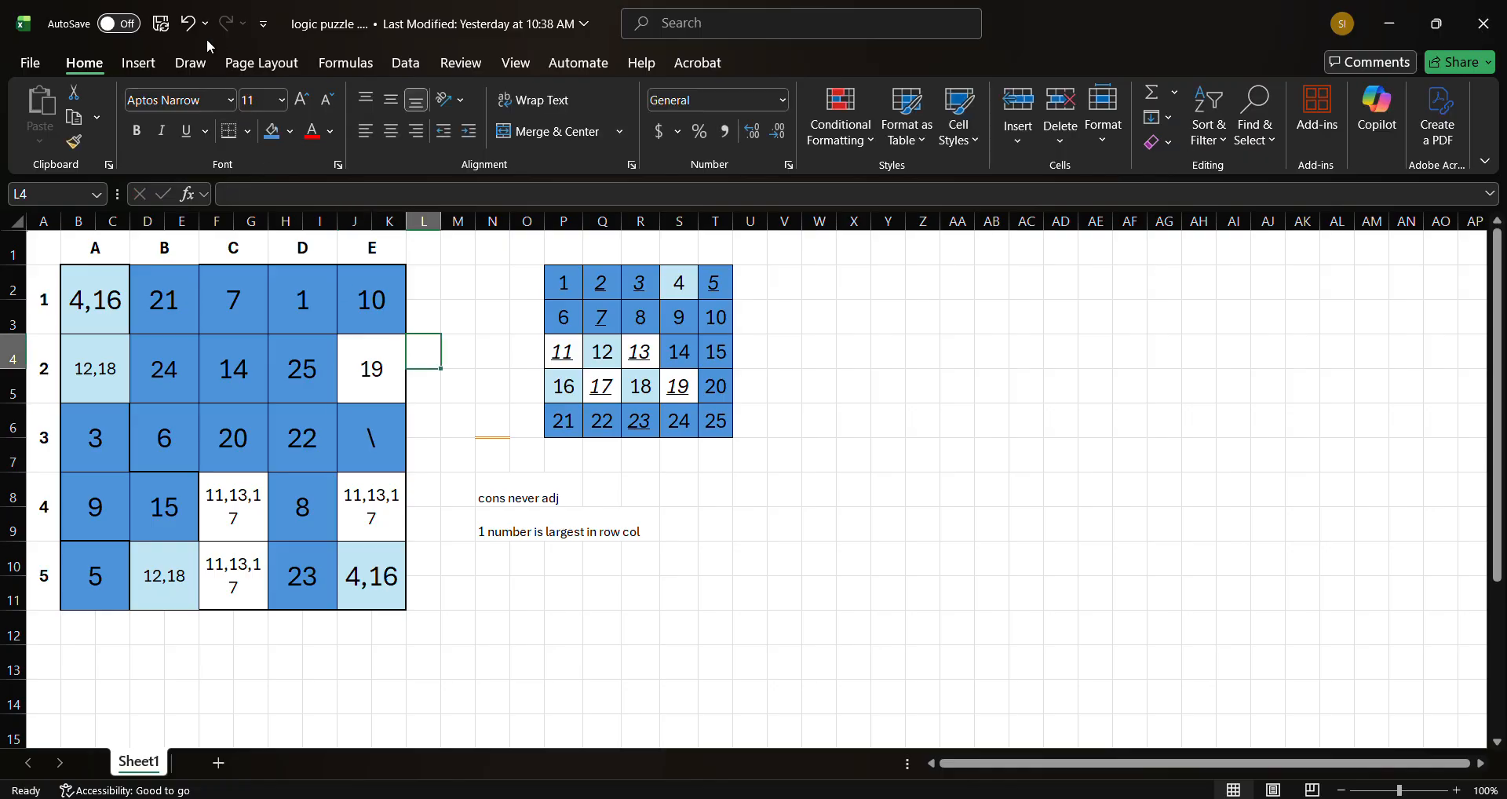
left_click(187, 24)
- Fill puzzle cell E2 and the 19 in the number list with the dark blue used for solved numbers
left_click(380, 376)
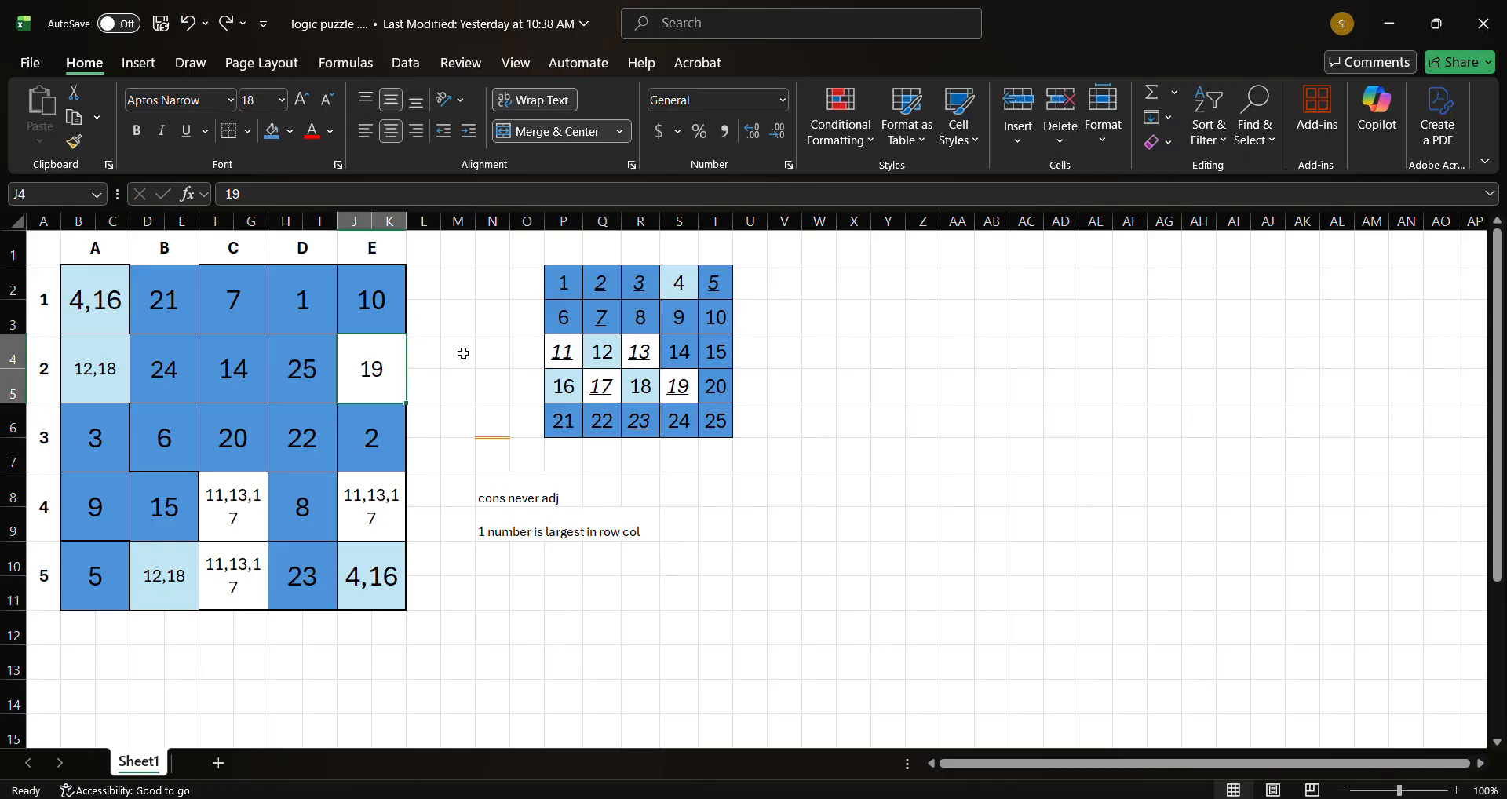
left_click(679, 385, "ctrl")
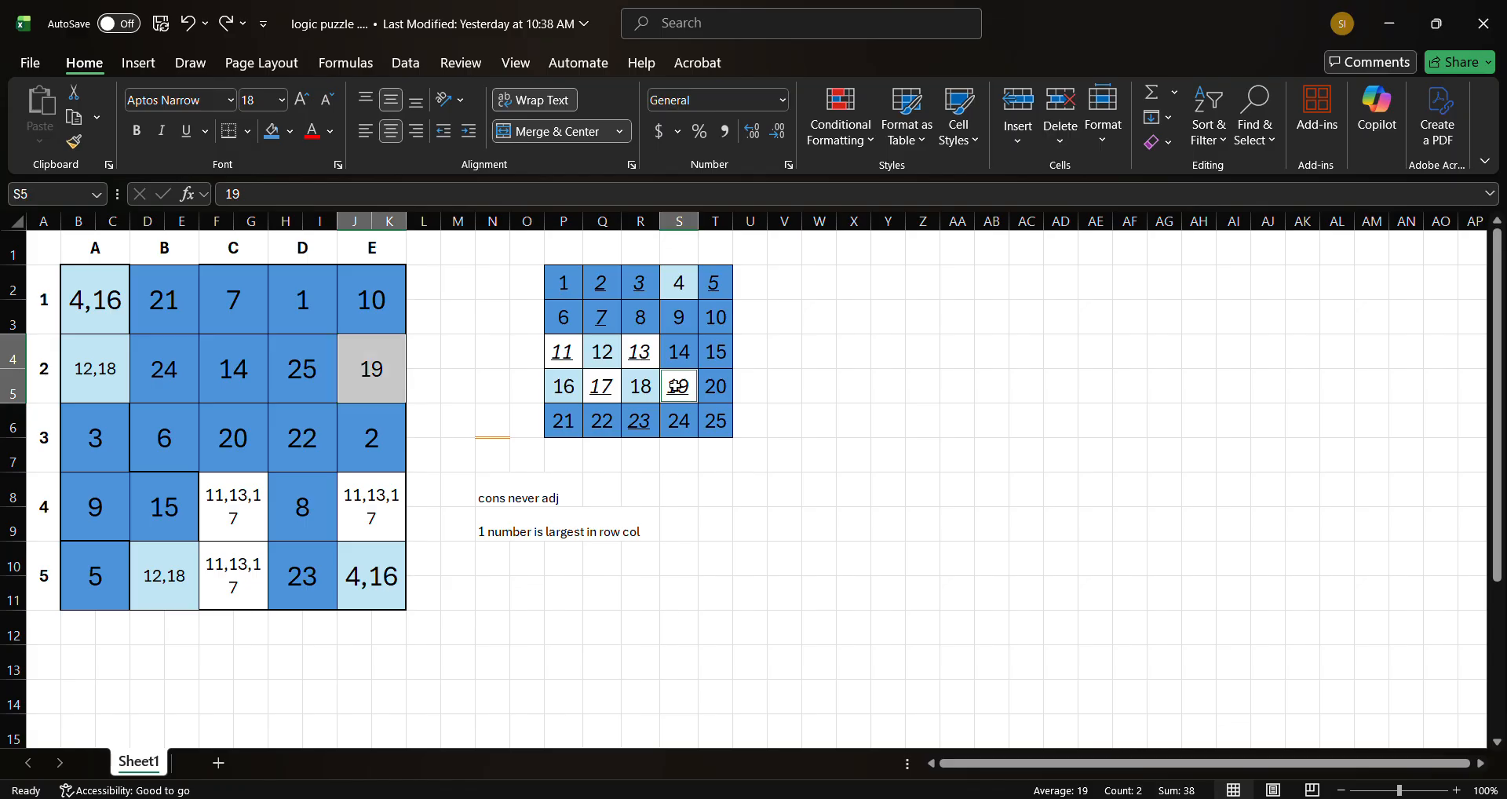
left_click(271, 131)
left_click(506, 339)
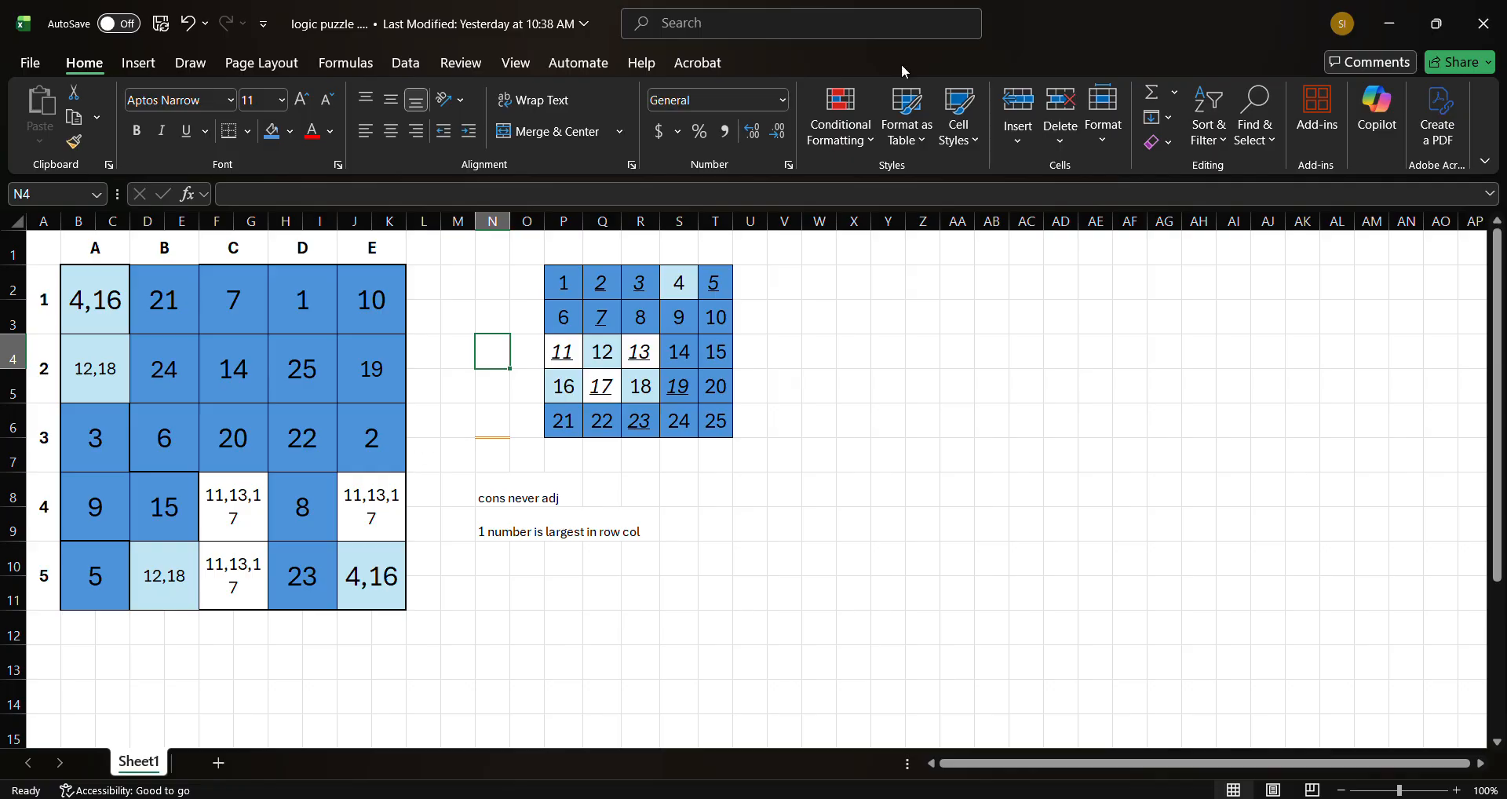
- Restore the side-by-side window layout, enter 19 in quiz cell 10 and pause the quiz again
double_click(1090, 23)
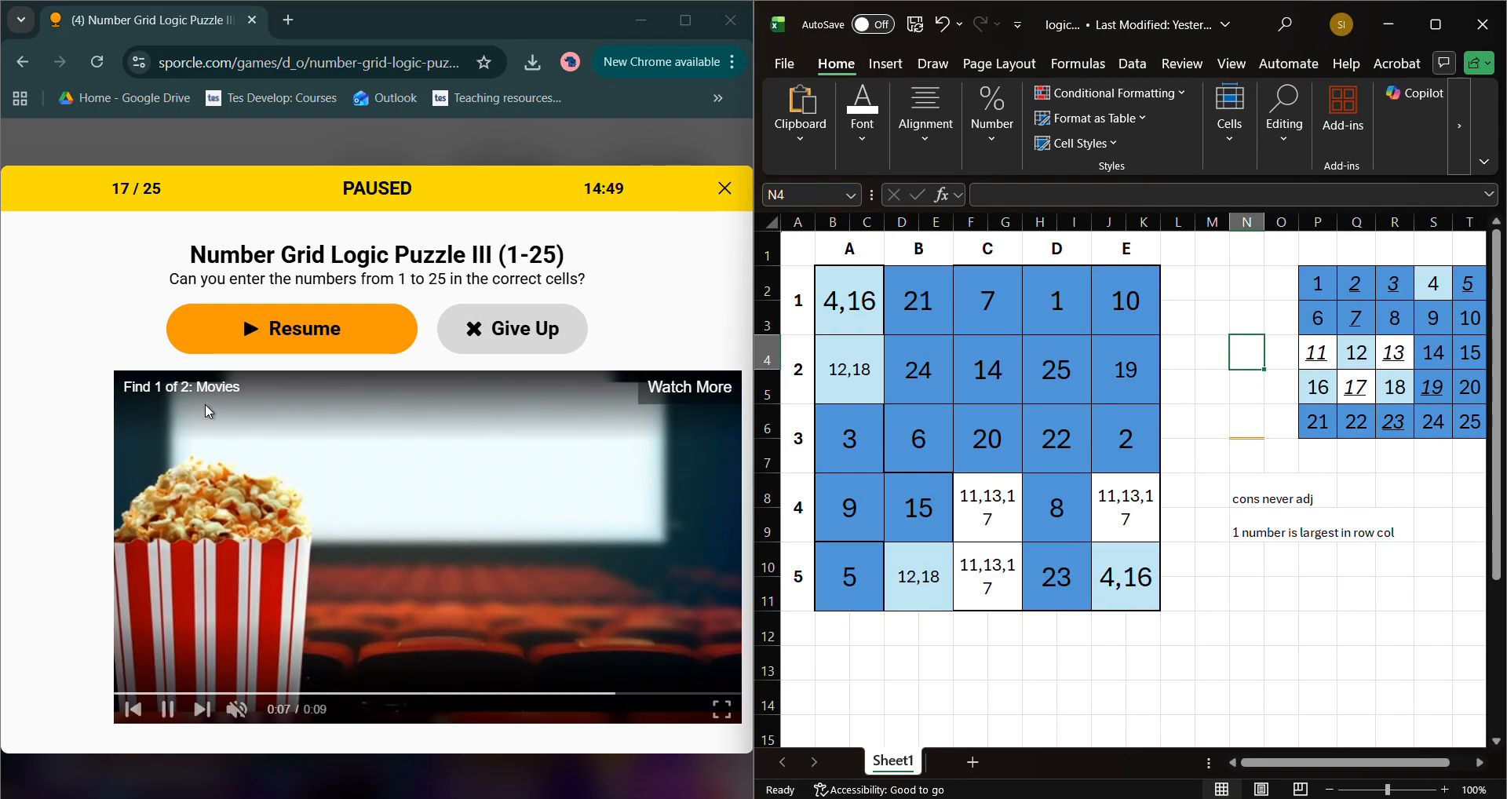
left_click(329, 328)
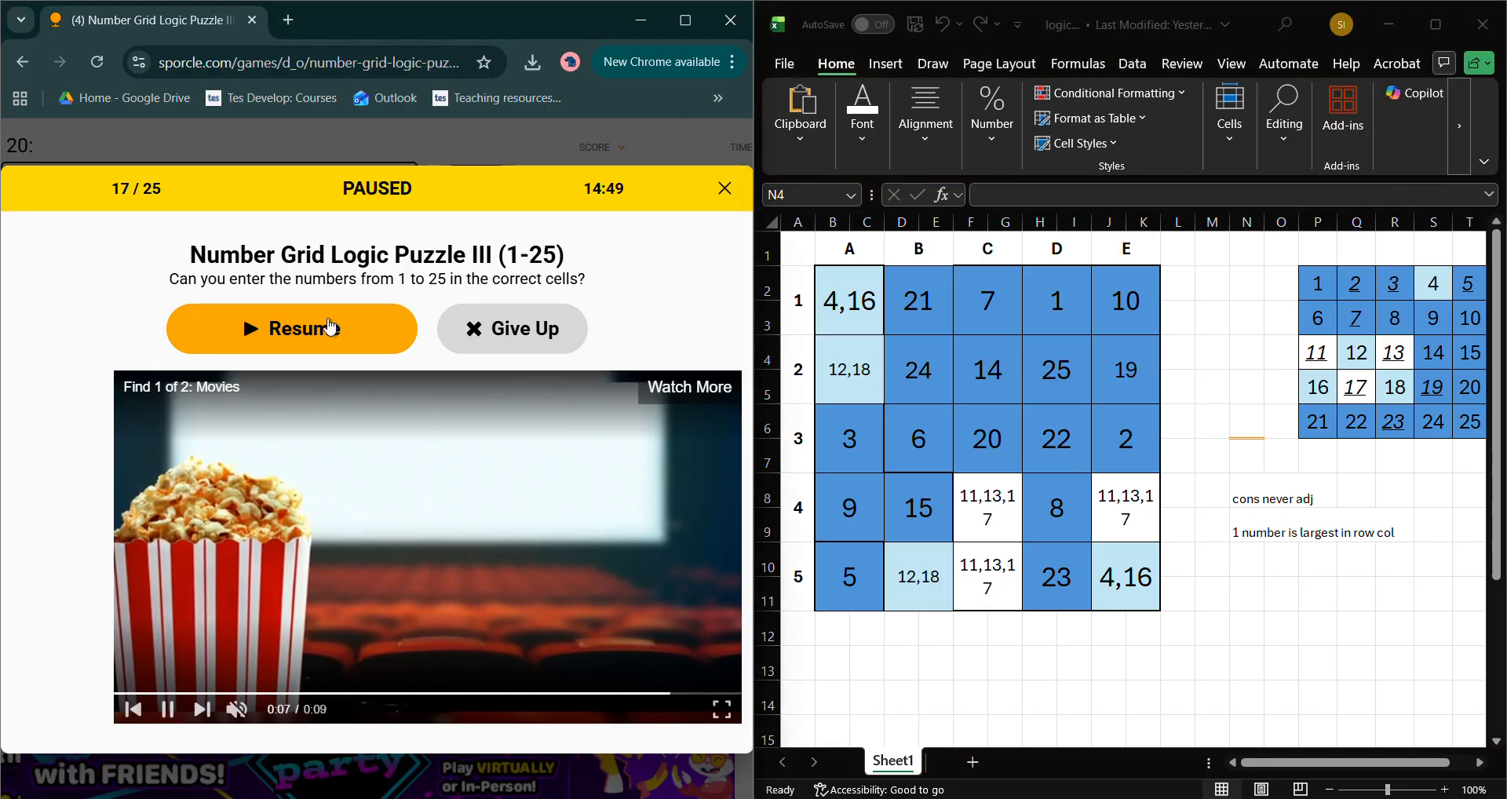
left_click(701, 348)
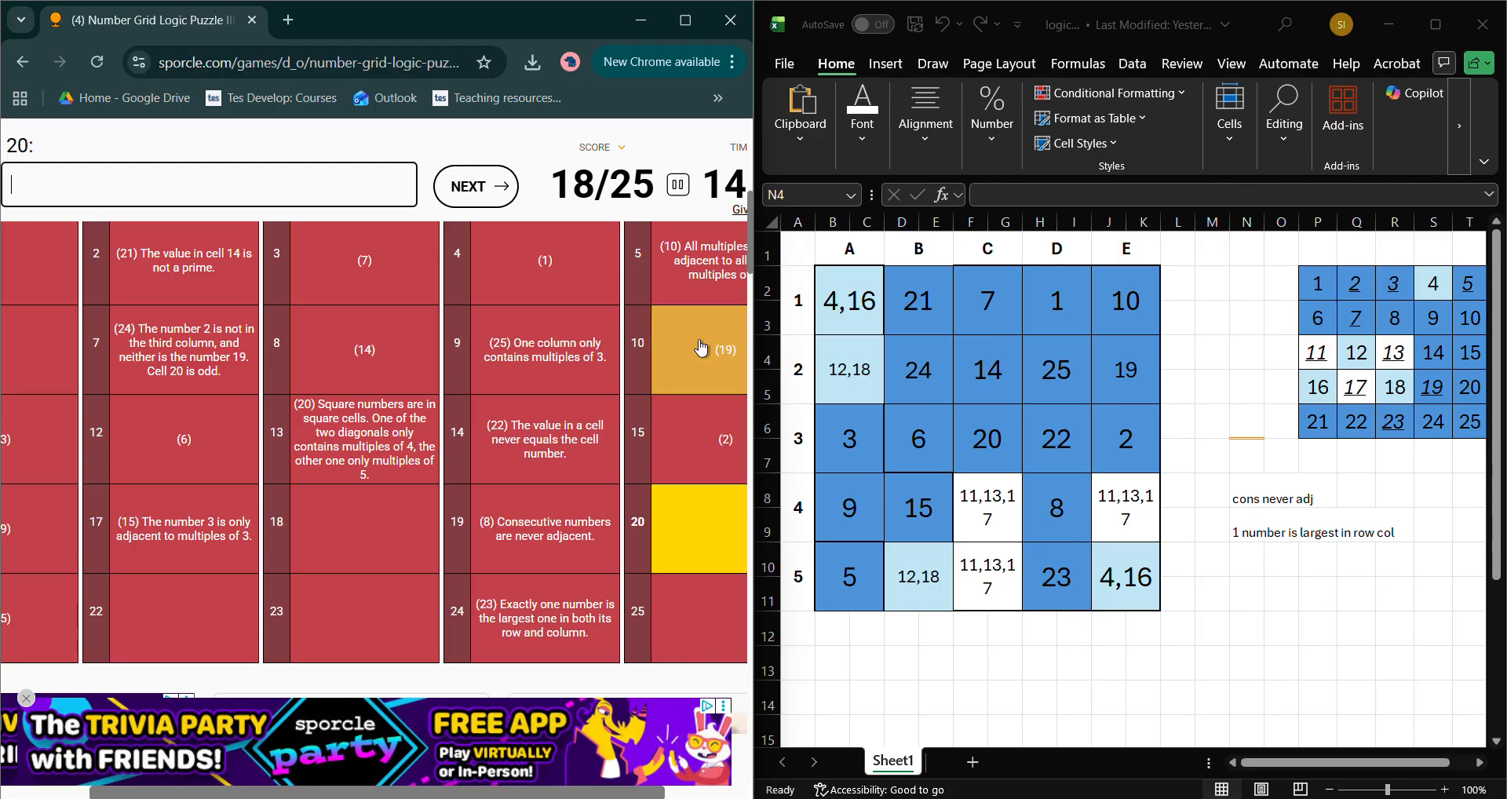
scroll(701, 348, "right", 3)
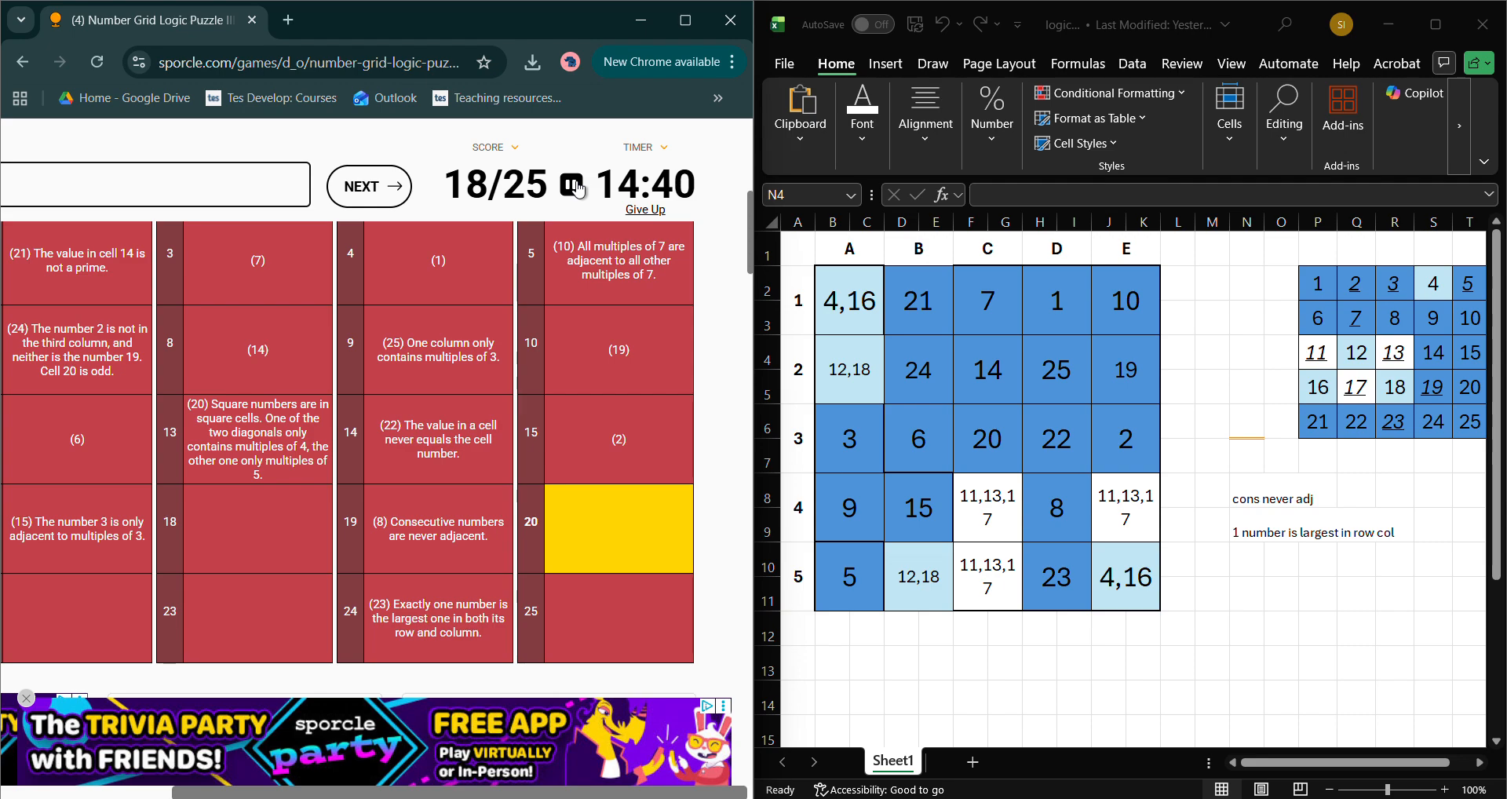
left_click(575, 187)
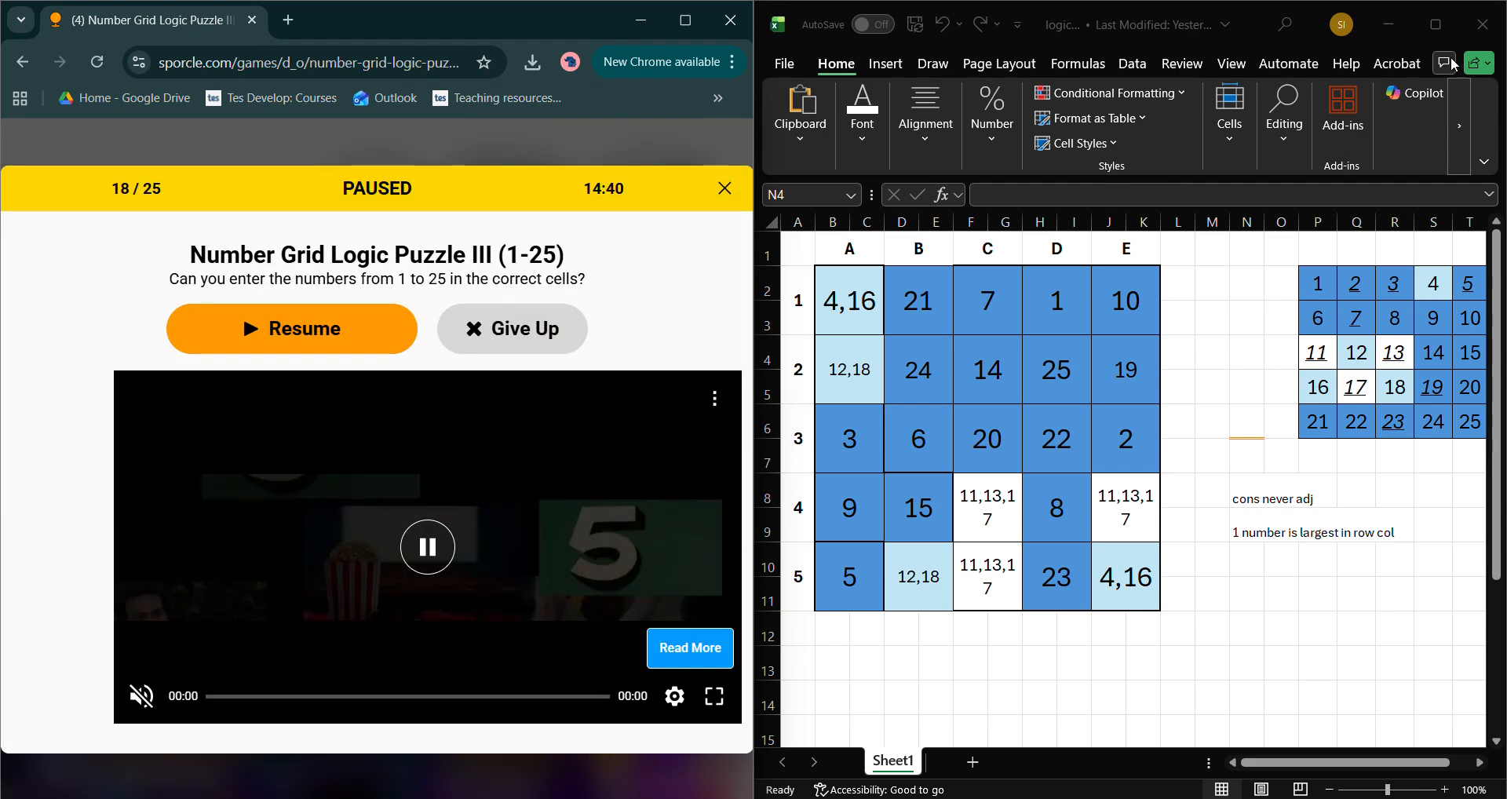
- Maximize the spreadsheet and examine the remaining candidates in puzzle cells B5, A1 and E5
left_click(1436, 24)
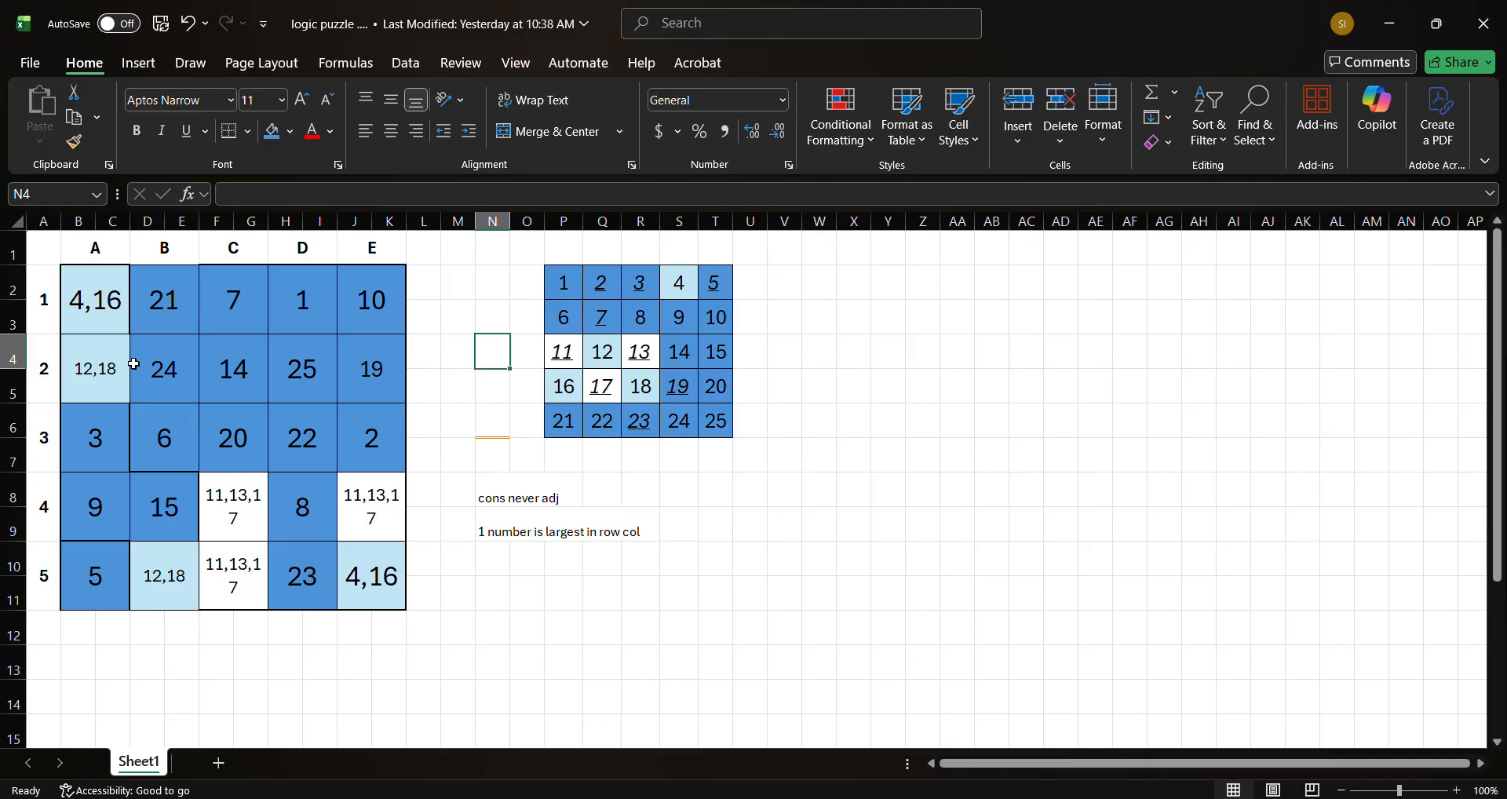
left_click(158, 588)
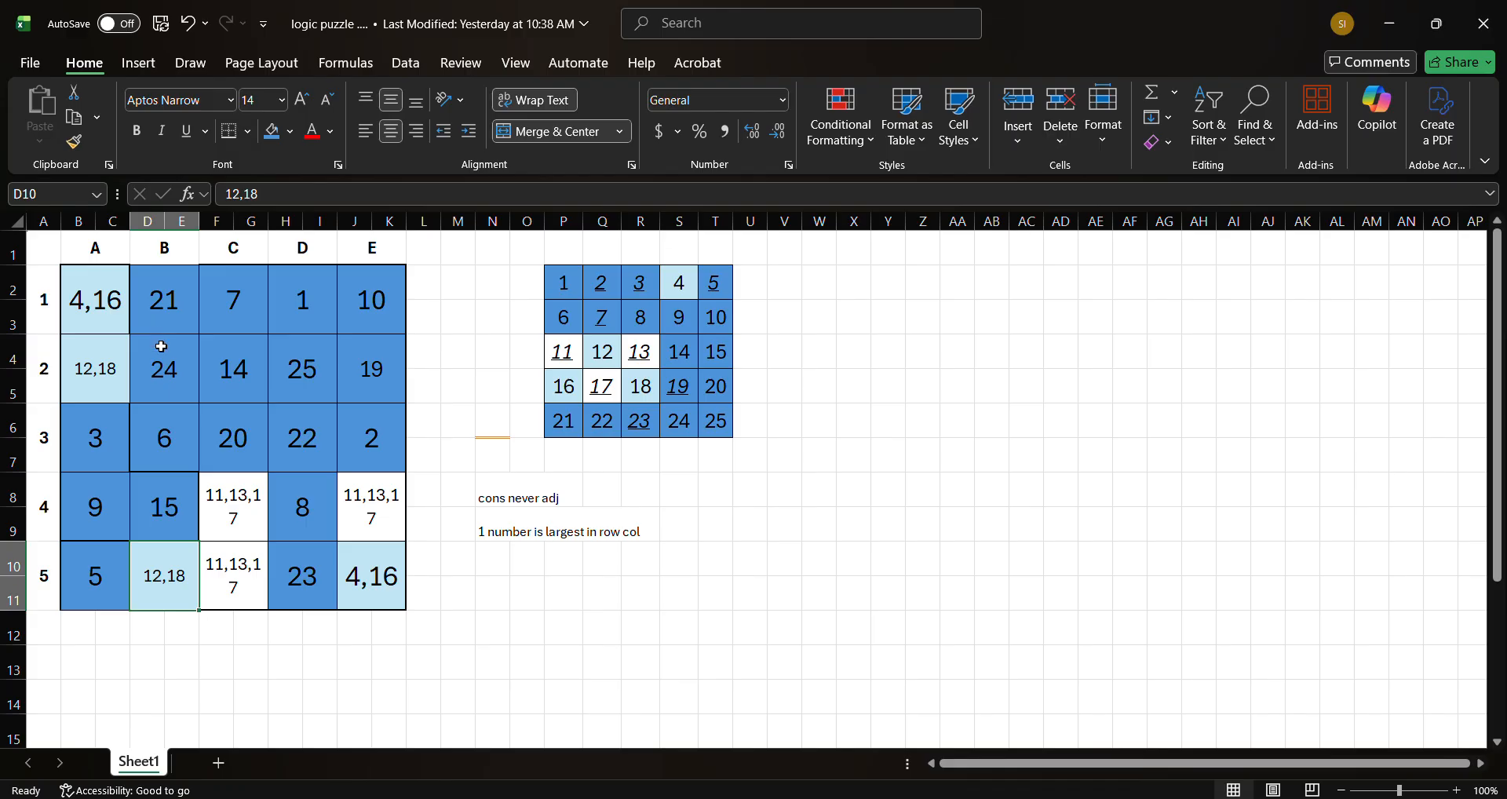
left_click(104, 312)
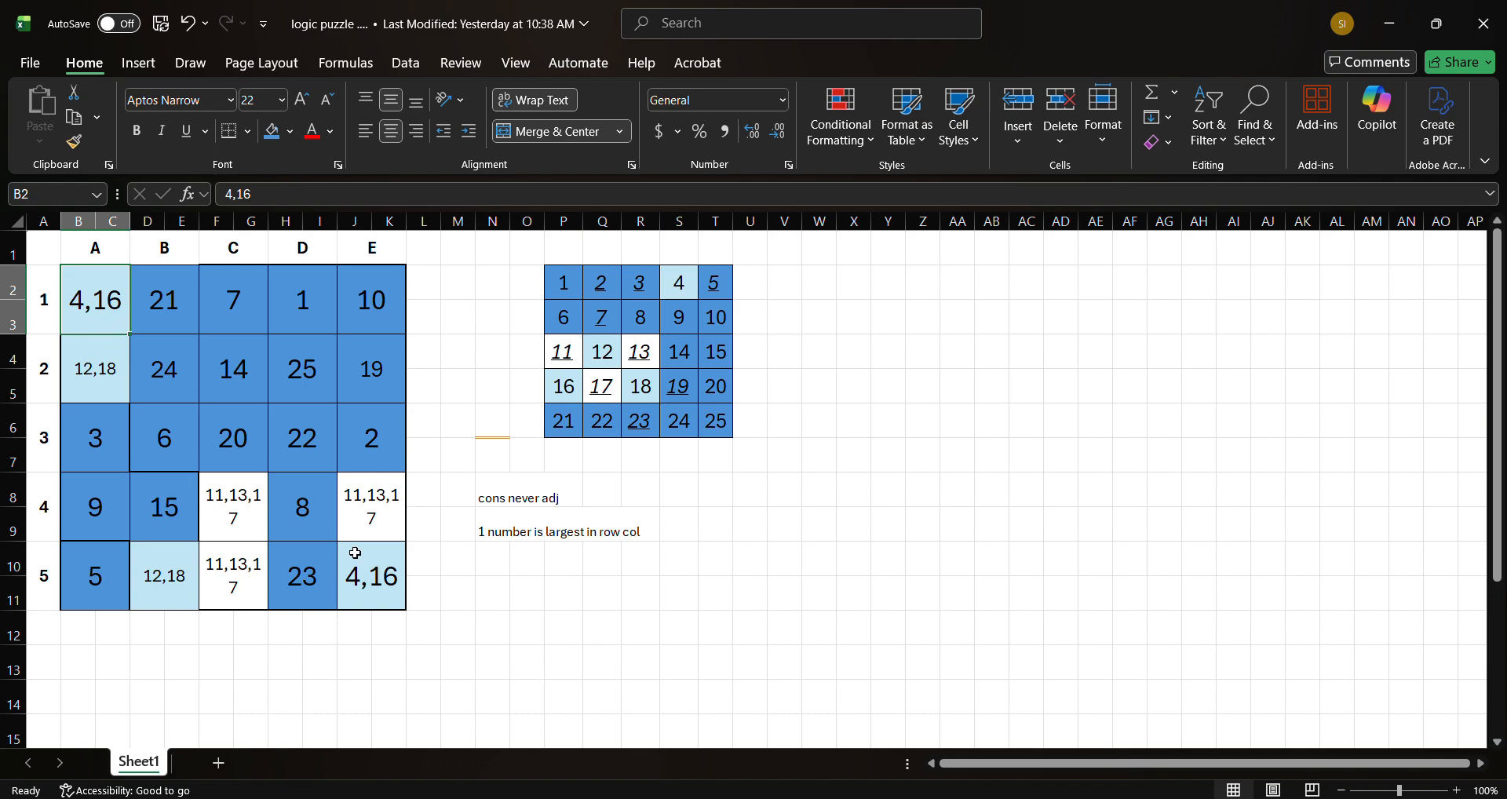
left_click(384, 587)
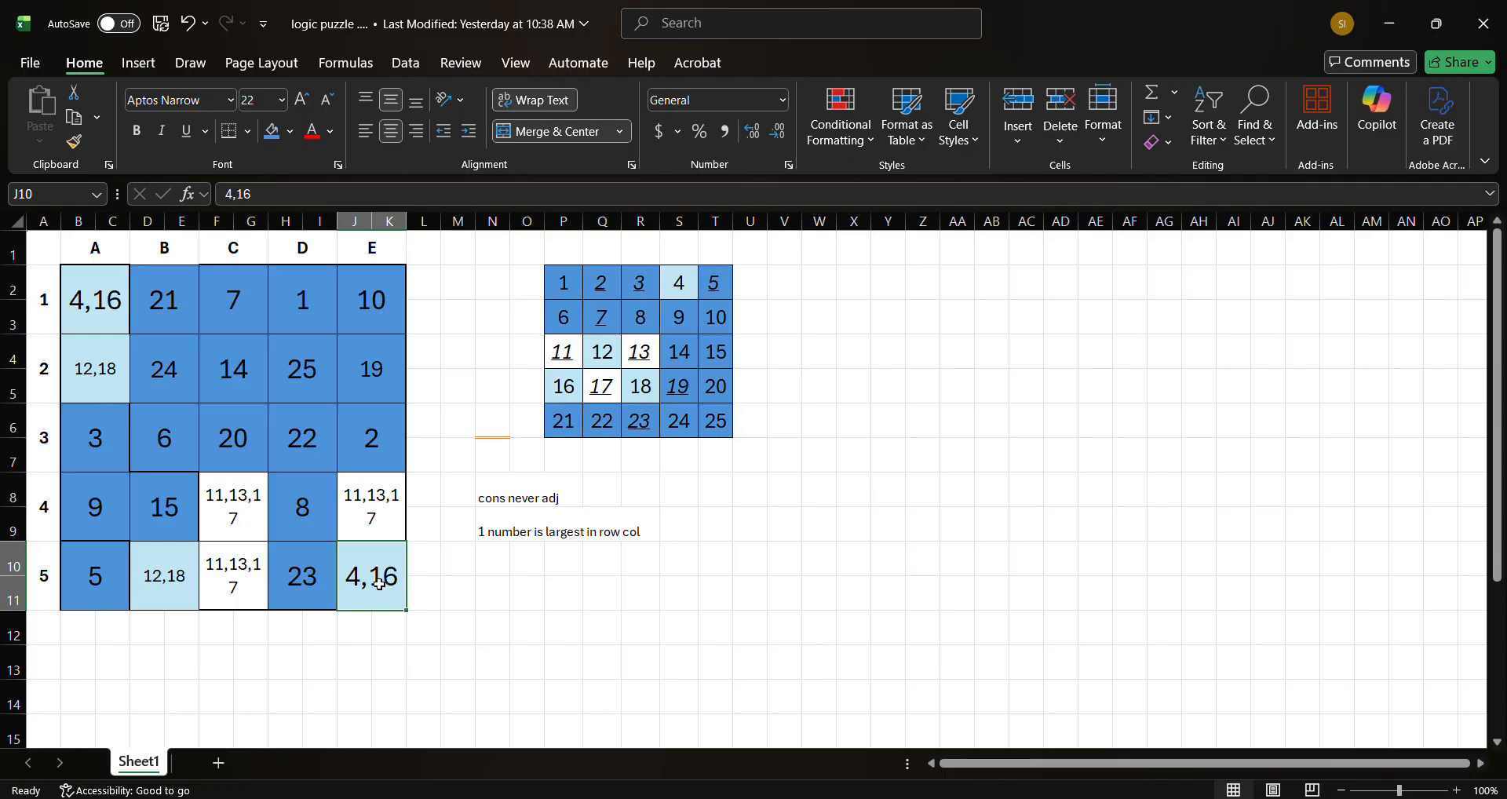
left_click(172, 526)
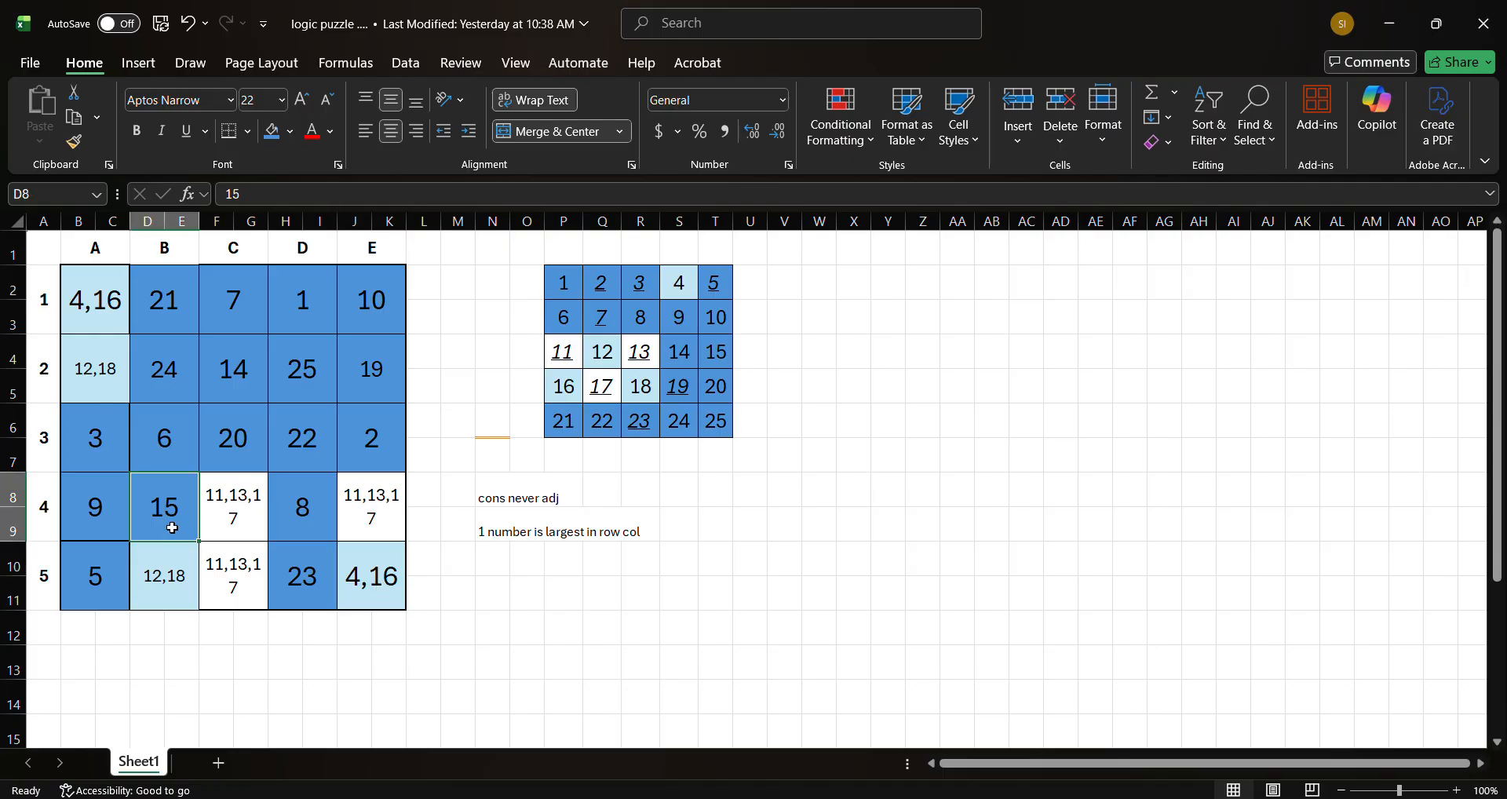
- Try narrowing puzzle cell B5 to 12
left_click(177, 579)
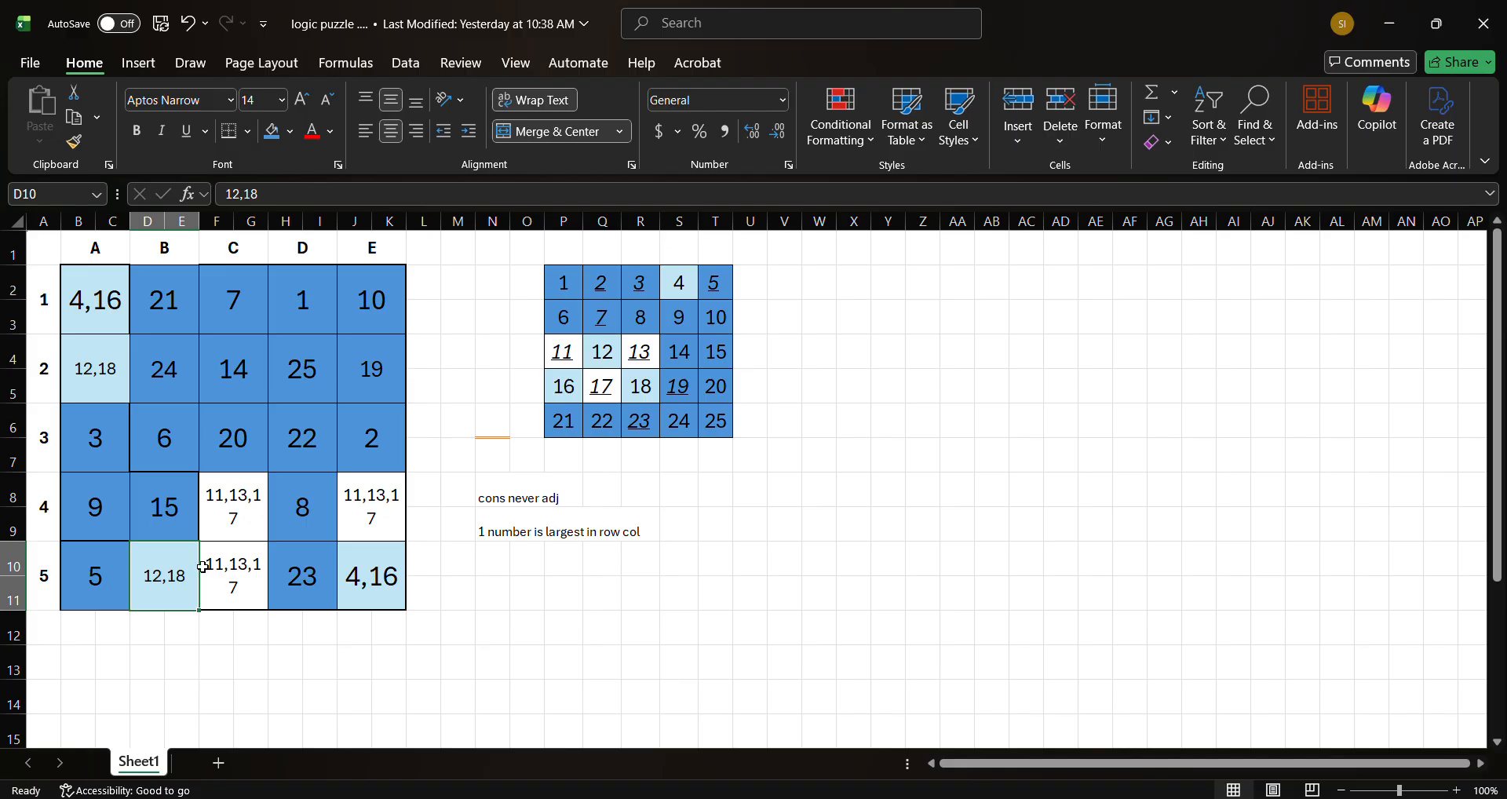
key("BackSpace")
key("BackSpace")
key("BackSpace")
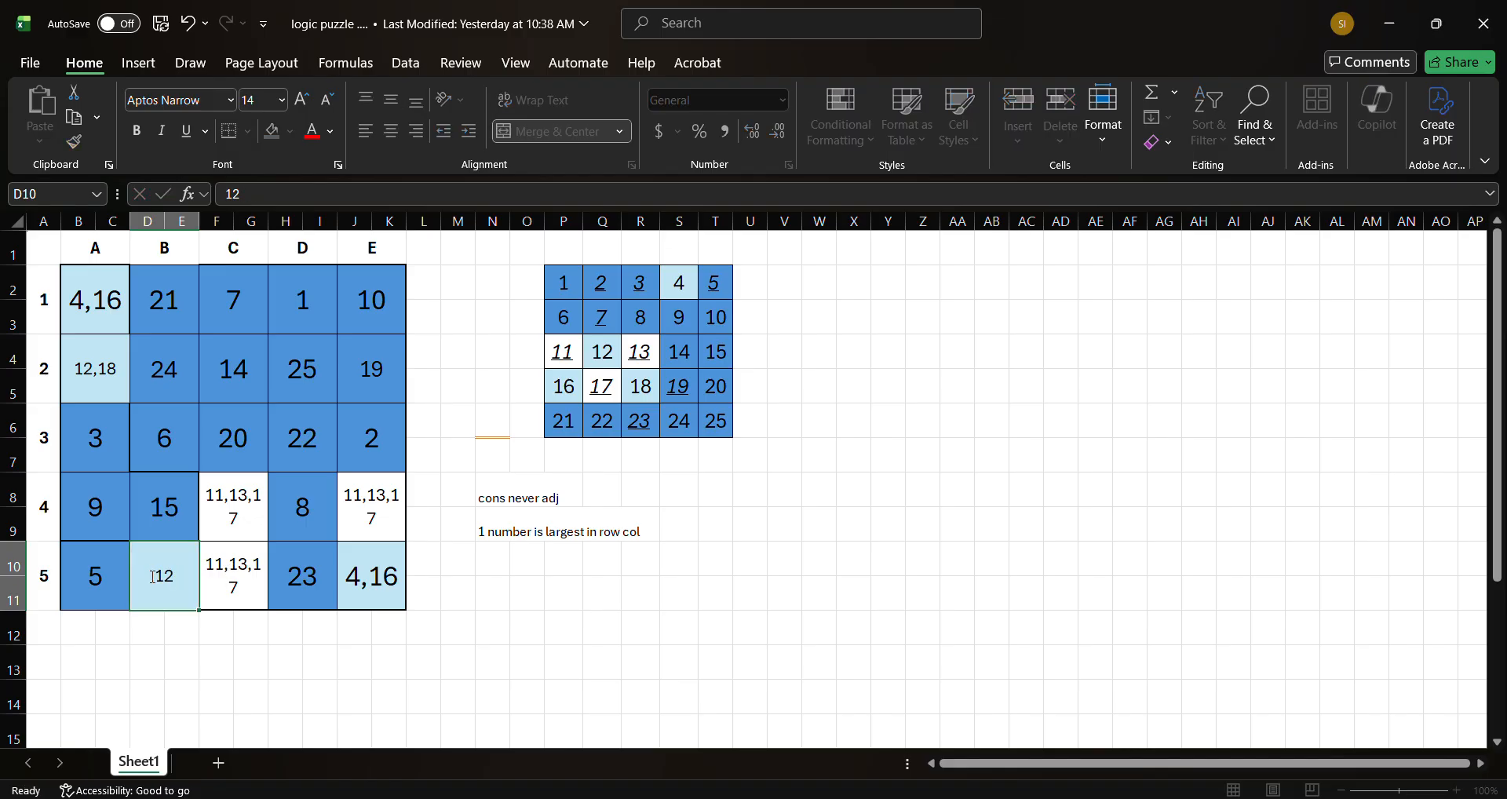
- Try narrowing puzzle cell C4 to 17, and undo the edits to C4 and B5
key("Tab")
key("Up")
key("F2")
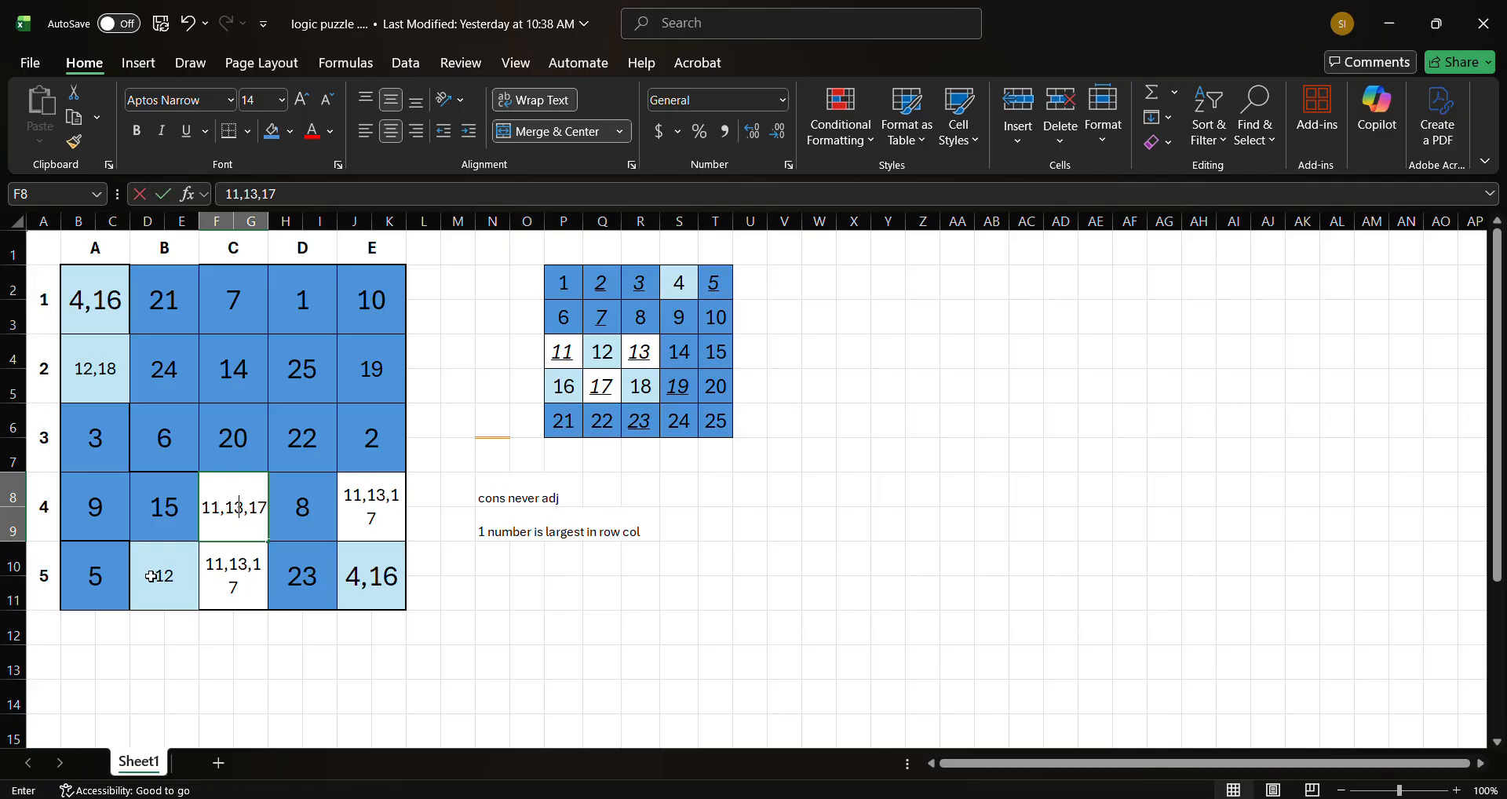
key("BackSpace")
key("BackSpace")
key("BackSpace")
key("BackSpace")
key("BackSpace")
key("BackSpace")
key("Return")
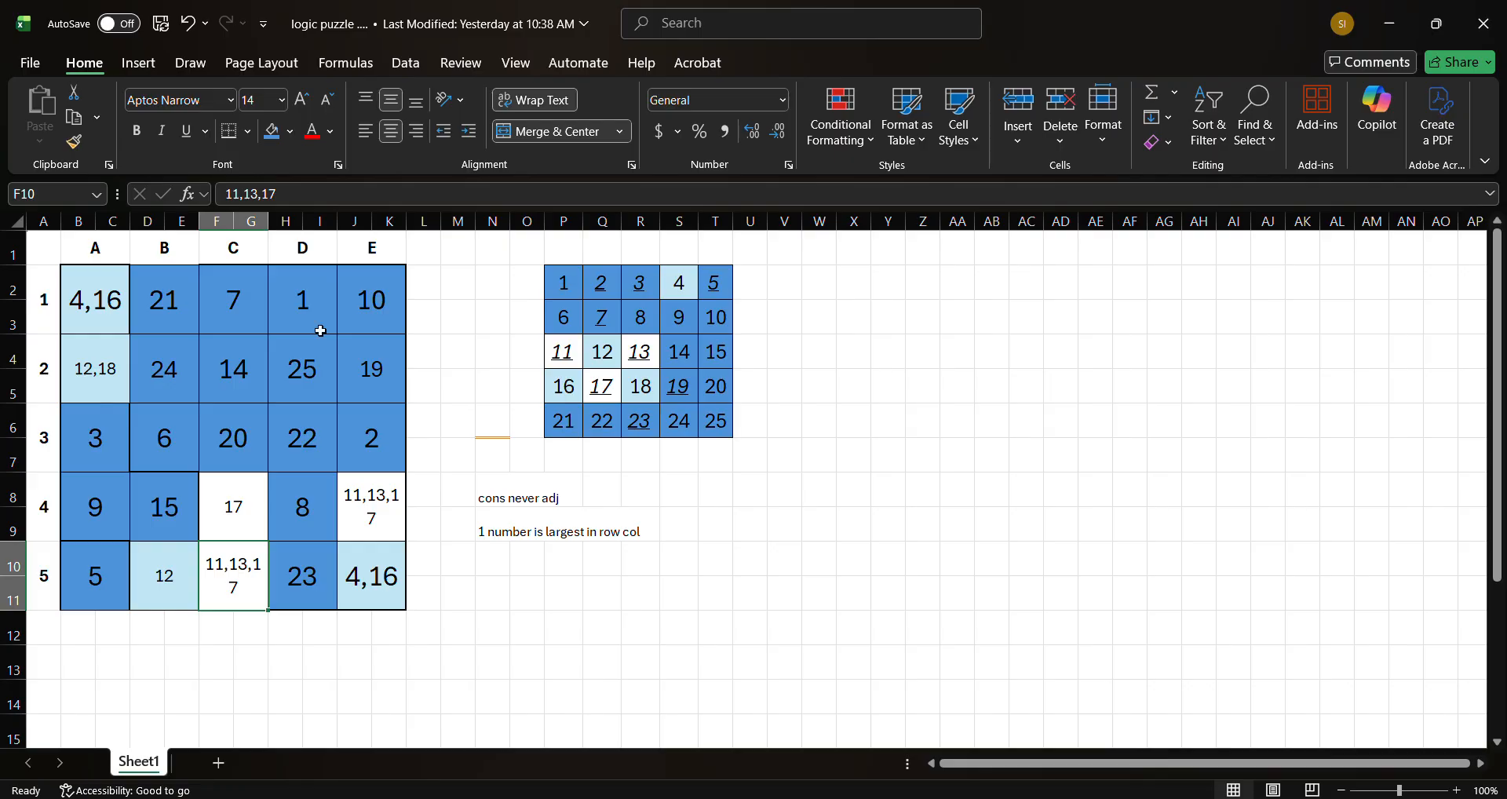
left_click(186, 31)
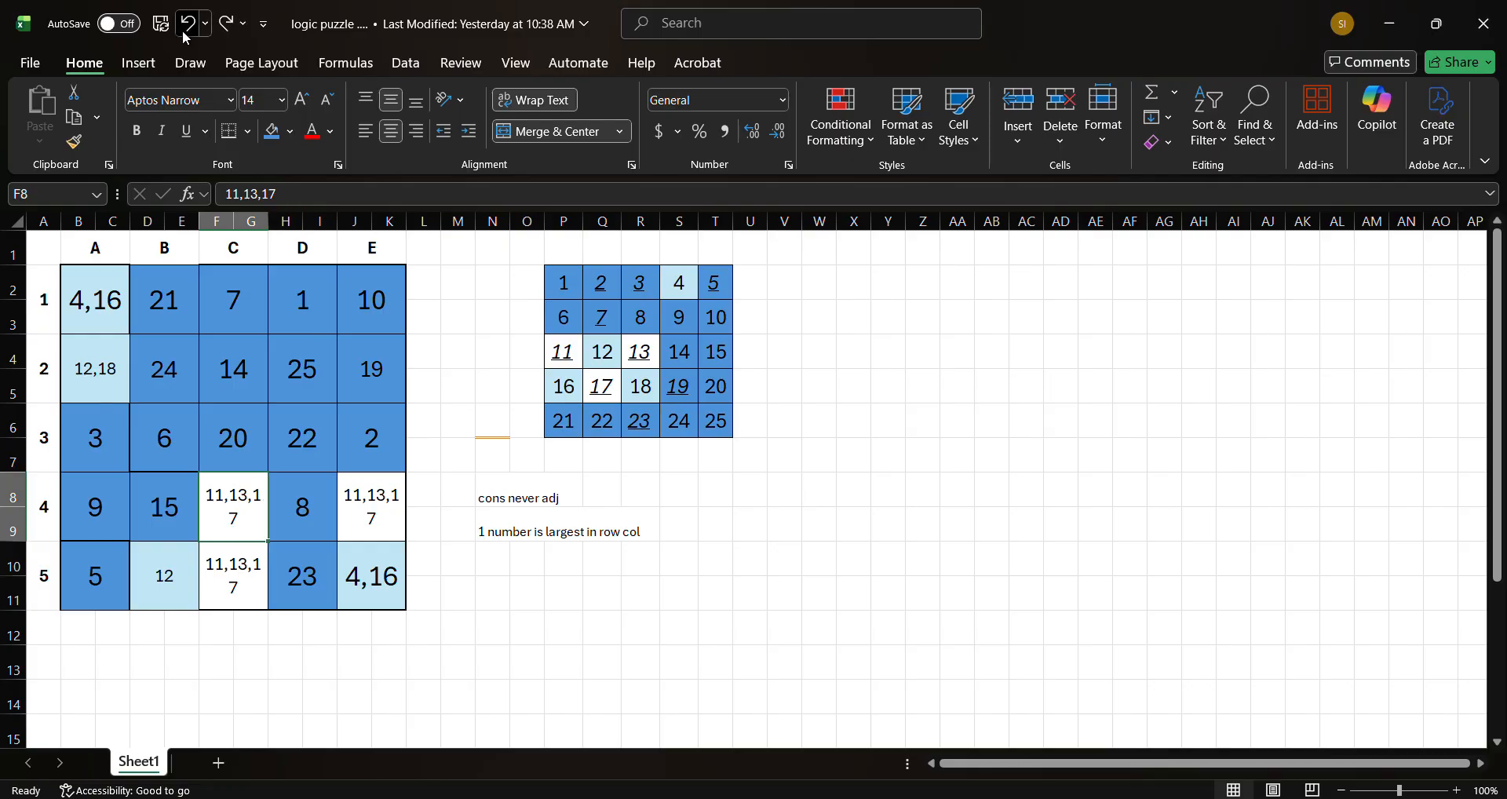
left_click(186, 31)
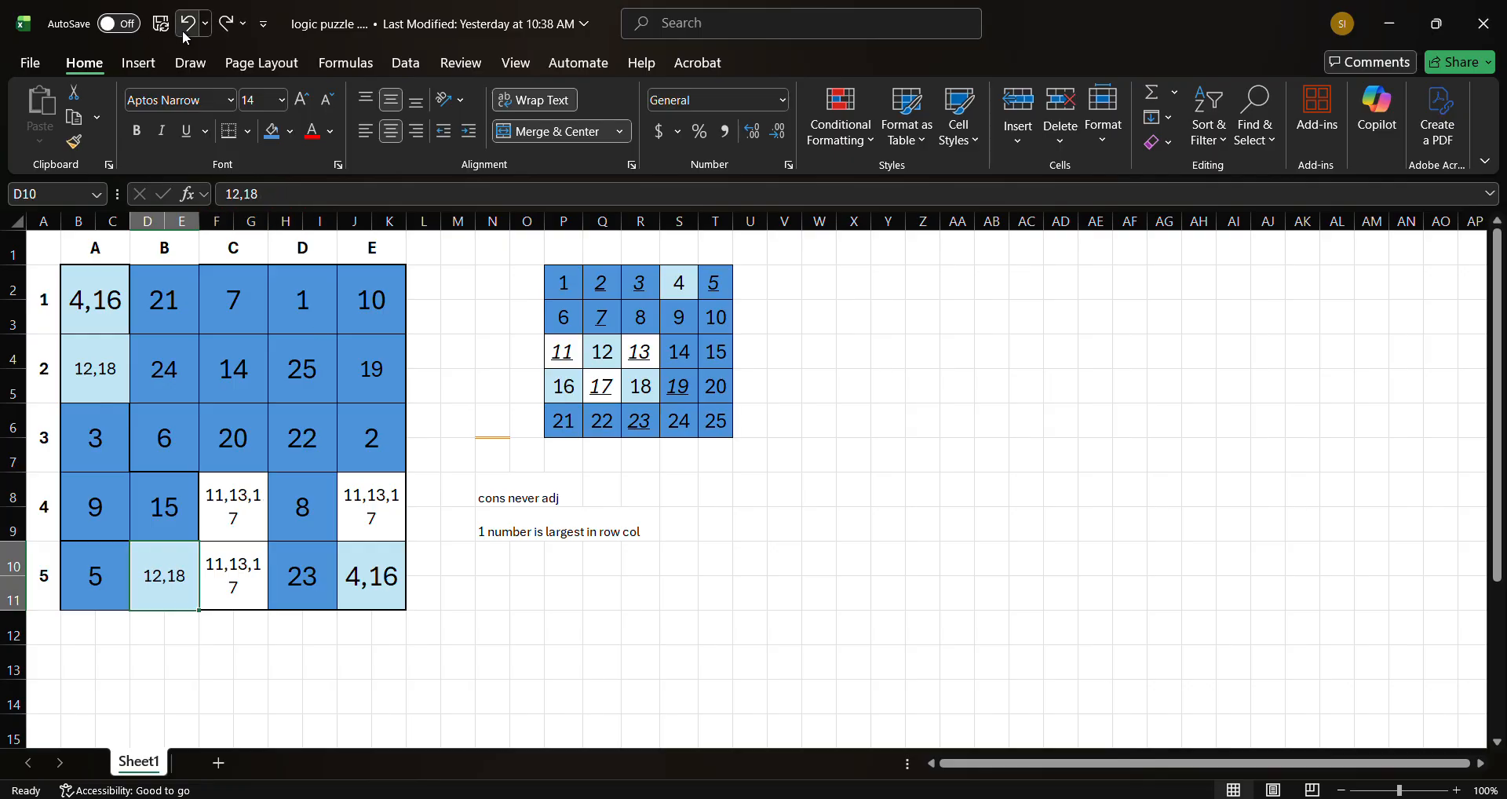
- Remove 12 from the candidates in puzzle cell B5, leaving 18
double_click(185, 569)
key("BackSpace")
key("BackSpace")
key("BackSpace")
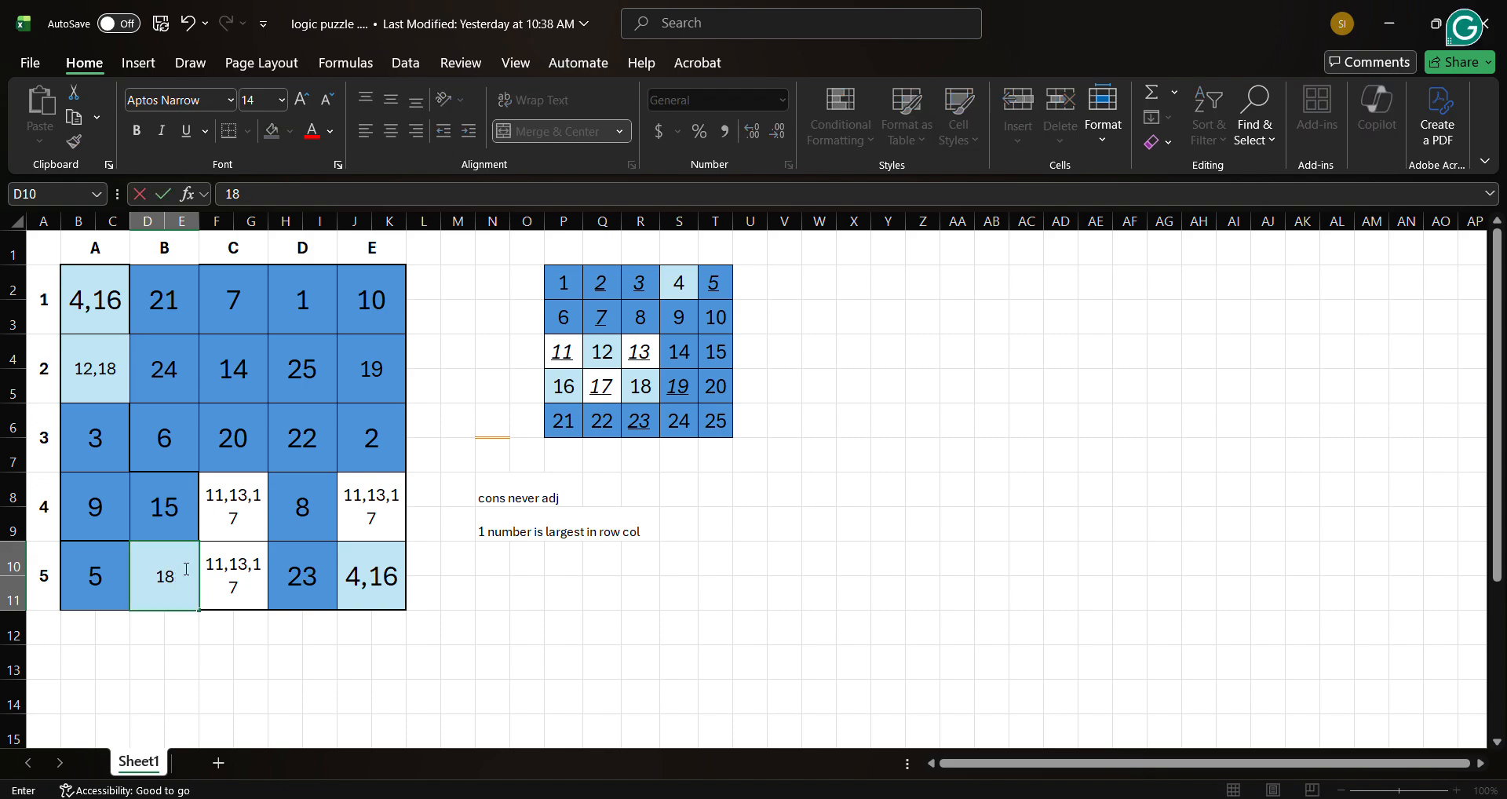
key("Return")
- Remove 18 from the candidates in puzzle cell A2, leaving 12
left_click(110, 376)
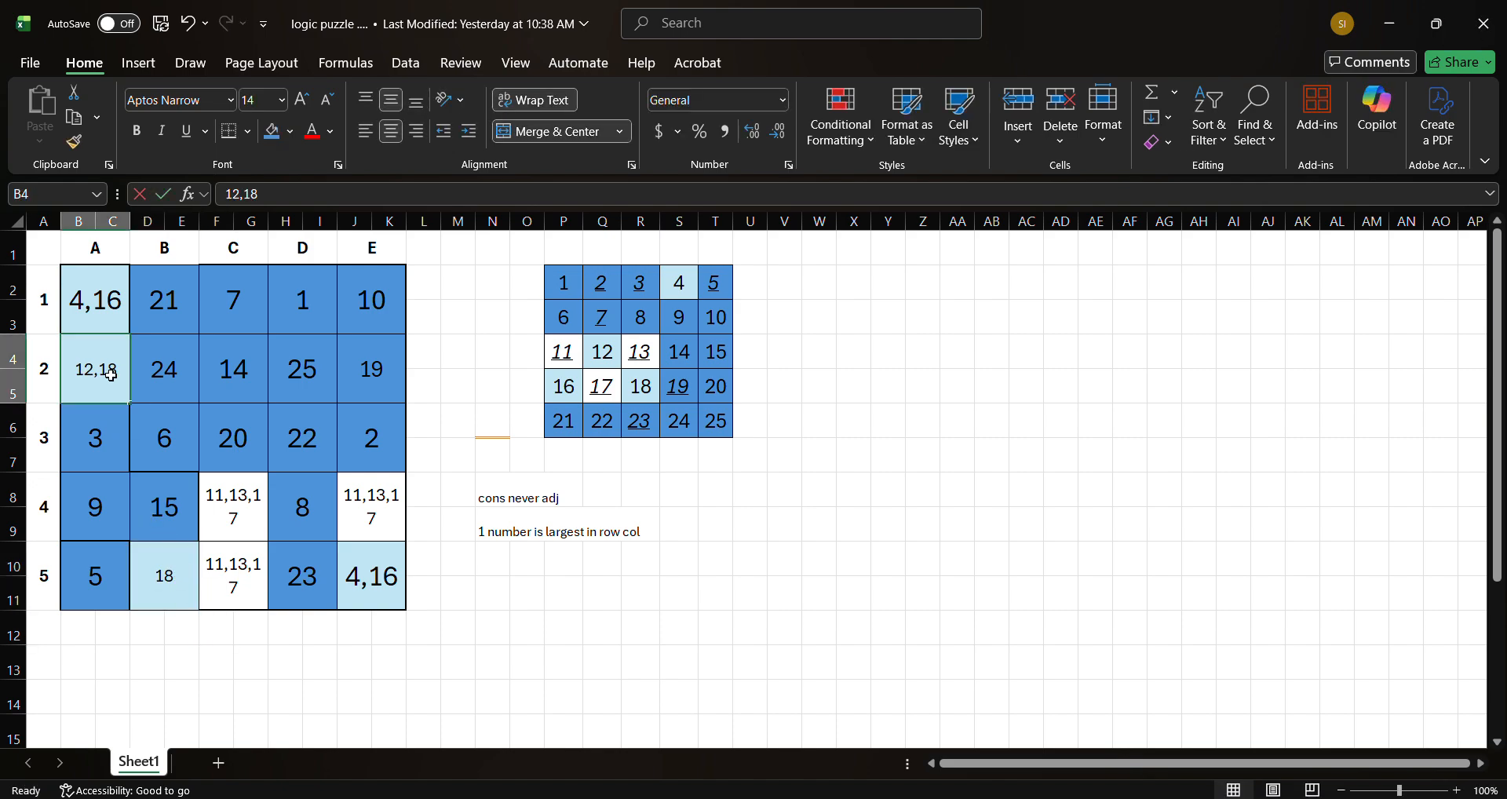
double_click(111, 376)
key("BackSpace")
key("BackSpace")
key("BackSpace")
key("Return")
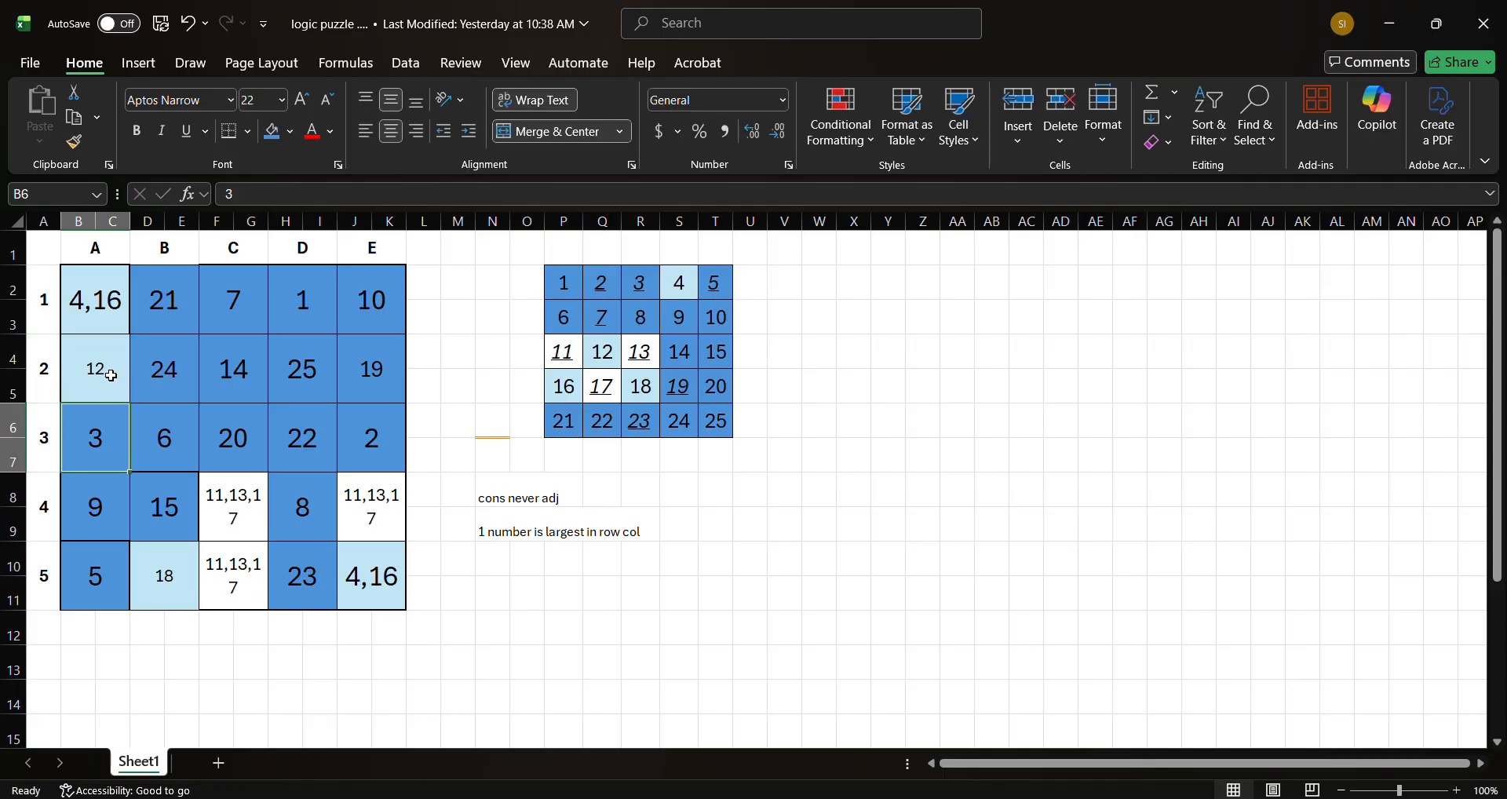
- Remove 17 from the candidates in puzzle cell C4, leaving 11,13
left_click(254, 530)
double_click(247, 518)
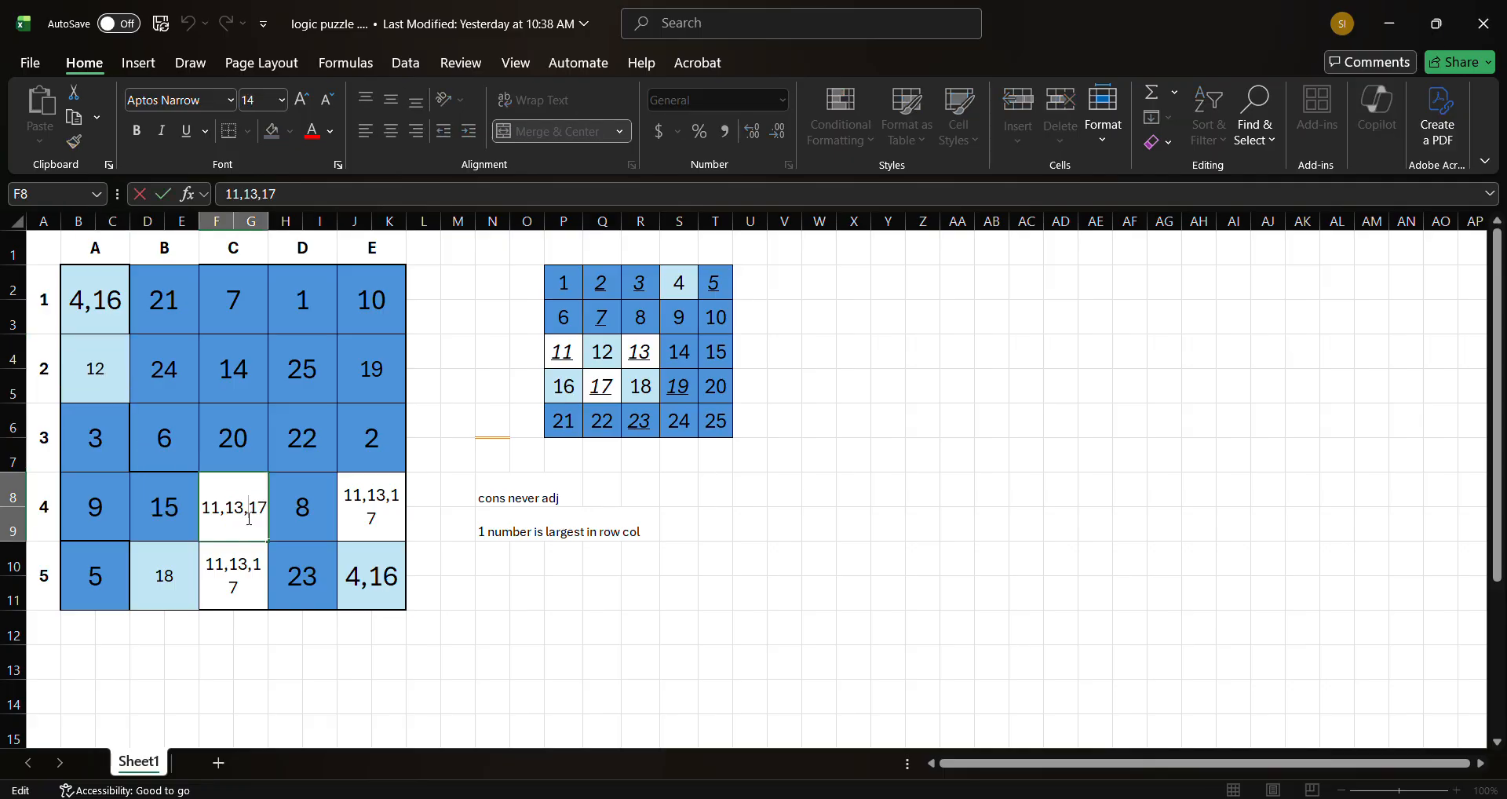
key("BackSpace")
key("BackSpace")
key("BackSpace")
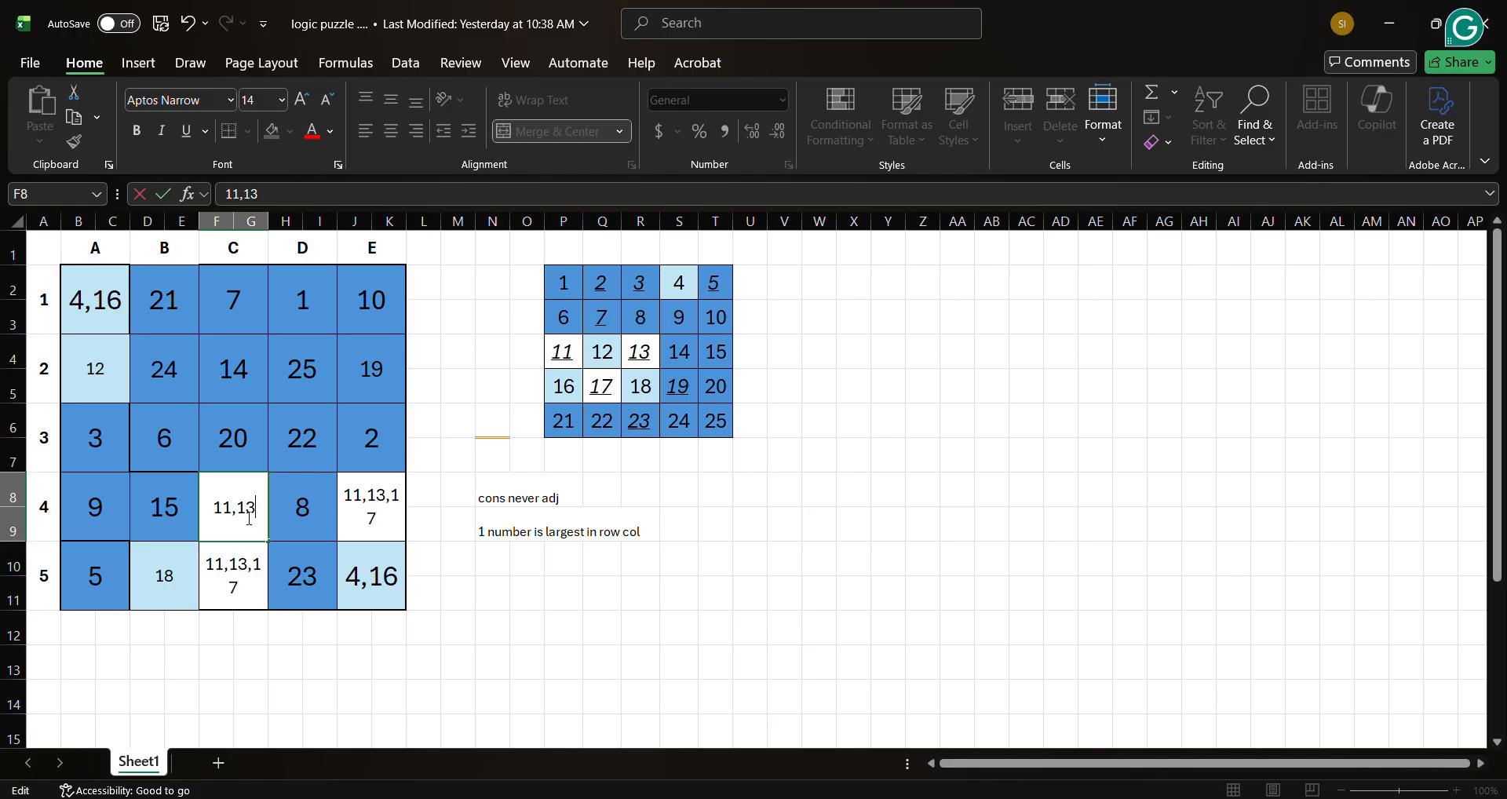
key("Return")
- Remove 17 from the candidates in puzzle cell C5, leaving 11,13
double_click(246, 585)
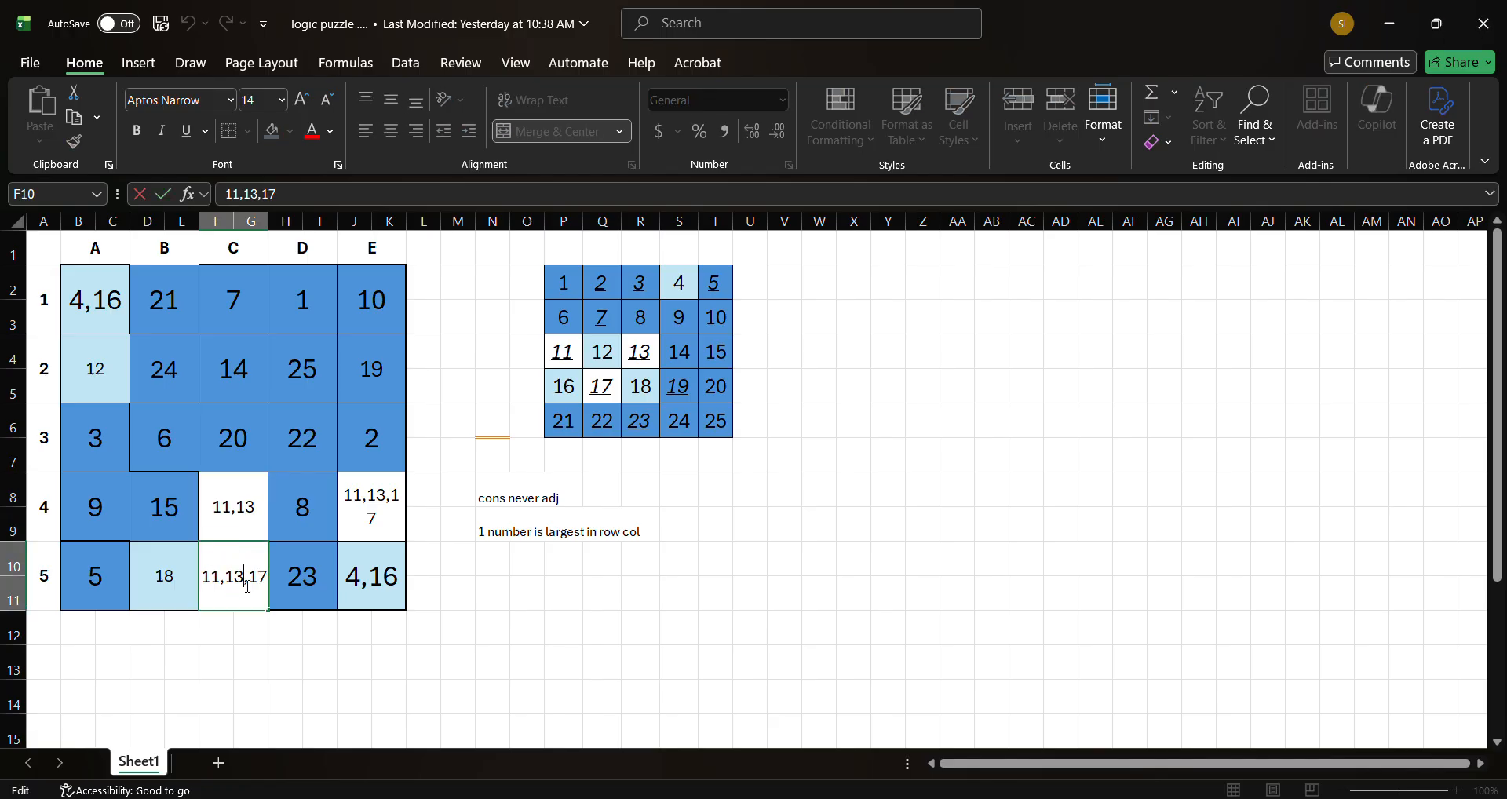
key("BackSpace")
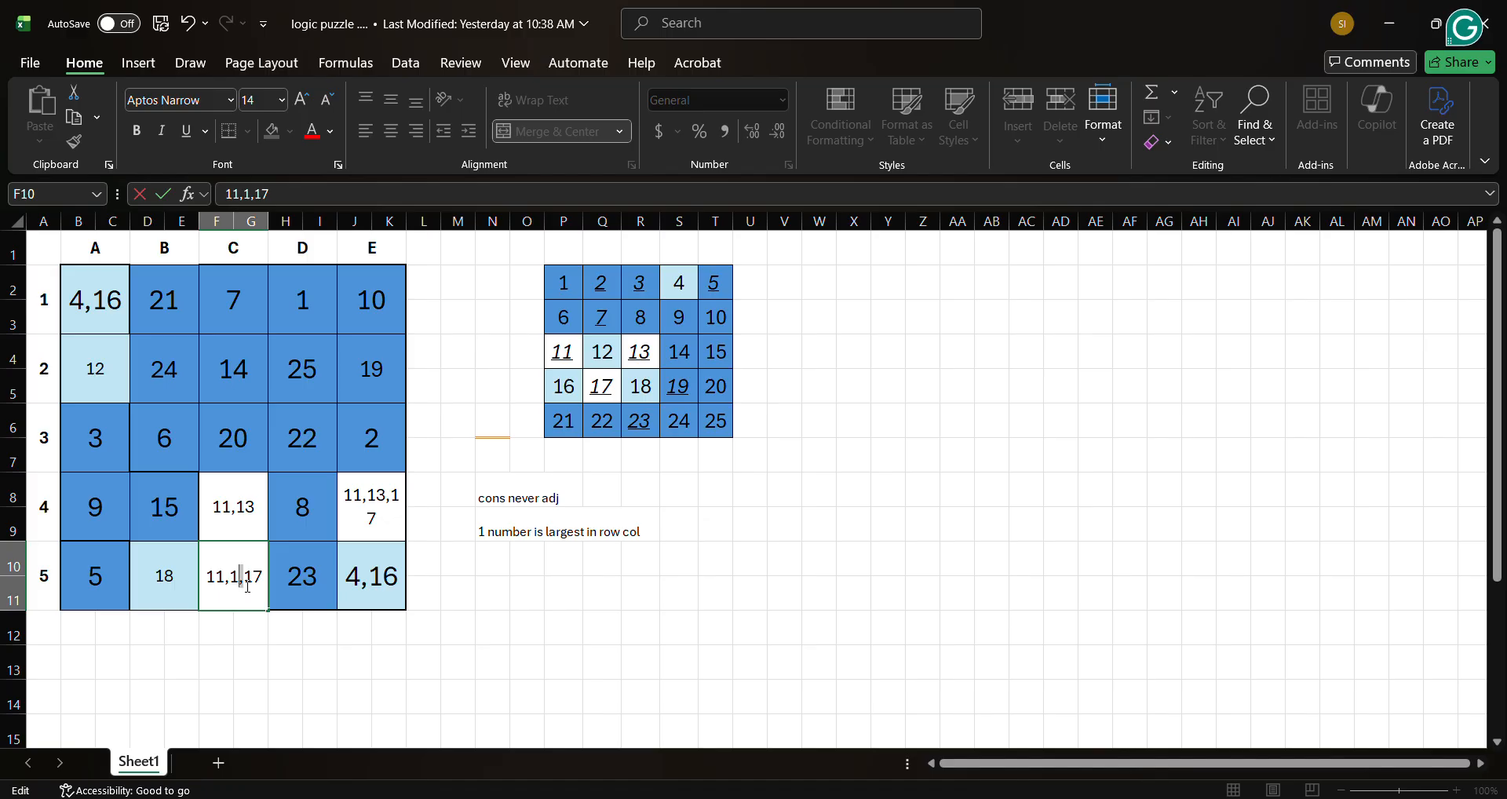
key("Delete")
key("Delete")
key("Delete")
type("3")
key("Return")
- Replace the candidates in puzzle cell E4 with 17
left_click(380, 513)
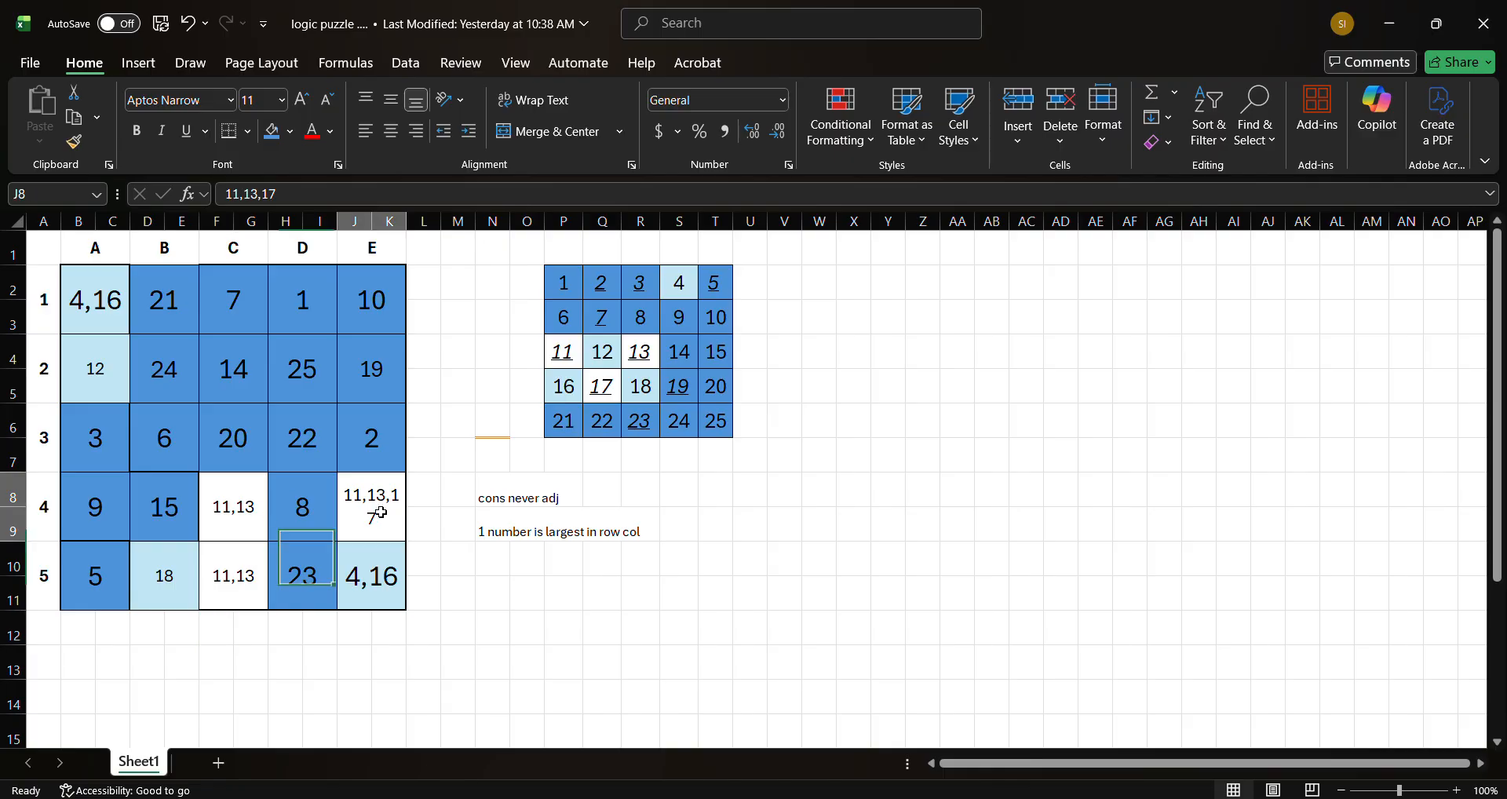
type("17")
key("Return")
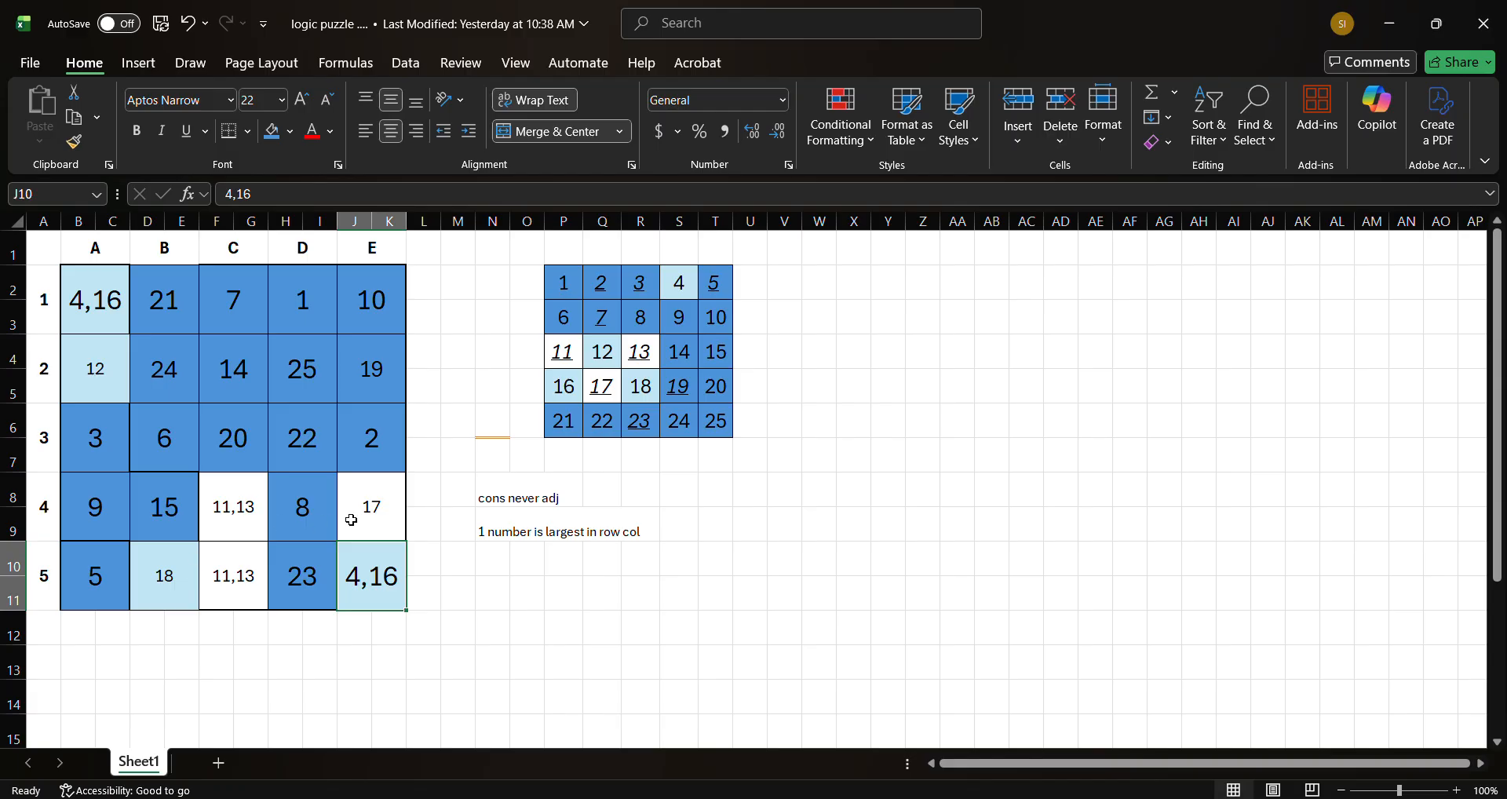
- Remove 16 from the candidates in puzzle cell E5, leaving 4
left_click(352, 519)
double_click(376, 576)
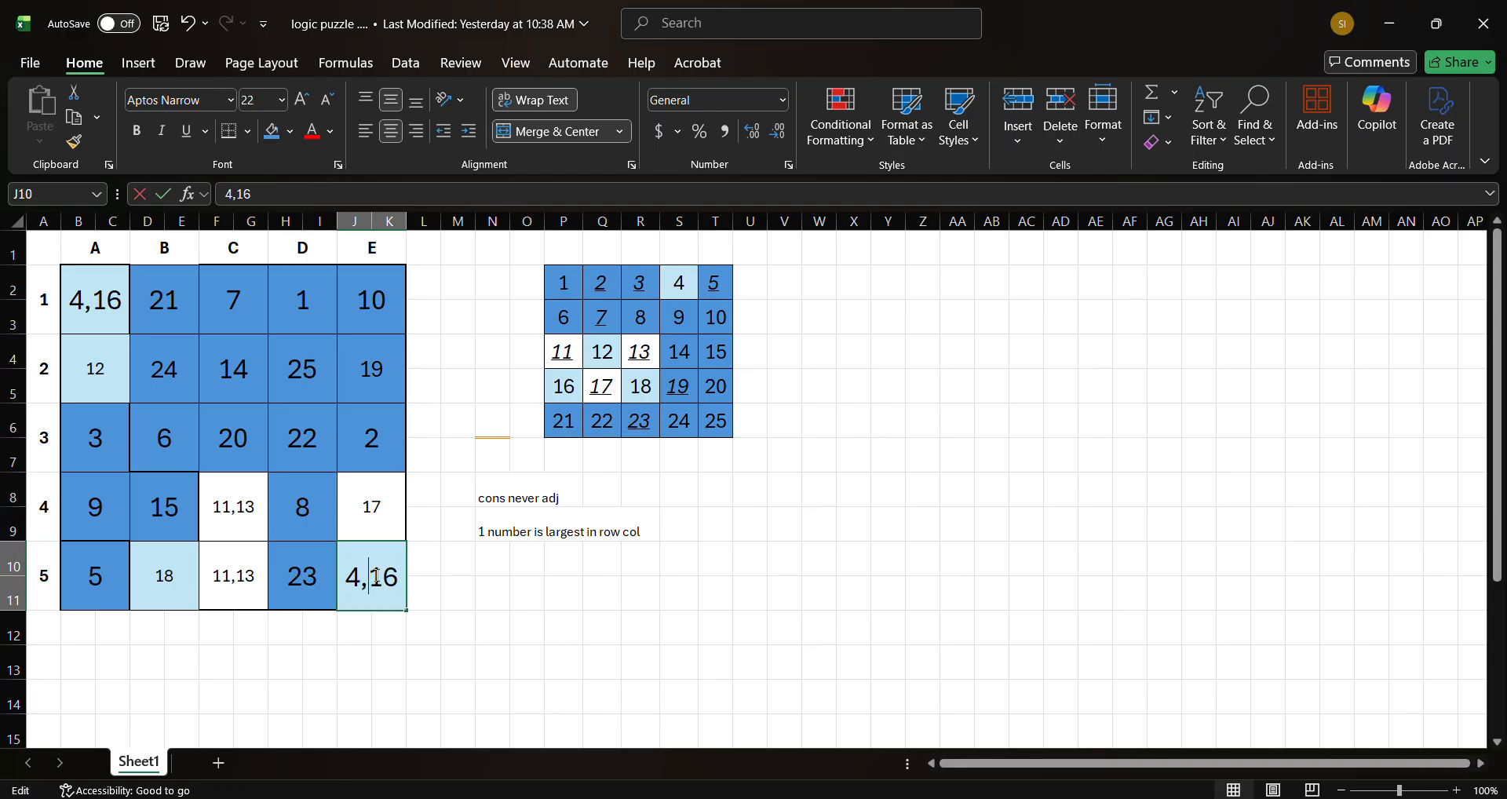
key("BackSpace")
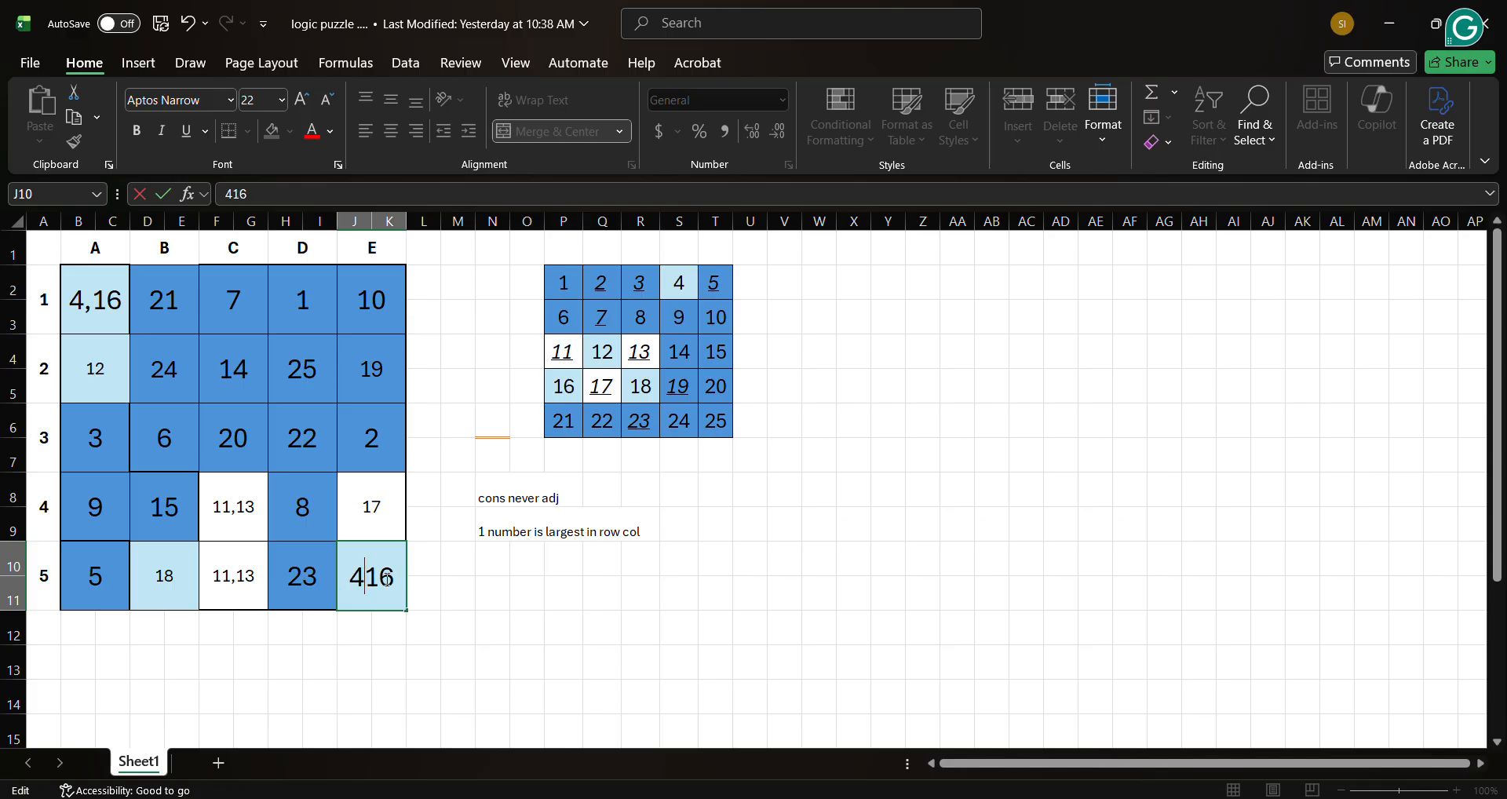
key("Delete")
key("Delete")
key("Return")
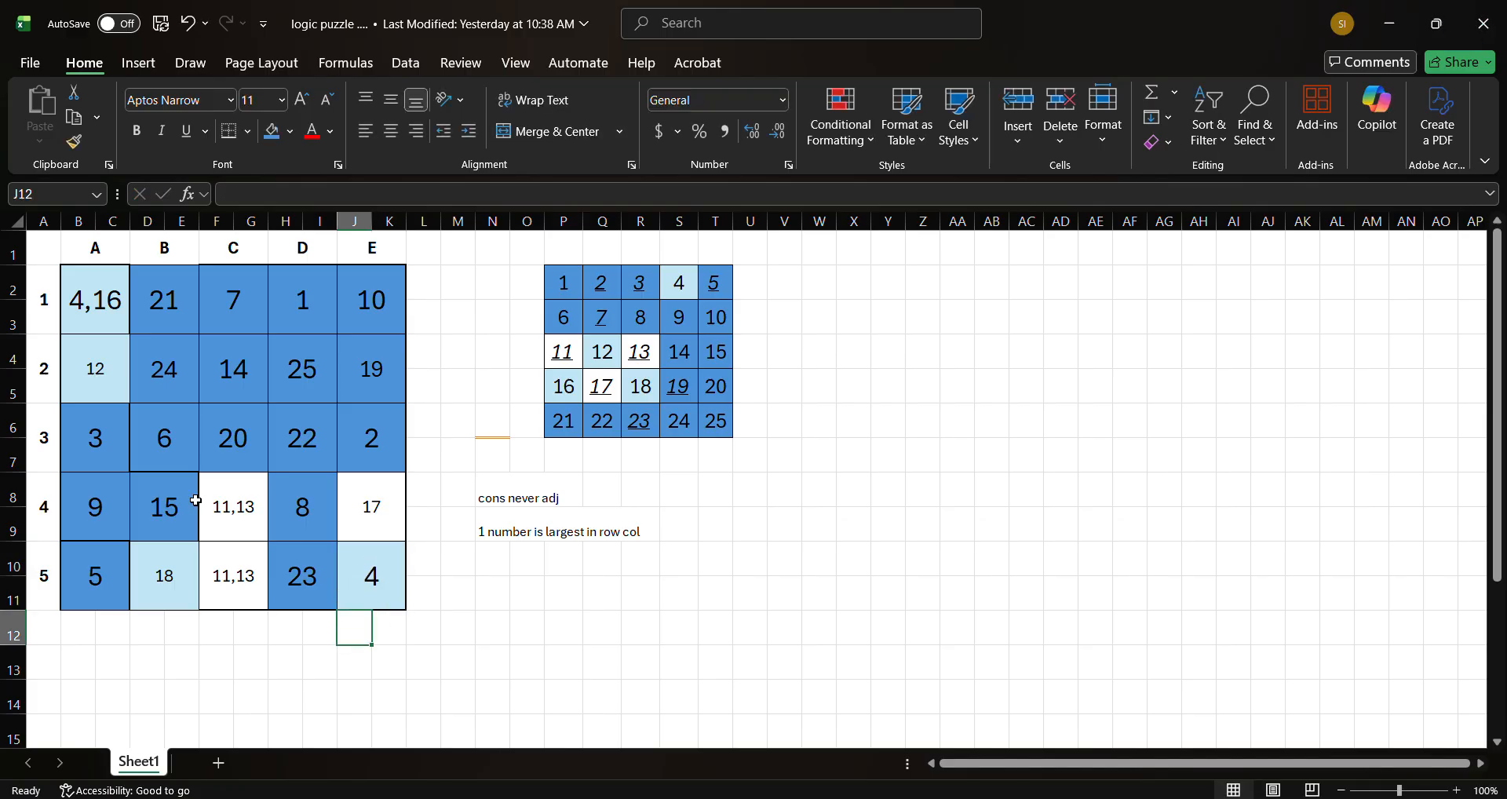
- Replace the candidates in puzzle cell A1 with 16
left_click(103, 313)
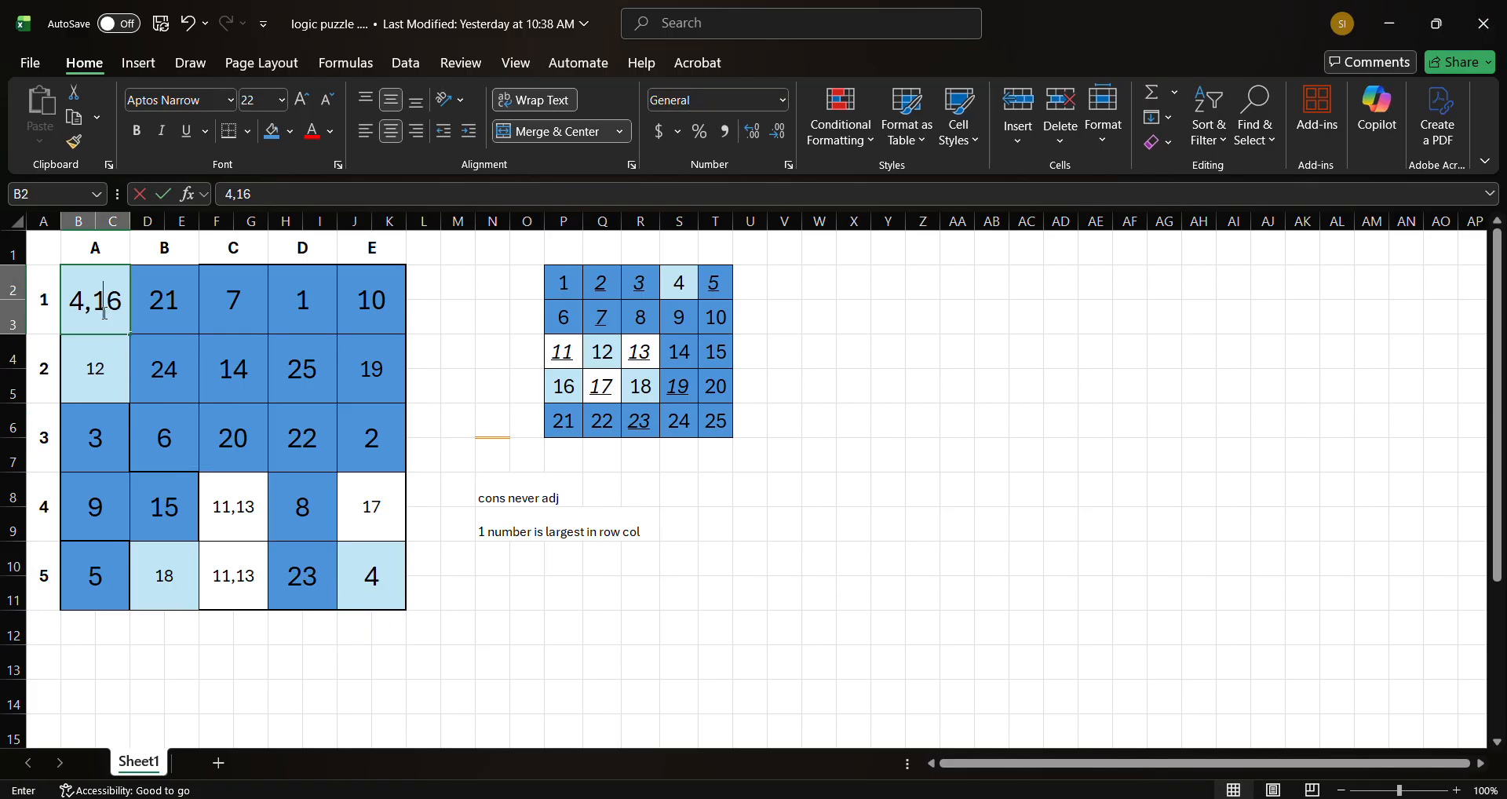
type("16")
key("Return")
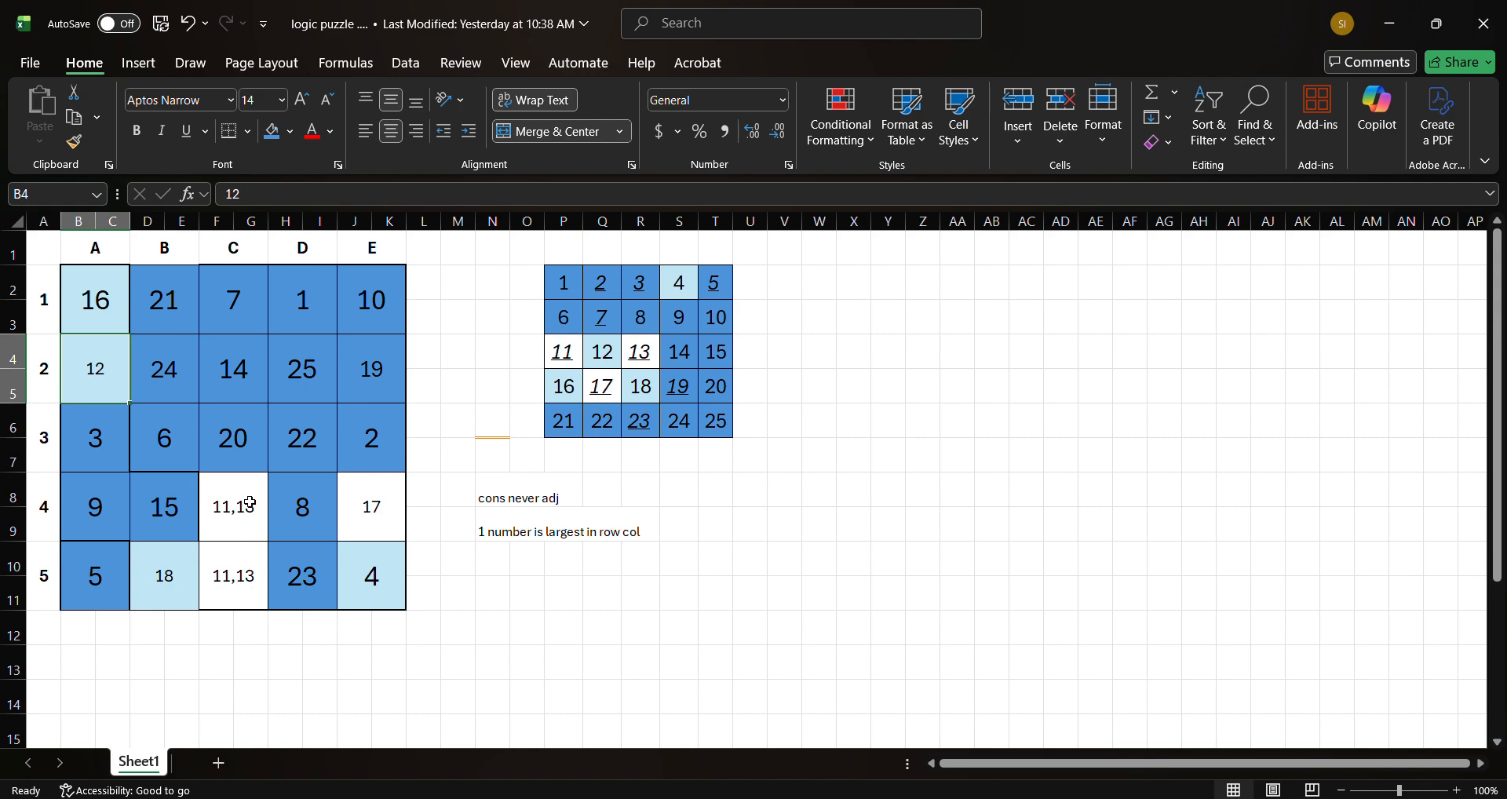
- Fill puzzle cells A1, A2, B5, E4 and E5 with the darker blue used for solved numbers
left_click(164, 575, "ctrl")
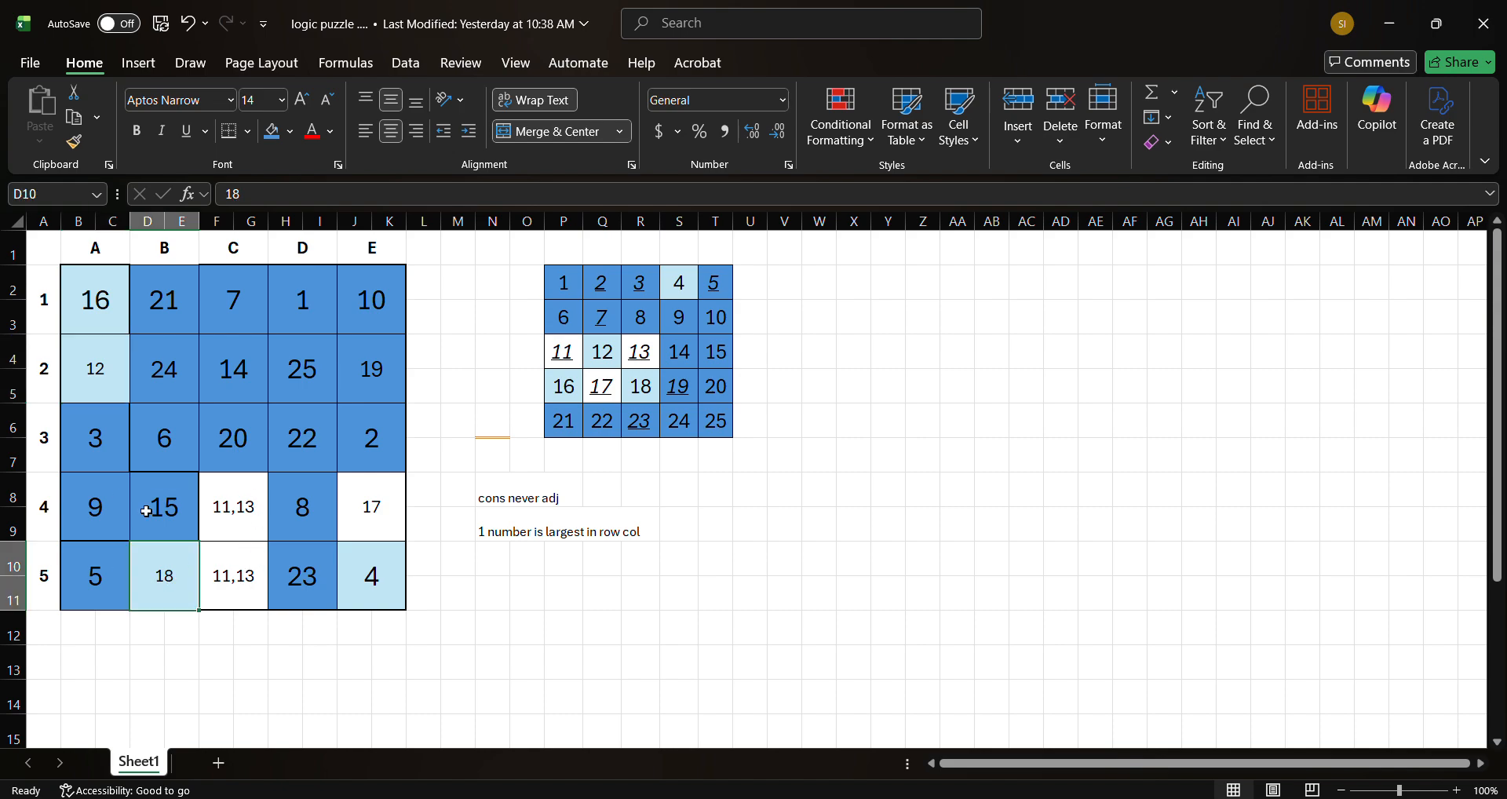
left_click(97, 321, "ctrl")
left_click(387, 512, "ctrl")
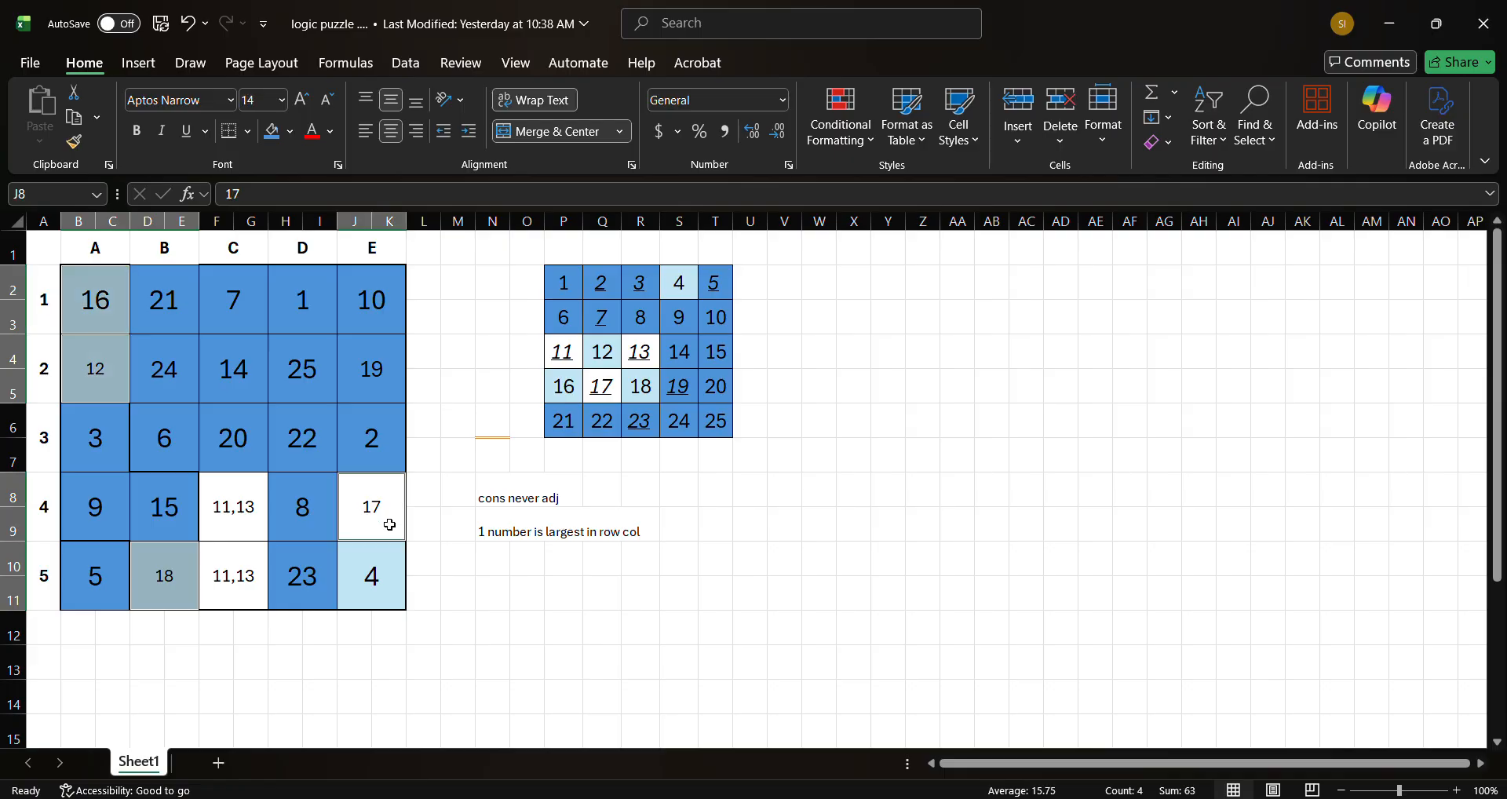
left_click(394, 563, "ctrl")
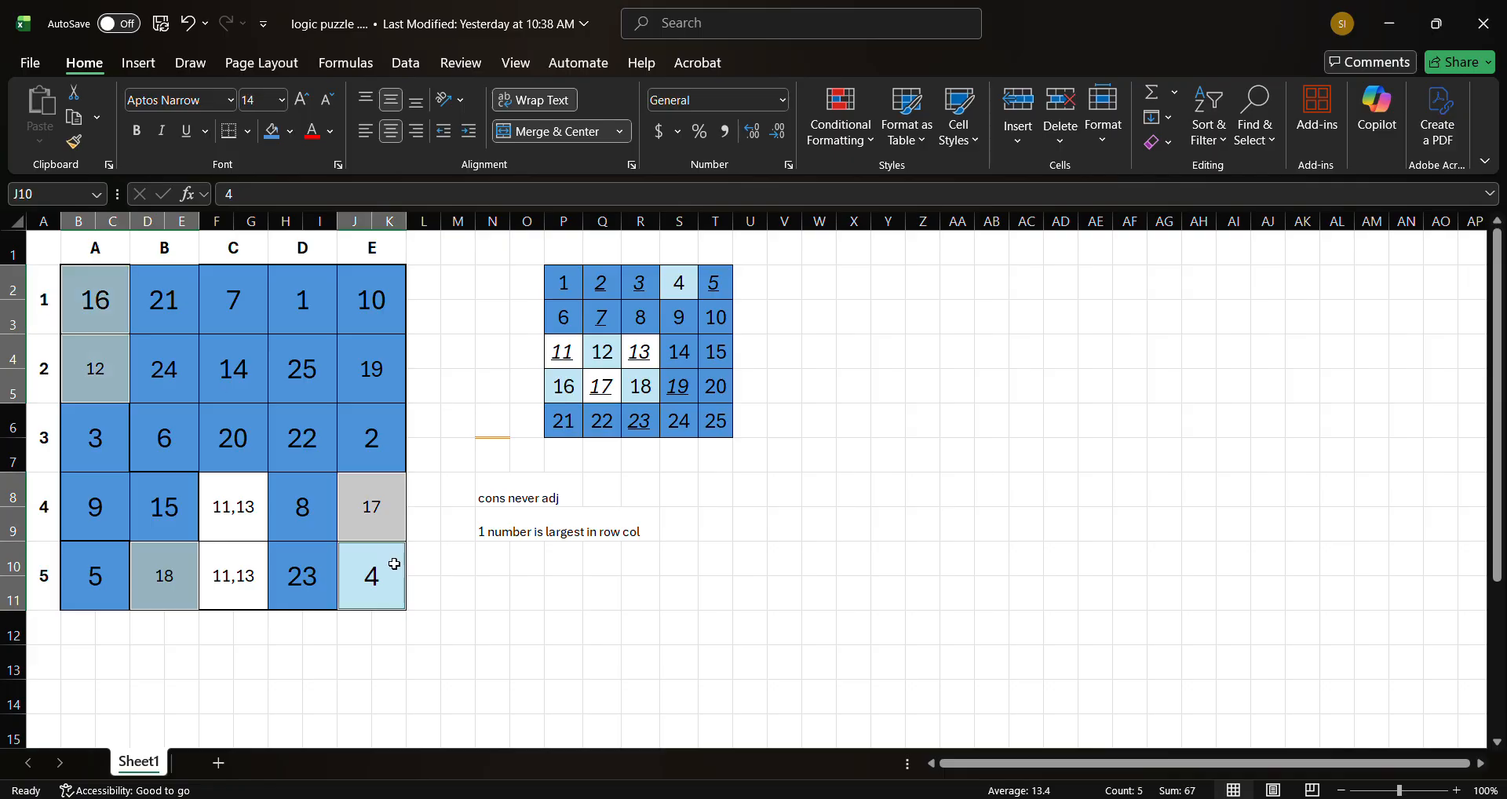
left_click(266, 138)
left_click(799, 417)
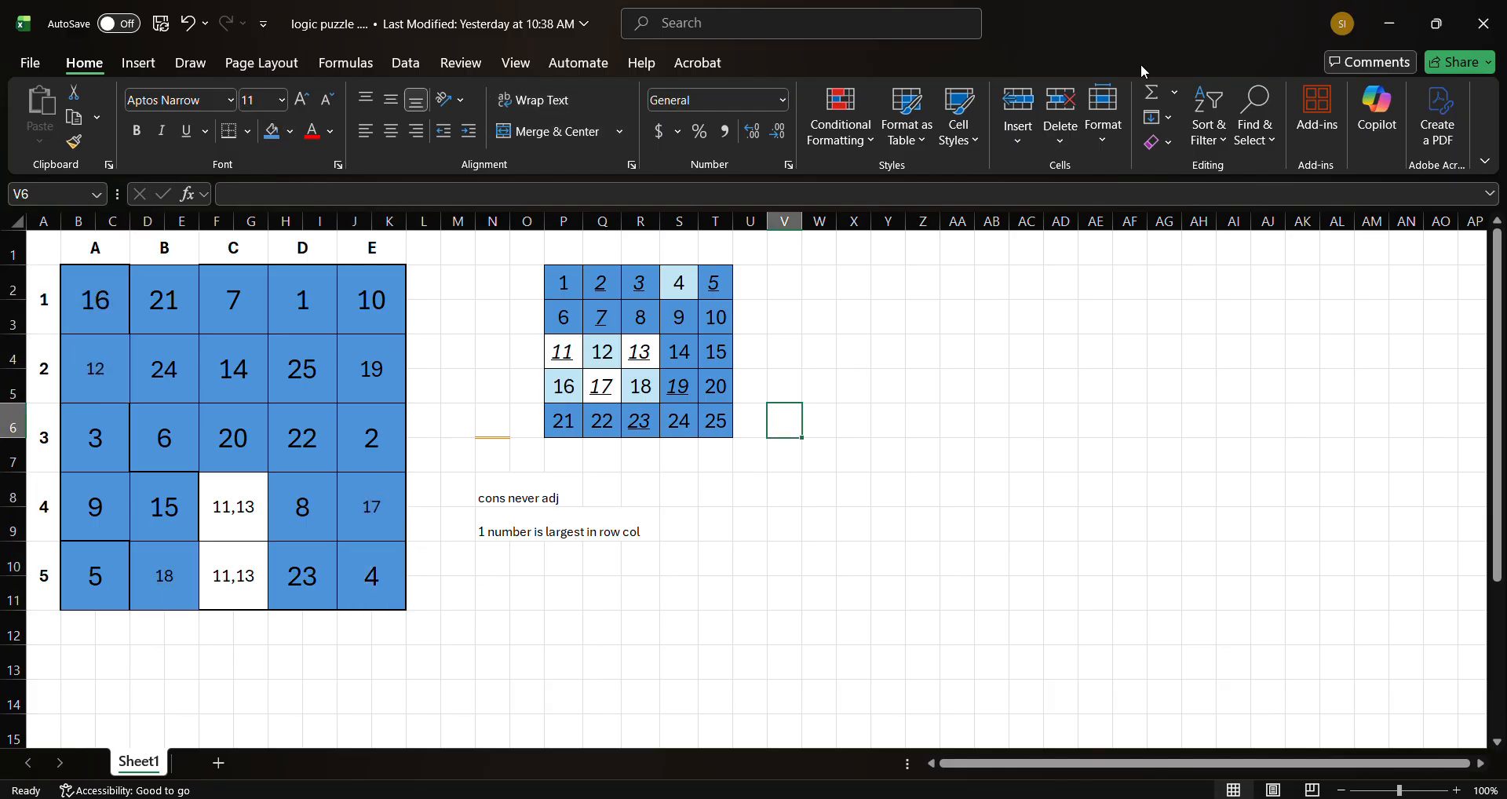
- Place the spreadsheet beside the Sporcle quiz, resume it, and enter 16 in cell 1 and 12 in cell 6
left_click_drag(1144, 19, 1505, 321)
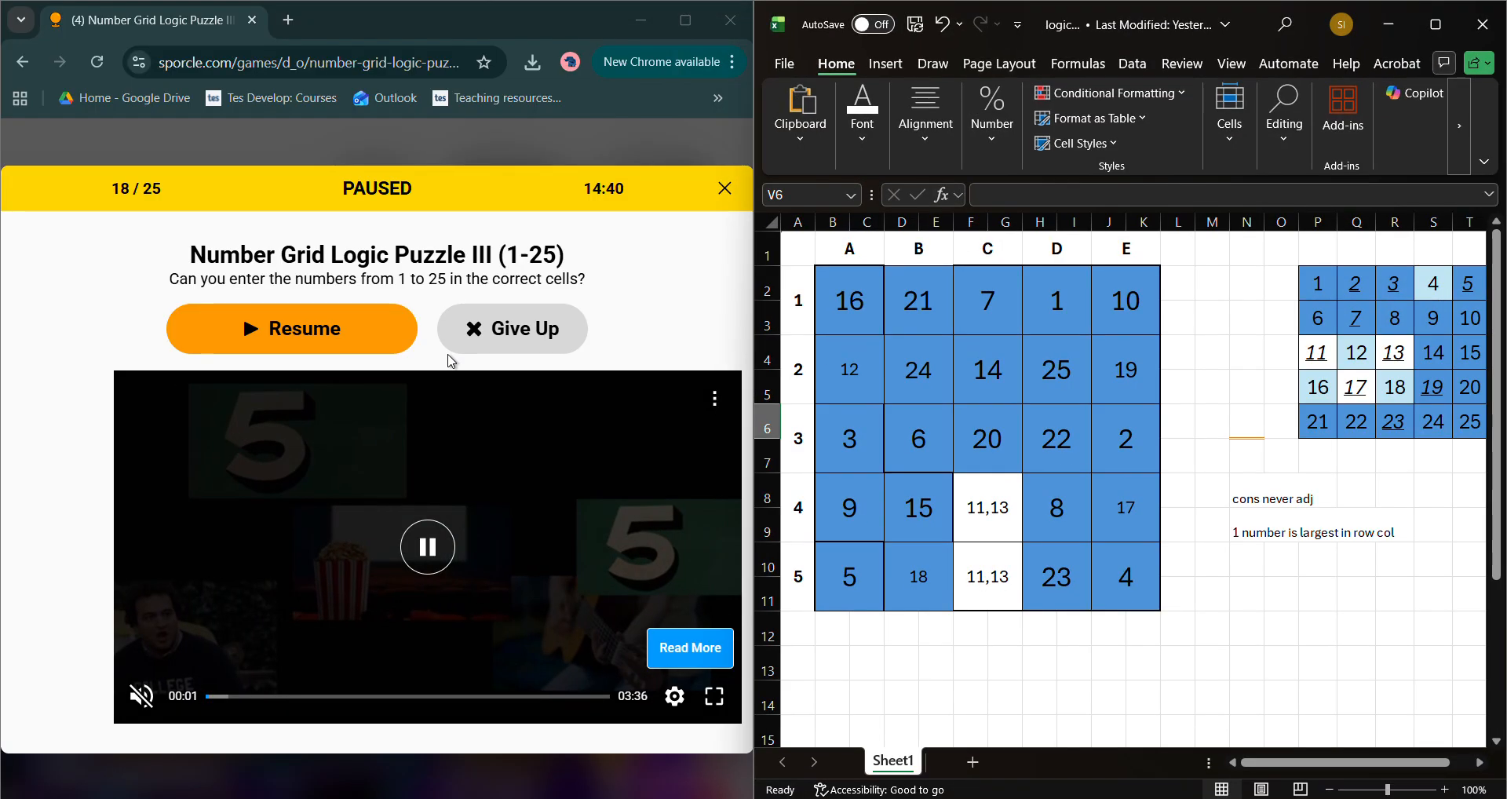
left_click(321, 346)
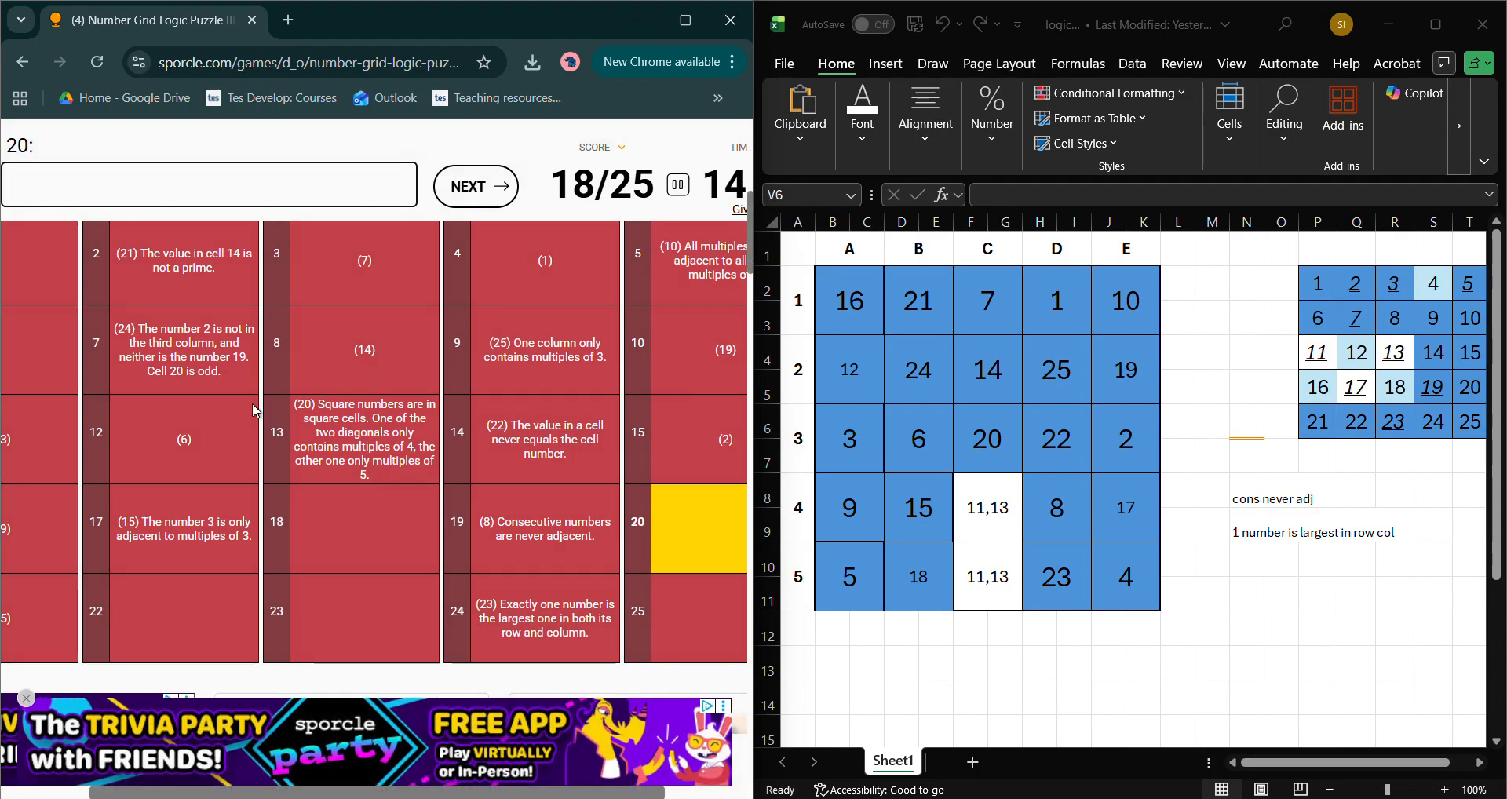
left_click(135, 262)
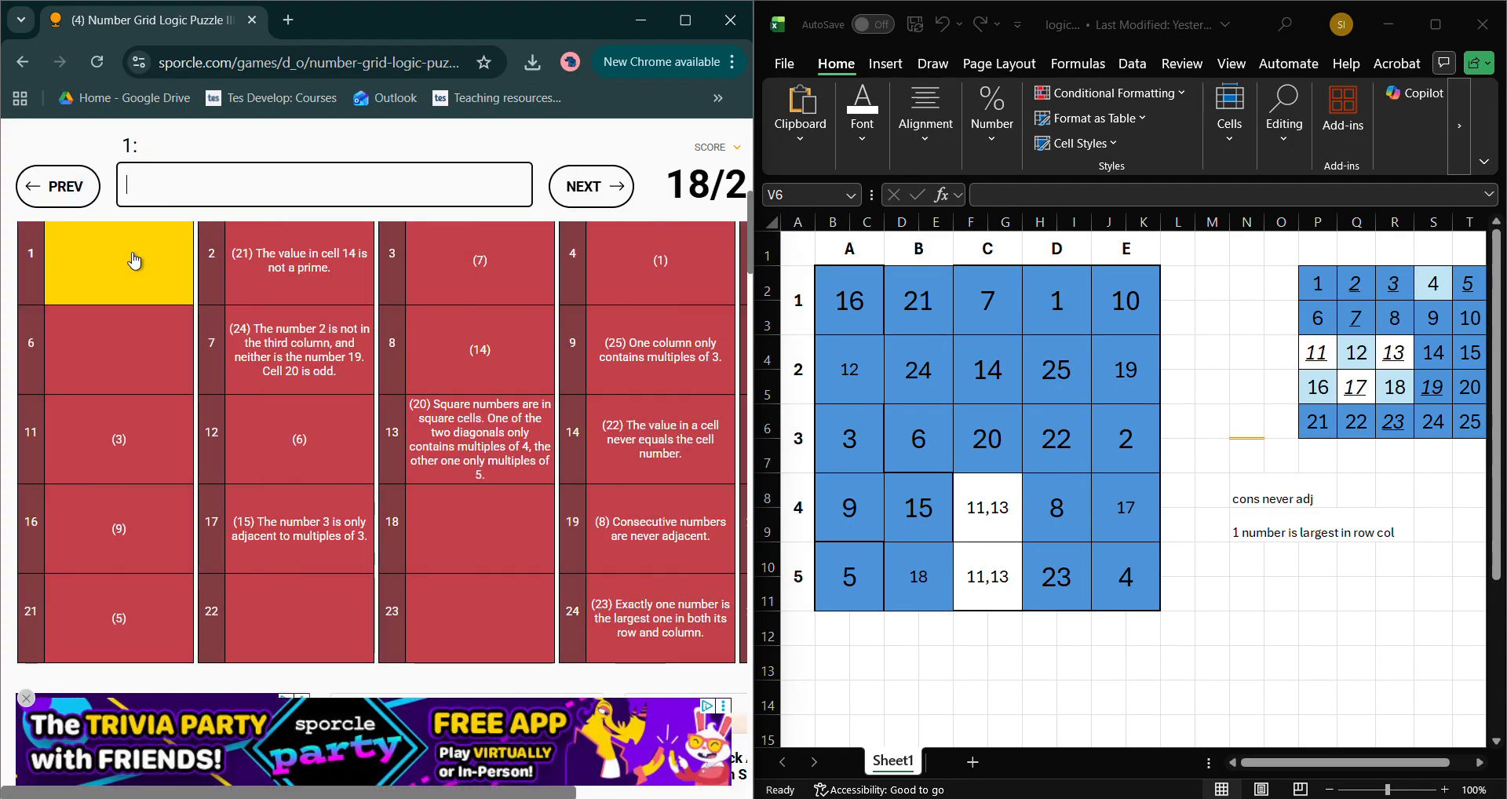
type("16")
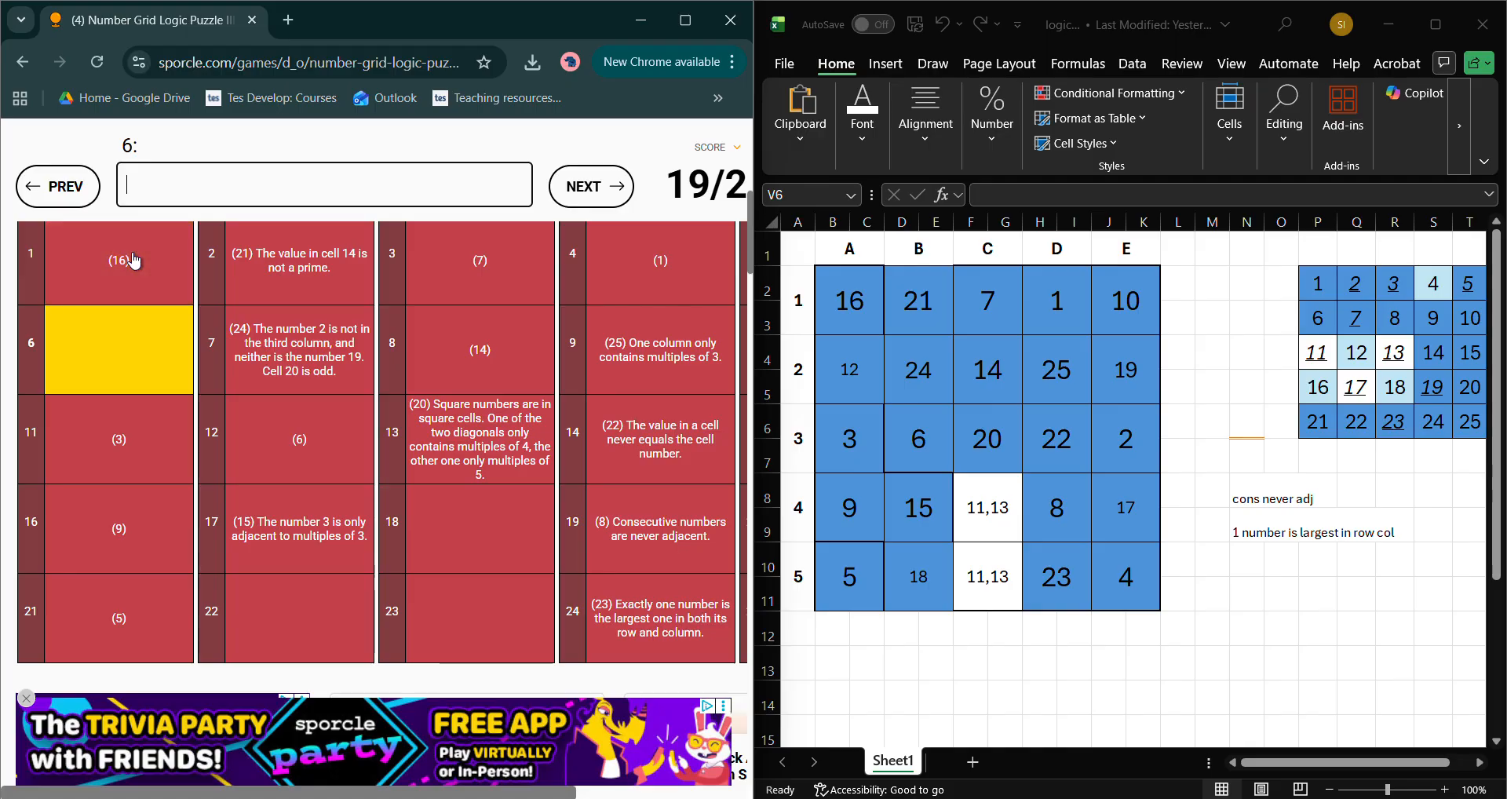
type("12")
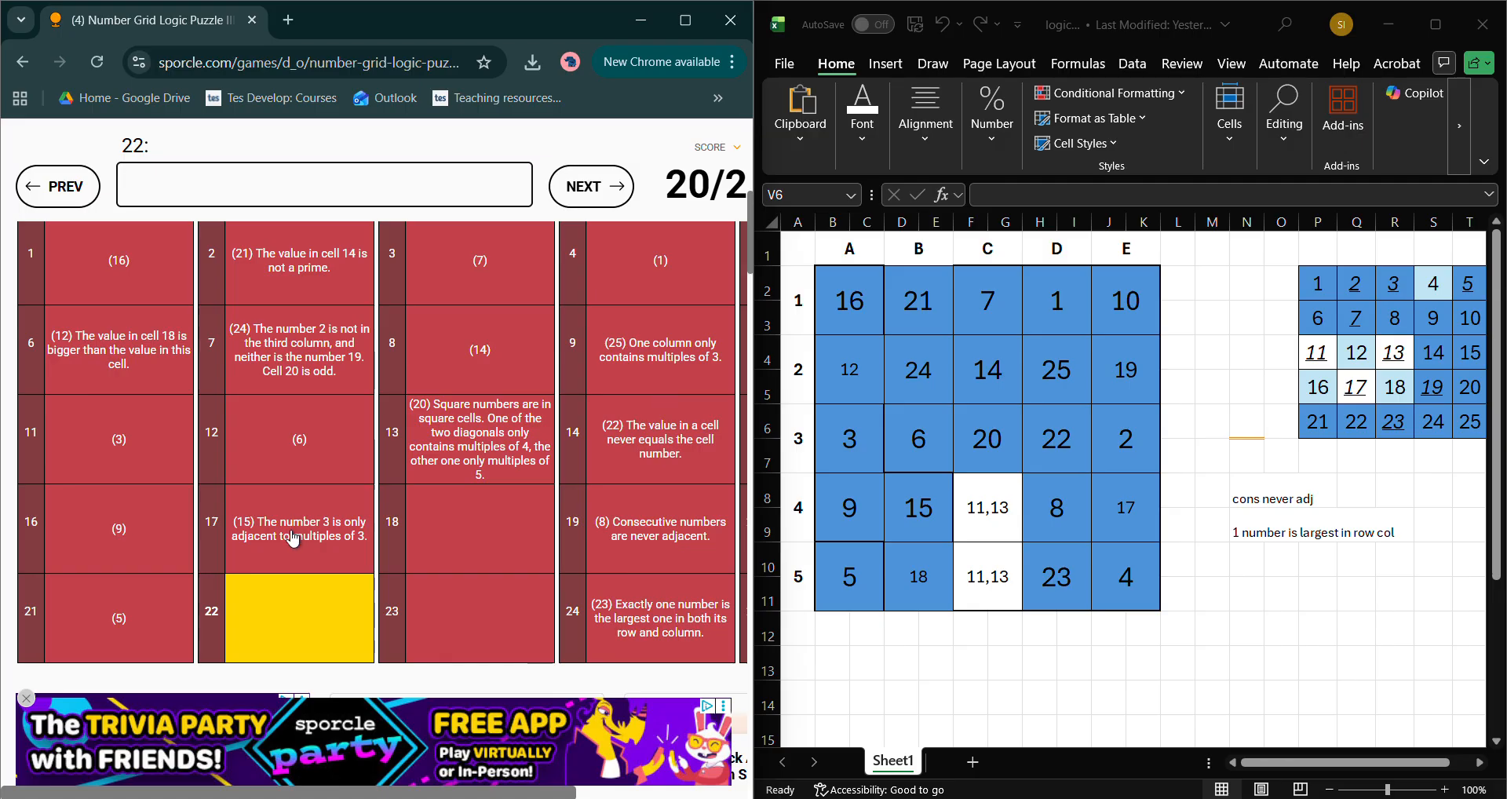
- In the spreadsheet, set puzzle cell C4 to 13 and puzzle cell C5 to 11
left_click(957, 490)
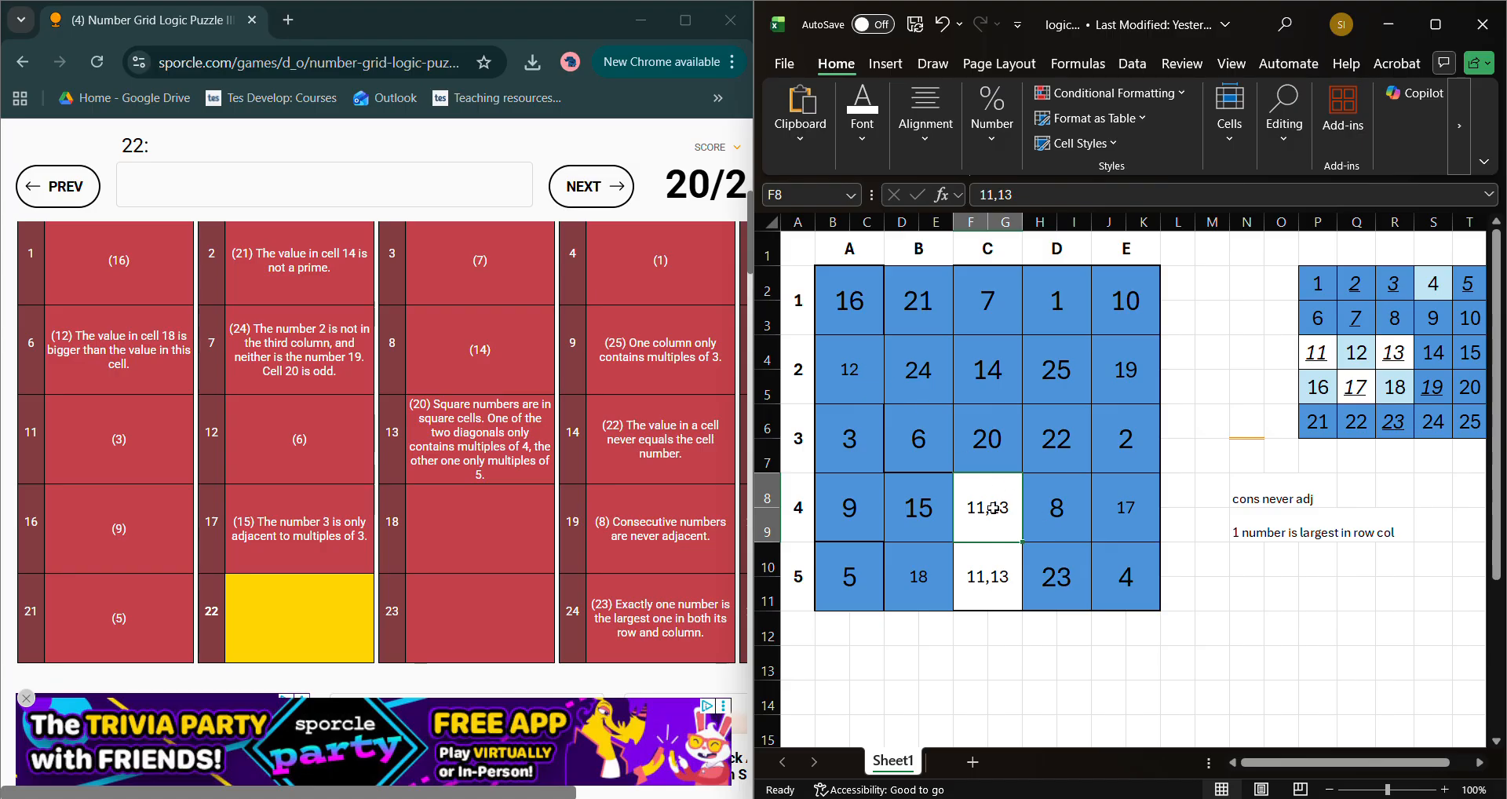
type("13")
key("Return")
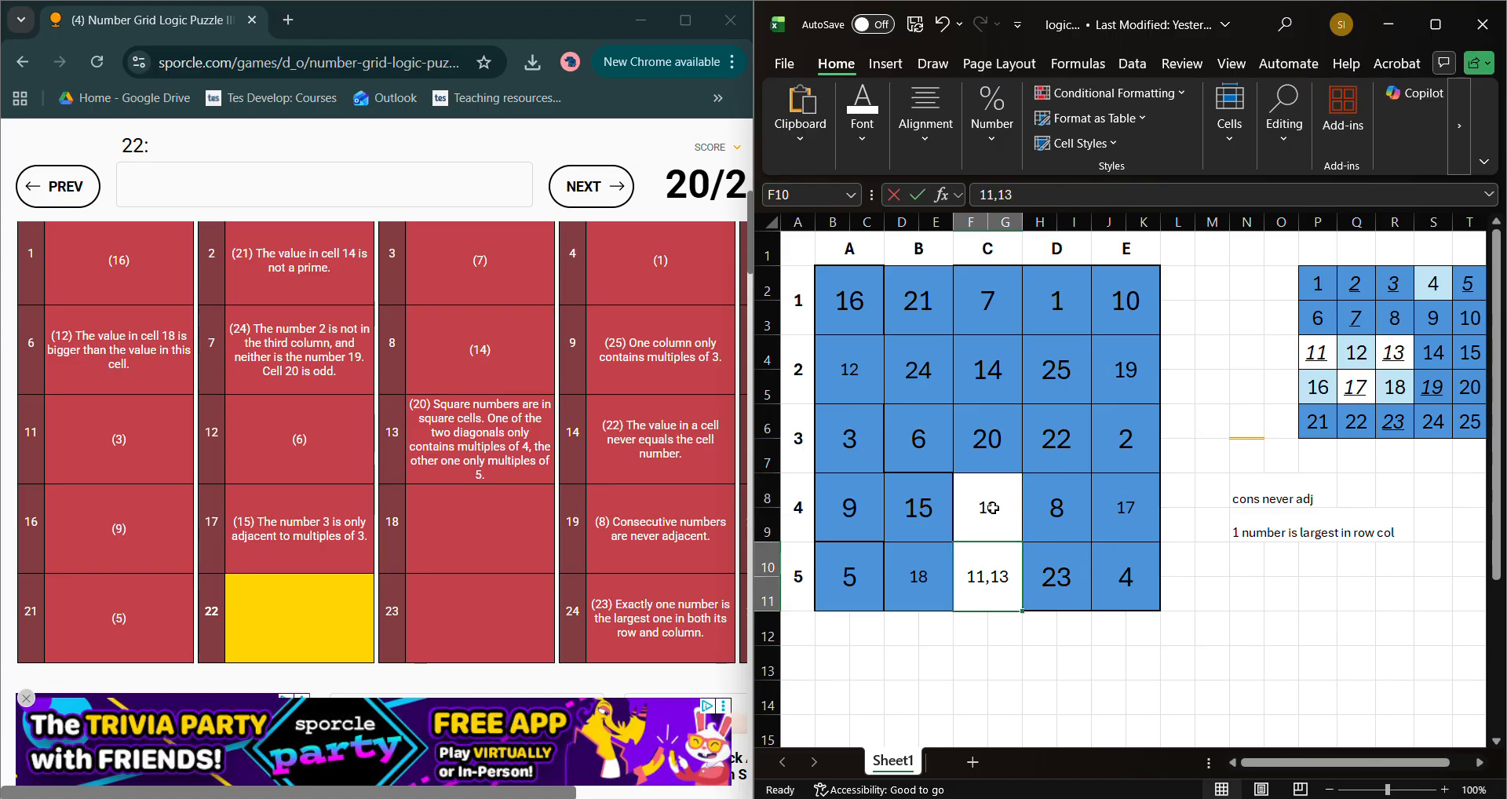
type("11")
key("Return")
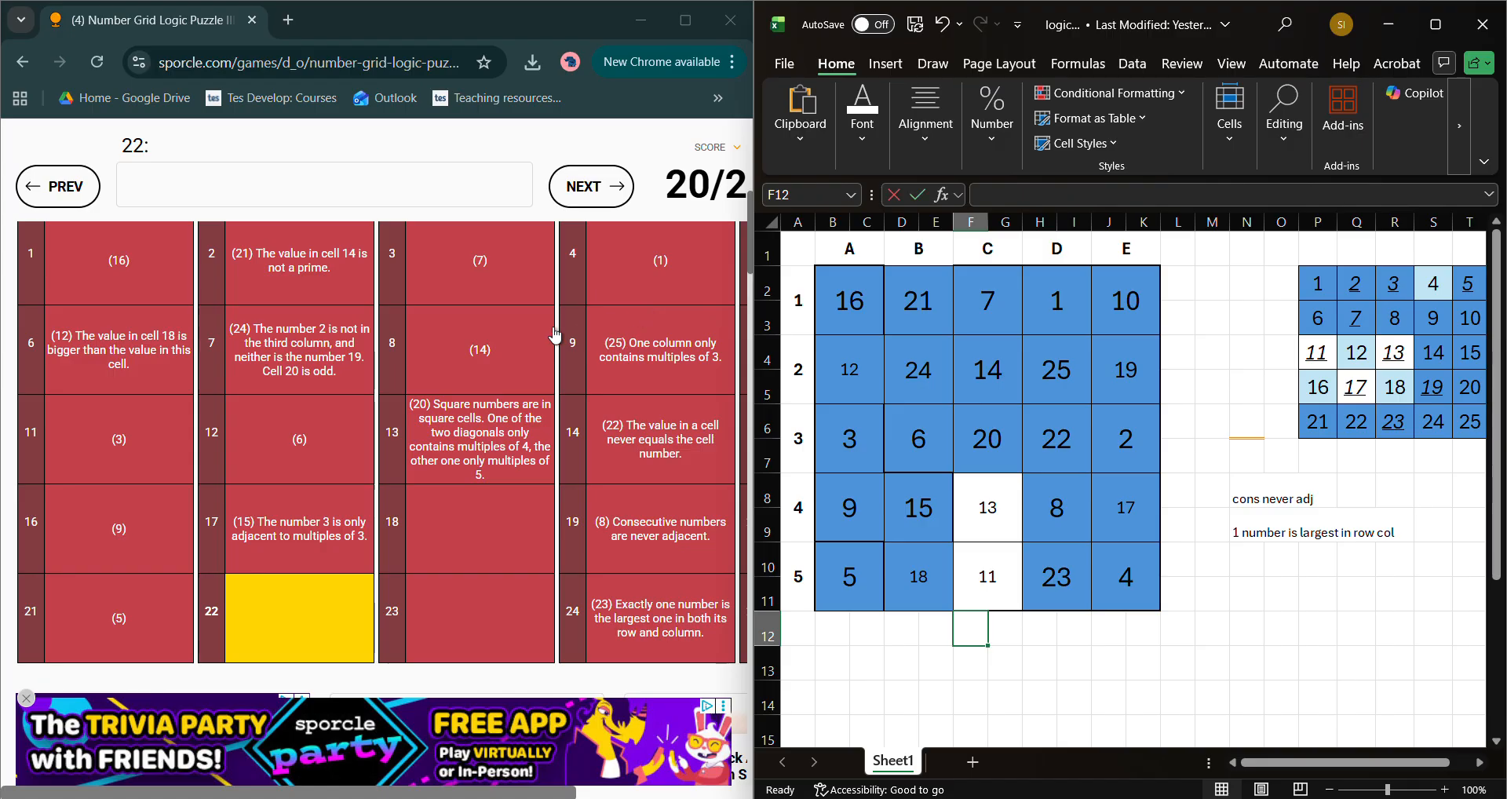
type("18")
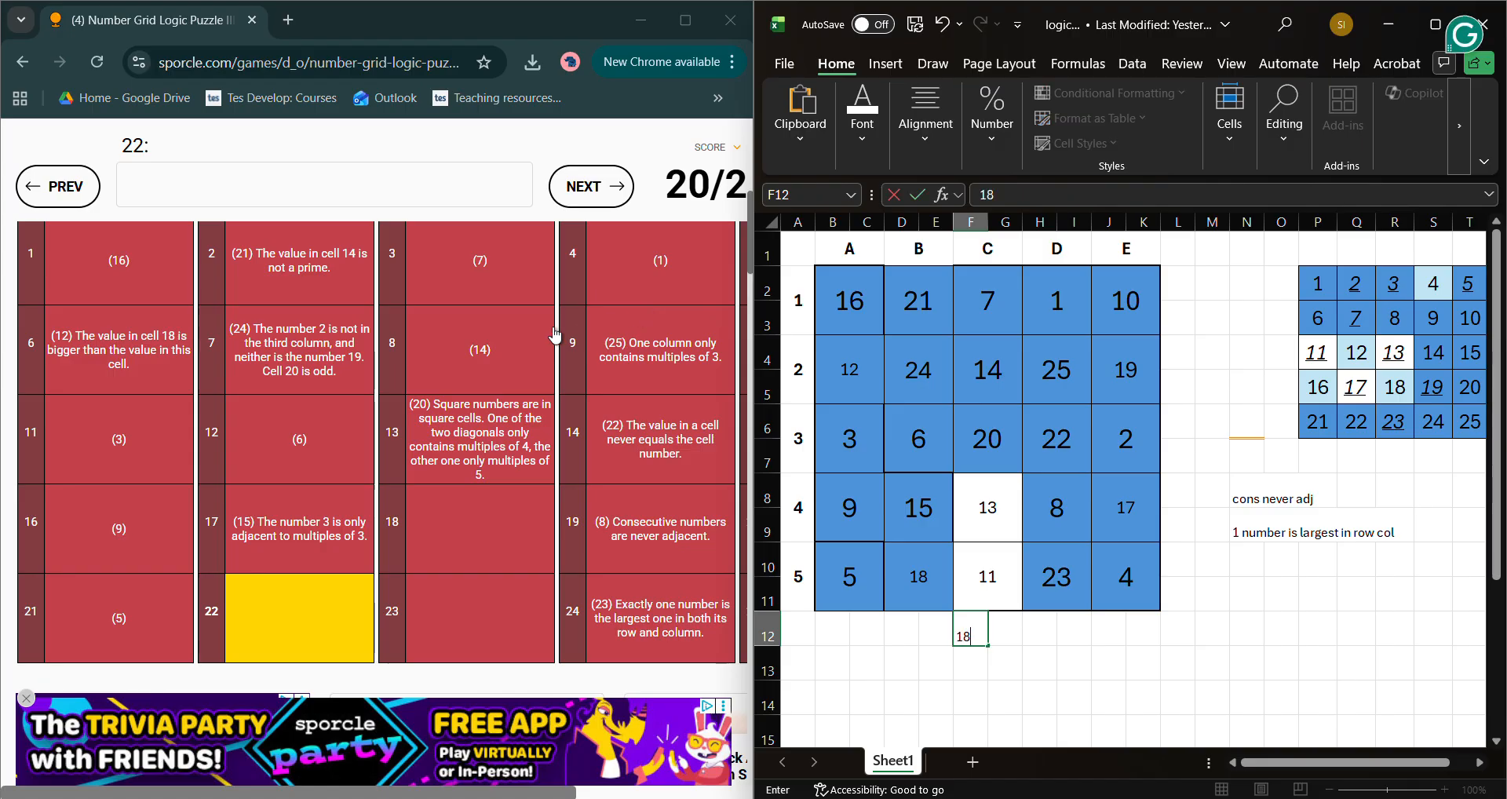
key("BackSpace")
key("BackSpace")
- In the Sporcle quiz, enter 18 in cell 22, 13 in cell 18, 11 in cell 23, 17 in cell 20 and 4 in cell 25
left_click(289, 607)
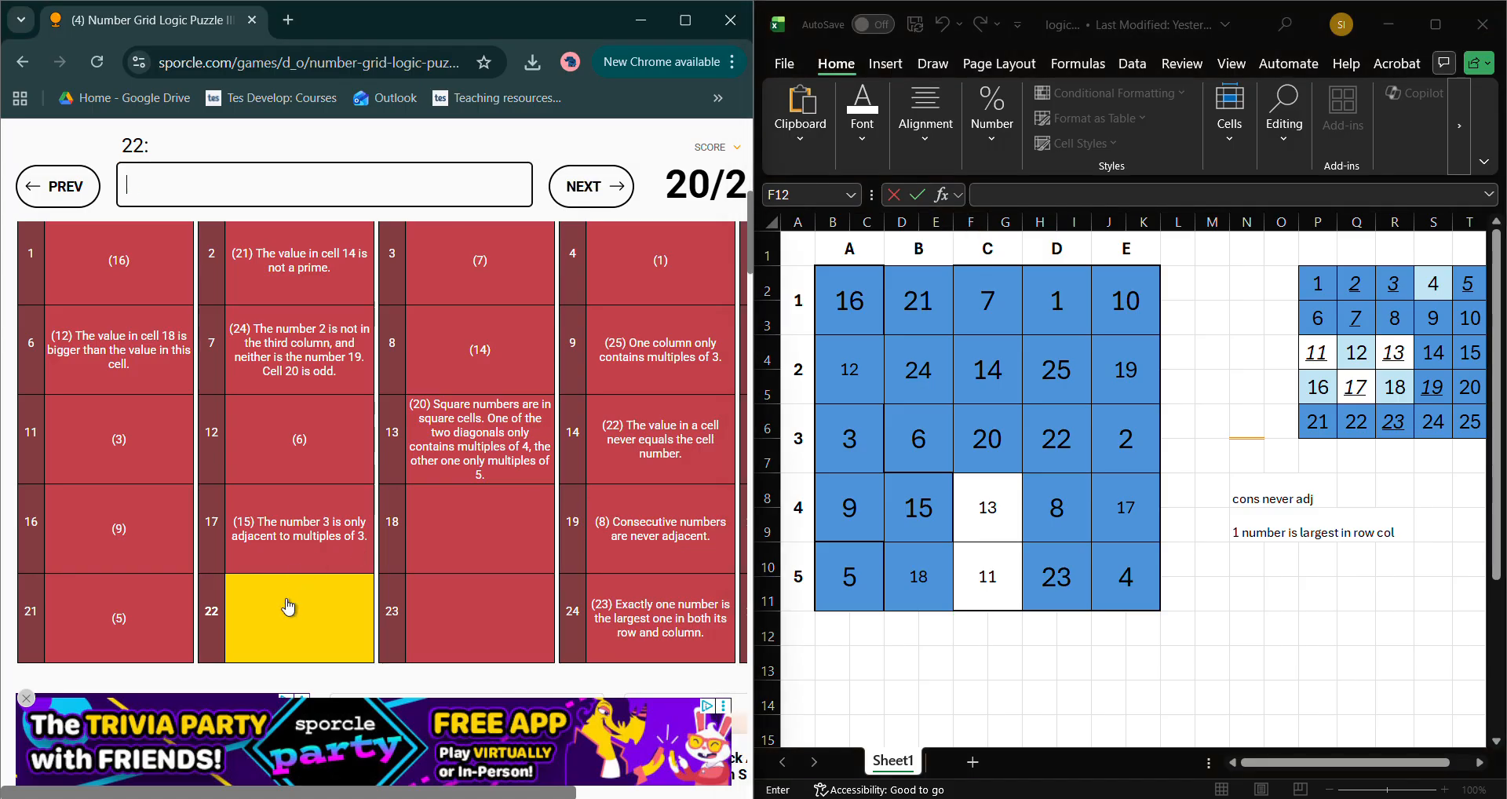
type("18")
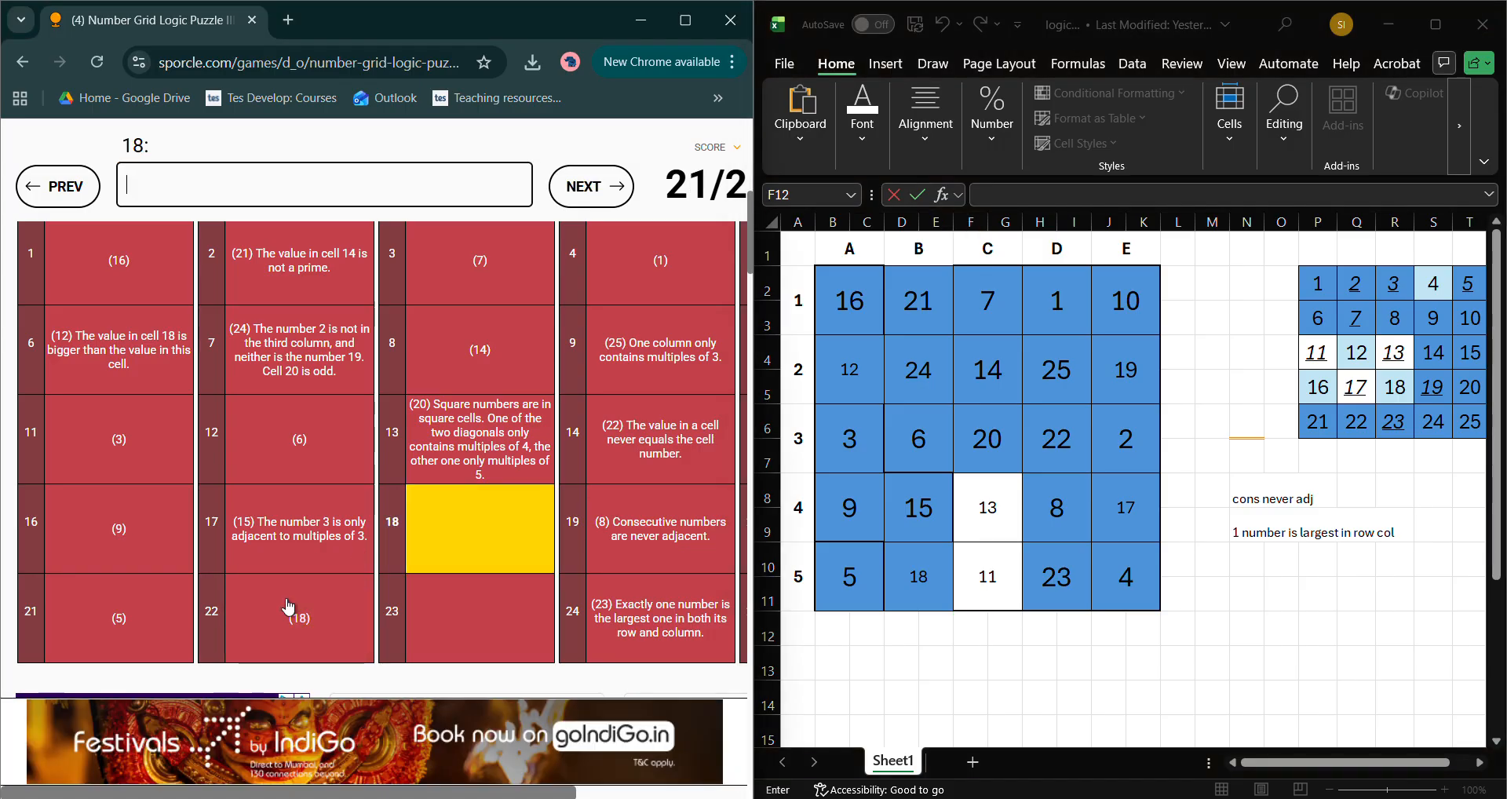
type("1311")
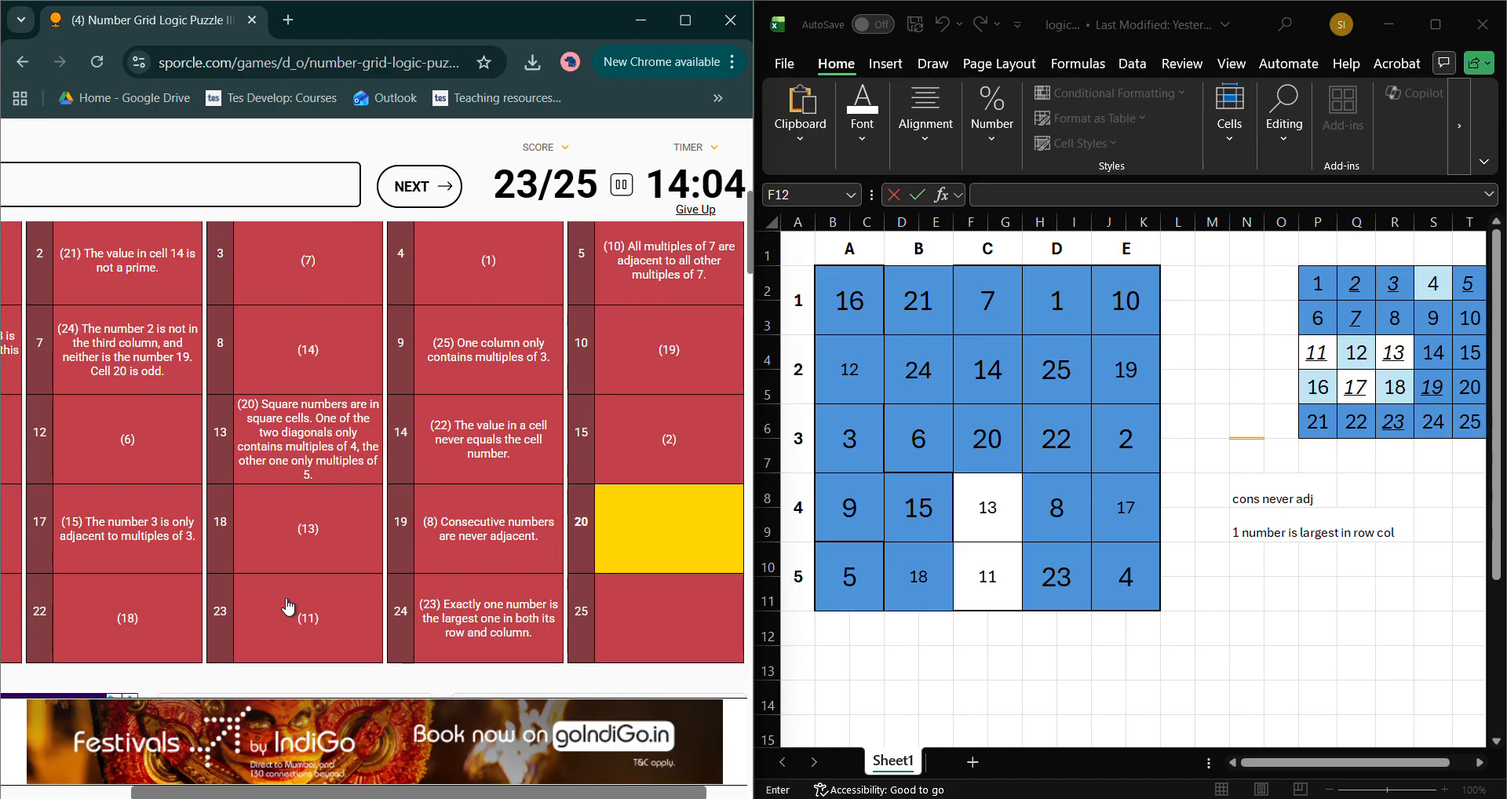
type("17")
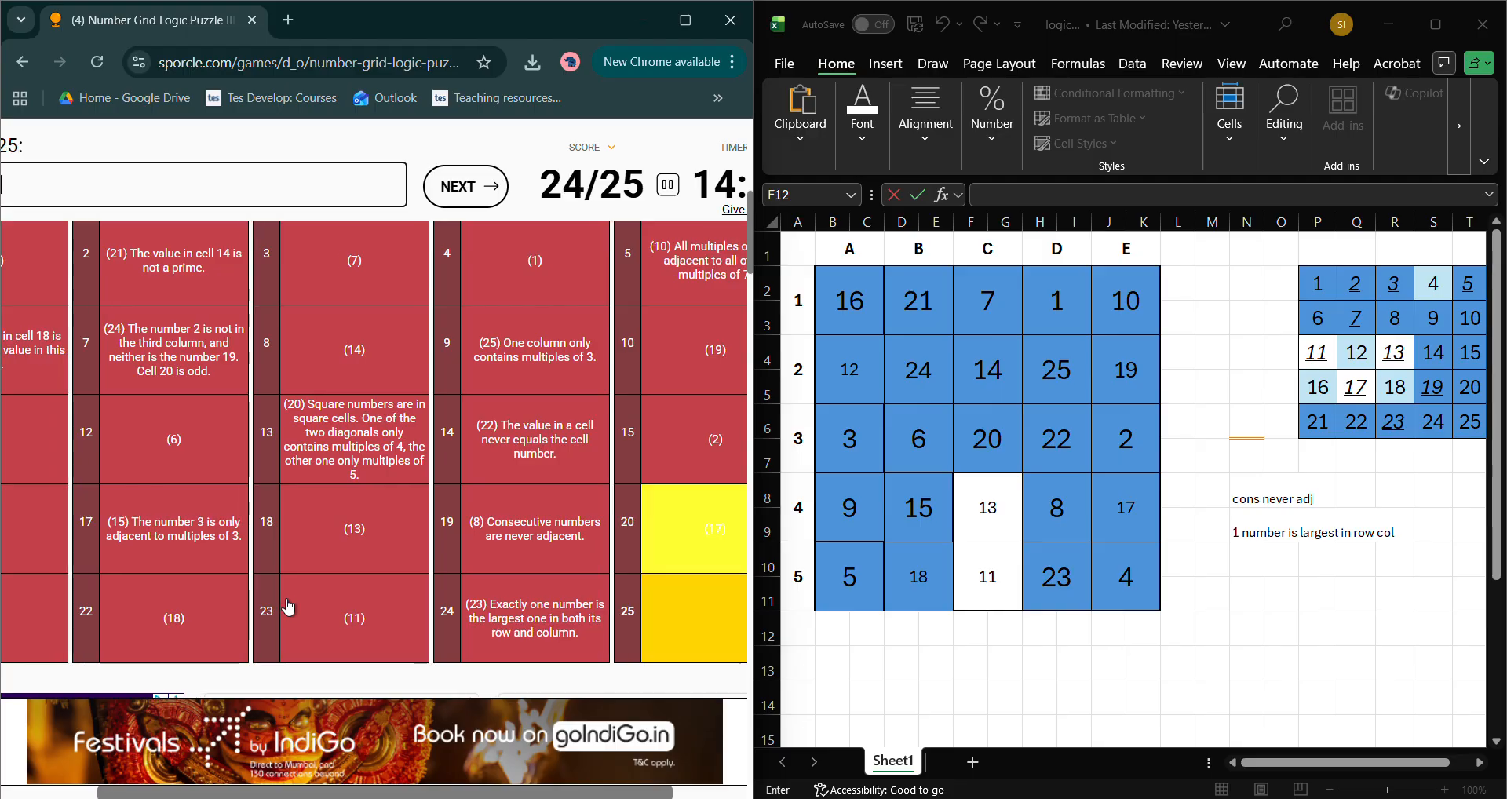
type("4")
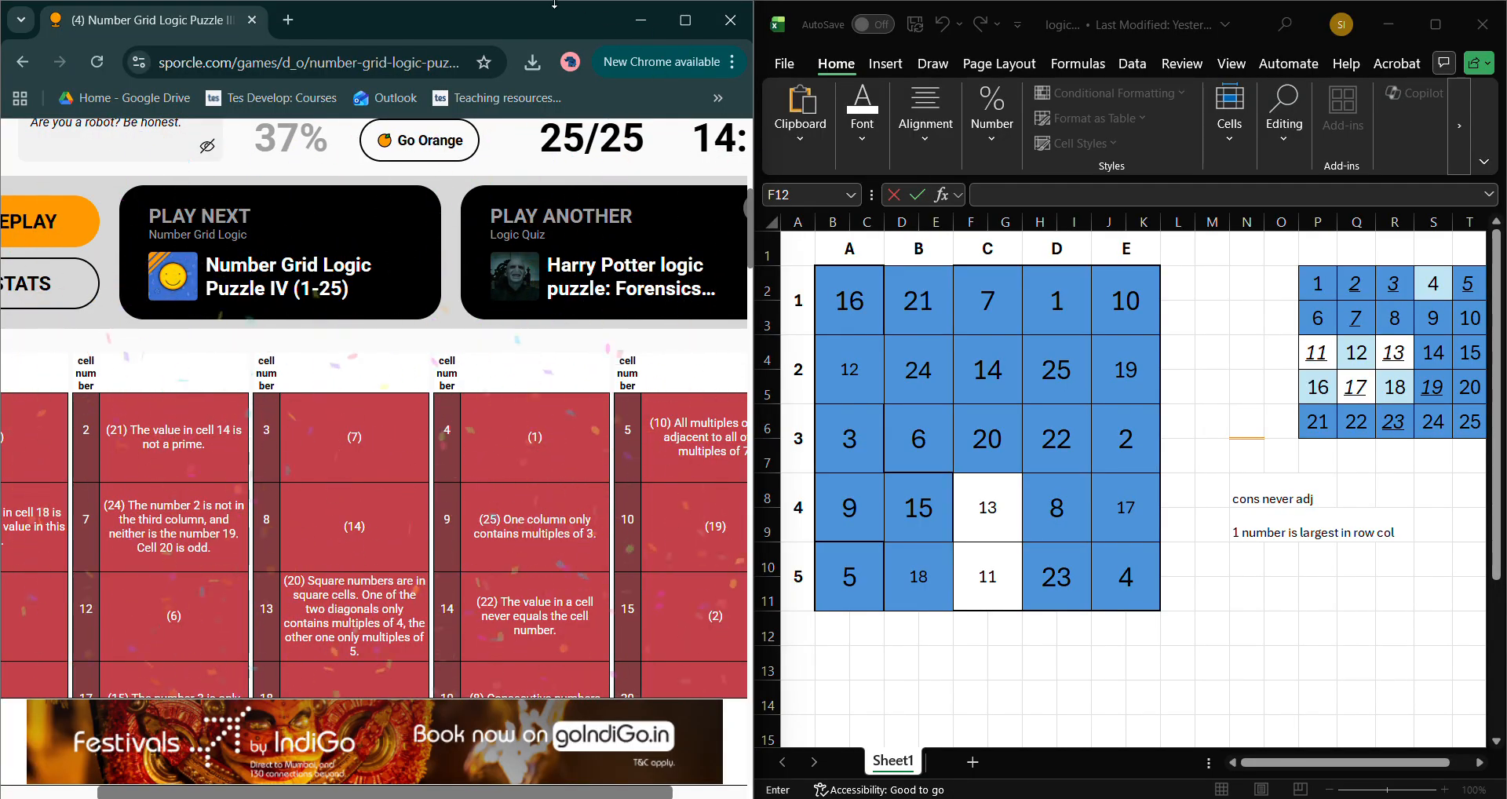
- Maximize the quiz window and review the final score and the completed number grid with its clues
double_click(551, 25)
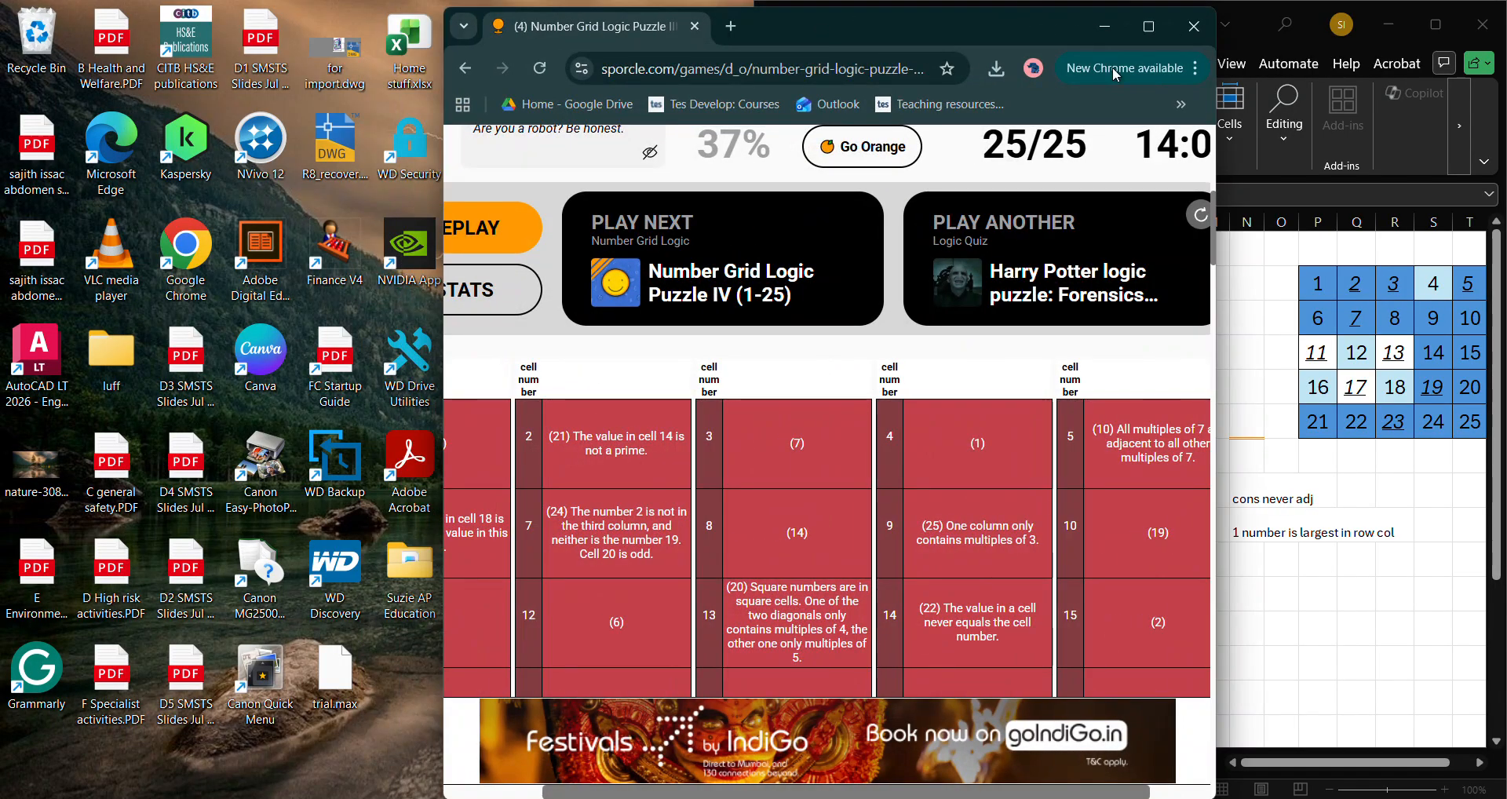
left_click(1149, 25)
scroll(878, 405, "down", 2)
scroll(876, 398, "down", 3)
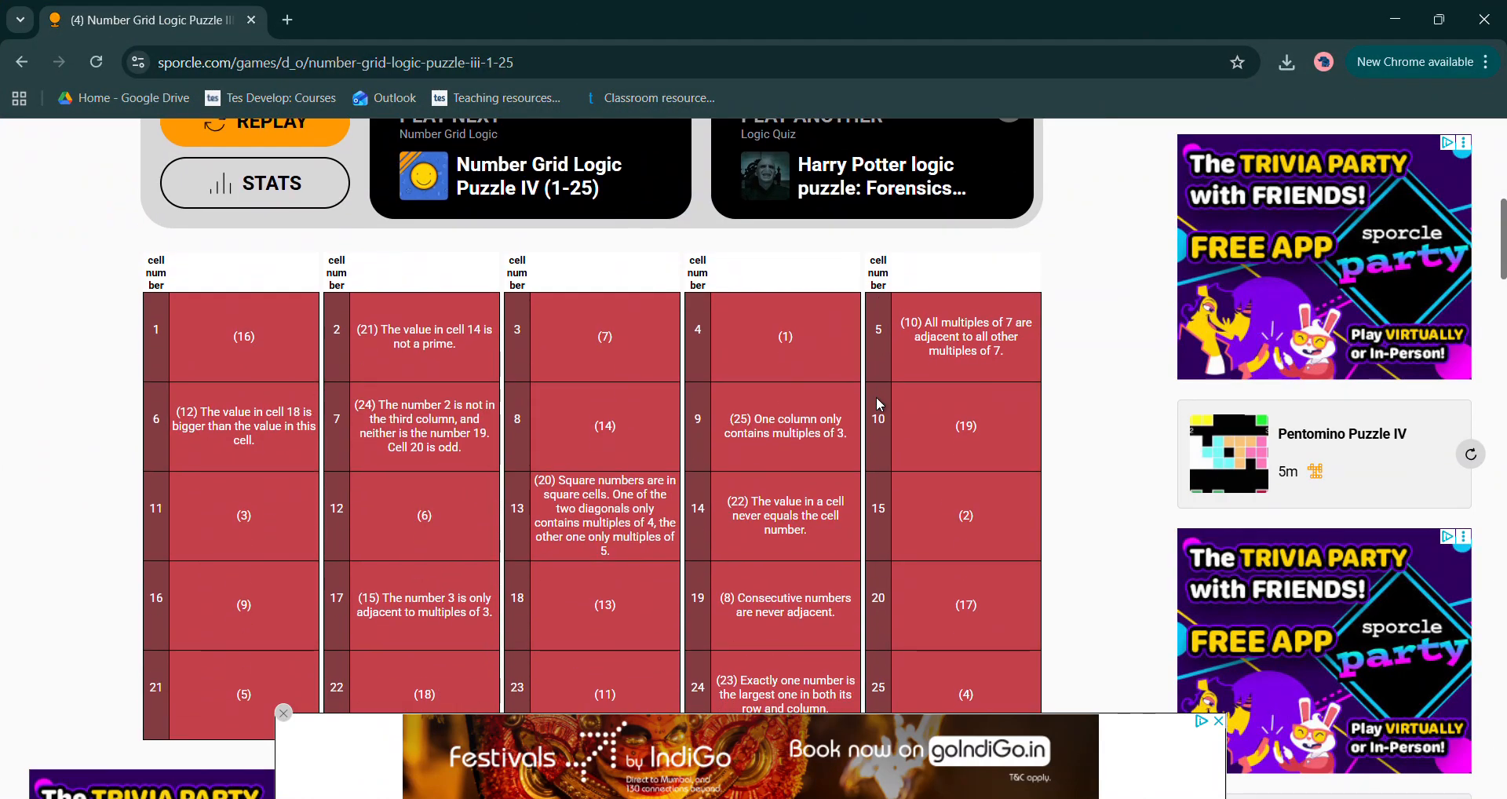
scroll(876, 397, "up", 3)
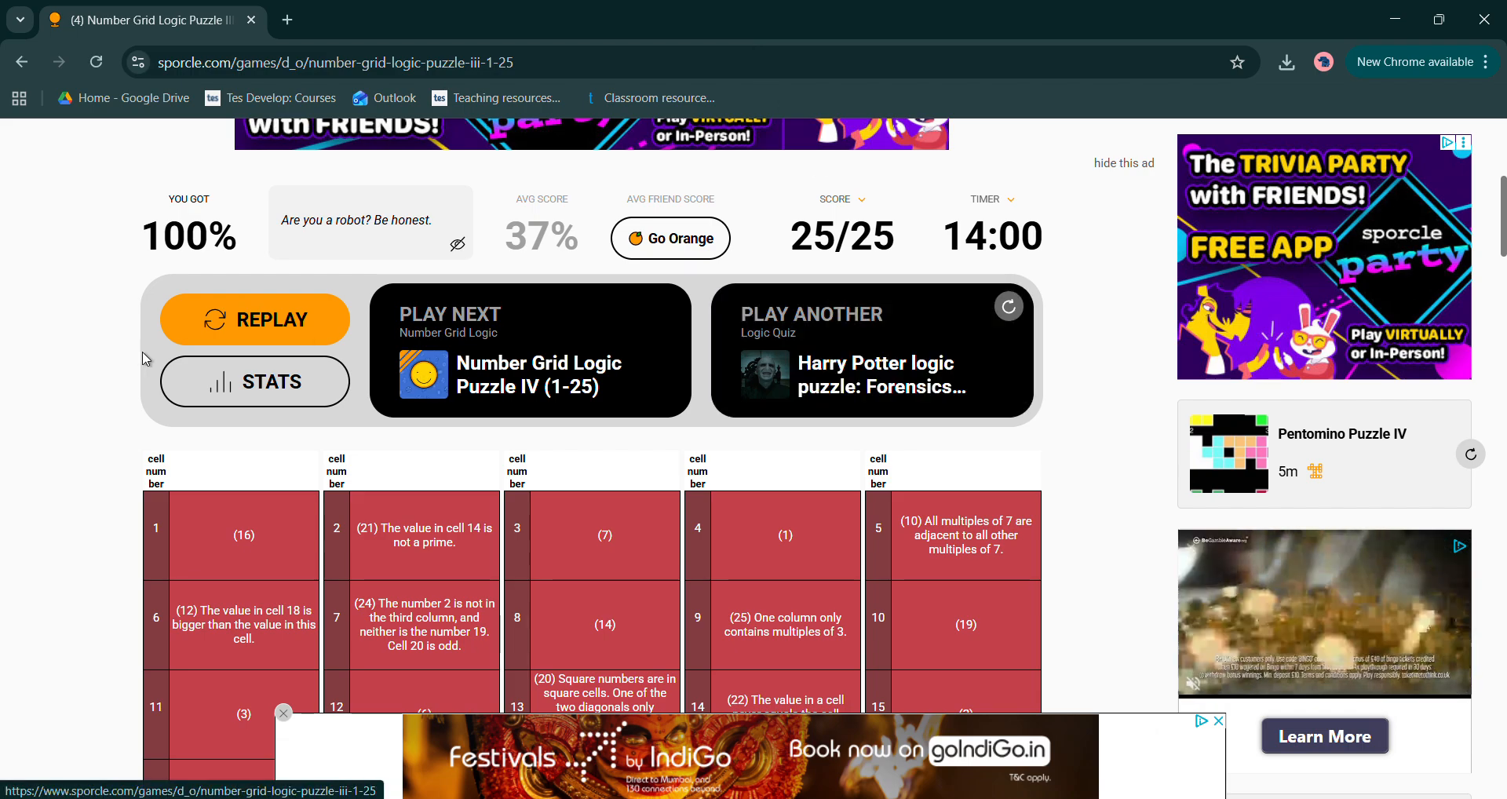
scroll(62, 409, "down", 4)
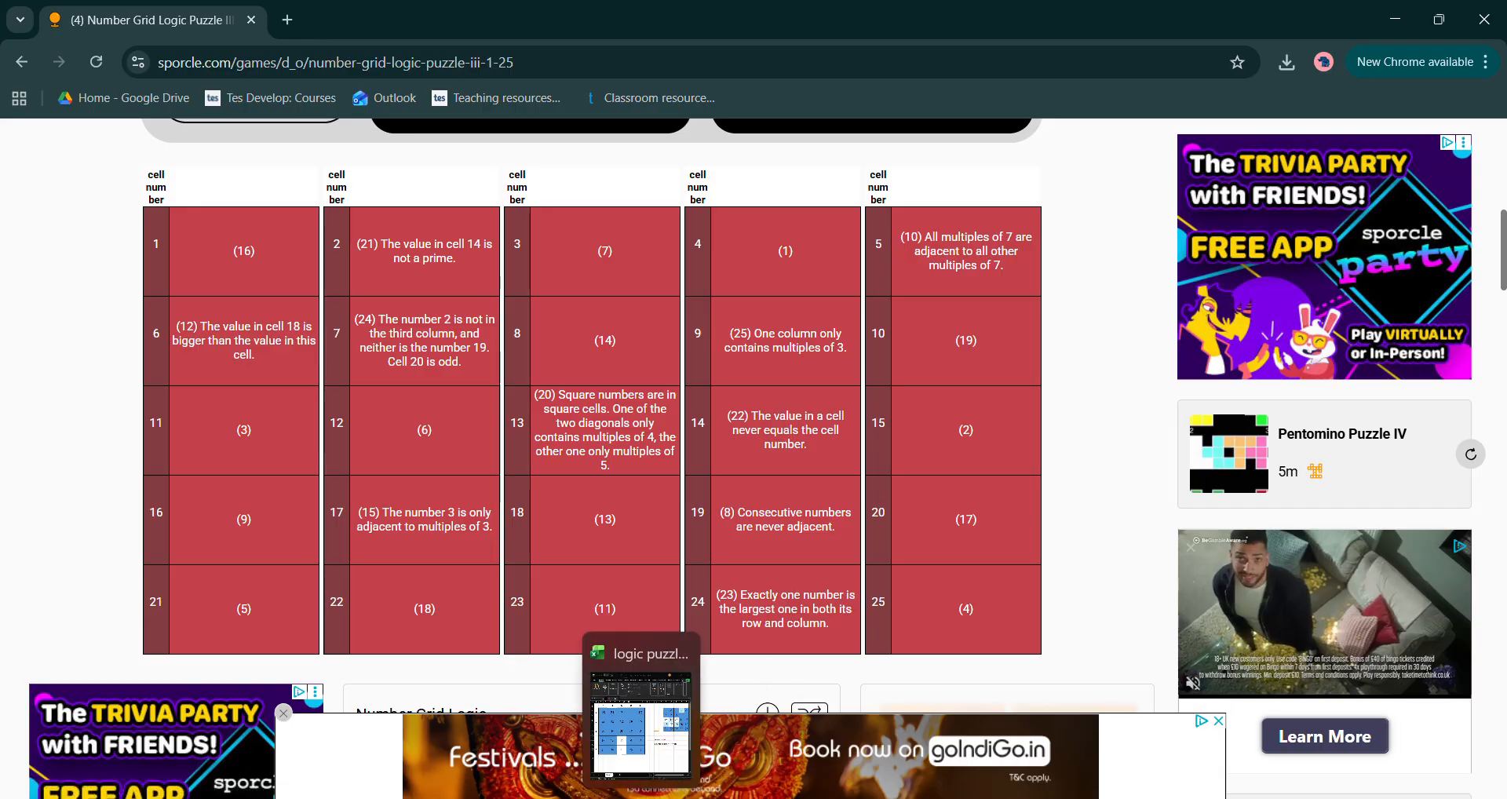
- Switch to the maximized spreadsheet to review the solved grid and the clue notes, and return to the quiz
left_click(640, 797)
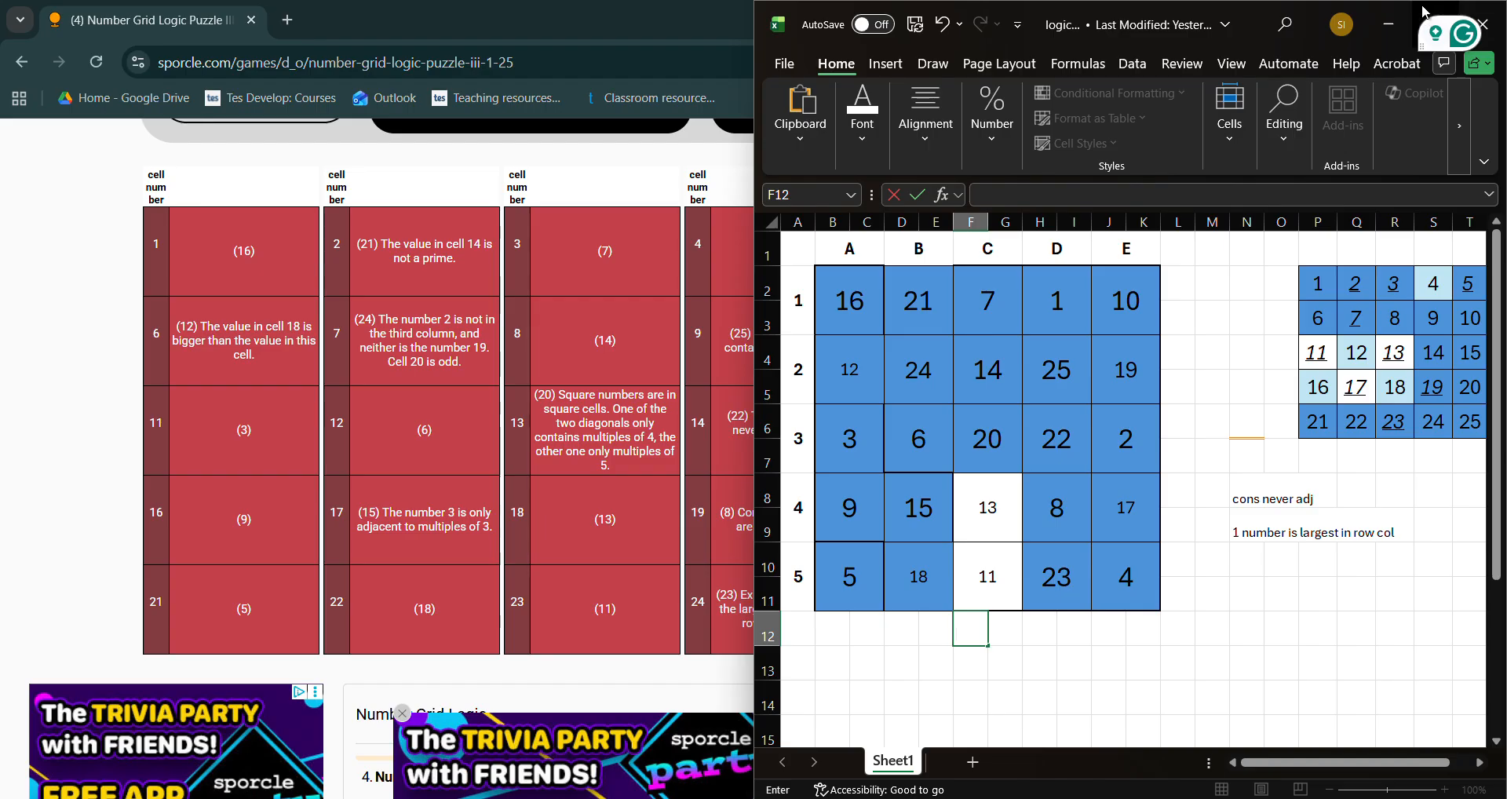
left_click(1425, 25)
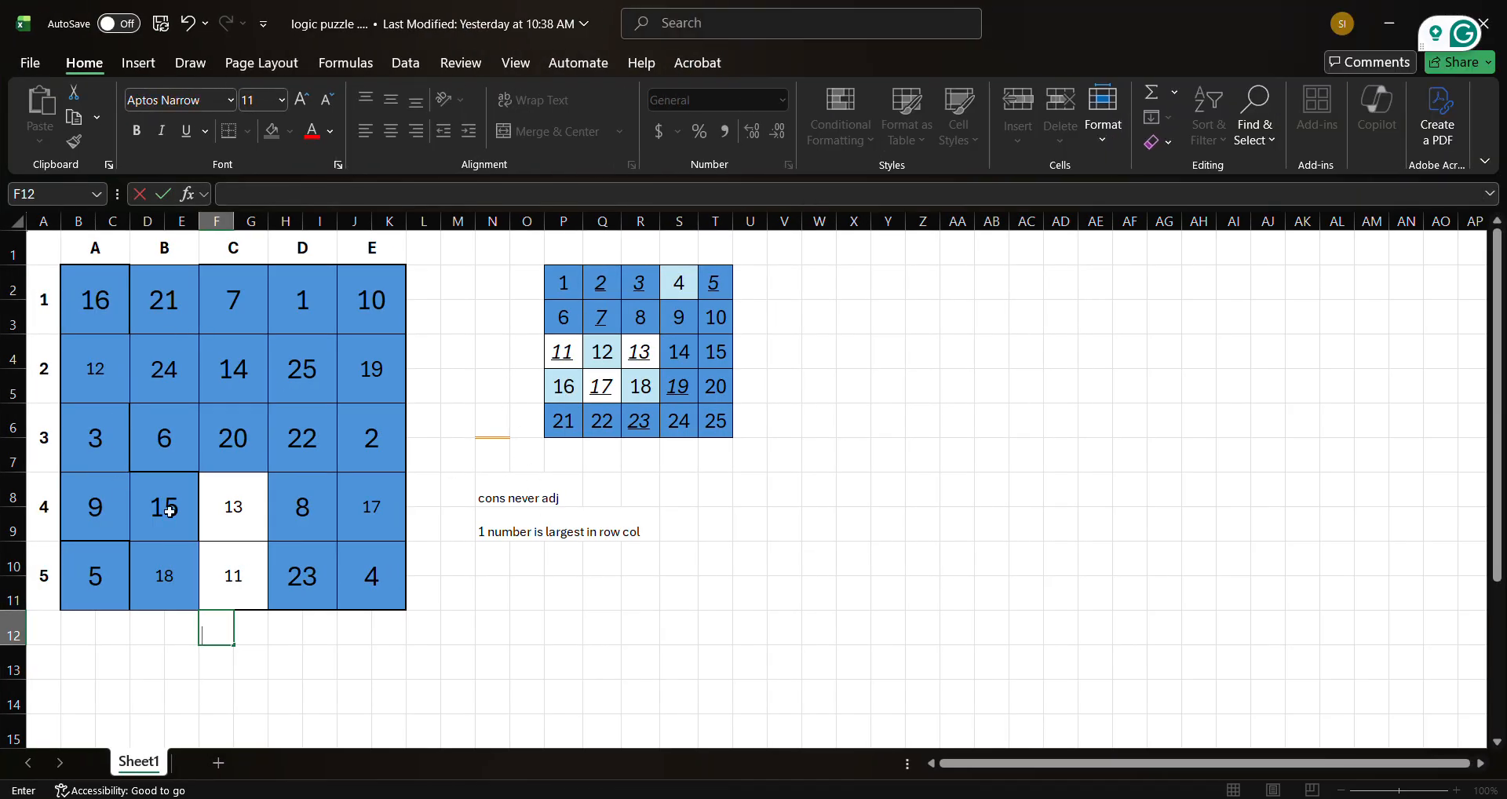
left_click(488, 496)
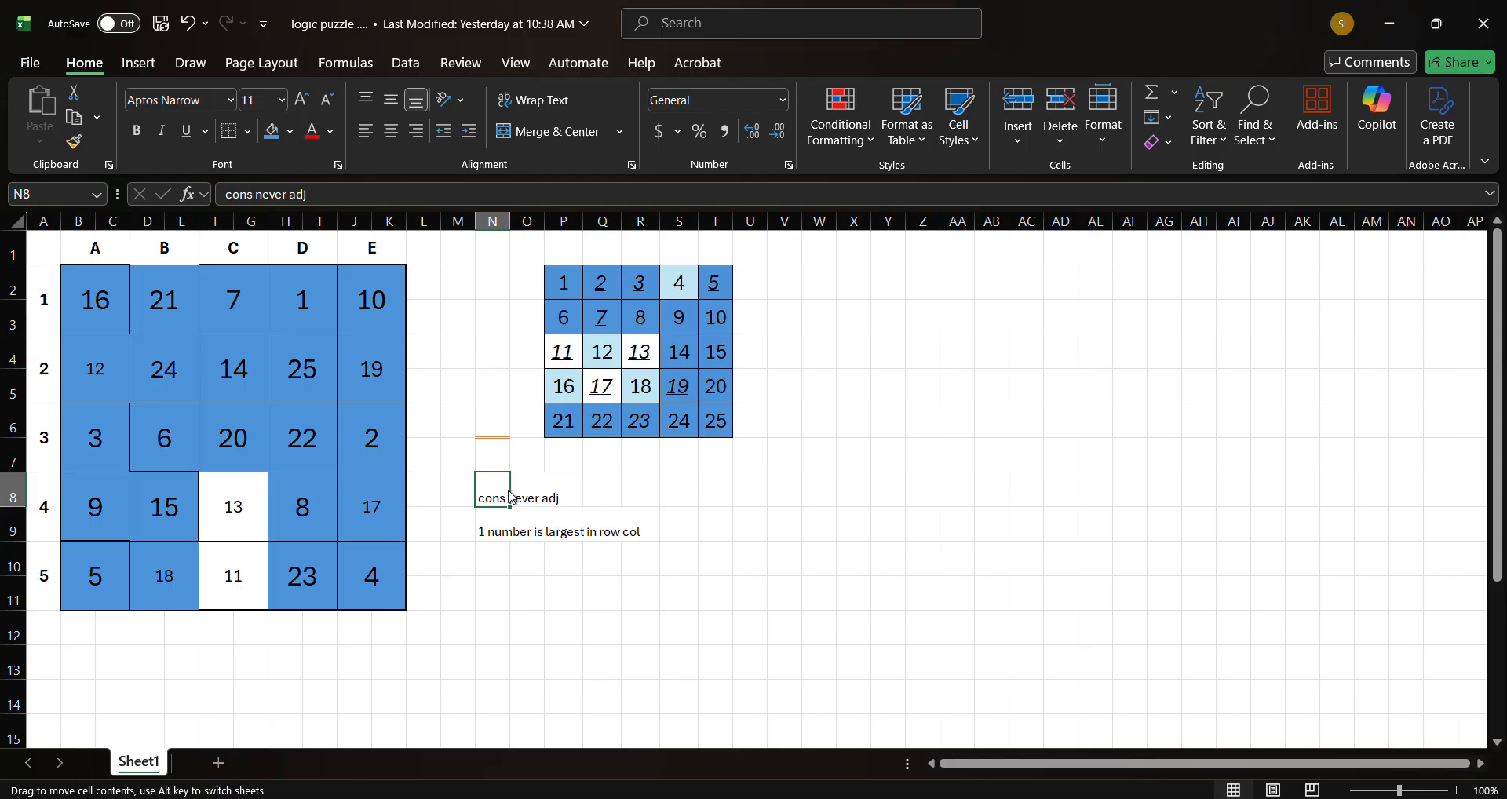
mouse_move(511, 496)
left_mouse_down()
mouse_move(555, 521)
mouse_move(584, 511)
mouse_move(515, 506)
left_mouse_up()
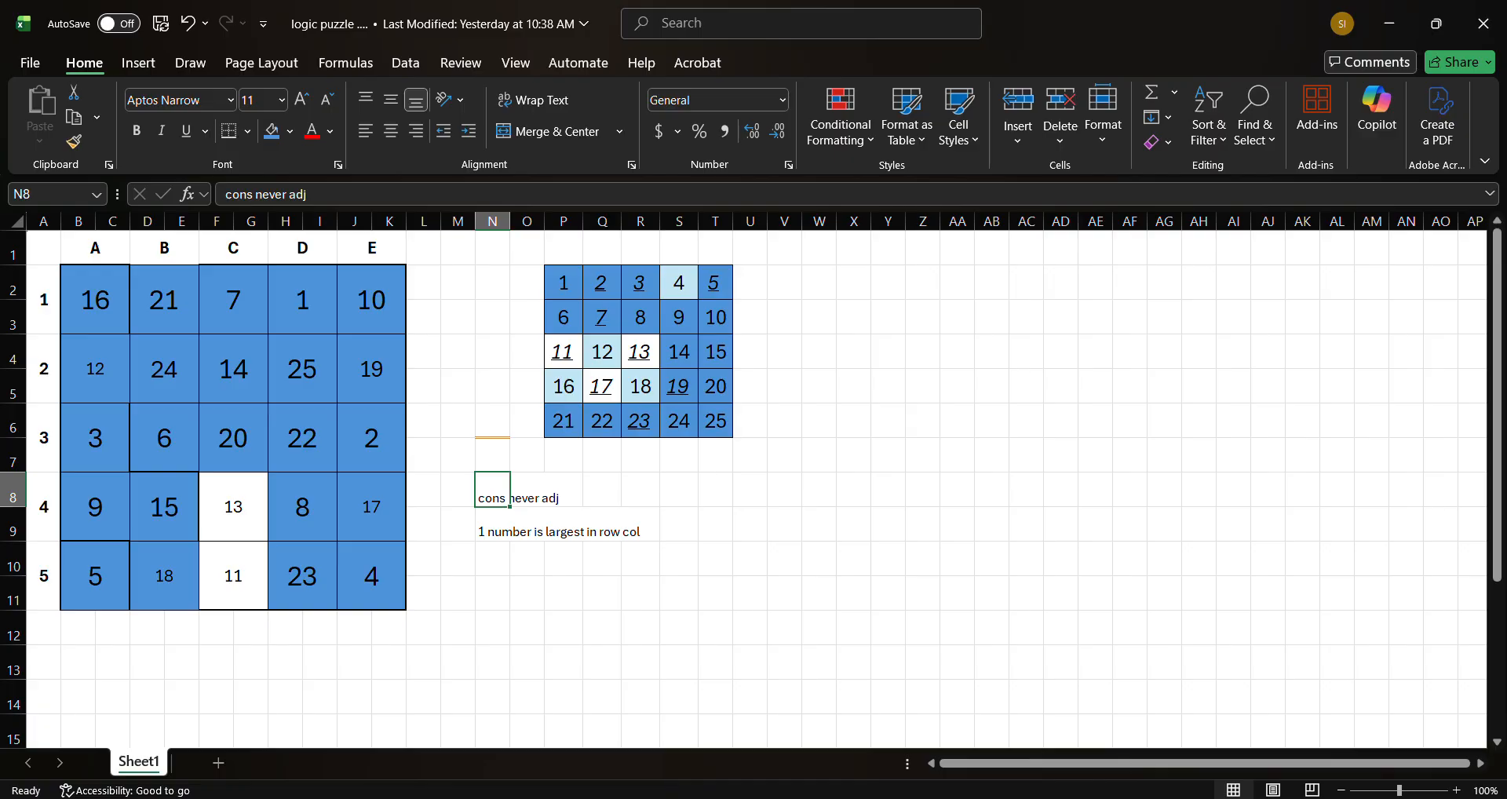
key("alt+Tab")
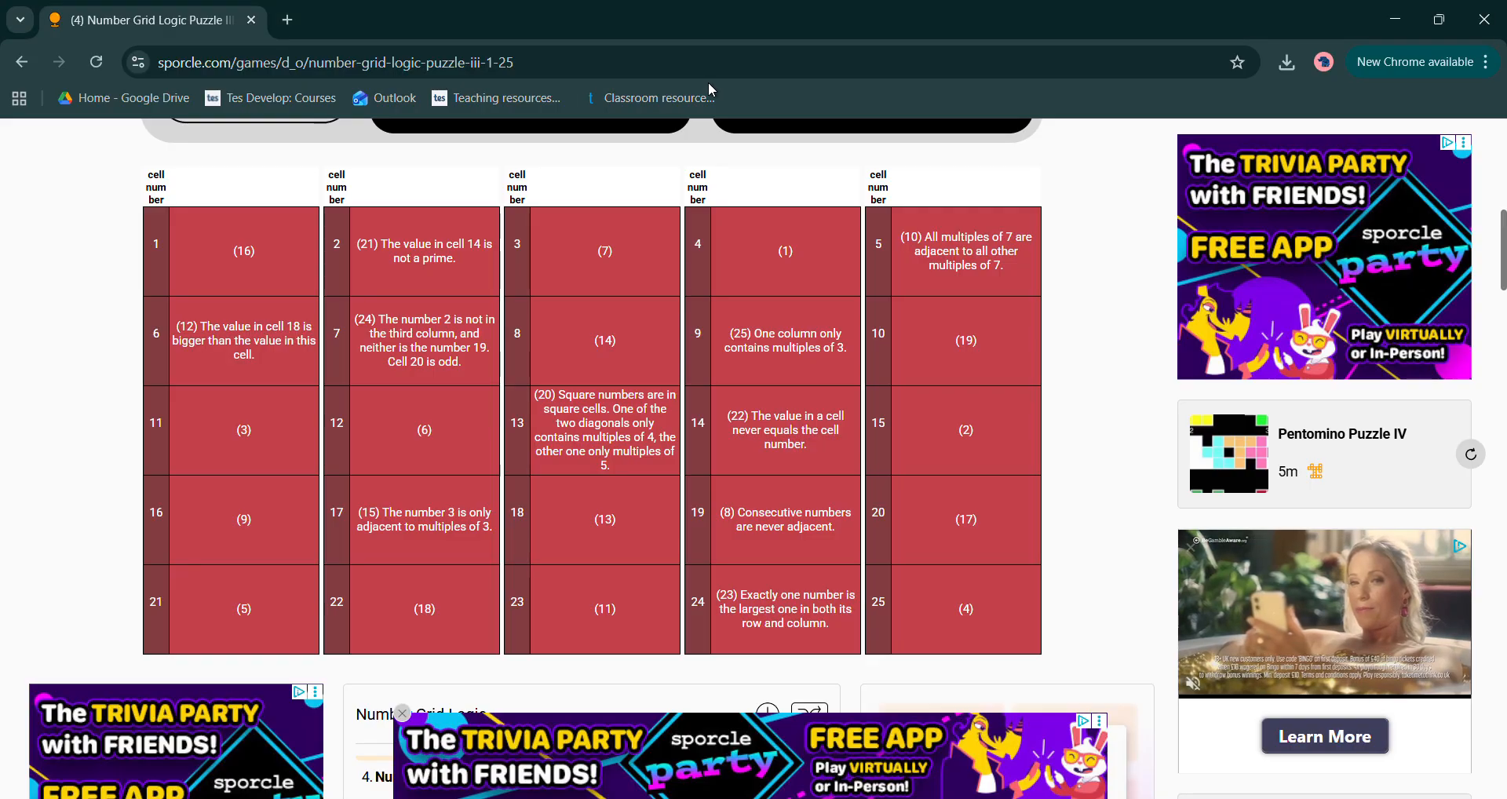